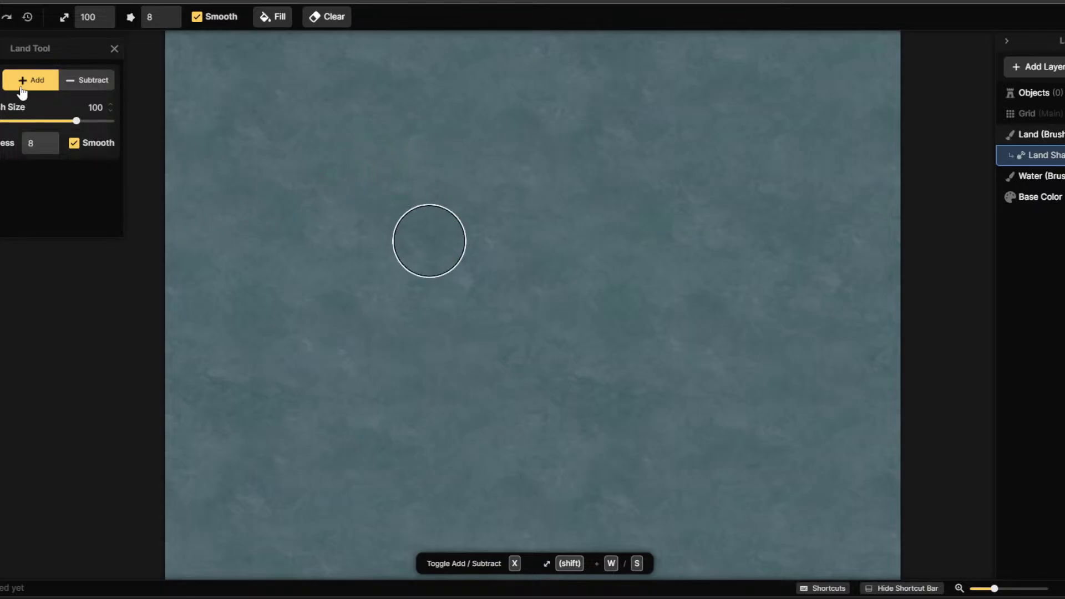
# Set the land brush size to 55 and paint three separate islands across the northern part of the map.
pyautogui.click(58, 121)
pyautogui.moveTo(58, 121); pyautogui.dragTo(49, 121)
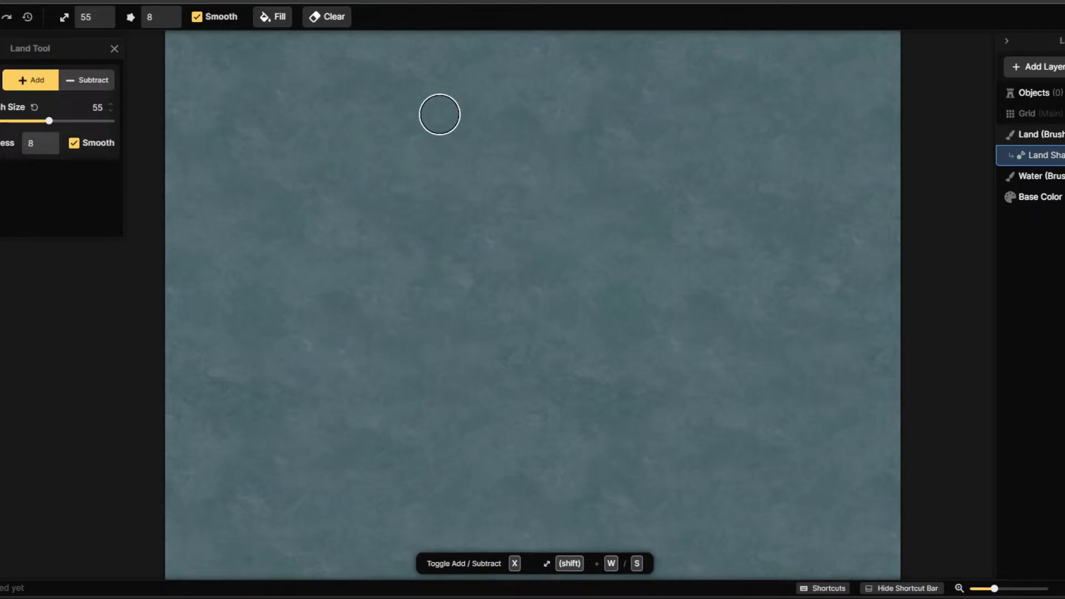
pyautogui.moveTo(438, 114)
pyautogui.mouseDown()
pyautogui.moveTo(527, 152)
pyautogui.moveTo(366, 147)
pyautogui.mouseUp()
pyautogui.moveTo(330, 110)
pyautogui.mouseDown()
pyautogui.moveTo(302, 160)
pyautogui.moveTo(311, 210)
pyautogui.moveTo(300, 238)
pyautogui.mouseUp()
pyautogui.moveTo(604, 238)
pyautogui.mouseDown()
pyautogui.moveTo(644, 206)
pyautogui.moveTo(621, 197)
pyautogui.moveTo(660, 222)
pyautogui.moveTo(714, 231)
pyautogui.mouseUp()
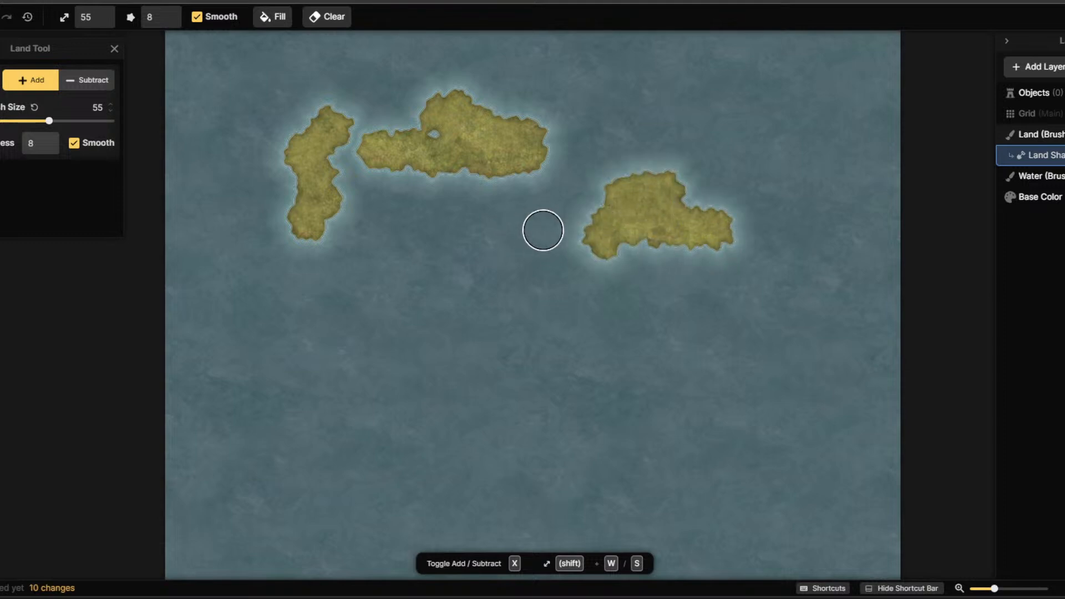
# Paint a large central landmass and a southwestern island, bridging the central landmass to the northern island and extending it northeast.
pyautogui.moveTo(542, 228)
pyautogui.mouseDown()
pyautogui.moveTo(493, 257)
pyautogui.moveTo(361, 253)
pyautogui.moveTo(321, 317)
pyautogui.moveTo(401, 334)
pyautogui.moveTo(446, 297)
pyautogui.moveTo(407, 305)
pyautogui.moveTo(471, 296)
pyautogui.moveTo(476, 280)
pyautogui.moveTo(390, 277)
pyautogui.moveTo(421, 298)
pyautogui.mouseUp()
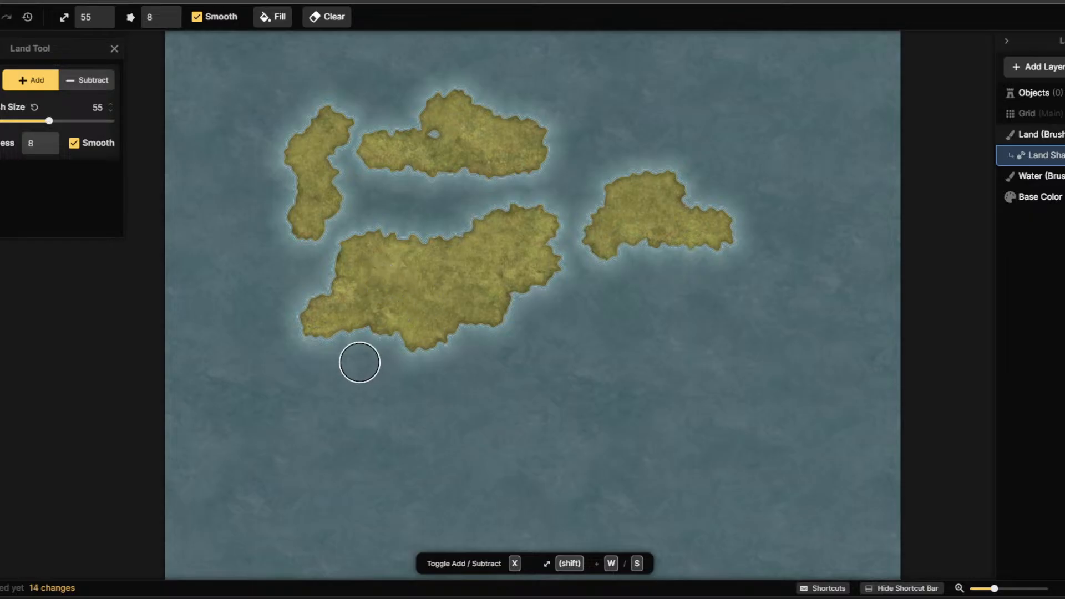
pyautogui.moveTo(359, 360)
pyautogui.mouseDown()
pyautogui.moveTo(305, 418)
pyautogui.moveTo(339, 458)
pyautogui.moveTo(372, 436)
pyautogui.moveTo(381, 400)
pyautogui.moveTo(319, 392)
pyautogui.moveTo(383, 392)
pyautogui.mouseUp()
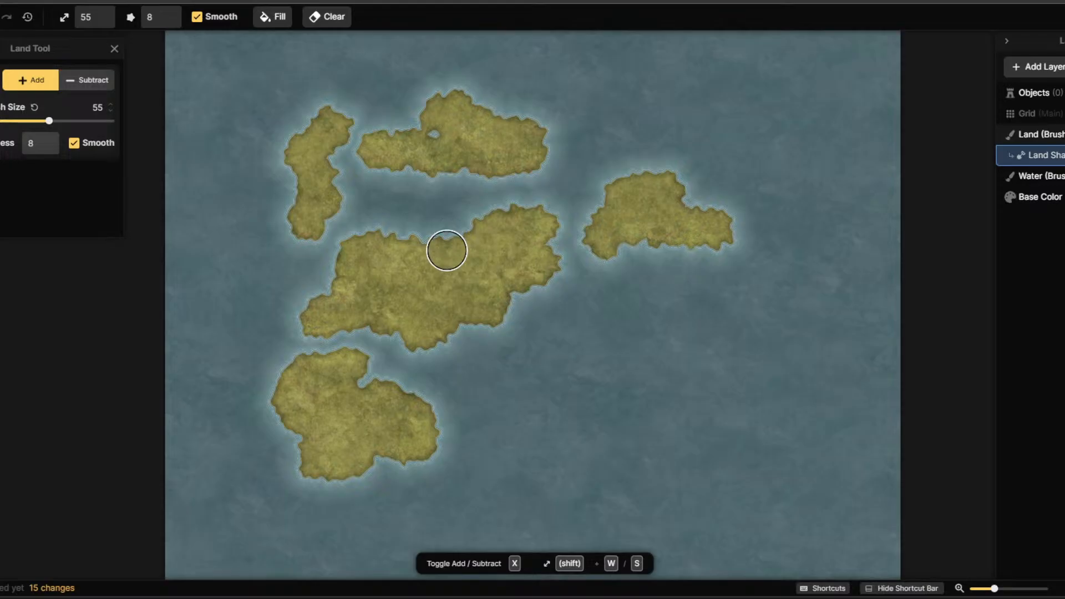
pyautogui.moveTo(447, 248)
pyautogui.mouseDown()
pyautogui.moveTo(462, 187)
pyautogui.moveTo(487, 174)
pyautogui.moveTo(490, 202)
pyautogui.moveTo(465, 241)
pyautogui.moveTo(518, 212)
pyautogui.moveTo(566, 210)
pyautogui.moveTo(604, 162)
pyautogui.mouseUp()
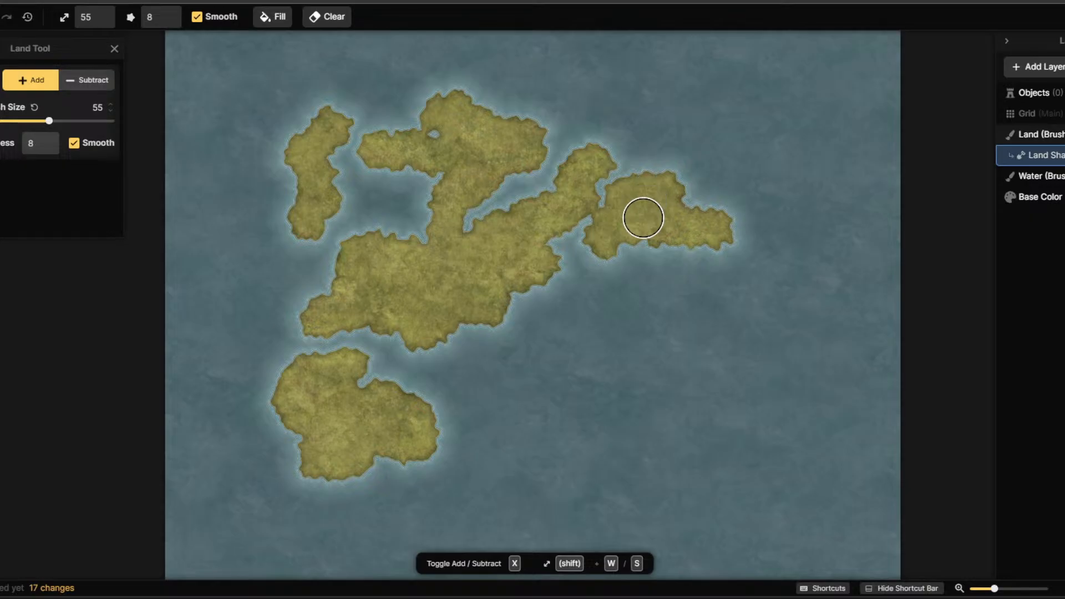
# Extend the central landmass with an eastern peninsula, a long southern peninsula and a western arm, undoing the first eastern stroke.
pyautogui.moveTo(544, 278); pyautogui.dragTo(625, 300)
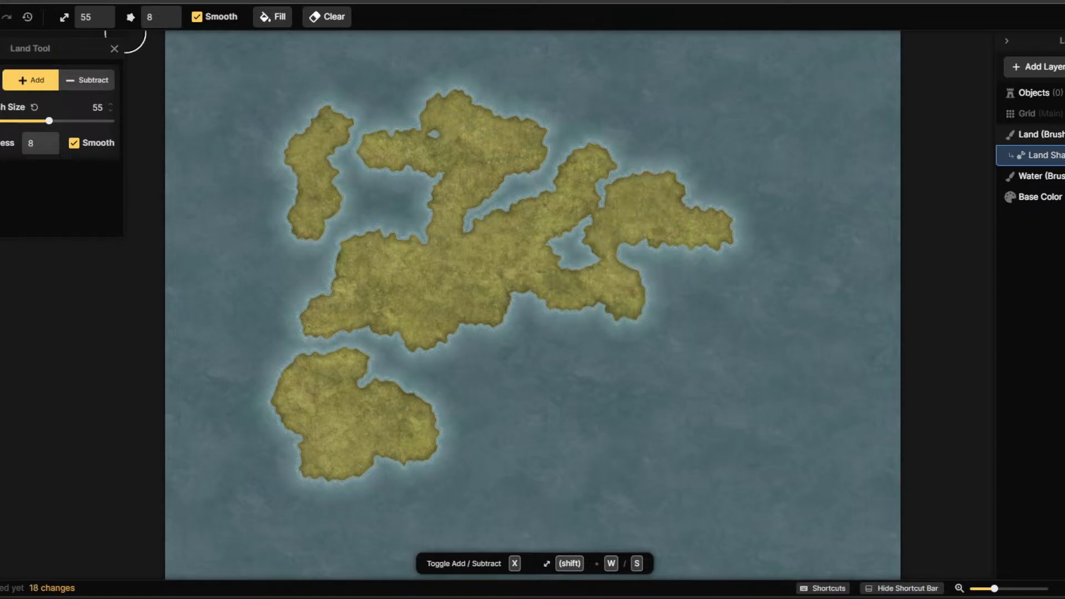
pyautogui.click(0, 18)
pyautogui.moveTo(503, 300)
pyautogui.mouseDown()
pyautogui.moveTo(560, 311)
pyautogui.moveTo(671, 283)
pyautogui.mouseUp()
pyautogui.moveTo(551, 298)
pyautogui.mouseDown()
pyautogui.moveTo(499, 313)
pyautogui.moveTo(489, 352)
pyautogui.moveTo(434, 347)
pyautogui.moveTo(448, 340)
pyautogui.moveTo(454, 353)
pyautogui.moveTo(482, 417)
pyautogui.moveTo(480, 452)
pyautogui.mouseUp()
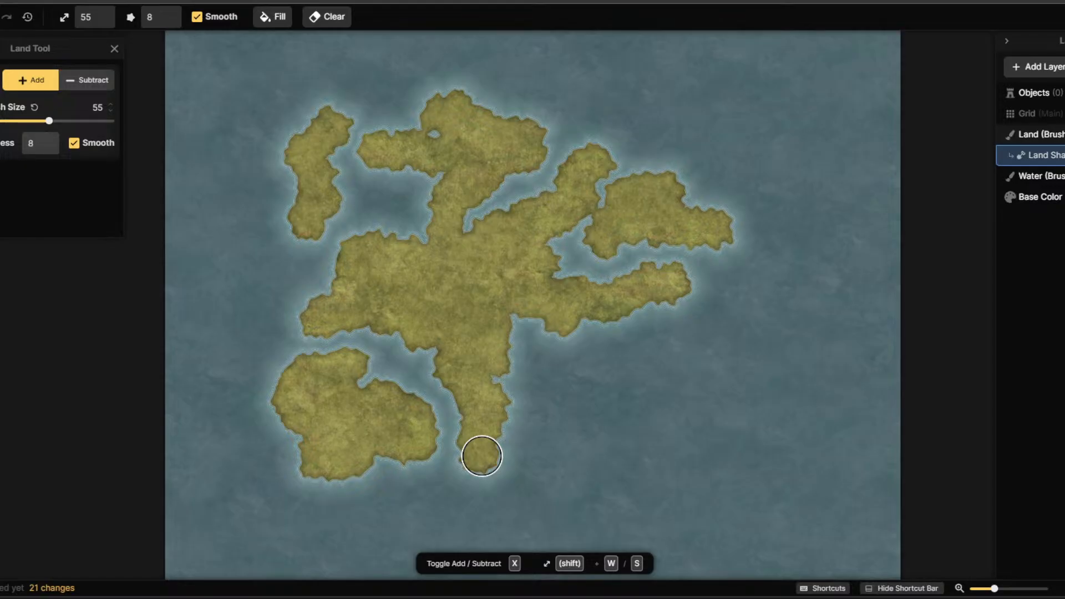
pyautogui.moveTo(465, 447)
pyautogui.mouseDown()
pyautogui.moveTo(457, 413)
pyautogui.moveTo(424, 383)
pyautogui.moveTo(437, 345)
pyautogui.moveTo(371, 290)
pyautogui.moveTo(313, 290)
pyautogui.moveTo(240, 261)
pyautogui.moveTo(249, 226)
pyautogui.moveTo(237, 197)
pyautogui.moveTo(259, 239)
pyautogui.moveTo(311, 274)
pyautogui.moveTo(361, 280)
pyautogui.moveTo(394, 249)
pyautogui.mouseUp()
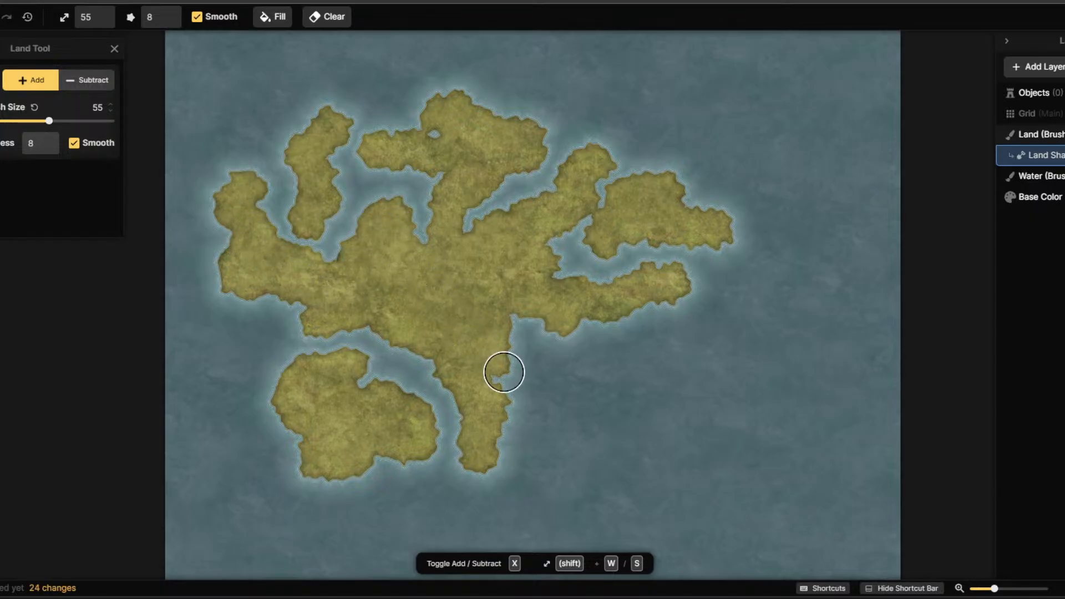
# Paint a southeastern island with a hooked northeastern arm and a small bulge on its southern coast.
pyautogui.moveTo(533, 374)
pyautogui.mouseDown()
pyautogui.moveTo(558, 380)
pyautogui.moveTo(610, 360)
pyautogui.moveTo(649, 375)
pyautogui.moveTo(668, 412)
pyautogui.moveTo(646, 432)
pyautogui.moveTo(579, 402)
pyautogui.mouseUp()
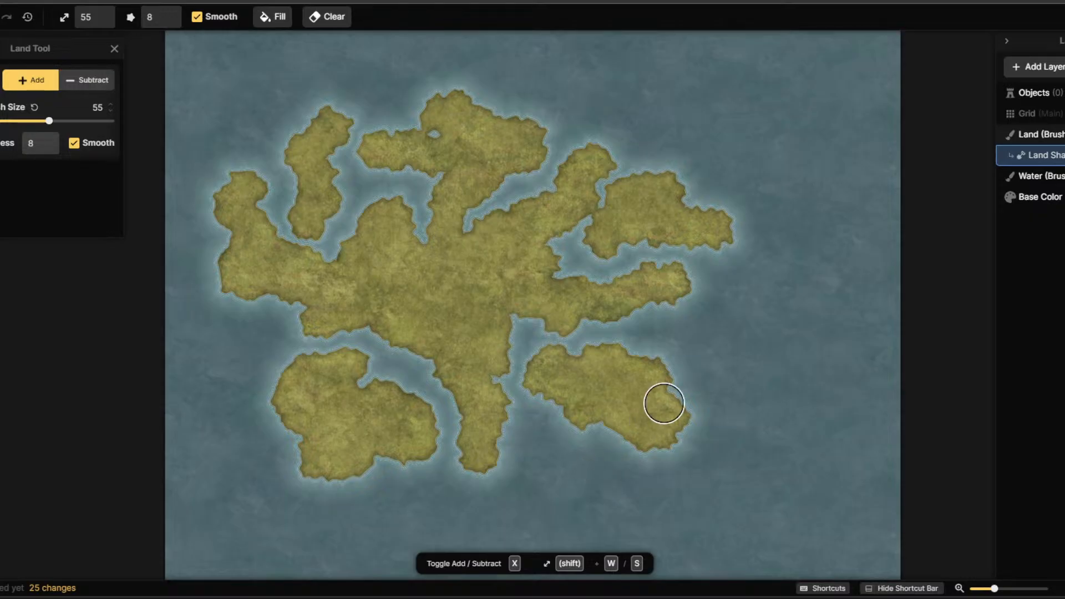
pyautogui.moveTo(664, 402)
pyautogui.mouseDown()
pyautogui.moveTo(652, 369)
pyautogui.moveTo(734, 361)
pyautogui.moveTo(727, 314)
pyautogui.moveTo(743, 297)
pyautogui.moveTo(777, 352)
pyautogui.moveTo(754, 317)
pyautogui.moveTo(721, 296)
pyautogui.moveTo(703, 337)
pyautogui.moveTo(662, 338)
pyautogui.mouseUp()
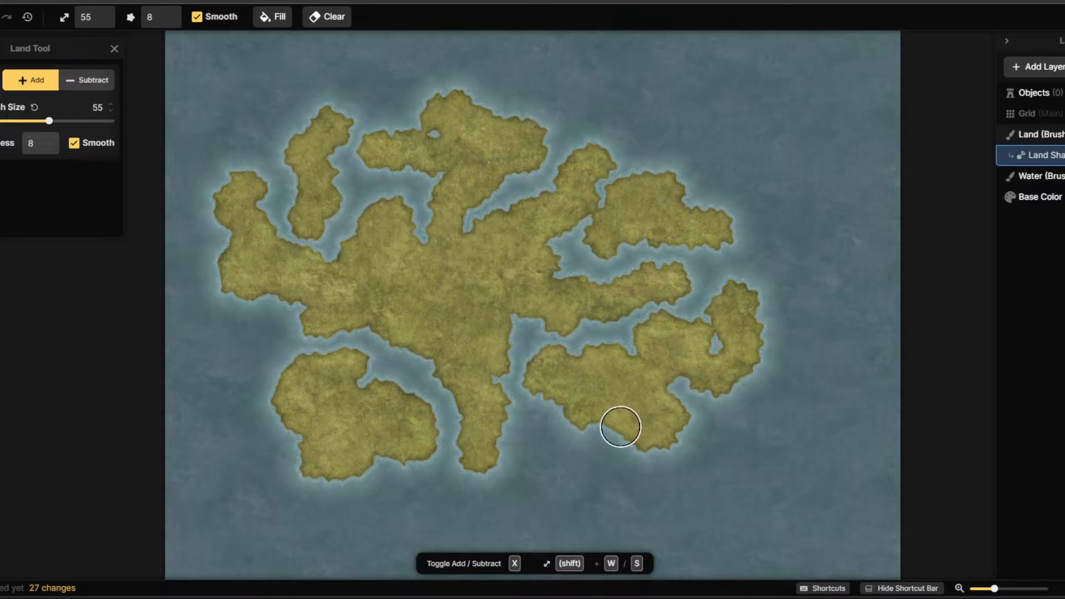
pyautogui.moveTo(620, 428); pyautogui.dragTo(594, 441)
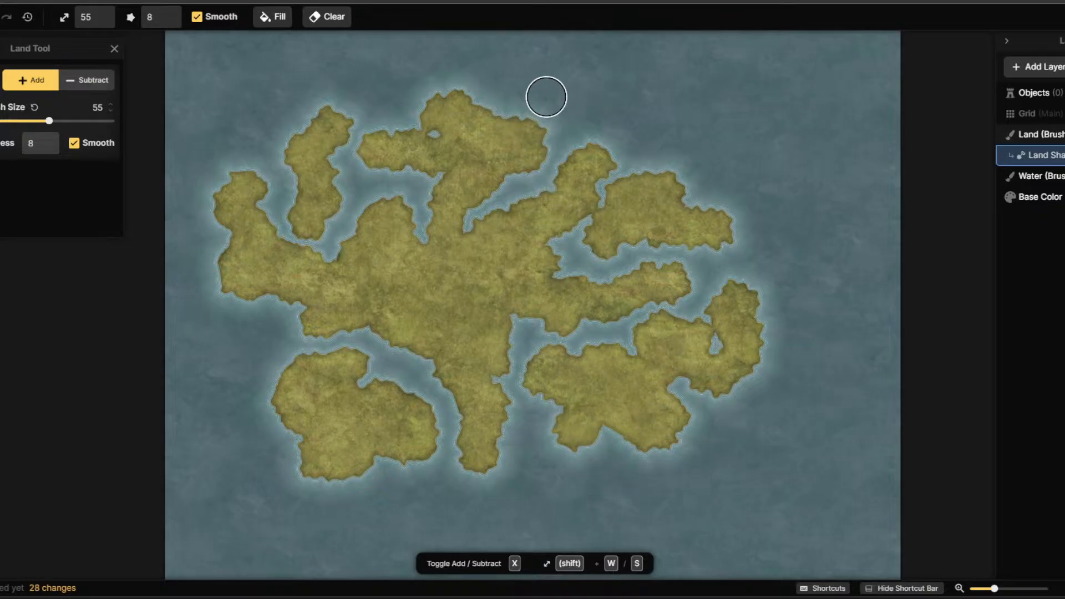
# Fill the small hole in the northern land and widen the land bridge joining it to the centre.
pyautogui.moveTo(435, 132); pyautogui.dragTo(461, 137)
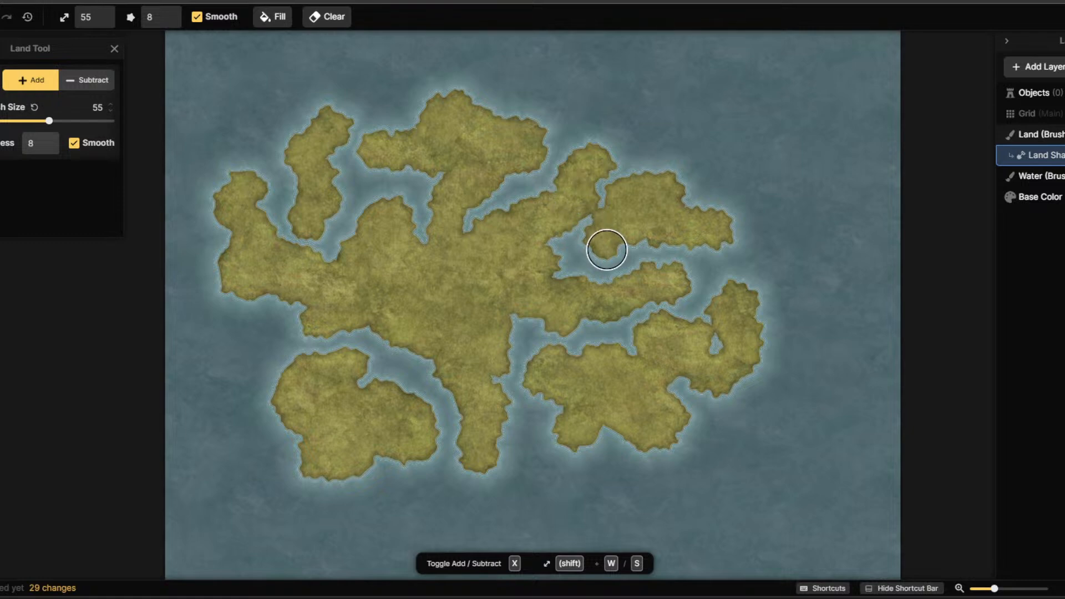
pyautogui.moveTo(453, 199); pyautogui.dragTo(434, 251)
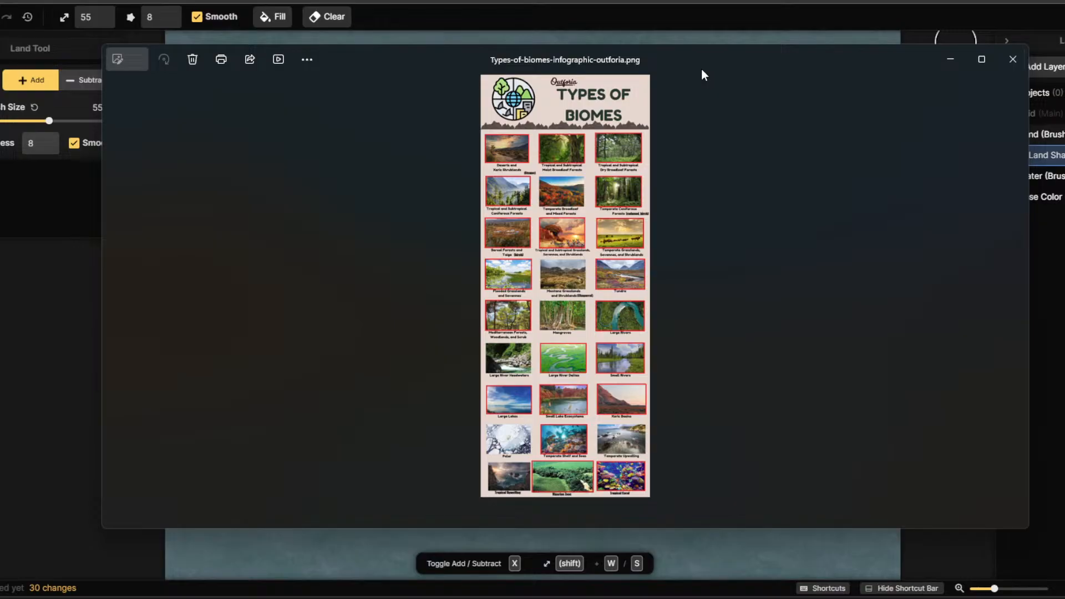
# Move the biome infographic window off the map and extend the southwestern island westward and in a curved arm along the south.
pyautogui.moveTo(703, 73); pyautogui.dragTo(1064, 177)
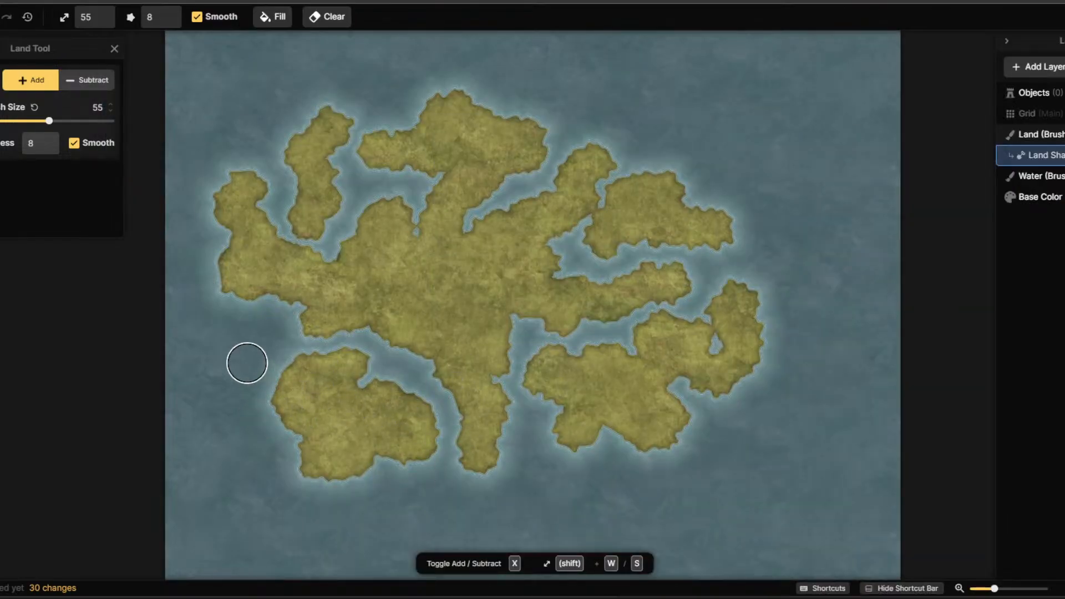
pyautogui.moveTo(248, 361)
pyautogui.mouseDown()
pyautogui.moveTo(213, 344)
pyautogui.moveTo(207, 366)
pyautogui.moveTo(262, 389)
pyautogui.moveTo(248, 401)
pyautogui.moveTo(256, 424)
pyautogui.moveTo(217, 455)
pyautogui.moveTo(266, 507)
pyautogui.mouseUp()
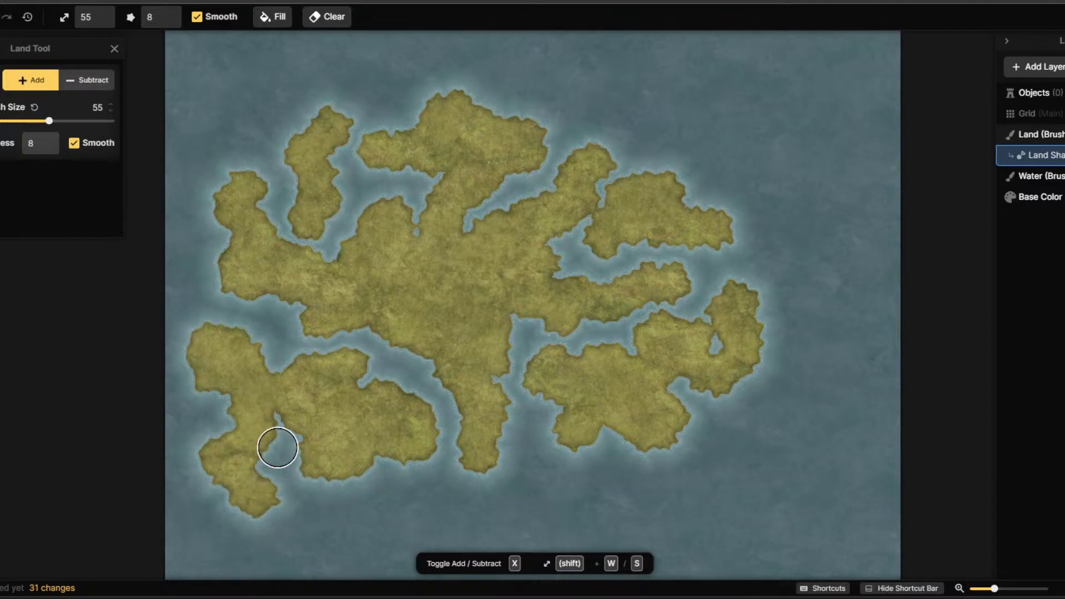
pyautogui.moveTo(422, 469)
pyautogui.mouseDown()
pyautogui.moveTo(437, 512)
pyautogui.moveTo(485, 518)
pyautogui.moveTo(531, 497)
pyautogui.moveTo(549, 511)
pyautogui.moveTo(515, 490)
pyautogui.moveTo(530, 476)
pyautogui.moveTo(540, 488)
pyautogui.moveTo(585, 484)
pyautogui.mouseUp()
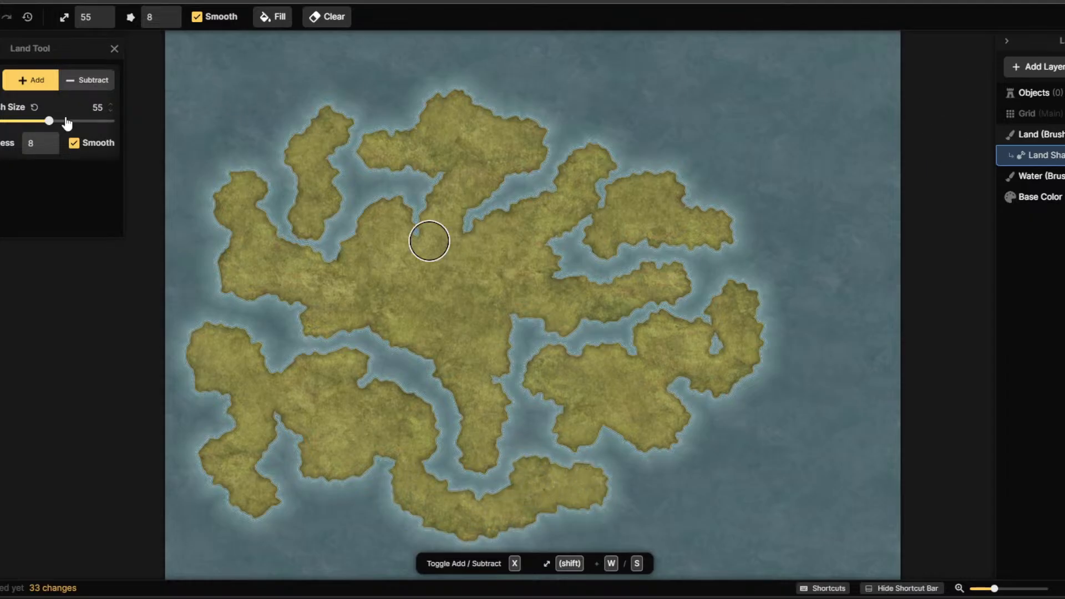
# Reduce the land brush size to 18 and paint a thin spit running north from the southern arm, redoing the first attempt.
pyautogui.moveTo(50, 121); pyautogui.dragTo(9, 136)
pyautogui.moveTo(525, 465); pyautogui.dragTo(516, 410)
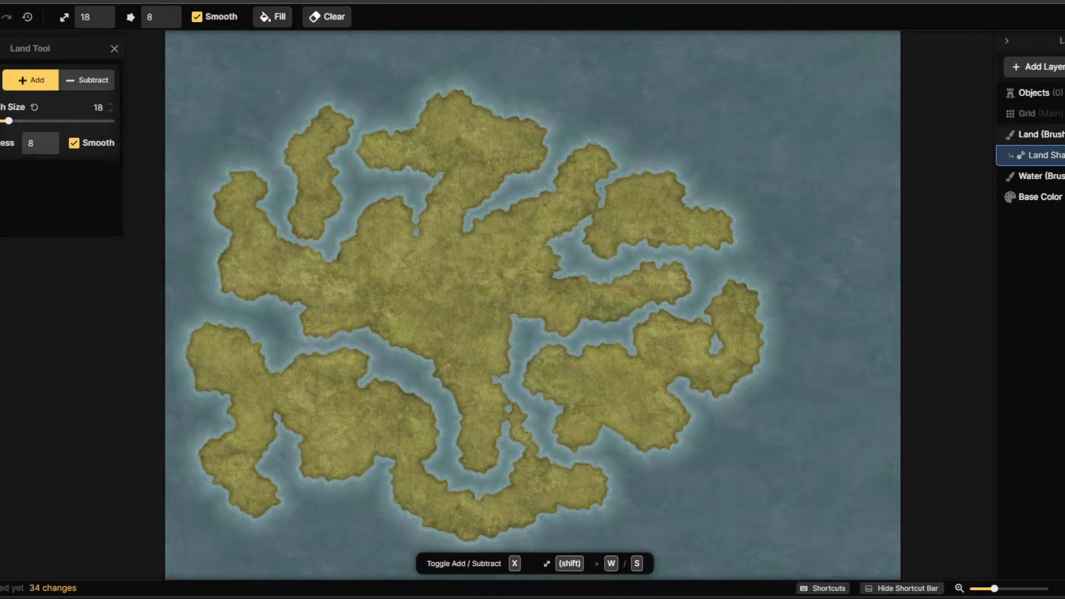
pyautogui.hotkey('ctrl', 'z')
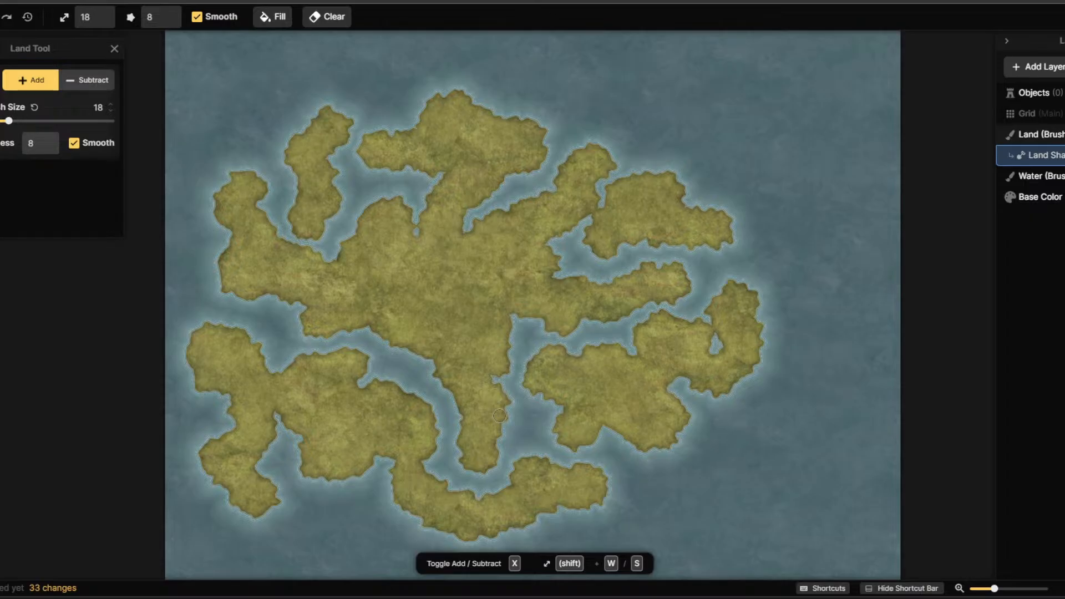
pyautogui.moveTo(527, 459)
pyautogui.mouseDown()
pyautogui.moveTo(527, 408)
pyautogui.moveTo(527, 438)
pyautogui.mouseUp()
pyautogui.click(527, 414)
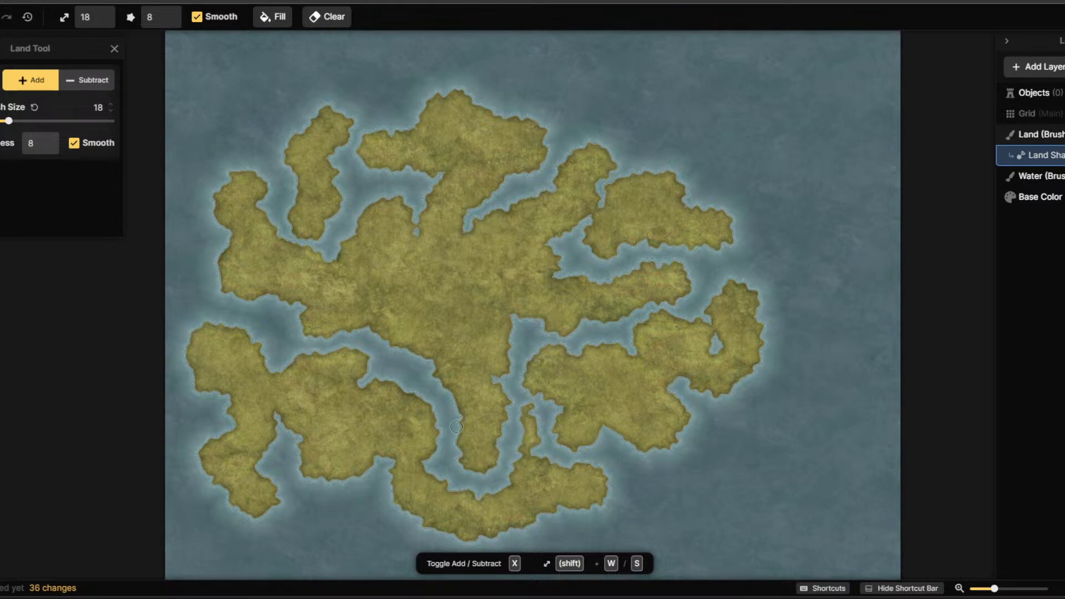
# Paint small spurs on the southwestern landmass's northeastern coast and a narrow spit at the northern landmass's eastern tip.
pyautogui.moveTo(399, 386); pyautogui.dragTo(382, 354)
pyautogui.moveTo(419, 400); pyautogui.dragTo(444, 413)
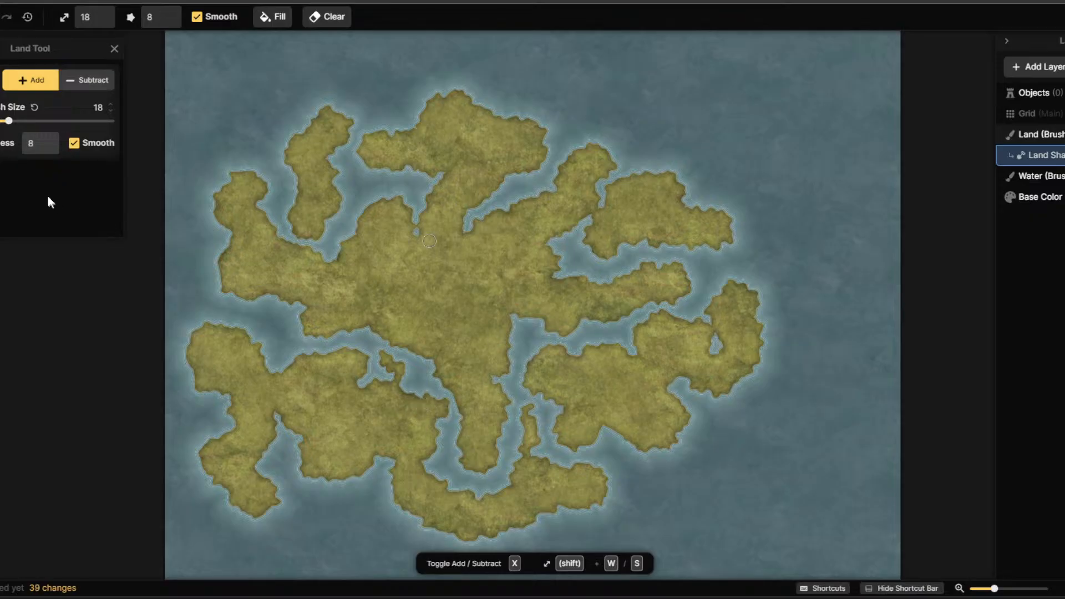
pyautogui.moveTo(527, 164)
pyautogui.mouseDown()
pyautogui.moveTo(543, 161)
pyautogui.moveTo(576, 110)
pyautogui.moveTo(546, 145)
pyautogui.mouseUp()
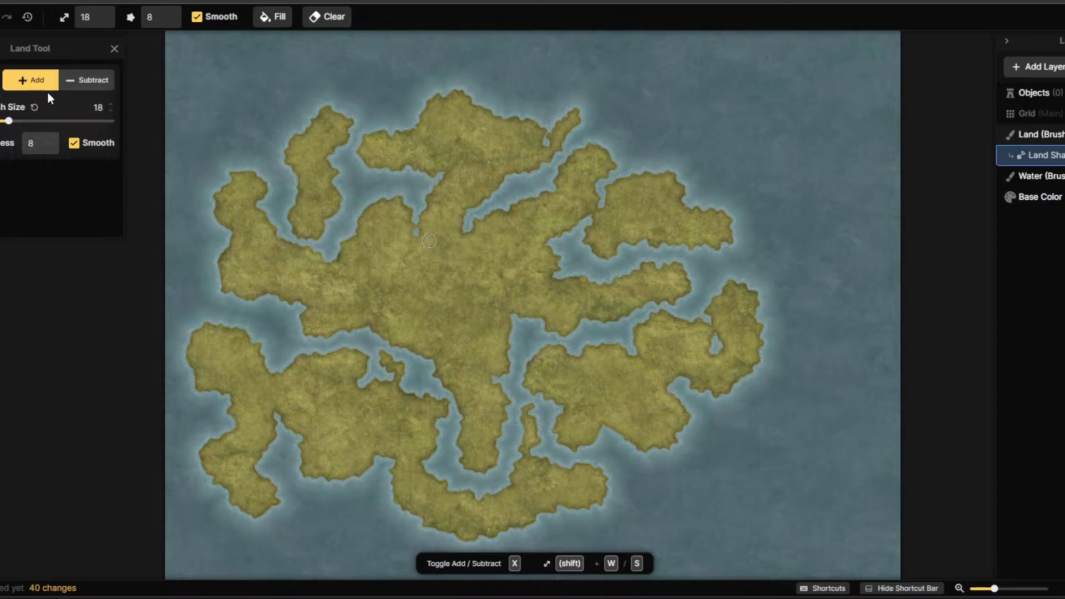
# Subtract land to carve a river from the northern inlet down to a lake in the middle of the continent.
pyautogui.click(103, 84)
pyautogui.moveTo(460, 229); pyautogui.dragTo(451, 284)
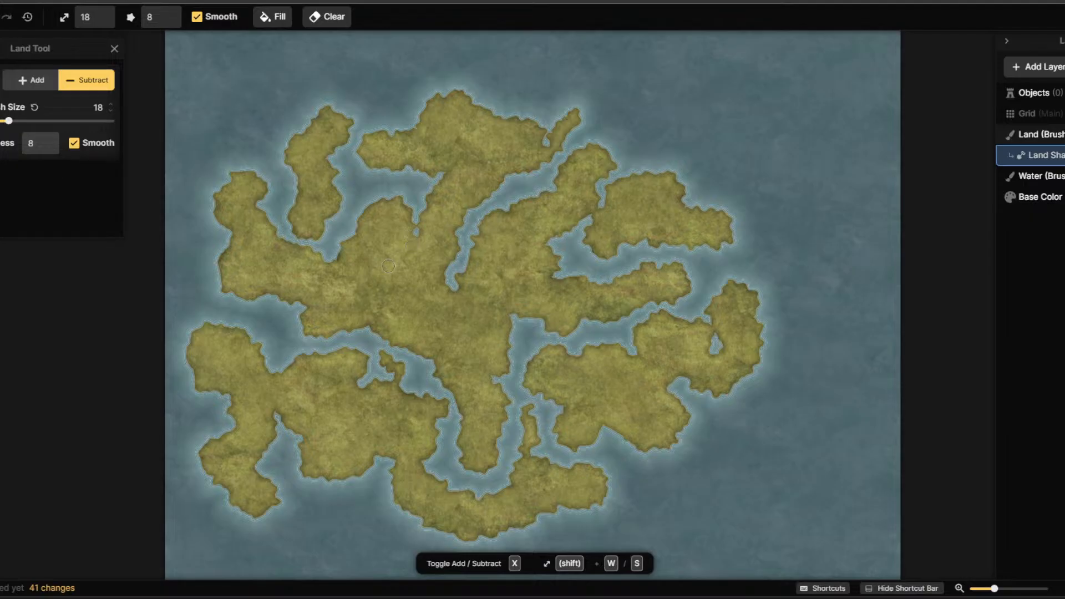
pyautogui.moveTo(445, 287)
pyautogui.mouseDown()
pyautogui.moveTo(396, 277)
pyautogui.moveTo(406, 296)
pyautogui.moveTo(471, 306)
pyautogui.moveTo(419, 283)
pyautogui.moveTo(395, 287)
pyautogui.moveTo(450, 305)
pyautogui.moveTo(463, 296)
pyautogui.moveTo(432, 275)
pyautogui.moveTo(397, 280)
pyautogui.moveTo(450, 297)
pyautogui.moveTo(463, 292)
pyautogui.moveTo(449, 271)
pyautogui.moveTo(441, 304)
pyautogui.moveTo(452, 270)
pyautogui.moveTo(428, 278)
pyautogui.moveTo(467, 281)
pyautogui.mouseUp()
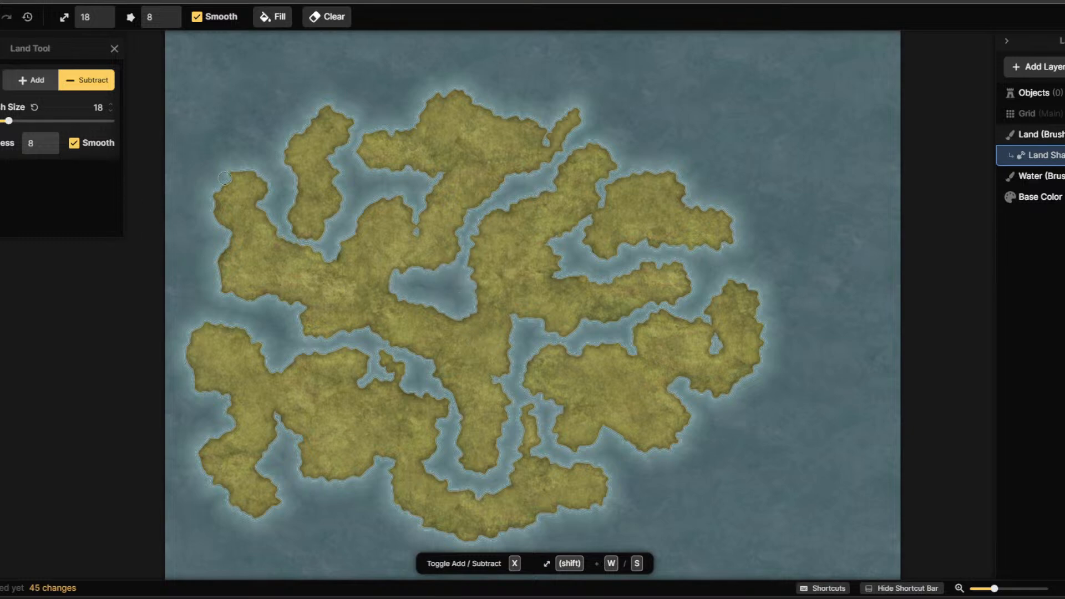
# Add a narrow strip of land off the east coast and build up the eastern peninsula's northern shoreline.
pyautogui.click(42, 85)
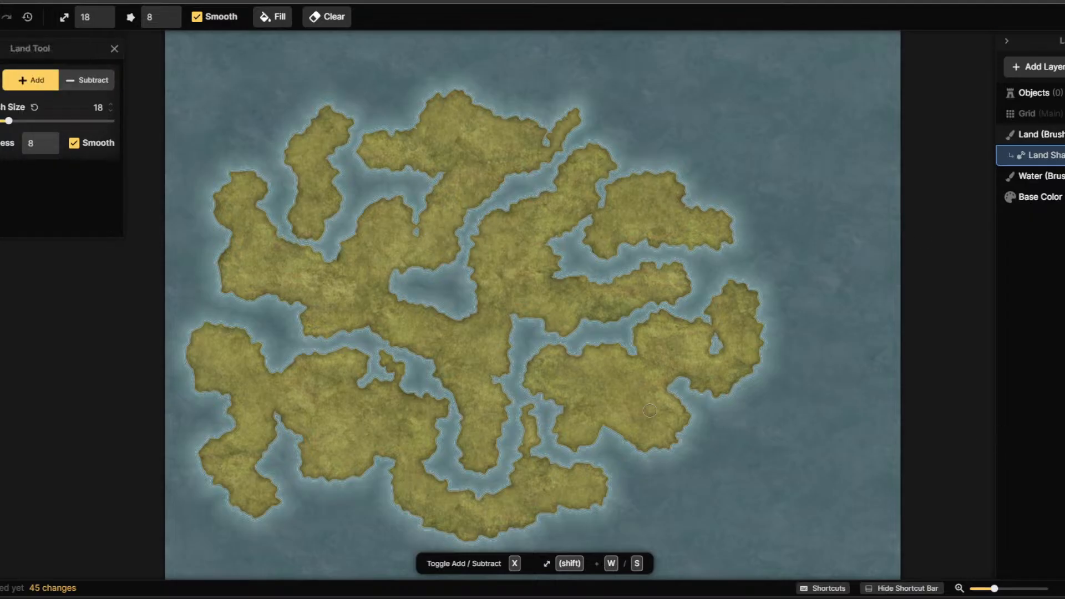
pyautogui.moveTo(757, 251)
pyautogui.mouseDown()
pyautogui.moveTo(722, 199)
pyautogui.moveTo(724, 159)
pyautogui.moveTo(773, 248)
pyautogui.moveTo(740, 274)
pyautogui.moveTo(781, 264)
pyautogui.moveTo(764, 238)
pyautogui.moveTo(749, 242)
pyautogui.moveTo(744, 198)
pyautogui.moveTo(724, 170)
pyautogui.moveTo(721, 180)
pyautogui.moveTo(757, 230)
pyautogui.mouseUp()
pyautogui.click(724, 213)
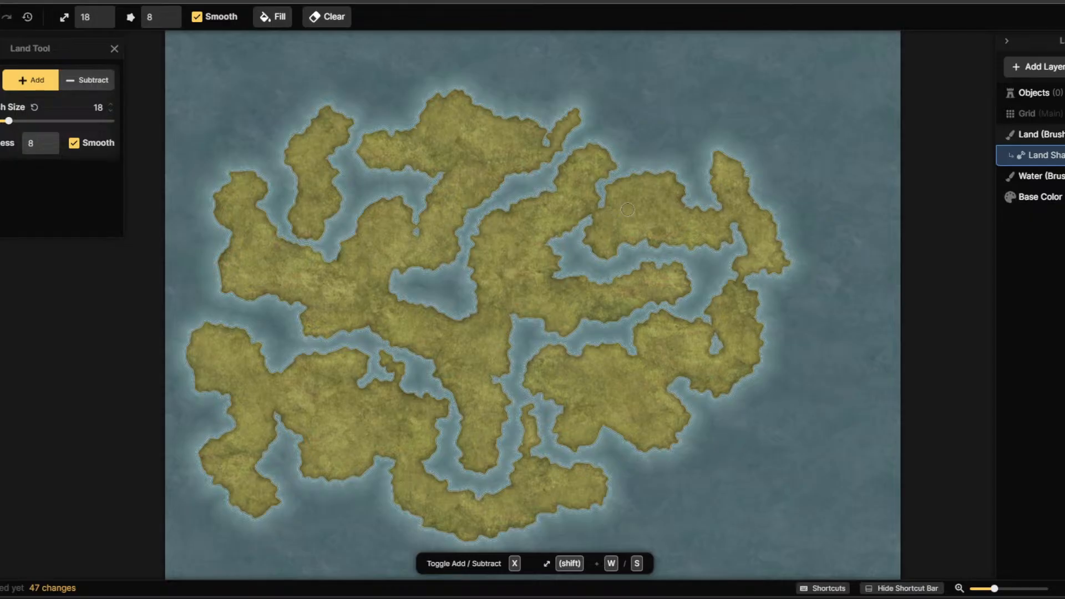
pyautogui.moveTo(658, 278)
pyautogui.mouseDown()
pyautogui.moveTo(668, 258)
pyautogui.moveTo(680, 265)
pyautogui.moveTo(694, 291)
pyautogui.moveTo(657, 287)
pyautogui.moveTo(690, 271)
pyautogui.moveTo(701, 273)
pyautogui.moveTo(644, 281)
pyautogui.moveTo(614, 272)
pyautogui.moveTo(590, 282)
pyautogui.moveTo(576, 269)
pyautogui.moveTo(543, 284)
pyautogui.moveTo(572, 291)
pyautogui.mouseUp()
pyautogui.click(604, 282)
# Extend the northeastern land outward around an inland lake, enlarge the neighbouring northern cape and touch up the nearby coastlines.
pyautogui.scroll(3, 513, 313)
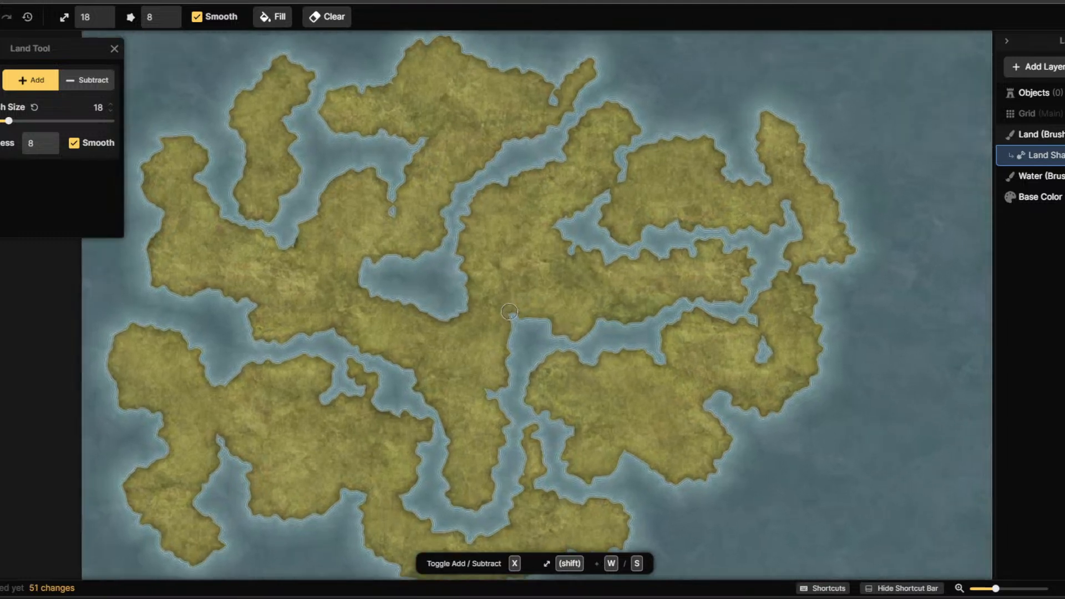
pyautogui.scroll(-3, 417, 332)
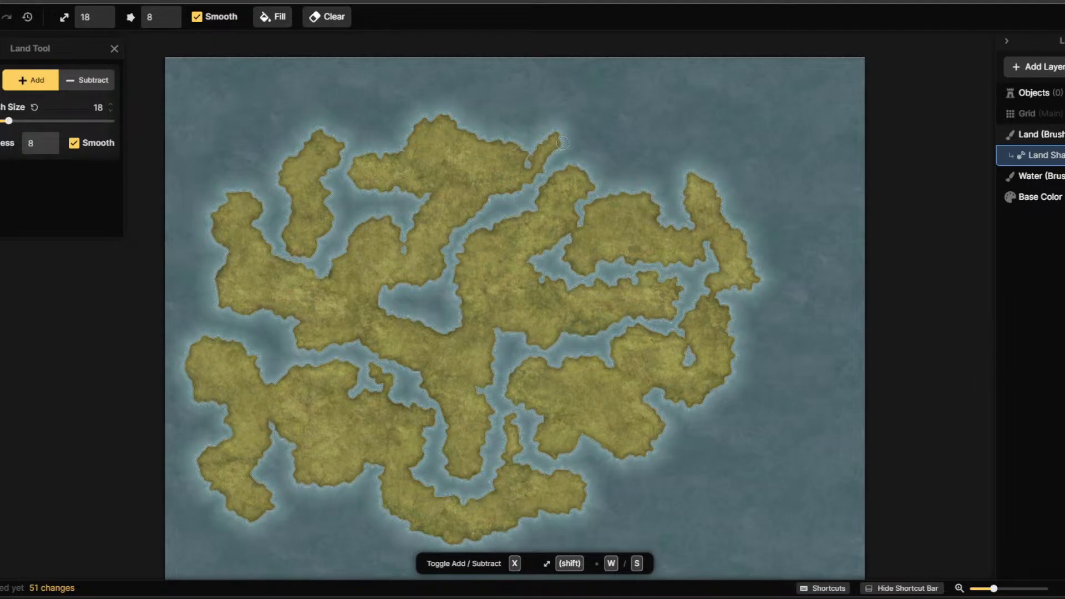
pyautogui.moveTo(620, 192)
pyautogui.mouseDown()
pyautogui.moveTo(647, 178)
pyautogui.moveTo(660, 145)
pyautogui.moveTo(628, 130)
pyautogui.moveTo(653, 159)
pyautogui.moveTo(624, 172)
pyautogui.moveTo(637, 199)
pyautogui.moveTo(659, 184)
pyautogui.moveTo(690, 190)
pyautogui.moveTo(692, 178)
pyautogui.moveTo(683, 160)
pyautogui.moveTo(634, 200)
pyautogui.moveTo(684, 175)
pyautogui.moveTo(633, 150)
pyautogui.moveTo(646, 148)
pyautogui.moveTo(617, 143)
pyautogui.moveTo(658, 148)
pyautogui.moveTo(691, 192)
pyautogui.moveTo(708, 189)
pyautogui.moveTo(673, 153)
pyautogui.moveTo(646, 147)
pyautogui.moveTo(690, 151)
pyautogui.moveTo(715, 224)
pyautogui.moveTo(708, 165)
pyautogui.moveTo(629, 149)
pyautogui.moveTo(617, 182)
pyautogui.moveTo(618, 147)
pyautogui.moveTo(608, 148)
pyautogui.moveTo(610, 201)
pyautogui.mouseUp()
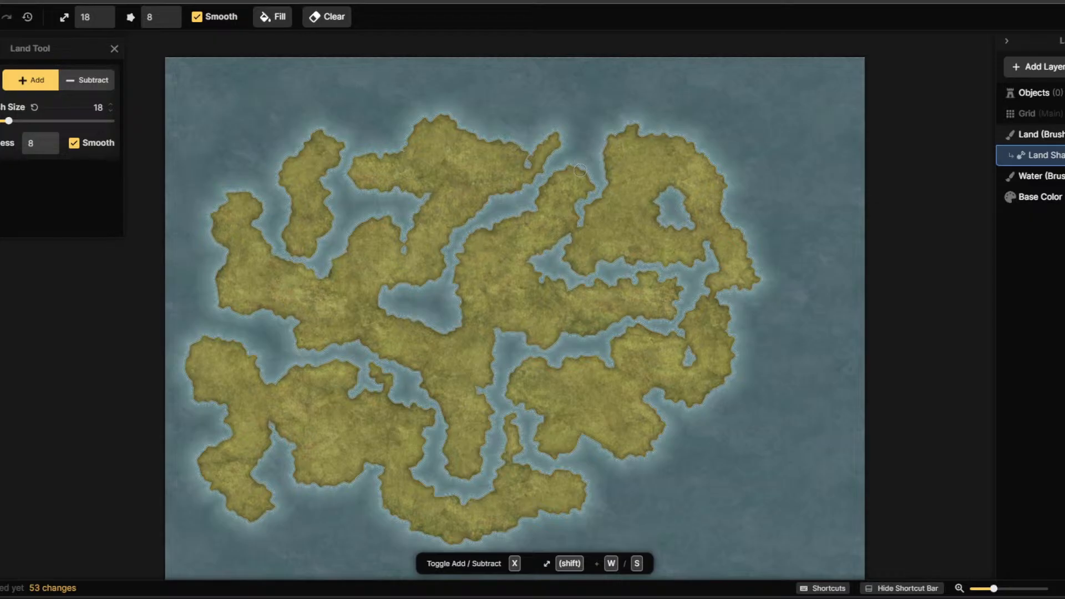
pyautogui.moveTo(580, 170)
pyautogui.mouseDown()
pyautogui.moveTo(583, 148)
pyautogui.moveTo(557, 135)
pyautogui.moveTo(570, 176)
pyautogui.moveTo(574, 162)
pyautogui.moveTo(557, 152)
pyautogui.moveTo(571, 174)
pyautogui.mouseUp()
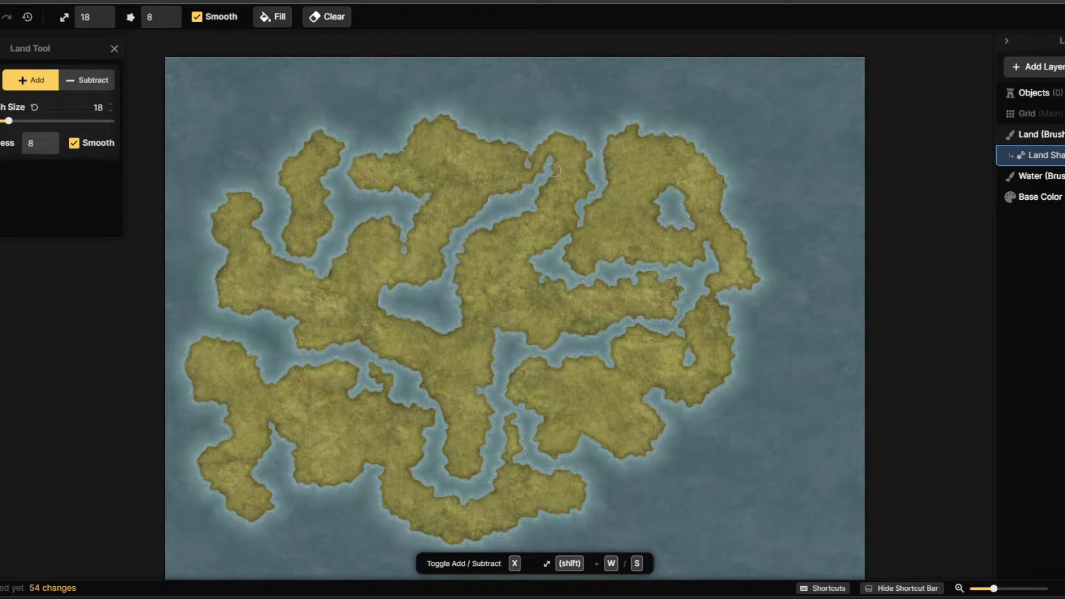
pyautogui.moveTo(480, 229); pyautogui.dragTo(523, 214)
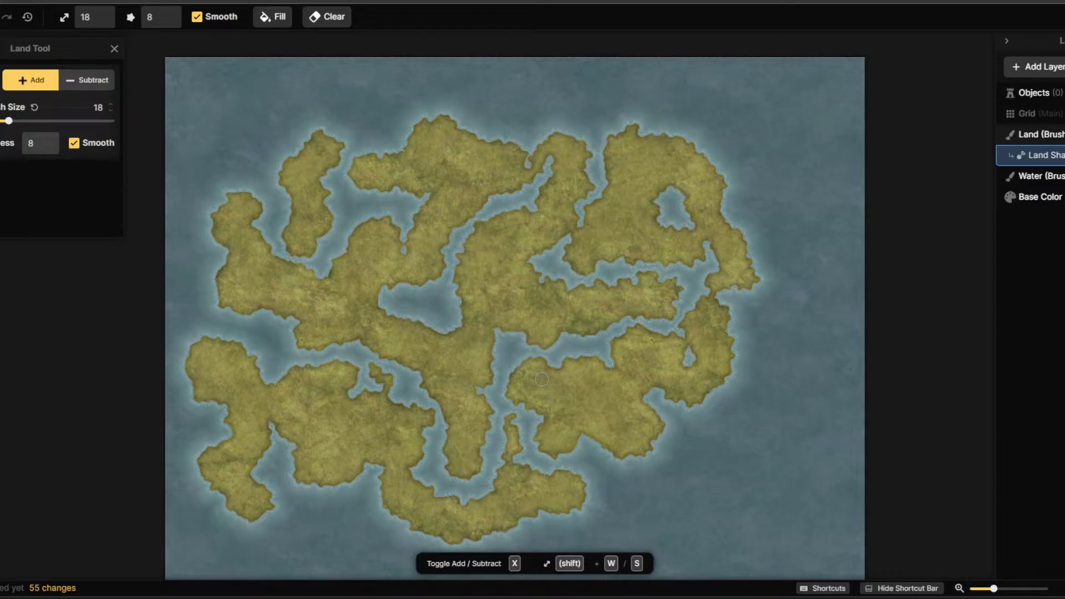
pyautogui.moveTo(542, 380)
pyautogui.mouseDown()
pyautogui.moveTo(524, 362)
pyautogui.moveTo(515, 370)
pyautogui.mouseUp()
# Subtract land with a brush size of 6 to cut the central river through to the northern sea.
pyautogui.scroll(5, 473, 171)
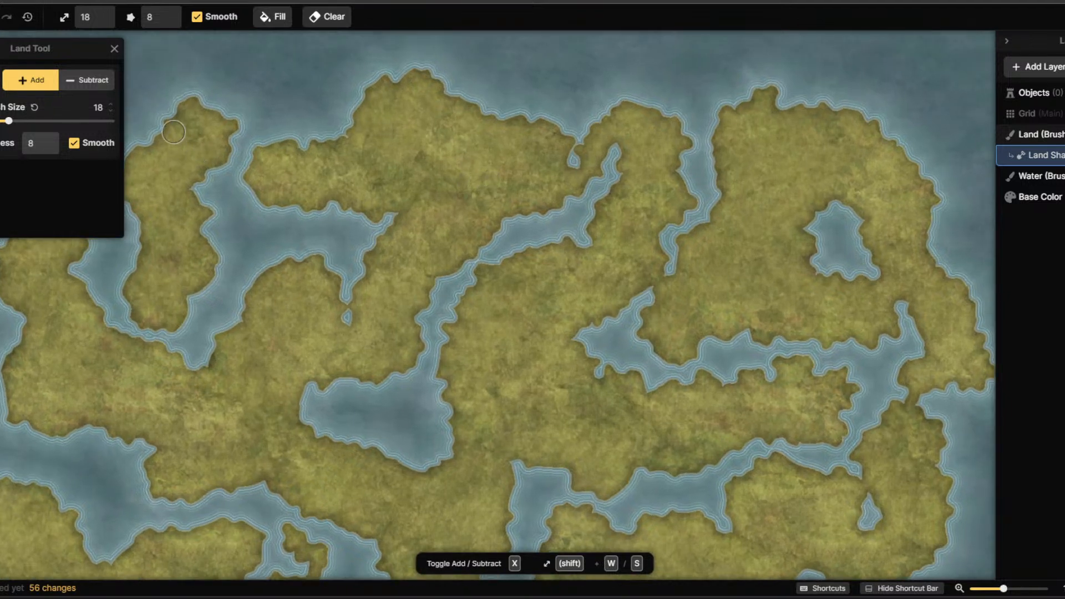
pyautogui.press('x')
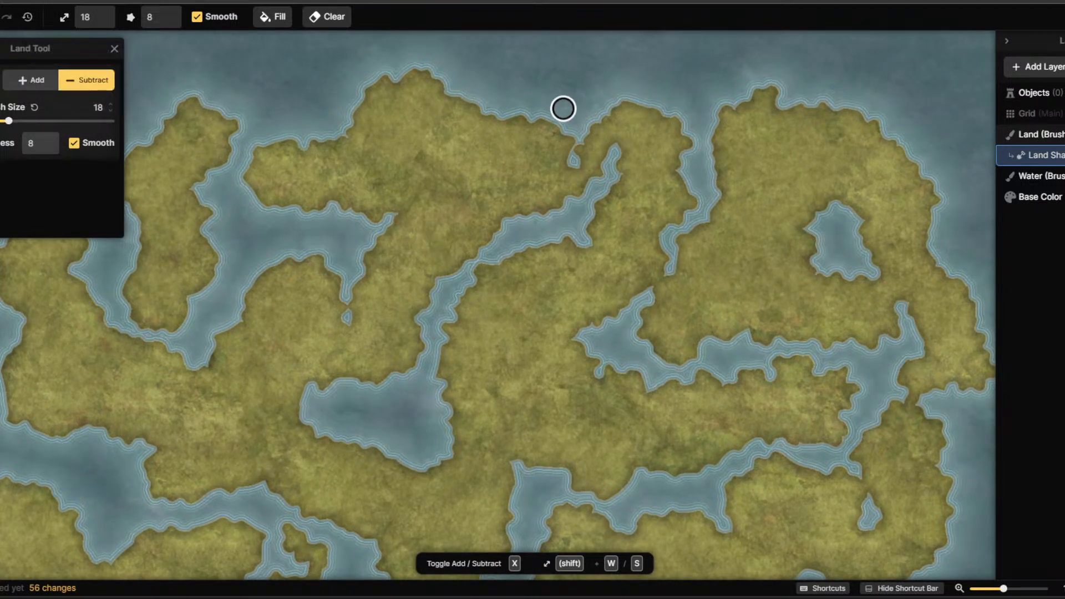
pyautogui.hotkey('shift', 's')
pyautogui.hotkey('shift', 's')
pyautogui.hotkey('shift', 's')
pyautogui.hotkey('shift', 's')
pyautogui.hotkey('shift', 's')
pyautogui.hotkey('shift', 's')
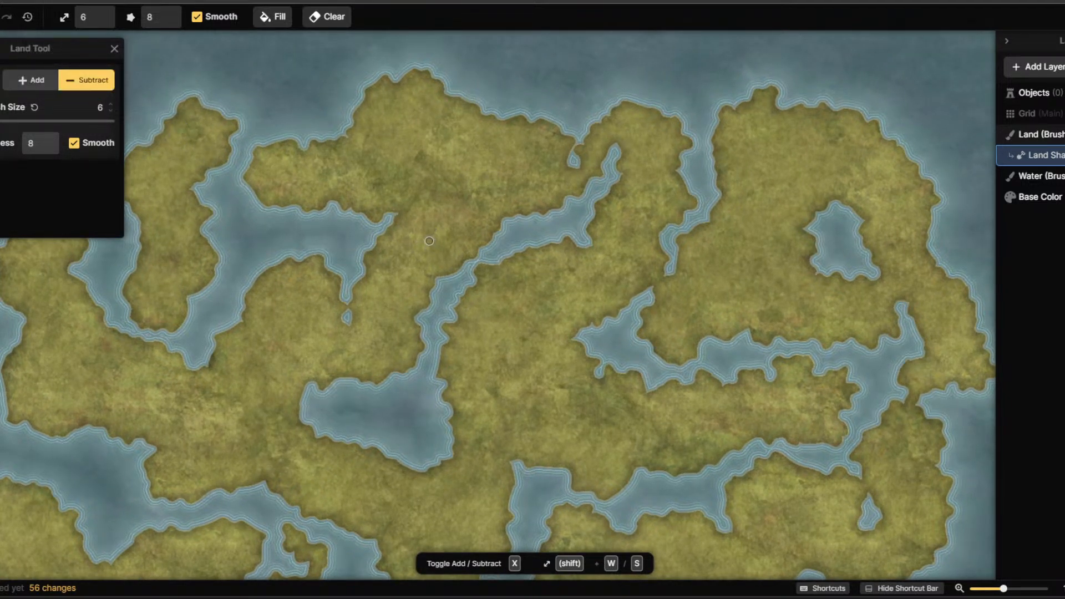
pyautogui.moveTo(615, 156); pyautogui.dragTo(594, 110)
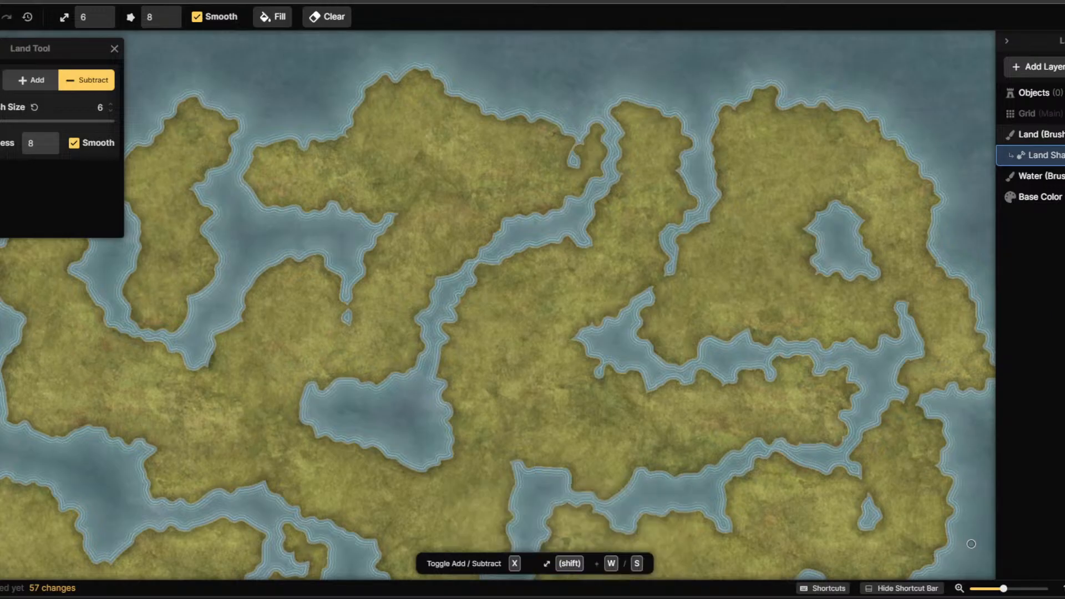
# Bring up the landscape reference photo in the image viewer.
pyautogui.moveTo(558, 597)
pyautogui.moveTo(538, 595)
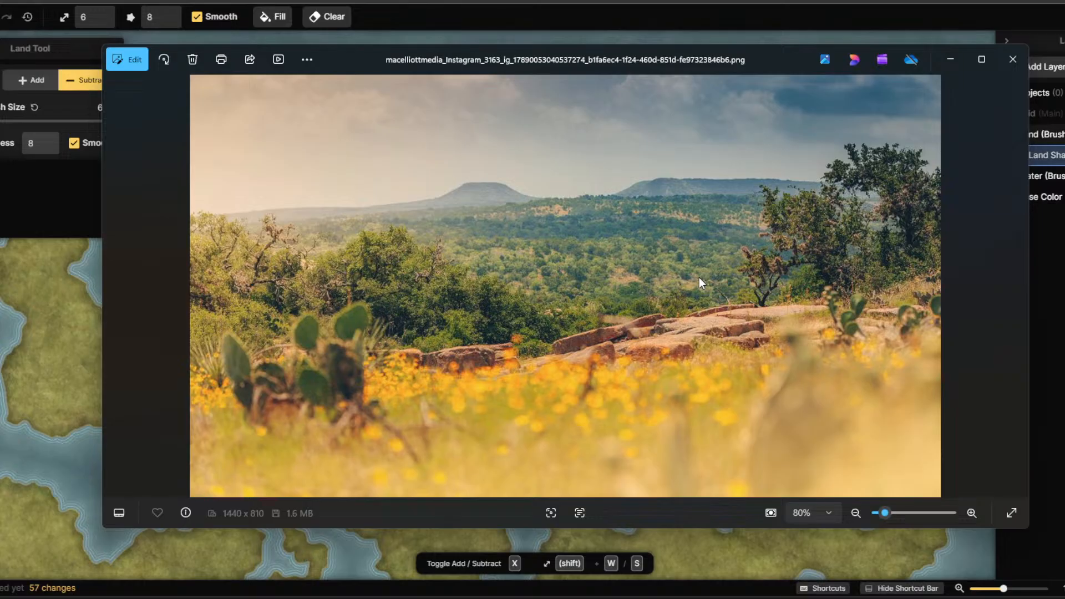
# Examine the landscape reference photo of the scrubland and mesas at different zoom levels, then put the image viewer away.
pyautogui.moveTo(754, 59); pyautogui.dragTo(860, 81)
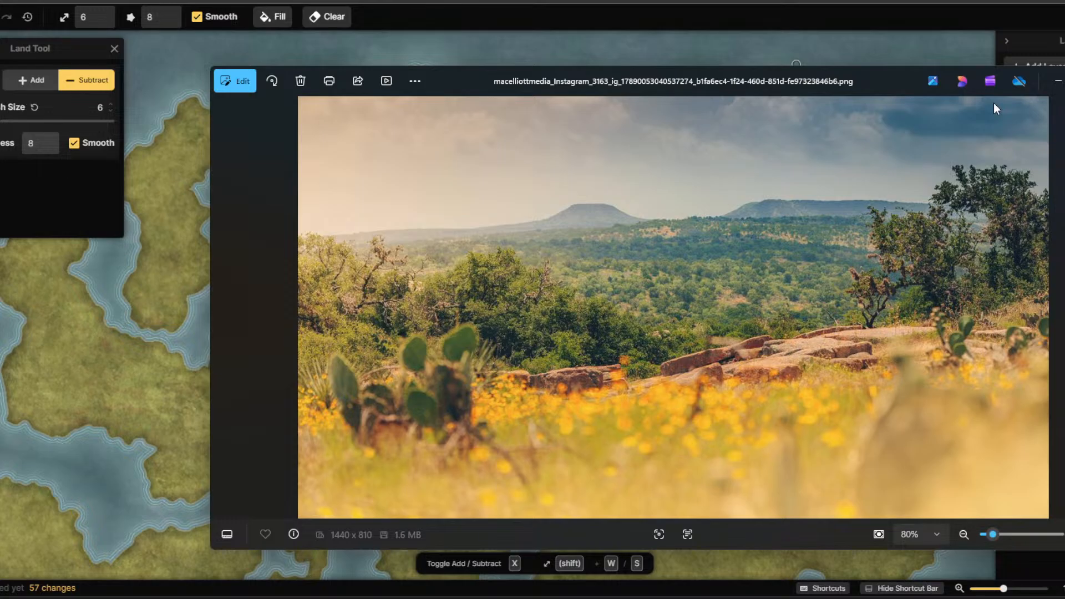
pyautogui.moveTo(897, 76); pyautogui.dragTo(830, 52)
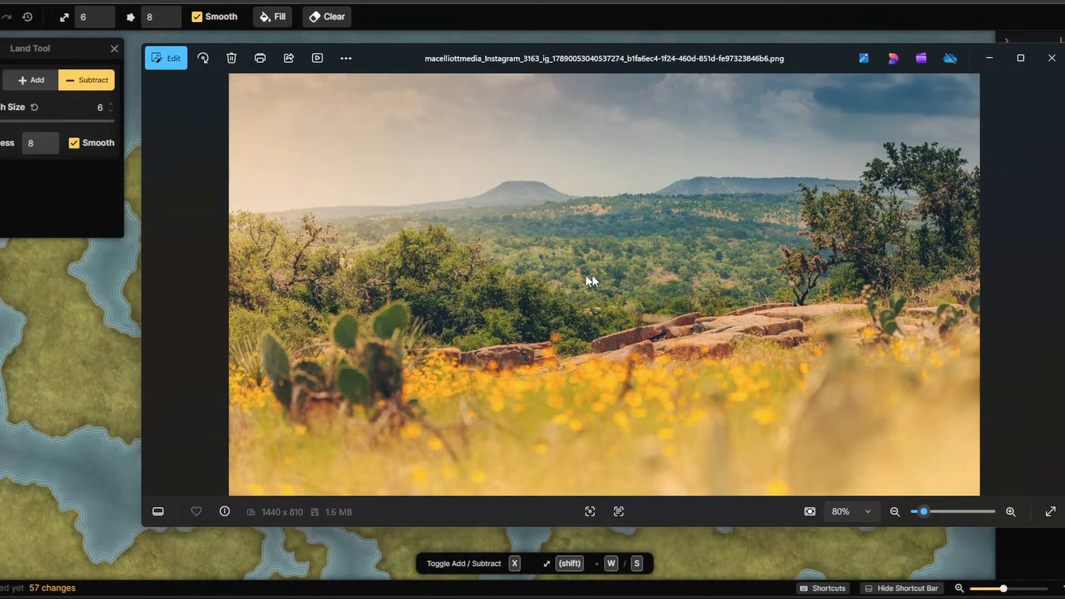
pyautogui.scroll(2, 534, 316)
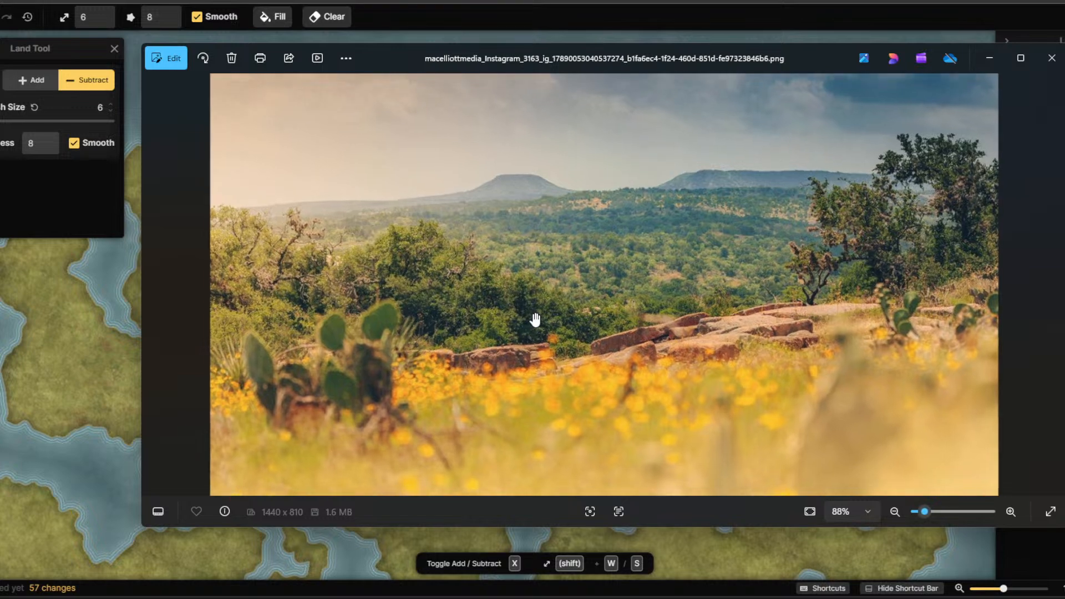
pyautogui.scroll(-1, 709, 254)
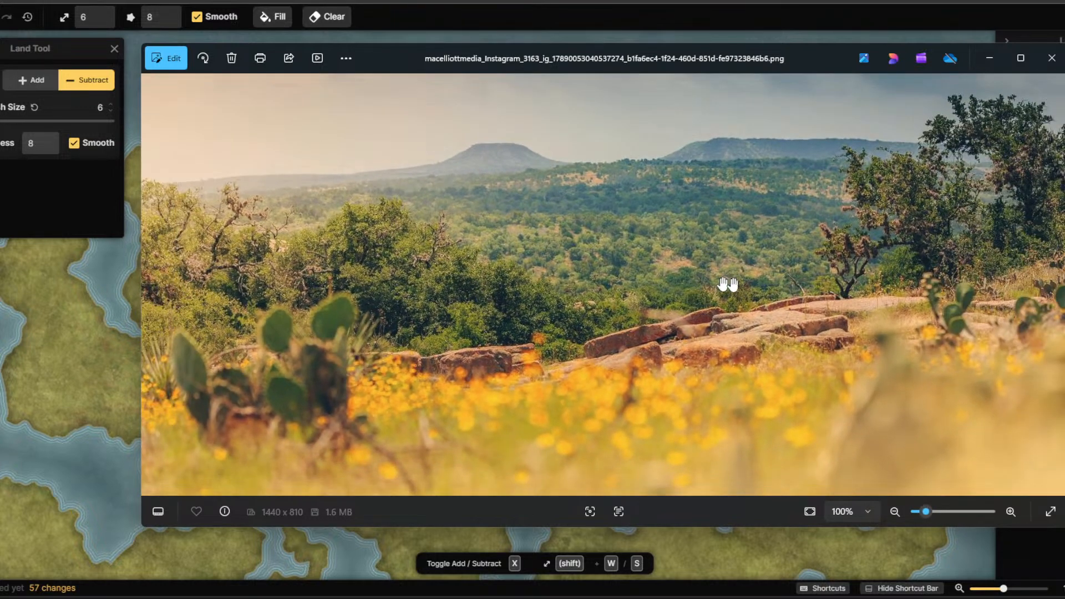
pyautogui.scroll(-1, 619, 290)
pyautogui.scroll(-1, 619, 290)
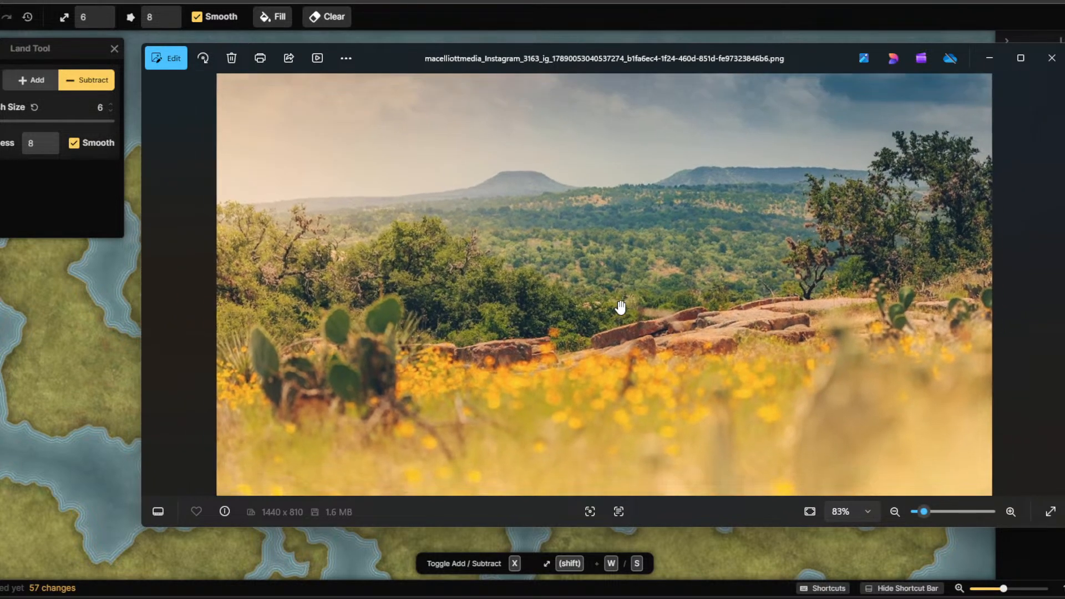
pyautogui.click(993, 55)
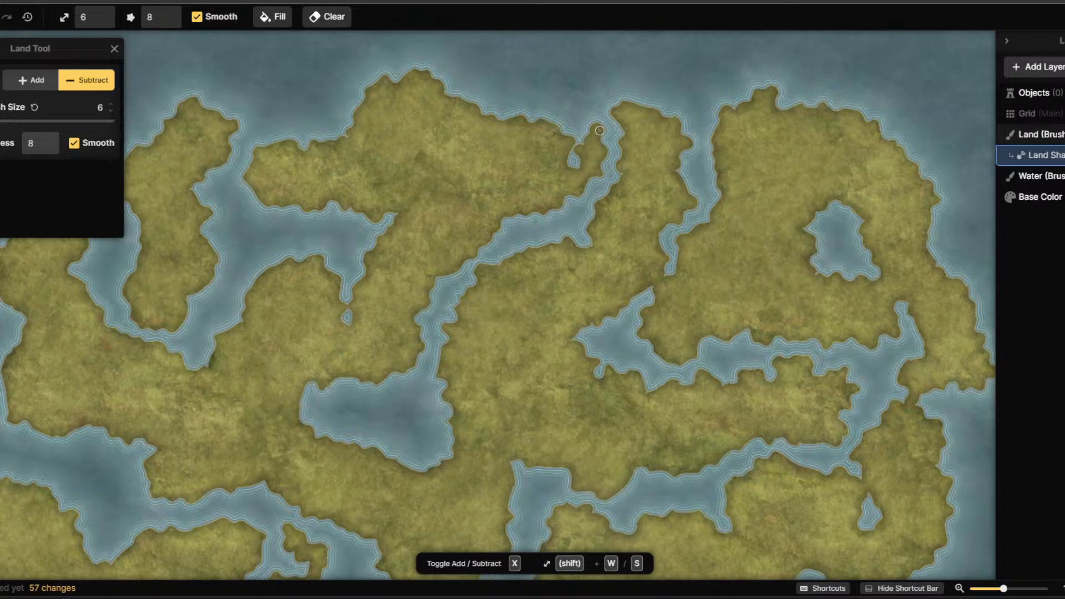
# Trim the hooked cape on the north coast and carve a short inlet northward from the central lake.
pyautogui.moveTo(600, 130); pyautogui.dragTo(582, 110)
pyautogui.moveTo(354, 384); pyautogui.dragTo(355, 344)
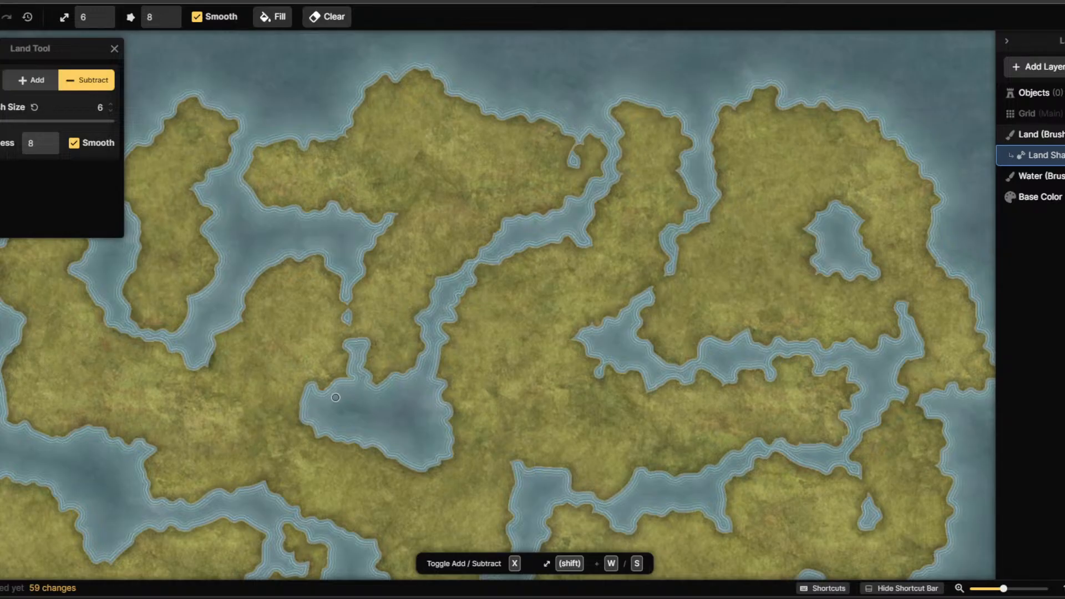
pyautogui.scroll(-3, 448, 400)
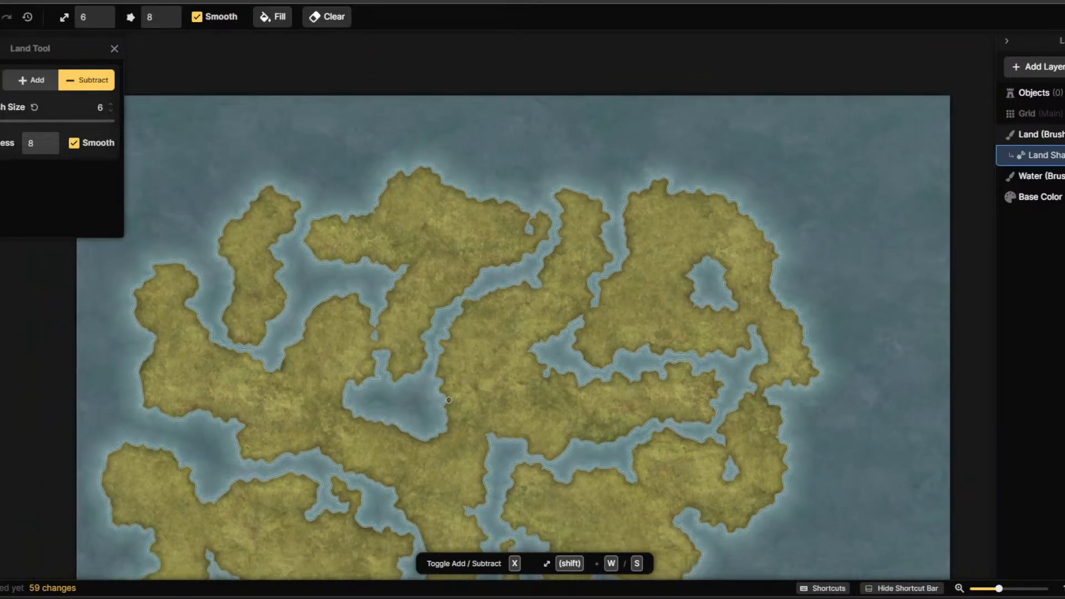
pyautogui.scroll(3, 448, 399)
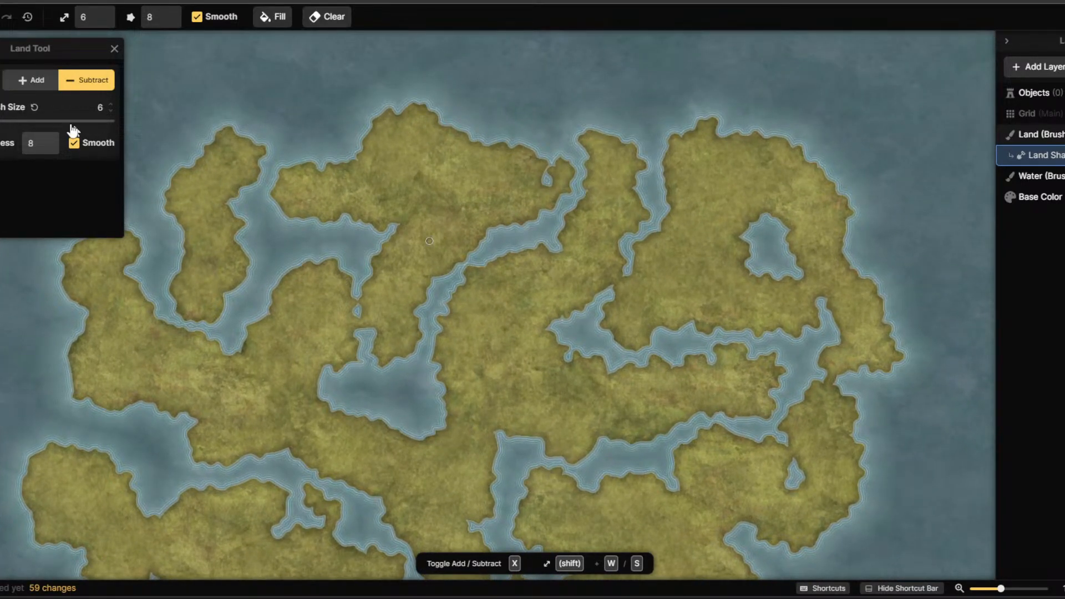
# Add land along the central lake's north shore and inlet, and cut the narrow channel north of it further south.
pyautogui.click(32, 80)
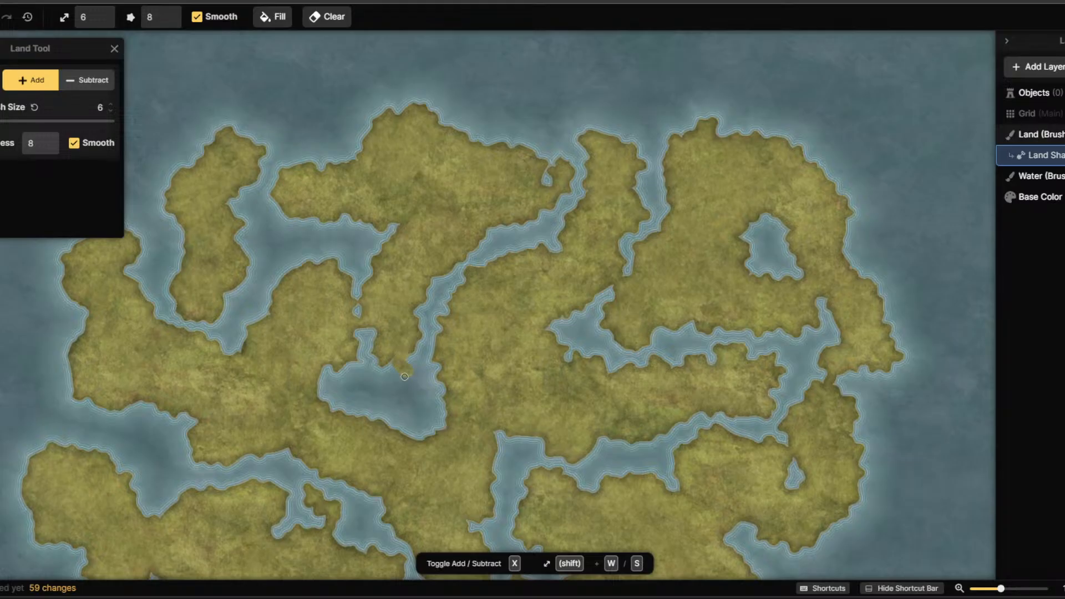
pyautogui.moveTo(405, 376); pyautogui.dragTo(384, 369)
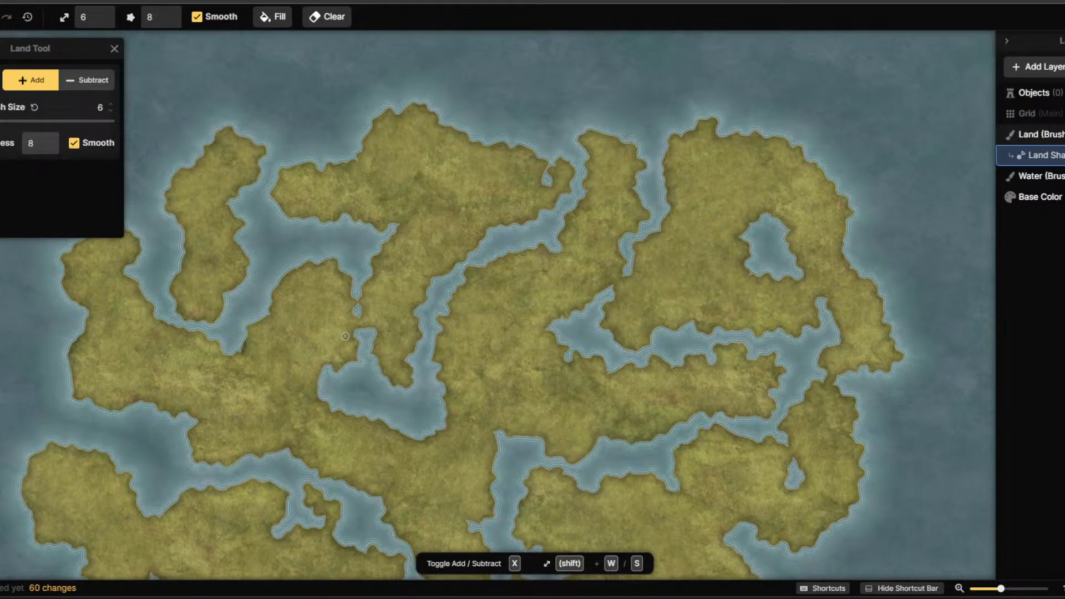
pyautogui.moveTo(361, 338); pyautogui.dragTo(369, 321)
pyautogui.click(77, 80)
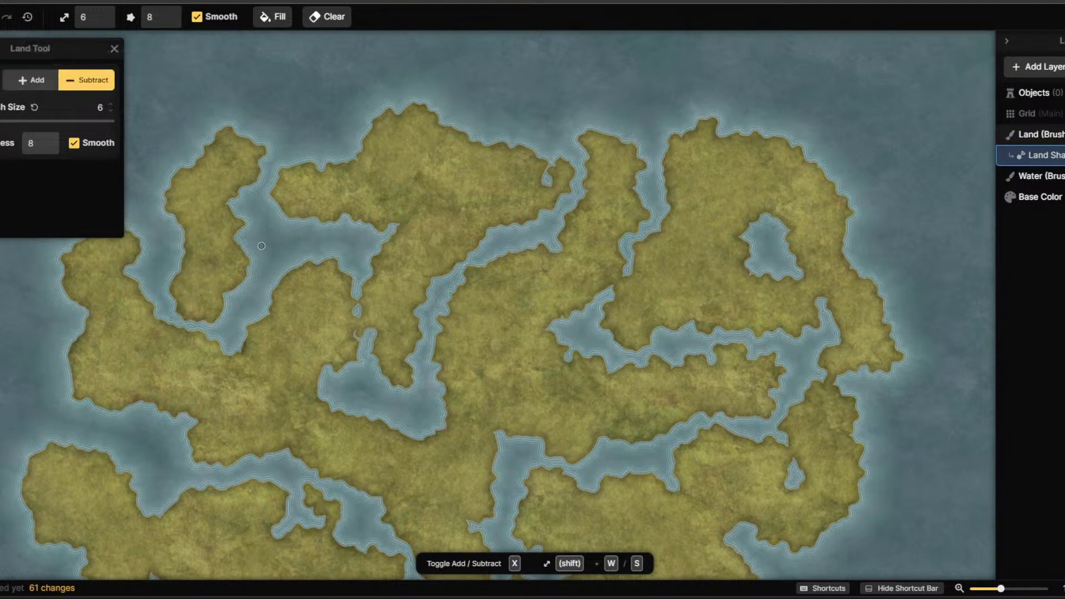
pyautogui.moveTo(353, 294); pyautogui.dragTo(348, 339)
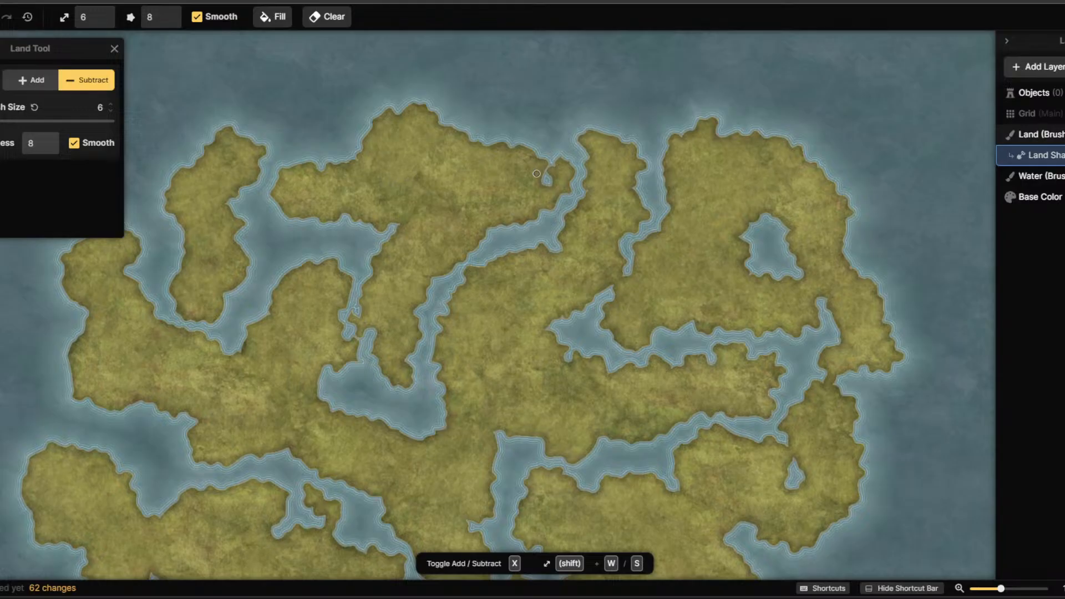
# Add a small pointed headland to the north coast, just west of the hooked cape.
pyautogui.click(29, 76)
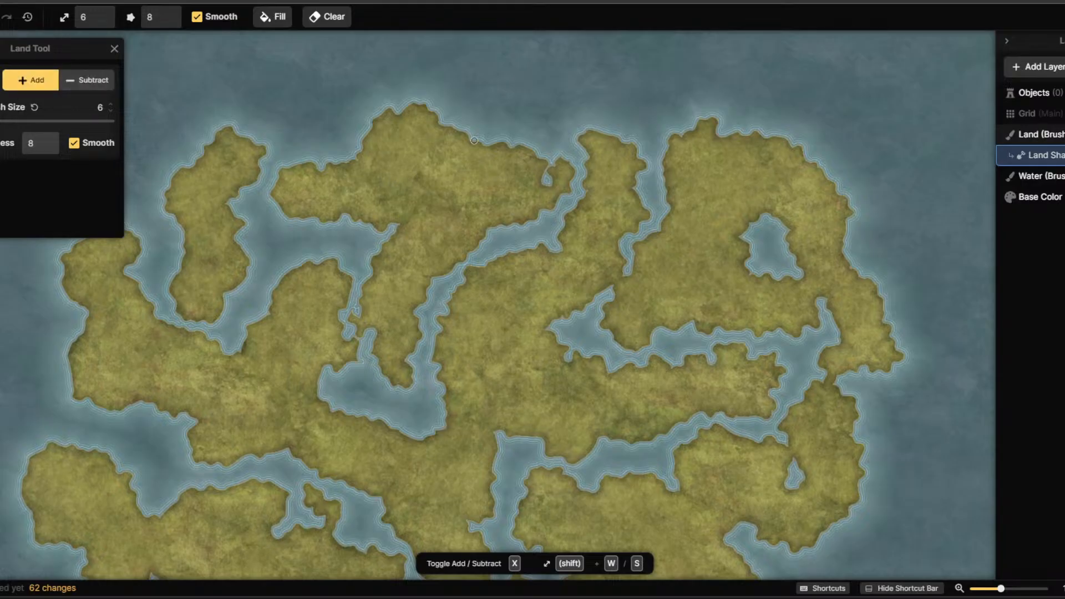
pyautogui.moveTo(534, 159)
pyautogui.mouseDown()
pyautogui.moveTo(507, 121)
pyautogui.moveTo(528, 152)
pyautogui.moveTo(505, 121)
pyautogui.moveTo(489, 149)
pyautogui.moveTo(500, 119)
pyautogui.moveTo(497, 144)
pyautogui.mouseUp()
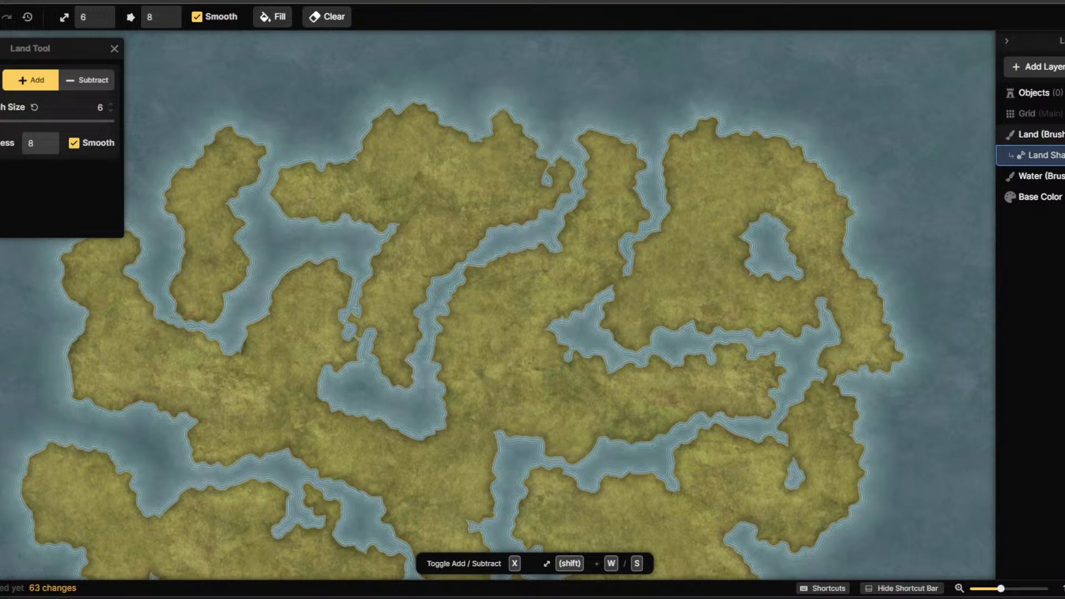
pyautogui.scroll(-3, 429, 240)
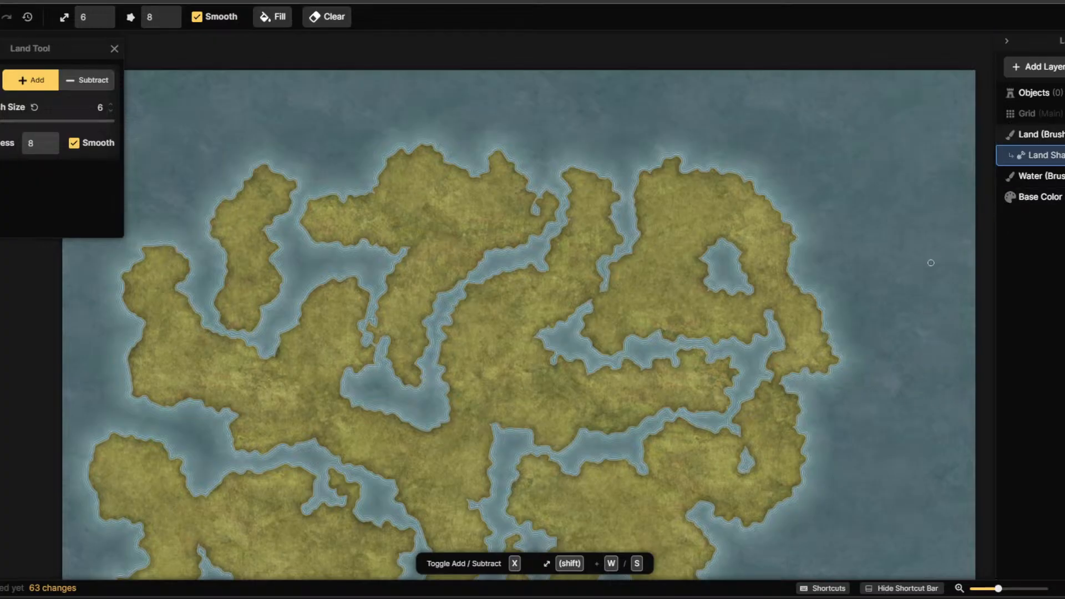
pyautogui.scroll(-2, 609, 421)
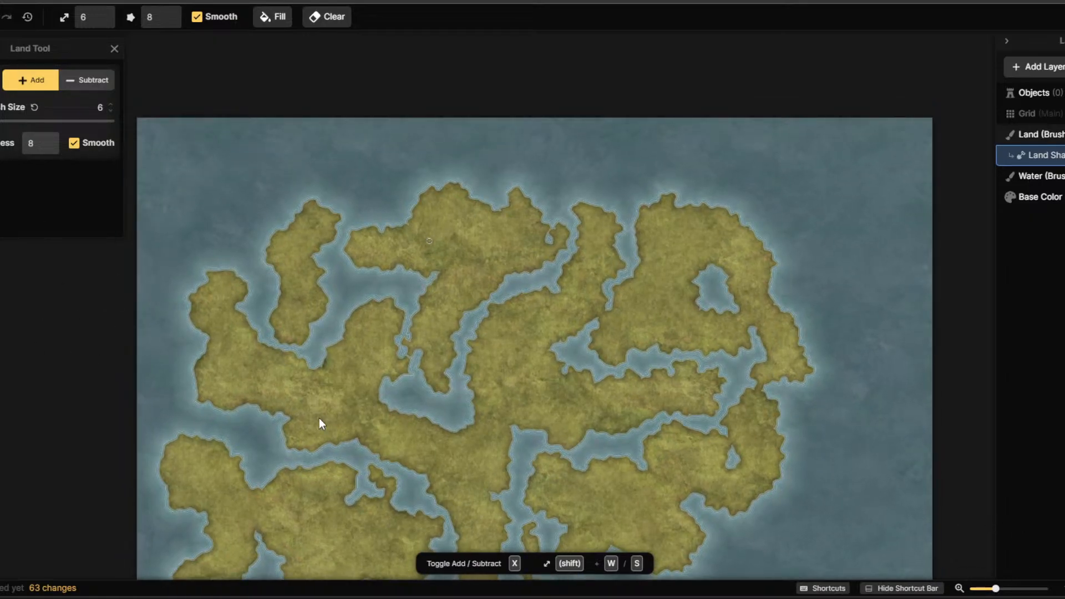
# Look over the whole continent's coastlines, rivers and lakes at different zoom levels.
pyautogui.press('v')
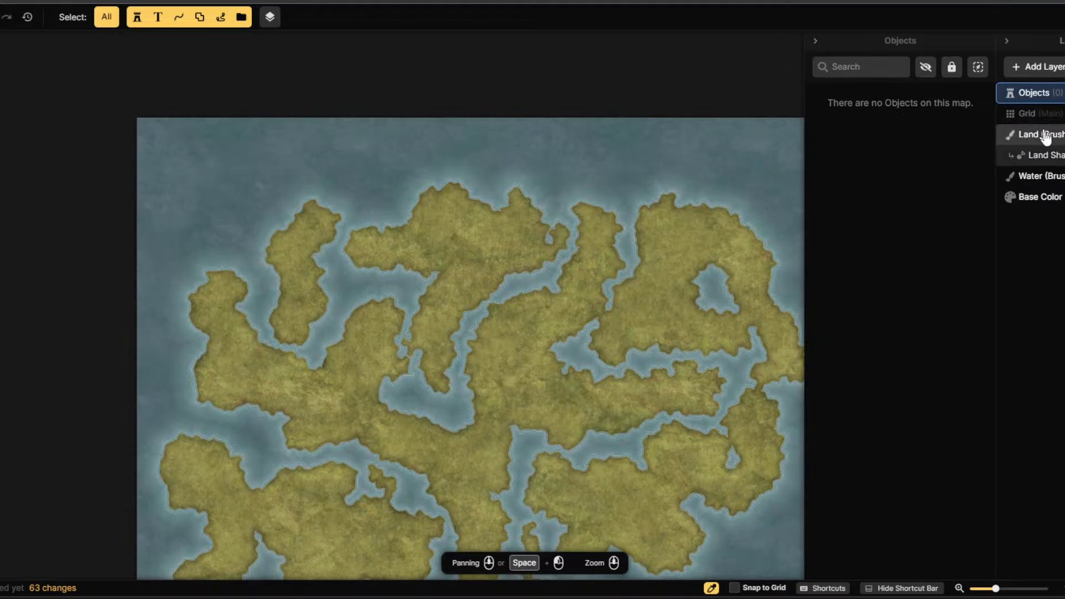
pyautogui.click(1044, 153)
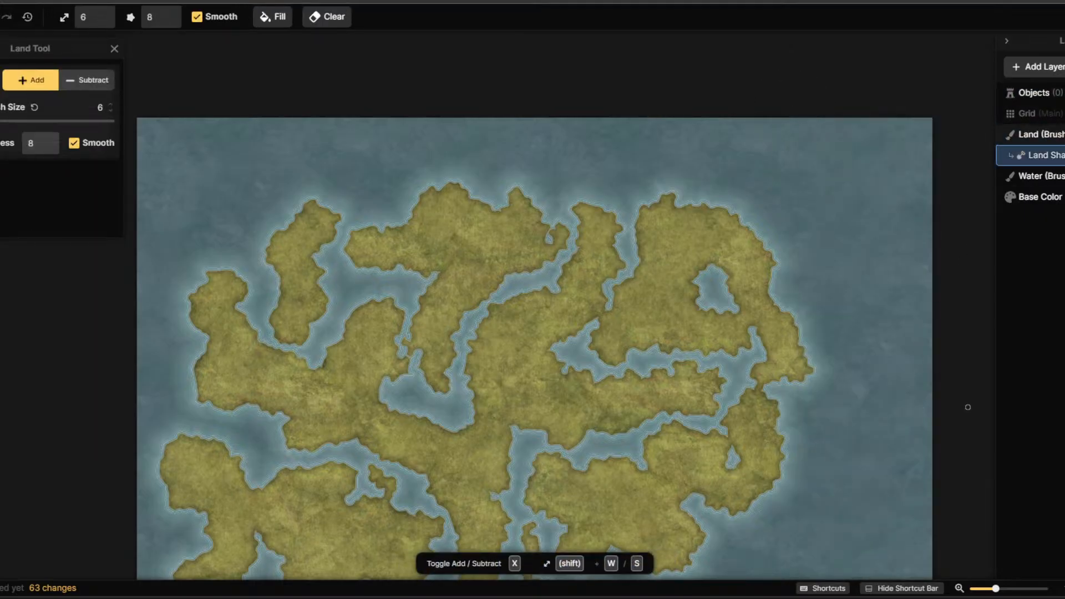
pyautogui.scroll(-1, 904, 494)
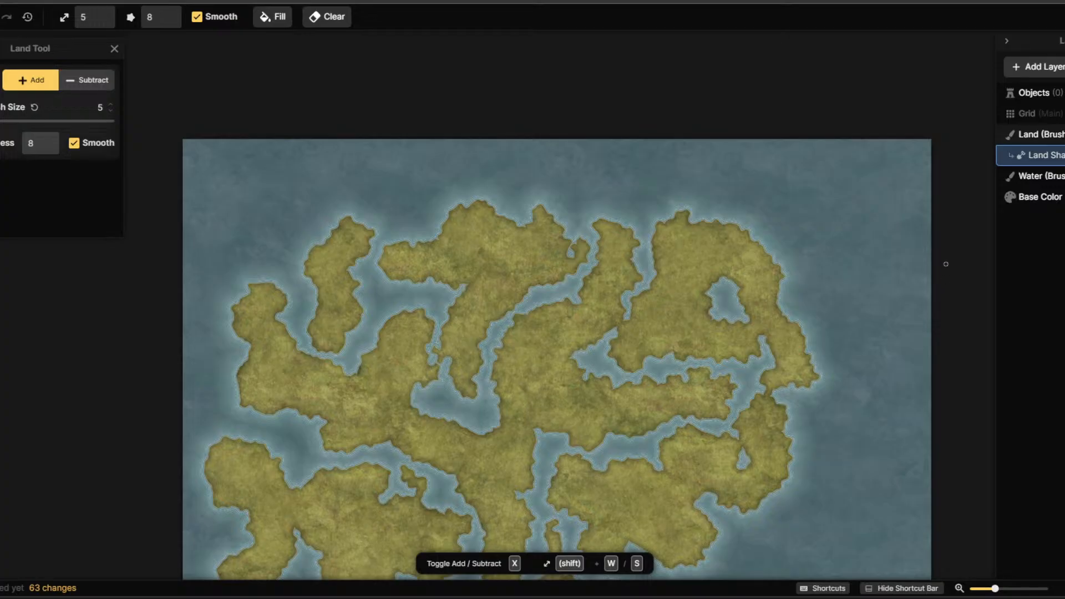
pyautogui.scroll(2, 374, 497)
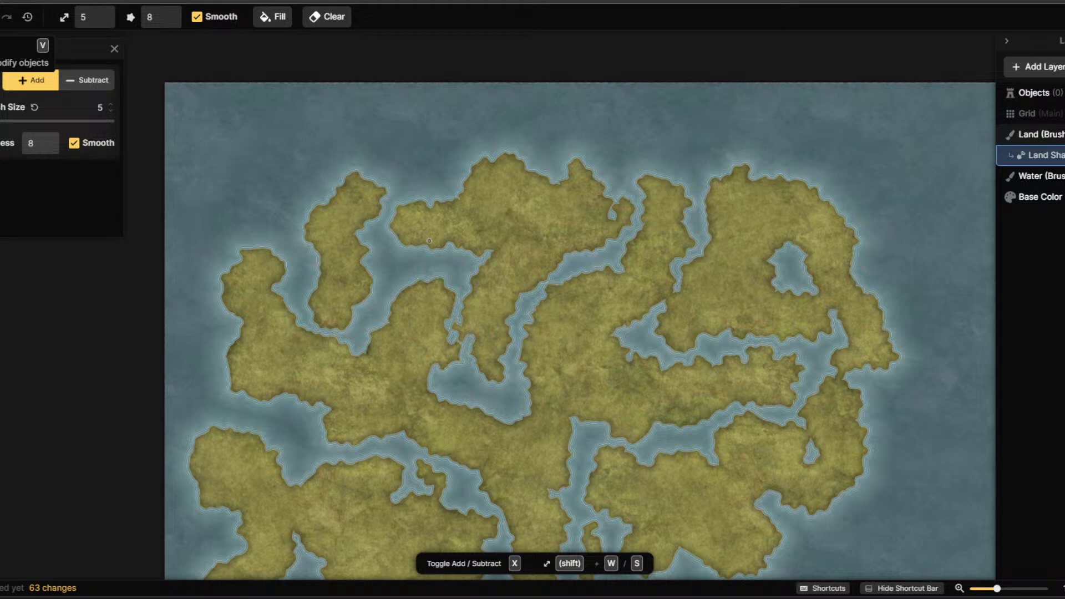
pyautogui.press('v')
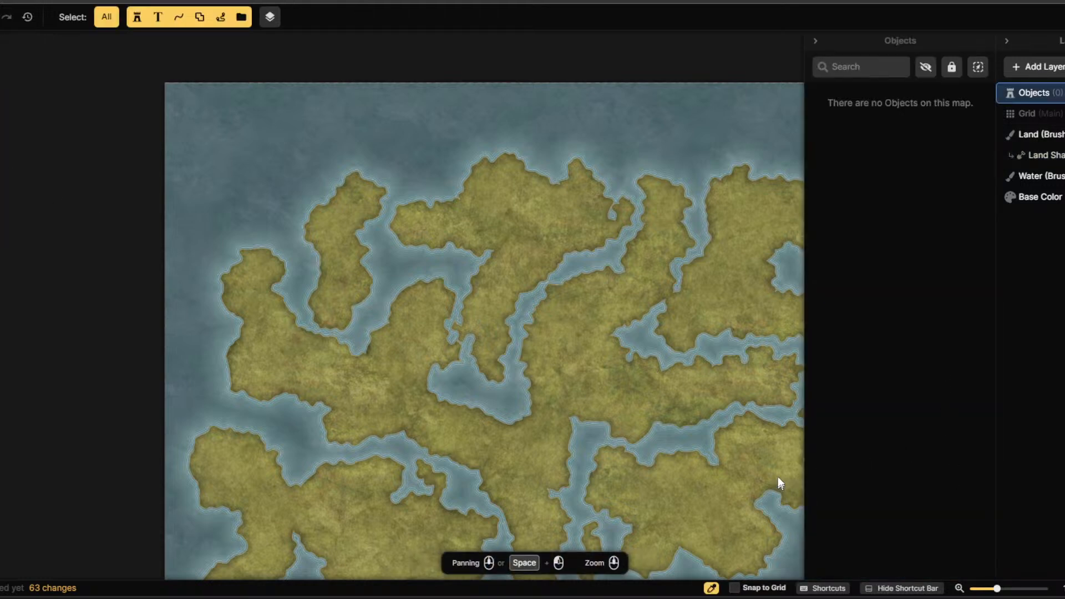
pyautogui.scroll(-1, 544, 505)
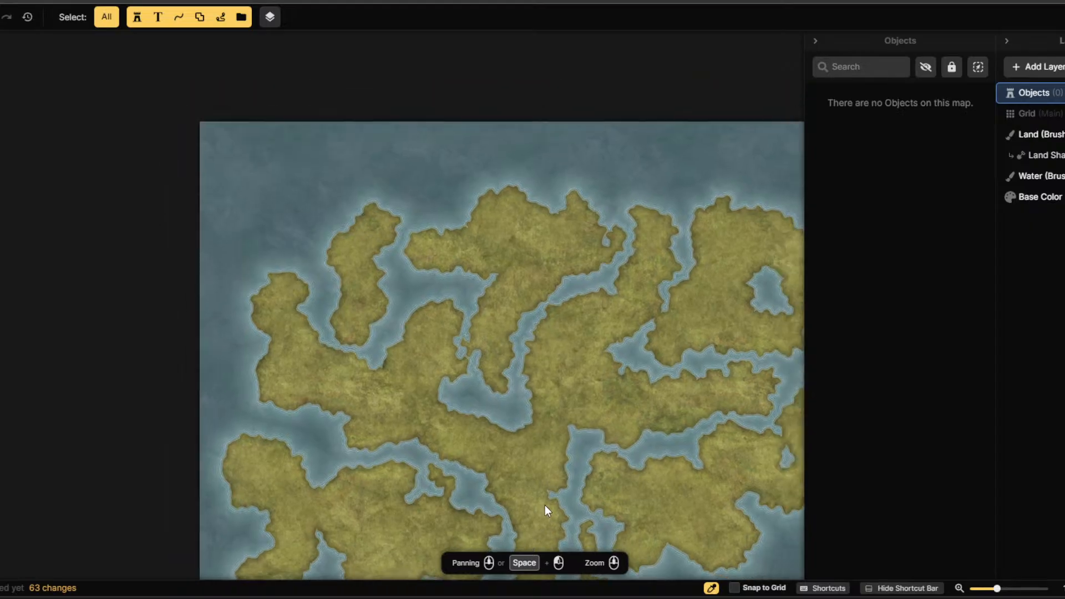
pyautogui.scroll(1, 540, 504)
pyautogui.moveTo(563, 506); pyautogui.dragTo(761, 438)
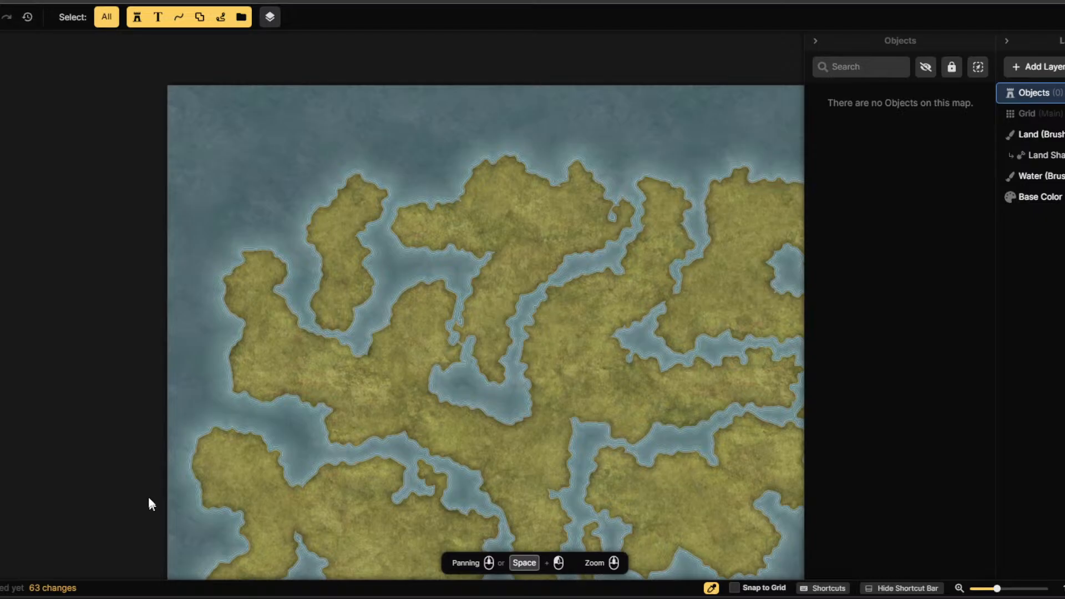
pyautogui.scroll(-5, 150, 502)
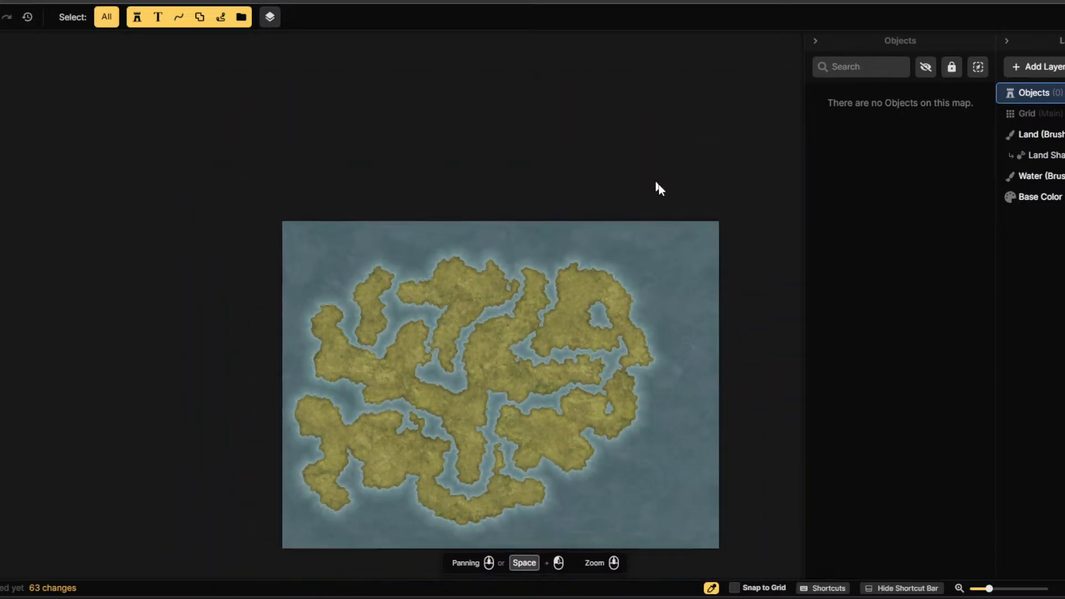
pyautogui.scroll(-2, 689, 427)
pyautogui.scroll(3, 665, 509)
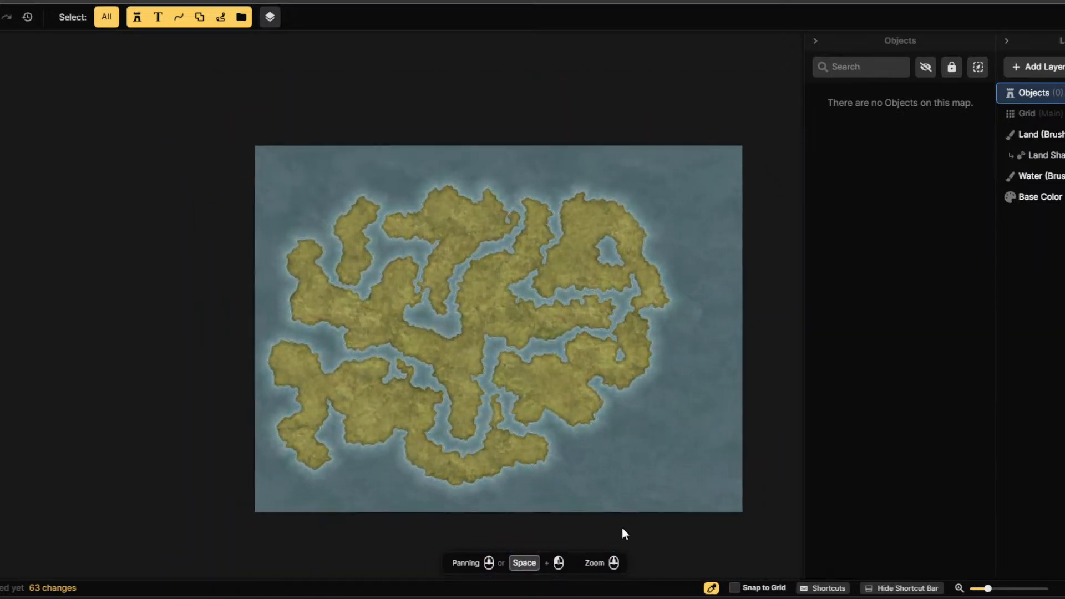
pyautogui.scroll(2, 621, 530)
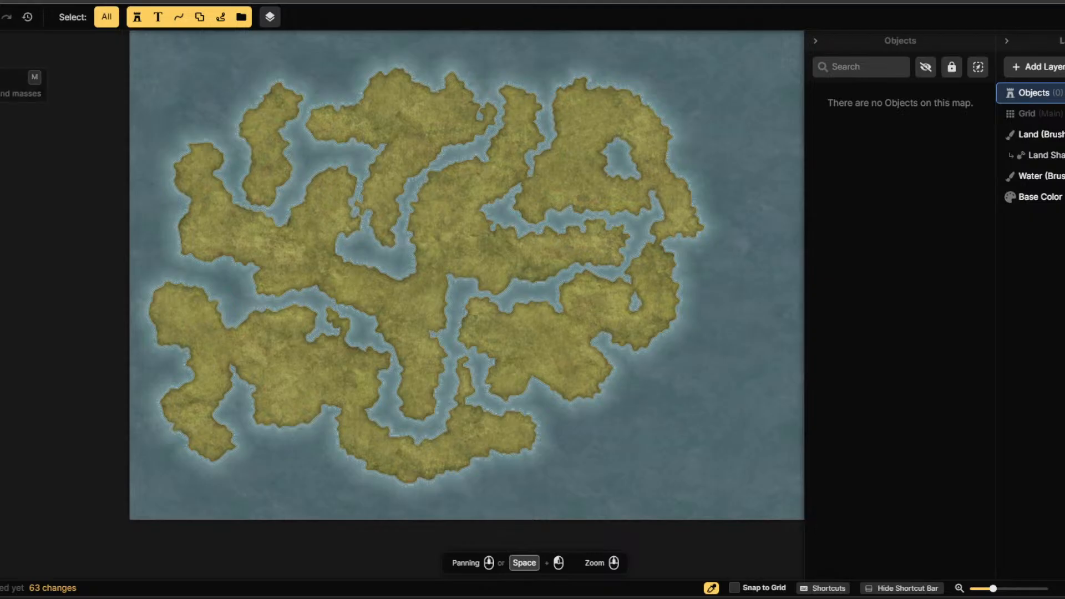
# Add land with a brush size of 22 to extend the continent's southern coast outward.
pyautogui.click(1, 79)
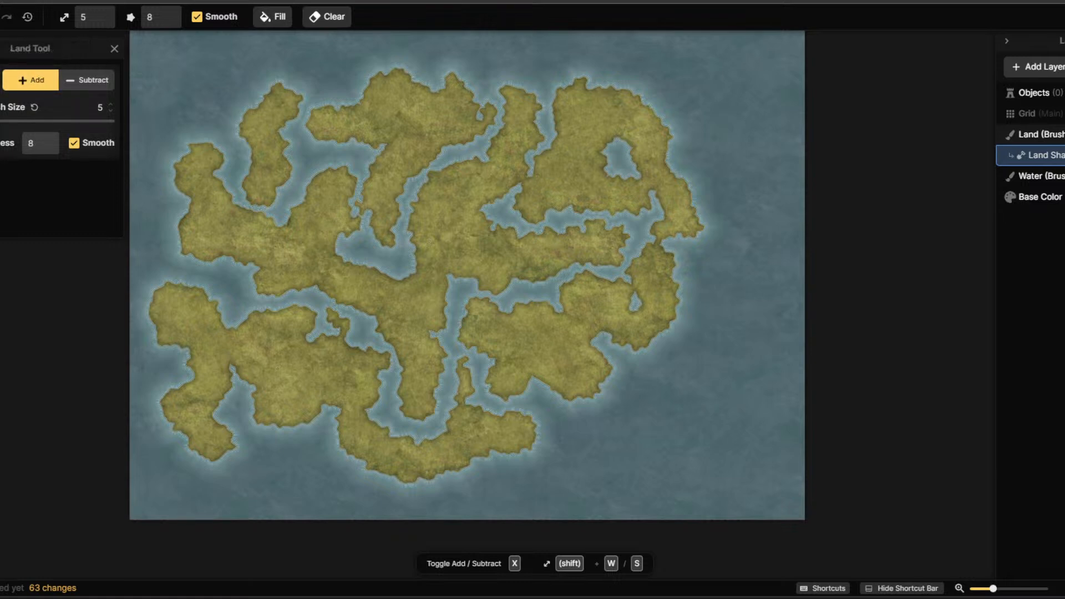
pyautogui.moveTo(5, 121); pyautogui.dragTo(15, 121)
pyautogui.moveTo(291, 386)
pyautogui.mouseDown()
pyautogui.moveTo(336, 413)
pyautogui.moveTo(309, 412)
pyautogui.moveTo(334, 452)
pyautogui.moveTo(420, 481)
pyautogui.moveTo(341, 465)
pyautogui.moveTo(329, 427)
pyautogui.moveTo(315, 436)
pyautogui.moveTo(309, 423)
pyautogui.moveTo(352, 451)
pyautogui.moveTo(325, 418)
pyautogui.moveTo(396, 477)
pyautogui.moveTo(443, 484)
pyautogui.moveTo(459, 459)
pyautogui.moveTo(498, 444)
pyautogui.mouseUp()
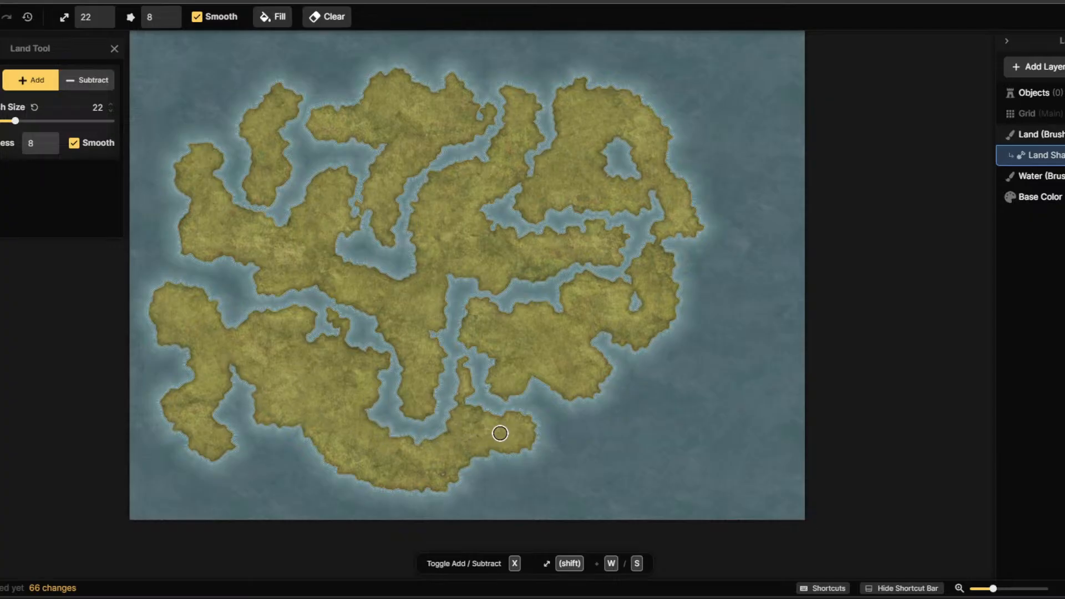
# Enlarge the southeastern landmass by filling its southern bays and pushing its eastern shore outward into a rounded coast.
pyautogui.moveTo(605, 391)
pyautogui.mouseDown()
pyautogui.moveTo(676, 277)
pyautogui.moveTo(657, 356)
pyautogui.moveTo(589, 381)
pyautogui.moveTo(657, 326)
pyautogui.moveTo(617, 380)
pyautogui.moveTo(607, 363)
pyautogui.moveTo(649, 346)
pyautogui.moveTo(620, 353)
pyautogui.moveTo(598, 339)
pyautogui.moveTo(587, 354)
pyautogui.moveTo(609, 322)
pyautogui.moveTo(633, 329)
pyautogui.moveTo(672, 309)
pyautogui.moveTo(666, 261)
pyautogui.moveTo(684, 318)
pyautogui.moveTo(671, 366)
pyautogui.moveTo(648, 387)
pyautogui.moveTo(587, 389)
pyautogui.mouseUp()
pyautogui.moveTo(662, 252)
pyautogui.mouseDown()
pyautogui.moveTo(679, 265)
pyautogui.moveTo(695, 337)
pyautogui.moveTo(669, 369)
pyautogui.moveTo(602, 392)
pyautogui.mouseUp()
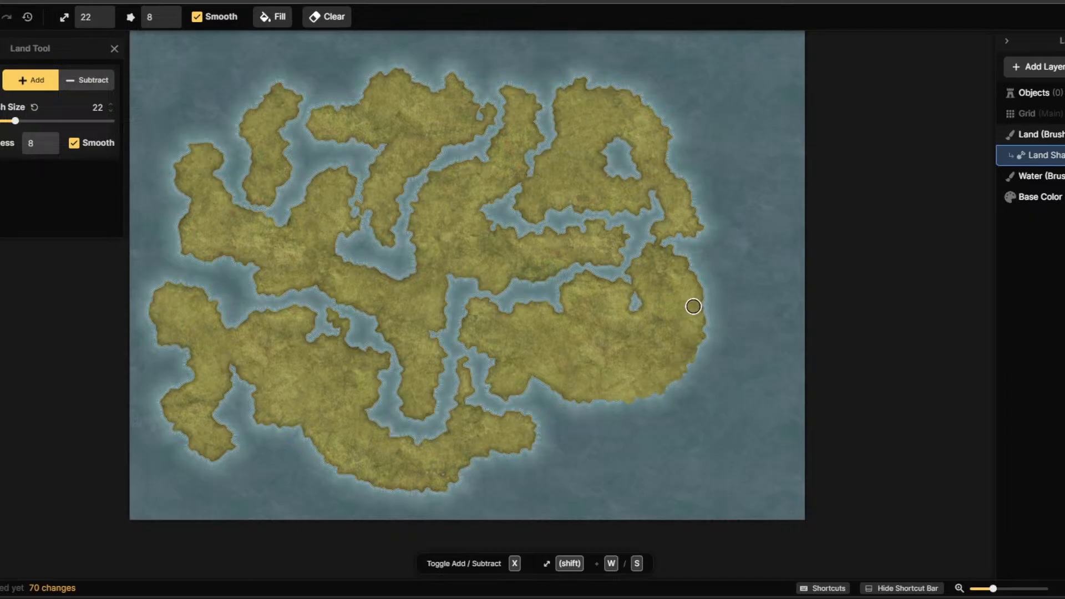
pyautogui.moveTo(693, 306); pyautogui.dragTo(669, 298)
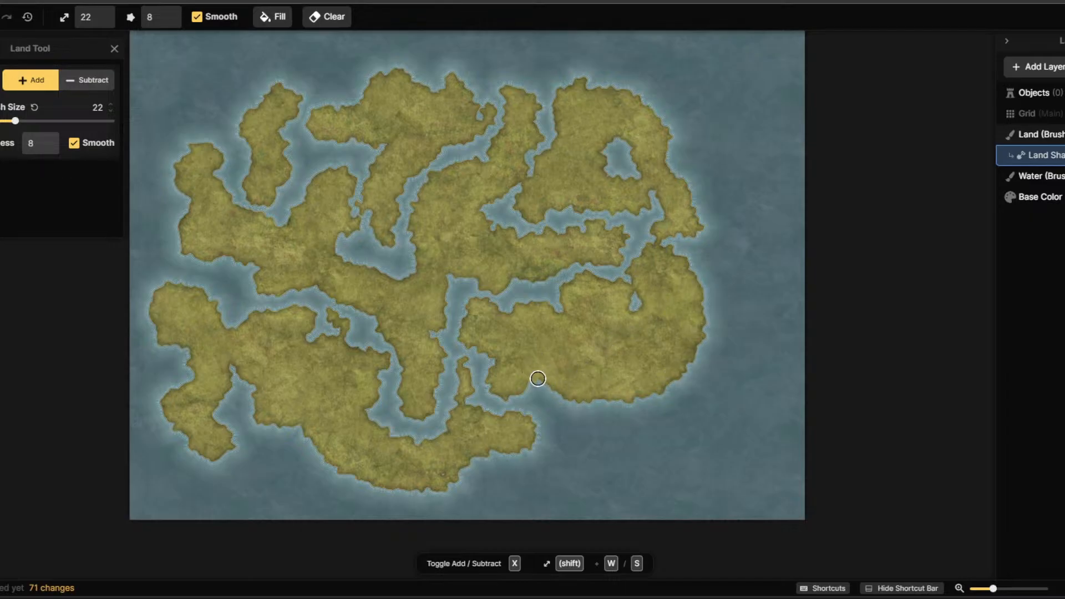
pyautogui.moveTo(538, 379); pyautogui.dragTo(571, 383)
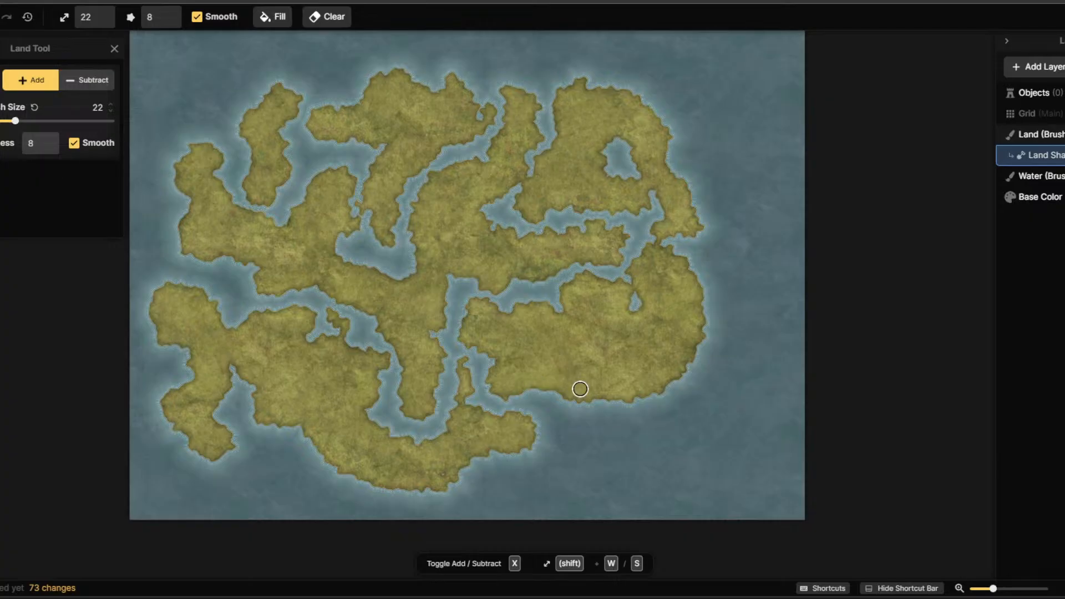
# Subtract land with a brush size of 22 to cut a diagonal channel from the southeastern landmass's south coast up to its small lake.
pyautogui.scroll(5, 580, 389)
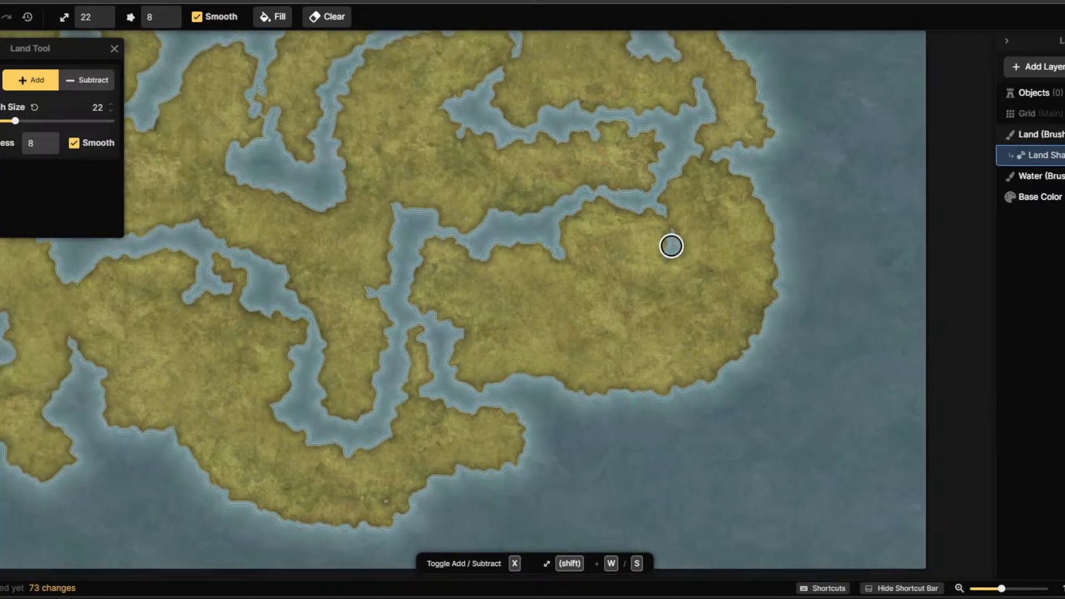
pyautogui.scroll(-1, 671, 245)
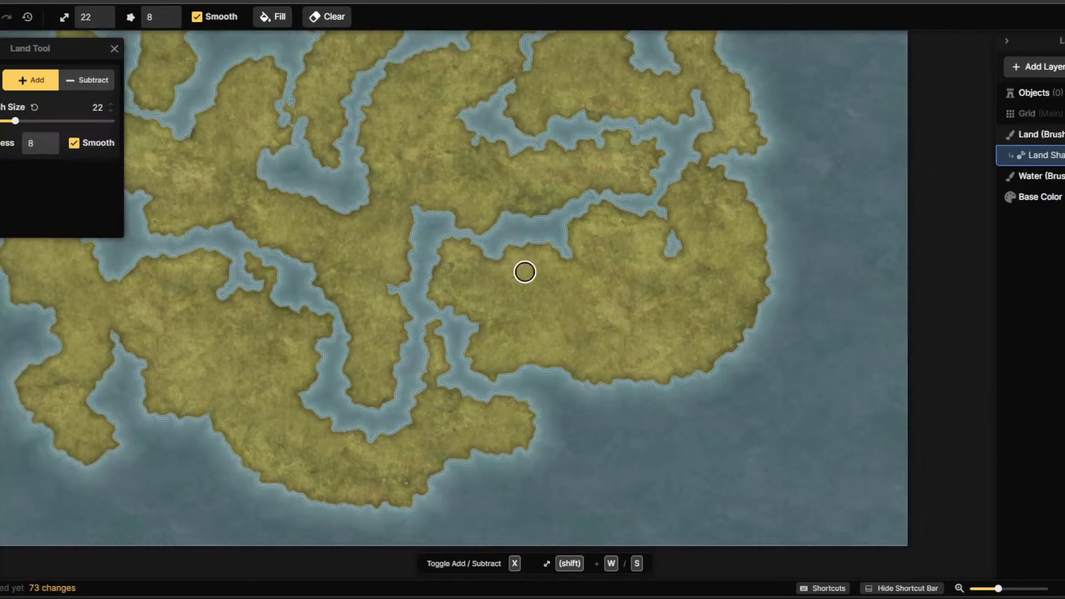
pyautogui.click(93, 82)
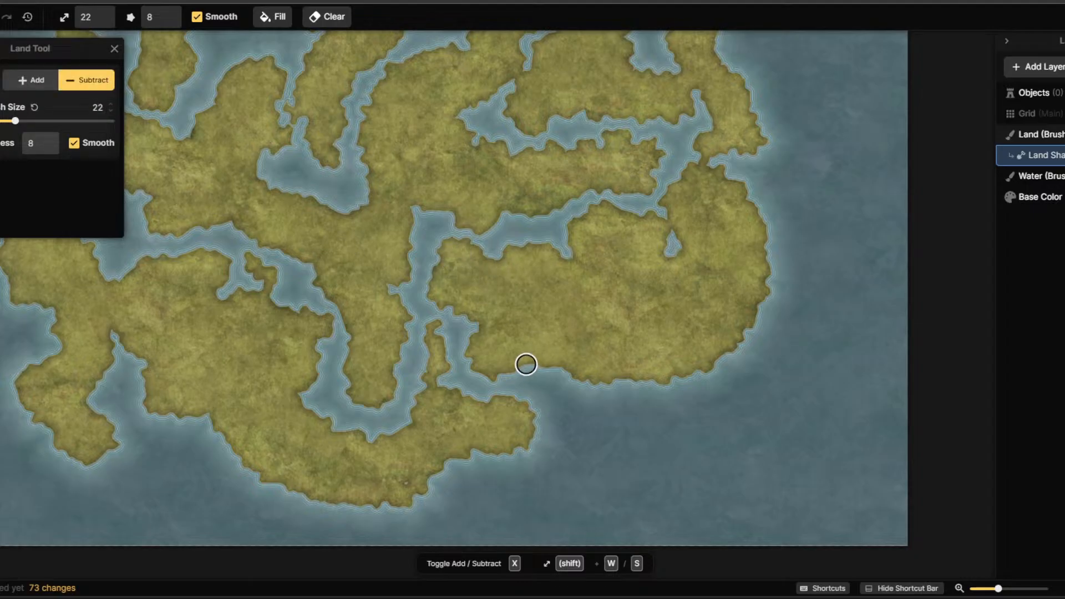
pyautogui.moveTo(525, 364); pyautogui.dragTo(671, 248)
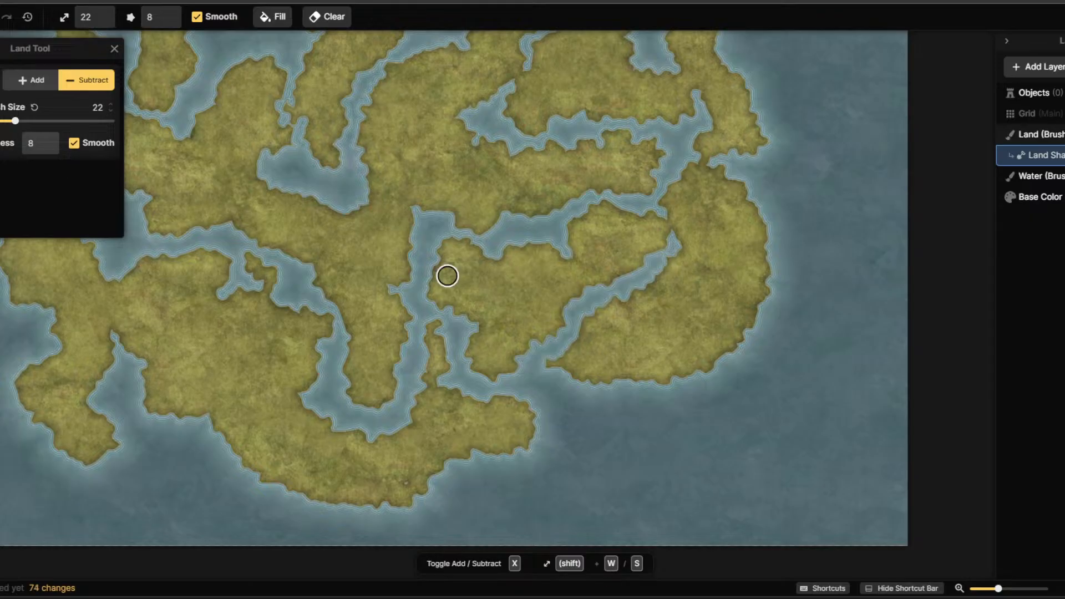
# Add land across parts of the new diagonal channel, breaking it into a southern inlet and a chain of small lakes.
pyautogui.click(54, 81)
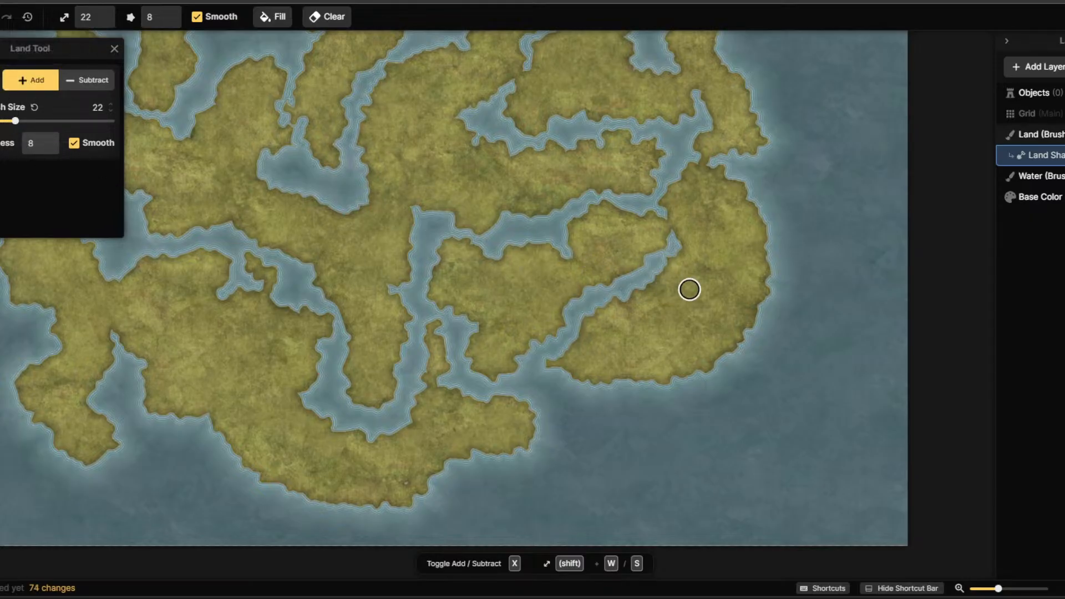
pyautogui.moveTo(663, 277)
pyautogui.mouseDown()
pyautogui.moveTo(584, 318)
pyautogui.moveTo(569, 351)
pyautogui.mouseUp()
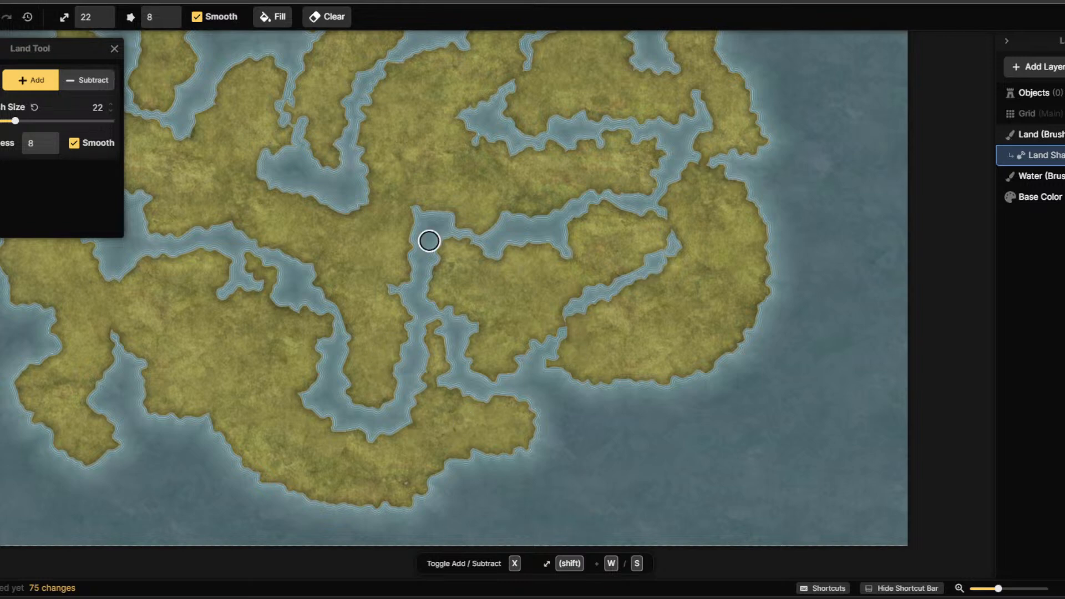
pyautogui.click(6, 24)
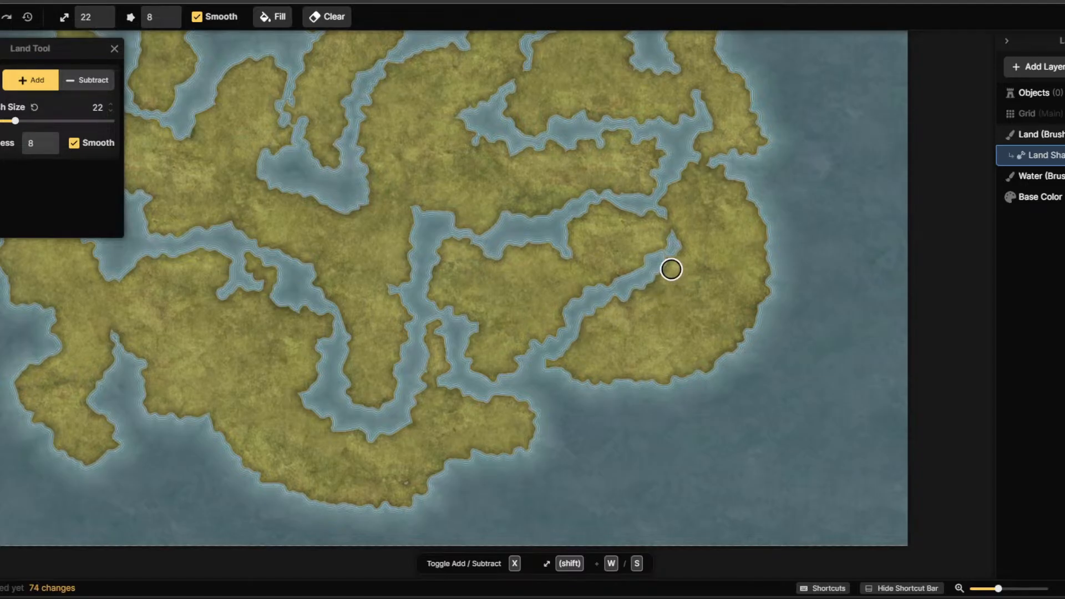
pyautogui.moveTo(652, 279)
pyautogui.mouseDown()
pyautogui.moveTo(597, 313)
pyautogui.moveTo(555, 358)
pyautogui.moveTo(597, 309)
pyautogui.moveTo(637, 291)
pyautogui.moveTo(625, 327)
pyautogui.moveTo(511, 337)
pyautogui.moveTo(444, 310)
pyautogui.moveTo(598, 315)
pyautogui.moveTo(588, 278)
pyautogui.moveTo(559, 315)
pyautogui.moveTo(540, 324)
pyautogui.moveTo(538, 310)
pyautogui.moveTo(623, 266)
pyautogui.mouseUp()
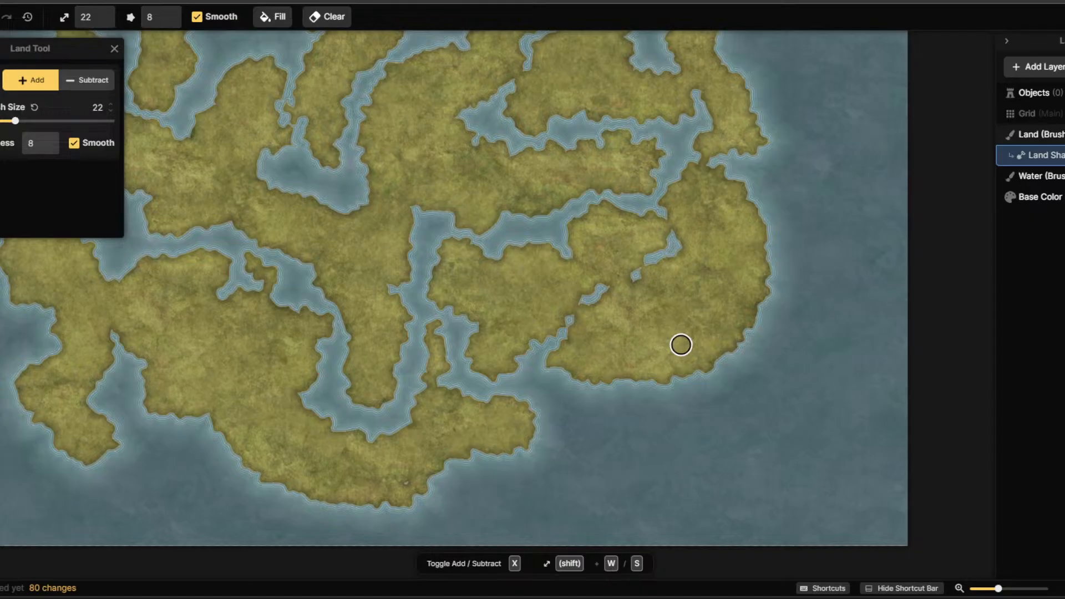
pyautogui.scroll(-1, 681, 344)
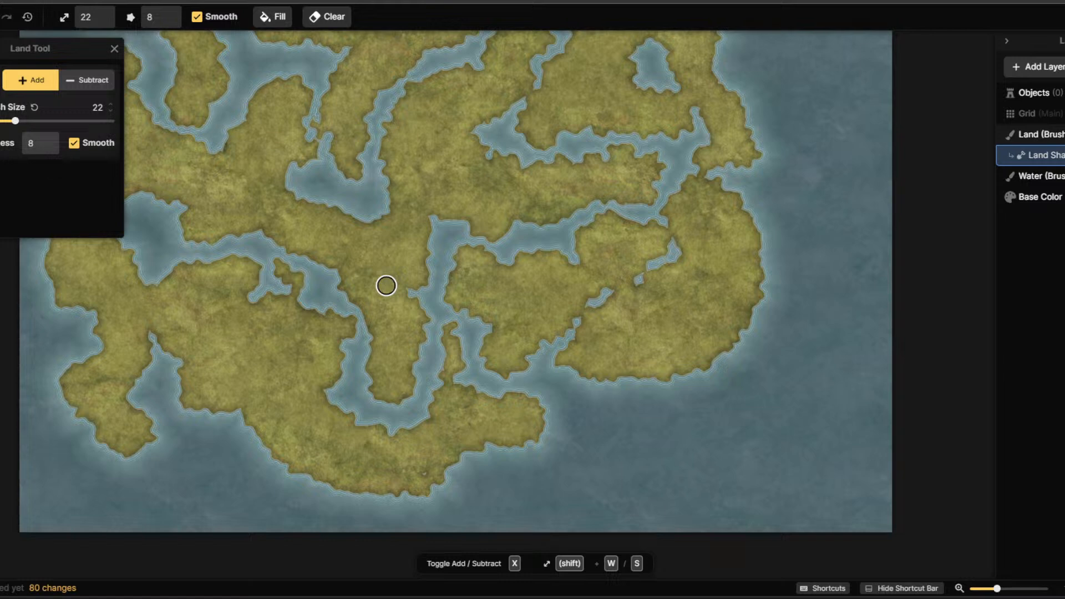
# Subtract land with a brush size of 2 between the southernmost small lakes to join them into one.
pyautogui.click(86, 80)
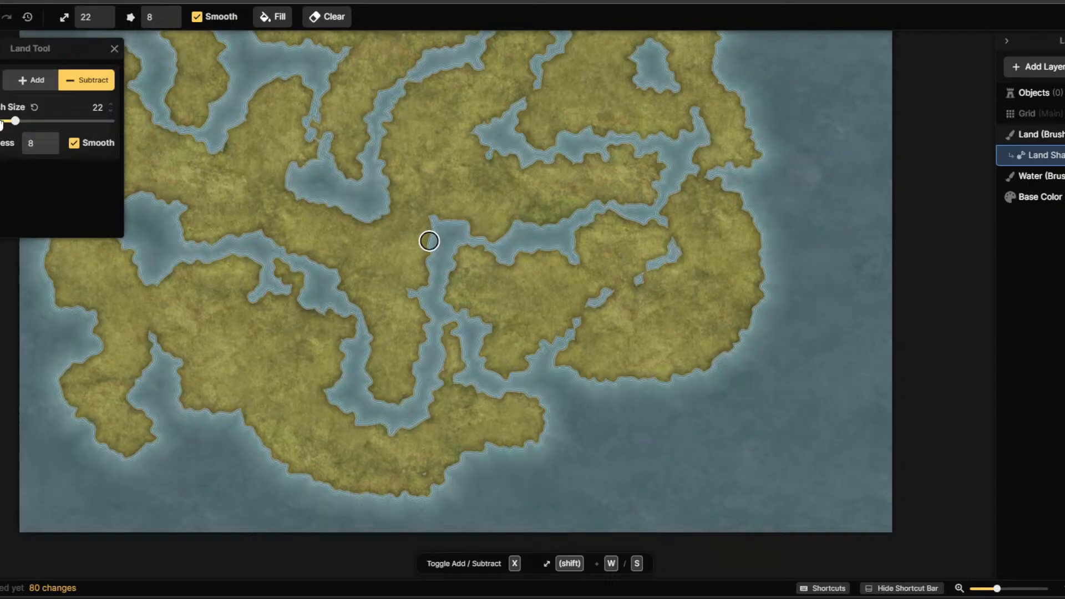
pyautogui.hotkey('shift', 's')
pyautogui.hotkey('shift', 's')
pyautogui.hotkey('shift', 's')
pyautogui.hotkey('shift', 's')
pyautogui.scroll(5, 590, 312)
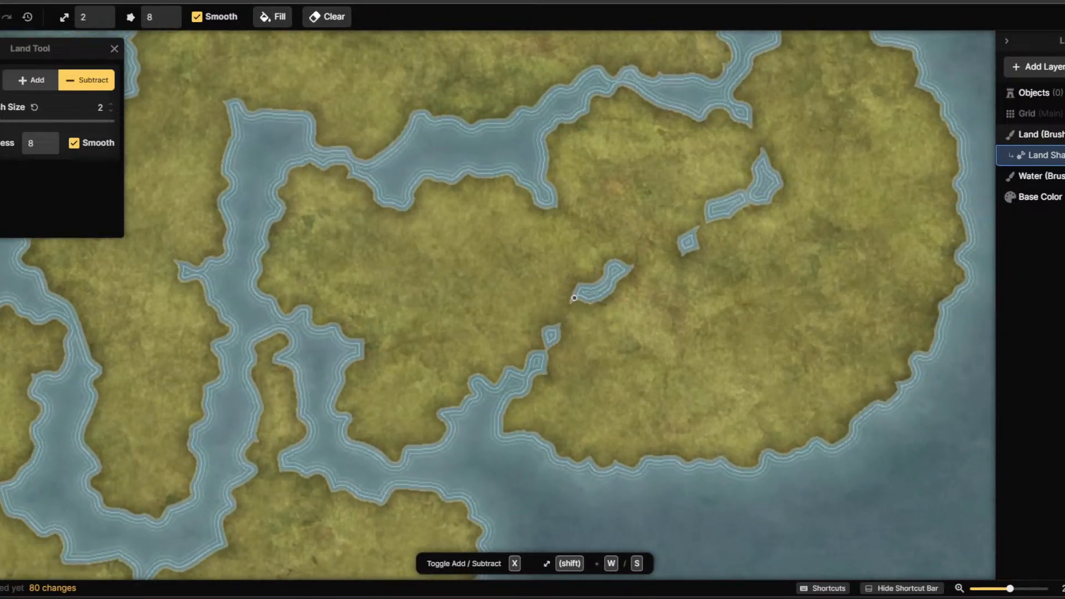
pyautogui.moveTo(573, 298); pyautogui.dragTo(546, 341)
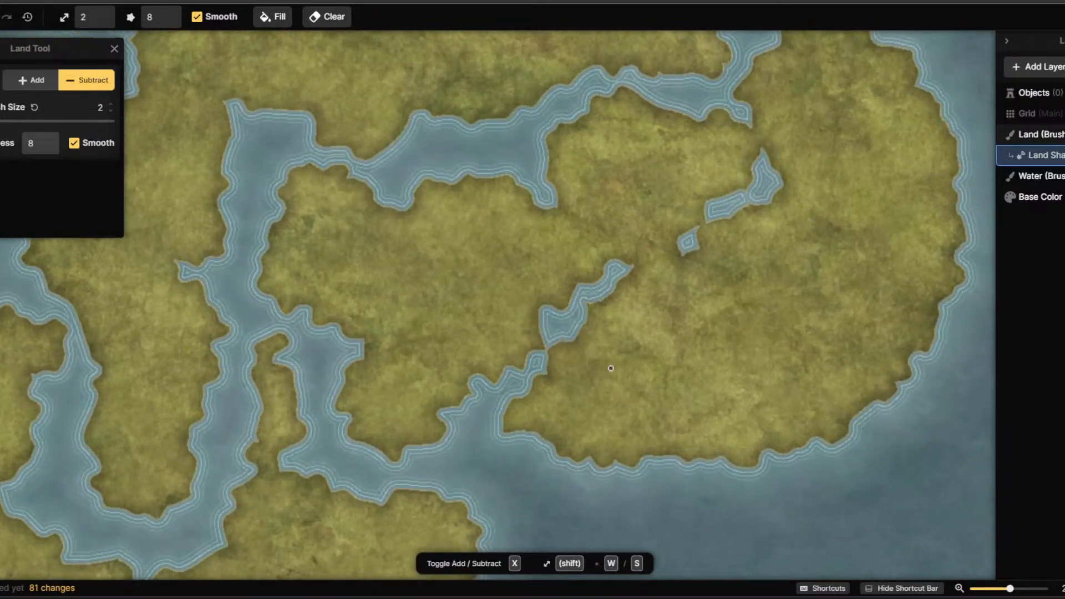
# Add land with a brush size of 2 to fill the water between the southern inlet and the nearest small diagonal lake.
pyautogui.click(44, 81)
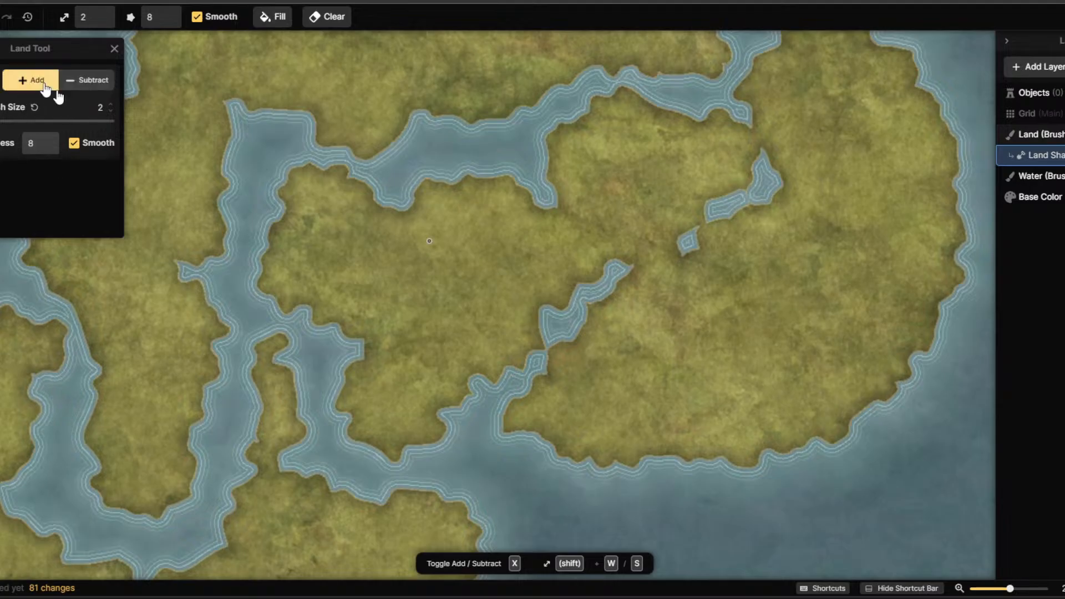
pyautogui.moveTo(586, 328)
pyautogui.mouseDown()
pyautogui.moveTo(568, 342)
pyautogui.moveTo(583, 328)
pyautogui.moveTo(578, 346)
pyautogui.moveTo(565, 329)
pyautogui.moveTo(520, 315)
pyautogui.moveTo(549, 305)
pyautogui.moveTo(529, 342)
pyautogui.moveTo(519, 283)
pyautogui.moveTo(551, 303)
pyautogui.moveTo(535, 333)
pyautogui.mouseUp()
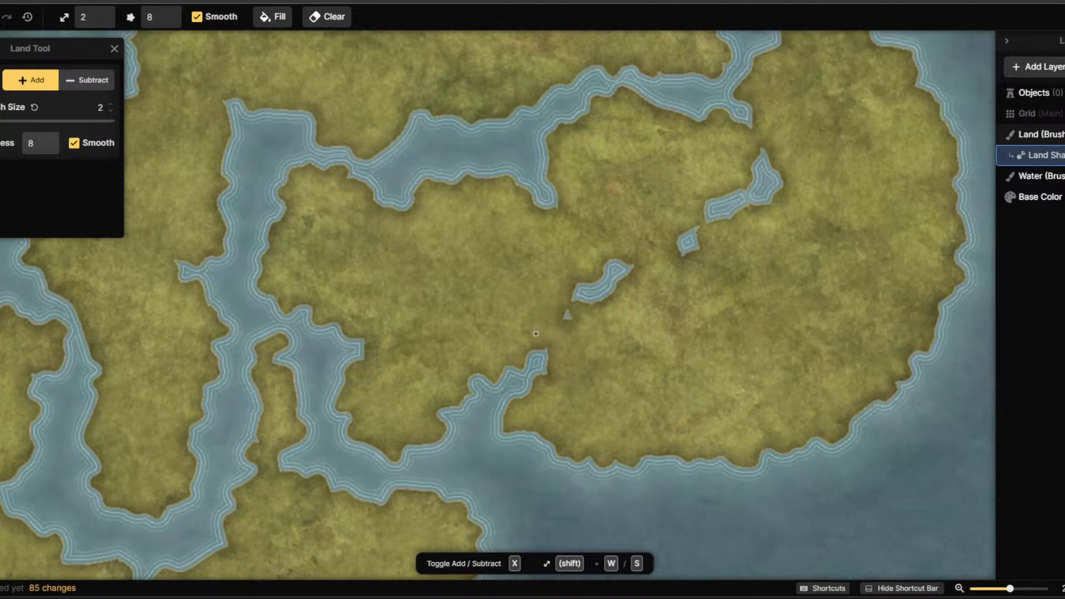
pyautogui.click(559, 321)
pyautogui.scroll(-5, 418, 229)
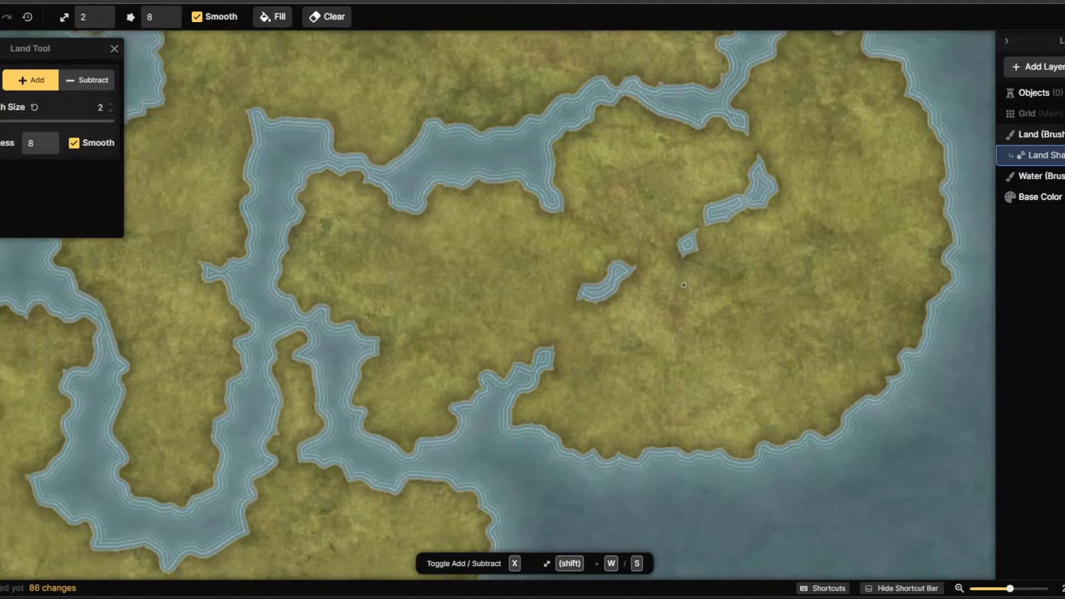
# Fill most of the channel between the central lake and the north coast with land, using a brush size of 24.
pyautogui.scroll(-5, 418, 229)
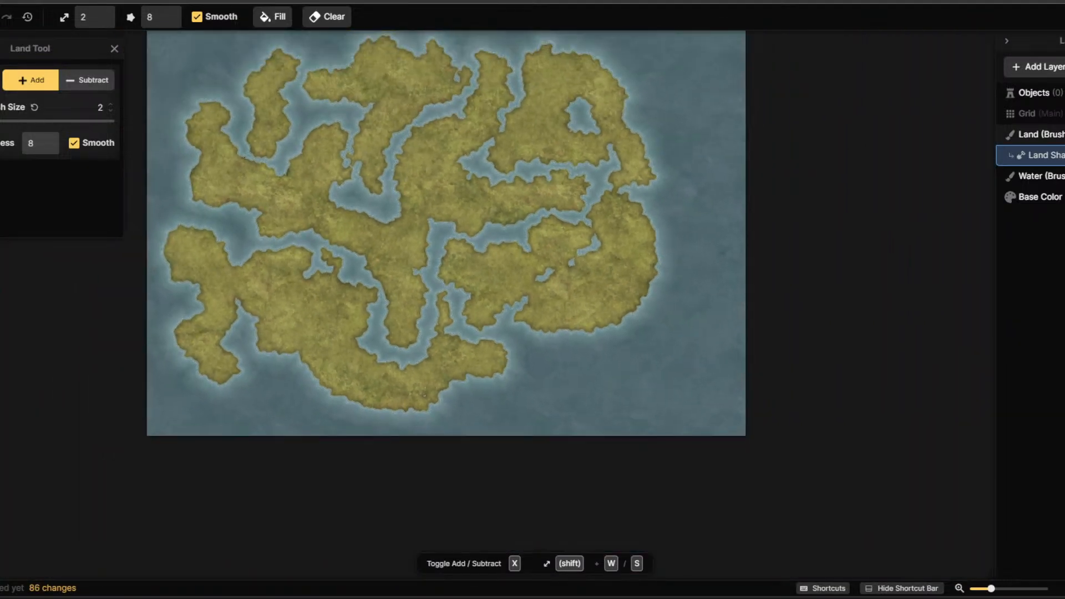
pyautogui.scroll(5, 222, 61)
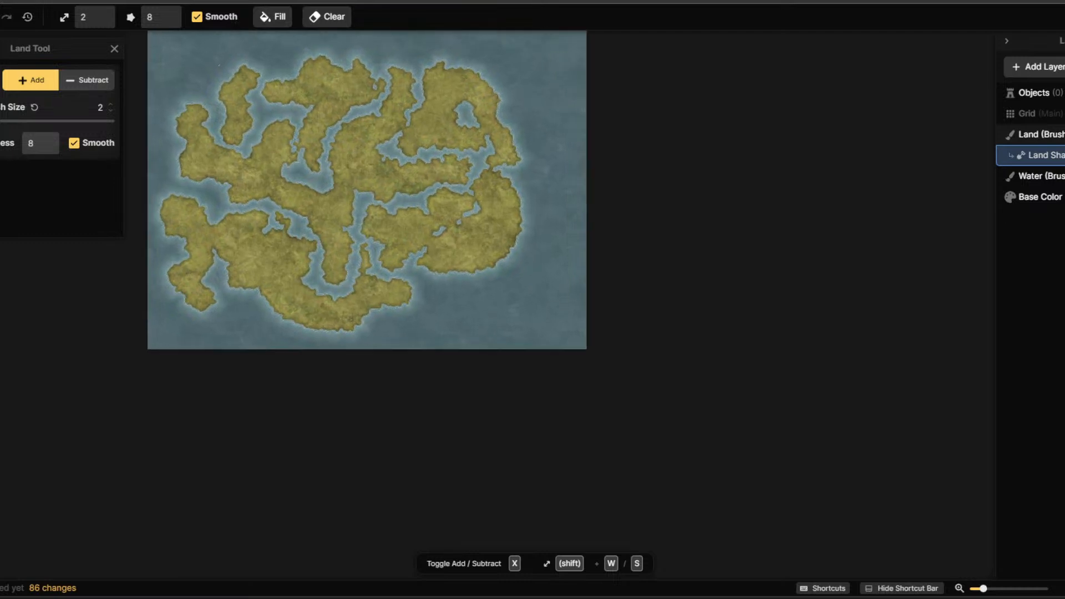
pyautogui.scroll(3, 222, 61)
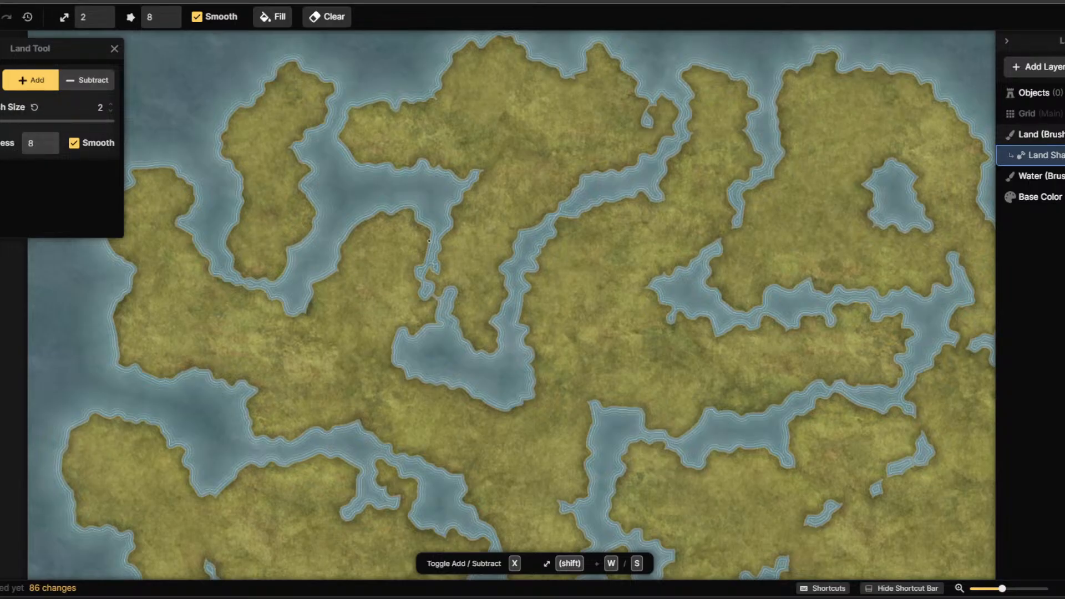
pyautogui.moveTo(0, 121); pyautogui.dragTo(18, 121)
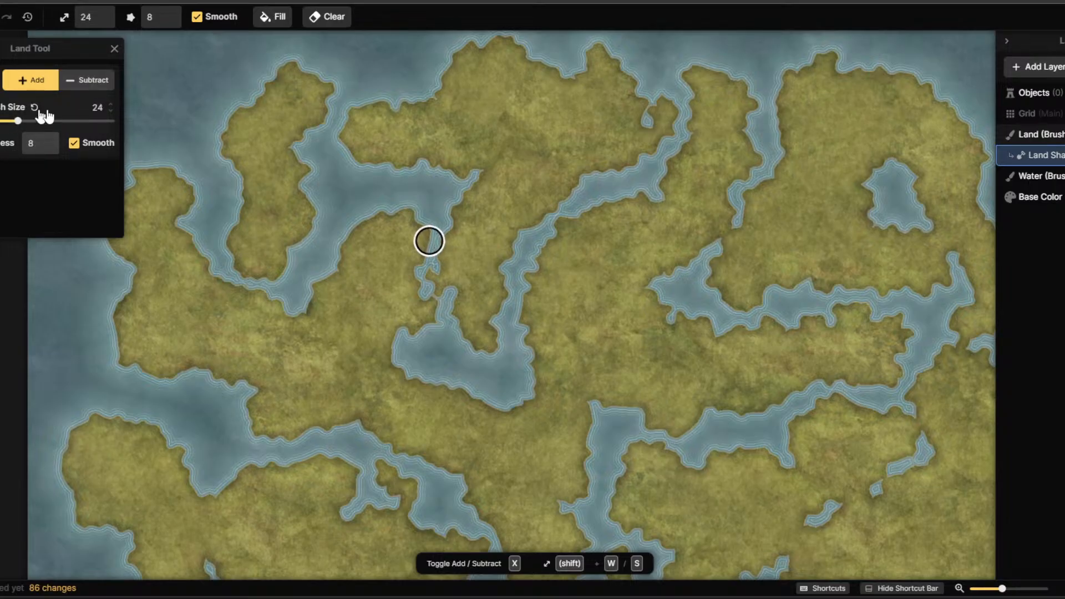
pyautogui.moveTo(516, 239)
pyautogui.mouseDown()
pyautogui.moveTo(573, 219)
pyautogui.moveTo(610, 192)
pyautogui.moveTo(629, 121)
pyautogui.moveTo(646, 204)
pyautogui.moveTo(591, 179)
pyautogui.moveTo(535, 219)
pyautogui.moveTo(599, 180)
pyautogui.moveTo(523, 231)
pyautogui.mouseUp()
pyautogui.moveTo(595, 244)
pyautogui.mouseDown()
pyautogui.moveTo(616, 201)
pyautogui.moveTo(624, 134)
pyautogui.moveTo(653, 175)
pyautogui.moveTo(636, 205)
pyautogui.moveTo(610, 188)
pyautogui.mouseUp()
pyautogui.moveTo(530, 216); pyautogui.dragTo(573, 321)
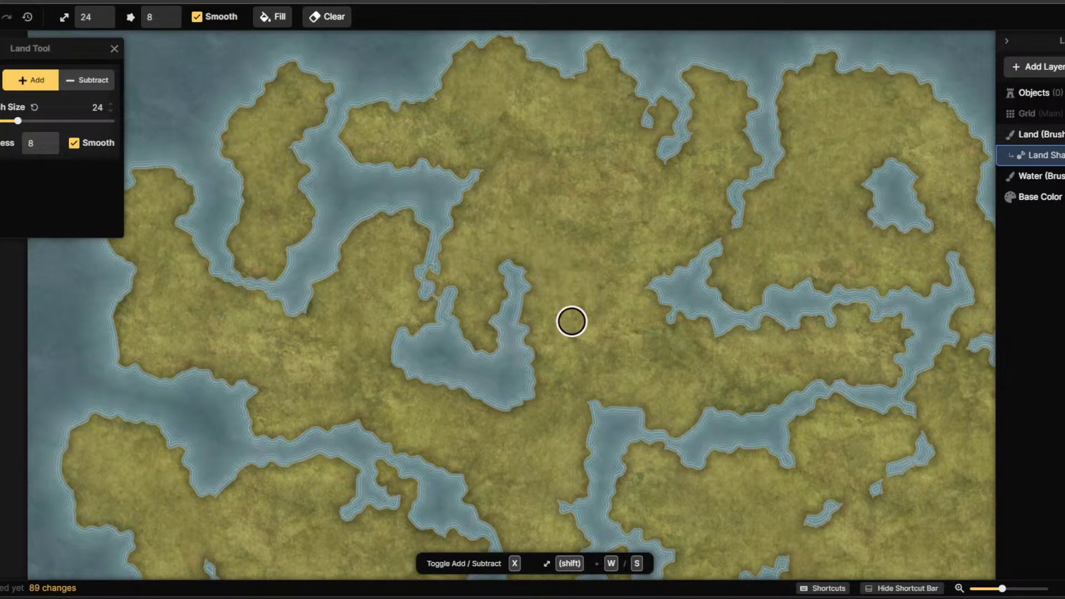
# Close the narrow strait between the northern inlet and the eastern waterway, and round off the square corner of the southern river.
pyautogui.scroll(-1, 573, 322)
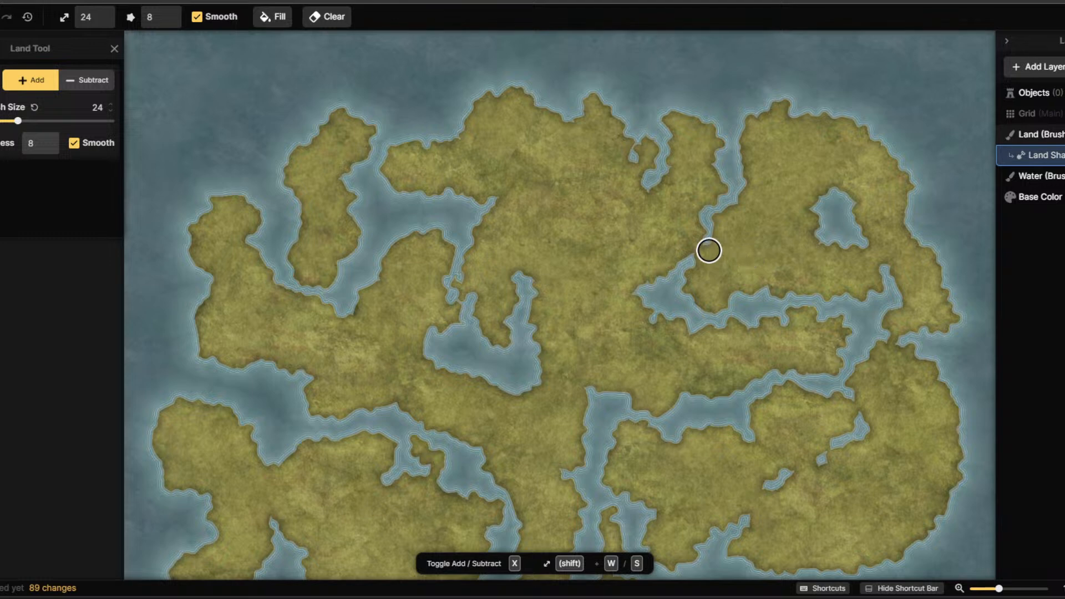
pyautogui.moveTo(708, 249)
pyautogui.mouseDown()
pyautogui.moveTo(682, 233)
pyautogui.moveTo(705, 247)
pyautogui.moveTo(749, 191)
pyautogui.moveTo(743, 159)
pyautogui.moveTo(765, 145)
pyautogui.mouseUp()
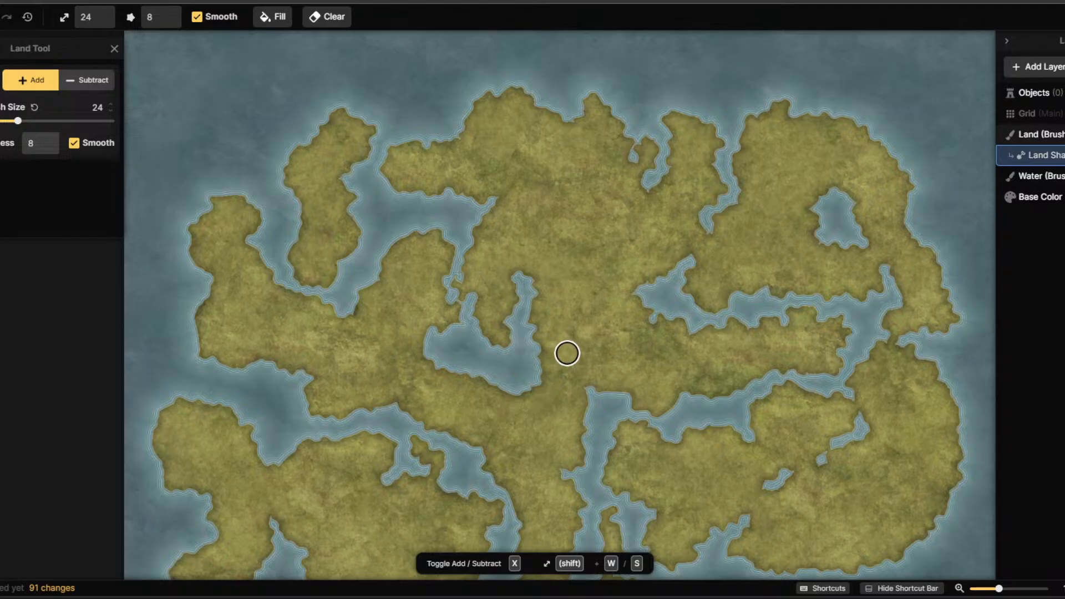
pyautogui.moveTo(568, 352)
pyautogui.mouseDown()
pyautogui.moveTo(587, 380)
pyautogui.moveTo(555, 431)
pyautogui.moveTo(575, 433)
pyautogui.moveTo(593, 399)
pyautogui.moveTo(634, 390)
pyautogui.moveTo(641, 377)
pyautogui.mouseUp()
pyautogui.scroll(-4, 571, 438)
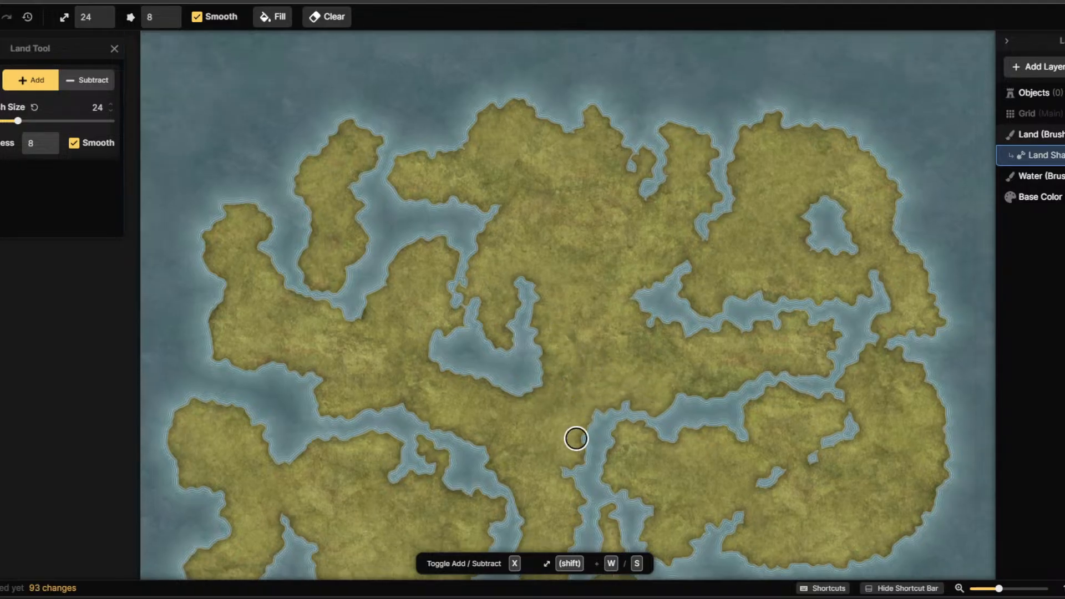
# Add land to trim the central lake's east shore and the eastern waterway's western end, and bridge the southern river at its bend.
pyautogui.scroll(5, 673, 527)
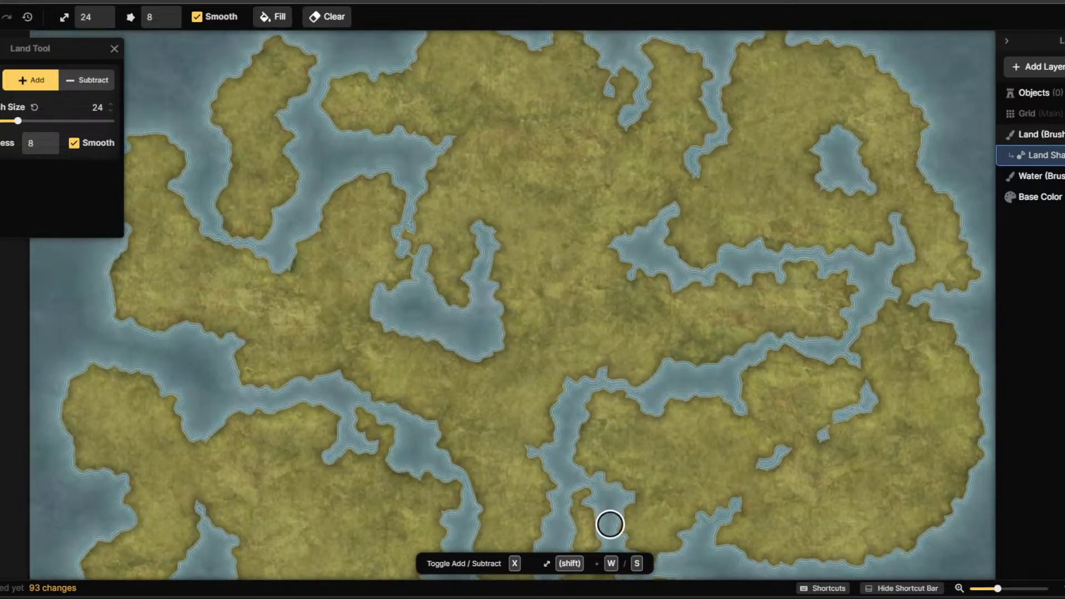
pyautogui.scroll(-2, 487, 392)
pyautogui.scroll(2, 487, 389)
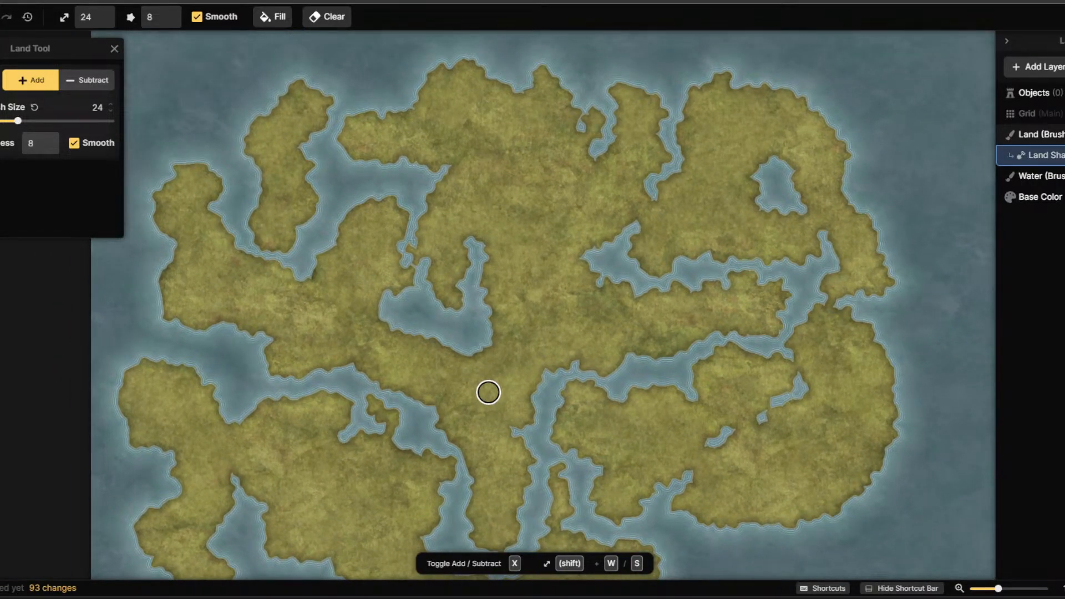
pyautogui.moveTo(506, 273)
pyautogui.mouseDown()
pyautogui.moveTo(480, 371)
pyautogui.moveTo(463, 368)
pyautogui.moveTo(482, 312)
pyautogui.moveTo(521, 290)
pyautogui.moveTo(521, 320)
pyautogui.moveTo(486, 339)
pyautogui.mouseUp()
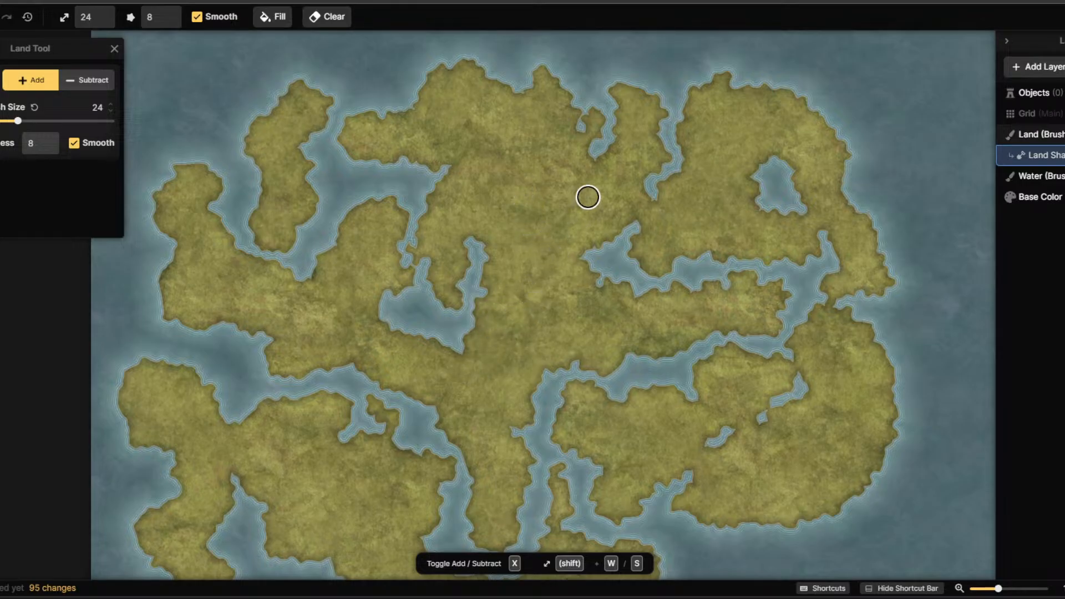
pyautogui.moveTo(588, 197)
pyautogui.mouseDown()
pyautogui.moveTo(597, 209)
pyautogui.moveTo(585, 300)
pyautogui.mouseUp()
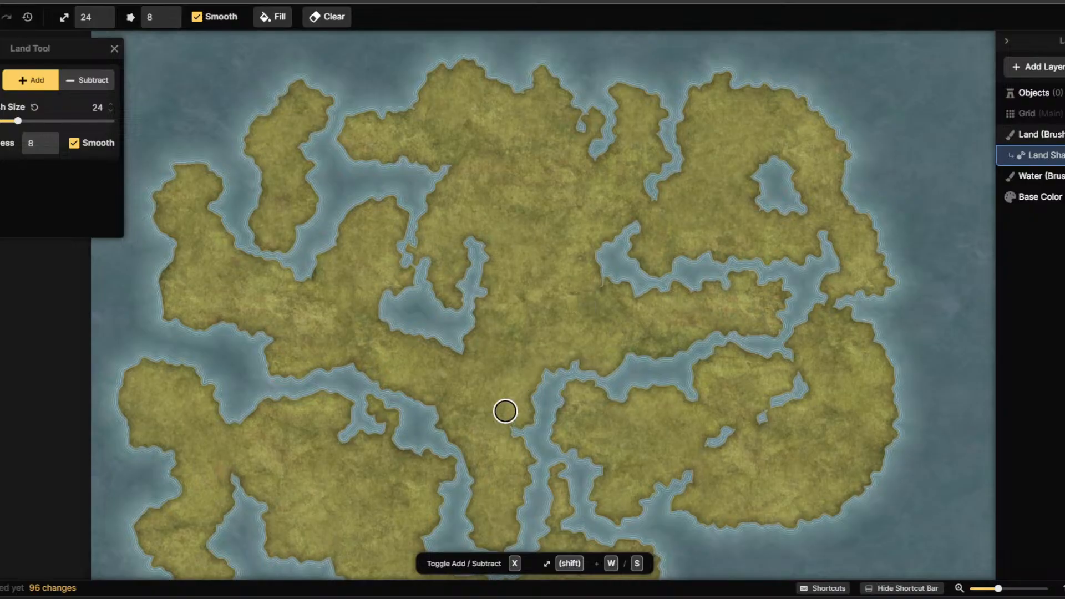
pyautogui.moveTo(505, 411); pyautogui.dragTo(592, 355)
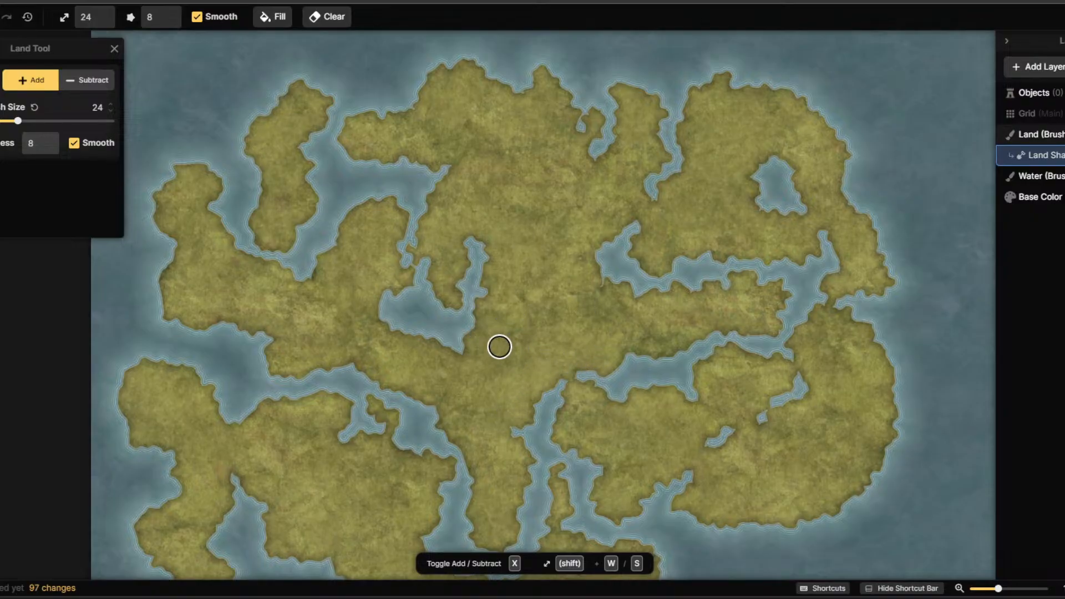
pyautogui.click(92, 82)
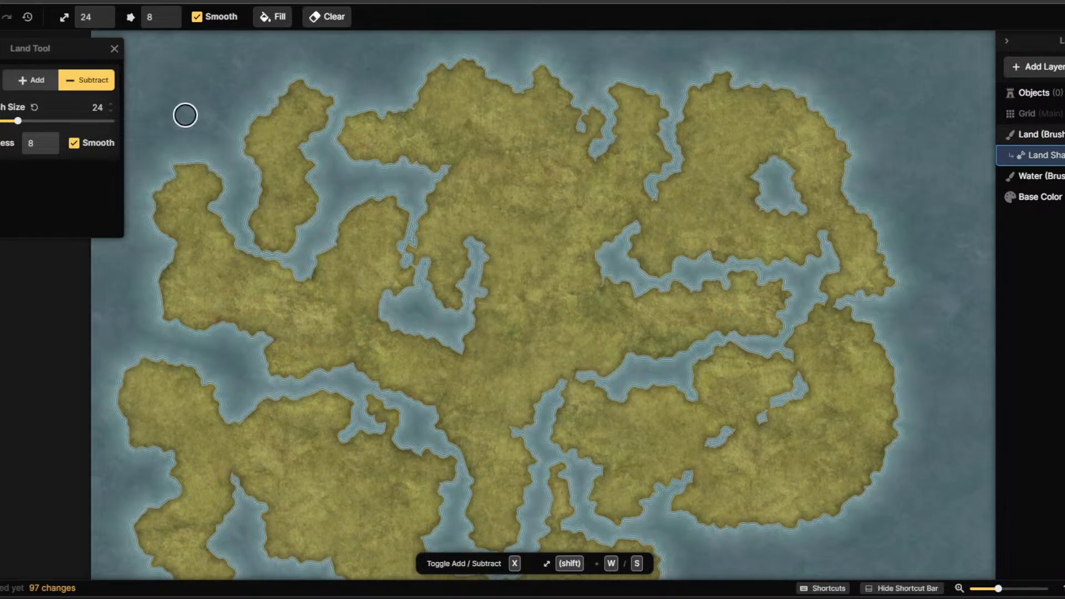
pyautogui.scroll(-5, 541, 460)
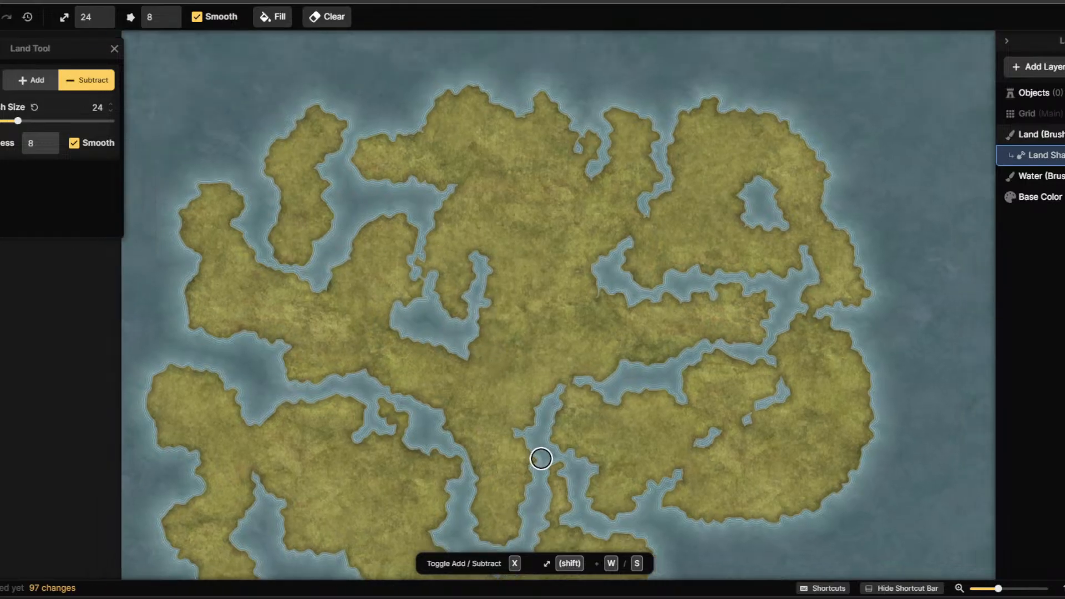
pyautogui.scroll(5, 520, 506)
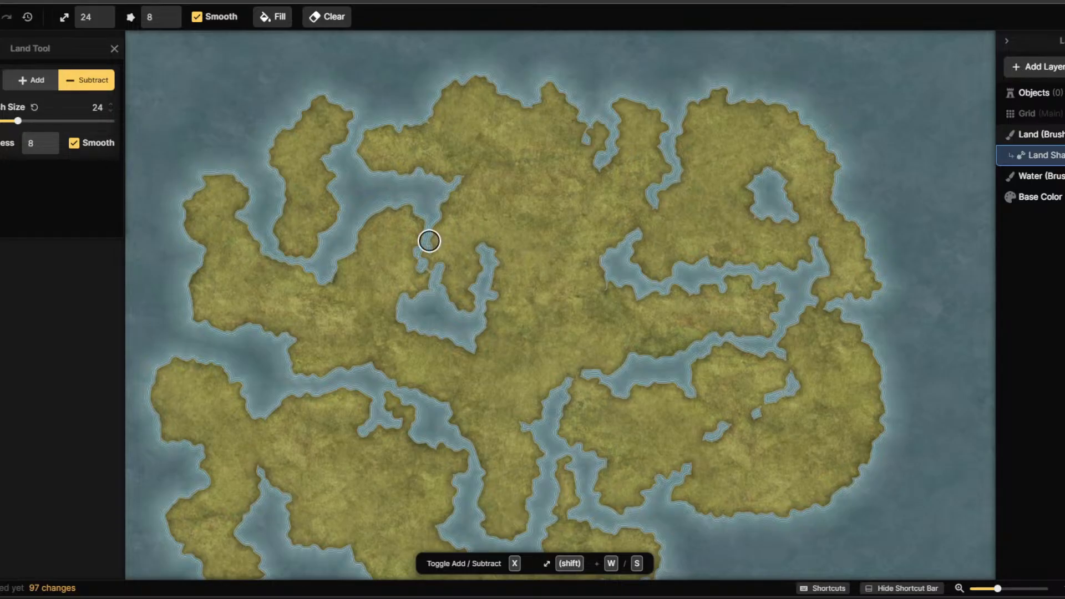
# Place a Brown Mountain stamp at 100% size on the land northeast of the central lake and select it.
pyautogui.click(1, 166)
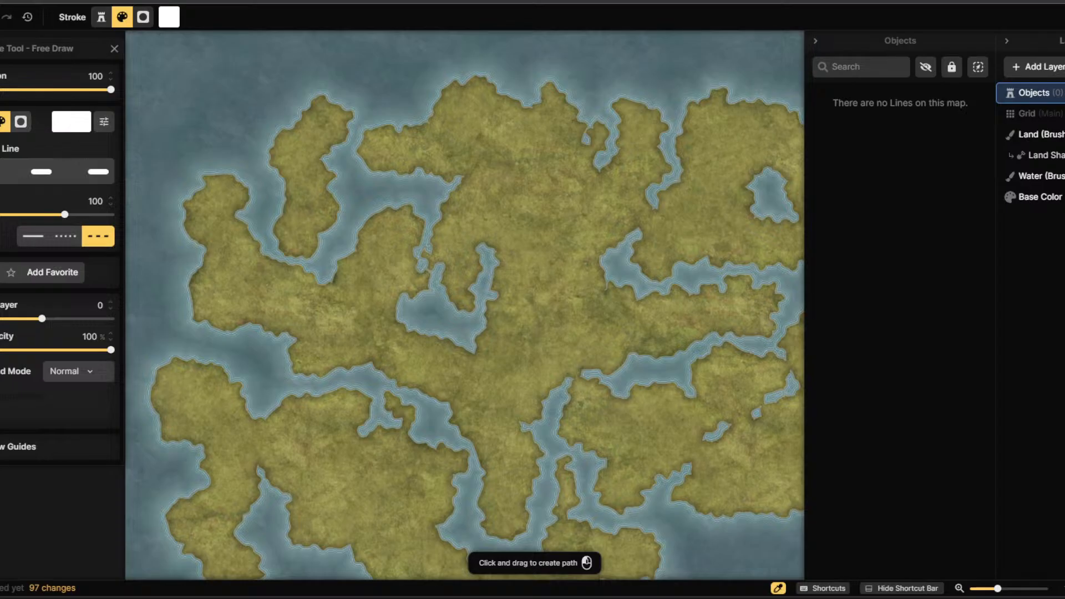
pyautogui.click(1, 161)
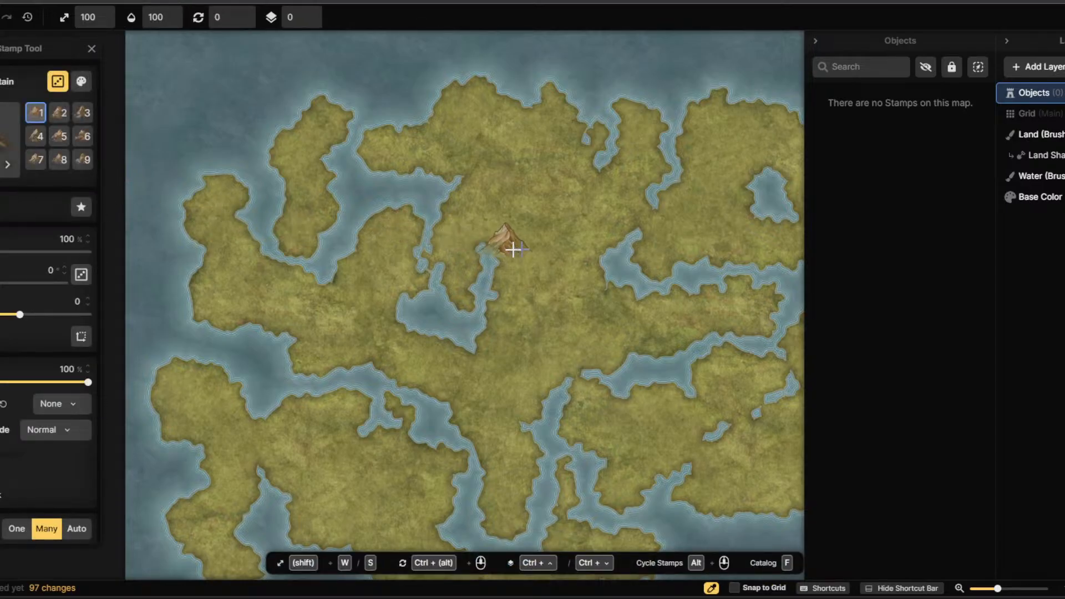
pyautogui.click(538, 238)
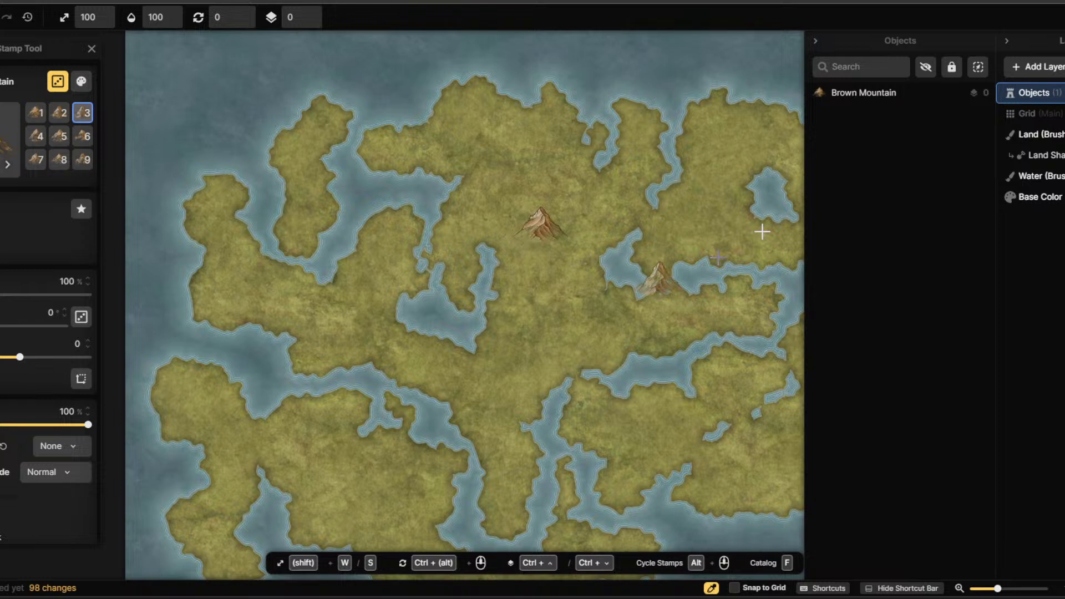
pyautogui.click(883, 98)
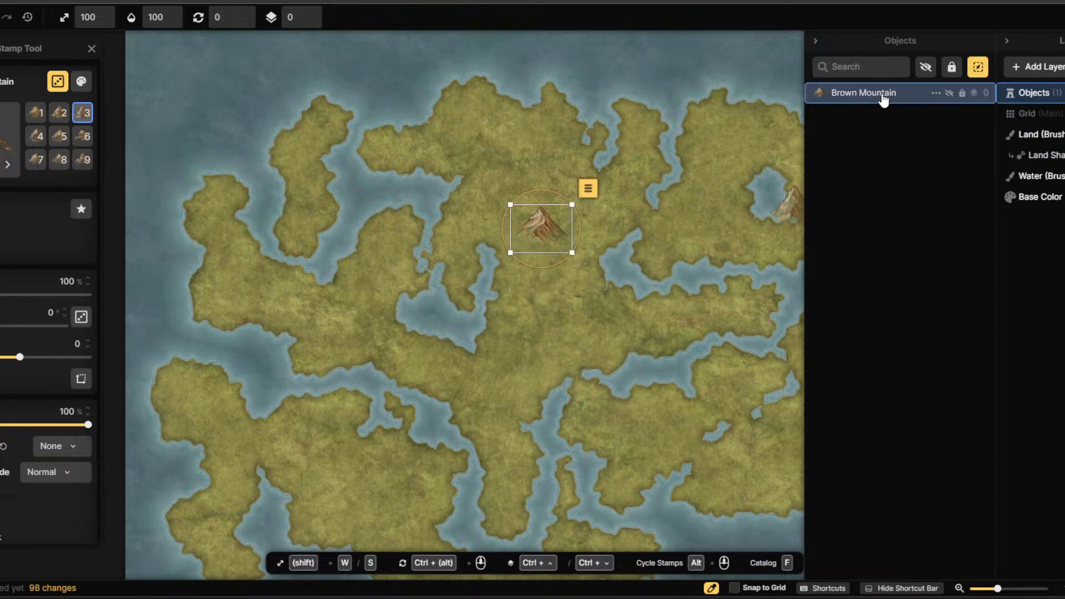
# Delete the Brown Mountain stamp from the land northeast of the central lake.
pyautogui.rightClick(883, 98)
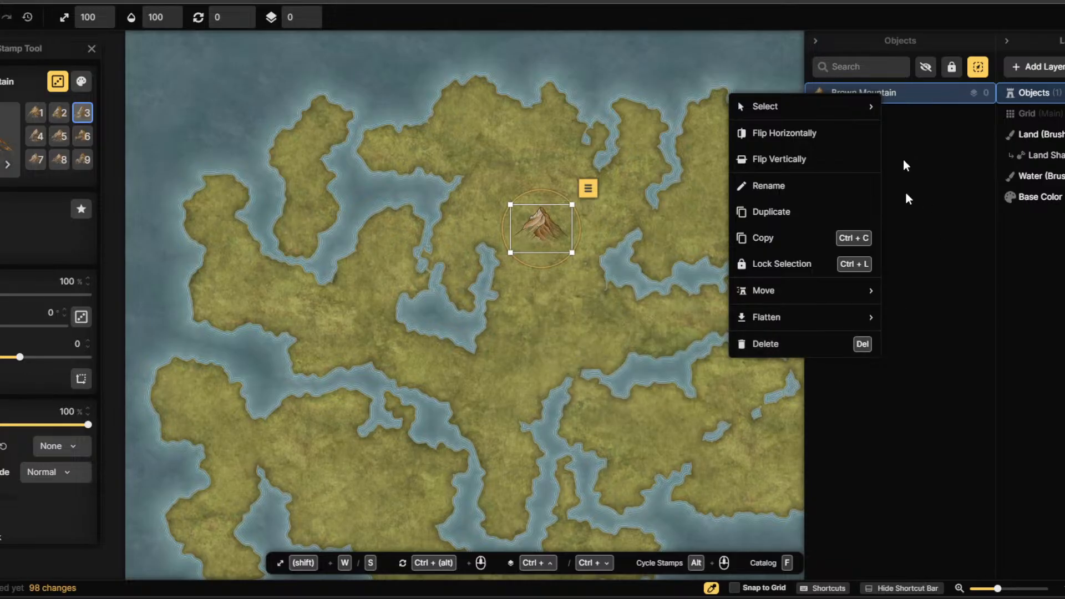
pyautogui.click(779, 347)
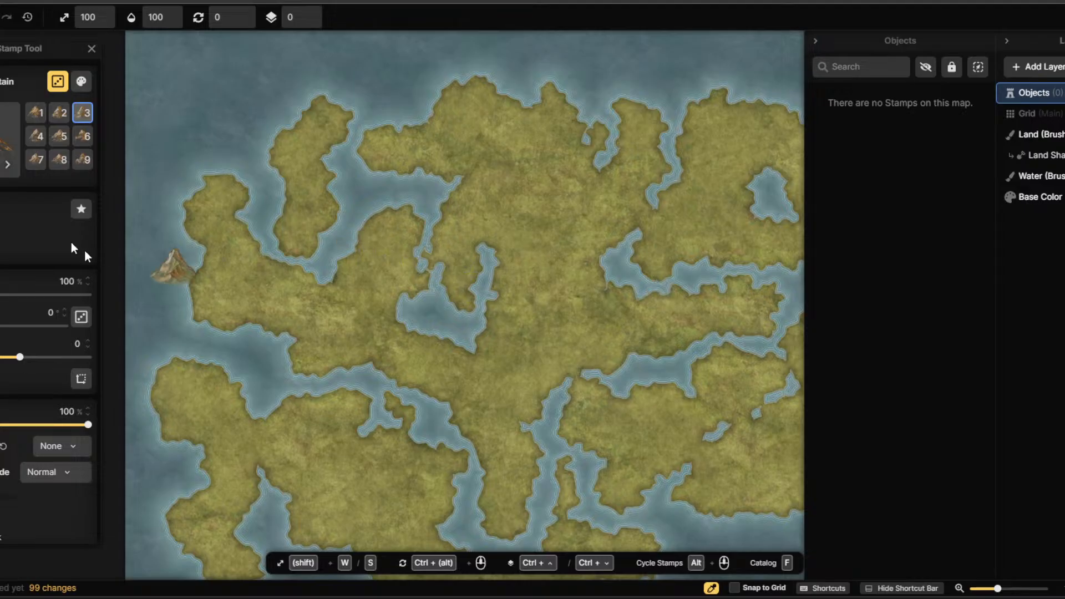
pyautogui.press('b')
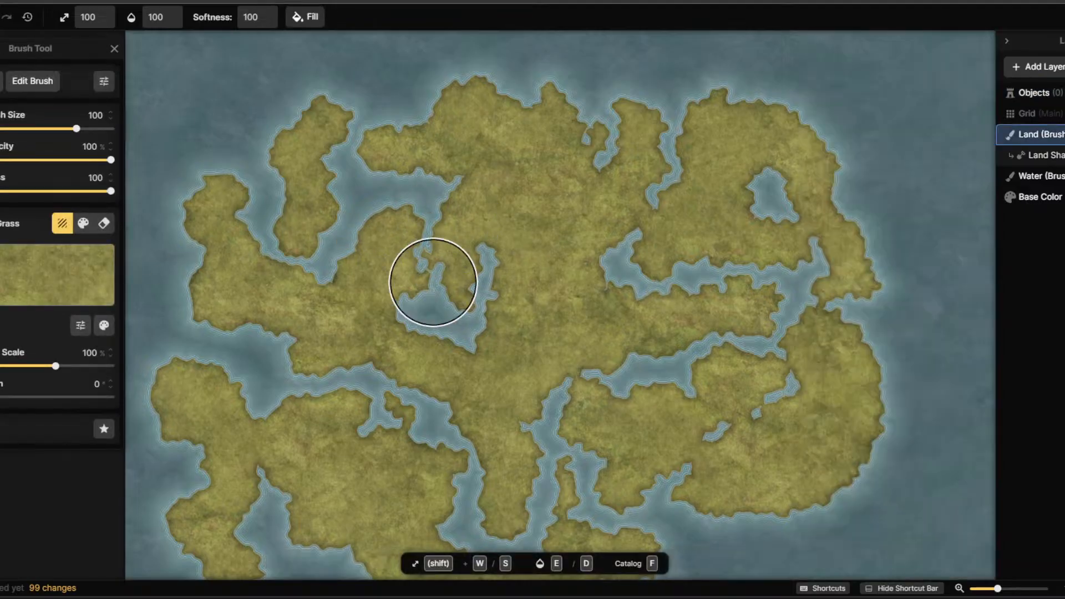
# Activate the Free Draw line tool and set its stroke color to light blue, hex 90d1ff.
pyautogui.click(2, 210)
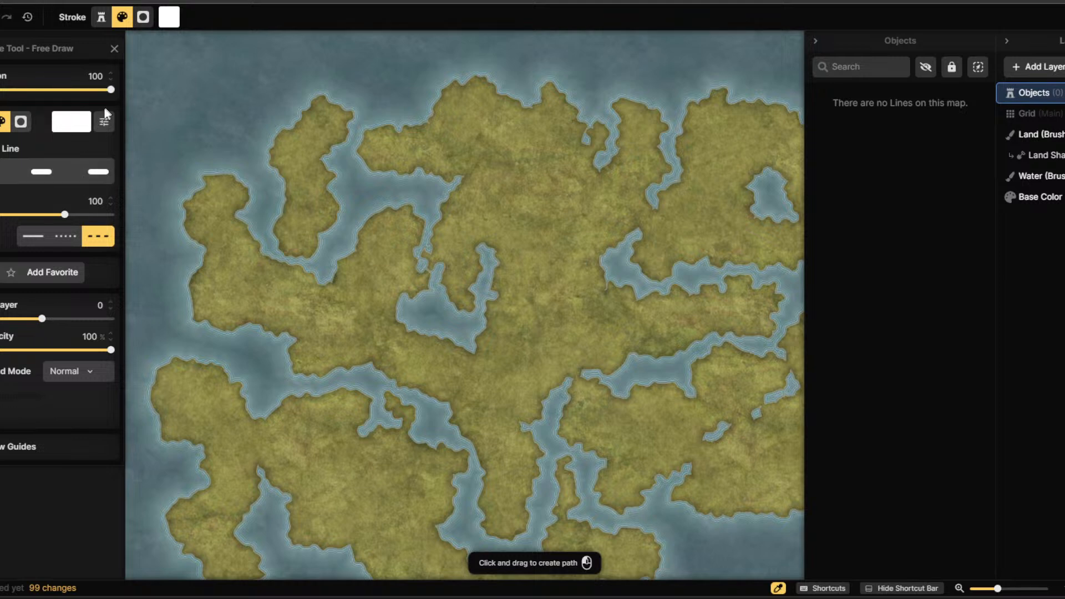
pyautogui.click(71, 122)
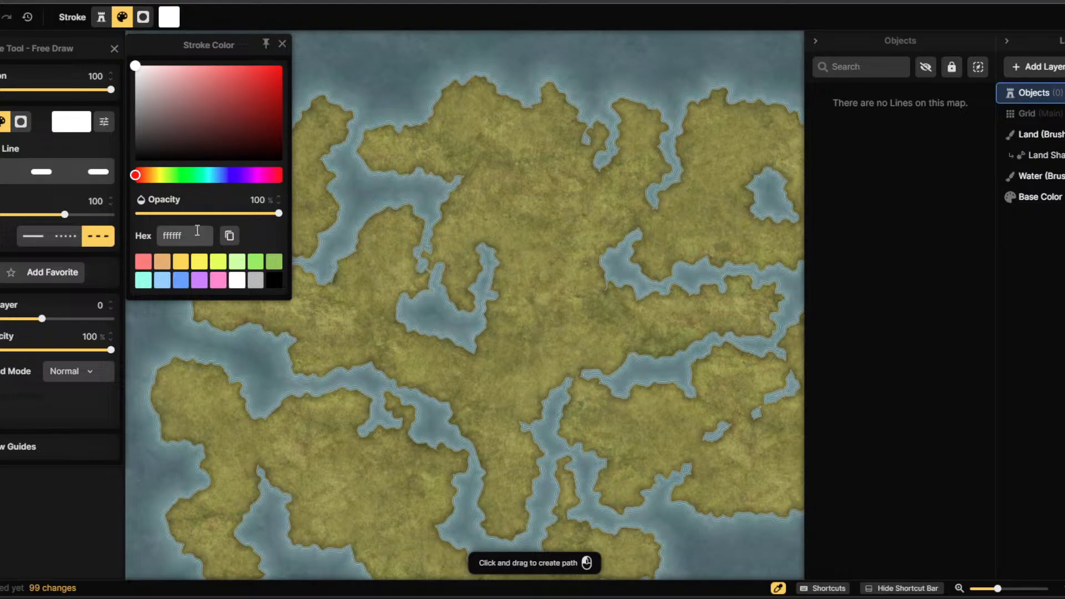
pyautogui.click(162, 281)
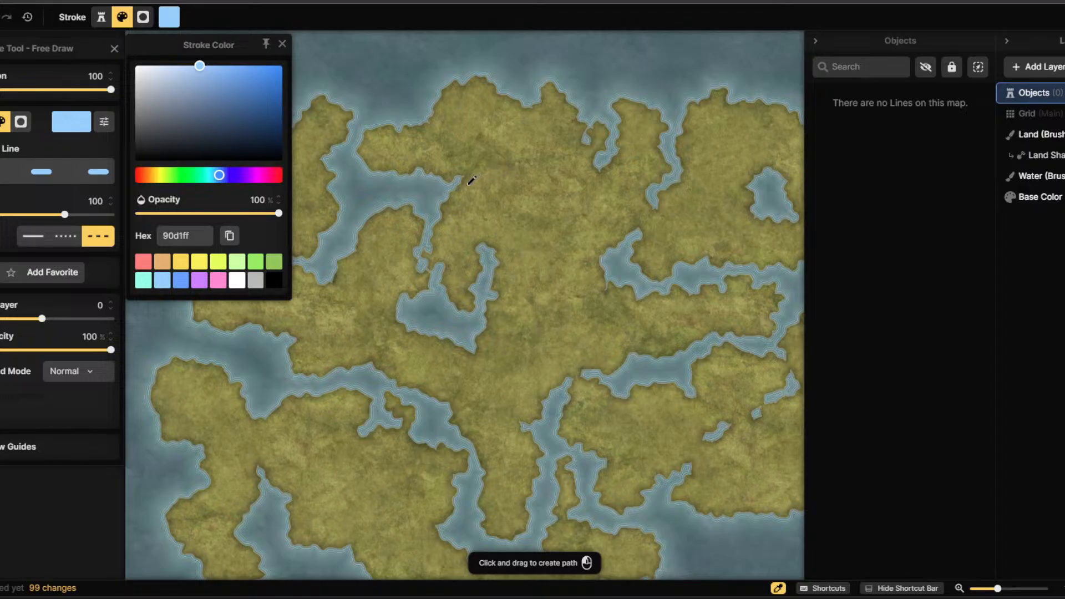
# Try drawing a dashed light blue river from the northern inlet's eastern tip, and undo the drawn lines.
pyautogui.scroll(1, 438, 216)
pyautogui.scroll(2, 438, 215)
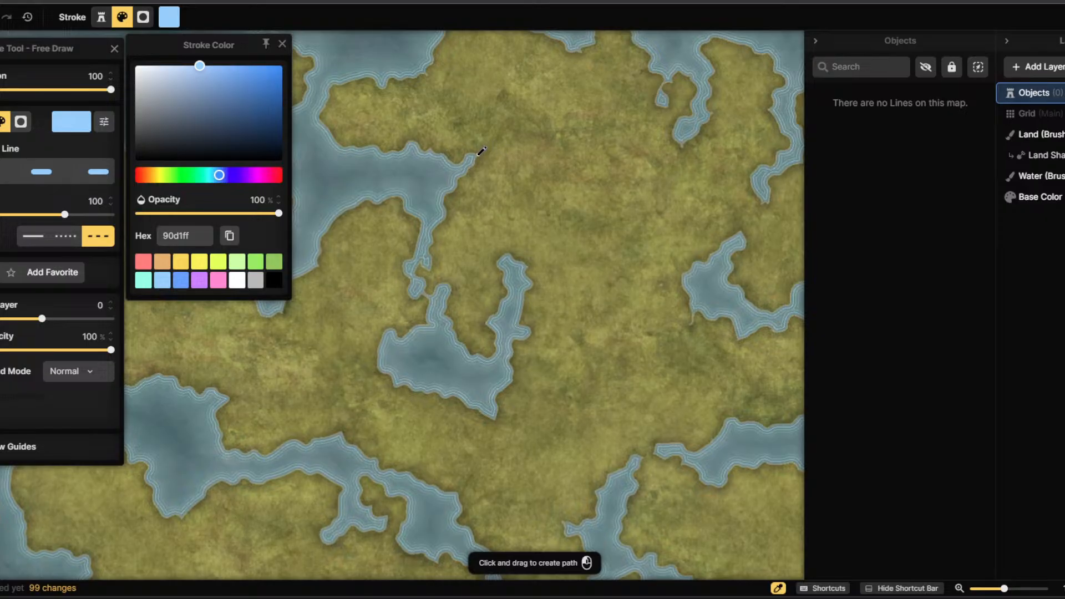
pyautogui.moveTo(477, 155); pyautogui.dragTo(505, 132)
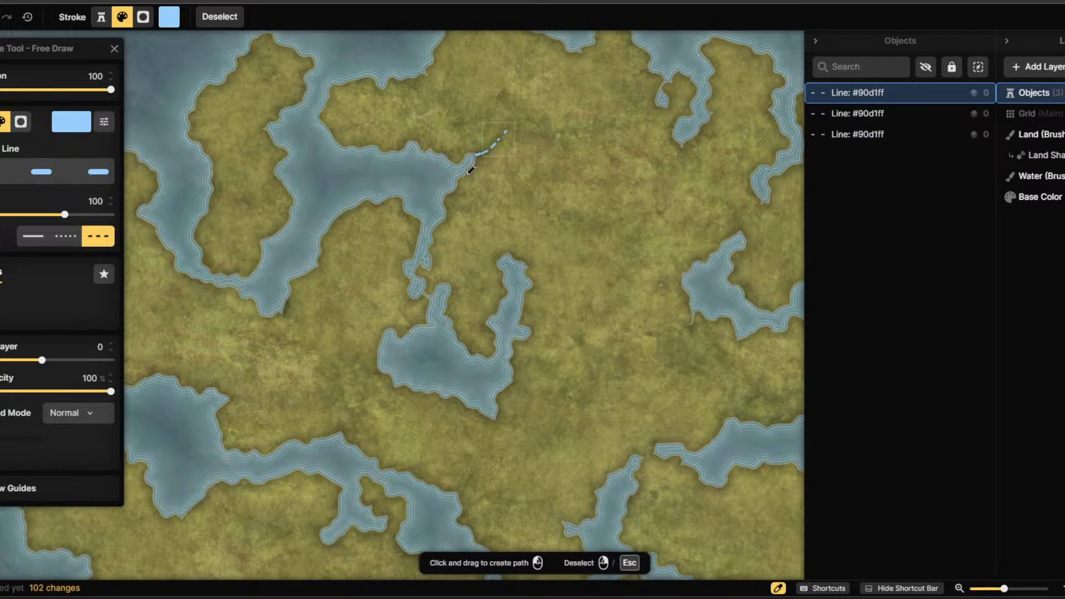
pyautogui.hotkey('ctrl', 'z')
pyautogui.hotkey('ctrl', 'z')
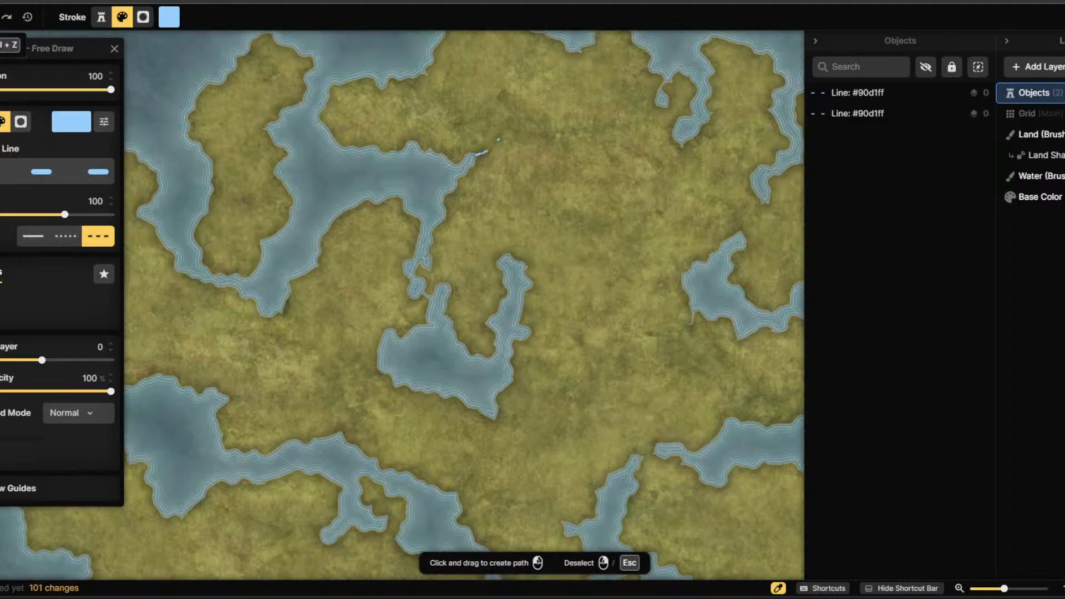
pyautogui.hotkey('ctrl', 'z')
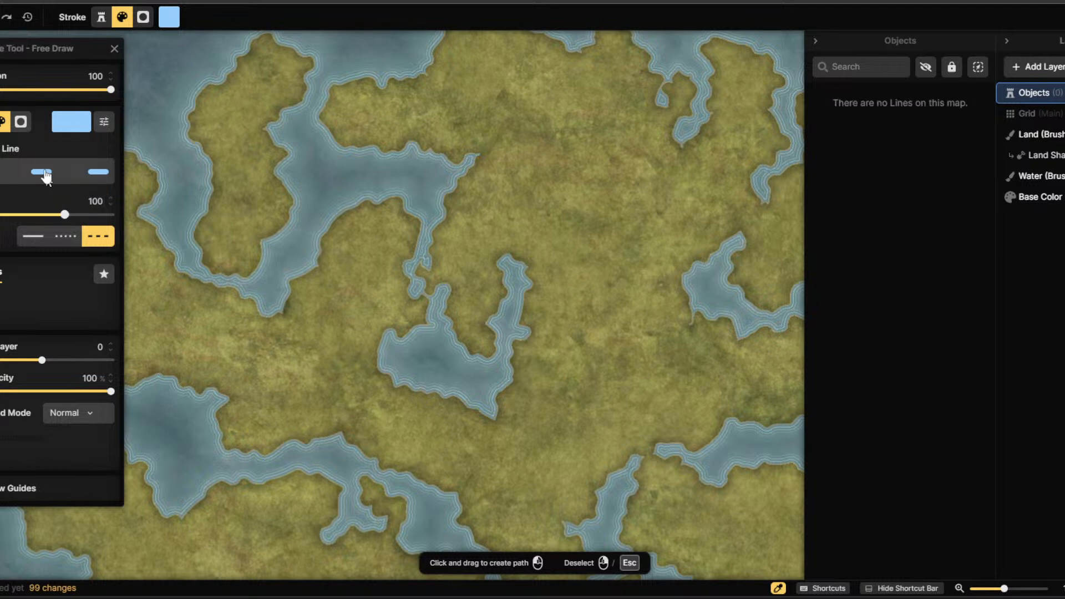
# Set the line style to solid and browse the Fantasy World path catalog.
pyautogui.click(33, 237)
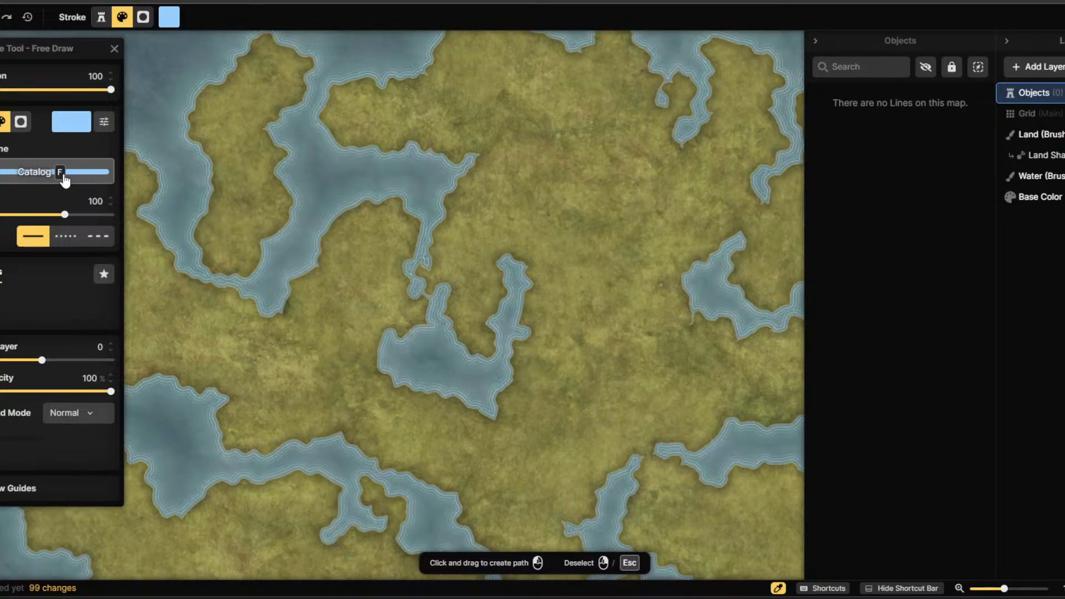
pyautogui.click(69, 173)
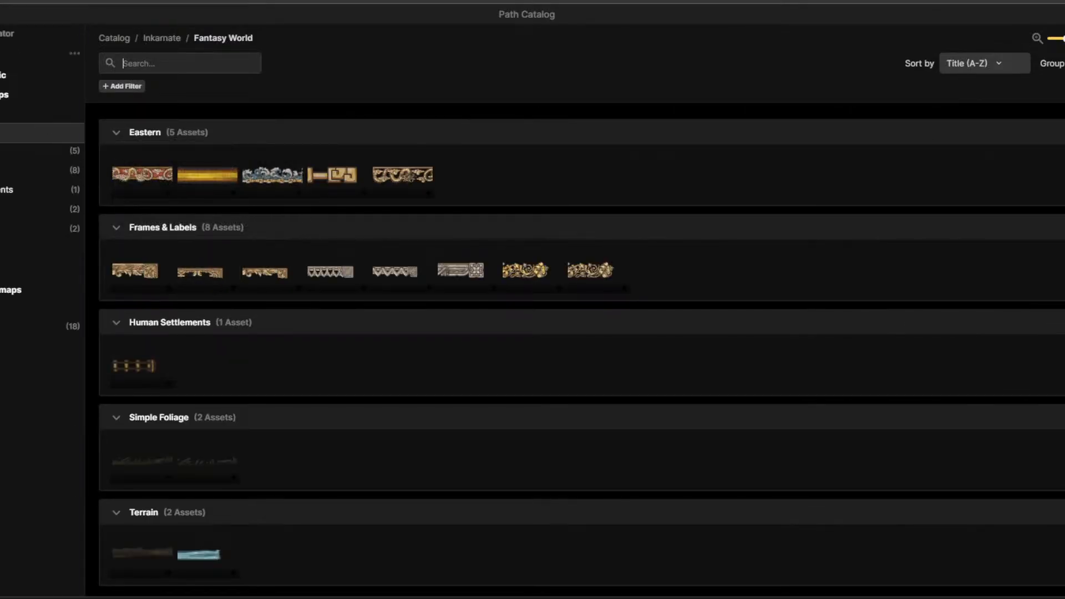
pyautogui.click(74, 53)
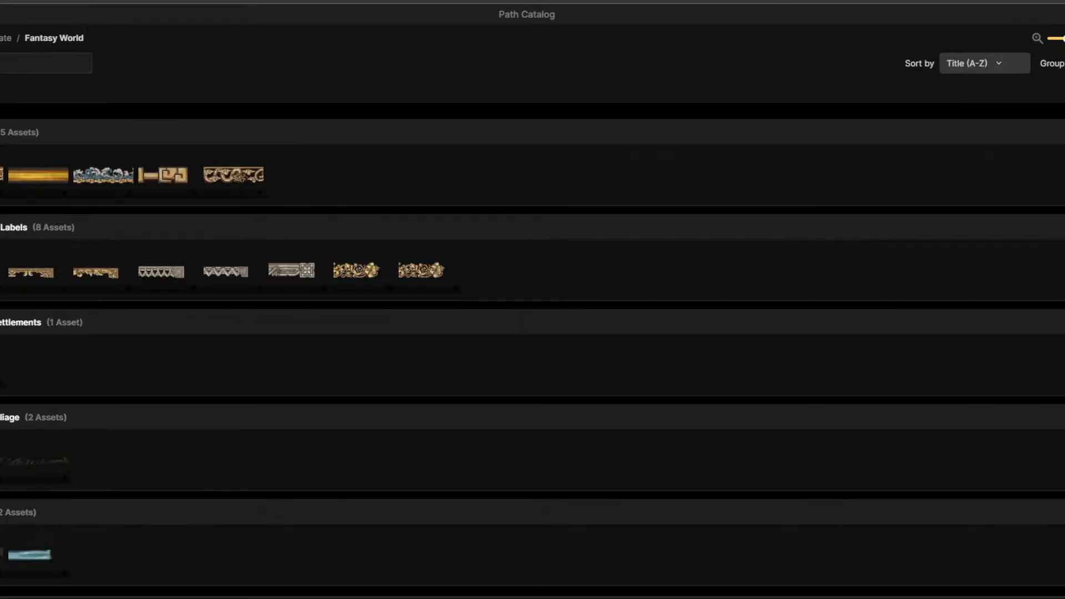
pyautogui.press('Escape')
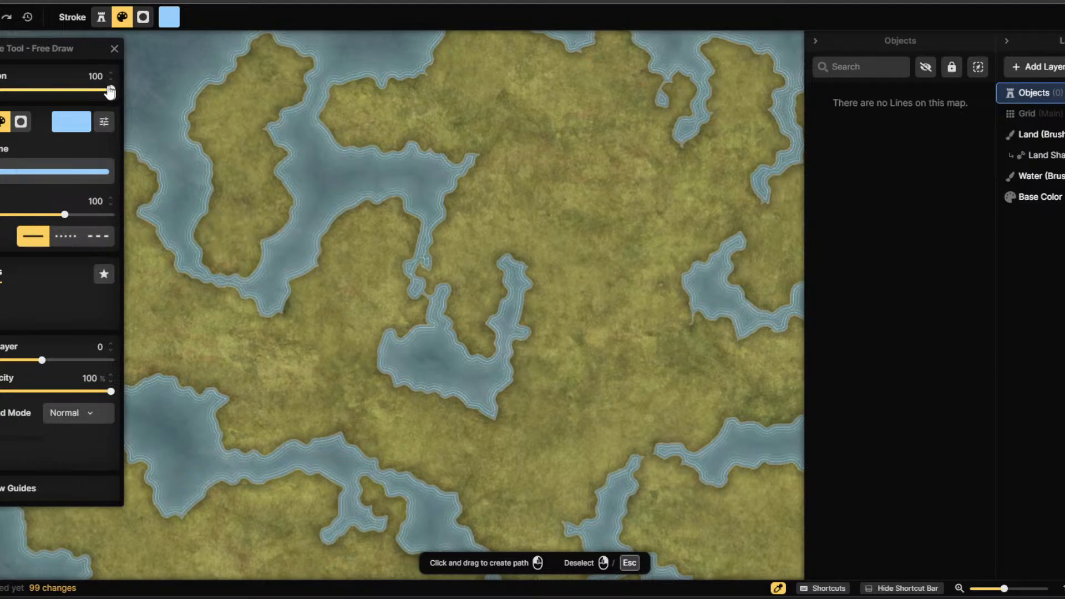
# Lower the Free Draw value from its maximum to 93 and darken the stroke color to hex 78b2dc.
pyautogui.moveTo(110, 90); pyautogui.dragTo(102, 90)
pyautogui.scroll(2, 480, 146)
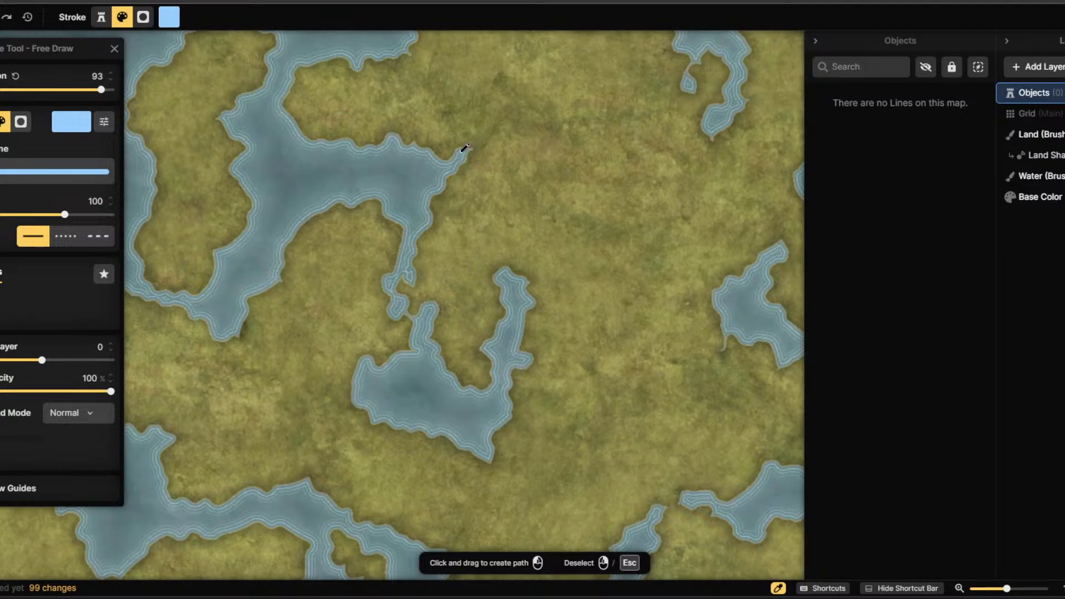
pyautogui.click(76, 165)
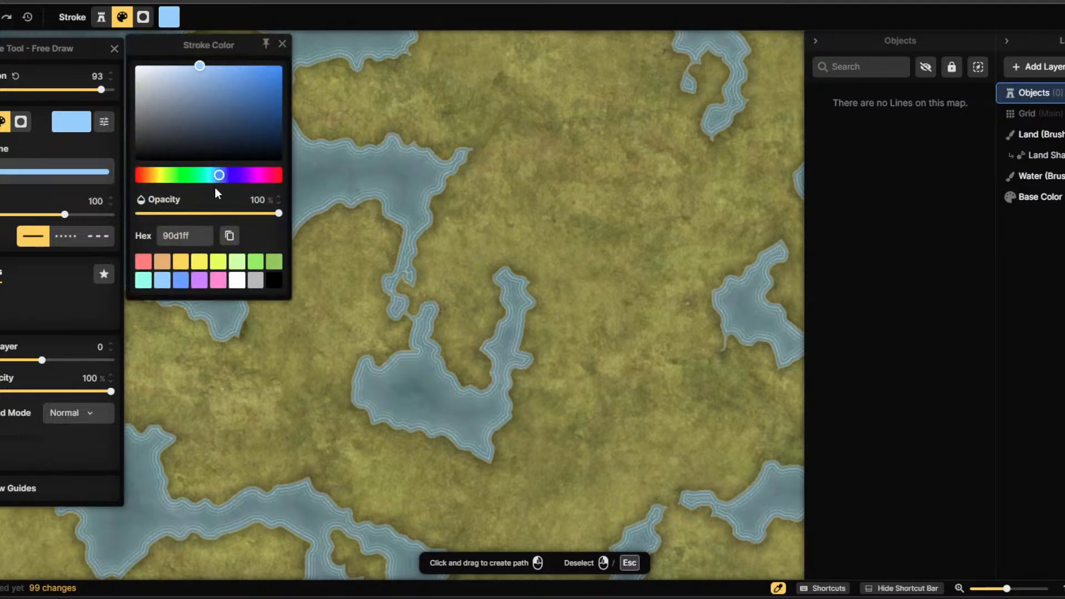
pyautogui.moveTo(199, 67); pyautogui.dragTo(202, 79)
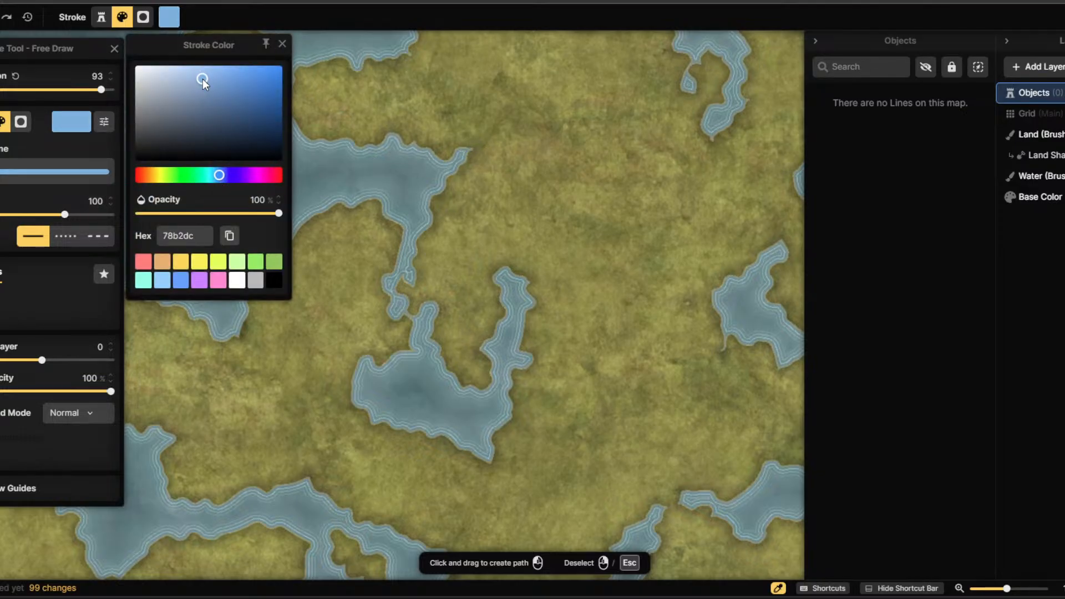
pyautogui.click(282, 45)
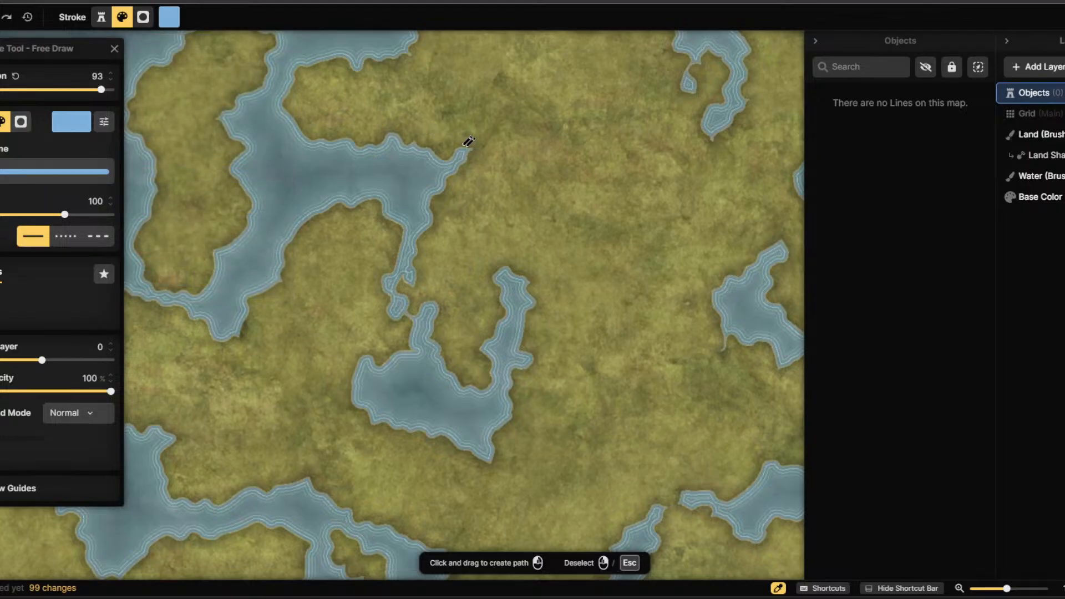
# Draw a winding river from the northern inlet's eastern tip to the forked inlet in the north, with a branch to its smaller arm.
pyautogui.moveTo(470, 148)
pyautogui.mouseDown()
pyautogui.moveTo(554, 129)
pyautogui.moveTo(651, 138)
pyautogui.moveTo(705, 115)
pyautogui.mouseUp()
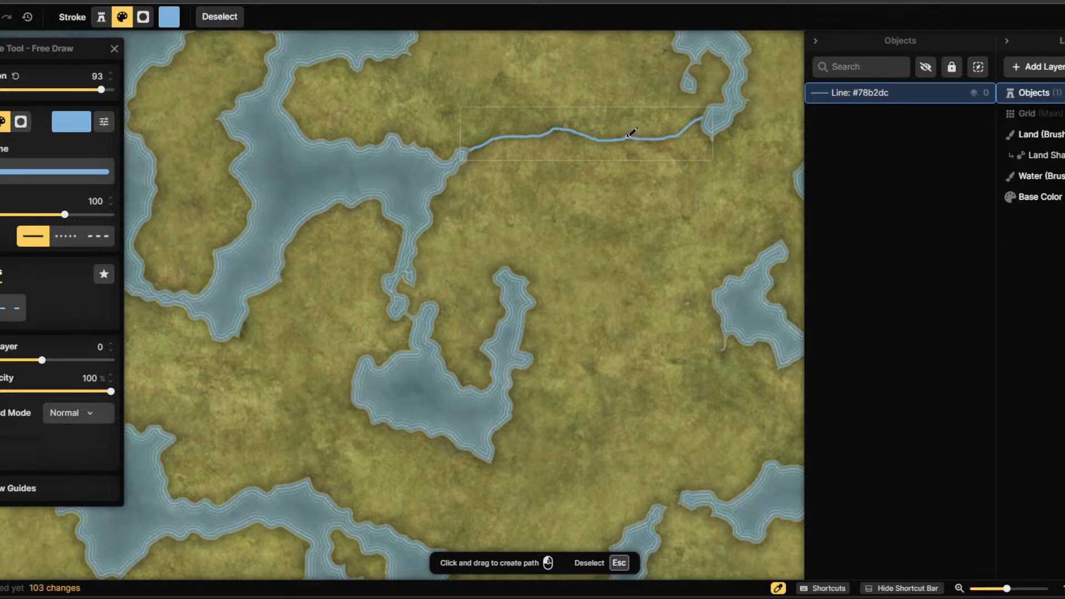
pyautogui.moveTo(630, 133); pyautogui.dragTo(687, 83)
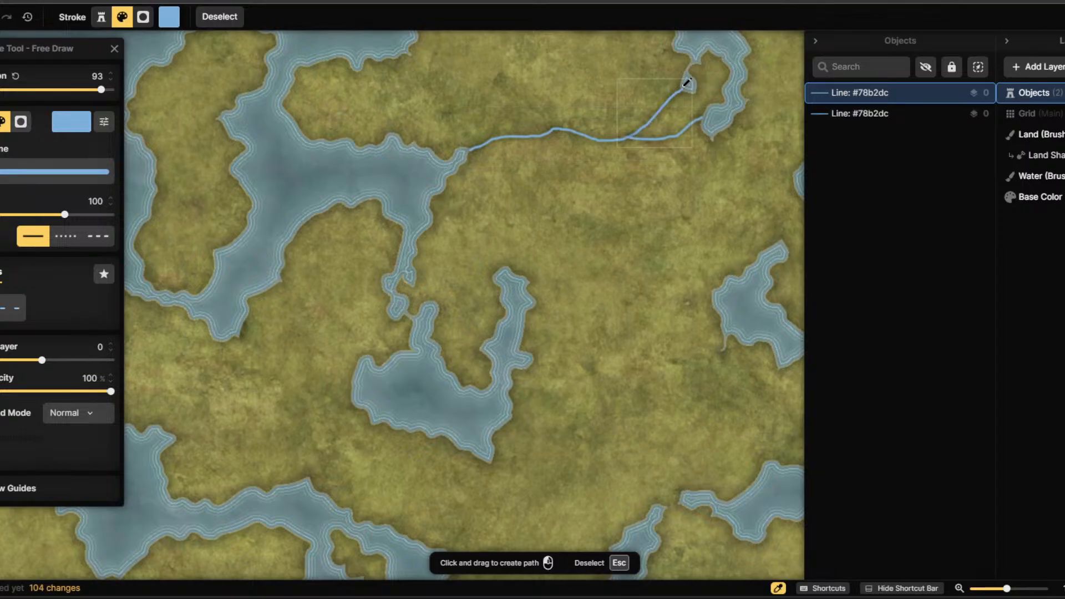
pyautogui.scroll(-3, 646, 214)
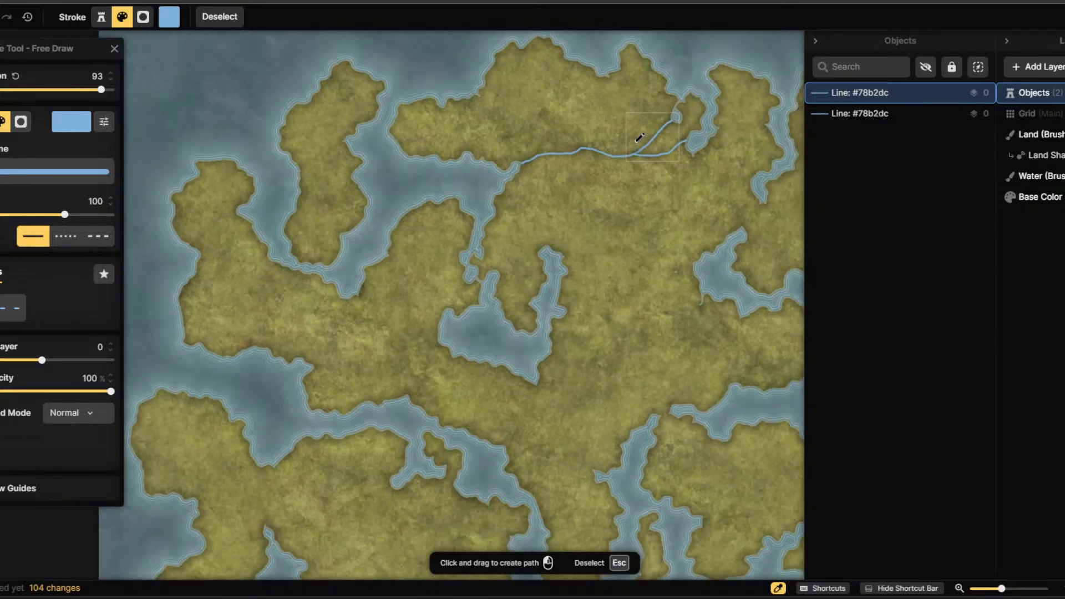
# Set the line opacity to 95% and reopen the Free Draw line tool.
pyautogui.scroll(-1, 639, 137)
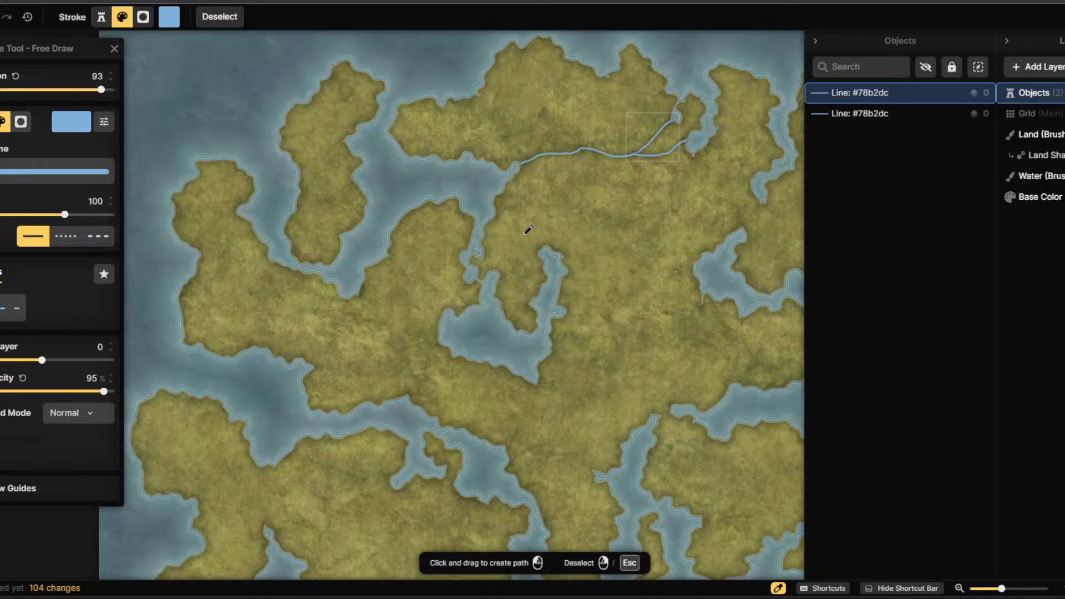
pyautogui.scroll(-3, 494, 238)
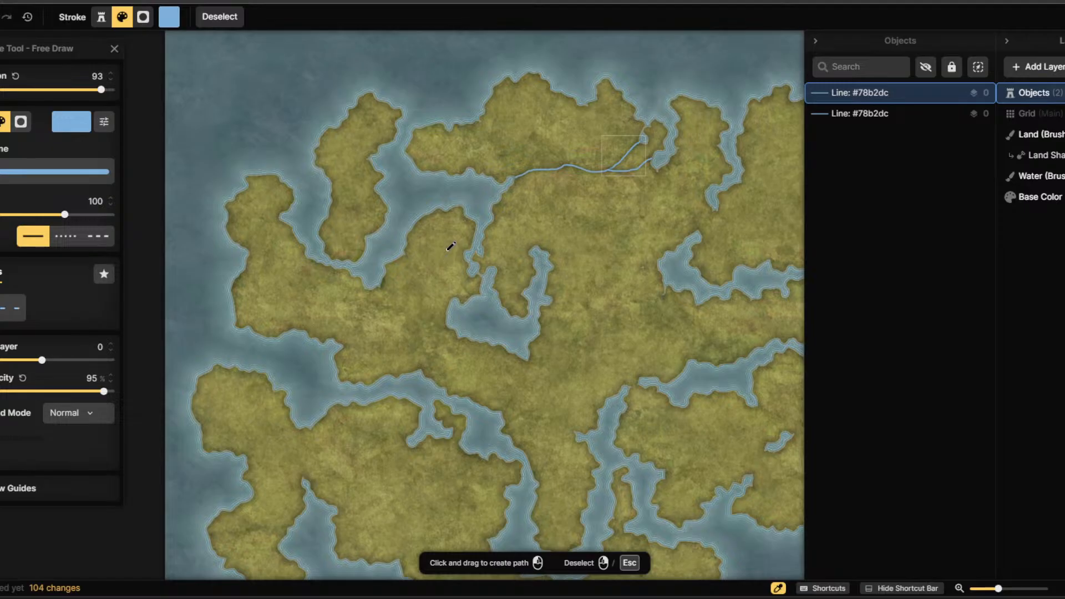
pyautogui.click(113, 50)
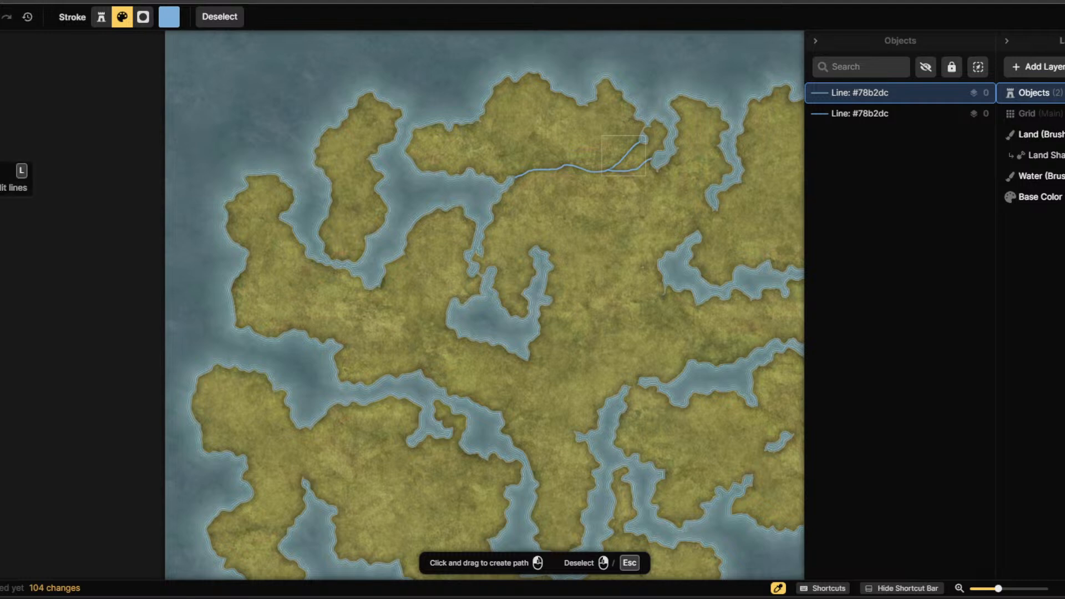
pyautogui.click(1, 179)
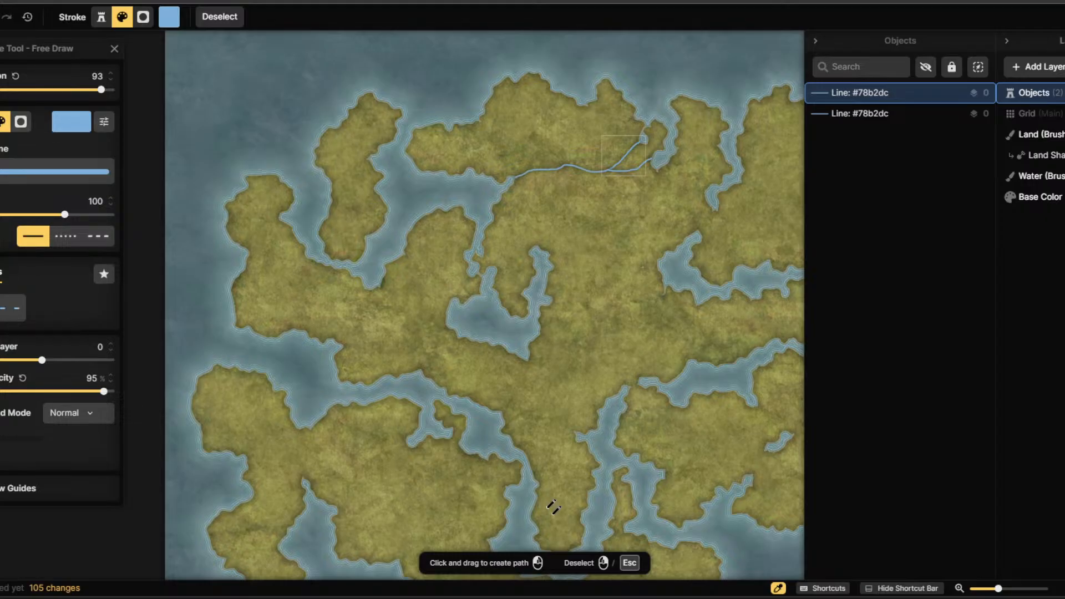
# Draw thin rivers linking the southeastern inlet through the three small lakes to the southern tip of the eastern waterway.
pyautogui.scroll(-3, 633, 311)
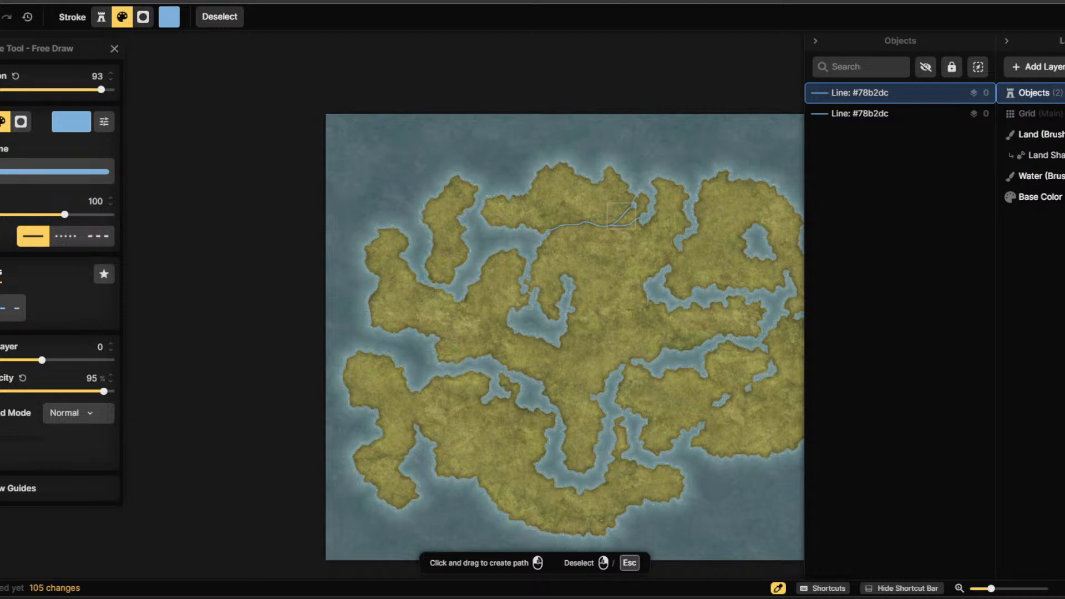
pyautogui.scroll(-5, 843, 503)
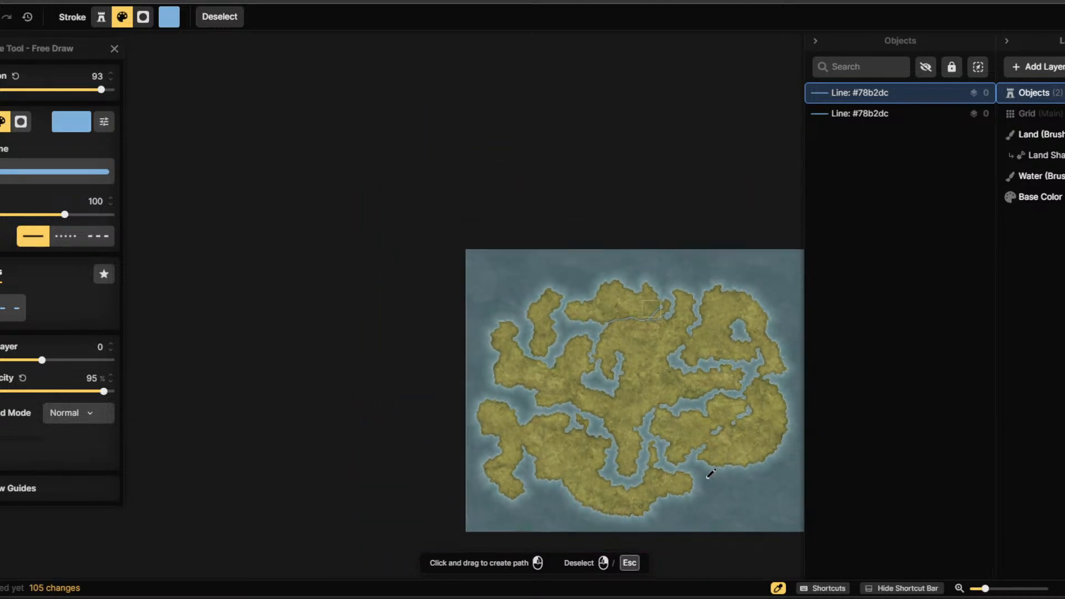
pyautogui.moveTo(977, 589); pyautogui.dragTo(971, 589)
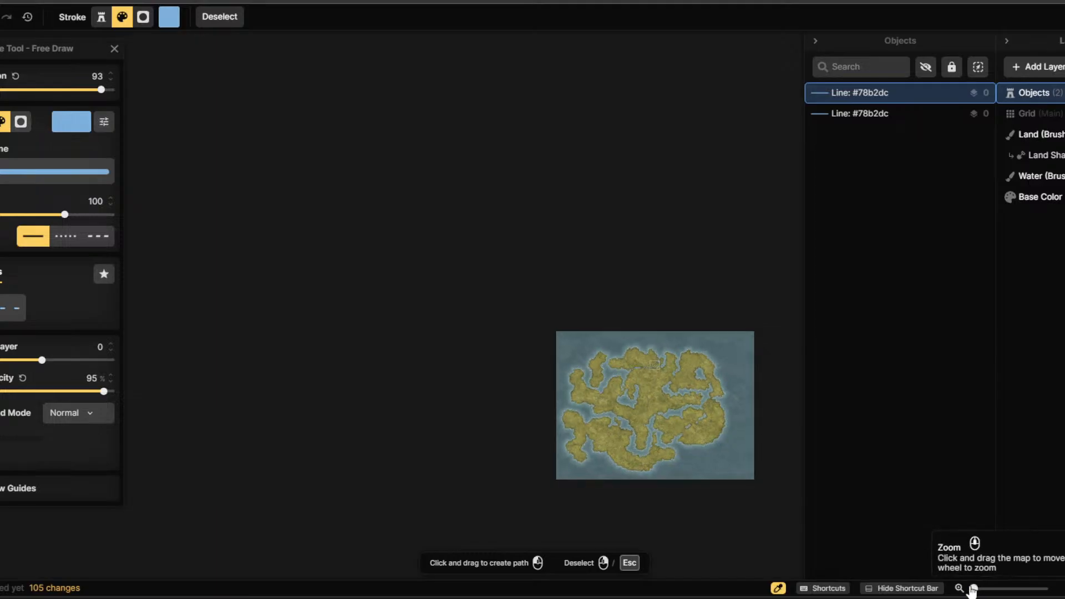
pyautogui.scroll(2, 702, 420)
pyautogui.scroll(5, 732, 398)
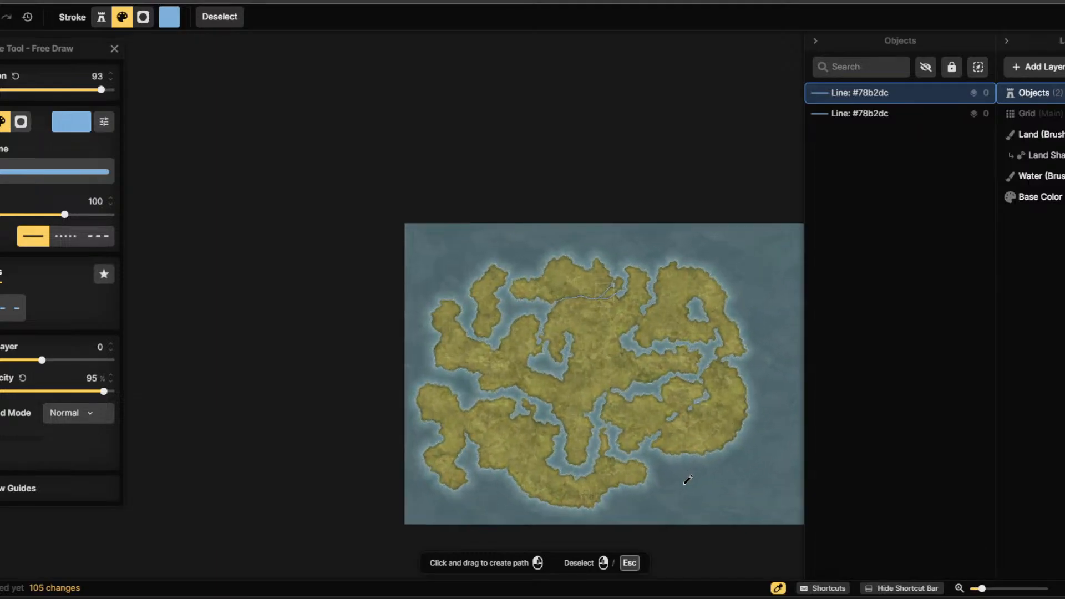
pyautogui.scroll(6, 739, 369)
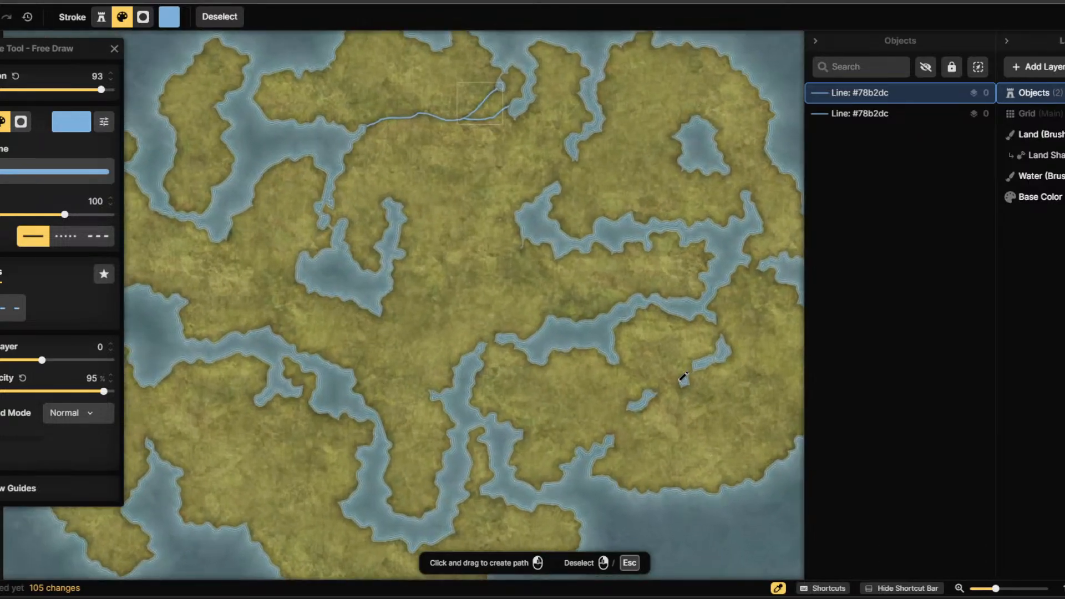
pyautogui.scroll(-1, 642, 408)
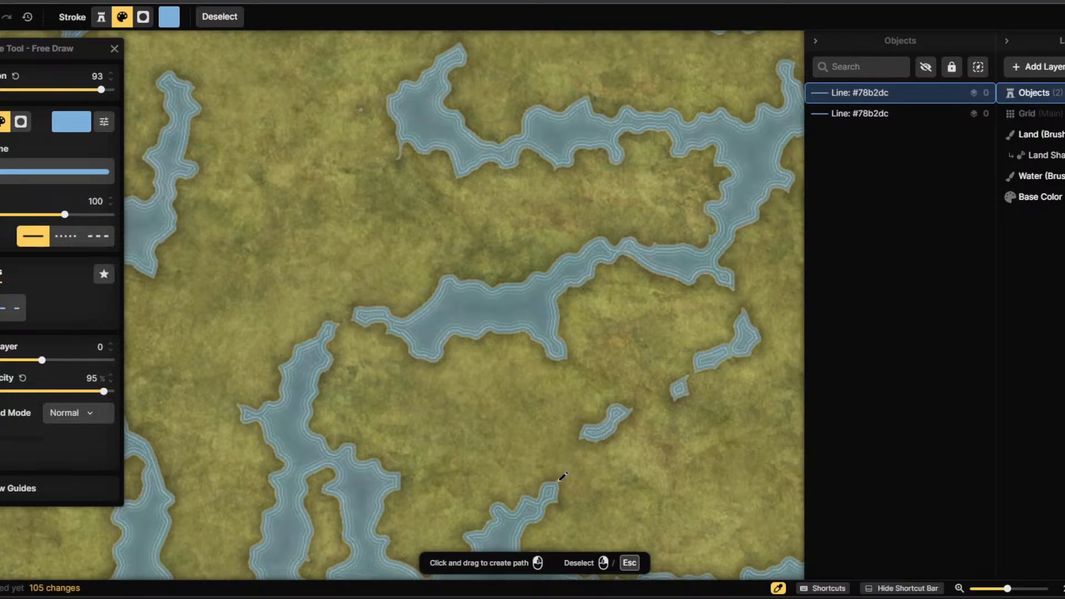
pyautogui.moveTo(559, 480); pyautogui.dragTo(583, 425)
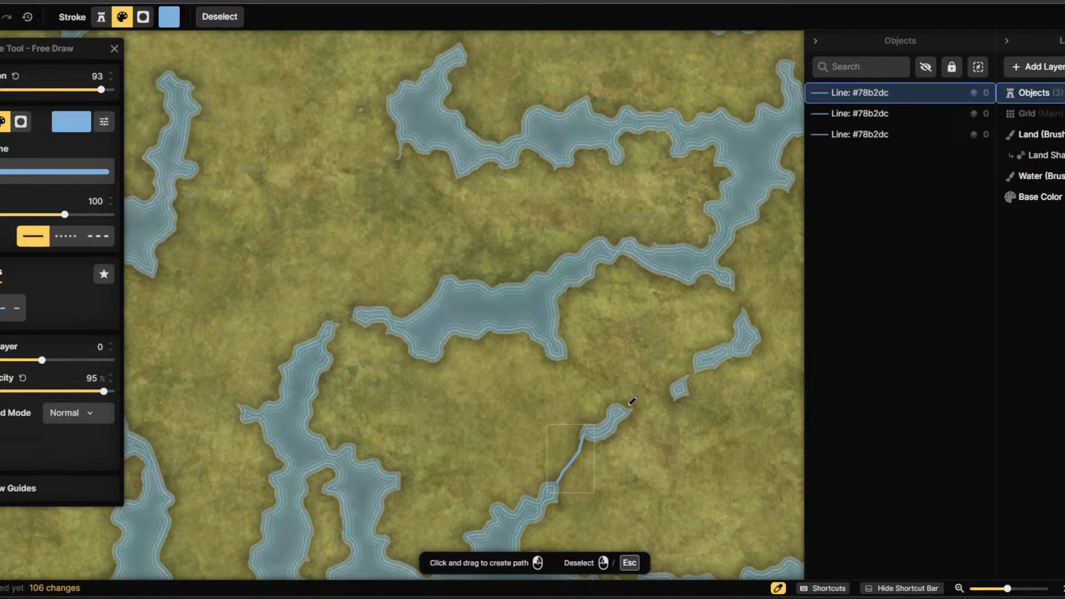
pyautogui.moveTo(631, 410)
pyautogui.mouseDown()
pyautogui.moveTo(684, 391)
pyautogui.moveTo(702, 358)
pyautogui.mouseUp()
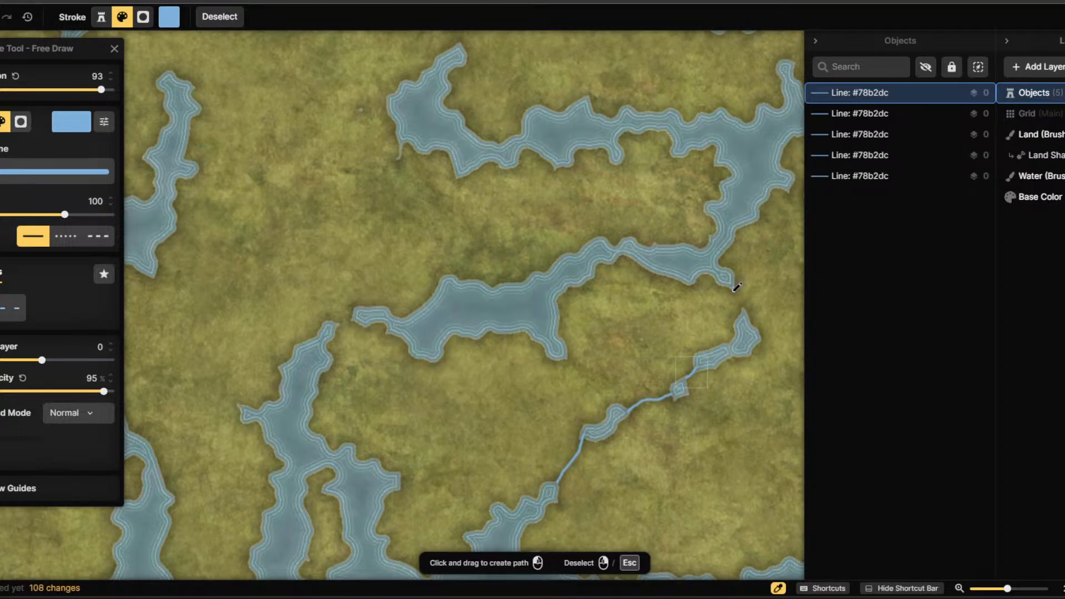
pyautogui.moveTo(735, 286); pyautogui.dragTo(746, 312)
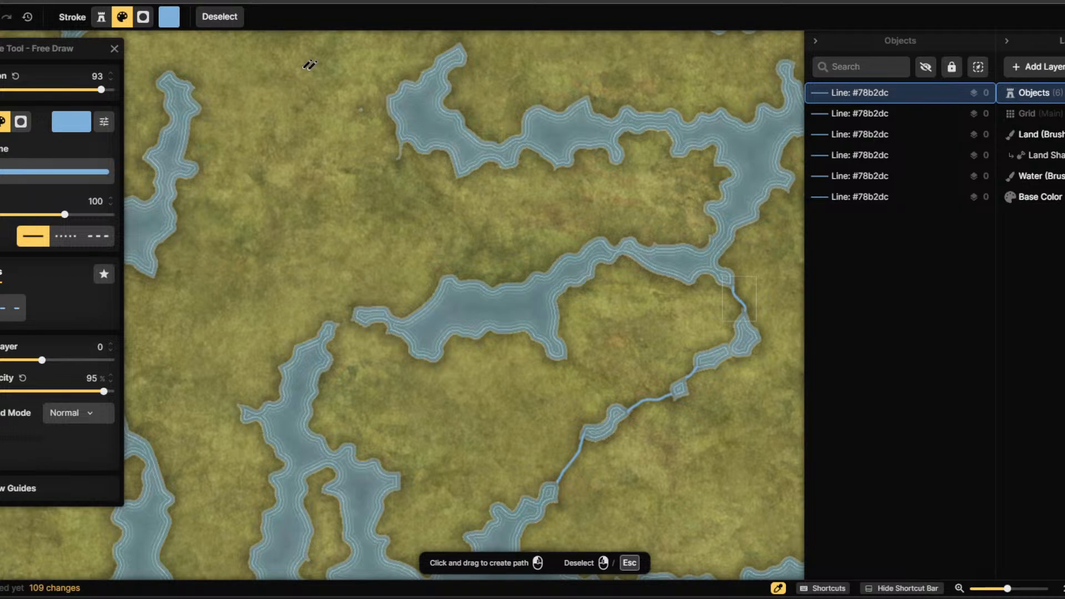
# Undo the river below the eastern waterway's southern tip and redraw it down to the uppermost of the southeastern lakes.
pyautogui.click(0, 16)
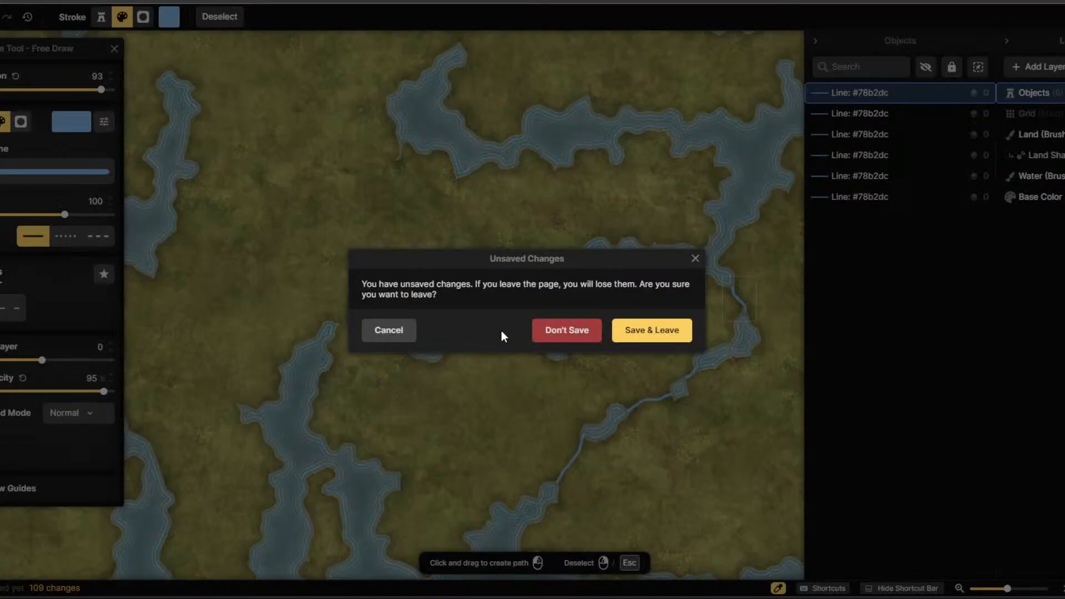
pyautogui.click(696, 259)
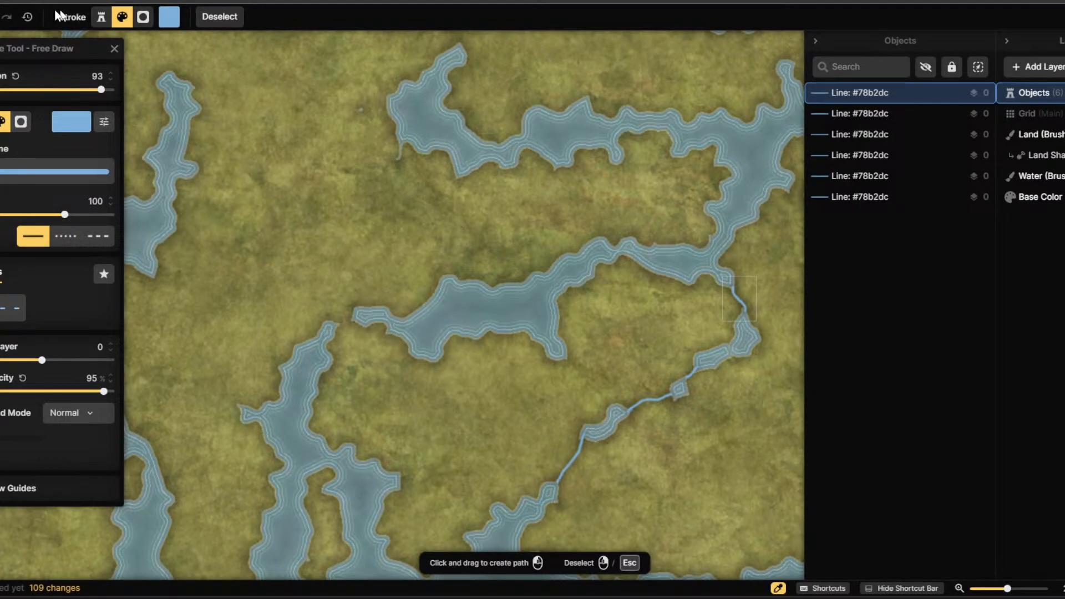
pyautogui.hotkey('ctrl', 'z')
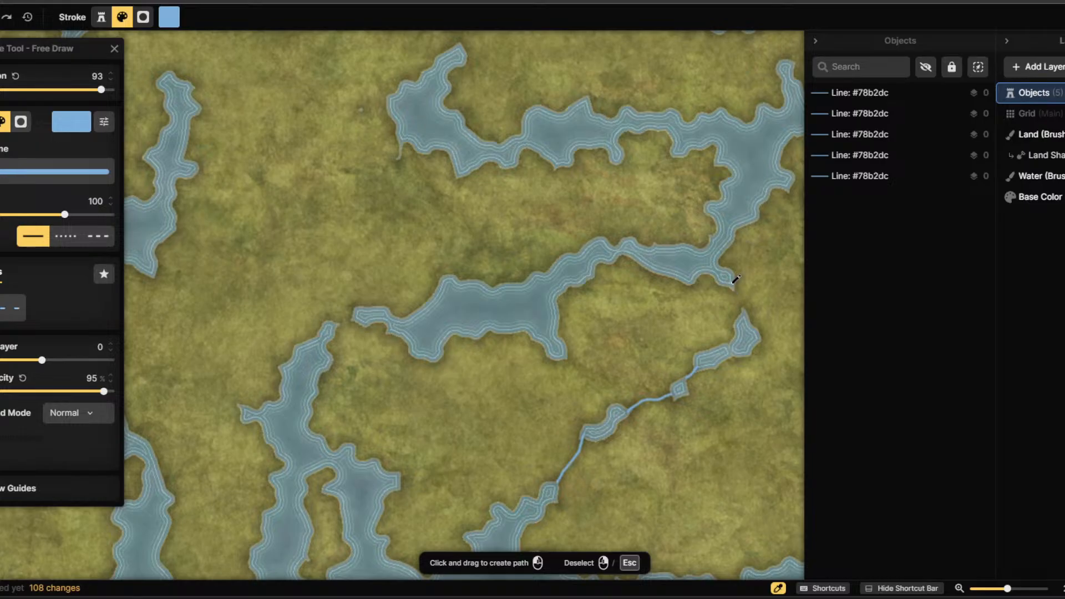
pyautogui.moveTo(741, 296); pyautogui.dragTo(745, 317)
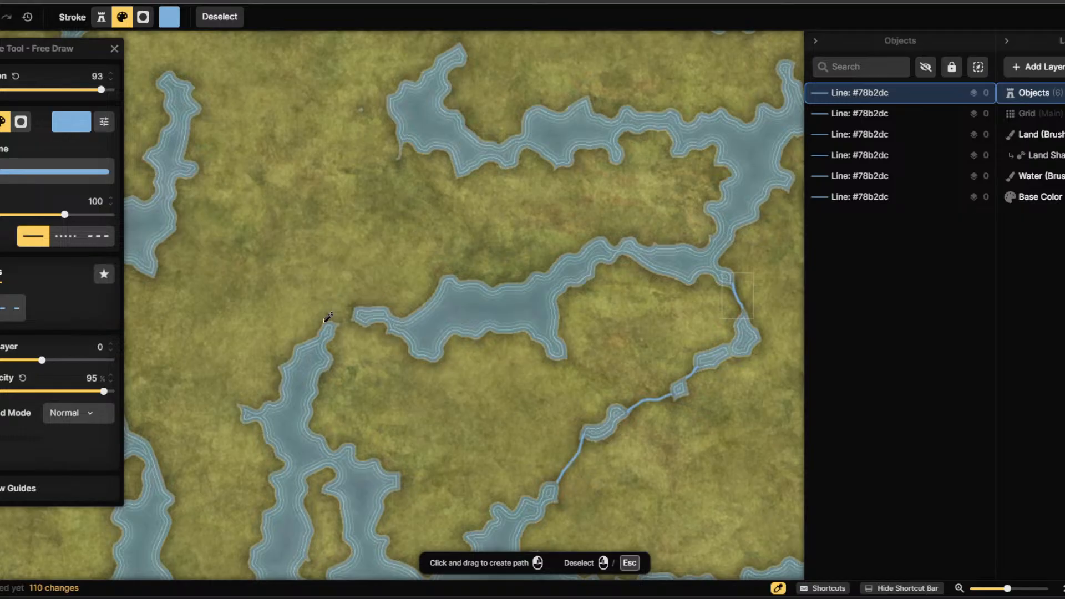
# Draw a curving river from the central lake's southern spur to the lowest small lake, and try a side branch along the lake's eastern shore.
pyautogui.scroll(-5, 350, 388)
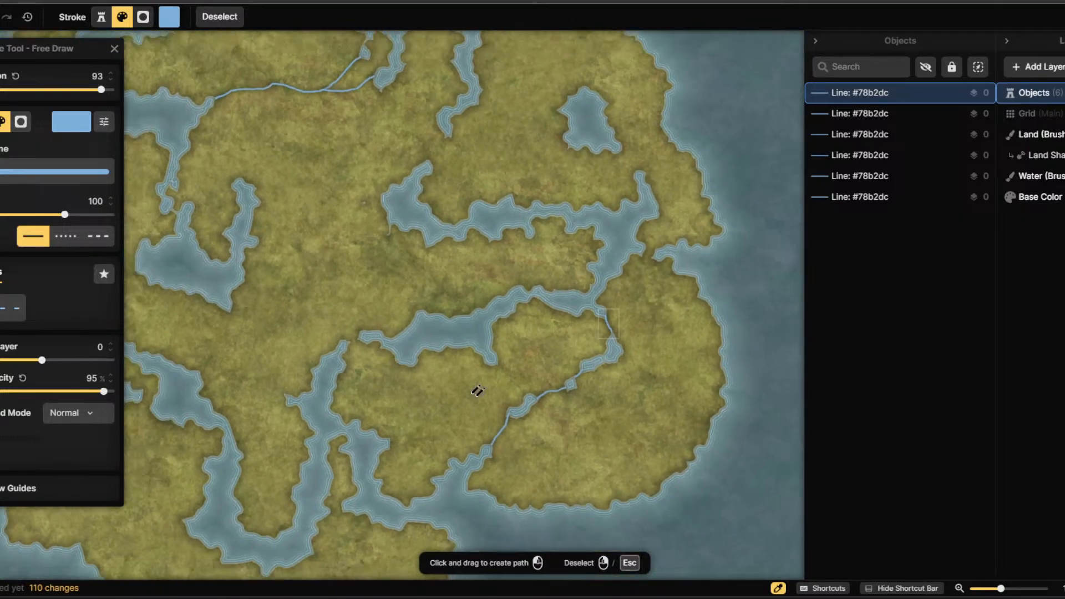
pyautogui.scroll(2, 593, 487)
pyautogui.scroll(5, 593, 488)
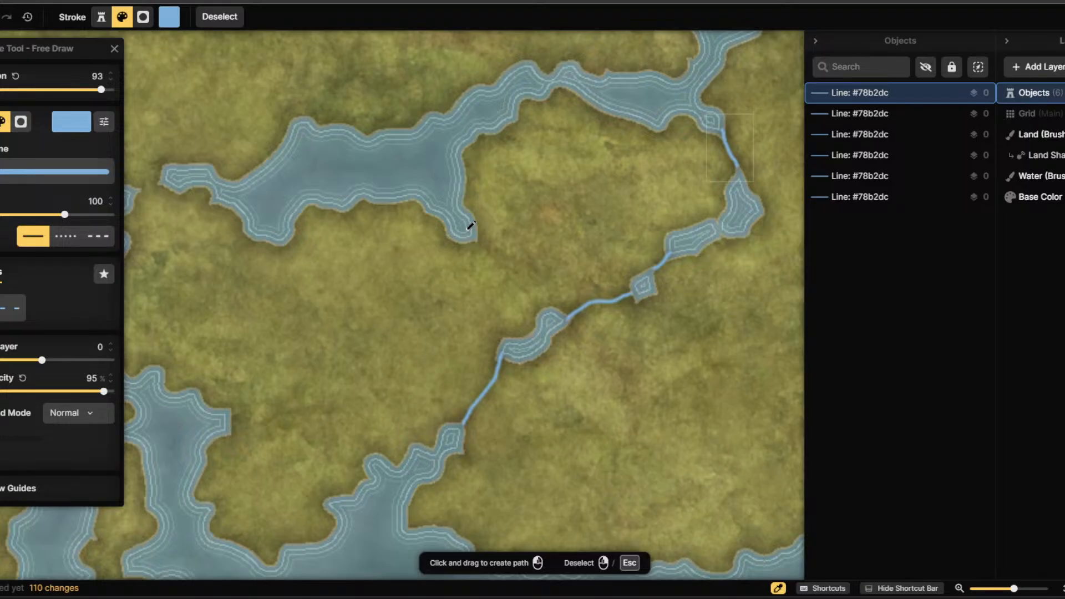
pyautogui.moveTo(464, 227)
pyautogui.mouseDown()
pyautogui.moveTo(506, 263)
pyautogui.moveTo(520, 300)
pyautogui.moveTo(503, 355)
pyautogui.mouseUp()
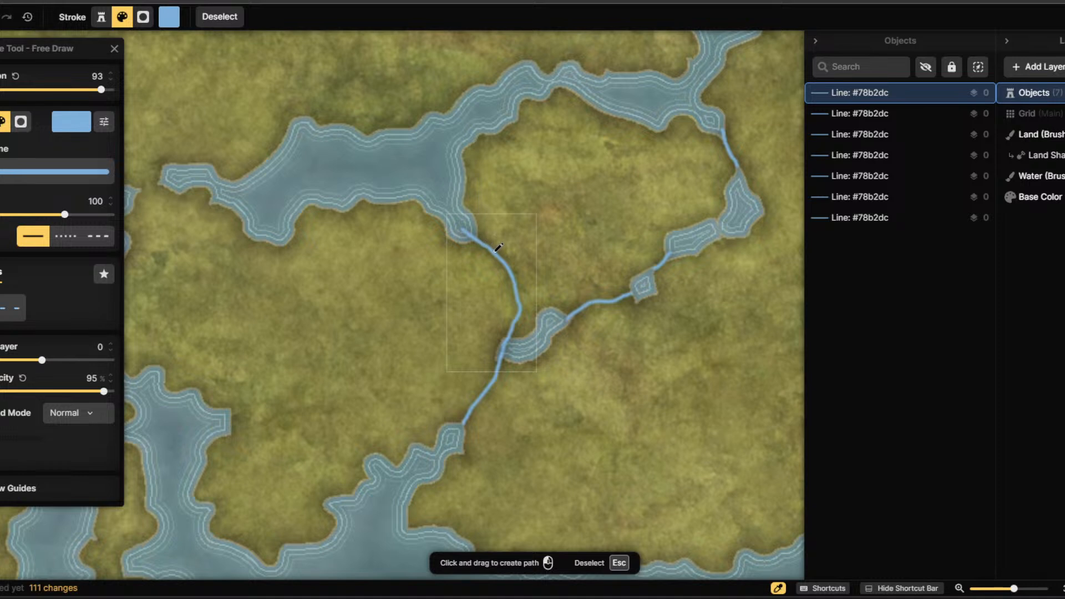
pyautogui.moveTo(498, 248)
pyautogui.mouseDown()
pyautogui.moveTo(479, 171)
pyautogui.moveTo(452, 146)
pyautogui.mouseUp()
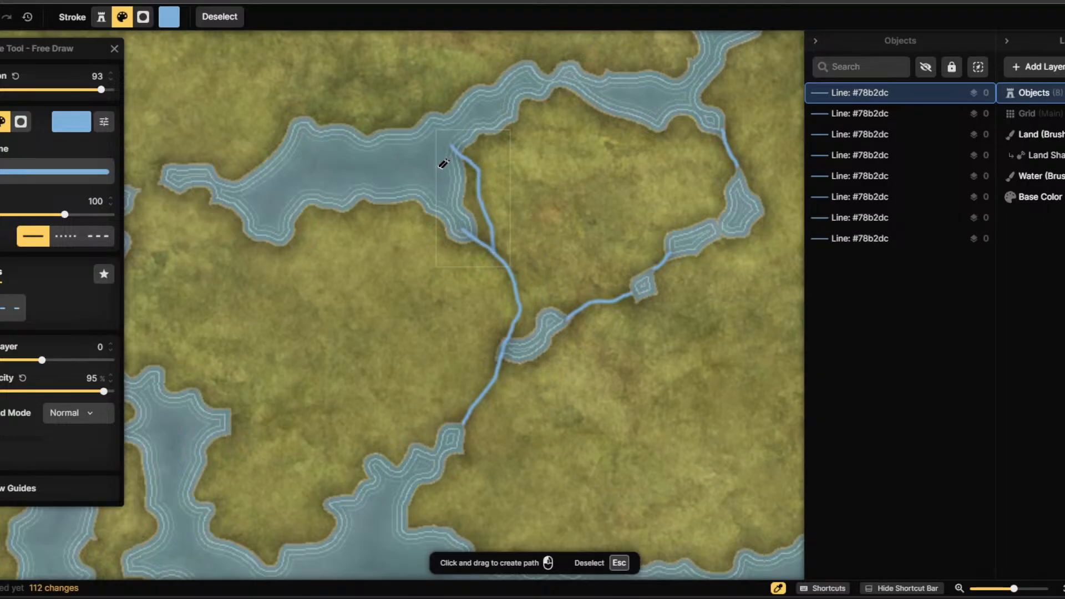
pyautogui.hotkey('ctrl', 'z')
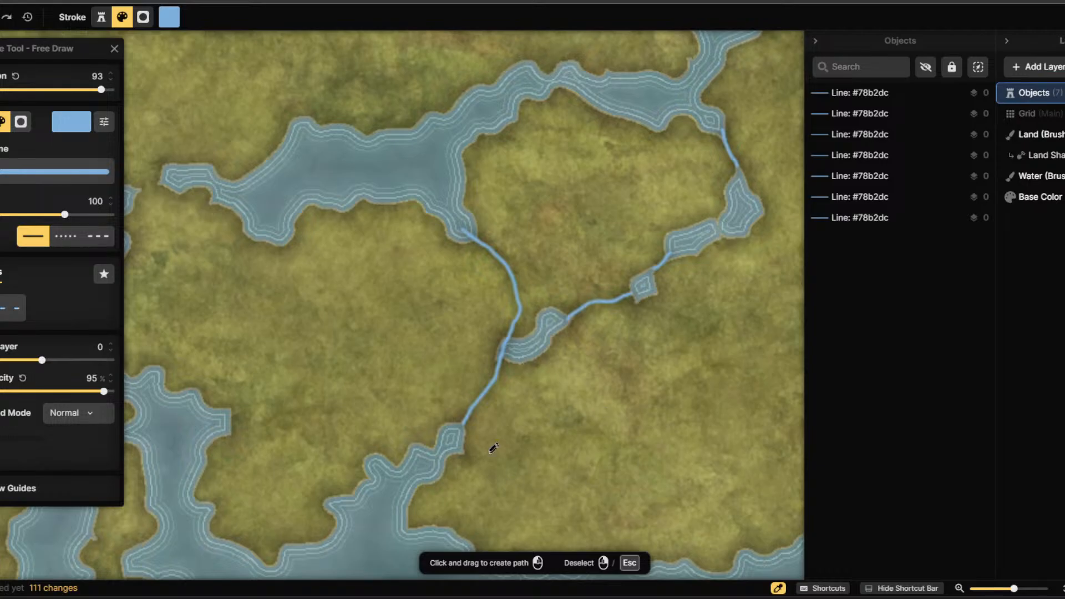
# Undo all the southeastern river lines, keeping only the two northern ones.
pyautogui.scroll(-8, 508, 358)
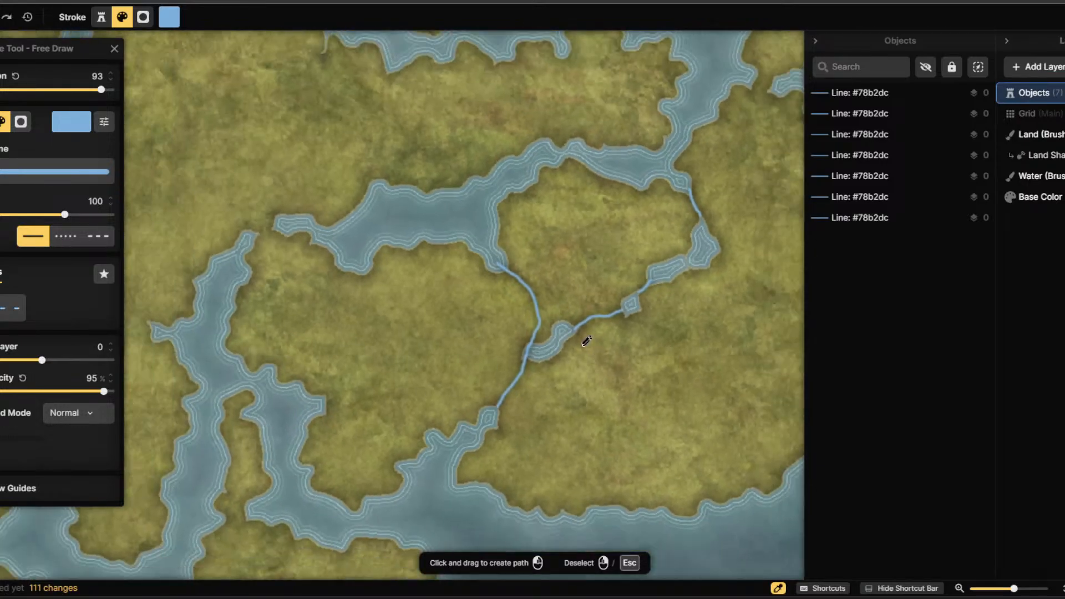
pyautogui.scroll(-2, 564, 341)
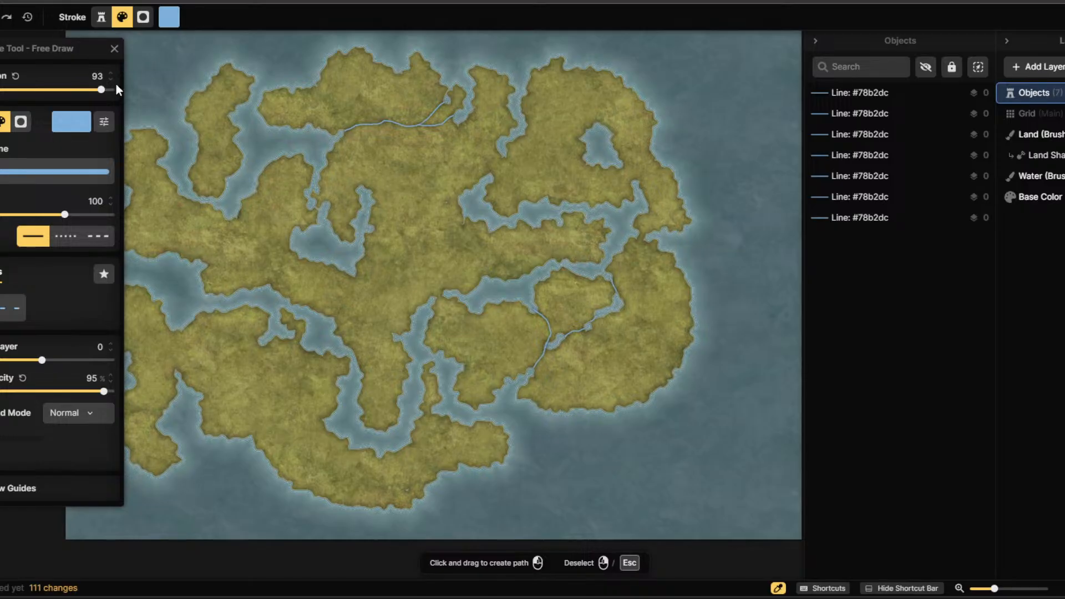
pyautogui.hotkey('ctrl', 'z')
pyautogui.hotkey('ctrl', 'z')
pyautogui.hotkey('ctrl', 'z')
pyautogui.hotkey('ctrl', 'z')
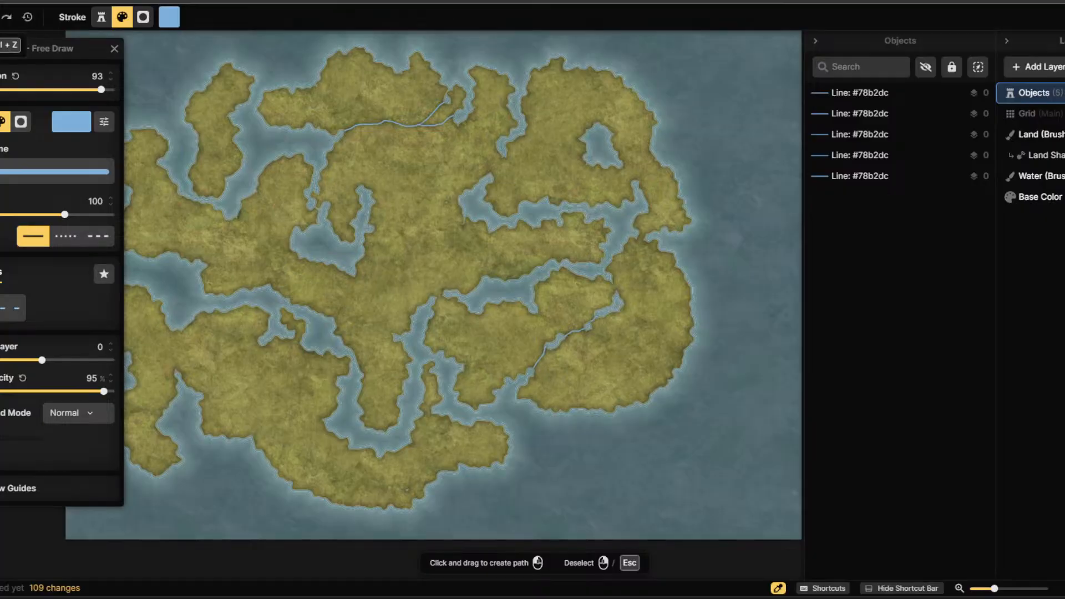
pyautogui.hotkey('ctrl', 'z')
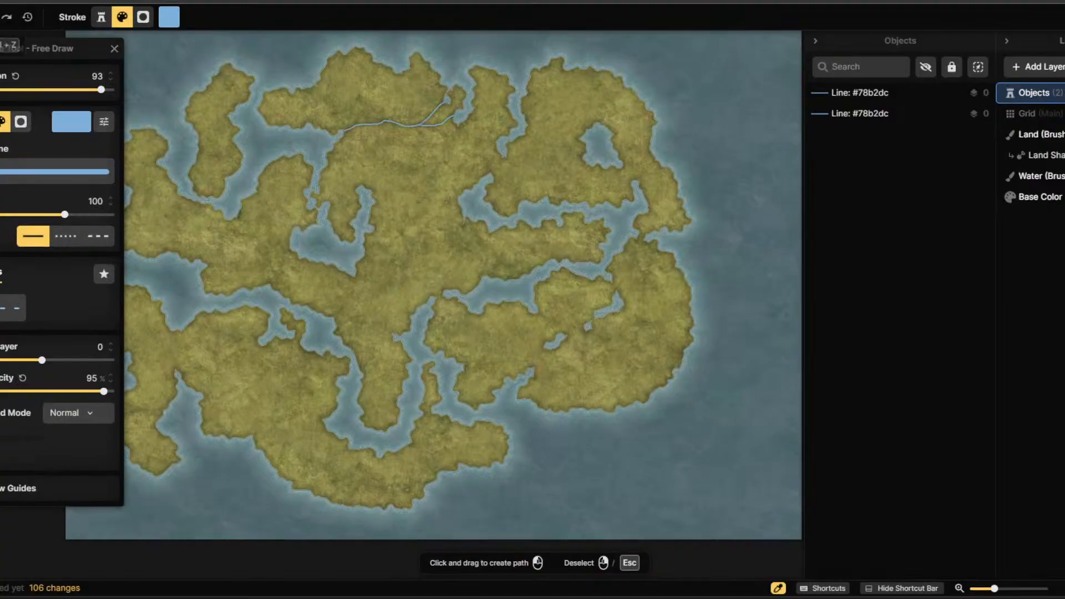
# Draw a short river line across the gap between the southern waterway's northern tip and the central lake's western end.
pyautogui.scroll(6, 355, 326)
pyautogui.scroll(5, 536, 244)
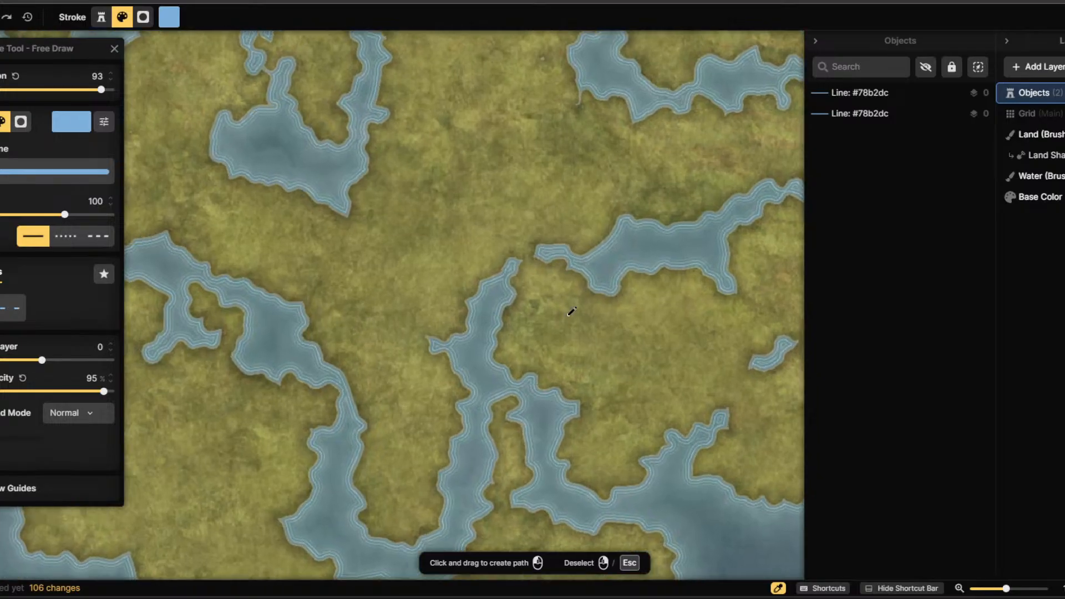
pyautogui.scroll(2, 516, 249)
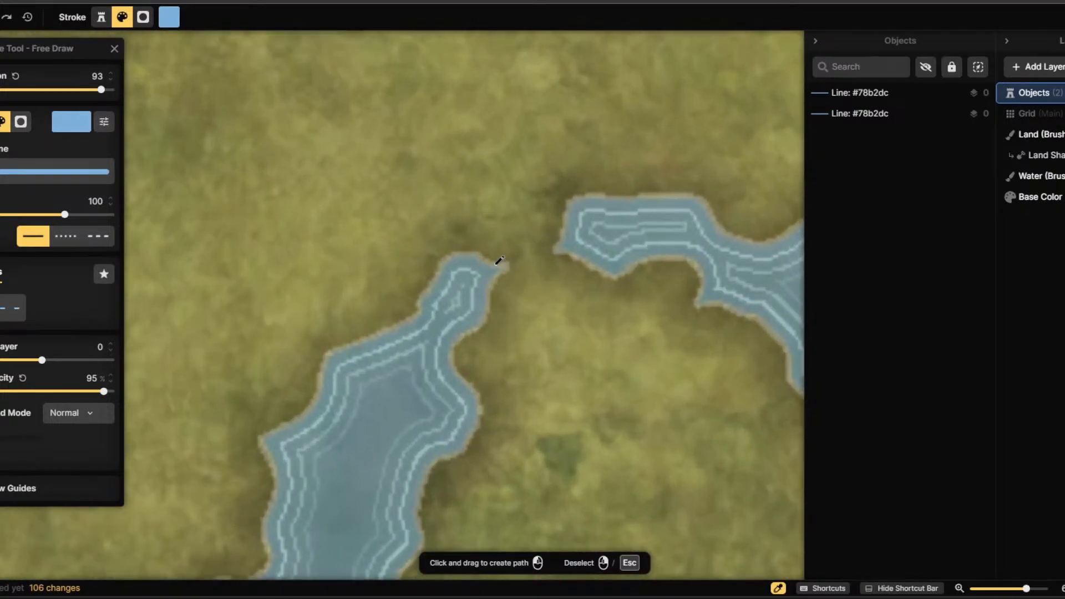
pyautogui.moveTo(485, 272); pyautogui.dragTo(590, 242)
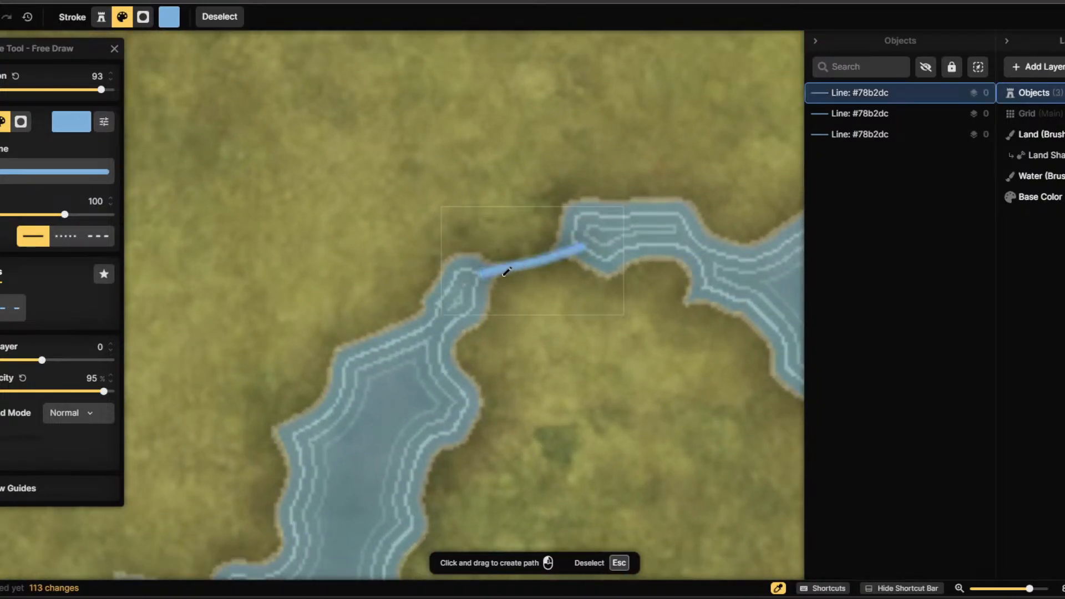
pyautogui.scroll(-5, 491, 322)
pyautogui.scroll(-3, 502, 332)
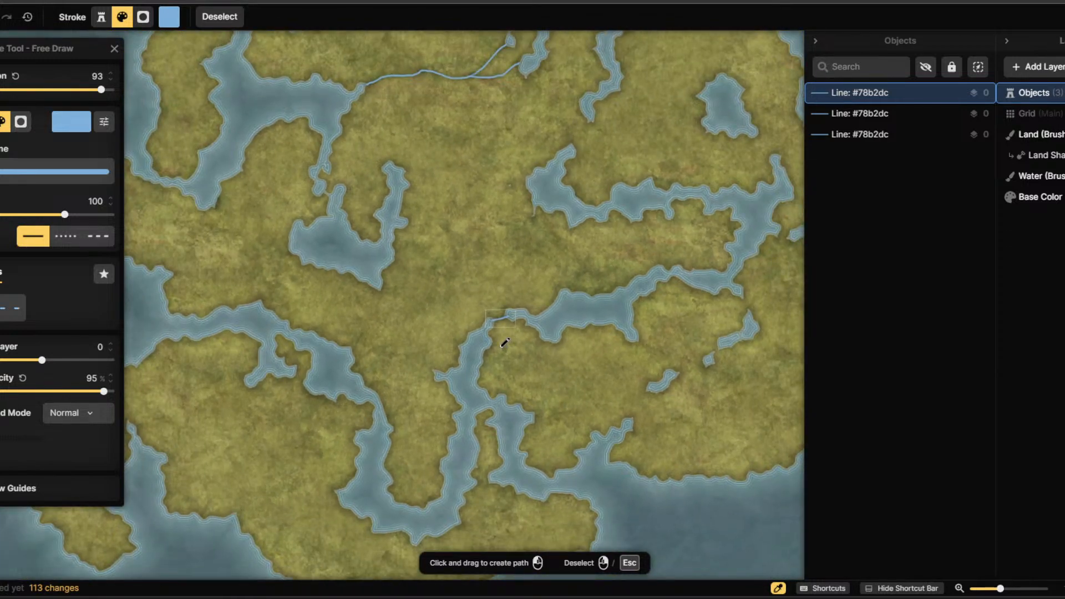
pyautogui.scroll(-3, 505, 343)
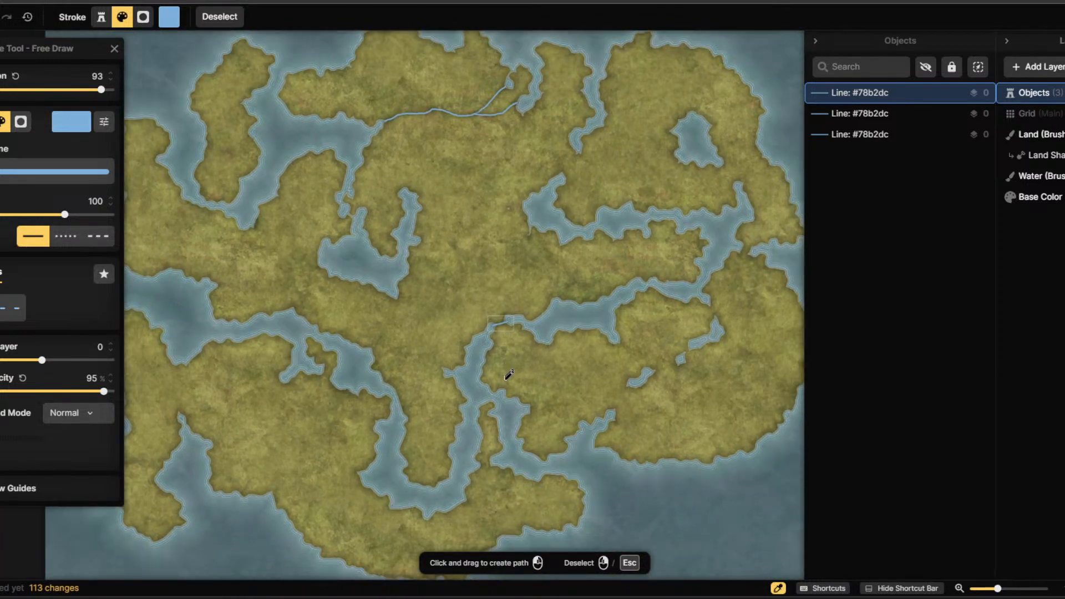
# Thicken the short river across the gap with two more overlapping Free Draw lines.
pyautogui.scroll(6, 491, 330)
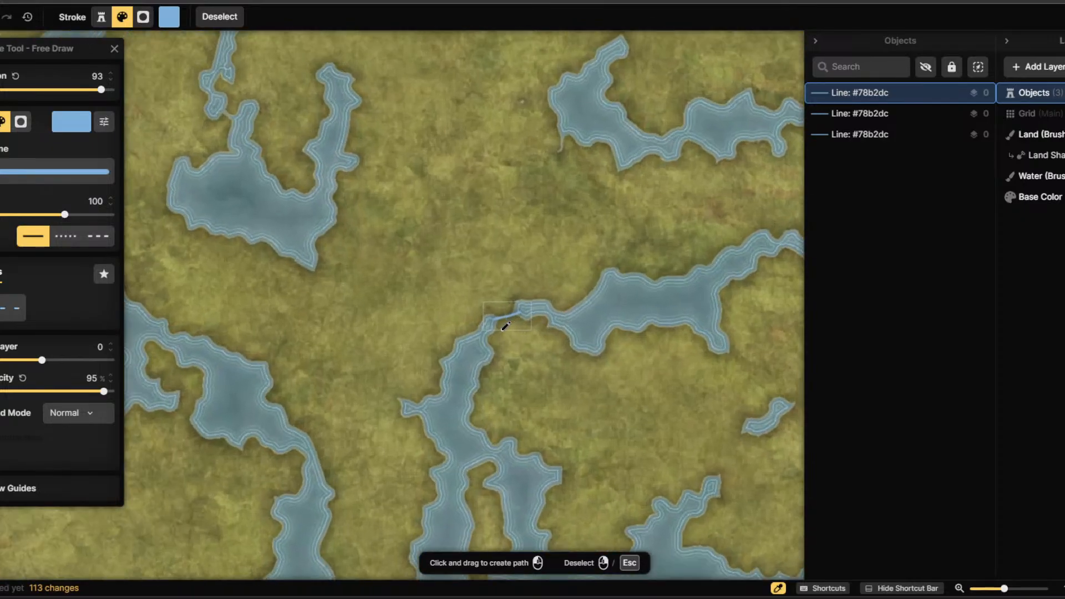
pyautogui.scroll(4, 505, 326)
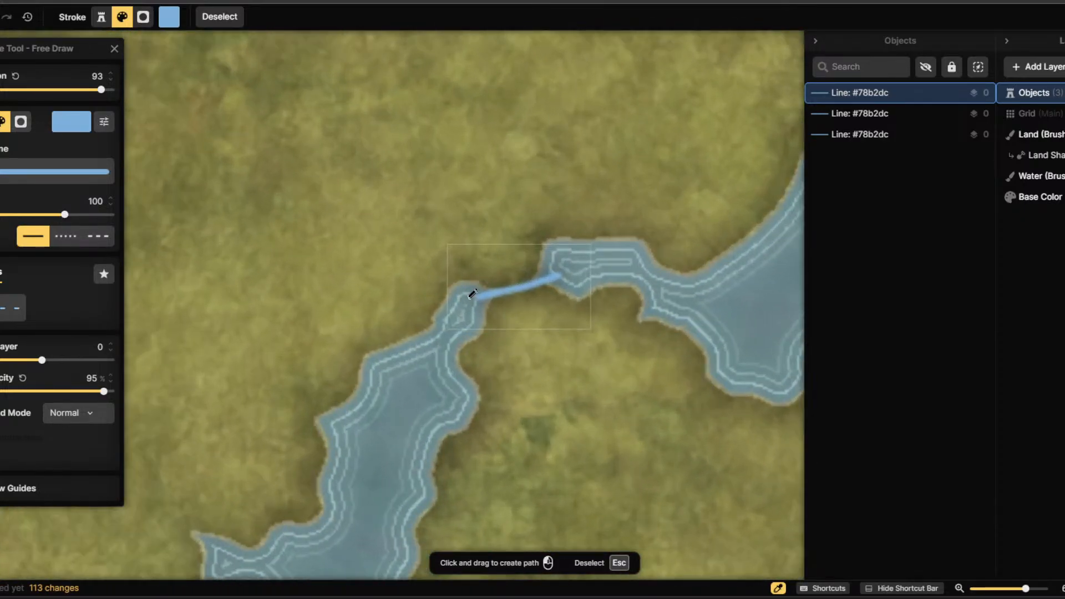
pyautogui.moveTo(481, 289); pyautogui.dragTo(550, 273)
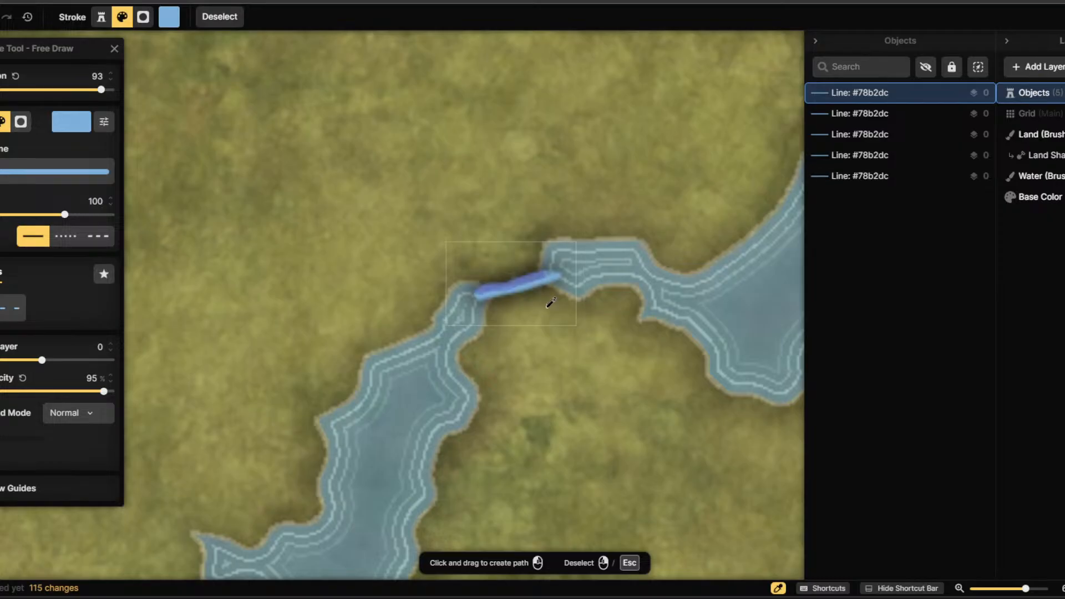
pyautogui.scroll(-2, 452, 347)
pyautogui.scroll(-8, 453, 342)
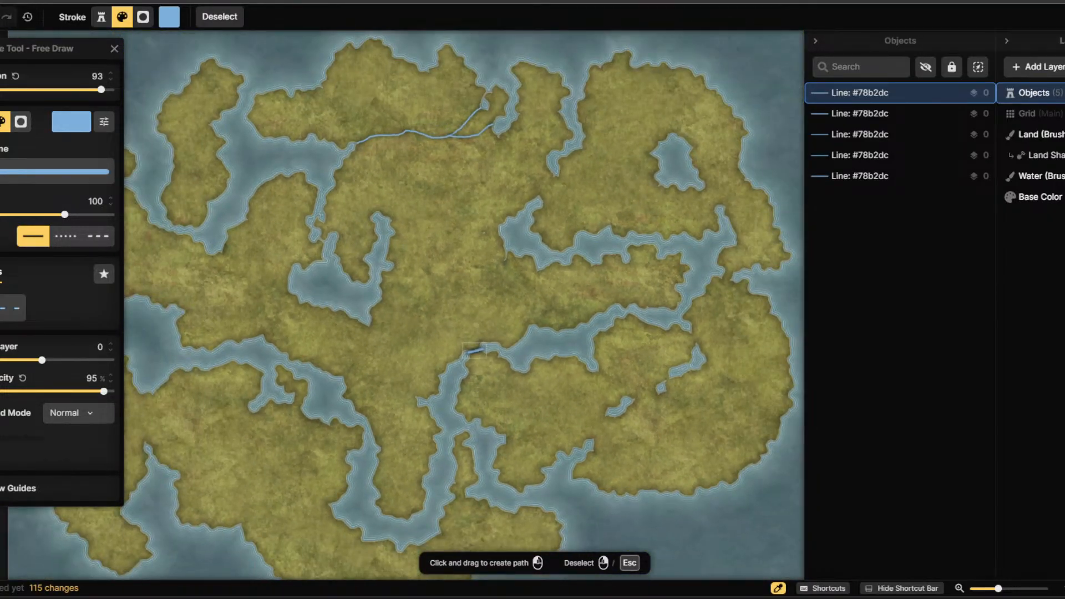
# Undo the three overlapping lines between the southern waterway and the central lake.
pyautogui.hotkey('ctrl', 'z')
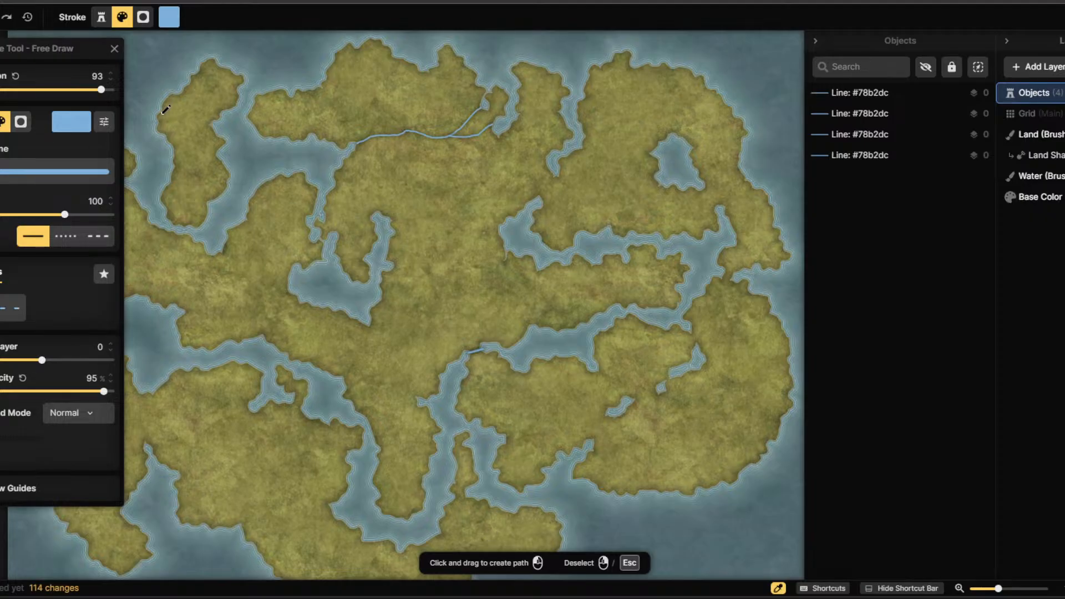
pyautogui.scroll(5, 502, 405)
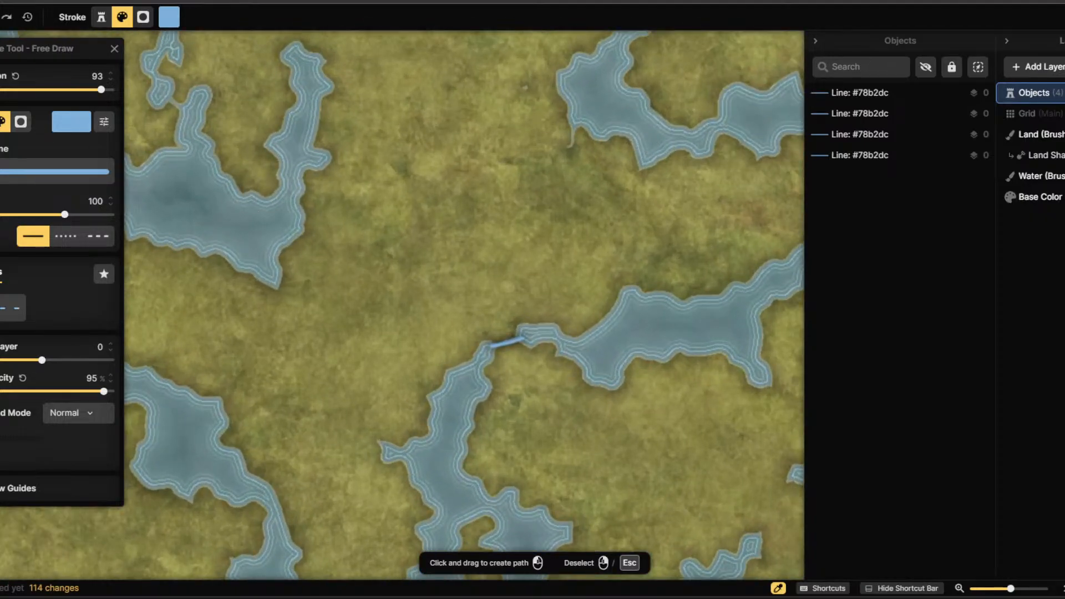
pyautogui.hotkey('ctrl', 'z')
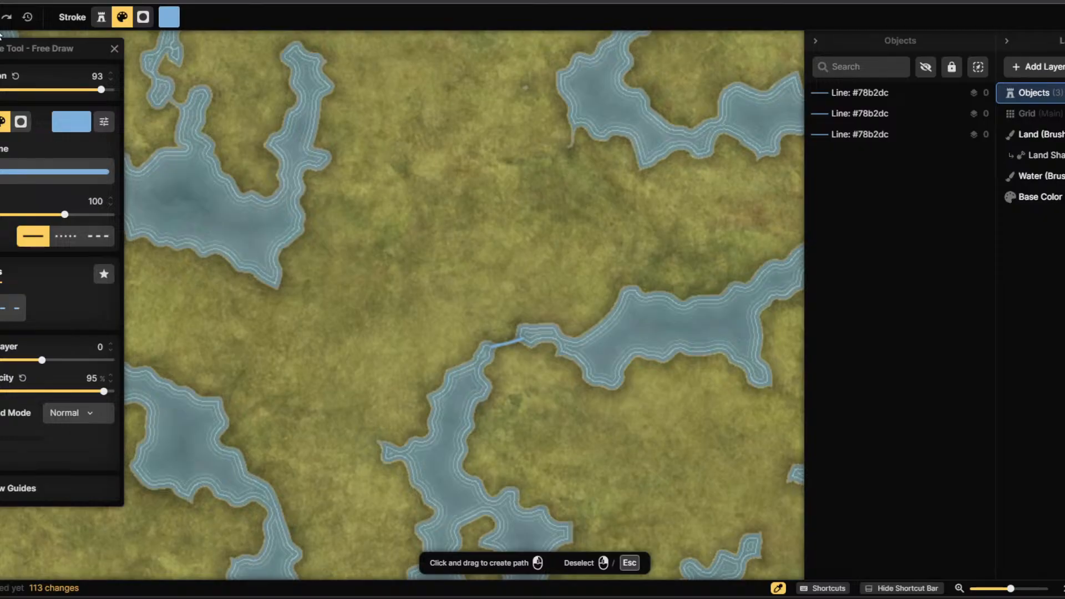
pyautogui.hotkey('ctrl', 'z')
# Subtract land with the Land Tool at brush size 3, carving a channel from the southern waterway's tip toward the central lake.
pyautogui.scroll(2, 558, 435)
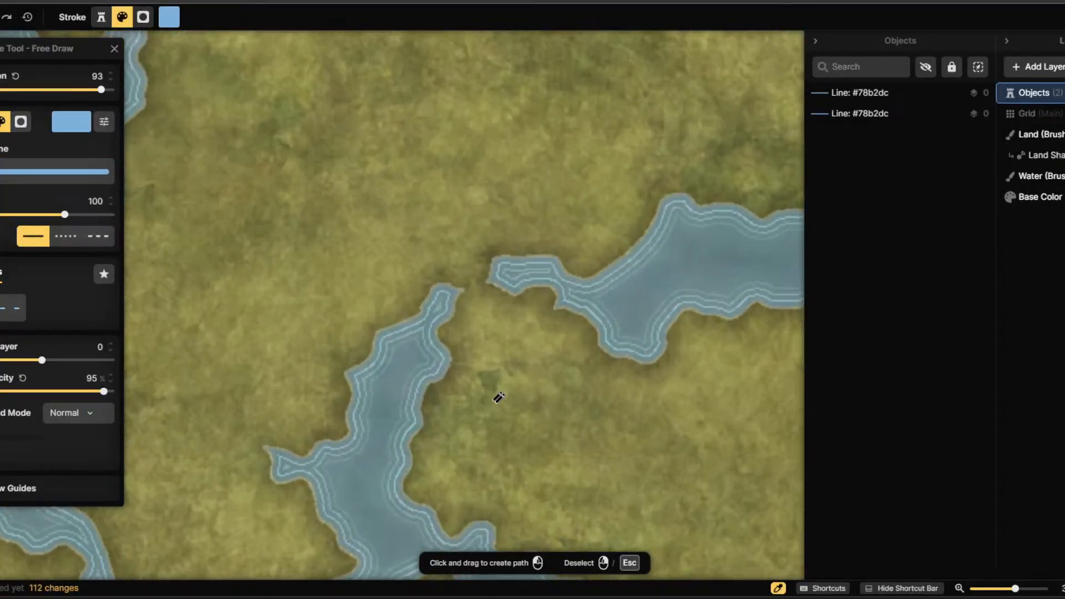
pyautogui.press('b')
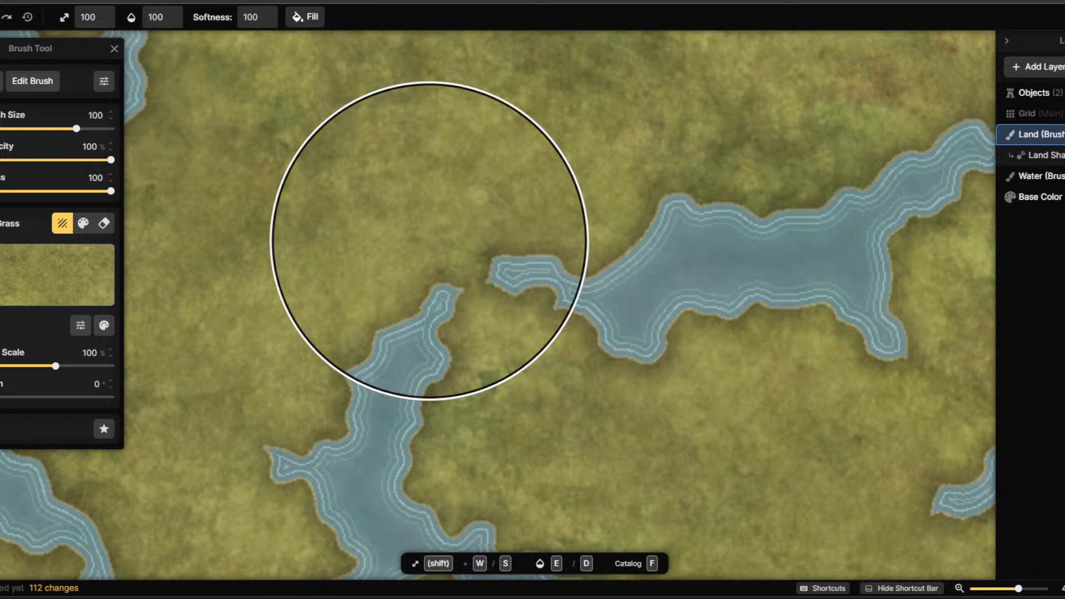
pyautogui.click(0, 83)
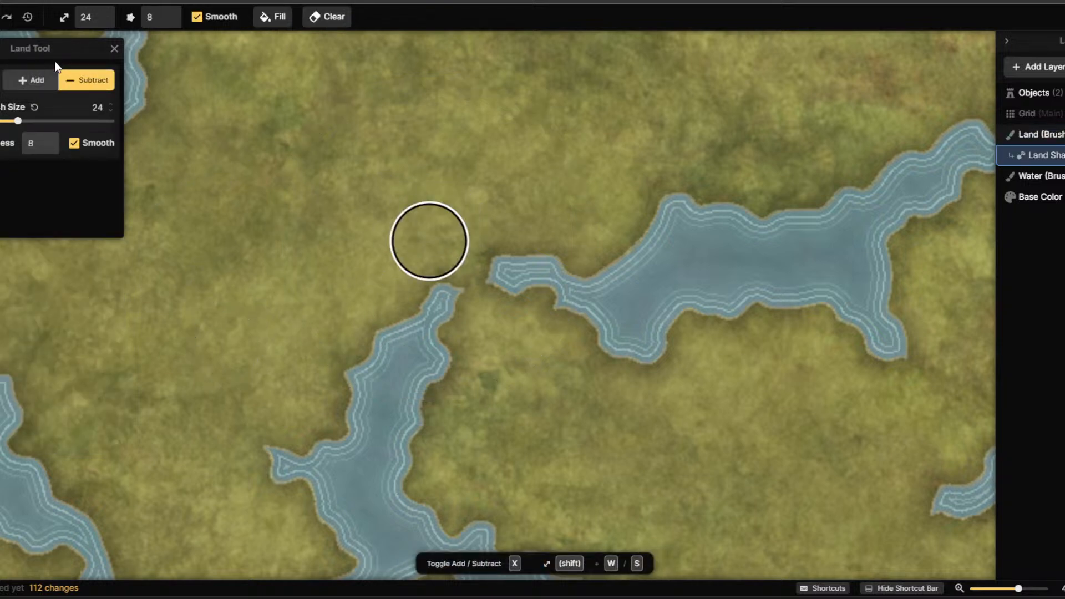
pyautogui.moveTo(18, 121); pyautogui.dragTo(3, 121)
pyautogui.moveTo(440, 305); pyautogui.dragTo(471, 278)
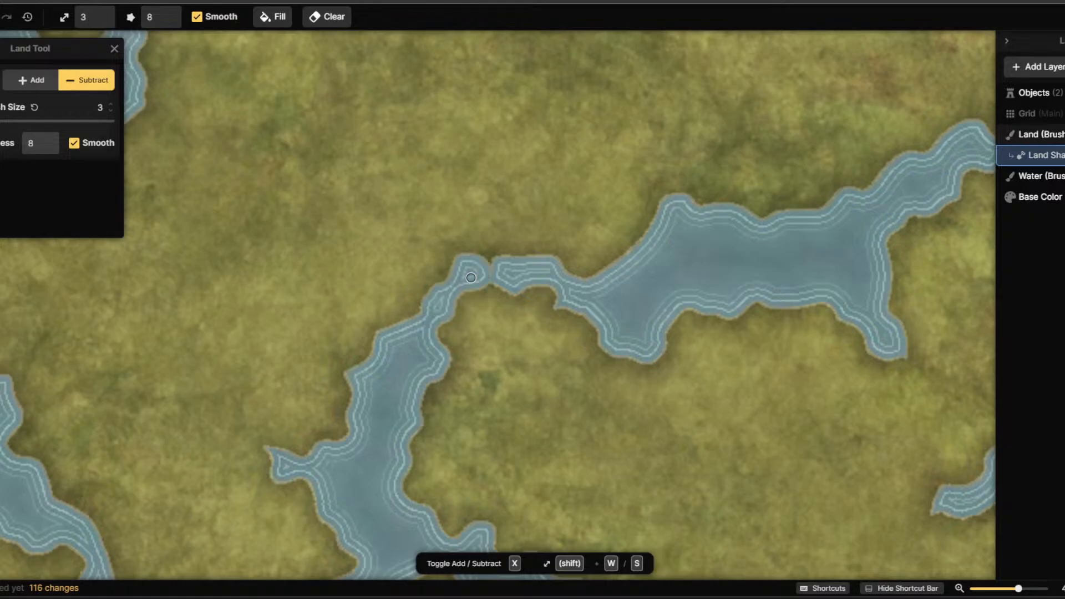
# Try adding land over the carved channel at brush size 3, undo it, and fill the channel in at brush size 1.
pyautogui.click(32, 81)
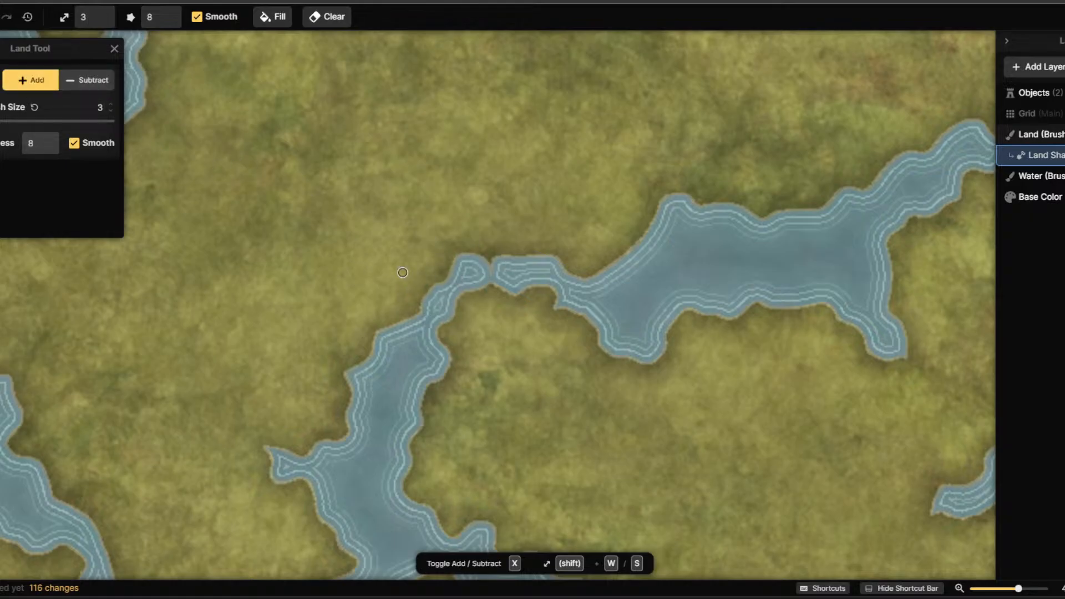
pyautogui.moveTo(403, 272)
pyautogui.mouseDown()
pyautogui.moveTo(482, 250)
pyautogui.moveTo(456, 257)
pyautogui.moveTo(469, 249)
pyautogui.mouseUp()
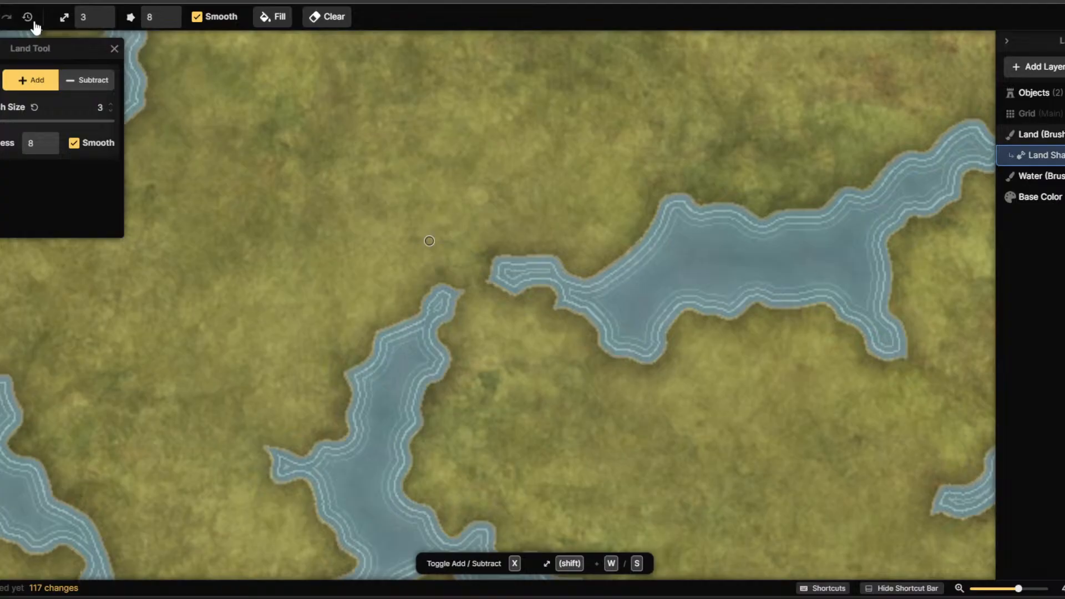
pyautogui.hotkey('ctrl', 'z')
pyautogui.press('s')
pyautogui.press('s')
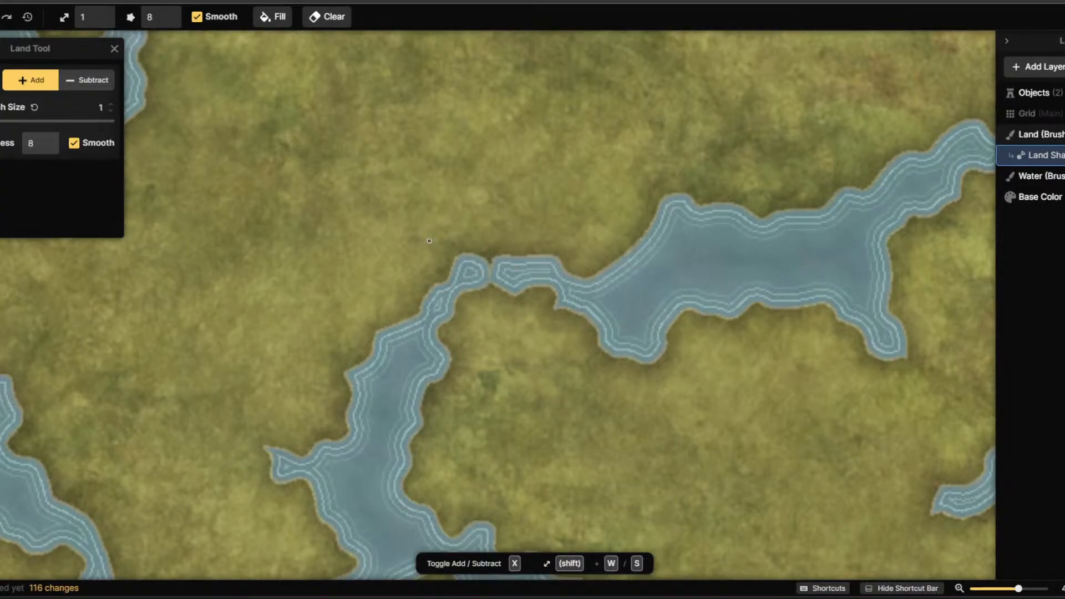
pyautogui.moveTo(435, 274)
pyautogui.mouseDown()
pyautogui.moveTo(473, 253)
pyautogui.moveTo(426, 259)
pyautogui.mouseUp()
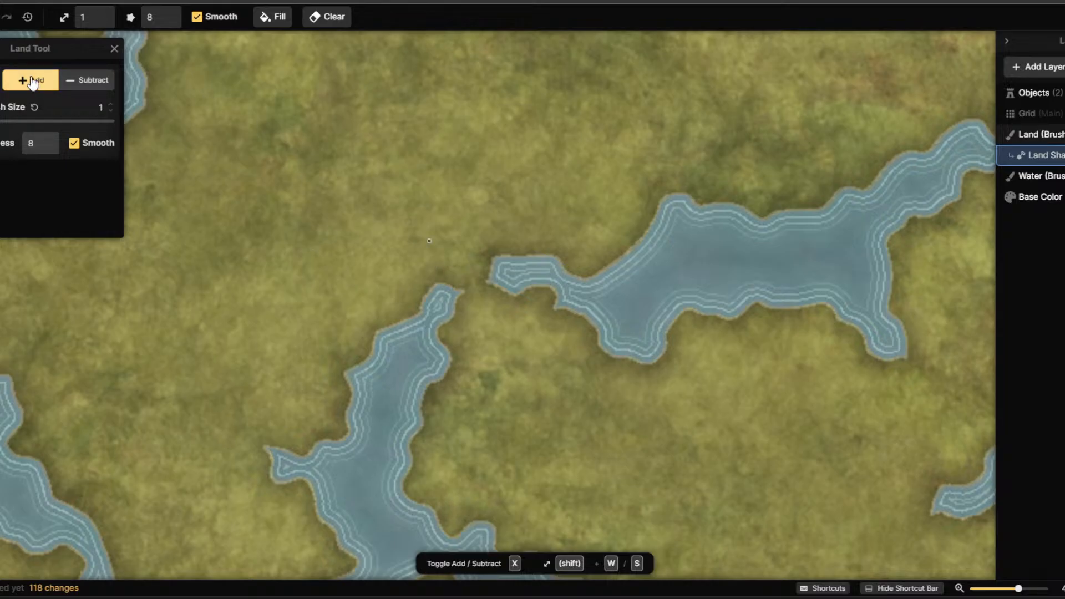
# Draw a slightly winding Free Draw river from the central lake's western end to the southern waterway's northern tip.
pyautogui.press('p')
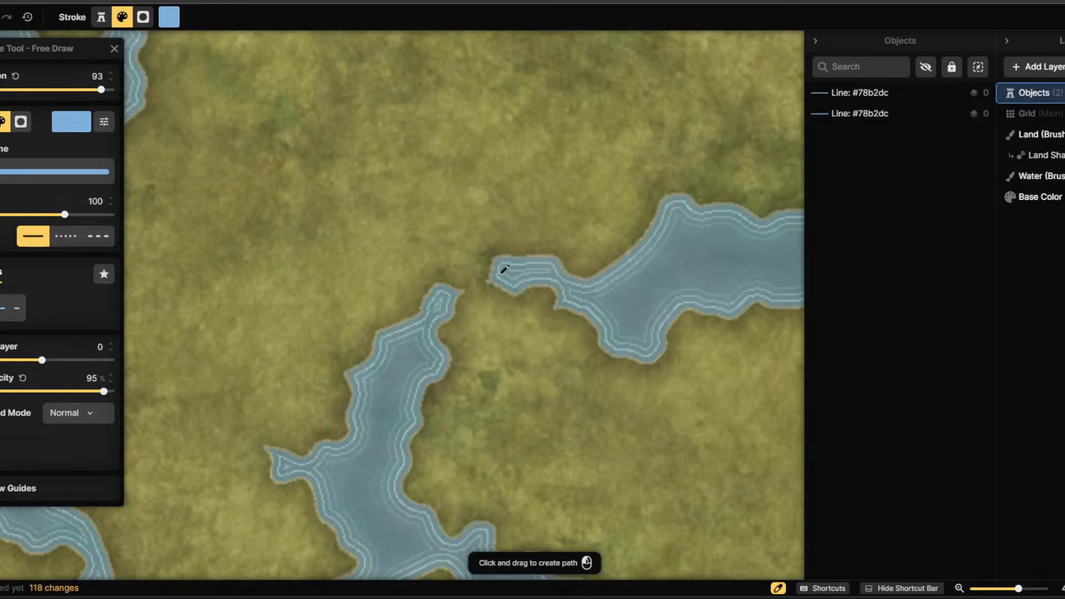
pyautogui.moveTo(501, 271); pyautogui.dragTo(445, 295)
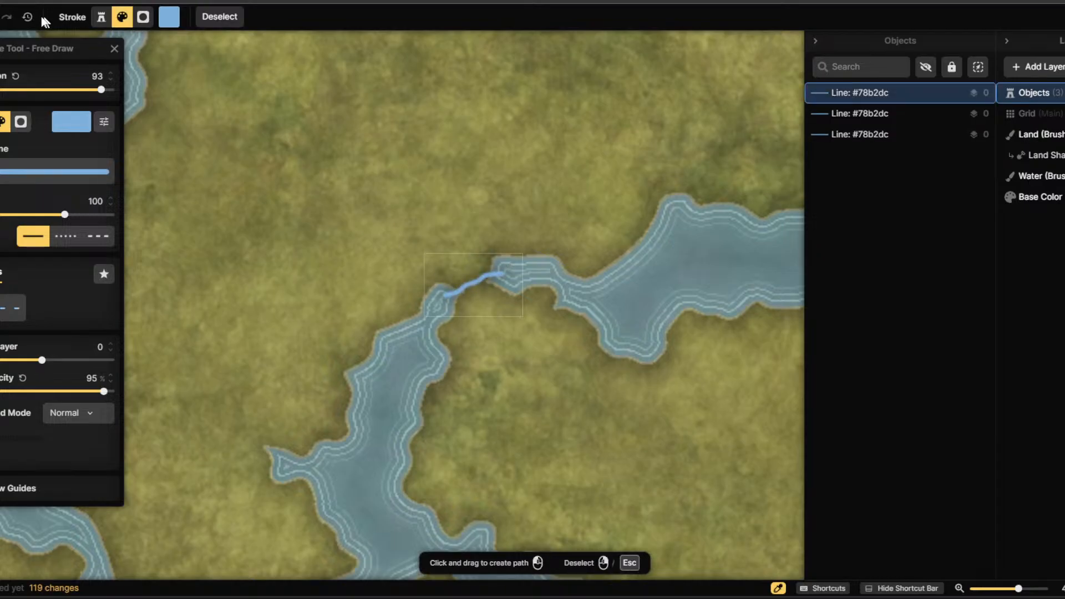
# Undo the last river and redraw it in Free Draw with a gentler bend from the central lake's western end to the southern waterway's tip.
pyautogui.hotkey('ctrl', 'z')
pyautogui.moveTo(512, 275); pyautogui.dragTo(445, 300)
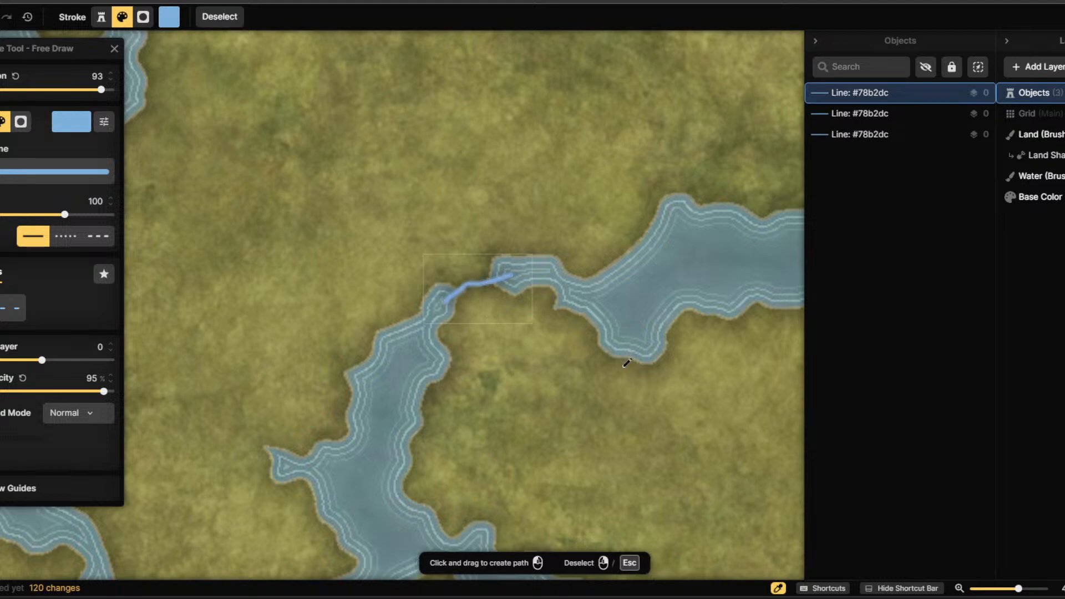
pyautogui.scroll(-3, 616, 355)
pyautogui.scroll(3, 610, 351)
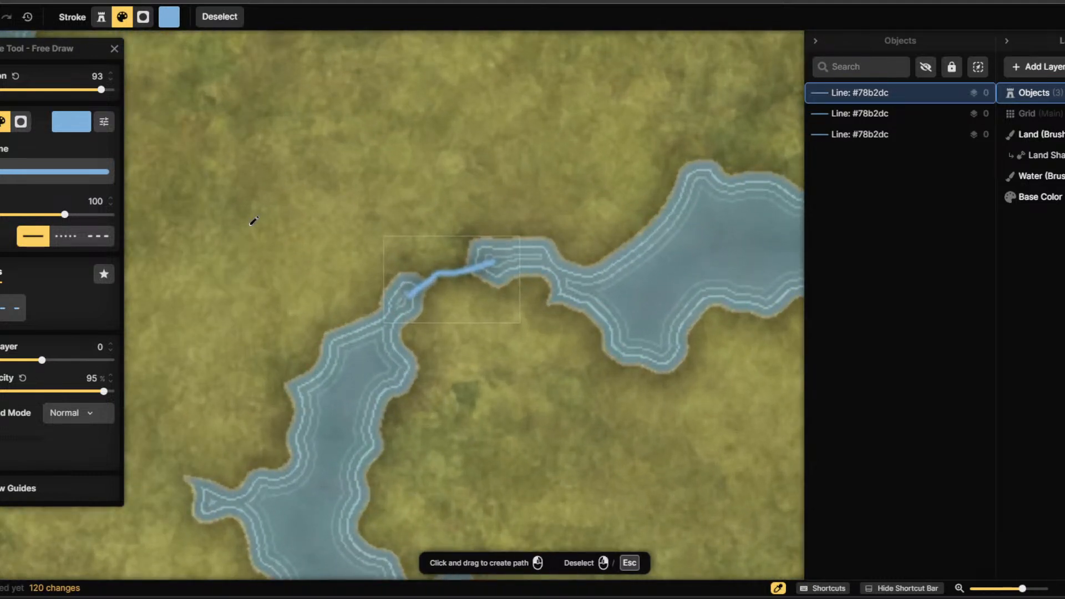
pyautogui.scroll(-2, 253, 221)
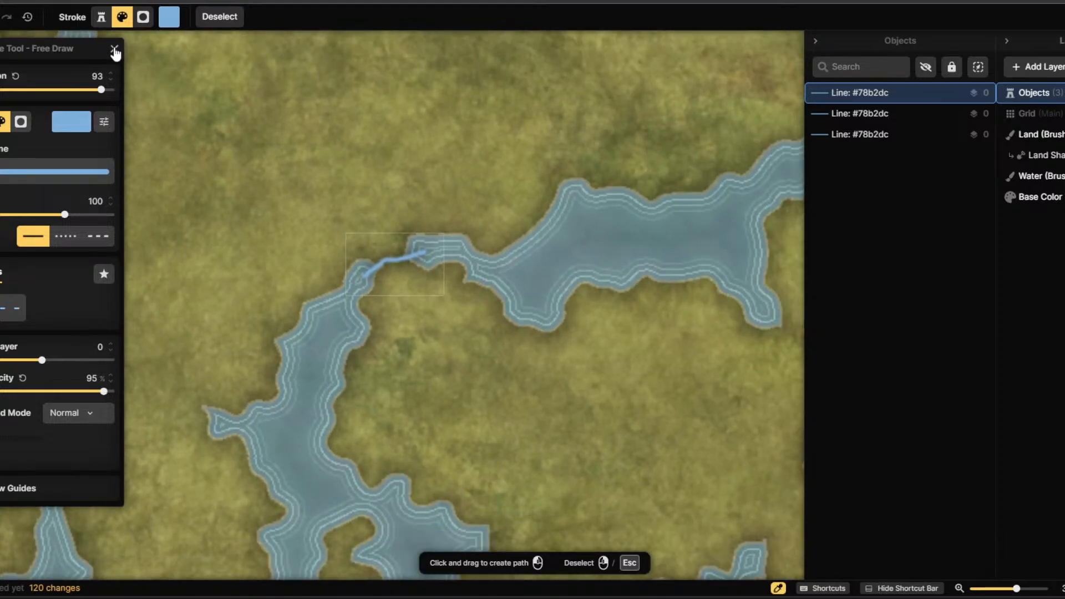
# Look over the continent's rivers, lakes and waterways, both as a whole and closer around the centre.
pyautogui.scroll(-4, 540, 325)
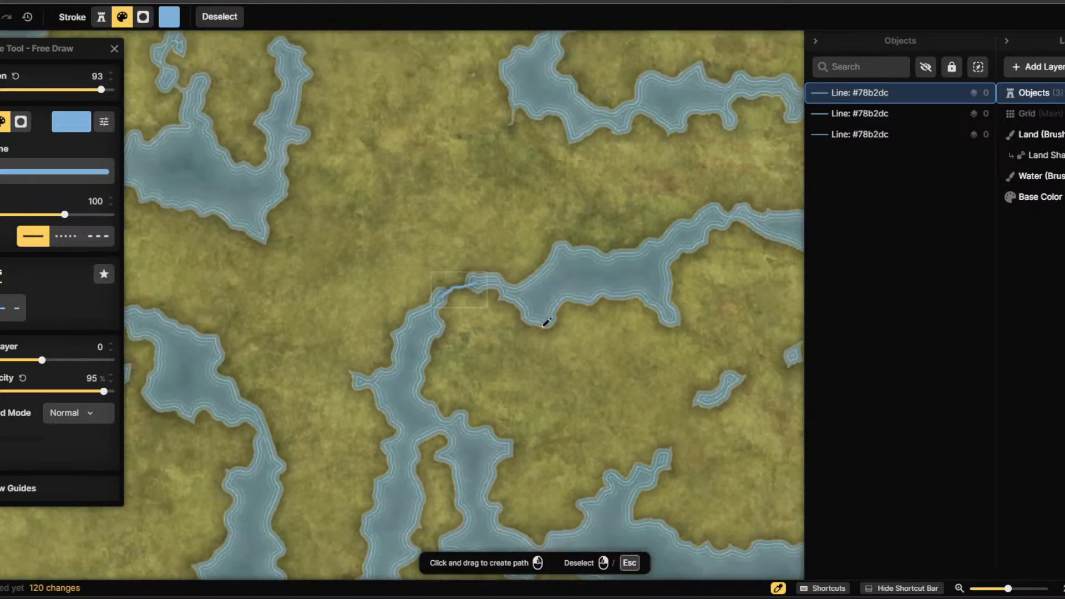
pyautogui.scroll(-3, 541, 325)
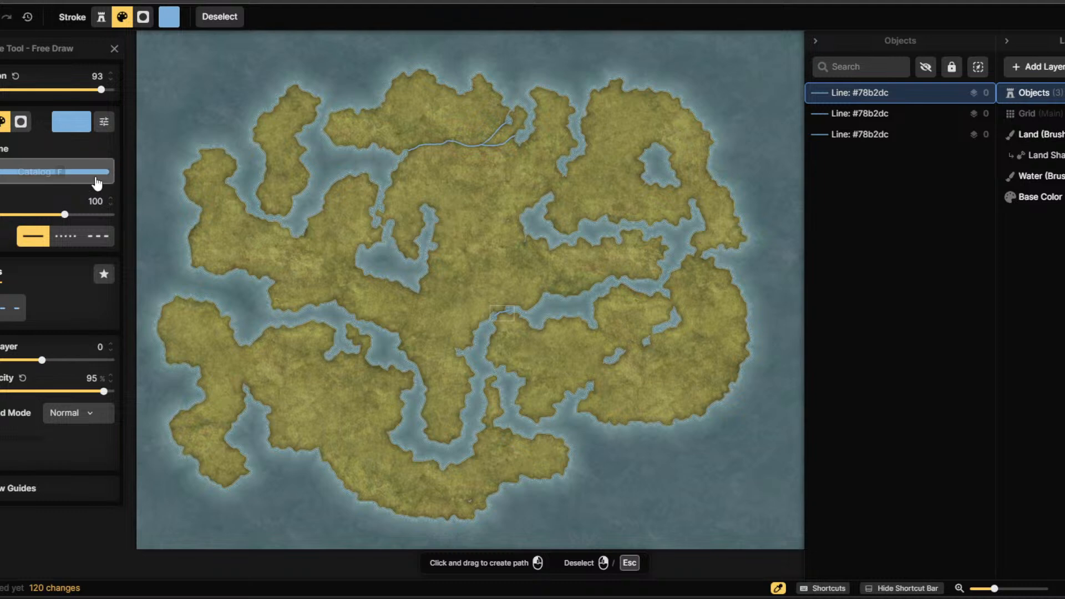
pyautogui.scroll(1, 601, 351)
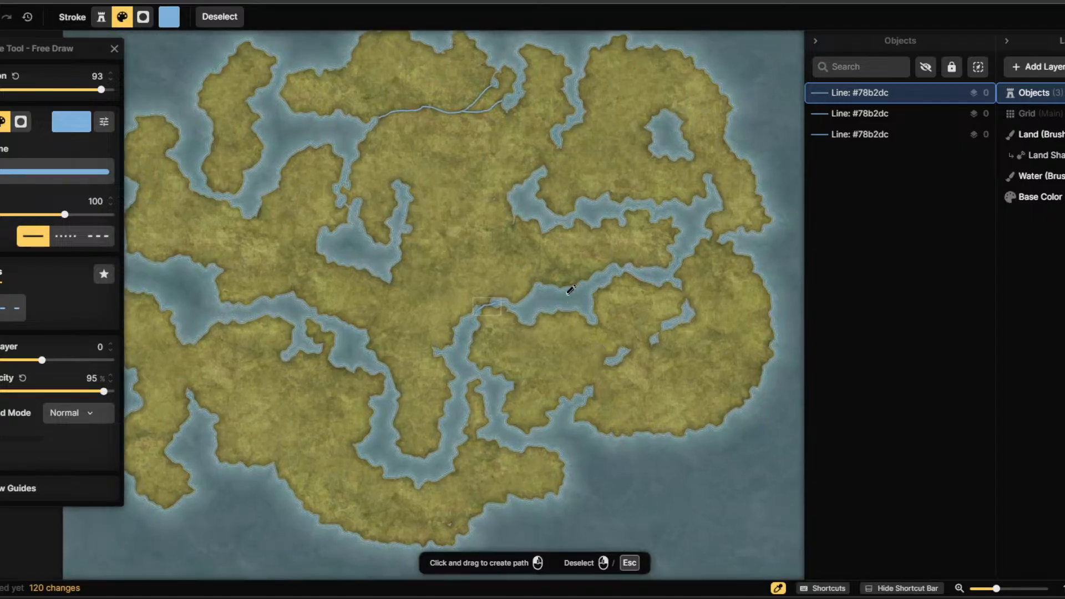
pyautogui.scroll(1, 574, 306)
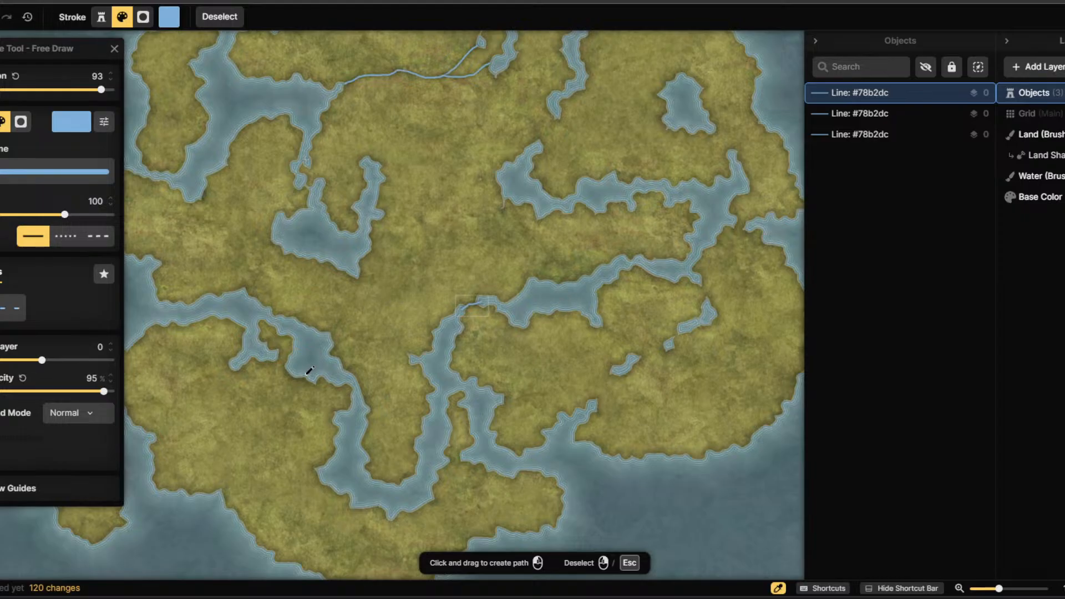
pyautogui.scroll(2, 704, 298)
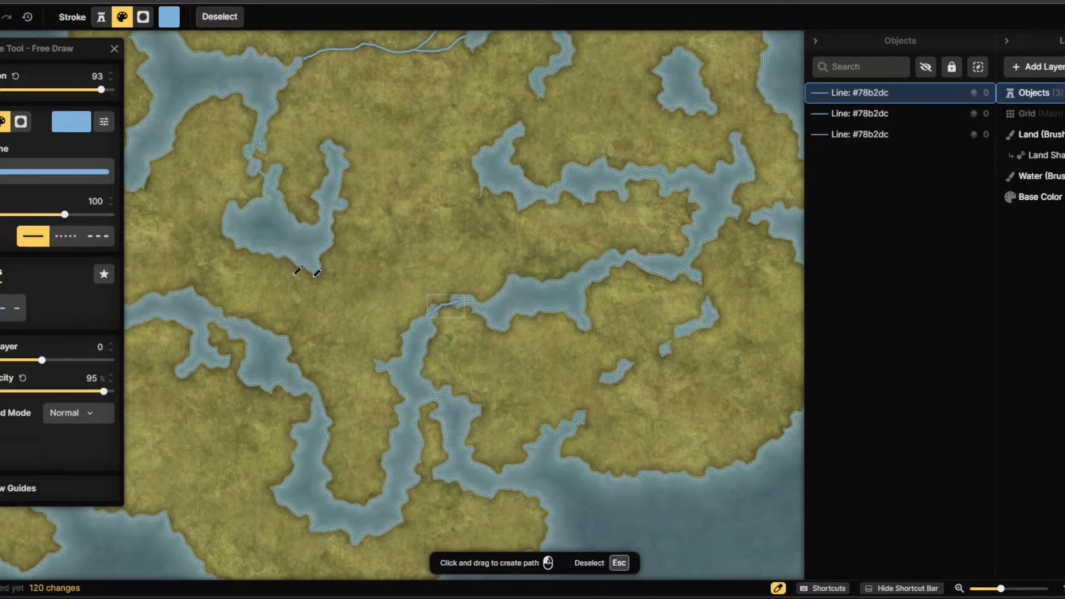
pyautogui.scroll(-3, 541, 357)
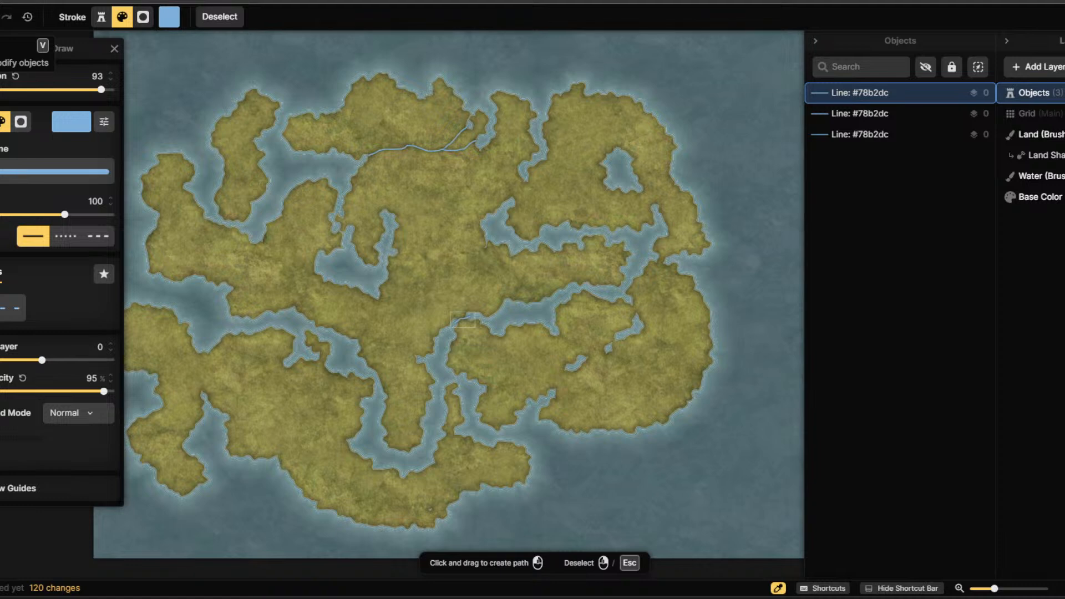
# Leave river drawing and switch to the Brush Tool for painting textures on the Land layer.
pyautogui.press('v')
pyautogui.scroll(-1, 442, 283)
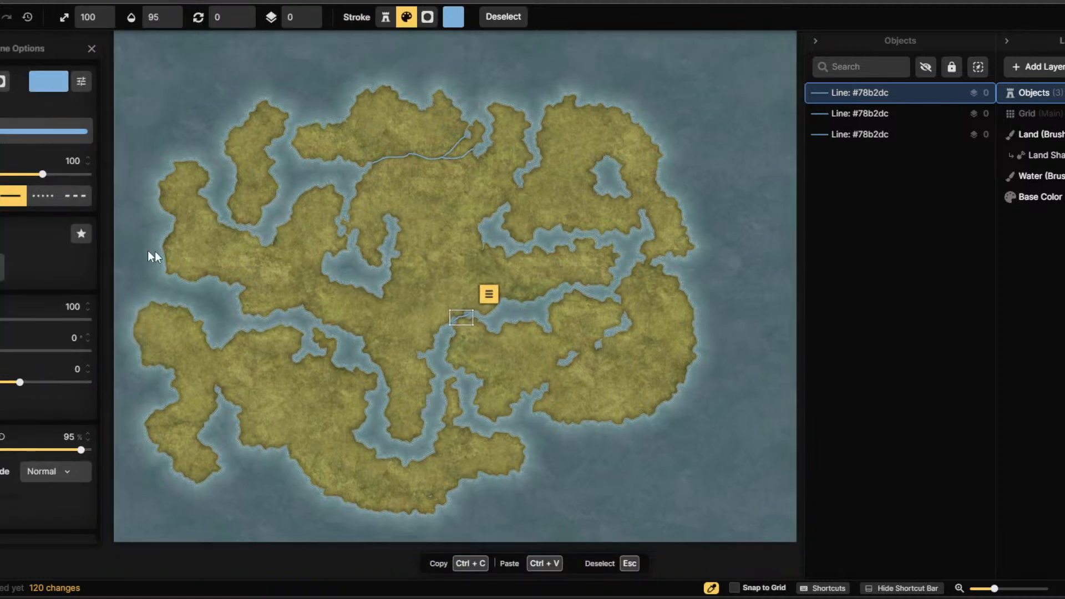
pyautogui.press('m')
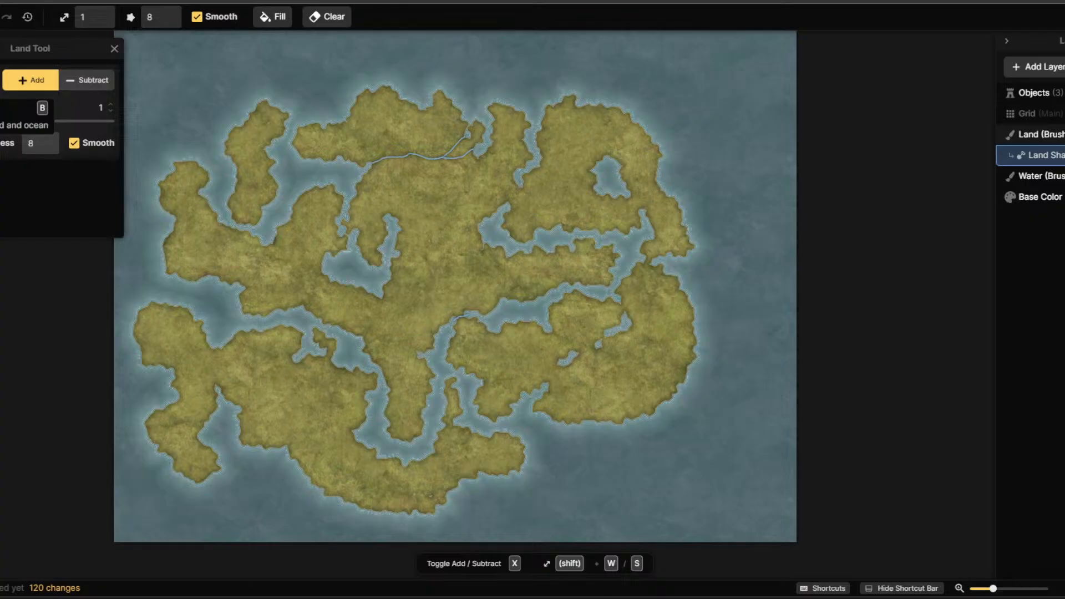
pyautogui.press('b')
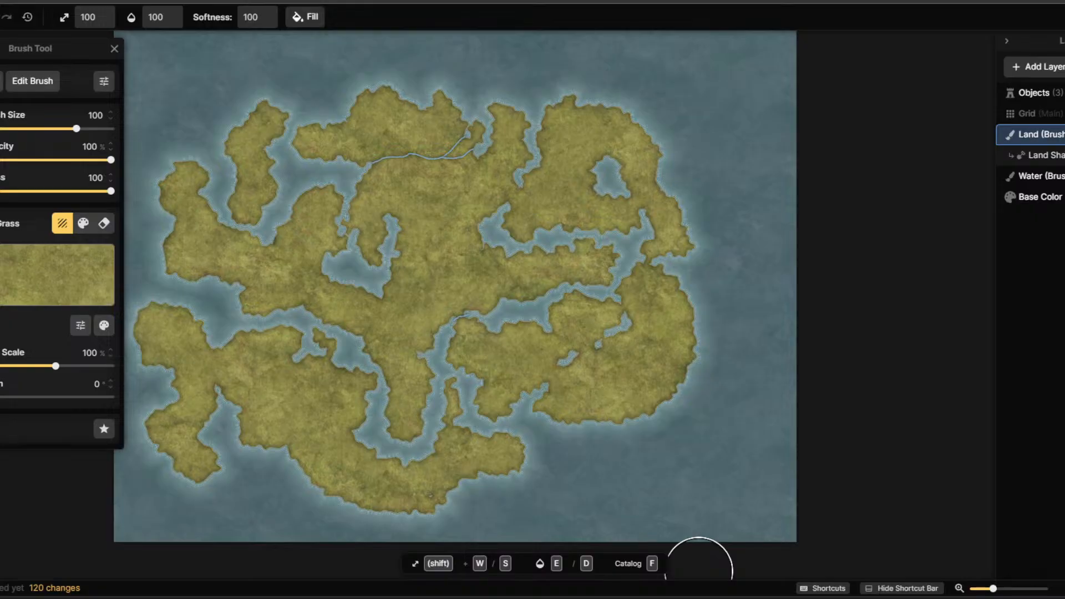
# Switch to the image viewer showing Types-of-biomes-infographic-outforia.png and enlarge the grassland, shrubland and tundra biomes.
pyautogui.moveTo(558, 592)
pyautogui.moveTo(524, 561)
pyautogui.click(1064, 598)
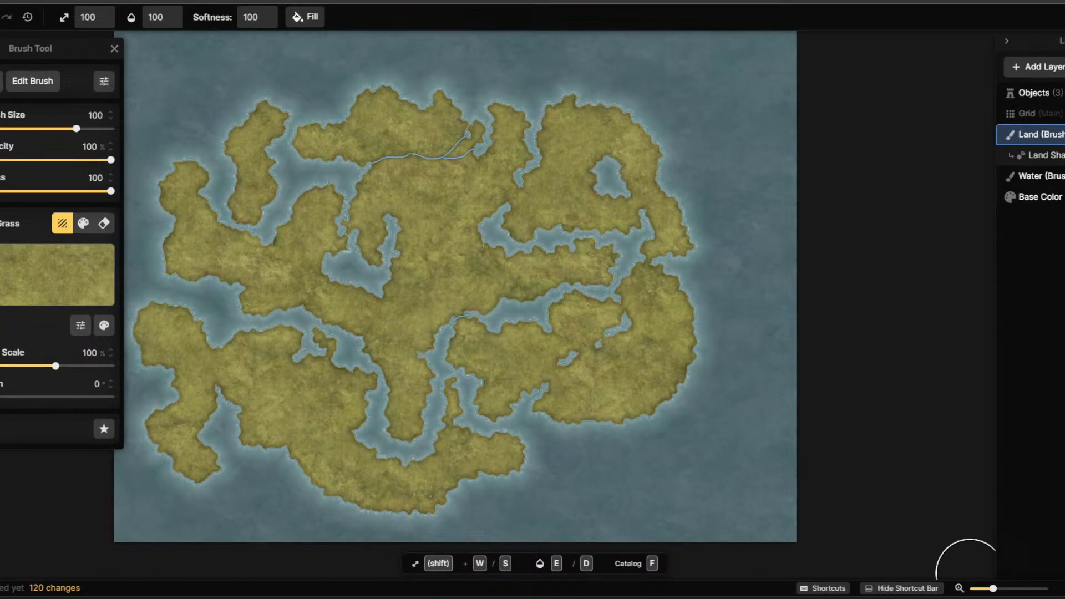
pyautogui.moveTo(1064, 166); pyautogui.dragTo(734, 71)
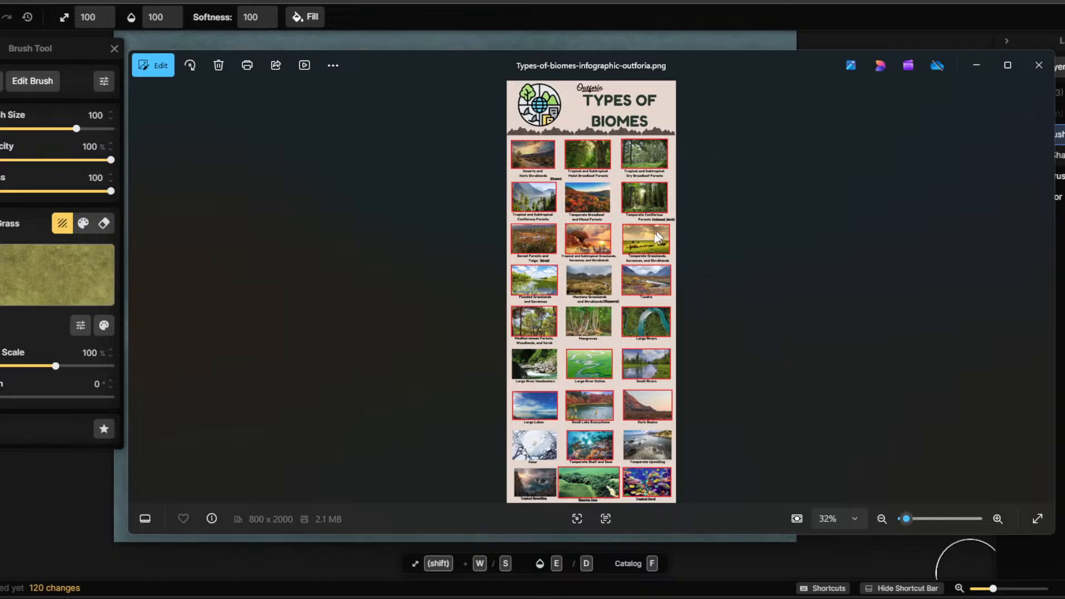
pyautogui.scroll(5, 581, 277)
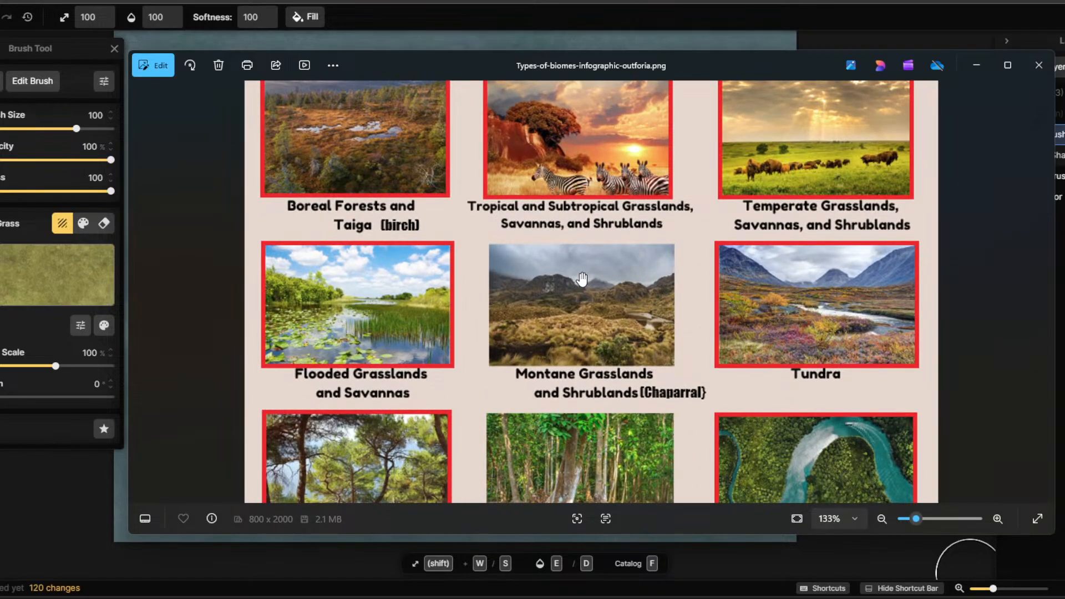
pyautogui.scroll(2, 581, 278)
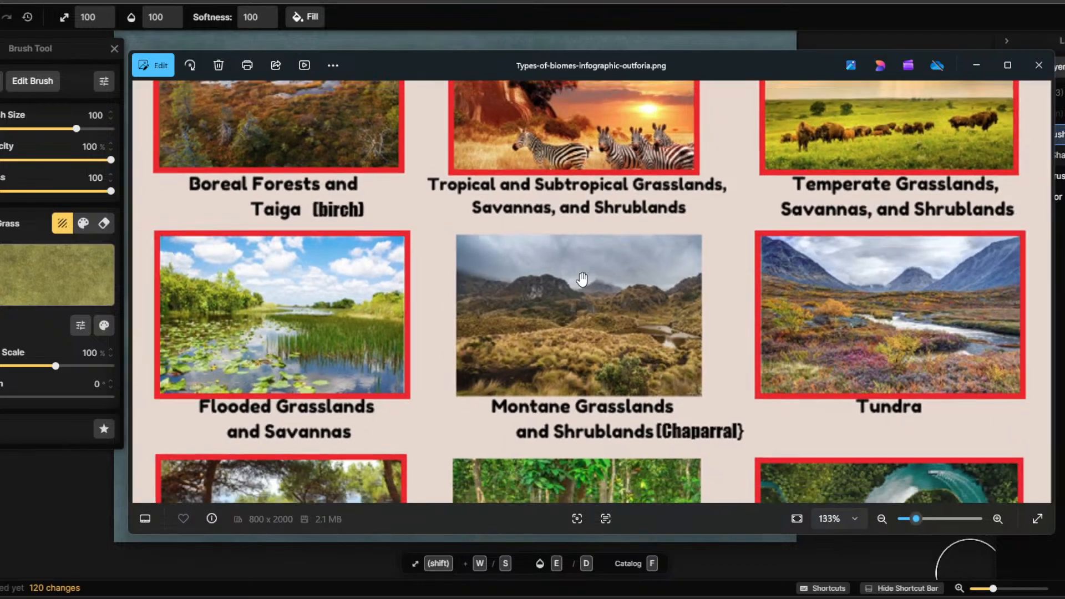
pyautogui.scroll(-2, 582, 277)
pyautogui.scroll(3, 581, 275)
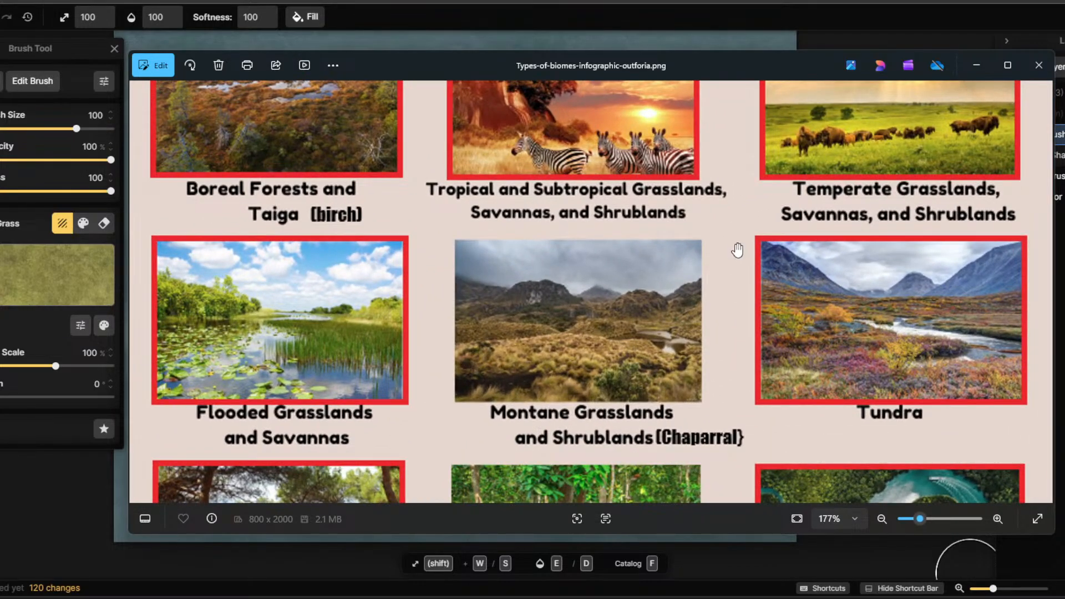
# Read through the biomes infographic from its title to the last row, then go back up to the forests and grasslands.
pyautogui.moveTo(731, 224); pyautogui.dragTo(648, 502)
pyautogui.moveTo(599, 243); pyautogui.dragTo(614, 447)
pyautogui.moveTo(591, 215); pyautogui.dragTo(638, 492)
pyautogui.scroll(-1, 638, 493)
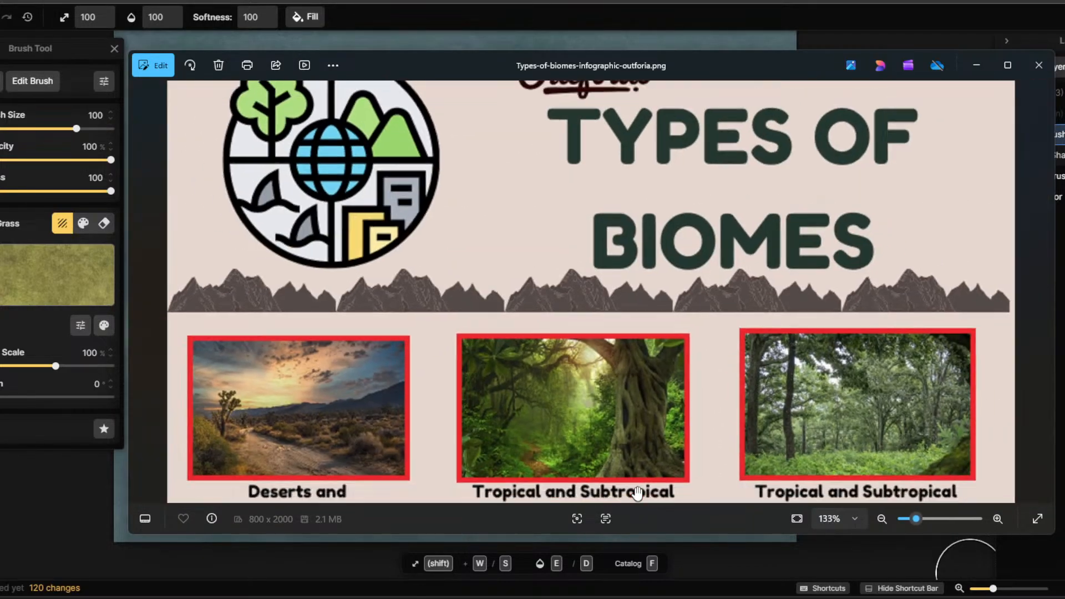
pyautogui.moveTo(610, 425); pyautogui.dragTo(608, 319)
pyautogui.moveTo(614, 264); pyautogui.dragTo(628, 453)
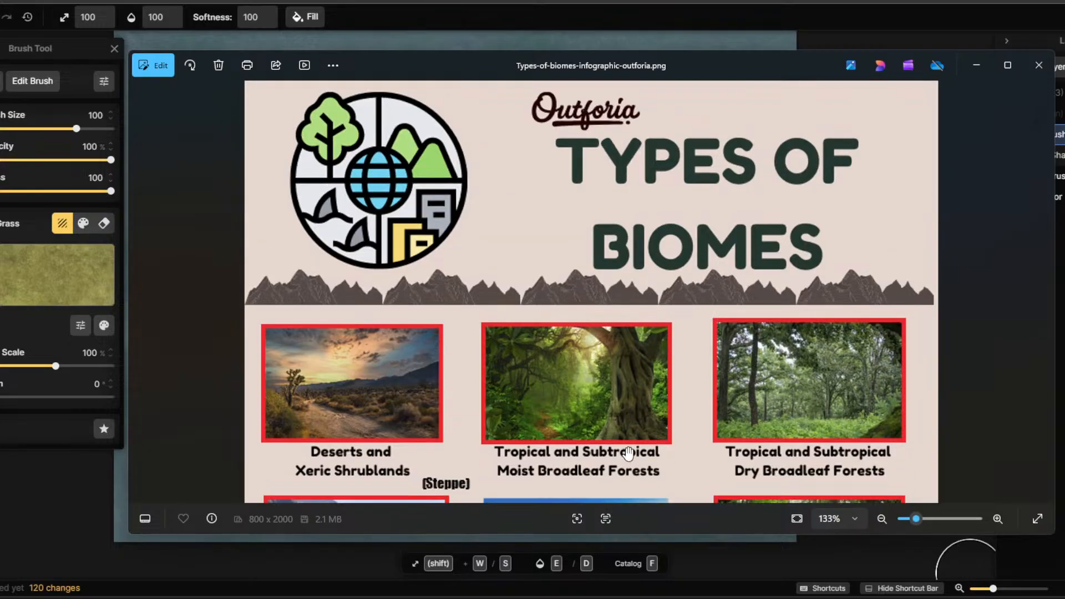
pyautogui.moveTo(656, 413); pyautogui.dragTo(681, 8)
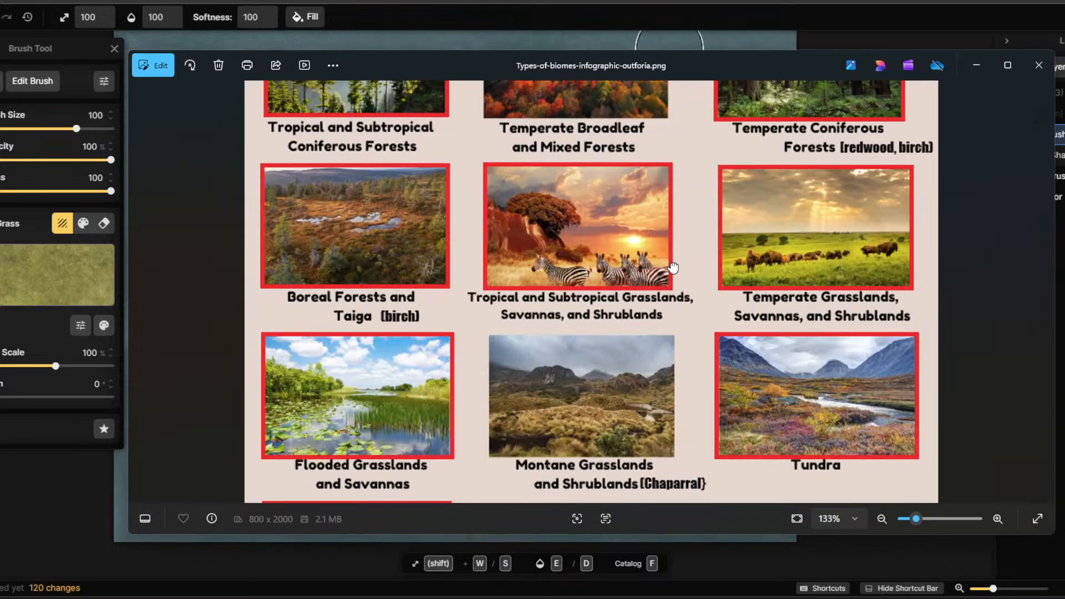
pyautogui.moveTo(672, 278); pyautogui.dragTo(684, 9)
pyautogui.moveTo(639, 375); pyautogui.dragTo(626, 191)
pyautogui.moveTo(678, 458); pyautogui.dragTo(681, 129)
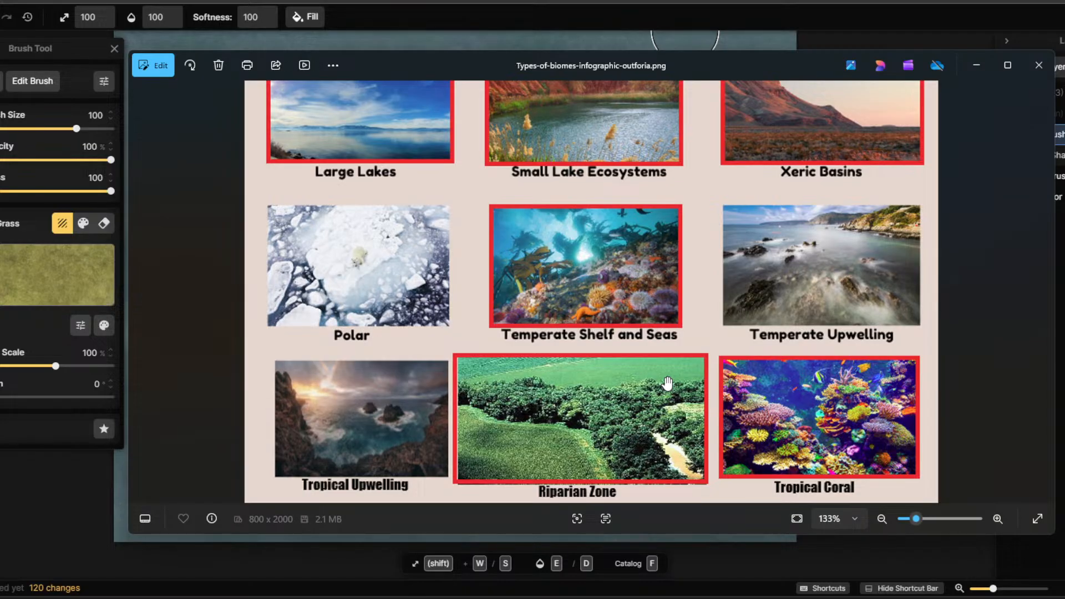
pyautogui.scroll(5, 649, 382)
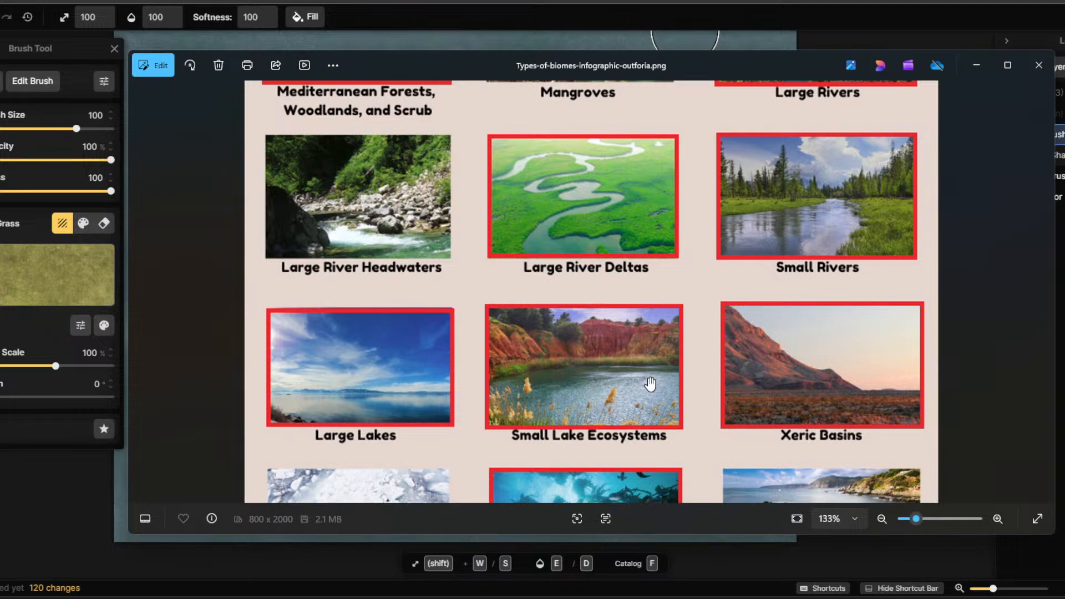
pyautogui.scroll(9, 642, 271)
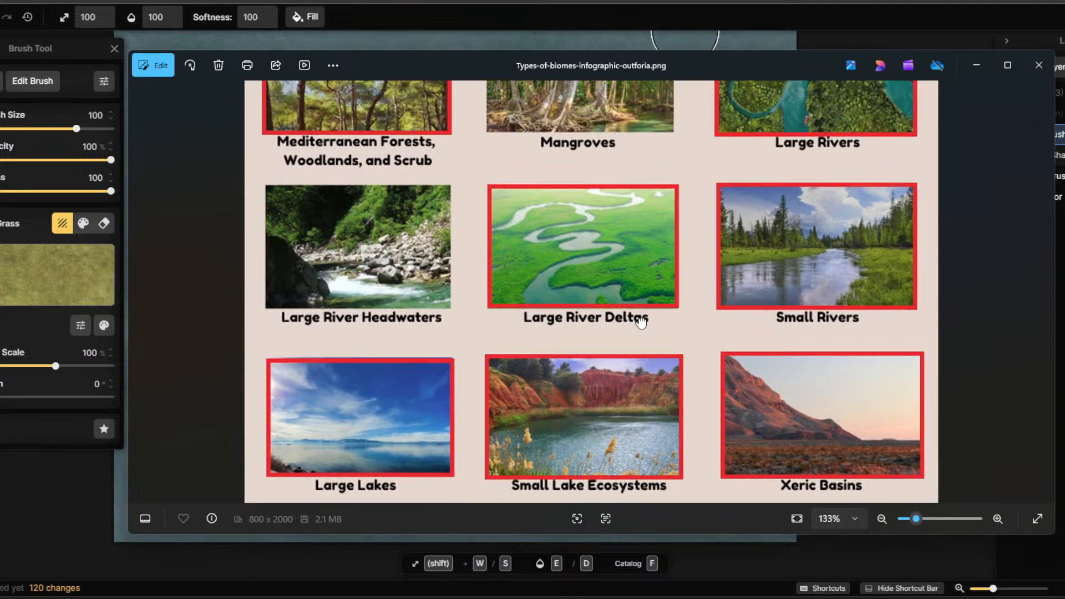
pyautogui.scroll(7, 652, 453)
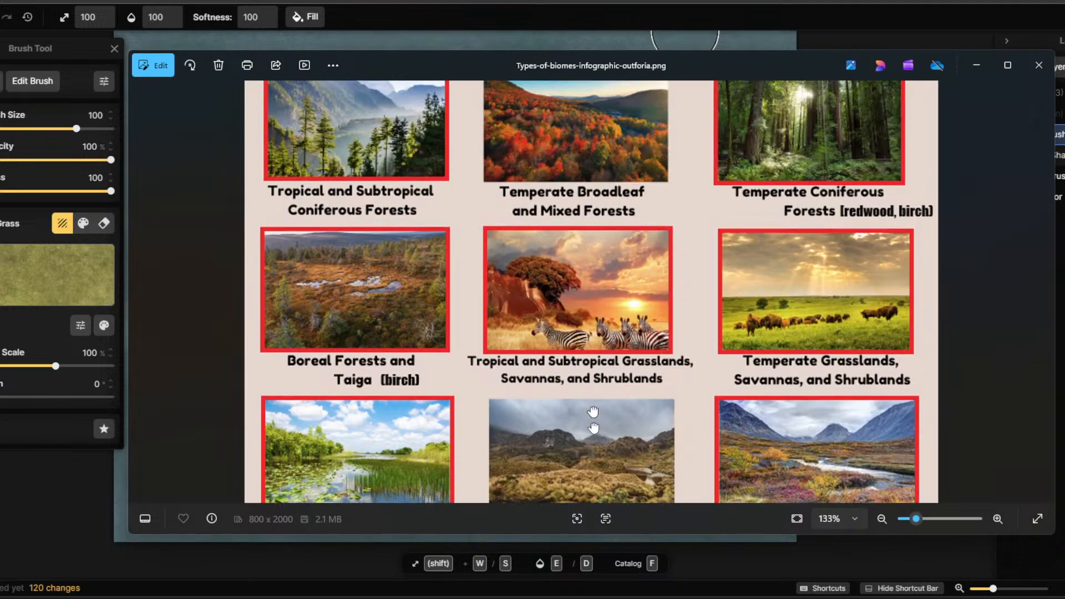
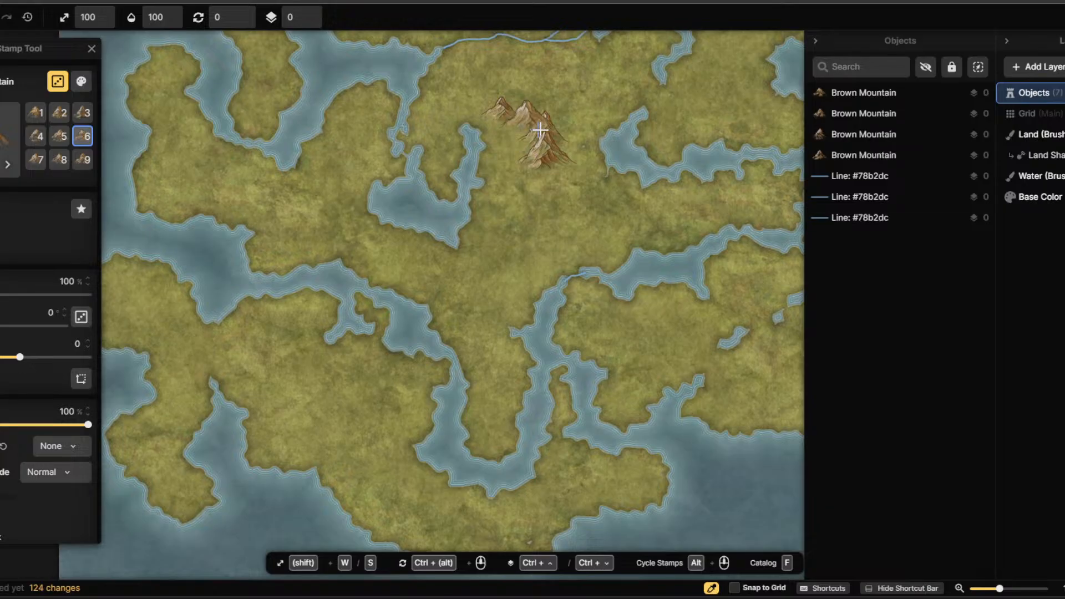
# Stamp four more Brown Mountains at size 100 to build up the northern end of the range east of the inland lake.
pyautogui.click(529, 103)
pyautogui.click(578, 88)
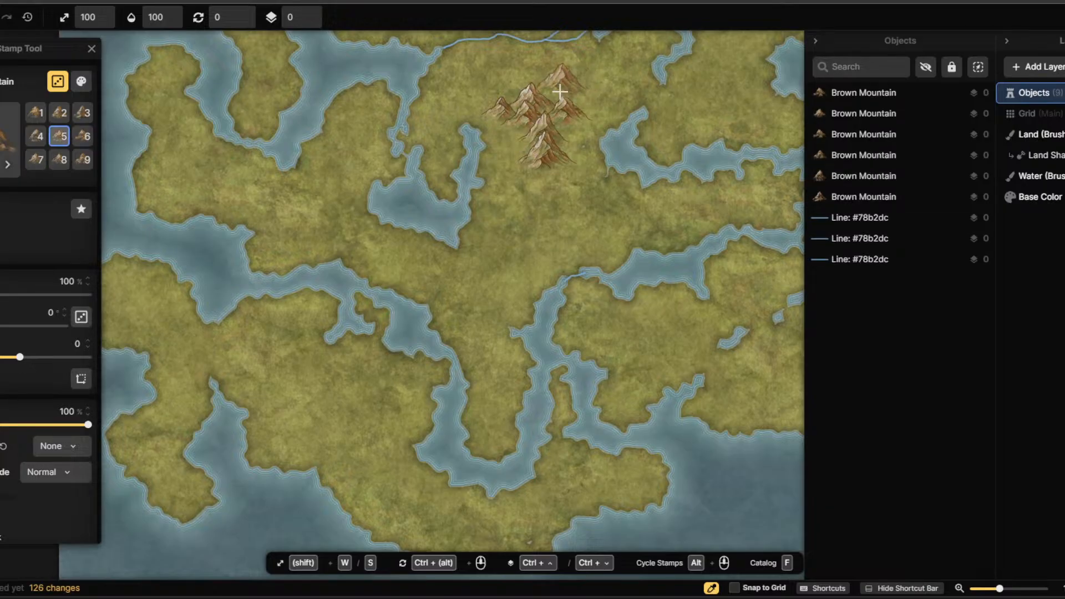
pyautogui.click(563, 78)
pyautogui.click(541, 62)
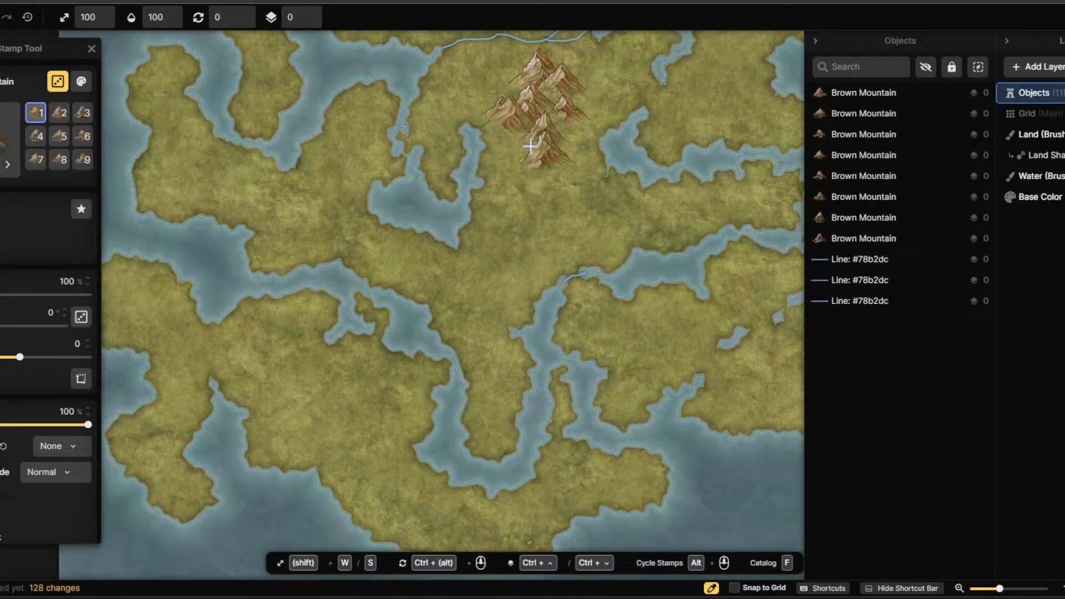
# Extend the range southward with six overlapping Brown Mountain stamps at size 100, ending southeast of the inland lake.
pyautogui.click(531, 180)
pyautogui.click(559, 169)
pyautogui.click(544, 228)
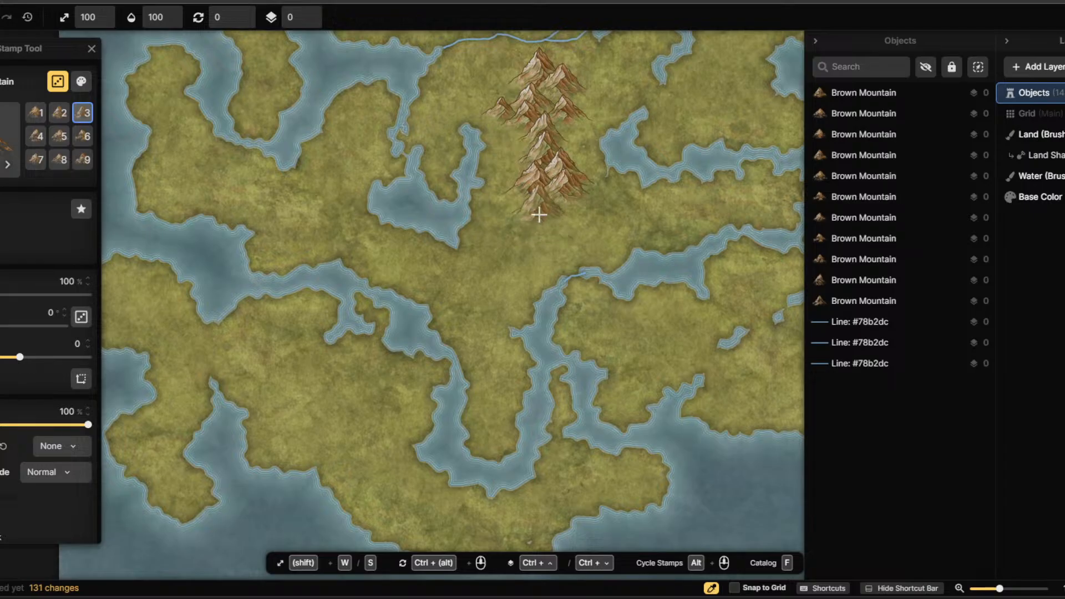
pyautogui.click(537, 214)
pyautogui.click(521, 231)
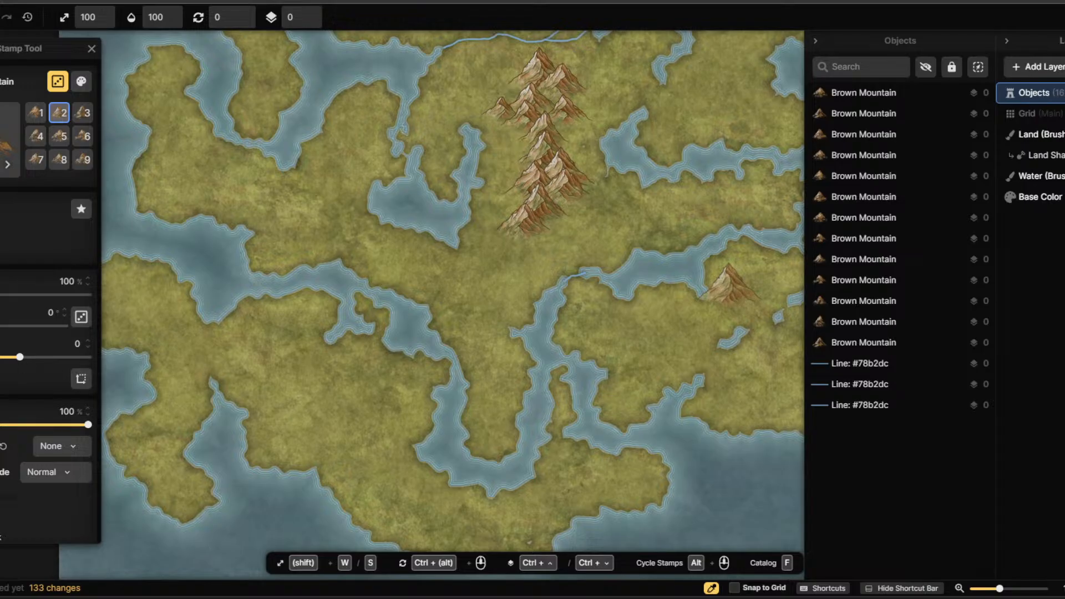
pyautogui.click(568, 218)
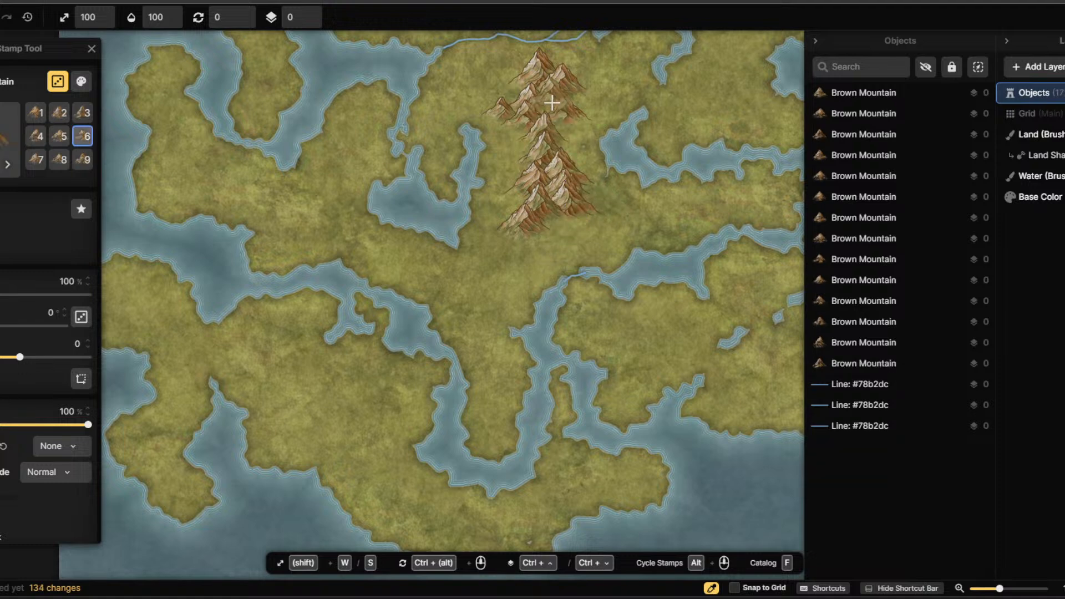
# Set the stamp size to 101 and place two Brown Mountains southwest of the range, below the inland lake.
pyautogui.press('w')
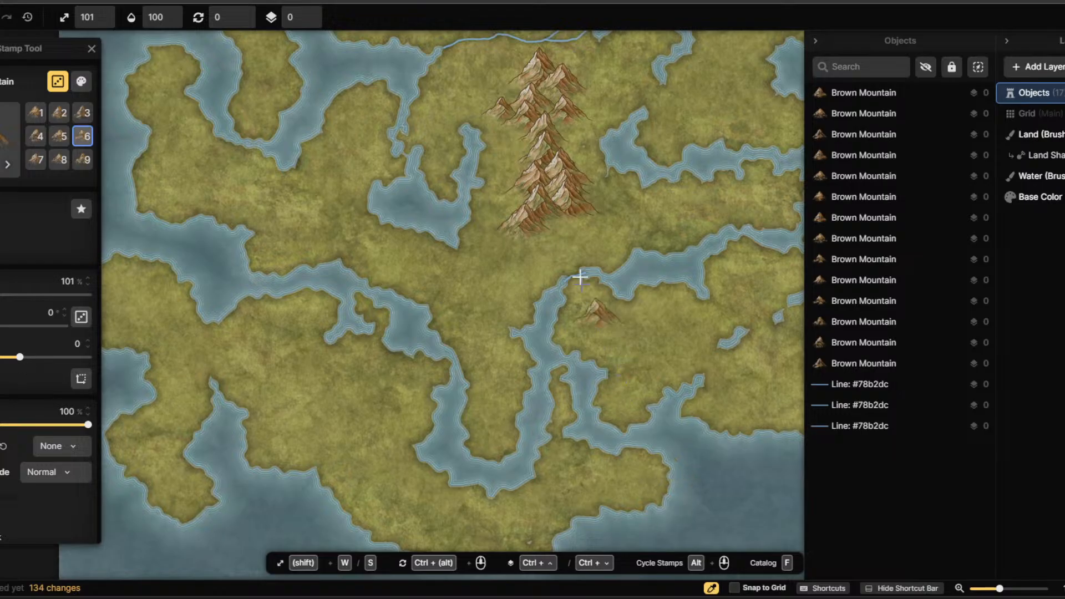
pyautogui.scroll(-3, 566, 228)
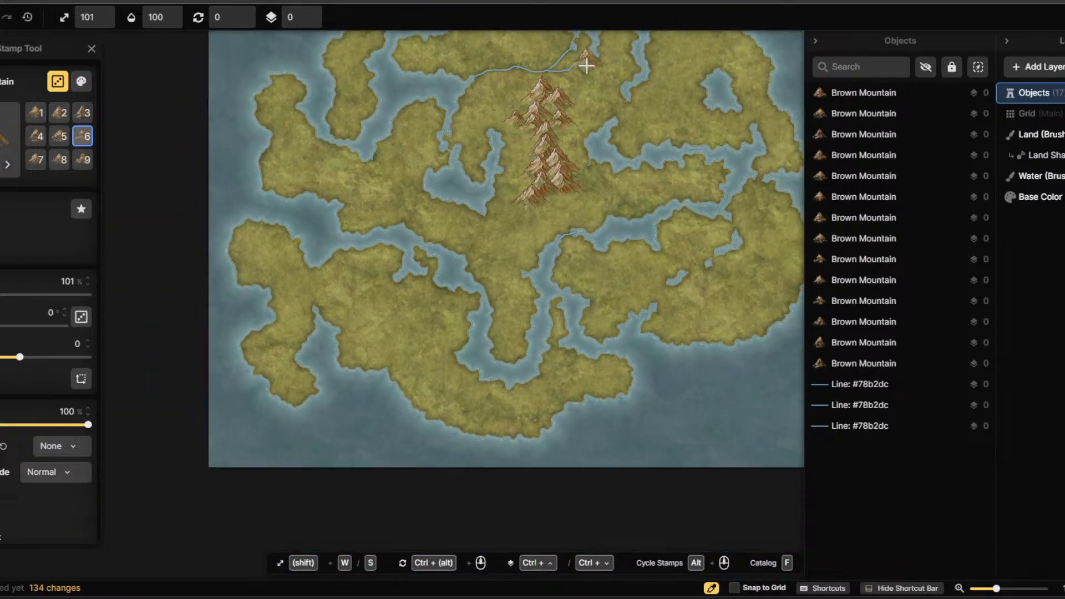
pyautogui.scroll(3, 581, 63)
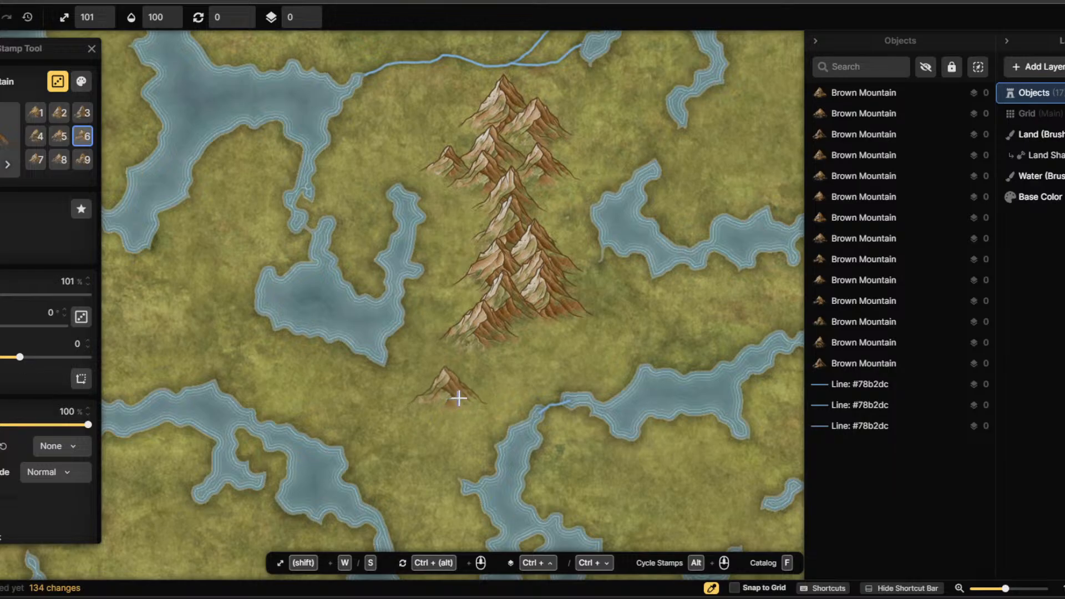
pyautogui.click(455, 394)
pyautogui.click(424, 410)
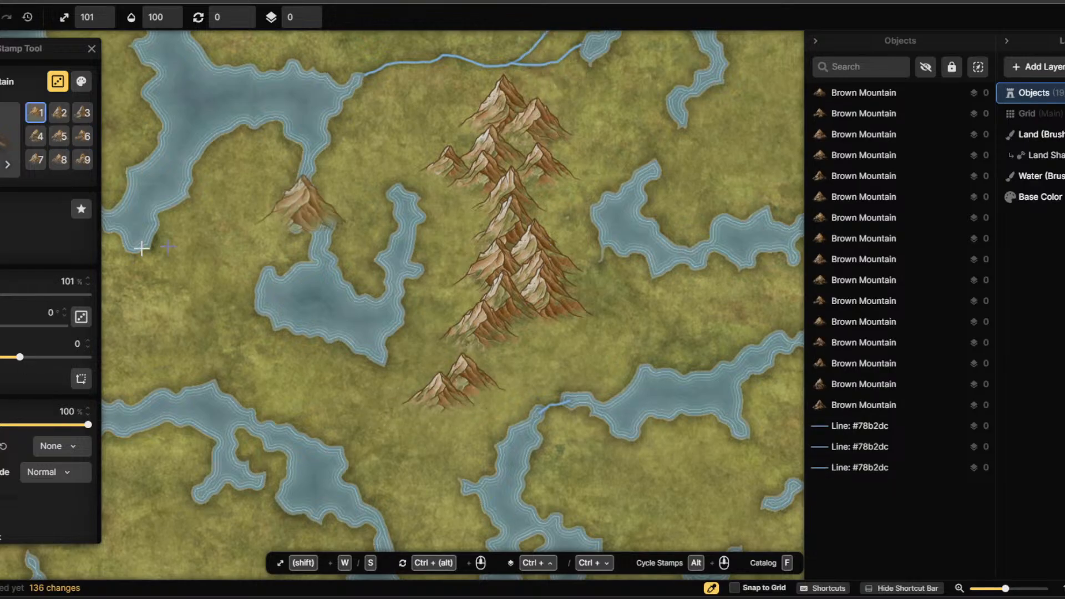
# Set the Path tool's free-draw stroke to a dashed line in dark red, hex b90215.
pyautogui.click(1, 211)
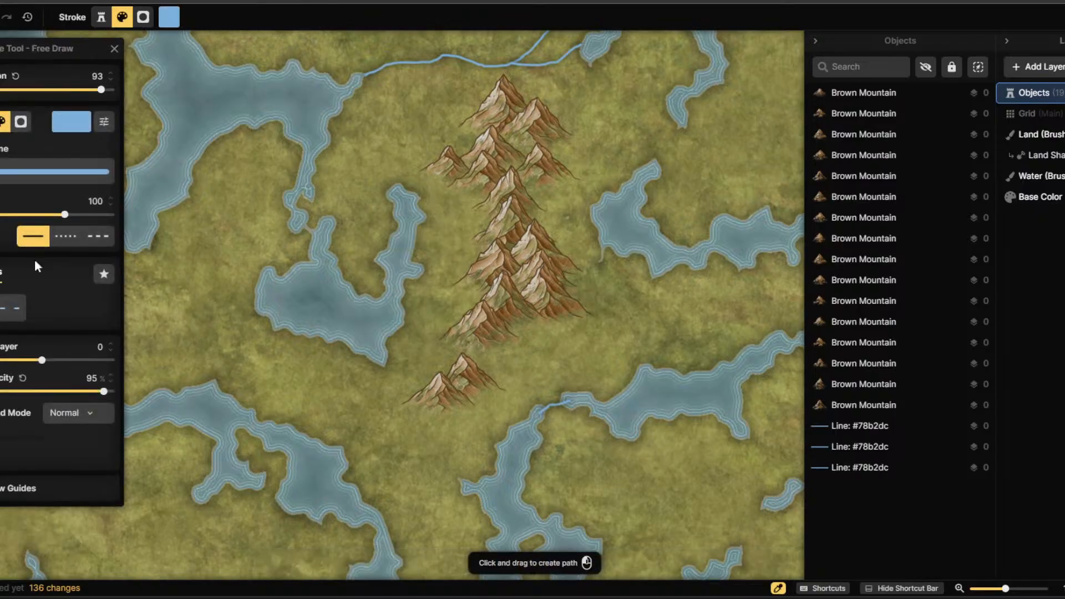
pyautogui.click(97, 235)
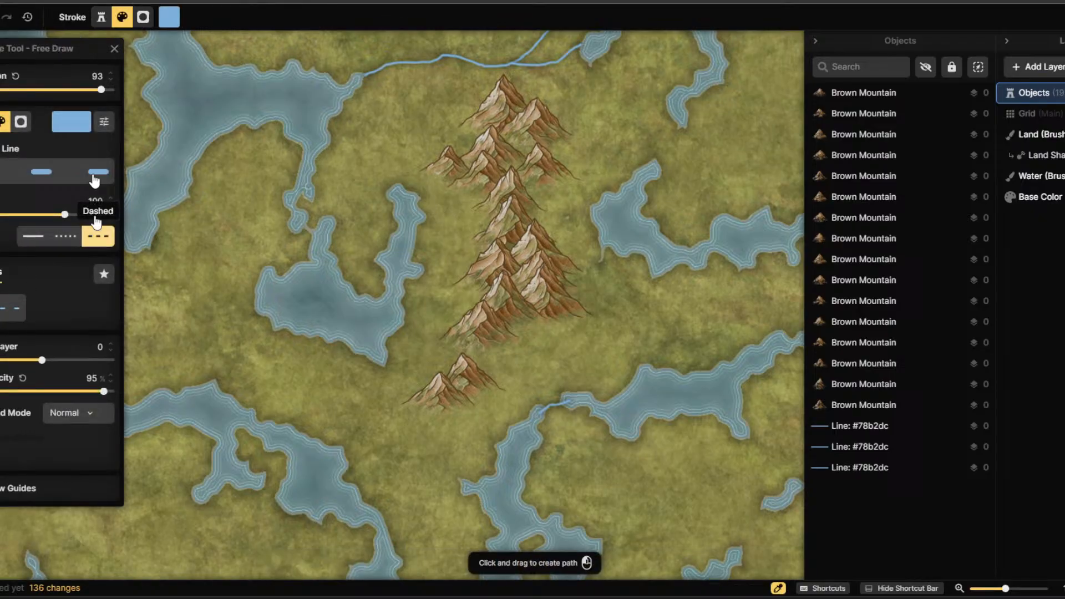
pyautogui.click(71, 122)
pyautogui.moveTo(219, 177)
pyautogui.mouseDown()
pyautogui.moveTo(129, 180)
pyautogui.moveTo(280, 185)
pyautogui.mouseUp()
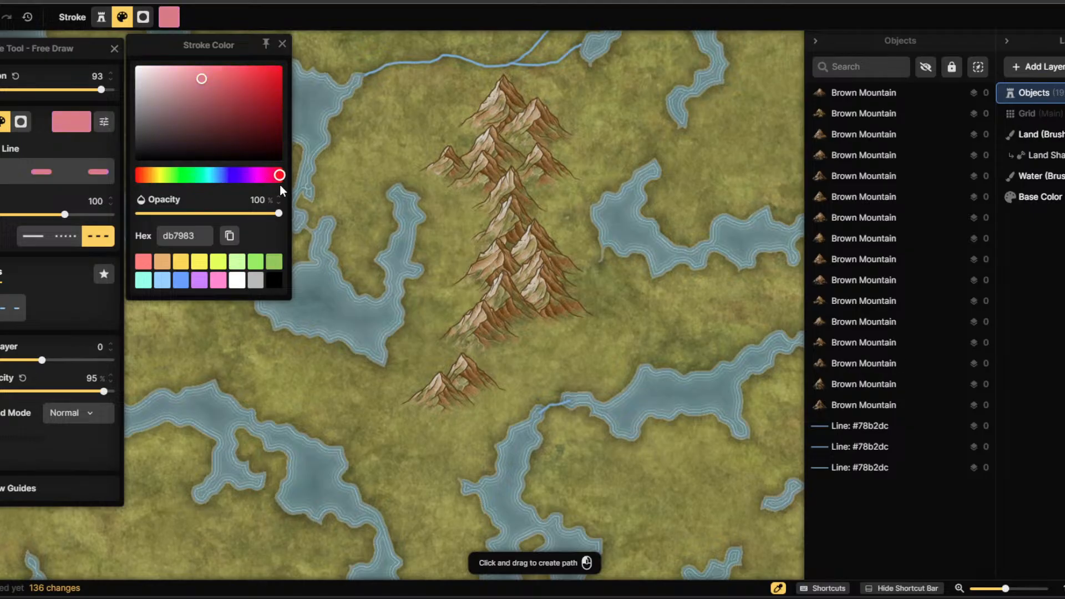
pyautogui.click(260, 96)
pyautogui.moveTo(259, 95); pyautogui.dragTo(281, 92)
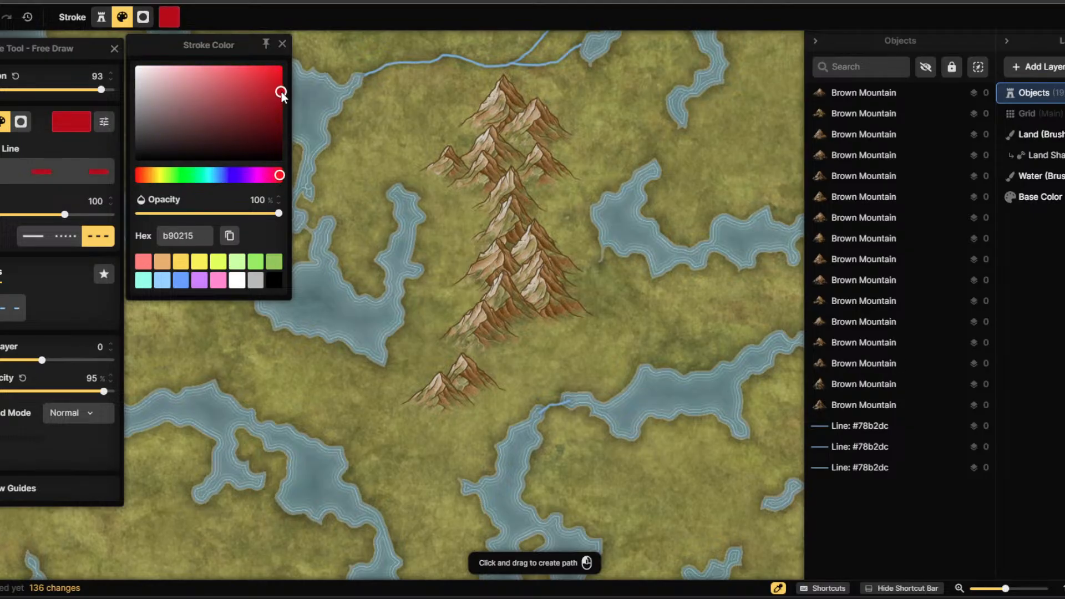
pyautogui.click(282, 43)
# Draw dashed red trails through the range's southern gap and across its middle, forking into two branches on the eastern side.
pyautogui.moveTo(542, 400)
pyautogui.mouseDown()
pyautogui.moveTo(470, 355)
pyautogui.moveTo(397, 335)
pyautogui.mouseUp()
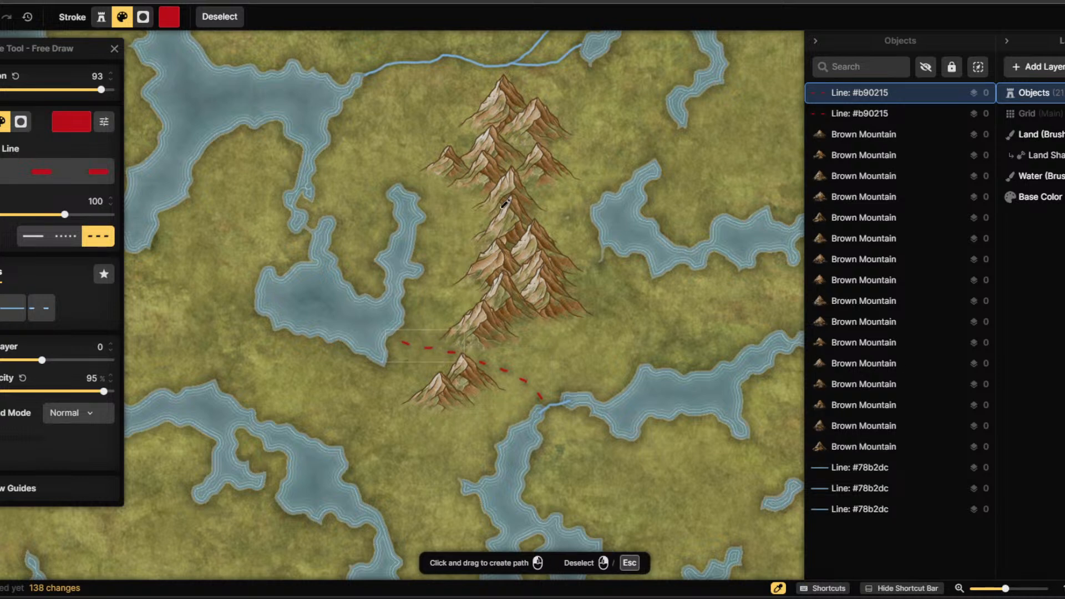
pyautogui.moveTo(430, 224)
pyautogui.mouseDown()
pyautogui.moveTo(546, 215)
pyautogui.moveTo(577, 187)
pyautogui.moveTo(549, 216)
pyautogui.moveTo(593, 274)
pyautogui.mouseUp()
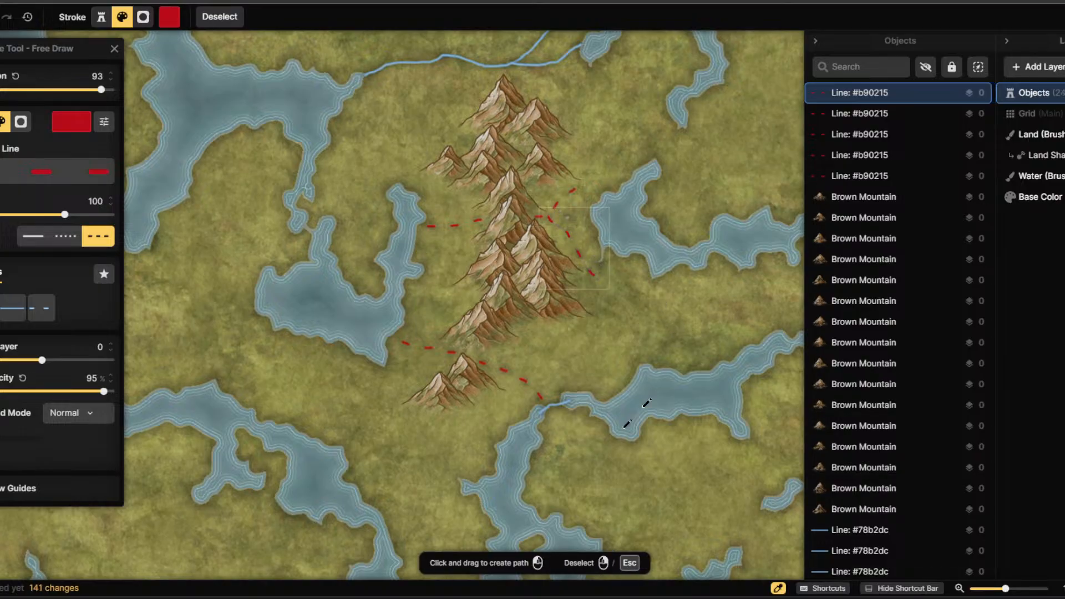
pyautogui.scroll(-2, 519, 208)
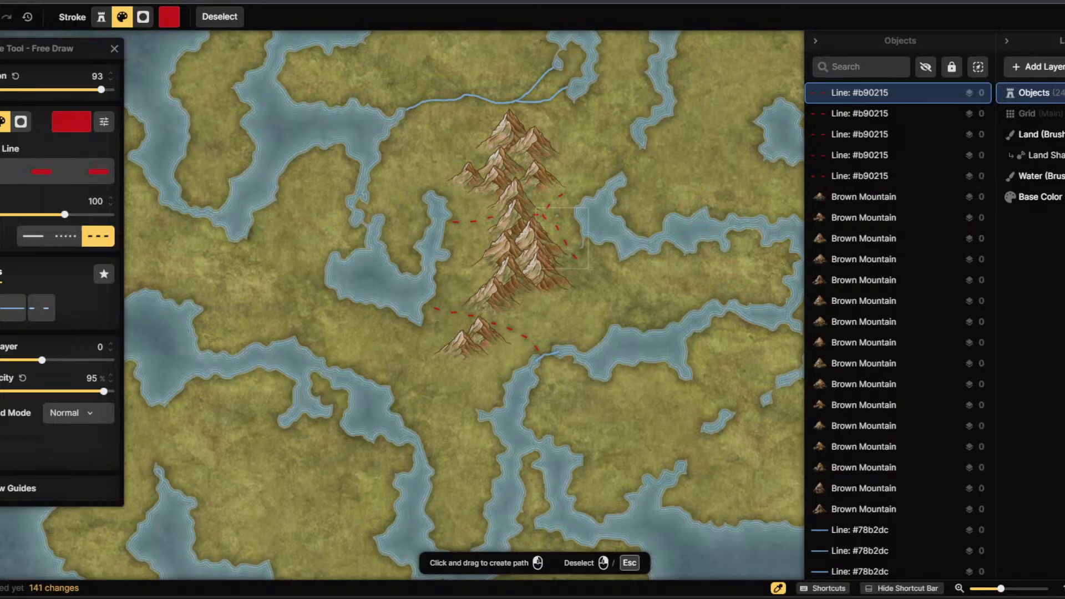
# Switch to the other browser window, place it over the map editor and search Google for "joshua deserts".
pyautogui.press('super')
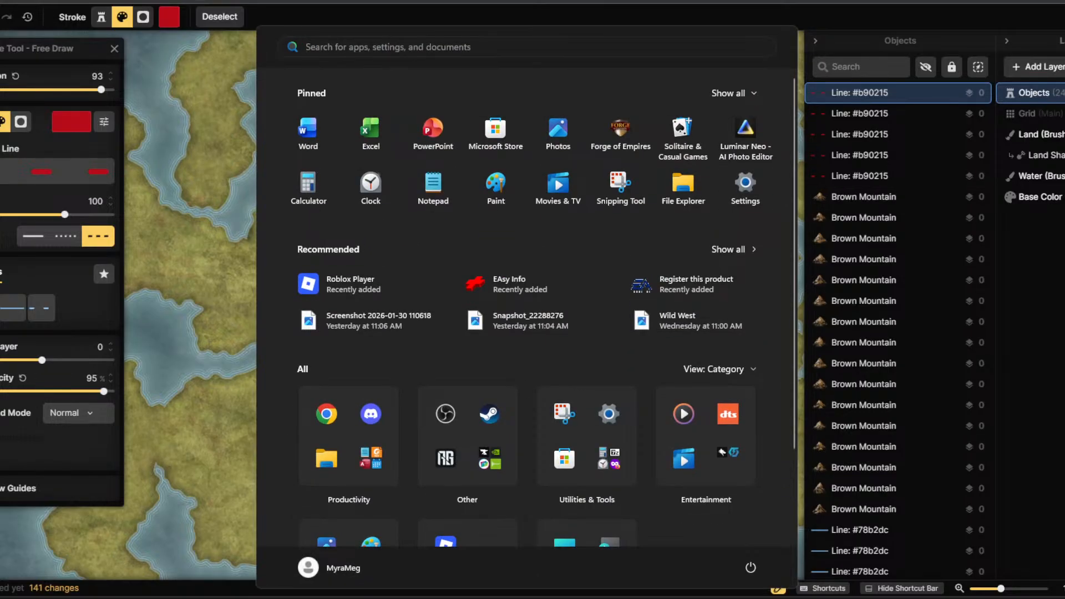
pyautogui.moveTo(672, 597)
pyautogui.click(698, 517)
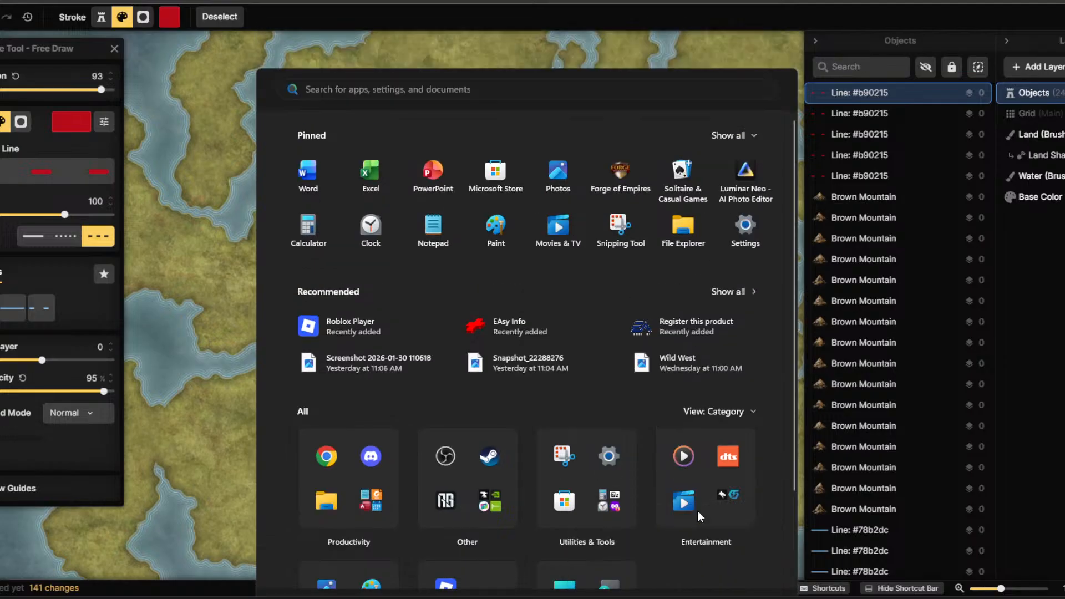
pyautogui.moveTo(672, 597)
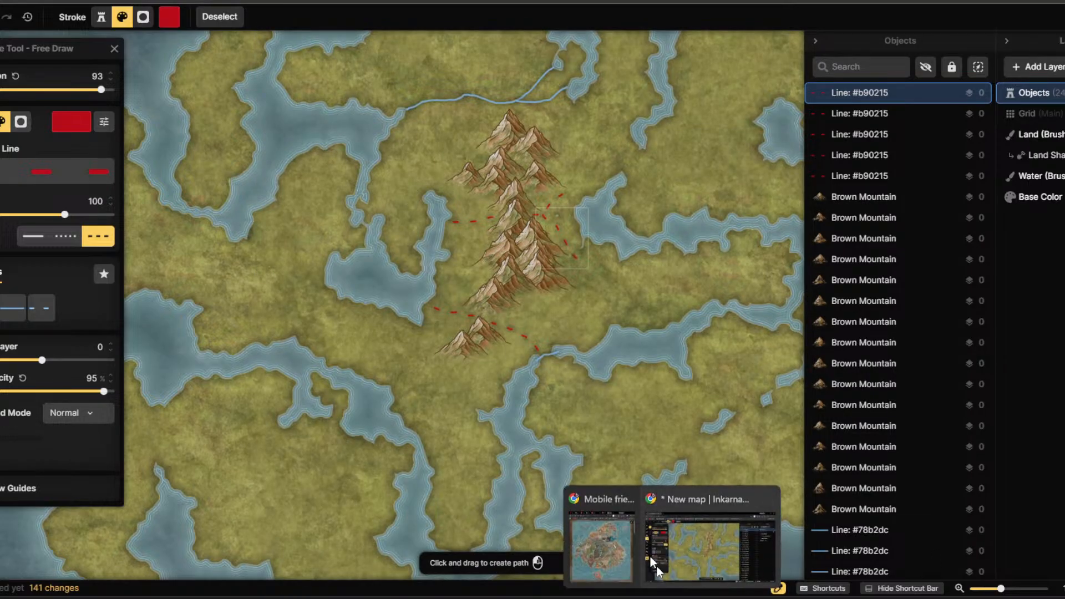
pyautogui.click(625, 541)
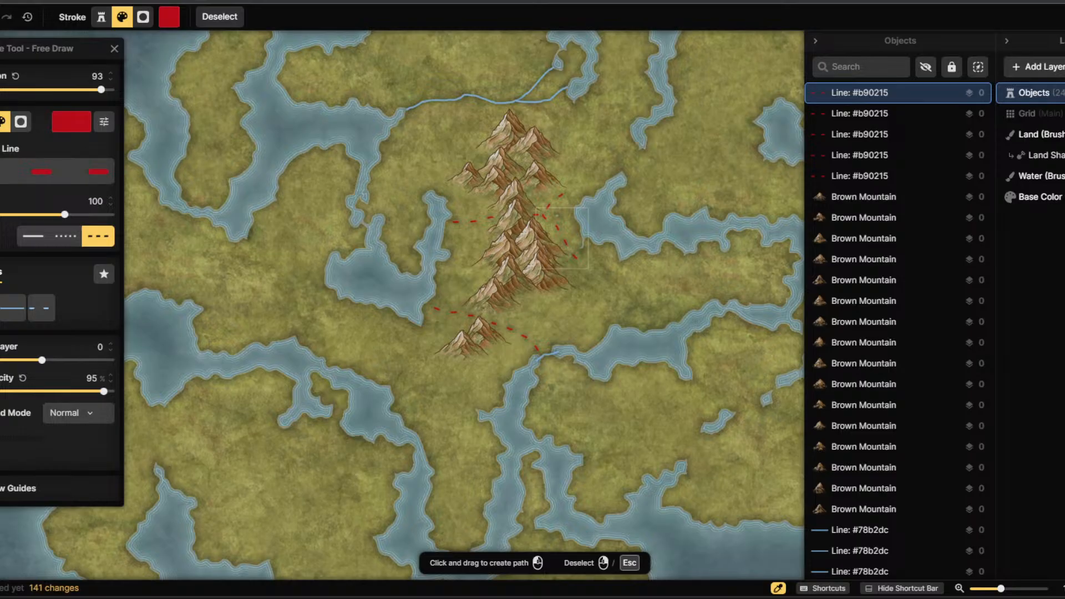
pyautogui.moveTo(1064, 50); pyautogui.dragTo(740, 1)
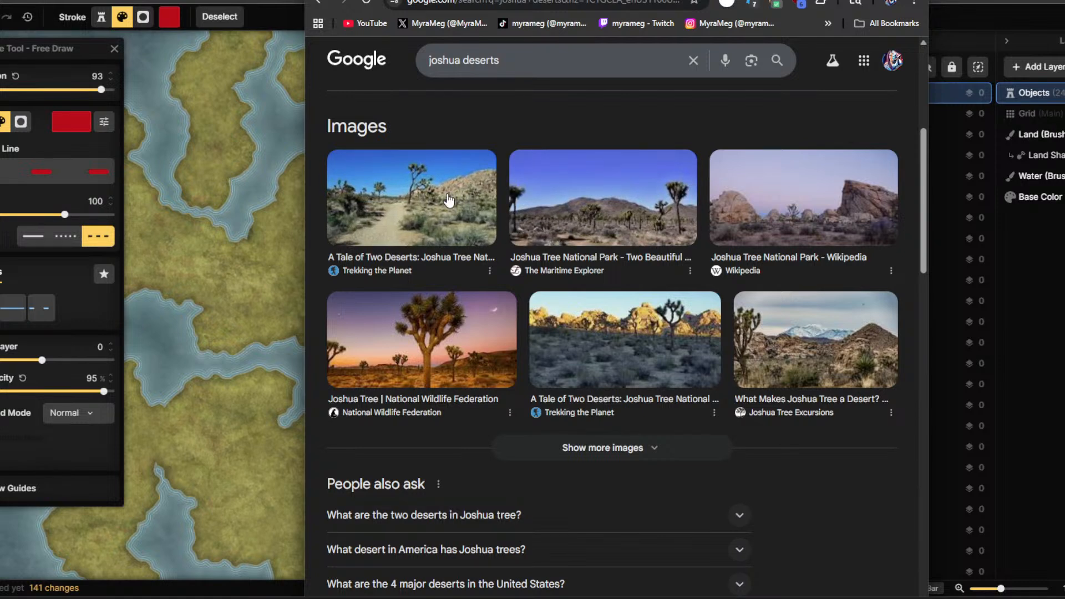
# View the Joshua Tree National Park image from The Maritime Explorer and browse its related desert photos.
pyautogui.click(596, 225)
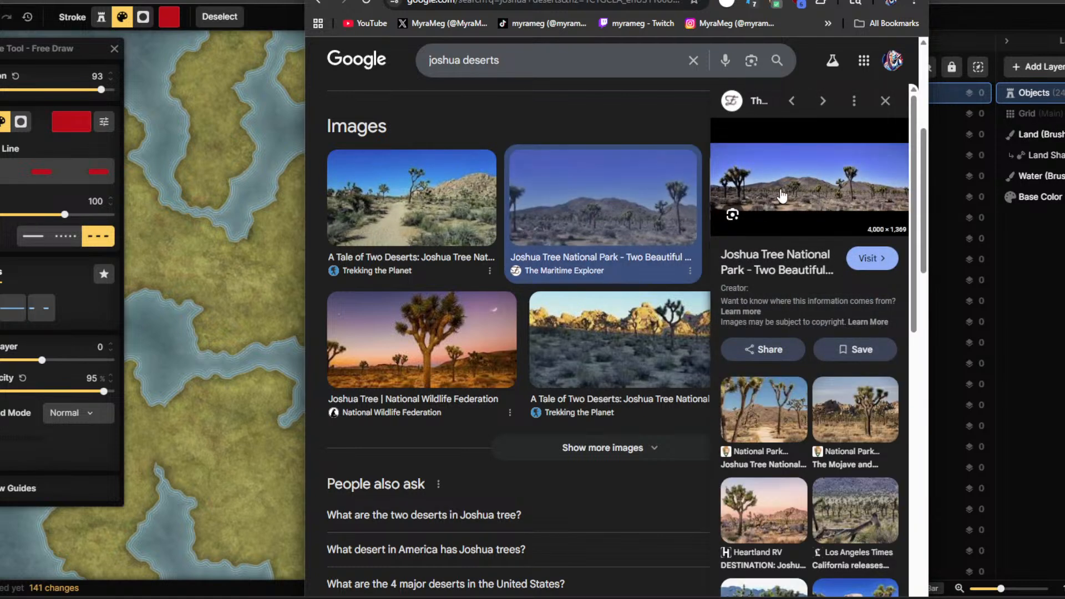
pyautogui.scroll(-2, 812, 494)
pyautogui.scroll(-5, 813, 494)
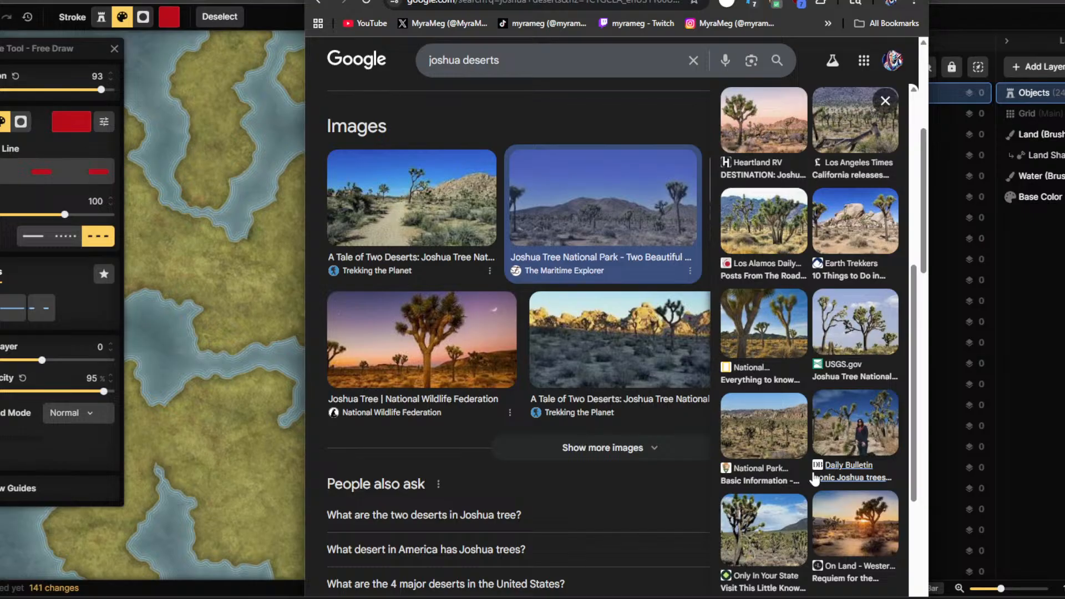
pyautogui.scroll(7, 817, 476)
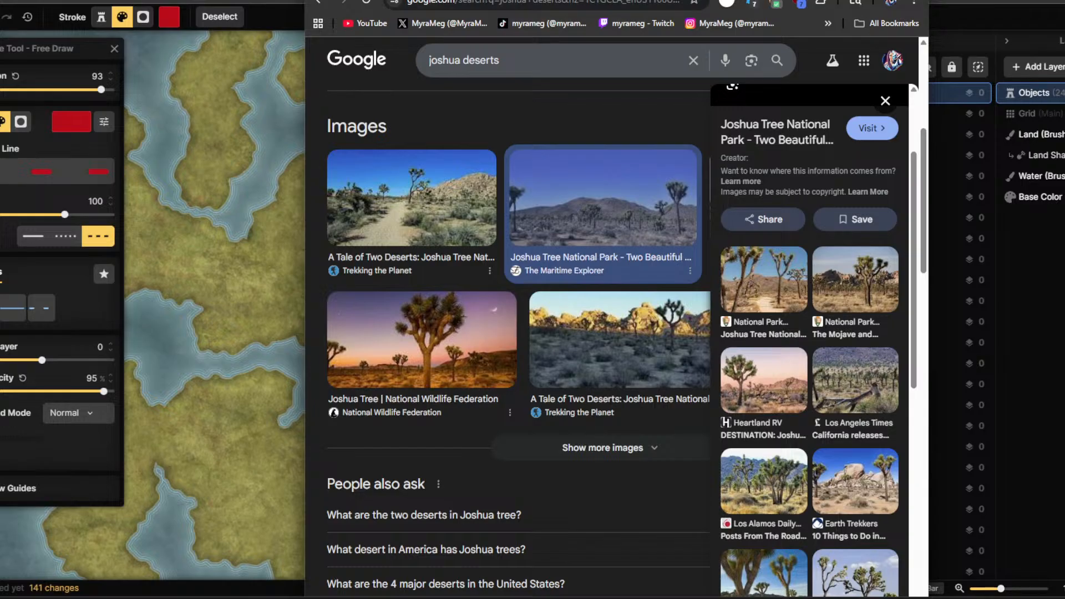
# Examine the labelled game map on Reddit for its terrain and place names, and return to the map editor.
pyautogui.click(688, 1)
pyautogui.click(626, 2)
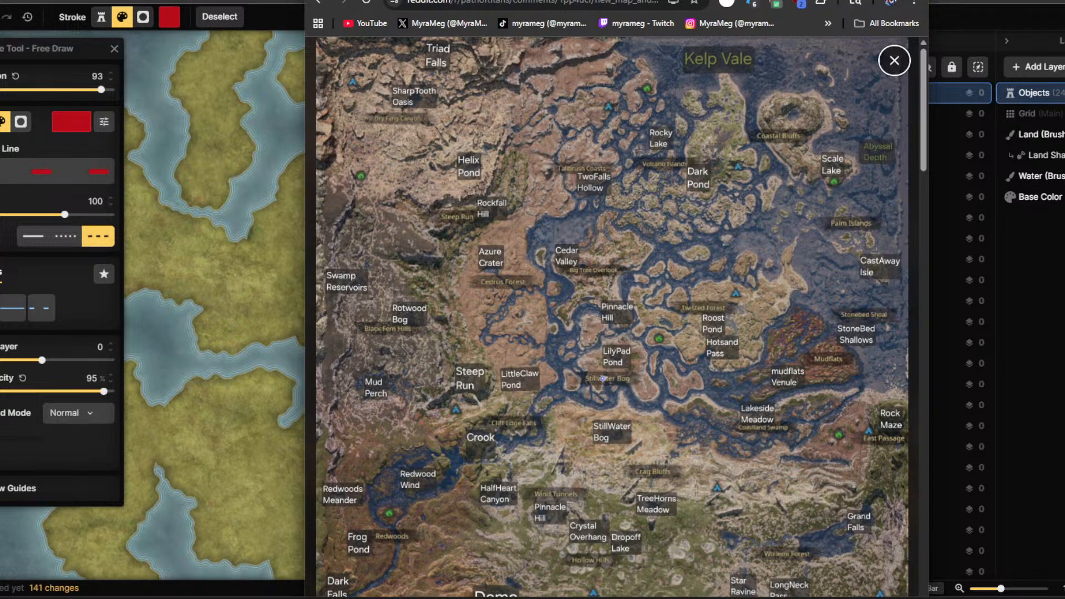
pyautogui.click(853, 0)
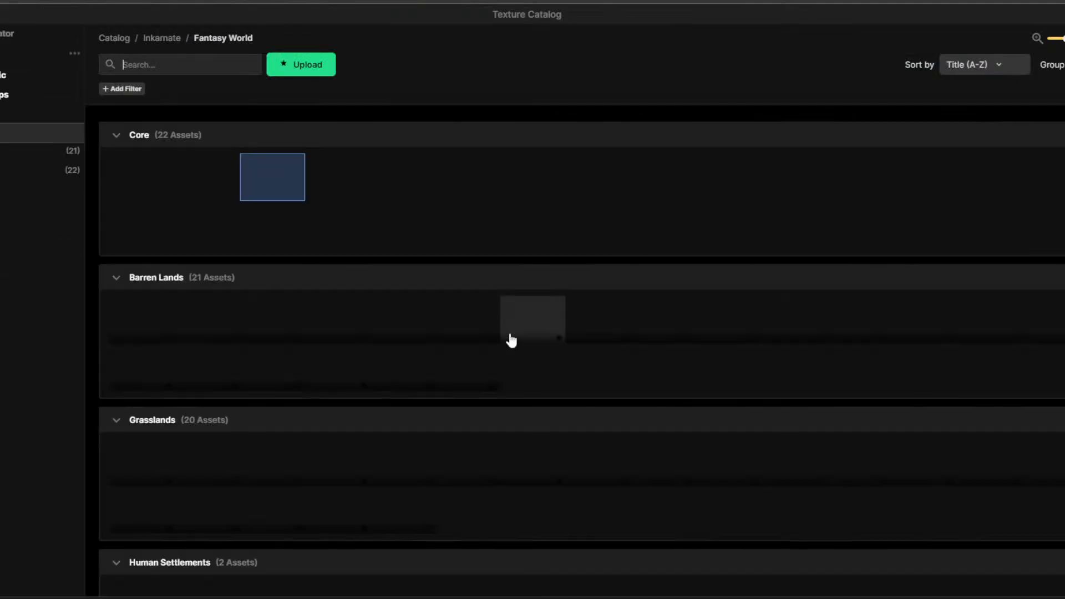
# Paint a sand texture on the Land layer around the whole mountain range, with brush size, opacity and softness at 100.
pyautogui.click(736, 194)
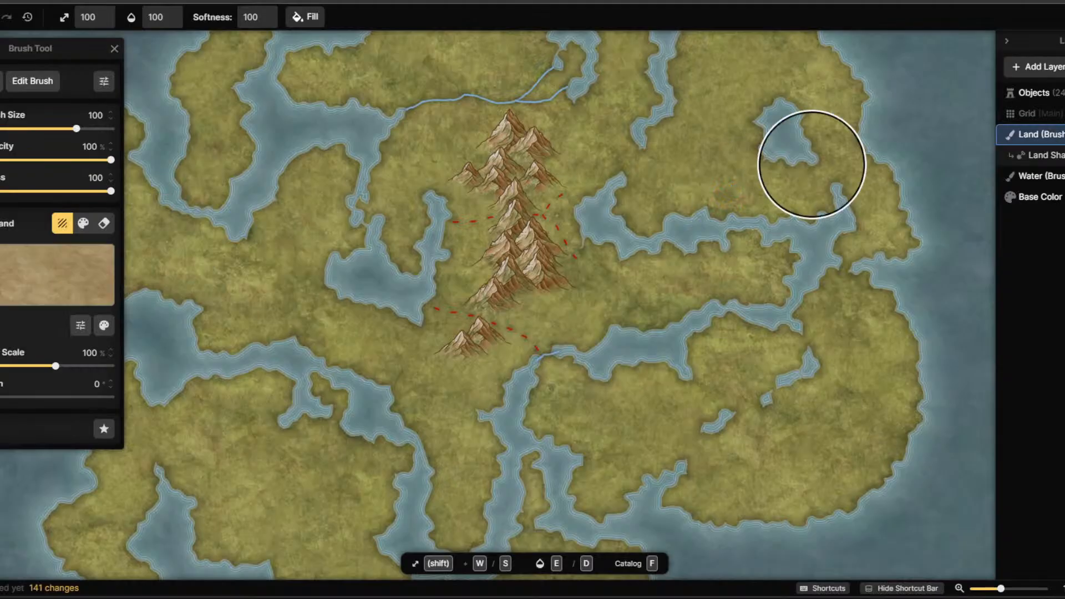
pyautogui.moveTo(488, 189)
pyautogui.mouseDown()
pyautogui.moveTo(517, 192)
pyautogui.moveTo(520, 155)
pyautogui.moveTo(506, 146)
pyautogui.moveTo(482, 218)
pyautogui.moveTo(562, 298)
pyautogui.moveTo(482, 305)
pyautogui.moveTo(465, 328)
pyautogui.moveTo(484, 348)
pyautogui.moveTo(466, 352)
pyautogui.moveTo(529, 298)
pyautogui.moveTo(516, 243)
pyautogui.moveTo(525, 206)
pyautogui.moveTo(548, 185)
pyautogui.moveTo(539, 147)
pyautogui.moveTo(491, 155)
pyautogui.moveTo(500, 169)
pyautogui.moveTo(511, 160)
pyautogui.moveTo(502, 128)
pyautogui.moveTo(515, 135)
pyautogui.moveTo(524, 208)
pyautogui.moveTo(499, 299)
pyautogui.mouseUp()
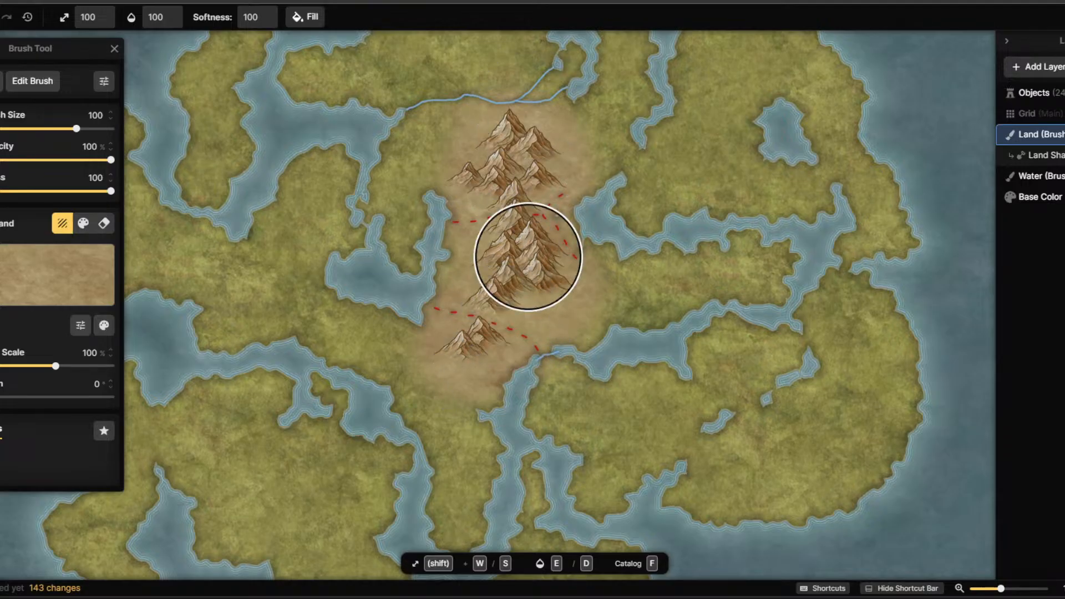
pyautogui.scroll(-2, 528, 256)
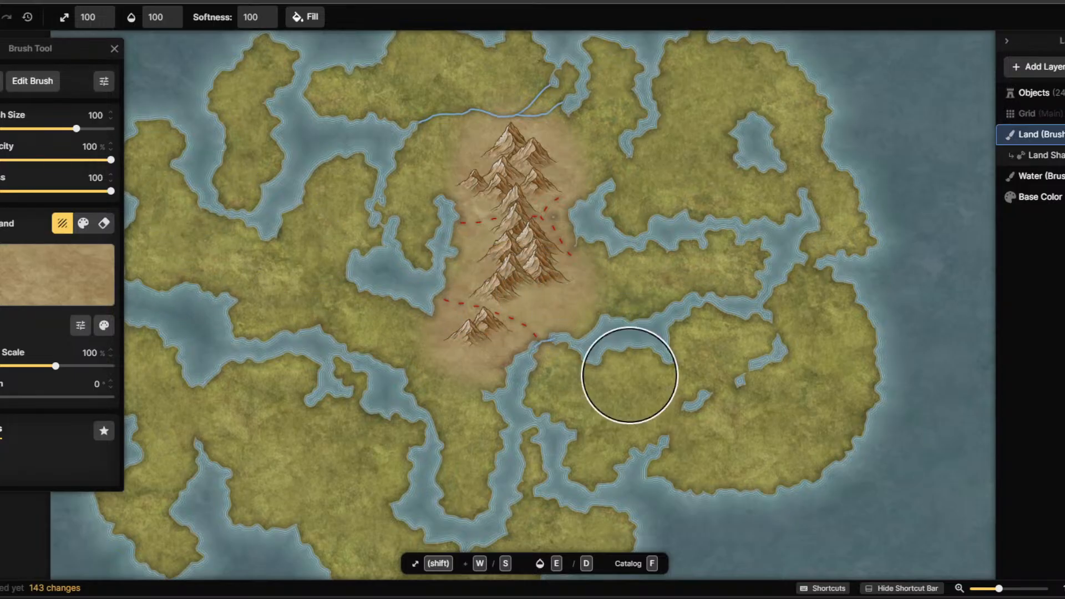
pyautogui.moveTo(586, 598)
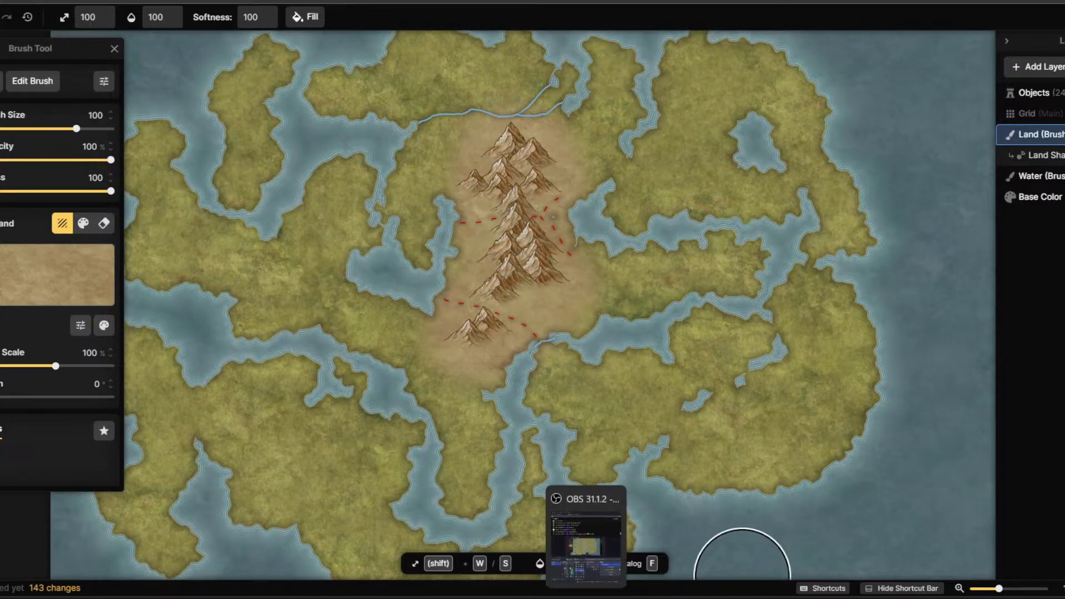
pyautogui.scroll(3, 482, 242)
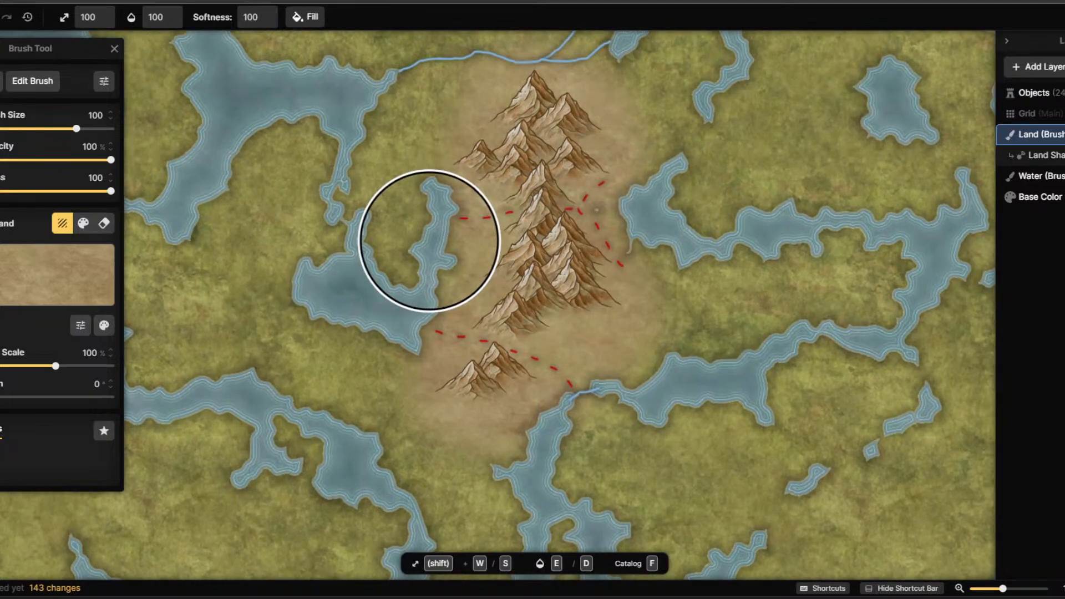
# Place a size 24 text label at the range's southeastern foot and check the place names on the Reddit reference map.
pyautogui.press('t')
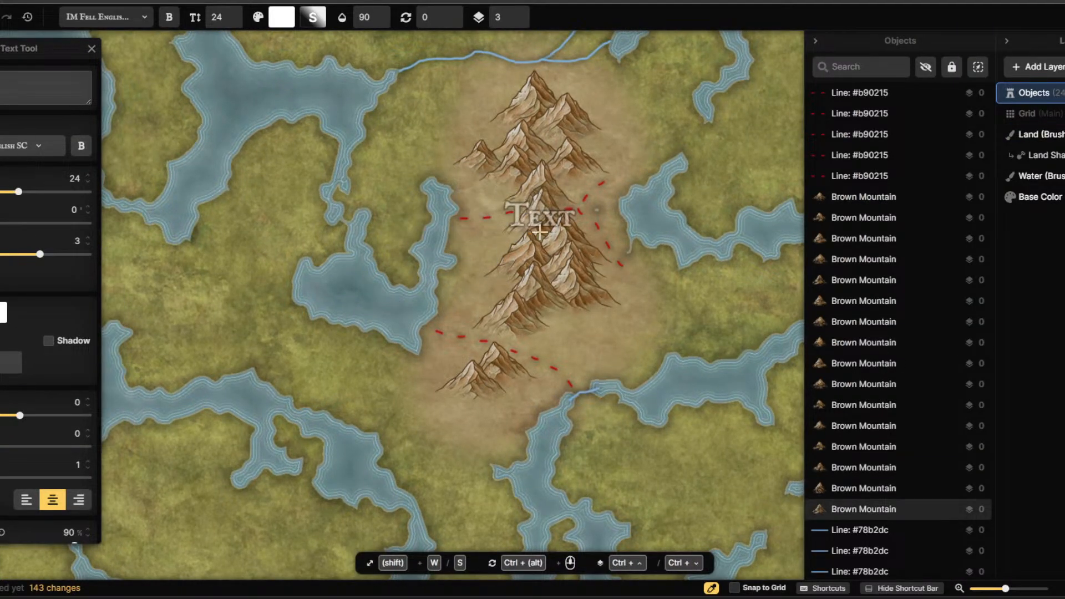
pyautogui.click(572, 343)
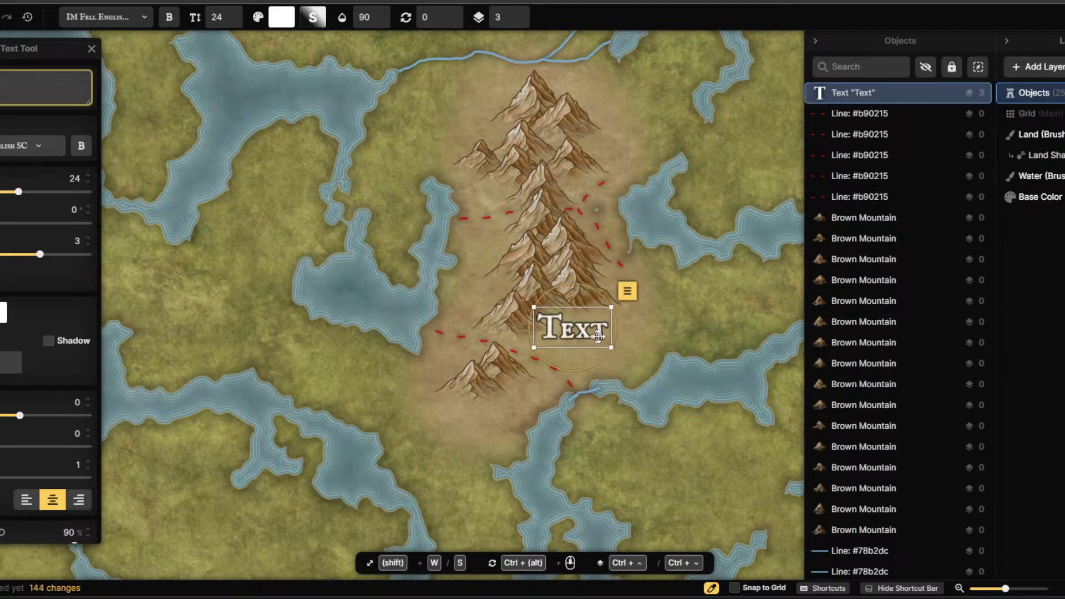
pyautogui.moveTo(672, 596)
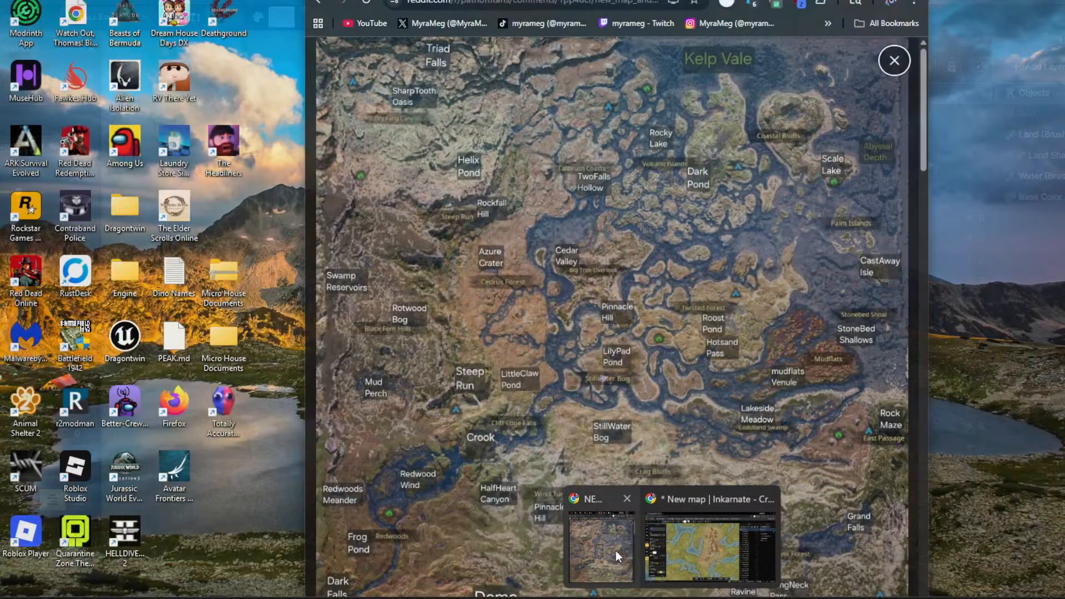
pyautogui.click(615, 550)
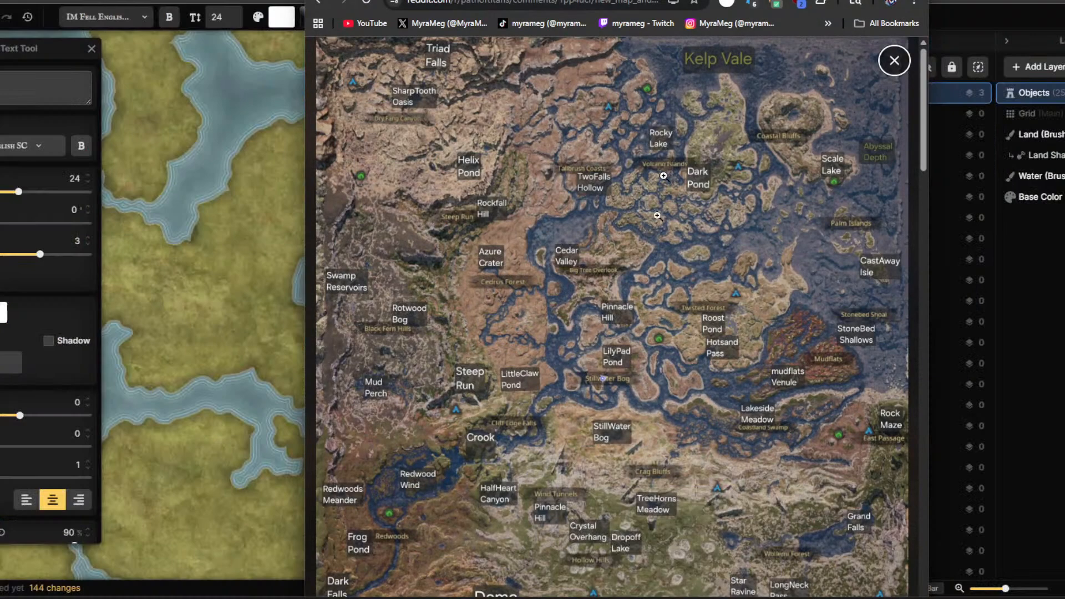
pyautogui.moveTo(715, 1); pyautogui.dragTo(1064, 222)
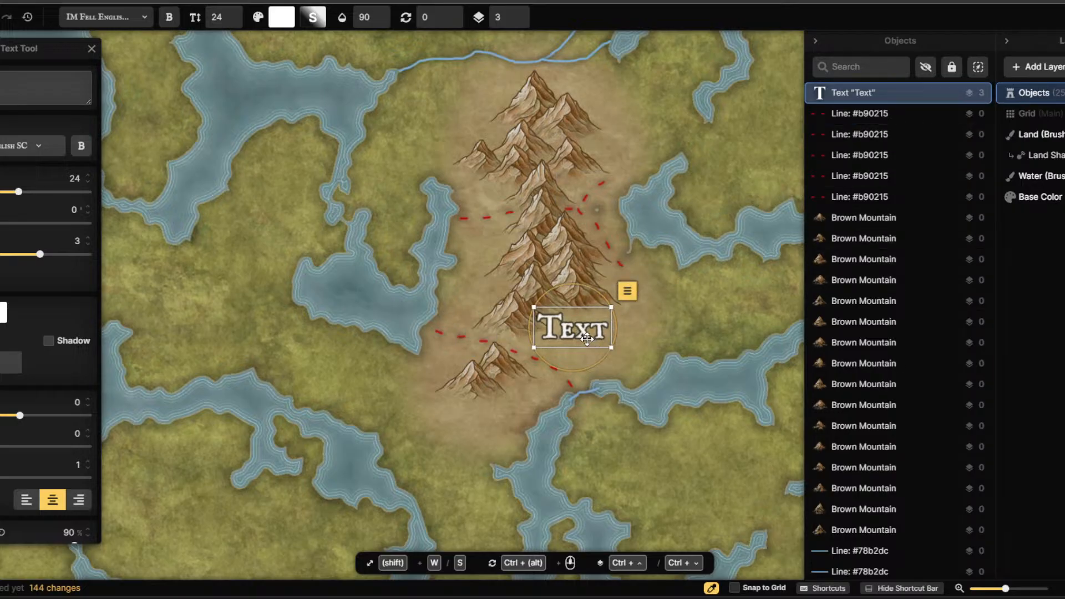
# Change the new label's text to "Joshua Desert" and set its font size to 13.
pyautogui.rightClick(912, 95)
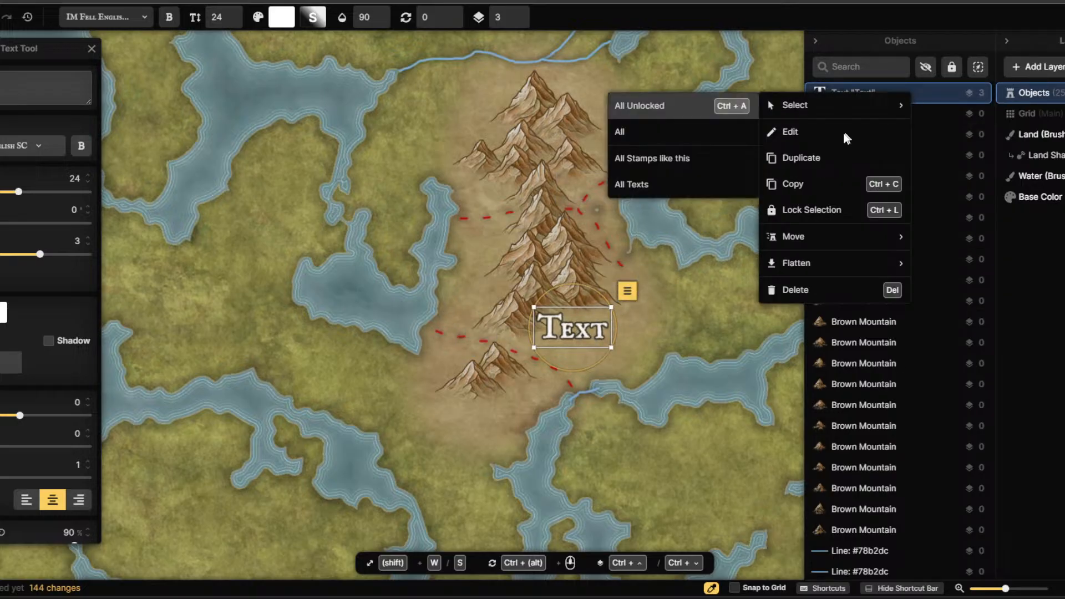
pyautogui.click(830, 134)
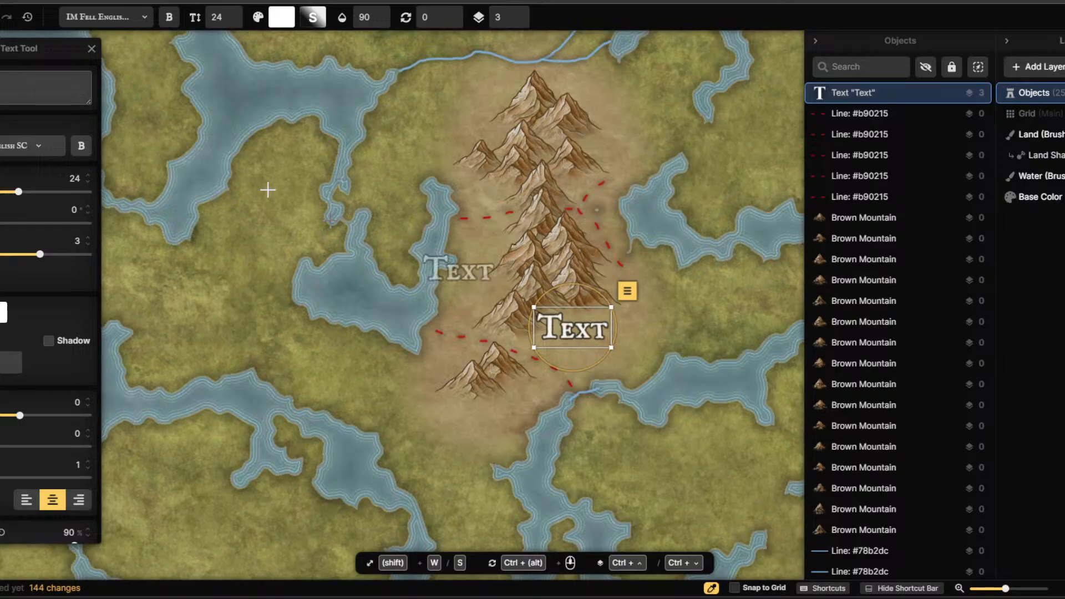
pyautogui.write('Jo')
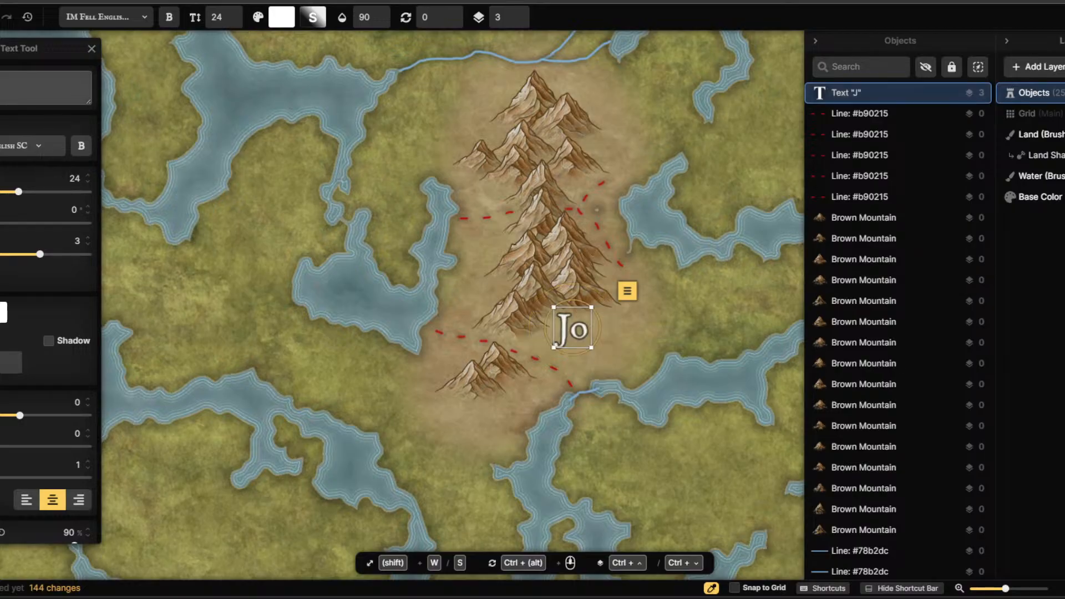
pyautogui.write('shua Deseer')
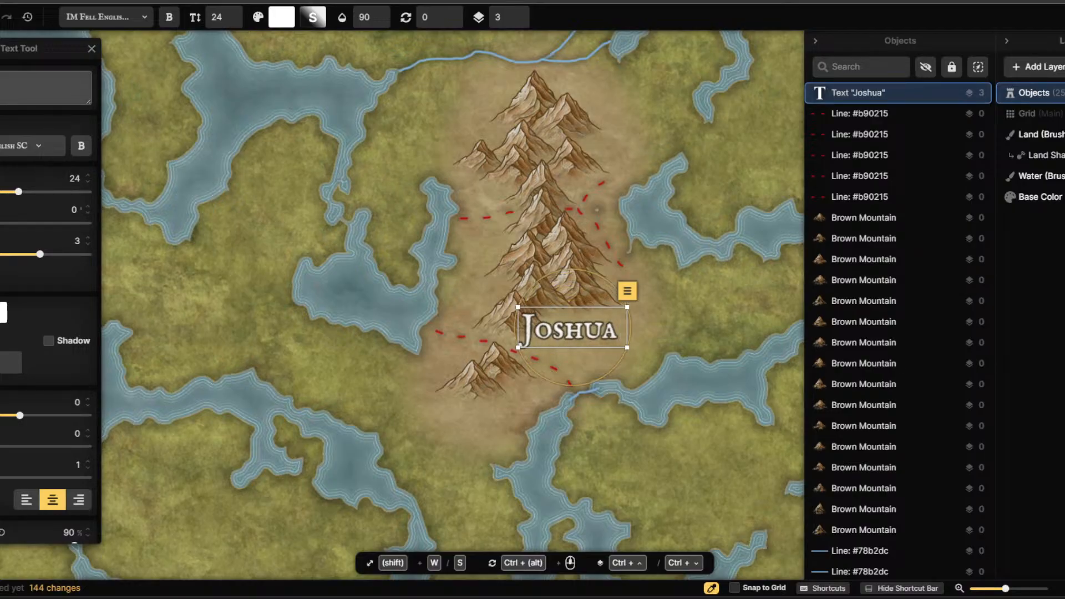
pyautogui.press('BackSpace')
pyautogui.press('BackSpace')
pyautogui.press('BackSpace')
pyautogui.press('BackSpace')
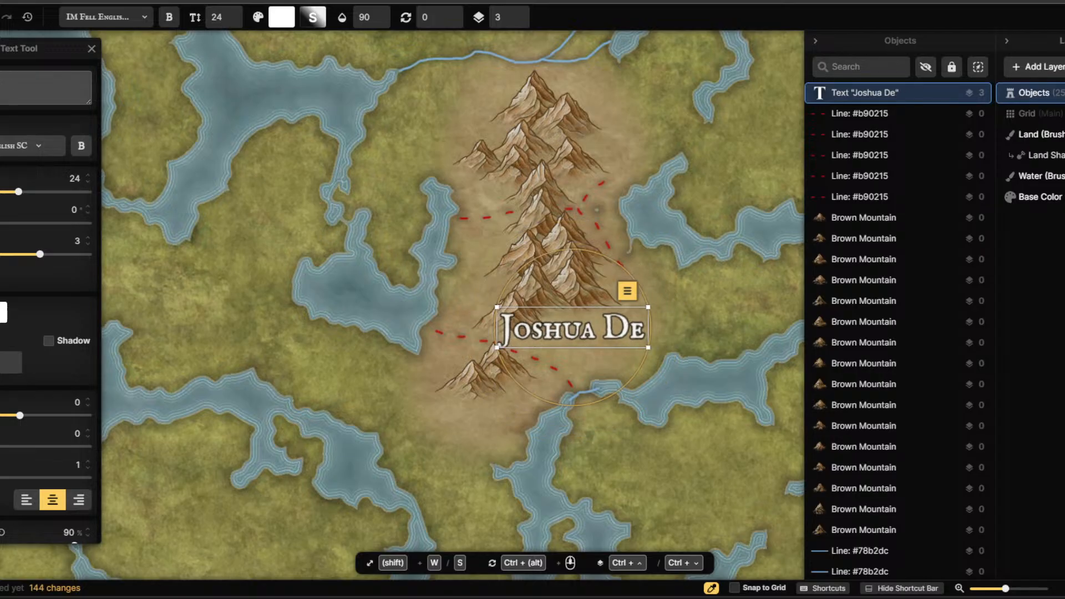
pyautogui.write('sert')
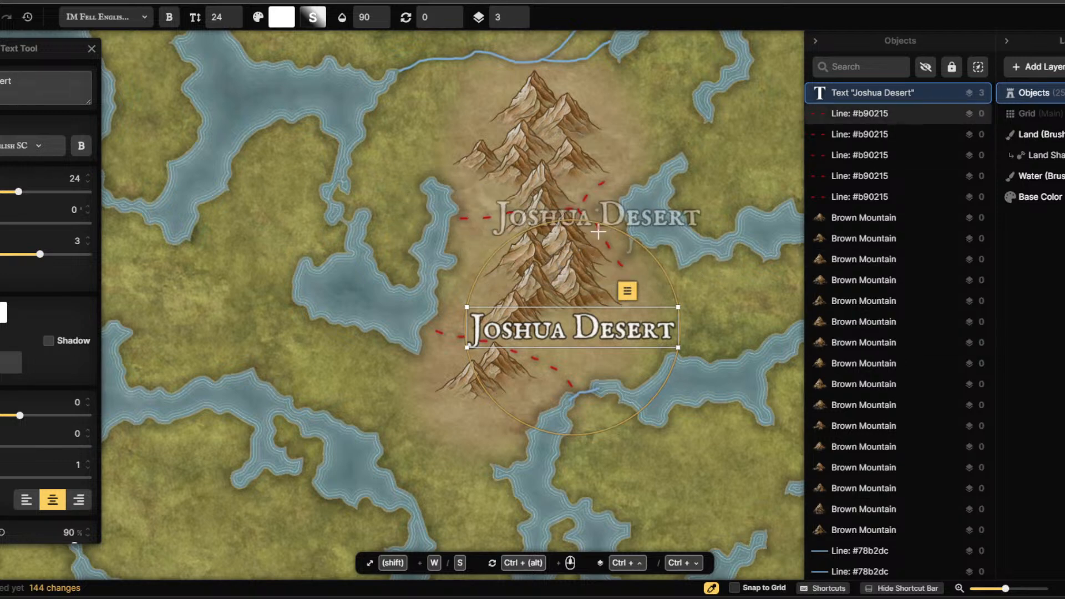
pyautogui.scroll(1, 598, 232)
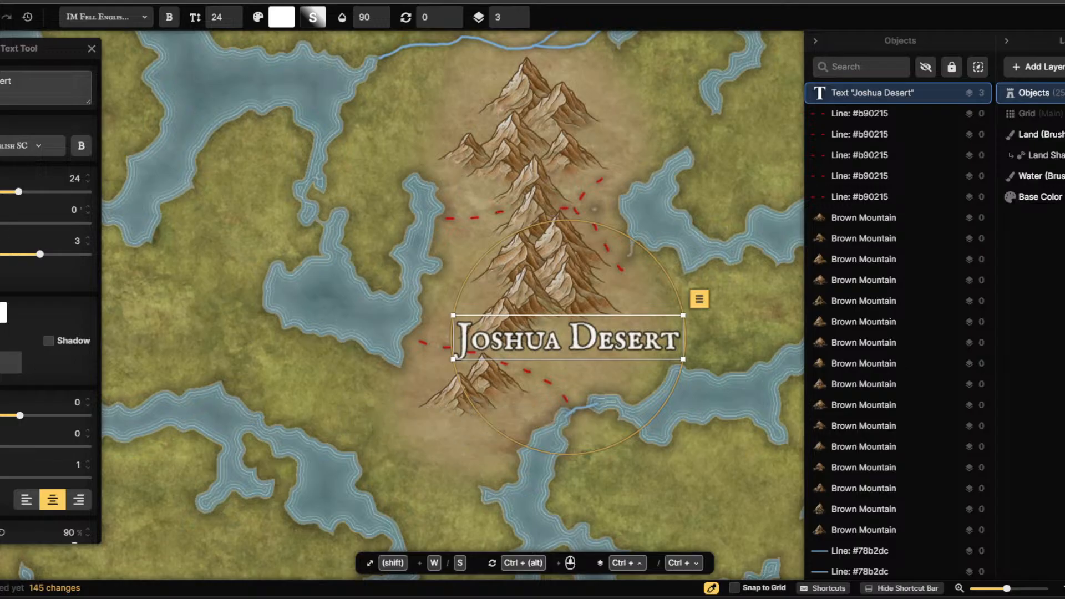
pyautogui.moveTo(19, 192); pyautogui.dragTo(9, 191)
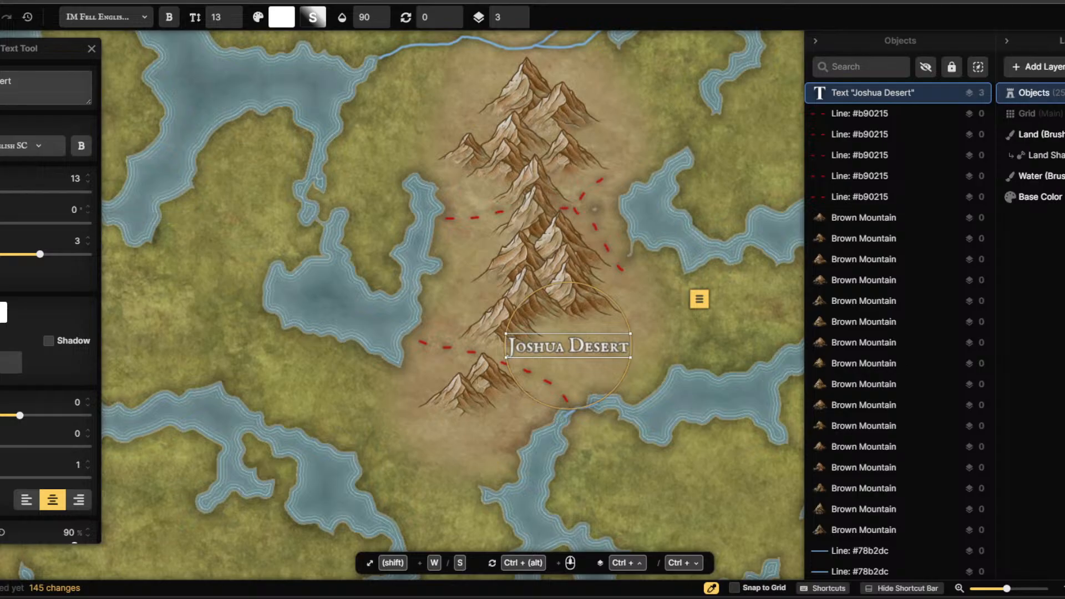
# Set the rotation of the "Joshua Desert" label to 359.5 degrees and return to brush painting on the Land layer.
pyautogui.click(1, 53)
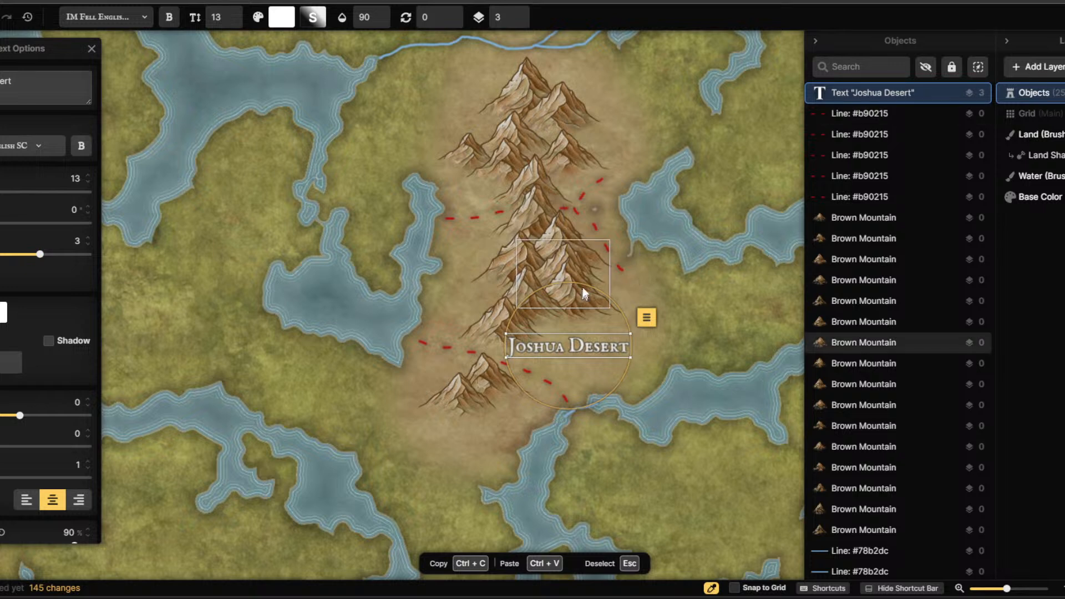
pyautogui.moveTo(593, 283); pyautogui.dragTo(551, 311)
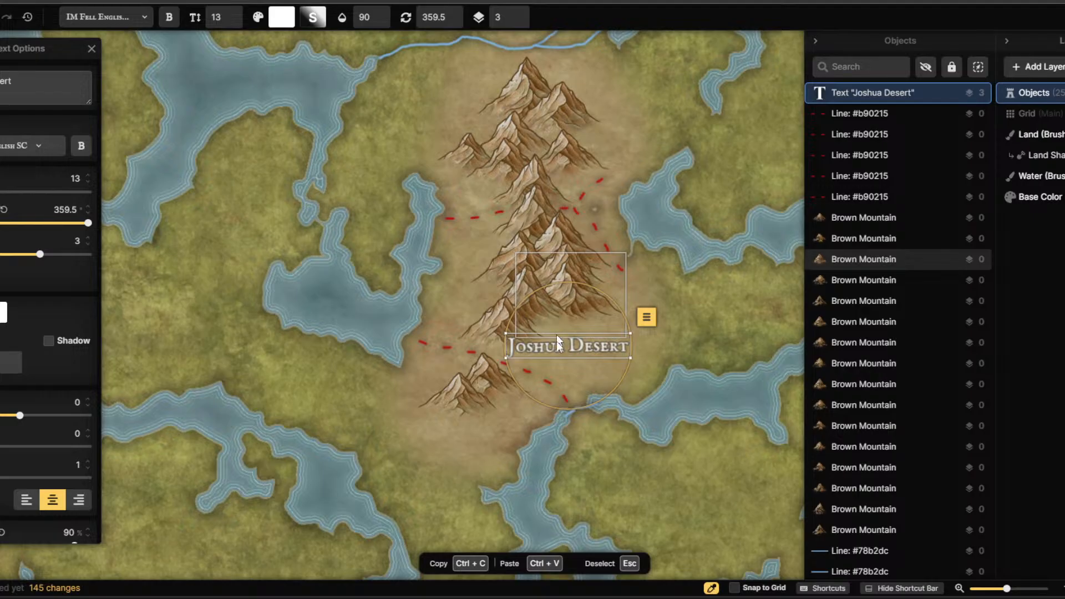
pyautogui.press('b')
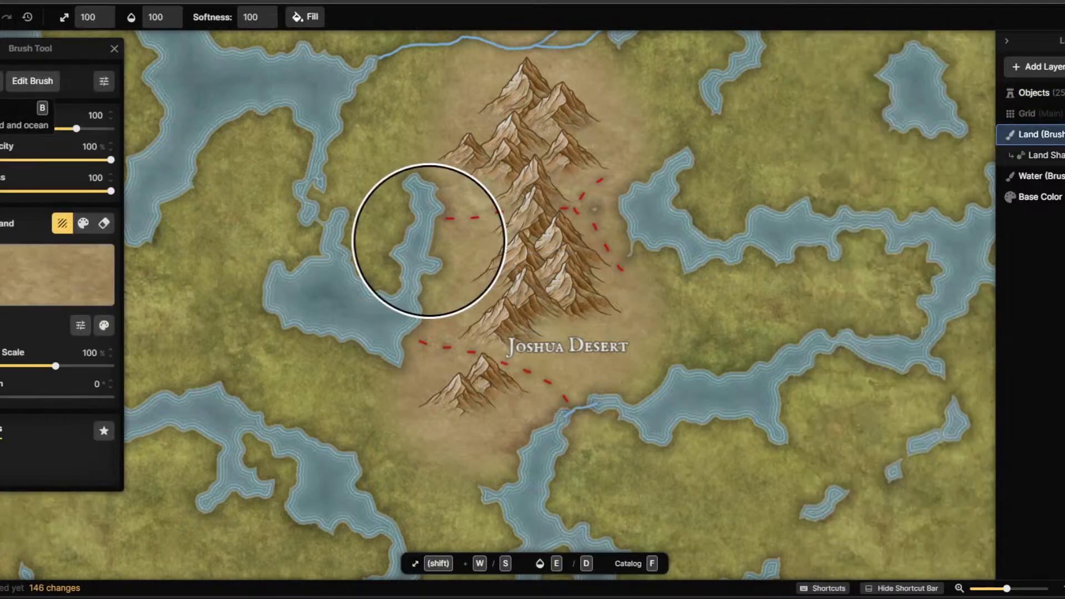
# Examine the whole continent's coastlines, waterways and grasslands in relation to the central mountain range and desert.
pyautogui.scroll(-6, 615, 327)
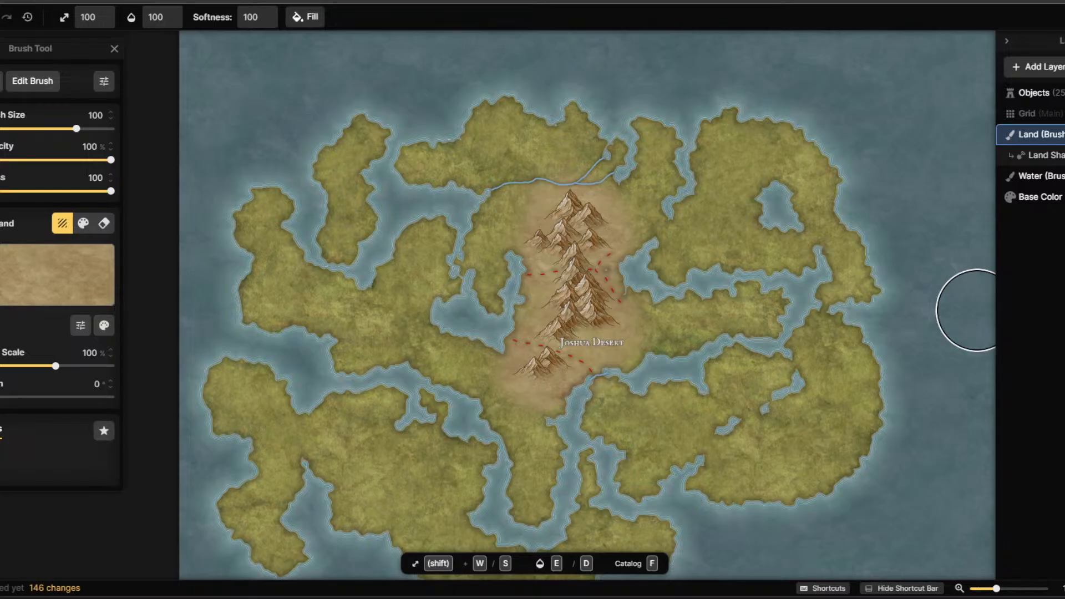
pyautogui.scroll(2, 693, 432)
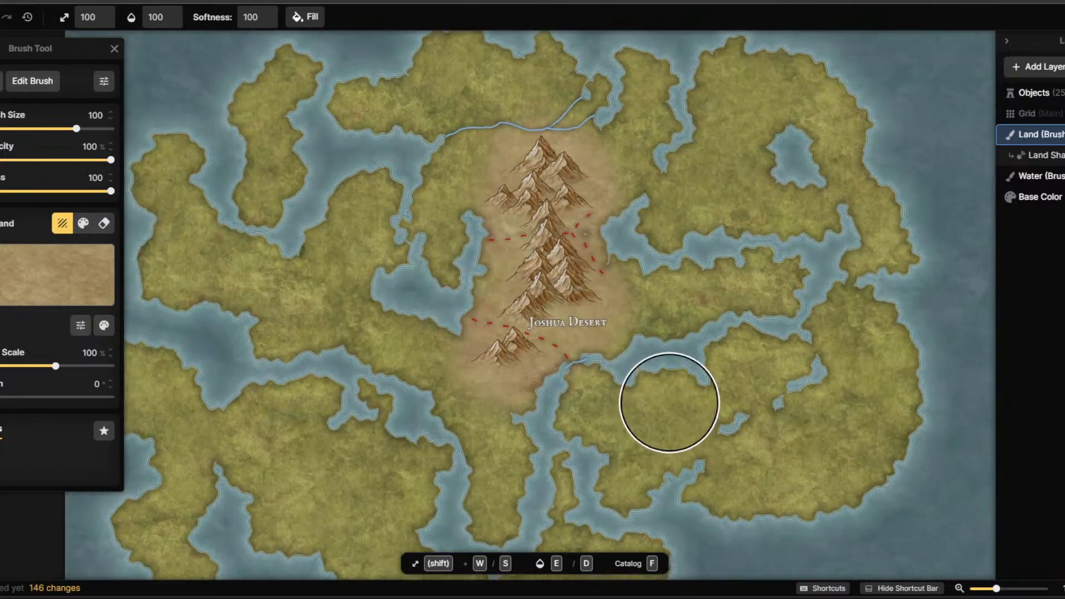
pyautogui.scroll(1, 527, 421)
pyautogui.scroll(1, 637, 444)
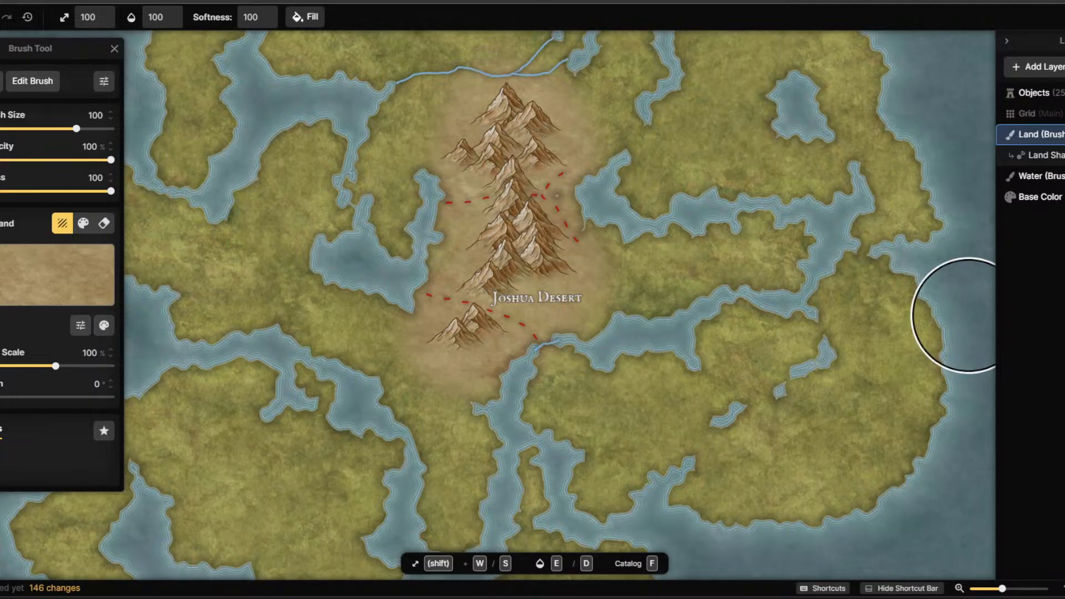
pyautogui.scroll(-1, 968, 316)
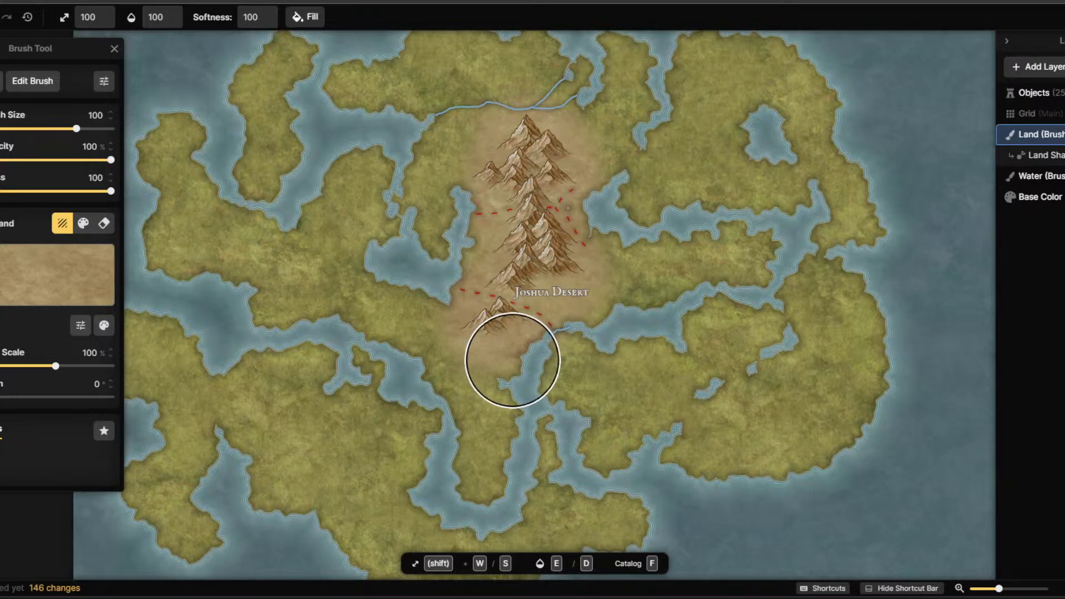
pyautogui.scroll(3, 508, 323)
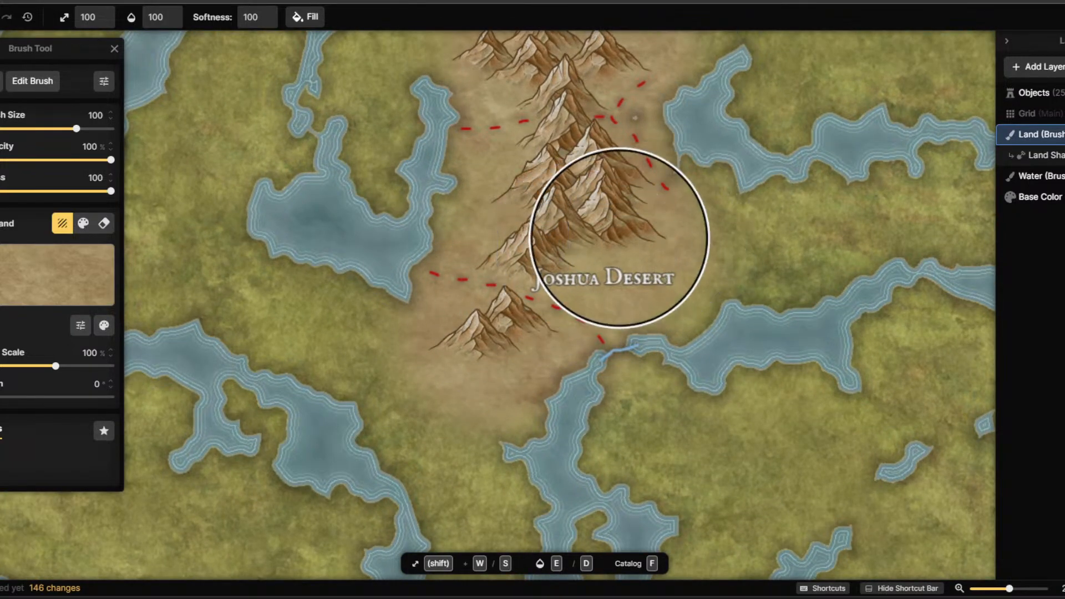
pyautogui.scroll(-3, 551, 59)
pyautogui.scroll(-2, 558, 238)
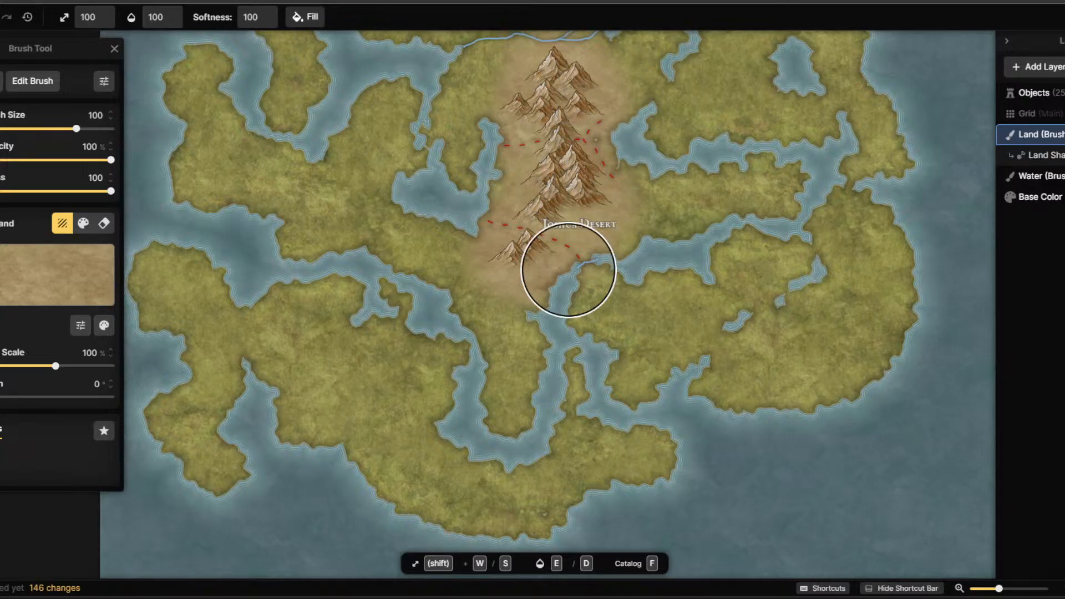
pyautogui.scroll(1, 570, 245)
pyautogui.scroll(2, 570, 245)
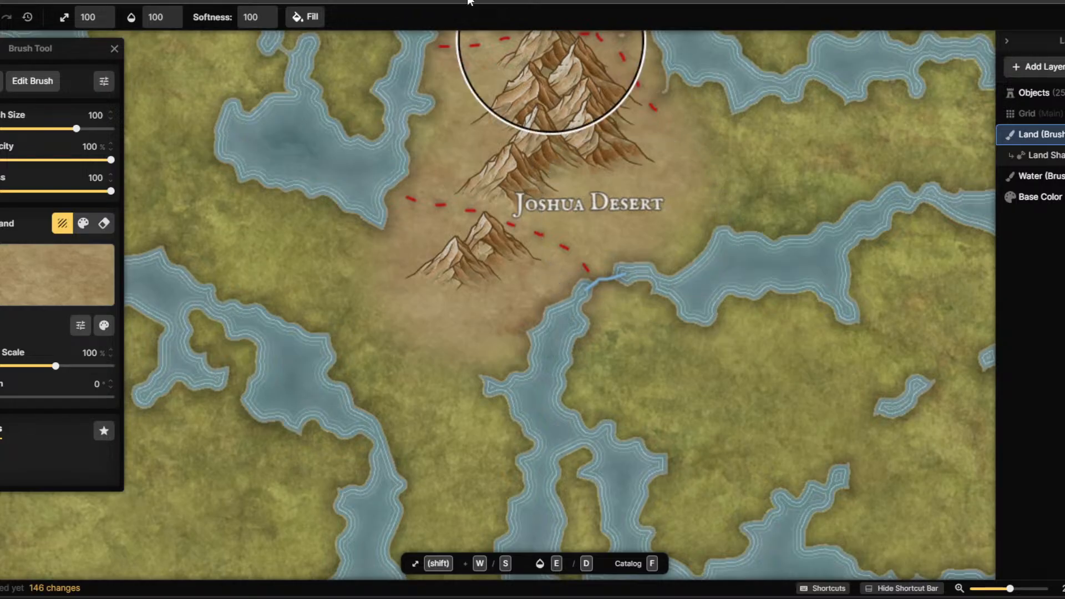
pyautogui.moveTo(607, 577)
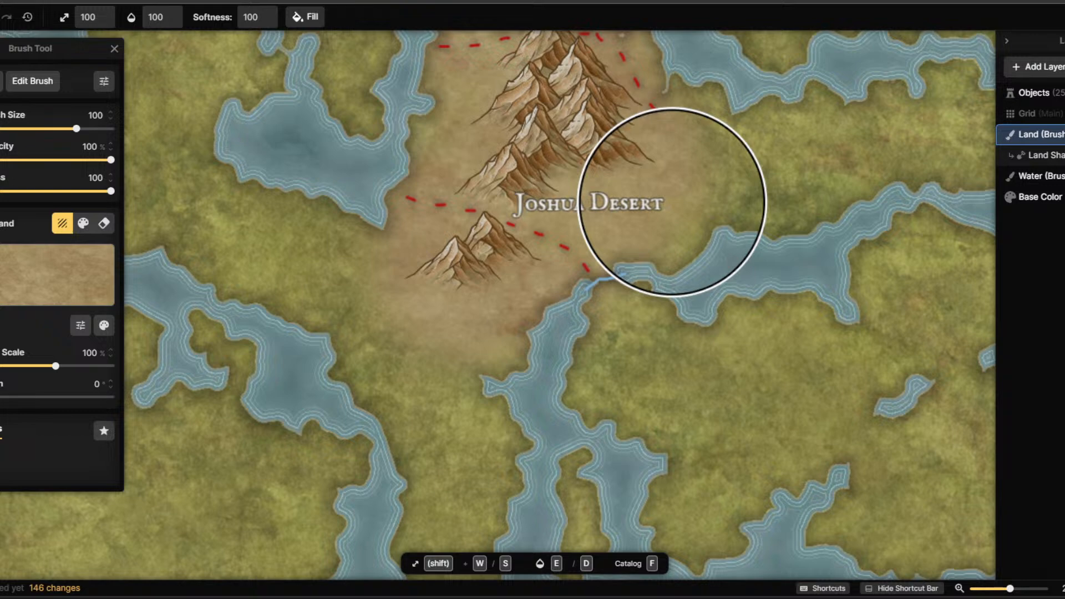
pyautogui.scroll(-3, 671, 202)
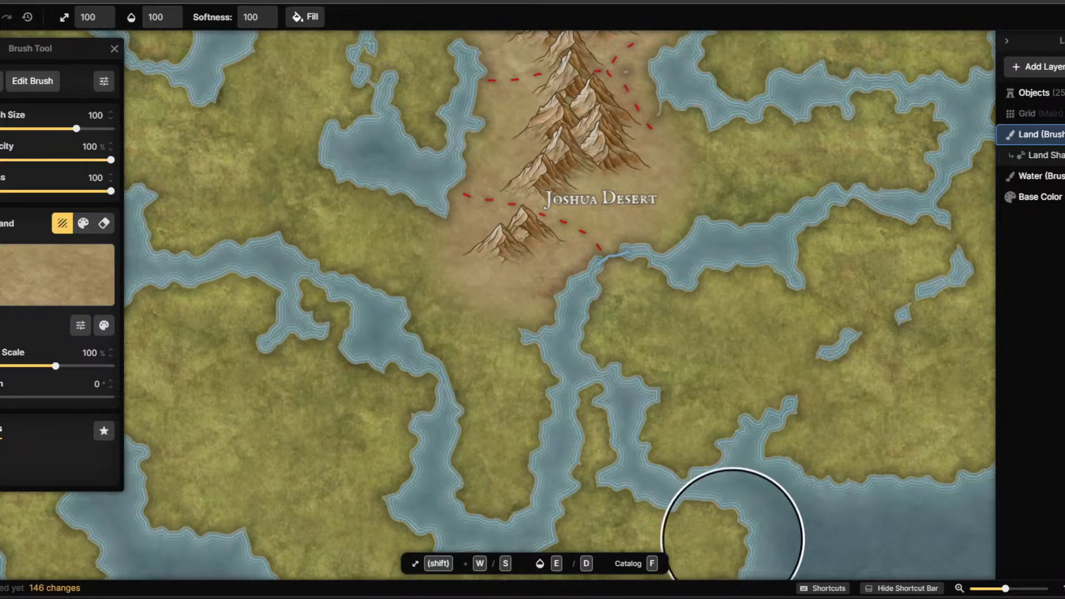
pyautogui.scroll(-4, 719, 301)
pyautogui.scroll(-2, 742, 107)
pyautogui.scroll(6, 732, 95)
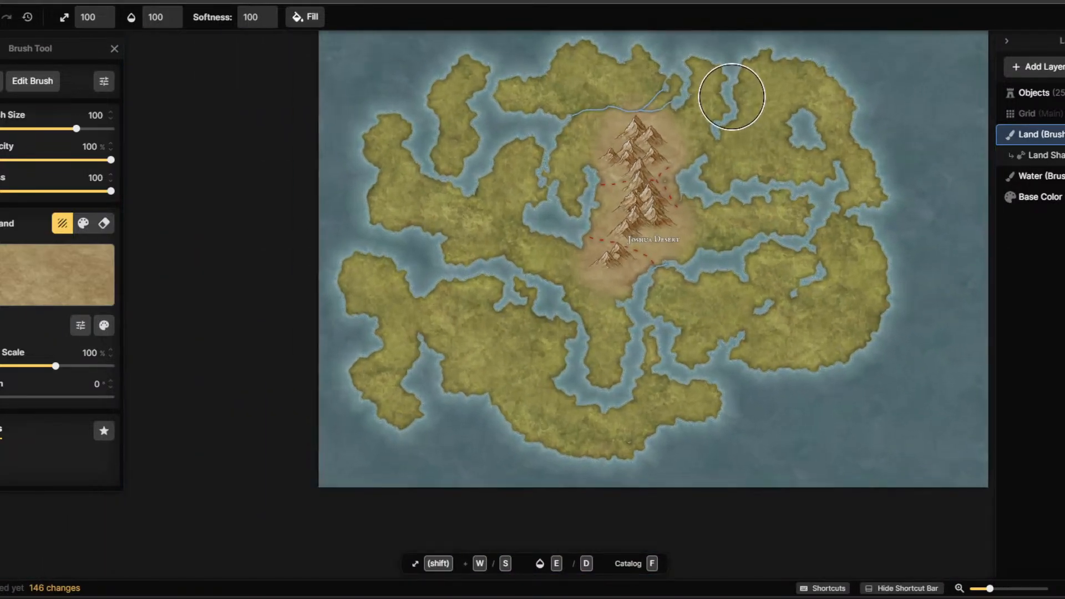
pyautogui.scroll(3, 599, 373)
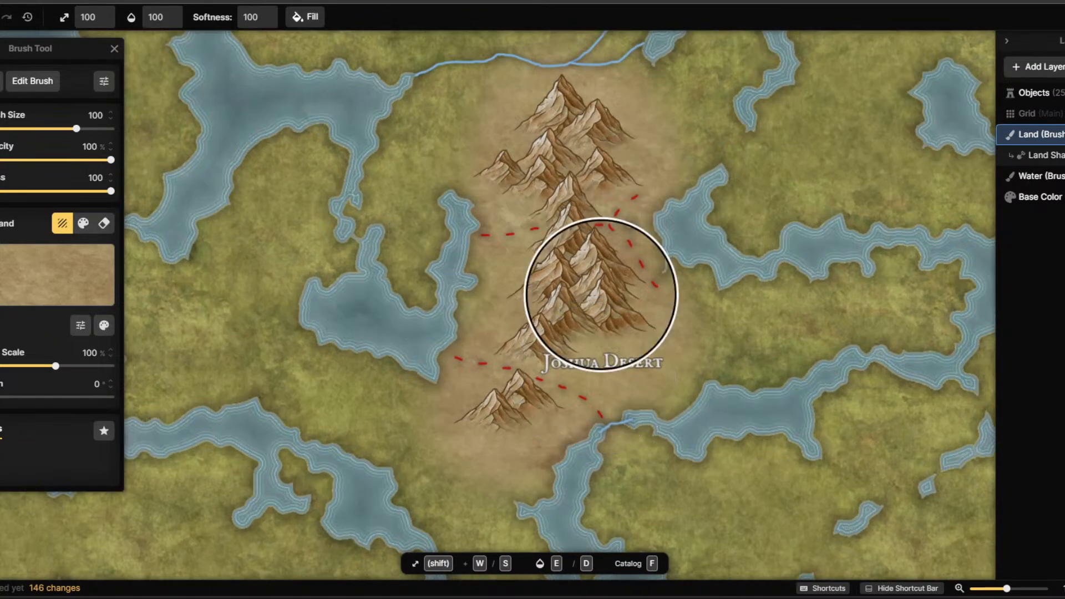
pyautogui.scroll(-2, 609, 210)
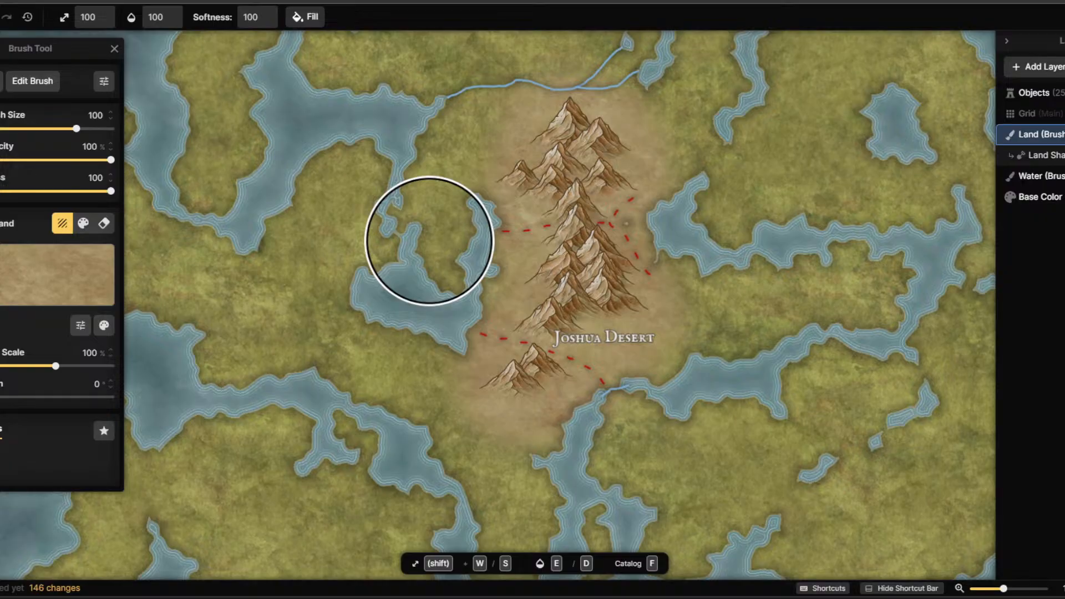
# Place a large Brown Mountain stamp of size 219 over the northern end of the central mountain range.
pyautogui.click(0, 183)
pyautogui.moveTo(0, 295)
pyautogui.mouseDown()
pyautogui.moveTo(42, 305)
pyautogui.moveTo(15, 305)
pyautogui.mouseUp()
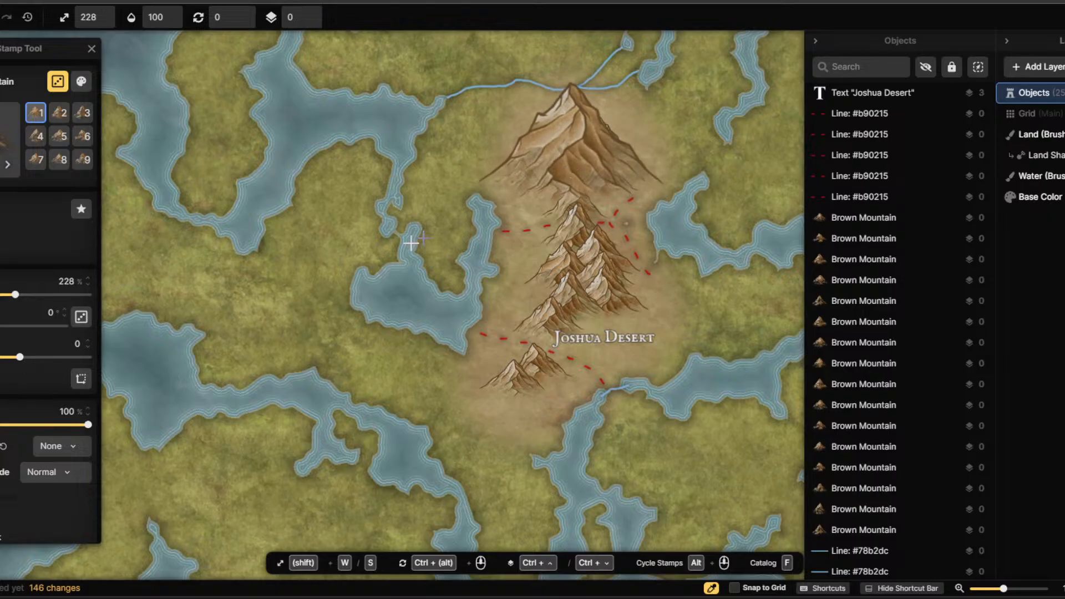
pyautogui.moveTo(15, 295); pyautogui.dragTo(4, 301)
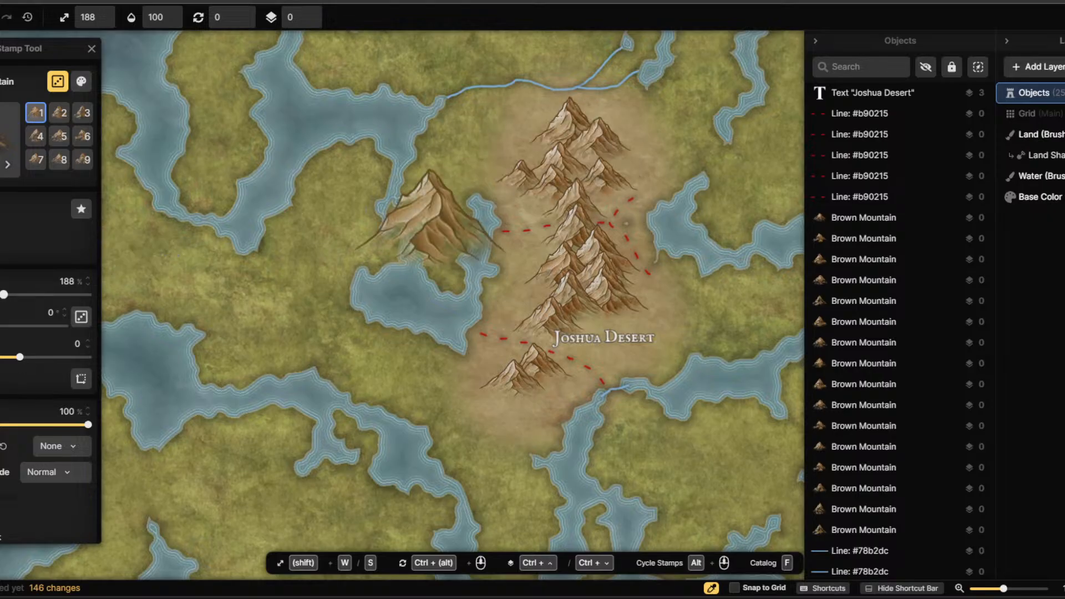
pyautogui.moveTo(4, 296); pyautogui.dragTo(10, 300)
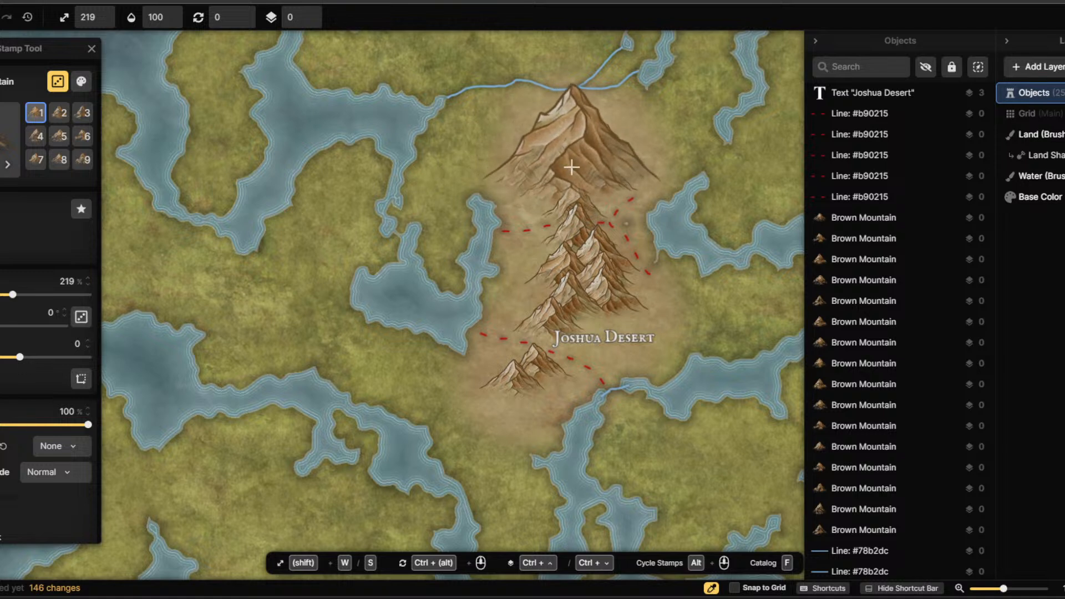
pyautogui.click(571, 167)
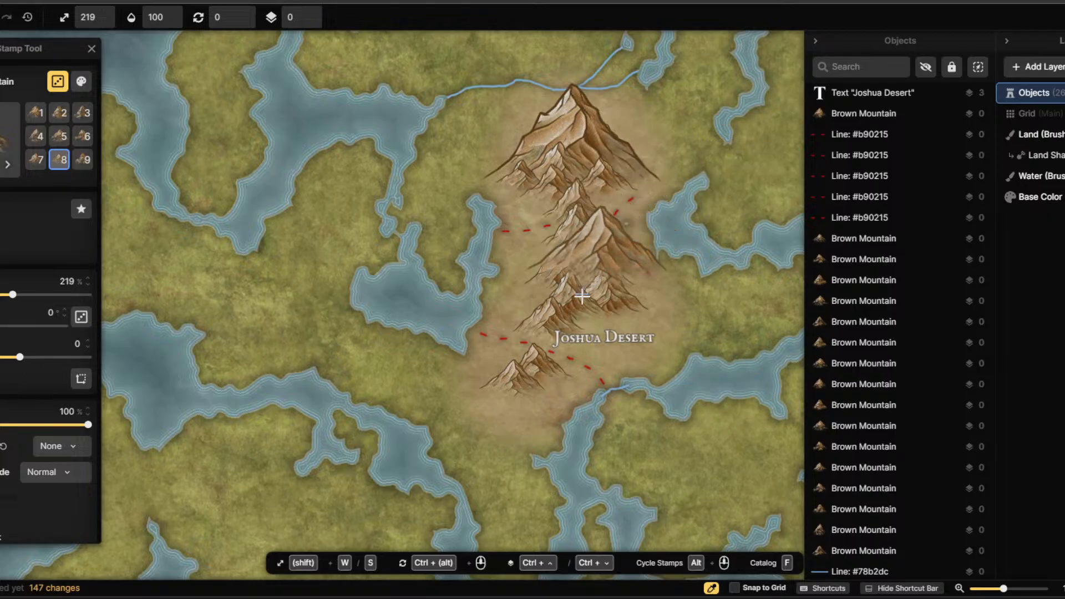
# Review the enlarged northern peak on the map, and examine the Boreal Forests and Taiga picture in the biome infographic.
pyautogui.scroll(-3, 646, 404)
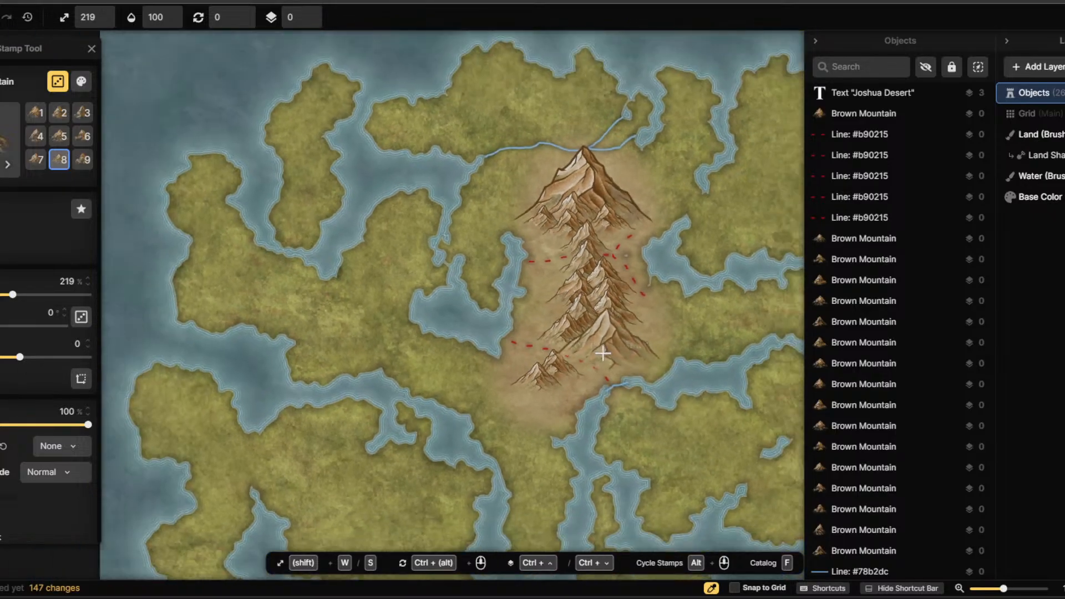
pyautogui.scroll(4, 675, 175)
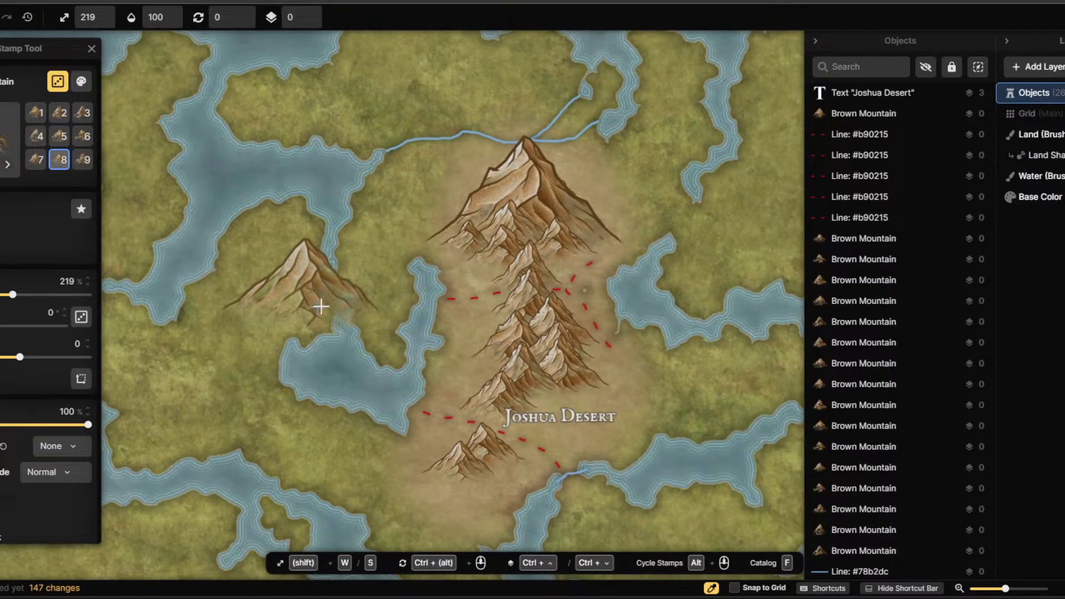
pyautogui.scroll(-2, 451, 306)
pyautogui.scroll(-2, 542, 349)
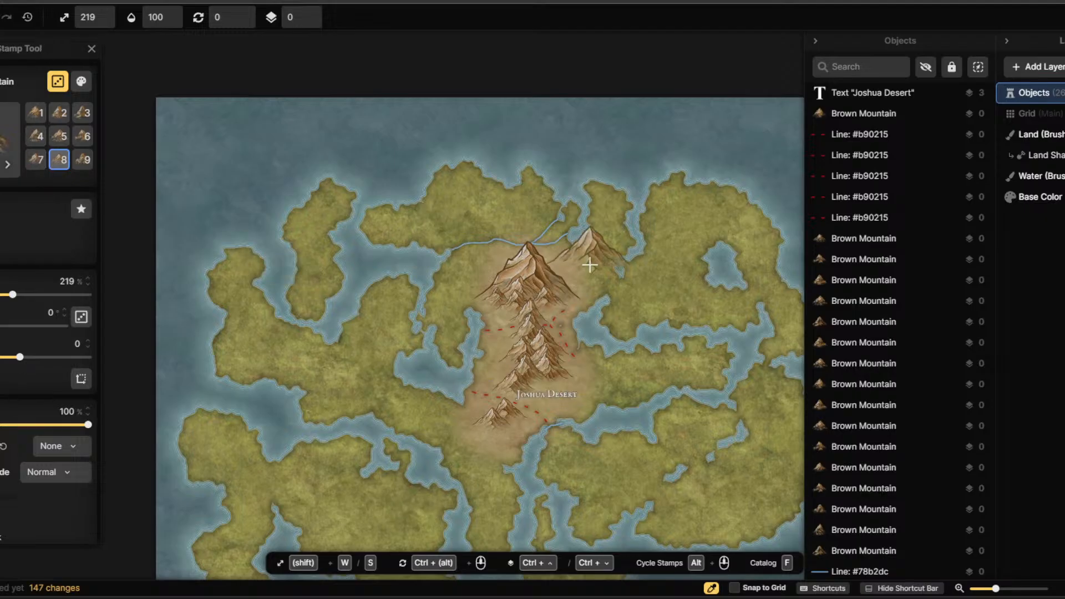
pyautogui.moveTo(585, 598)
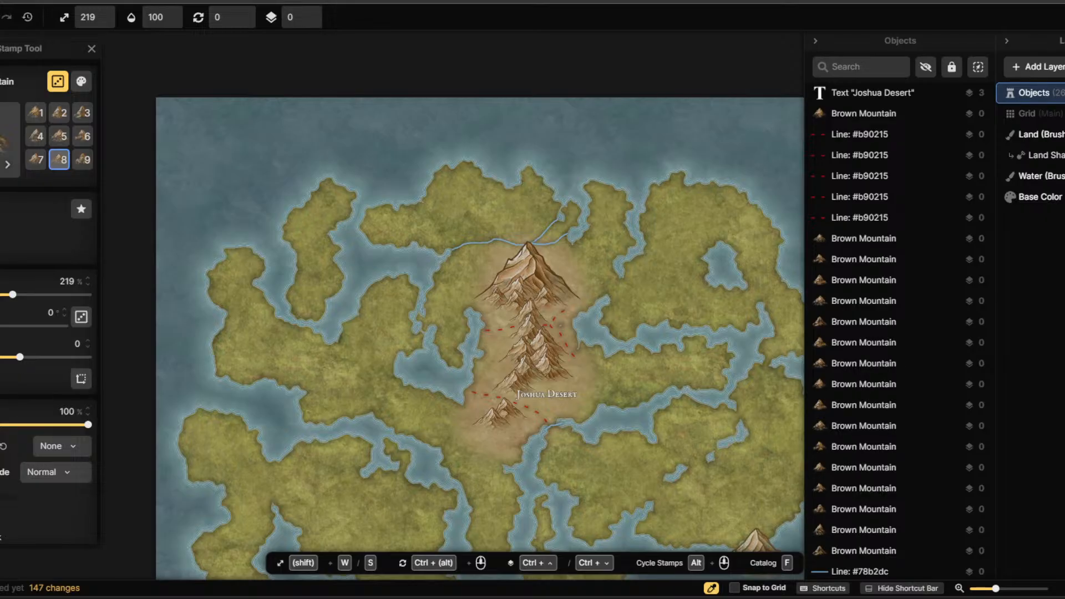
pyautogui.moveTo(1064, 72); pyautogui.dragTo(654, 97)
pyautogui.scroll(5, 494, 500)
pyautogui.scroll(-5, 421, 427)
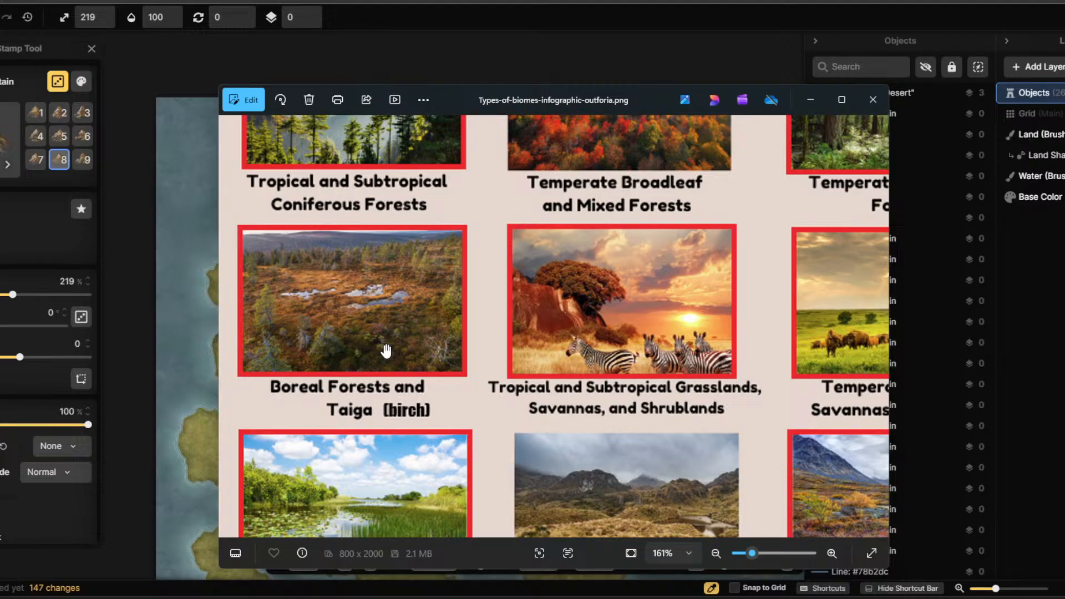
pyautogui.scroll(4, 356, 348)
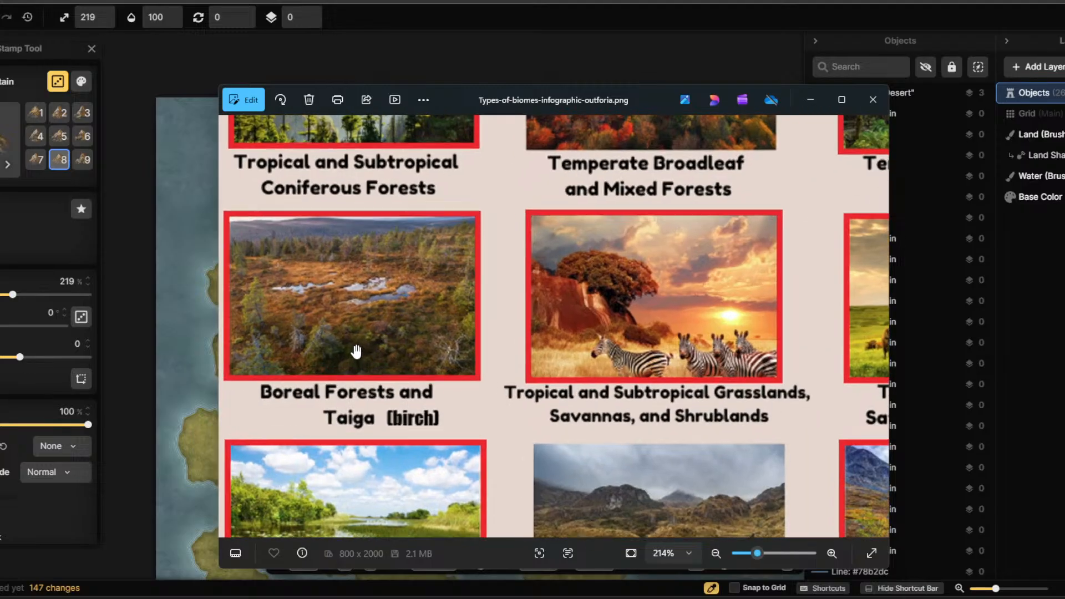
pyautogui.moveTo(556, 282); pyautogui.dragTo(682, 335)
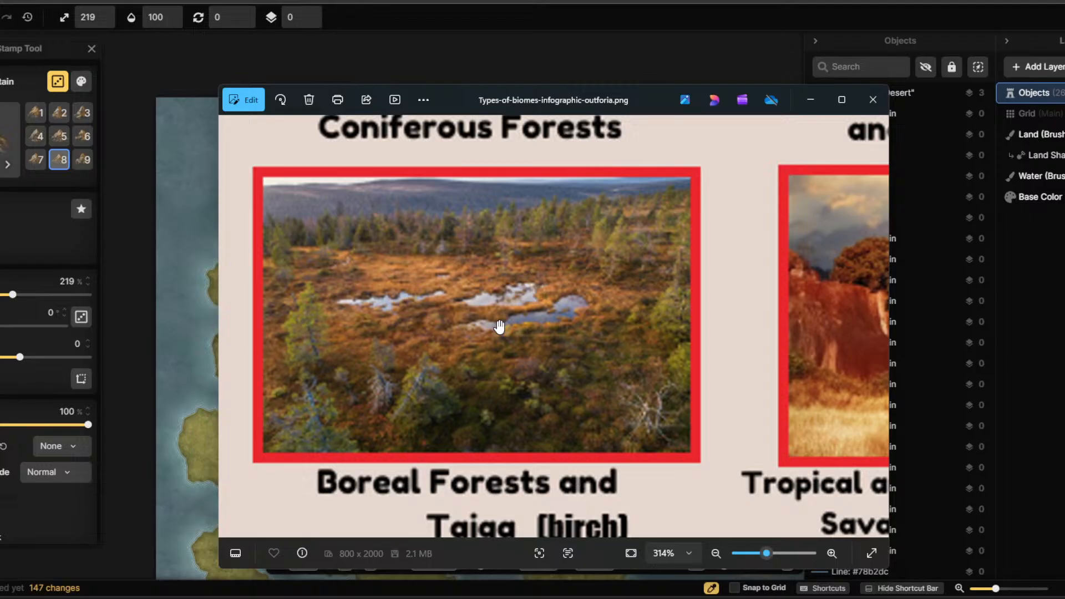
pyautogui.scroll(-2, 499, 328)
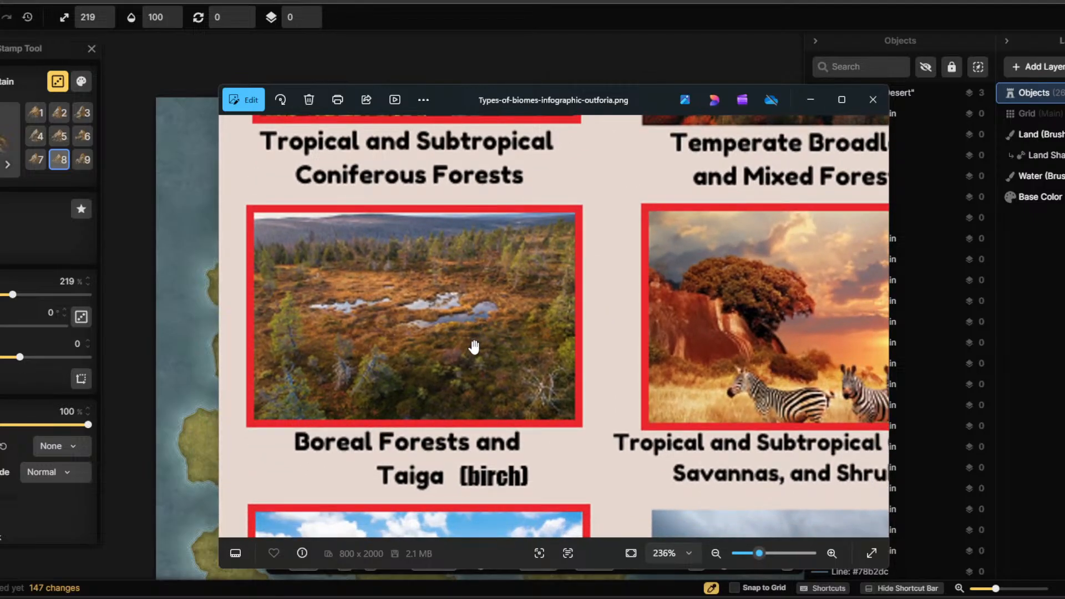
pyautogui.scroll(-1, 475, 347)
pyautogui.scroll(1, 461, 348)
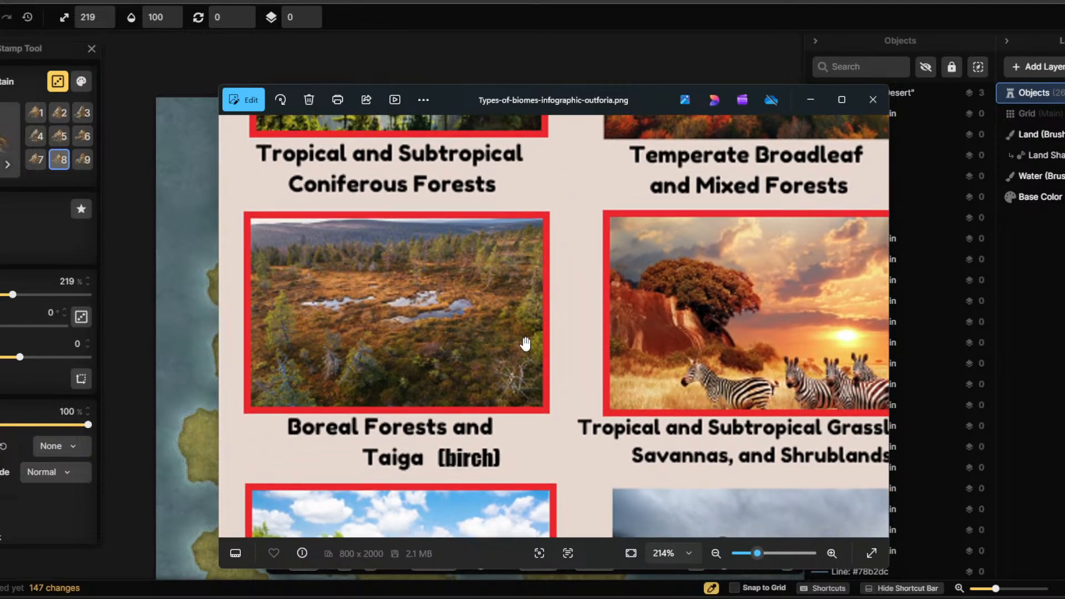
pyautogui.scroll(1, 444, 348)
pyautogui.scroll(1, 539, 368)
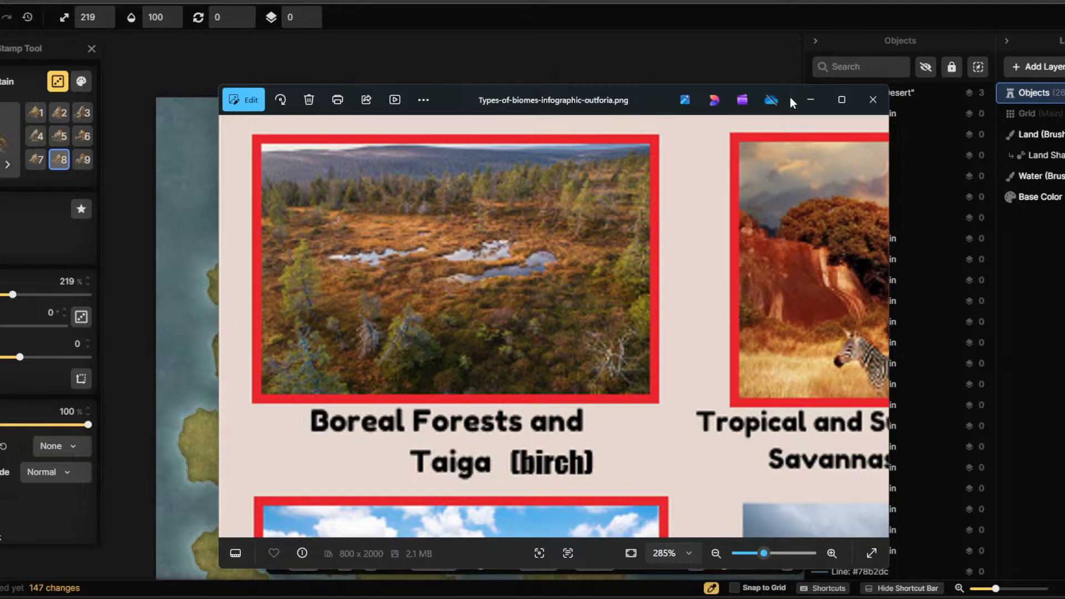
pyautogui.click(809, 100)
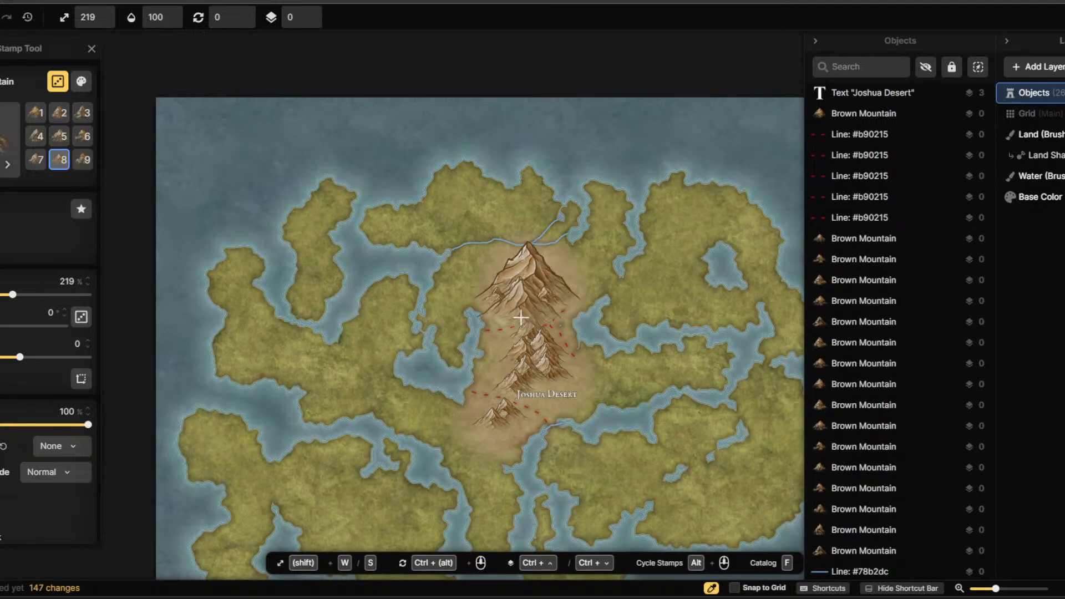
# Try the blue-white Snow Mountain stamp at size 182 as a snowcap over the large northern peak.
pyautogui.scroll(3, 537, 311)
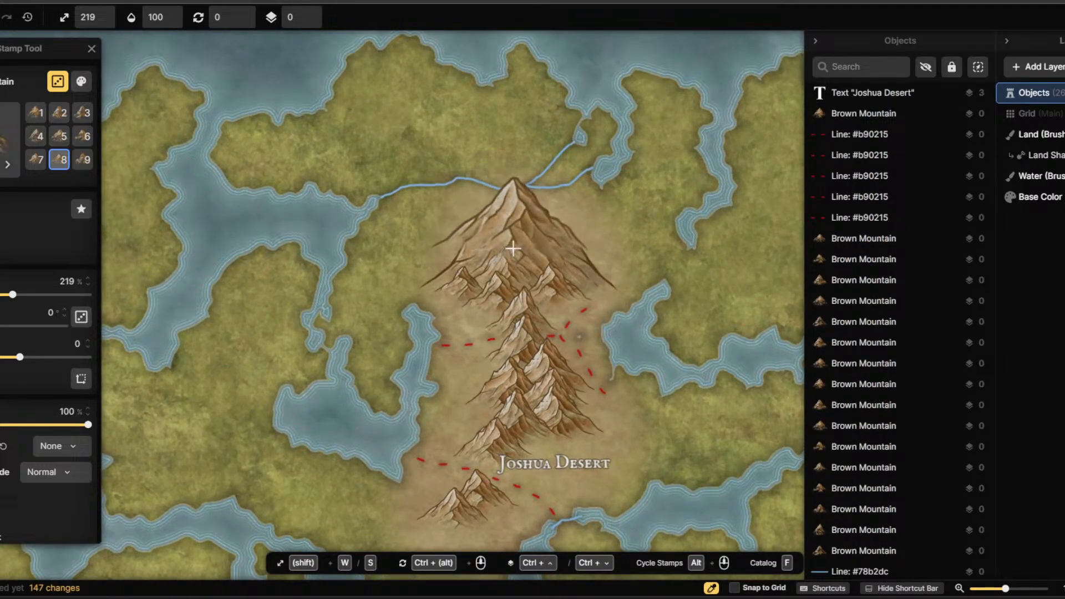
pyautogui.scroll(1, 507, 241)
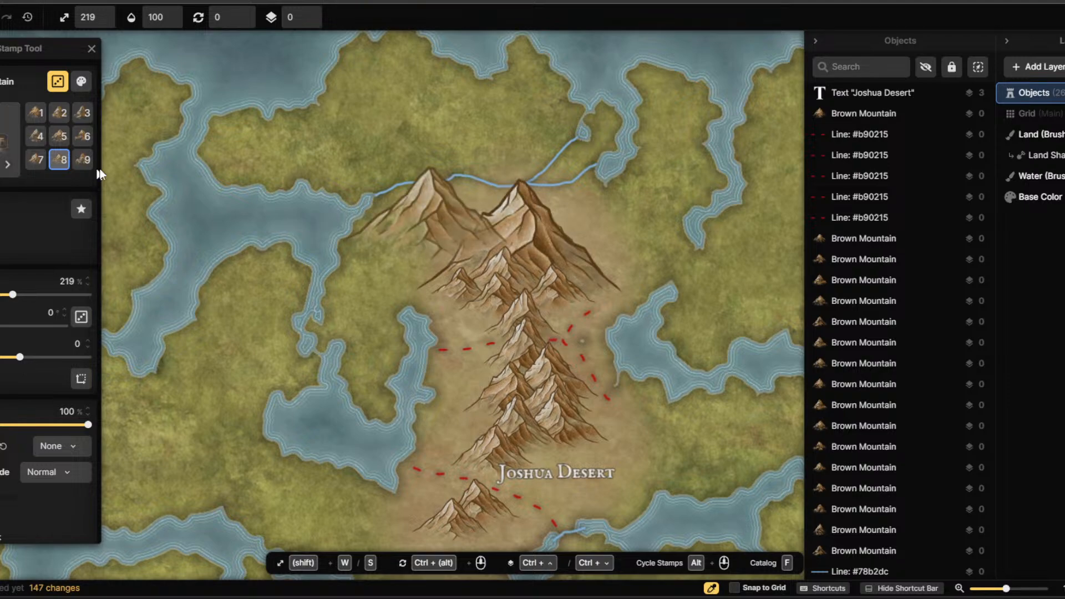
pyautogui.click(10, 166)
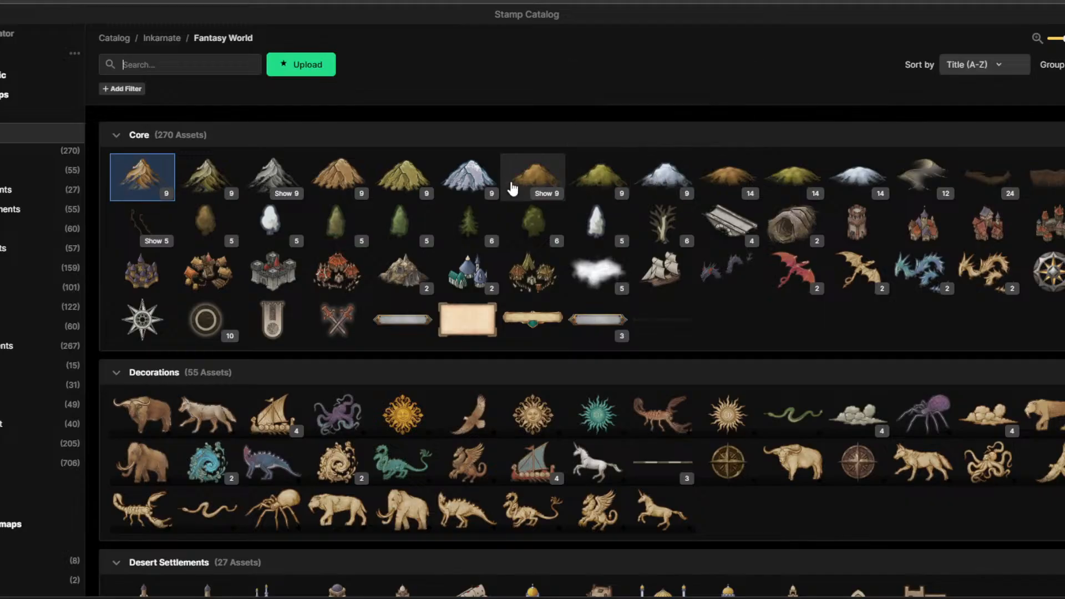
pyautogui.click(473, 179)
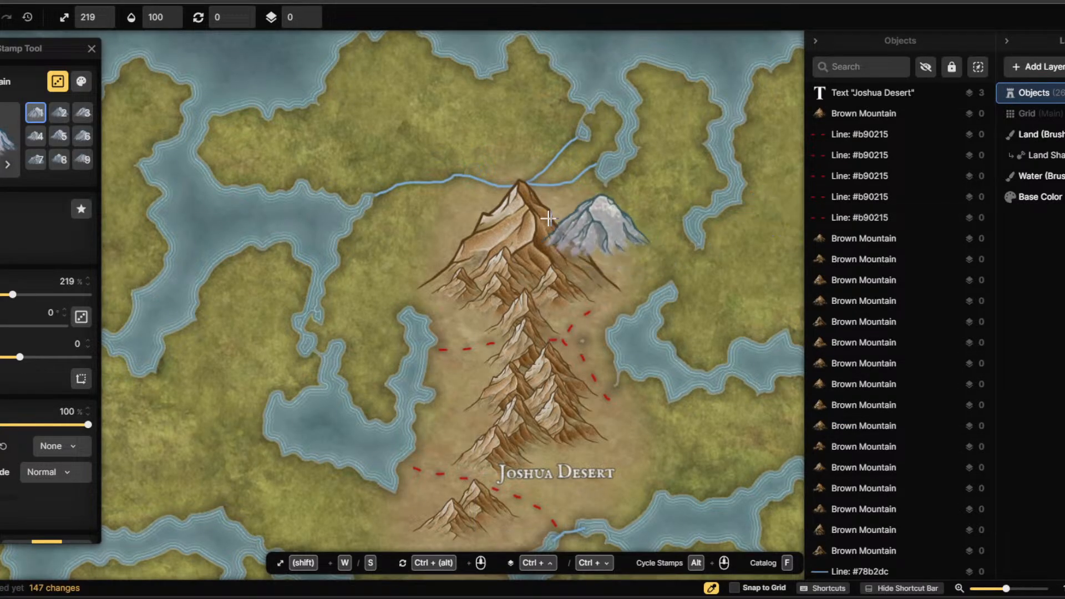
pyautogui.click(433, 236)
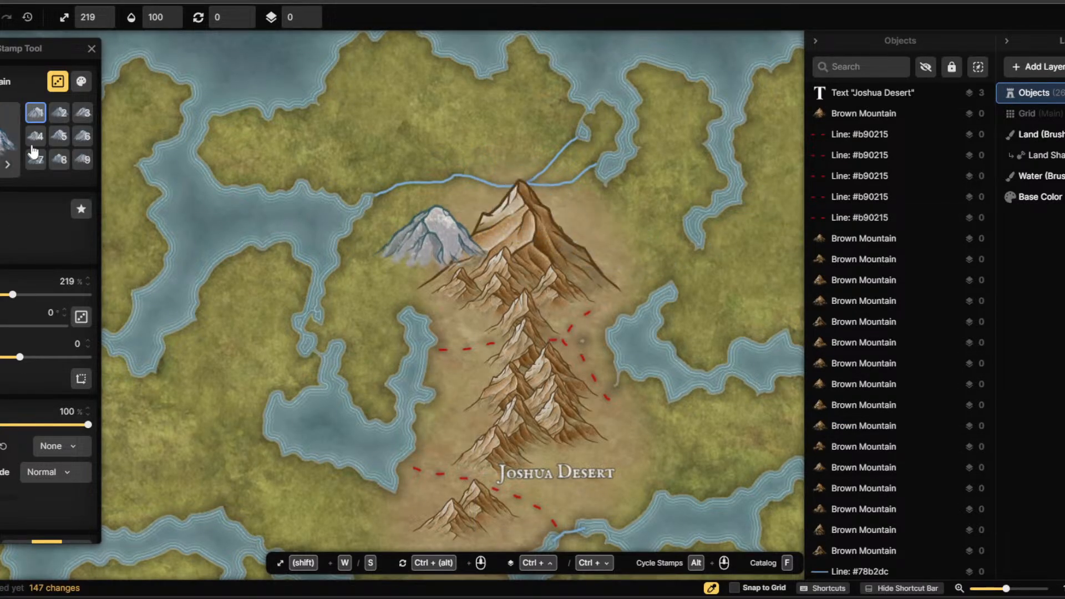
pyautogui.moveTo(12, 295); pyautogui.dragTo(3, 294)
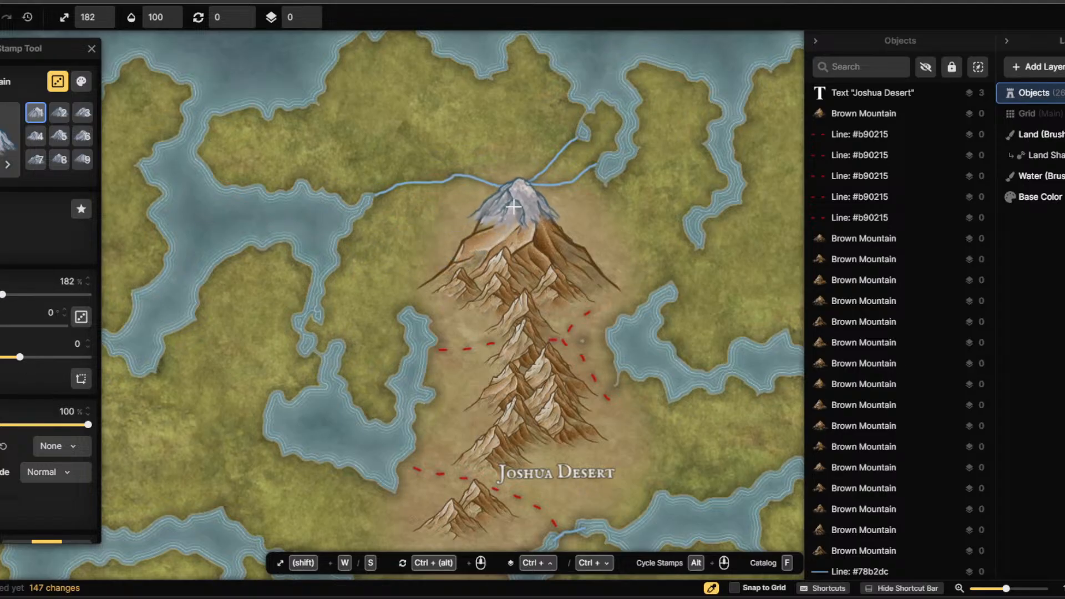
# Compare Snow Mountain variants 4, 2, 3 and 7 against the northern peak at size 212, and try variant 7 at 288.
pyautogui.moveTo(3, 295); pyautogui.dragTo(11, 295)
pyautogui.click(42, 145)
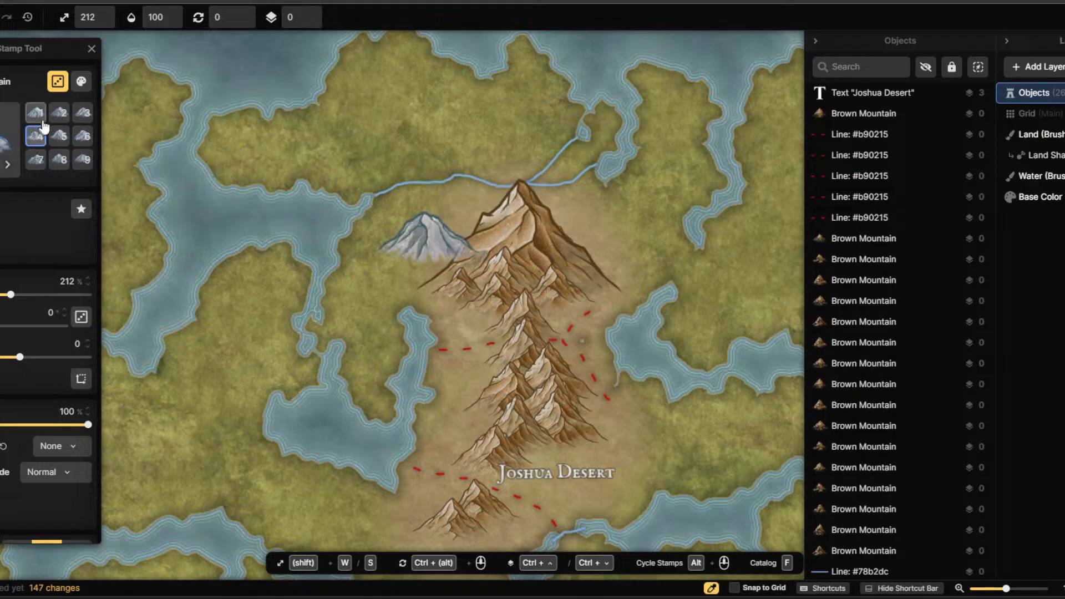
pyautogui.click(59, 112)
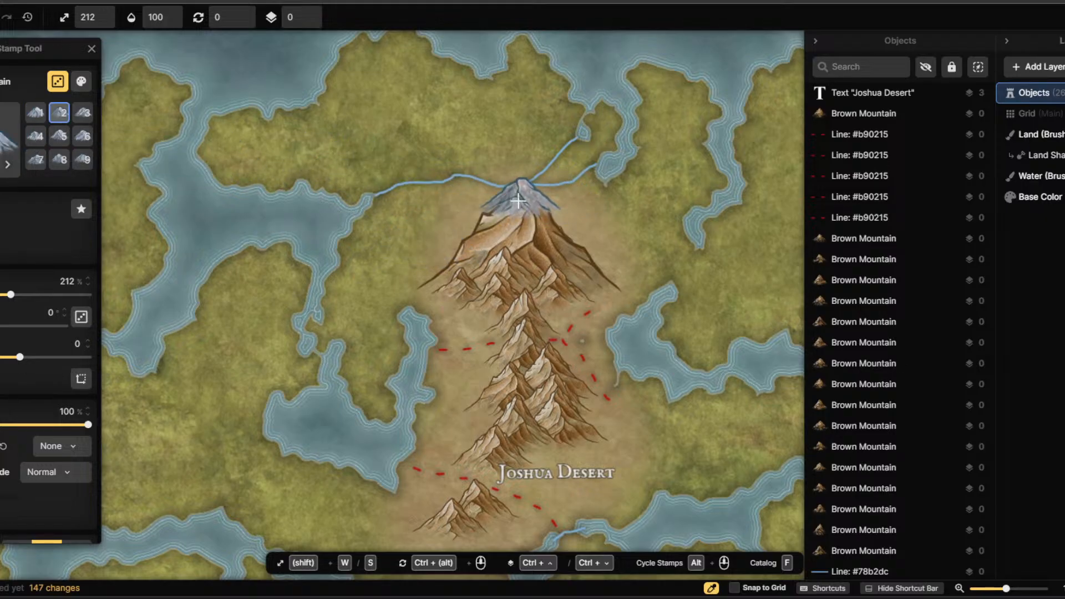
pyautogui.click(83, 113)
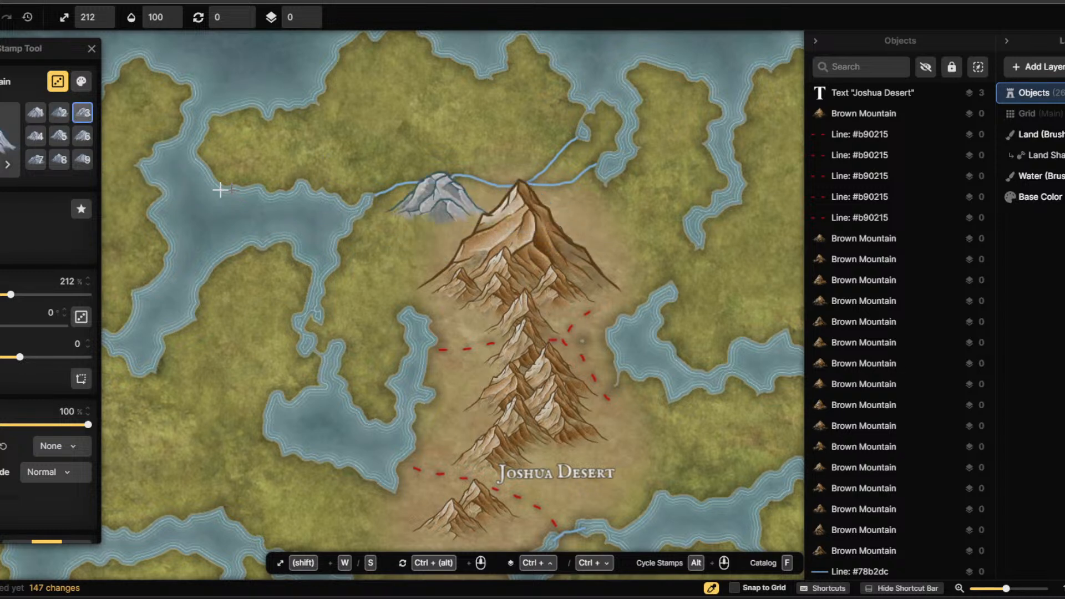
pyautogui.click(35, 159)
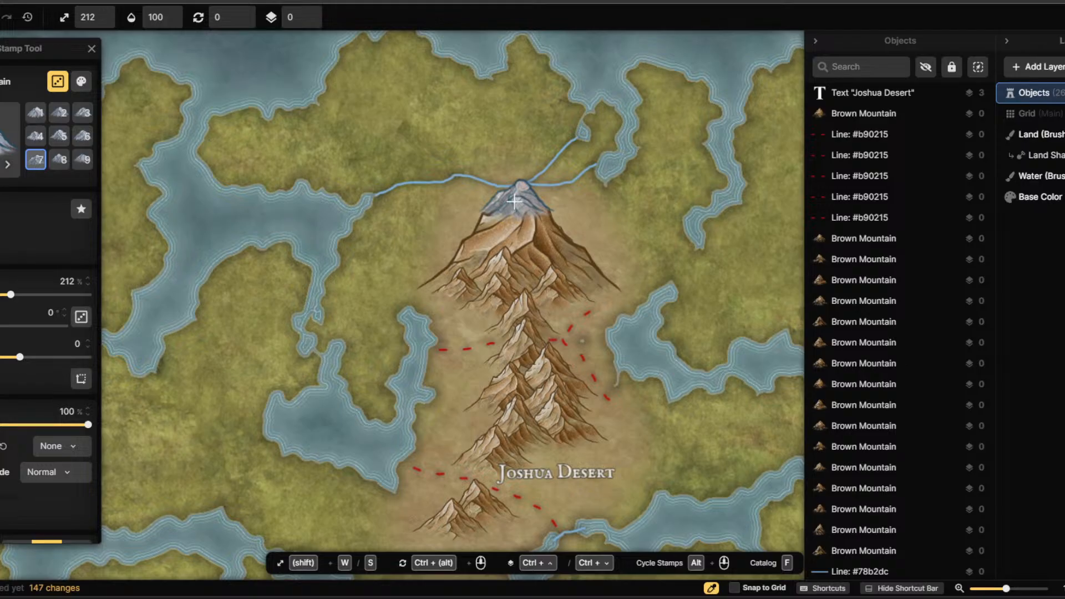
pyautogui.moveTo(11, 295); pyautogui.dragTo(32, 296)
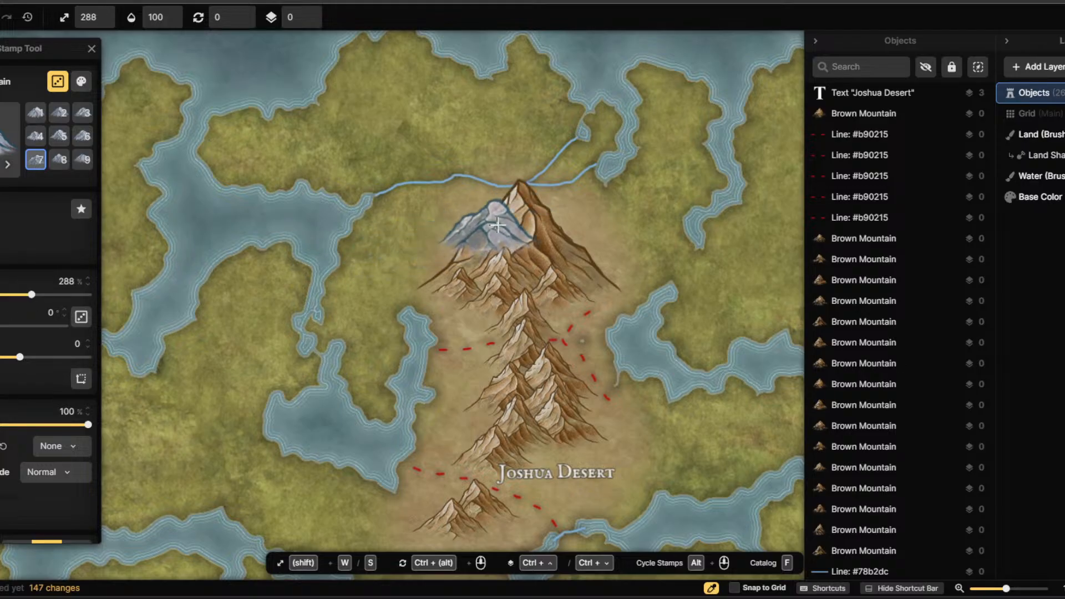
pyautogui.click(433, 234)
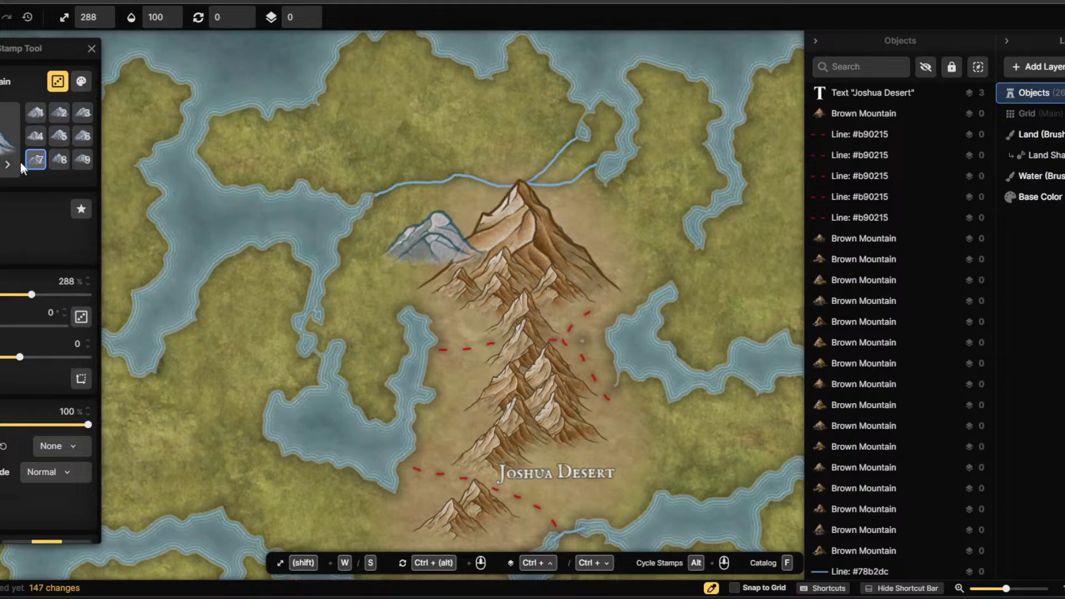
# Try the rounded snowy hill stamp over the northern peak, comparing variants 1, 4 and 7 at sizes 288, 209 and 167.
pyautogui.click(8, 164)
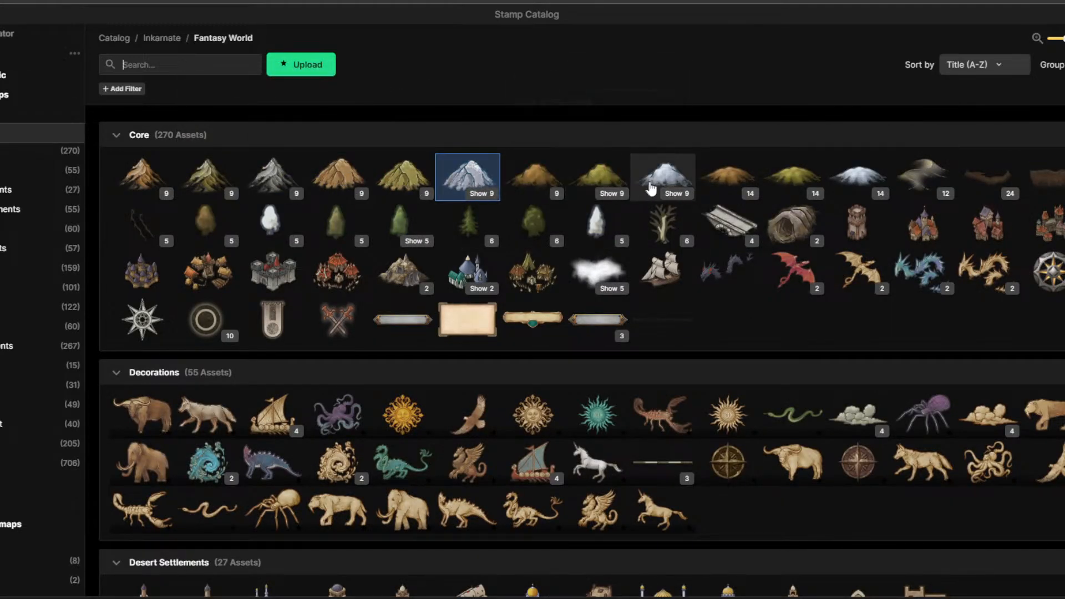
pyautogui.click(655, 184)
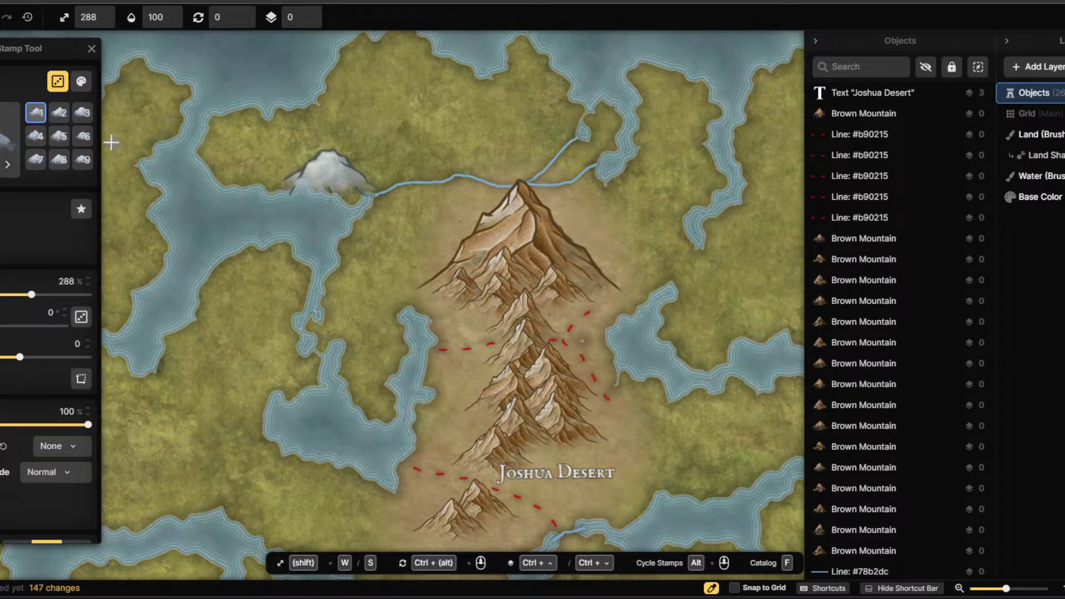
pyautogui.click(430, 239)
pyautogui.click(44, 142)
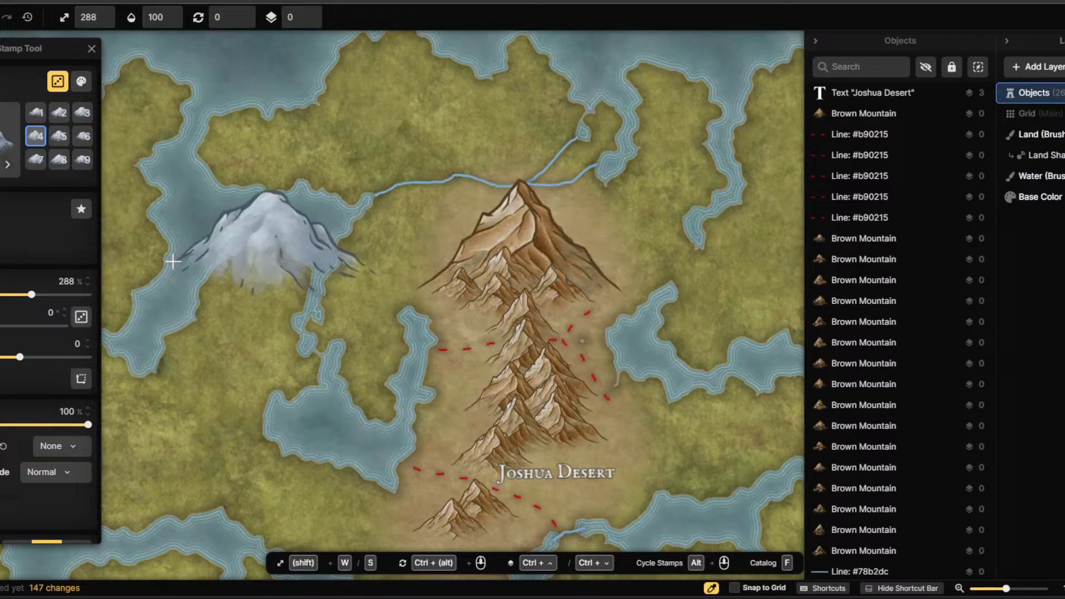
pyautogui.moveTo(31, 295); pyautogui.dragTo(10, 296)
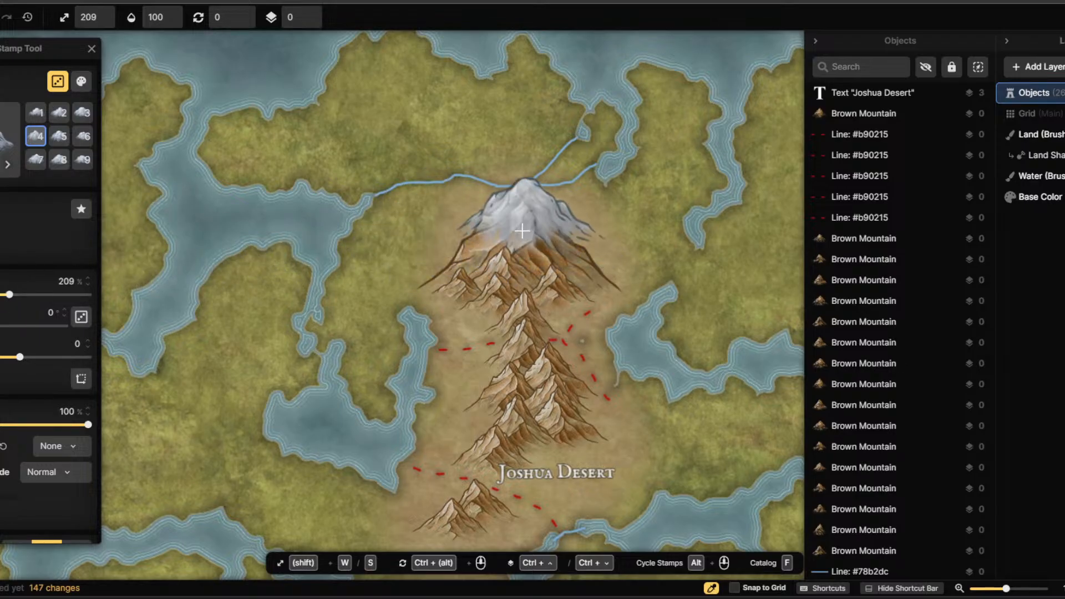
pyautogui.click(234, 253)
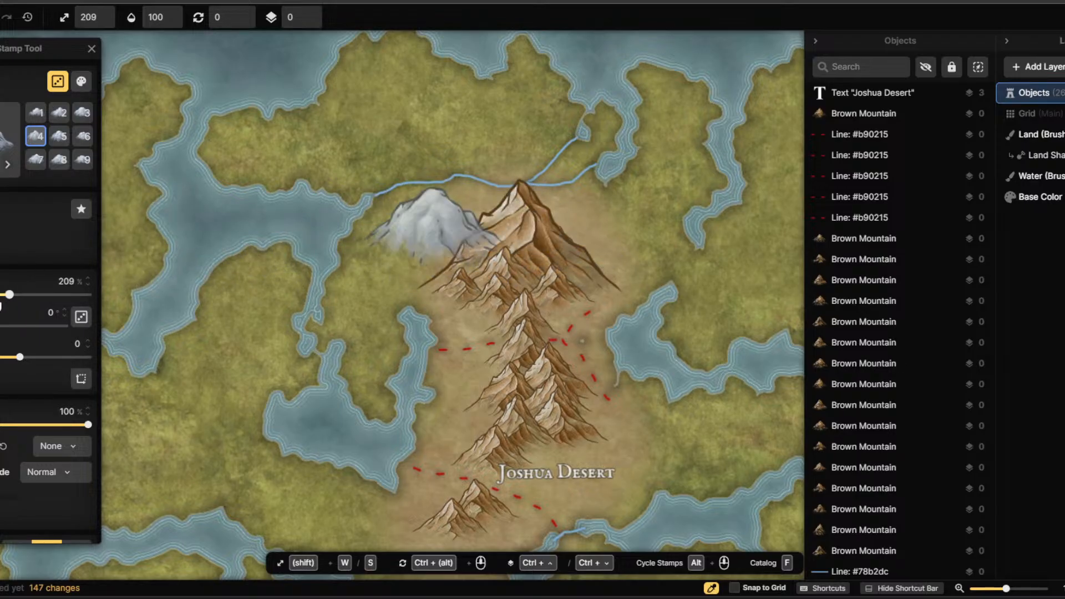
pyautogui.moveTo(10, 295); pyautogui.dragTo(1, 296)
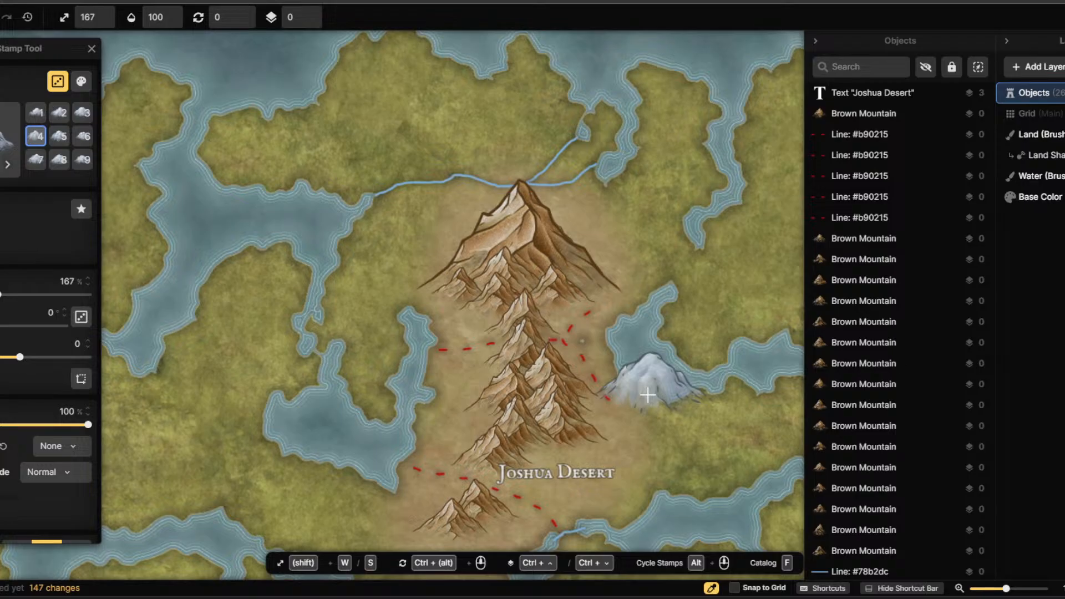
pyautogui.click(35, 159)
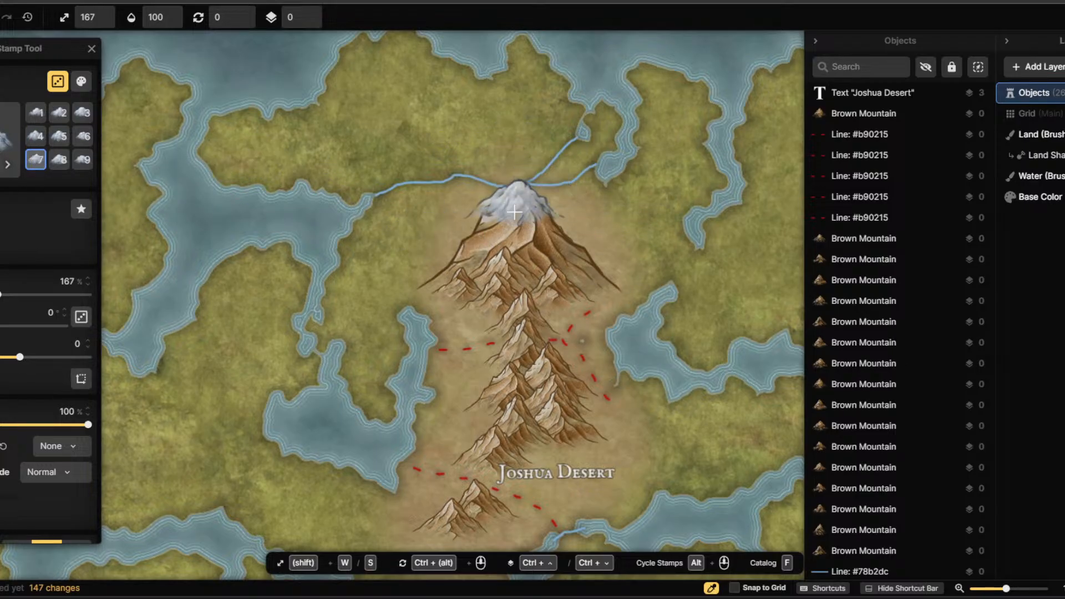
# Select the Snow Mountain stamp again, compare its variants against the northern peak, and set its size to 197.
pyautogui.press('f')
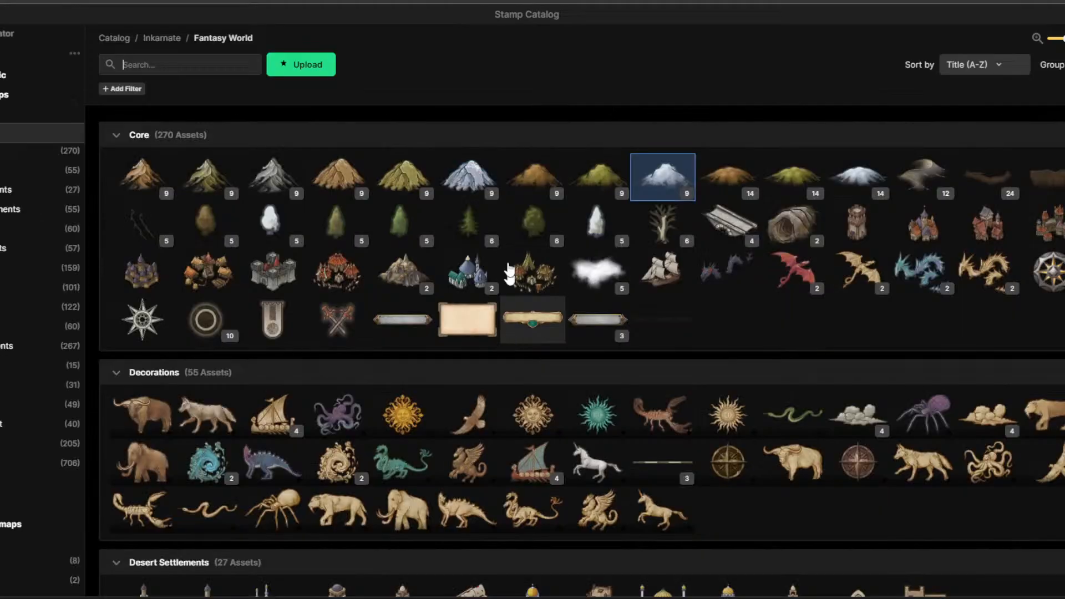
pyautogui.click(451, 165)
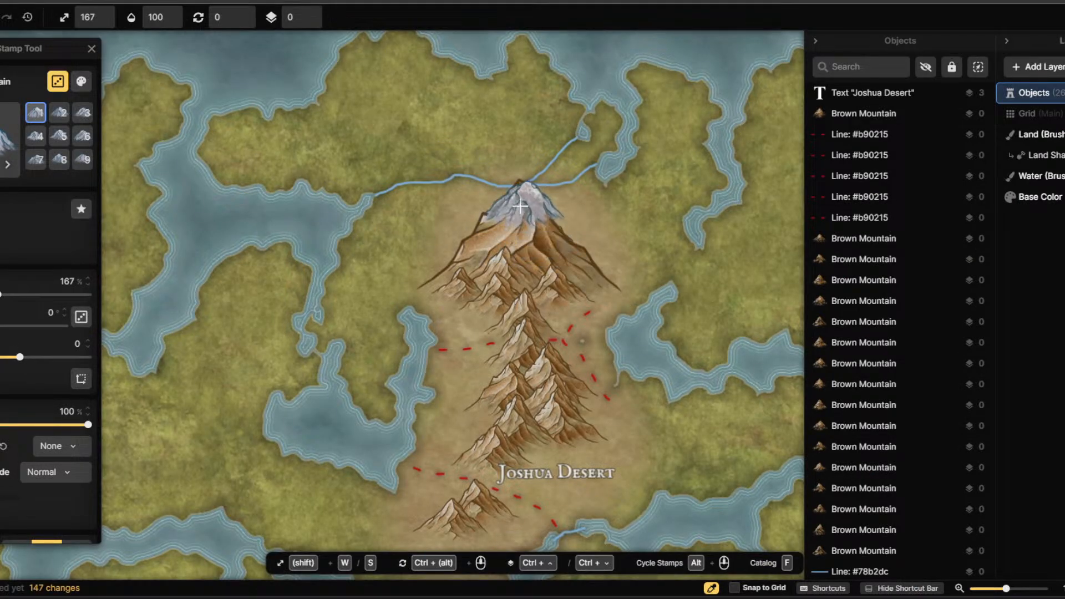
pyautogui.click(36, 136)
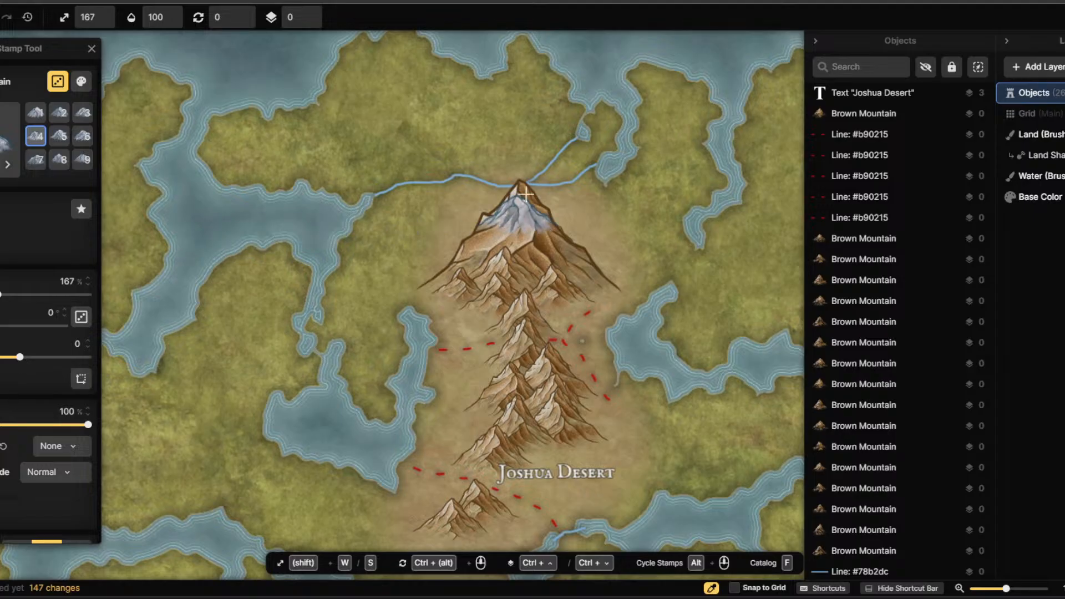
pyautogui.click(58, 159)
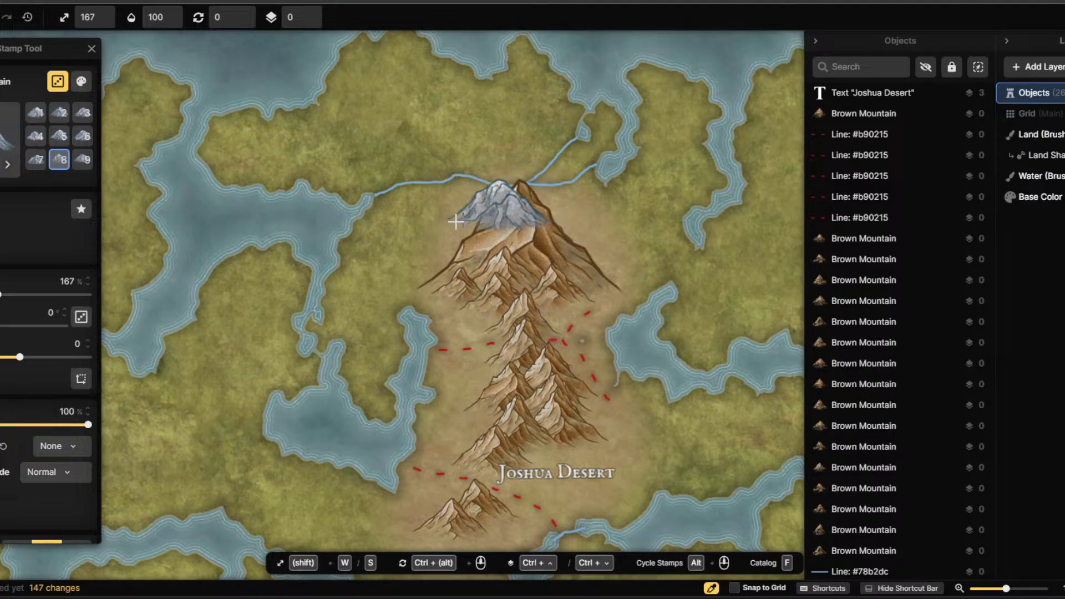
pyautogui.click(84, 161)
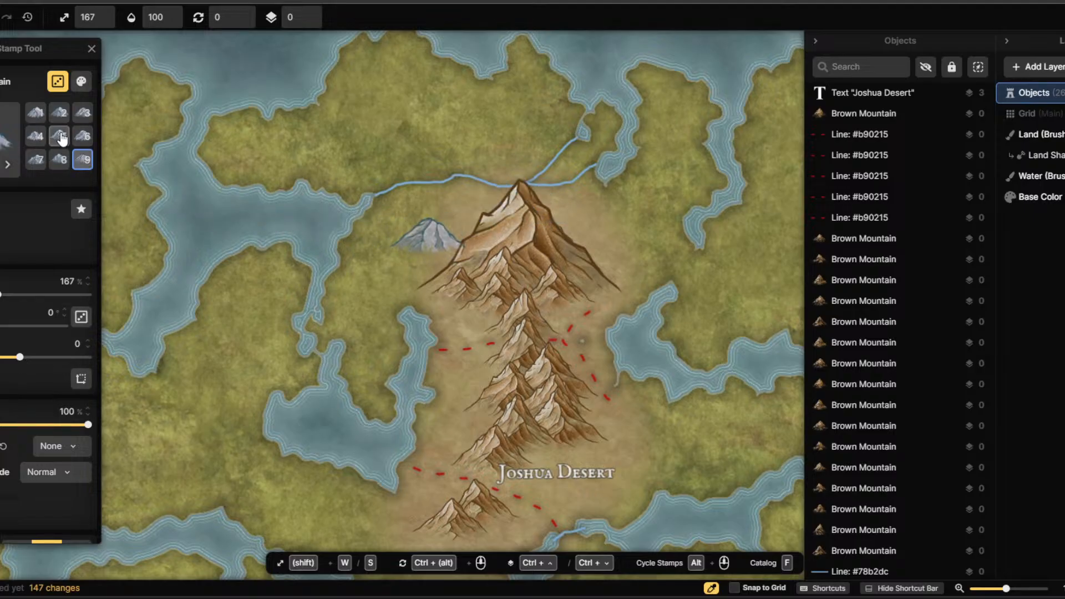
pyautogui.click(59, 112)
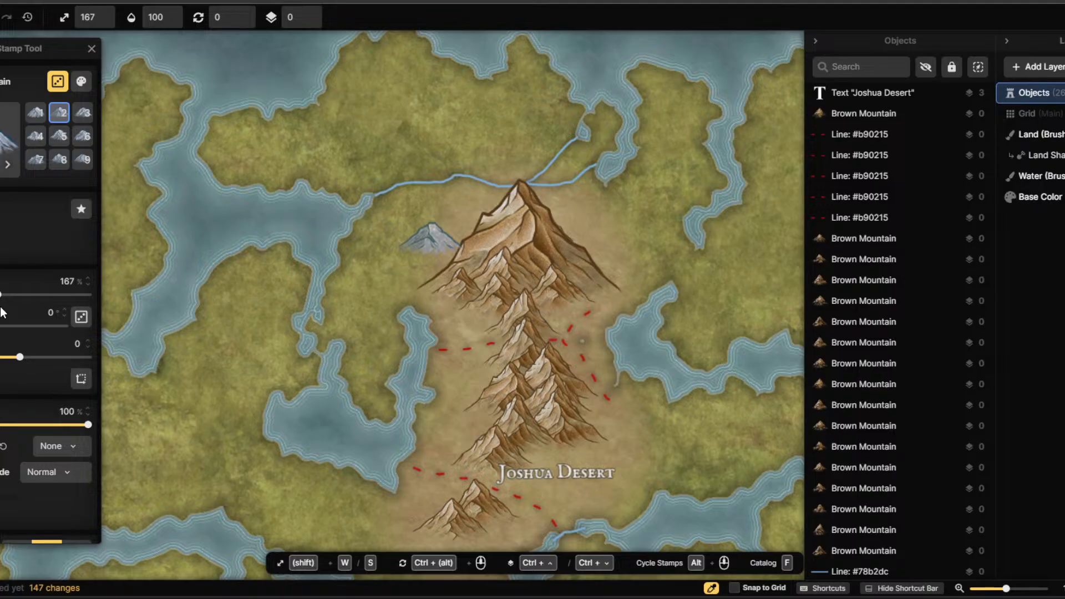
pyautogui.moveTo(3, 299); pyautogui.dragTo(6, 295)
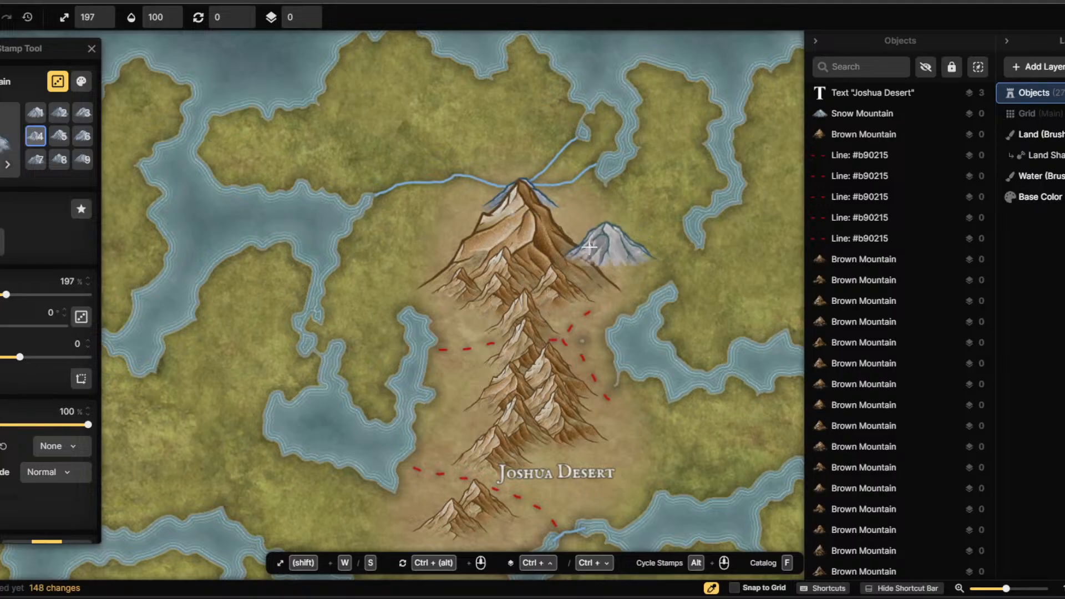
# Cap the summit of the northern peak with Snow Mountain variant 5 on layer 5, undoing the other trial placements.
pyautogui.click(426, 238)
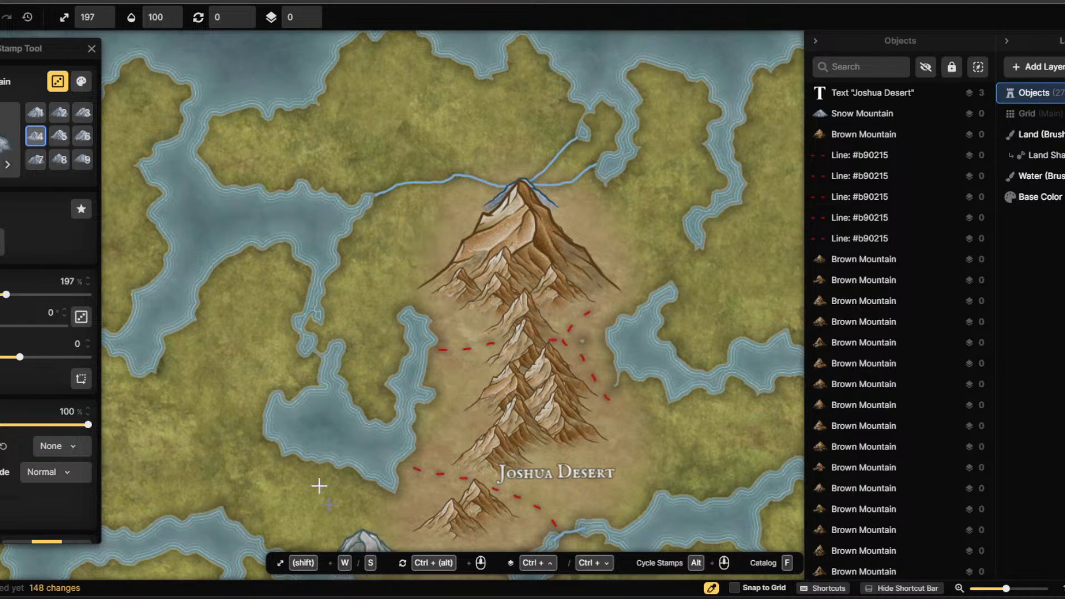
pyautogui.hotkey('ctrl', 'z')
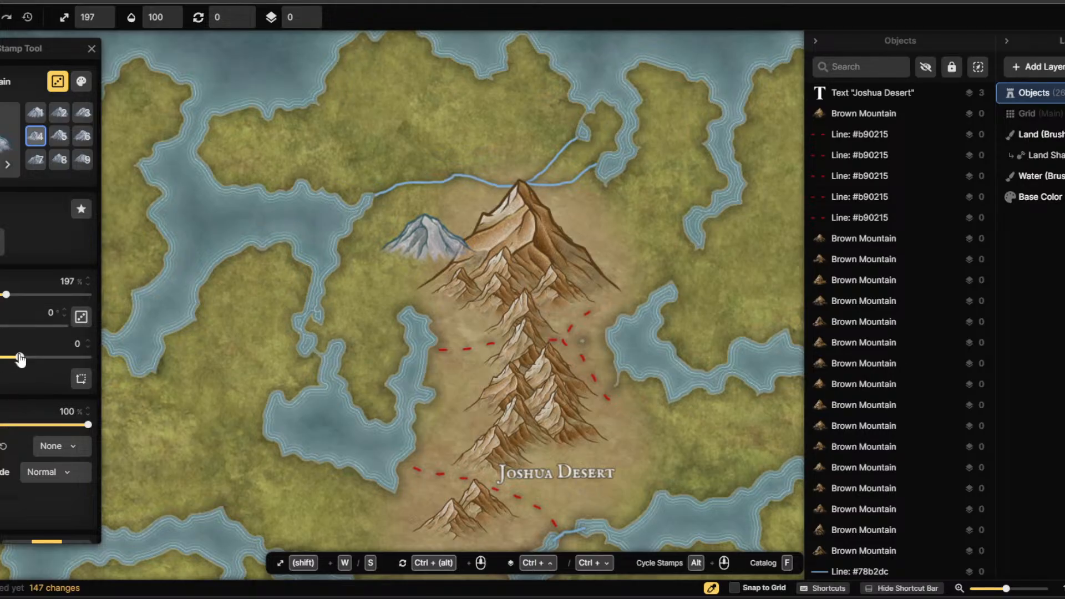
pyautogui.moveTo(21, 359); pyautogui.dragTo(54, 359)
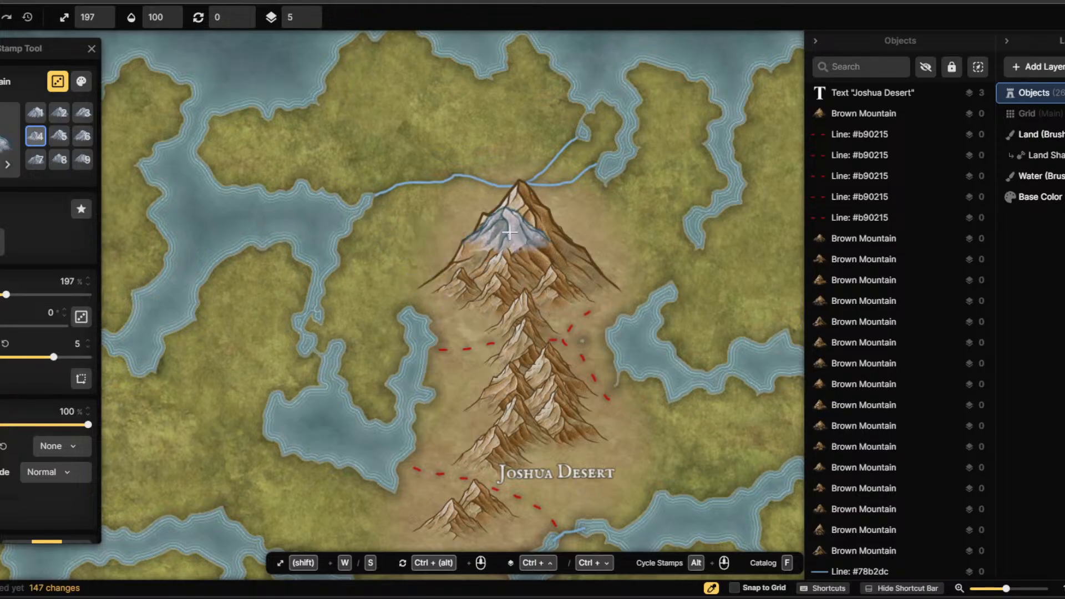
pyautogui.click(522, 206)
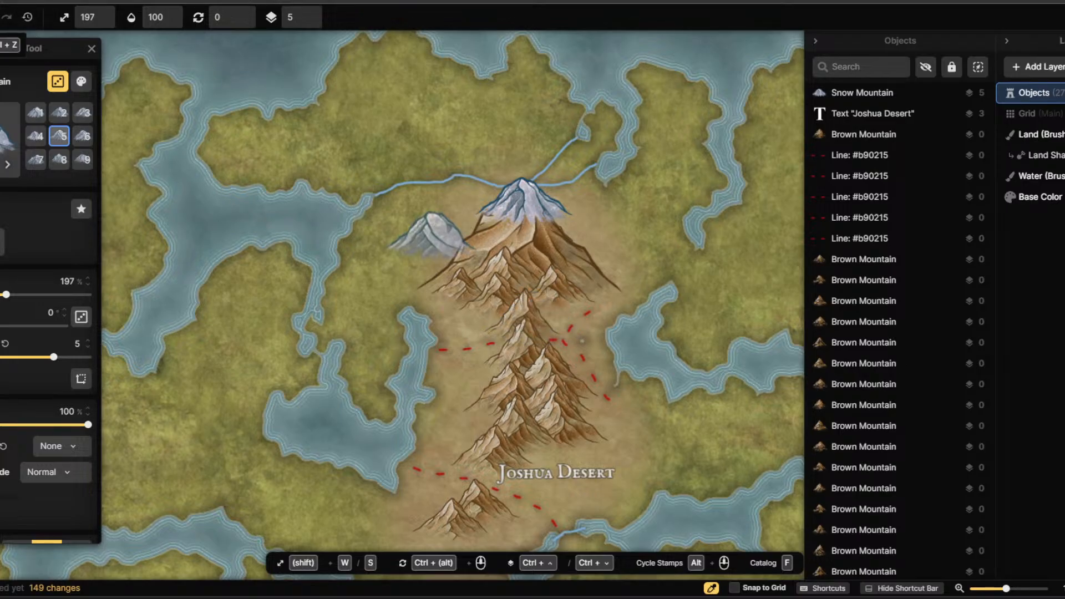
pyautogui.click(7, 16)
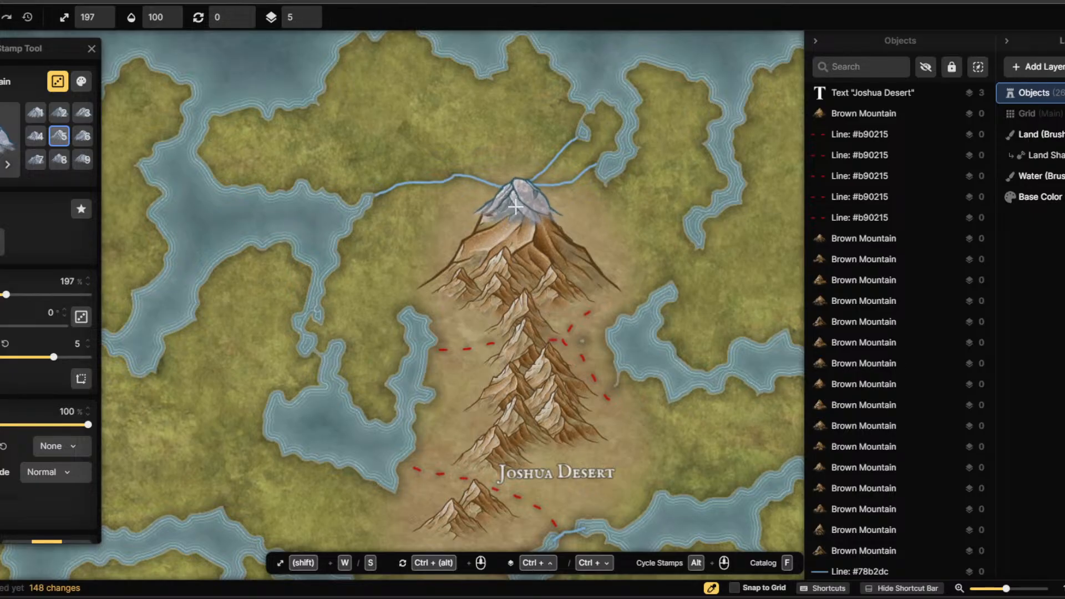
pyautogui.click(515, 206)
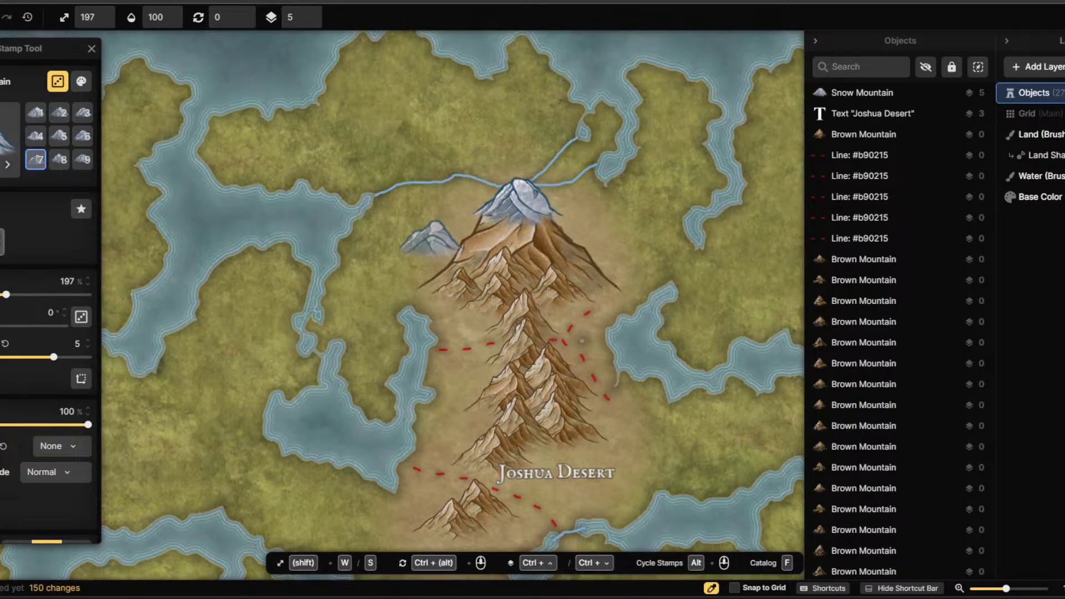
# Try enlarging the northern peak by placing Brown Mountain variant 1 at size 254 on layer 0 beneath the snow cap.
pyautogui.click(1, 242)
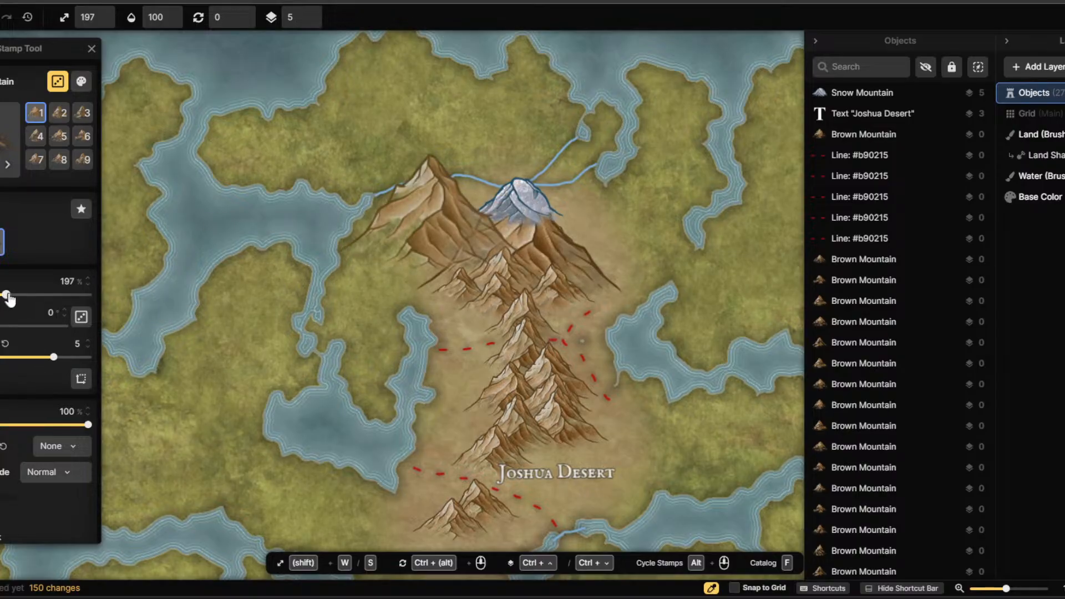
pyautogui.moveTo(9, 296); pyautogui.dragTo(14, 296)
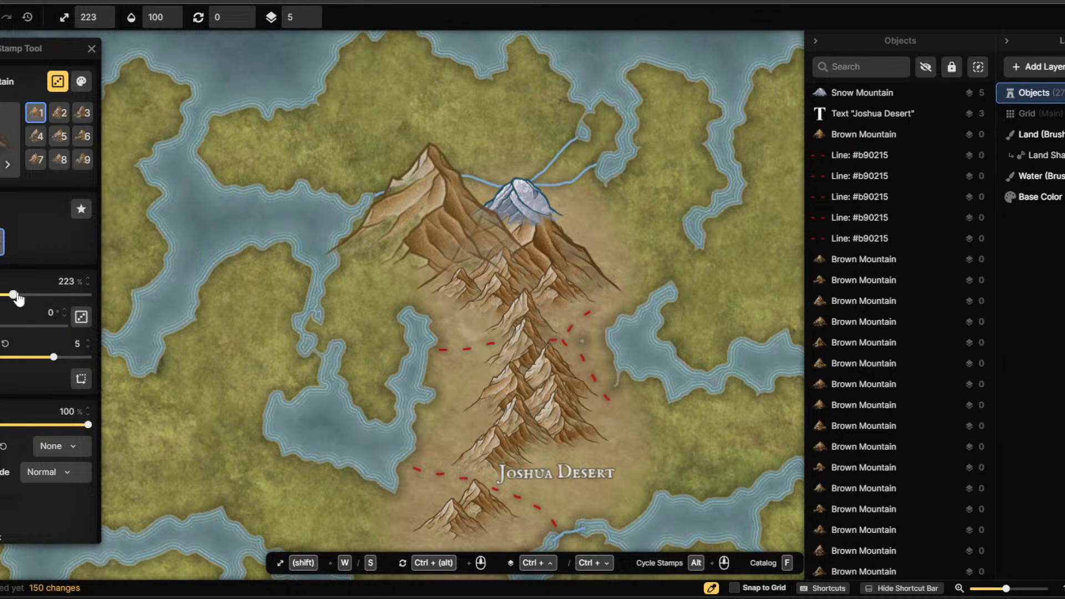
pyautogui.moveTo(15, 296); pyautogui.dragTo(23, 295)
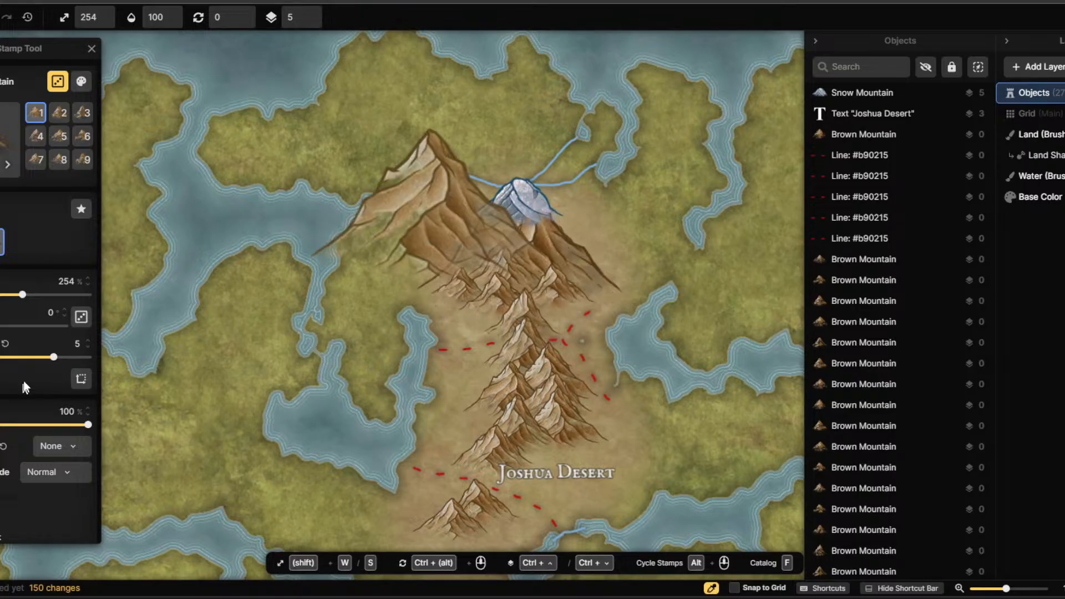
pyautogui.moveTo(53, 358); pyautogui.dragTo(22, 366)
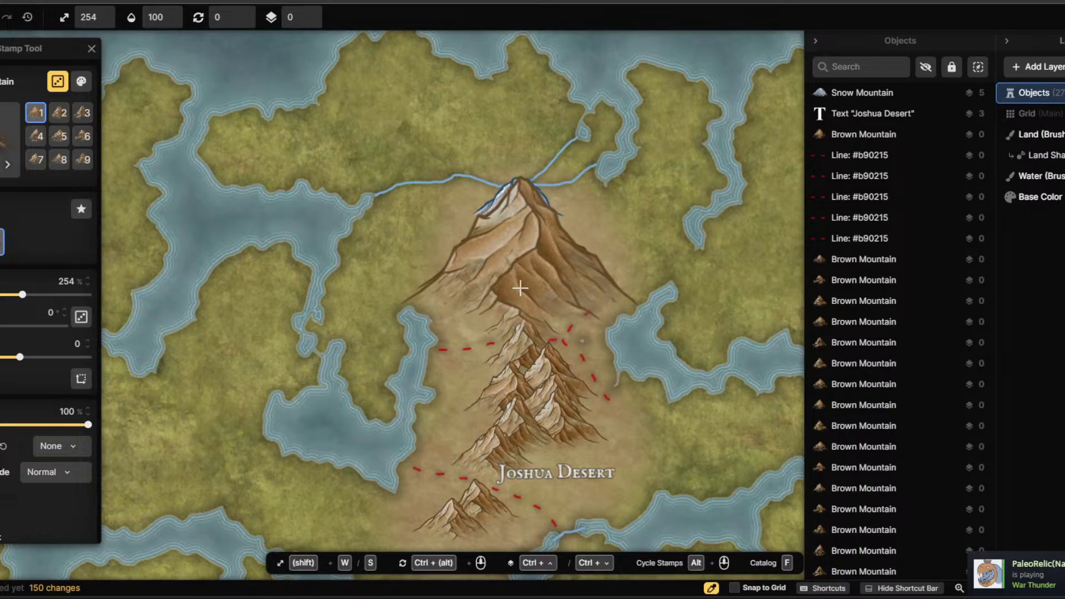
pyautogui.click(518, 288)
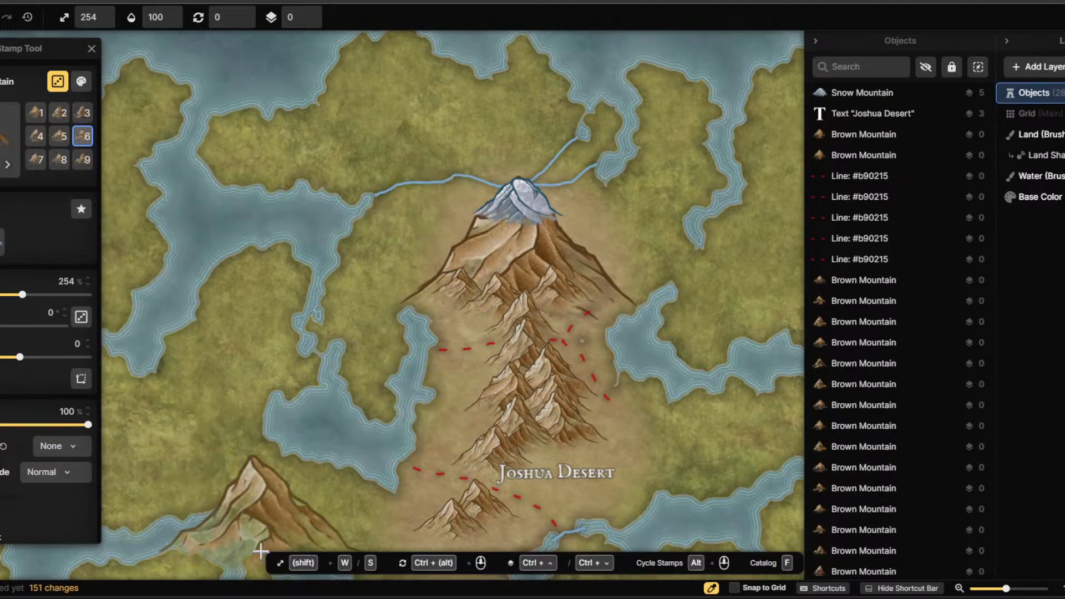
# Undo the enlarged brown mountain and the Snow Mountain cap on the northern peak.
pyautogui.click(1, 17)
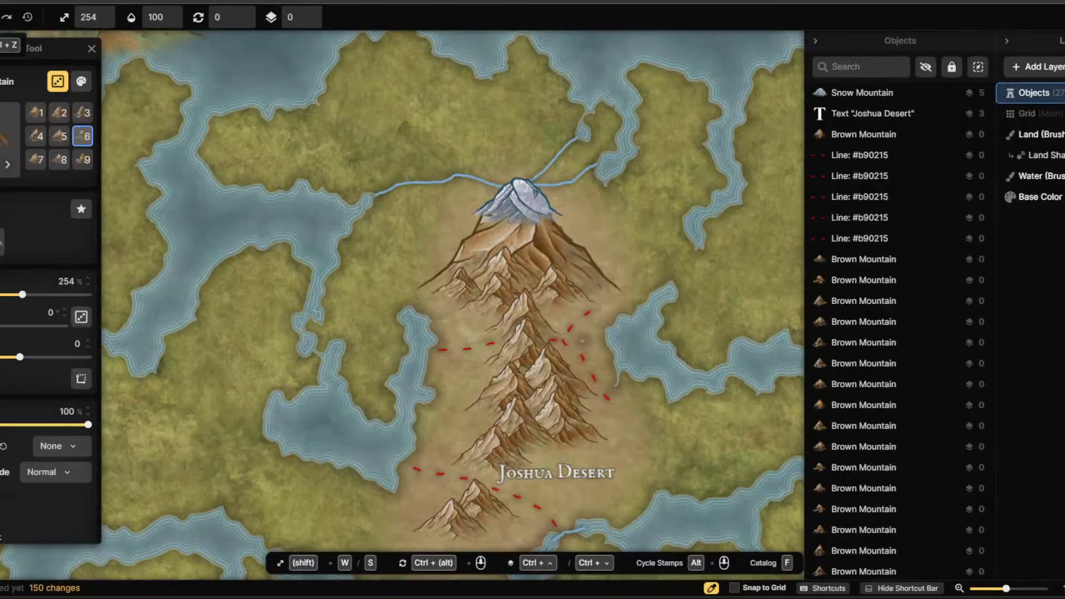
pyautogui.click(3, 17)
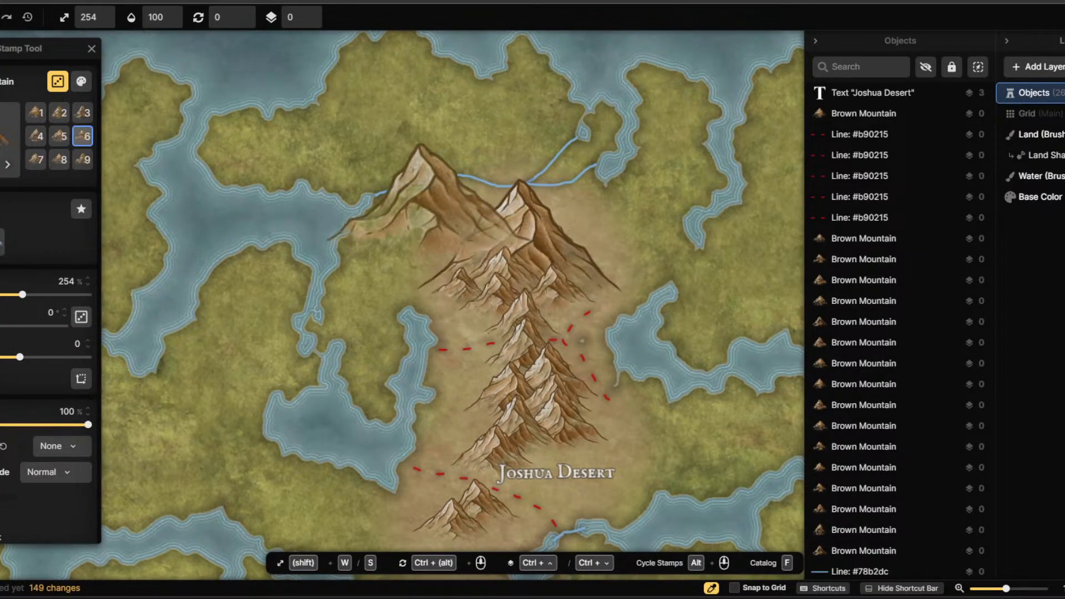
# Choose the Clouds stamp at size 29 and try it on the northern peak's summit on layer 0, undoing the placement.
pyautogui.press('f')
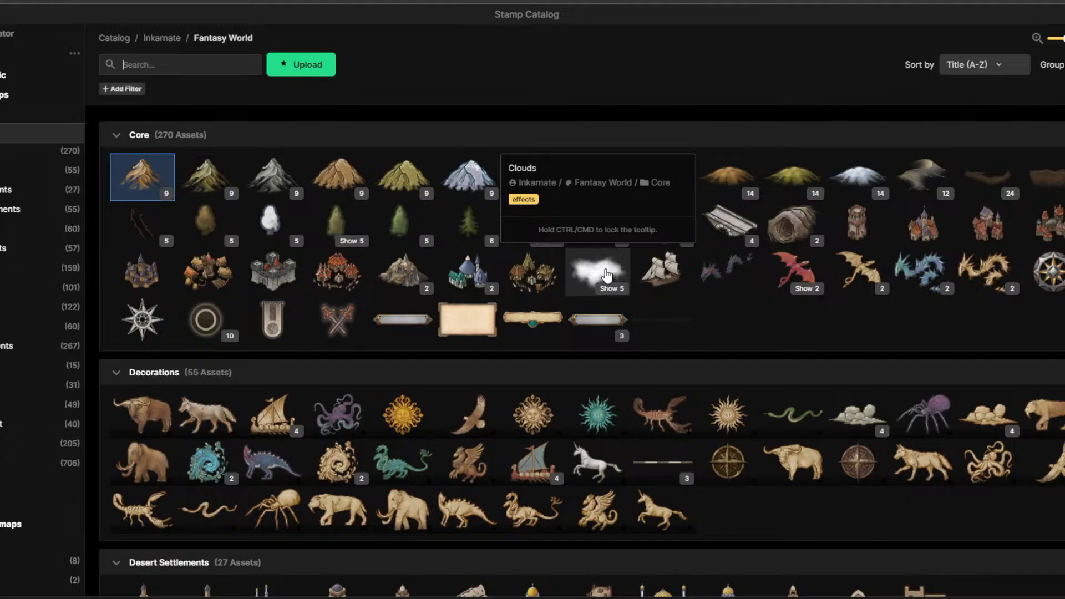
pyautogui.click(606, 275)
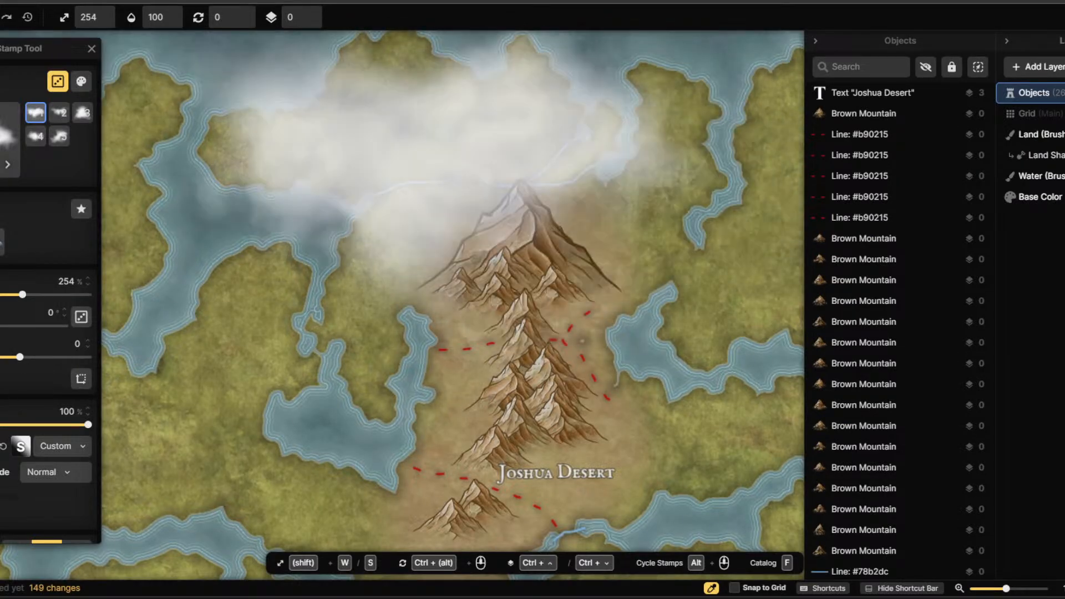
pyautogui.moveTo(22, 295); pyautogui.dragTo(0, 295)
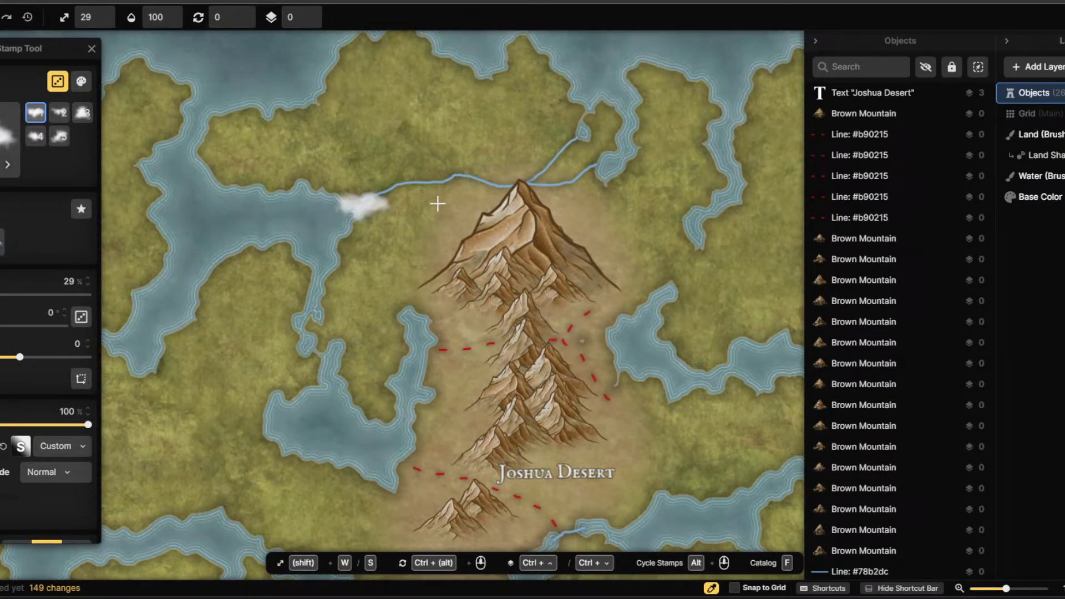
pyautogui.click(522, 198)
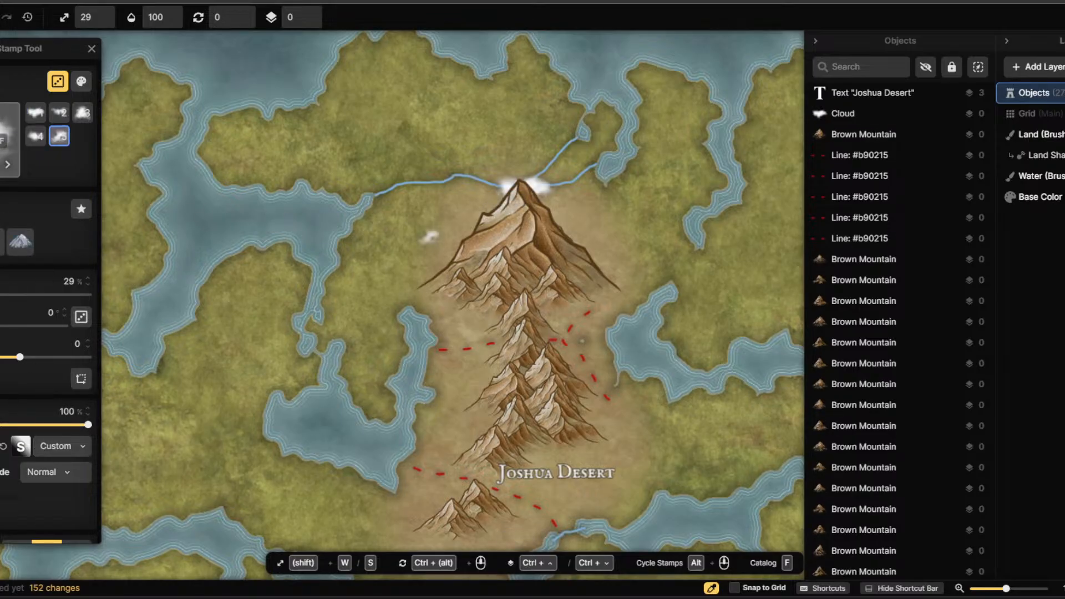
pyautogui.hotkey('ctrl', 'z')
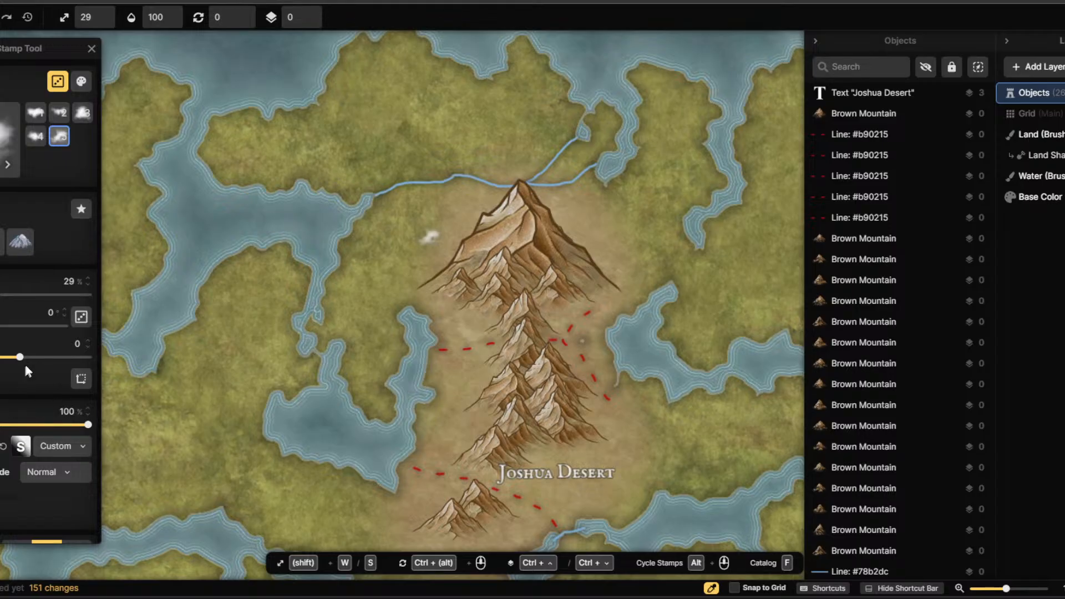
# Set the stamp layer to 6 and cover the northern peak's summit and western slope with overlapping cloud stamps as a snow cap.
pyautogui.moveTo(20, 357); pyautogui.dragTo(62, 358)
pyautogui.click(515, 189)
pyautogui.click(511, 203)
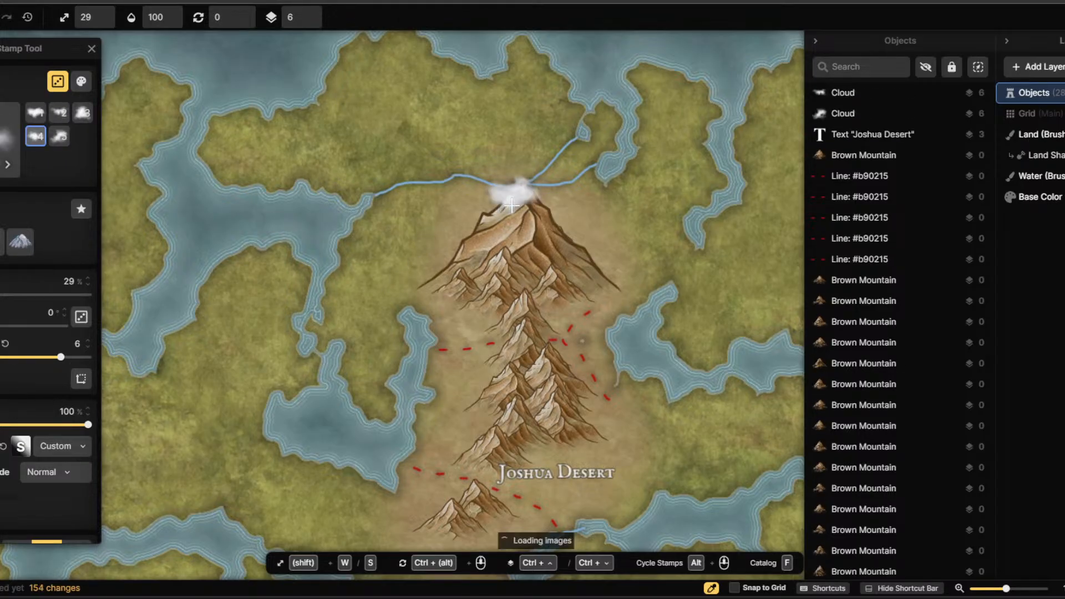
pyautogui.click(511, 204)
pyautogui.click(504, 216)
pyautogui.click(496, 223)
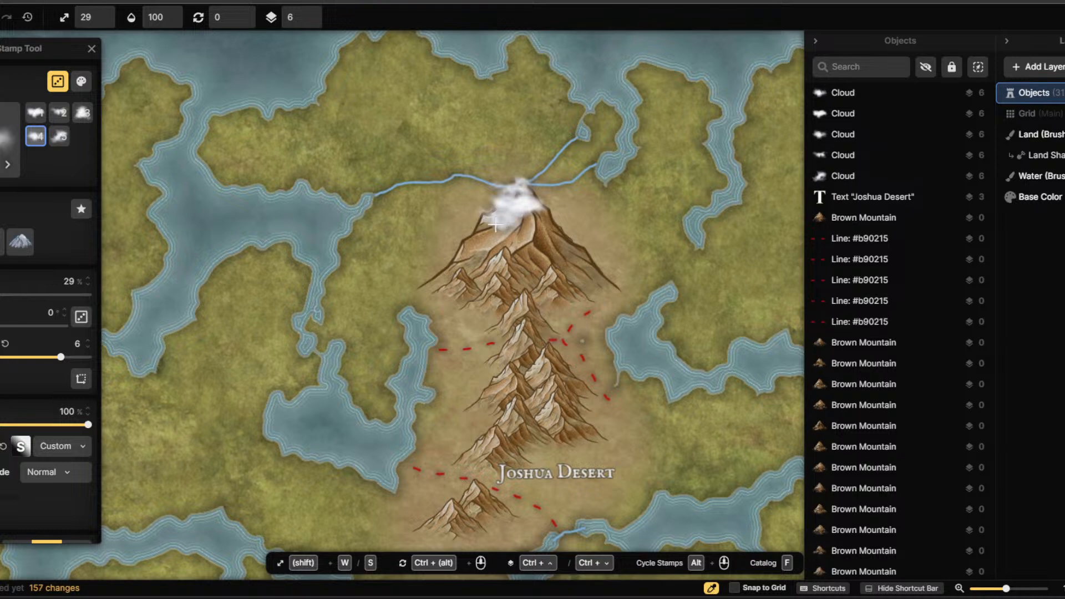
pyautogui.click(493, 227)
pyautogui.click(488, 235)
pyautogui.click(482, 242)
pyautogui.click(477, 249)
pyautogui.click(473, 256)
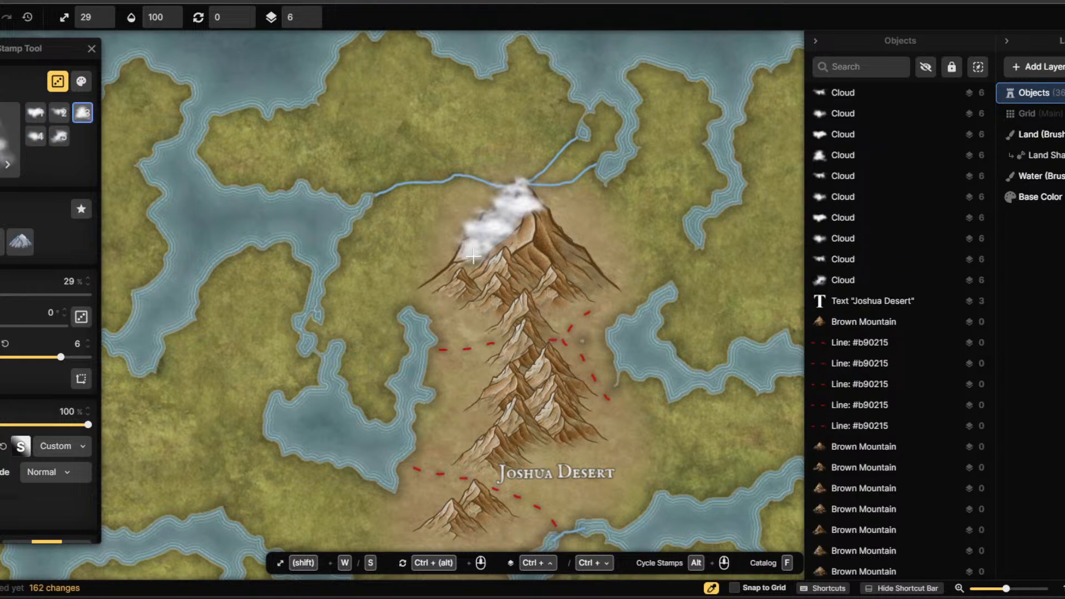
pyautogui.click(499, 237)
pyautogui.click(515, 221)
pyautogui.click(526, 211)
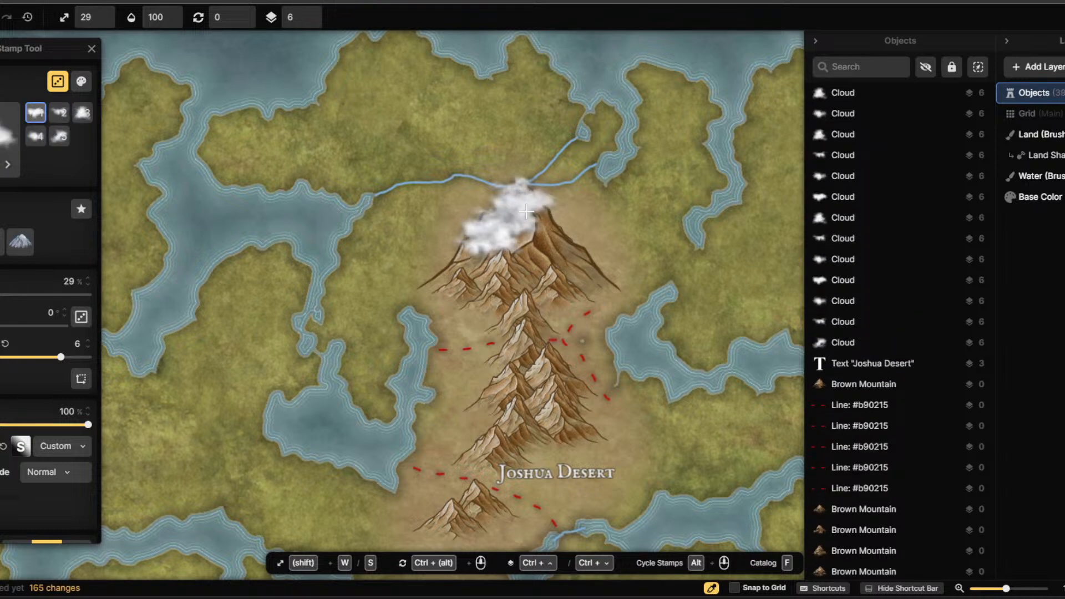
# Stamp several more clouds at 29% size on layer 6 over the right shoulder of the tallest mountain's peak.
pyautogui.click(530, 223)
pyautogui.click(533, 233)
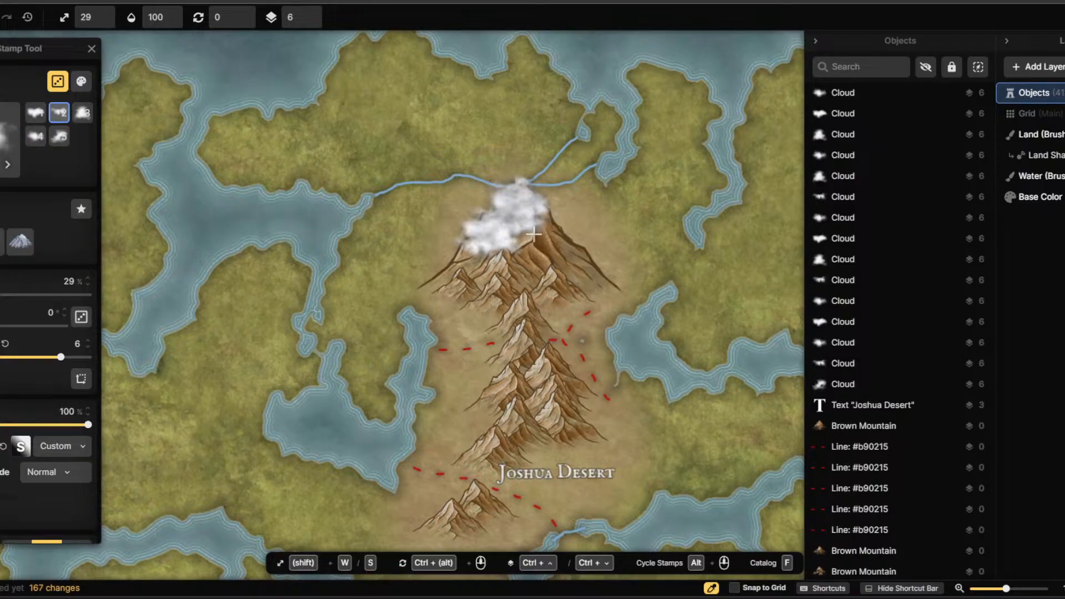
pyautogui.click(532, 232)
pyautogui.click(531, 230)
pyautogui.click(530, 226)
pyautogui.click(528, 224)
pyautogui.click(526, 220)
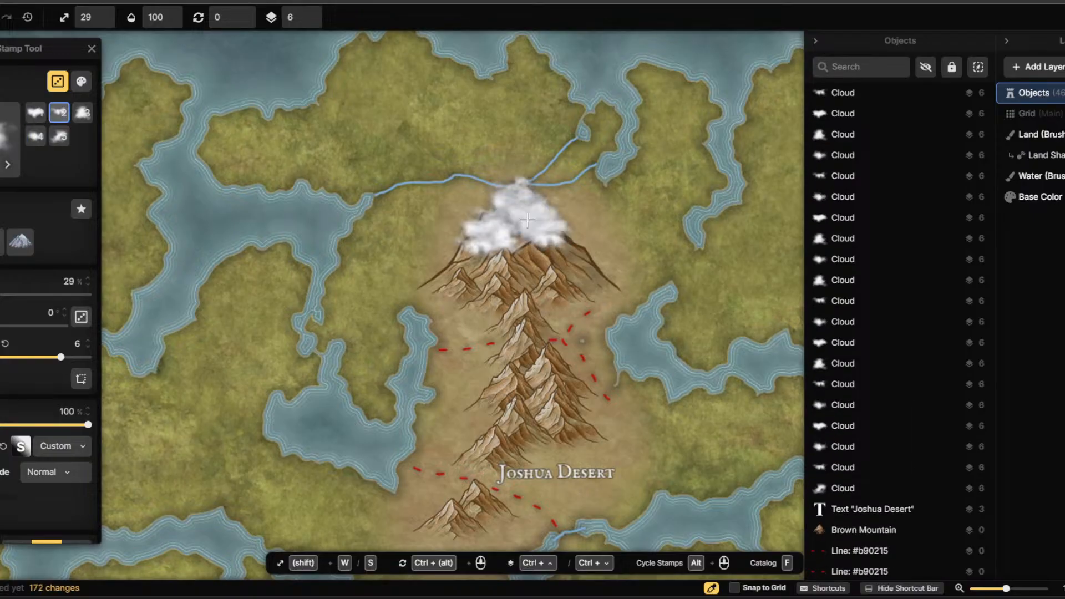
# Stamp five clouds down the left slope of the tallest mountain to extend the cloud cover.
pyautogui.click(500, 235)
pyautogui.click(489, 241)
pyautogui.click(475, 249)
pyautogui.click(471, 255)
pyautogui.click(469, 259)
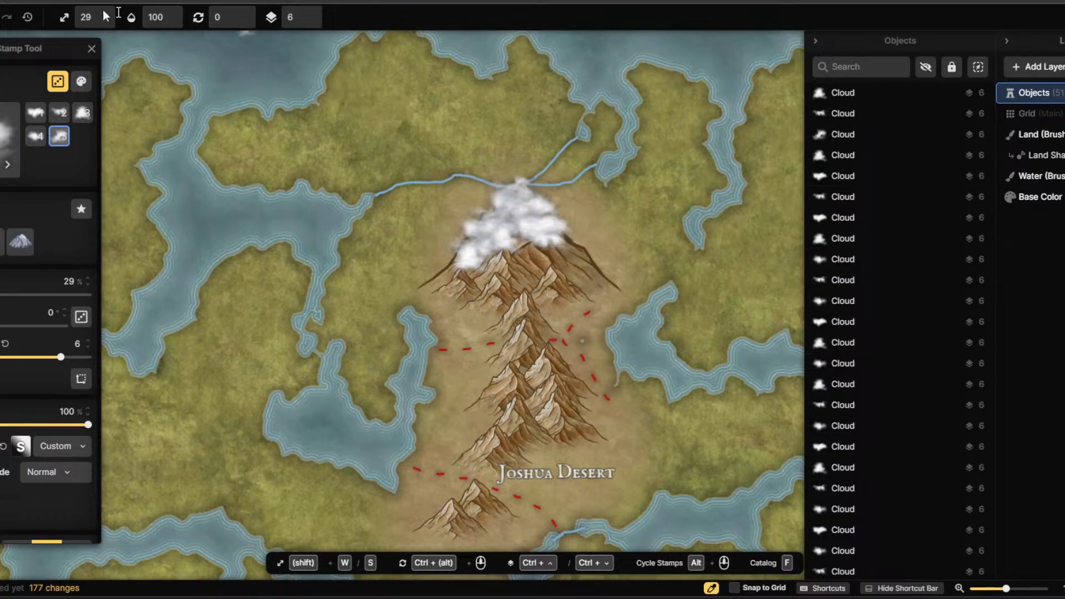
# Undo all cloud stamps placed over the tallest mountain until its peak is bare.
pyautogui.hotkey('ctrl', 'z')
pyautogui.hotkey('ctrl', 'z')
pyautogui.hotkey('ctrl', 'z')
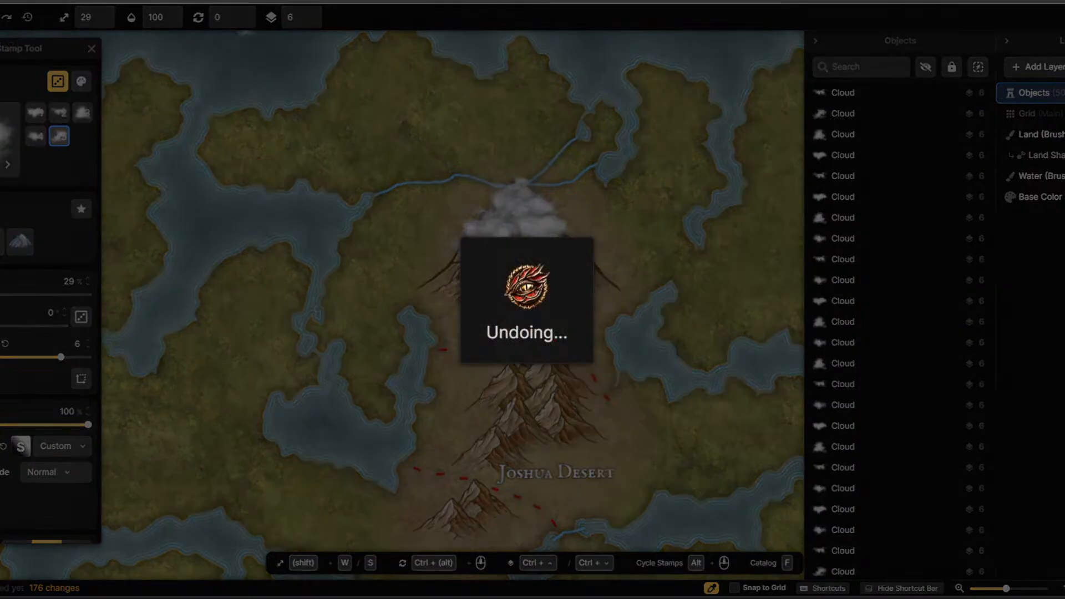
pyautogui.hotkey('ctrl', 'z')
pyautogui.hotkey('ctrl', 'z')
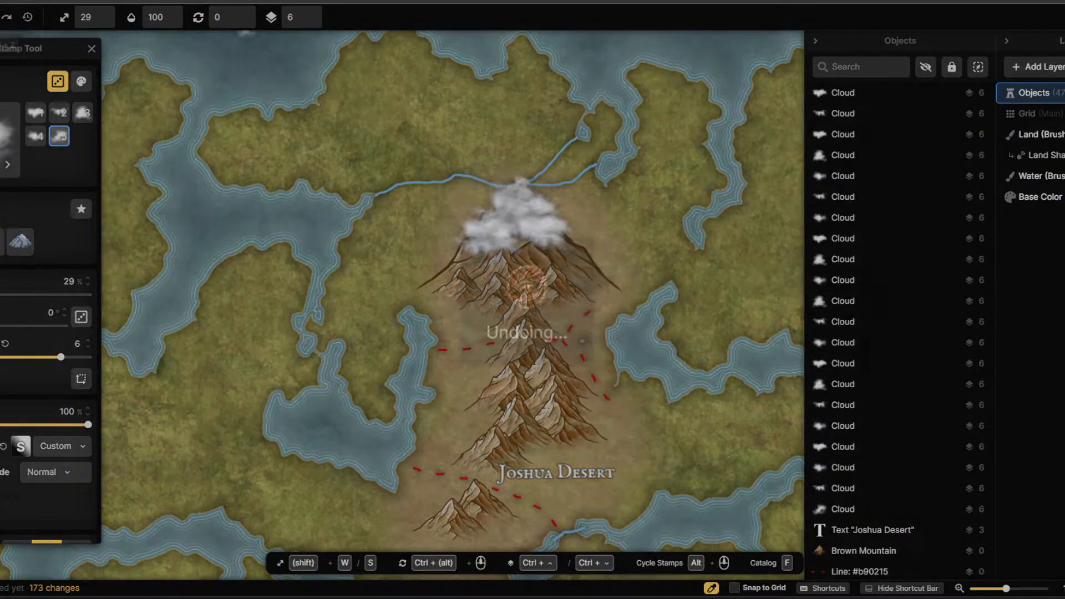
pyautogui.hotkey('ctrl', 'z')
pyautogui.hotkey('ctrl', 'z')
pyautogui.hotkey('ctrl', 'z')
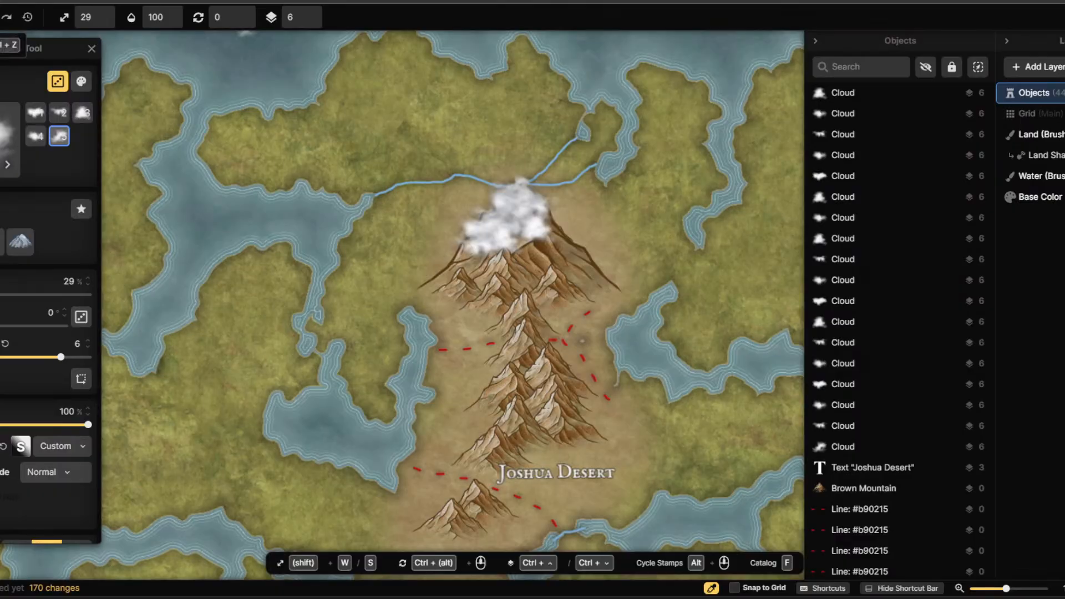
pyautogui.hotkey('ctrl', 'z')
pyautogui.hotkey('ctrl', 'z')
pyautogui.hotkey('ctrl', 'z')
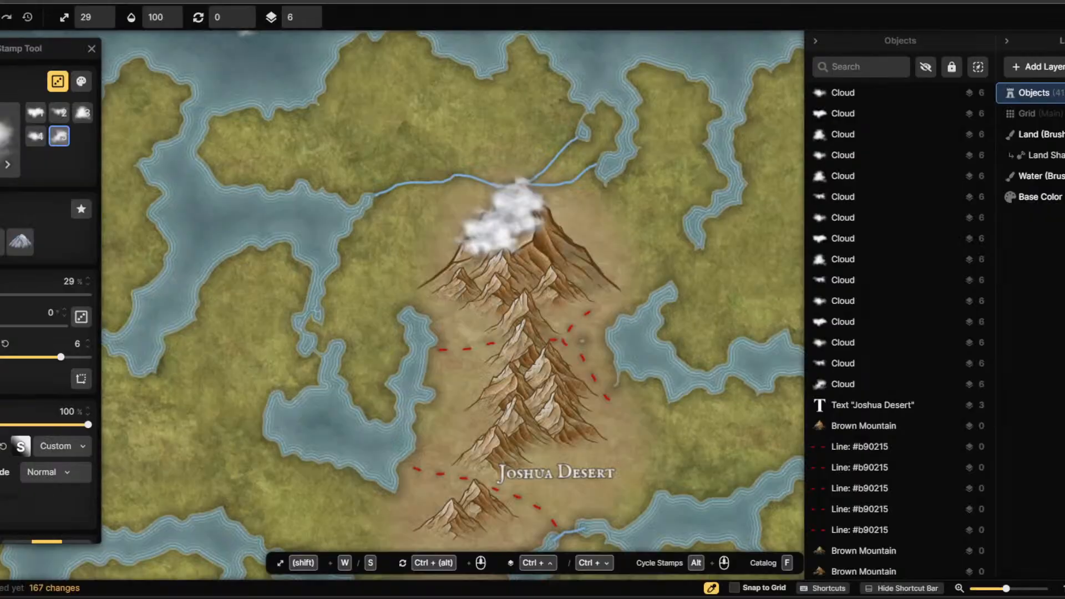
pyautogui.hotkey('ctrl', 'z')
pyautogui.hotkey('ctrl', 'z')
pyautogui.hotkey('ctrl', 'z')
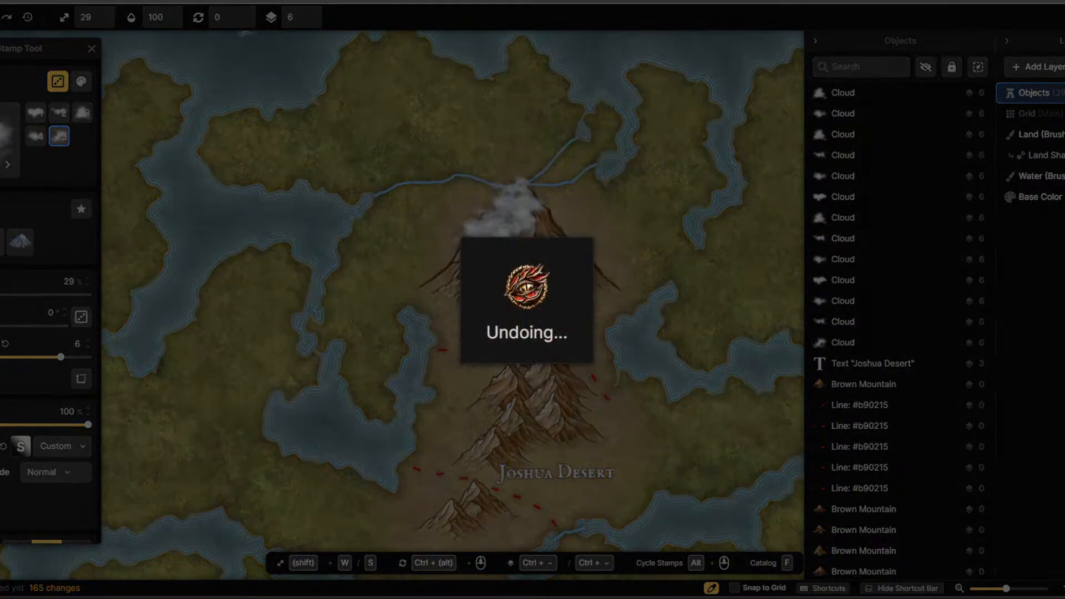
pyautogui.hotkey('ctrl', 'z')
pyautogui.hotkey('ctrl', 'z')
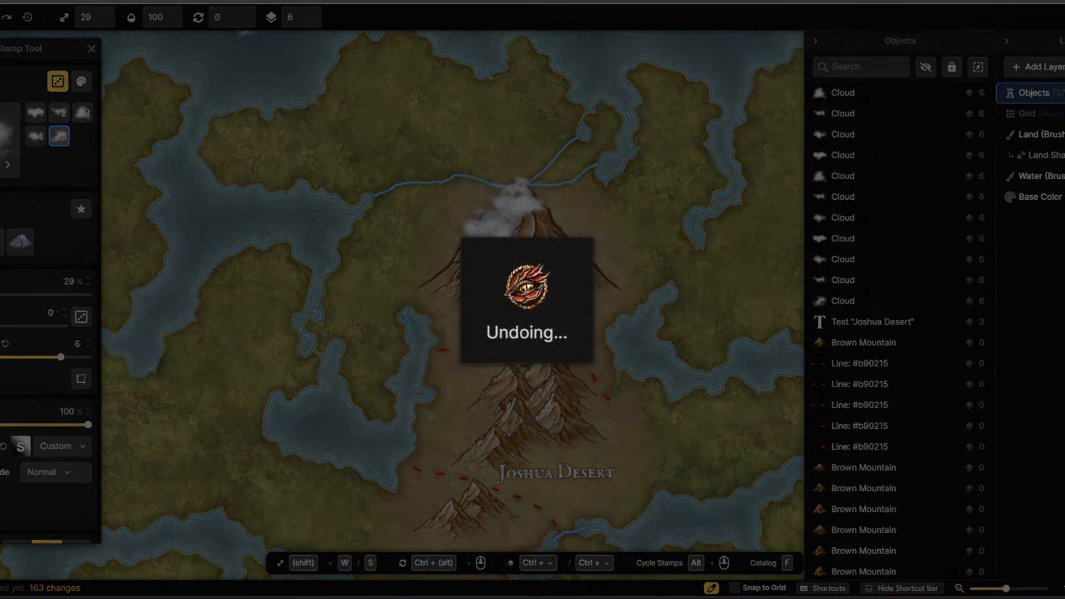
pyautogui.hotkey('ctrl', 'z')
pyautogui.hotkey('ctrl', 'z')
pyautogui.hotkey('ctrl', 'z')
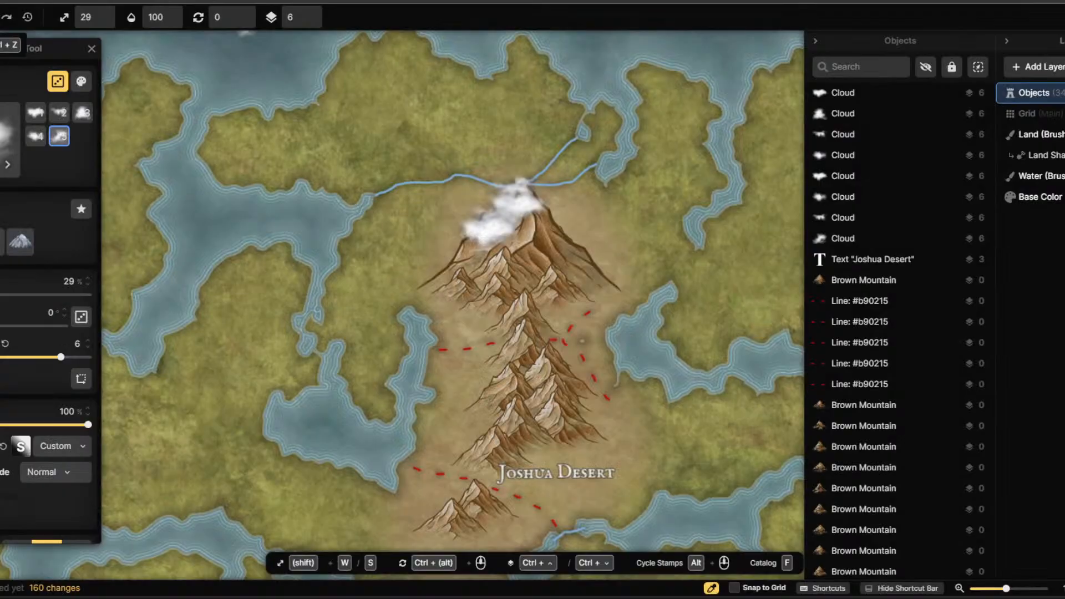
pyautogui.hotkey('ctrl', 'z')
pyautogui.hotkey('ctrl', 'z')
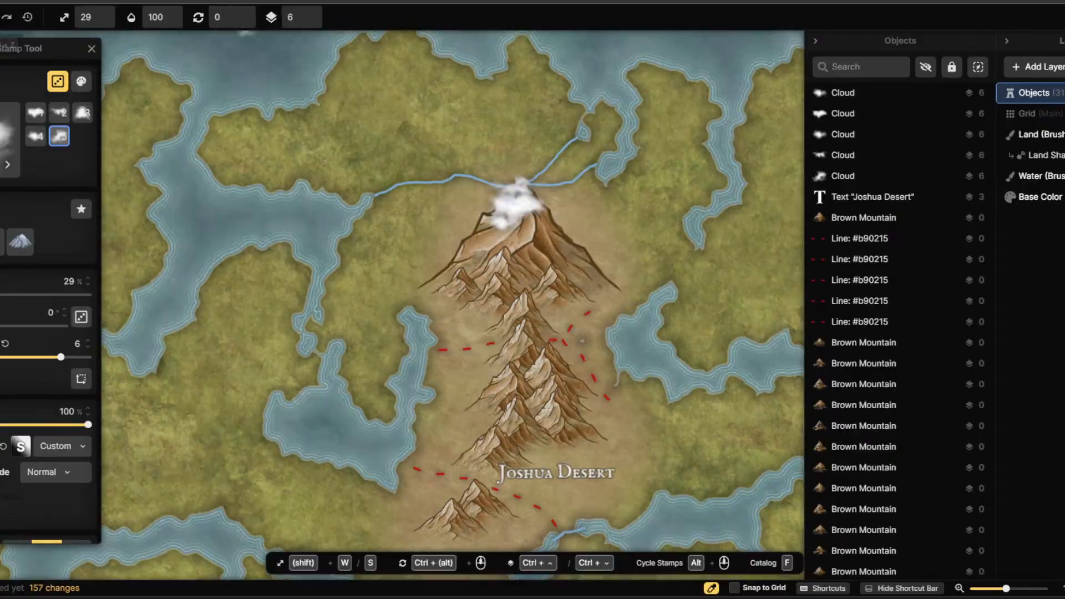
pyautogui.hotkey('ctrl', 'z')
pyautogui.hotkey('ctrl', 'z')
pyautogui.hotkey('ctrl', 'z')
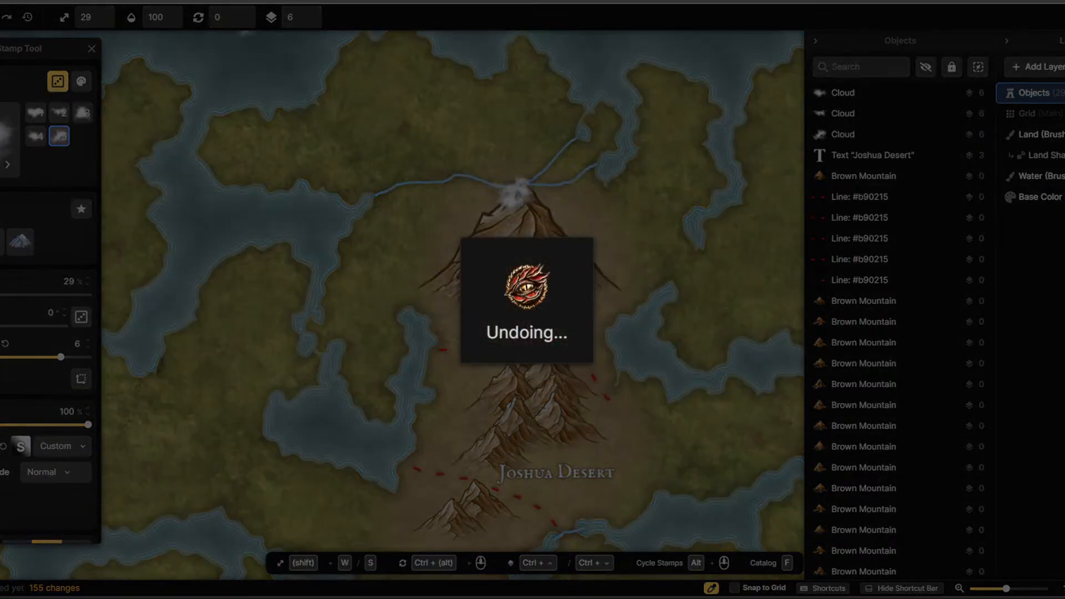
pyautogui.hotkey('ctrl', 'z')
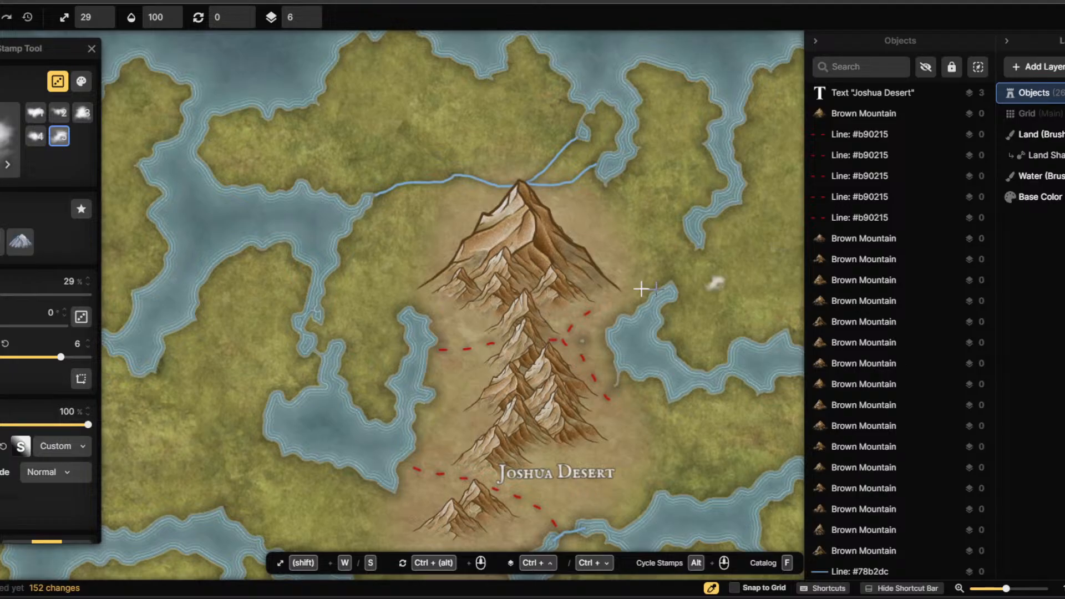
# Switch to the free-draw line tool and set the stroke color to off-white ece7e7.
pyautogui.press('l')
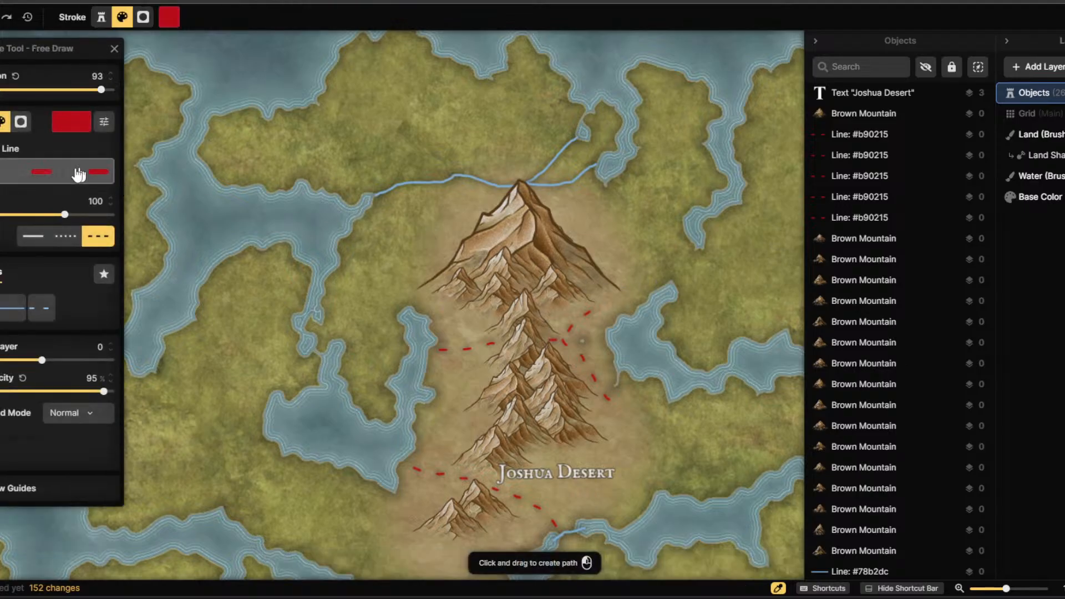
pyautogui.click(71, 122)
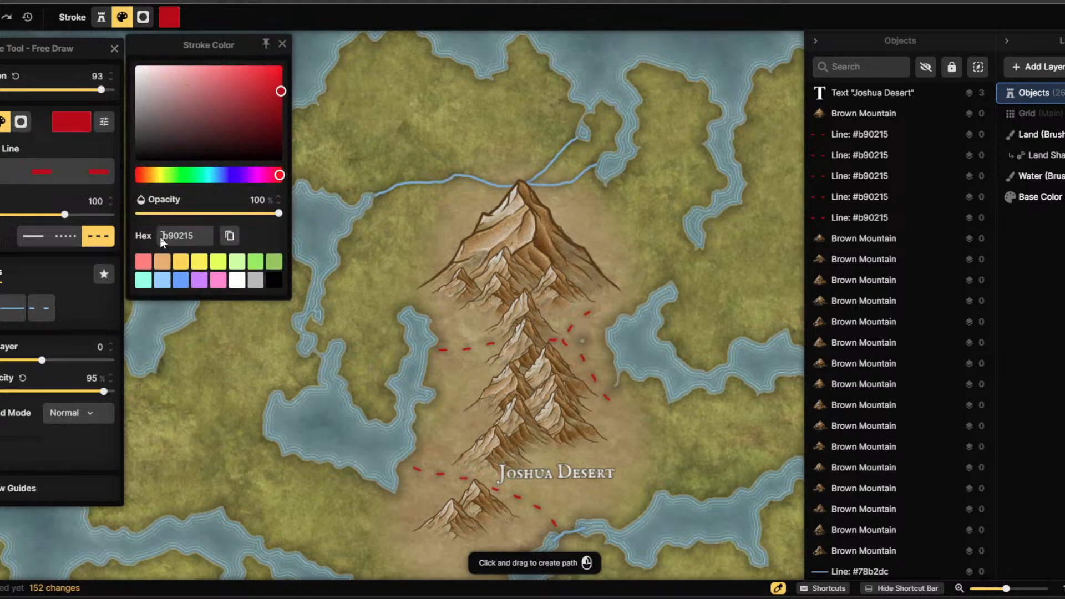
pyautogui.click(236, 279)
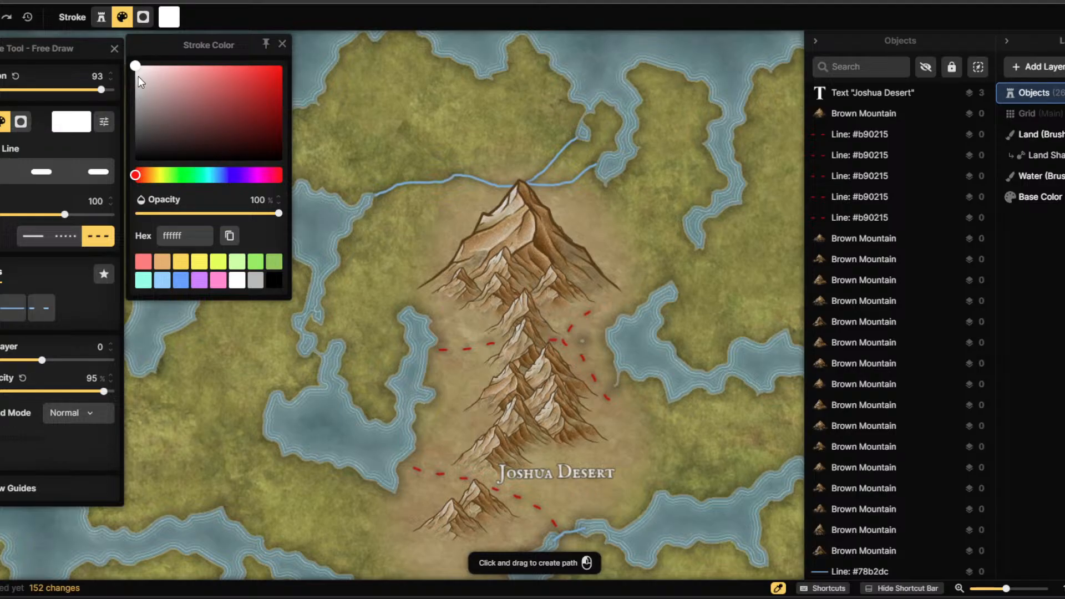
pyautogui.moveTo(137, 72); pyautogui.dragTo(139, 72)
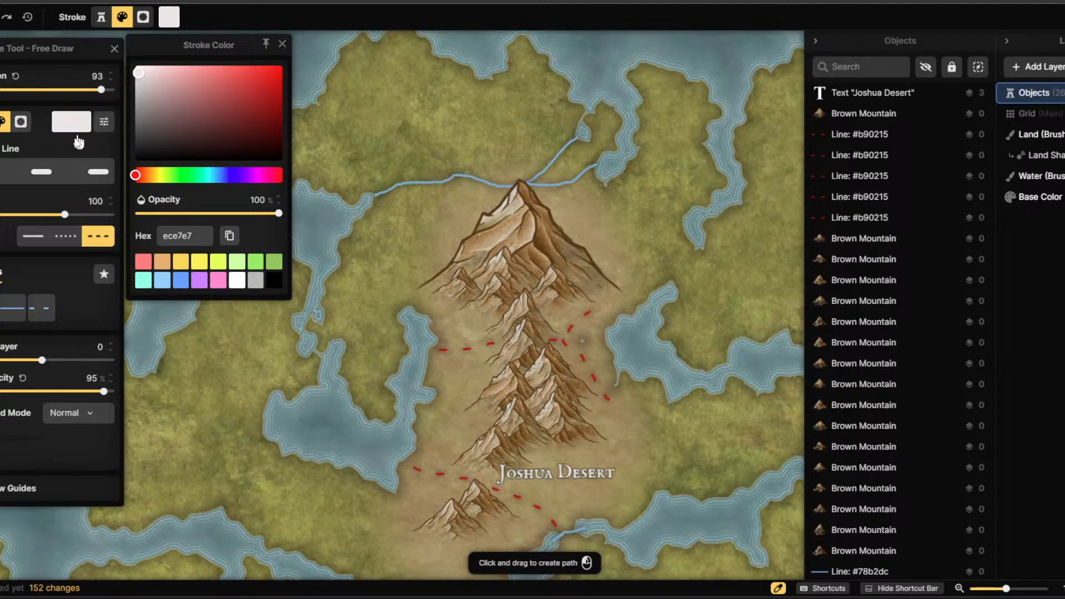
# Draw a short line on the tallest mountain's peak using the recent solid blue style at a width of 265.
pyautogui.click(23, 309)
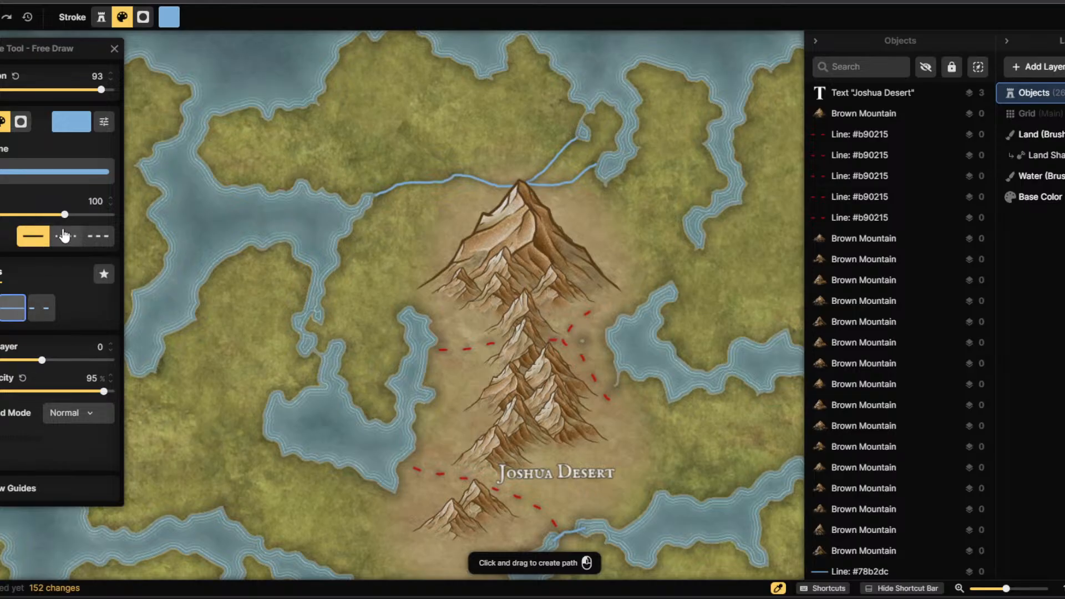
pyautogui.moveTo(65, 215); pyautogui.dragTo(85, 215)
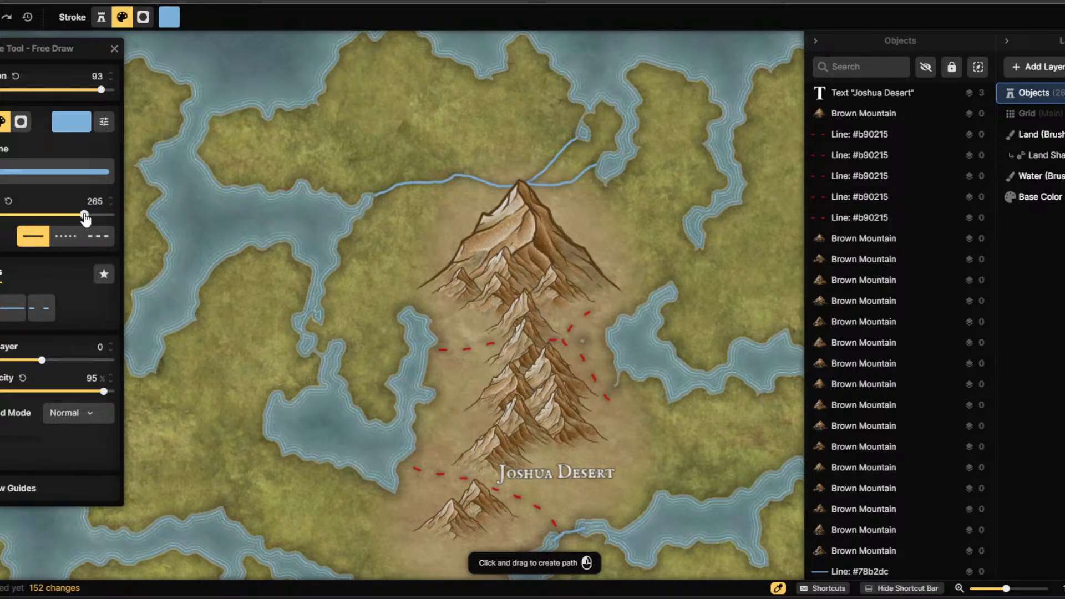
pyautogui.moveTo(523, 186); pyautogui.dragTo(521, 188)
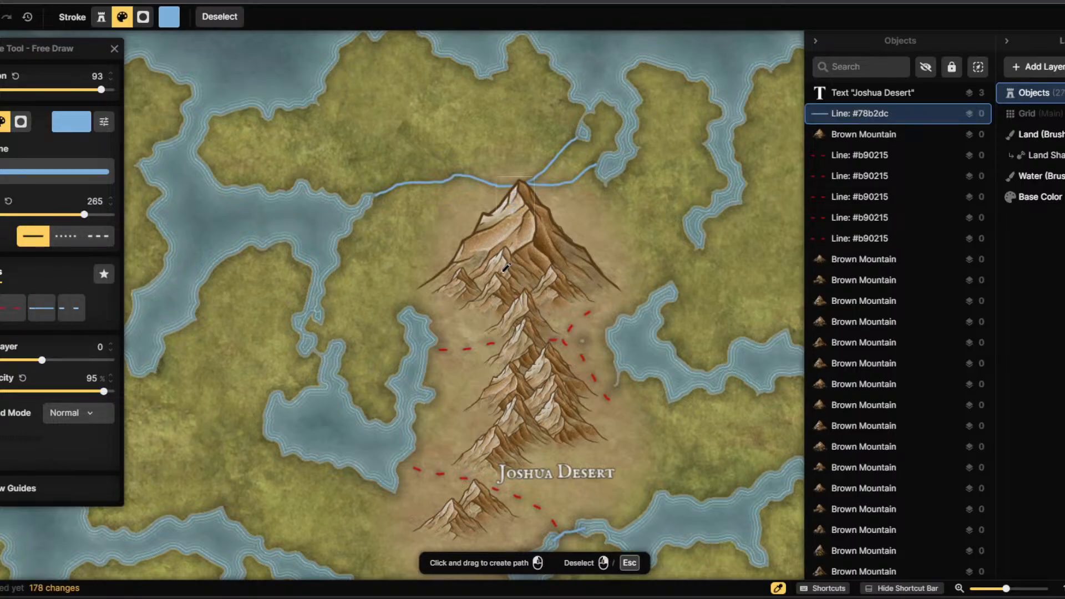
# Change the line's stroke color to white ffffff and undo the last change.
pyautogui.click(71, 122)
pyautogui.click(237, 280)
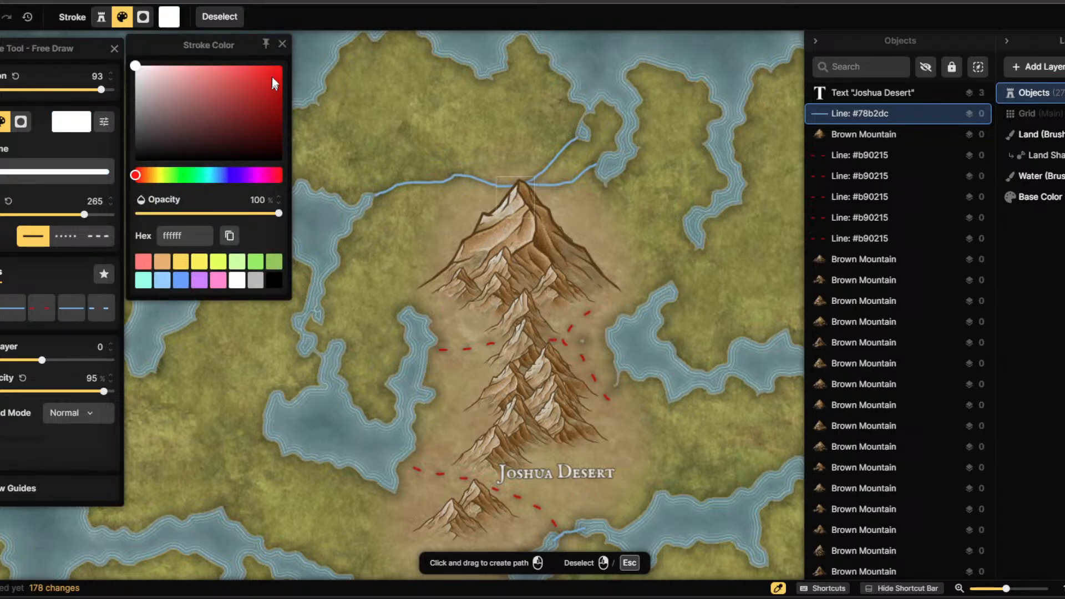
pyautogui.click(282, 45)
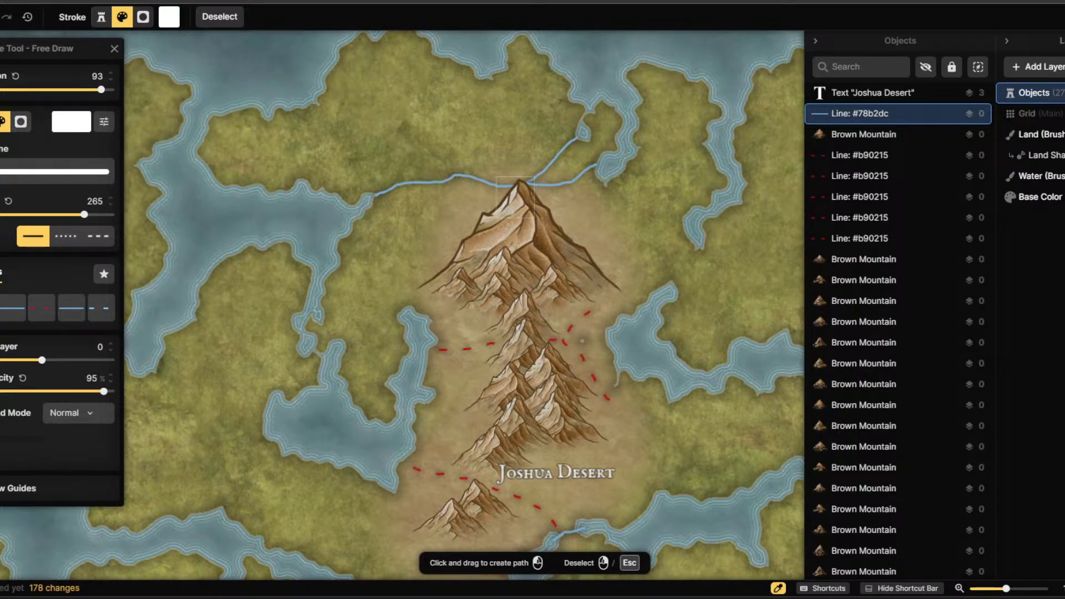
pyautogui.hotkey('ctrl', 'z')
# Set the line's layer to 6 and delete the blue line from the mountain peak.
pyautogui.moveTo(47, 365); pyautogui.dragTo(85, 366)
pyautogui.rightClick(843, 93)
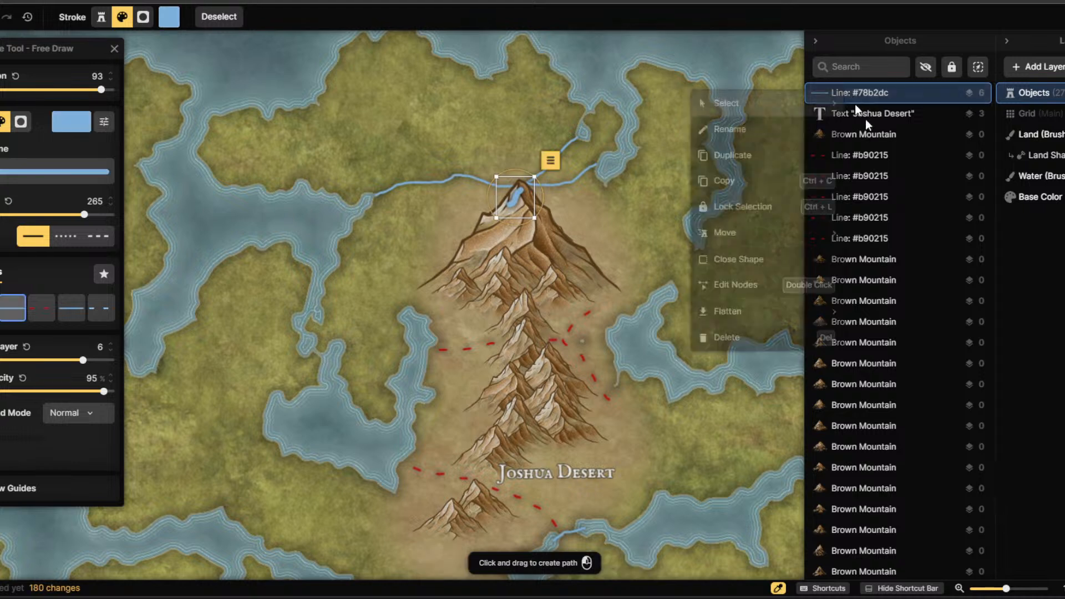
pyautogui.click(767, 341)
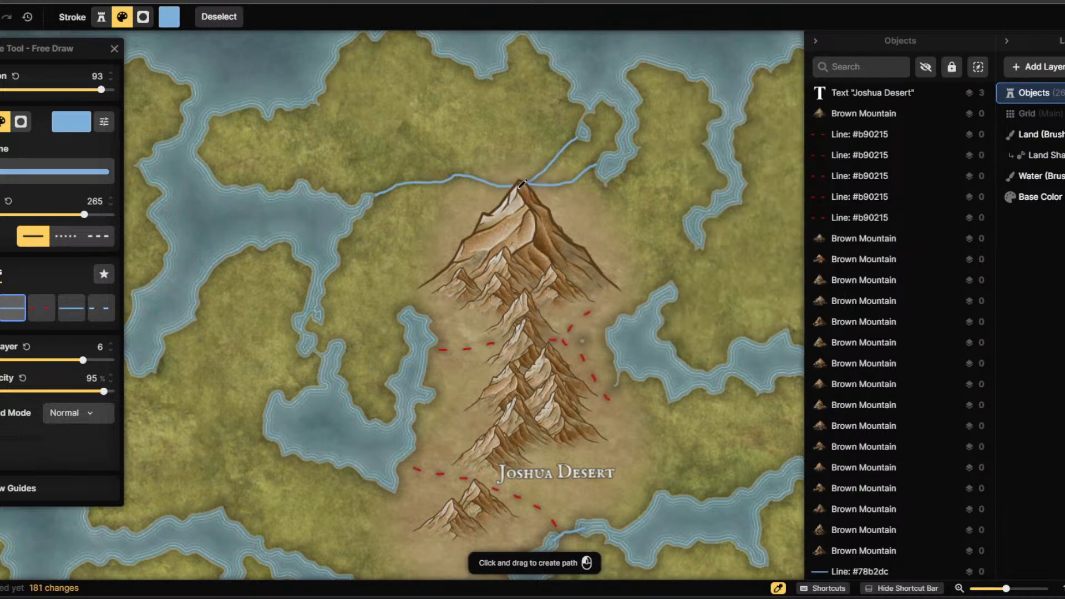
# Try a blue line down the left ridge of the tallest peak and undo it.
pyautogui.moveTo(521, 180); pyautogui.dragTo(499, 215)
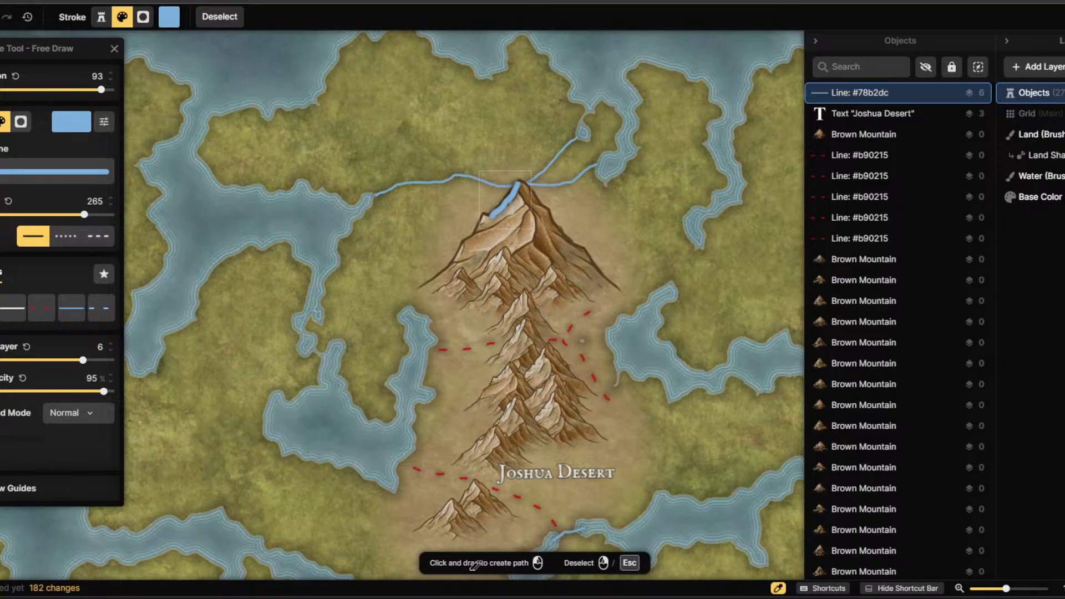
pyautogui.hotkey('ctrl', 'z')
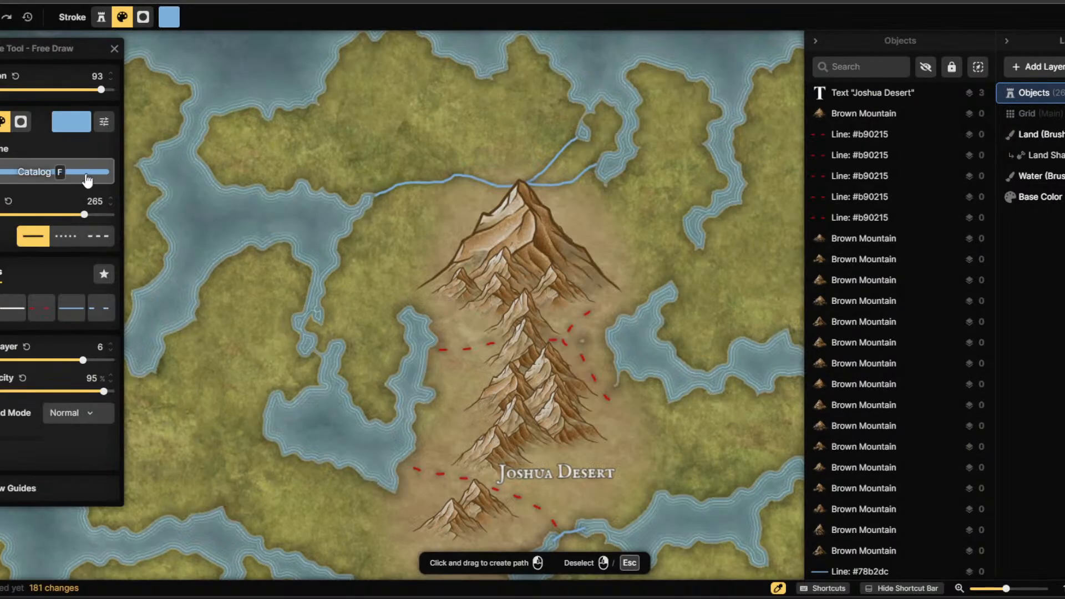
# Set the stroke color to white ffffff, test it with a line down the peak's left ridge, and undo that line.
pyautogui.click(72, 125)
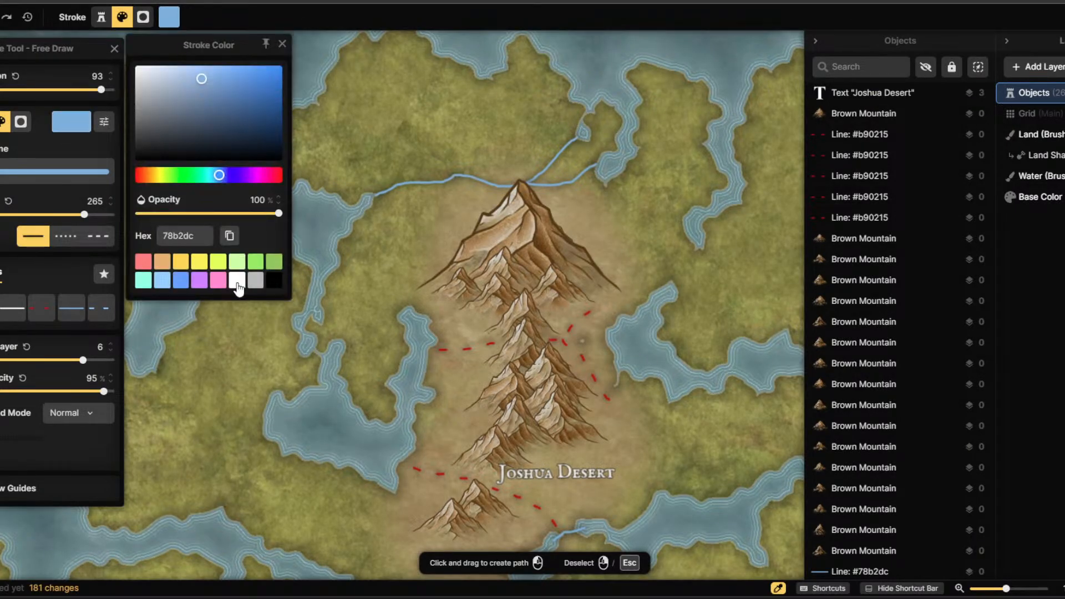
pyautogui.click(237, 282)
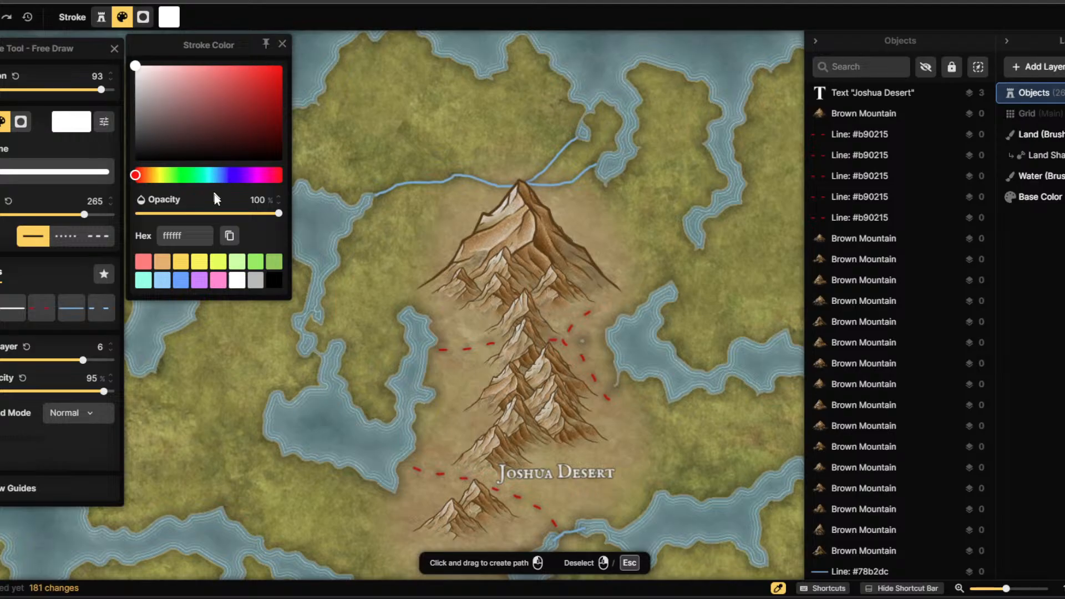
pyautogui.click(283, 44)
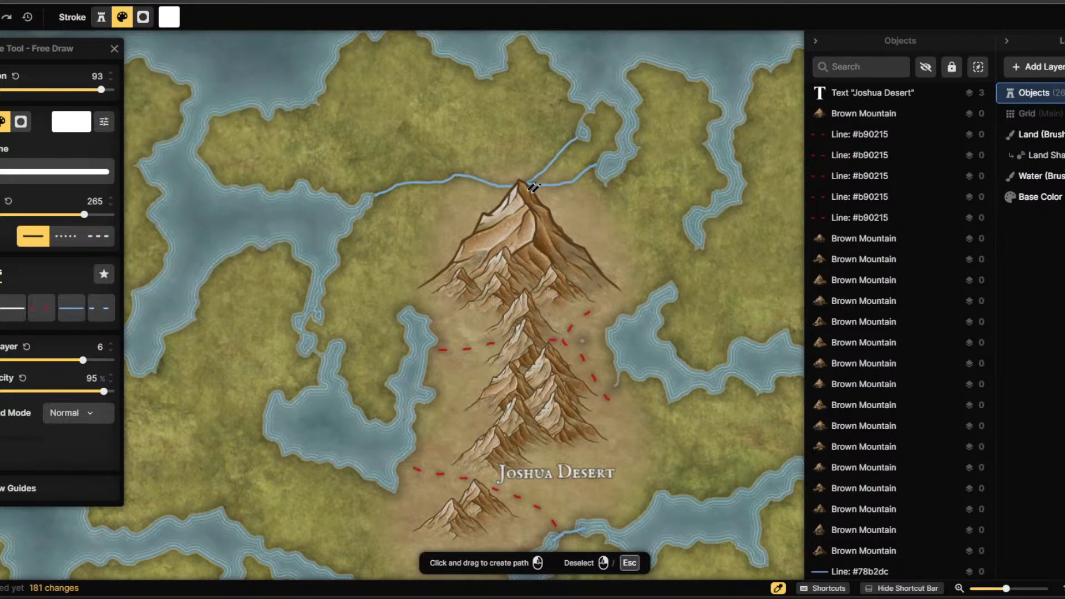
pyautogui.moveTo(521, 180); pyautogui.dragTo(484, 223)
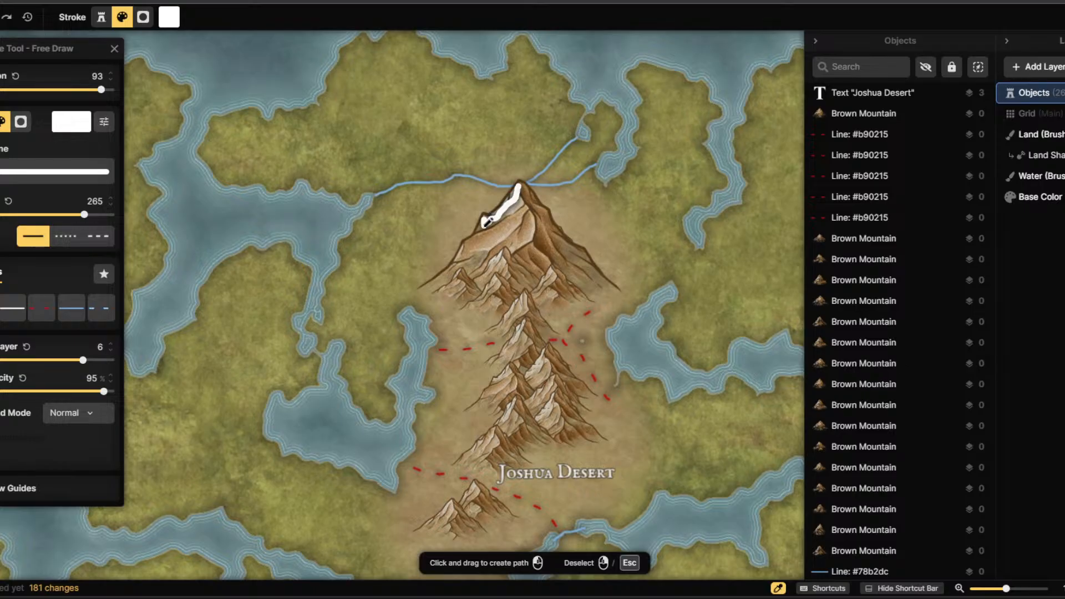
pyautogui.click(0, 17)
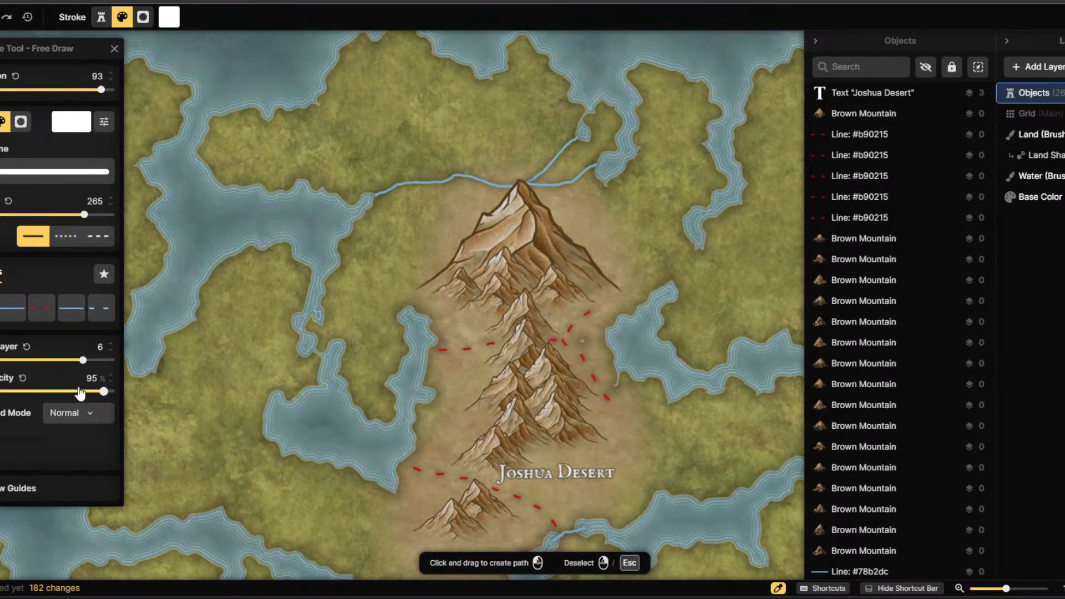
# Draw translucent white snow strokes over both sides of the tallest mountain's peak with the line opacity at 43%.
pyautogui.moveTo(104, 391); pyautogui.dragTo(32, 391)
pyautogui.moveTo(517, 190); pyautogui.dragTo(483, 223)
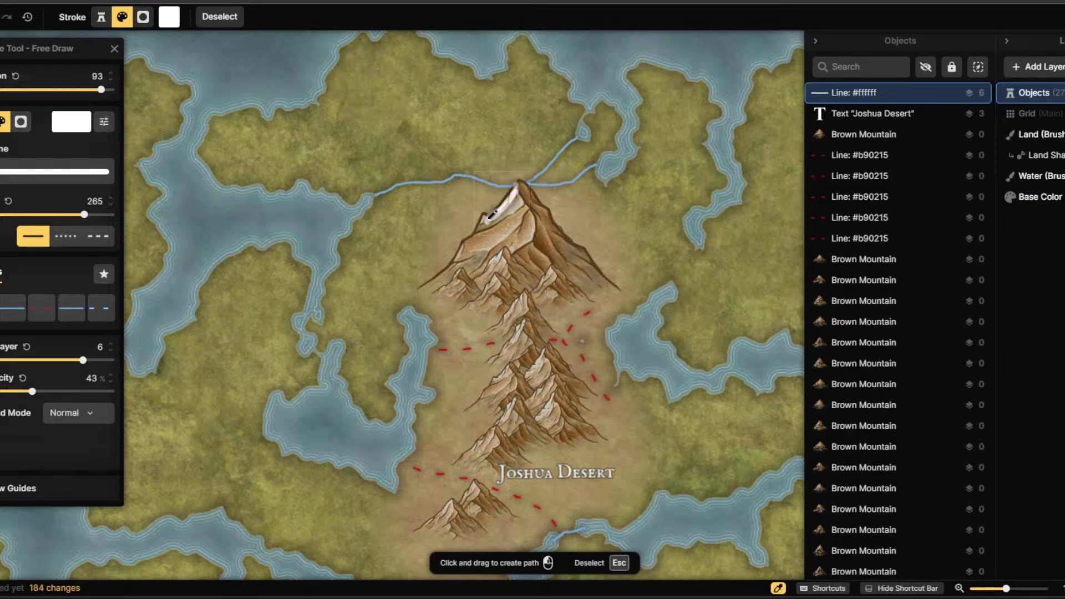
pyautogui.moveTo(482, 226); pyautogui.dragTo(517, 204)
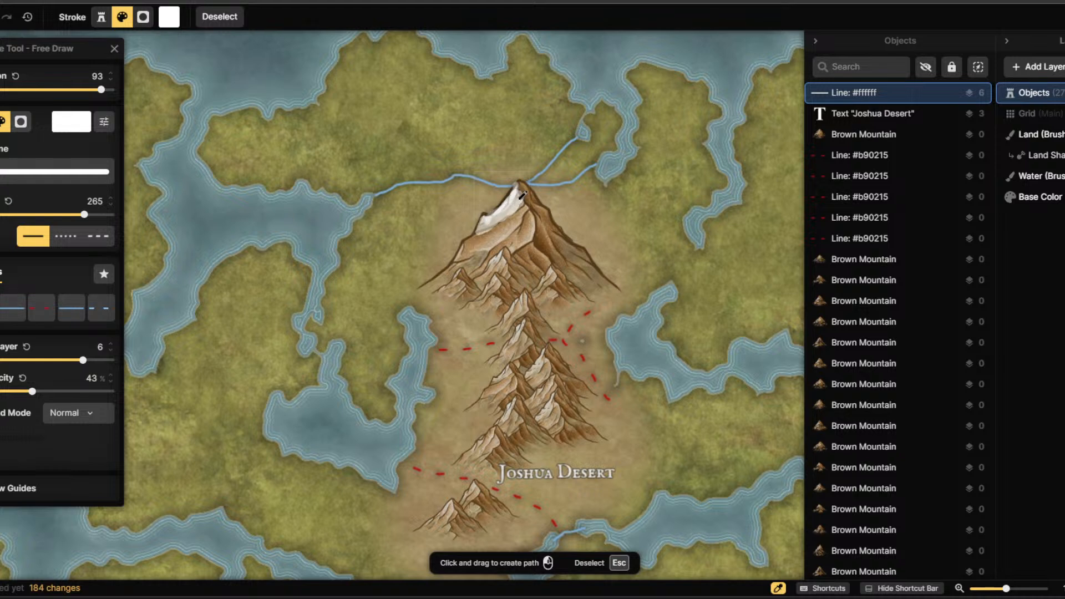
pyautogui.moveTo(520, 186); pyautogui.dragTo(547, 211)
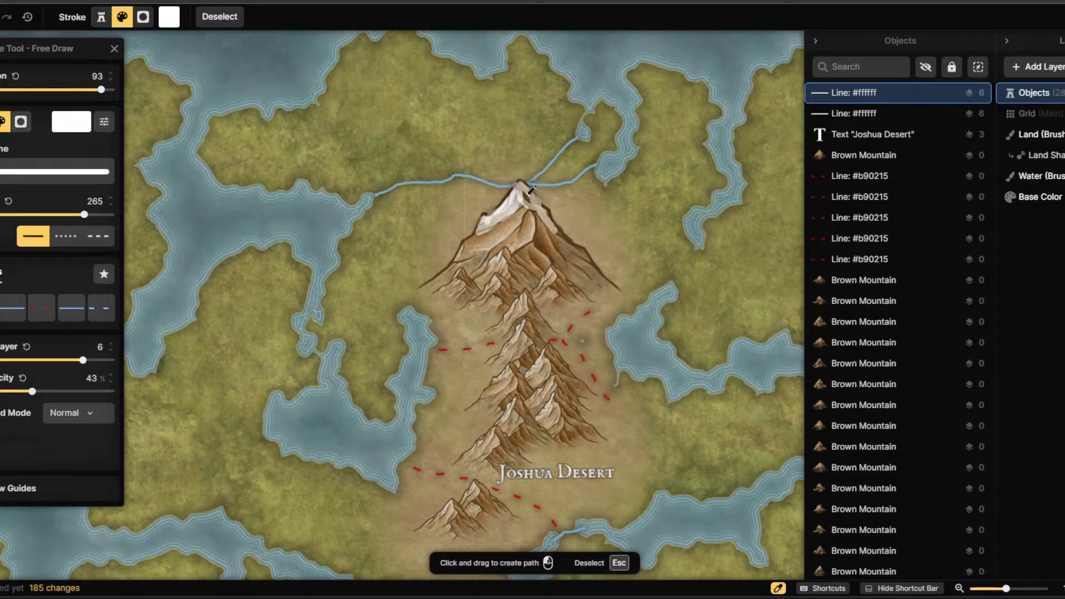
pyautogui.moveTo(534, 192); pyautogui.dragTo(549, 181)
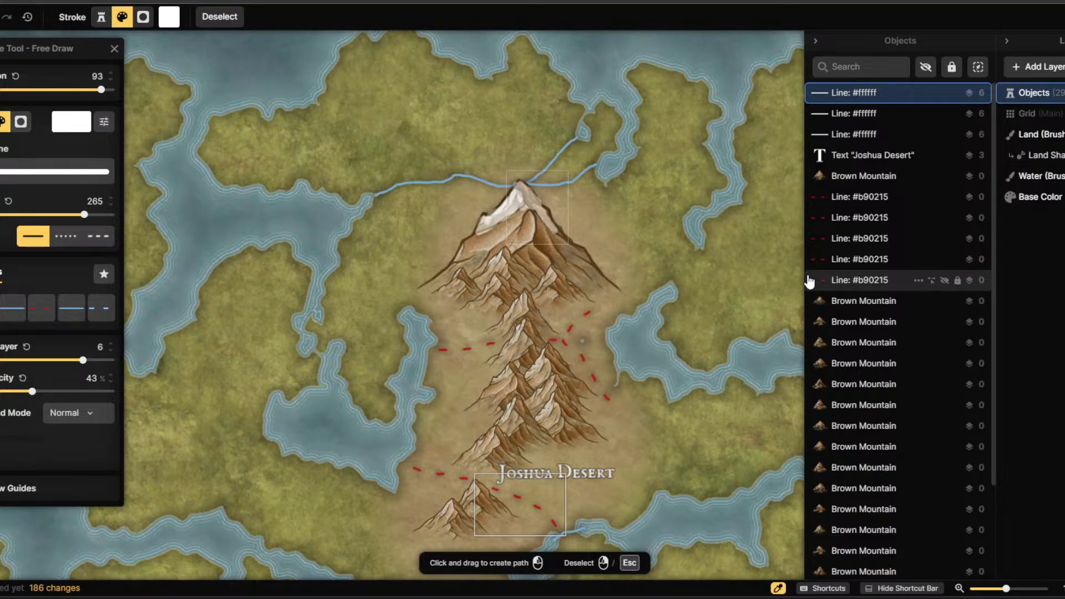
# Set the selected white snow line on the tallest mountain's right slope to a line width of 360.
pyautogui.scroll(5, 516, 208)
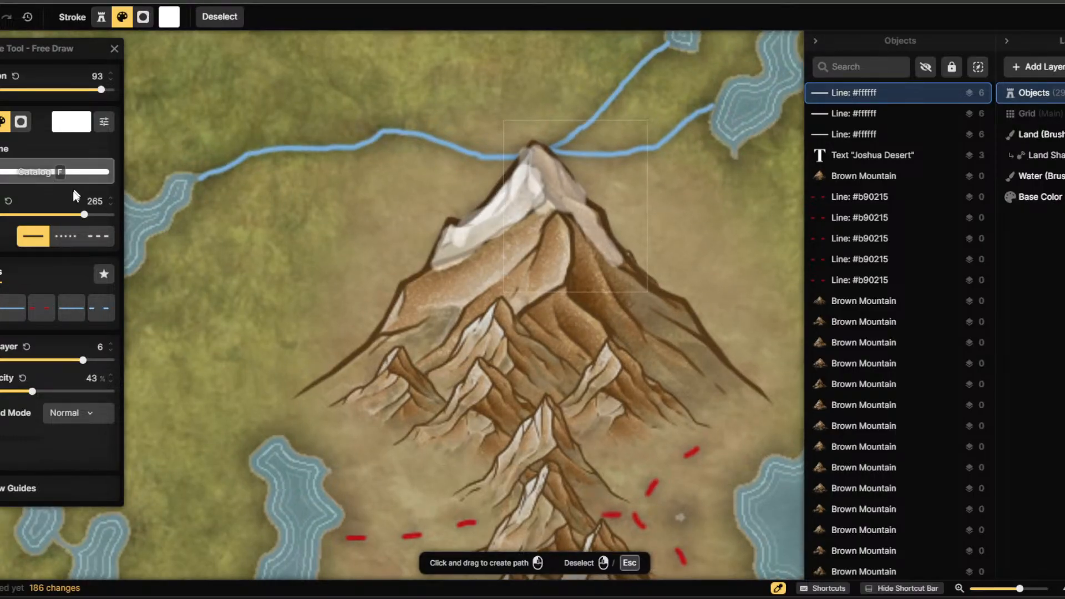
pyautogui.moveTo(84, 214)
pyautogui.mouseDown()
pyautogui.moveTo(58, 224)
pyautogui.moveTo(92, 224)
pyautogui.mouseUp()
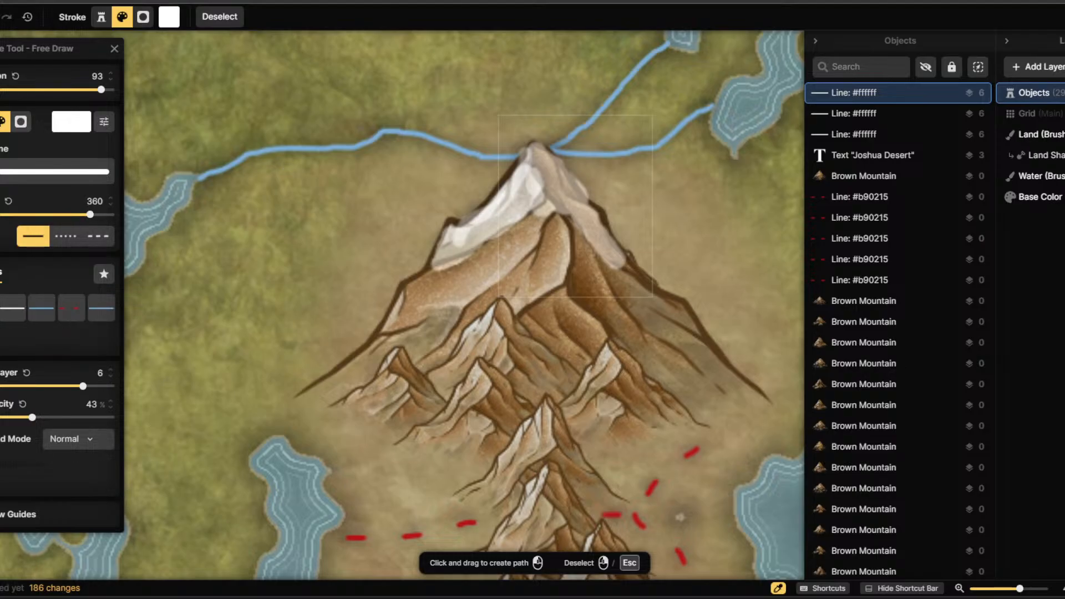
pyautogui.press('Escape')
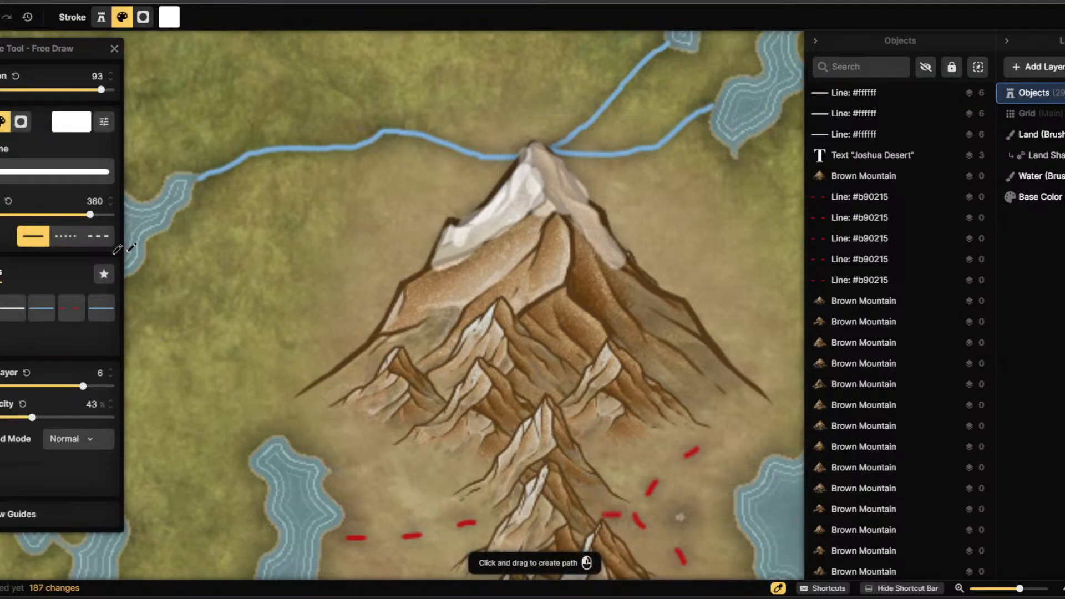
# Try a thin white line of width 14 along the tallest mountain's lower left ridge and undo it.
pyautogui.moveTo(74, 217); pyautogui.dragTo(24, 215)
pyautogui.moveTo(420, 275); pyautogui.dragTo(394, 303)
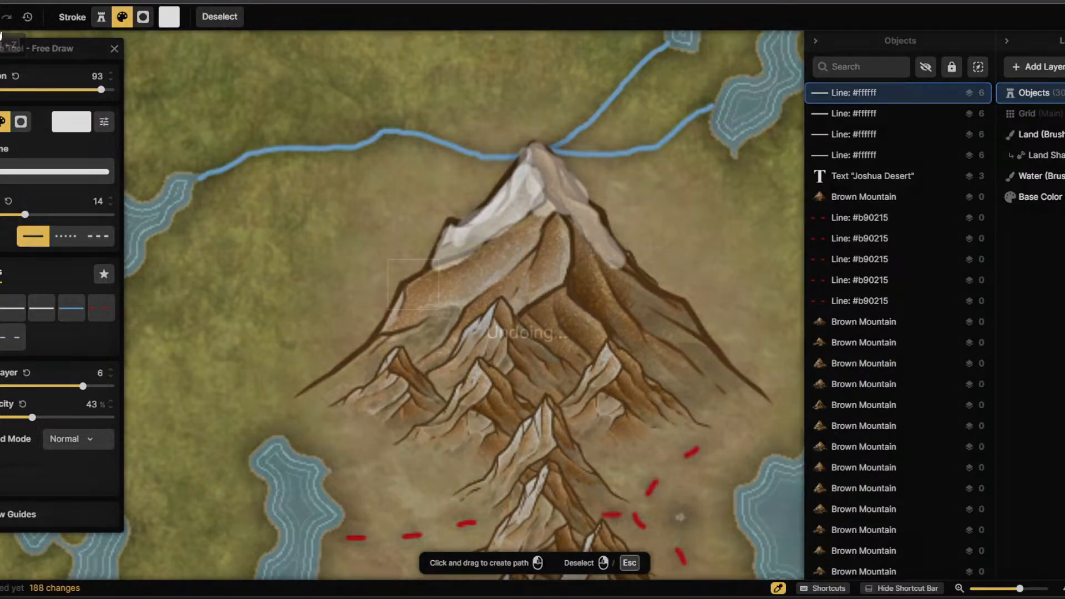
pyautogui.hotkey('ctrl', 'z')
# Draw translucent white strokes of width 58 along the left ridge and the lower edge of the snow cap.
pyautogui.moveTo(25, 215); pyautogui.dragTo(54, 216)
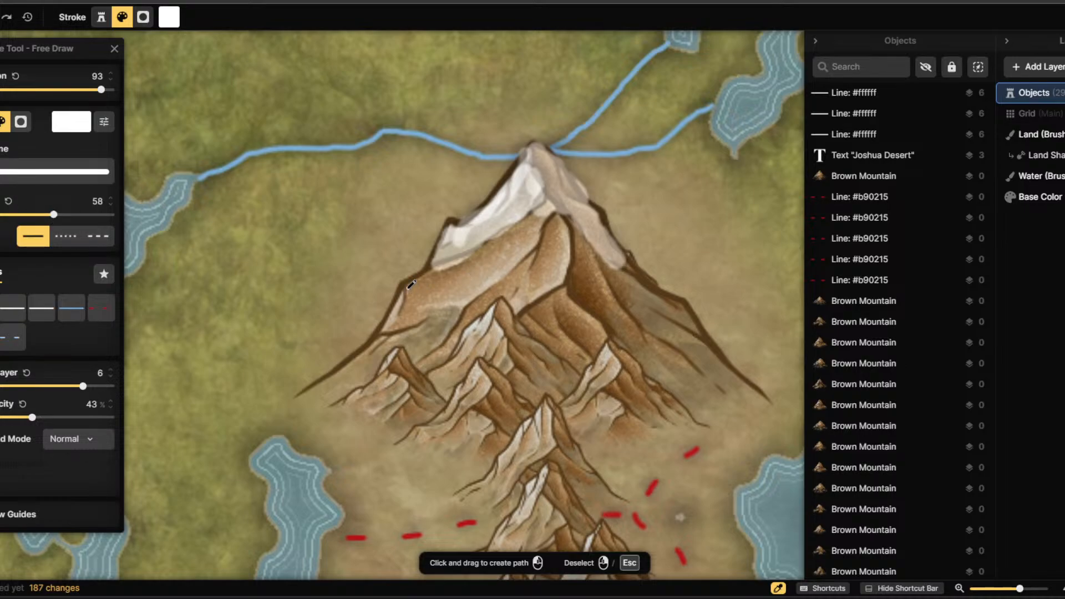
pyautogui.moveTo(467, 249); pyautogui.dragTo(534, 212)
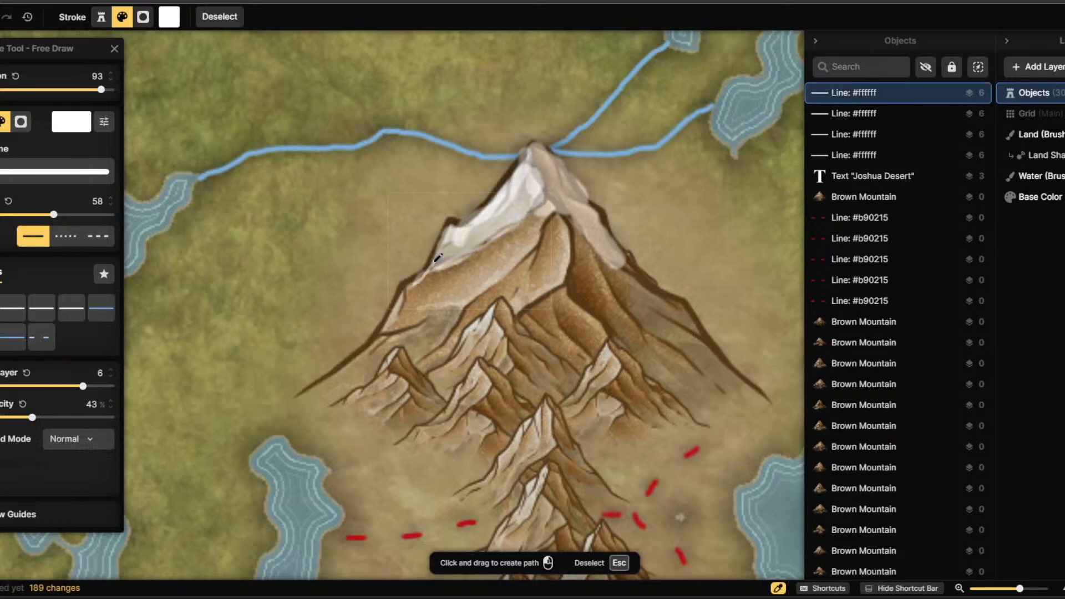
pyautogui.moveTo(438, 257); pyautogui.dragTo(410, 288)
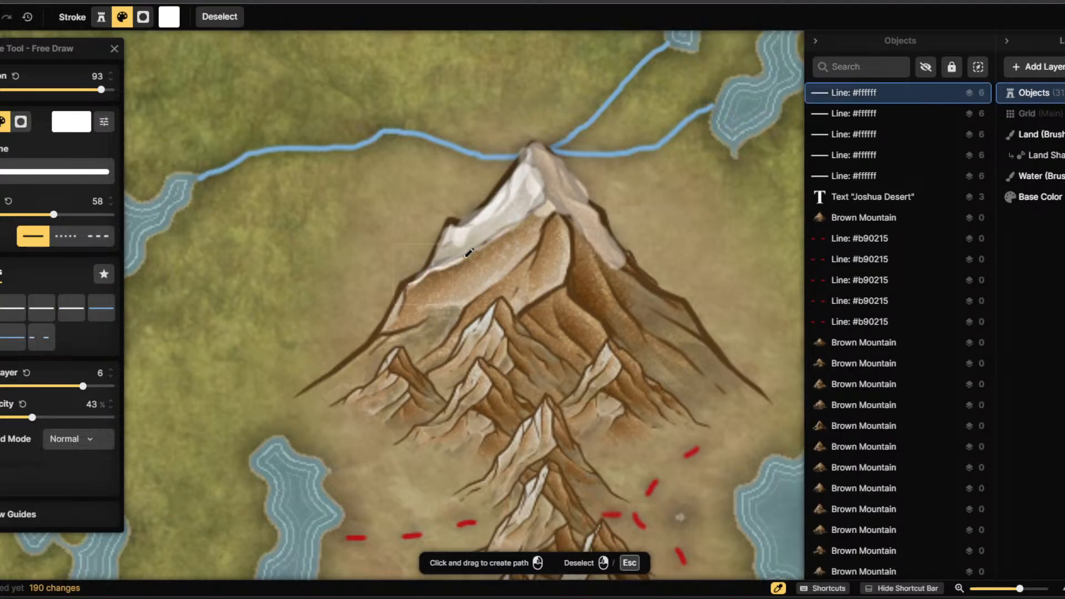
pyautogui.moveTo(504, 228)
pyautogui.mouseDown()
pyautogui.moveTo(530, 214)
pyautogui.moveTo(490, 243)
pyautogui.moveTo(544, 220)
pyautogui.mouseUp()
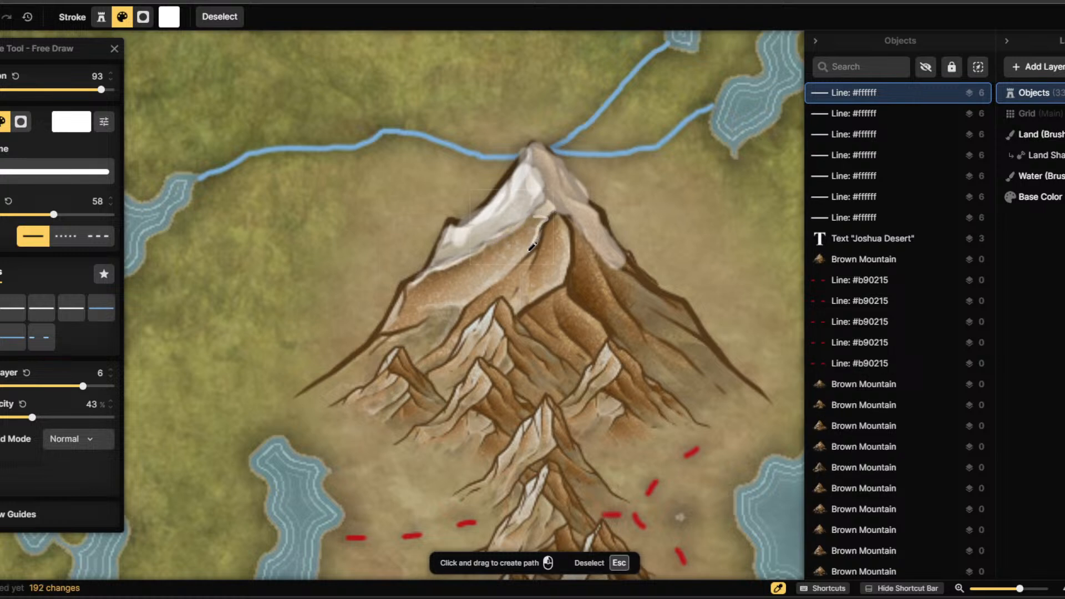
pyautogui.moveTo(537, 235); pyautogui.dragTo(534, 217)
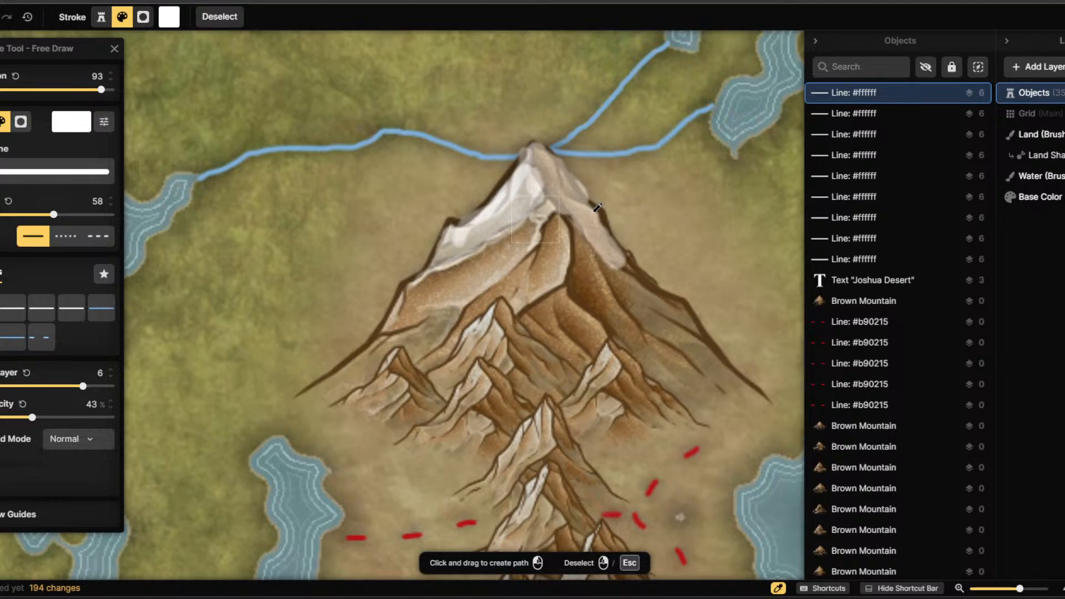
# Draw fine white snow streaks of width 58 down the tallest mountain's right slope, from the summit to the lower ridge.
pyautogui.moveTo(597, 208)
pyautogui.mouseDown()
pyautogui.moveTo(635, 271)
pyautogui.moveTo(600, 230)
pyautogui.moveTo(583, 235)
pyautogui.moveTo(647, 291)
pyautogui.moveTo(606, 264)
pyautogui.moveTo(563, 210)
pyautogui.moveTo(642, 291)
pyautogui.moveTo(685, 309)
pyautogui.moveTo(576, 241)
pyautogui.moveTo(574, 223)
pyautogui.moveTo(590, 229)
pyautogui.moveTo(585, 239)
pyautogui.moveTo(566, 211)
pyautogui.moveTo(591, 255)
pyautogui.moveTo(565, 206)
pyautogui.moveTo(570, 246)
pyautogui.moveTo(564, 206)
pyautogui.moveTo(594, 262)
pyautogui.moveTo(592, 230)
pyautogui.moveTo(593, 259)
pyautogui.moveTo(568, 209)
pyautogui.mouseUp()
pyautogui.moveTo(569, 210)
pyautogui.mouseDown()
pyautogui.moveTo(590, 244)
pyautogui.moveTo(569, 211)
pyautogui.mouseUp()
pyautogui.moveTo(634, 271)
pyautogui.mouseDown()
pyautogui.moveTo(547, 196)
pyautogui.moveTo(593, 242)
pyautogui.moveTo(548, 196)
pyautogui.moveTo(549, 175)
pyautogui.moveTo(542, 220)
pyautogui.moveTo(533, 213)
pyautogui.moveTo(545, 203)
pyautogui.moveTo(542, 165)
pyautogui.moveTo(564, 204)
pyautogui.moveTo(560, 213)
pyautogui.moveTo(538, 153)
pyautogui.moveTo(608, 209)
pyautogui.moveTo(592, 230)
pyautogui.moveTo(589, 202)
pyautogui.moveTo(539, 152)
pyautogui.moveTo(601, 212)
pyautogui.moveTo(624, 248)
pyautogui.mouseUp()
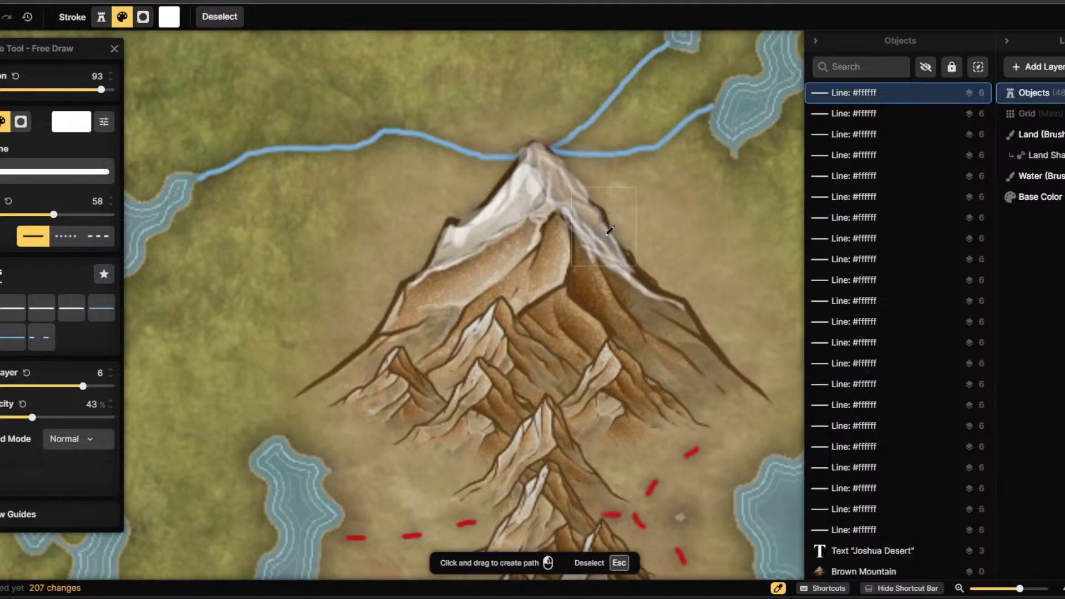
pyautogui.moveTo(548, 154); pyautogui.dragTo(609, 244)
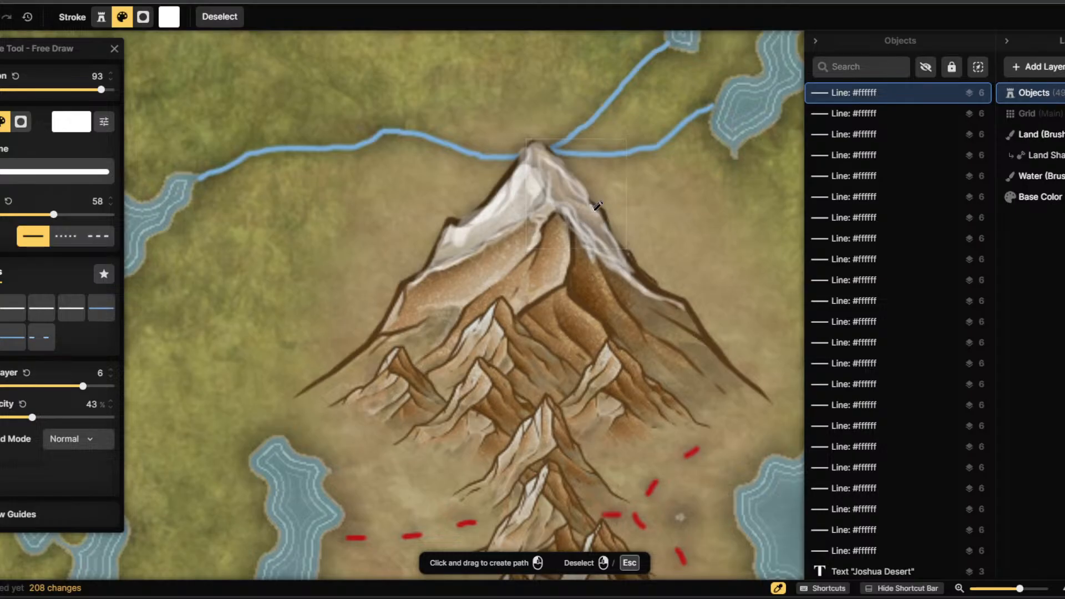
pyautogui.moveTo(597, 205); pyautogui.dragTo(638, 276)
pyautogui.scroll(-3, 645, 295)
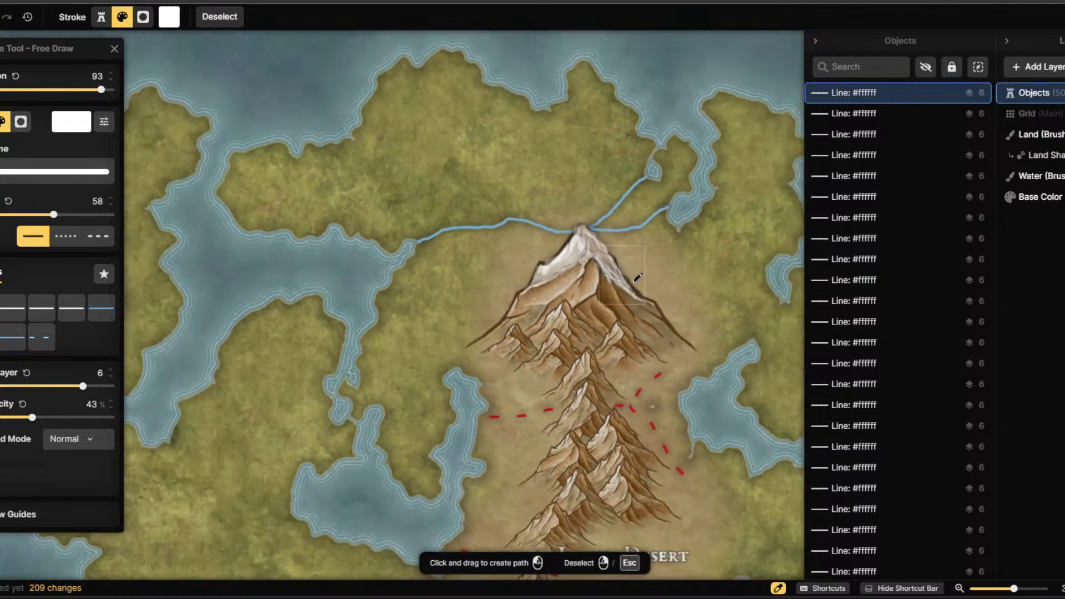
pyautogui.scroll(-1, 661, 313)
# Set the line width to 132 and fill the snow cap with white strokes down the right slope and across the upper face.
pyautogui.scroll(5, 554, 249)
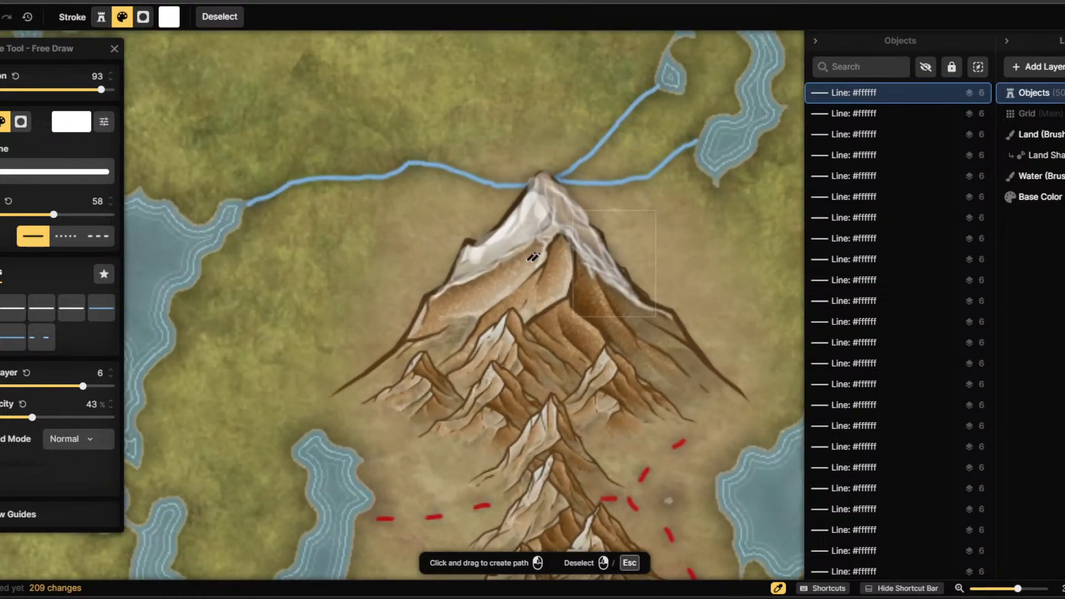
pyautogui.scroll(2, 532, 257)
pyautogui.moveTo(54, 214); pyautogui.dragTo(70, 216)
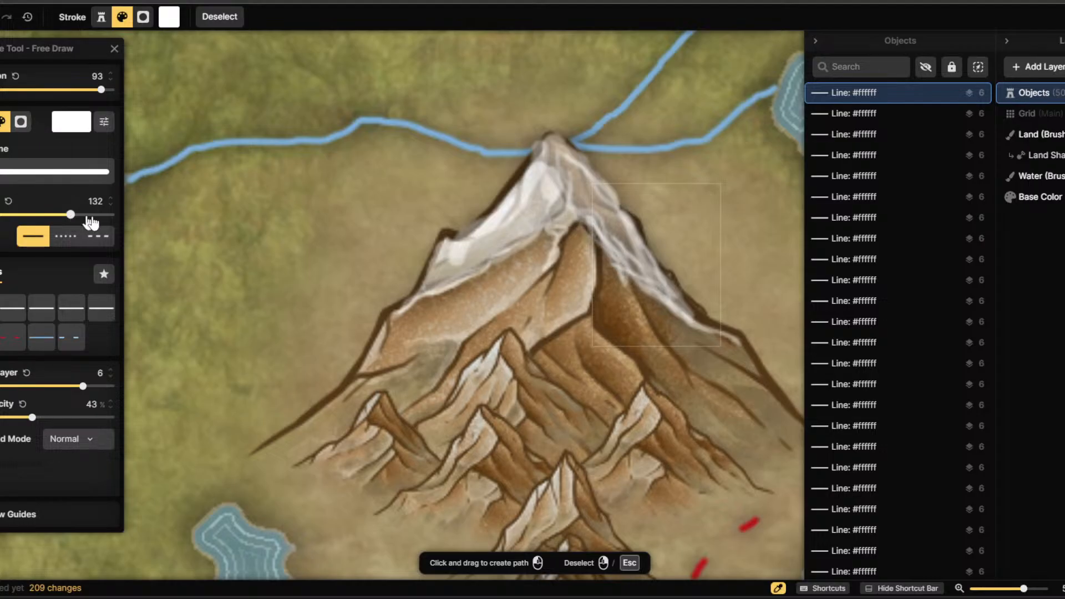
pyautogui.moveTo(553, 160); pyautogui.dragTo(677, 301)
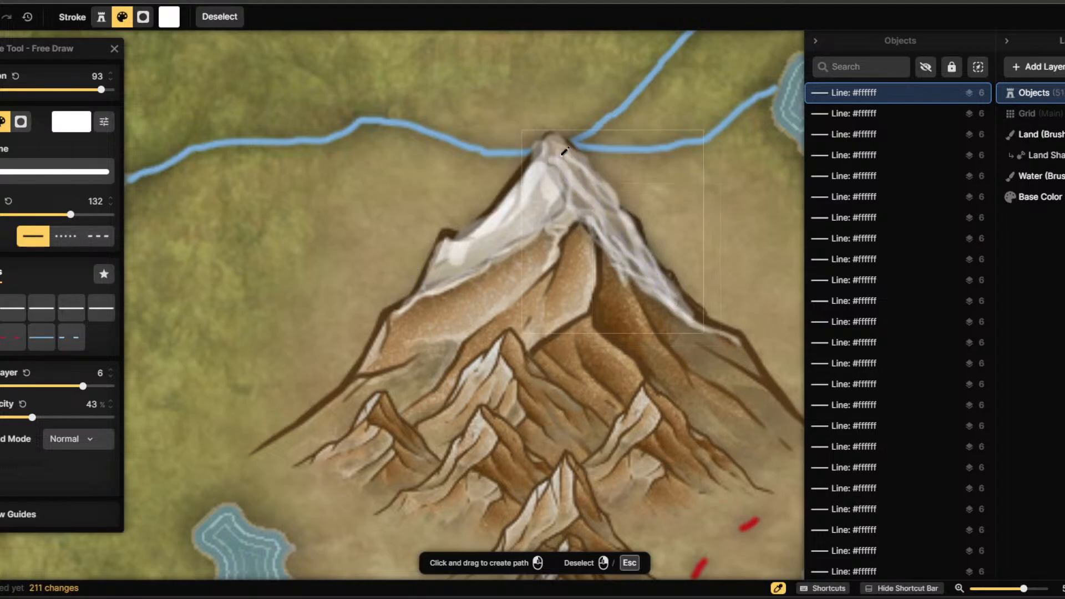
pyautogui.moveTo(563, 153)
pyautogui.mouseDown()
pyautogui.moveTo(616, 209)
pyautogui.moveTo(666, 289)
pyautogui.mouseUp()
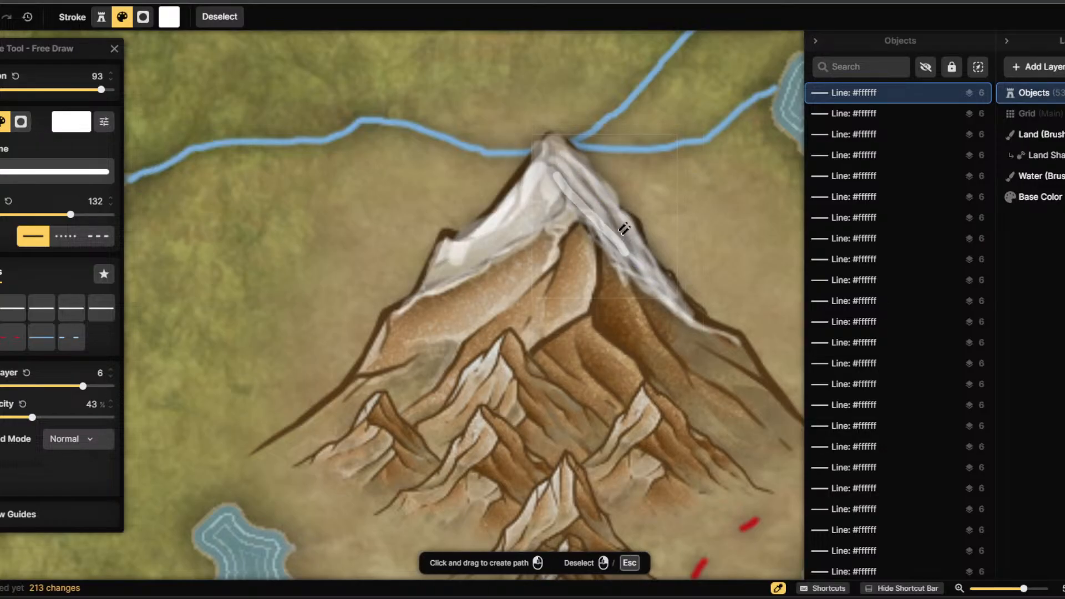
pyautogui.moveTo(550, 146)
pyautogui.mouseDown()
pyautogui.moveTo(640, 241)
pyautogui.moveTo(618, 201)
pyautogui.moveTo(621, 237)
pyautogui.moveTo(662, 277)
pyautogui.mouseUp()
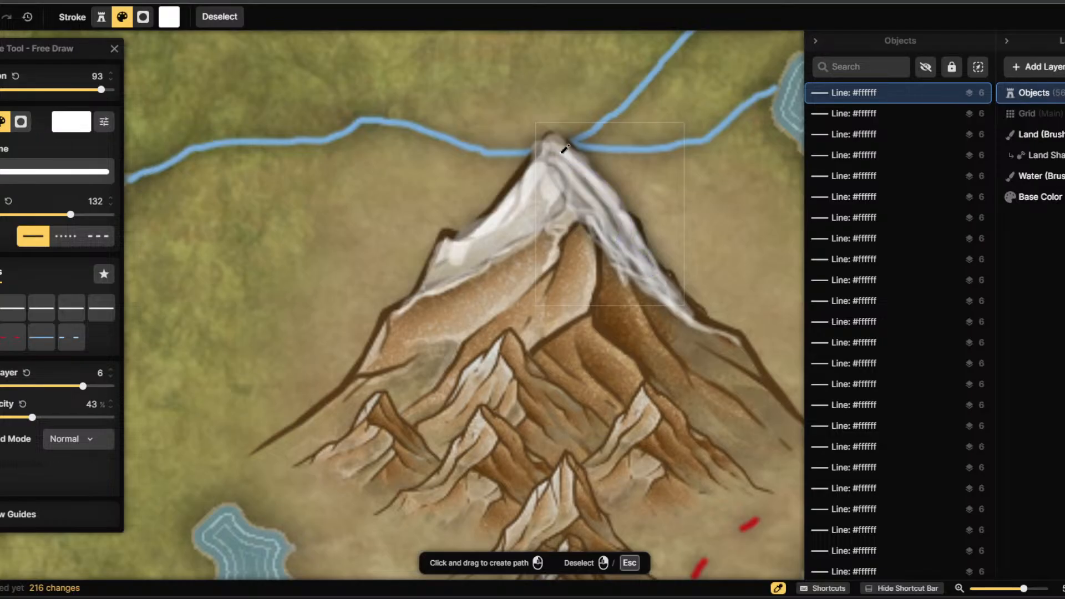
pyautogui.moveTo(560, 144)
pyautogui.mouseDown()
pyautogui.moveTo(630, 251)
pyautogui.moveTo(586, 210)
pyautogui.moveTo(616, 241)
pyautogui.mouseUp()
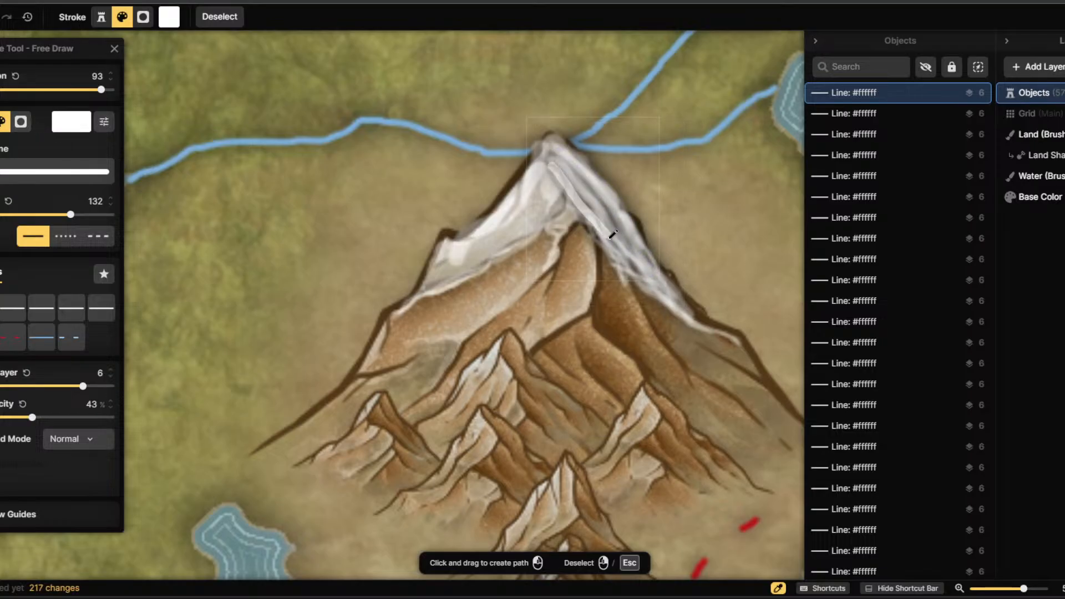
pyautogui.moveTo(563, 178)
pyautogui.mouseDown()
pyautogui.moveTo(504, 234)
pyautogui.moveTo(585, 212)
pyautogui.moveTo(529, 211)
pyautogui.moveTo(510, 229)
pyautogui.moveTo(576, 194)
pyautogui.moveTo(507, 212)
pyautogui.moveTo(557, 183)
pyautogui.moveTo(529, 203)
pyautogui.moveTo(582, 187)
pyautogui.moveTo(547, 182)
pyautogui.moveTo(583, 170)
pyautogui.moveTo(552, 156)
pyautogui.mouseUp()
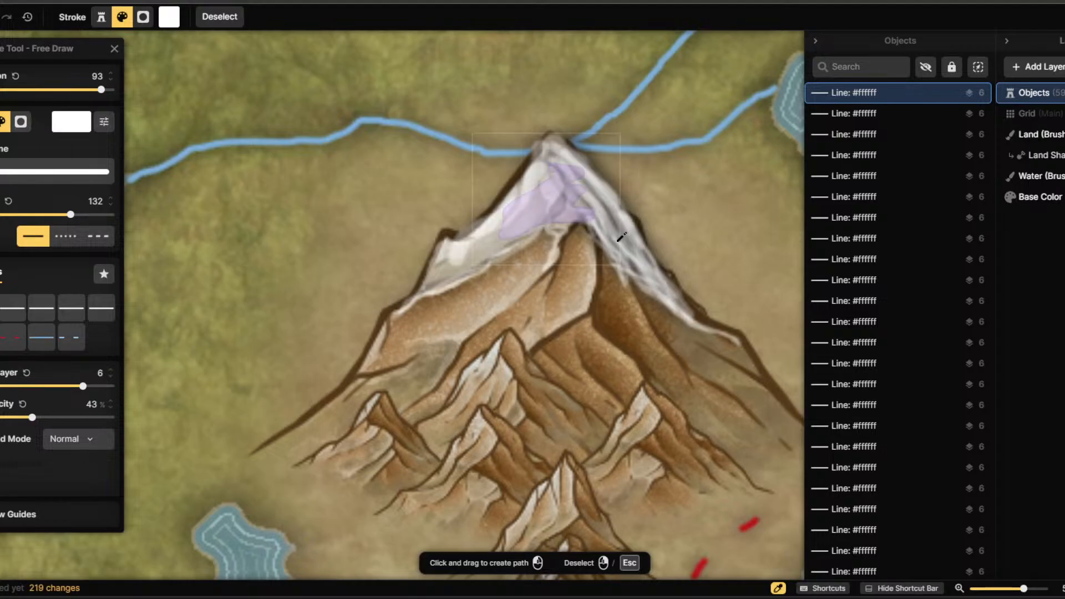
# Switch to the Brush tool for the Land layer and choose the Moss Green Grass texture.
pyautogui.scroll(-3, 616, 197)
pyautogui.scroll(-6, 615, 197)
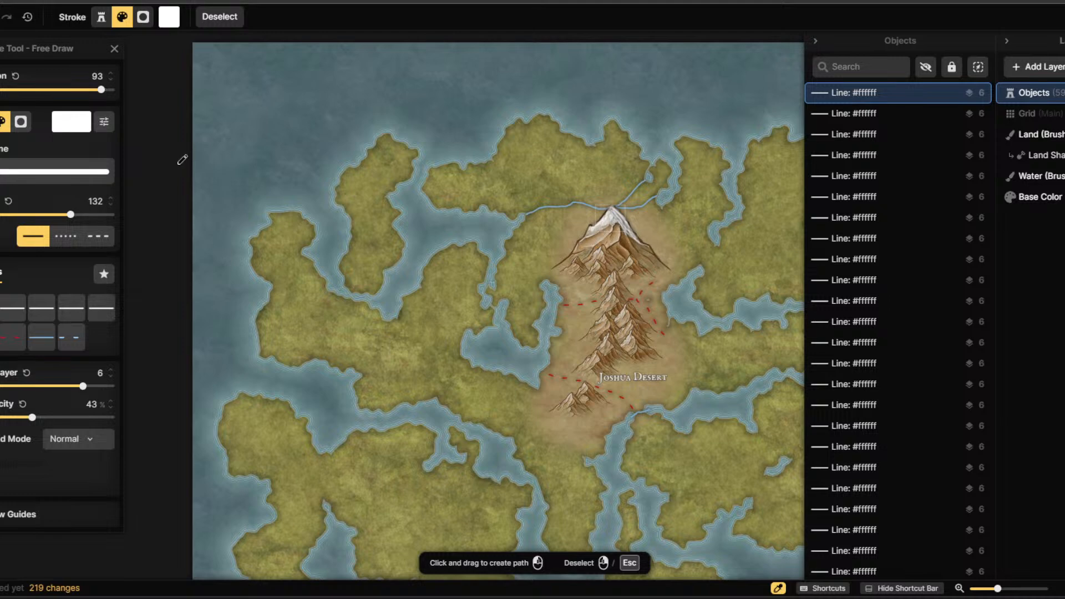
pyautogui.scroll(-3, 176, 167)
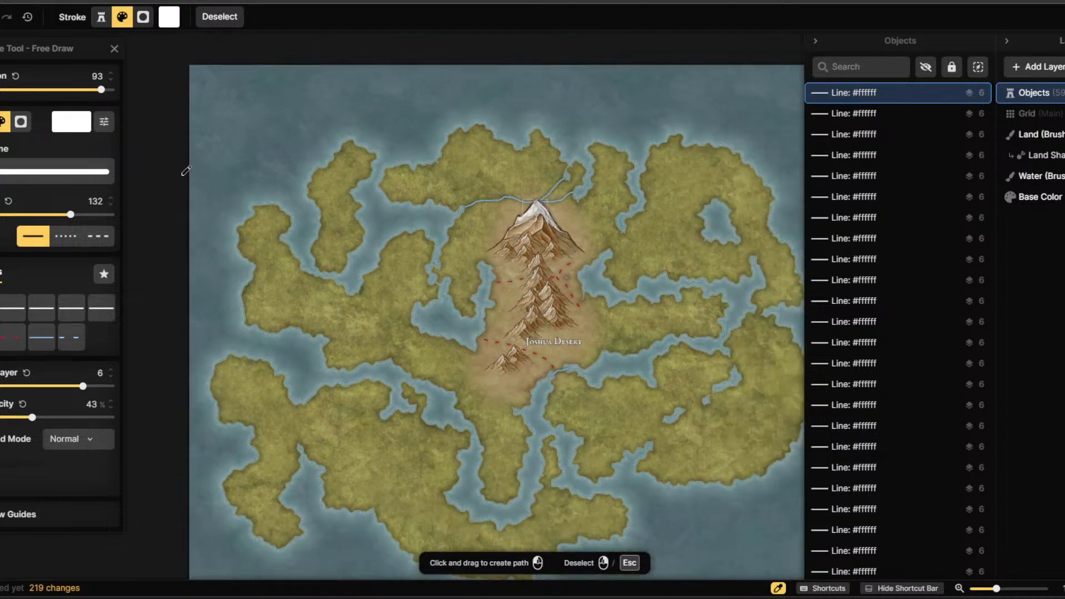
pyautogui.scroll(2, 185, 176)
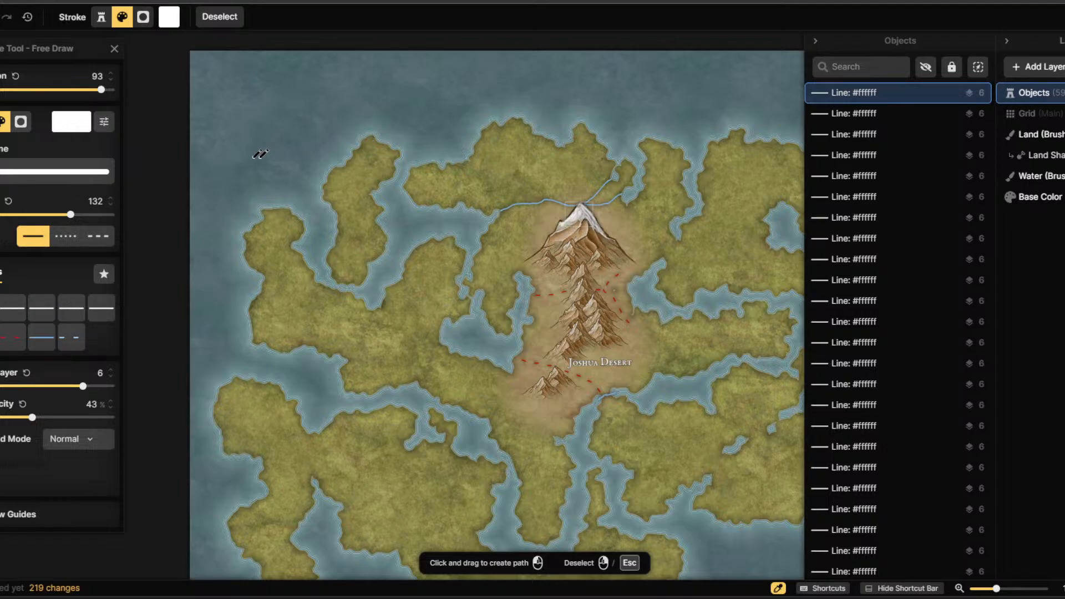
pyautogui.press('b')
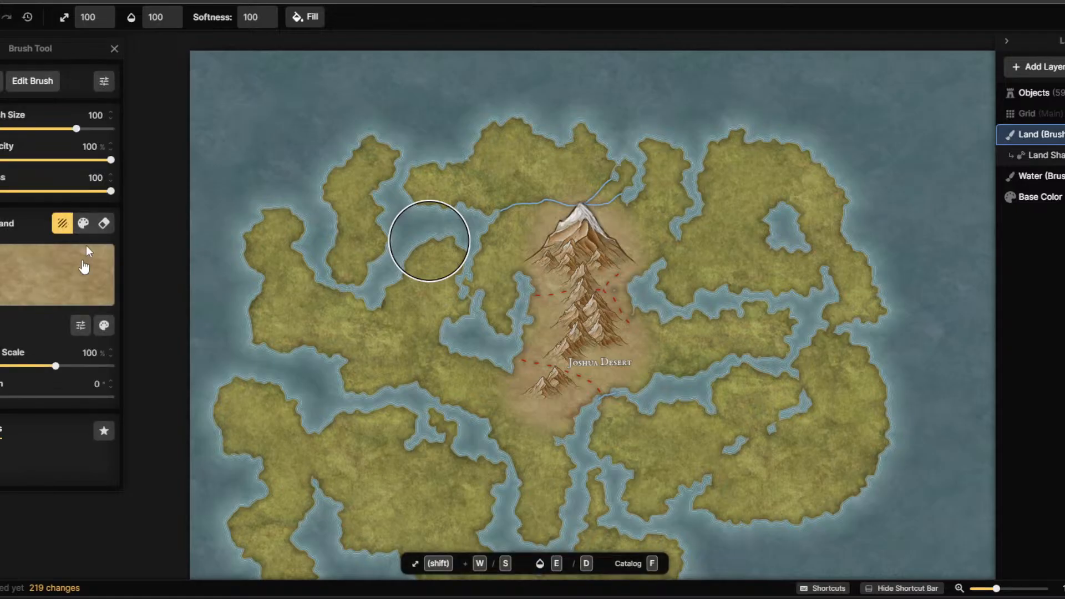
pyautogui.click(49, 277)
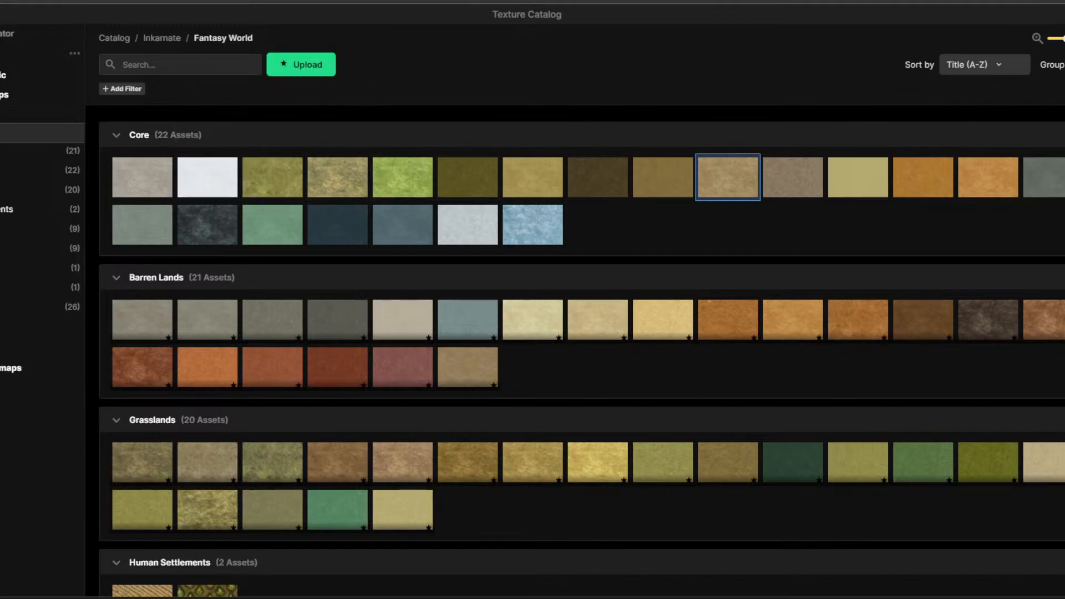
pyautogui.click(467, 186)
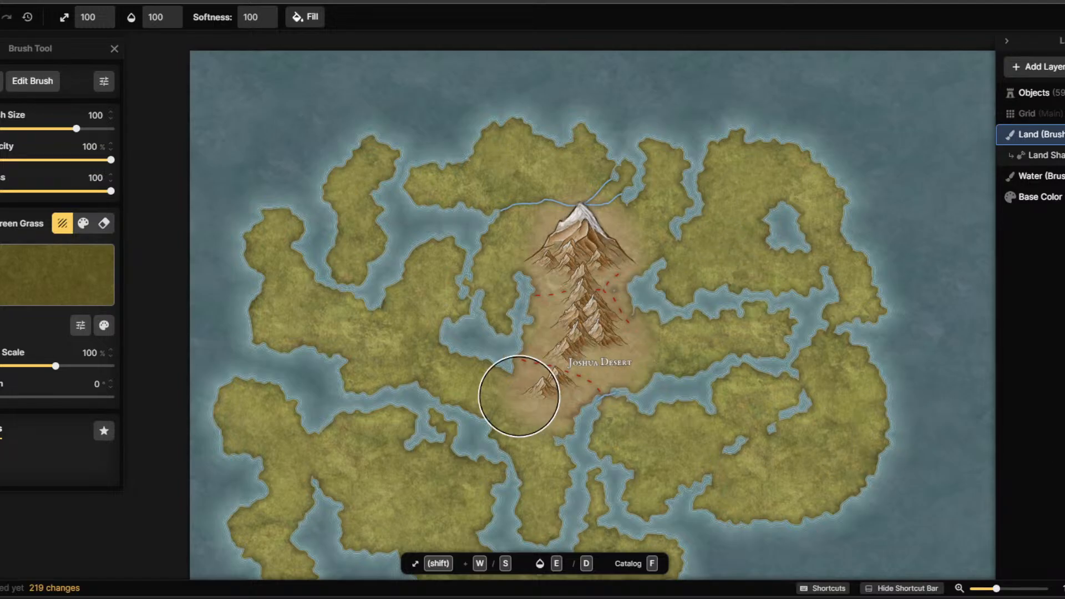
# Compare the Moss Green Grass and Dark Land textures in the Core set and choose Dark Land for the brush.
pyautogui.click(30, 270)
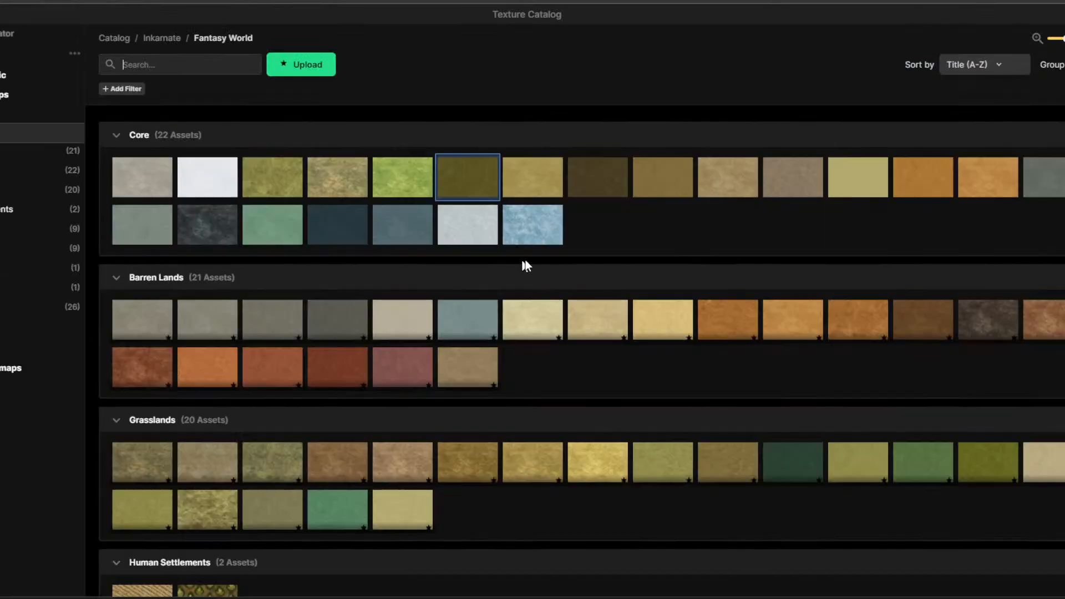
pyautogui.moveTo(593, 183)
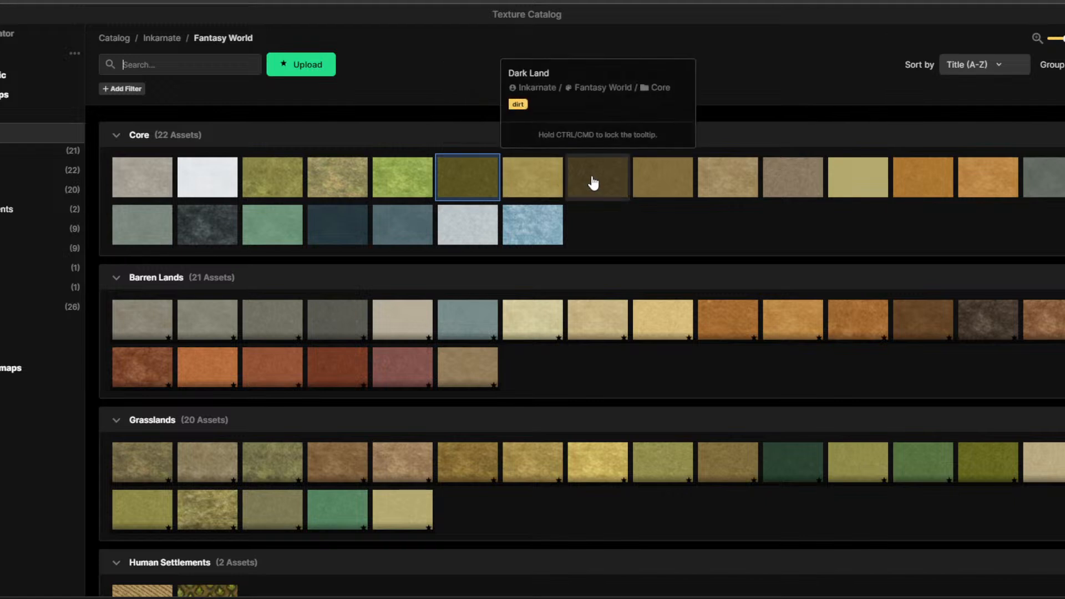
pyautogui.moveTo(459, 187)
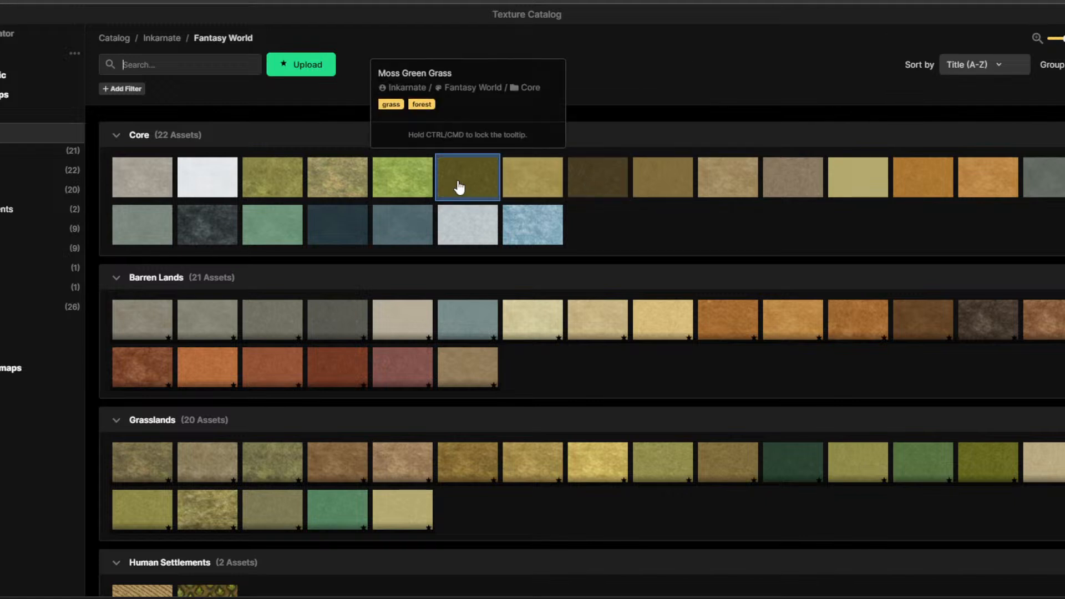
pyautogui.click(459, 187)
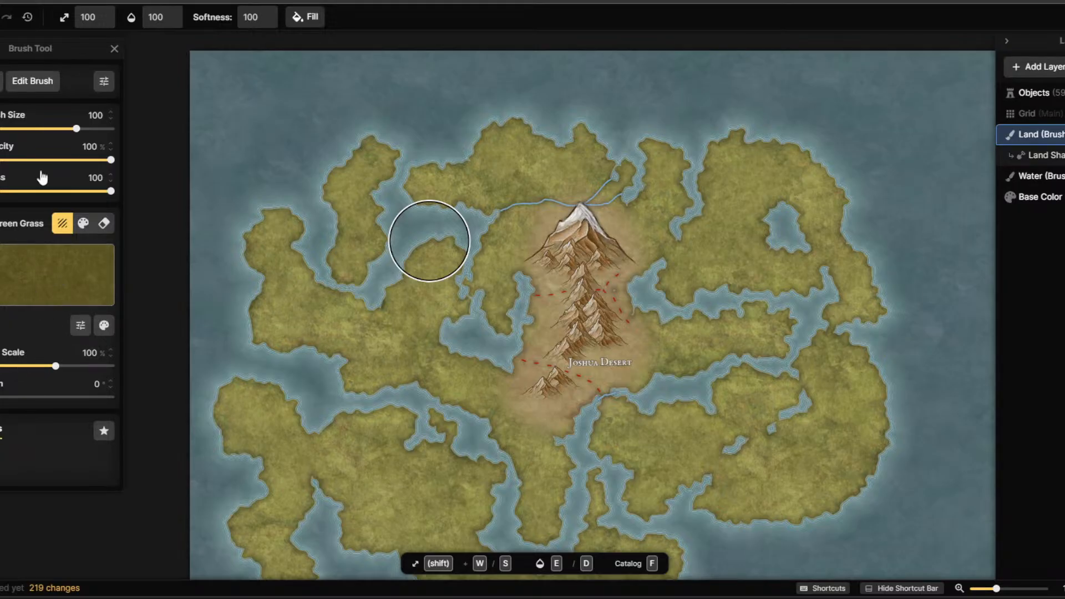
pyautogui.click(44, 275)
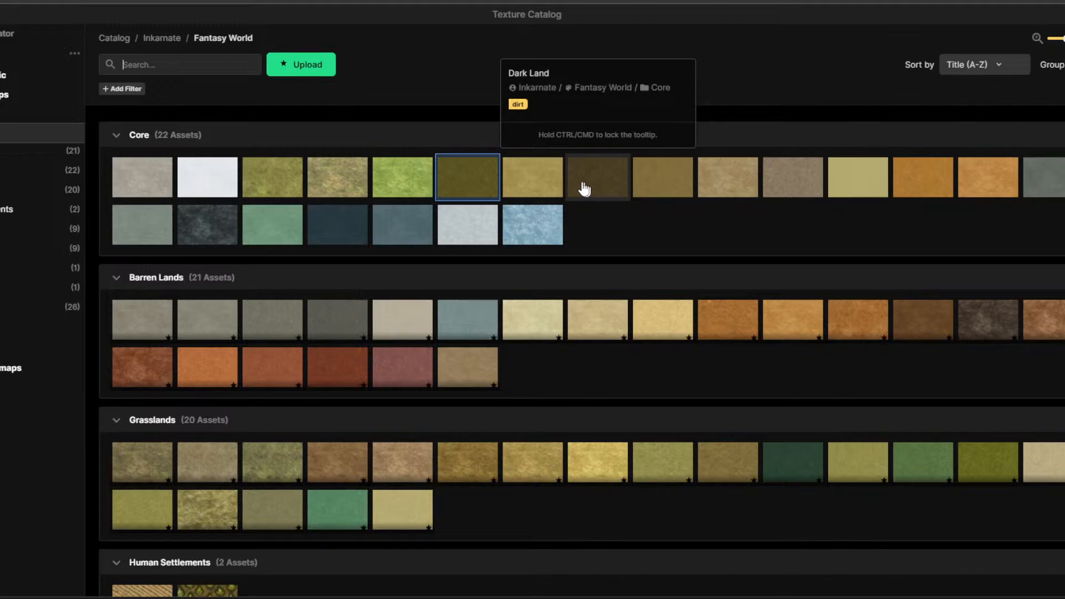
pyautogui.click(604, 187)
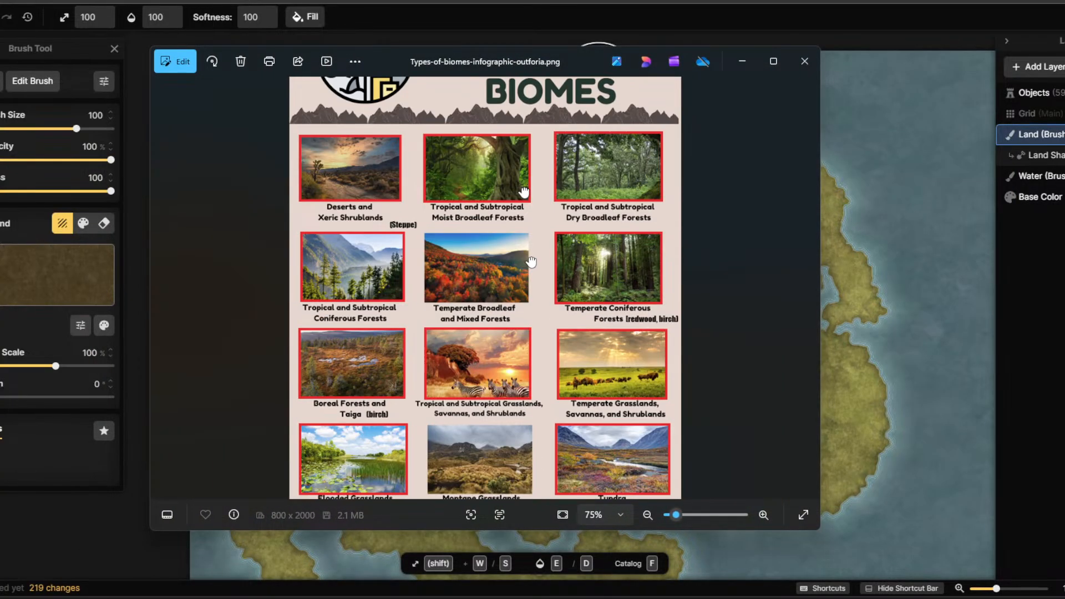
# Switch to the biomes infographic in the photo viewer and examine the Montane Grasslands and Shrublands (Chaparral) entry closely.
pyautogui.moveTo(531, 429); pyautogui.dragTo(531, 188)
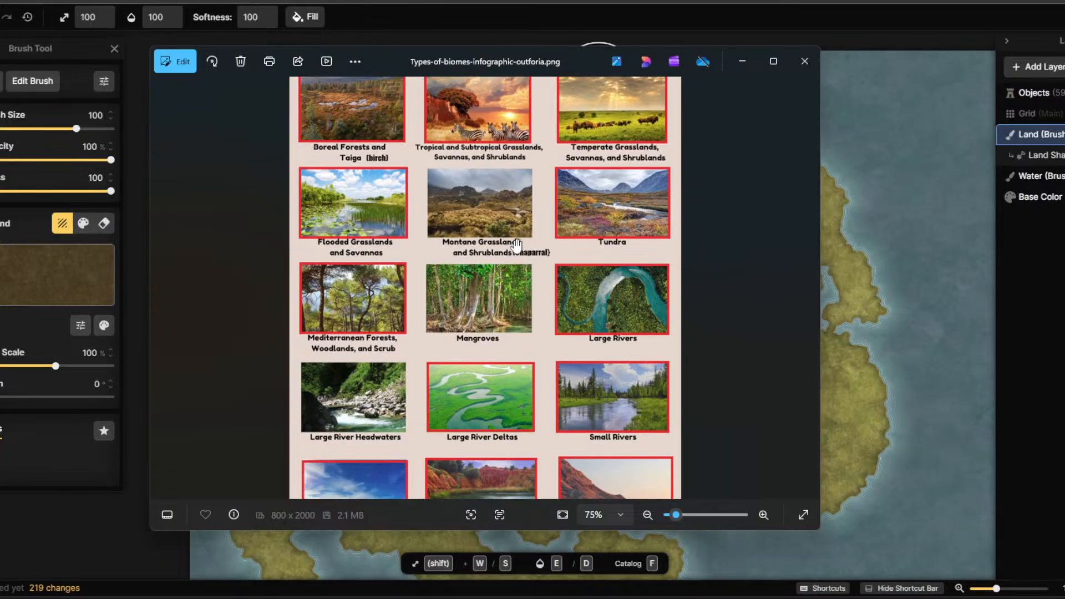
pyautogui.scroll(11, 458, 230)
pyautogui.moveTo(531, 141); pyautogui.dragTo(536, 280)
pyautogui.scroll(7, 536, 281)
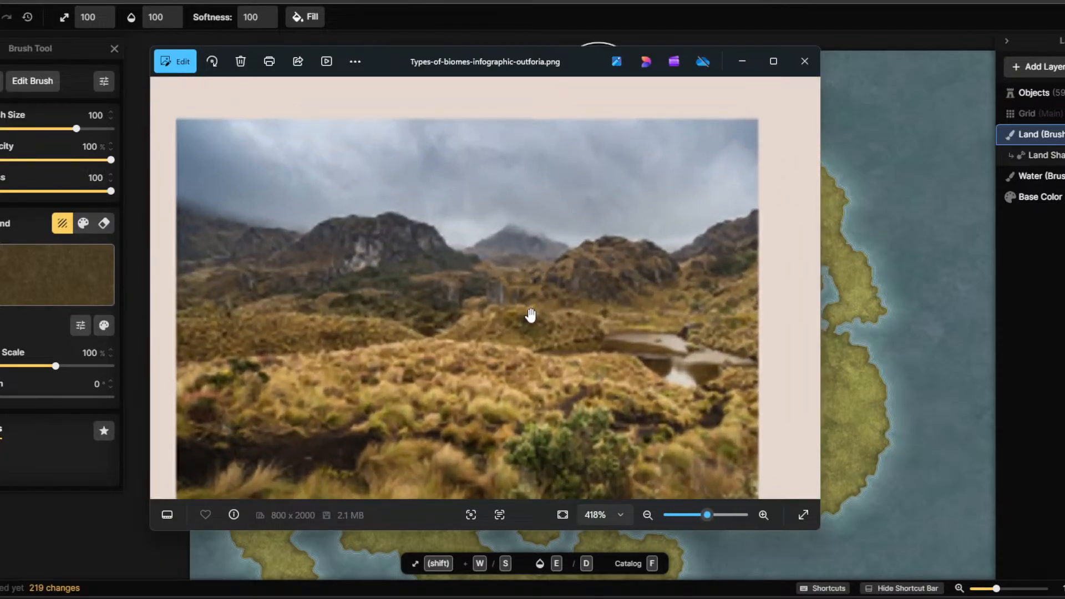
pyautogui.scroll(-4, 531, 316)
pyautogui.moveTo(543, 400); pyautogui.dragTo(536, 325)
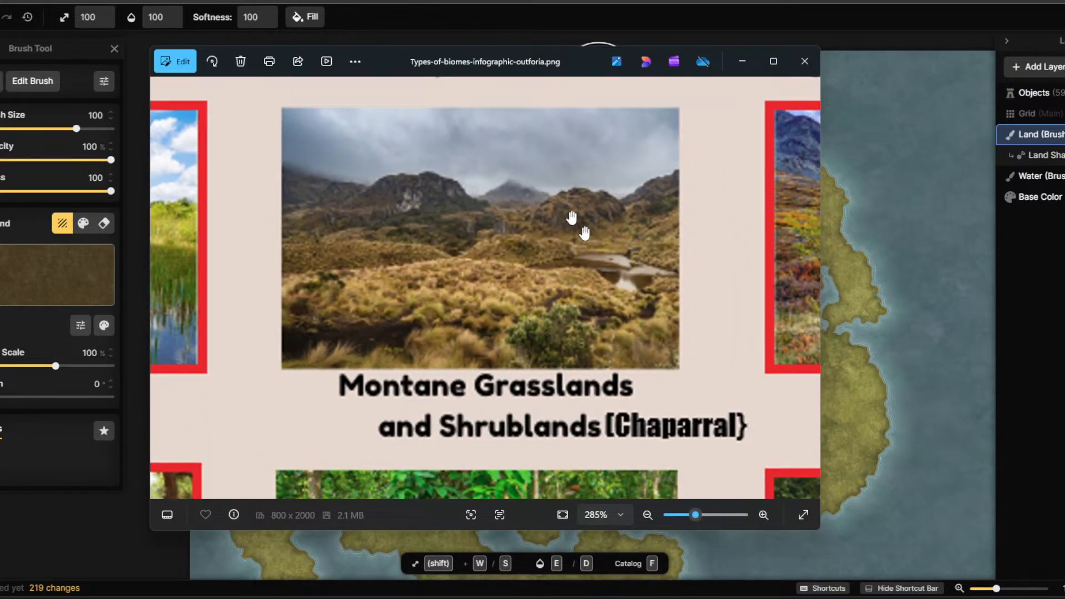
pyautogui.scroll(-6, 537, 269)
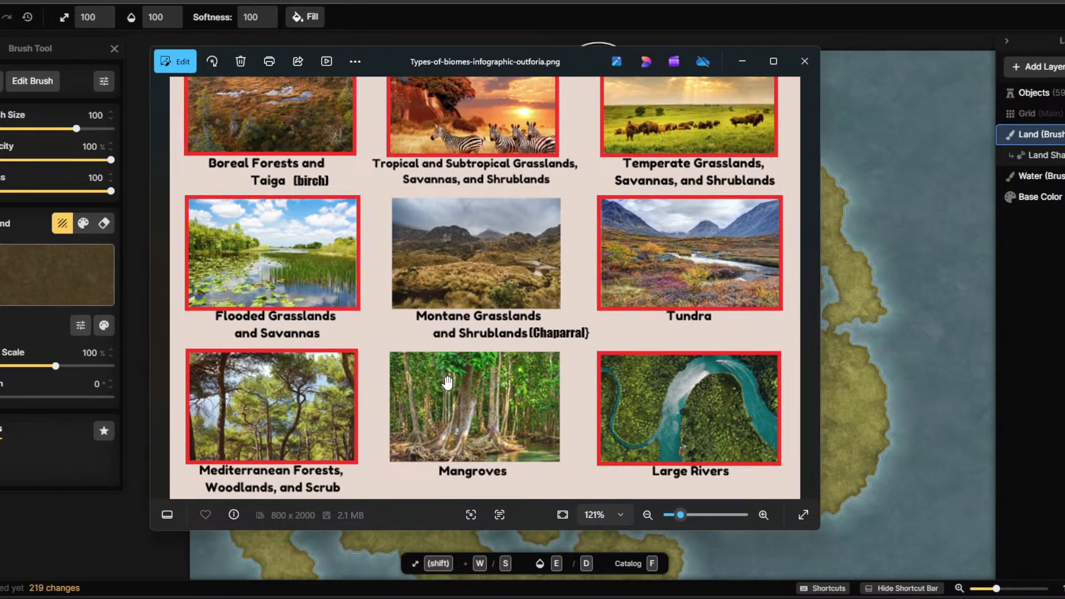
# Examine the Tundra entry in the biomes infographic closely and compare it with the Montane Grasslands and Shrublands (Chaparral) entry.
pyautogui.moveTo(447, 382); pyautogui.dragTo(488, 306)
pyautogui.moveTo(665, 234); pyautogui.dragTo(647, 258)
pyautogui.scroll(6, 647, 258)
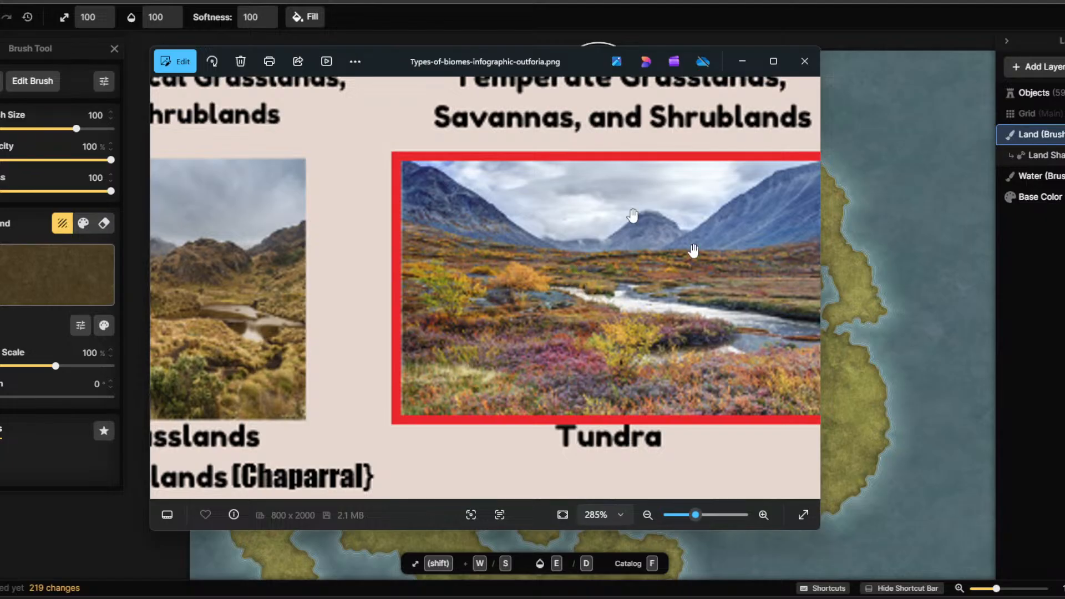
pyautogui.moveTo(490, 64); pyautogui.dragTo(712, 109)
pyautogui.moveTo(516, 397); pyautogui.dragTo(918, 382)
pyautogui.scroll(-4, 620, 456)
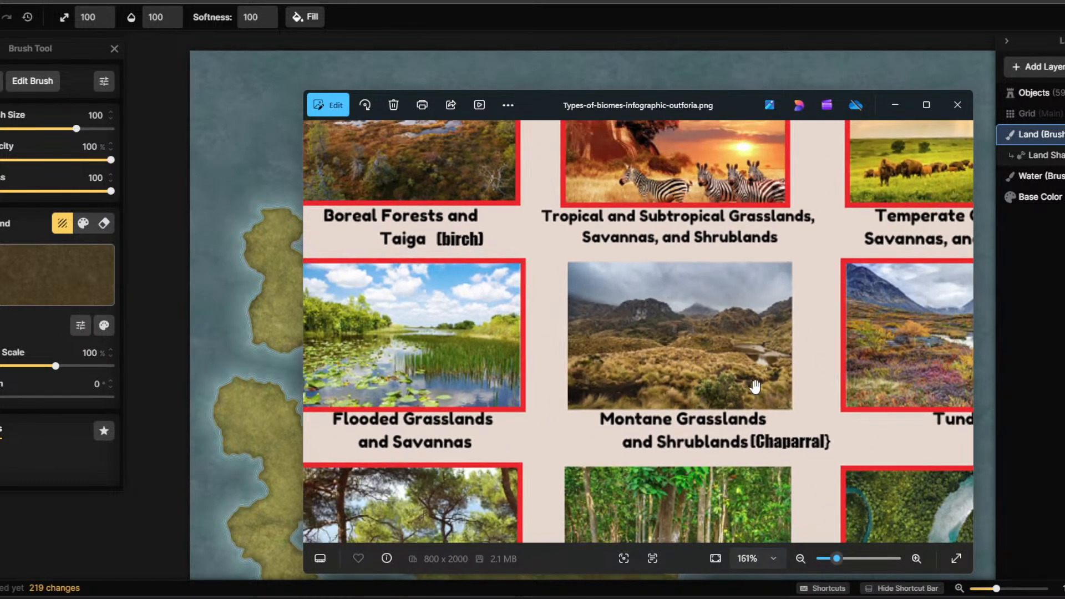
pyautogui.moveTo(772, 374); pyautogui.dragTo(432, 357)
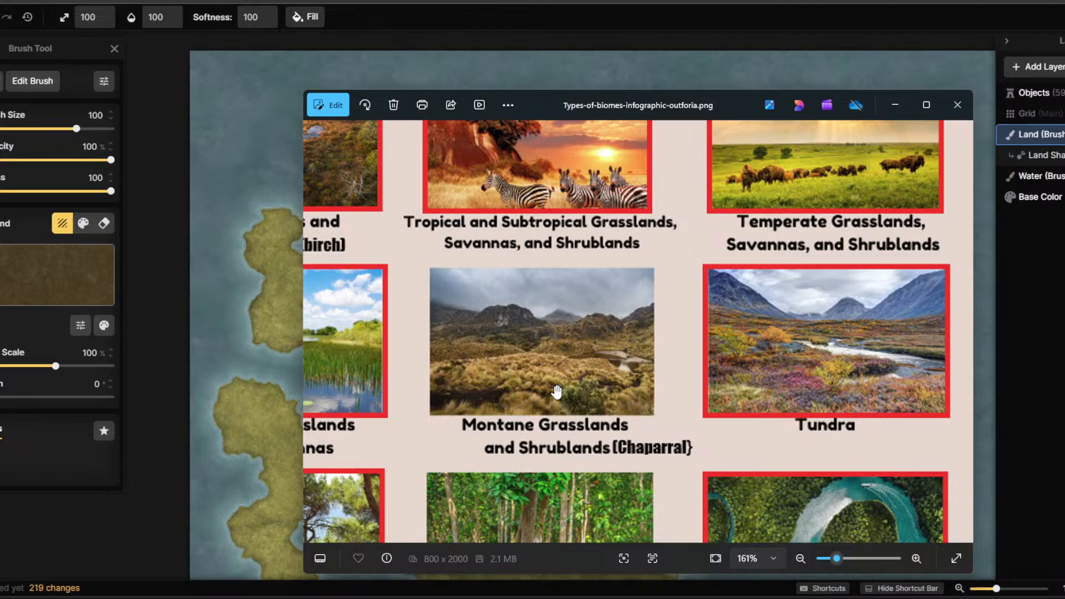
pyautogui.scroll(-5, 556, 392)
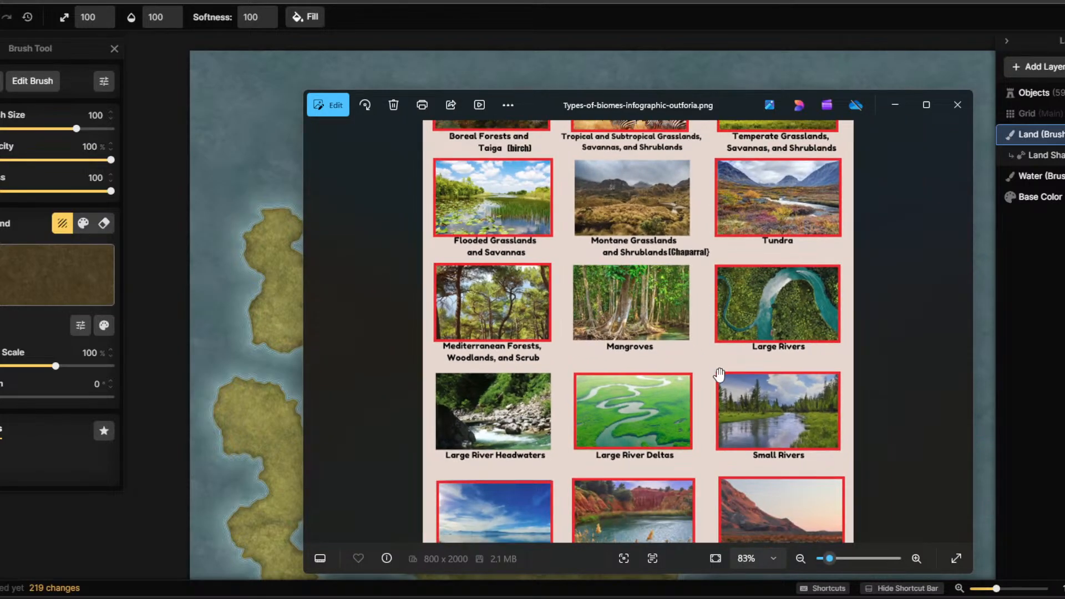
# Survey the biomes infographic from the desert and forest rows to the river entries, comparing outlined and unoutlined biomes.
pyautogui.moveTo(719, 375); pyautogui.dragTo(731, 432)
pyautogui.moveTo(664, 251); pyautogui.dragTo(642, 480)
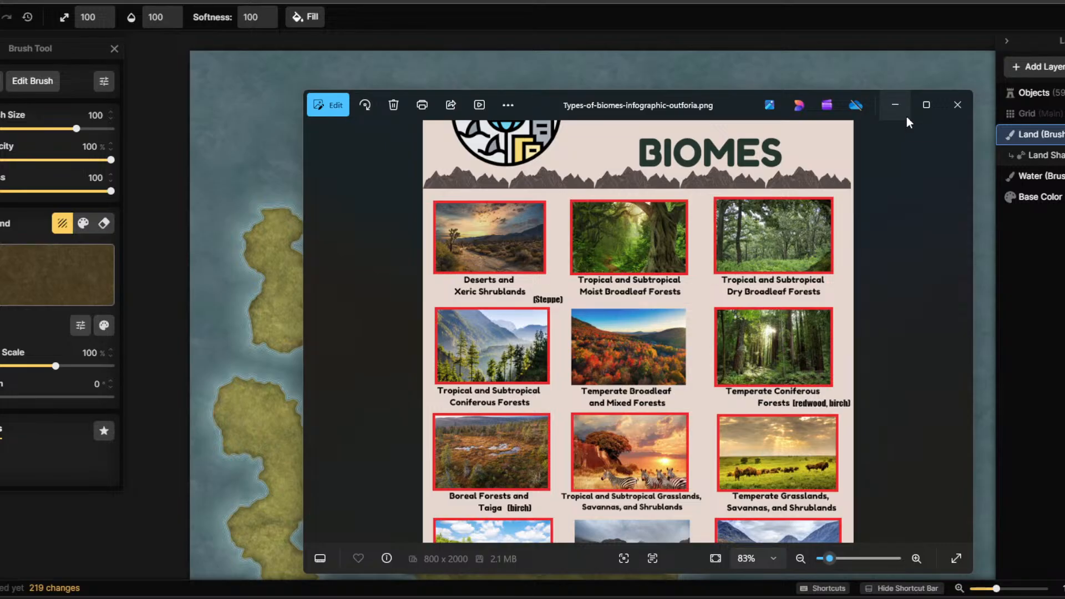
pyautogui.scroll(-6, 767, 376)
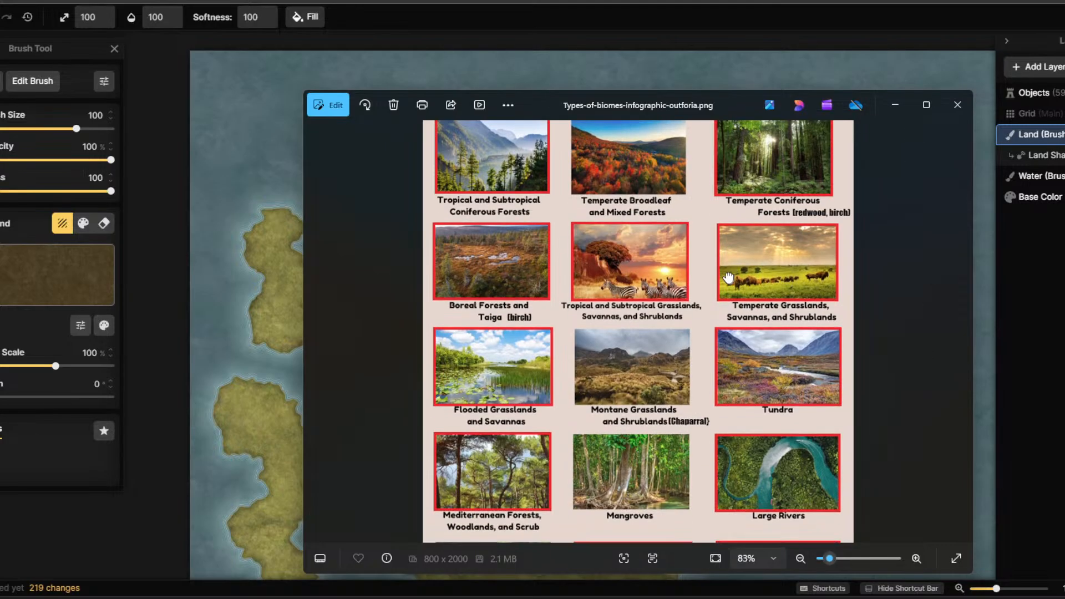
pyautogui.scroll(-1, 766, 376)
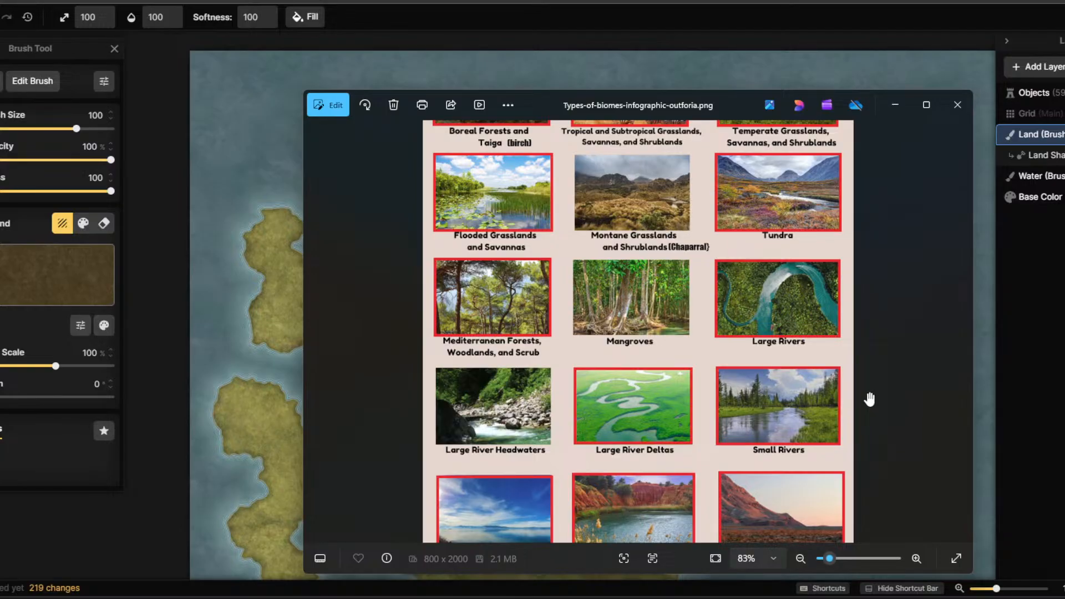
pyautogui.scroll(1, 803, 384)
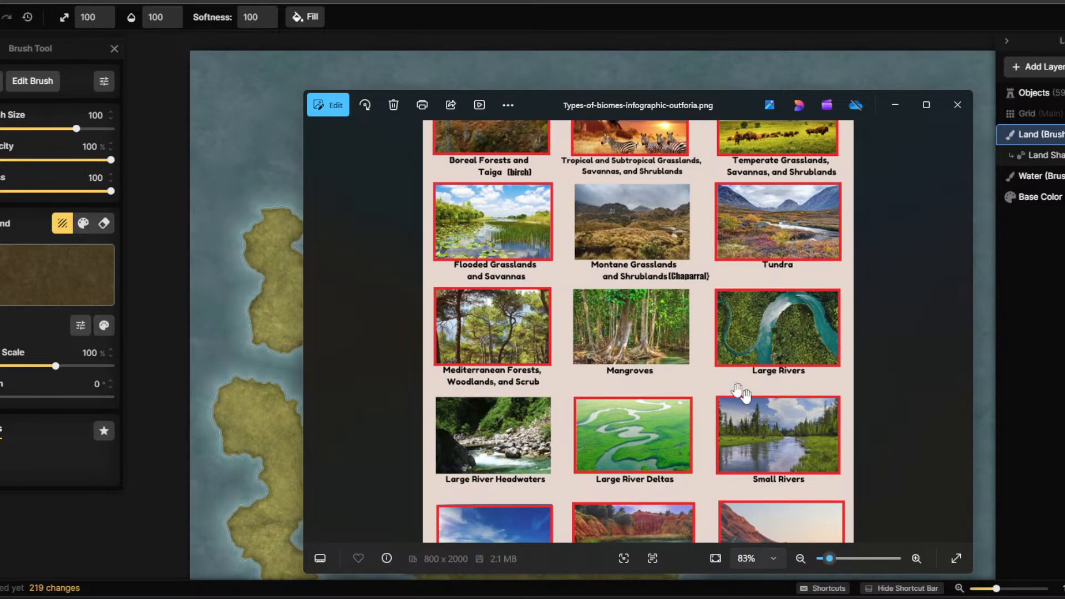
pyautogui.scroll(1, 698, 233)
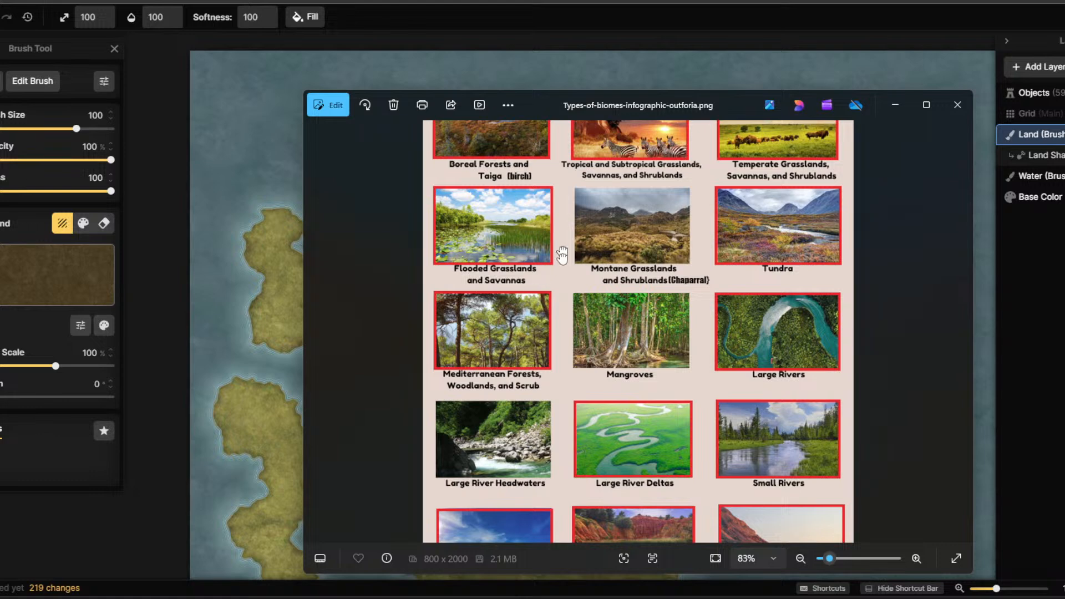
pyautogui.scroll(10, 614, 274)
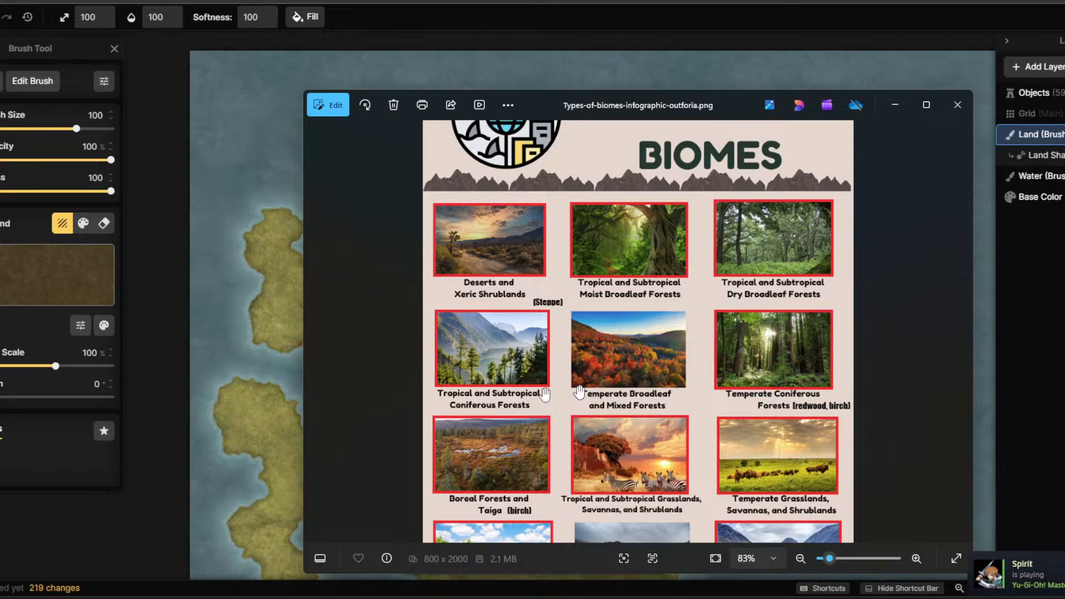
# Examine the Boreal Forests and Taiga (birch) entry closely and compare it with the neighbouring savanna and Temperate Broadleaf and Mixed Forests entries.
pyautogui.scroll(-2, 833, 220)
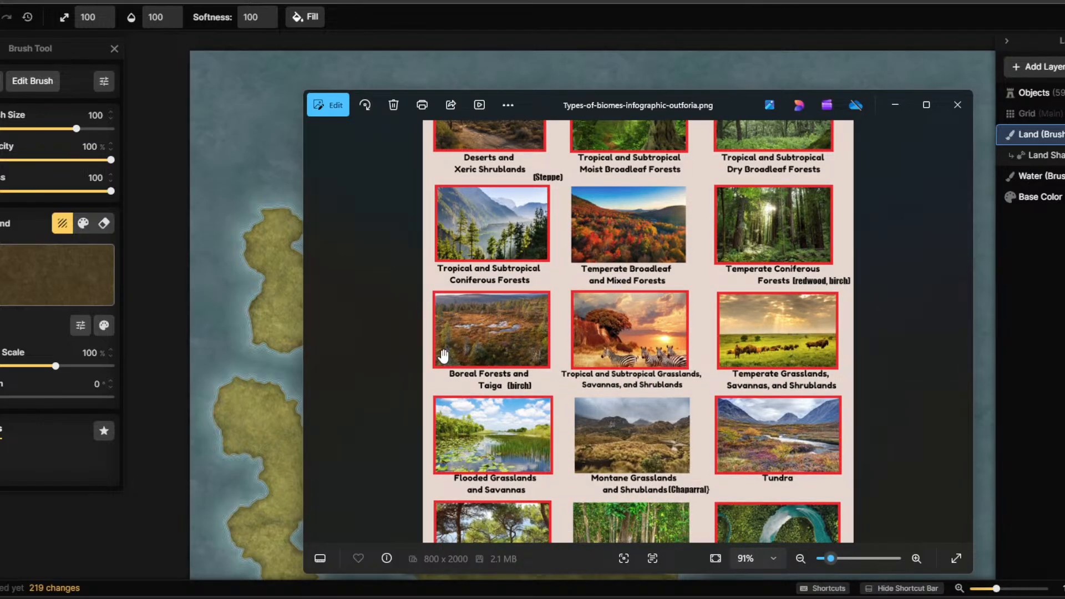
pyautogui.scroll(5, 490, 329)
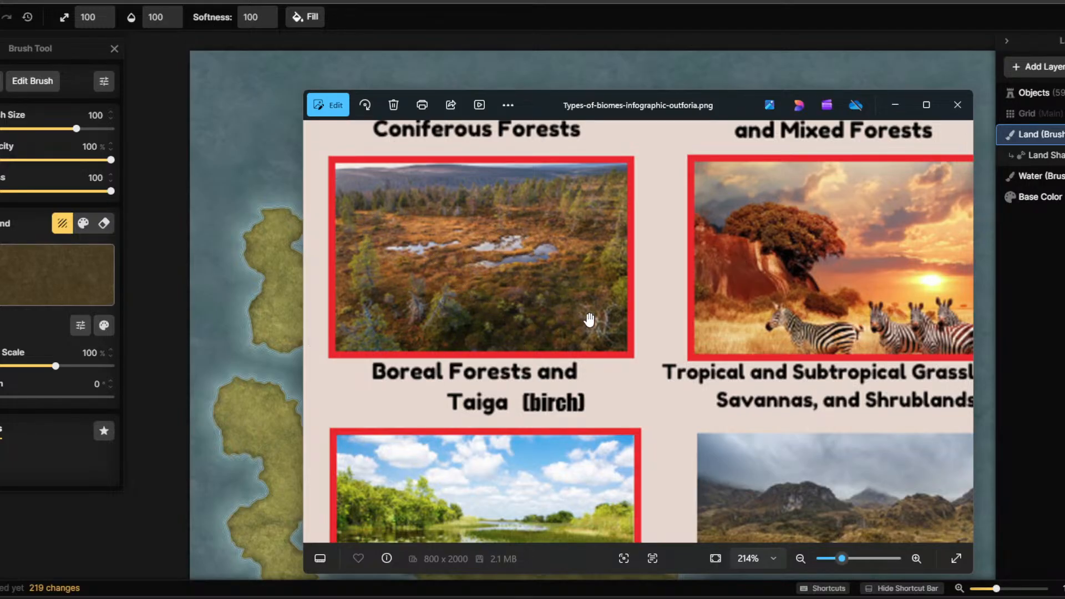
pyautogui.scroll(-3, 589, 322)
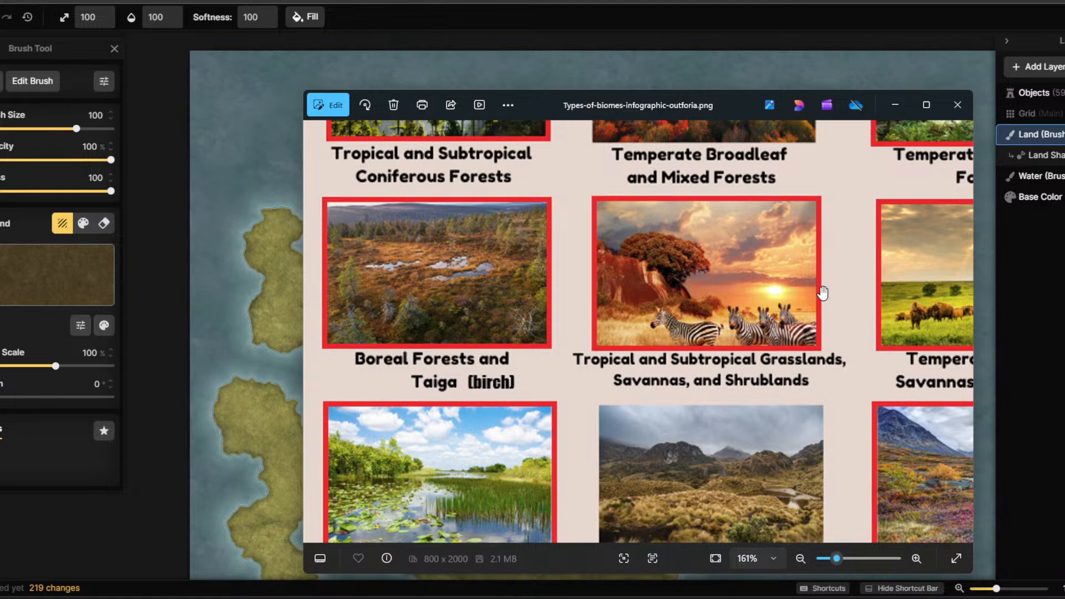
pyautogui.moveTo(817, 295); pyautogui.dragTo(636, 441)
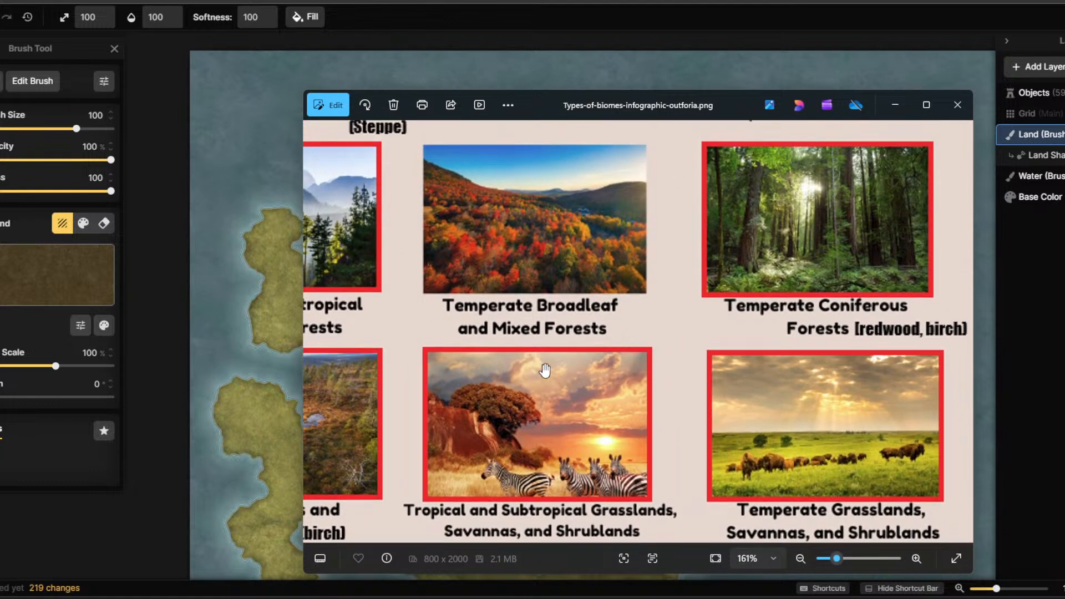
pyautogui.moveTo(544, 370); pyautogui.dragTo(759, 358)
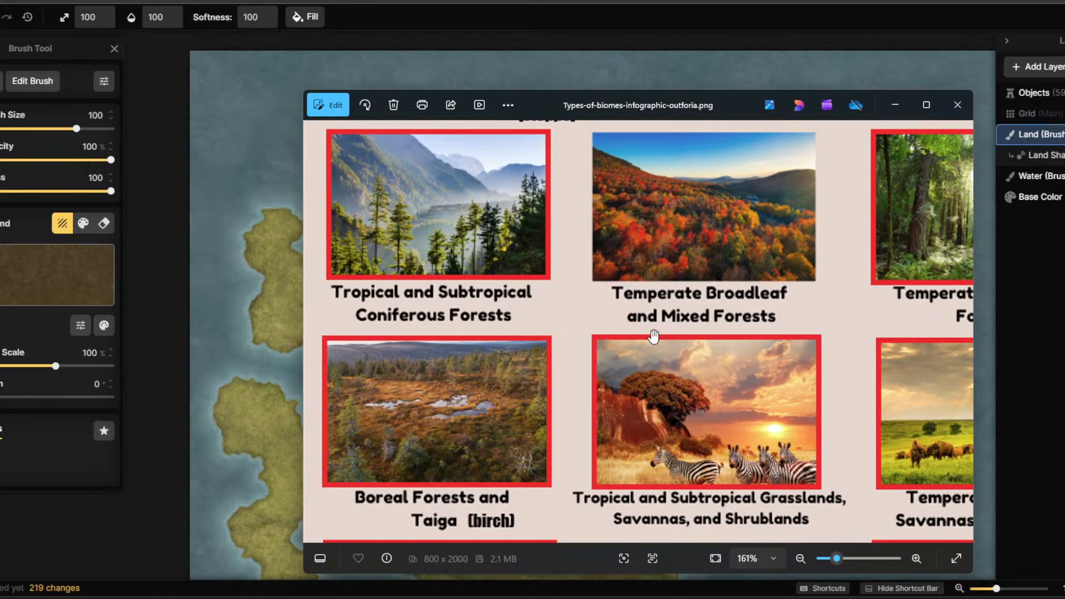
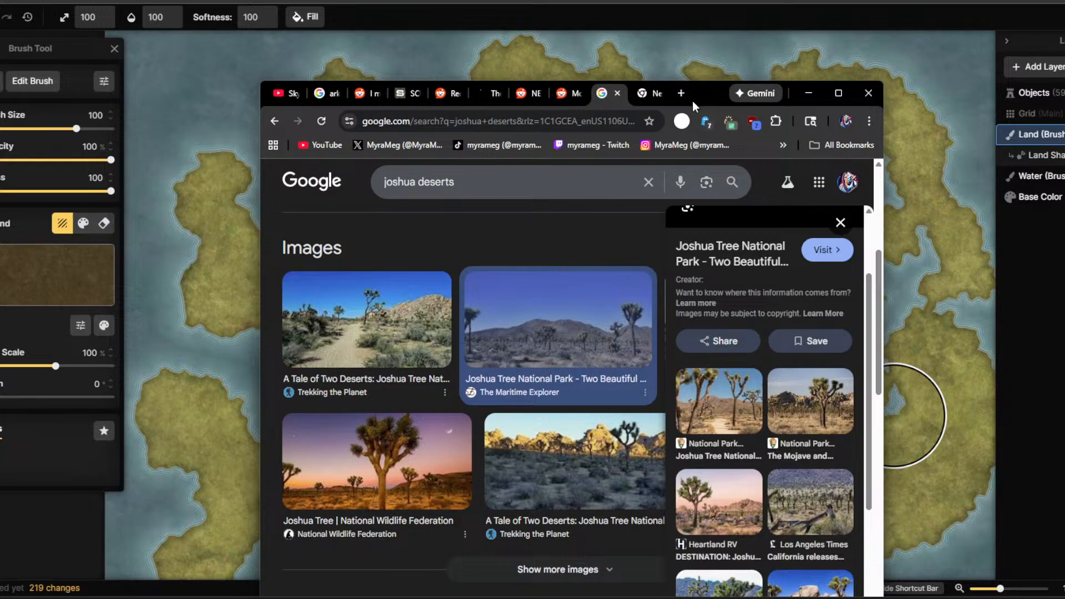
# Move the browser window with the "joshua deserts" image results aside to compare them with the desert mountain range on the map.
pyautogui.moveTo(692, 101); pyautogui.dragTo(676, 338)
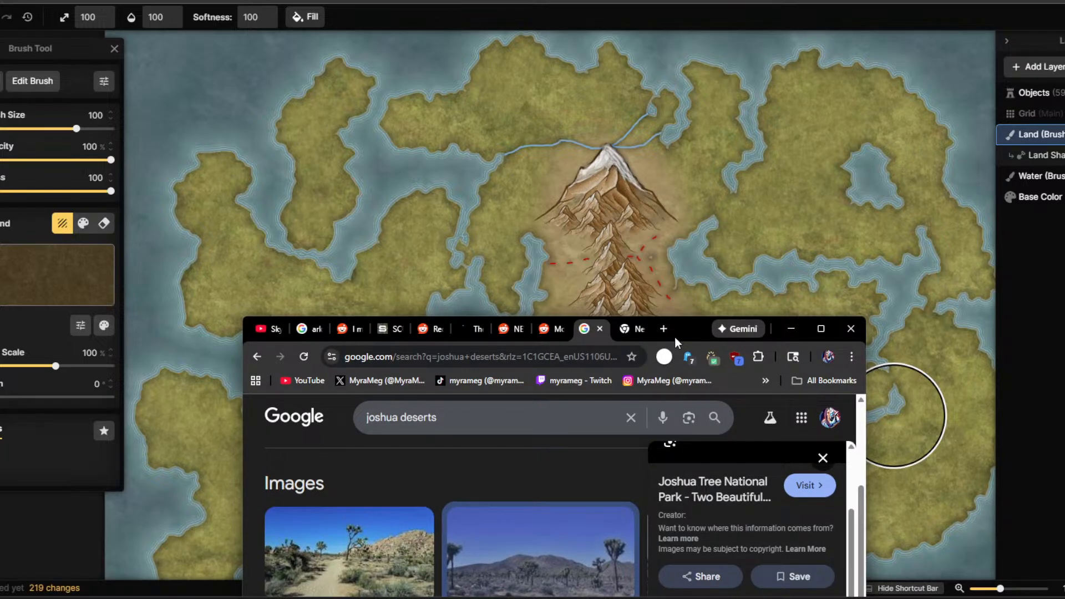
pyautogui.moveTo(675, 338); pyautogui.dragTo(663, 327)
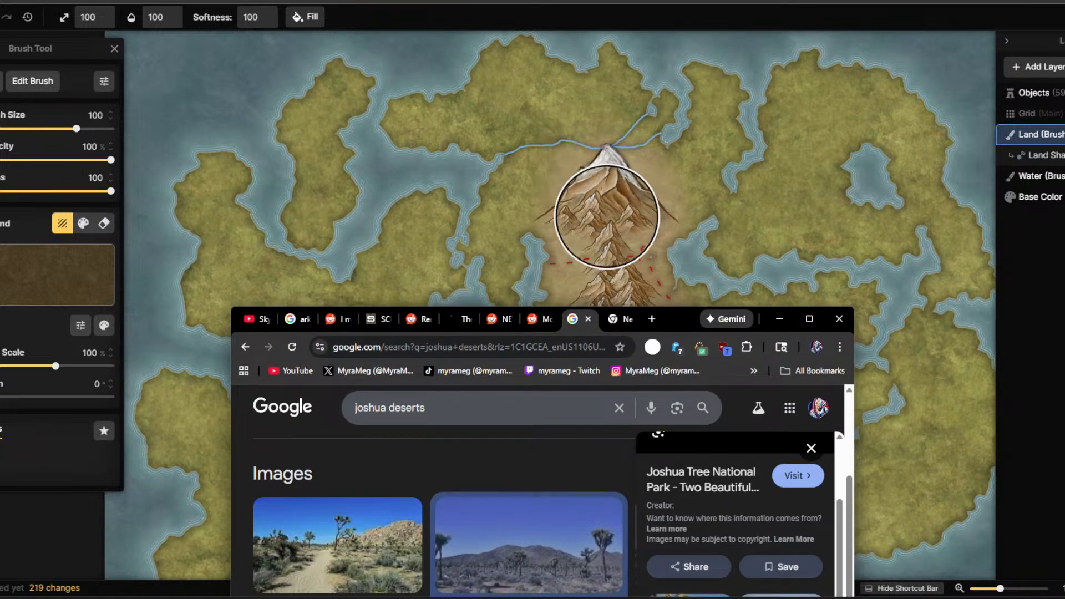
pyautogui.click(777, 320)
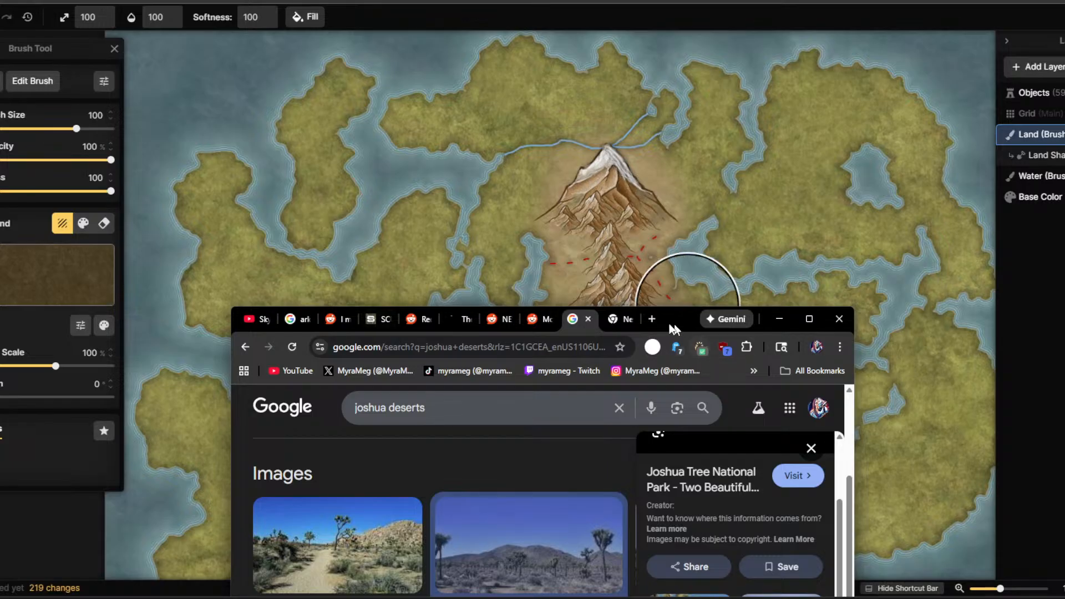
# Look through the open reference pages for the ARK island map and the Reddit island map, dismissing the Google sign-in prompt.
pyautogui.moveTo(669, 324); pyautogui.dragTo(719, 184)
pyautogui.click(380, 181)
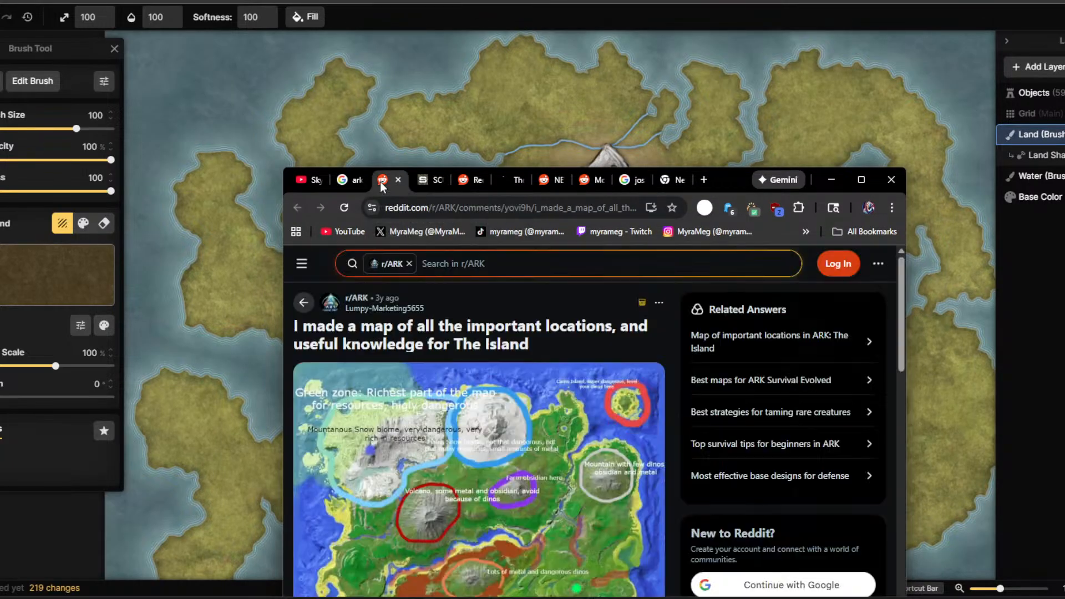
pyautogui.click(366, 178)
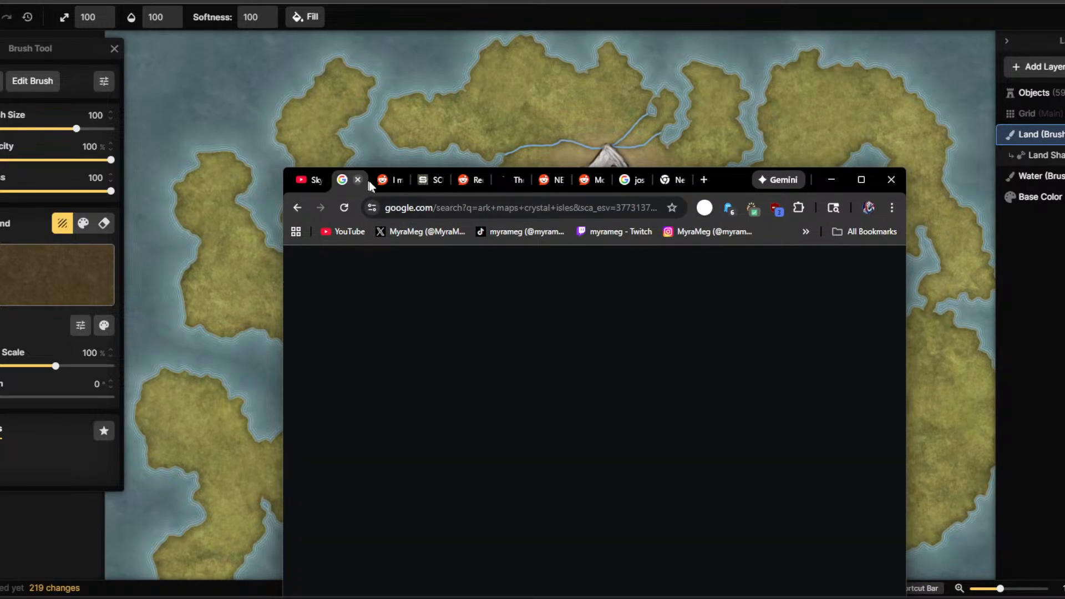
pyautogui.click(438, 183)
pyautogui.click(470, 185)
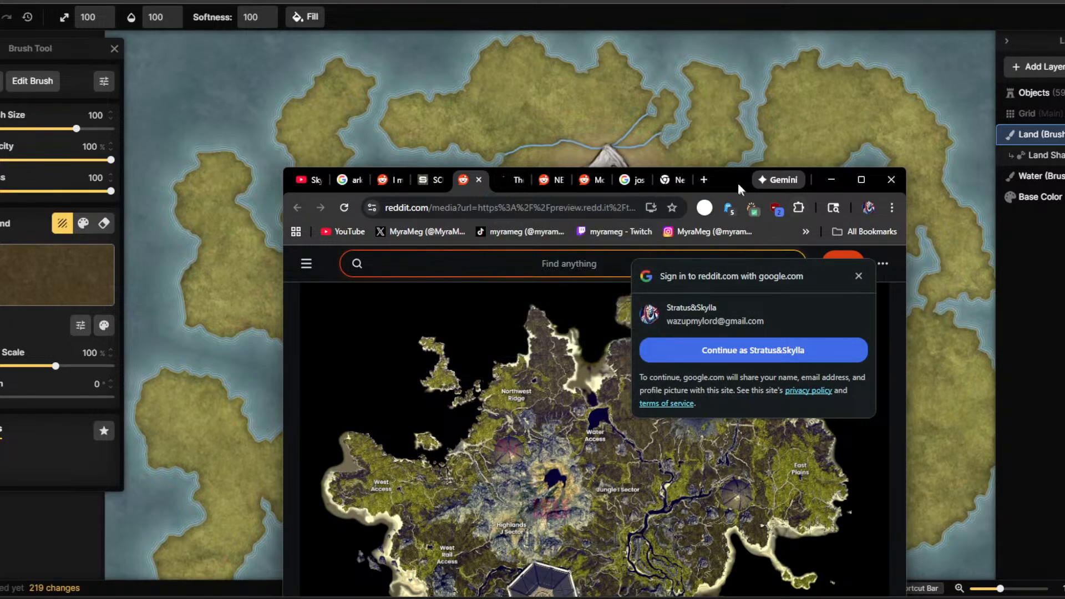
pyautogui.moveTo(737, 183); pyautogui.dragTo(738, 64)
pyautogui.click(865, 159)
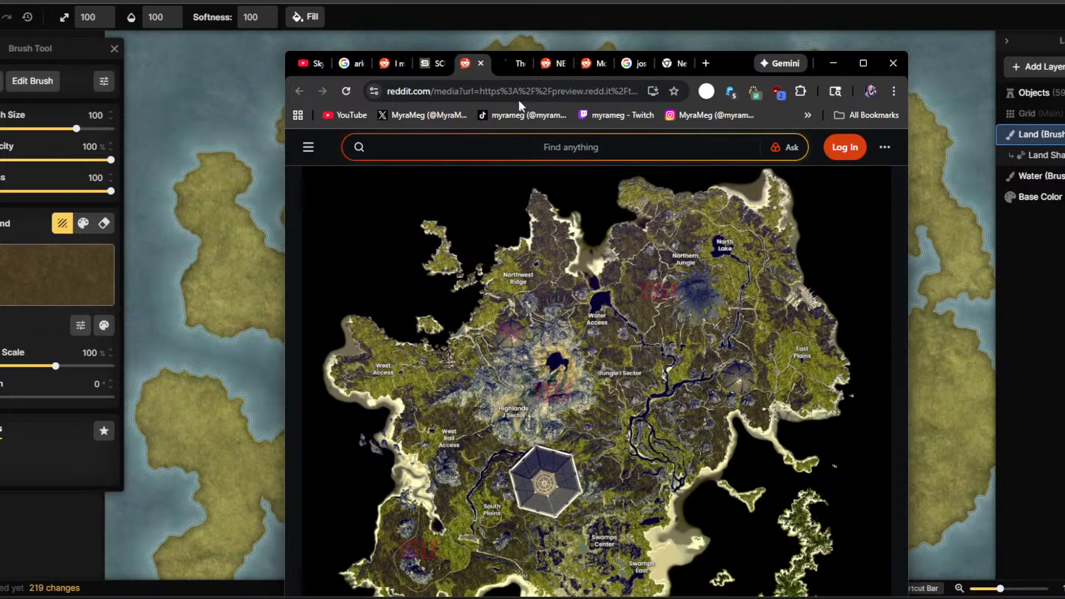
# Examine The Isle map and the Path of Titans map, enlarging the latter to study its rivers, islands and biome layout.
pyautogui.click(509, 67)
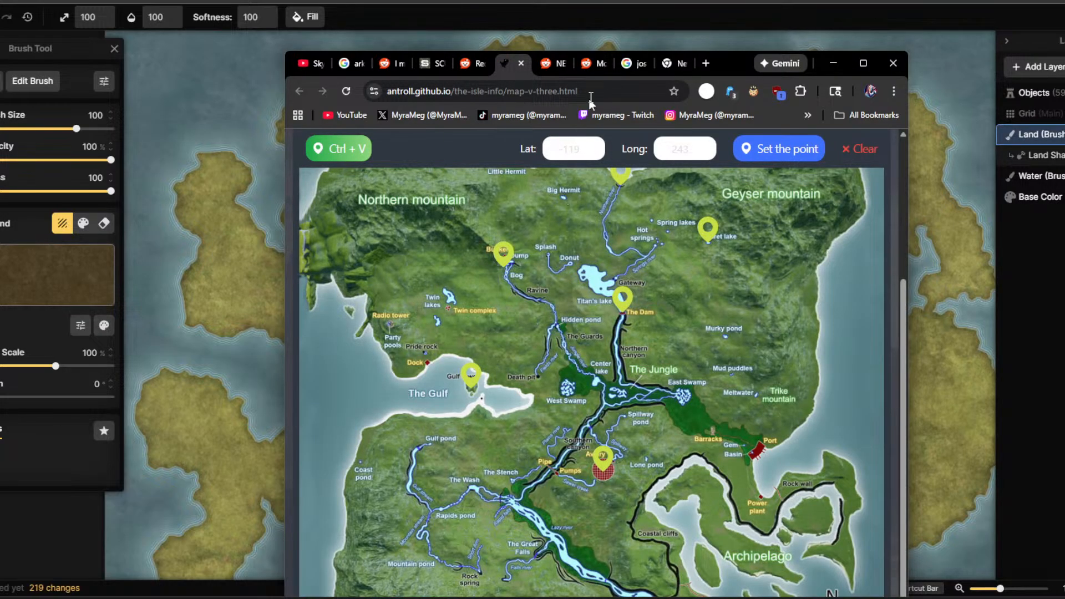
pyautogui.click(554, 65)
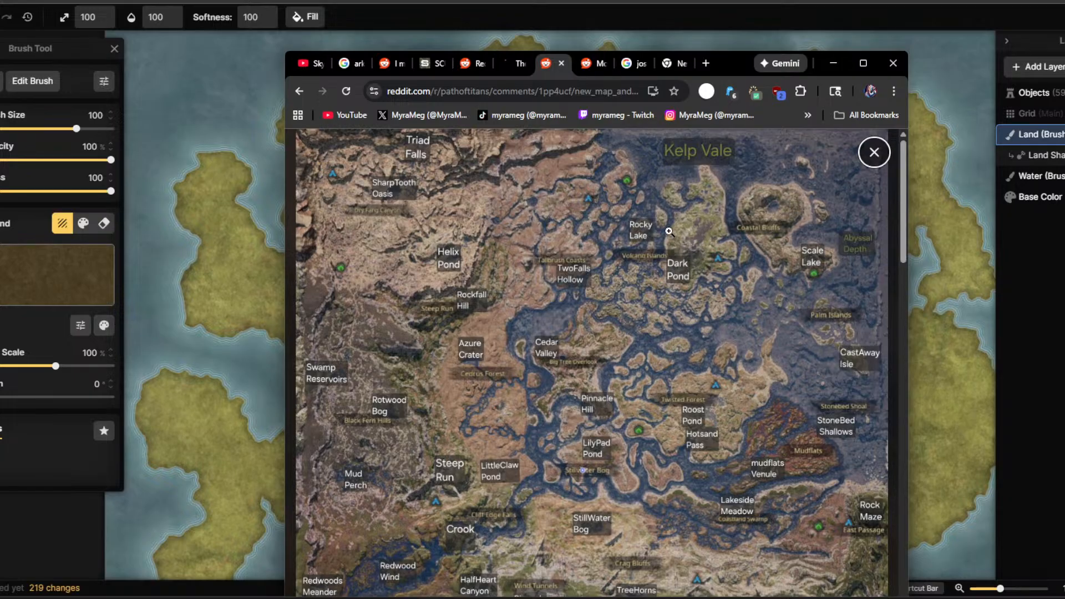
pyautogui.scroll(-3, 721, 284)
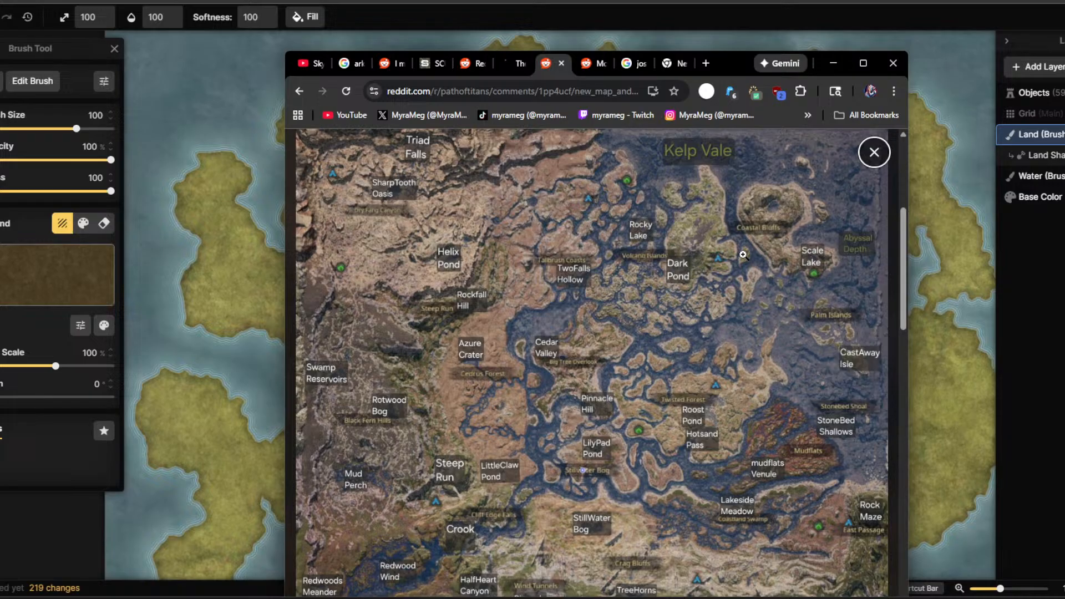
pyautogui.click(782, 228)
pyautogui.click(689, 341)
pyautogui.click(854, 66)
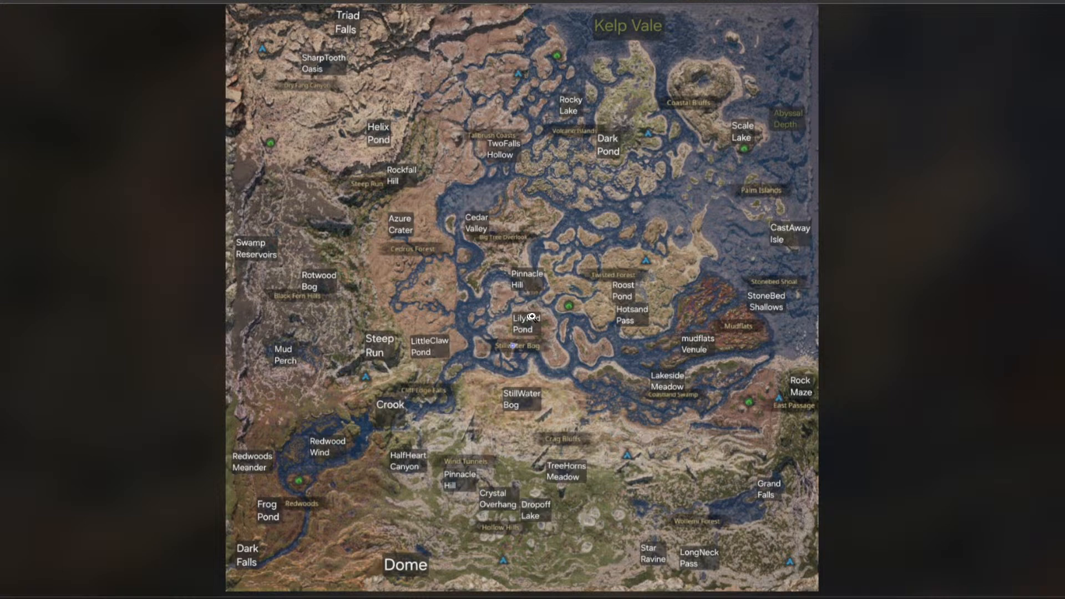
pyautogui.click(513, 345)
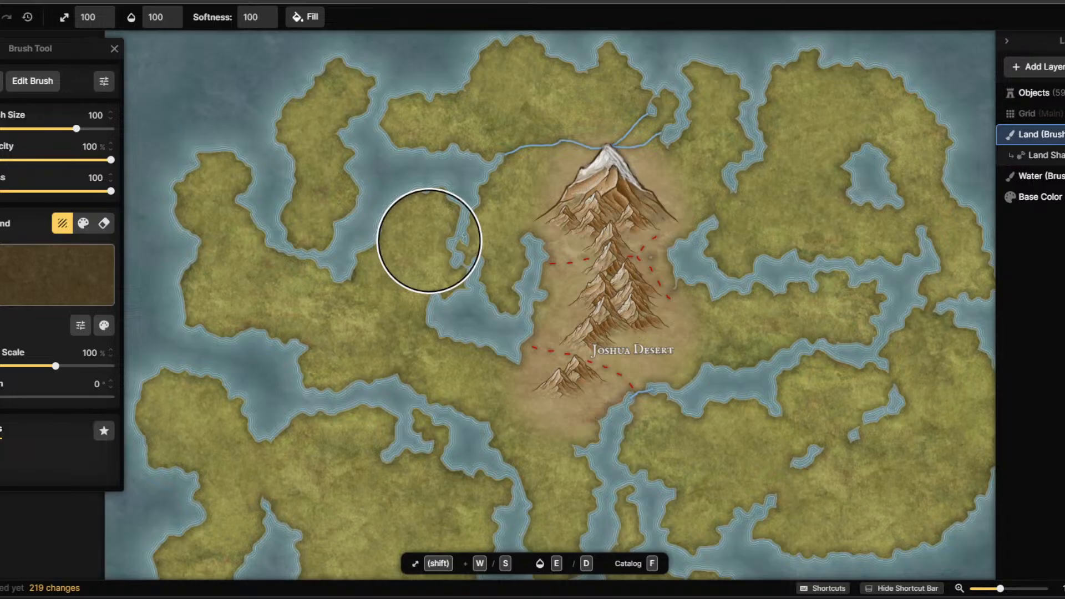
# Switch to the Stamp tool on the Objects layer and briefly bring up the photo viewer before returning to the fantasy map.
pyautogui.click(2, 148)
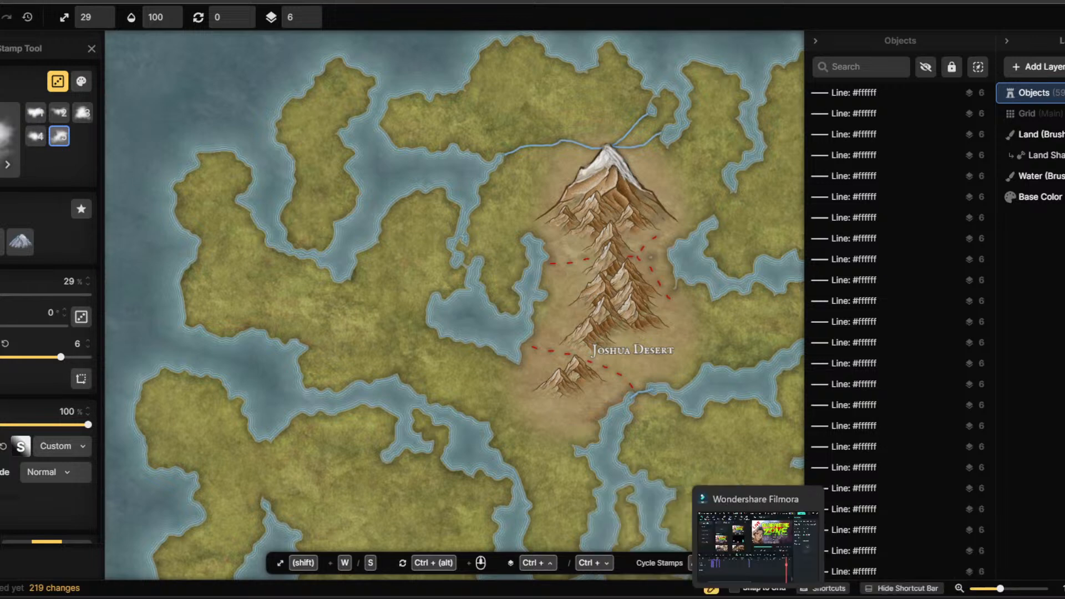
pyautogui.moveTo(787, 598)
pyautogui.click(784, 566)
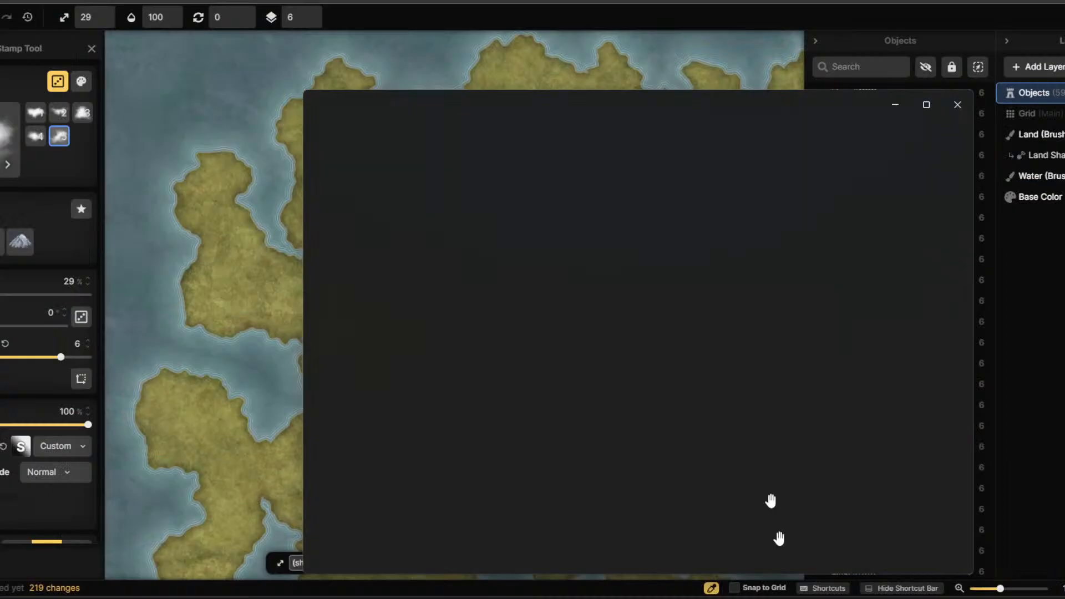
pyautogui.hotkey('alt', 'Tab')
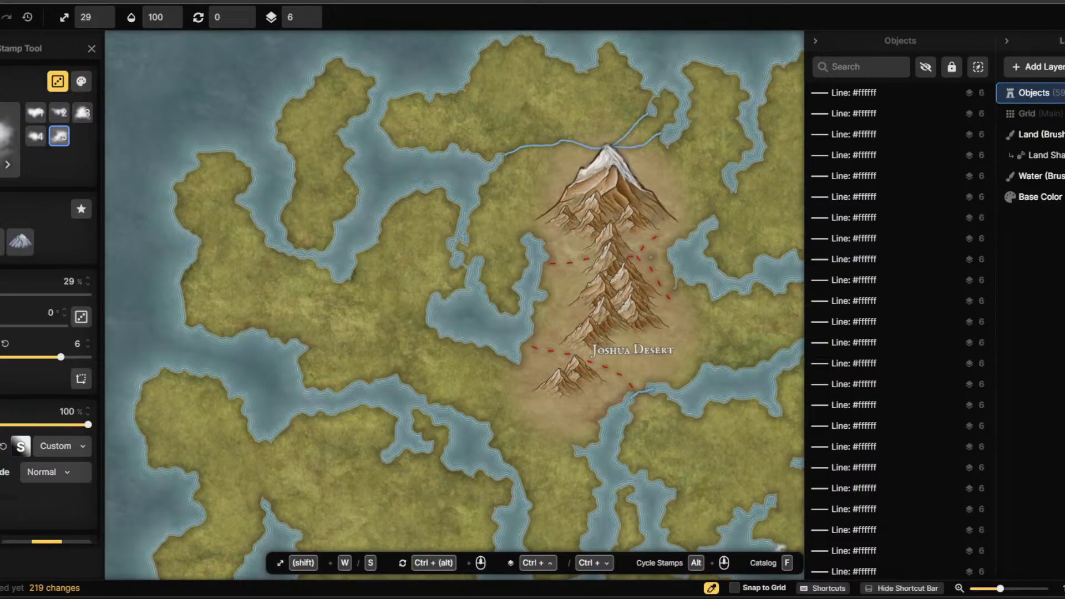
# Inspect the Joshua Desert mountain range closely and compare it with the layout of the whole continent.
pyautogui.moveTo(1064, 161); pyautogui.dragTo(1064, 191)
pyautogui.scroll(2, 684, 375)
pyautogui.scroll(1, 682, 364)
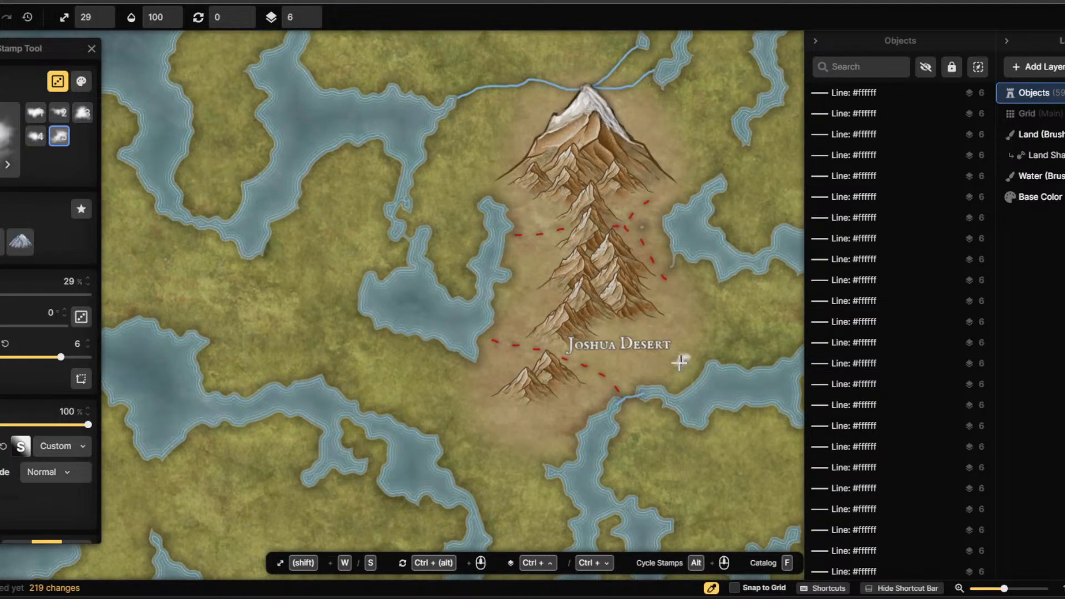
pyautogui.scroll(-1, 385, 361)
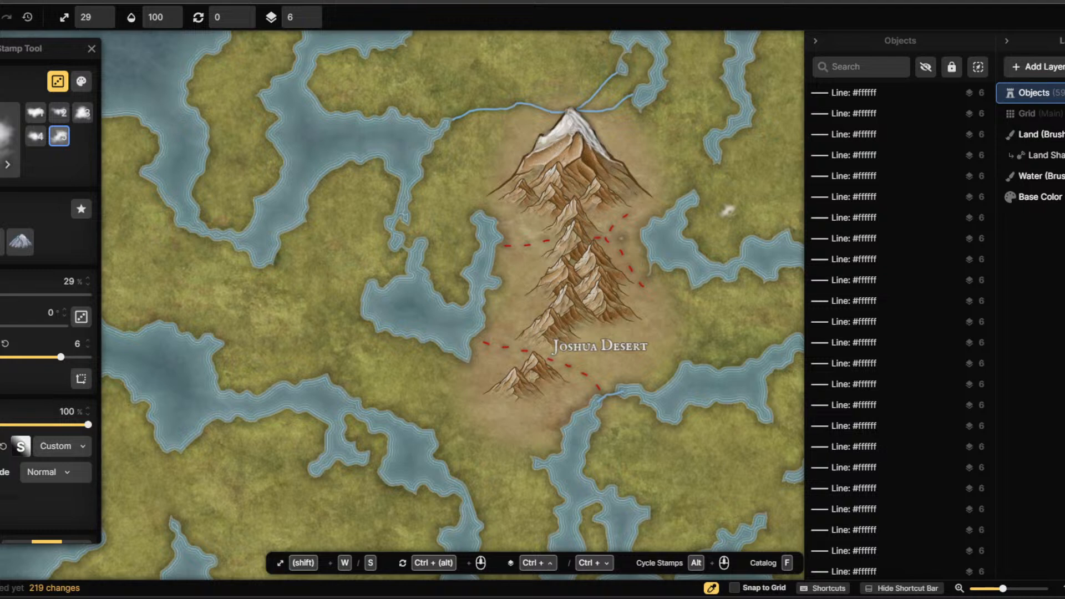
pyautogui.scroll(-4, 588, 375)
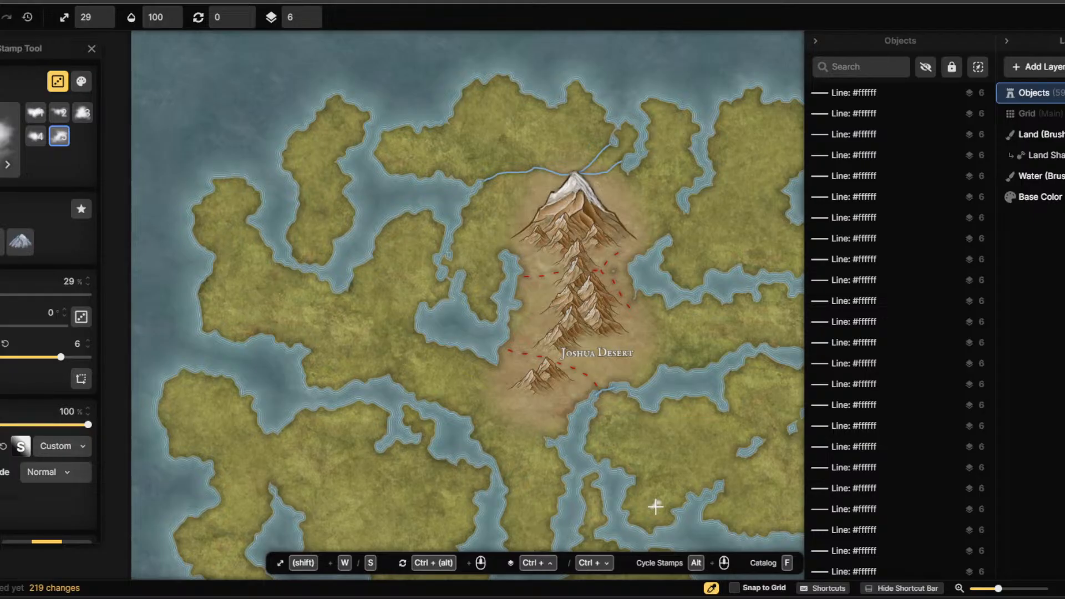
pyautogui.scroll(-3, 363, 437)
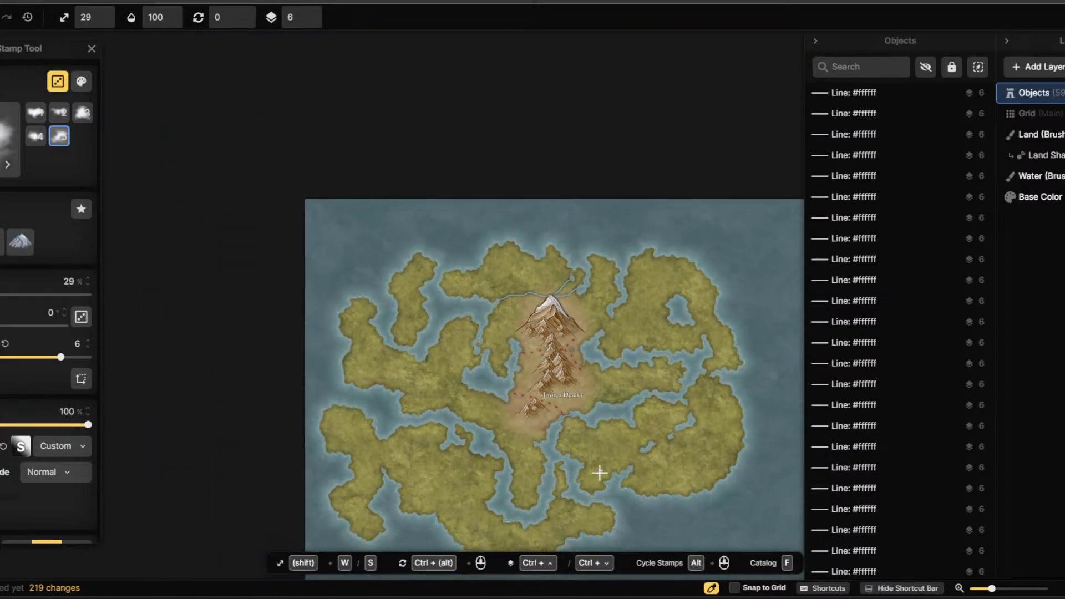
# Examine the whole continent and the land and rivers around the Joshua Desert range to choose where the next biome goes.
pyautogui.scroll(5, 660, 516)
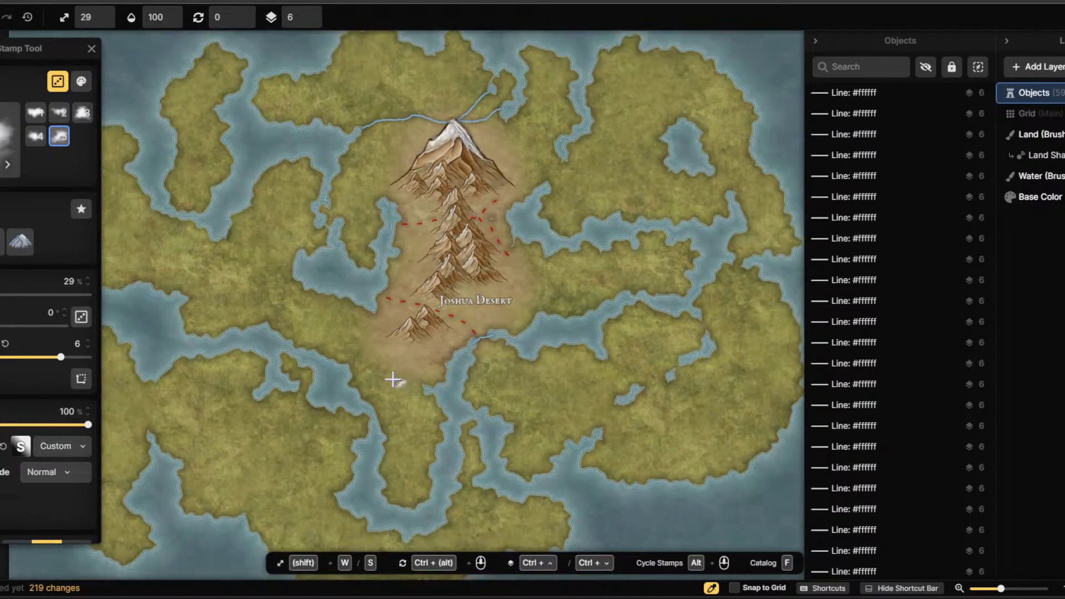
pyautogui.scroll(-3, 393, 379)
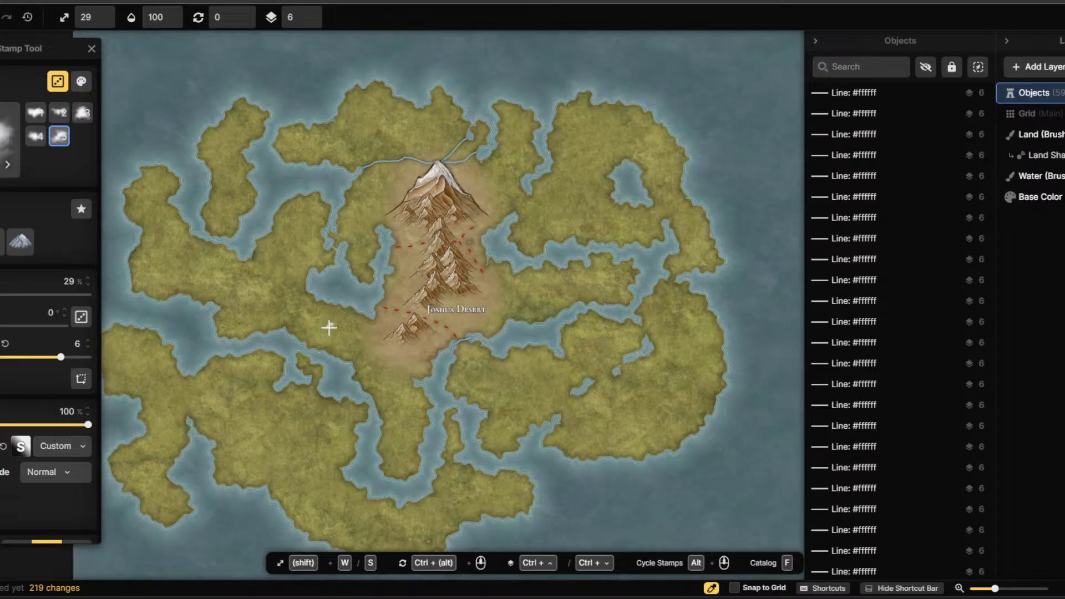
pyautogui.scroll(-2, 275, 345)
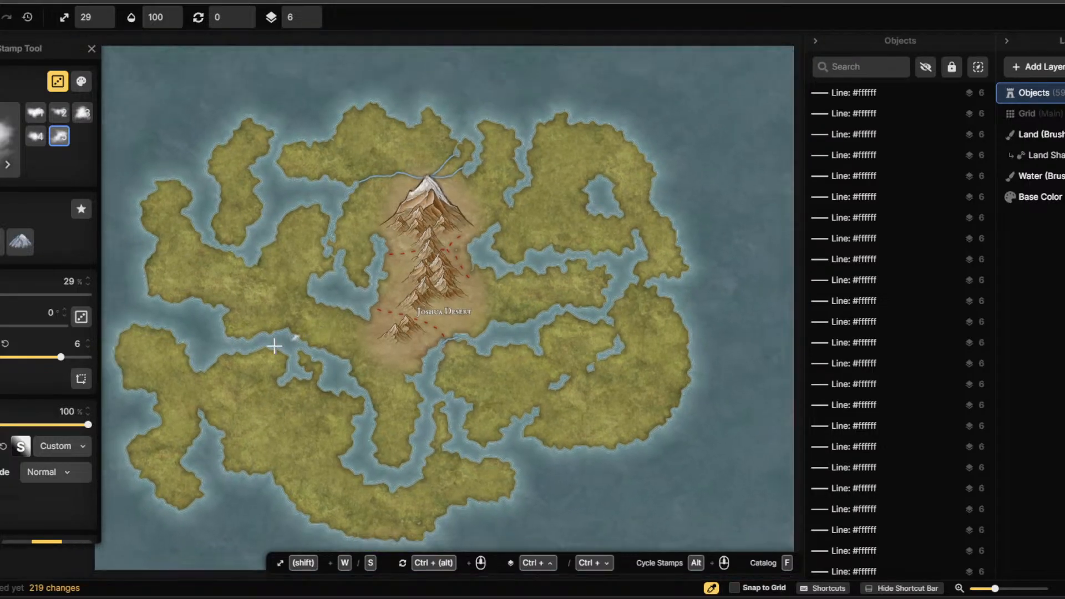
pyautogui.scroll(3, 190, 349)
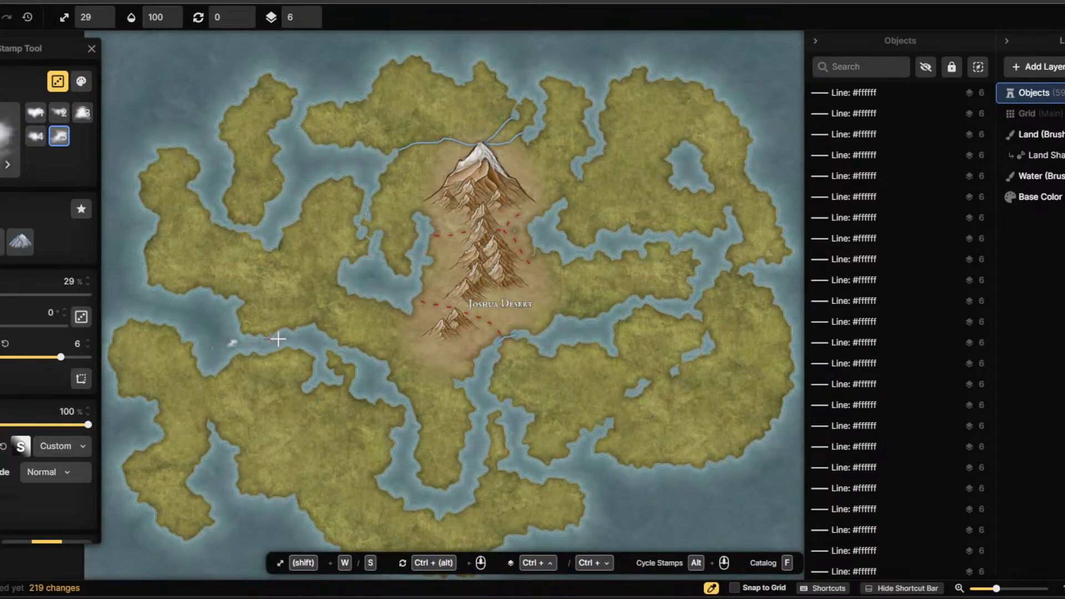
pyautogui.scroll(2, 472, 302)
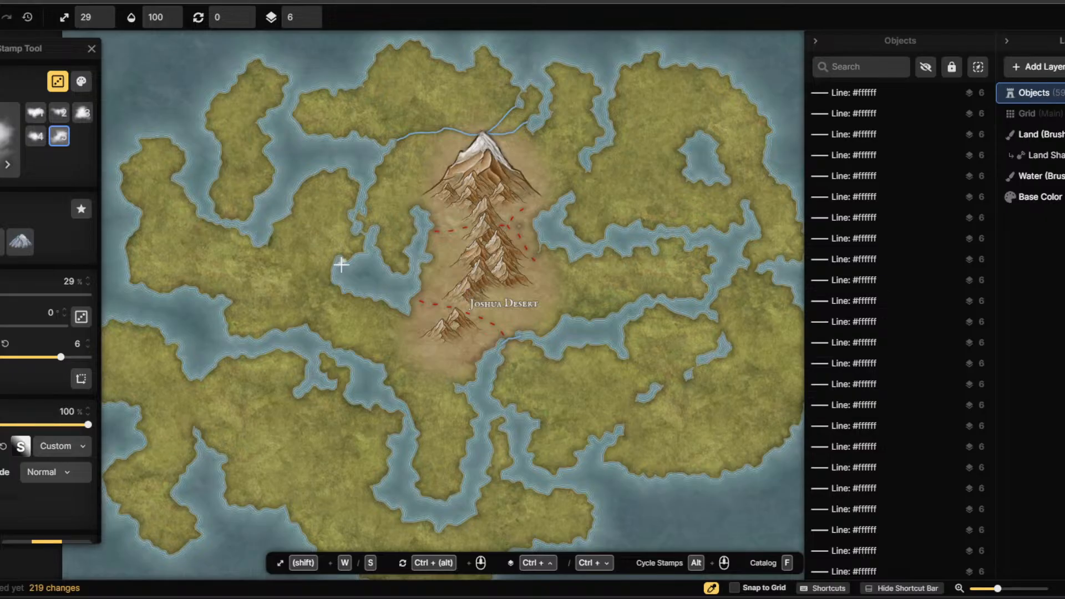
pyautogui.scroll(1, 503, 169)
pyautogui.scroll(1, 503, 169)
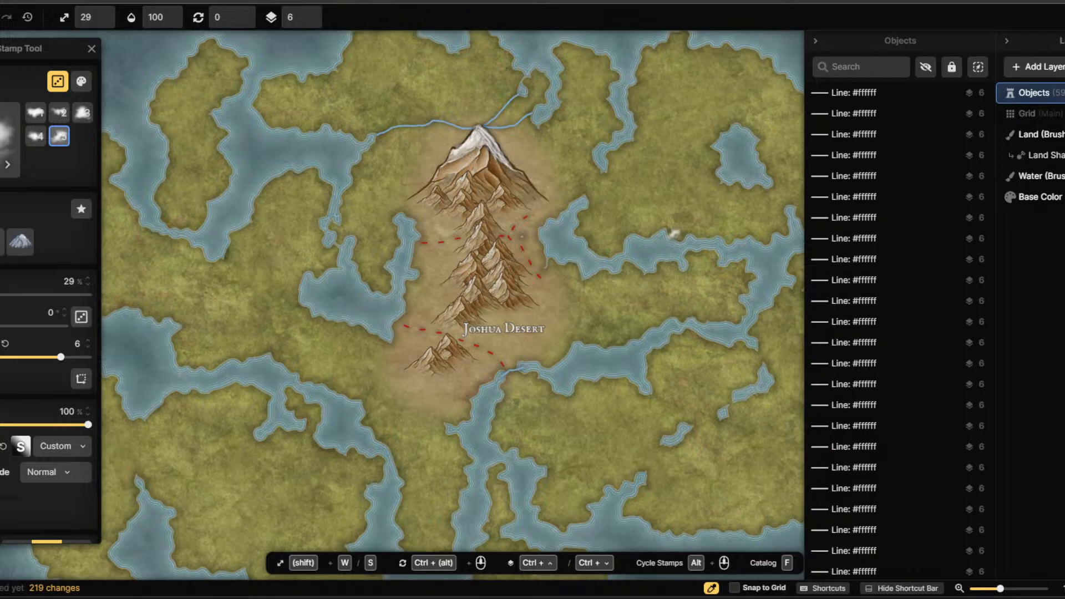
pyautogui.scroll(-2, 696, 368)
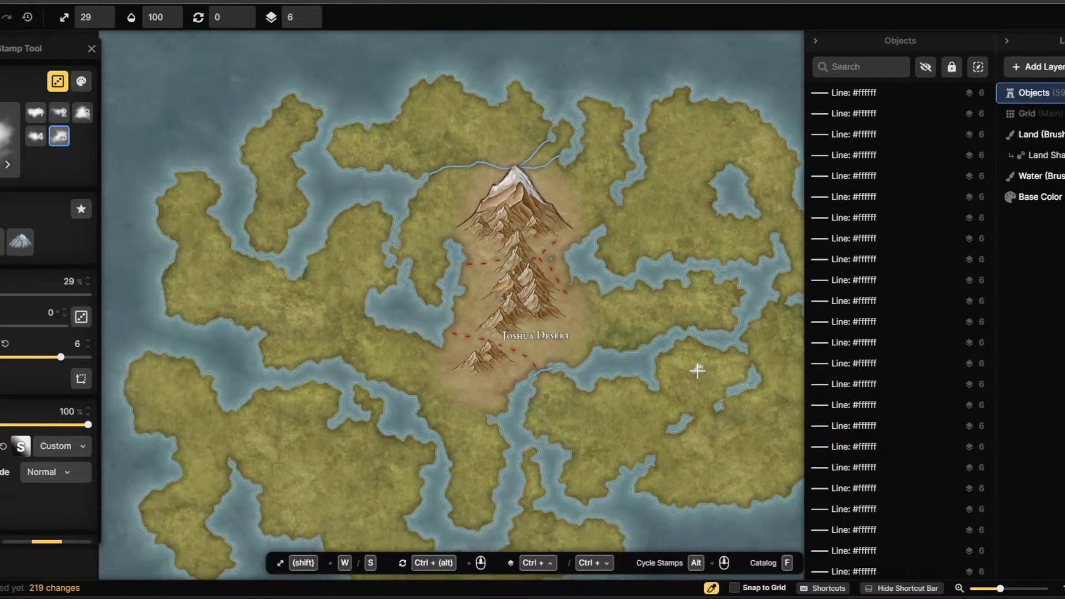
pyautogui.scroll(2, 604, 278)
pyautogui.scroll(1, 604, 278)
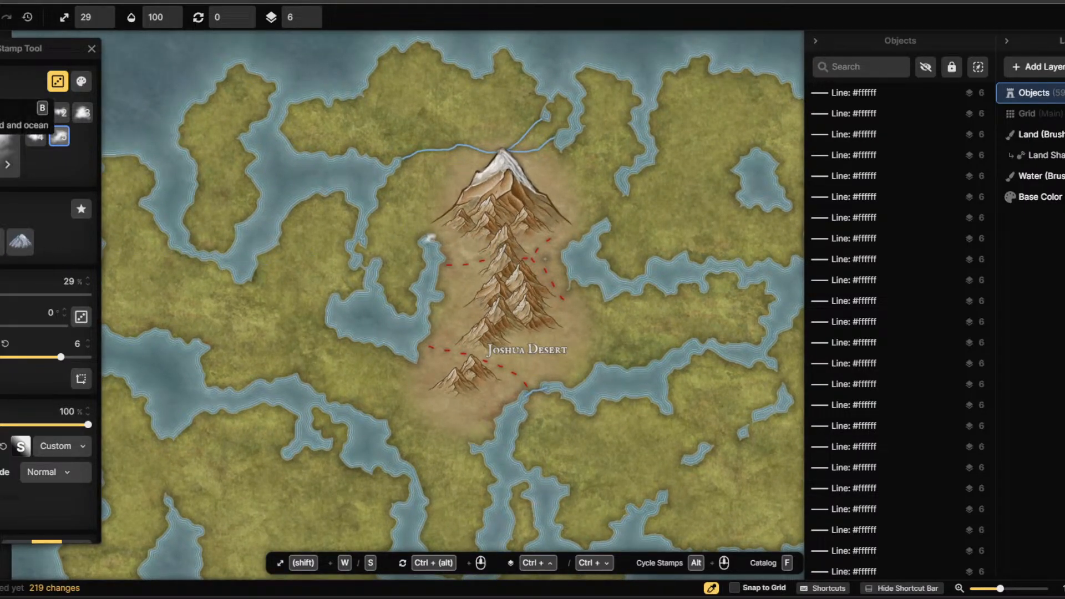
# Switch to the Brush tool on the Land layer and look through the Fantasy World land textures without picking one.
pyautogui.press('b')
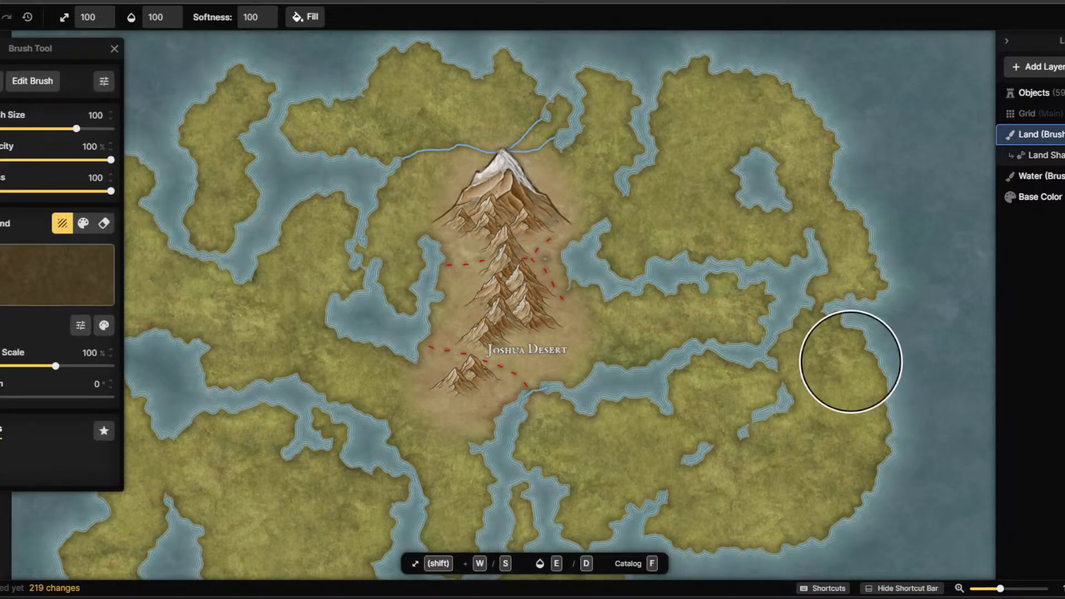
pyautogui.click(78, 256)
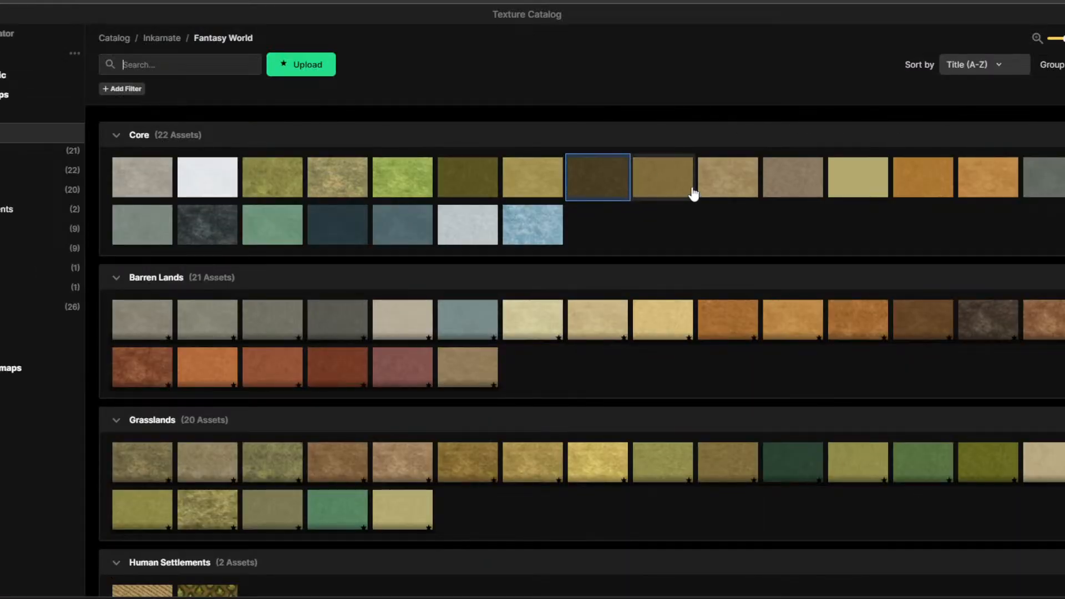
pyautogui.moveTo(673, 193)
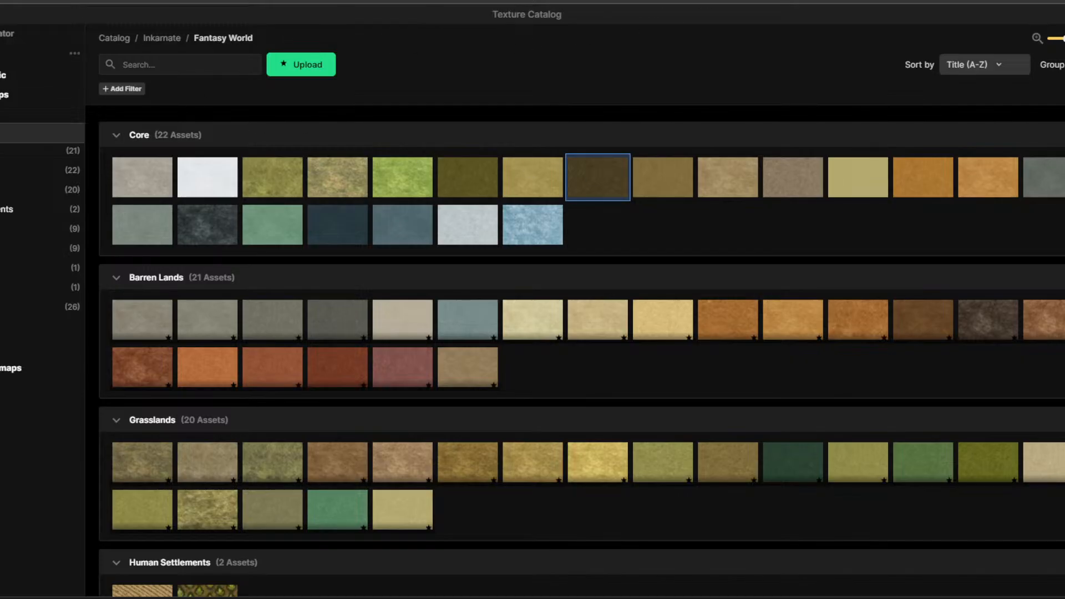
pyautogui.click(1062, 14)
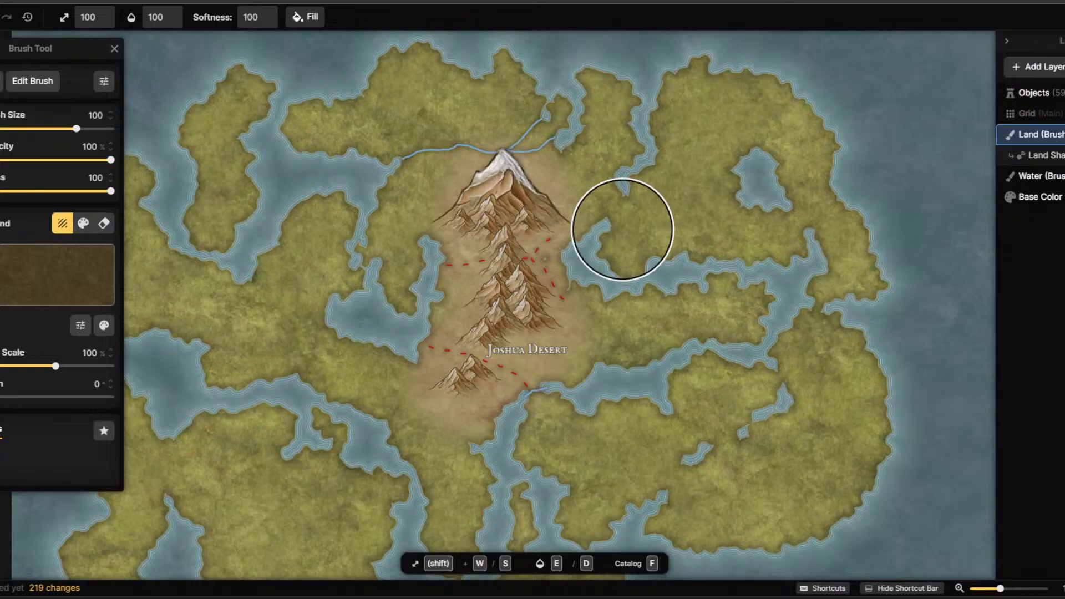
# Free-draw white snow patches in 43% opacity along the western and eastern foot of the large snow-capped mountain.
pyautogui.scroll(3, 471, 210)
pyautogui.scroll(4, 569, 196)
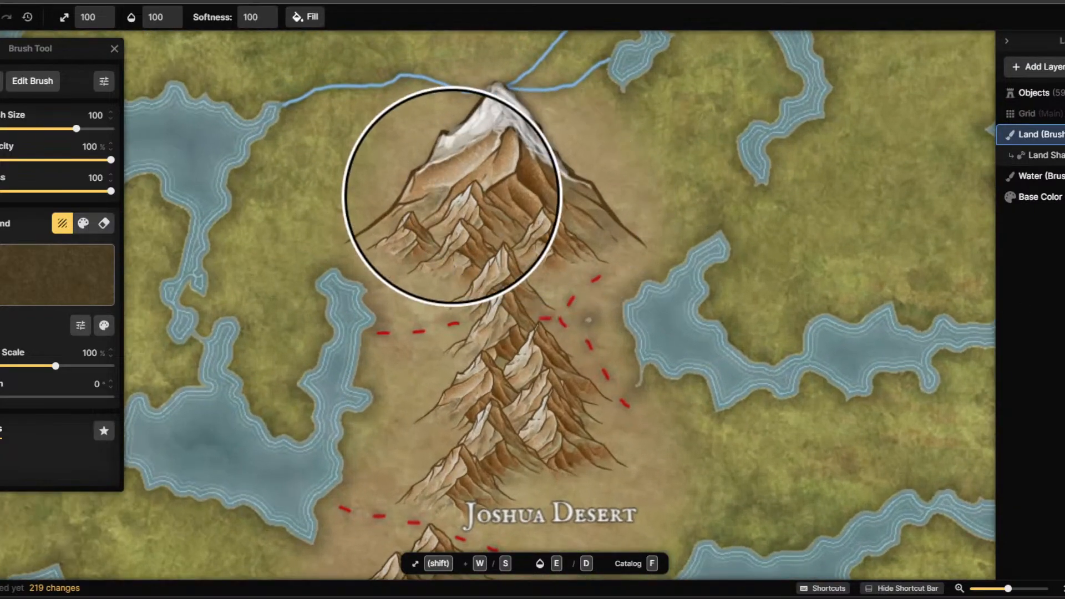
pyautogui.press('p')
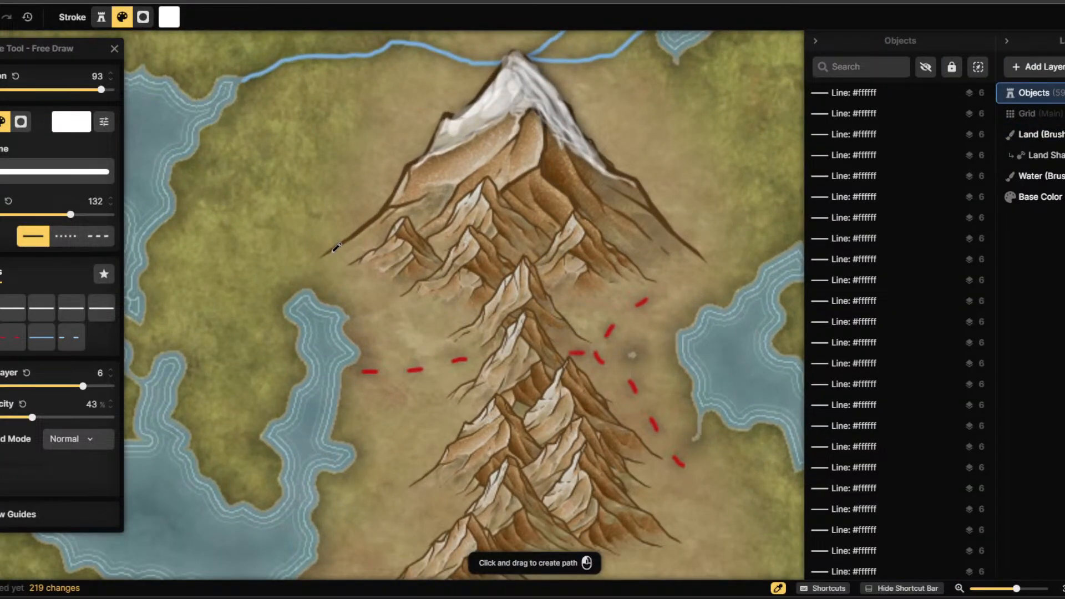
pyautogui.moveTo(333, 252)
pyautogui.mouseDown()
pyautogui.moveTo(359, 260)
pyautogui.moveTo(323, 257)
pyautogui.moveTo(358, 267)
pyautogui.moveTo(333, 256)
pyautogui.mouseUp()
pyautogui.moveTo(399, 280)
pyautogui.mouseDown()
pyautogui.moveTo(428, 273)
pyautogui.moveTo(395, 279)
pyautogui.moveTo(424, 280)
pyautogui.moveTo(401, 291)
pyautogui.moveTo(385, 278)
pyautogui.moveTo(566, 261)
pyautogui.moveTo(401, 283)
pyautogui.mouseUp()
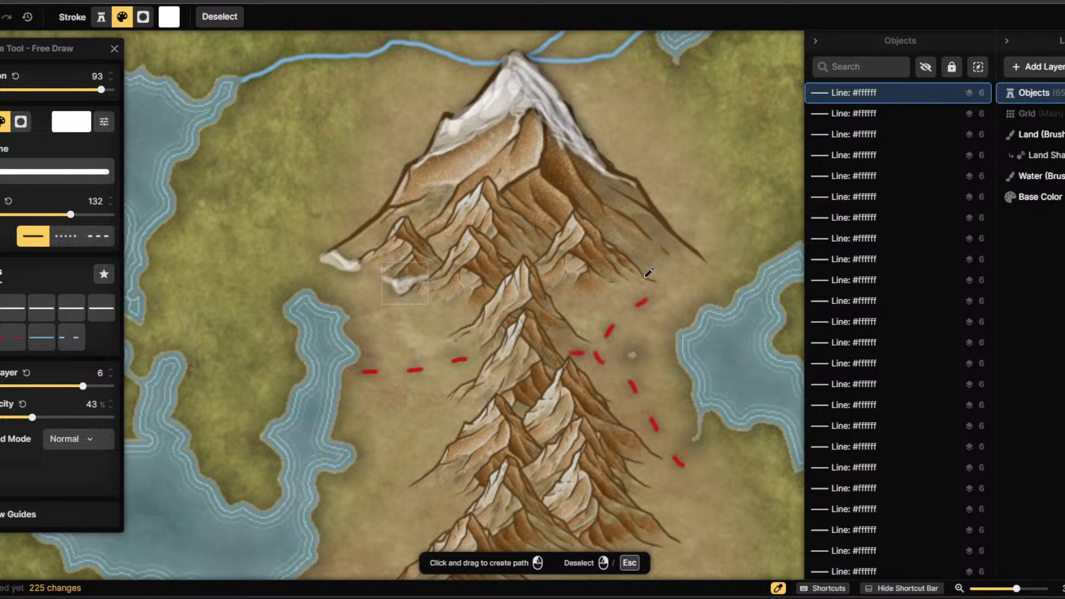
pyautogui.moveTo(646, 276)
pyautogui.mouseDown()
pyautogui.moveTo(695, 263)
pyautogui.moveTo(667, 276)
pyautogui.moveTo(645, 270)
pyautogui.moveTo(689, 269)
pyautogui.moveTo(641, 268)
pyautogui.mouseUp()
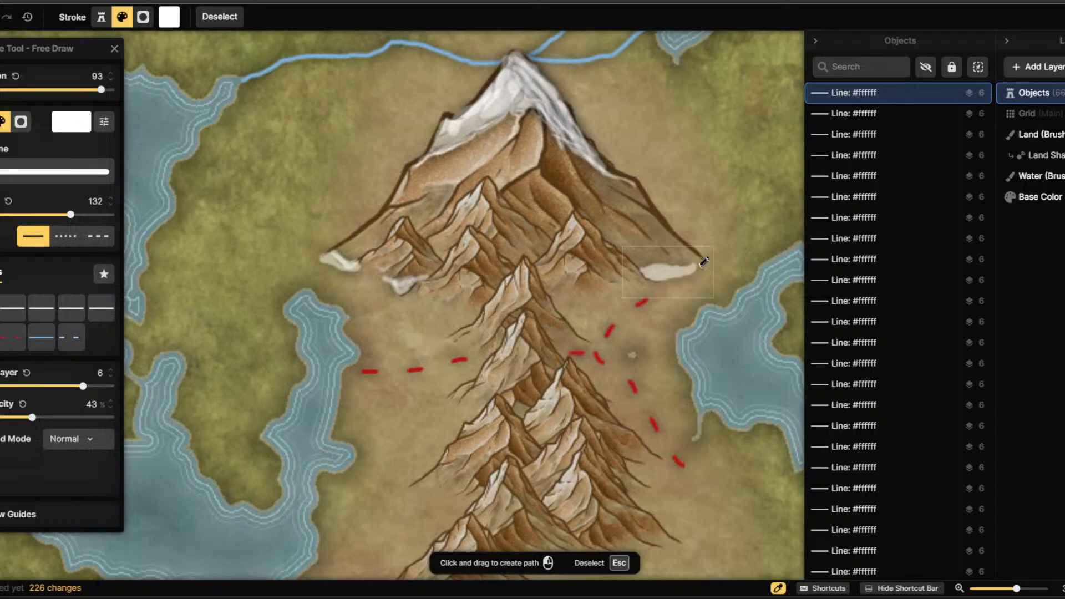
# Build up the snow patches at the mountain's foot with more white strokes and join the two western ones.
pyautogui.moveTo(332, 250)
pyautogui.mouseDown()
pyautogui.moveTo(400, 281)
pyautogui.moveTo(425, 275)
pyautogui.mouseUp()
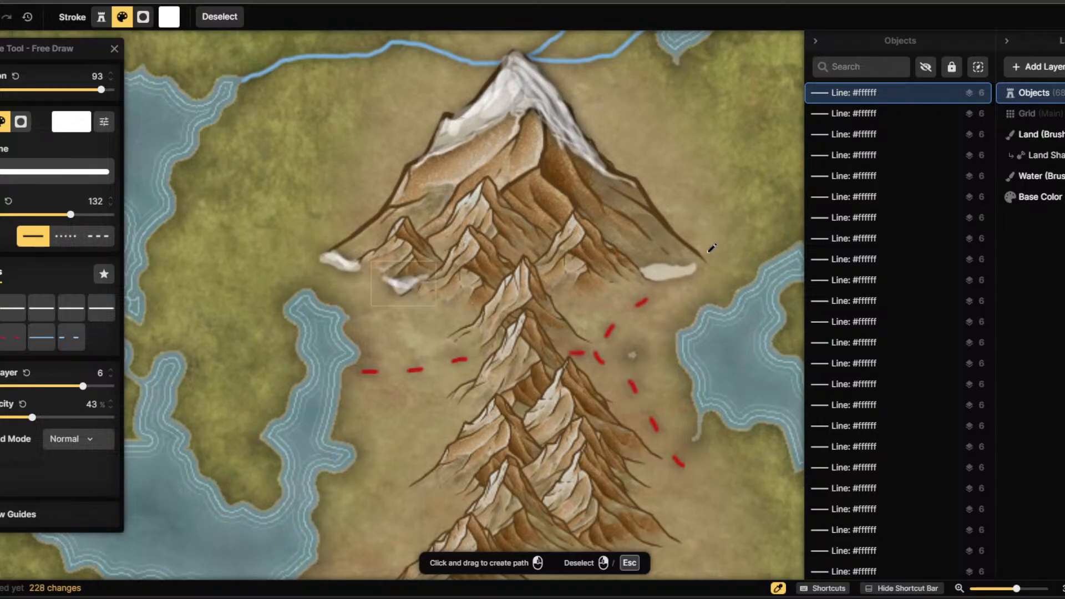
pyautogui.moveTo(704, 260)
pyautogui.mouseDown()
pyautogui.moveTo(673, 270)
pyautogui.moveTo(708, 255)
pyautogui.moveTo(688, 274)
pyautogui.moveTo(654, 269)
pyautogui.moveTo(693, 266)
pyautogui.mouseUp()
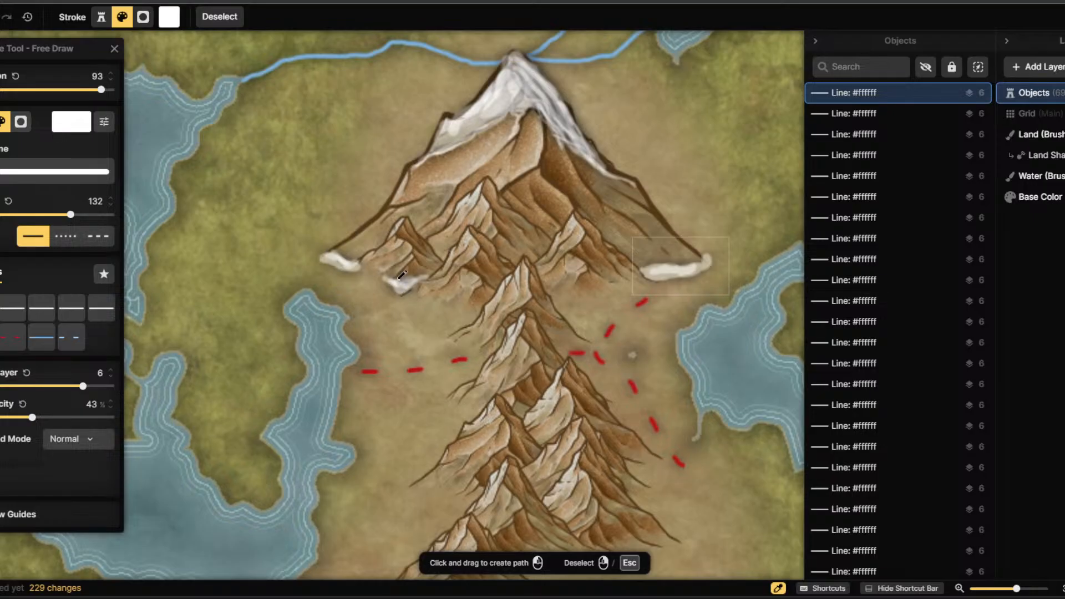
pyautogui.moveTo(421, 278)
pyautogui.mouseDown()
pyautogui.moveTo(384, 278)
pyautogui.moveTo(410, 282)
pyautogui.mouseUp()
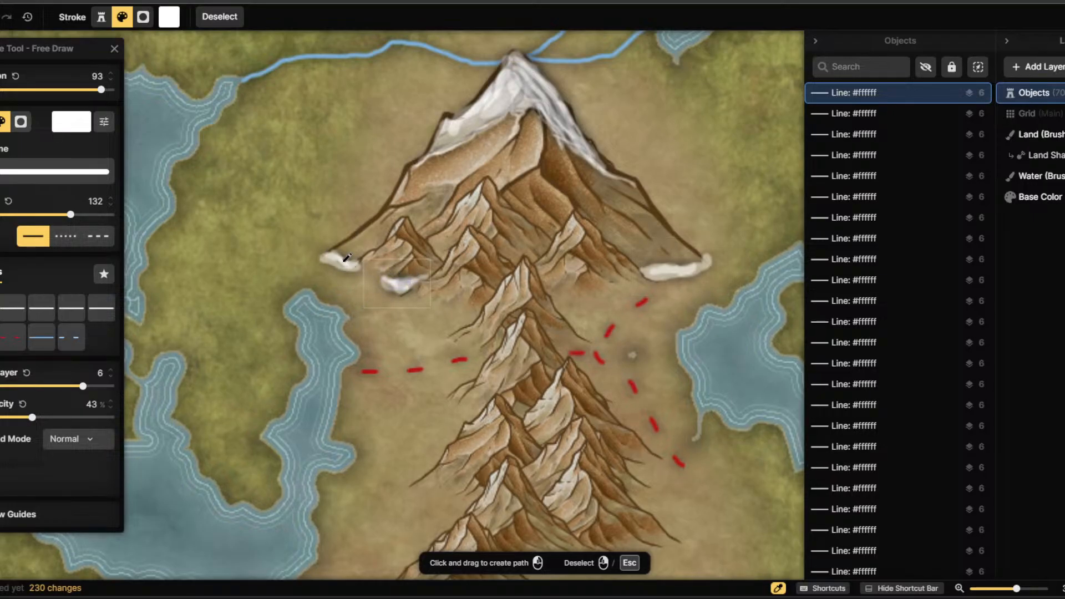
pyautogui.moveTo(336, 253)
pyautogui.mouseDown()
pyautogui.moveTo(324, 252)
pyautogui.moveTo(355, 268)
pyautogui.mouseUp()
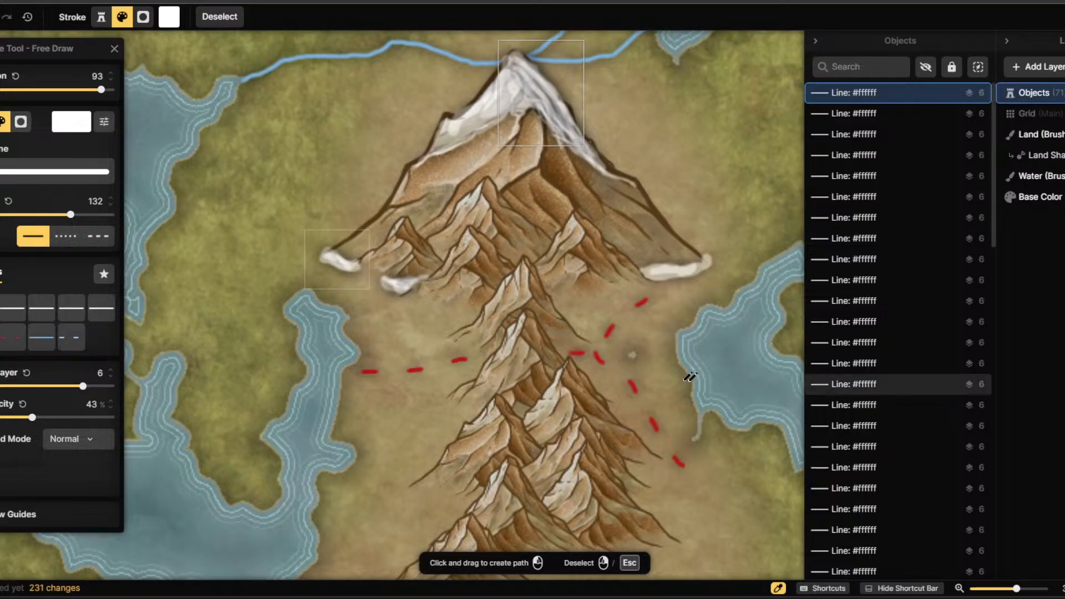
pyautogui.moveTo(358, 263)
pyautogui.mouseDown()
pyautogui.moveTo(391, 285)
pyautogui.moveTo(360, 275)
pyautogui.moveTo(355, 263)
pyautogui.moveTo(399, 281)
pyautogui.mouseUp()
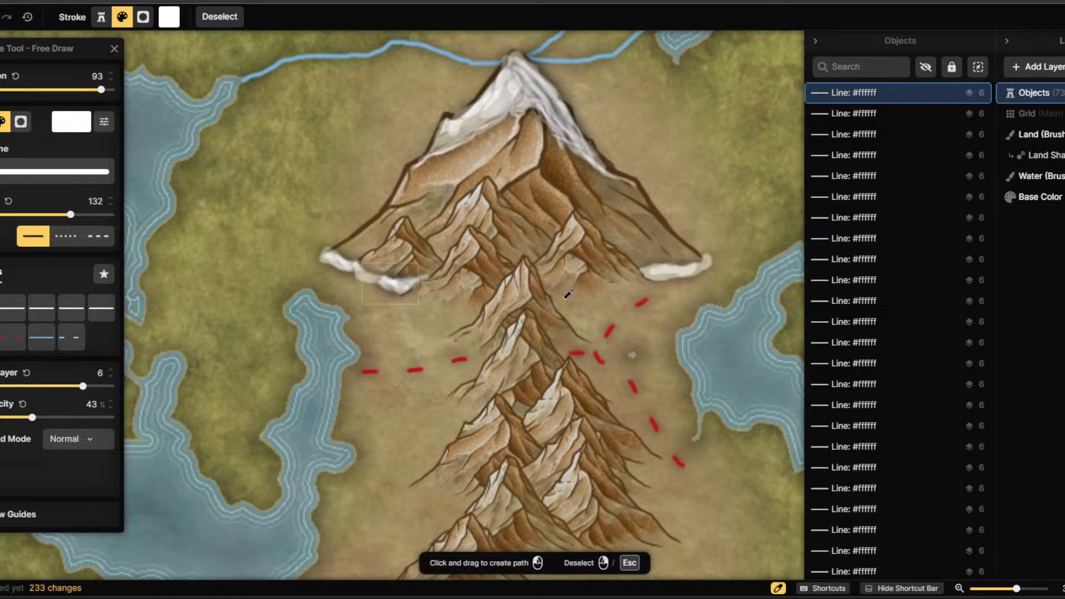
# Extend the eastern snow band inward to the central ridge, thicken the western band, and lengthen both outer ends past the mountain.
pyautogui.moveTo(554, 295)
pyautogui.mouseDown()
pyautogui.moveTo(656, 276)
pyautogui.moveTo(559, 308)
pyautogui.moveTo(558, 290)
pyautogui.moveTo(560, 302)
pyautogui.moveTo(576, 301)
pyautogui.moveTo(668, 272)
pyautogui.moveTo(605, 299)
pyautogui.moveTo(557, 305)
pyautogui.moveTo(672, 278)
pyautogui.mouseUp()
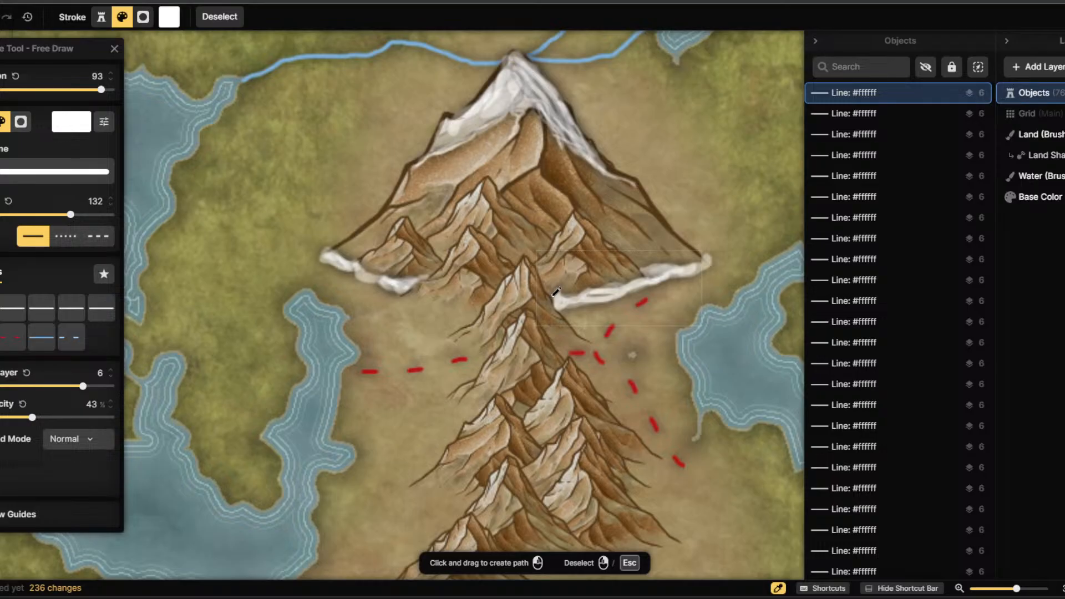
pyautogui.moveTo(566, 294)
pyautogui.mouseDown()
pyautogui.moveTo(623, 285)
pyautogui.moveTo(552, 296)
pyautogui.moveTo(562, 308)
pyautogui.moveTo(548, 295)
pyautogui.moveTo(592, 297)
pyautogui.moveTo(714, 257)
pyautogui.mouseUp()
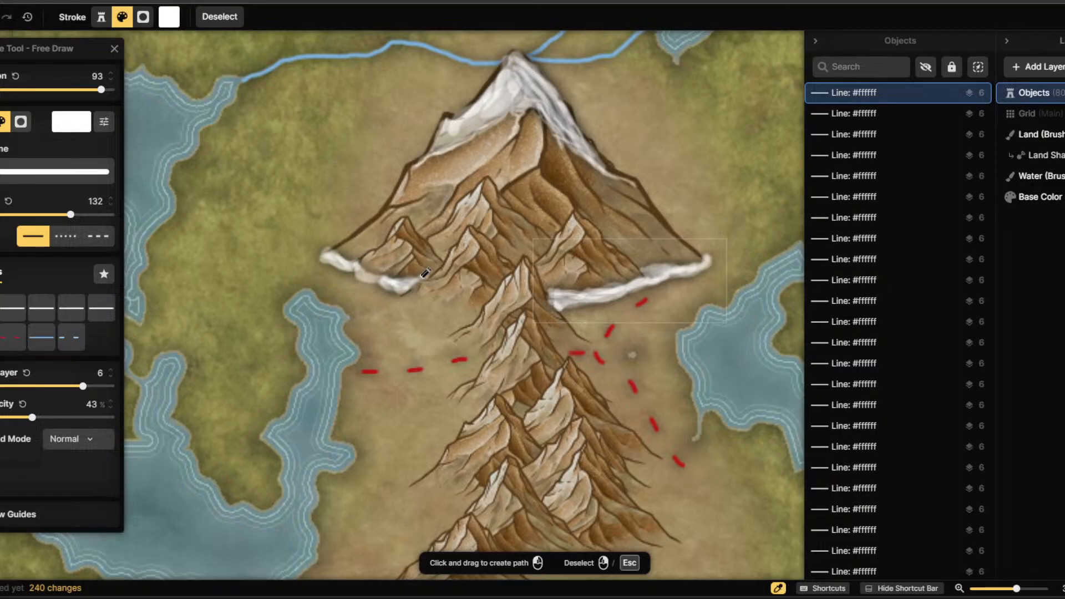
pyautogui.moveTo(426, 275); pyautogui.dragTo(390, 283)
pyautogui.scroll(-2, 515, 169)
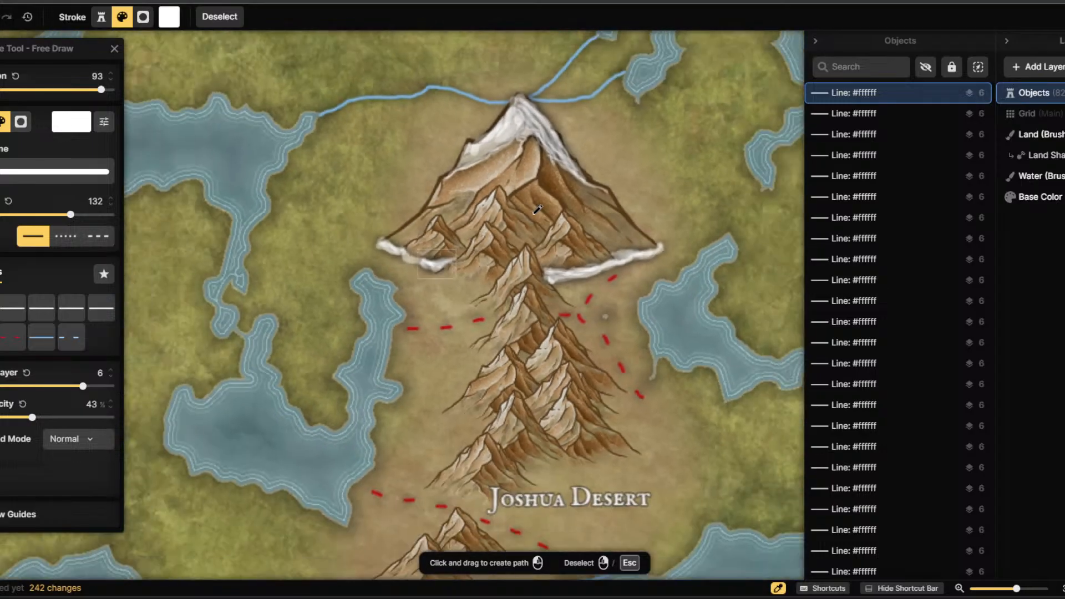
pyautogui.moveTo(361, 243)
pyautogui.mouseDown()
pyautogui.moveTo(337, 252)
pyautogui.moveTo(363, 246)
pyautogui.moveTo(354, 244)
pyautogui.mouseUp()
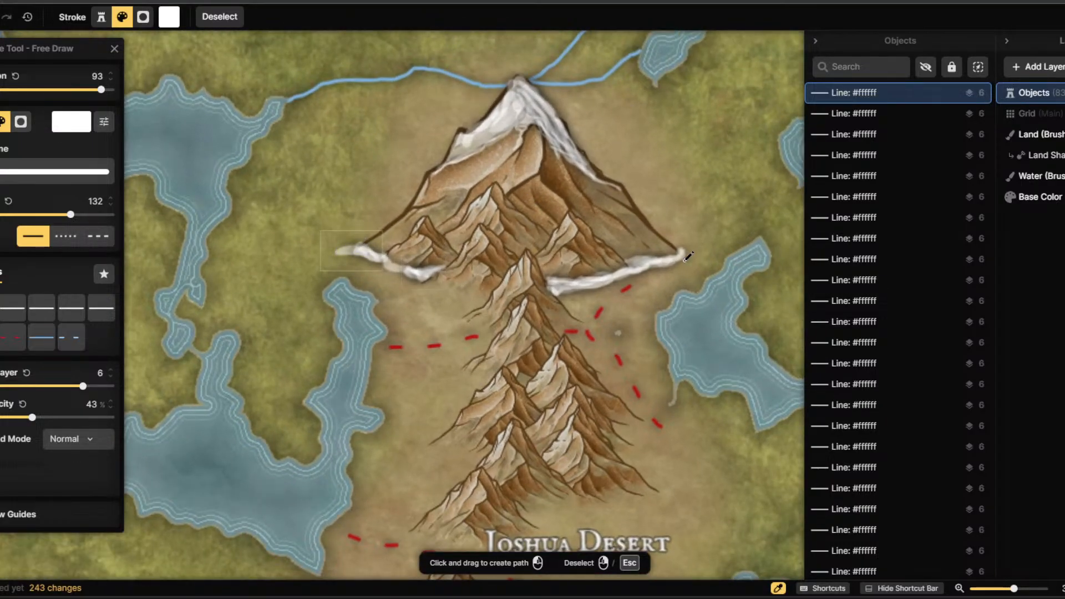
pyautogui.moveTo(679, 251)
pyautogui.mouseDown()
pyautogui.moveTo(692, 248)
pyautogui.moveTo(669, 258)
pyautogui.mouseUp()
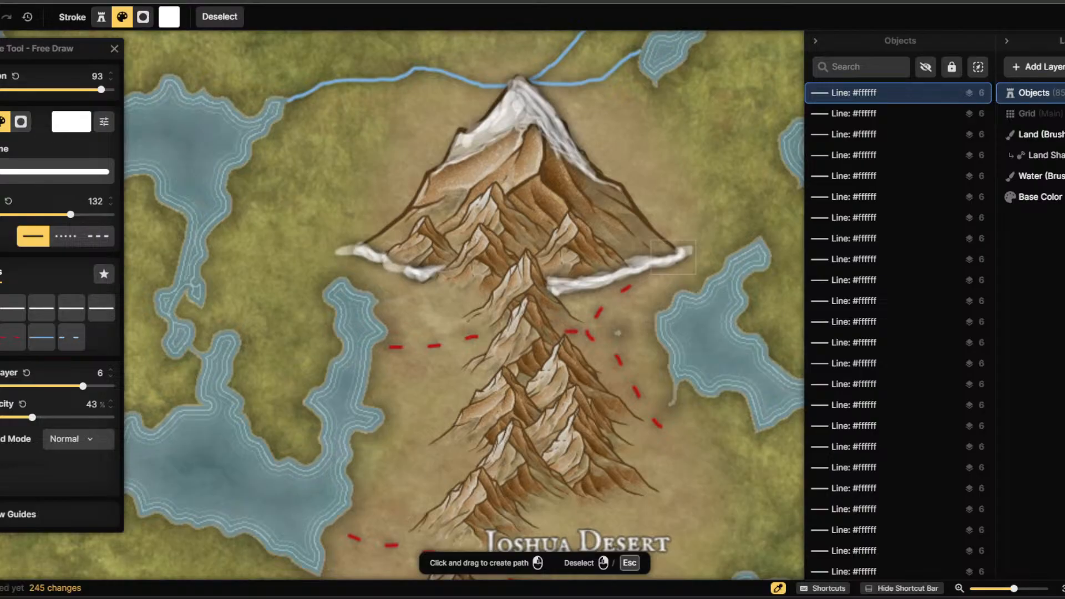
# Consult the biome infographic's river, tundra and grassland sections and the mountain lake photo, and return to the full-size map.
pyautogui.moveTo(1064, 178); pyautogui.dragTo(537, 105)
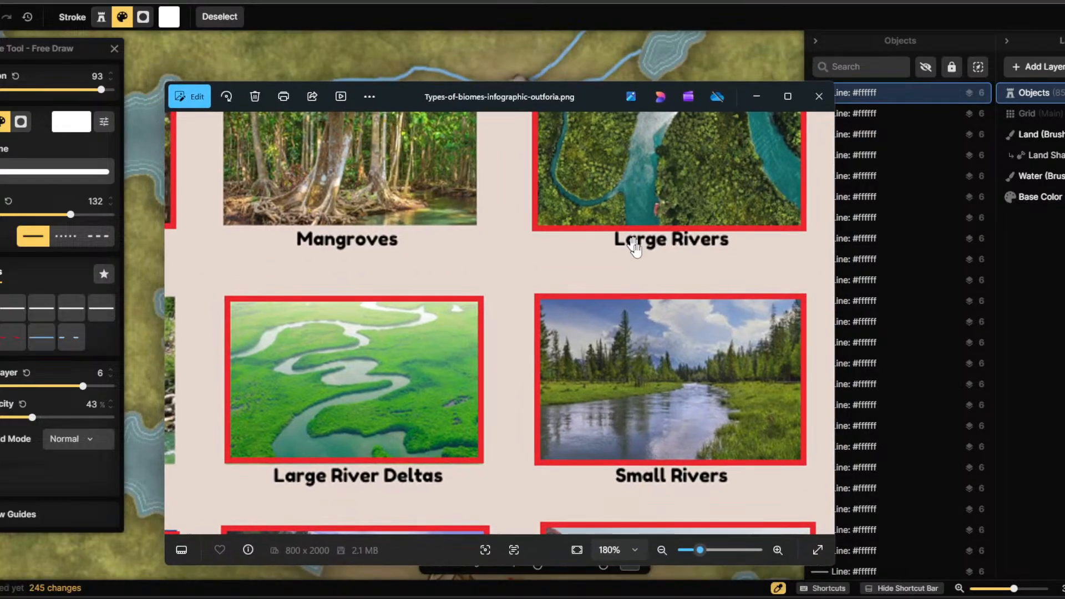
pyautogui.moveTo(661, 303); pyautogui.dragTo(257, 386)
pyautogui.scroll(6, 257, 386)
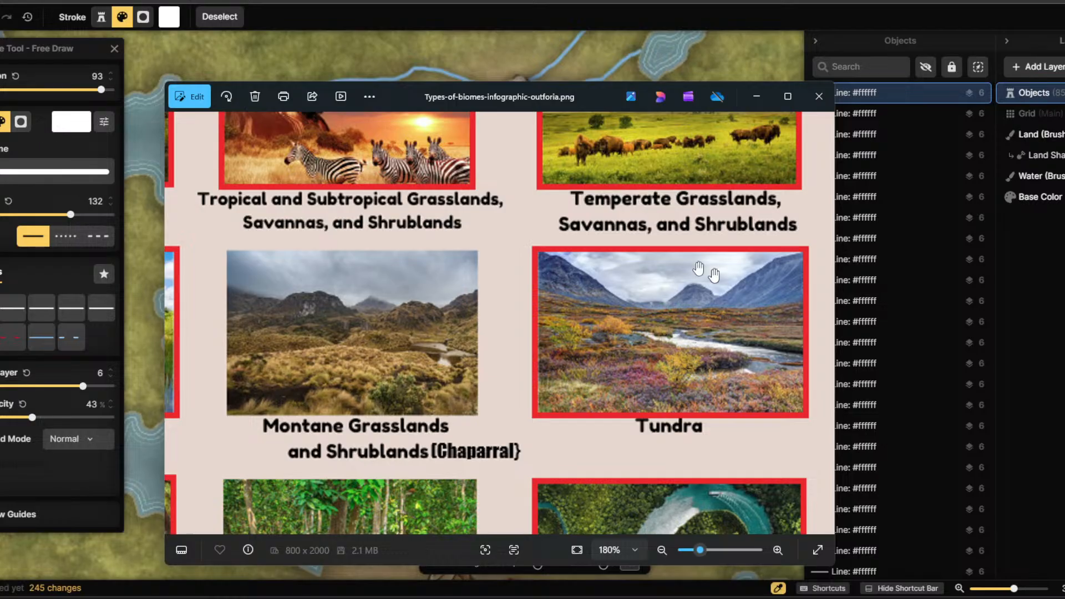
pyautogui.moveTo(596, 101); pyautogui.dragTo(1061, 89)
pyautogui.click(85, 100)
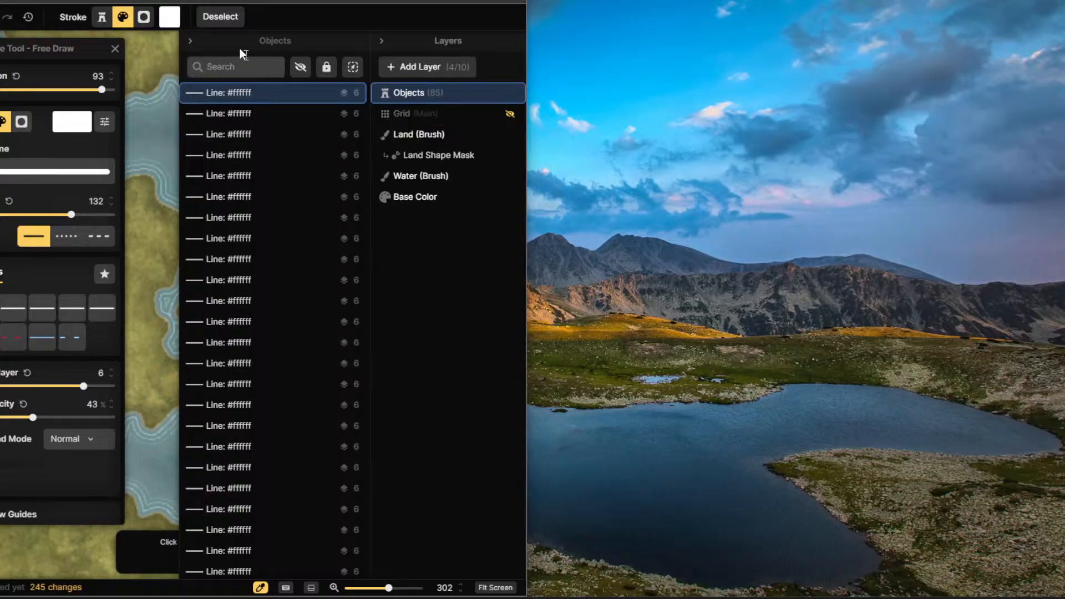
pyautogui.doubleClick(242, 1)
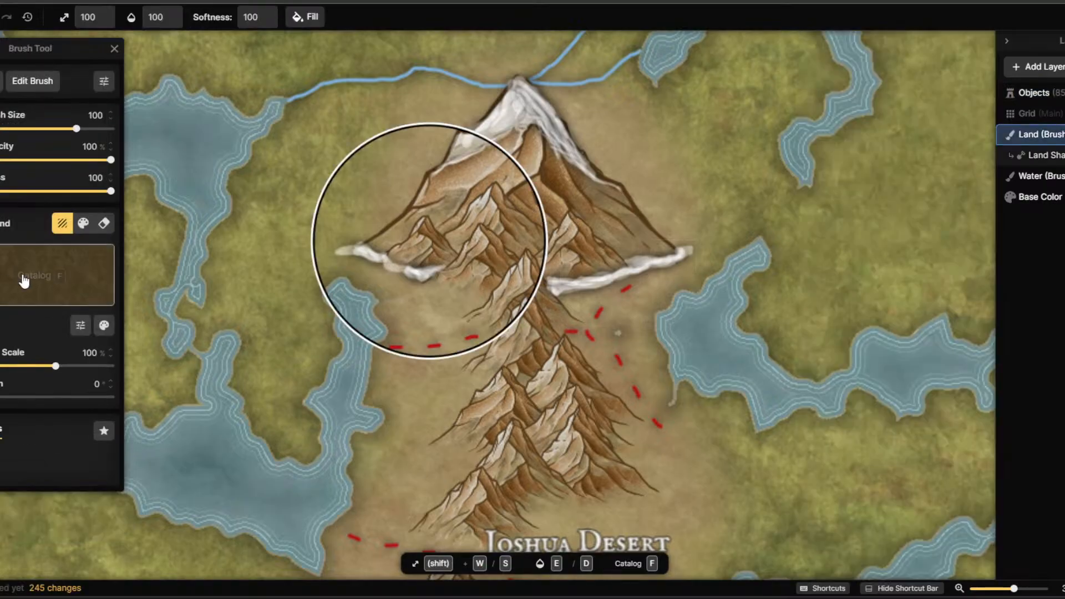
# Paint the light orange Core land texture at 17.84% scale and brush size 7 along the large mountain's western side.
pyautogui.click(24, 281)
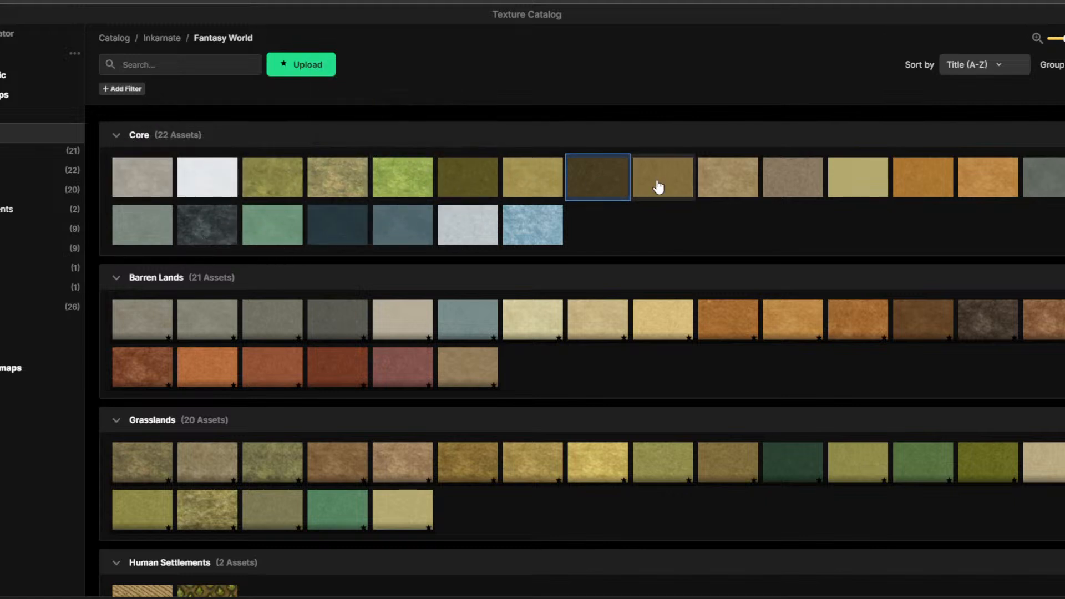
pyautogui.click(981, 177)
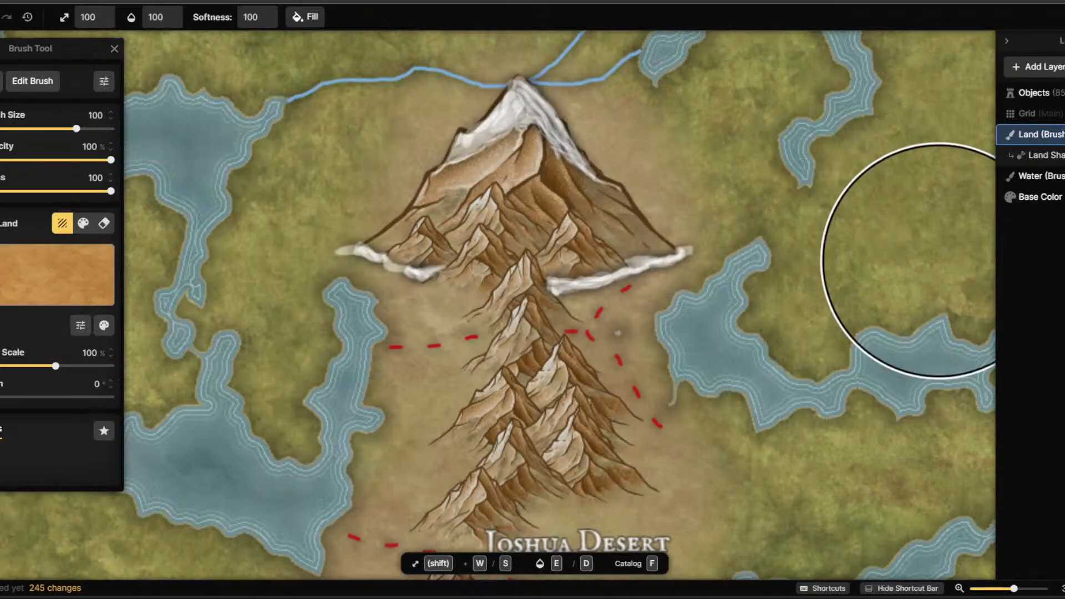
pyautogui.moveTo(63, 366); pyautogui.dragTo(5, 377)
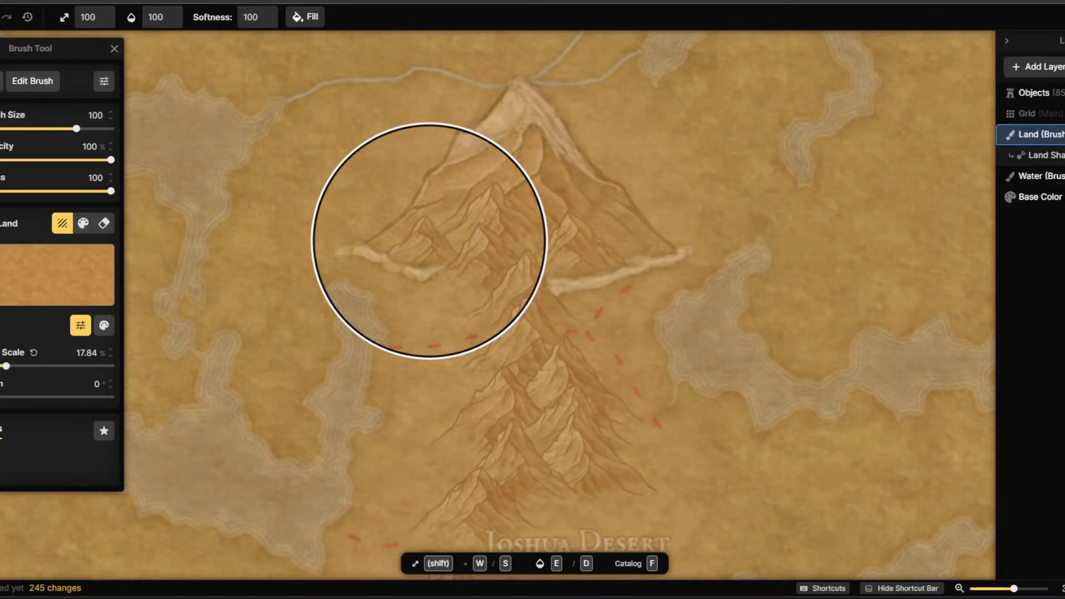
pyautogui.moveTo(69, 131); pyautogui.dragTo(3, 132)
pyautogui.moveTo(397, 288)
pyautogui.mouseDown()
pyautogui.moveTo(326, 272)
pyautogui.moveTo(370, 273)
pyautogui.moveTo(381, 282)
pyautogui.moveTo(354, 274)
pyautogui.moveTo(387, 312)
pyautogui.moveTo(394, 294)
pyautogui.moveTo(345, 270)
pyautogui.moveTo(327, 248)
pyautogui.moveTo(332, 229)
pyautogui.moveTo(313, 257)
pyautogui.moveTo(320, 280)
pyautogui.moveTo(319, 252)
pyautogui.moveTo(346, 238)
pyautogui.moveTo(379, 189)
pyautogui.moveTo(323, 239)
pyautogui.moveTo(374, 208)
pyautogui.moveTo(398, 93)
pyautogui.moveTo(380, 115)
pyautogui.moveTo(410, 104)
pyautogui.moveTo(376, 174)
pyautogui.moveTo(400, 148)
pyautogui.moveTo(425, 83)
pyautogui.moveTo(370, 109)
pyautogui.moveTo(375, 133)
pyautogui.moveTo(421, 89)
pyautogui.moveTo(379, 123)
pyautogui.moveTo(316, 243)
pyautogui.moveTo(359, 187)
pyautogui.moveTo(329, 222)
pyautogui.moveTo(390, 95)
pyautogui.moveTo(353, 119)
pyautogui.moveTo(350, 174)
pyautogui.moveTo(333, 202)
pyautogui.moveTo(358, 145)
pyautogui.mouseUp()
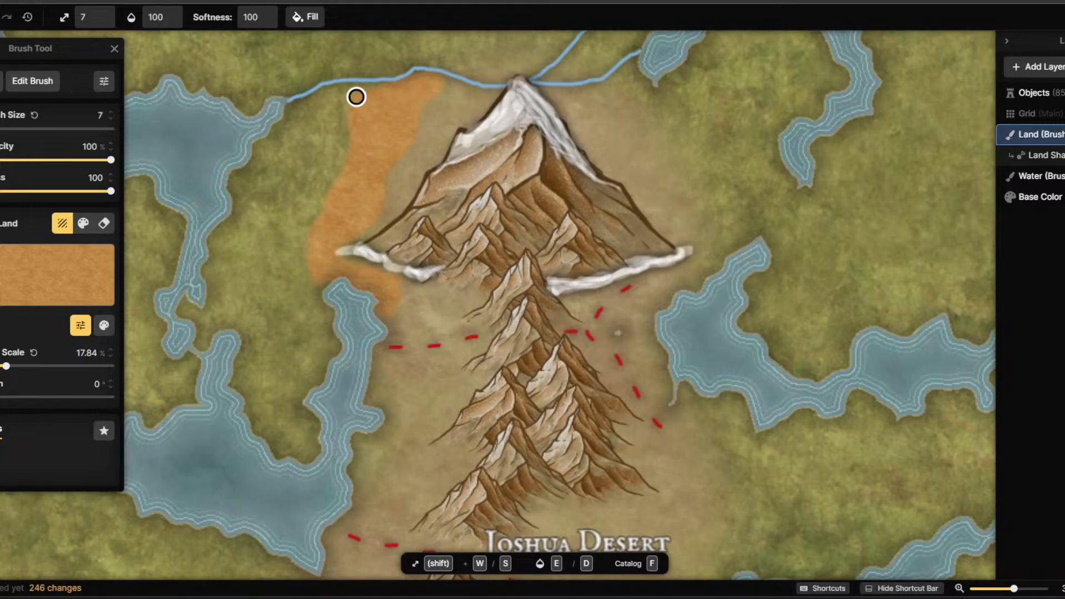
# Widen the orange land westward, extend it down to the lake at the mountain's western foot, and carry it just north of the river.
pyautogui.moveTo(357, 88)
pyautogui.mouseDown()
pyautogui.moveTo(330, 93)
pyautogui.moveTo(341, 150)
pyautogui.moveTo(312, 237)
pyautogui.moveTo(316, 305)
pyautogui.moveTo(328, 273)
pyautogui.moveTo(331, 338)
pyautogui.moveTo(327, 306)
pyautogui.moveTo(338, 274)
pyautogui.mouseUp()
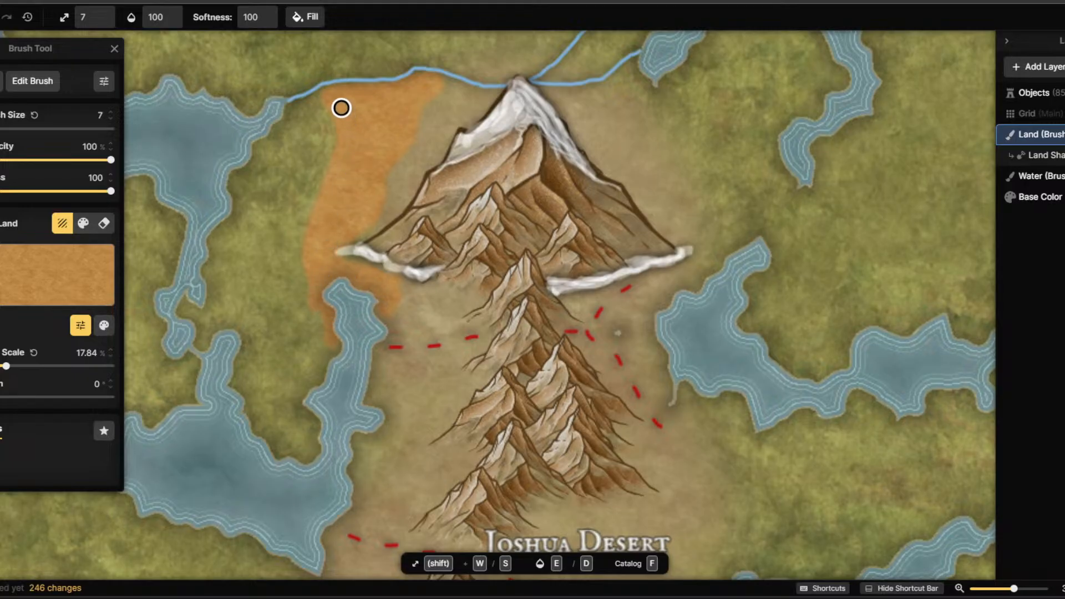
pyautogui.moveTo(366, 92)
pyautogui.mouseDown()
pyautogui.moveTo(430, 75)
pyautogui.moveTo(407, 90)
pyautogui.moveTo(419, 80)
pyautogui.moveTo(337, 87)
pyautogui.mouseUp()
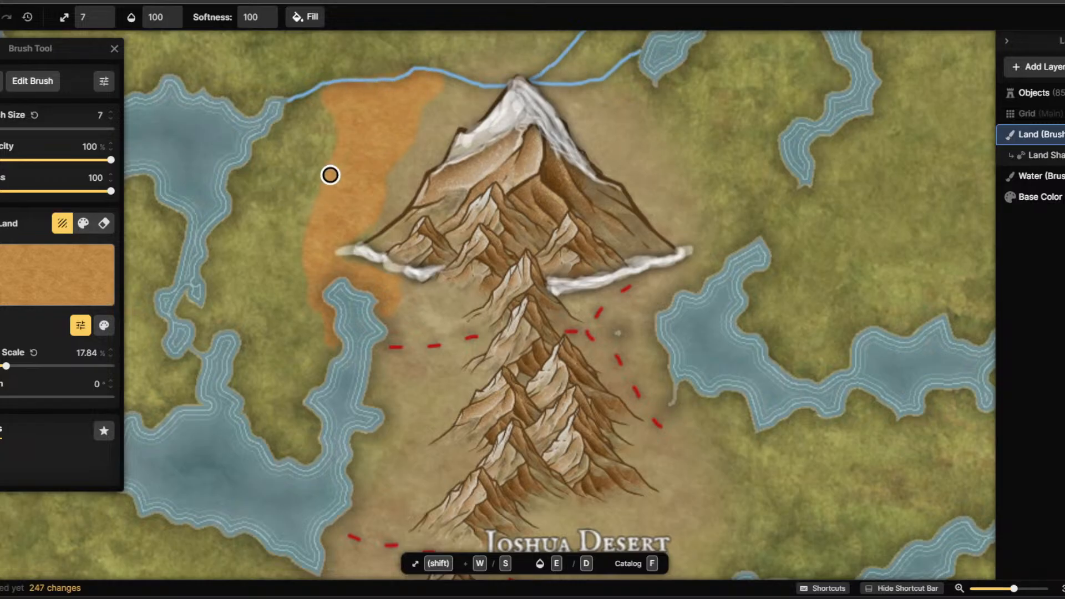
pyautogui.moveTo(327, 102)
pyautogui.mouseDown()
pyautogui.moveTo(333, 164)
pyautogui.moveTo(311, 202)
pyautogui.moveTo(309, 307)
pyautogui.moveTo(330, 361)
pyautogui.moveTo(338, 331)
pyautogui.moveTo(315, 286)
pyautogui.moveTo(337, 150)
pyautogui.moveTo(331, 118)
pyautogui.moveTo(316, 120)
pyautogui.moveTo(310, 194)
pyautogui.mouseUp()
pyautogui.moveTo(285, 238)
pyautogui.mouseDown()
pyautogui.moveTo(326, 368)
pyautogui.moveTo(291, 258)
pyautogui.moveTo(305, 213)
pyautogui.moveTo(296, 300)
pyautogui.moveTo(280, 267)
pyautogui.moveTo(319, 167)
pyautogui.moveTo(314, 83)
pyautogui.moveTo(311, 153)
pyautogui.moveTo(287, 194)
pyautogui.moveTo(285, 236)
pyautogui.moveTo(285, 185)
pyautogui.moveTo(311, 166)
pyautogui.moveTo(304, 207)
pyautogui.moveTo(316, 194)
pyautogui.moveTo(317, 216)
pyautogui.mouseUp()
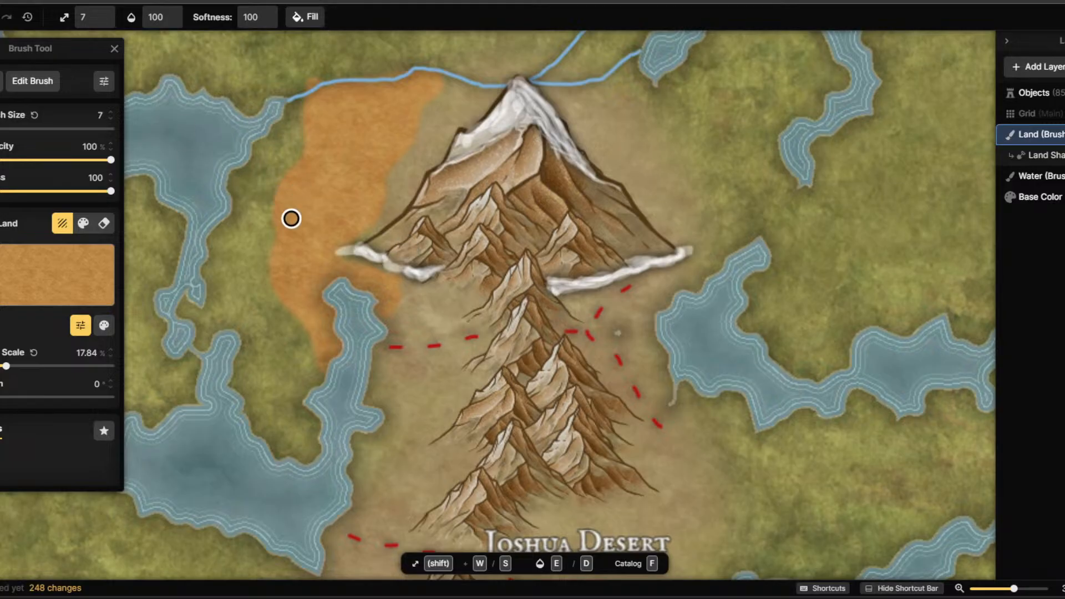
pyautogui.moveTo(291, 219)
pyautogui.mouseDown()
pyautogui.moveTo(308, 162)
pyautogui.moveTo(309, 81)
pyautogui.moveTo(368, 66)
pyautogui.moveTo(436, 70)
pyautogui.mouseUp()
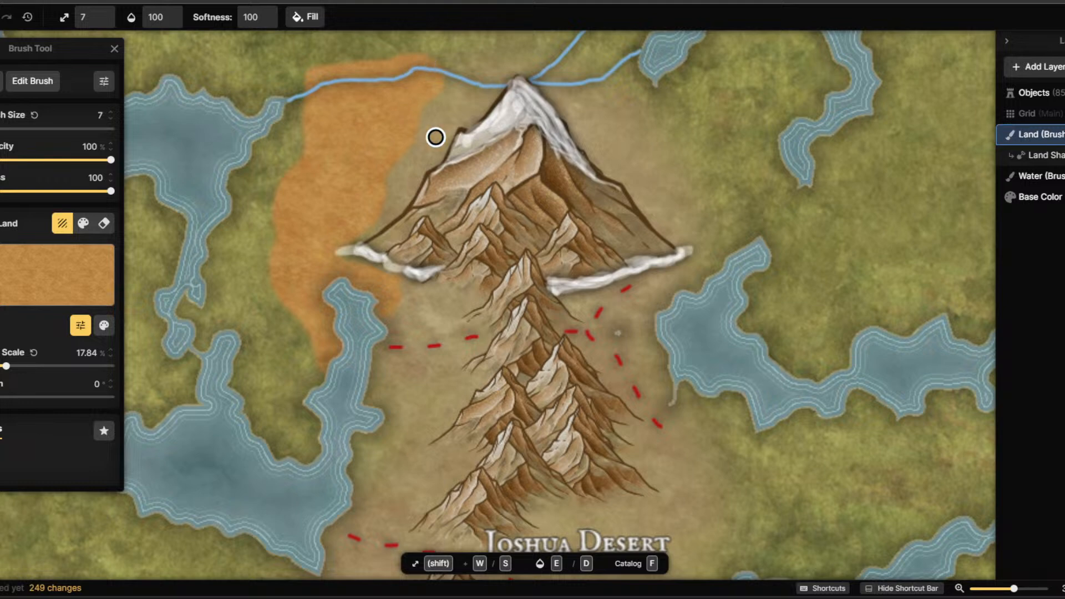
# Extend the orange land in an arc over the mountain's peak and down its eastern side to the lake.
pyautogui.scroll(-3, 668, 131)
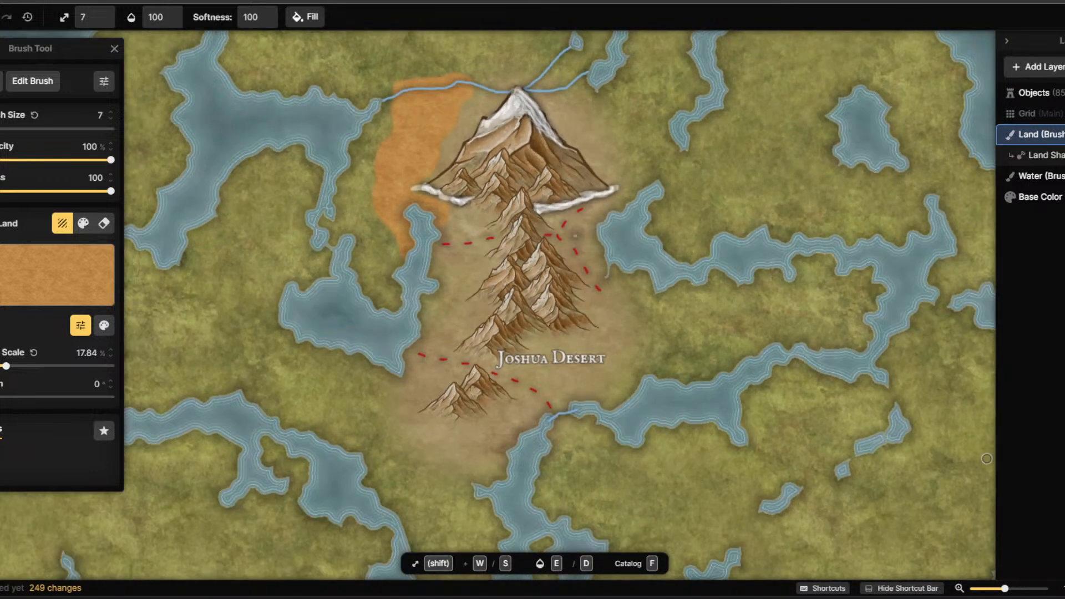
pyautogui.scroll(2, 436, 133)
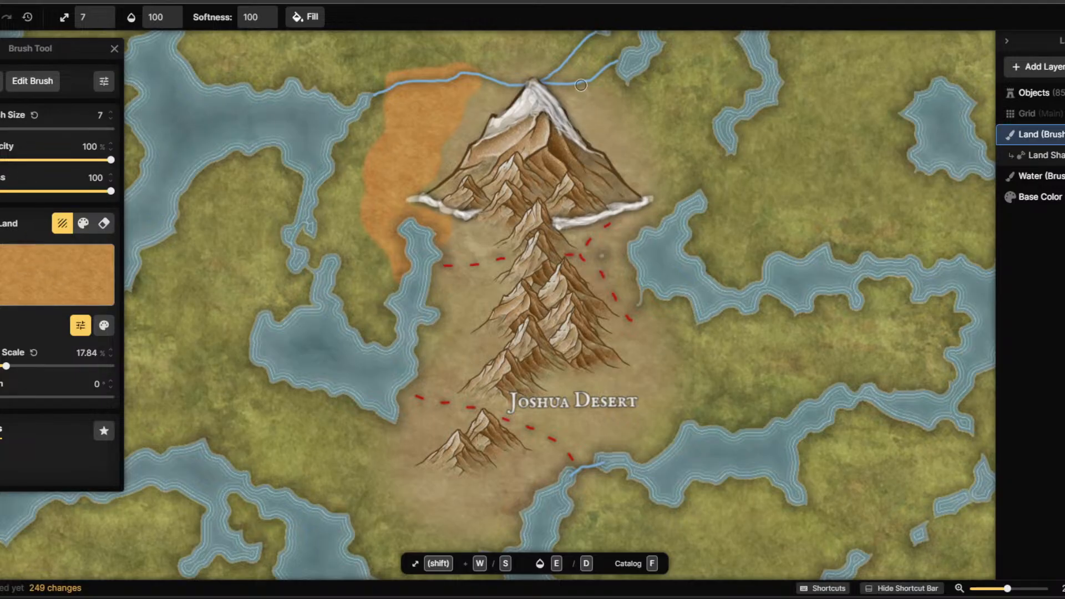
pyautogui.moveTo(479, 71)
pyautogui.mouseDown()
pyautogui.moveTo(562, 73)
pyautogui.moveTo(632, 118)
pyautogui.moveTo(668, 210)
pyautogui.moveTo(689, 179)
pyautogui.moveTo(613, 93)
pyautogui.mouseUp()
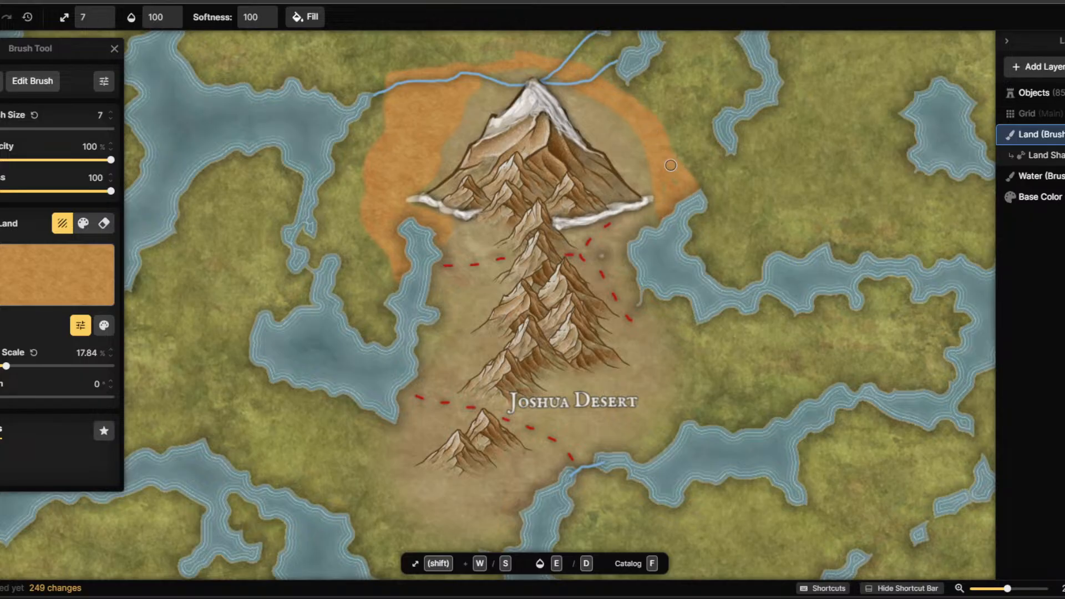
pyautogui.moveTo(657, 134)
pyautogui.mouseDown()
pyautogui.moveTo(606, 79)
pyautogui.moveTo(560, 60)
pyautogui.moveTo(497, 53)
pyautogui.moveTo(401, 90)
pyautogui.moveTo(485, 59)
pyautogui.mouseUp()
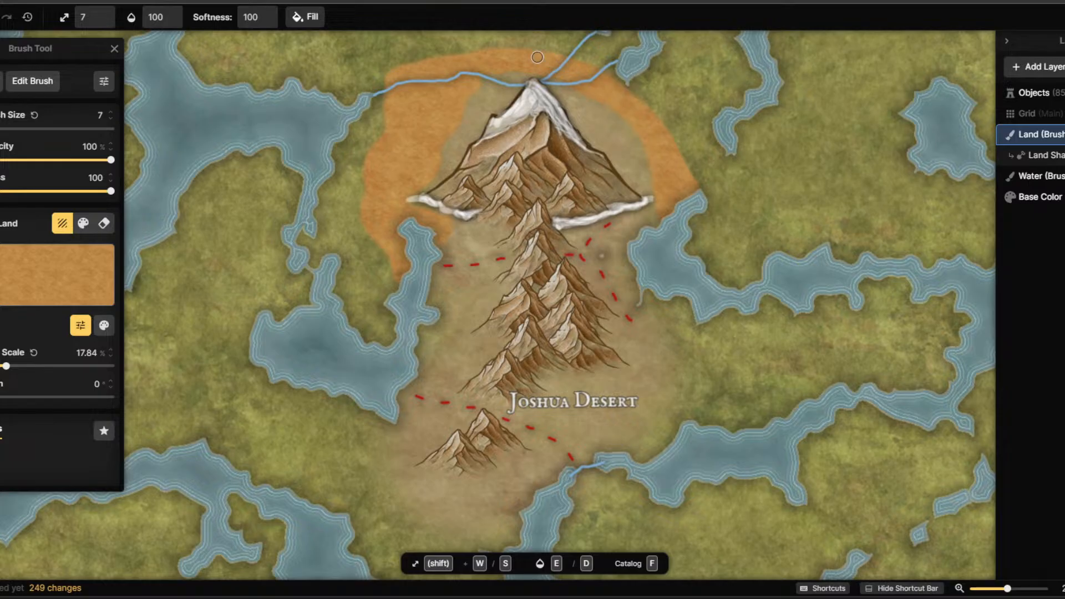
pyautogui.moveTo(537, 57); pyautogui.dragTo(518, 55)
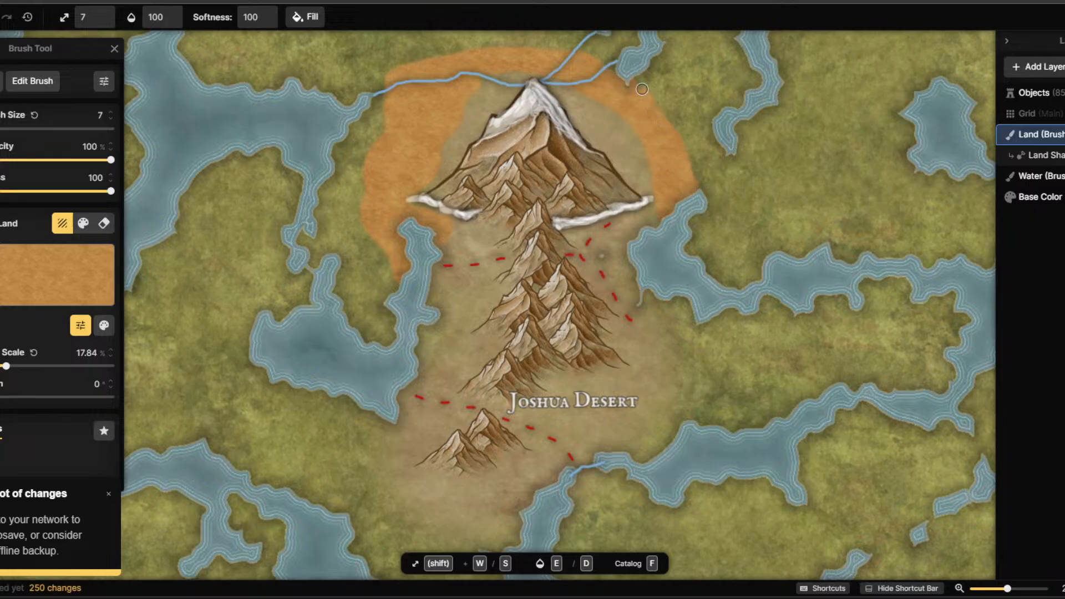
pyautogui.moveTo(493, 63); pyautogui.dragTo(466, 75)
# Add a size 8 label reading "Tundra" on the orange land west of the peak.
pyautogui.press('t')
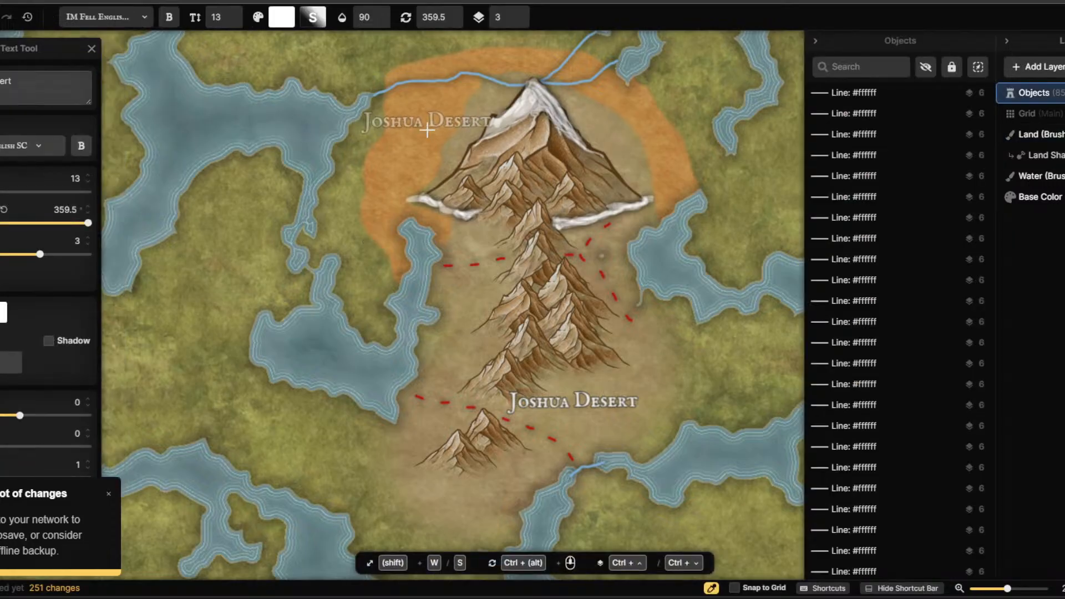
pyautogui.scroll(1, 426, 128)
pyautogui.scroll(-1, 426, 128)
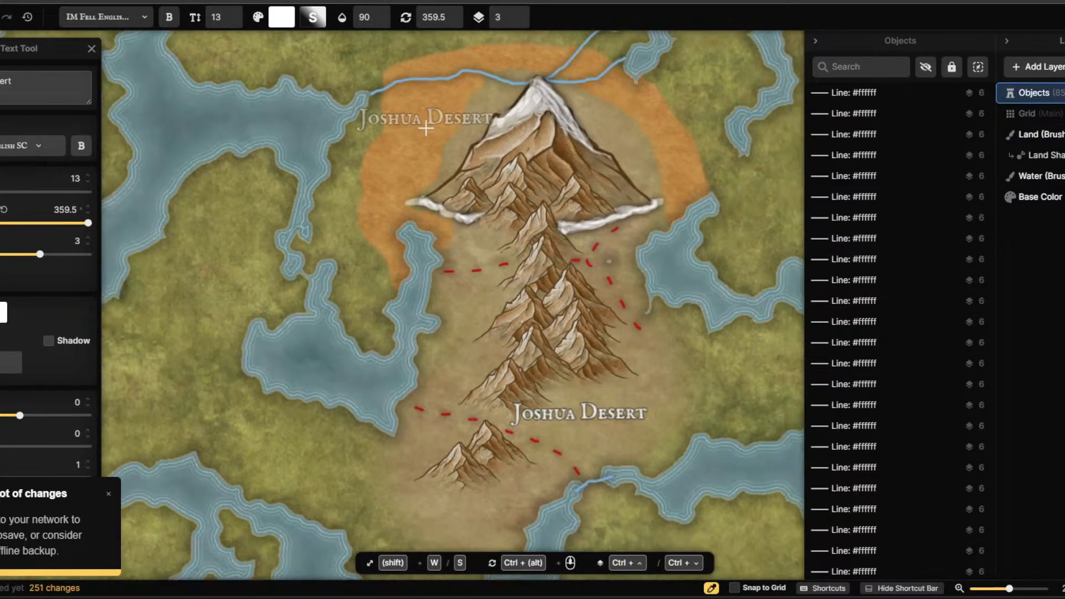
pyautogui.press('s')
pyautogui.press('s')
pyautogui.press('s')
pyautogui.press('s')
pyautogui.press('s')
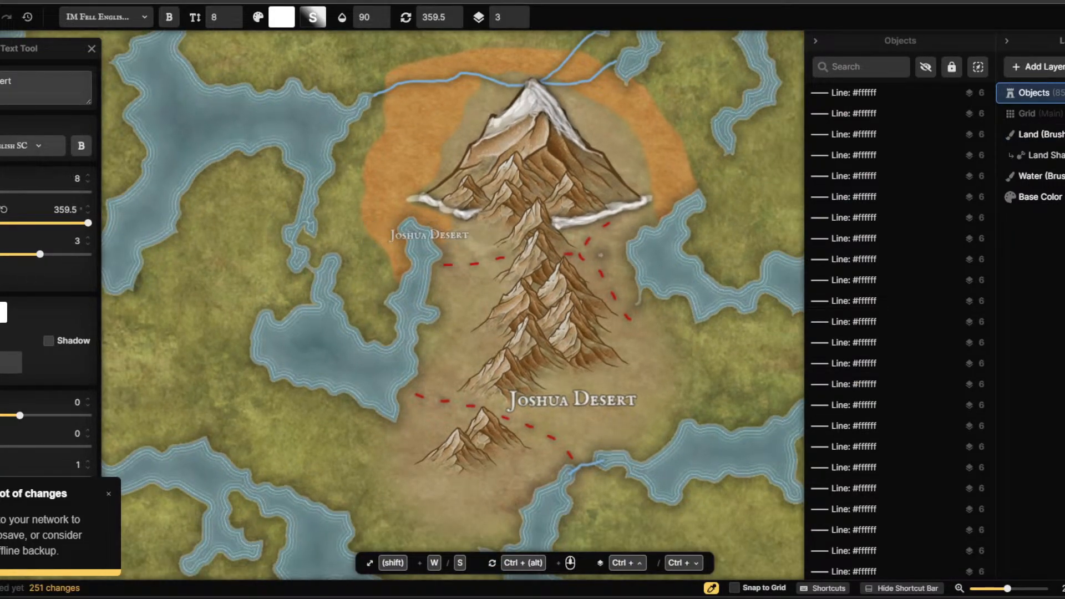
pyautogui.click(423, 130)
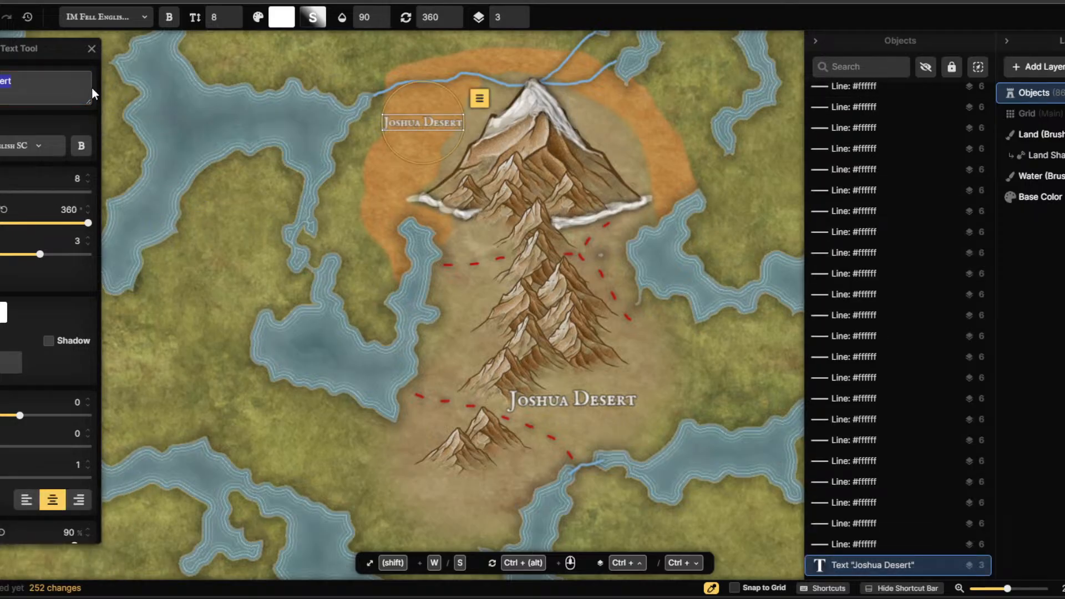
pyautogui.write('Tundr')
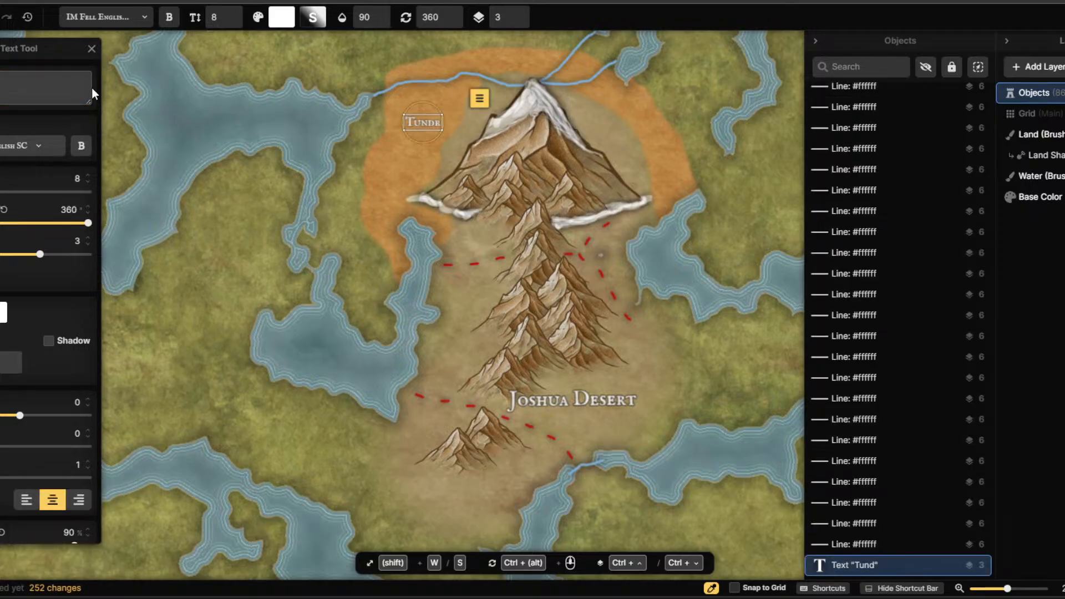
pyautogui.write('a')
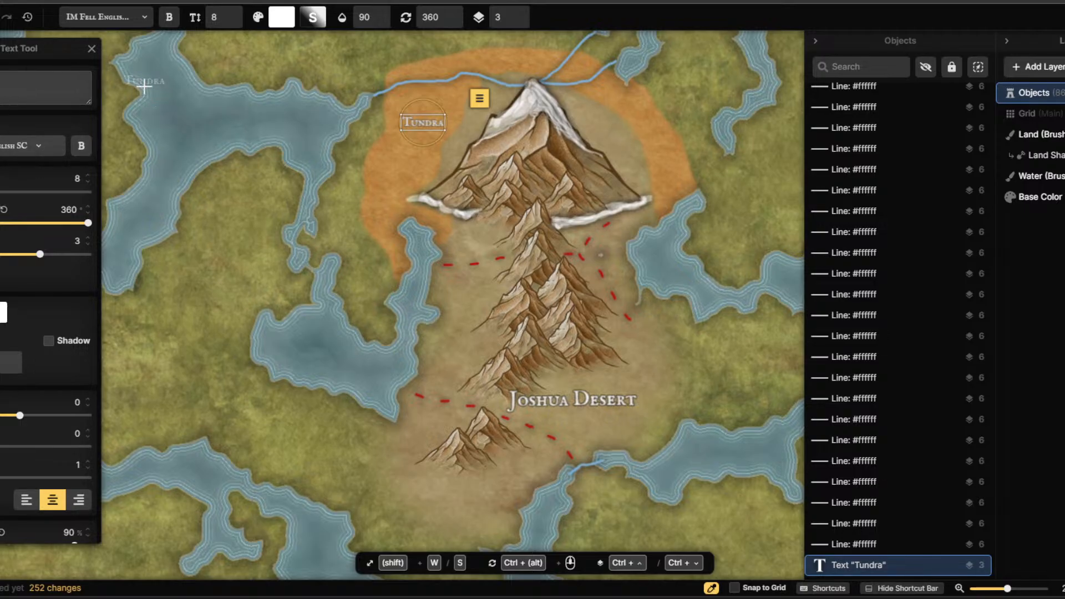
pyautogui.press('v')
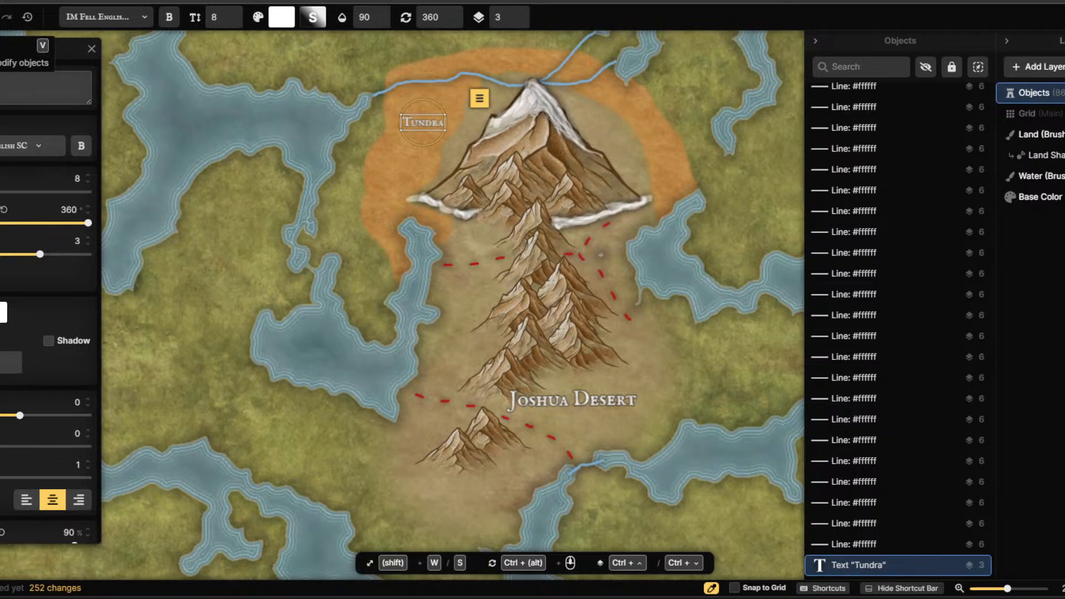
pyautogui.click(93, 52)
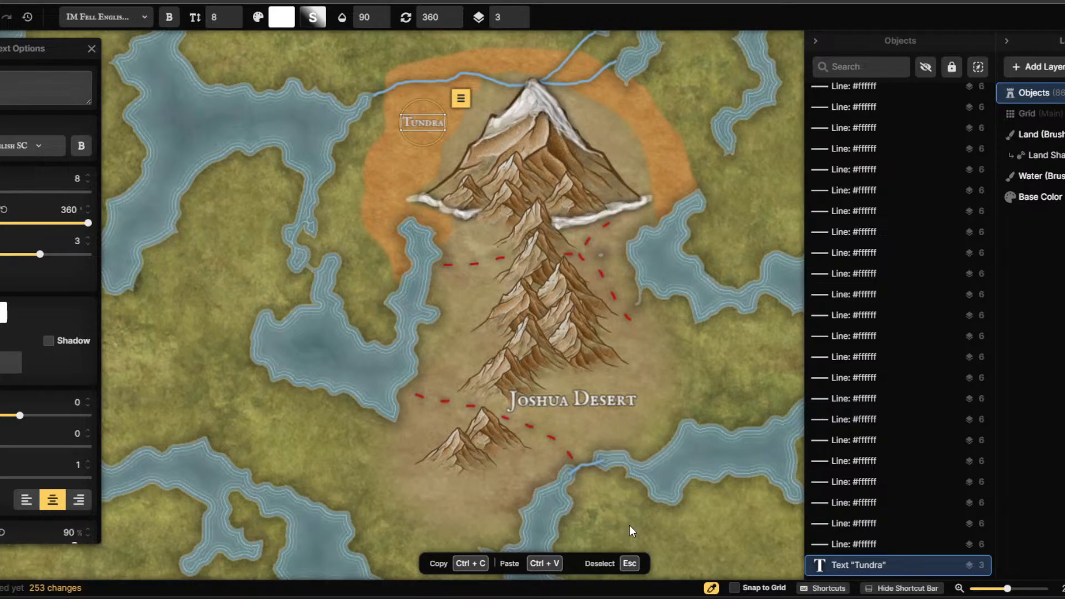
pyautogui.scroll(-4, 629, 525)
pyautogui.scroll(2, 621, 200)
pyautogui.scroll(1, 621, 199)
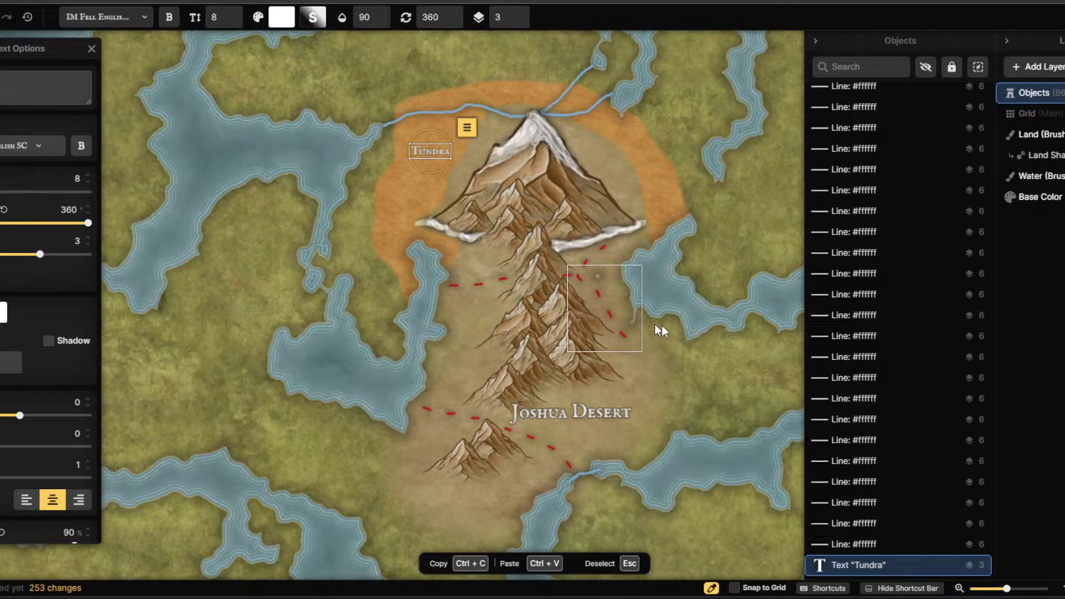
pyautogui.scroll(-2, 695, 321)
pyautogui.scroll(-1, 603, 323)
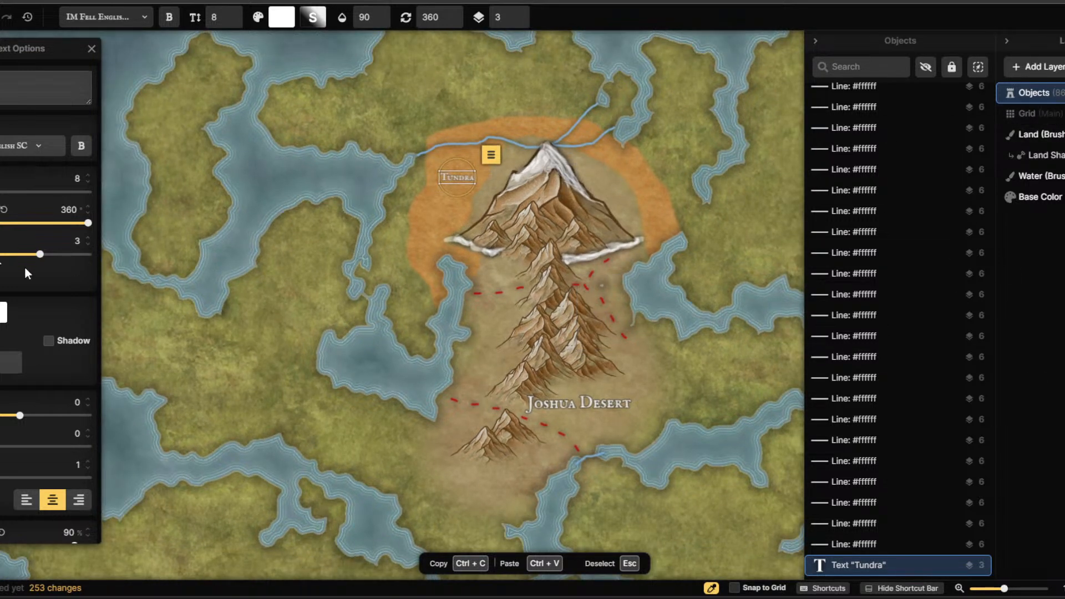
# Return to the land brush and choose the Pale Beige Land texture from the Core set.
pyautogui.click(1, 167)
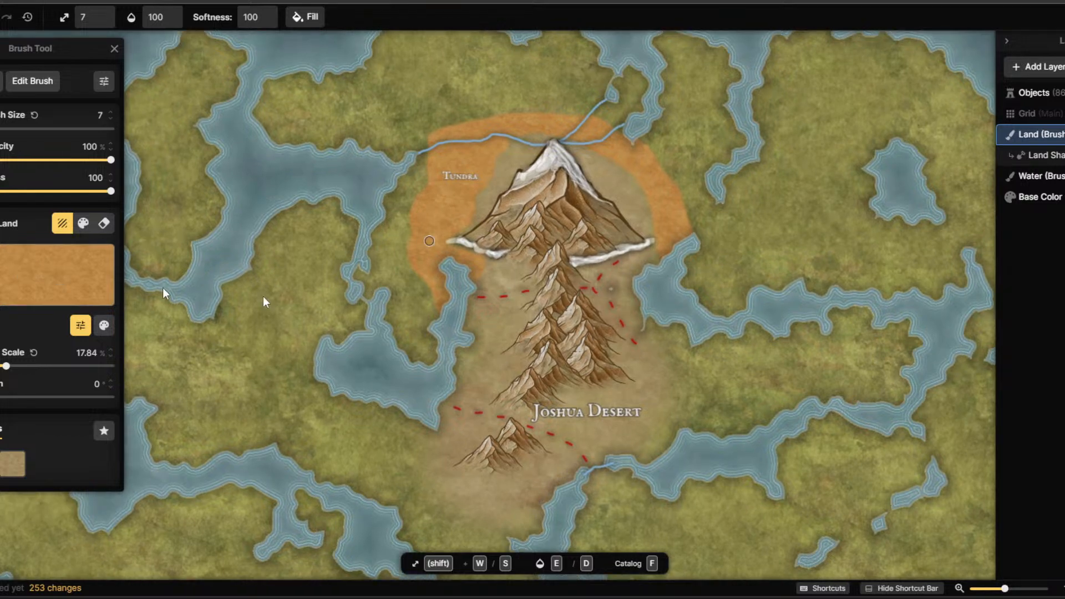
pyautogui.press('f')
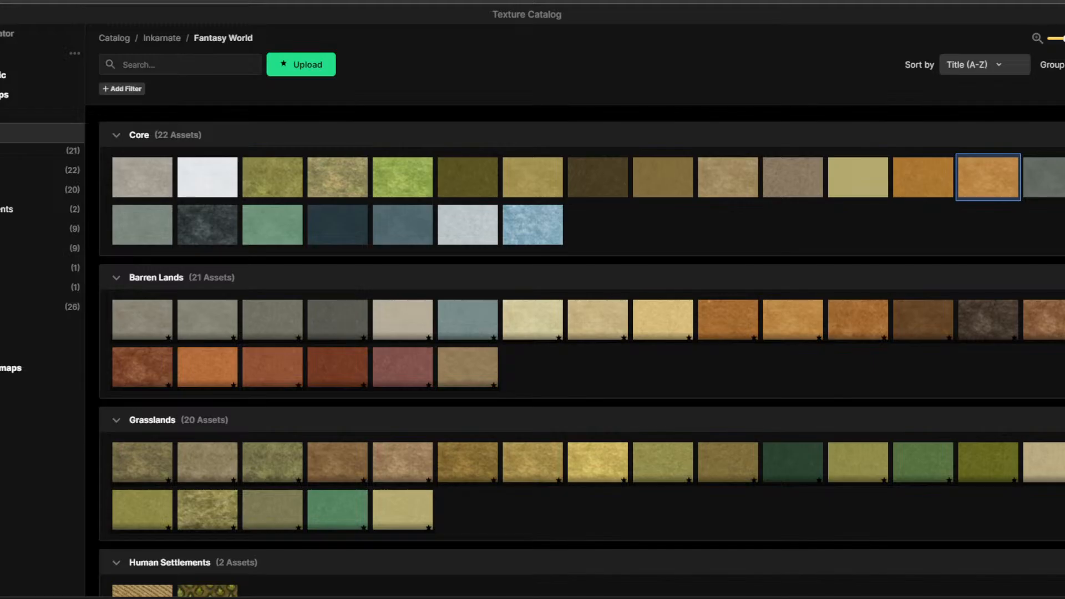
pyautogui.moveTo(890, 184)
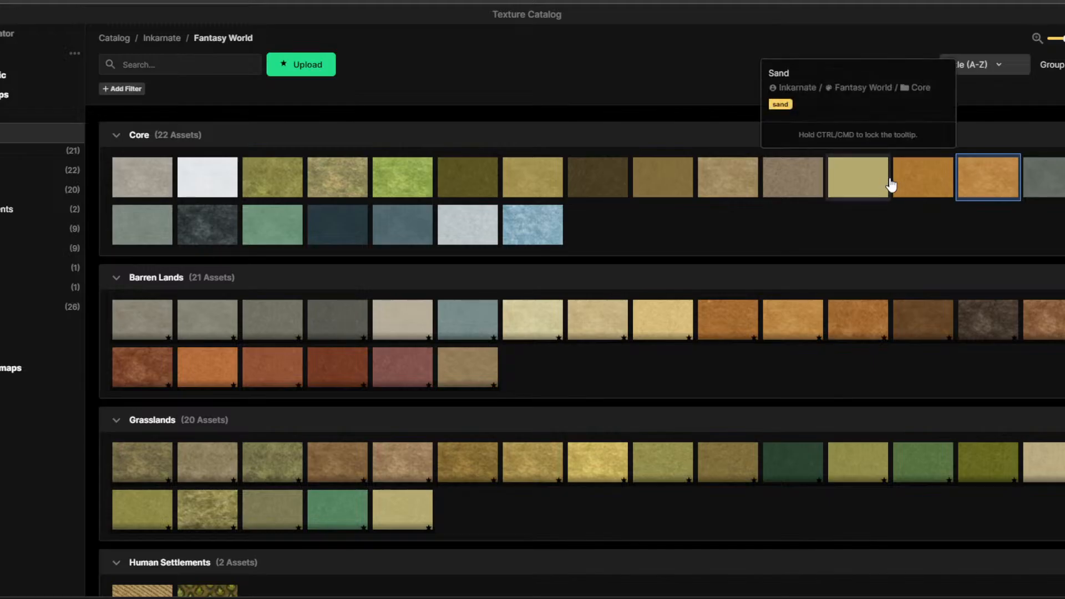
pyautogui.moveTo(903, 203)
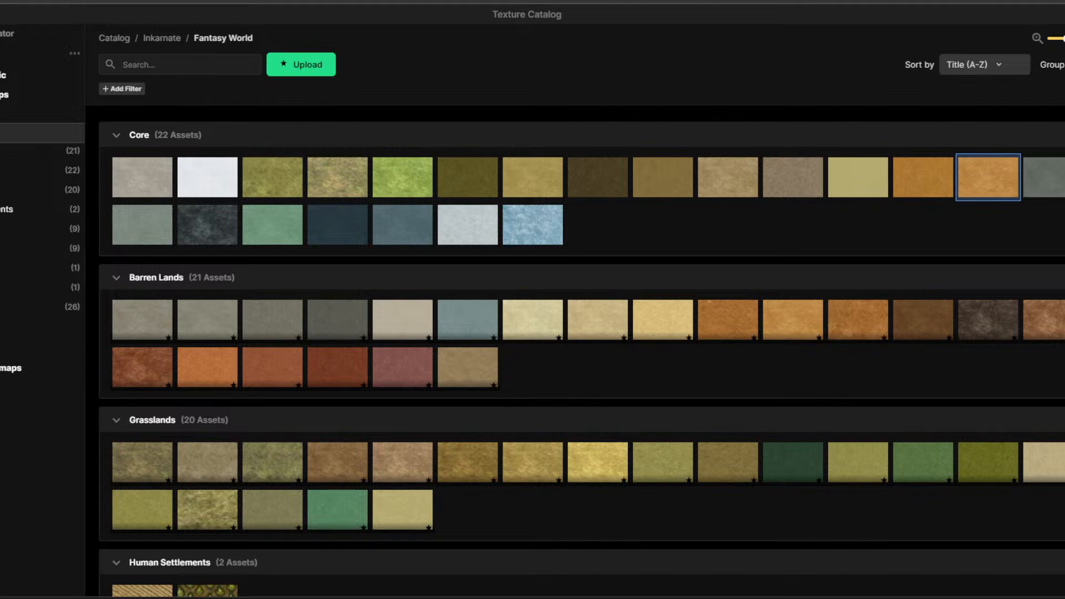
pyautogui.moveTo(1005, 191)
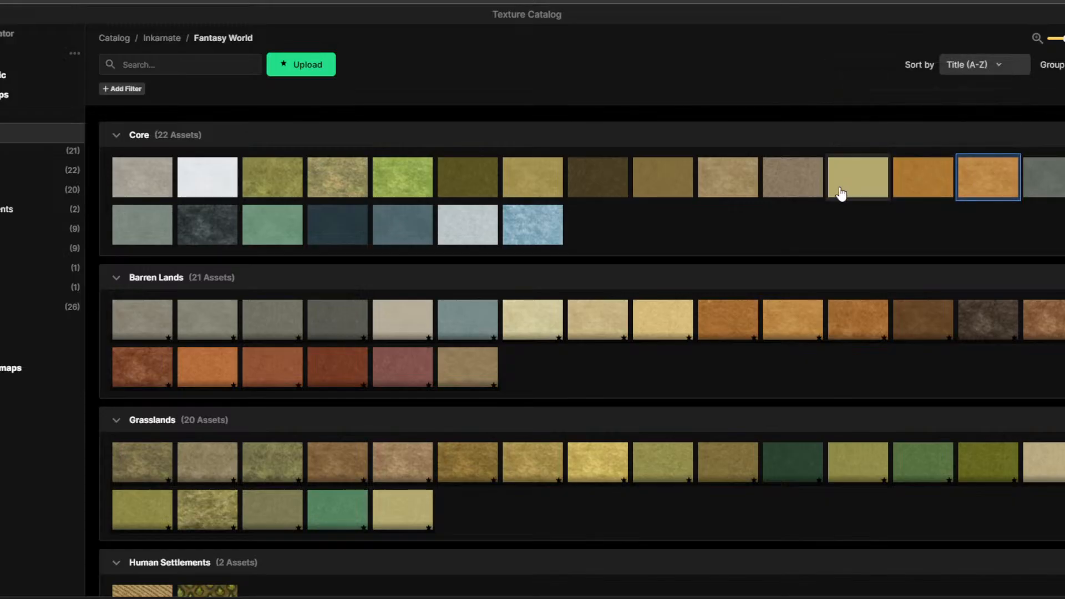
pyautogui.moveTo(794, 191)
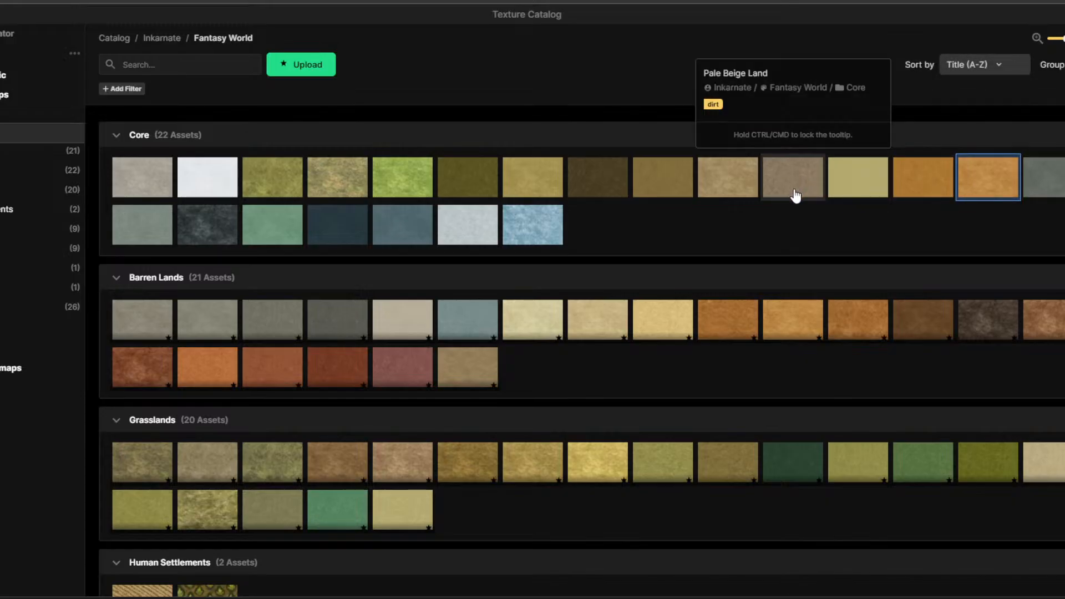
pyautogui.click(794, 191)
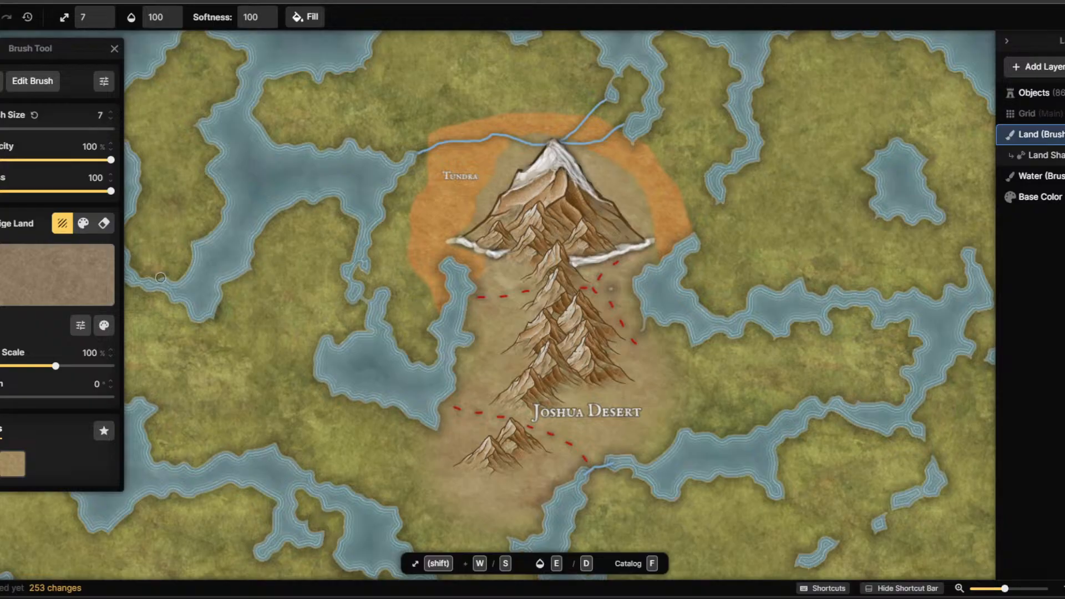
# Paint the brown Core Grassland texture at brush size 20 over the land east of the orange arc, around the narrow northern inlet.
pyautogui.click(25, 281)
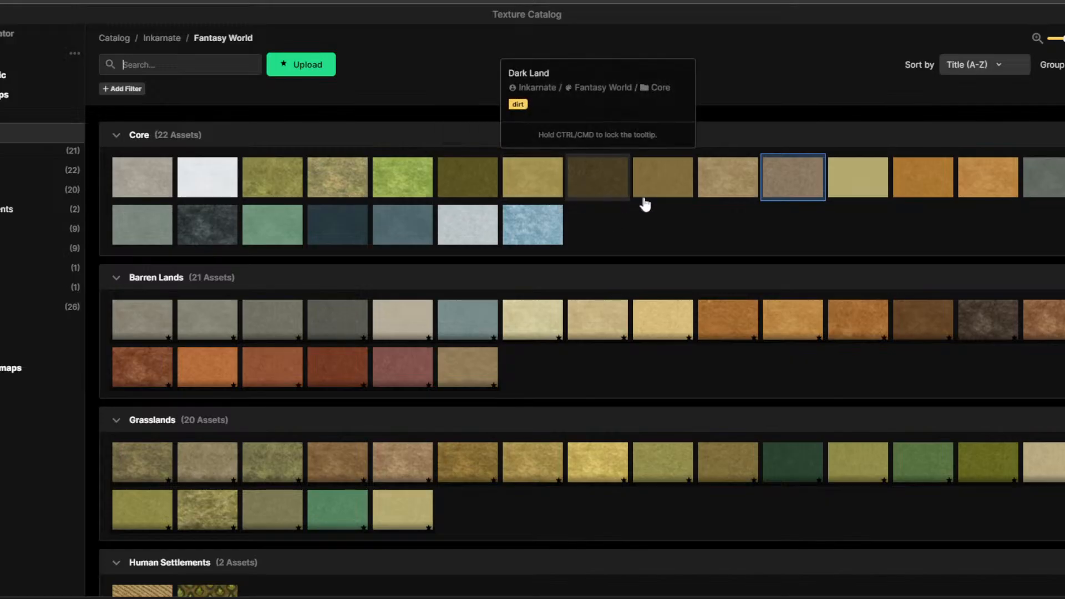
pyautogui.click(671, 194)
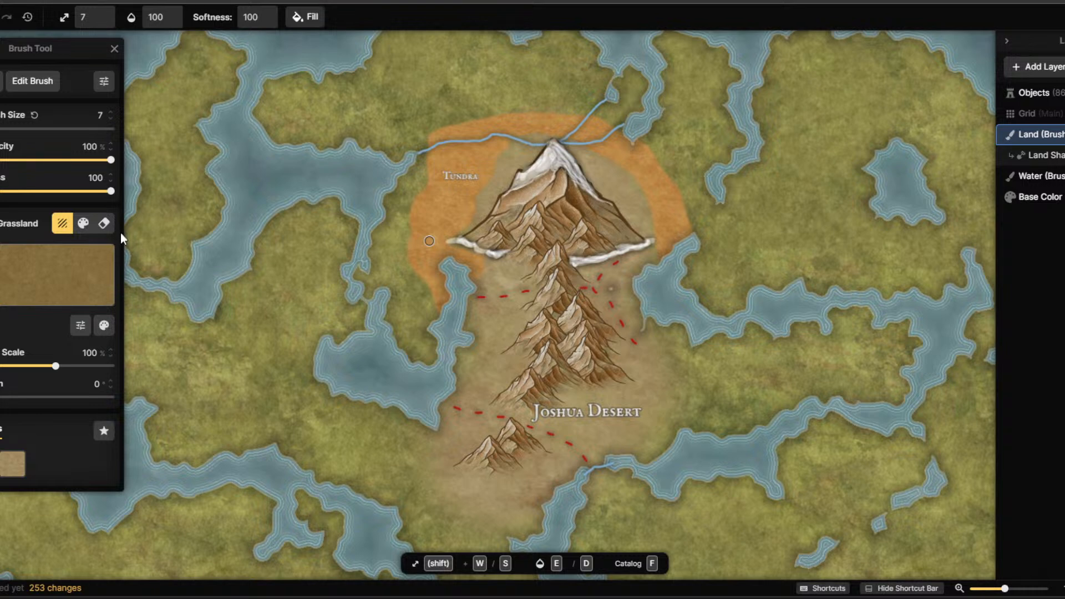
pyautogui.moveTo(2, 129); pyautogui.dragTo(11, 129)
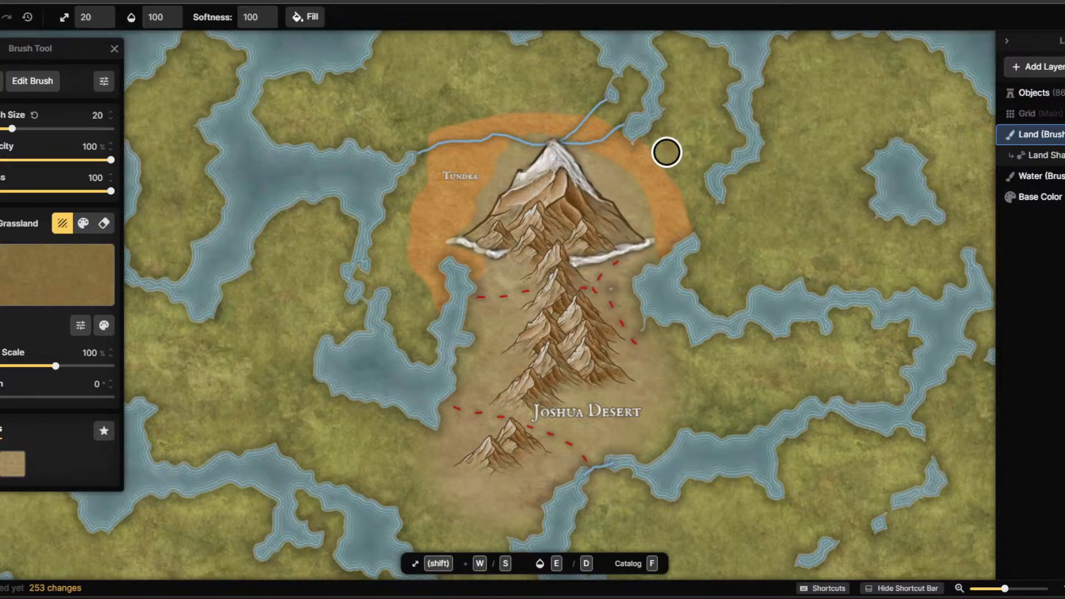
pyautogui.moveTo(666, 156)
pyautogui.mouseDown()
pyautogui.moveTo(656, 133)
pyautogui.moveTo(655, 146)
pyautogui.moveTo(674, 49)
pyautogui.moveTo(662, 39)
pyautogui.moveTo(693, 57)
pyautogui.moveTo(754, 57)
pyautogui.moveTo(714, 88)
pyautogui.moveTo(704, 170)
pyautogui.moveTo(712, 215)
pyautogui.moveTo(746, 208)
pyautogui.mouseUp()
pyautogui.moveTo(770, 260)
pyautogui.mouseDown()
pyautogui.moveTo(728, 307)
pyautogui.moveTo(695, 276)
pyautogui.moveTo(703, 215)
pyautogui.moveTo(661, 137)
pyautogui.moveTo(701, 97)
pyautogui.moveTo(677, 170)
pyautogui.moveTo(709, 66)
pyautogui.moveTo(680, 98)
pyautogui.moveTo(692, 94)
pyautogui.moveTo(735, 237)
pyautogui.moveTo(717, 283)
pyautogui.moveTo(743, 261)
pyautogui.moveTo(730, 218)
pyautogui.moveTo(755, 173)
pyautogui.moveTo(792, 285)
pyautogui.moveTo(769, 289)
pyautogui.moveTo(815, 273)
pyautogui.moveTo(781, 242)
pyautogui.moveTo(760, 174)
pyautogui.mouseUp()
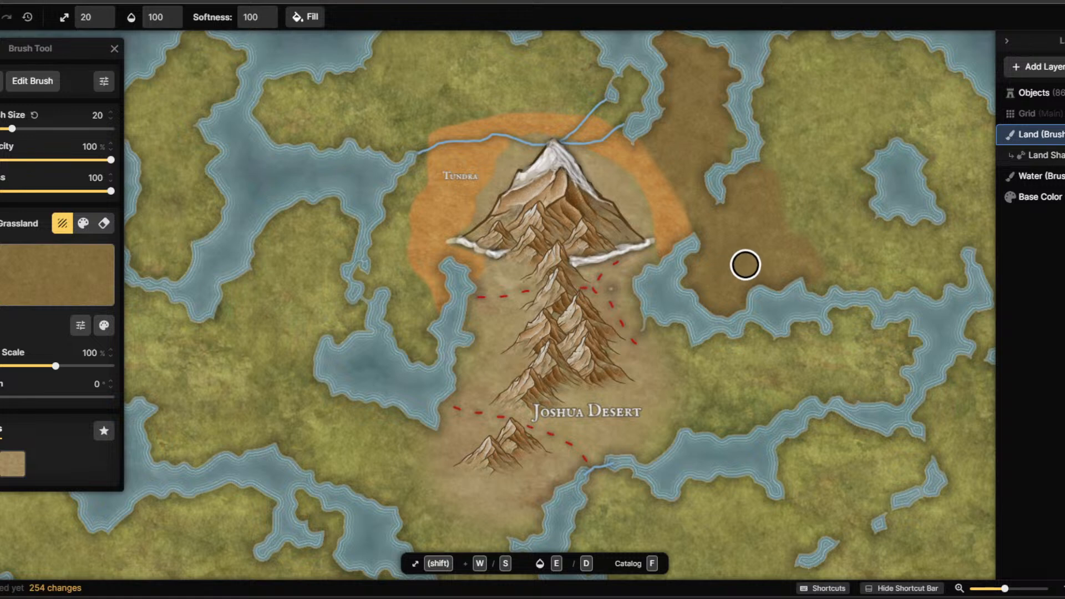
pyautogui.moveTo(786, 243)
pyautogui.mouseDown()
pyautogui.moveTo(817, 283)
pyautogui.moveTo(823, 271)
pyautogui.moveTo(773, 194)
pyautogui.moveTo(761, 146)
pyautogui.mouseUp()
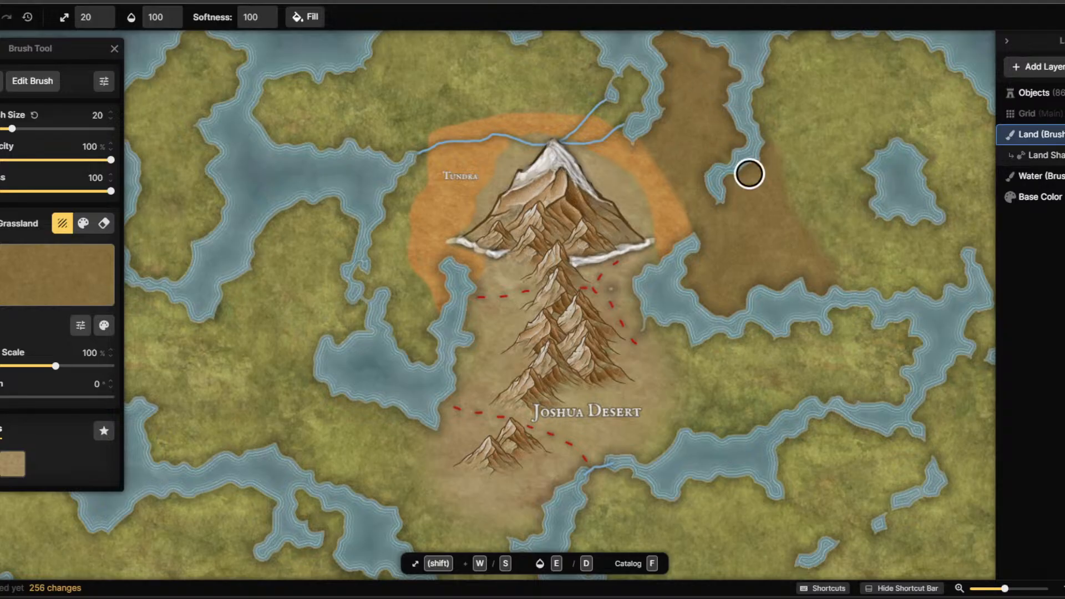
# Extend the brown grassland around the southern end of the northern inlet, down to the river shore.
pyautogui.click(768, 221)
pyautogui.click(765, 259)
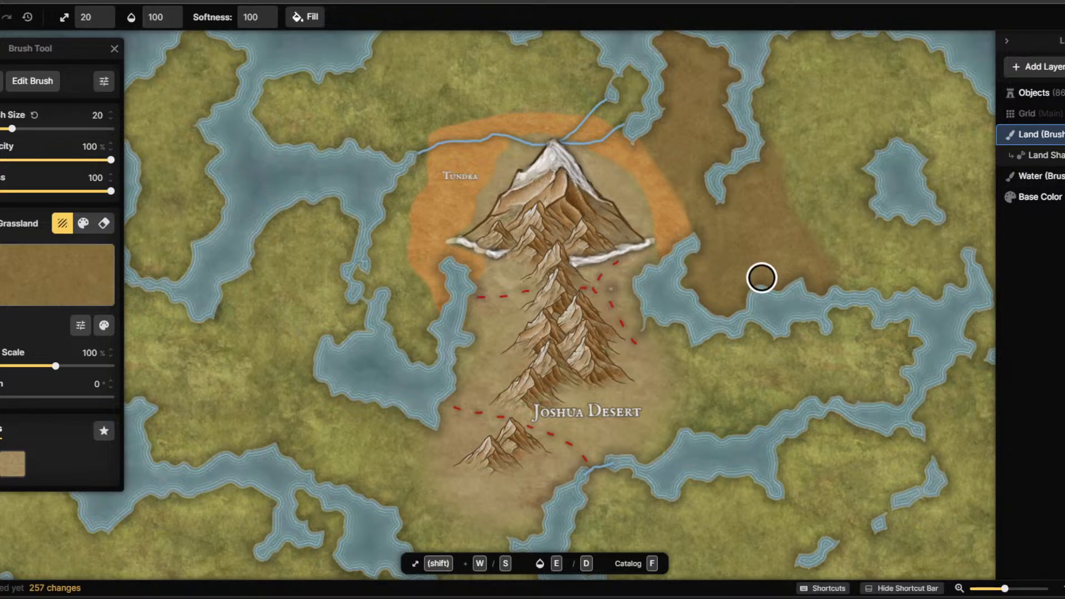
pyautogui.moveTo(760, 276)
pyautogui.mouseDown()
pyautogui.moveTo(791, 262)
pyautogui.moveTo(798, 193)
pyautogui.moveTo(773, 165)
pyautogui.moveTo(798, 212)
pyautogui.moveTo(771, 260)
pyautogui.moveTo(785, 205)
pyautogui.moveTo(746, 183)
pyautogui.mouseUp()
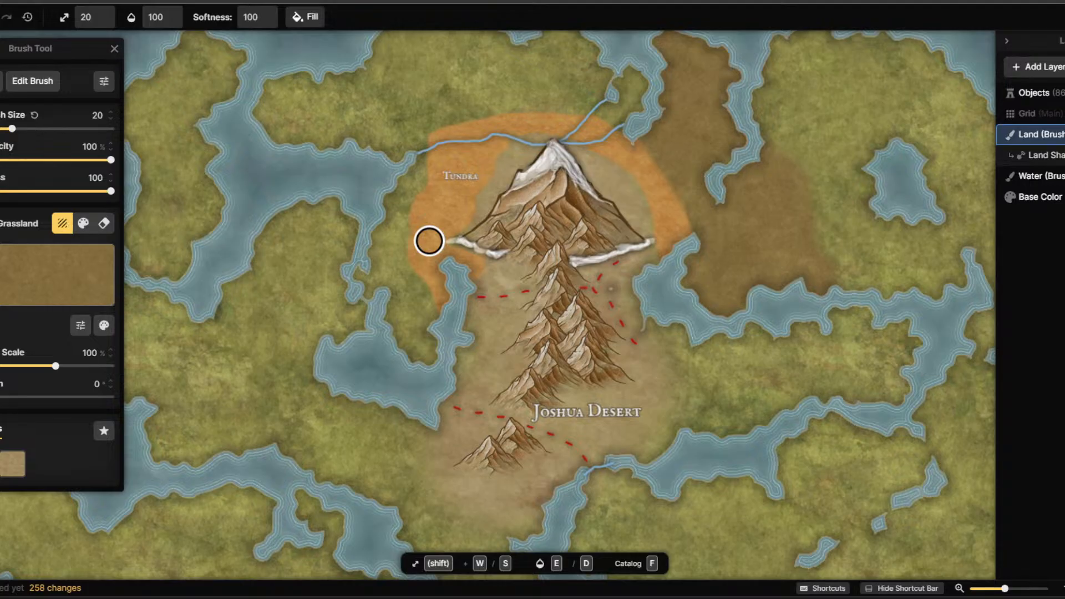
# Add a size 13 label reading "Shrublands" on the brown land east of the mountain.
pyautogui.click(2, 251)
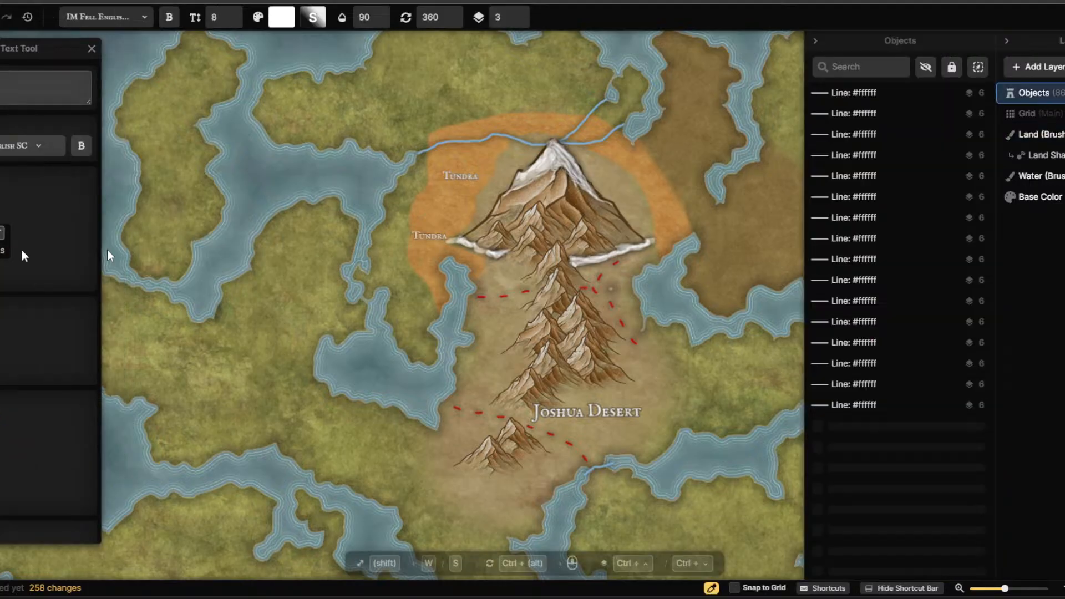
pyautogui.click(737, 231)
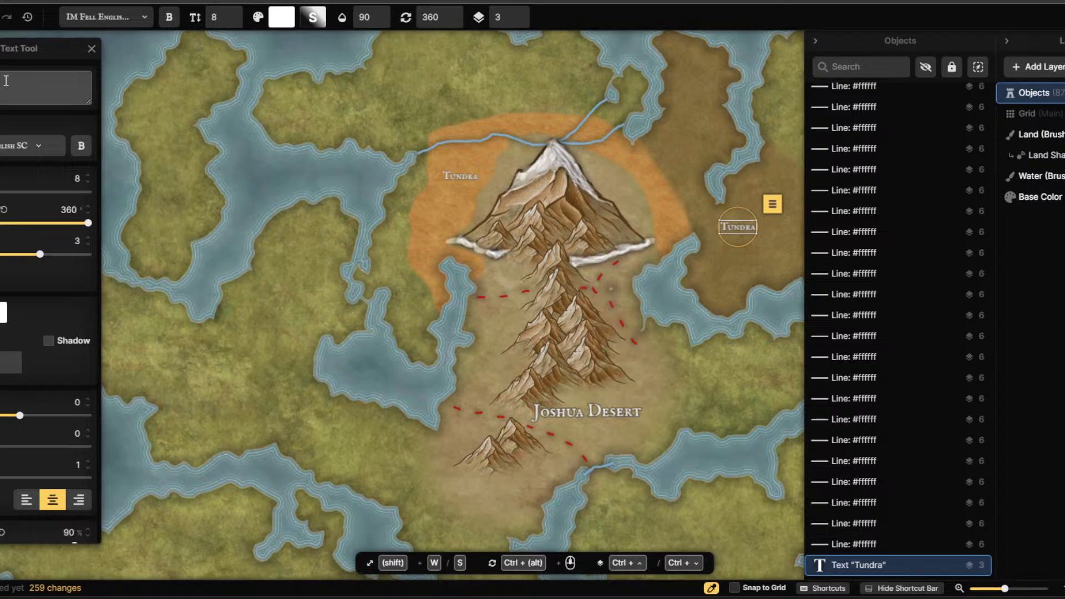
pyautogui.press('BackSpace')
pyautogui.press('BackSpace')
pyautogui.press('BackSpace')
pyautogui.press('BackSpace')
pyautogui.press('BackSpace')
pyautogui.press('BackSpace')
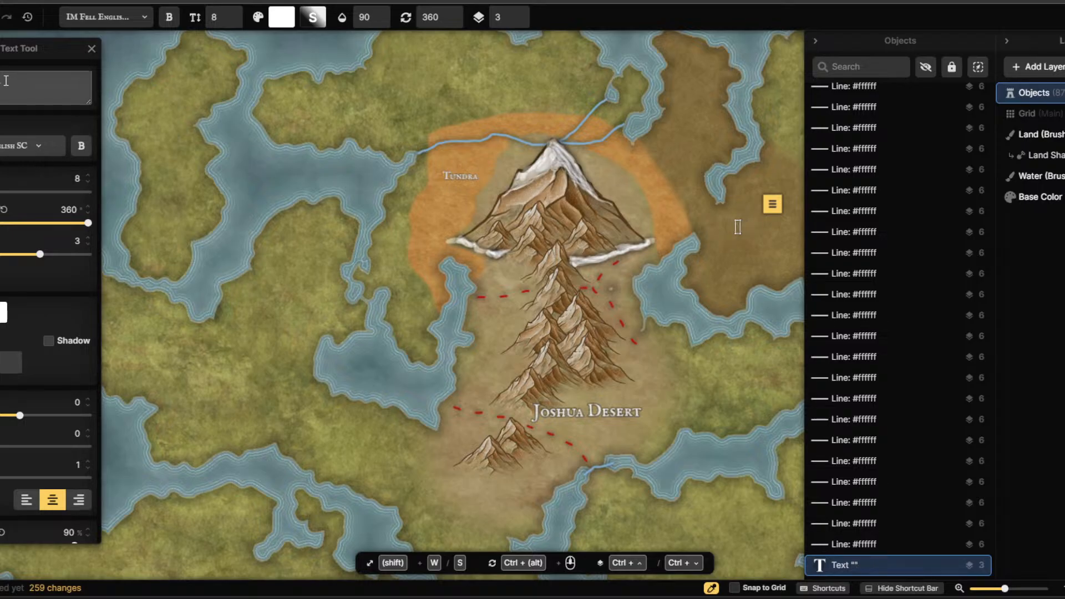
pyautogui.write('Shrublands')
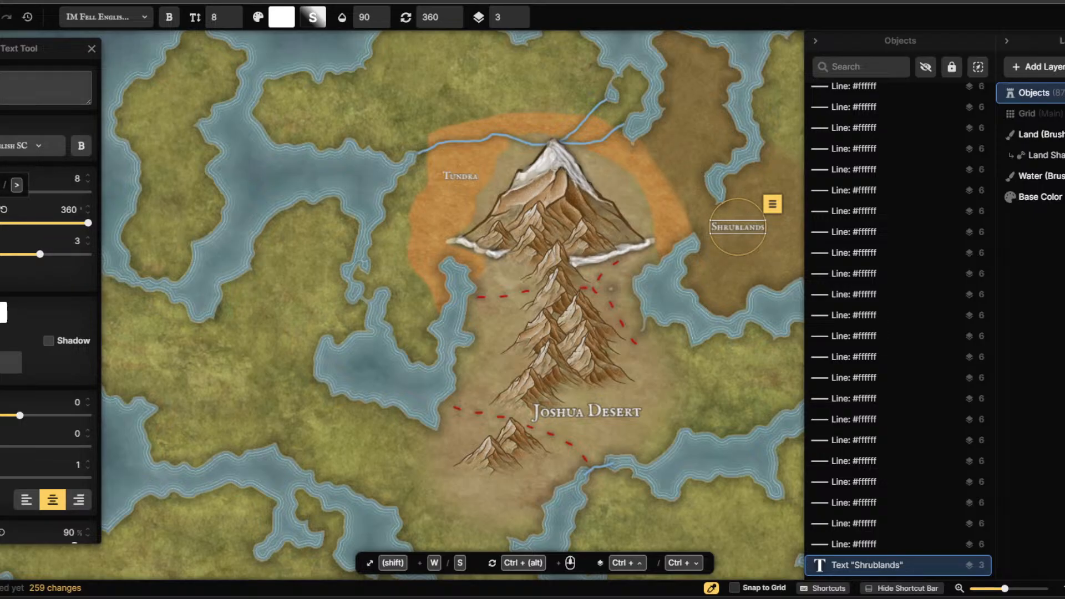
pyautogui.moveTo(0, 194); pyautogui.dragTo(0, 203)
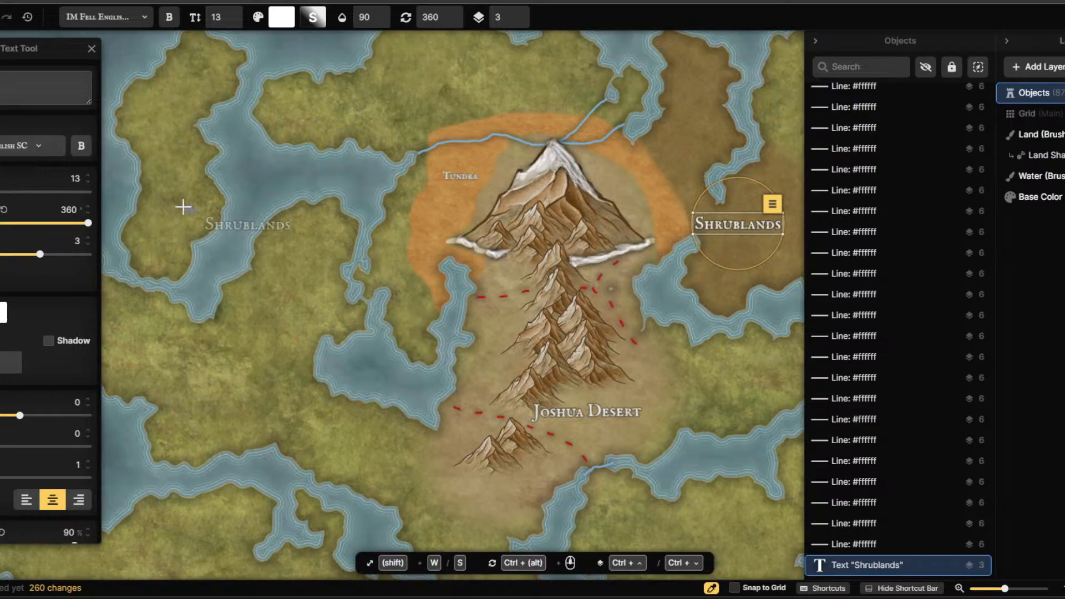
# Choose the darker orange land texture from the Core set and paint it at brush size 20 over the land west and north of the mountain.
pyautogui.click(2, 115)
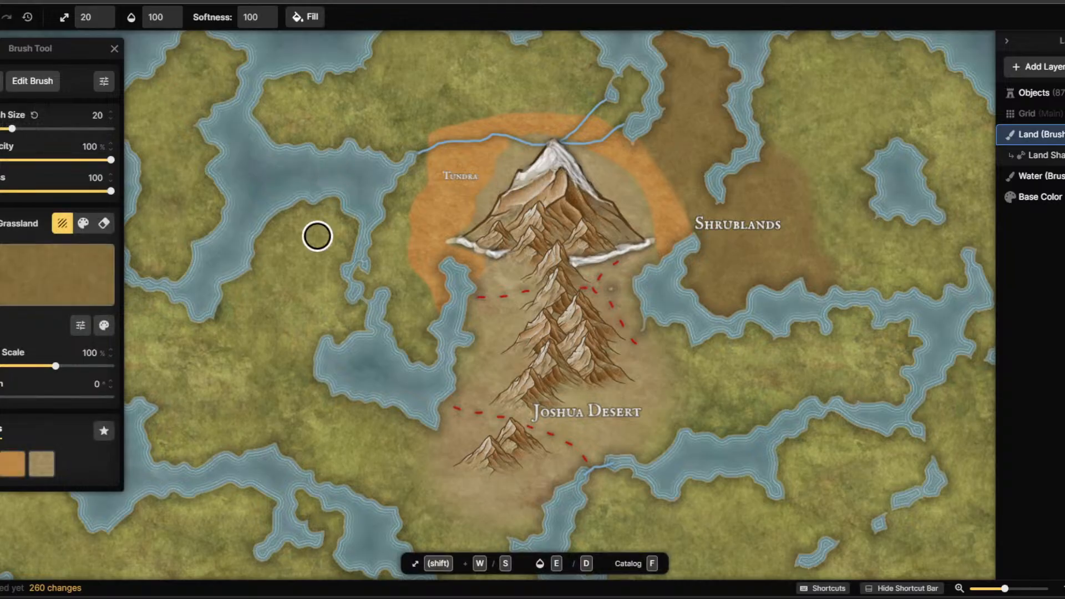
pyautogui.press('f')
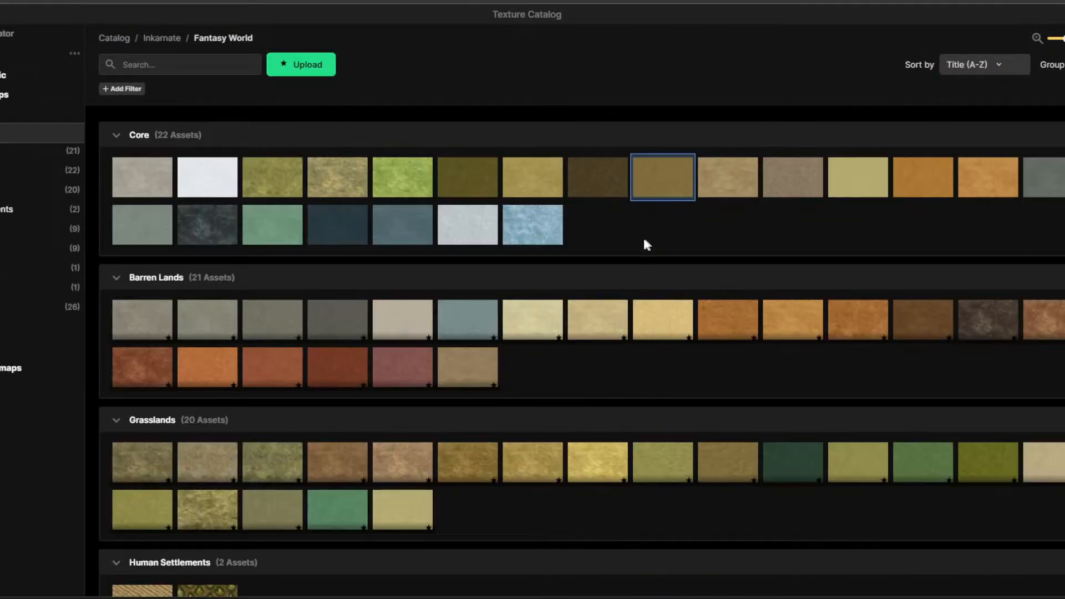
pyautogui.moveTo(859, 331)
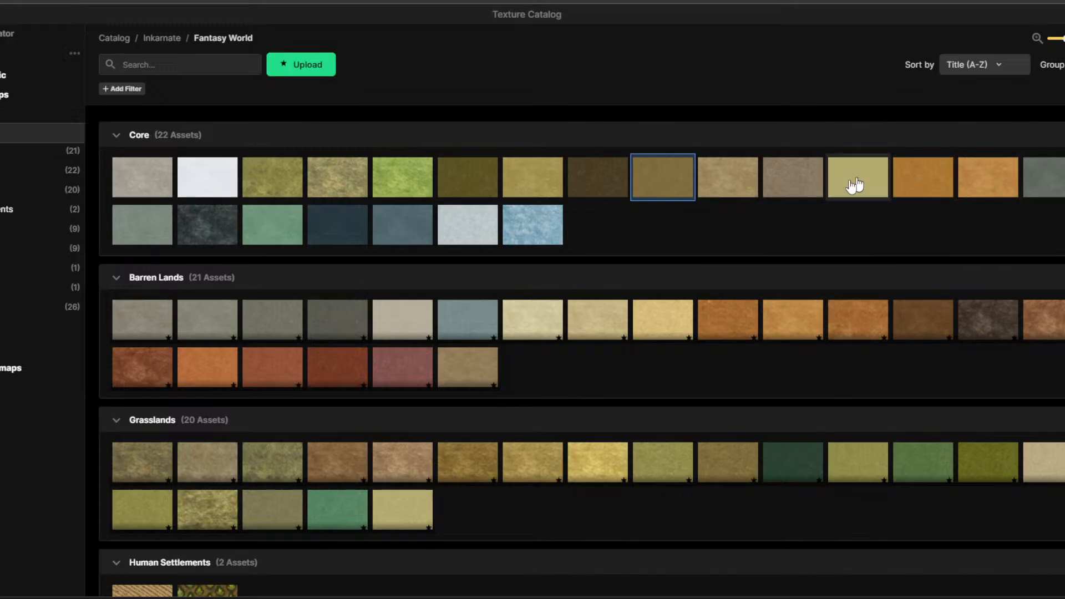
pyautogui.moveTo(458, 192)
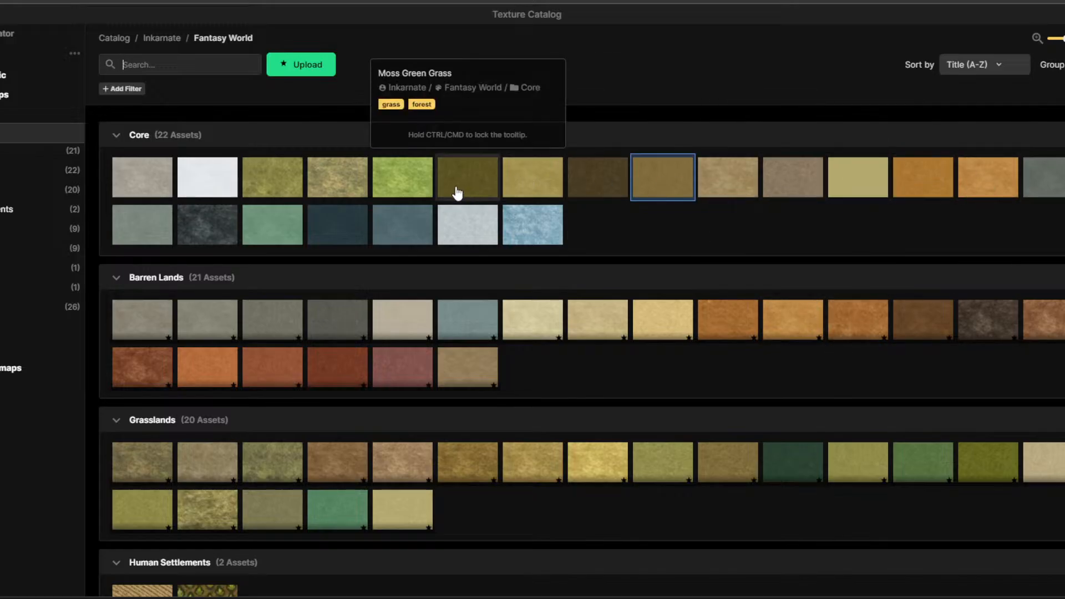
pyautogui.click(913, 190)
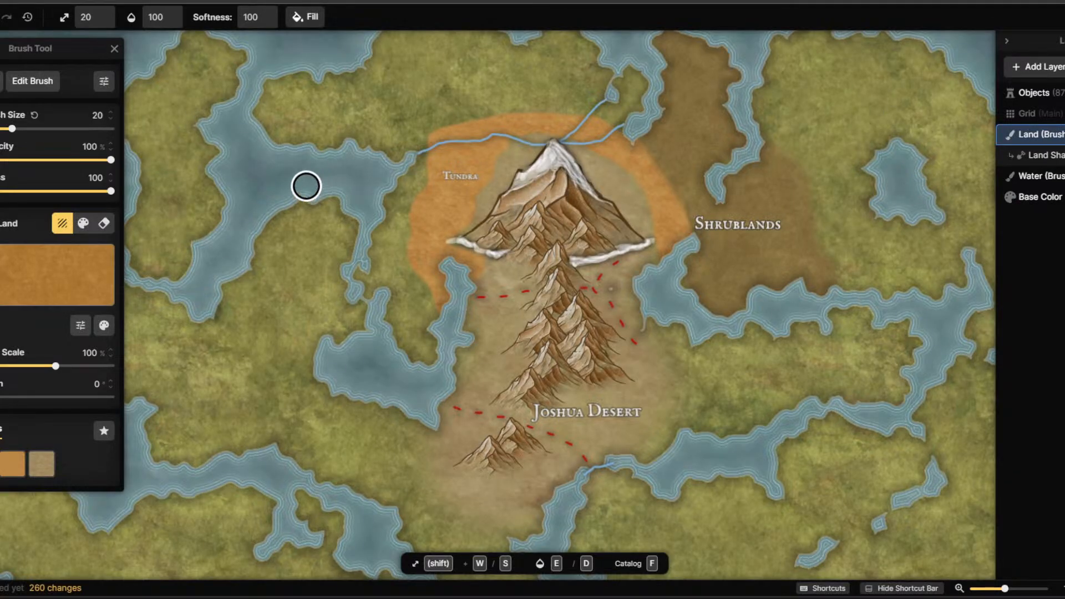
pyautogui.moveTo(439, 271)
pyautogui.mouseDown()
pyautogui.moveTo(392, 331)
pyautogui.moveTo(412, 357)
pyautogui.moveTo(419, 319)
pyautogui.moveTo(394, 230)
pyautogui.moveTo(429, 115)
pyautogui.moveTo(621, 112)
pyautogui.moveTo(634, 70)
pyautogui.moveTo(618, 115)
pyautogui.moveTo(577, 103)
pyautogui.moveTo(599, 51)
pyautogui.moveTo(589, 88)
pyautogui.moveTo(596, 74)
pyautogui.moveTo(450, 110)
pyautogui.moveTo(420, 131)
pyautogui.moveTo(396, 236)
pyautogui.moveTo(432, 356)
pyautogui.moveTo(399, 330)
pyautogui.moveTo(395, 283)
pyautogui.moveTo(370, 273)
pyautogui.moveTo(362, 289)
pyautogui.moveTo(371, 254)
pyautogui.mouseUp()
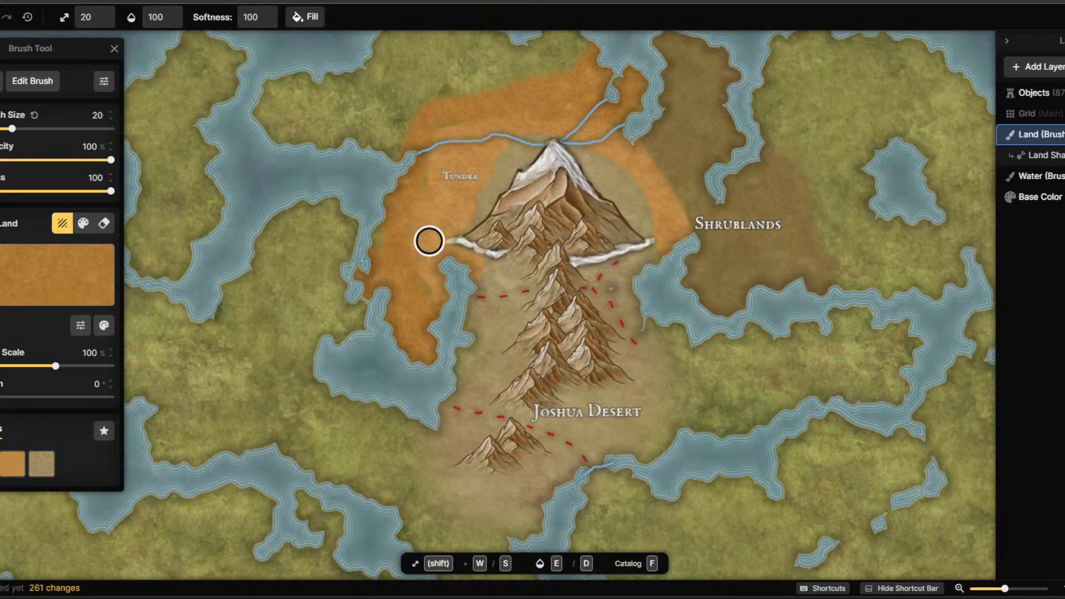
# Stamp a cluster of nine clouds at size 29 over the land northwest of the peak.
pyautogui.click(1, 147)
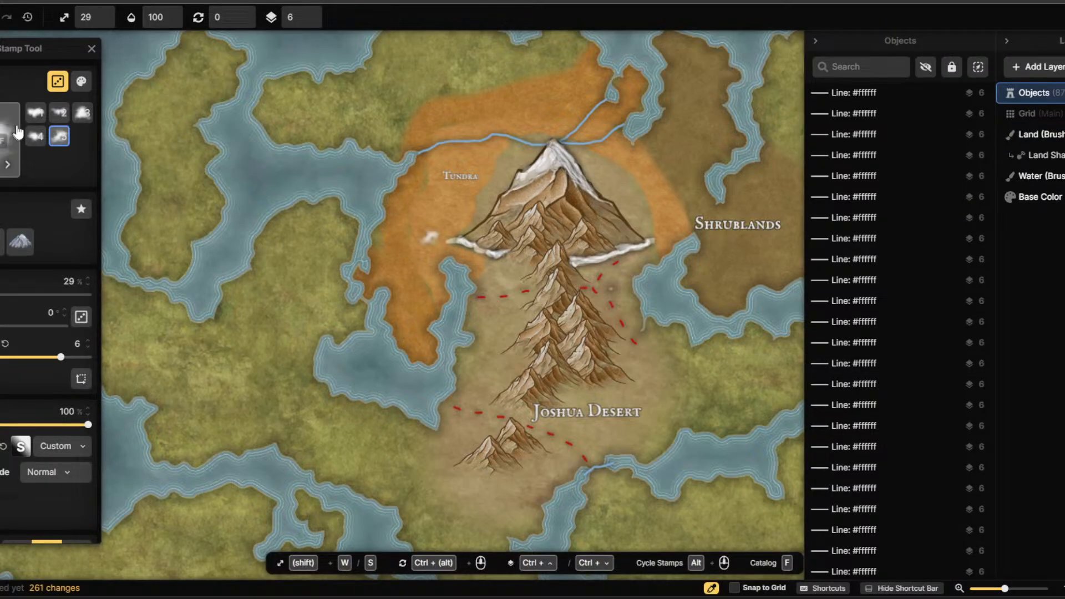
pyautogui.click(375, 123)
pyautogui.click(401, 101)
pyautogui.click(417, 85)
pyautogui.click(428, 86)
pyautogui.click(450, 87)
pyautogui.click(448, 111)
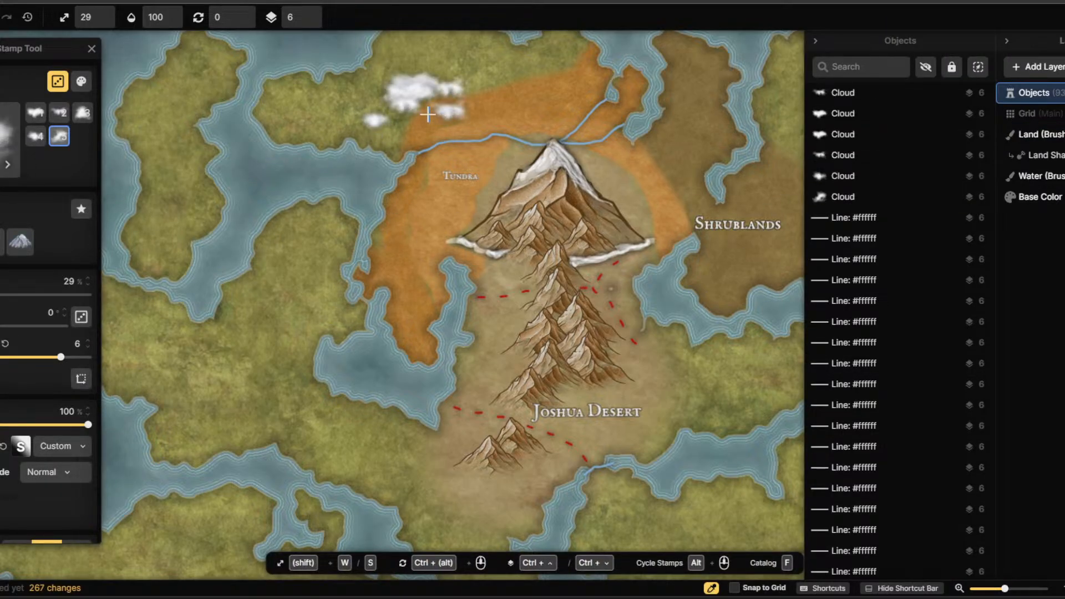
pyautogui.click(428, 109)
pyautogui.click(414, 105)
pyautogui.click(410, 100)
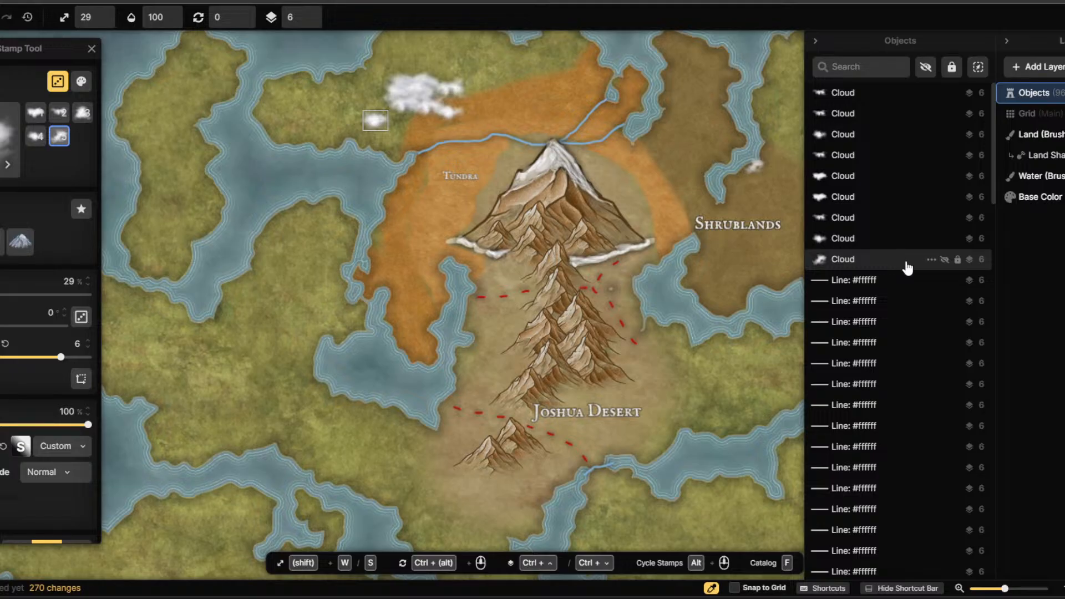
pyautogui.rightClick(843, 197)
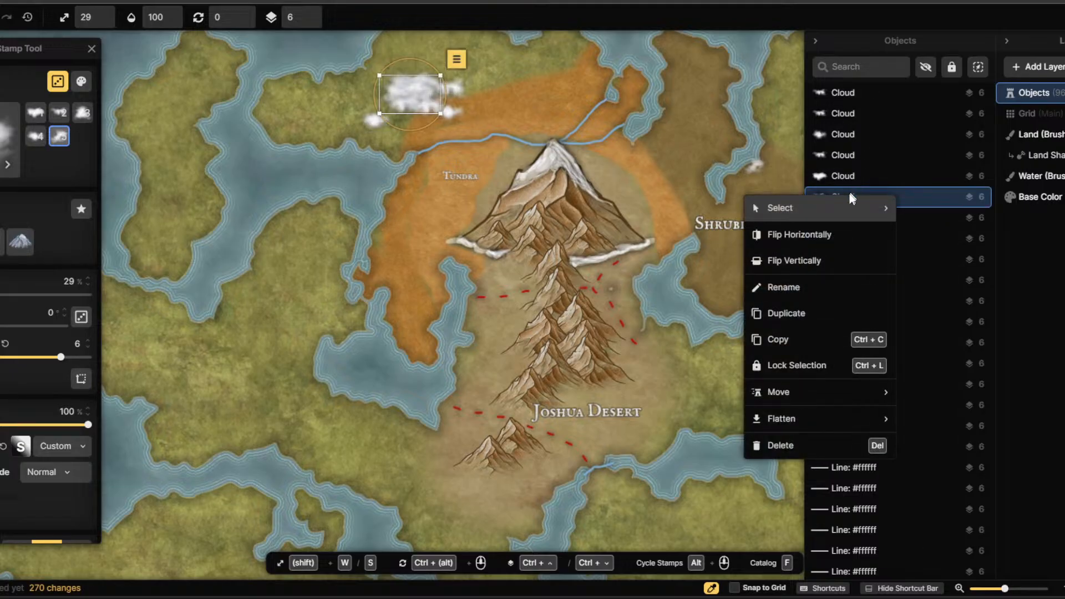
pyautogui.moveTo(837, 214)
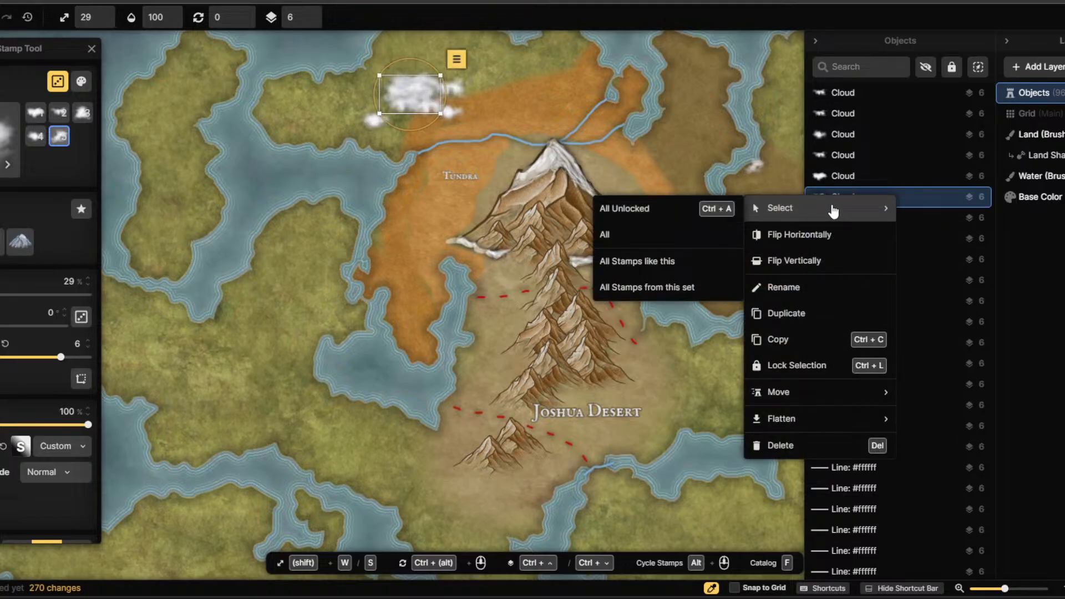
pyautogui.click(869, 115)
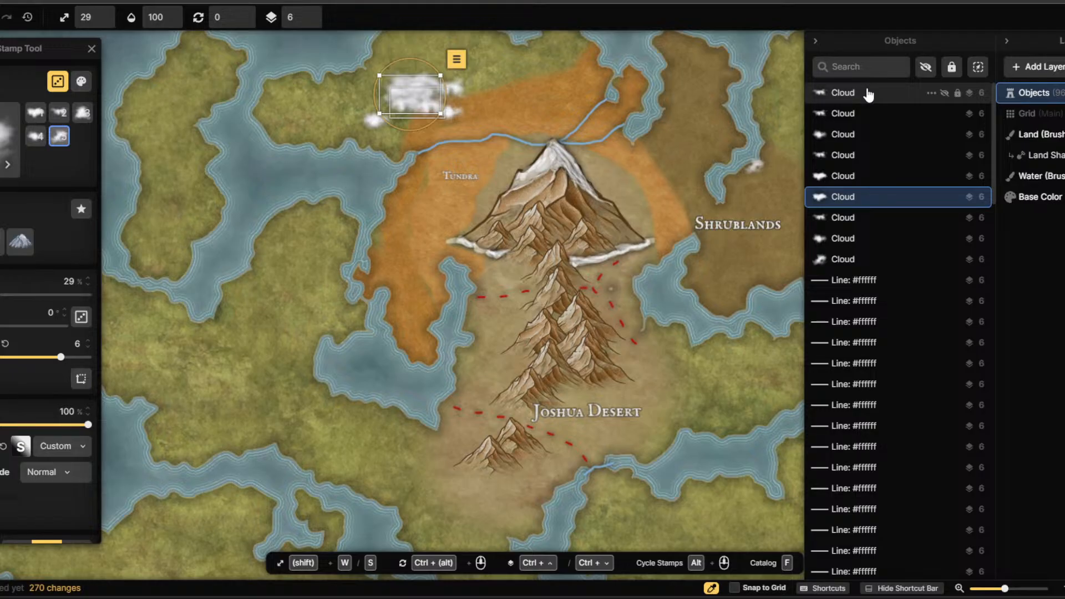
pyautogui.click(868, 95)
pyautogui.rightClick(928, 91)
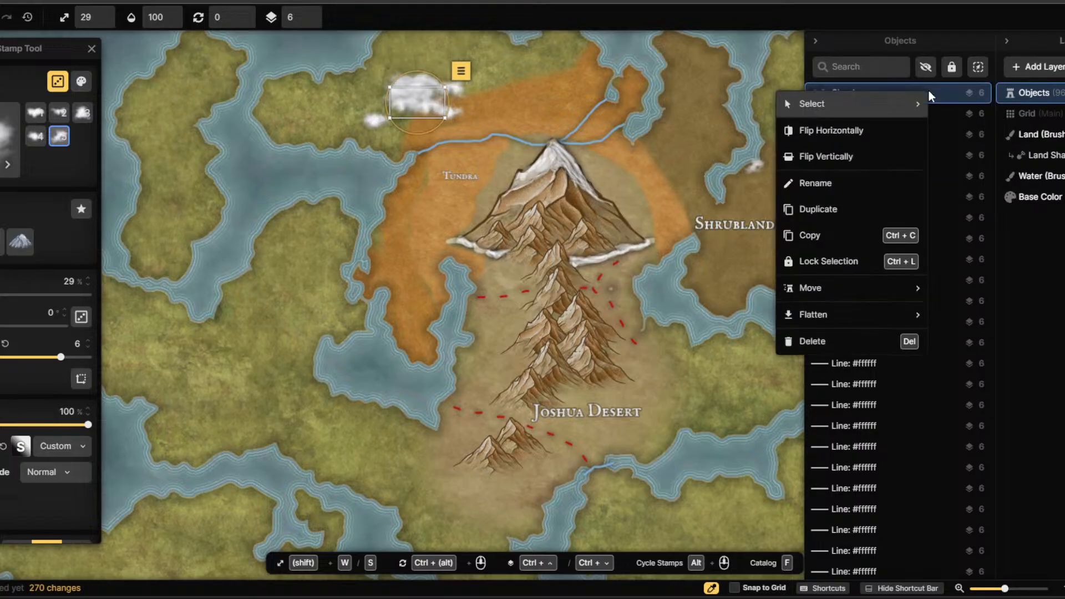
pyautogui.click(940, 101)
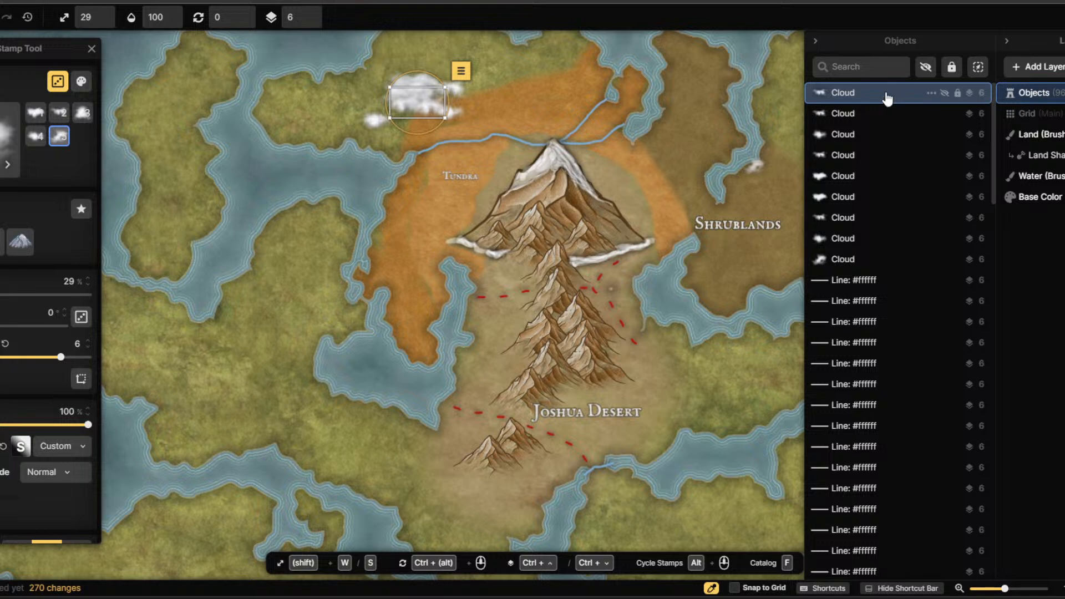
pyautogui.rightClick(917, 100)
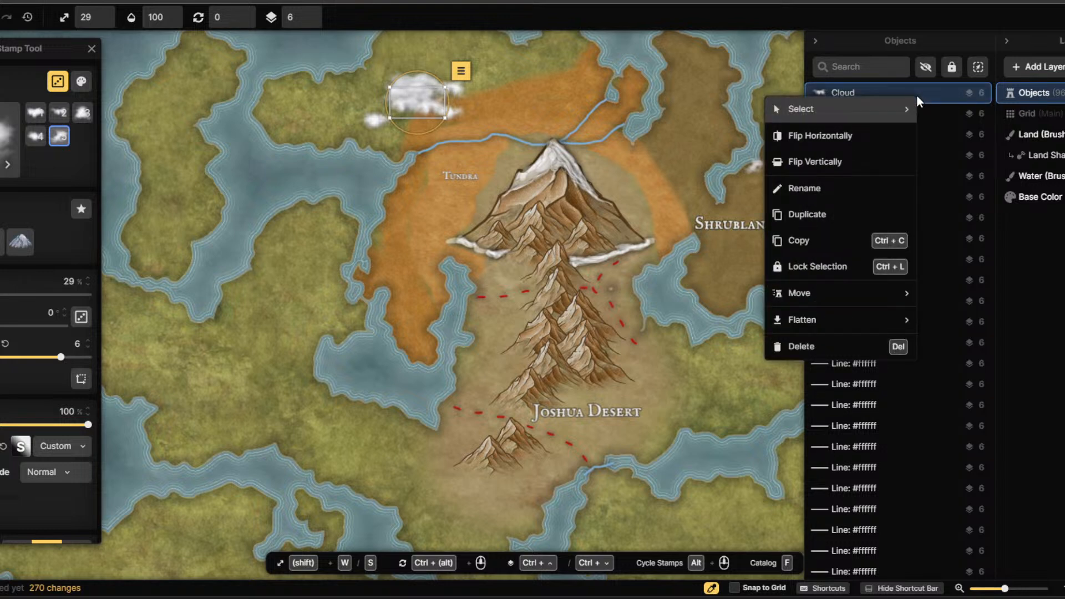
pyautogui.click(917, 98)
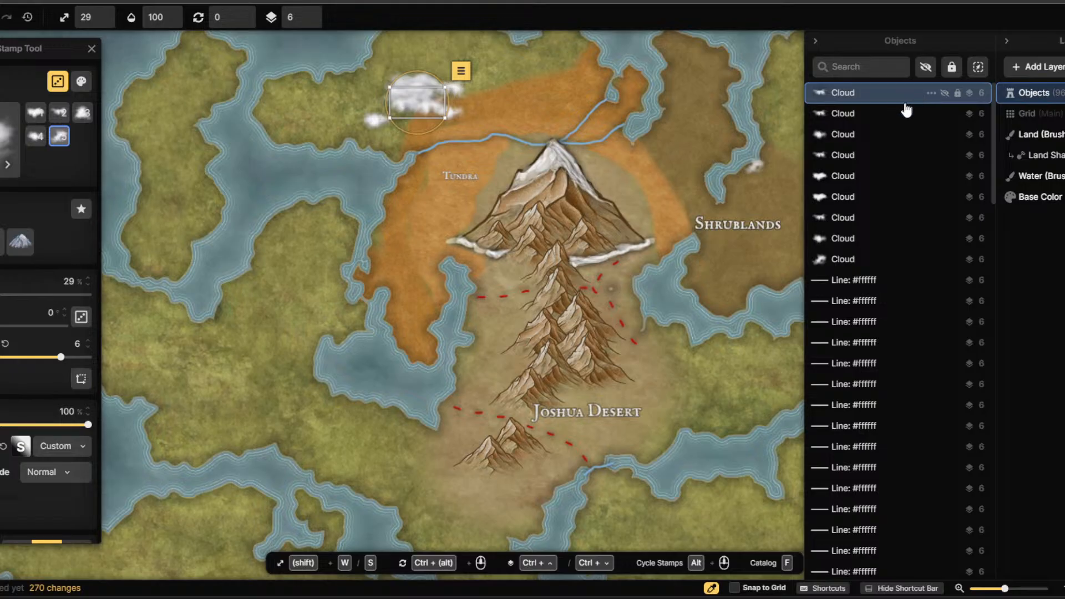
# Select all nine cloud stamps in the objects list and delete them together.
pyautogui.moveTo(897, 99)
pyautogui.mouseDown()
pyautogui.moveTo(887, 149)
pyautogui.moveTo(886, 119)
pyautogui.moveTo(901, 118)
pyautogui.mouseUp()
pyautogui.keyDown('shift'); pyautogui.click(837, 114); pyautogui.keyUp('shift')
pyautogui.keyDown('shift'); pyautogui.click(842, 135); pyautogui.keyUp('shift')
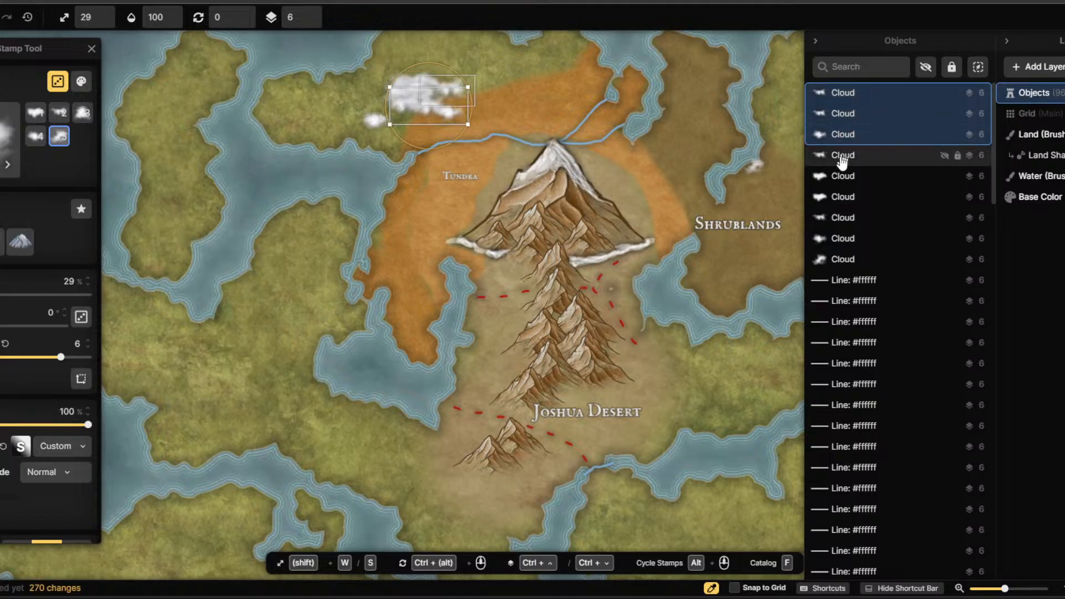
pyautogui.keyDown('shift'); pyautogui.click(842, 155); pyautogui.keyUp('shift')
pyautogui.keyDown('shift'); pyautogui.click(840, 176); pyautogui.keyUp('shift')
pyautogui.keyDown('shift'); pyautogui.click(838, 197); pyautogui.keyUp('shift')
pyautogui.keyDown('shift'); pyautogui.click(838, 217); pyautogui.keyUp('shift')
pyautogui.keyDown('shift'); pyautogui.click(834, 239); pyautogui.keyUp('shift')
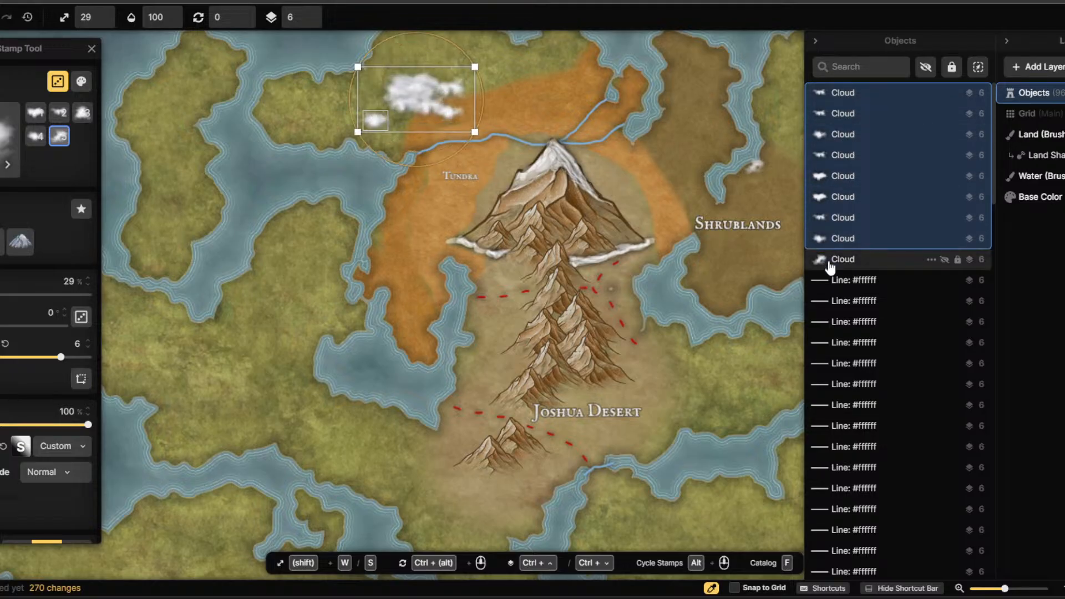
pyautogui.keyDown('shift'); pyautogui.click(830, 264); pyautogui.keyUp('shift')
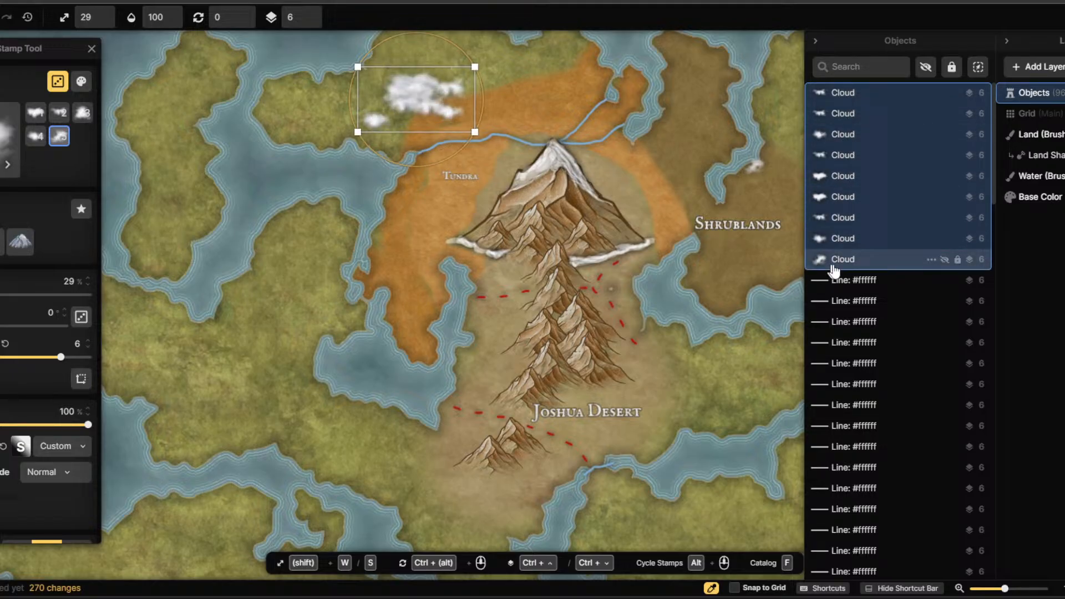
pyautogui.rightClick(887, 234)
pyautogui.click(765, 476)
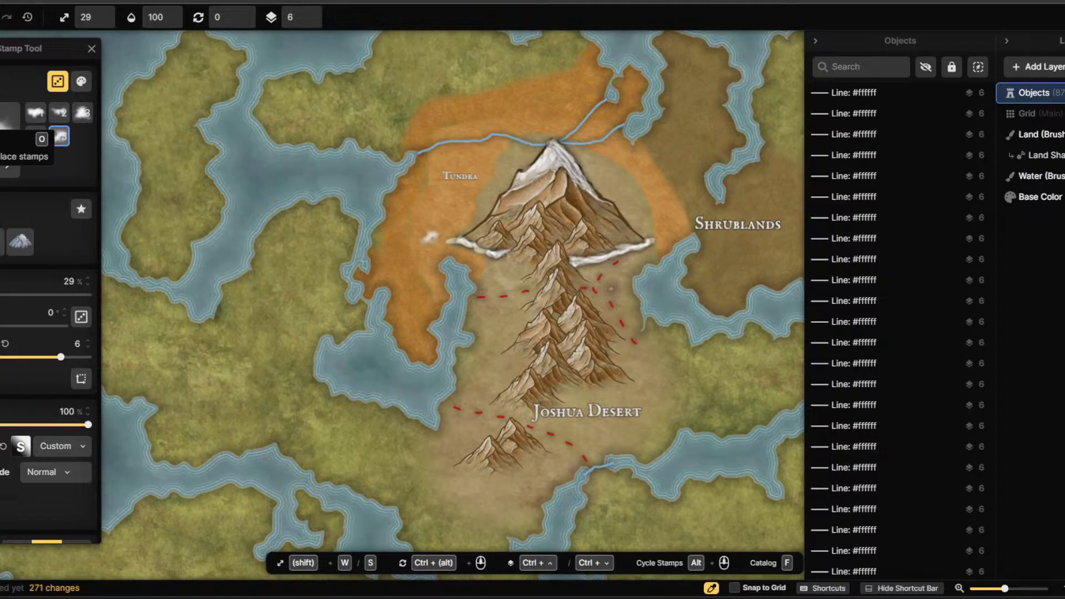
# Return to the land brush and cover the land north of the river with the darker orange, raising the brush size to 49 for the remaining gaps.
pyautogui.press('b')
pyautogui.moveTo(460, 110)
pyautogui.mouseDown()
pyautogui.moveTo(393, 243)
pyautogui.moveTo(413, 304)
pyautogui.moveTo(423, 291)
pyautogui.moveTo(380, 241)
pyautogui.moveTo(414, 179)
pyautogui.moveTo(418, 136)
pyautogui.moveTo(434, 113)
pyautogui.moveTo(471, 104)
pyautogui.moveTo(425, 122)
pyautogui.moveTo(424, 134)
pyautogui.moveTo(466, 111)
pyautogui.moveTo(524, 102)
pyautogui.moveTo(591, 63)
pyautogui.moveTo(557, 61)
pyautogui.moveTo(344, 150)
pyautogui.moveTo(259, 136)
pyautogui.moveTo(252, 117)
pyautogui.moveTo(324, 90)
pyautogui.moveTo(270, 96)
pyautogui.moveTo(282, 118)
pyautogui.moveTo(215, 133)
pyautogui.moveTo(354, 120)
pyautogui.mouseUp()
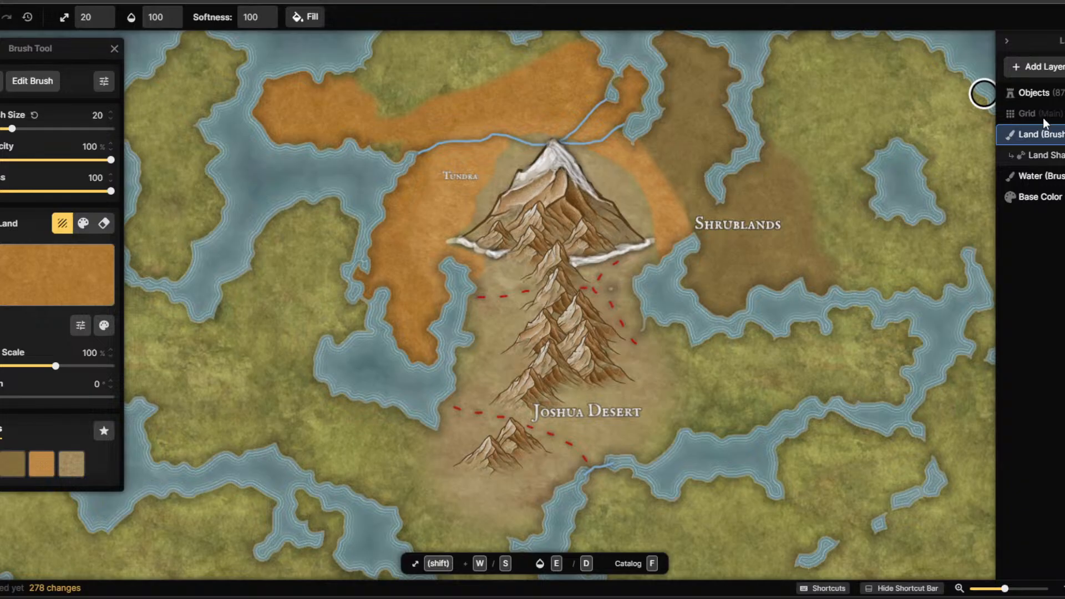
pyautogui.scroll(-1, 666, 155)
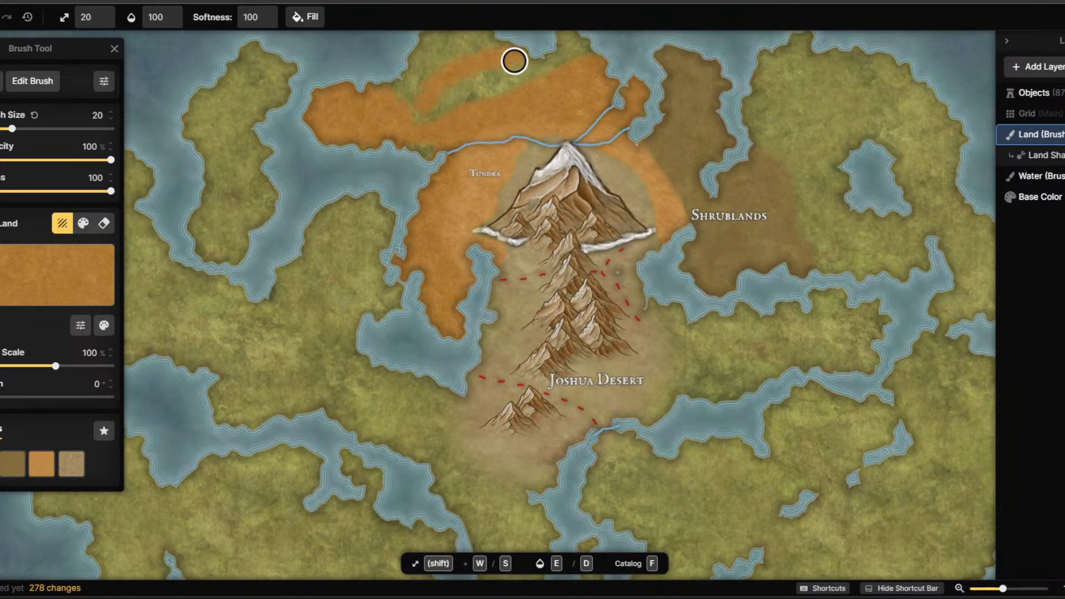
pyautogui.moveTo(514, 61); pyautogui.dragTo(478, 80)
pyautogui.moveTo(12, 128); pyautogui.dragTo(45, 129)
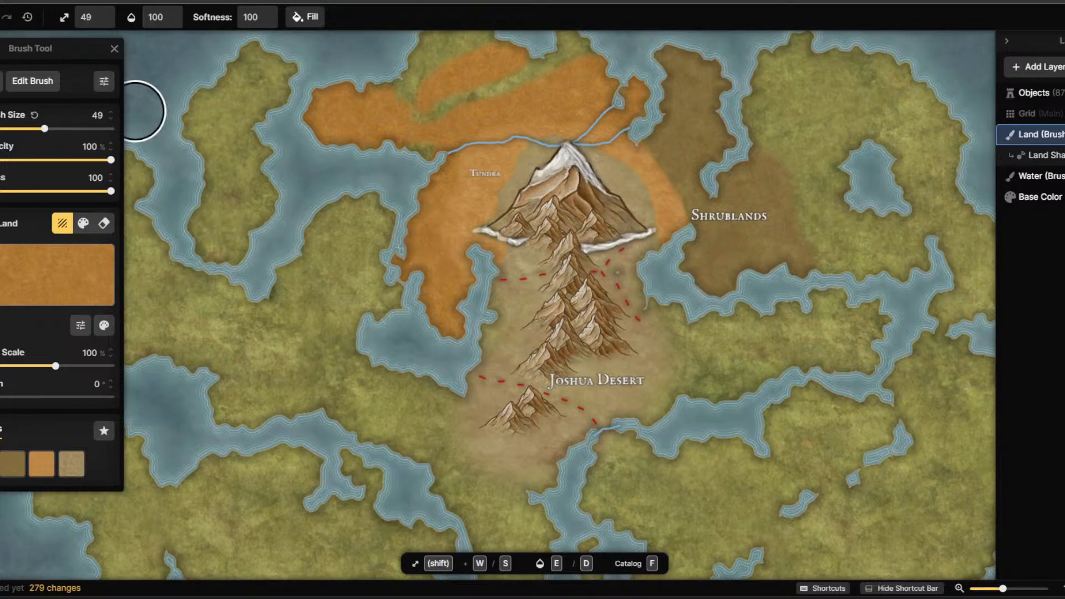
pyautogui.moveTo(408, 133)
pyautogui.mouseDown()
pyautogui.moveTo(502, 70)
pyautogui.moveTo(616, 46)
pyautogui.moveTo(576, 34)
pyautogui.moveTo(371, 86)
pyautogui.moveTo(400, 56)
pyautogui.moveTo(459, 28)
pyautogui.moveTo(278, 161)
pyautogui.moveTo(429, 240)
pyautogui.moveTo(475, 156)
pyautogui.mouseUp()
# Select the blue river line running past the mountain's peak, nudge it slightly upward and deselect it.
pyautogui.click(1, 54)
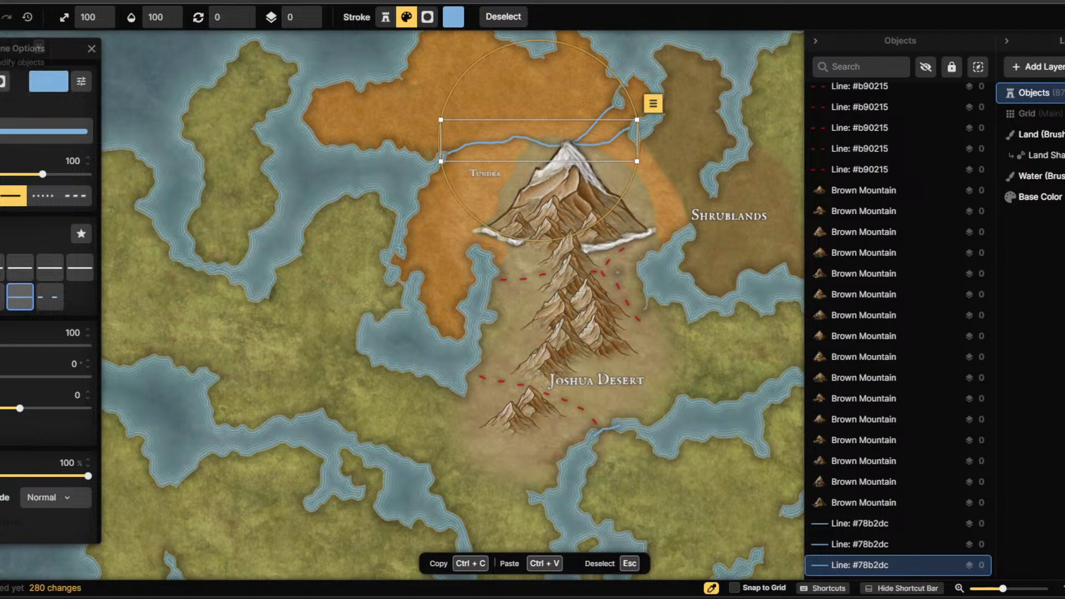
pyautogui.moveTo(529, 130)
pyautogui.mouseDown()
pyautogui.moveTo(473, 102)
pyautogui.moveTo(498, 131)
pyautogui.moveTo(491, 118)
pyautogui.moveTo(483, 138)
pyautogui.moveTo(529, 129)
pyautogui.mouseUp()
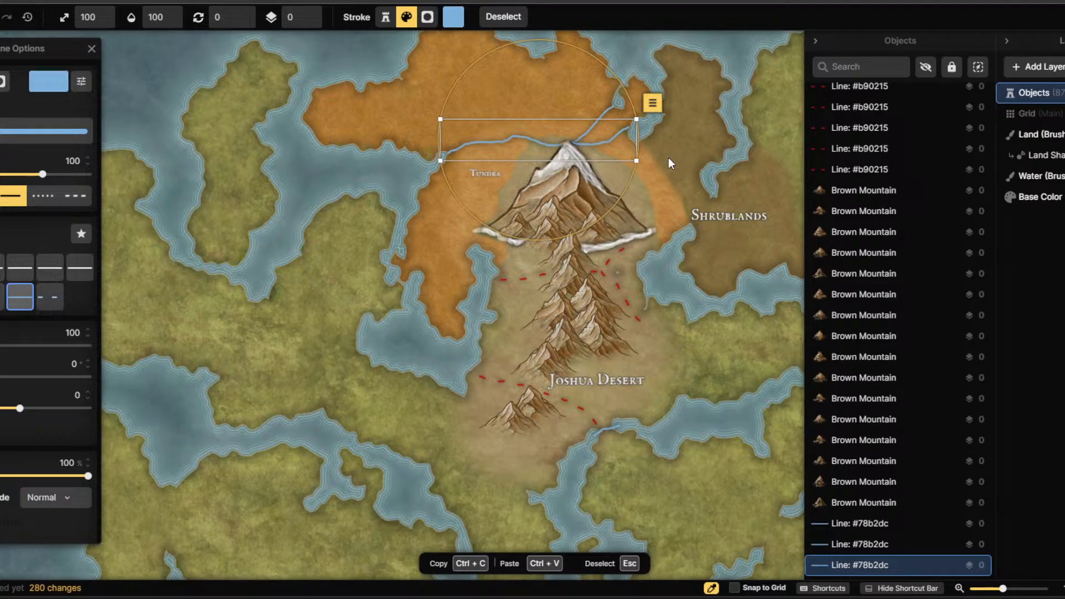
pyautogui.click(295, 164)
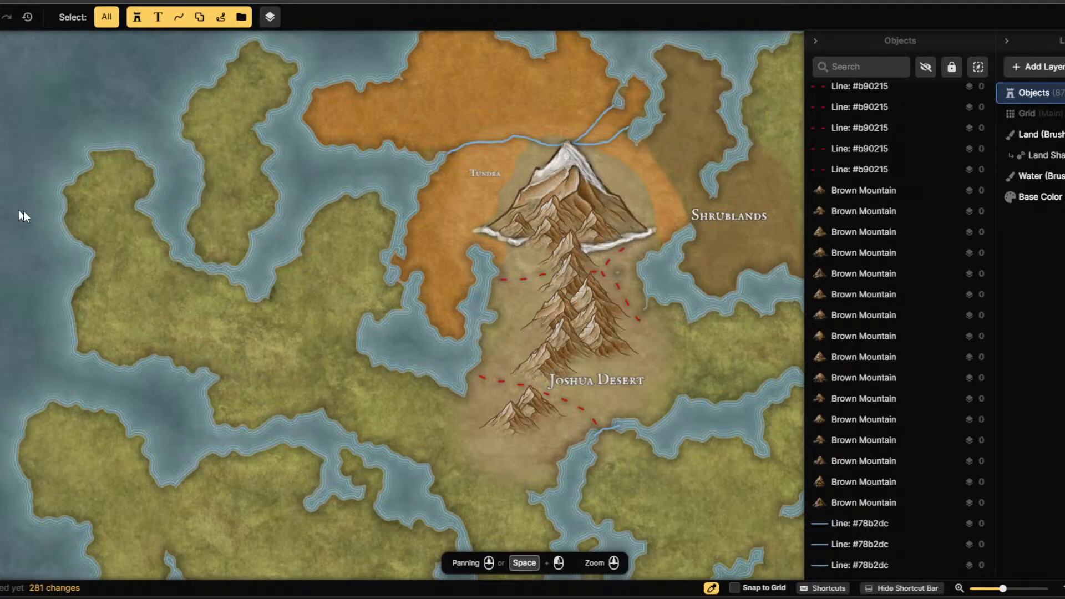
# Pick the pale yellow-green land texture, lower the brush size to 18, and repaint the tundra band around the mountain peak.
pyautogui.scroll(2, 324, 125)
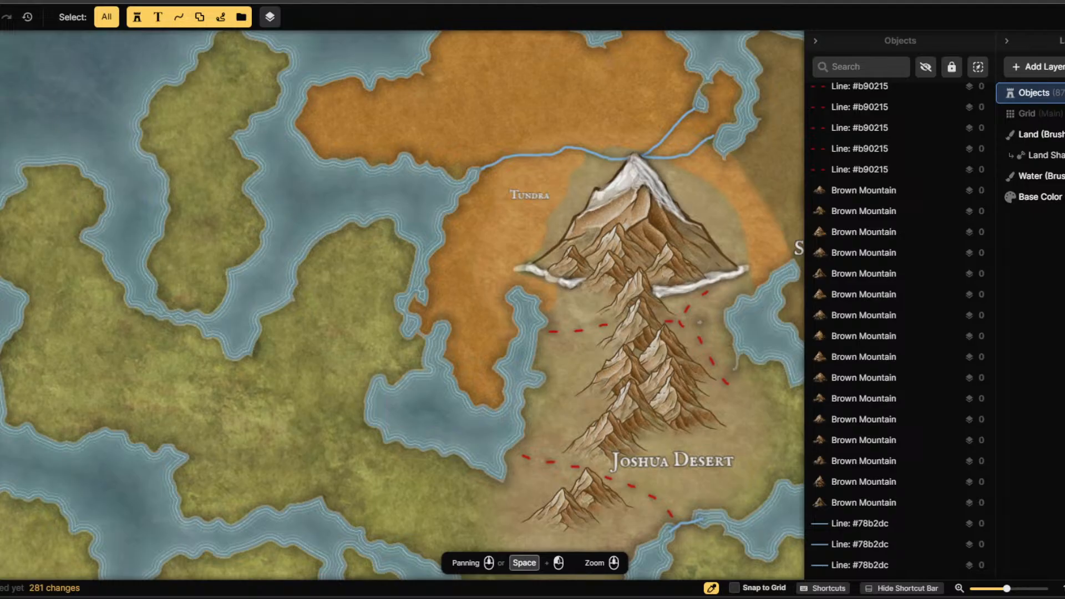
pyautogui.click(1, 116)
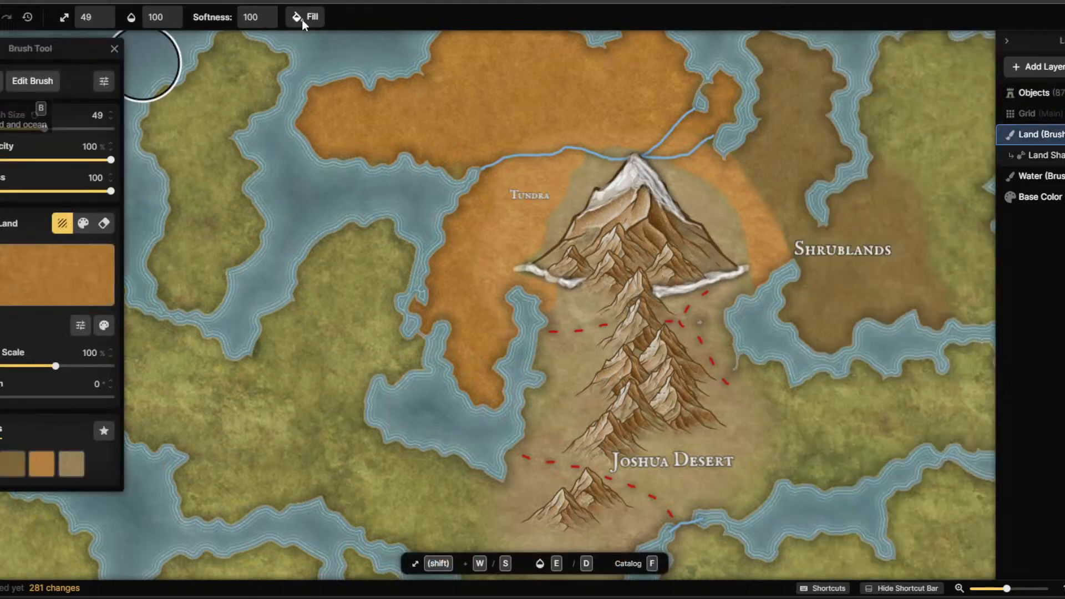
pyautogui.click(29, 302)
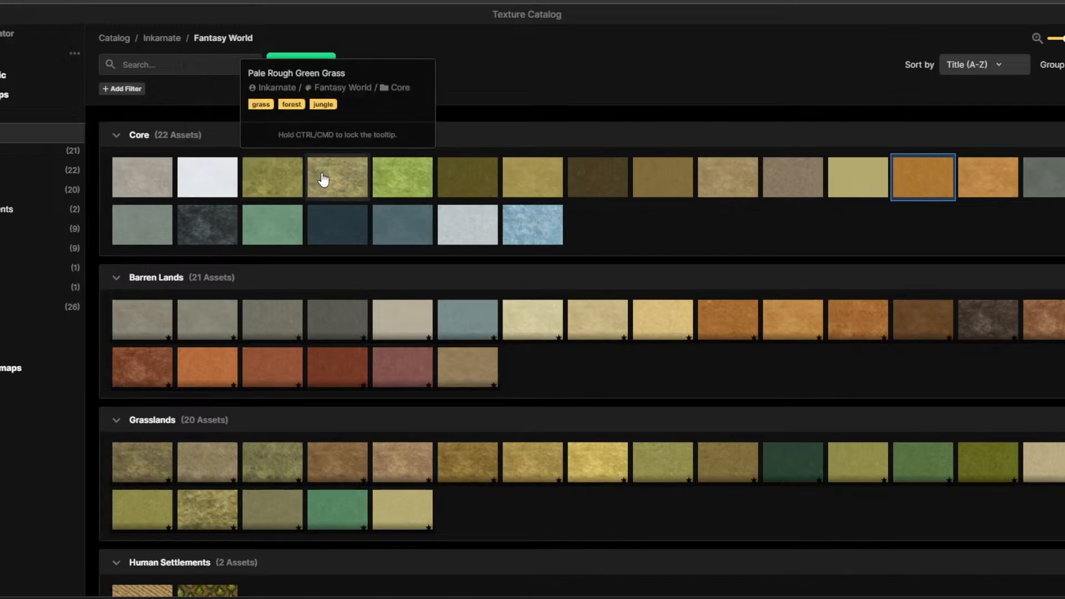
pyautogui.click(803, 191)
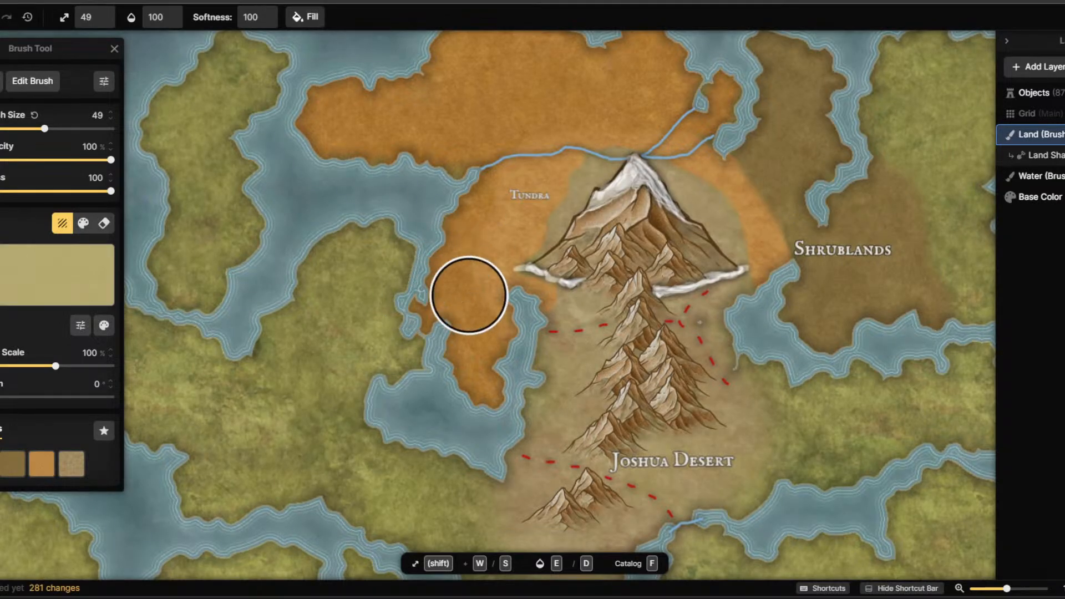
pyautogui.moveTo(44, 129); pyautogui.dragTo(9, 129)
pyautogui.moveTo(534, 290)
pyautogui.mouseDown()
pyautogui.moveTo(511, 321)
pyautogui.moveTo(497, 307)
pyautogui.moveTo(486, 232)
pyautogui.moveTo(529, 159)
pyautogui.moveTo(566, 146)
pyautogui.moveTo(571, 159)
pyautogui.moveTo(509, 272)
pyautogui.moveTo(532, 261)
pyautogui.moveTo(541, 169)
pyautogui.moveTo(497, 264)
pyautogui.moveTo(558, 157)
pyautogui.moveTo(587, 147)
pyautogui.moveTo(643, 140)
pyautogui.moveTo(729, 182)
pyautogui.moveTo(750, 217)
pyautogui.moveTo(762, 284)
pyautogui.moveTo(786, 252)
pyautogui.moveTo(731, 162)
pyautogui.moveTo(641, 142)
pyautogui.moveTo(754, 223)
pyautogui.mouseUp()
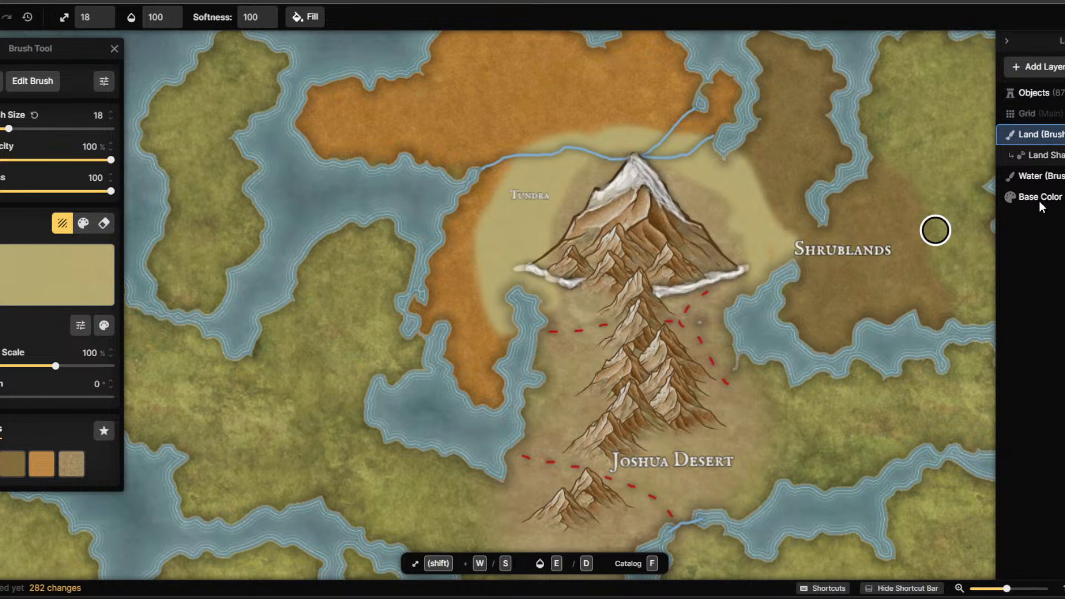
pyautogui.moveTo(722, 189)
pyautogui.mouseDown()
pyautogui.moveTo(794, 259)
pyautogui.moveTo(727, 163)
pyautogui.mouseUp()
pyautogui.moveTo(612, 159)
pyautogui.mouseDown()
pyautogui.moveTo(532, 197)
pyautogui.moveTo(637, 147)
pyautogui.moveTo(716, 160)
pyautogui.mouseUp()
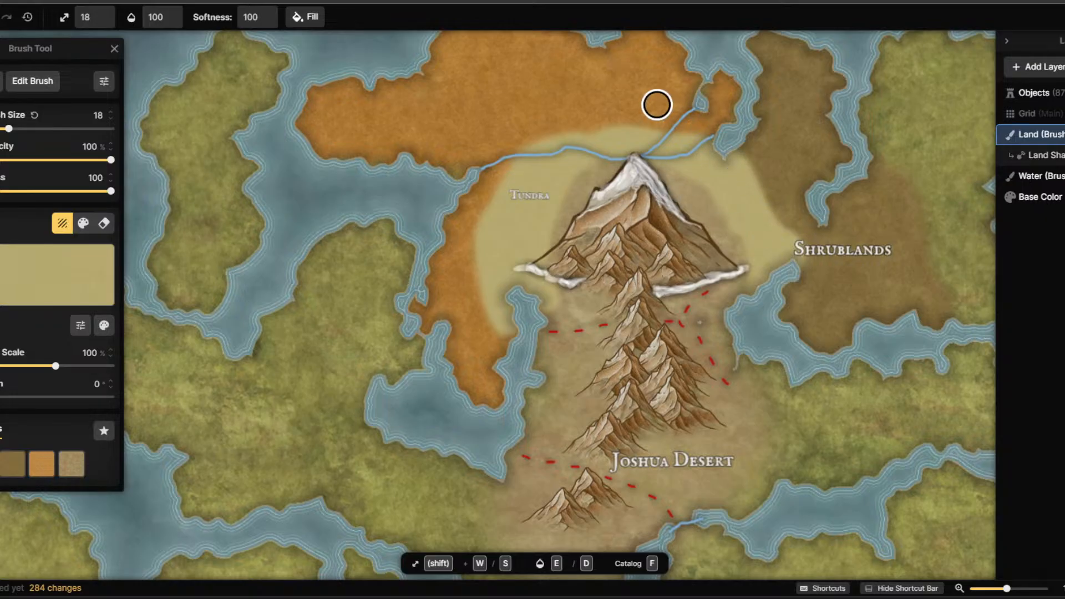
# Choose the brown grassland texture and paint along the tundra's eastern edge to clean up its border with the shrublands.
pyautogui.click(52, 282)
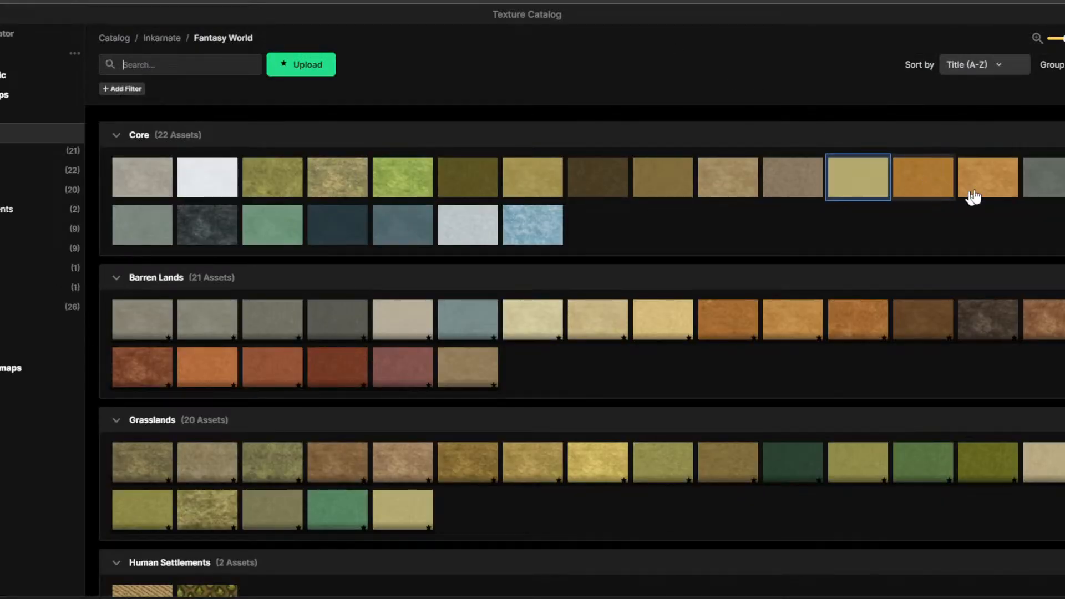
pyautogui.click(924, 179)
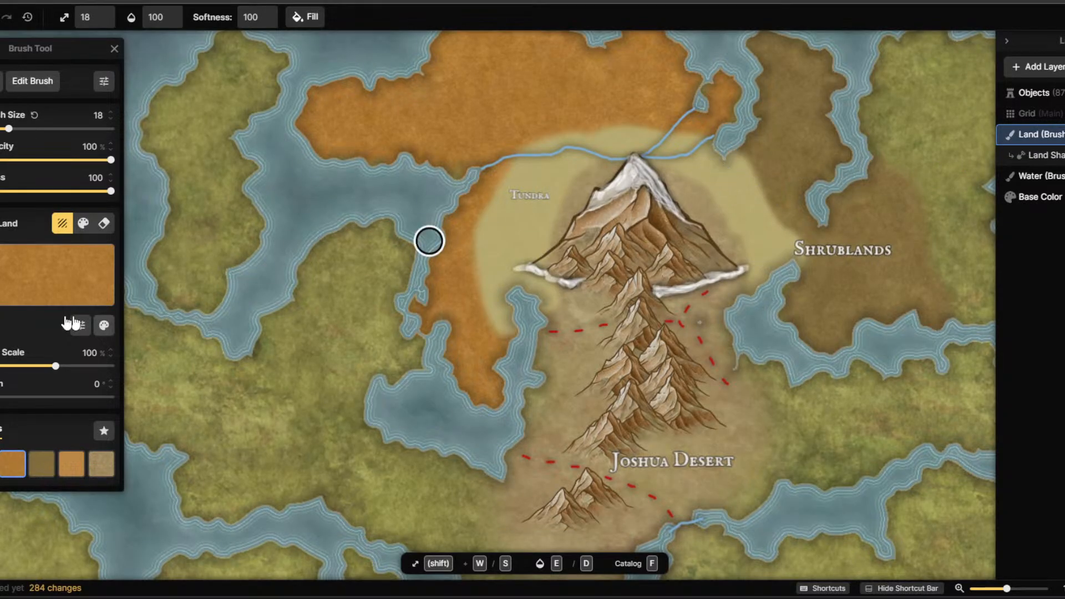
pyautogui.press('f')
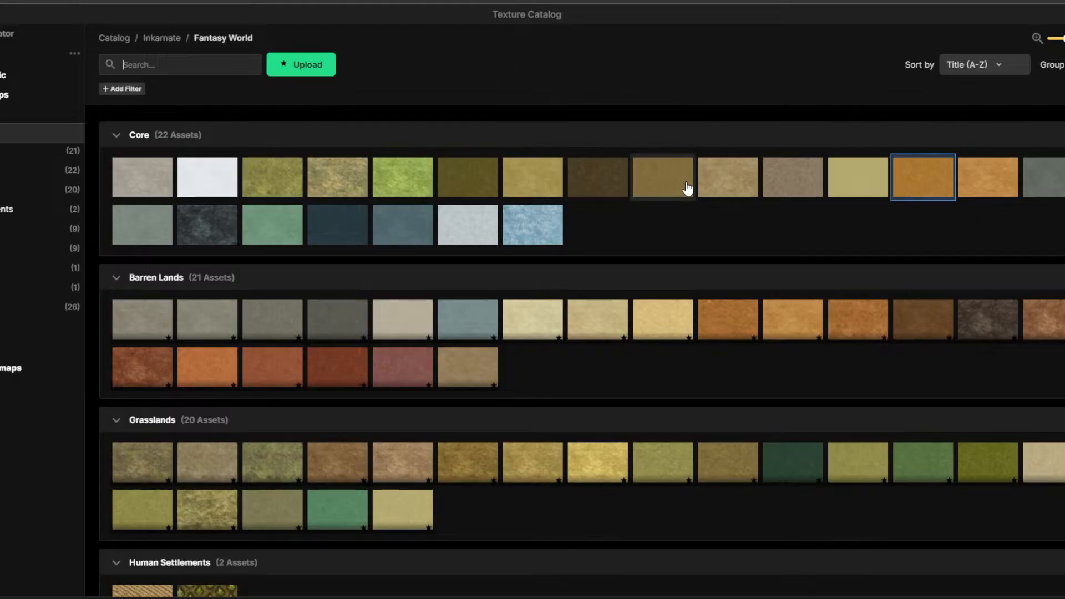
pyautogui.click(666, 180)
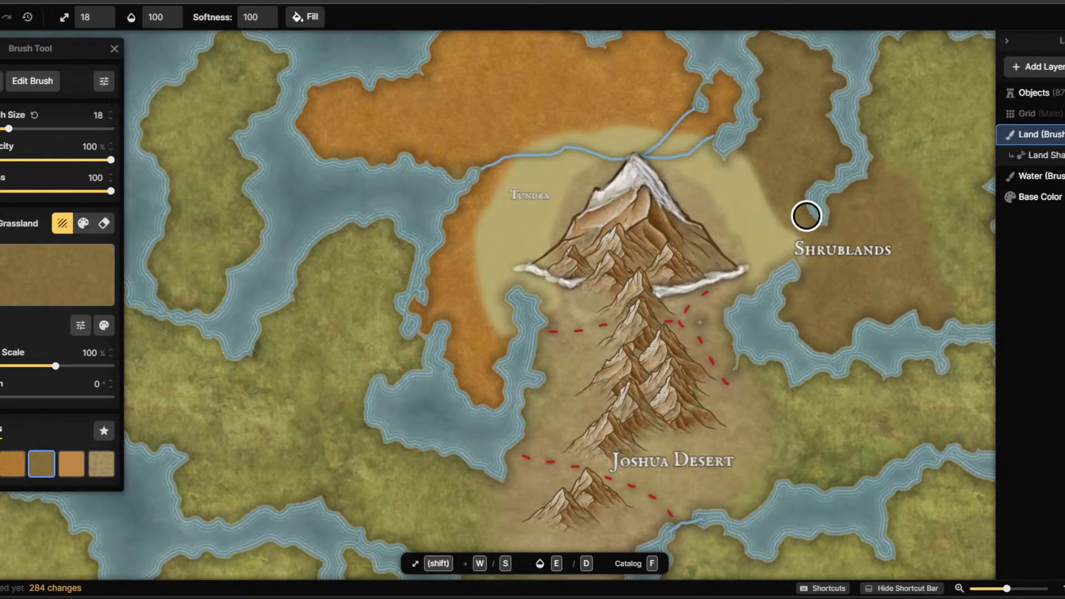
pyautogui.moveTo(803, 208)
pyautogui.mouseDown()
pyautogui.moveTo(773, 171)
pyautogui.moveTo(768, 233)
pyautogui.moveTo(746, 159)
pyautogui.moveTo(799, 245)
pyautogui.moveTo(713, 131)
pyautogui.moveTo(844, 252)
pyautogui.moveTo(800, 248)
pyautogui.moveTo(802, 256)
pyautogui.mouseUp()
pyautogui.moveTo(757, 184); pyautogui.dragTo(718, 137)
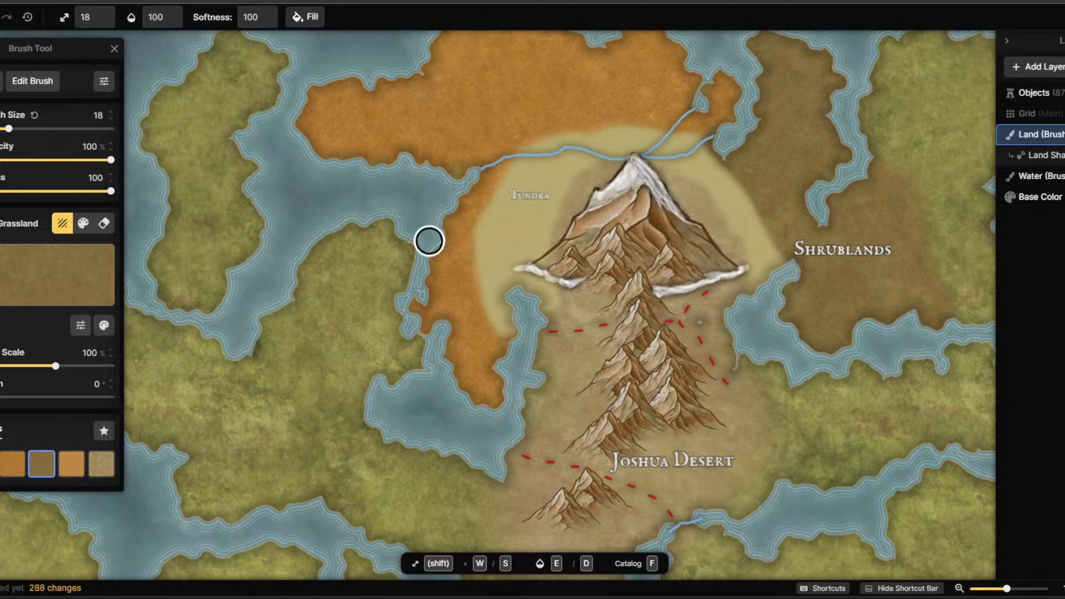
# Place a text label reading "Taiga" on the dark orange land north of the river.
pyautogui.press('t')
pyautogui.click(509, 102)
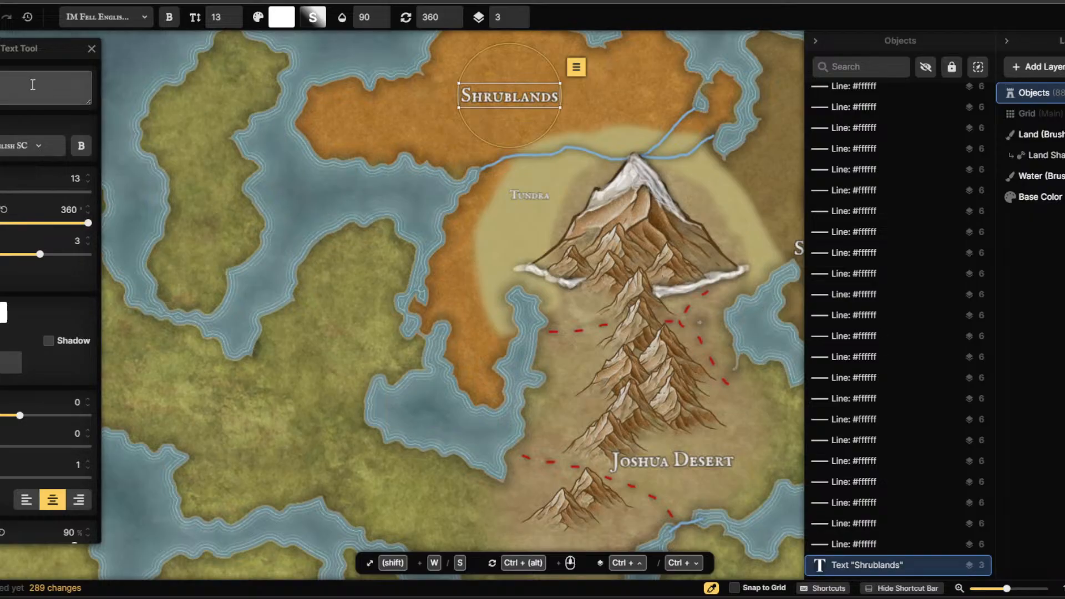
pyautogui.write('T')
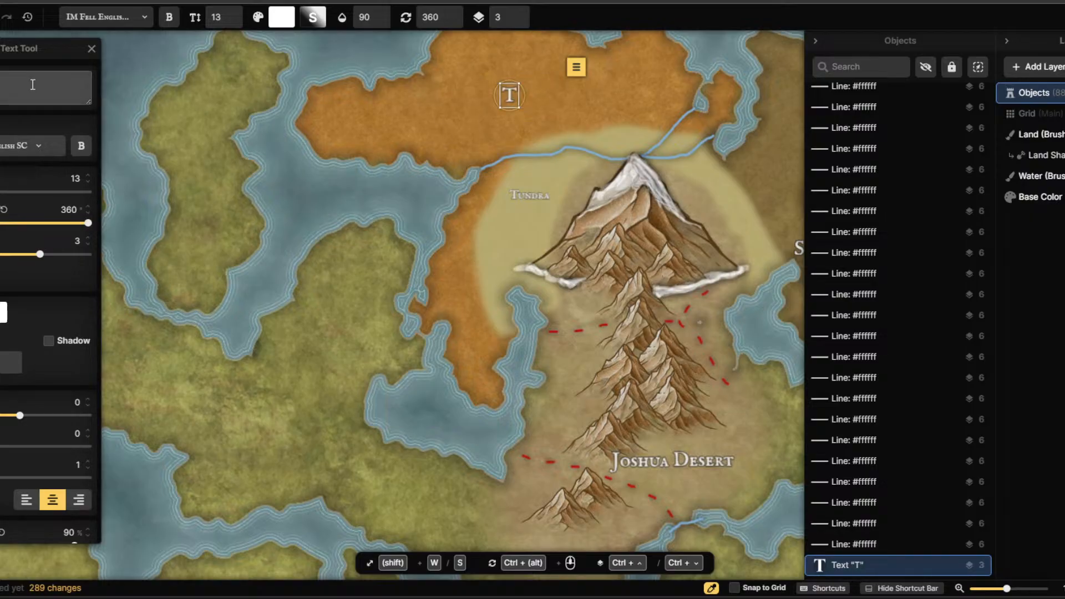
pyautogui.write('aiga')
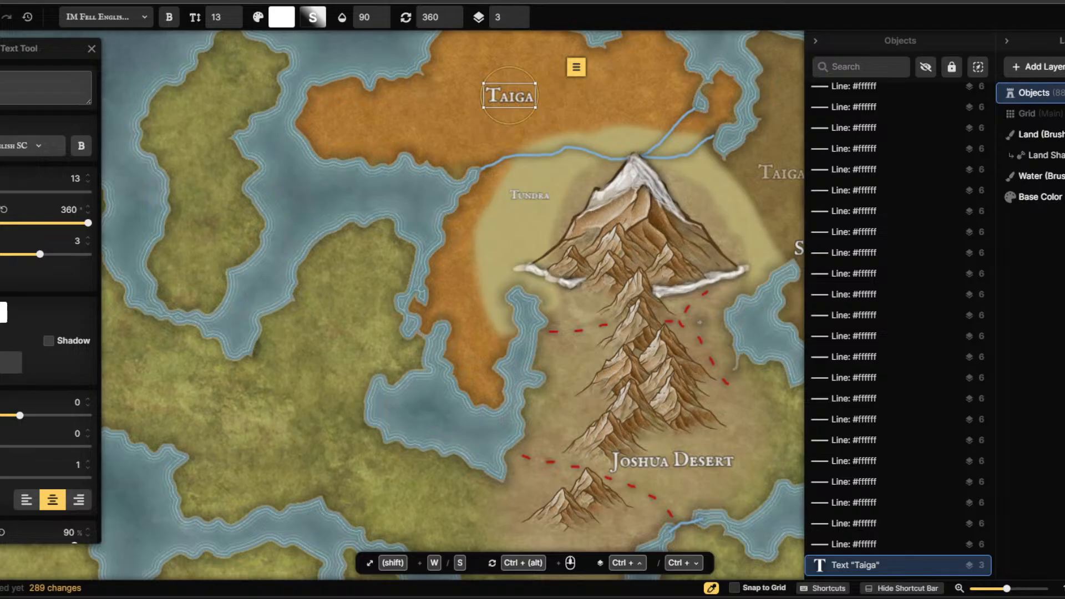
# Switch to the biome infographic image, examine its Boreal Forests and Taiga picture up close, and return to the map.
pyautogui.moveTo(1063, 88); pyautogui.dragTo(781, 85)
pyautogui.scroll(3, 537, 233)
pyautogui.moveTo(480, 255); pyautogui.dragTo(637, 352)
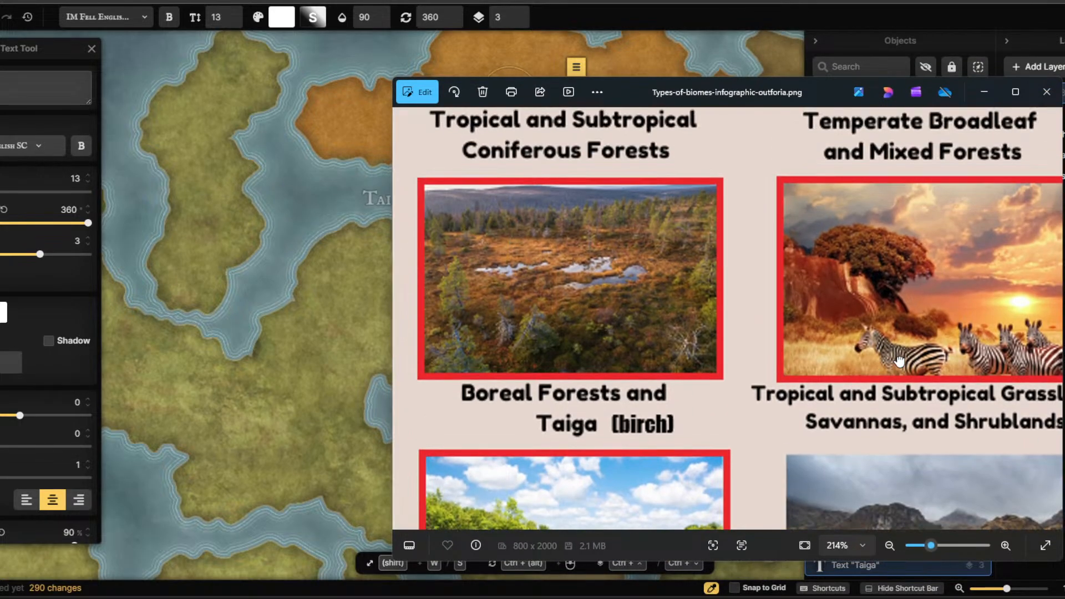
pyautogui.scroll(3, 627, 318)
pyautogui.press('Left')
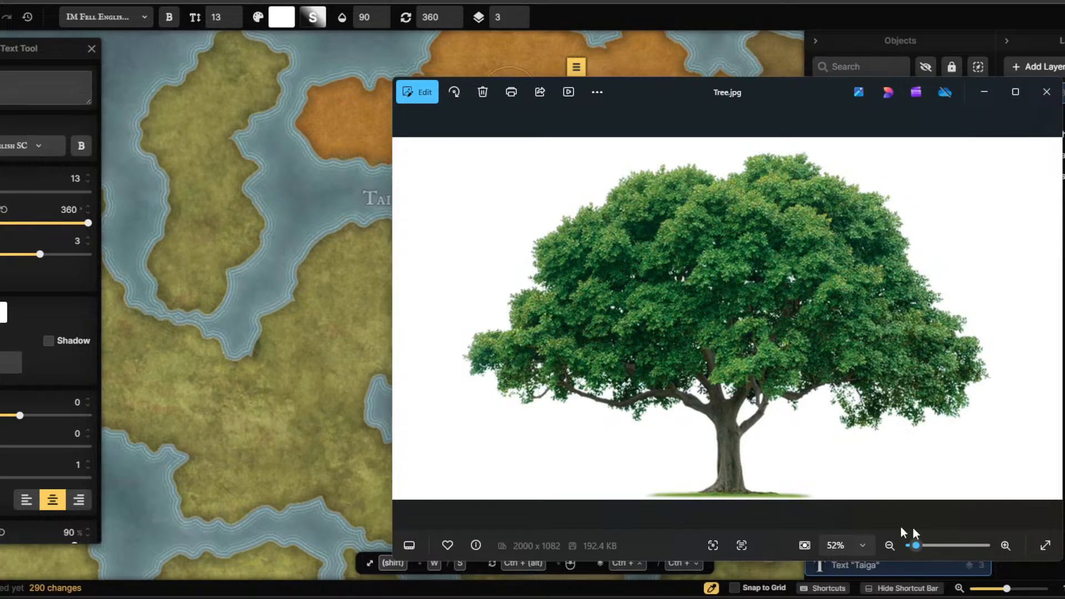
pyautogui.click(1051, 318)
pyautogui.scroll(7, 687, 269)
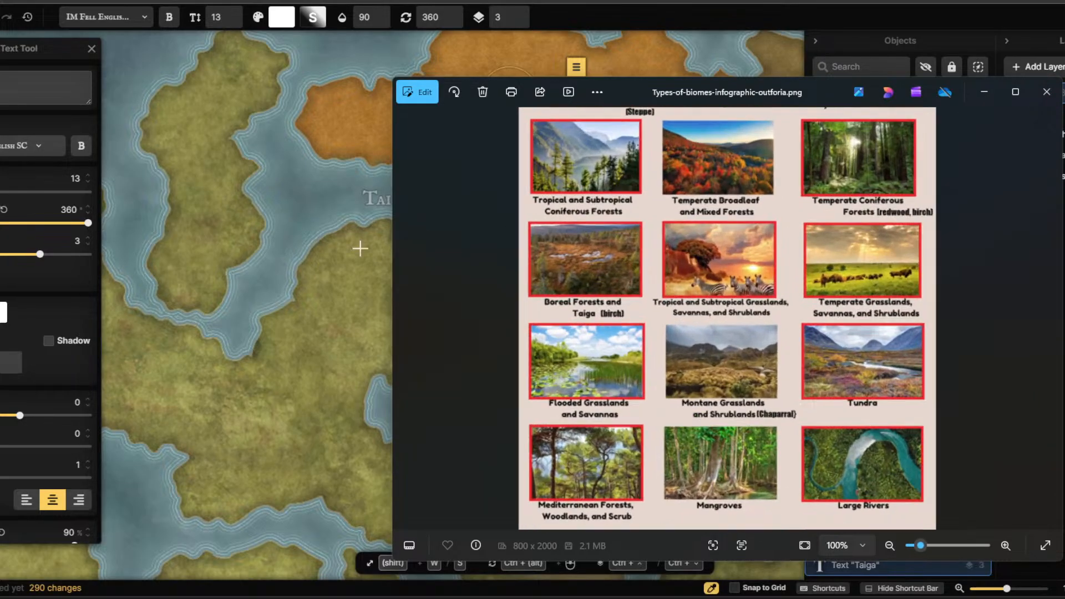
pyautogui.scroll(5, 584, 234)
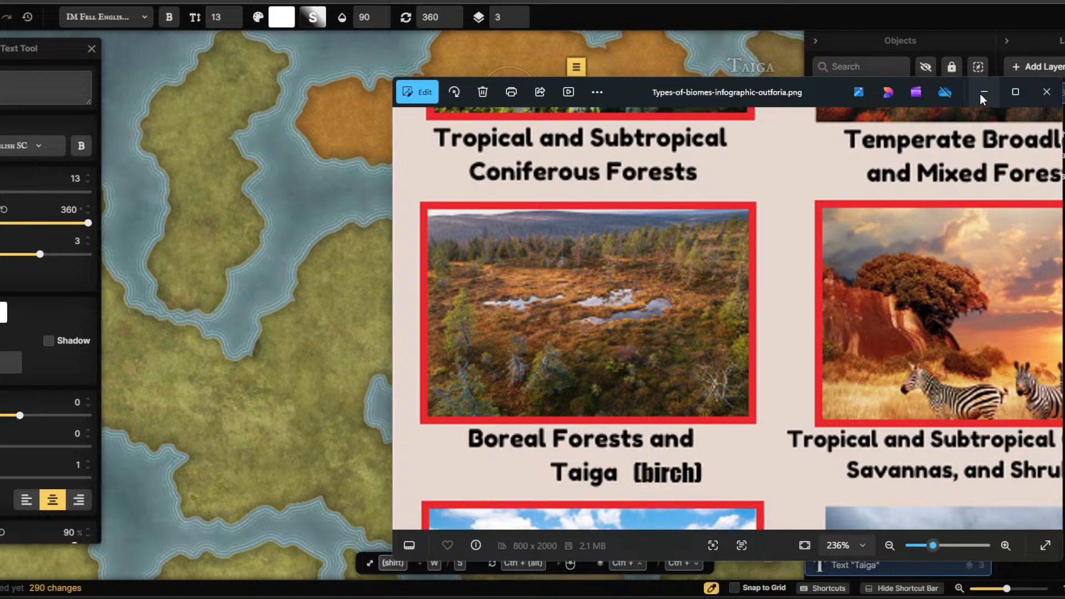
pyautogui.click(979, 93)
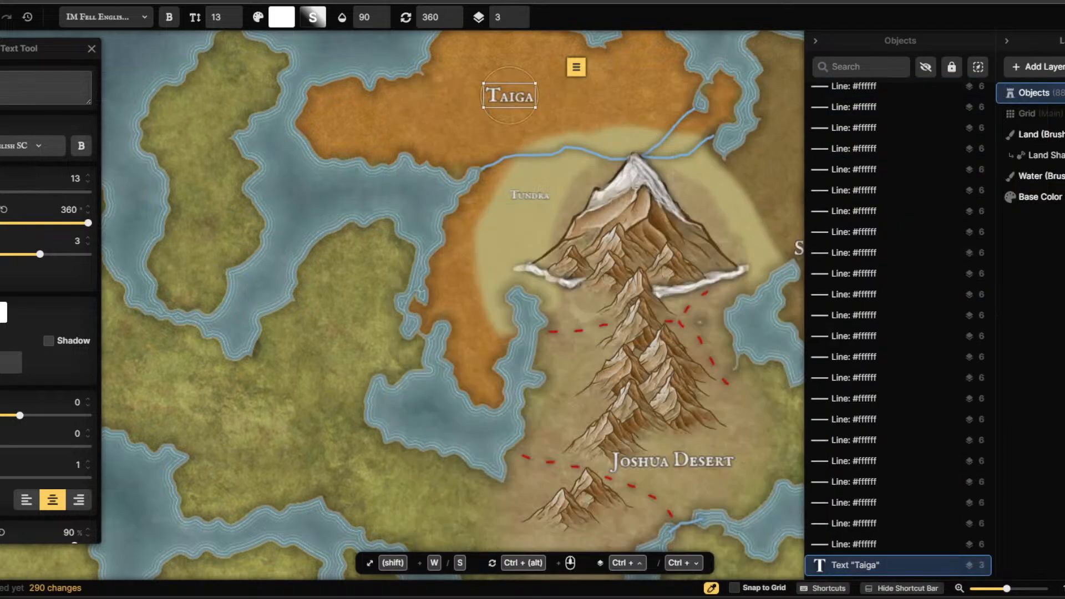
pyautogui.scroll(-1, 438, 366)
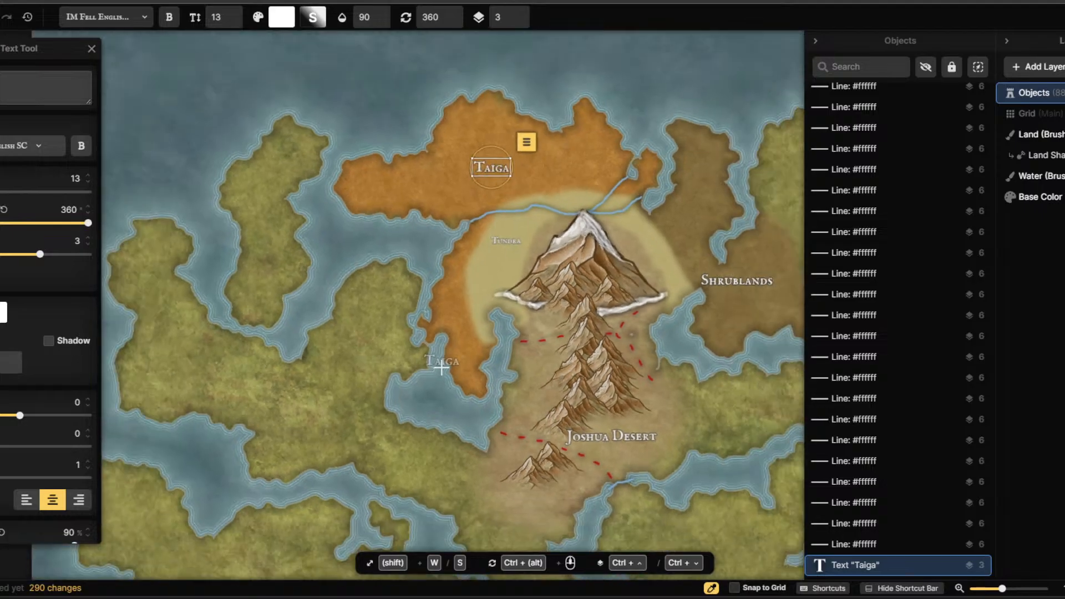
pyautogui.scroll(-1, 438, 366)
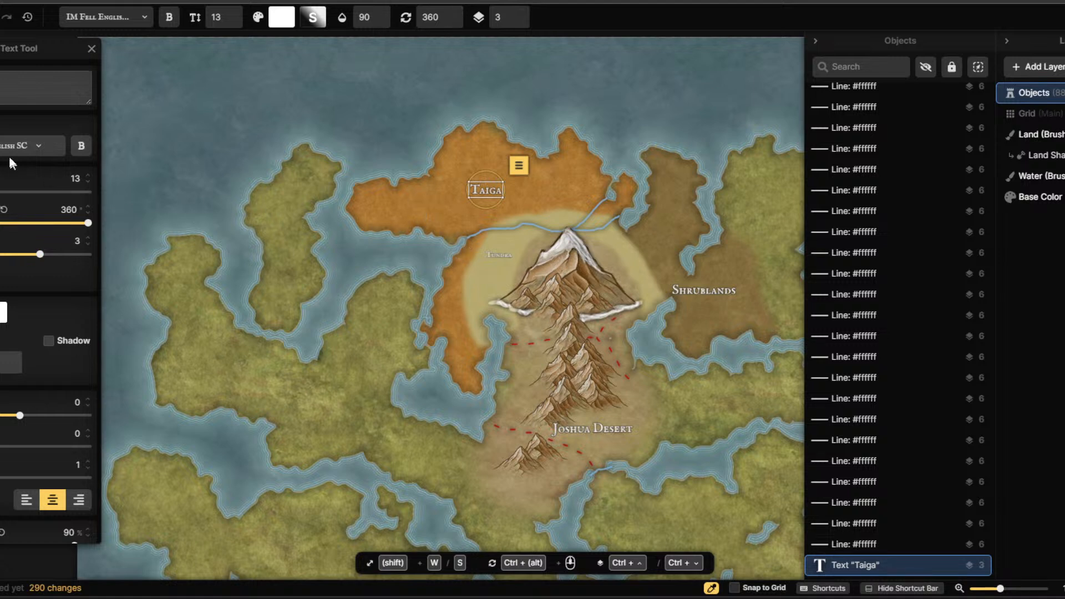
pyautogui.click(0, 55)
pyautogui.scroll(-6, 401, 470)
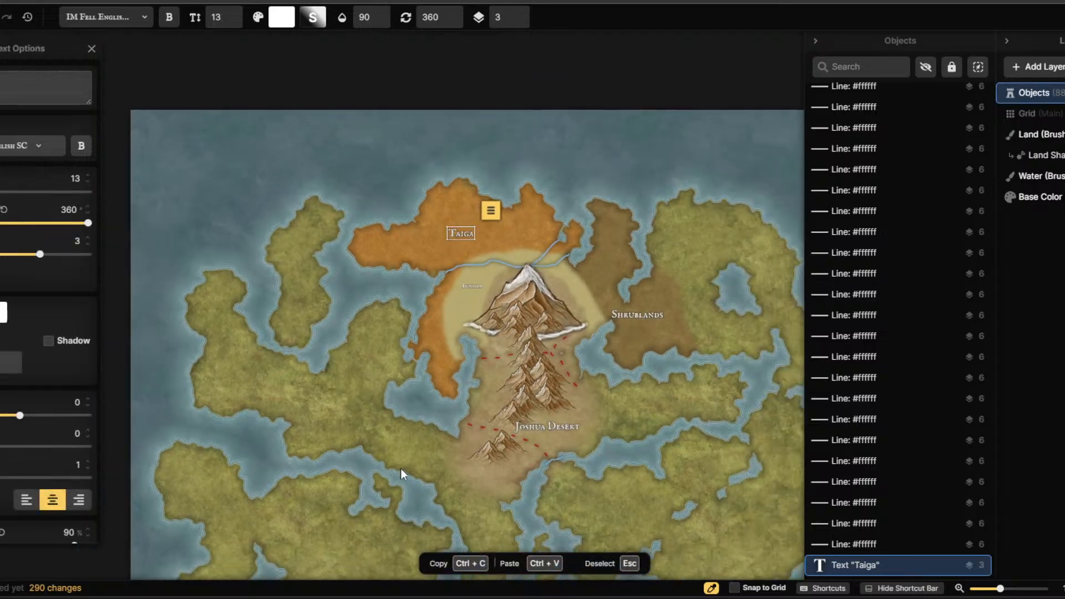
pyautogui.scroll(5, 409, 465)
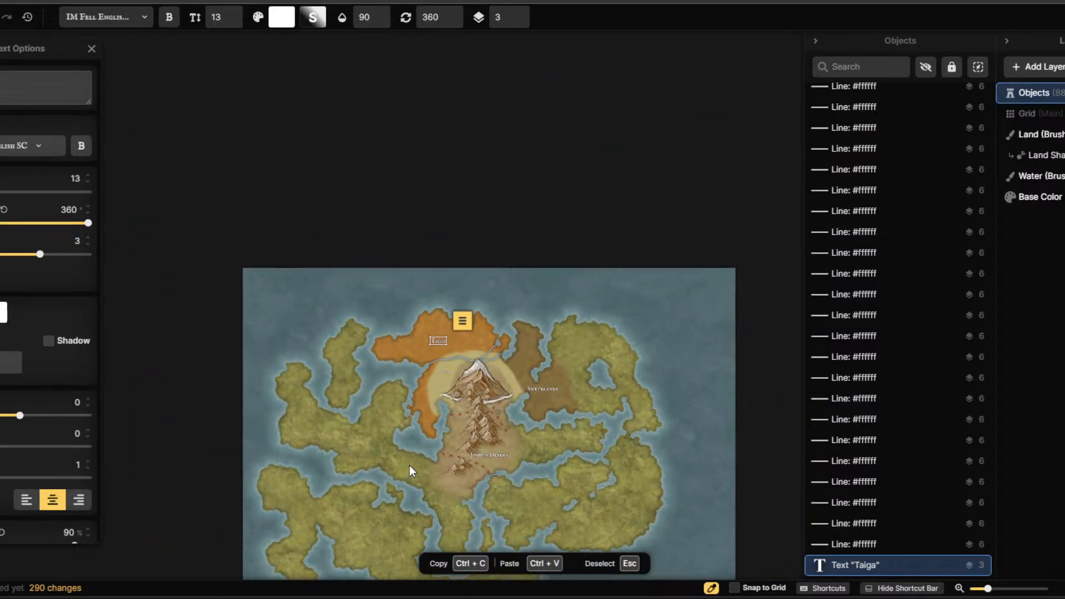
pyautogui.scroll(1, 409, 471)
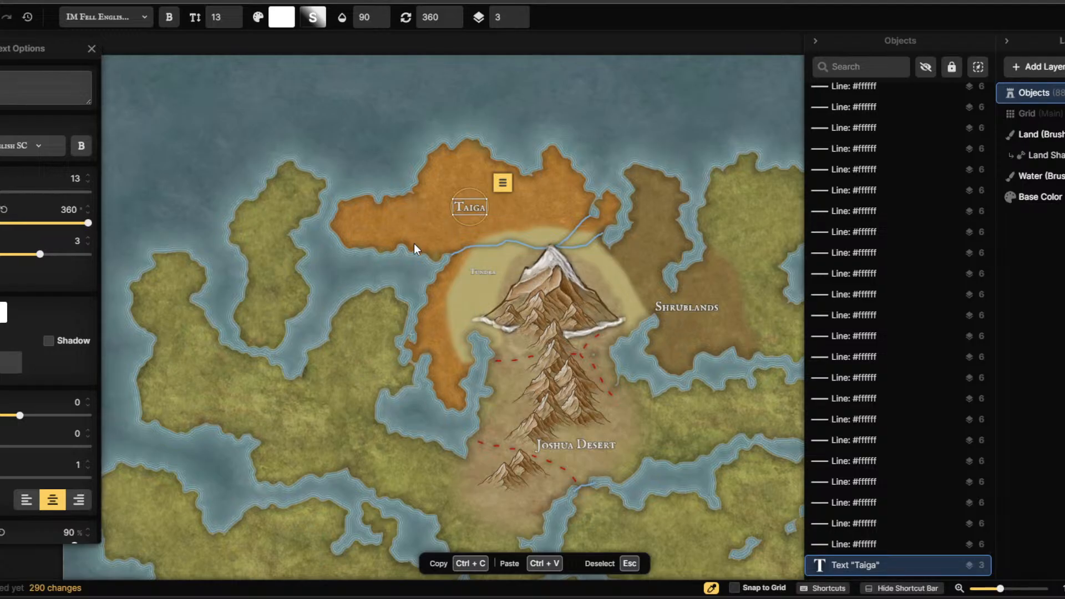
# Draw two blue free-draw rivers branching from the main river, one north through the Taiga and one south through the Tundra to the water.
pyautogui.scroll(5, 414, 330)
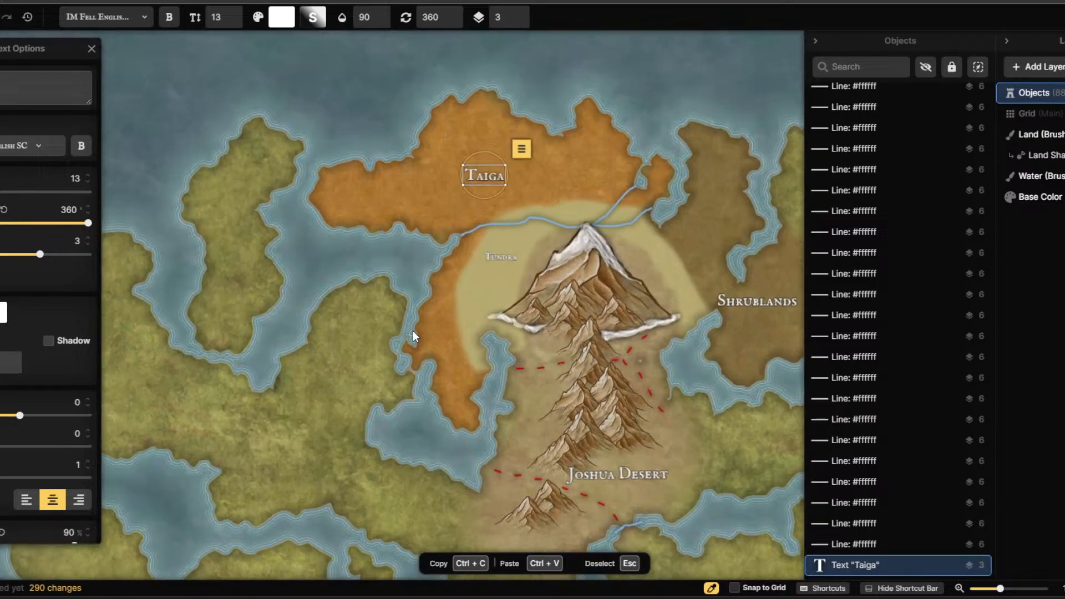
pyautogui.scroll(-3, 245, 179)
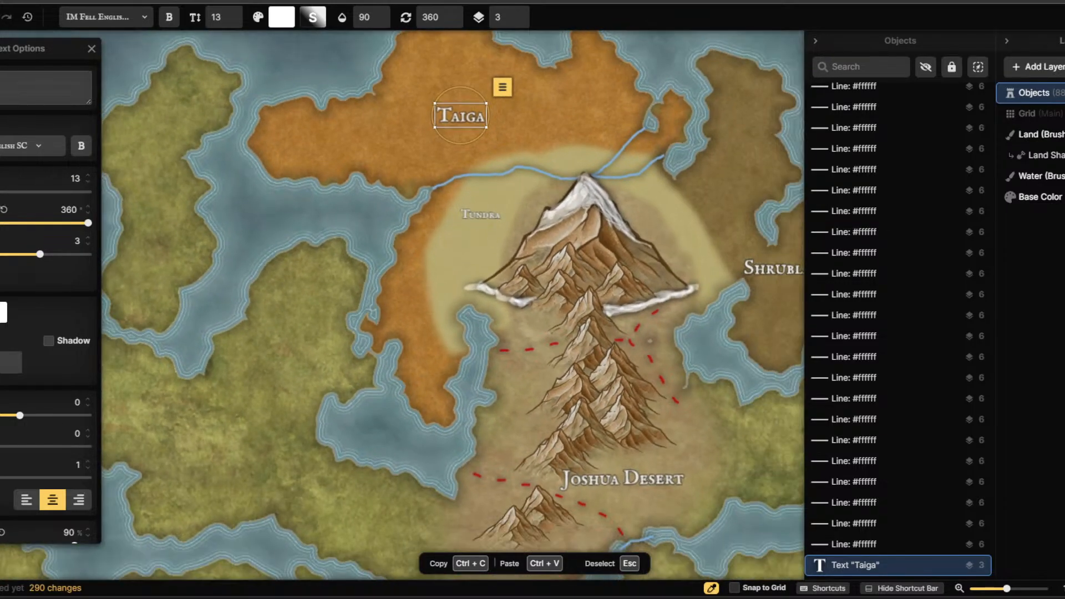
pyautogui.press('u')
pyautogui.press('p')
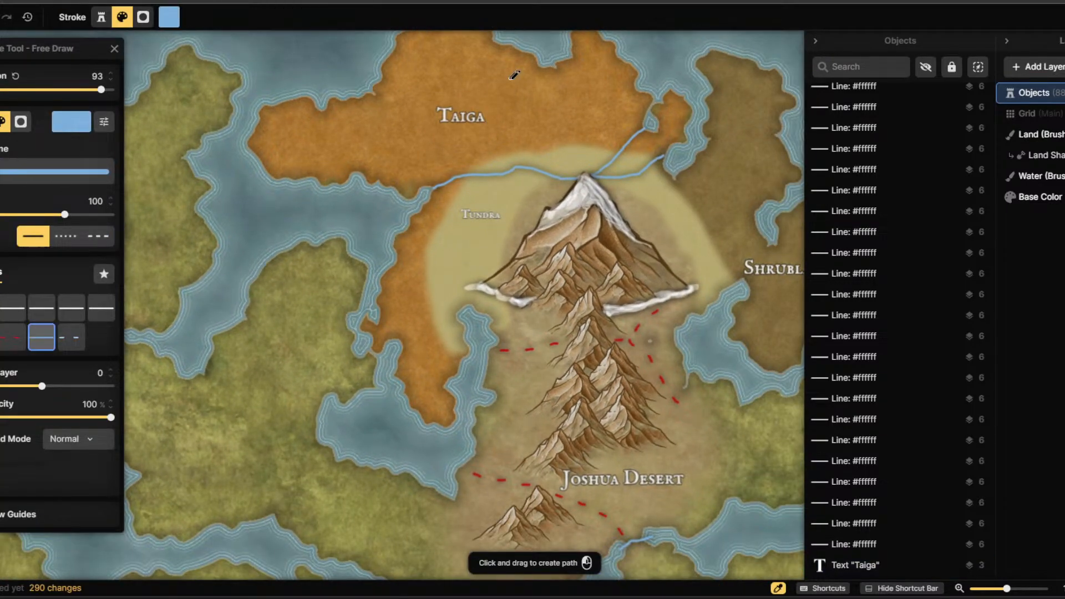
pyautogui.moveTo(504, 167); pyautogui.dragTo(557, 67)
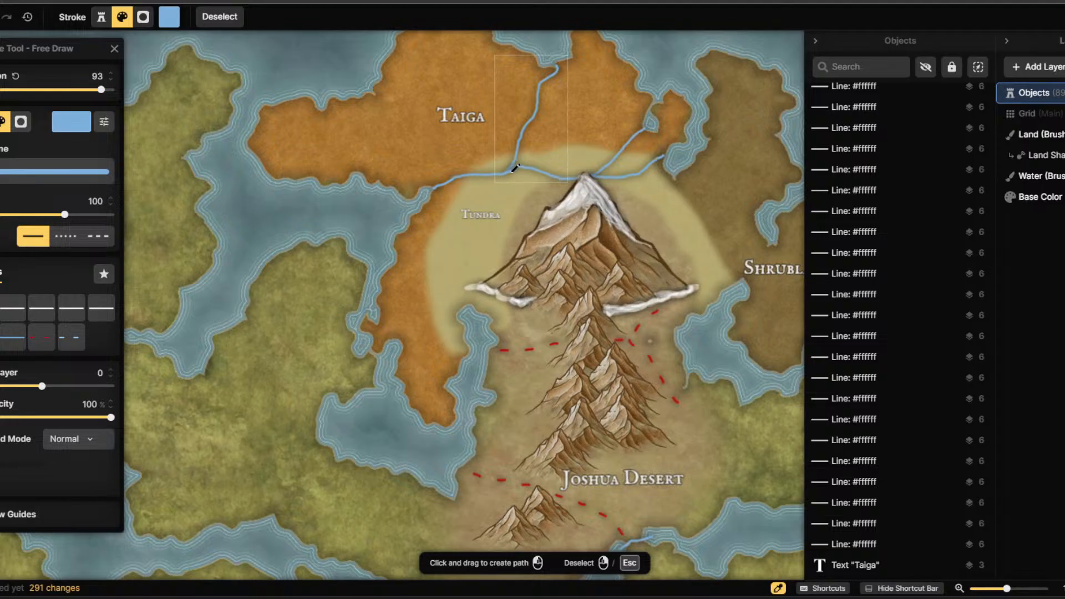
pyautogui.moveTo(509, 170)
pyautogui.mouseDown()
pyautogui.moveTo(508, 199)
pyautogui.moveTo(456, 267)
pyautogui.moveTo(449, 289)
pyautogui.moveTo(460, 310)
pyautogui.mouseUp()
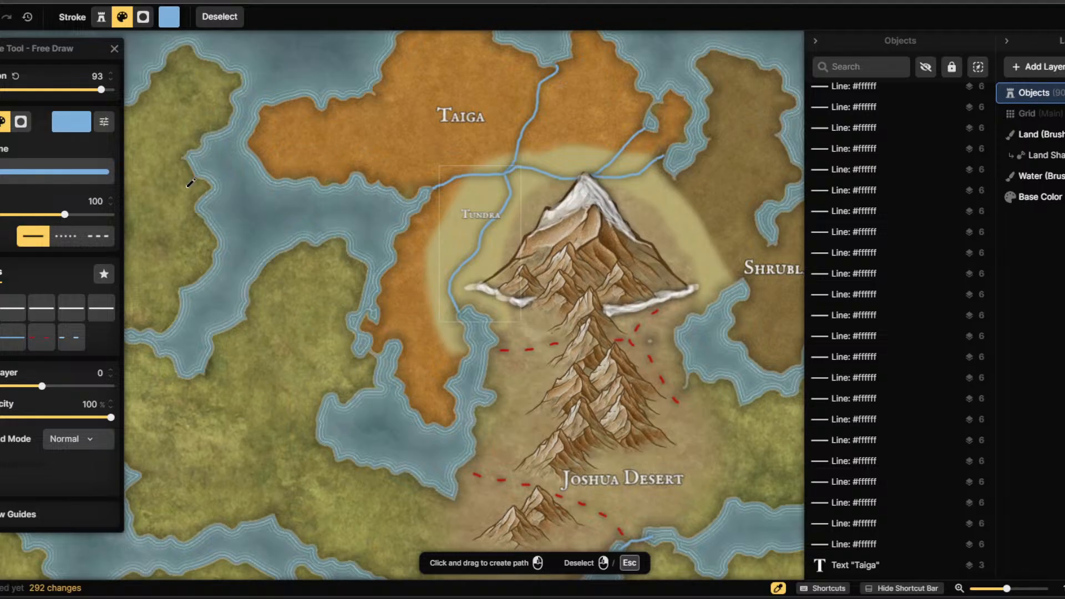
# Subtract land at brush size 1 to carve a small lake just west of the Taiga label.
pyautogui.click(1, 120)
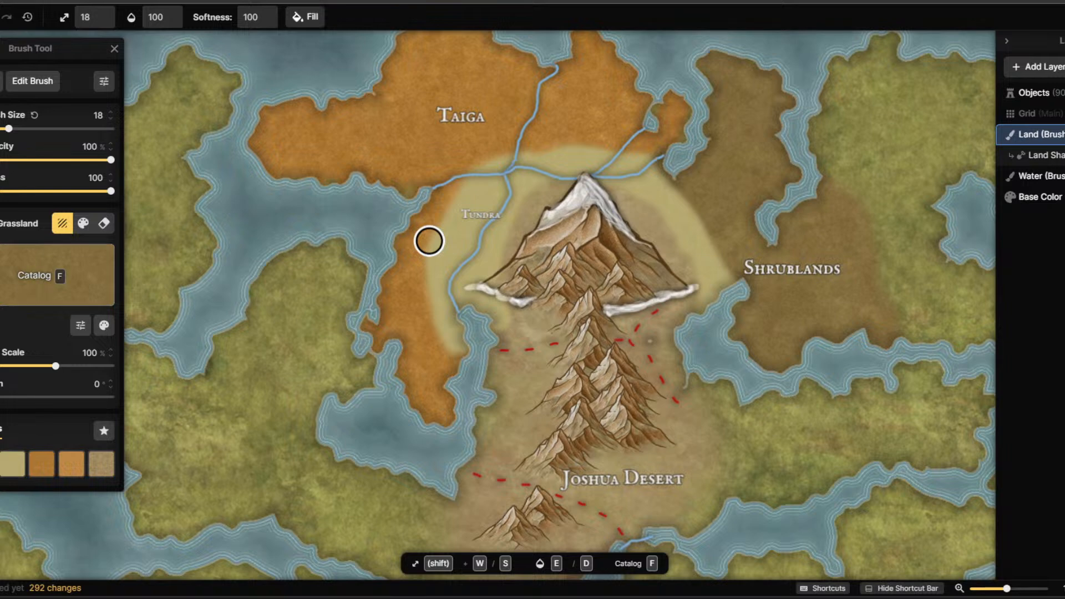
pyautogui.click(1032, 176)
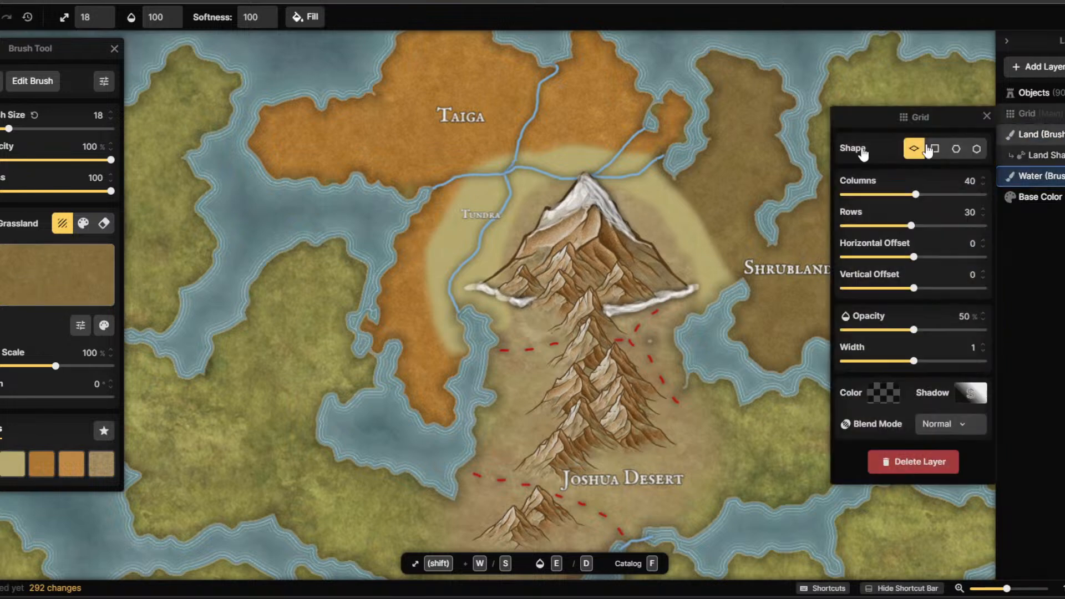
pyautogui.click(1045, 156)
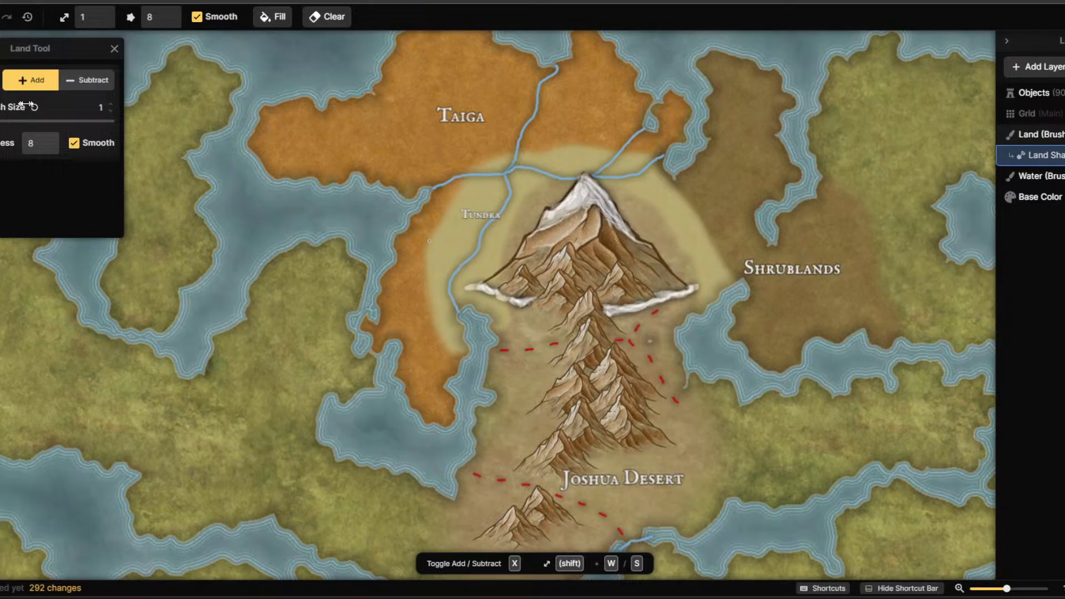
pyautogui.click(87, 80)
pyautogui.moveTo(413, 116)
pyautogui.mouseDown()
pyautogui.moveTo(388, 119)
pyautogui.moveTo(407, 133)
pyautogui.mouseUp()
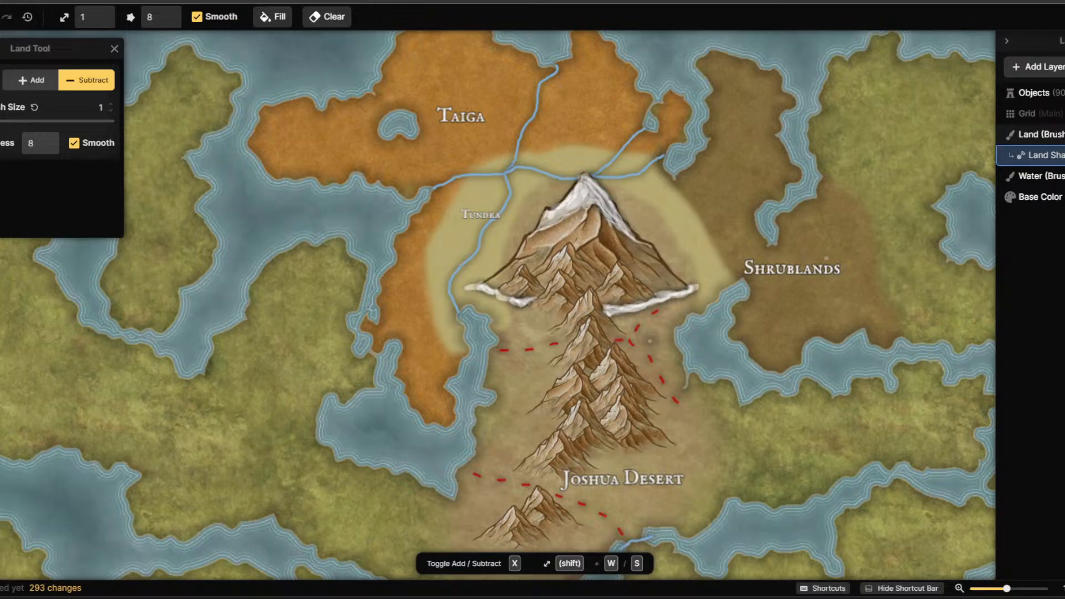
# Switch to the biome infographic image and survey its forest, grassland and tundra pictures.
pyautogui.scroll(-3, 754, 279)
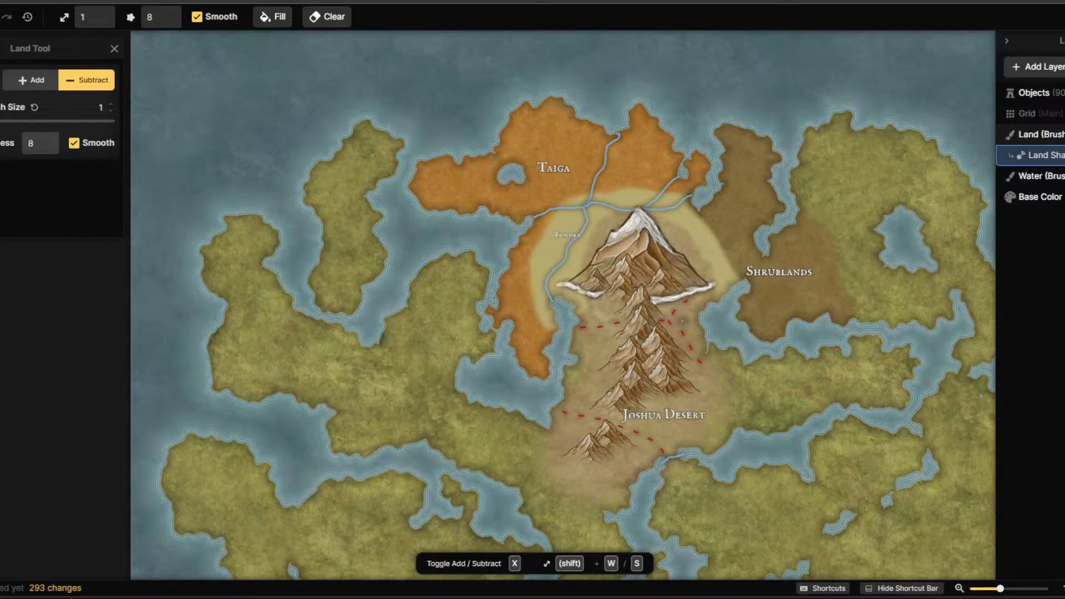
pyautogui.hotkey('alt', 'Tab')
pyautogui.moveTo(770, 87); pyautogui.dragTo(689, 67)
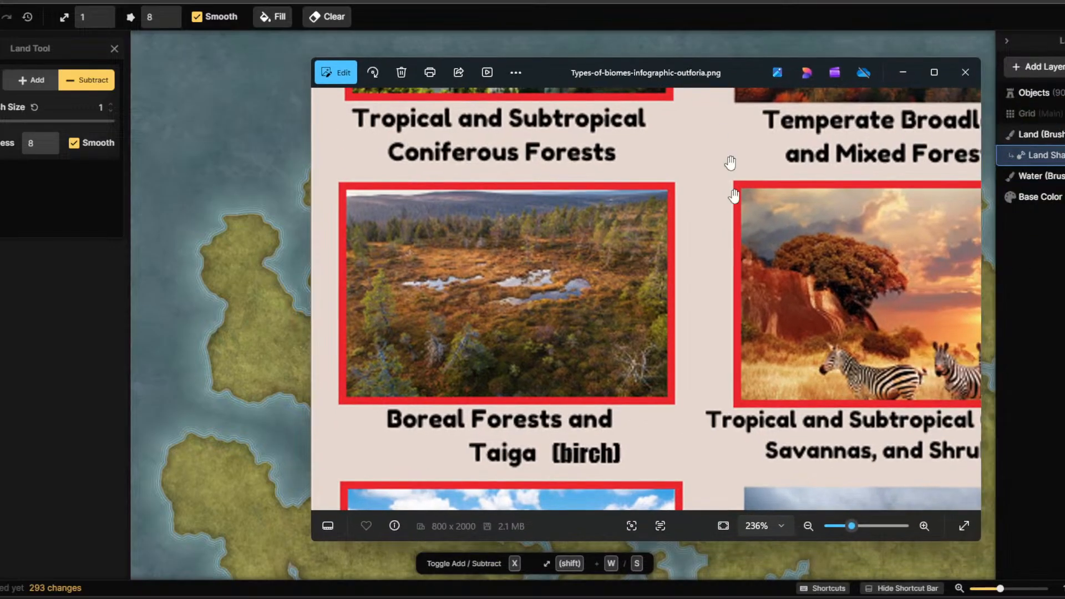
pyautogui.scroll(-6, 682, 297)
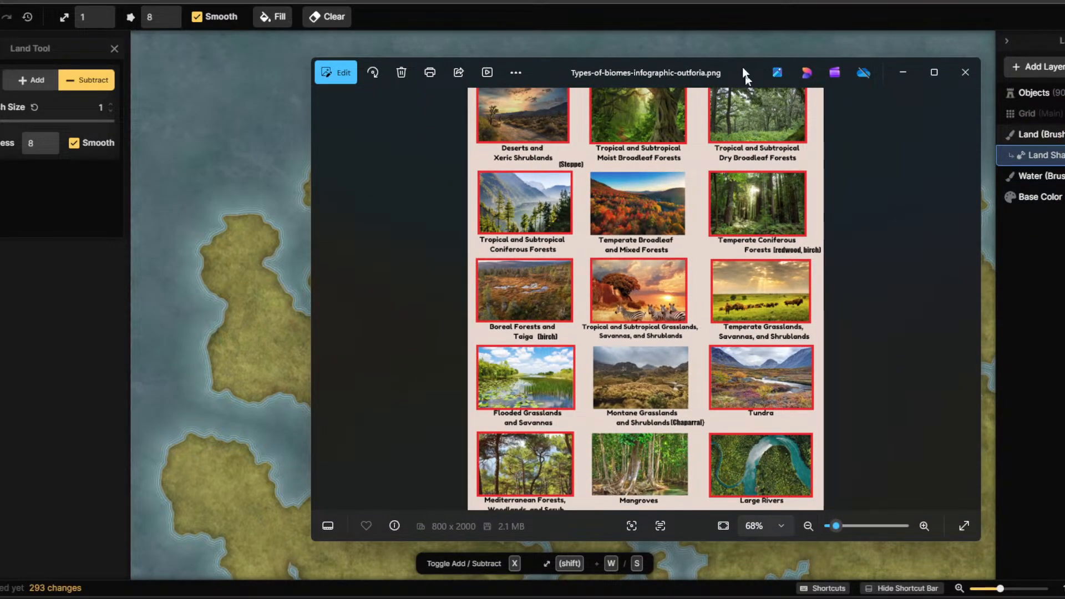
pyautogui.moveTo(714, 75); pyautogui.dragTo(642, 91)
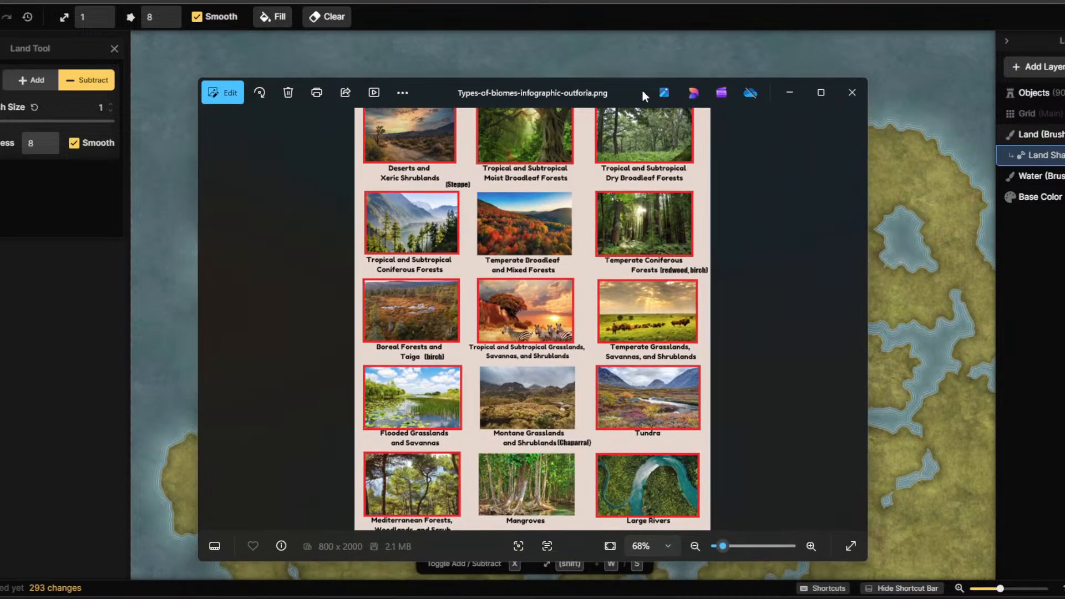
pyautogui.doubleClick(627, 361)
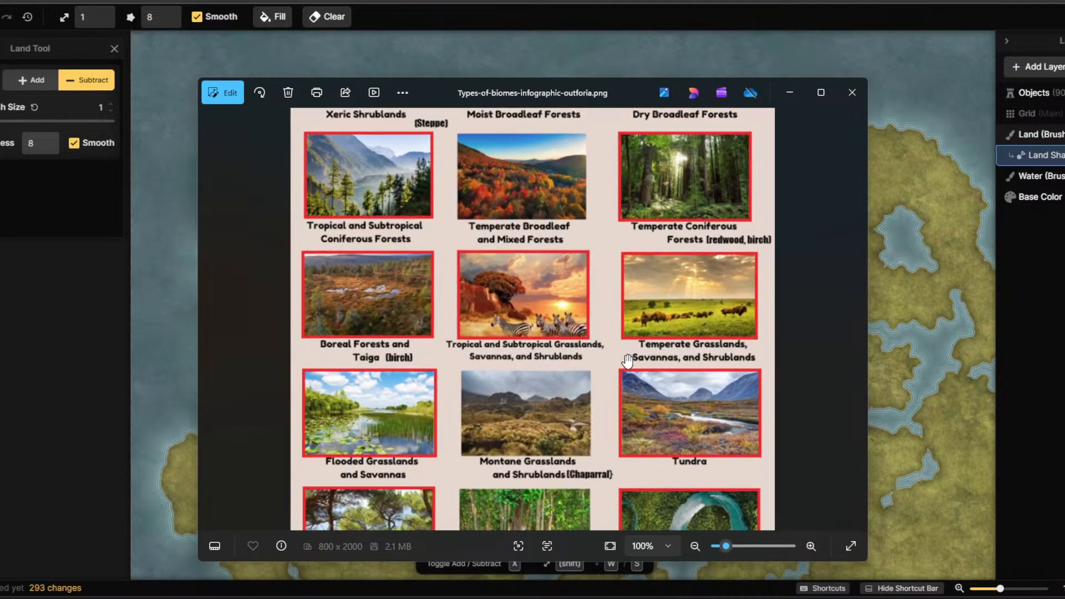
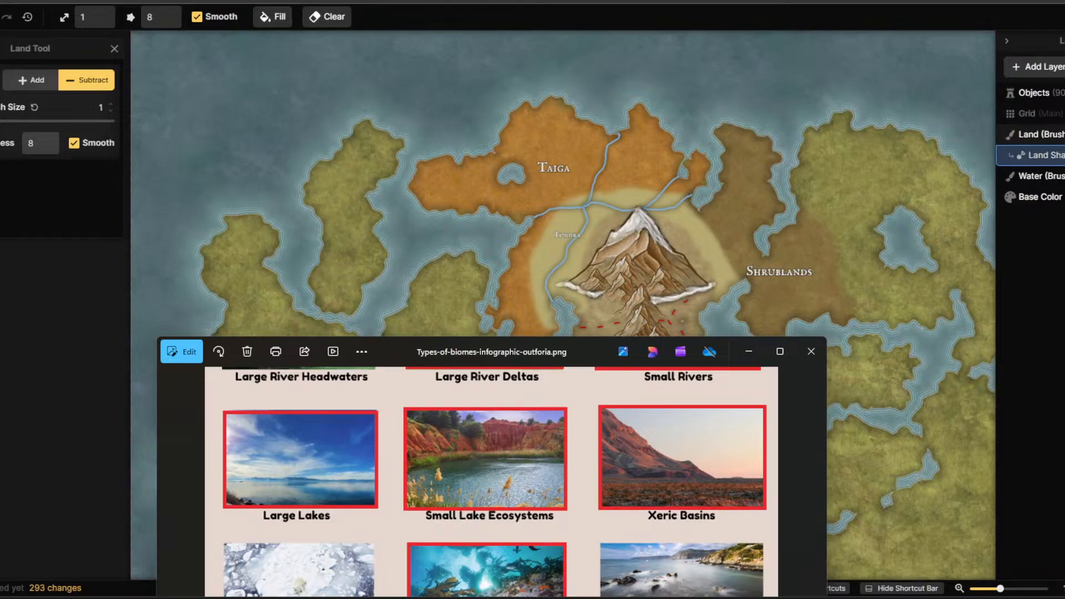
# Review the infographic from its lake and river biomes back up to the forest biomes, and return to the map.
pyautogui.moveTo(574, 355); pyautogui.dragTo(640, 106)
pyautogui.scroll(-2, 574, 369)
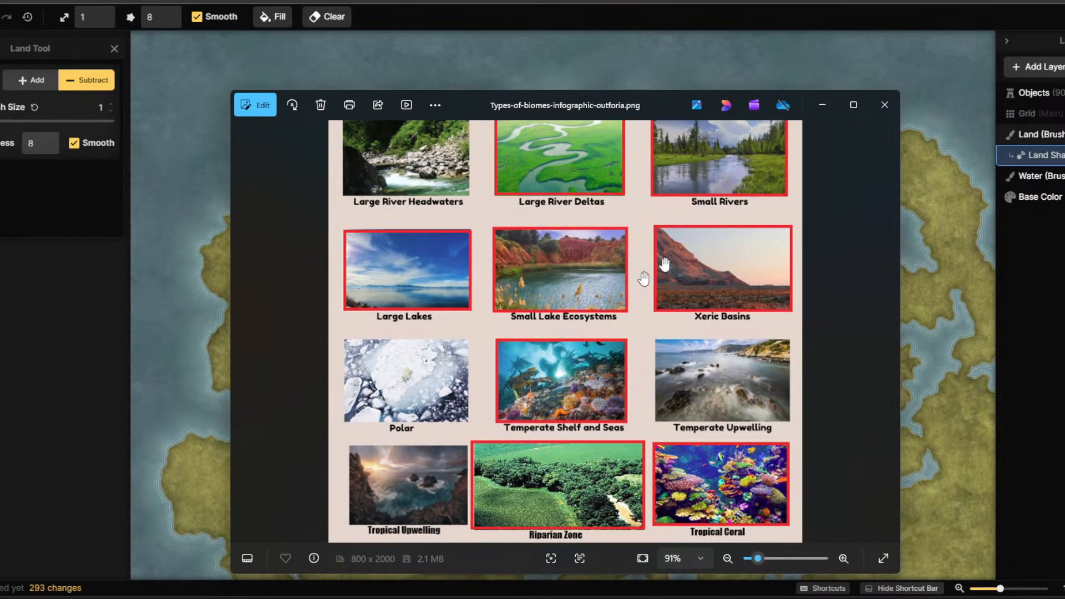
pyautogui.scroll(3, 839, 196)
pyautogui.scroll(-2, 786, 234)
pyautogui.scroll(3, 858, 397)
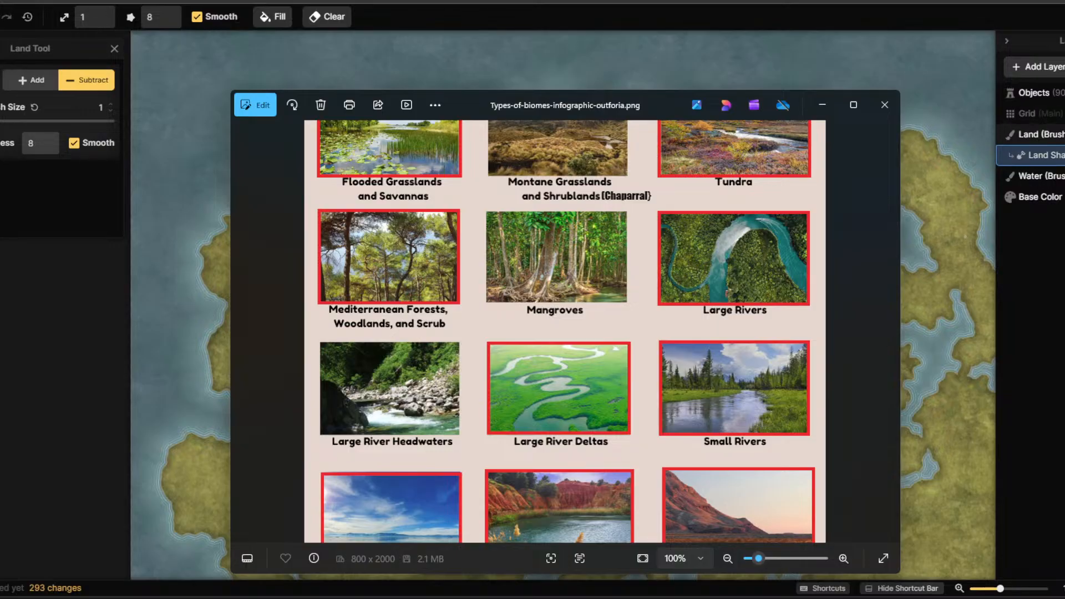
pyautogui.scroll(2, 955, 229)
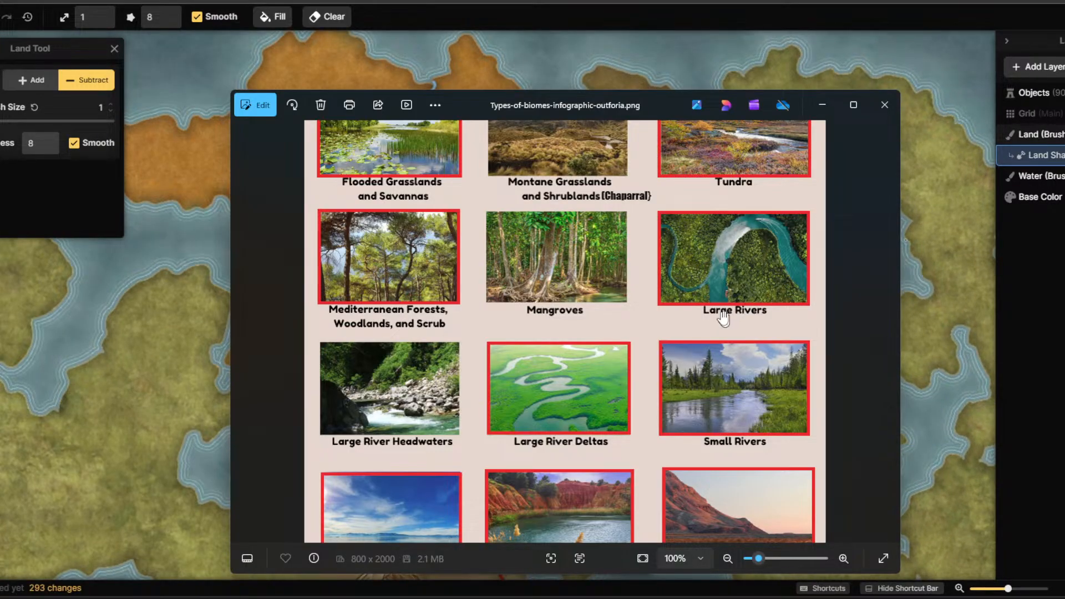
pyautogui.scroll(-3, 719, 278)
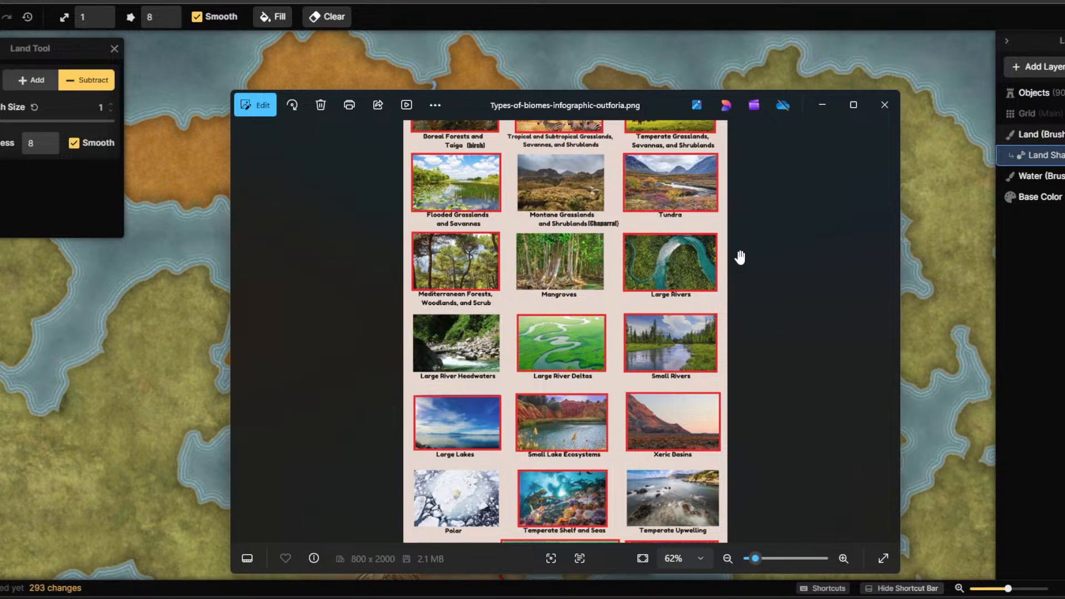
pyautogui.scroll(2, 739, 256)
pyautogui.moveTo(726, 365); pyautogui.dragTo(723, 470)
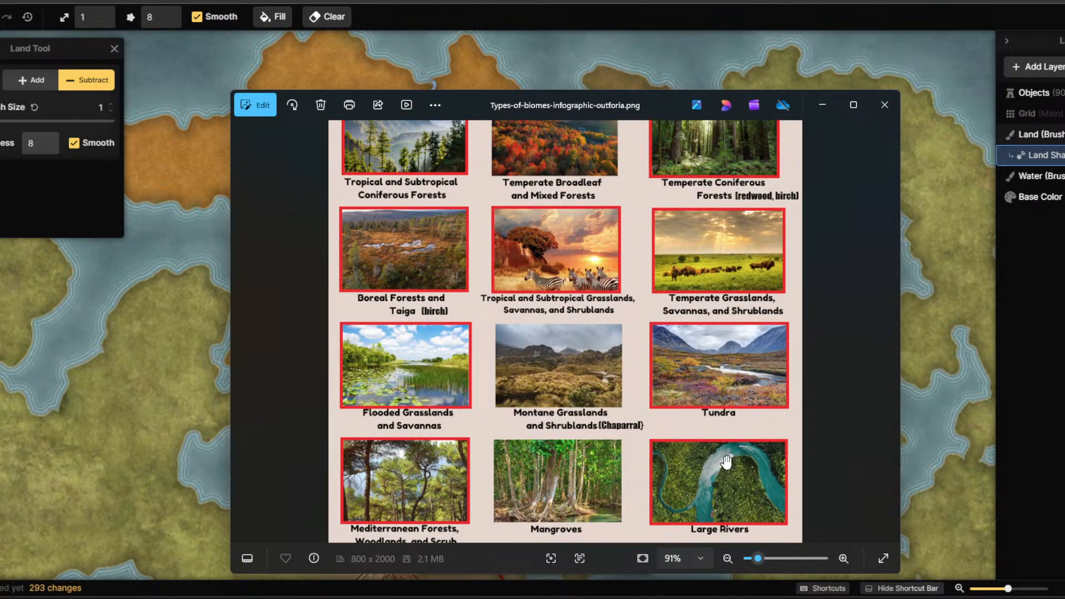
pyautogui.scroll(1, 721, 461)
pyautogui.moveTo(682, 383); pyautogui.dragTo(680, 458)
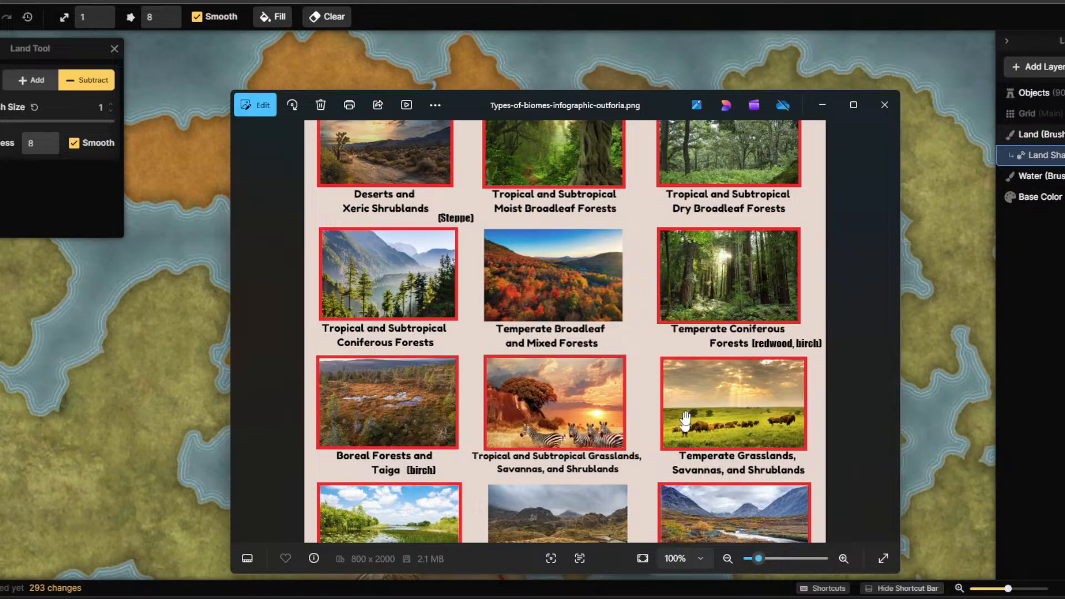
pyautogui.click(821, 104)
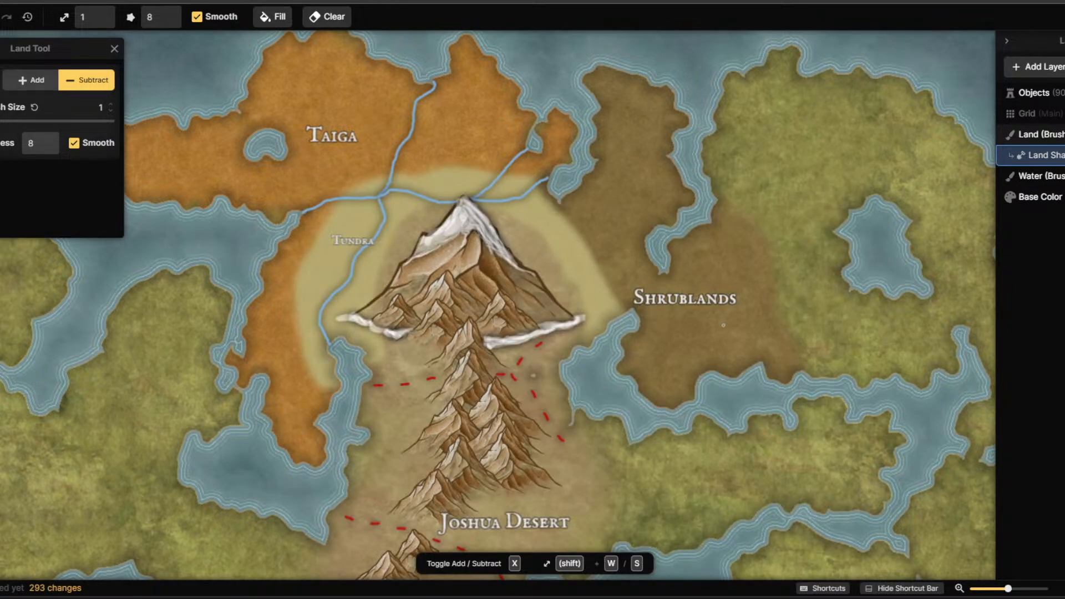
# Reopen the biome infographic, examine its Temperate Broadleaf and Mixed Forests picture up close, and clear it off the map.
pyautogui.scroll(-1, 723, 325)
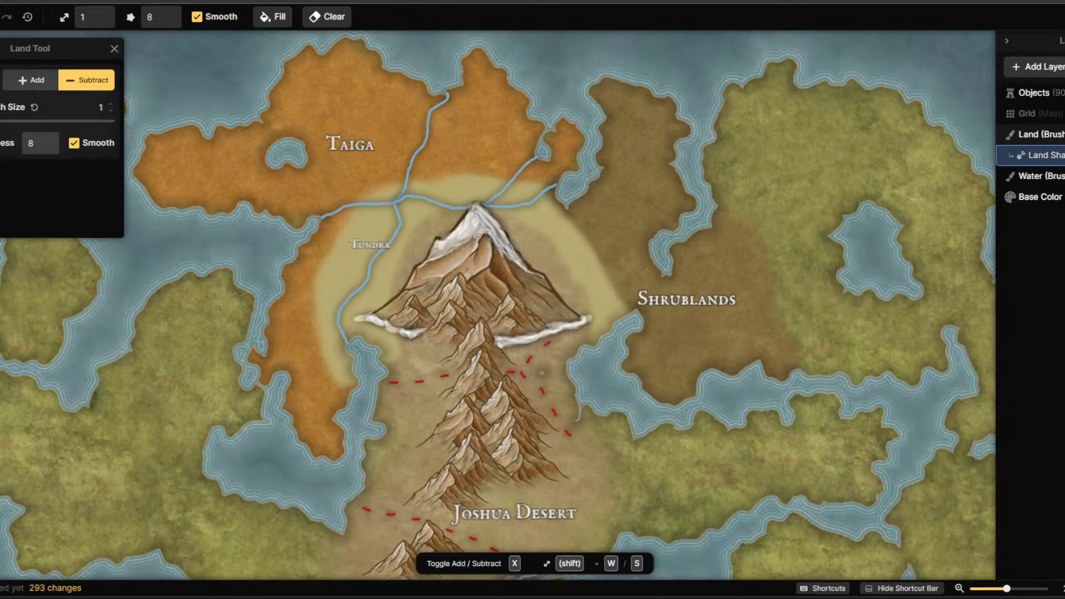
pyautogui.moveTo(757, 596)
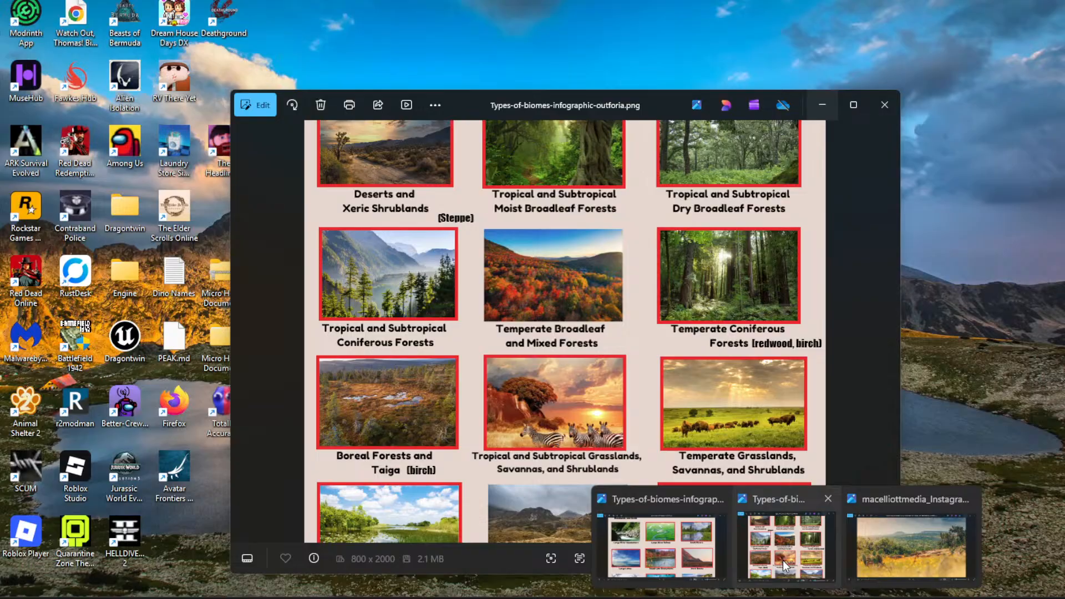
pyautogui.click(784, 562)
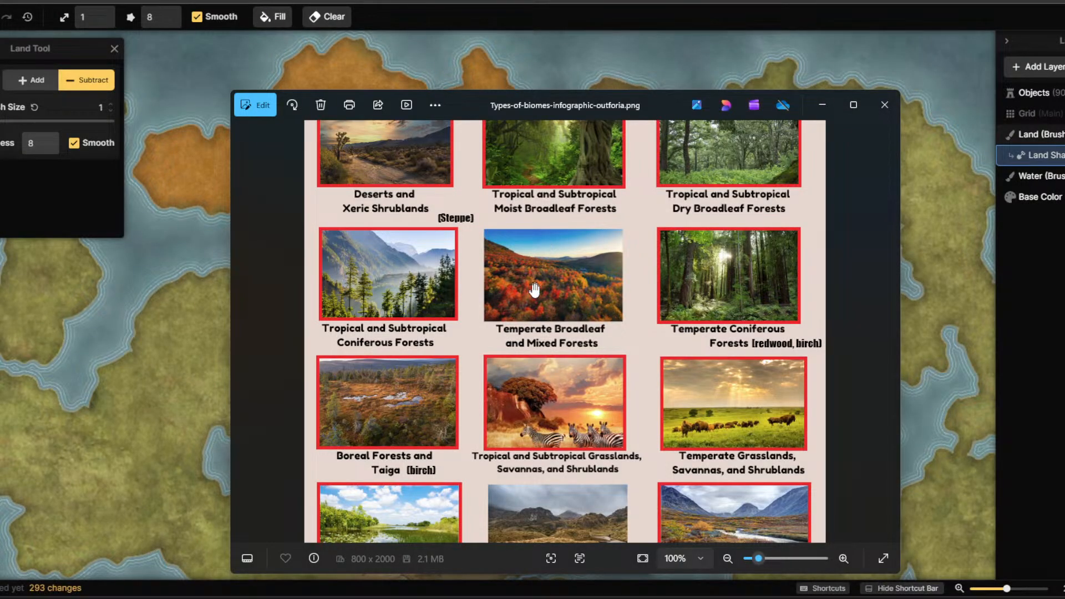
pyautogui.scroll(2, 530, 291)
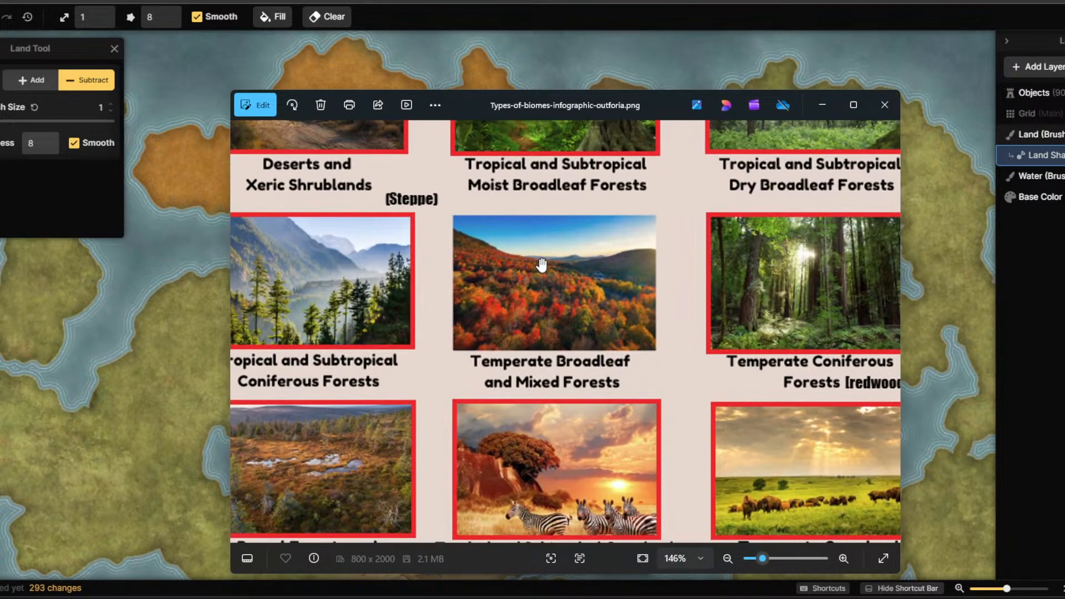
pyautogui.scroll(-2, 542, 271)
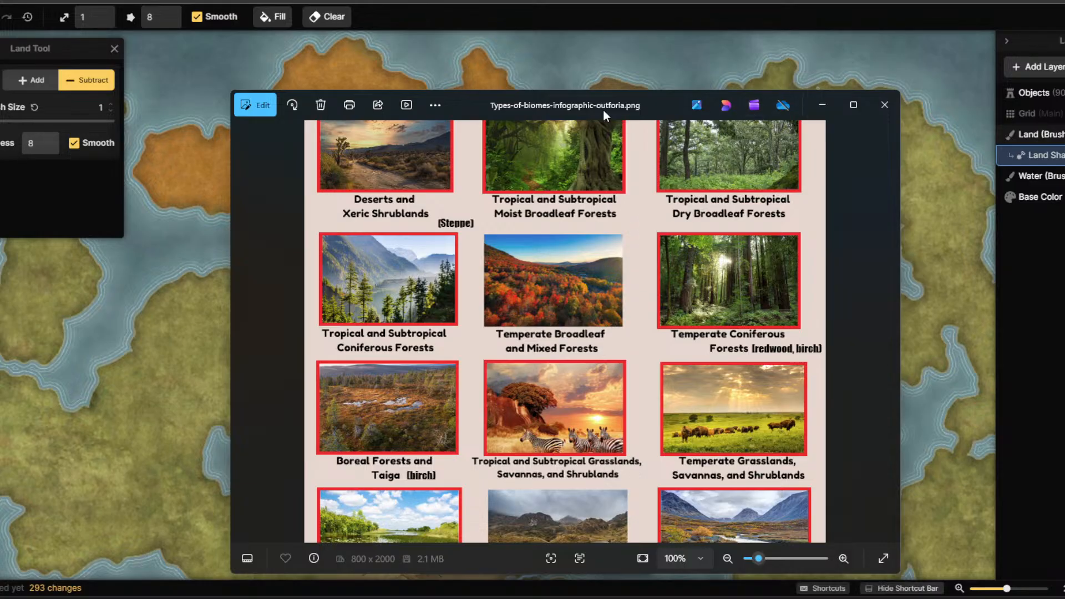
pyautogui.moveTo(603, 110); pyautogui.dragTo(640, 115)
pyautogui.scroll(5, 562, 294)
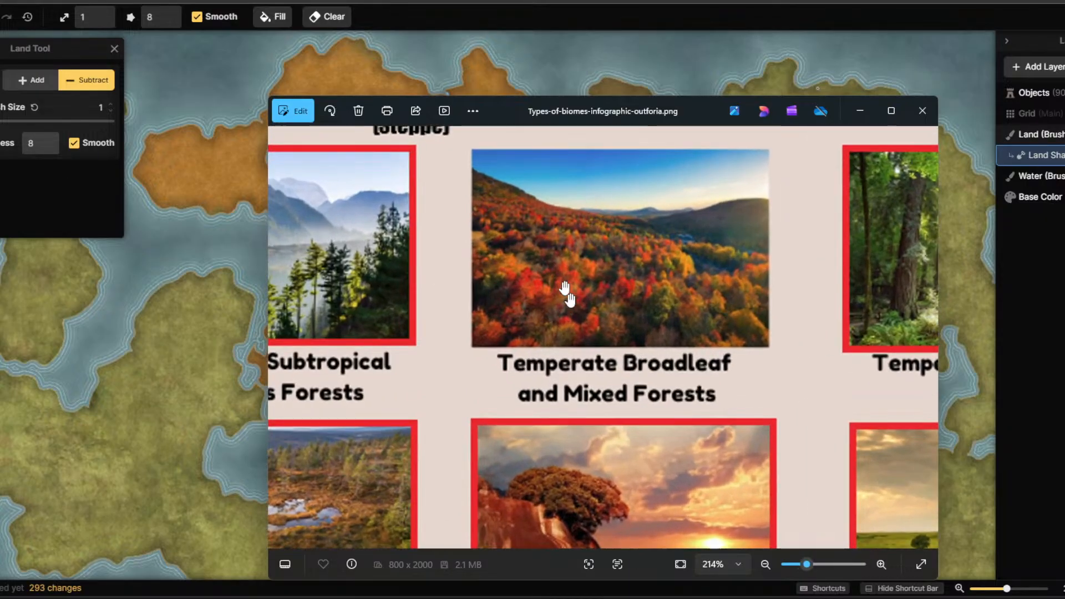
pyautogui.scroll(-1, 656, 269)
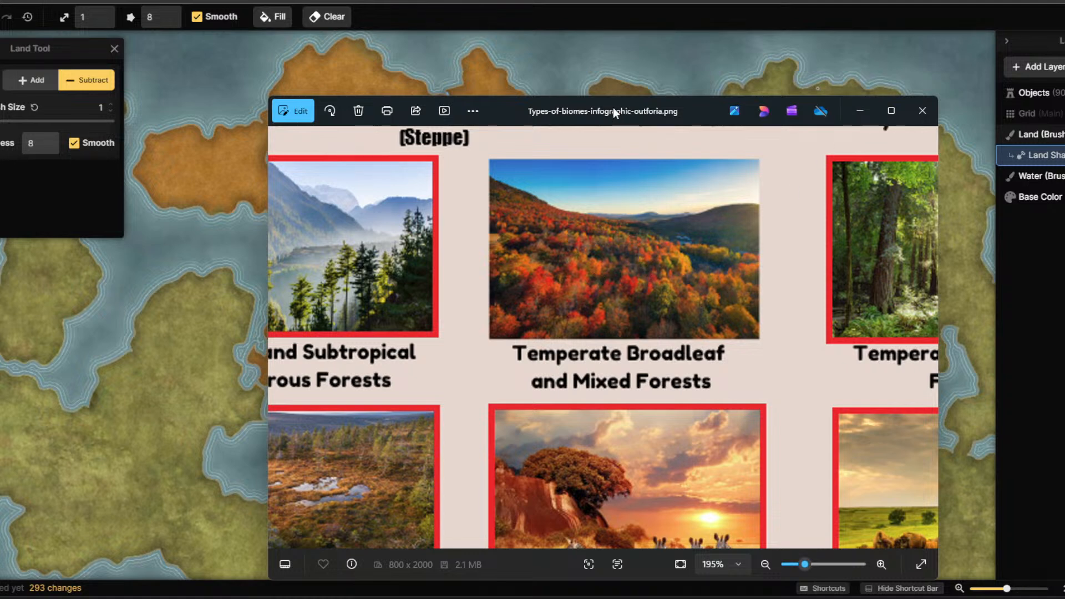
pyautogui.moveTo(613, 111); pyautogui.dragTo(1064, 145)
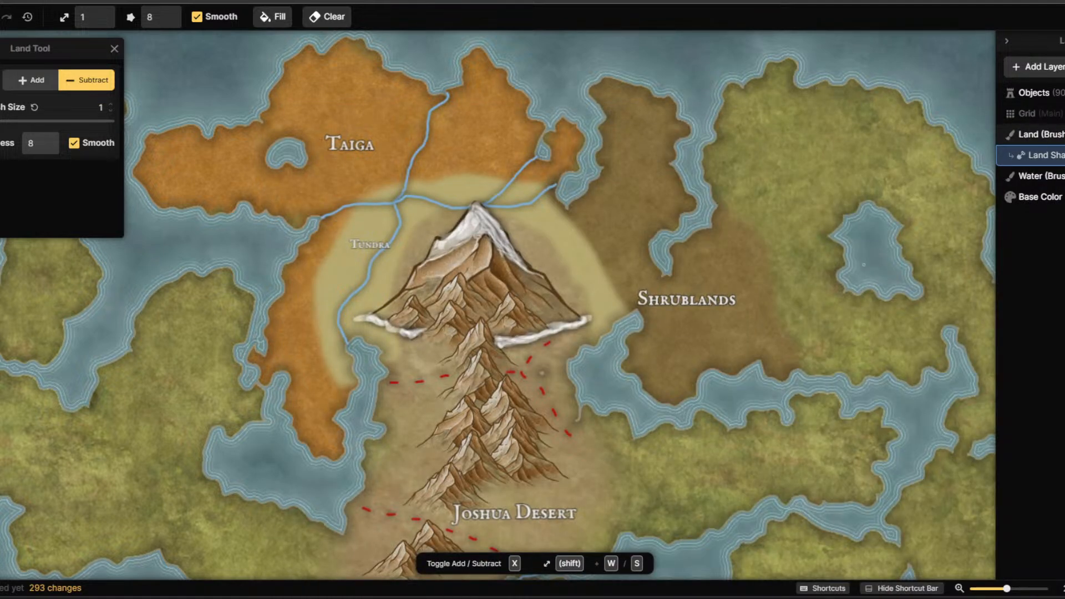
# Paint the northern part of the northeastern land with the light orange Core texture at brush size 18.
pyautogui.scroll(-1, 858, 261)
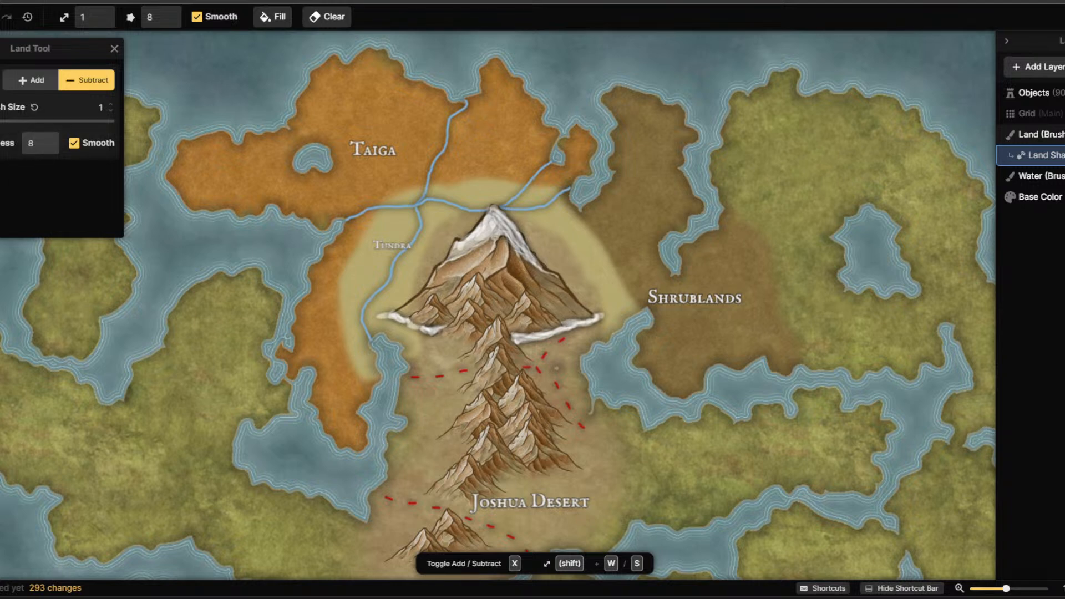
pyautogui.press('b')
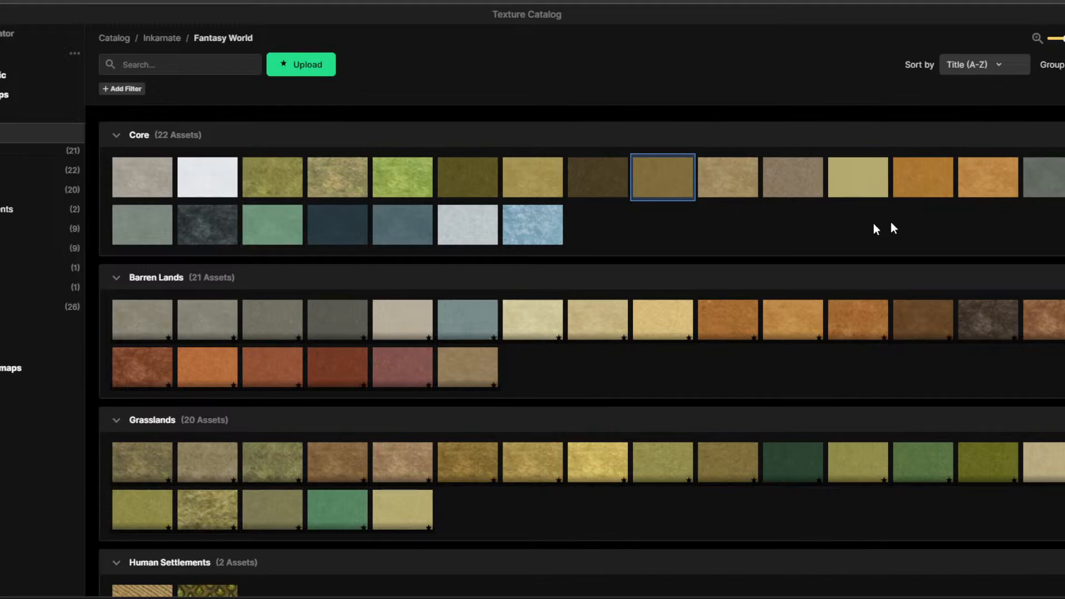
pyautogui.click(992, 192)
pyautogui.moveTo(740, 215)
pyautogui.mouseDown()
pyautogui.moveTo(735, 156)
pyautogui.moveTo(779, 111)
pyautogui.mouseUp()
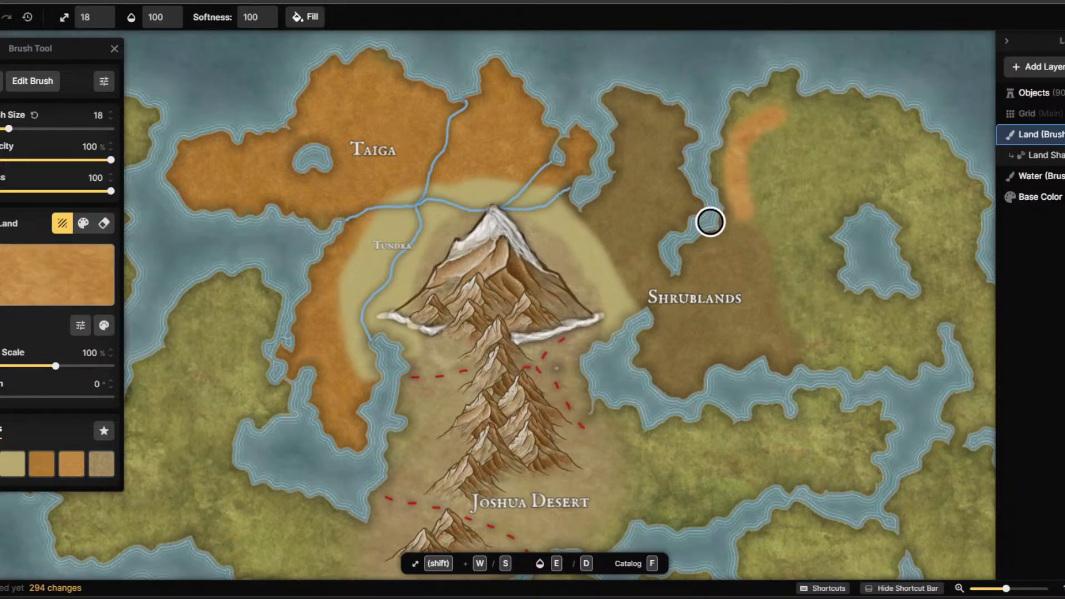
pyautogui.moveTo(740, 185)
pyautogui.mouseDown()
pyautogui.moveTo(779, 172)
pyautogui.moveTo(894, 43)
pyautogui.moveTo(864, 151)
pyautogui.moveTo(810, 118)
pyautogui.moveTo(777, 138)
pyautogui.moveTo(789, 149)
pyautogui.moveTo(776, 113)
pyautogui.mouseUp()
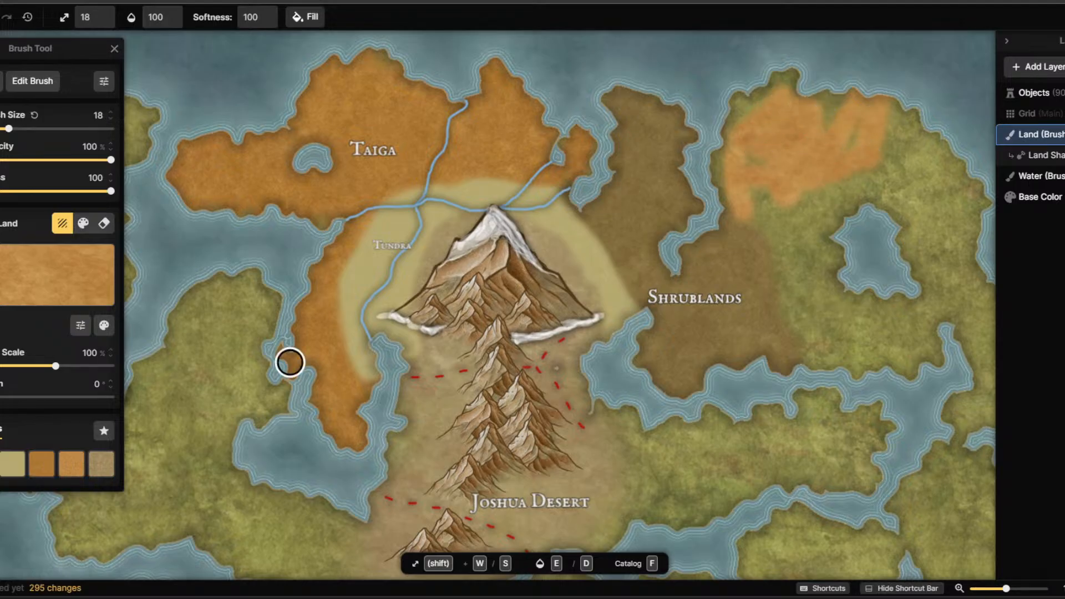
# Set the brush size to 48 and cover the land around the northeastern lake in light orange, extending southeast along the coast.
pyautogui.moveTo(9, 128); pyautogui.dragTo(43, 128)
pyautogui.moveTo(754, 229)
pyautogui.mouseDown()
pyautogui.moveTo(804, 254)
pyautogui.moveTo(827, 314)
pyautogui.moveTo(887, 344)
pyautogui.moveTo(955, 314)
pyautogui.moveTo(965, 228)
pyautogui.moveTo(932, 159)
pyautogui.moveTo(870, 119)
pyautogui.moveTo(756, 107)
pyautogui.moveTo(725, 188)
pyautogui.moveTo(829, 136)
pyautogui.moveTo(815, 197)
pyautogui.moveTo(936, 232)
pyautogui.moveTo(882, 339)
pyautogui.moveTo(851, 248)
pyautogui.moveTo(816, 203)
pyautogui.moveTo(766, 205)
pyautogui.moveTo(833, 309)
pyautogui.moveTo(826, 342)
pyautogui.moveTo(751, 205)
pyautogui.mouseUp()
pyautogui.scroll(-2, 841, 388)
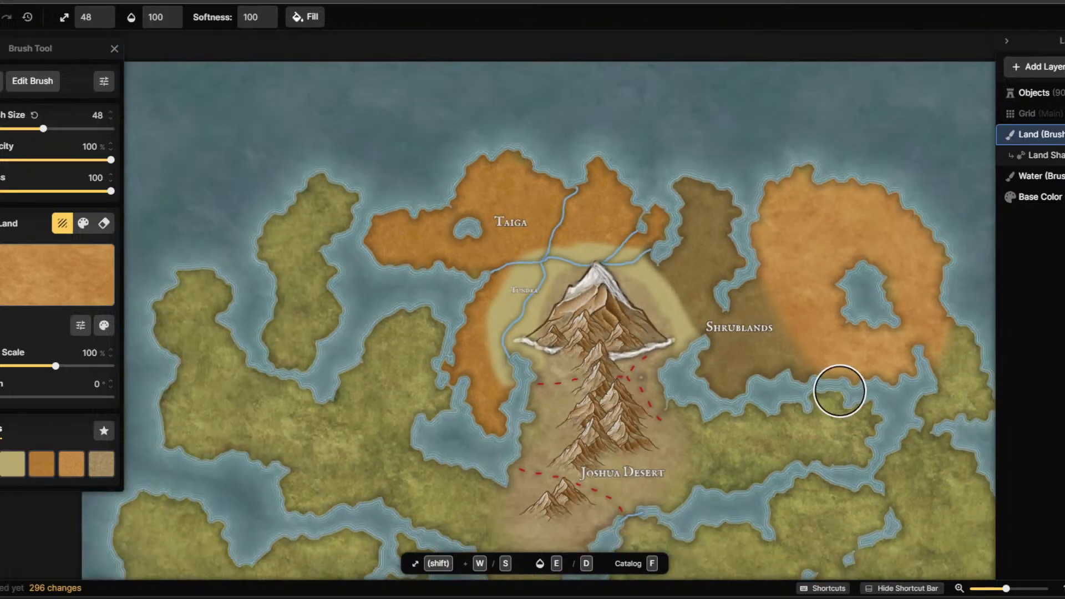
pyautogui.moveTo(942, 342)
pyautogui.mouseDown()
pyautogui.moveTo(948, 309)
pyautogui.moveTo(943, 349)
pyautogui.mouseUp()
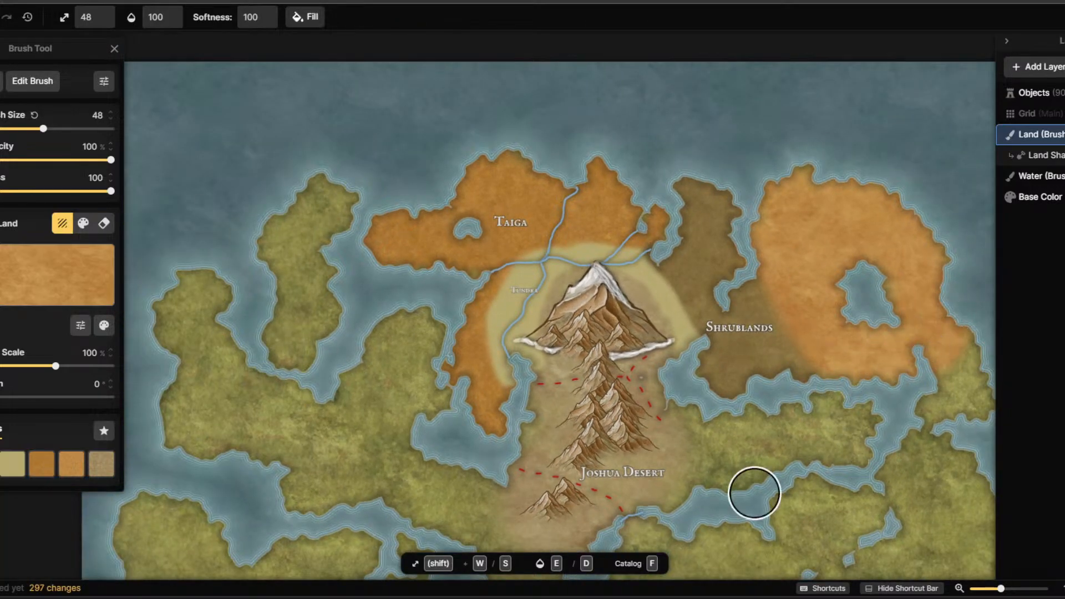
pyautogui.moveTo(910, 410)
pyautogui.mouseDown()
pyautogui.moveTo(953, 373)
pyautogui.moveTo(940, 418)
pyautogui.moveTo(920, 428)
pyautogui.moveTo(907, 457)
pyautogui.moveTo(898, 499)
pyautogui.moveTo(905, 538)
pyautogui.moveTo(950, 532)
pyautogui.moveTo(978, 476)
pyautogui.mouseUp()
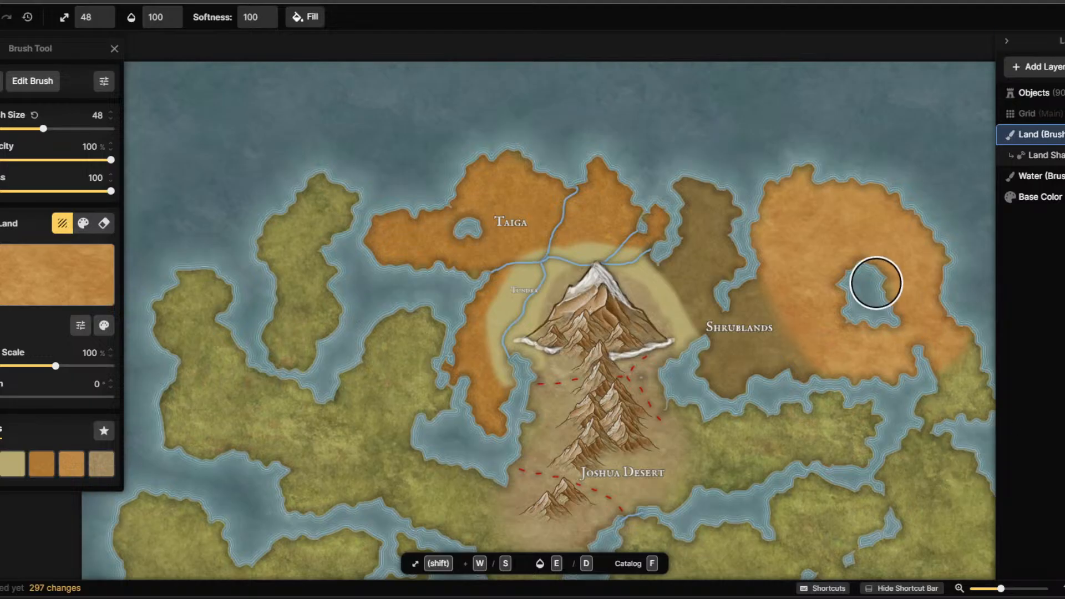
pyautogui.moveTo(945, 355)
pyautogui.mouseDown()
pyautogui.moveTo(957, 375)
pyautogui.moveTo(954, 355)
pyautogui.moveTo(976, 372)
pyautogui.moveTo(978, 348)
pyautogui.moveTo(957, 357)
pyautogui.moveTo(927, 330)
pyautogui.moveTo(923, 347)
pyautogui.moveTo(944, 370)
pyautogui.moveTo(953, 347)
pyautogui.mouseUp()
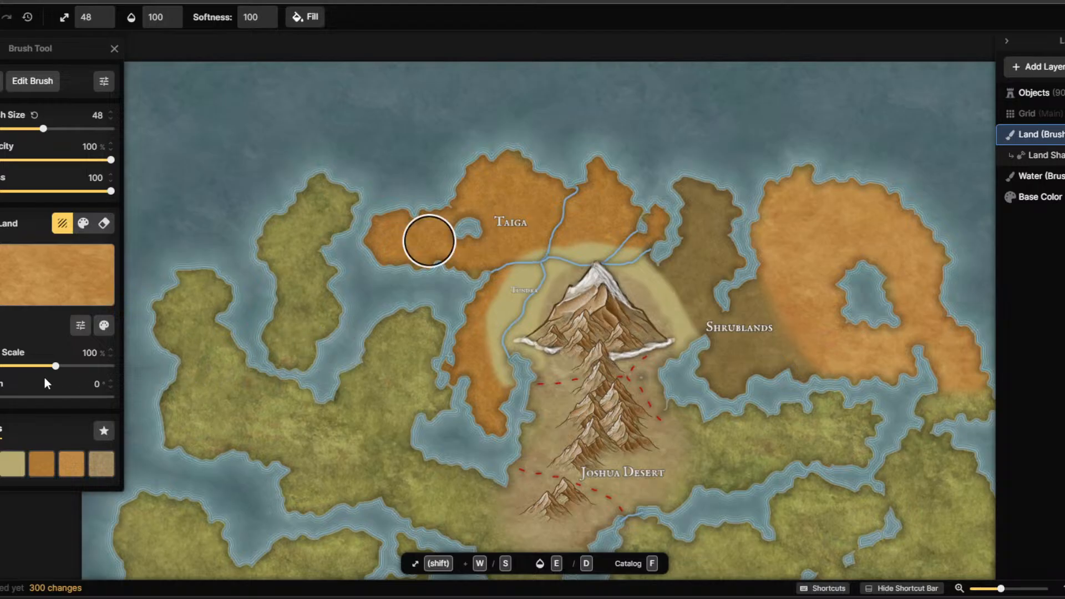
# Place a size 13 text label on the northeastern land, just above the lake.
pyautogui.press('t')
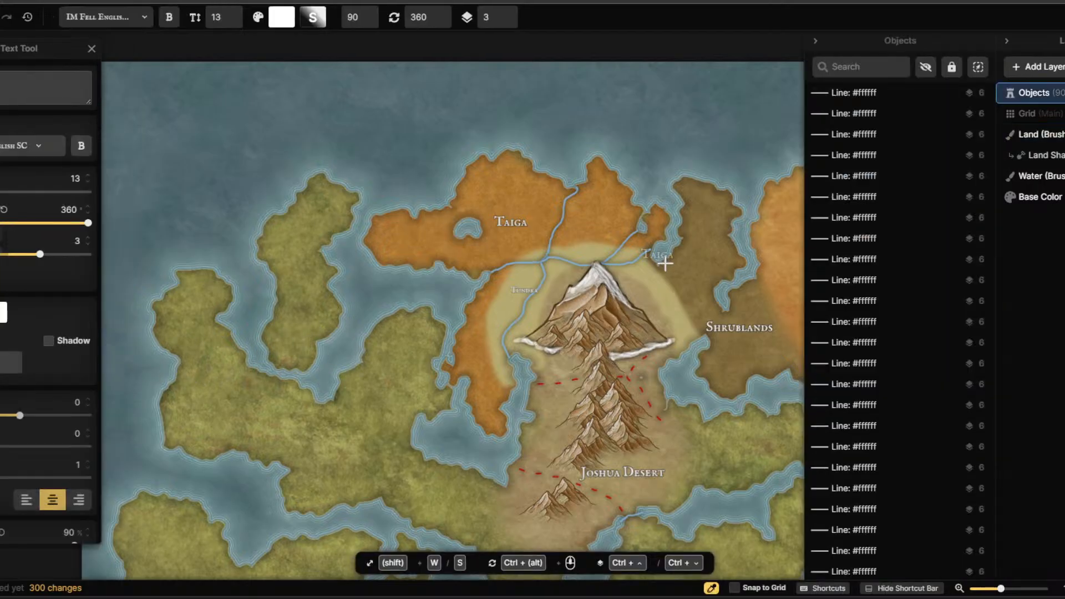
pyautogui.scroll(-5, 698, 311)
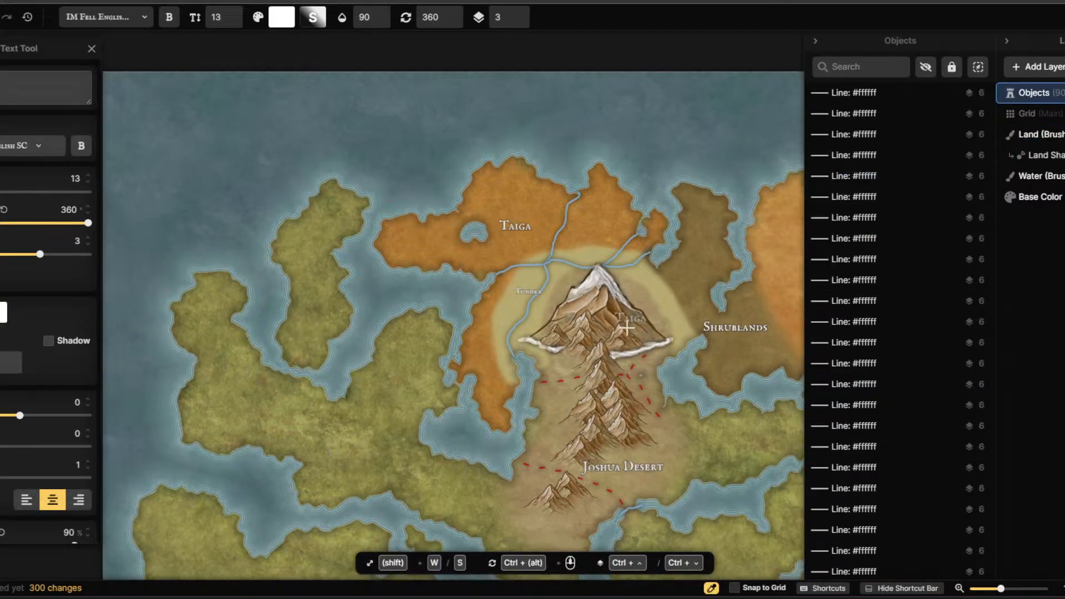
pyautogui.scroll(5, 734, 293)
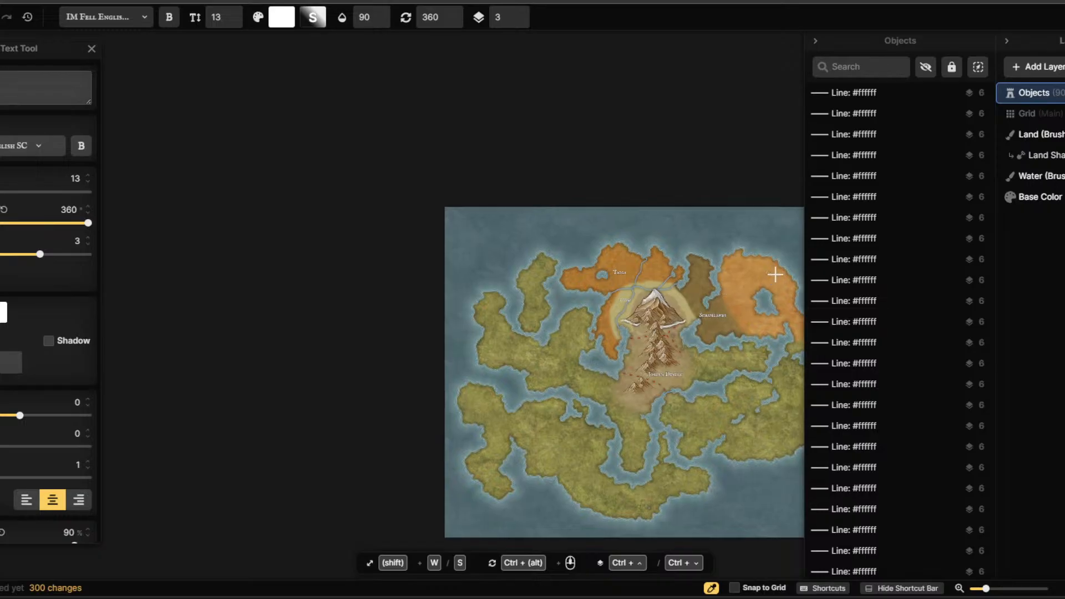
pyautogui.scroll(4, 761, 373)
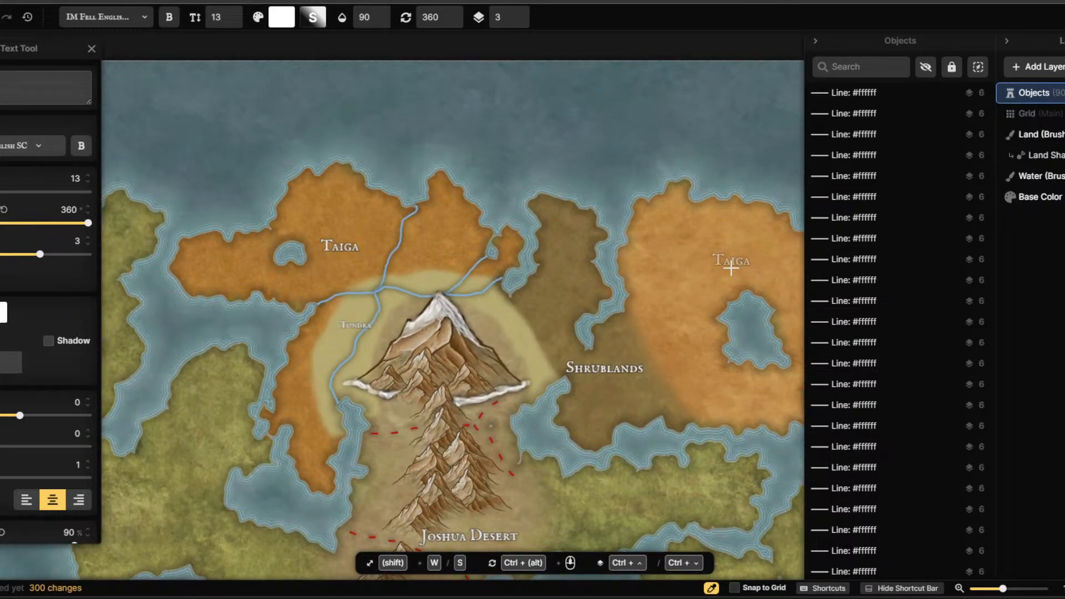
pyautogui.click(731, 269)
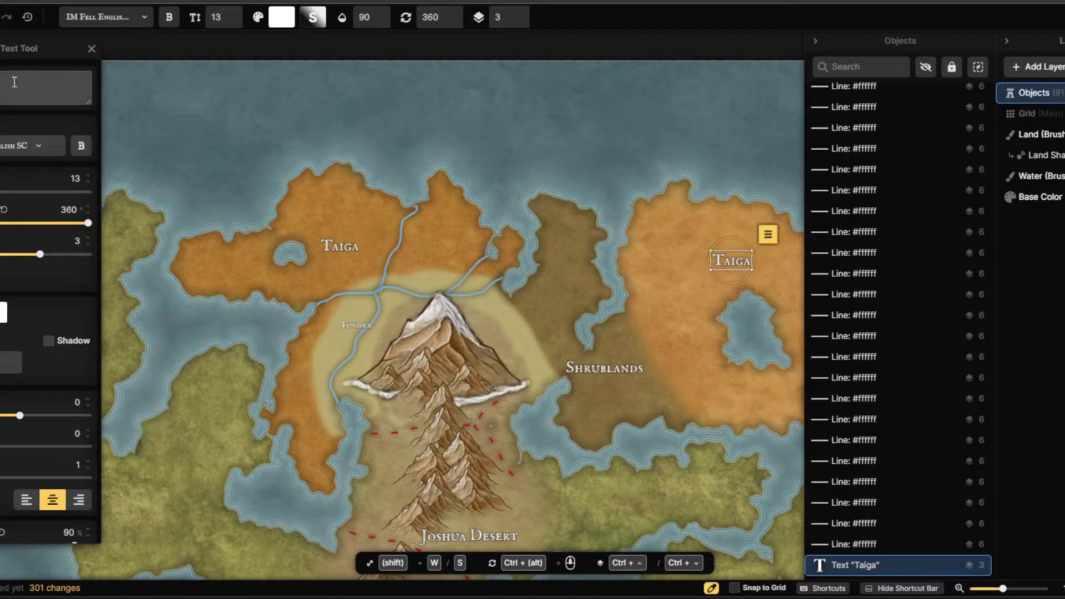
# Change the new label's text to "Temperate Forests" and deselect it.
pyautogui.press('BackSpace')
pyautogui.press('BackSpace')
pyautogui.press('BackSpace')
pyautogui.press('BackSpace')
pyautogui.write('empar')
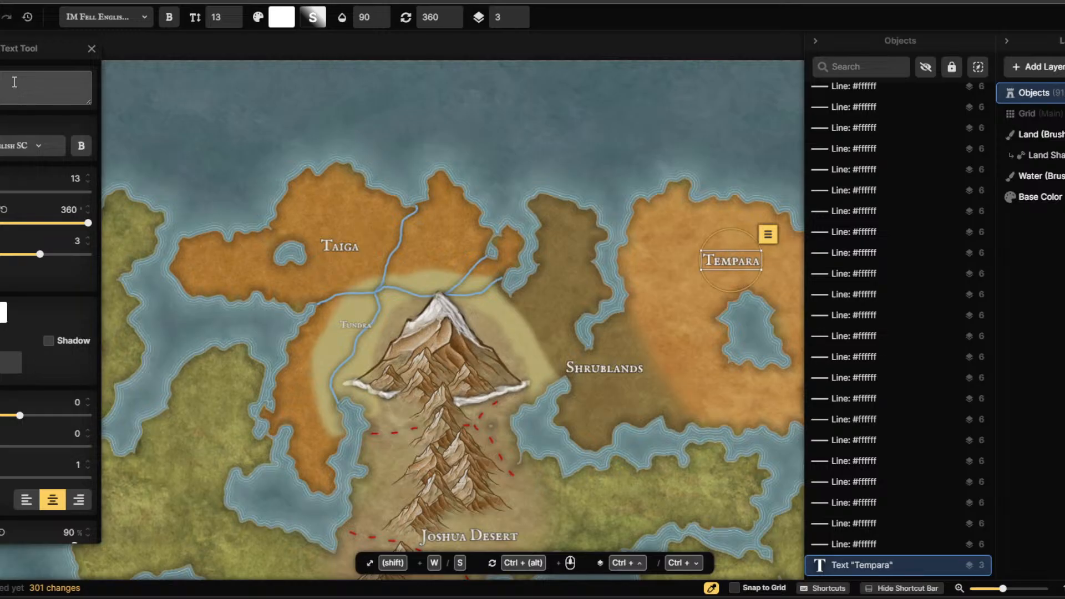
pyautogui.press('BackSpace')
pyautogui.press('BackSpace')
pyautogui.press('BackSpace')
pyautogui.write('erat')
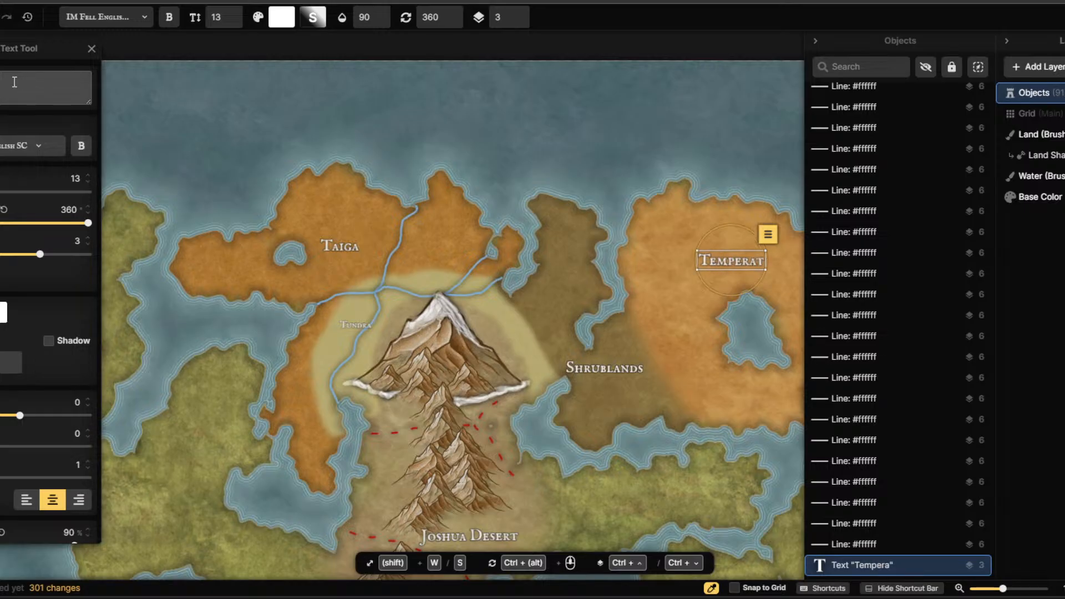
pyautogui.write('e')
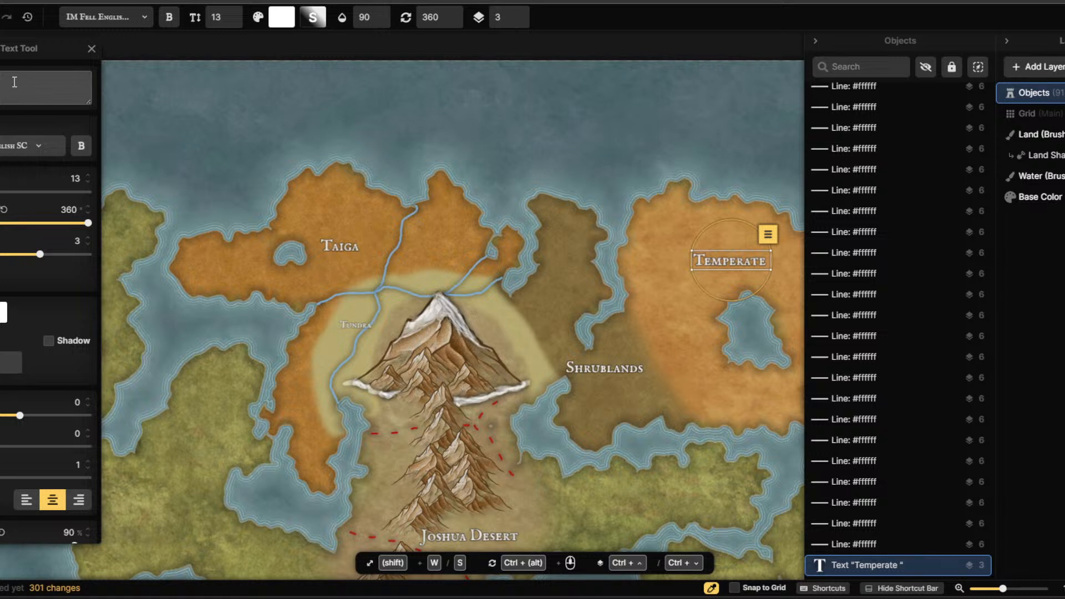
pyautogui.write(' Fo')
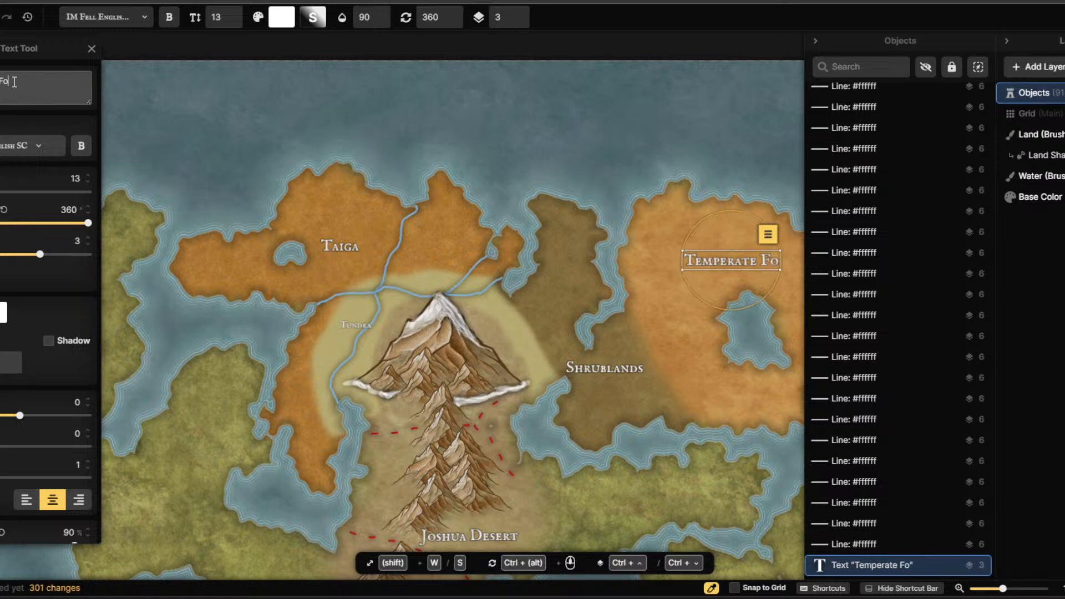
pyautogui.write('rest')
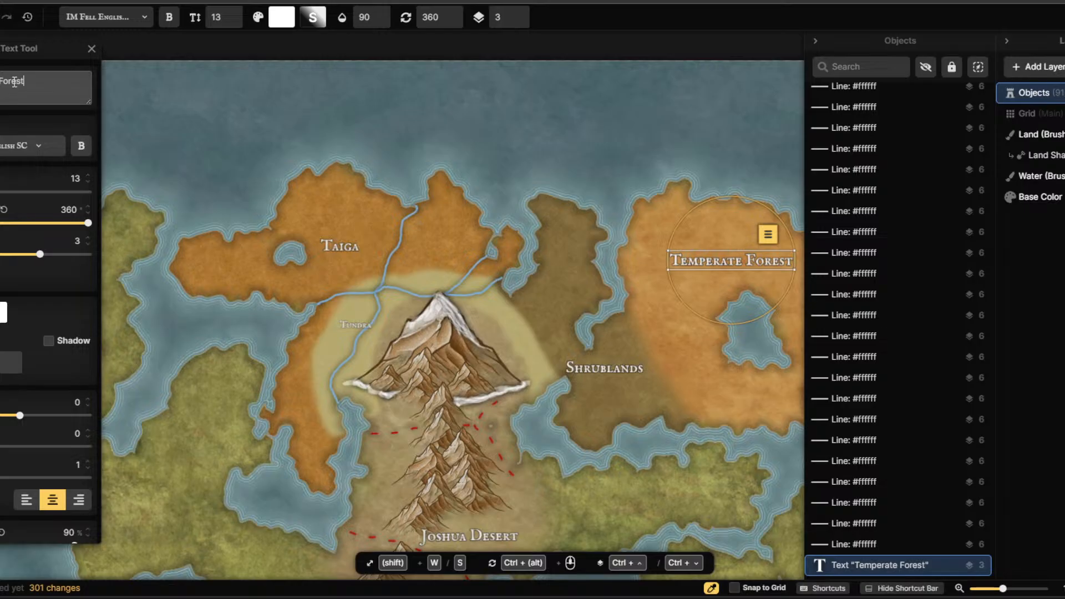
pyautogui.write('s')
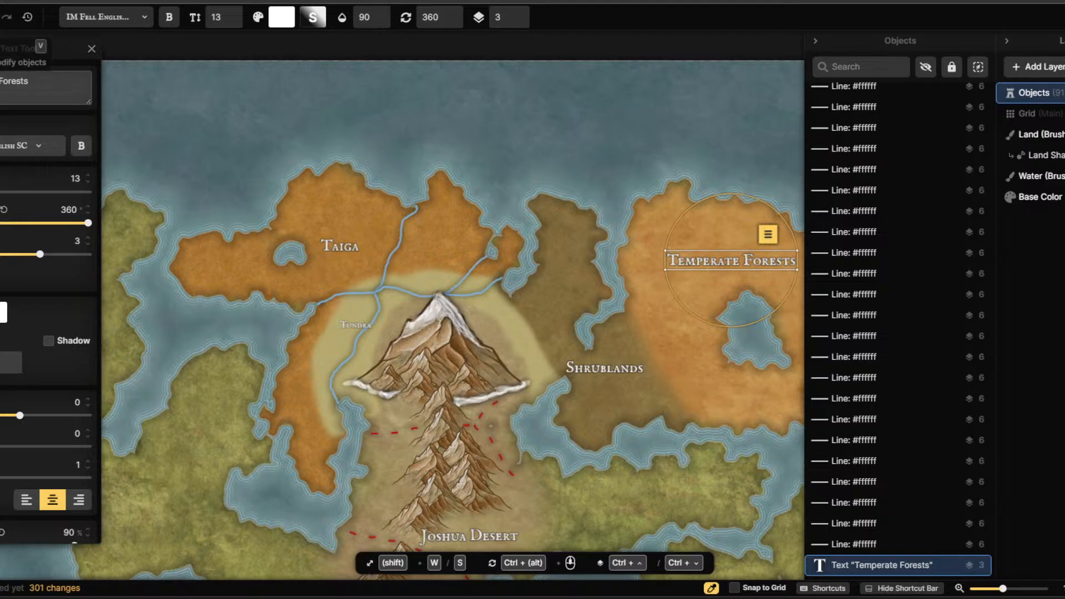
pyautogui.click(1, 55)
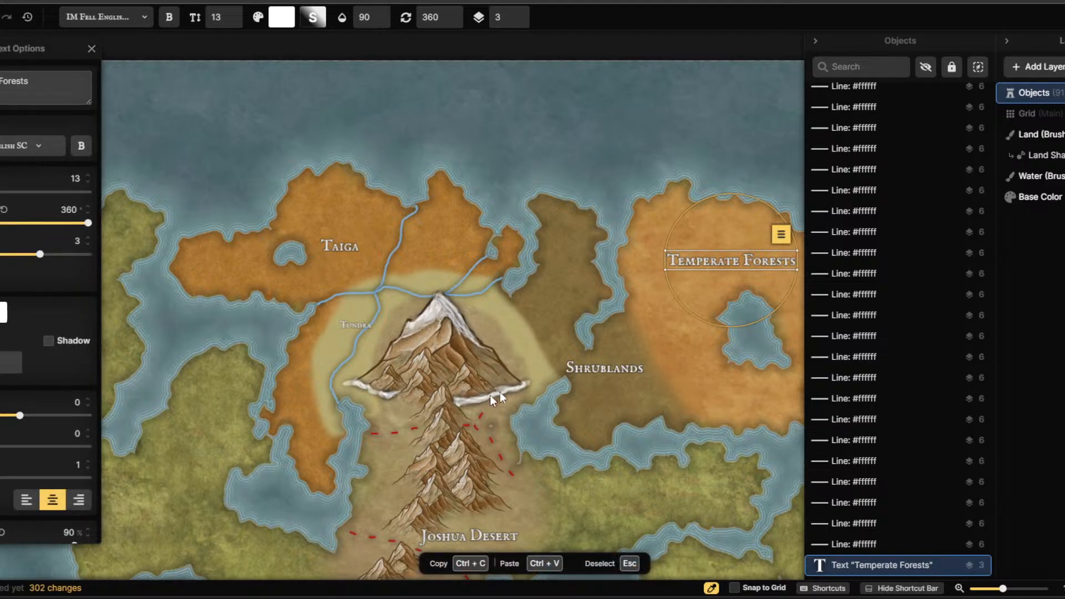
pyautogui.scroll(-3, 500, 393)
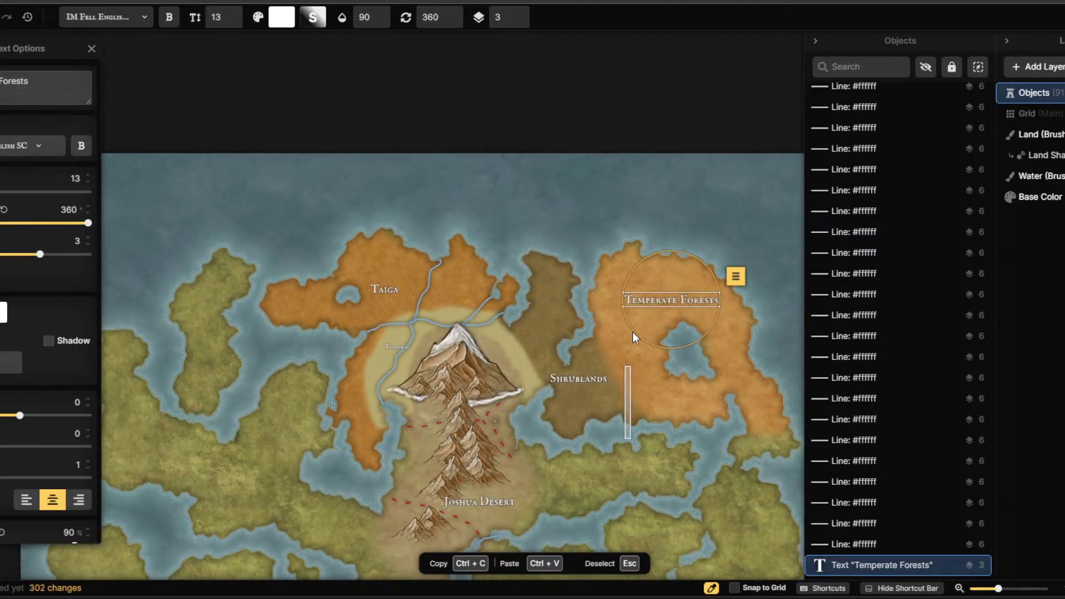
pyautogui.press('Escape')
pyautogui.click(1, 84)
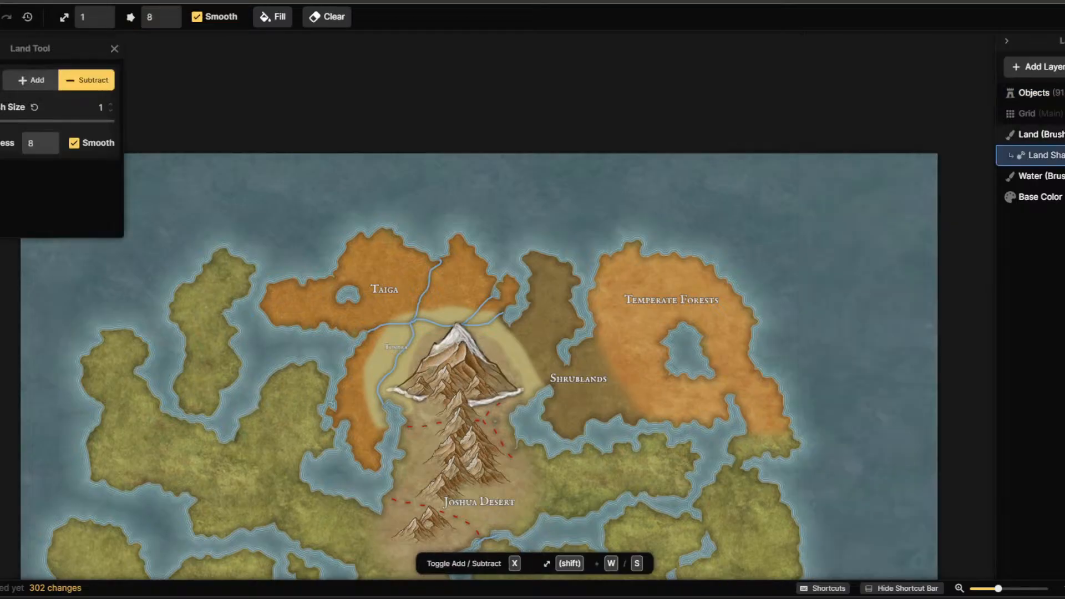
pyautogui.scroll(-5, 470, 422)
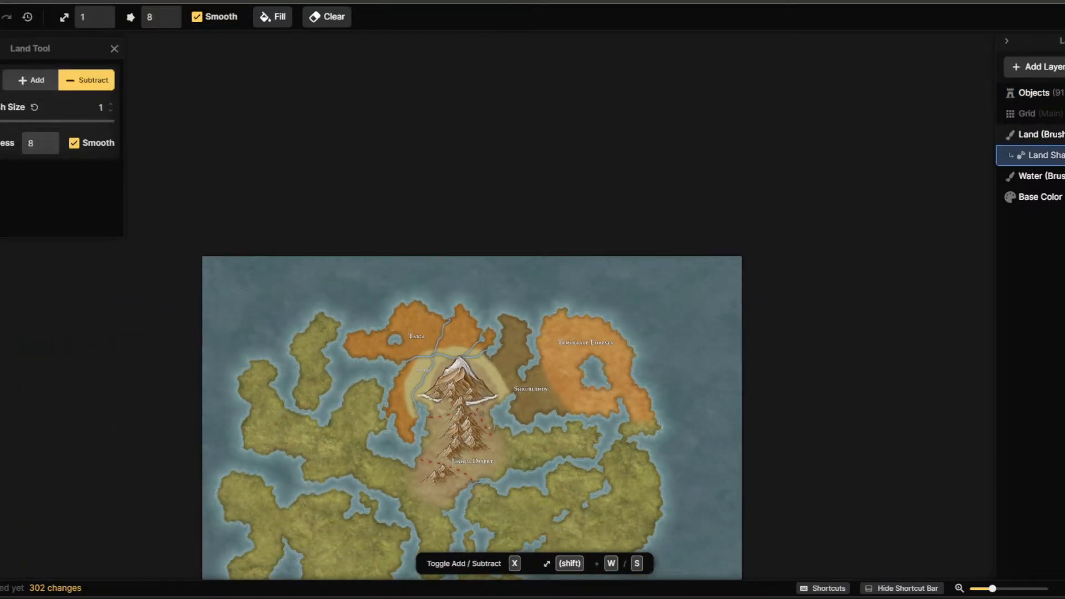
pyautogui.scroll(5, 545, 472)
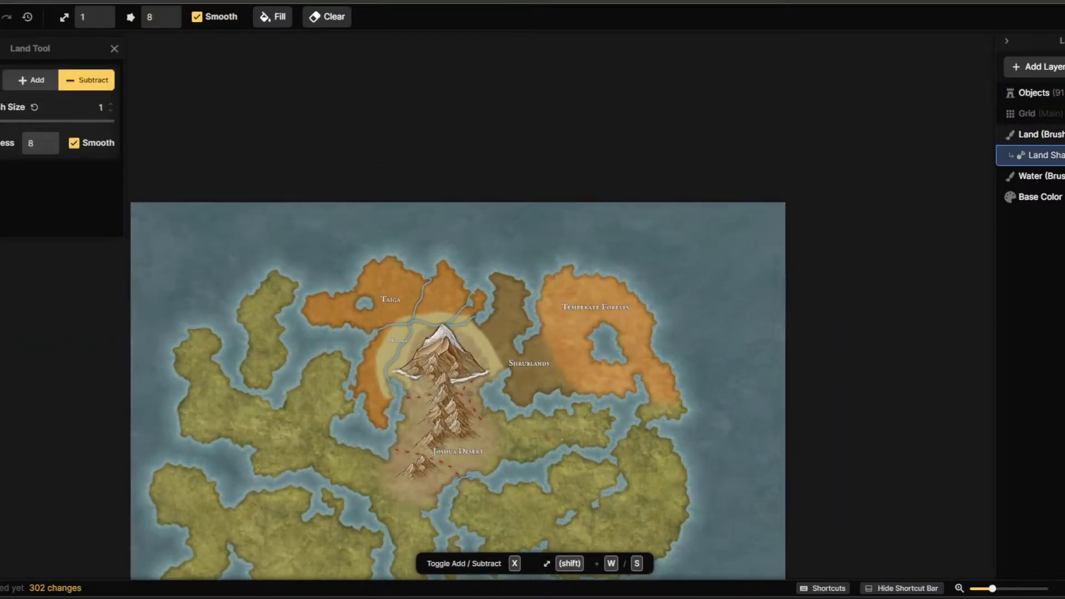
pyautogui.scroll(1, 743, 508)
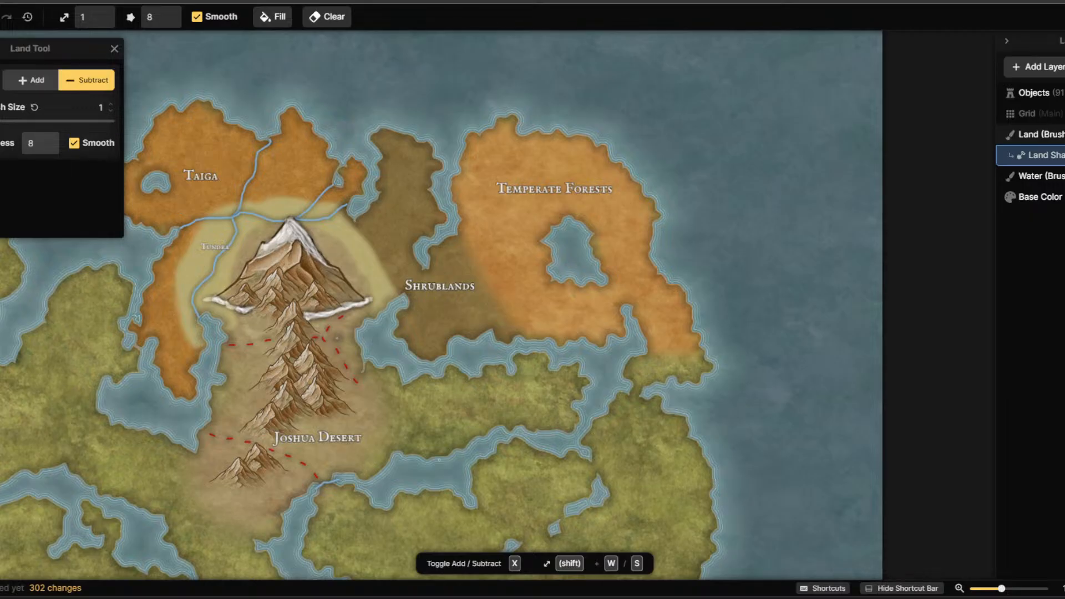
pyautogui.scroll(4, 371, 492)
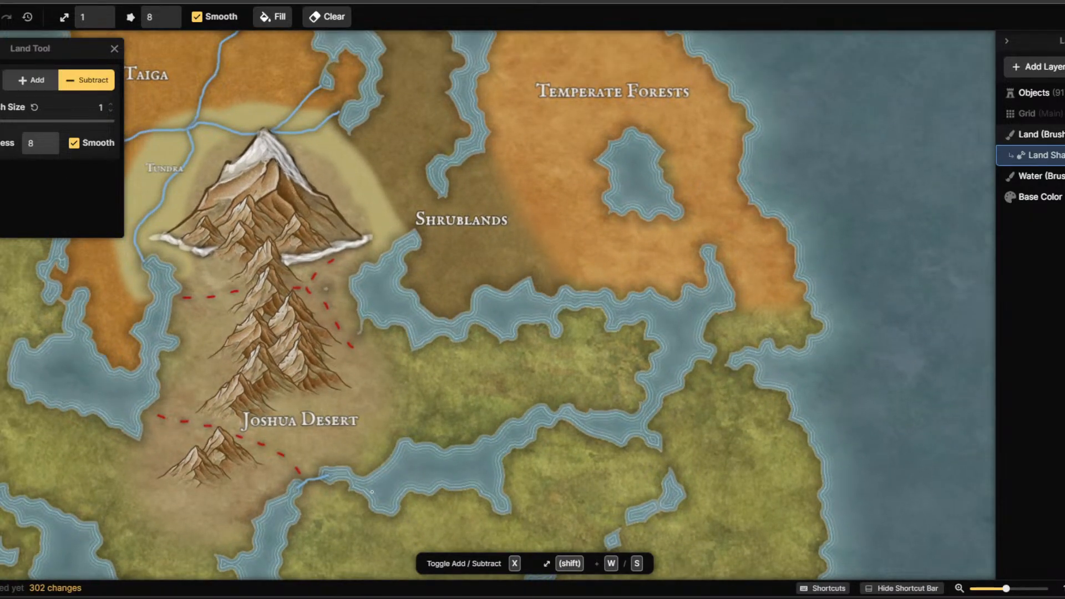
pyautogui.scroll(-1, 372, 492)
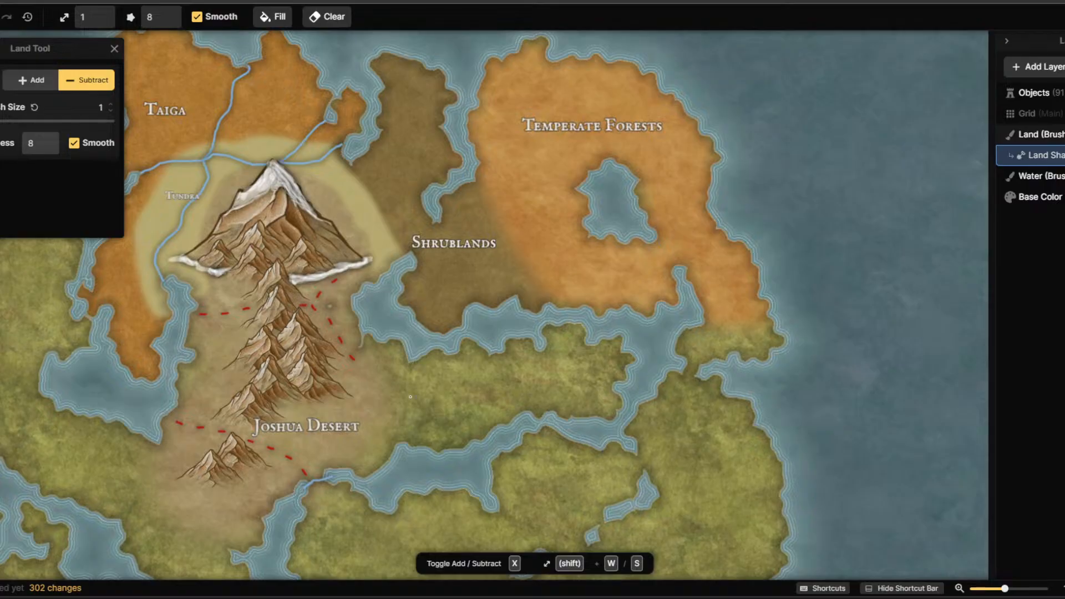
# Choose the Core Cliffs stamp from the Fantasy World catalog and place one at size 29 on the green land south of the Shrublands.
pyautogui.click(1, 146)
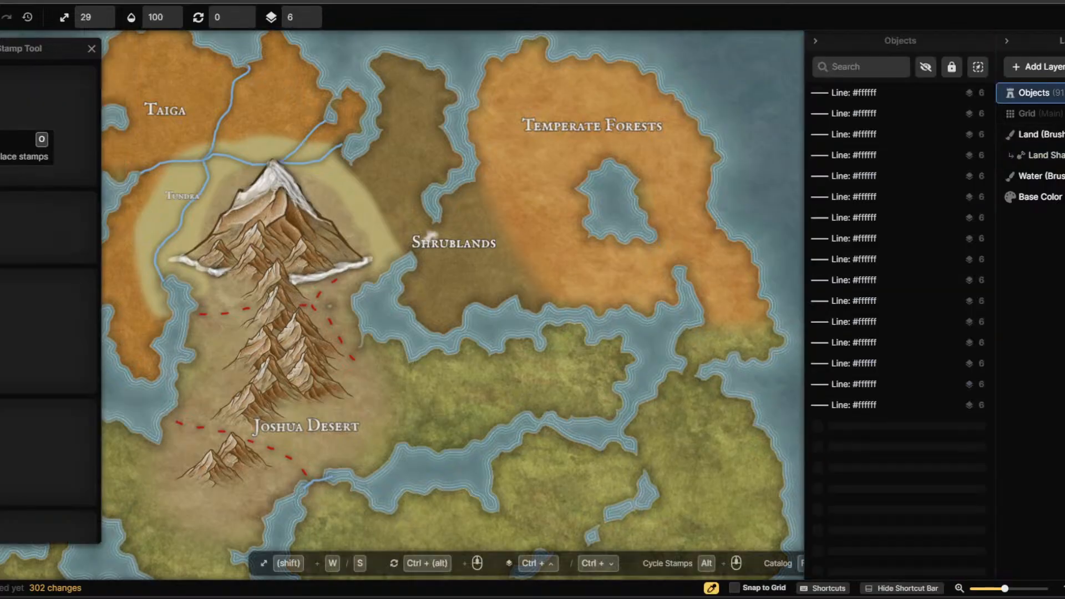
pyautogui.press('f')
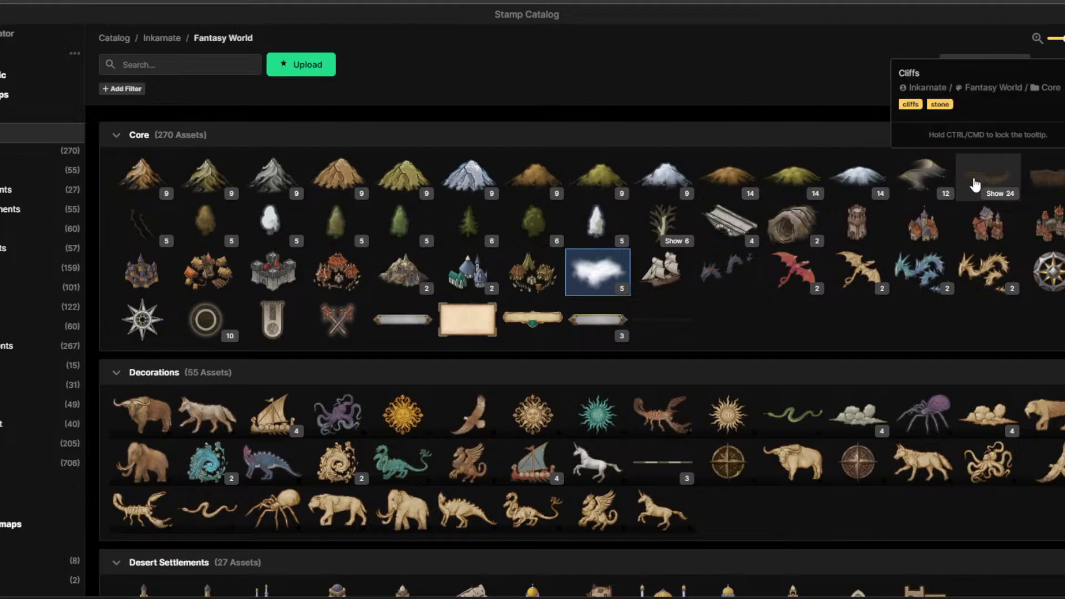
pyautogui.click(974, 185)
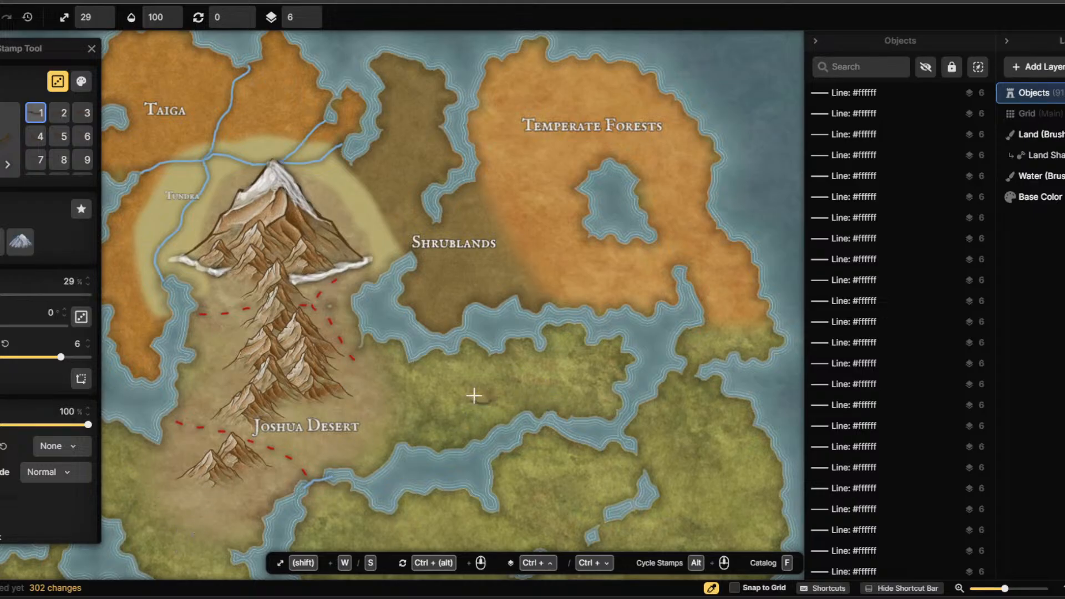
pyautogui.scroll(3, 447, 399)
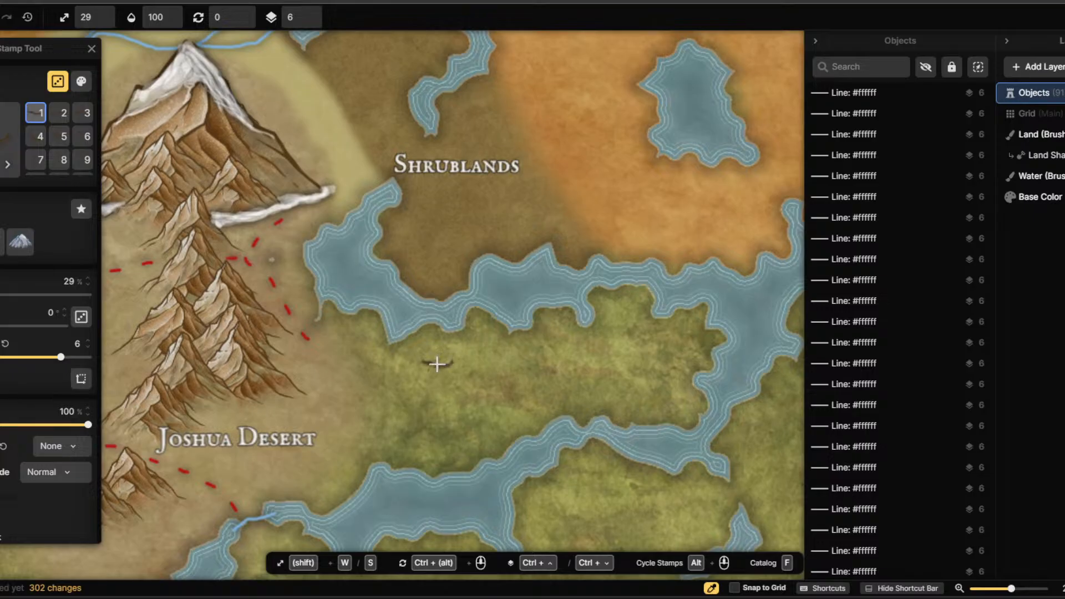
pyautogui.click(437, 364)
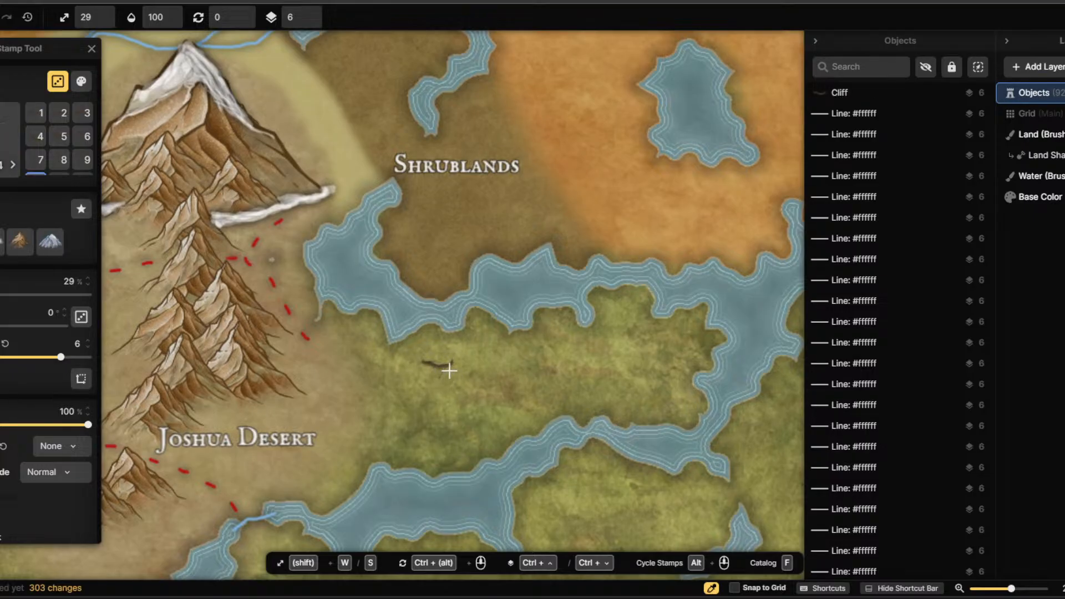
# Add cliff variant 9 at size 22 to the eastern end of the first cliff.
pyautogui.click(86, 157)
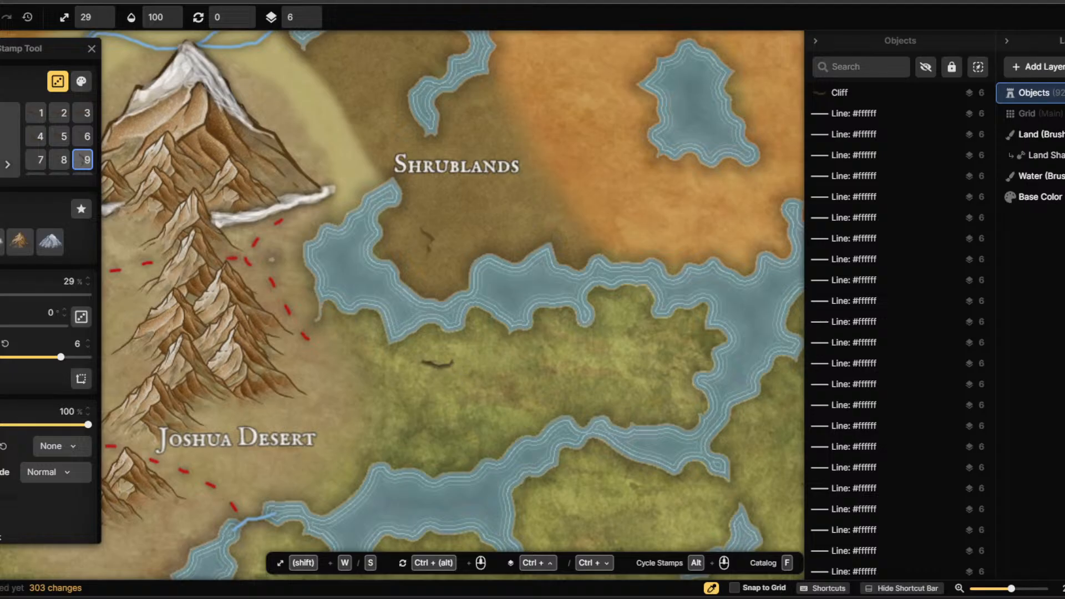
pyautogui.press('s')
pyautogui.press('s')
pyautogui.press('s')
pyautogui.press('s')
pyautogui.press('s')
pyautogui.press('s')
pyautogui.press('s')
pyautogui.click(459, 369)
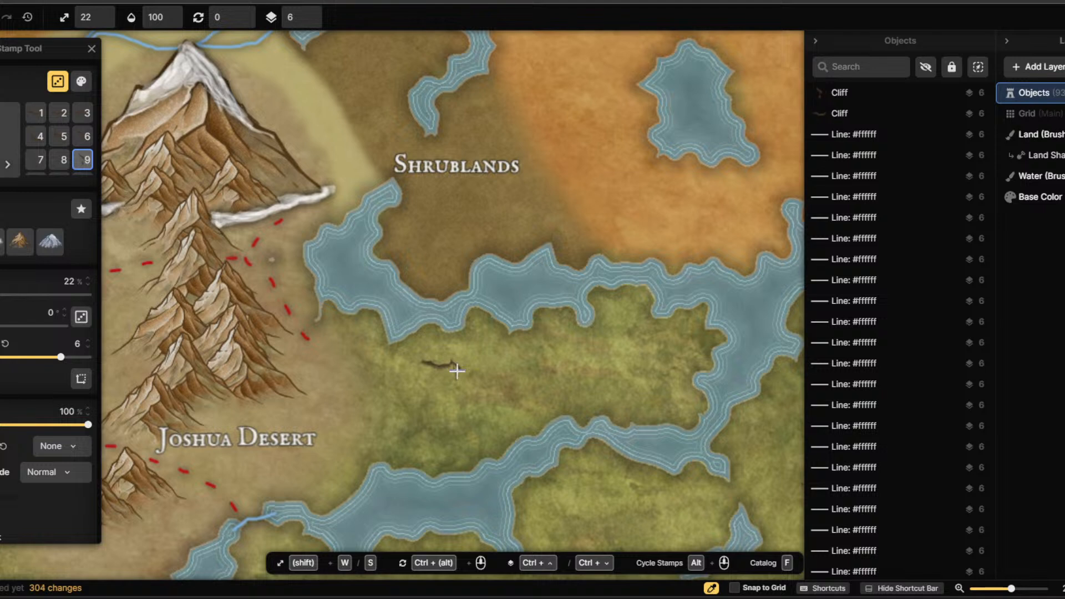
# Place cliff variant 15 just below the two joined cliffs.
pyautogui.scroll(-3, 63, 138)
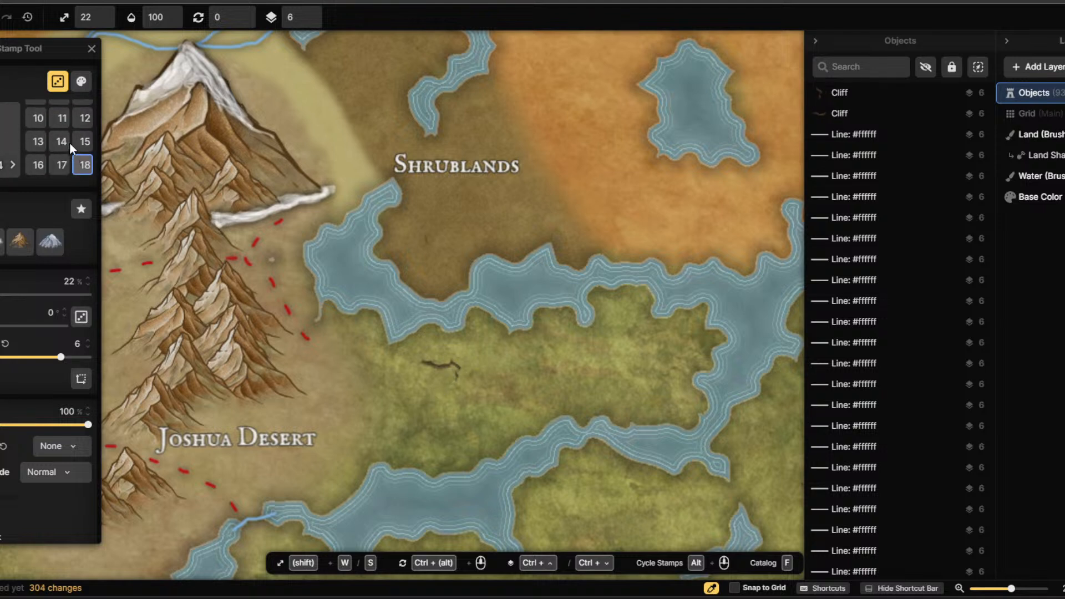
pyautogui.click(83, 145)
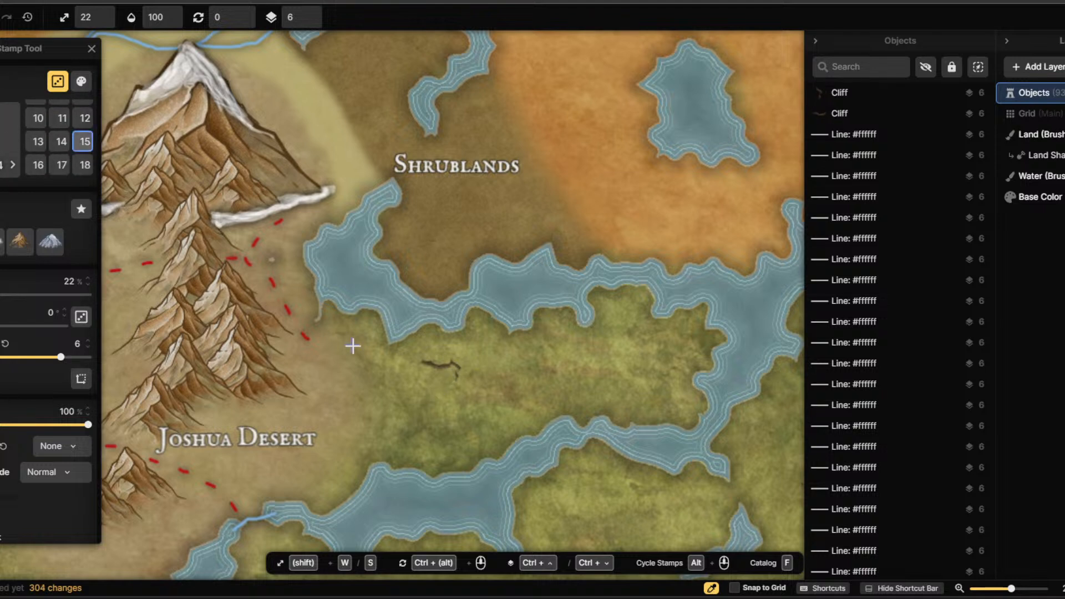
pyautogui.click(445, 382)
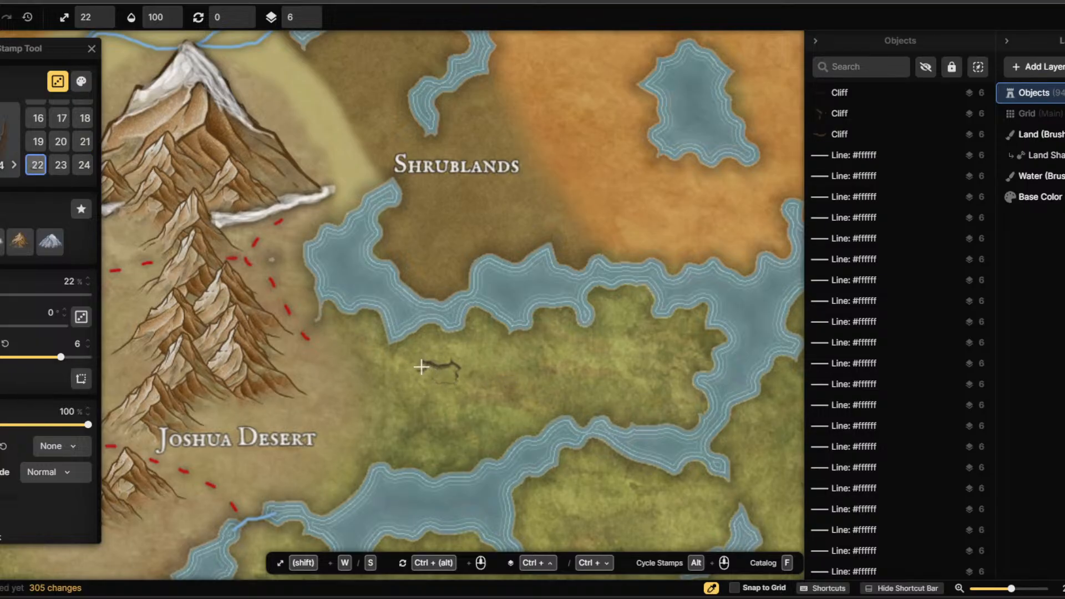
# Try cliff variant 22 at the western end of the cliff line, undo it, and extend the line there with variant 1.
pyautogui.click(420, 367)
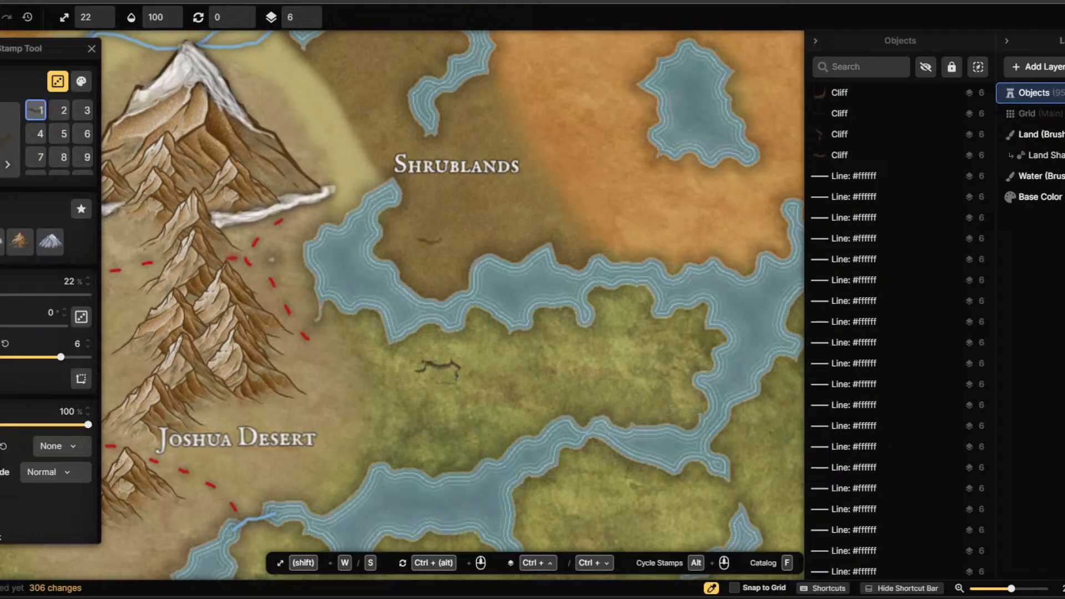
pyautogui.hotkey('ctrl', 'z')
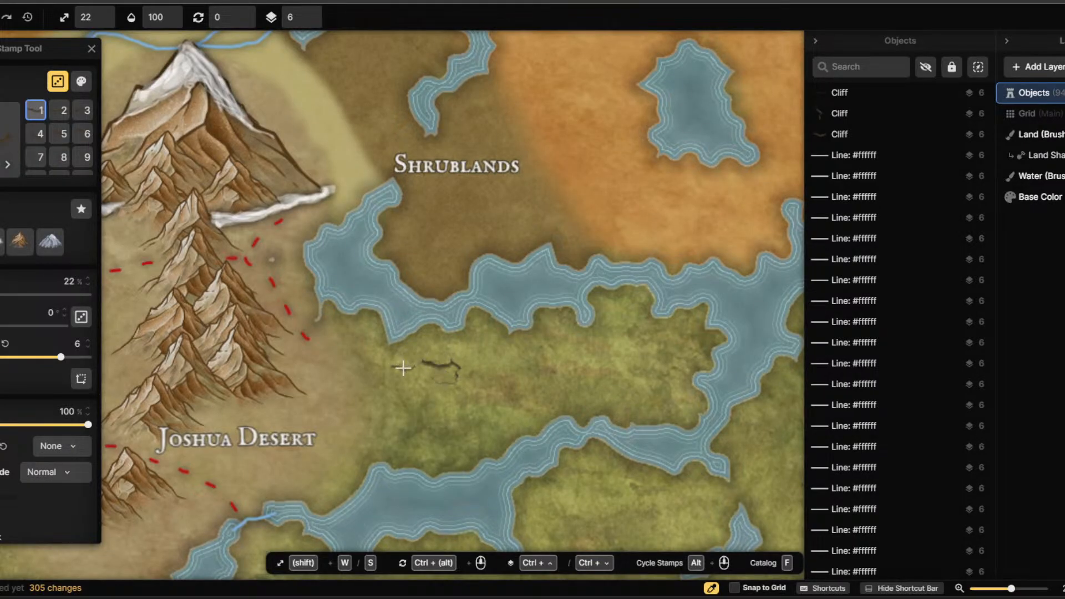
pyautogui.scroll(1, 403, 368)
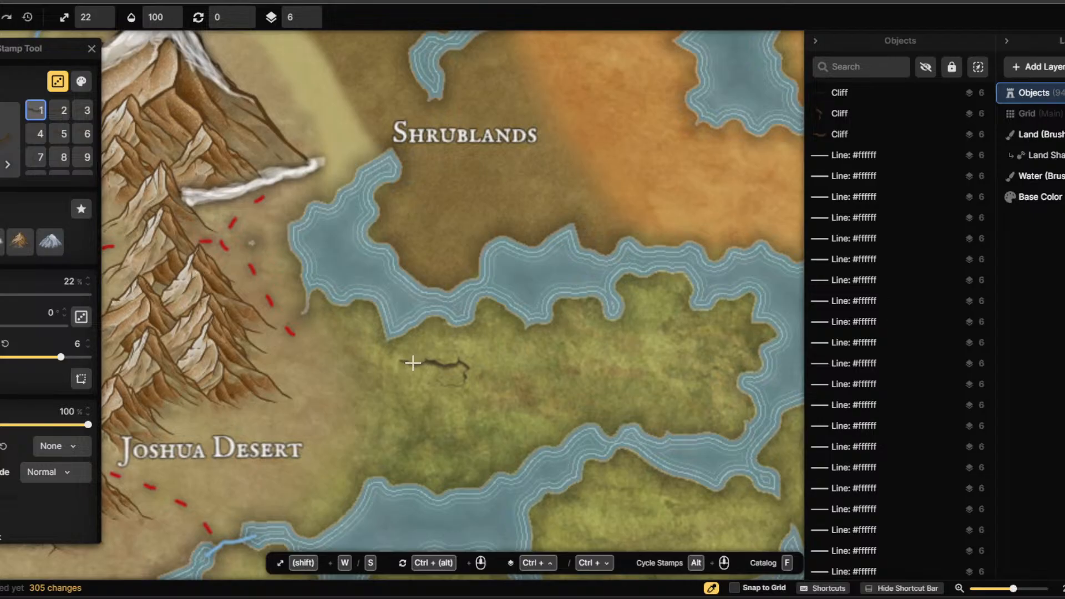
pyautogui.click(415, 364)
# Place a separate cliff east of the cliff line, then try another beside it and undo that last one.
pyautogui.click(524, 381)
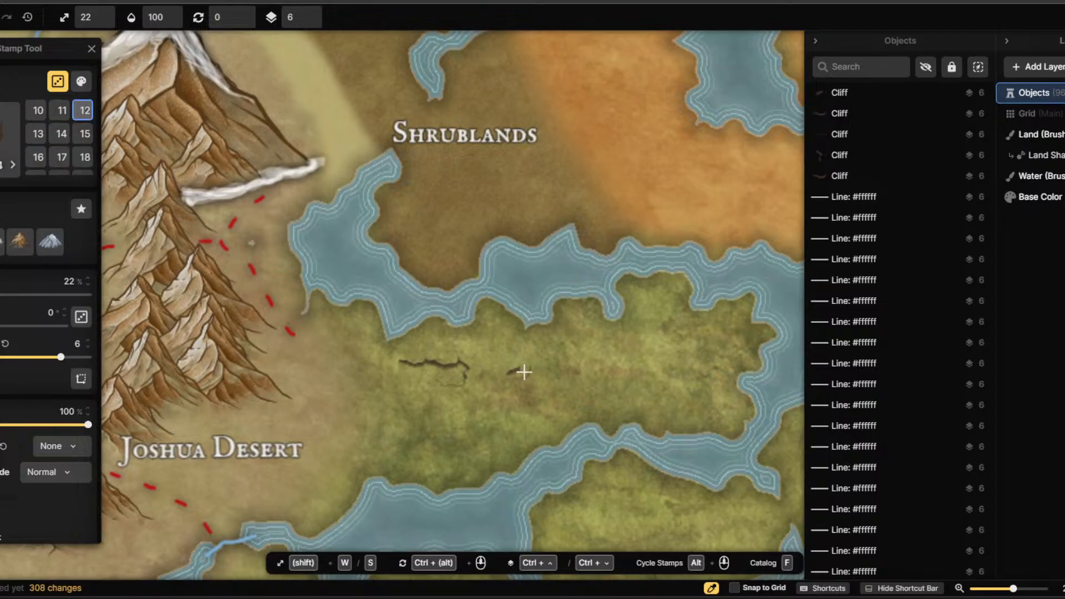
pyautogui.click(528, 383)
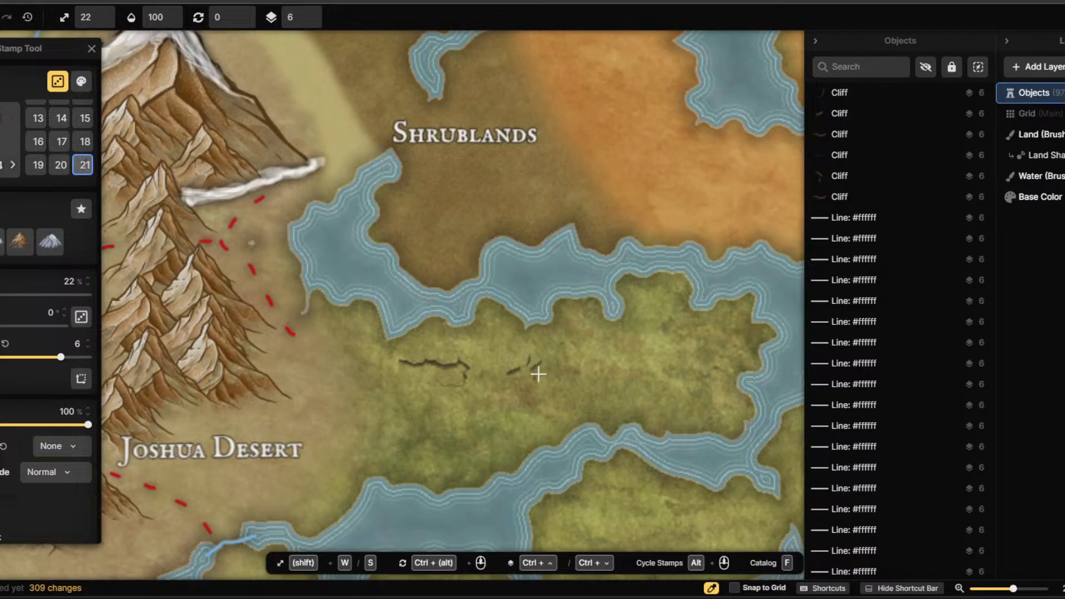
pyautogui.hotkey('ctrl', 'z')
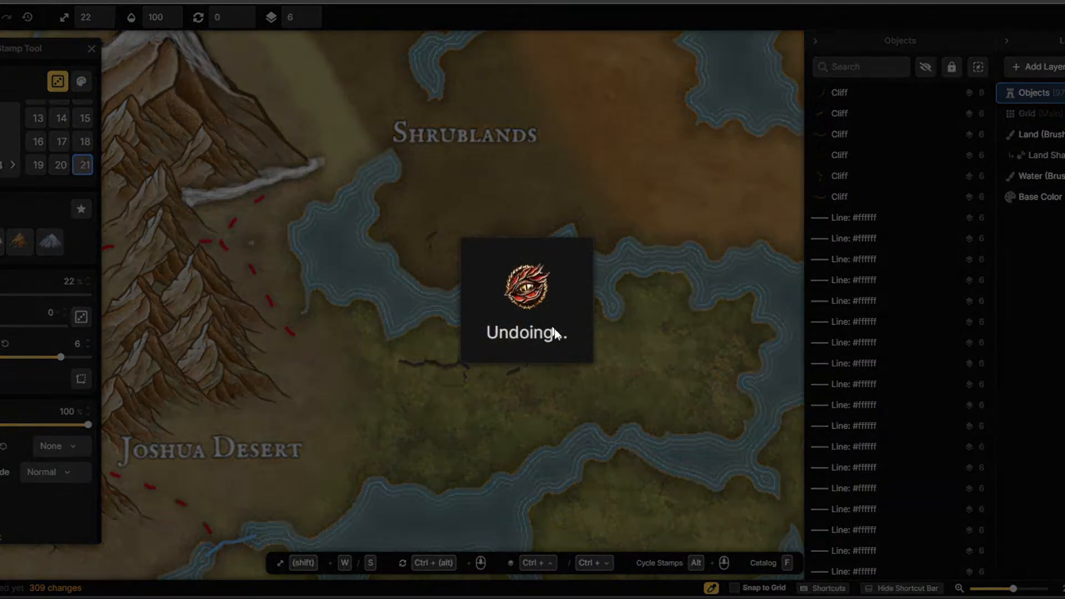
# Place a small cliff southeast of the separate cliff near the cliff line, then add variant 20 below that separate cliff's western end.
pyautogui.click(535, 382)
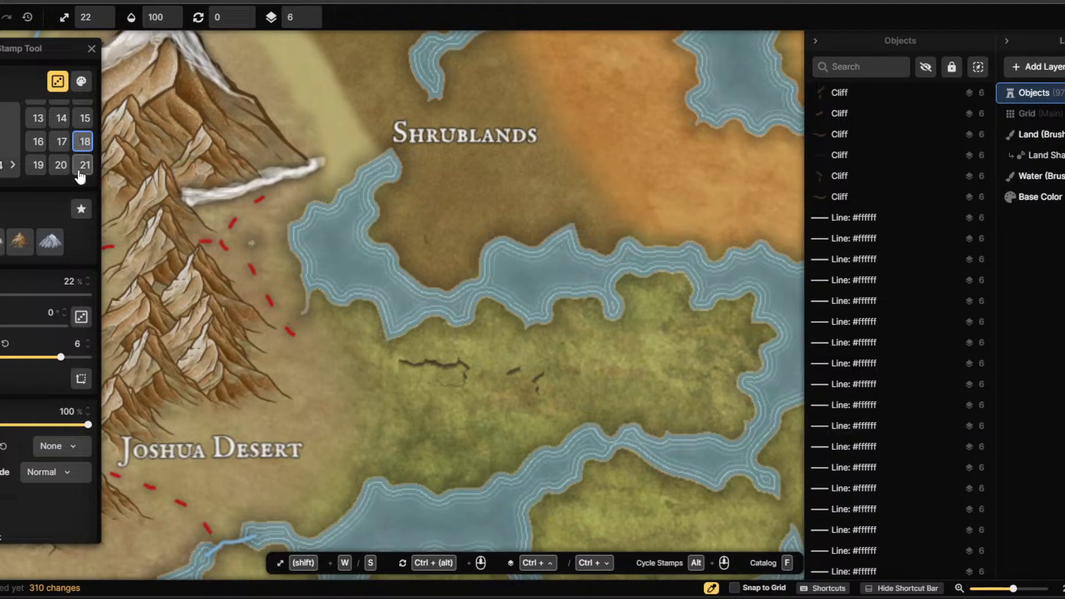
pyautogui.click(61, 166)
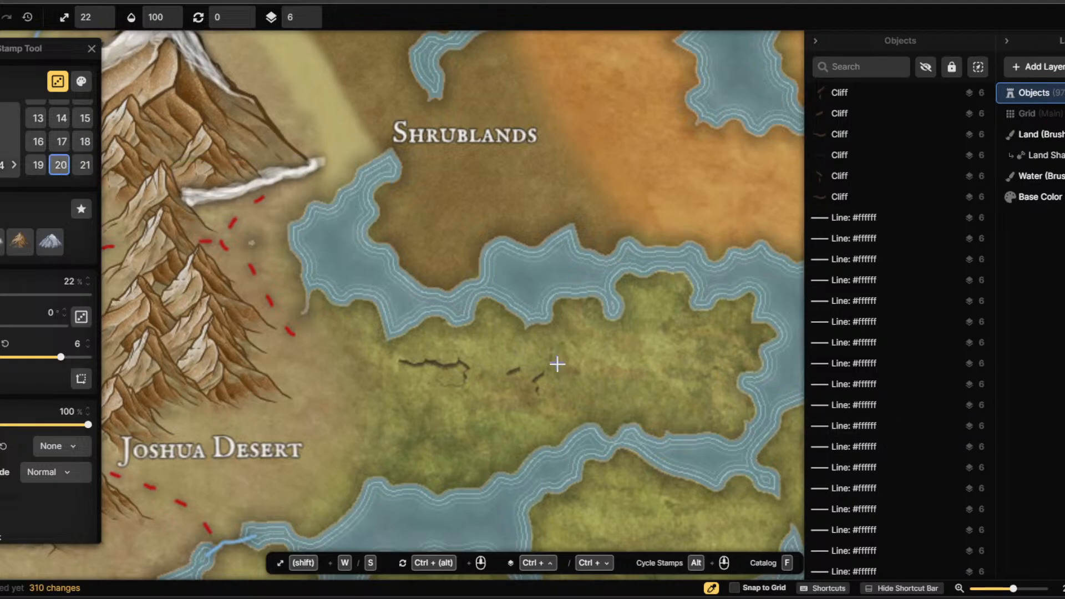
pyautogui.click(509, 379)
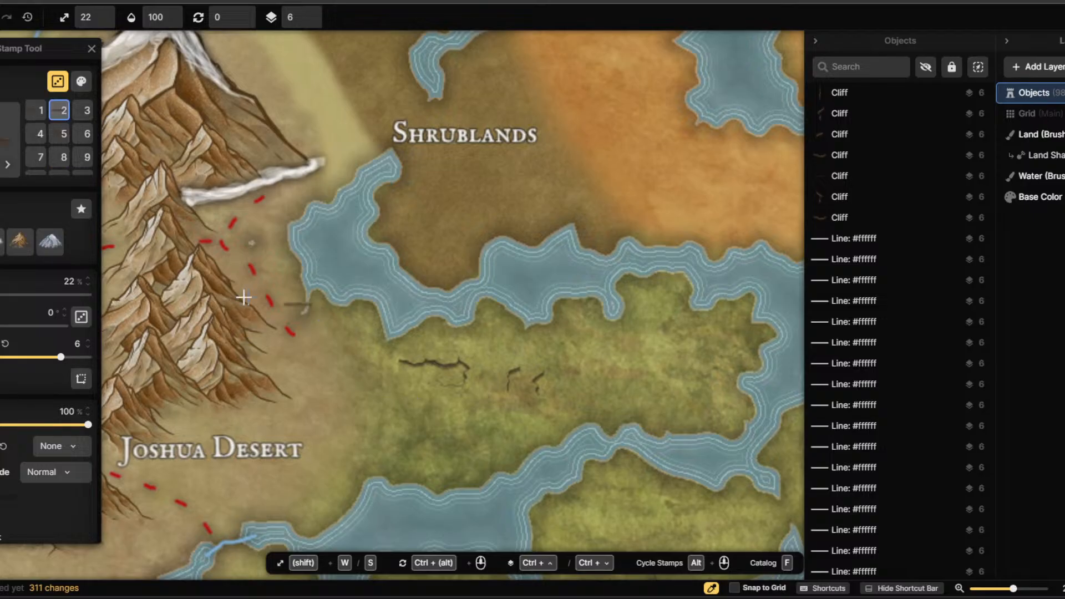
# Extend the small cliff group southwest with cliff variant 23 and east with variant 15.
pyautogui.scroll(-2, 60, 153)
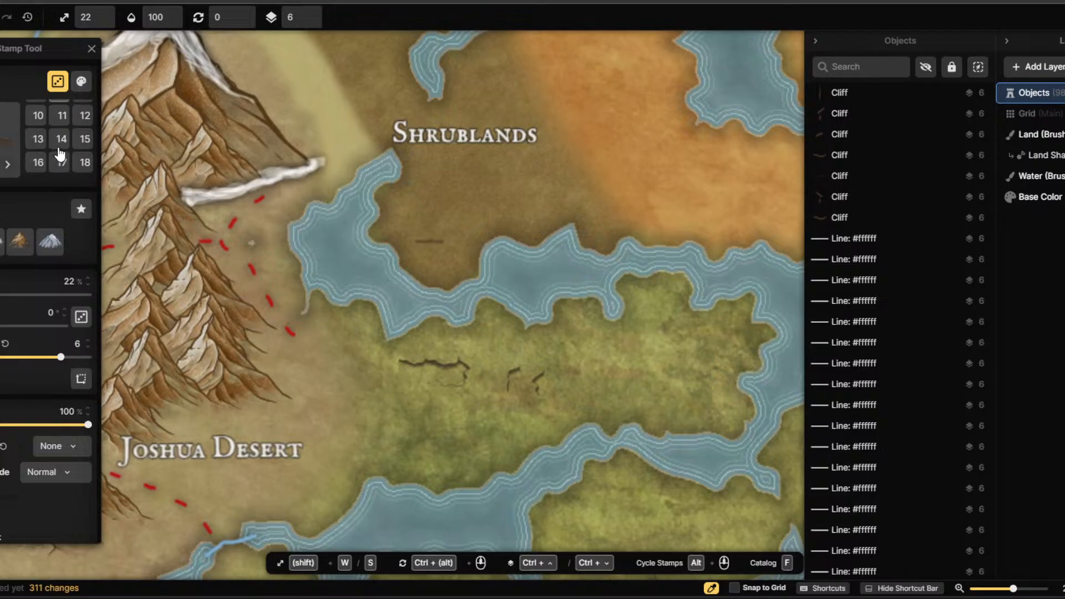
pyautogui.scroll(-2, 60, 154)
pyautogui.click(60, 161)
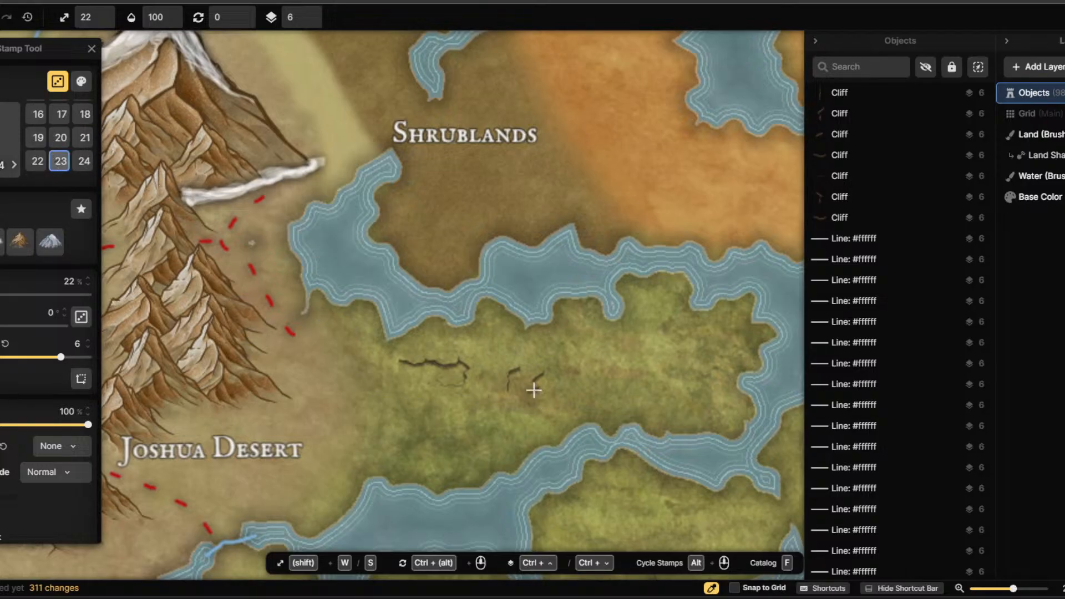
pyautogui.click(500, 396)
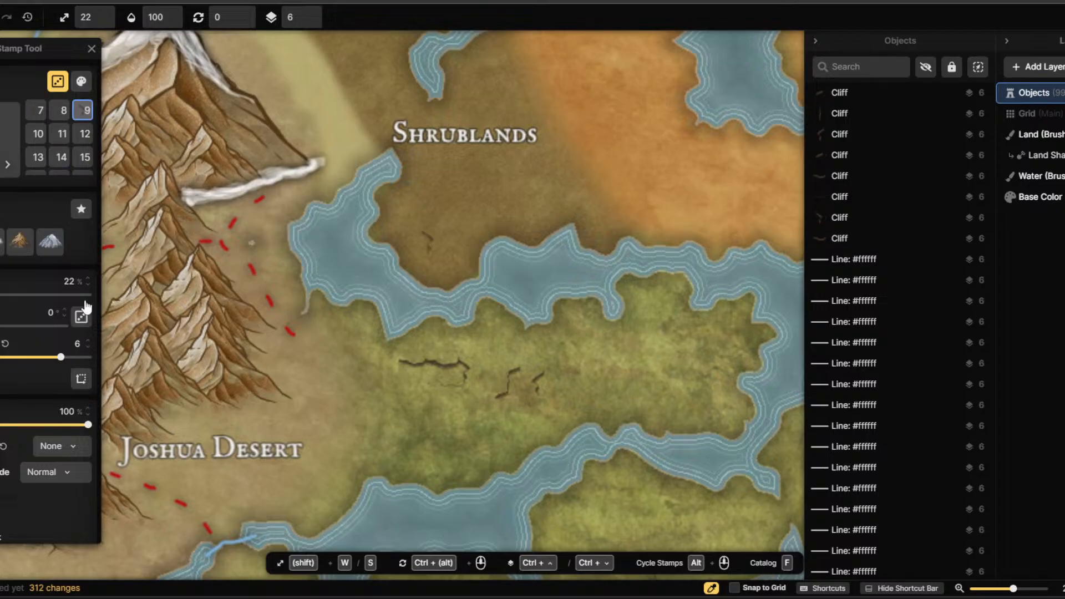
pyautogui.click(85, 157)
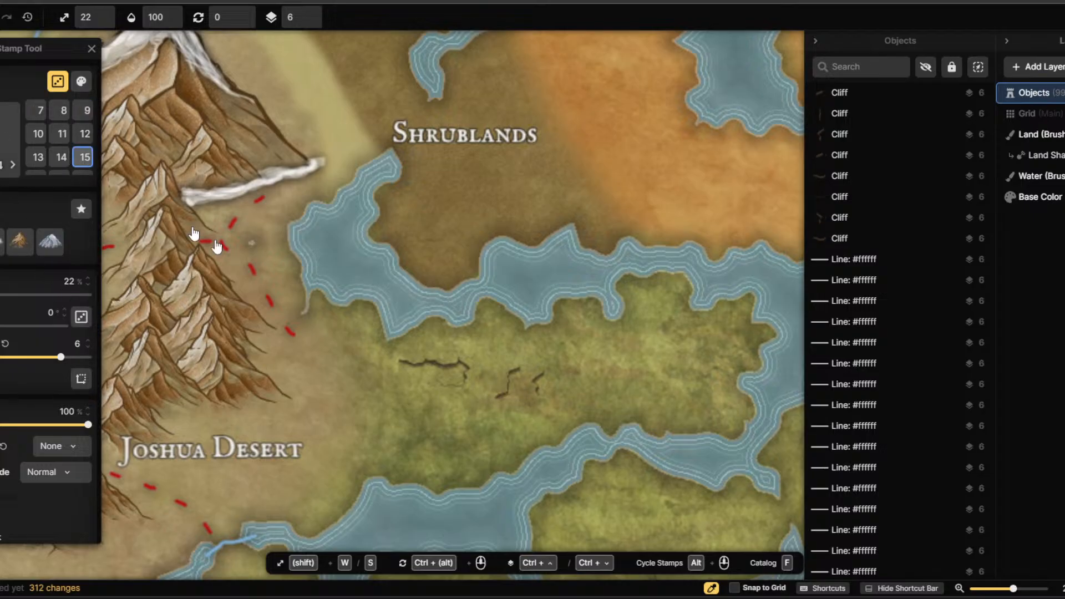
pyautogui.click(558, 375)
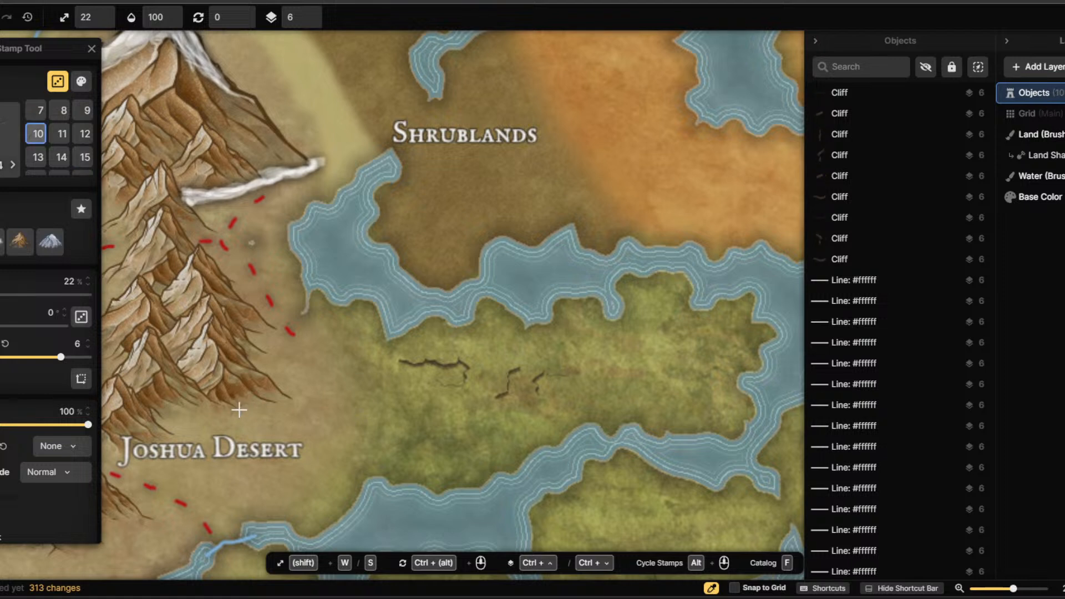
# Set the stamp size to 61 and place cliff variant 9 on the eastern part of the land south of the Shrublands.
pyautogui.click(54, 162)
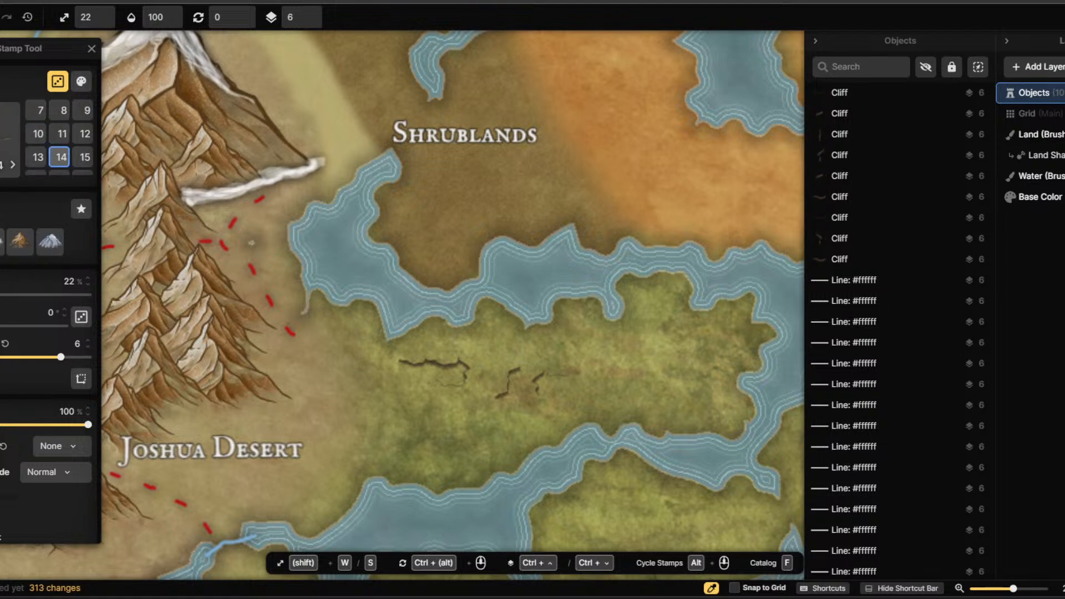
pyautogui.moveTo(0, 296); pyautogui.dragTo(0, 294)
pyautogui.click(59, 116)
pyautogui.click(82, 114)
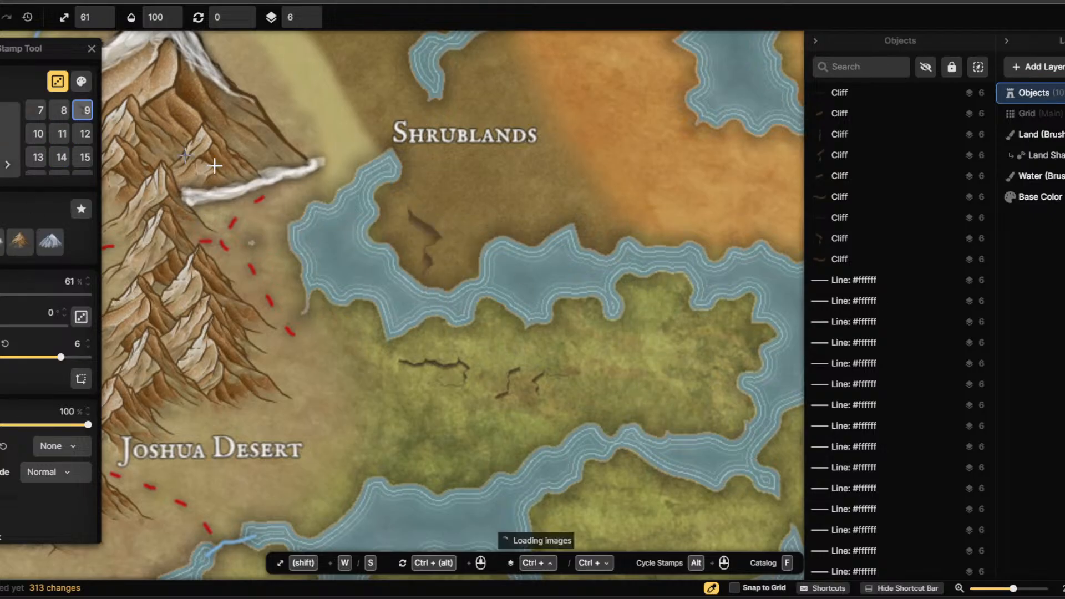
pyautogui.click(680, 374)
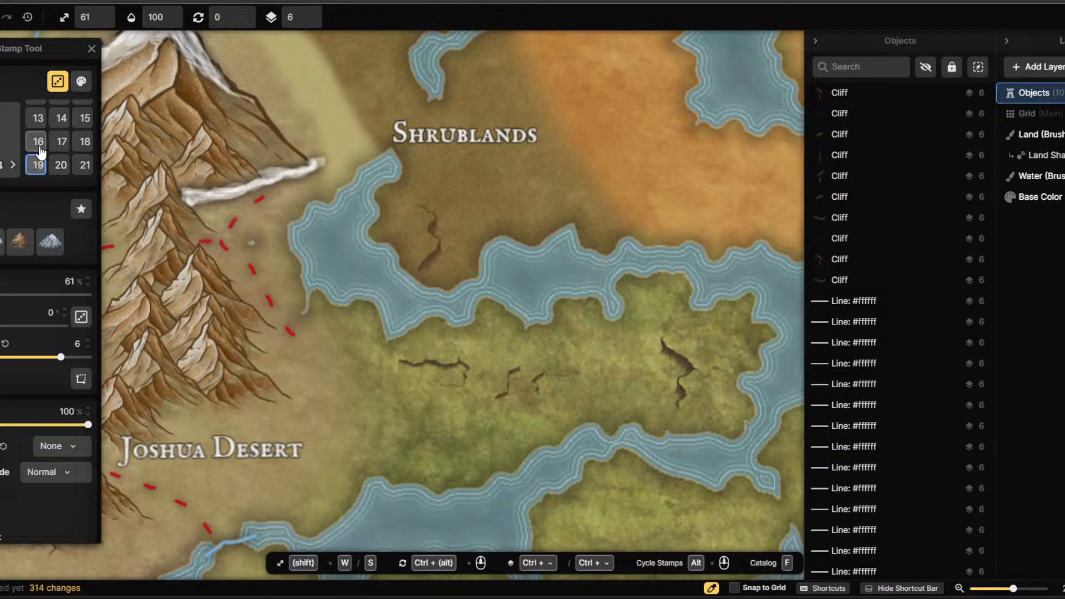
# Join cliff variant 23 to the northwestern end of the large eastern cliff.
pyautogui.scroll(-1, 58, 165)
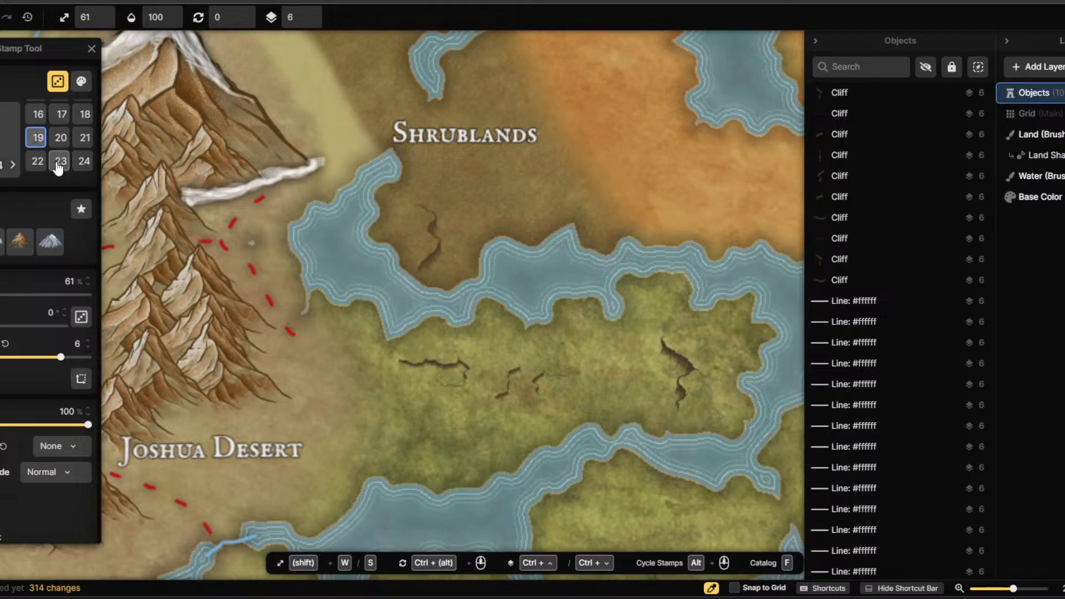
pyautogui.click(84, 137)
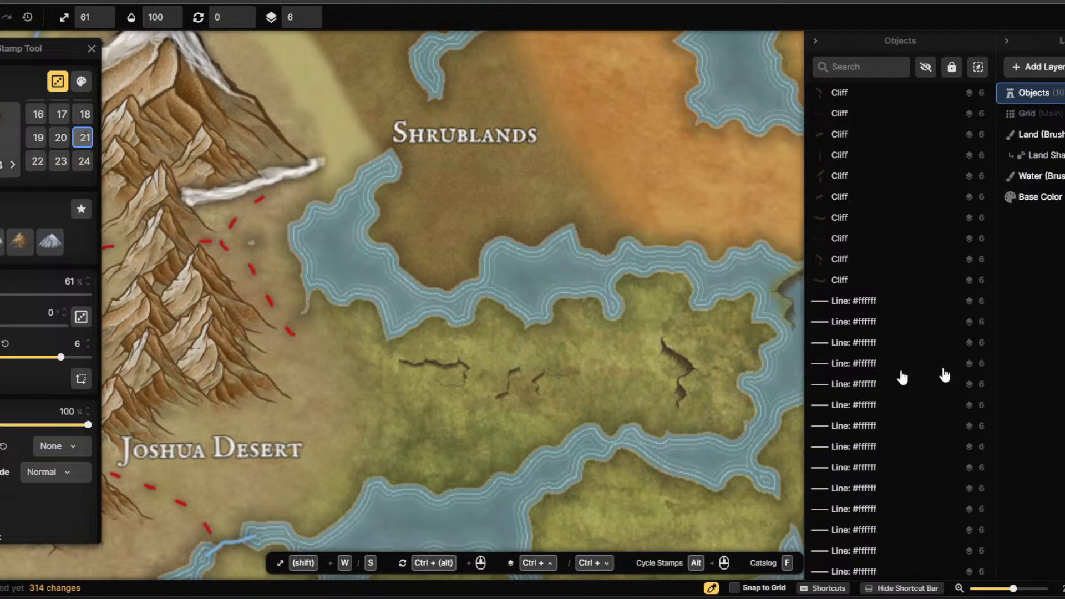
pyautogui.click(60, 161)
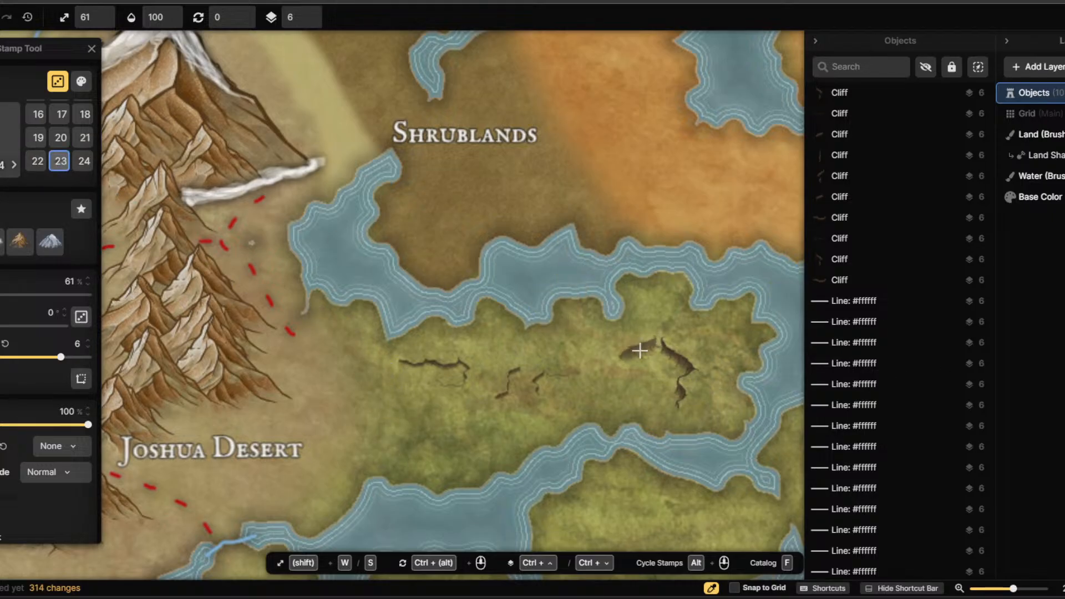
pyautogui.click(639, 350)
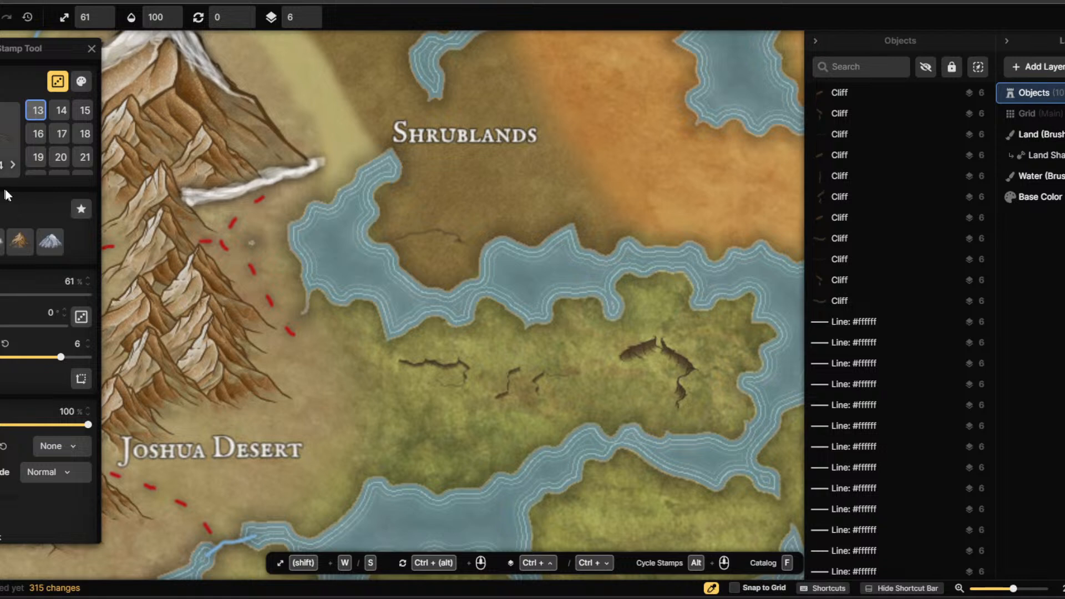
# Try cliff variant 21 against the large cliff's western end, then choose variant 22 for its southern end.
pyautogui.click(84, 158)
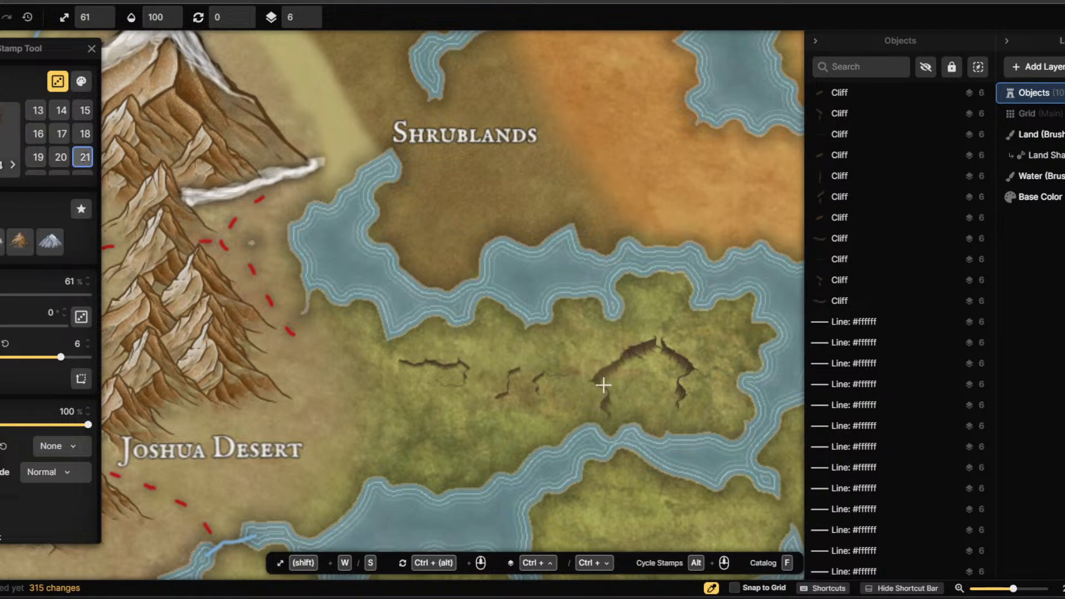
pyautogui.scroll(-1, 52, 162)
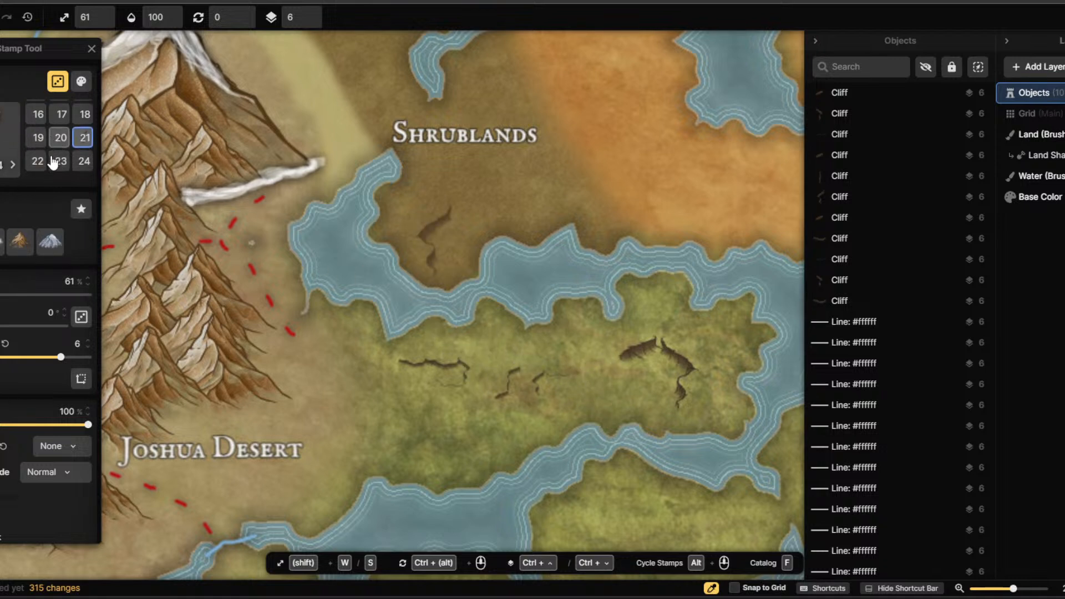
pyautogui.click(38, 164)
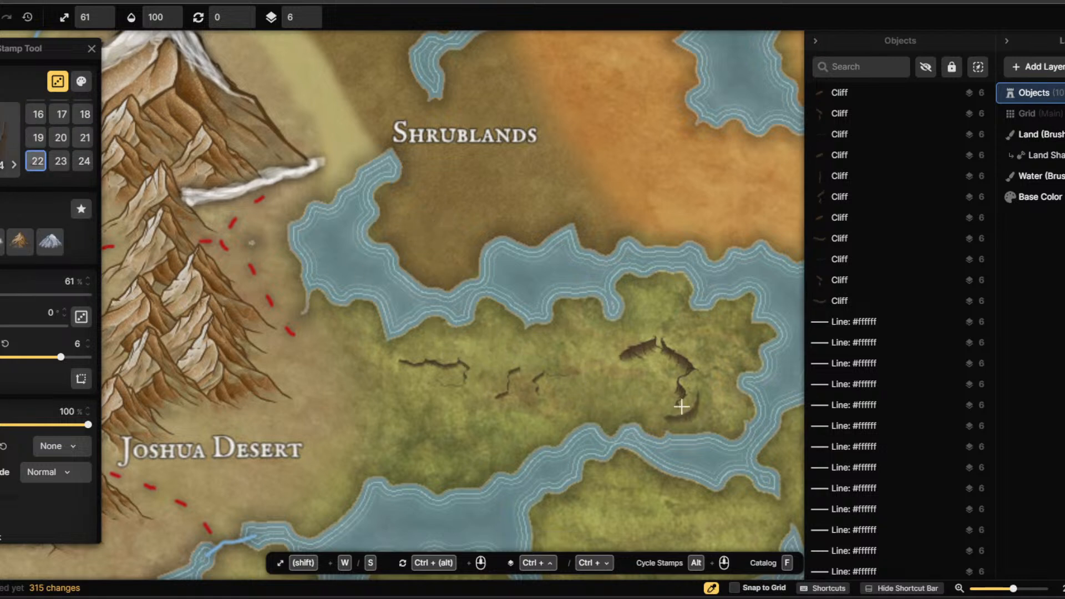
# Place a curved cliff stamp on the eastern cliff group and a variant 22 cliff below the western ridge.
pyautogui.click(608, 377)
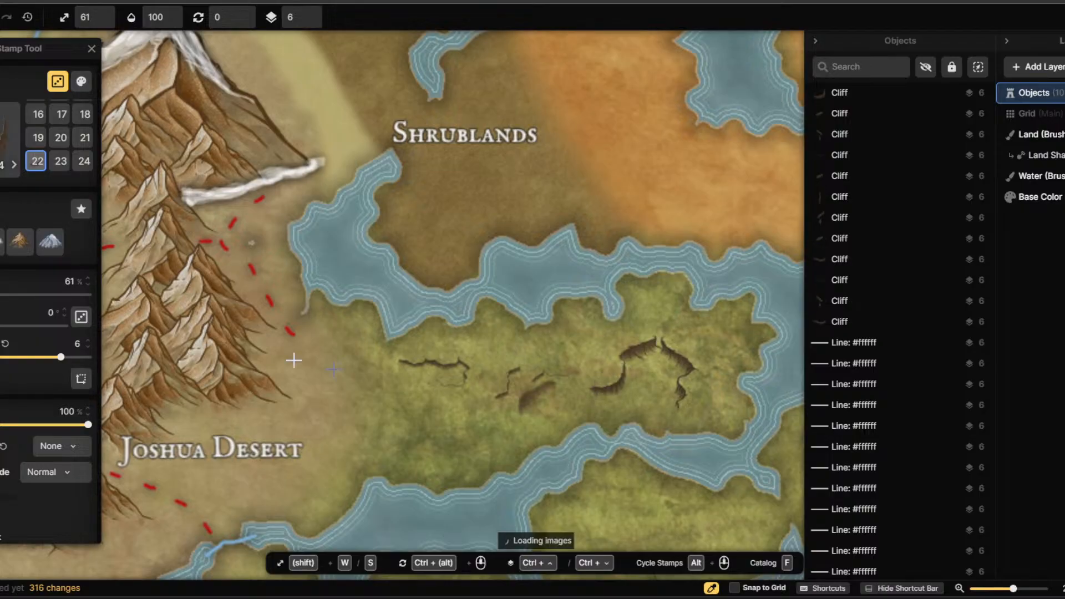
pyautogui.click(39, 163)
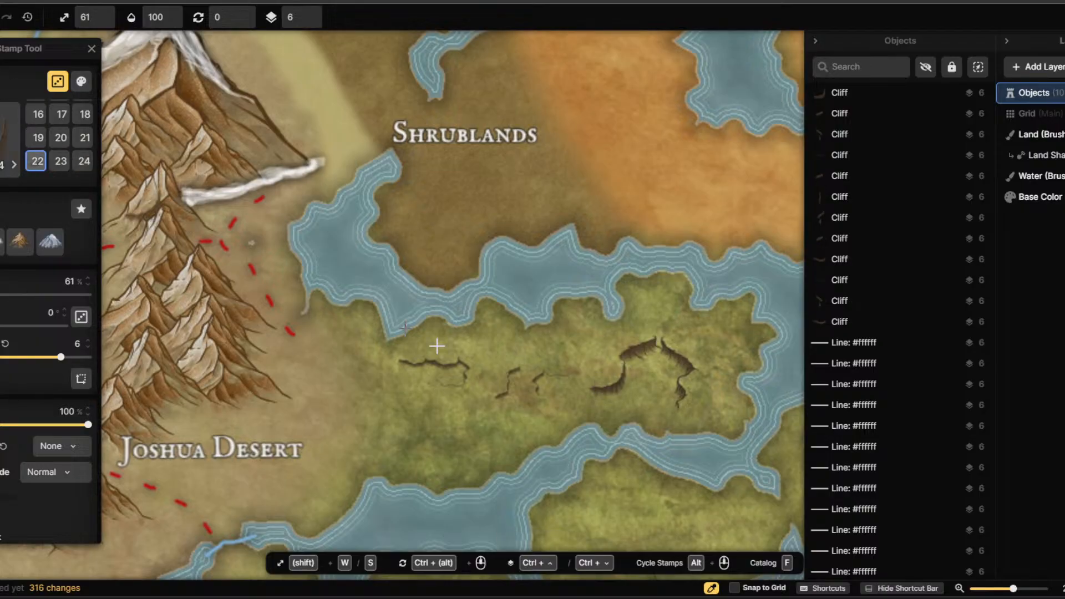
pyautogui.click(447, 400)
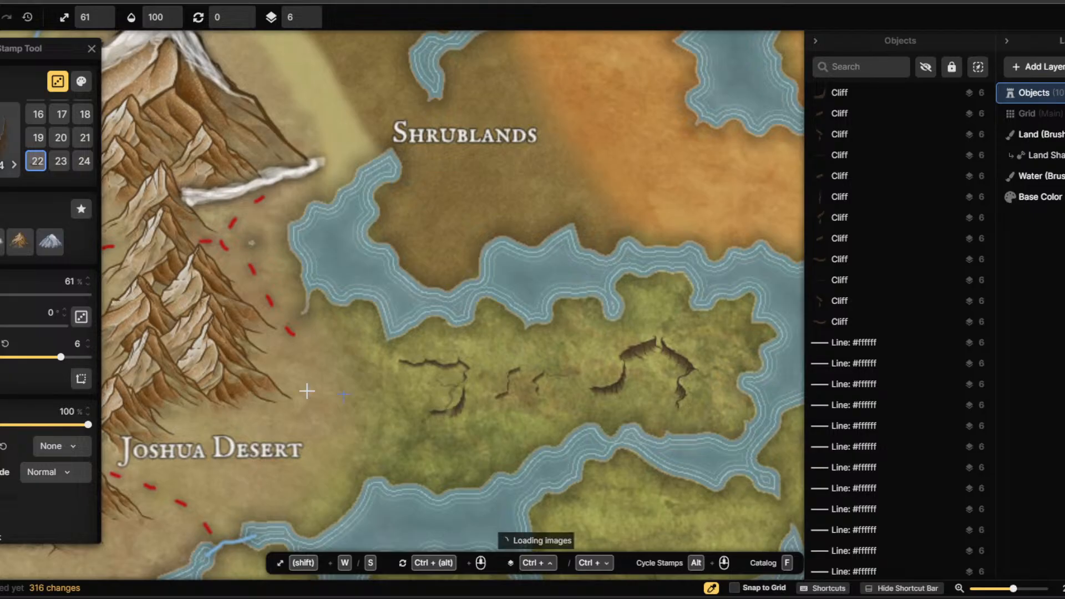
# Add a jagged cliff stamp linking the curved western cliff to the middle ridge of the green peninsula.
pyautogui.click(46, 135)
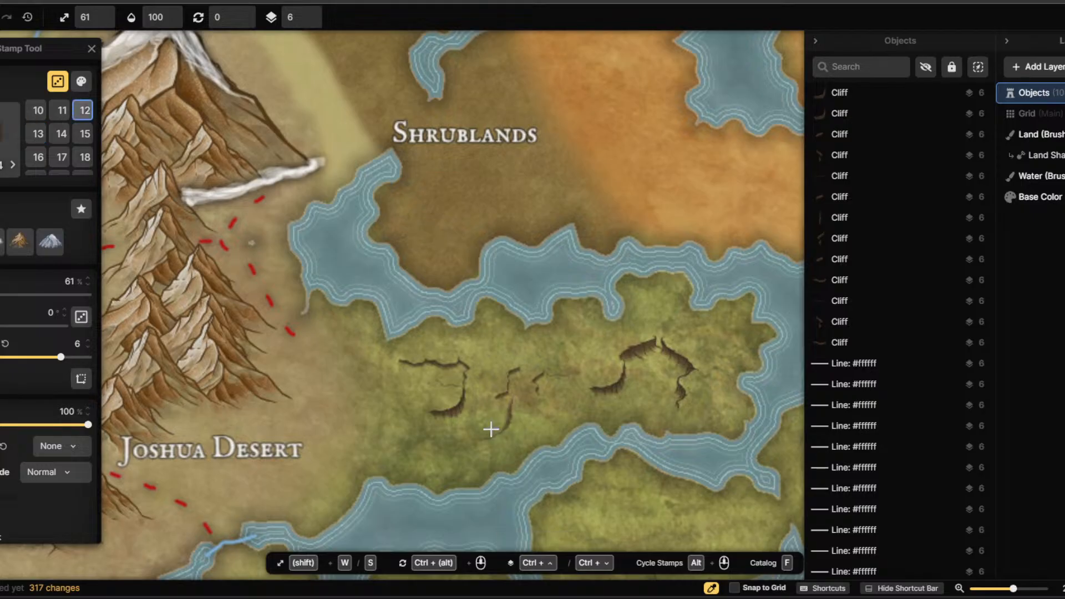
pyautogui.click(55, 107)
pyautogui.click(39, 114)
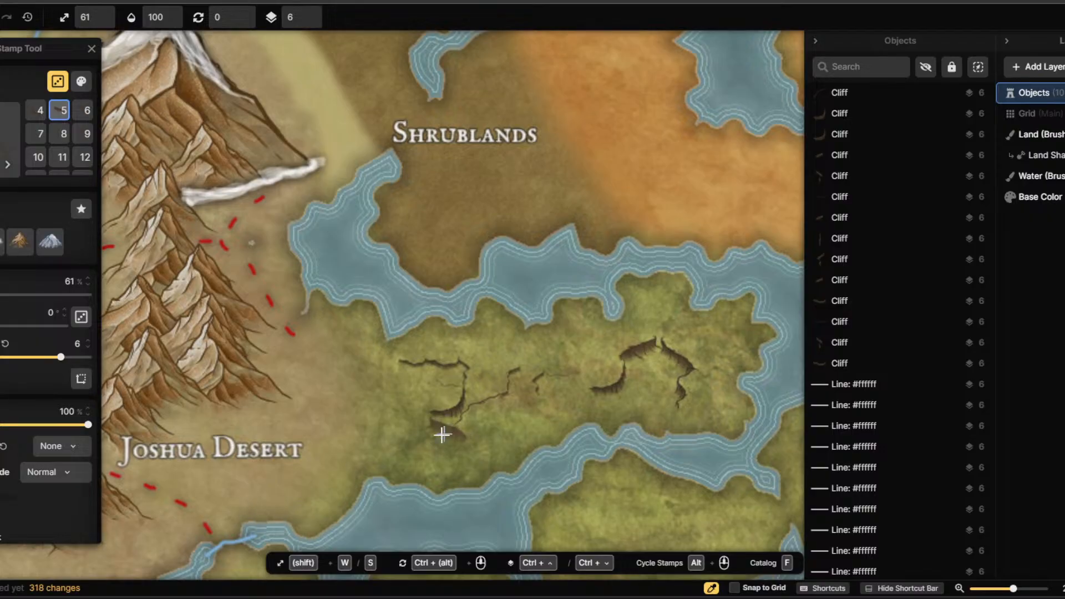
pyautogui.click(451, 424)
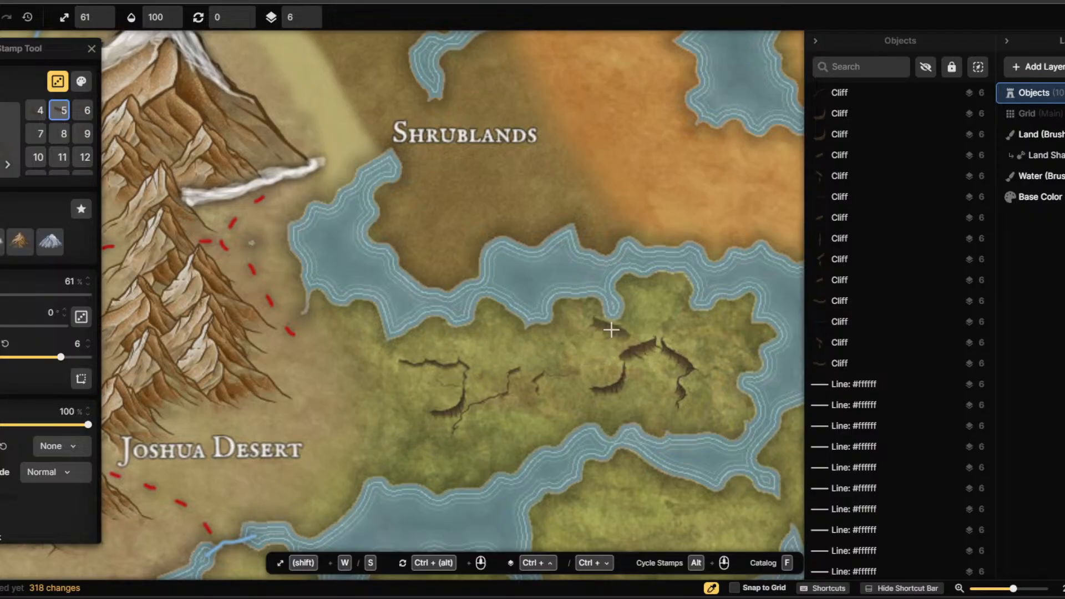
# Place cliff variant 9 at a reduced size above the middle ridge, extending it toward the northern shore.
pyautogui.click(29, 176)
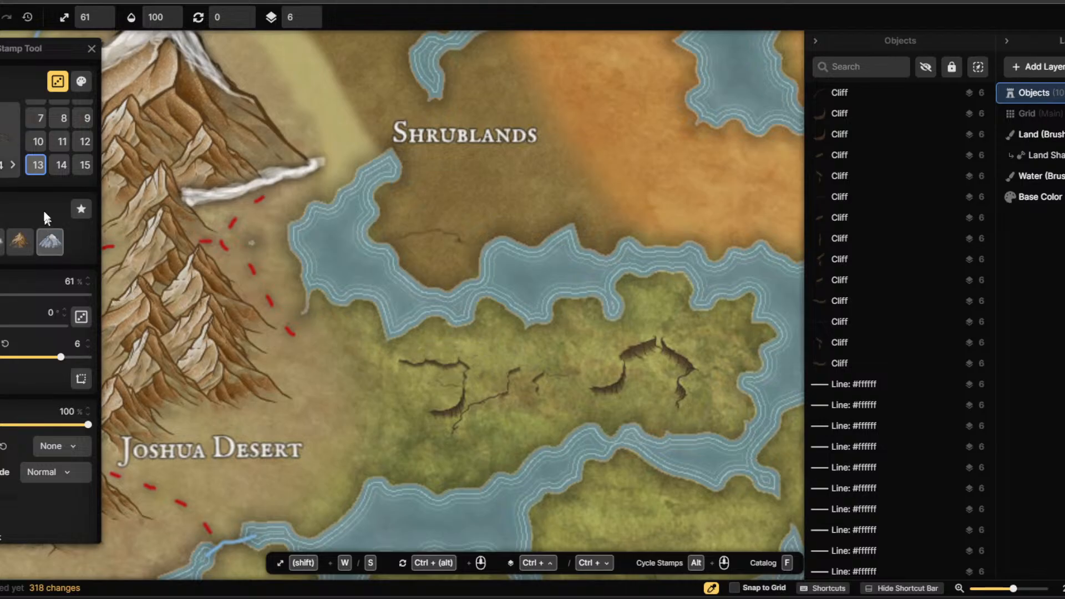
pyautogui.click(38, 119)
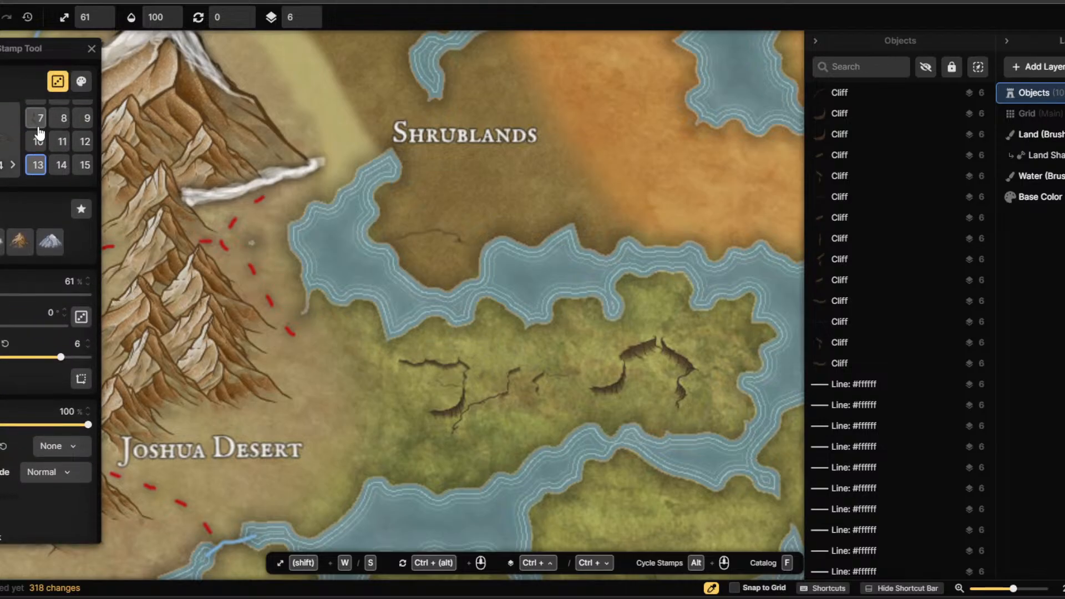
pyautogui.click(61, 120)
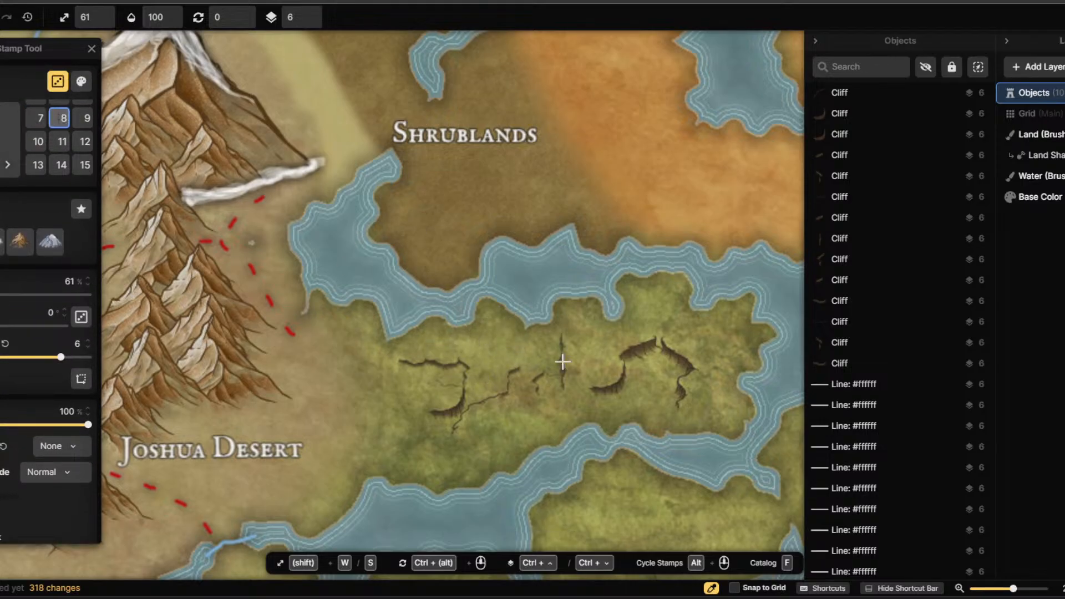
pyautogui.click(84, 118)
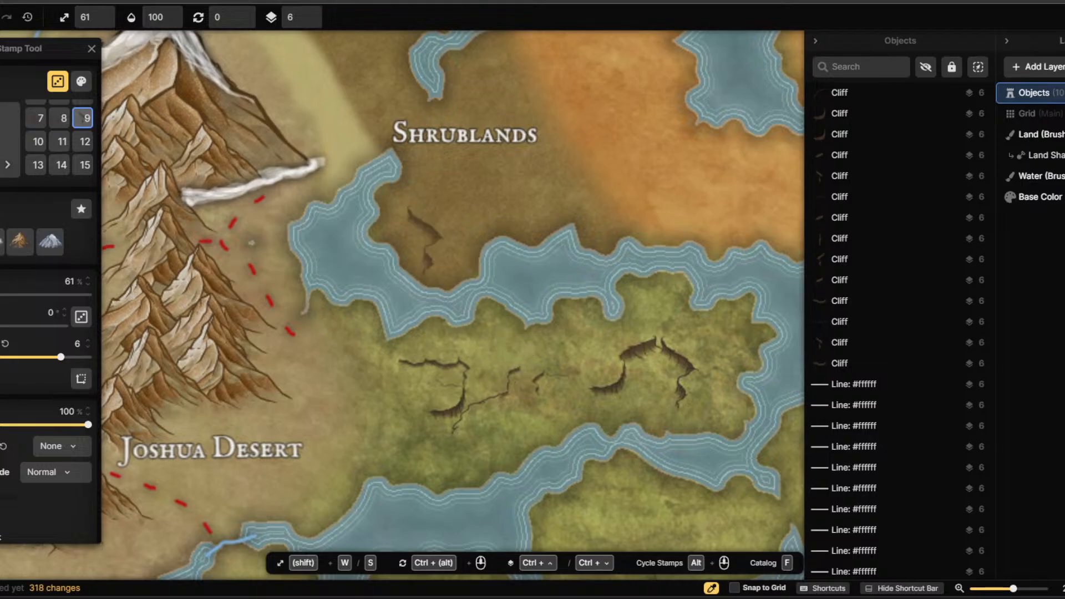
pyautogui.keyDown('shift'); pyautogui.scroll(-3, 426, 240); pyautogui.keyUp('shift')
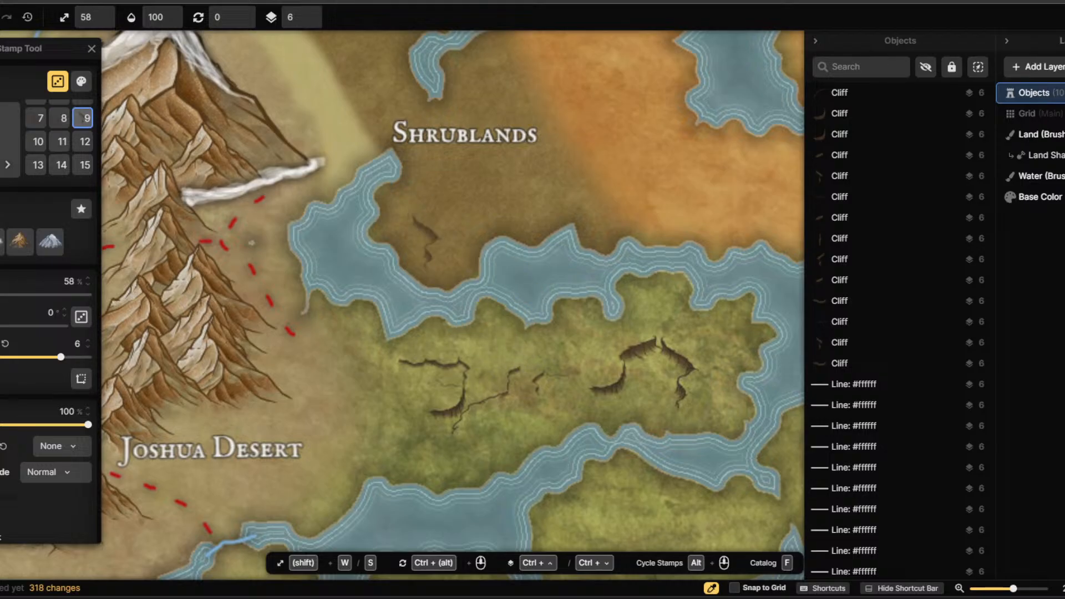
pyautogui.click(521, 348)
pyautogui.scroll(-1, 541, 382)
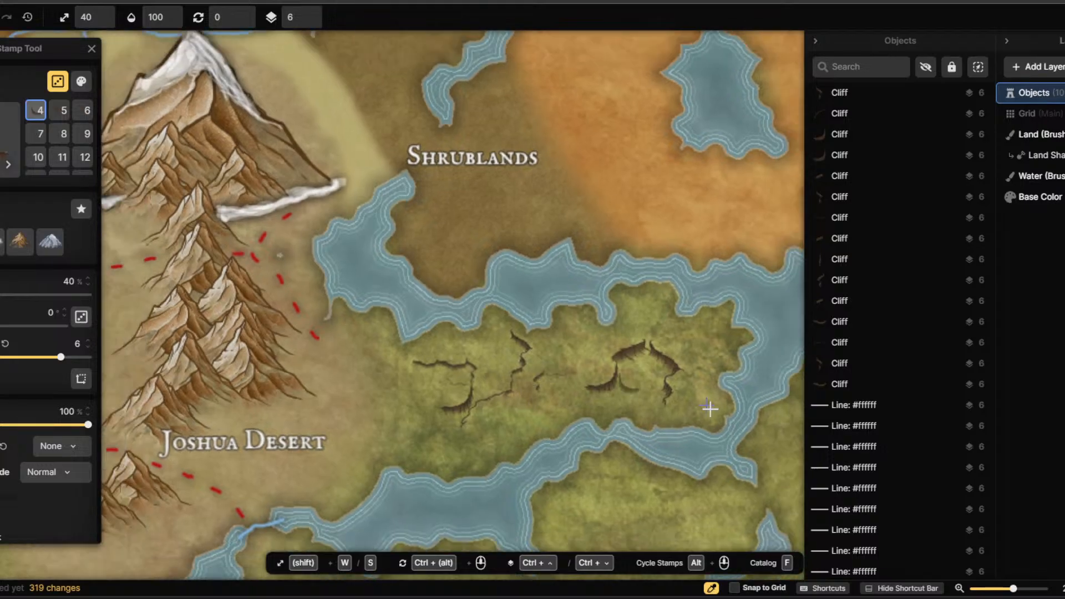
# Try to draw a small pond inside the eastern cliff ring with the blue free-draw path.
pyautogui.scroll(-1, 522, 420)
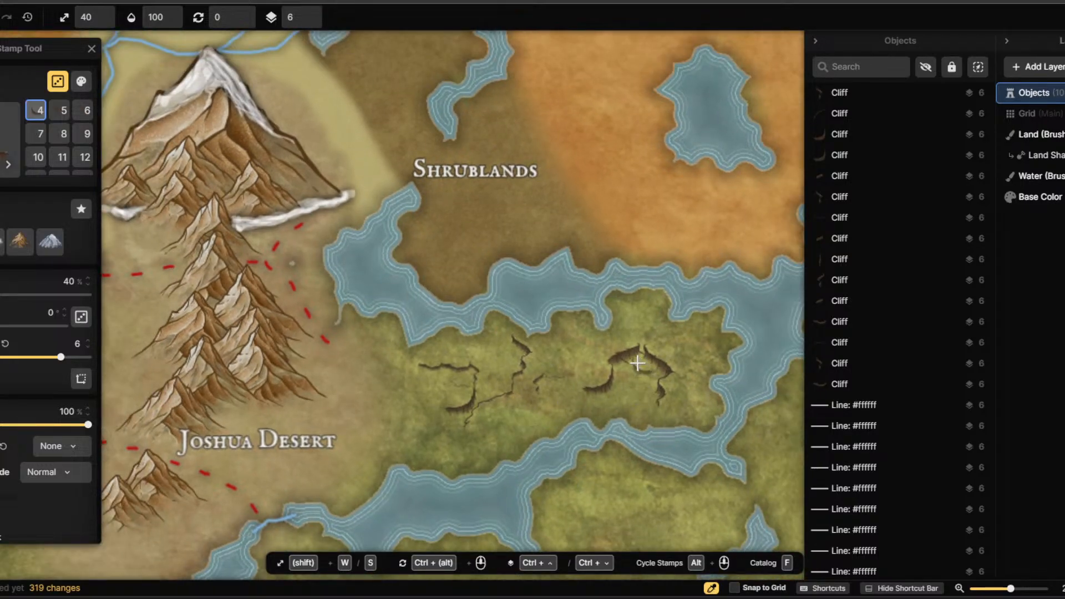
pyautogui.press('b')
pyautogui.press('p')
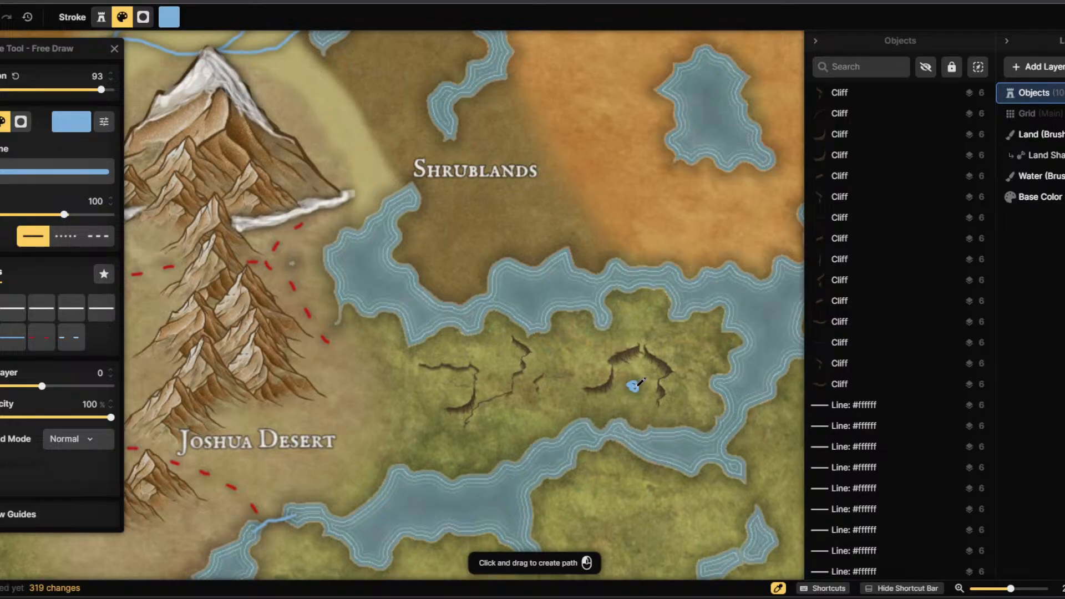
pyautogui.moveTo(629, 383); pyautogui.dragTo(631, 383)
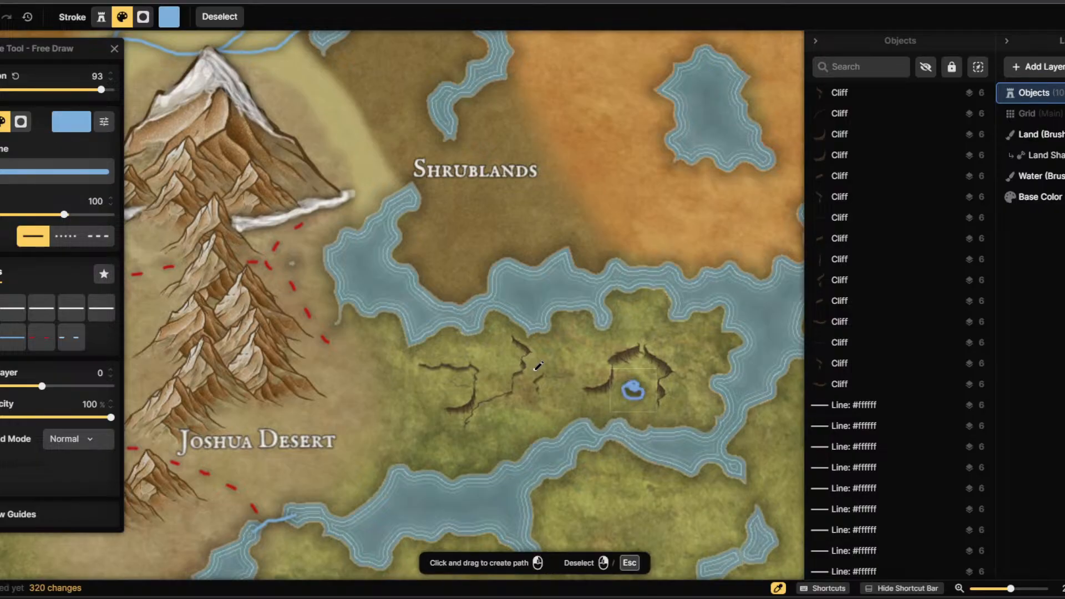
pyautogui.hotkey('ctrl', 'z')
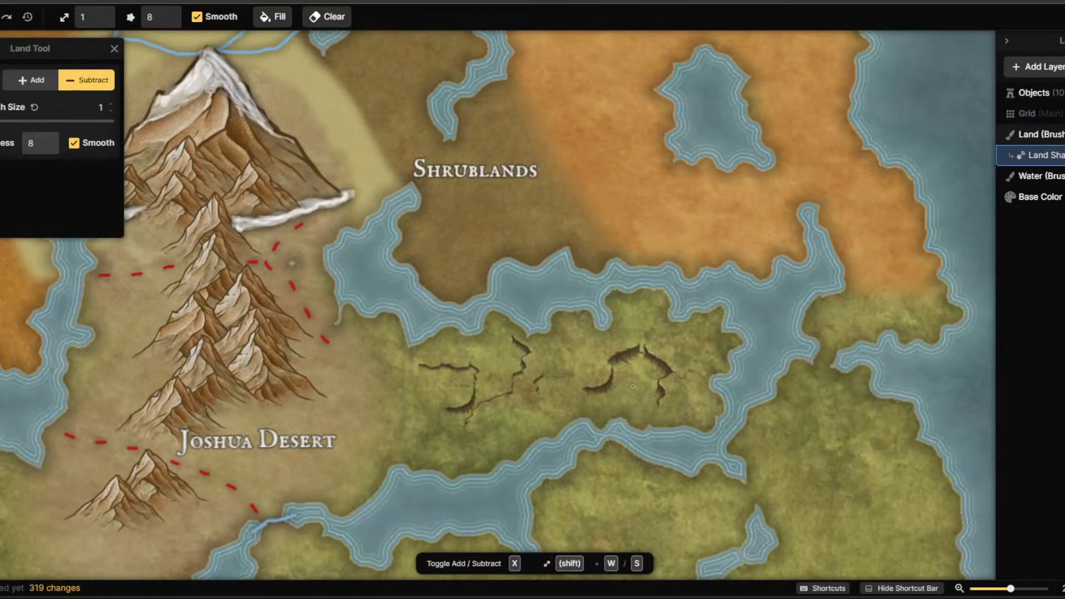
# Subtract land to carve a small lake inside the eastern cliff ring, and draw a blue river from it to the southern water.
pyautogui.moveTo(632, 386); pyautogui.dragTo(633, 387)
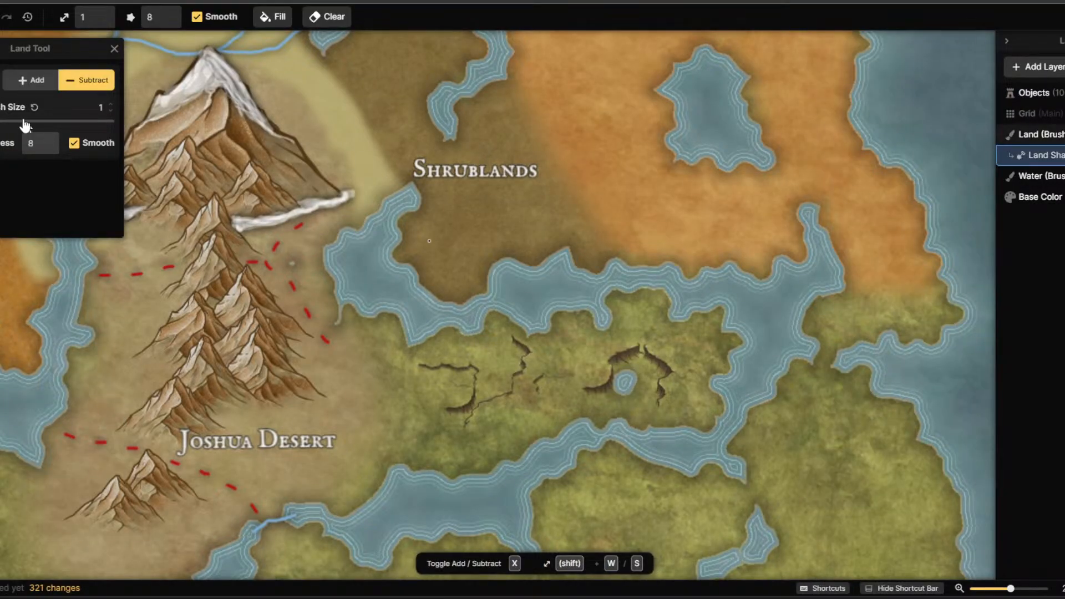
pyautogui.click(2, 151)
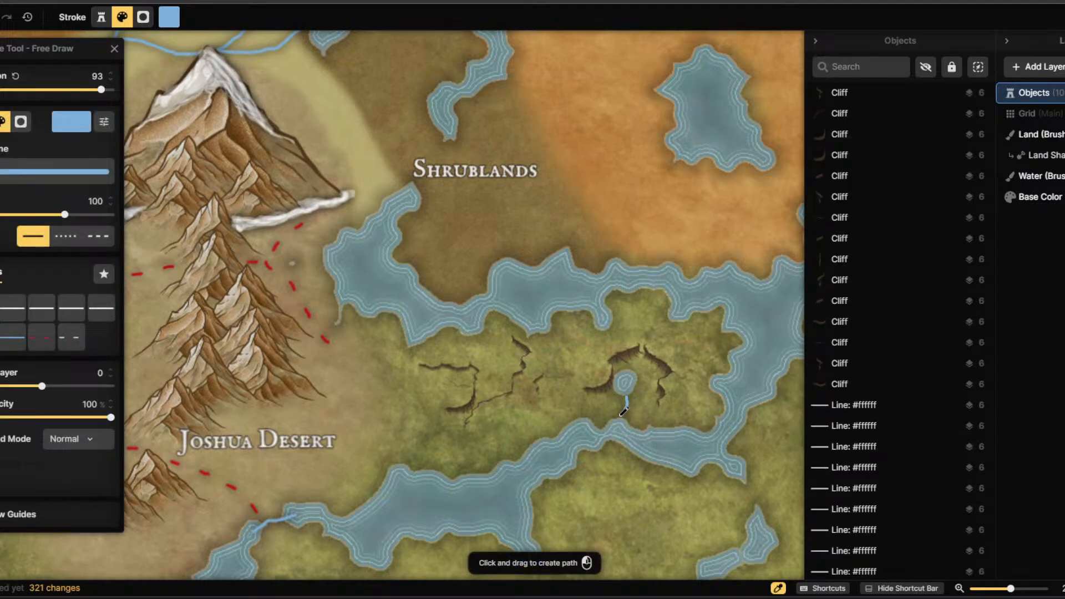
pyautogui.moveTo(622, 416); pyautogui.dragTo(621, 420)
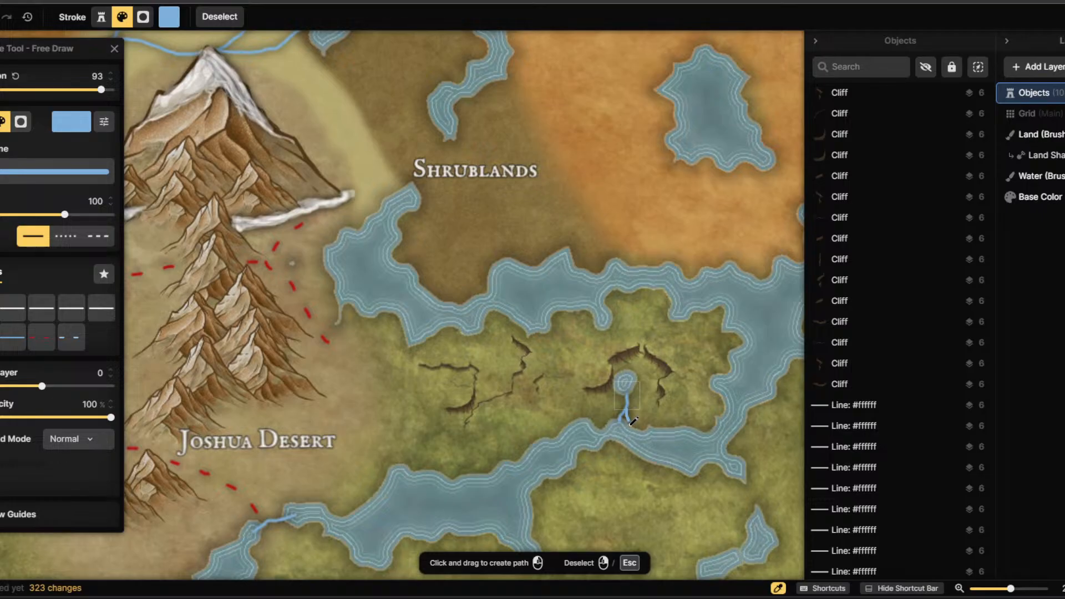
# Paint the cliff peninsula east of Joshua Desert with the pale grey Fantasy World land texture at brush size 48.
pyautogui.scroll(-5, 660, 411)
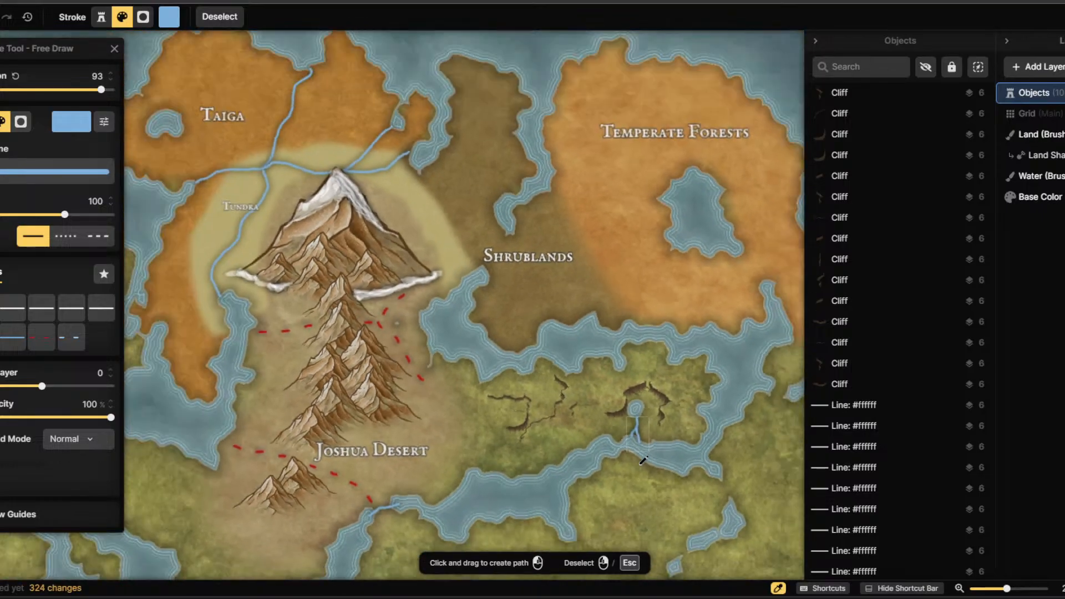
pyautogui.scroll(-3, 638, 438)
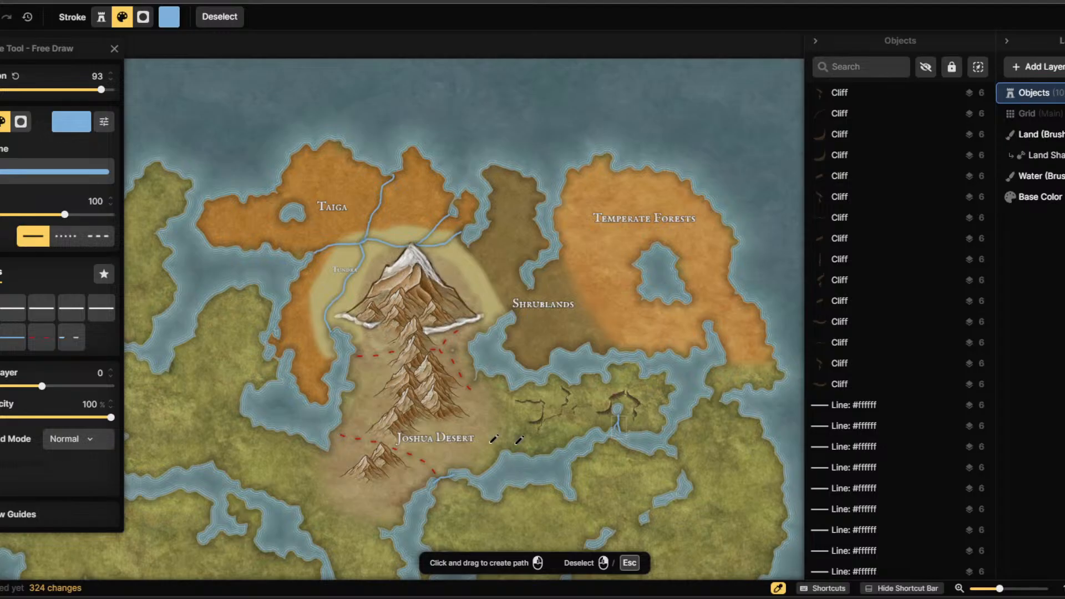
pyautogui.scroll(2, 519, 439)
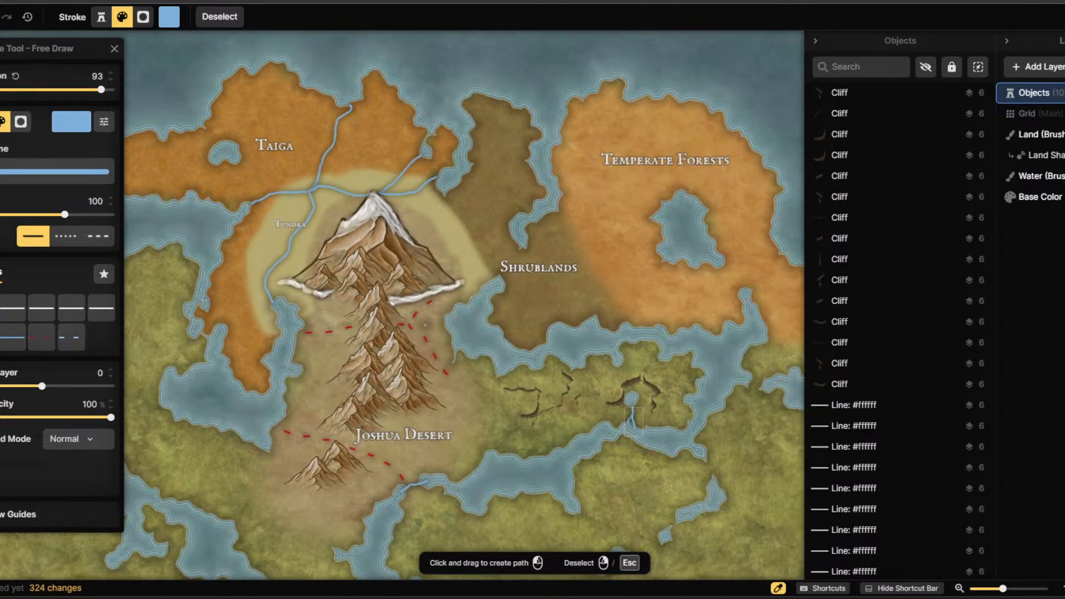
pyautogui.click(1, 116)
pyautogui.click(24, 260)
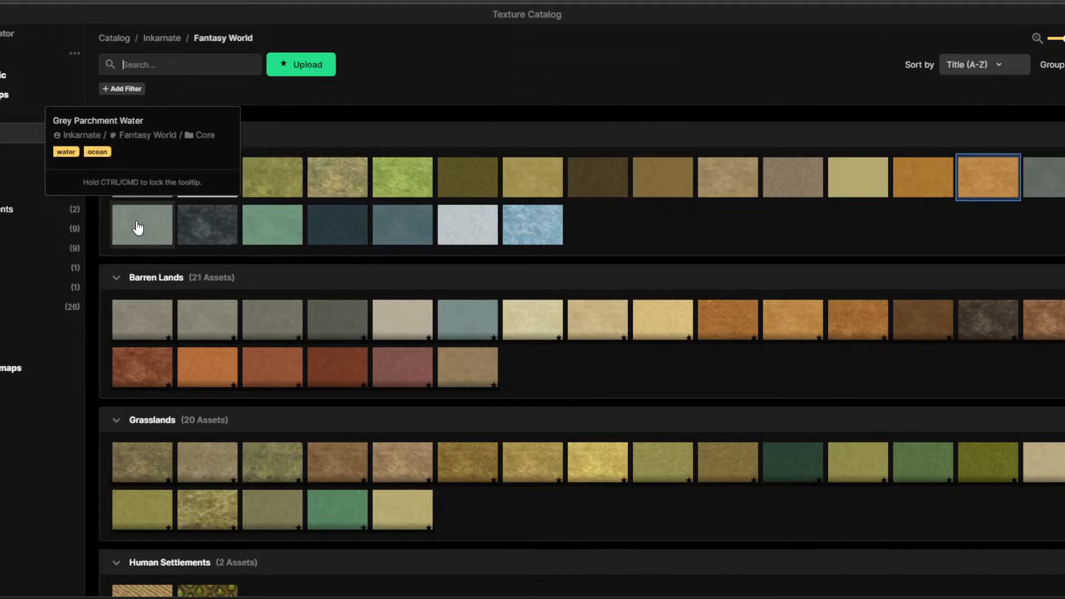
pyautogui.click(143, 190)
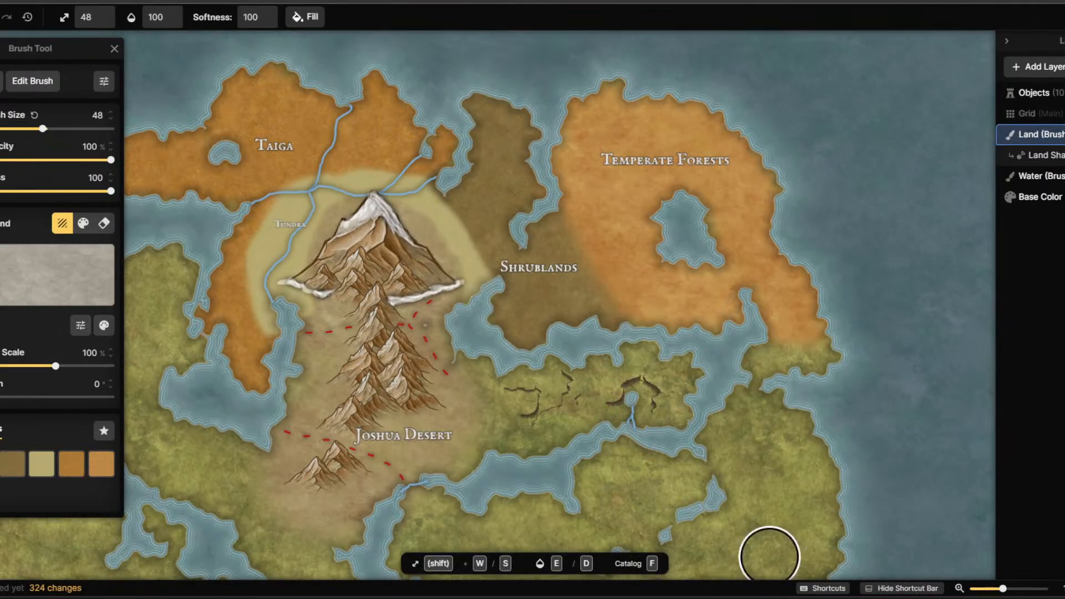
pyautogui.scroll(1, 556, 443)
pyautogui.moveTo(460, 417)
pyautogui.mouseDown()
pyautogui.moveTo(424, 477)
pyautogui.moveTo(456, 445)
pyautogui.moveTo(479, 341)
pyautogui.moveTo(529, 412)
pyautogui.moveTo(552, 407)
pyautogui.moveTo(594, 369)
pyautogui.moveTo(541, 381)
pyautogui.moveTo(579, 384)
pyautogui.moveTo(691, 354)
pyautogui.moveTo(704, 374)
pyautogui.moveTo(712, 404)
pyautogui.moveTo(643, 383)
pyautogui.moveTo(610, 410)
pyautogui.moveTo(516, 446)
pyautogui.moveTo(498, 434)
pyautogui.moveTo(552, 391)
pyautogui.moveTo(574, 353)
pyautogui.moveTo(539, 356)
pyautogui.moveTo(670, 335)
pyautogui.moveTo(707, 354)
pyautogui.moveTo(721, 377)
pyautogui.moveTo(701, 405)
pyautogui.moveTo(636, 386)
pyautogui.moveTo(480, 438)
pyautogui.moveTo(461, 433)
pyautogui.moveTo(474, 365)
pyautogui.mouseUp()
pyautogui.scroll(-2, 495, 454)
pyautogui.scroll(4, 537, 428)
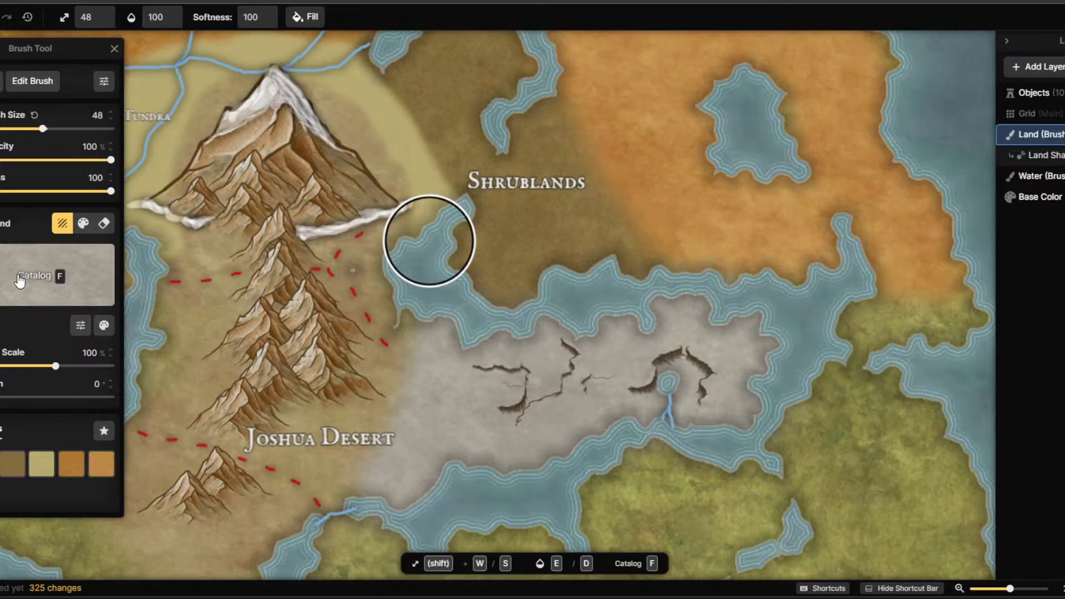
# Paint bright green grass around the small lake inside the cliff ring with brush size 11.
pyautogui.click(19, 281)
pyautogui.click(384, 192)
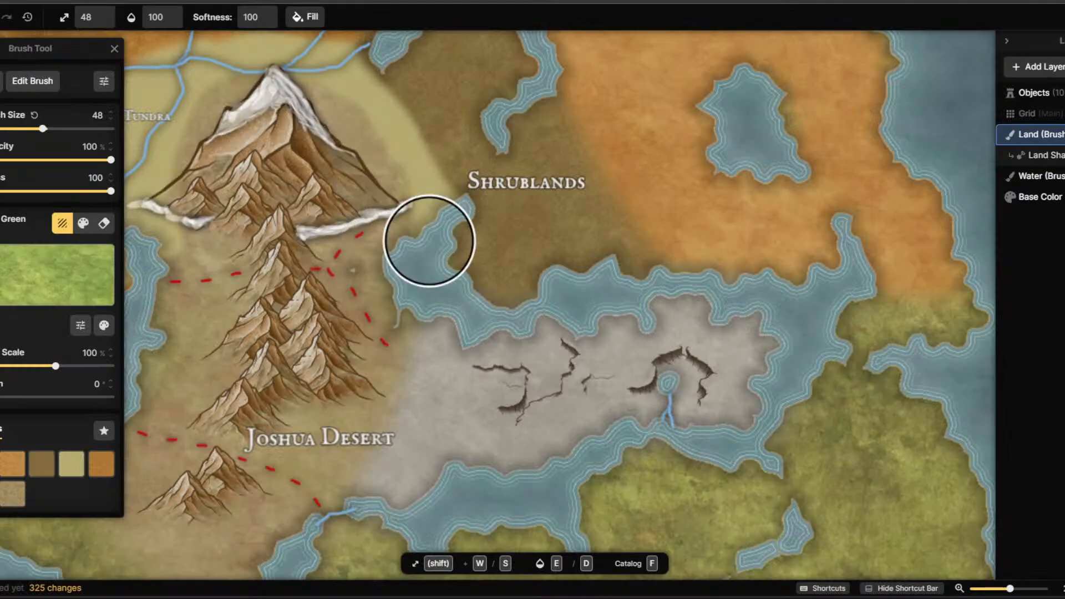
pyautogui.moveTo(34, 133); pyautogui.dragTo(1, 142)
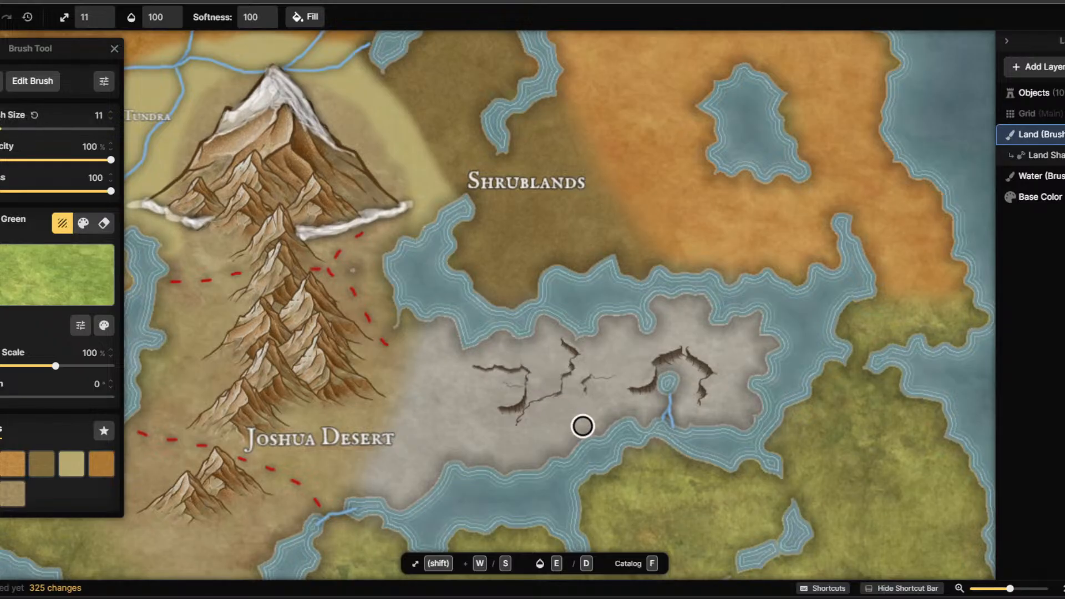
pyautogui.moveTo(675, 380)
pyautogui.mouseDown()
pyautogui.moveTo(661, 397)
pyautogui.moveTo(672, 373)
pyautogui.mouseUp()
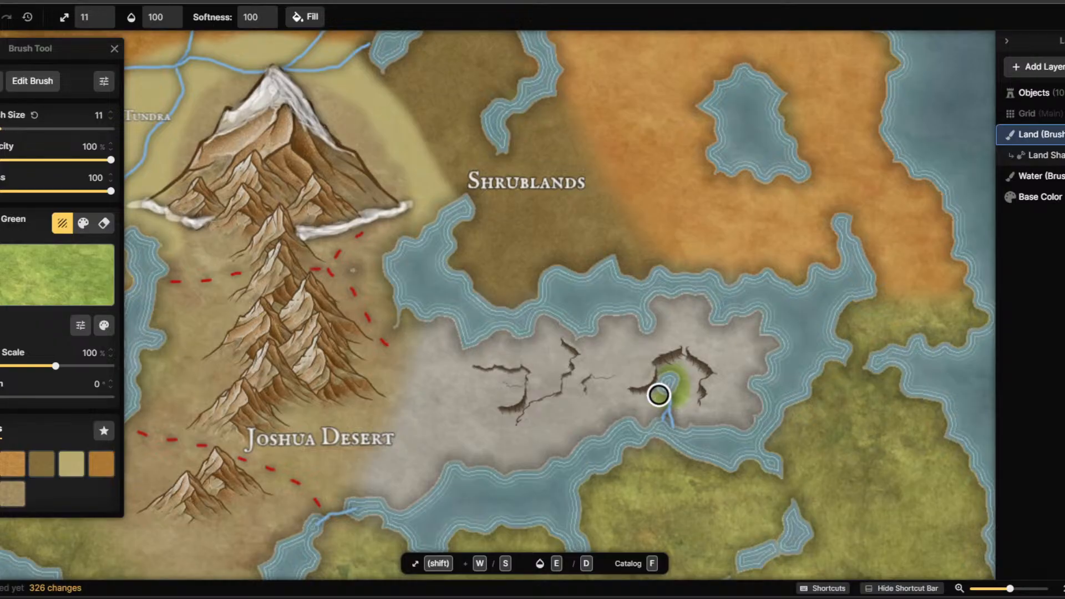
pyautogui.moveTo(680, 391)
pyautogui.mouseDown()
pyautogui.moveTo(685, 371)
pyautogui.moveTo(683, 402)
pyautogui.mouseUp()
pyautogui.scroll(-2, 711, 515)
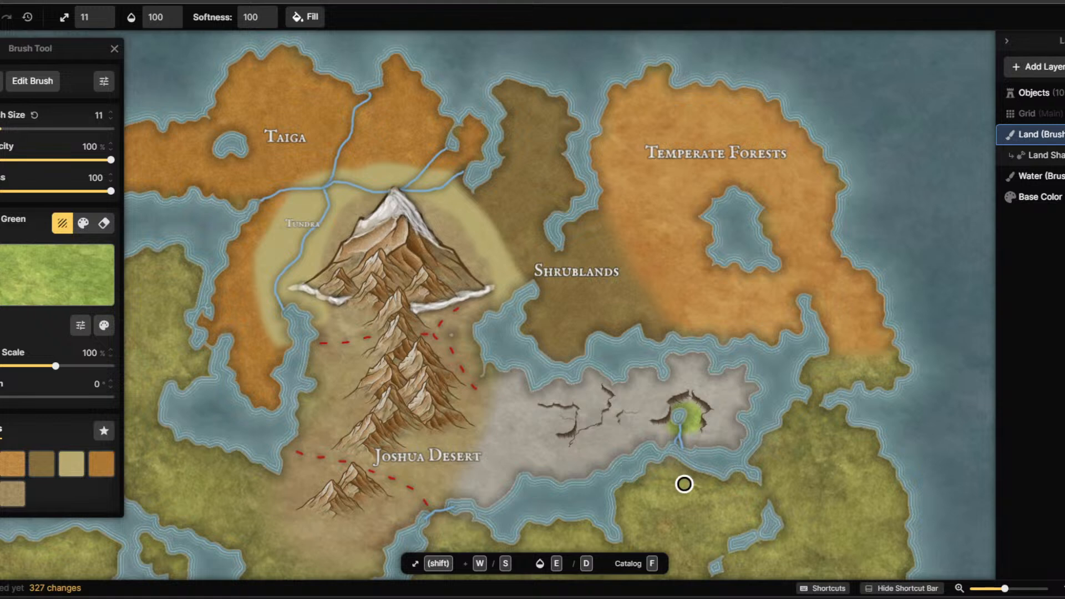
# Draw a red dashed route from the Joshua Desert trail across the grey land, through the western cliffs to the southern shore.
pyautogui.scroll(-1, 662, 498)
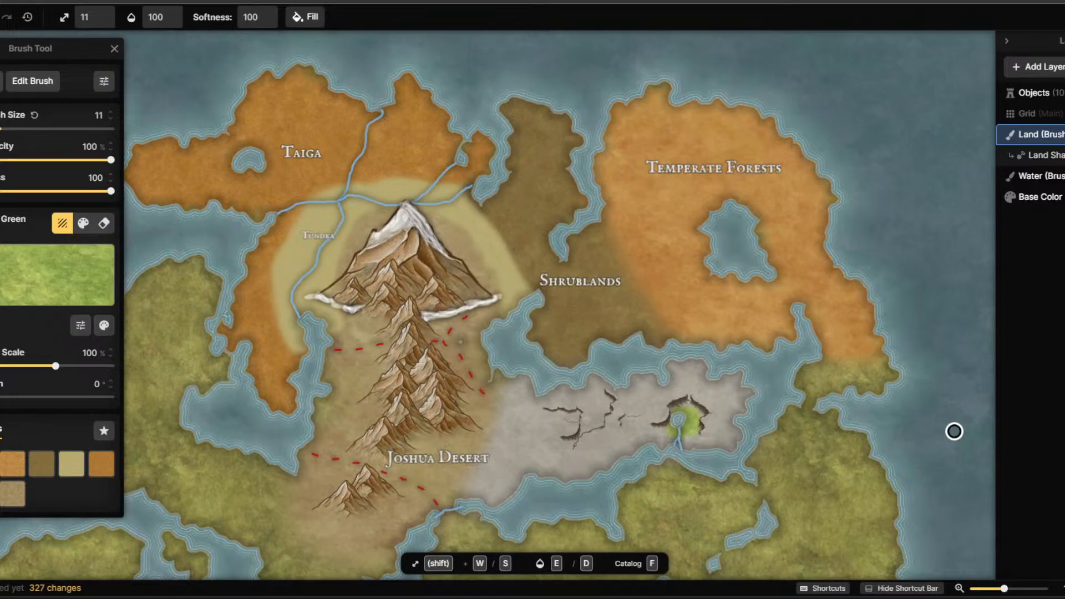
pyautogui.scroll(5, 604, 459)
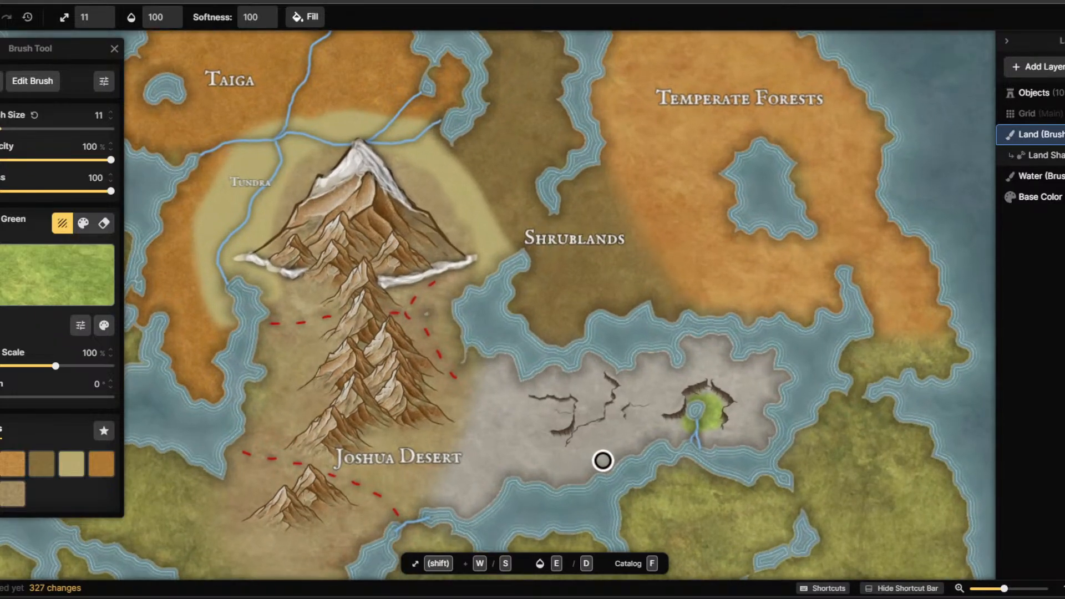
pyautogui.scroll(-5, 281, 313)
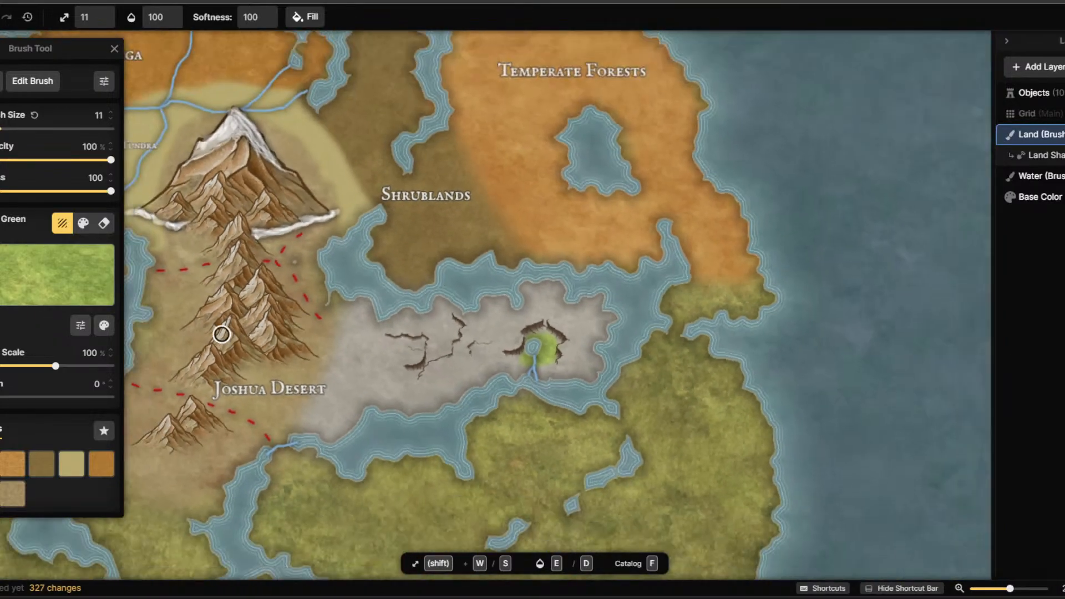
pyautogui.click(3, 181)
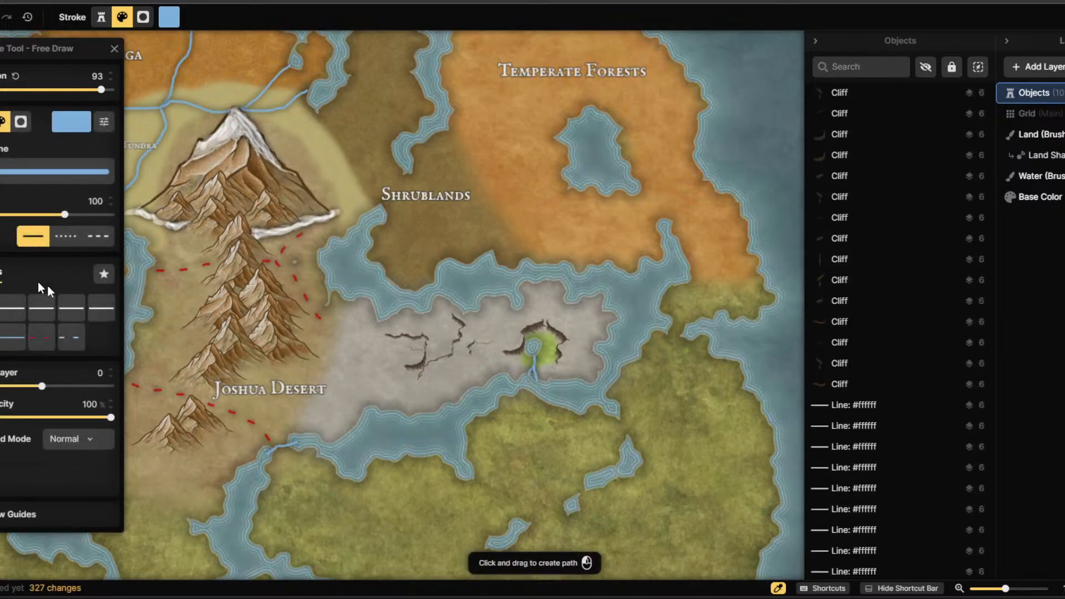
pyautogui.click(42, 340)
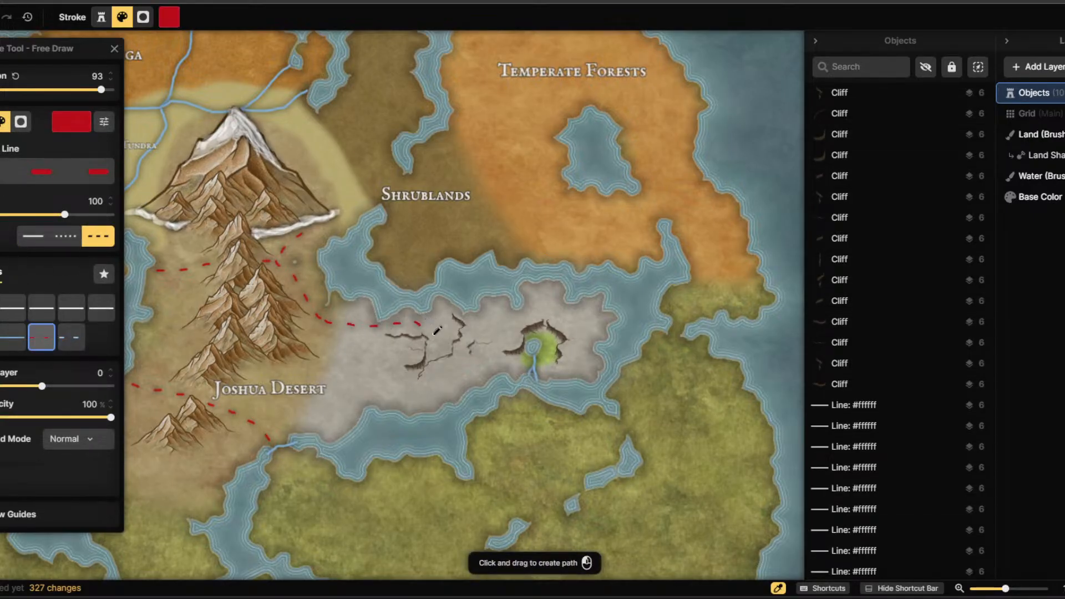
pyautogui.moveTo(427, 359); pyautogui.dragTo(428, 356)
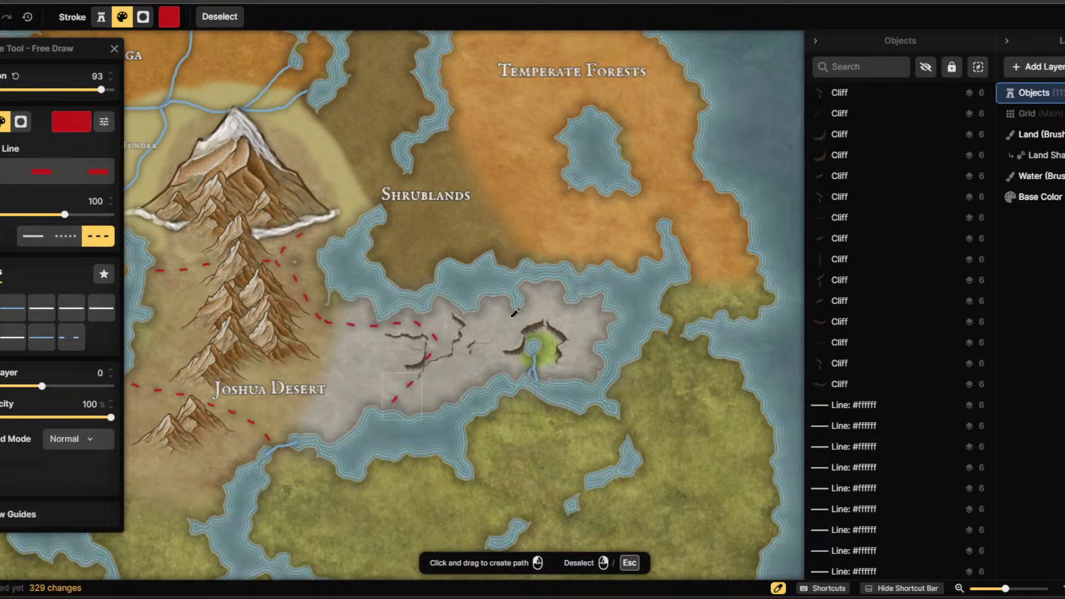
# Draw a red dashed route along the peninsula's southern shore, from the western cliffs past the lake's river to the eastern end.
pyautogui.moveTo(411, 386); pyautogui.dragTo(467, 375)
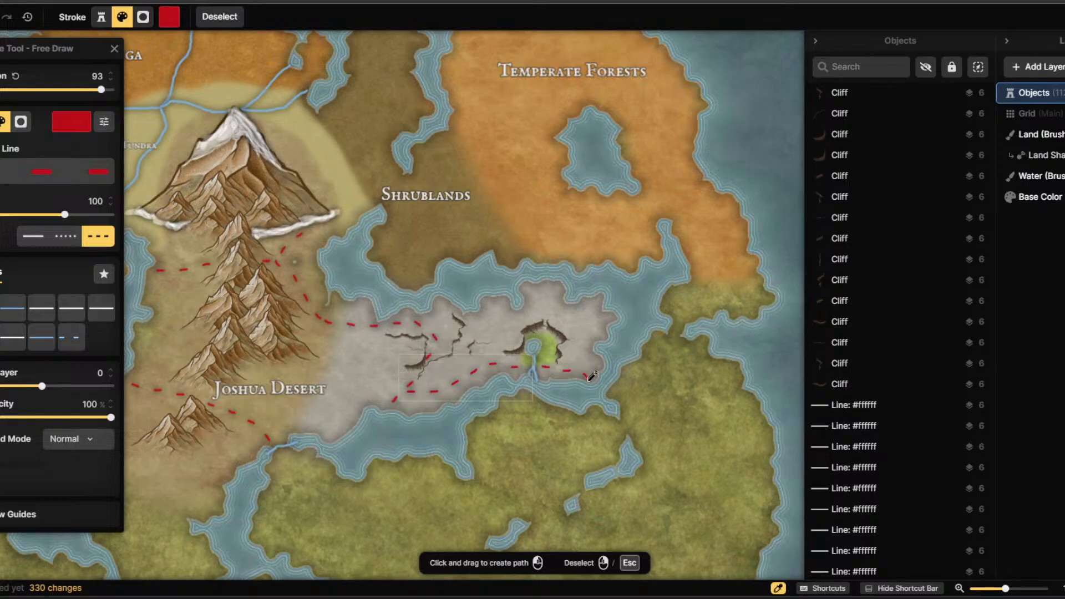
pyautogui.moveTo(591, 376); pyautogui.dragTo(591, 376)
pyautogui.scroll(-3, 484, 333)
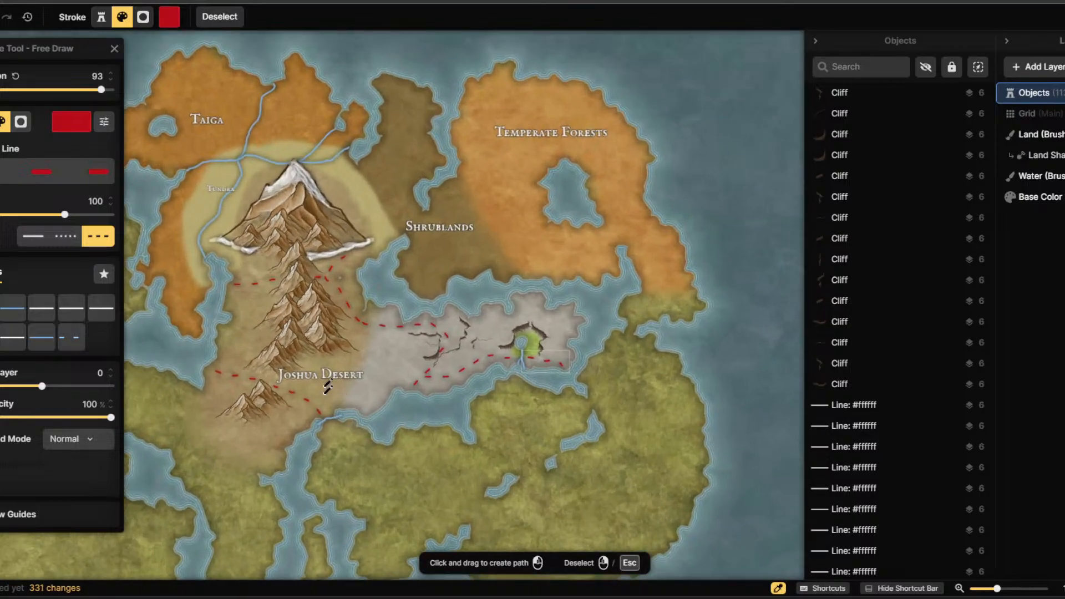
pyautogui.scroll(2, 372, 260)
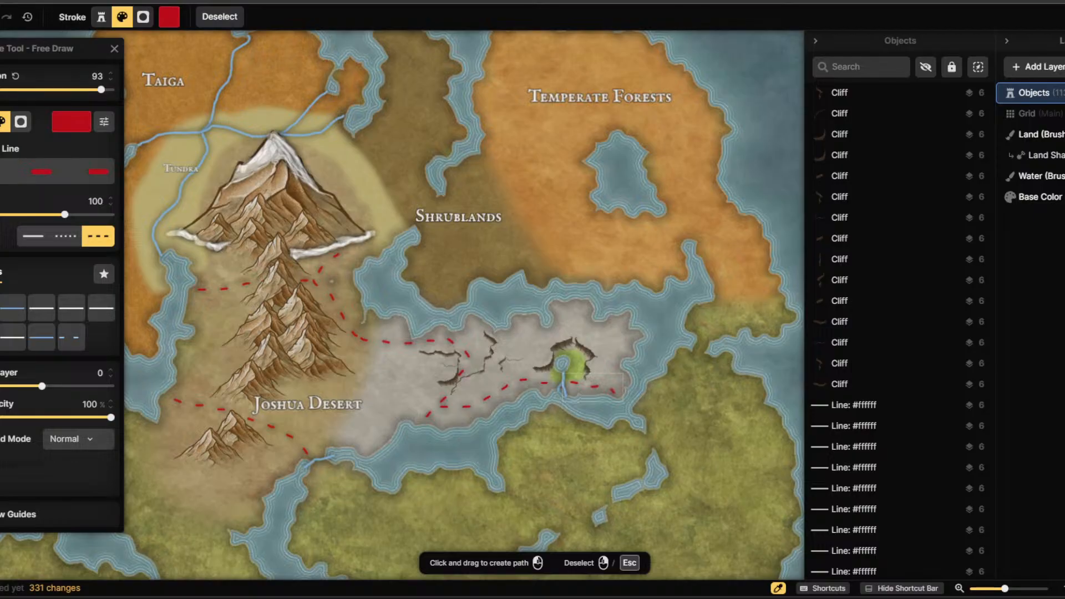
pyautogui.scroll(-4, 476, 515)
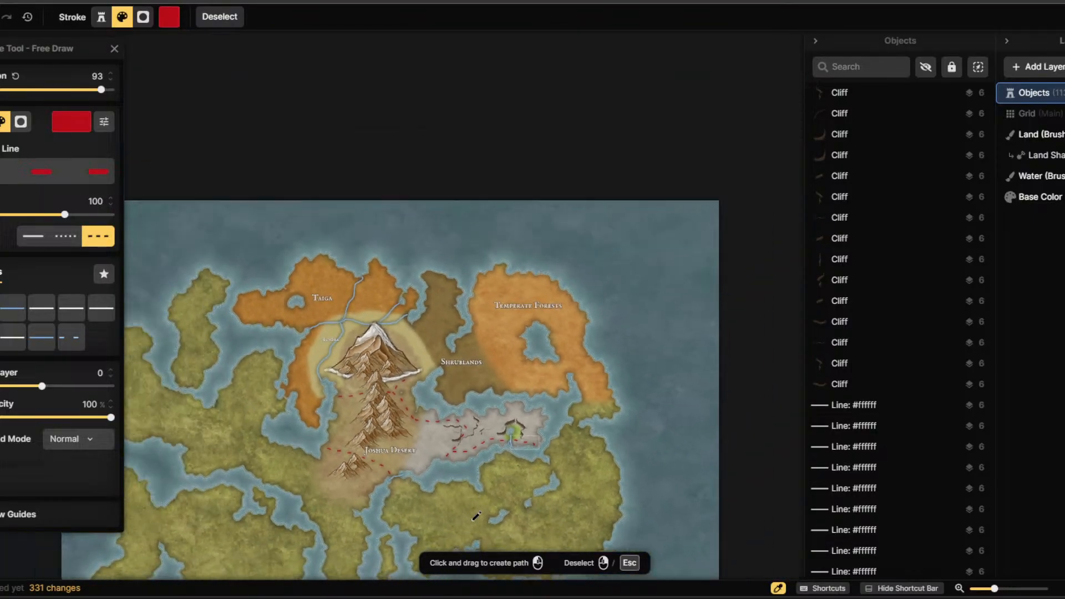
pyautogui.scroll(-3, 476, 516)
pyautogui.scroll(4, 510, 527)
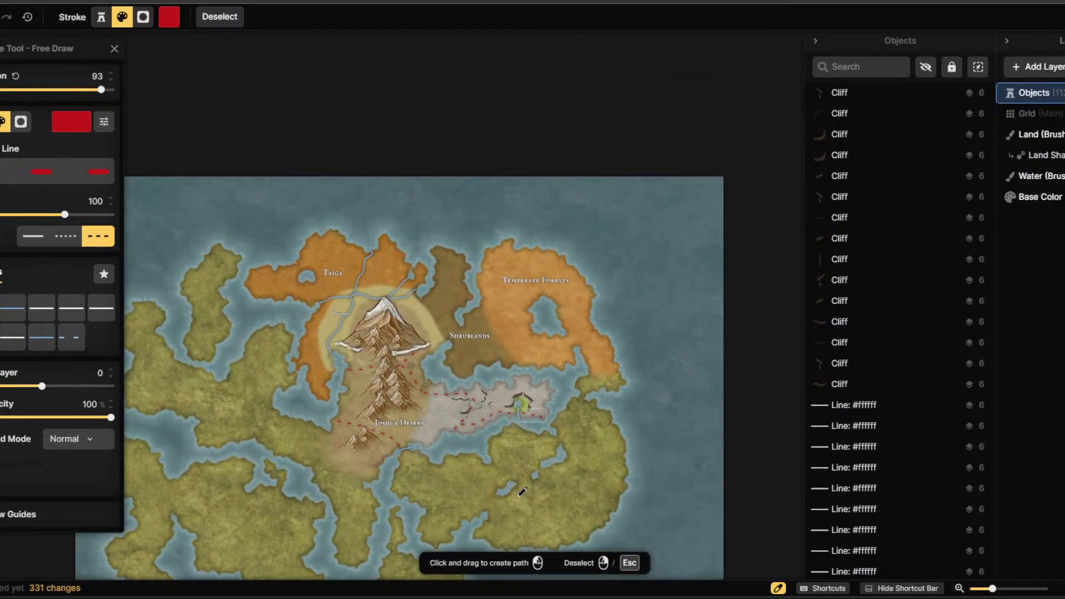
pyautogui.scroll(3, 521, 491)
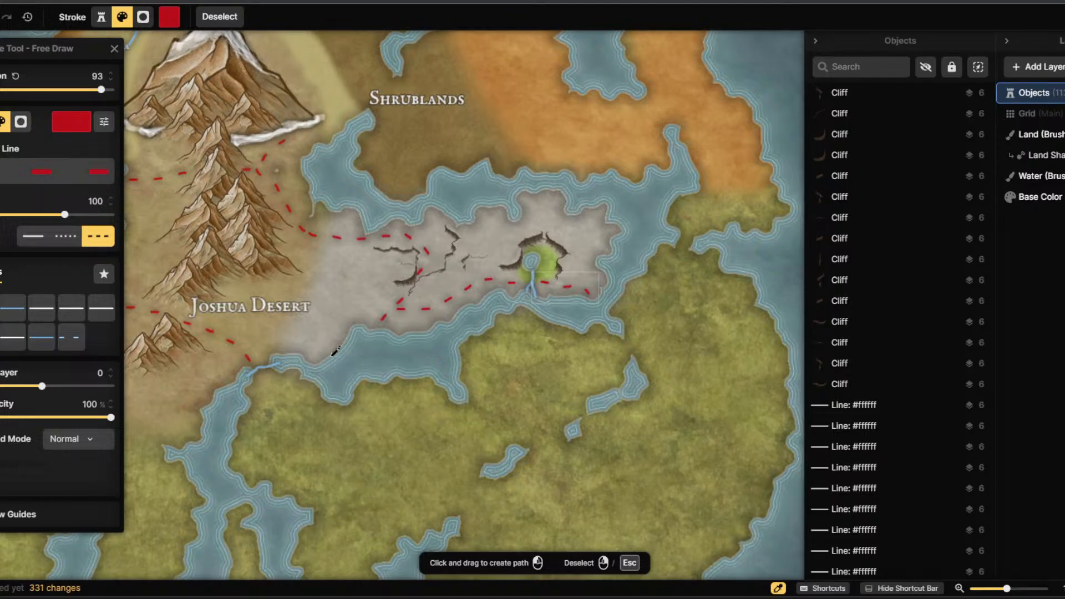
# Paint the northern and western parts of the landmass south of the grey peninsula with bright green texture at 103.79% scale and brush size 82.
pyautogui.scroll(-2, 321, 309)
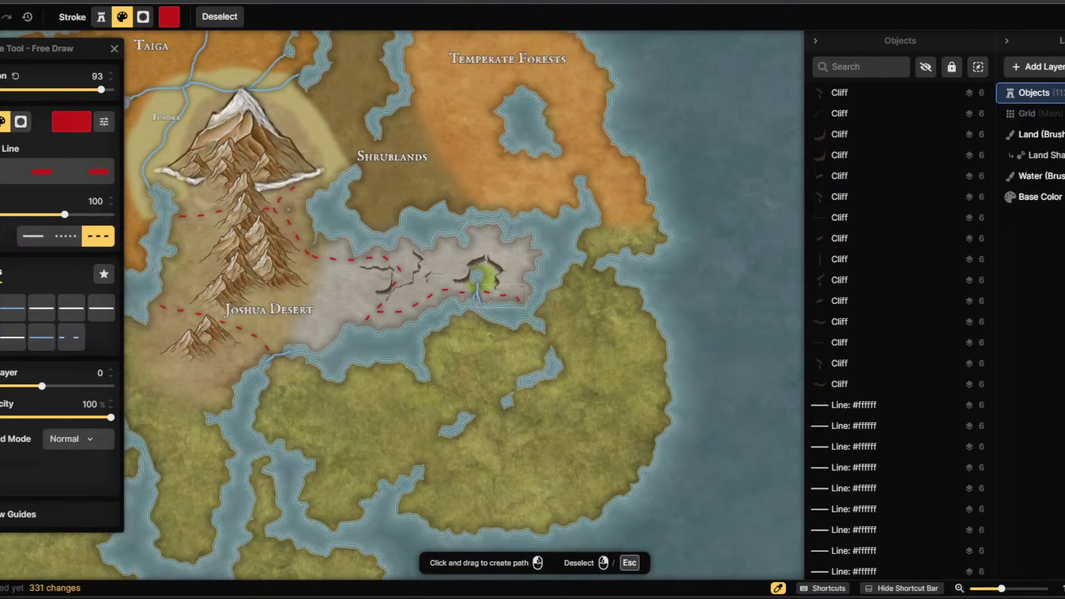
pyautogui.click(1, 115)
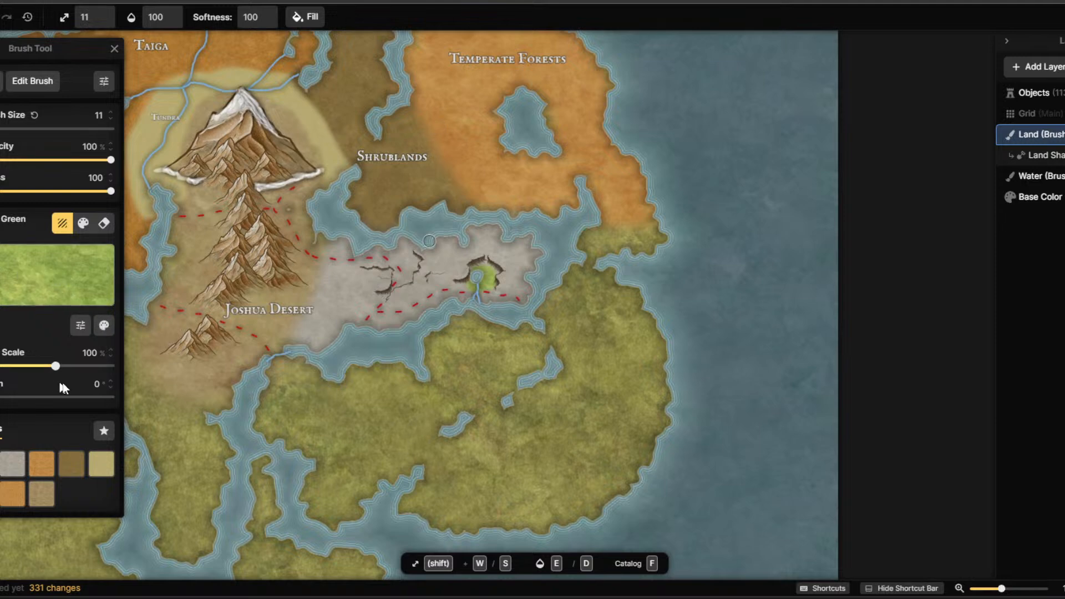
pyautogui.moveTo(57, 367); pyautogui.dragTo(69, 376)
pyautogui.moveTo(61, 367); pyautogui.dragTo(57, 367)
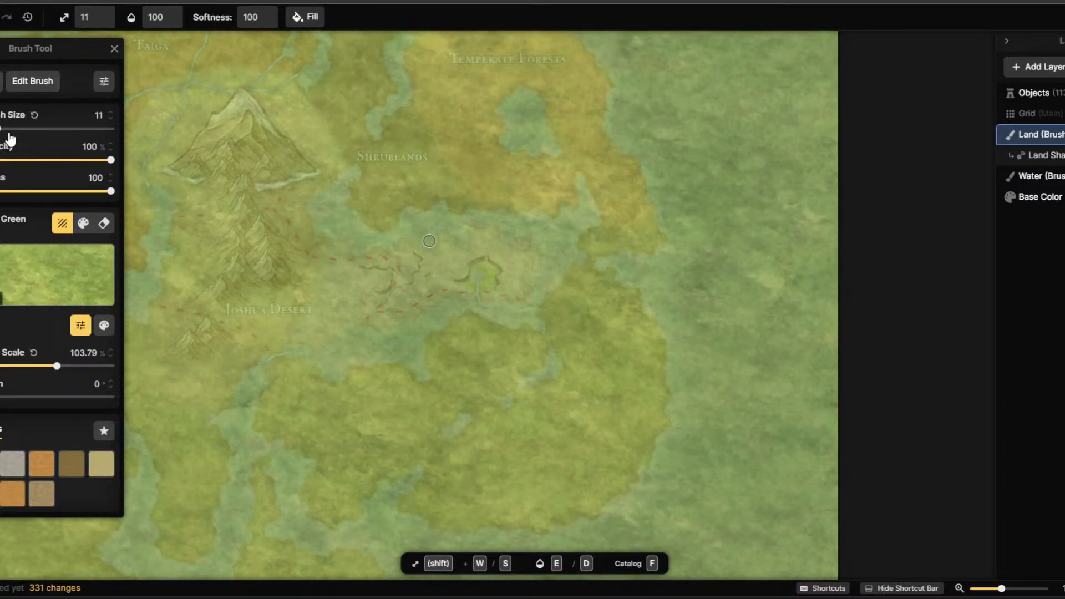
pyautogui.moveTo(8, 131); pyautogui.dragTo(12, 129)
pyautogui.moveTo(347, 411)
pyautogui.mouseDown()
pyautogui.moveTo(310, 400)
pyautogui.moveTo(288, 377)
pyautogui.mouseUp()
pyautogui.moveTo(12, 129); pyautogui.dragTo(66, 129)
pyautogui.moveTo(383, 412)
pyautogui.mouseDown()
pyautogui.moveTo(328, 406)
pyautogui.moveTo(312, 425)
pyautogui.moveTo(285, 392)
pyautogui.moveTo(310, 401)
pyautogui.moveTo(326, 428)
pyautogui.moveTo(449, 353)
pyautogui.moveTo(482, 351)
pyautogui.moveTo(475, 299)
pyautogui.mouseUp()
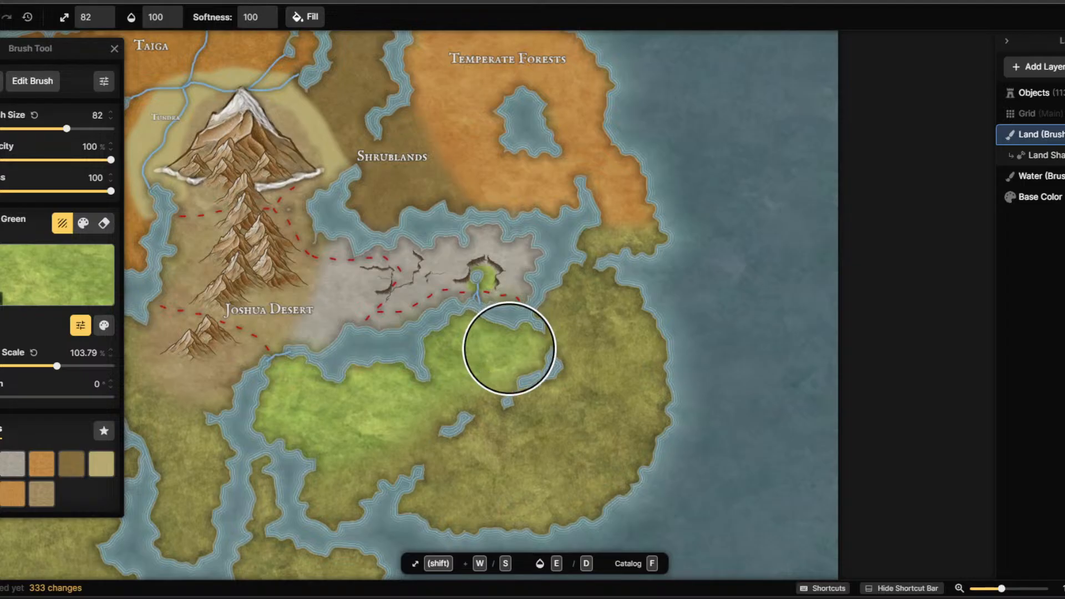
pyautogui.moveTo(509, 348)
pyautogui.mouseDown()
pyautogui.moveTo(458, 375)
pyautogui.moveTo(420, 367)
pyautogui.moveTo(392, 382)
pyautogui.moveTo(415, 349)
pyautogui.moveTo(362, 452)
pyautogui.moveTo(324, 489)
pyautogui.moveTo(310, 465)
pyautogui.moveTo(325, 495)
pyautogui.moveTo(455, 401)
pyautogui.moveTo(508, 386)
pyautogui.moveTo(525, 348)
pyautogui.moveTo(439, 360)
pyautogui.moveTo(363, 406)
pyautogui.moveTo(282, 403)
pyautogui.moveTo(283, 425)
pyautogui.moveTo(336, 443)
pyautogui.moveTo(313, 468)
pyautogui.moveTo(363, 434)
pyautogui.moveTo(380, 393)
pyautogui.moveTo(495, 372)
pyautogui.mouseUp()
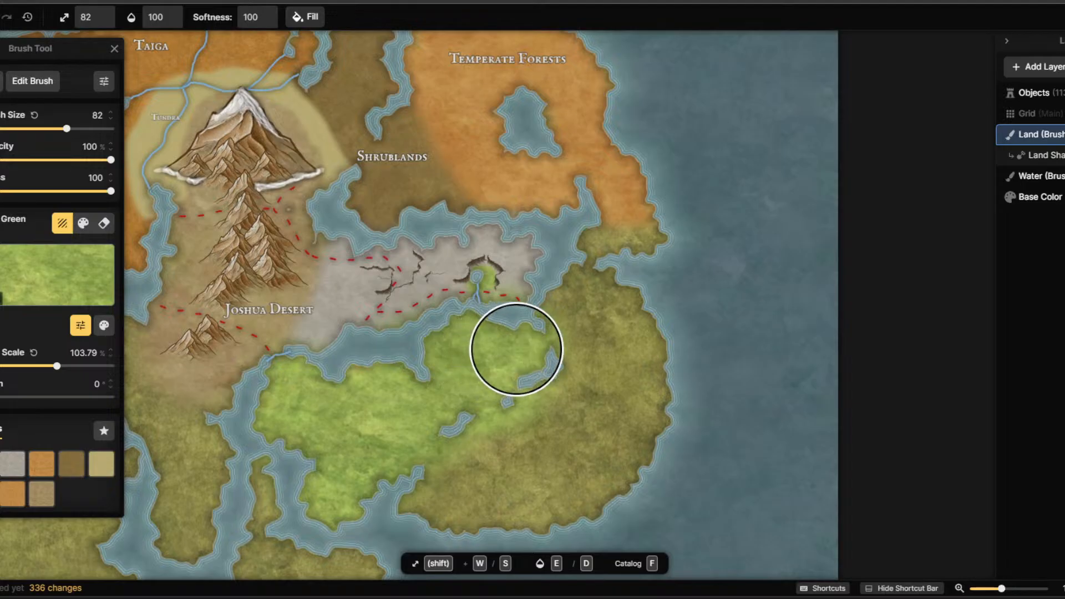
pyautogui.moveTo(391, 444); pyautogui.dragTo(388, 444)
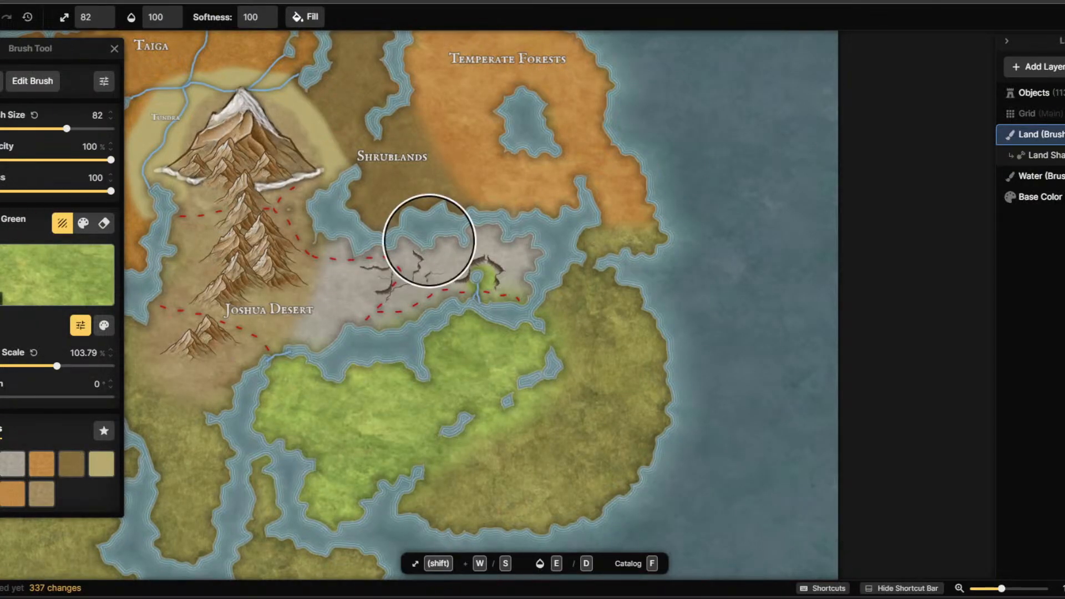
# Add the text label "Rocky land" across the grey peninsula and raise it to layer 7.
pyautogui.click(1, 178)
pyautogui.click(407, 280)
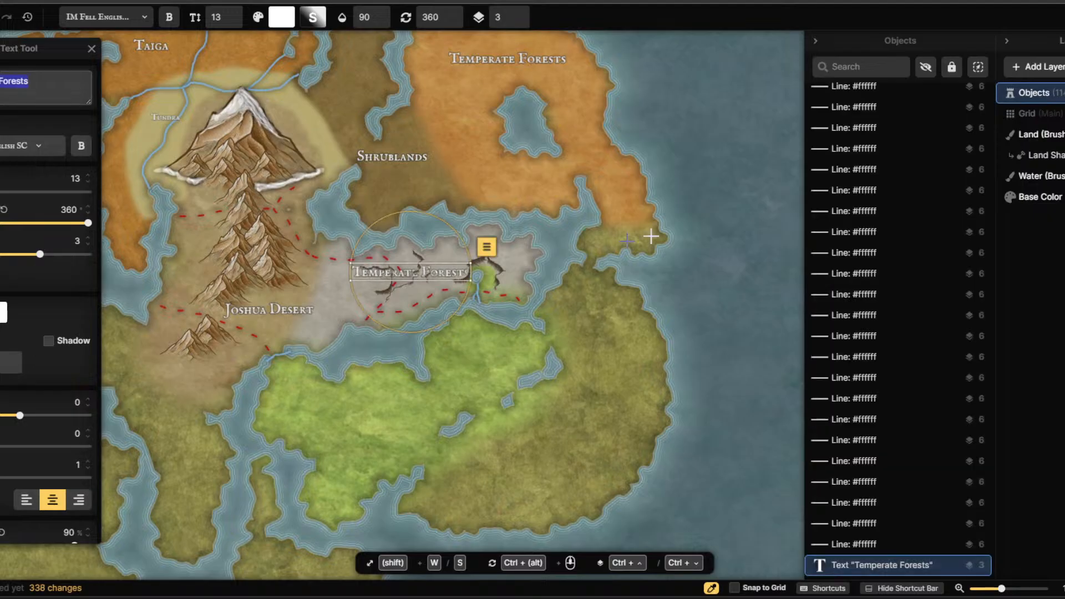
pyautogui.click(879, 65)
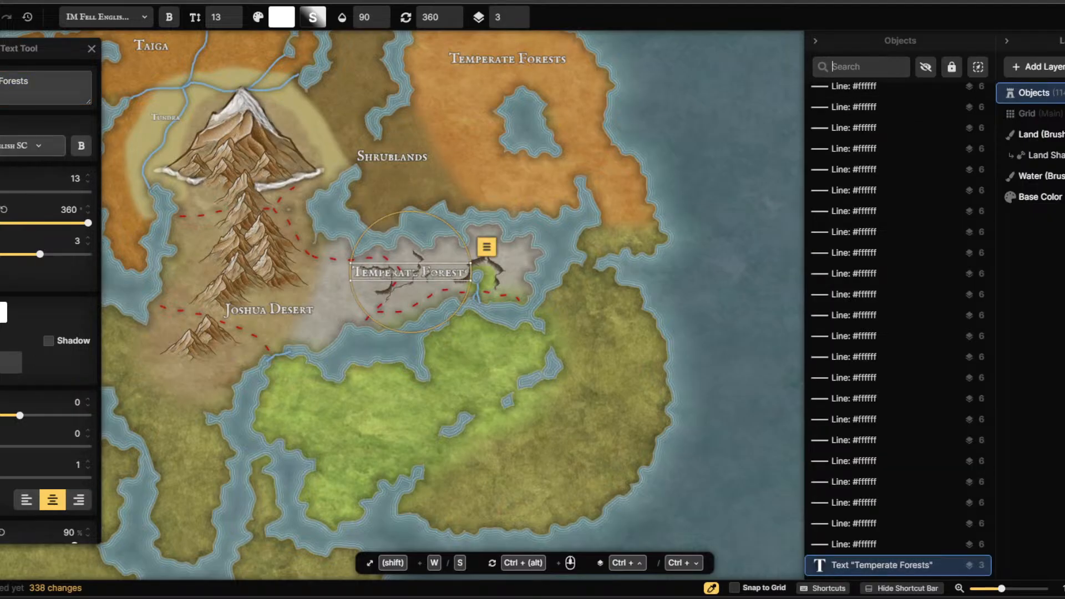
pyautogui.click(55, 91)
pyautogui.moveTo(16, 83); pyautogui.dragTo(0, 84)
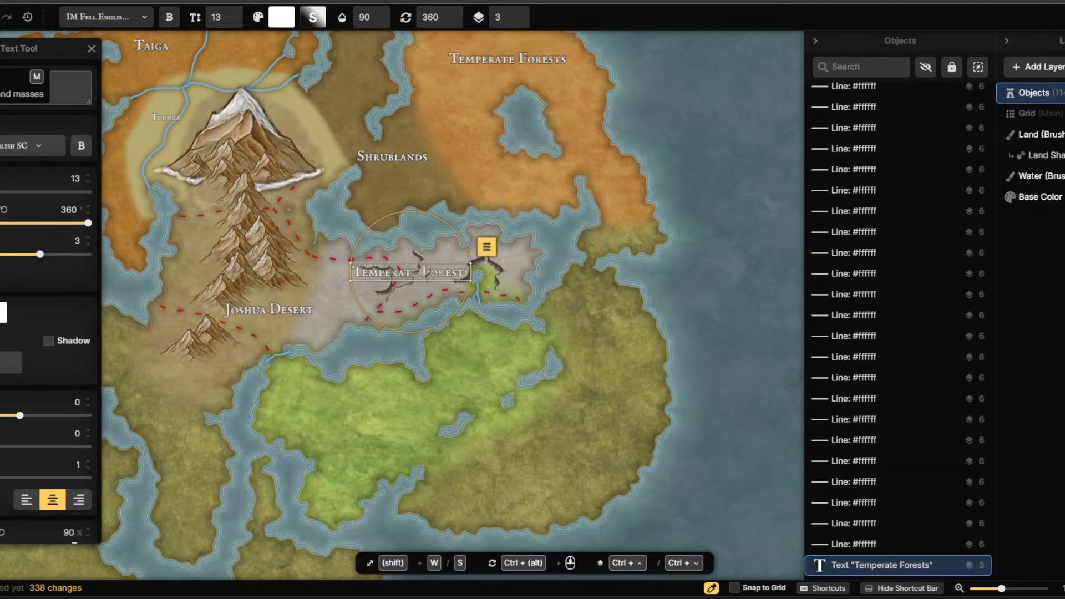
pyautogui.write('Rocky ')
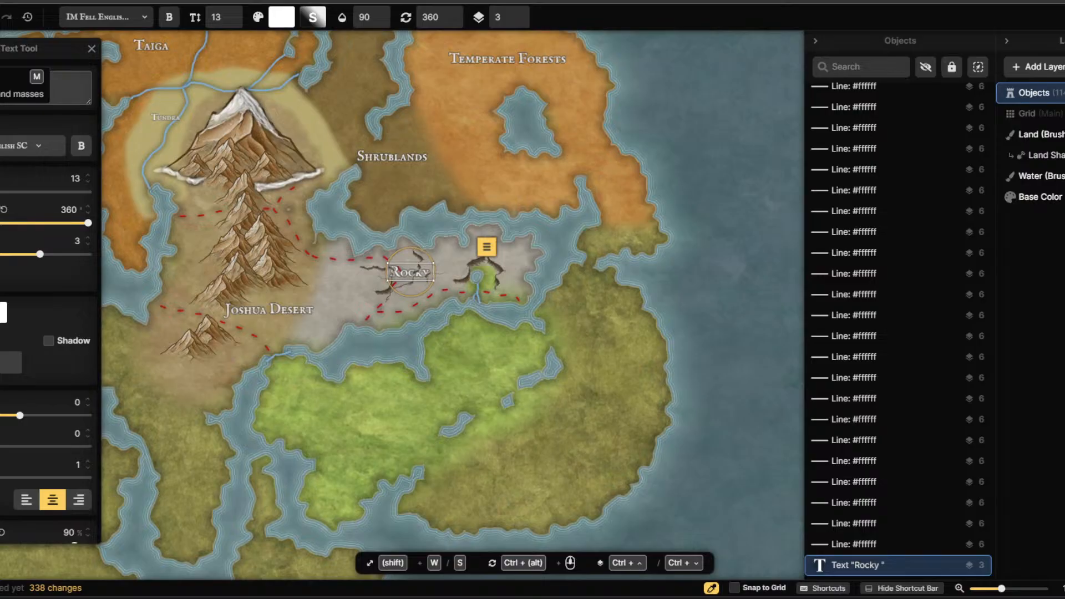
pyautogui.write('land with o')
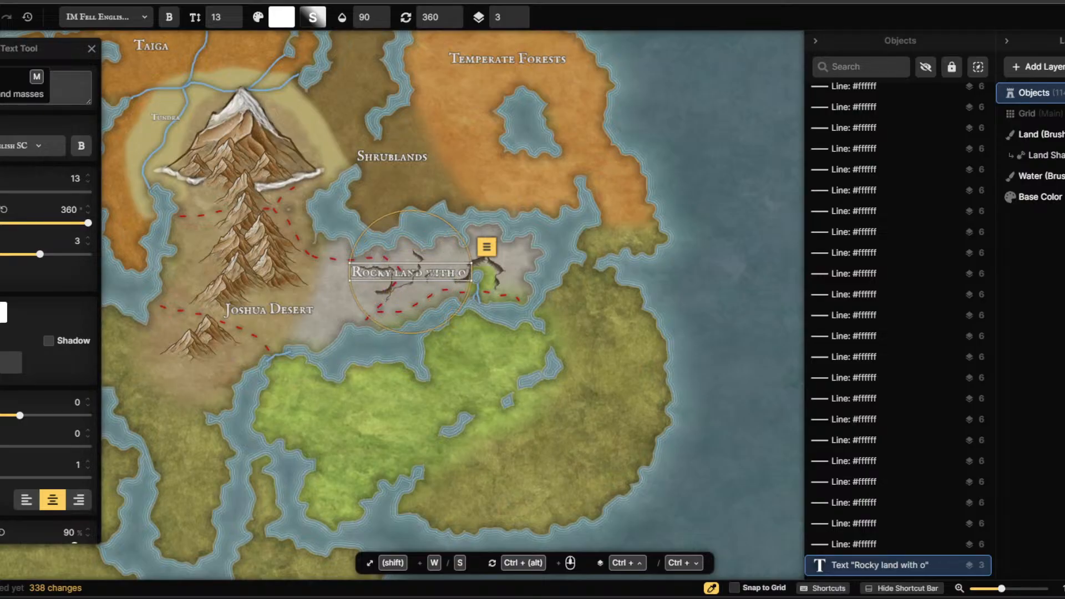
pyautogui.press('BackSpace')
pyautogui.press('BackSpace')
pyautogui.press('BackSpace')
pyautogui.press('BackSpace')
pyautogui.press('BackSpace')
pyautogui.press('BackSpace')
pyautogui.press('BackSpace')
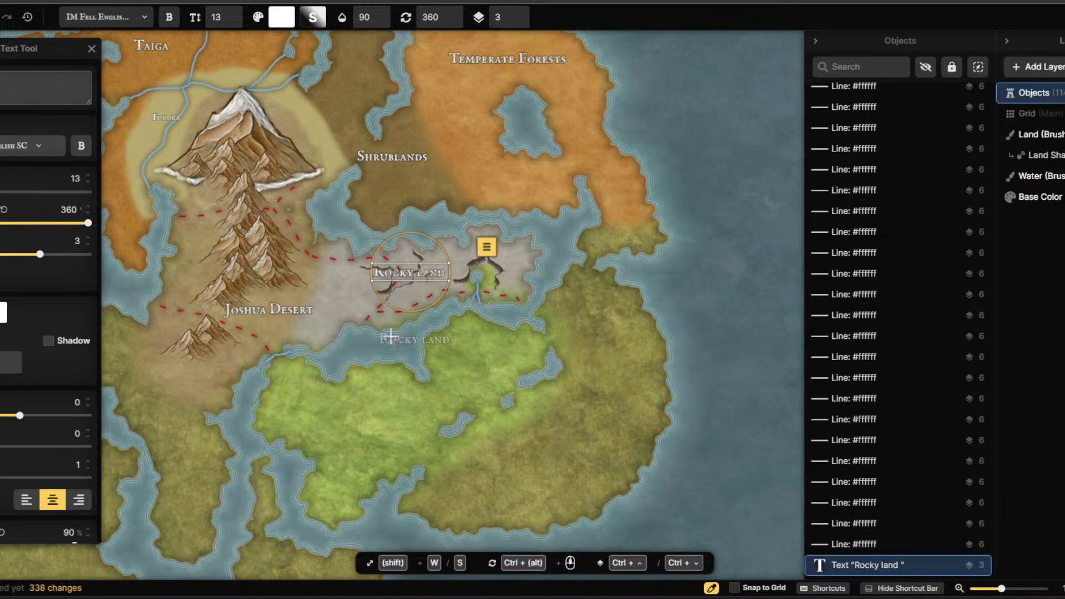
pyautogui.moveTo(40, 253); pyautogui.dragTo(64, 261)
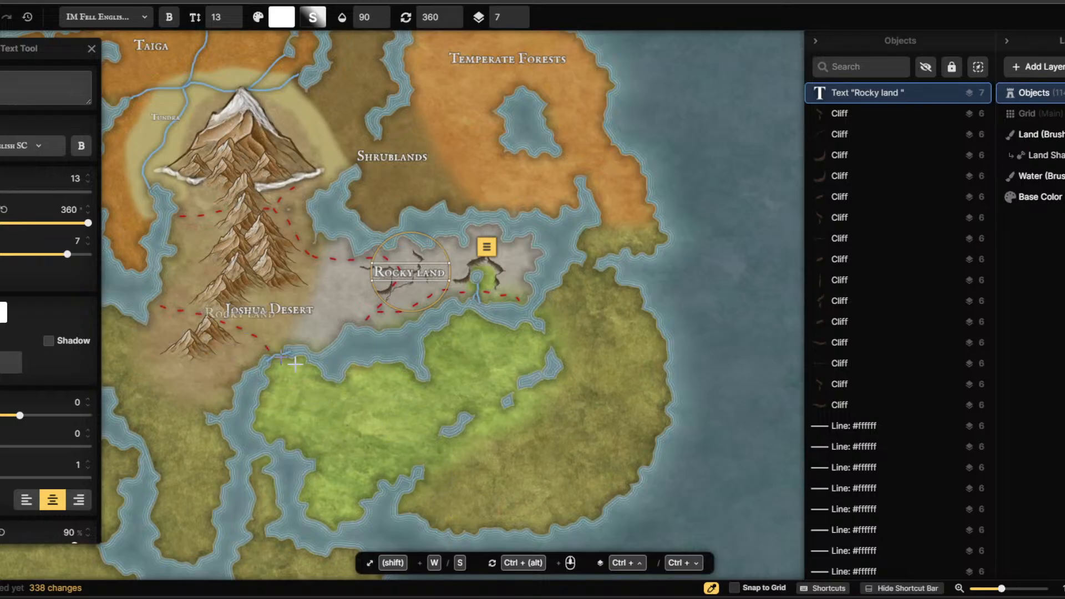
# Add the text label "Grassland" on the bright green land and set its text size to 17.
pyautogui.click(364, 415)
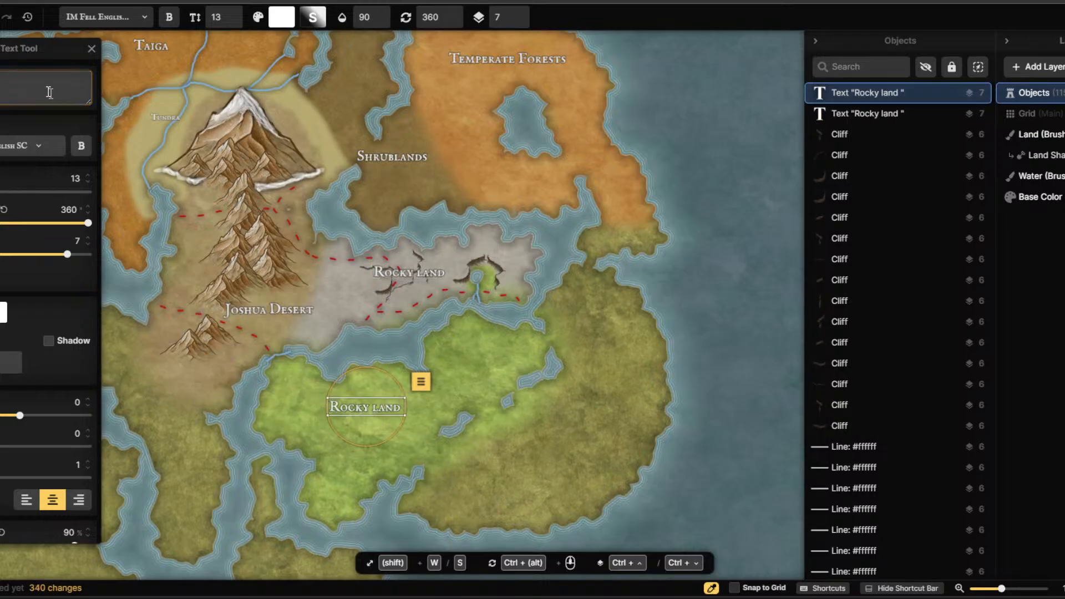
pyautogui.write('Gra')
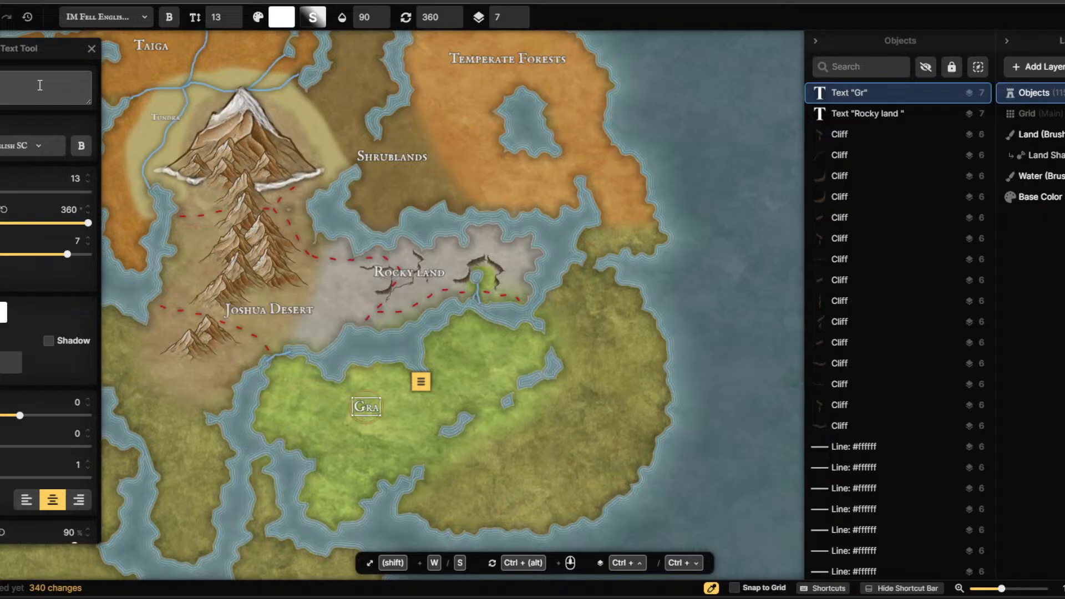
pyautogui.write('ssland')
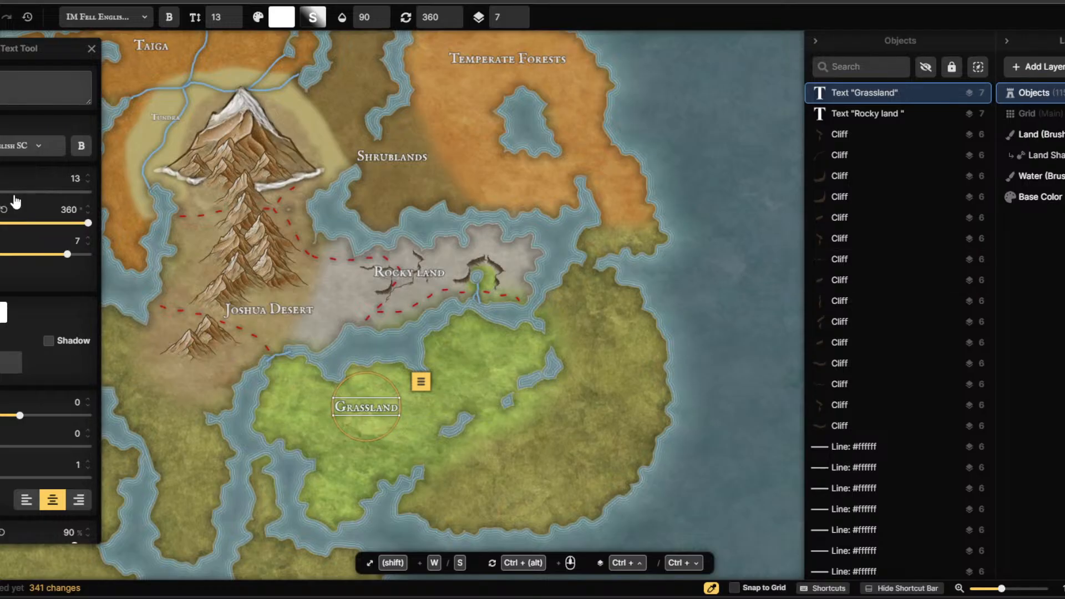
pyautogui.moveTo(4, 192); pyautogui.dragTo(10, 193)
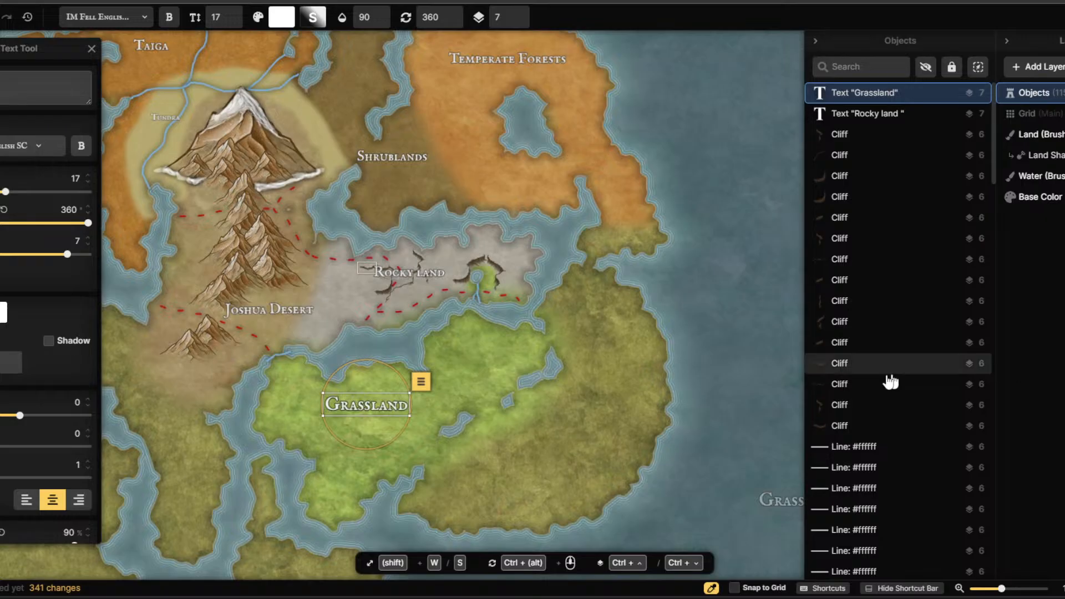
# Switch to the cliff stamps, compare several variants and try variant 15 at 144% size over the grey peninsula.
pyautogui.scroll(1, 492, 275)
pyautogui.scroll(1, 492, 275)
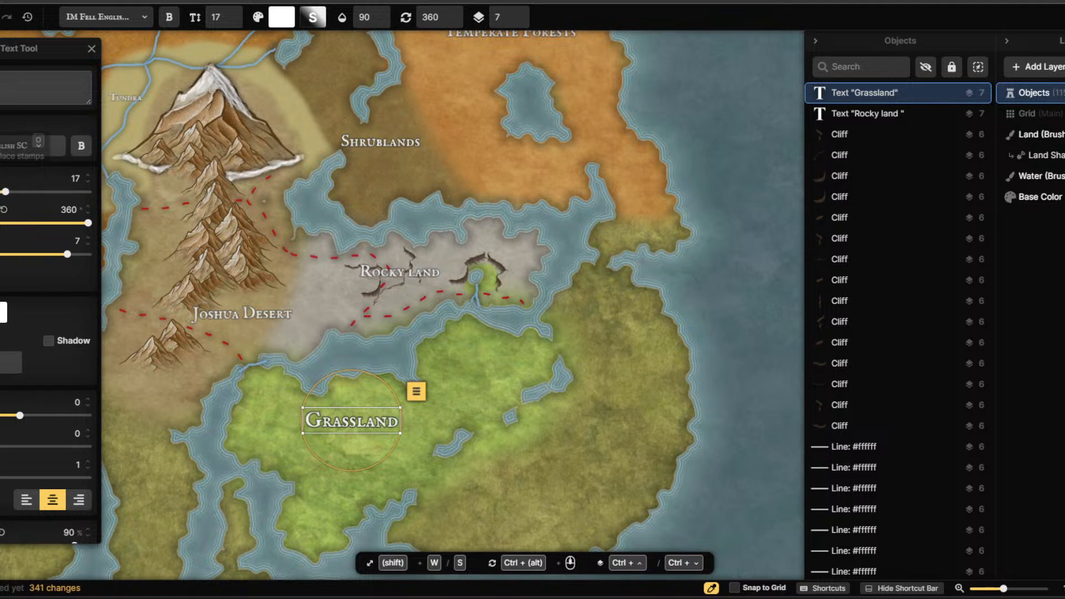
pyautogui.click(1, 127)
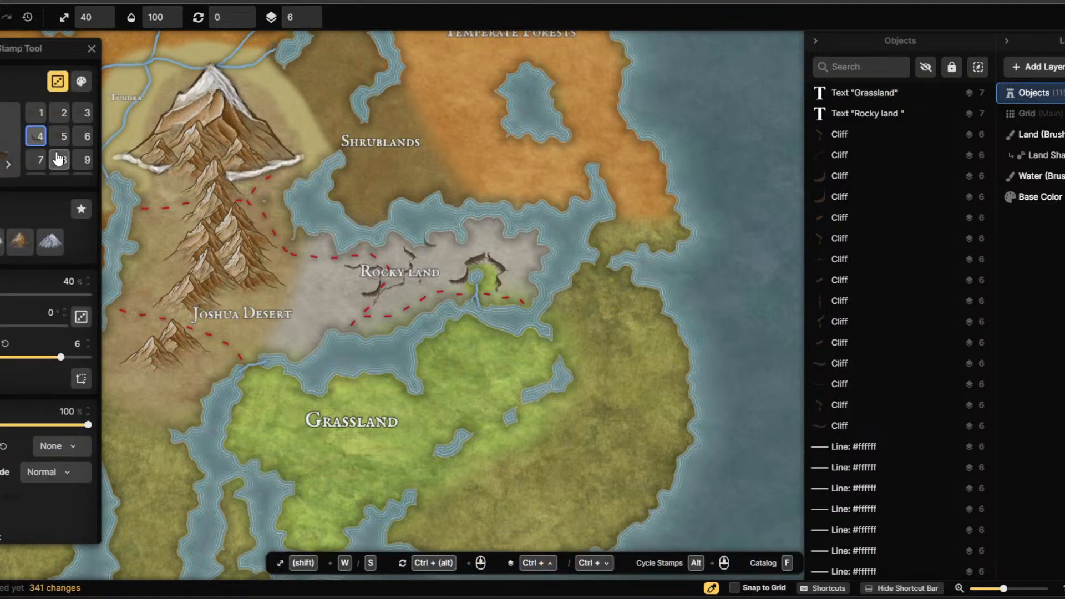
pyautogui.click(64, 137)
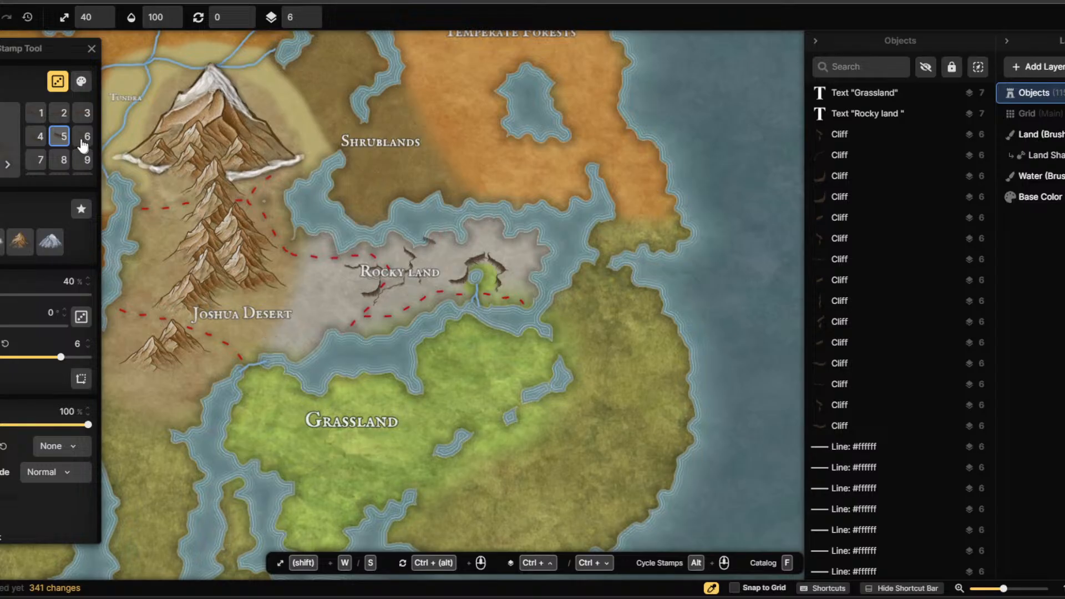
pyautogui.click(64, 113)
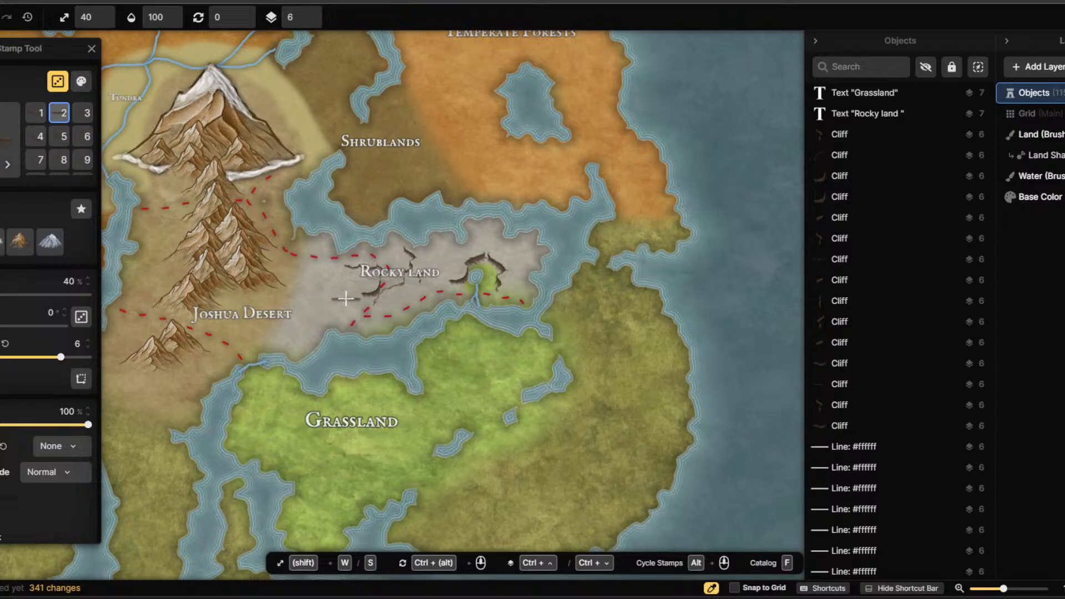
pyautogui.click(61, 165)
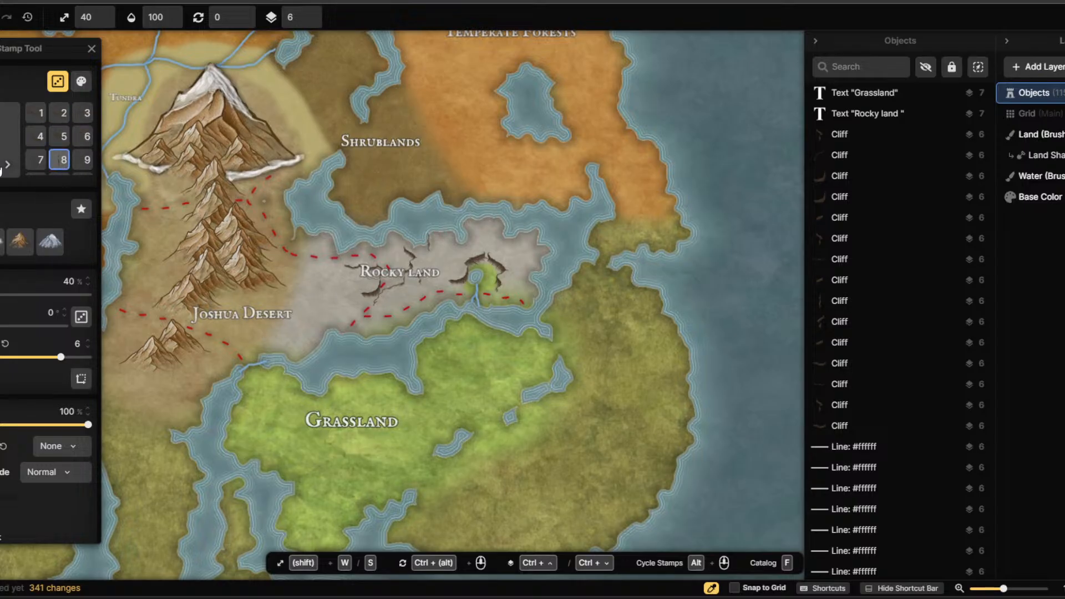
pyautogui.click(42, 162)
pyautogui.click(83, 160)
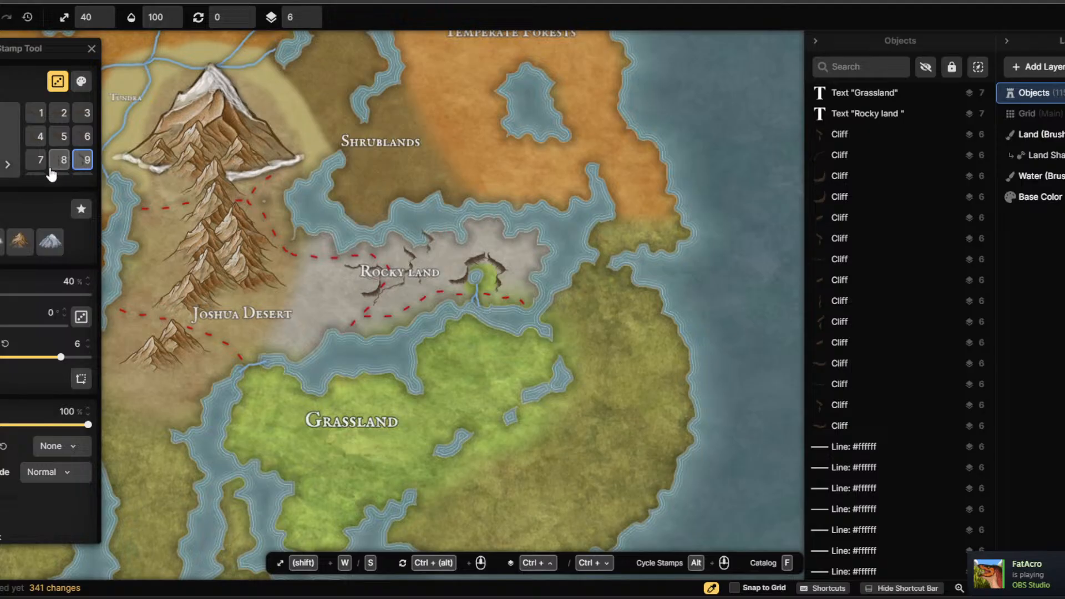
pyautogui.scroll(-2, 51, 166)
pyautogui.click(82, 142)
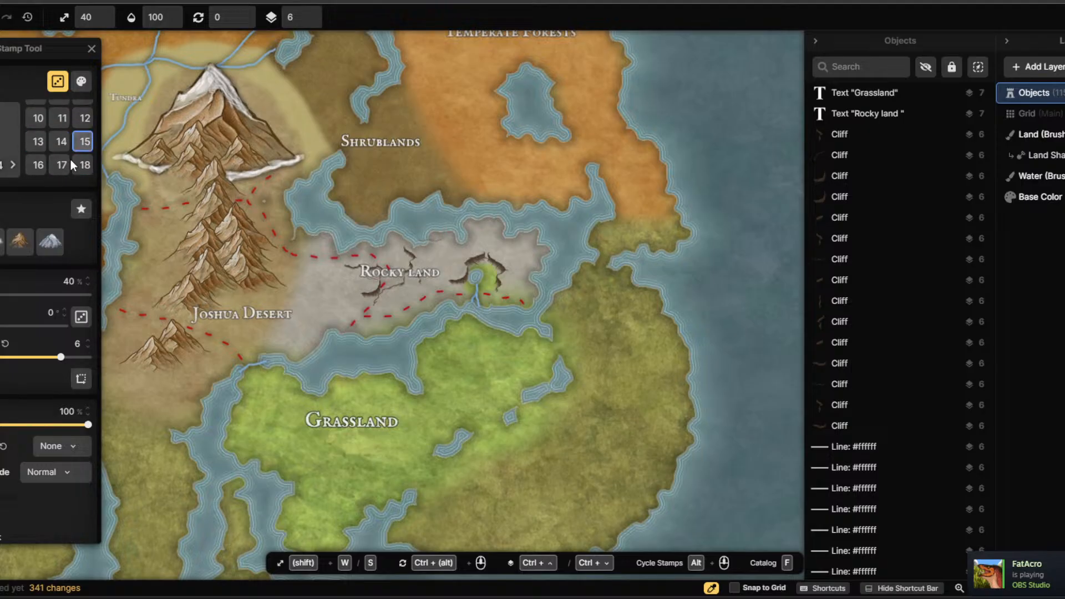
pyautogui.click(61, 165)
pyautogui.click(36, 165)
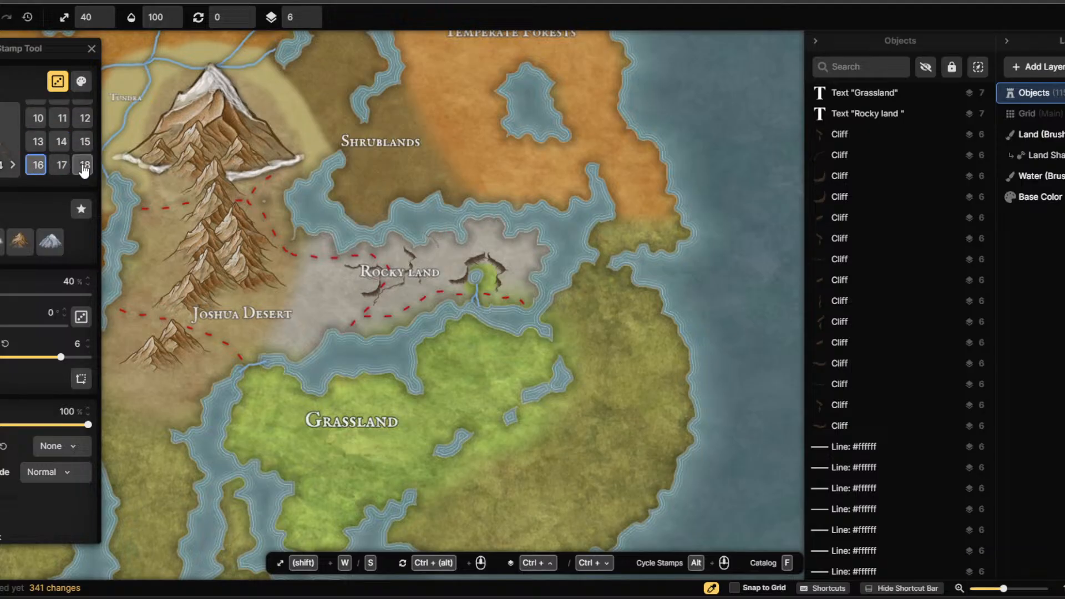
pyautogui.click(84, 142)
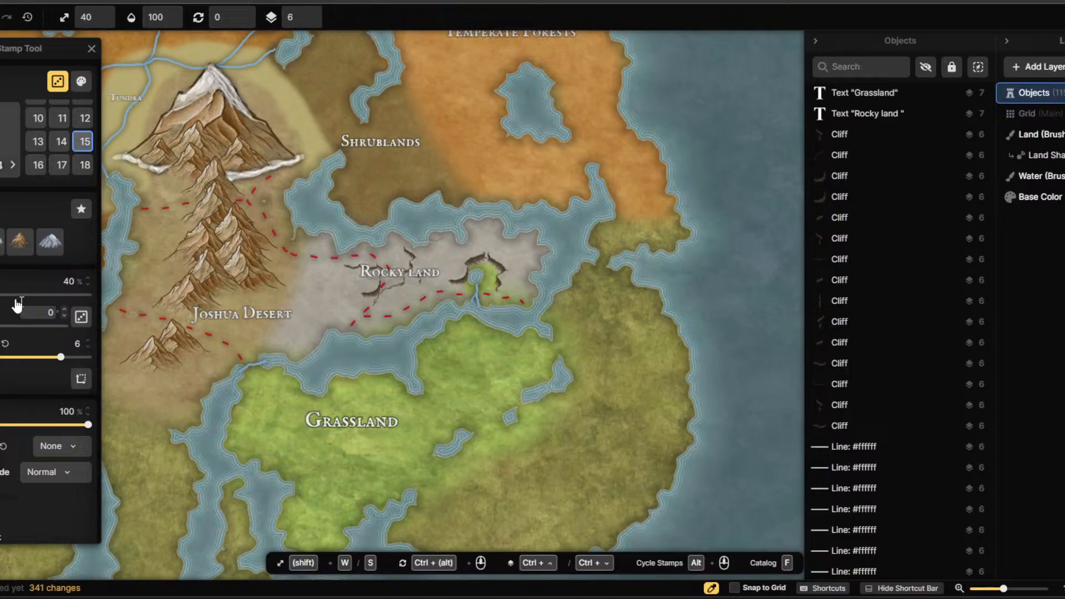
pyautogui.moveTo(3, 295)
pyautogui.mouseDown()
pyautogui.moveTo(13, 295)
pyautogui.moveTo(0, 295)
pyautogui.mouseUp()
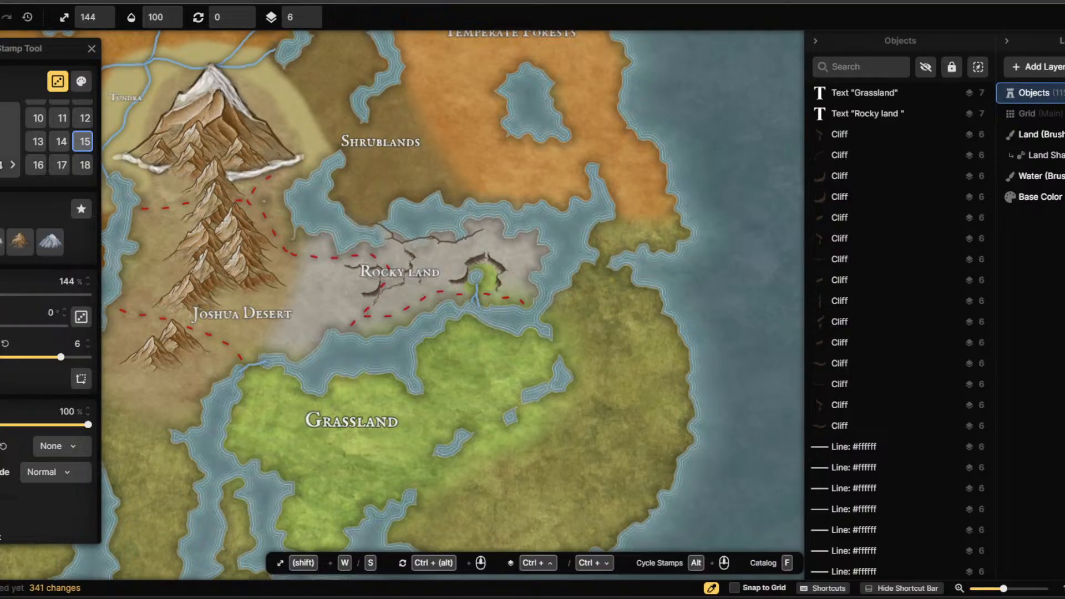
# Place cliff stamp variant 1 at 132% size across the southern part of Joshua Desert, where it meets the grey peninsula.
pyautogui.scroll(3, 27, 133)
pyautogui.click(37, 118)
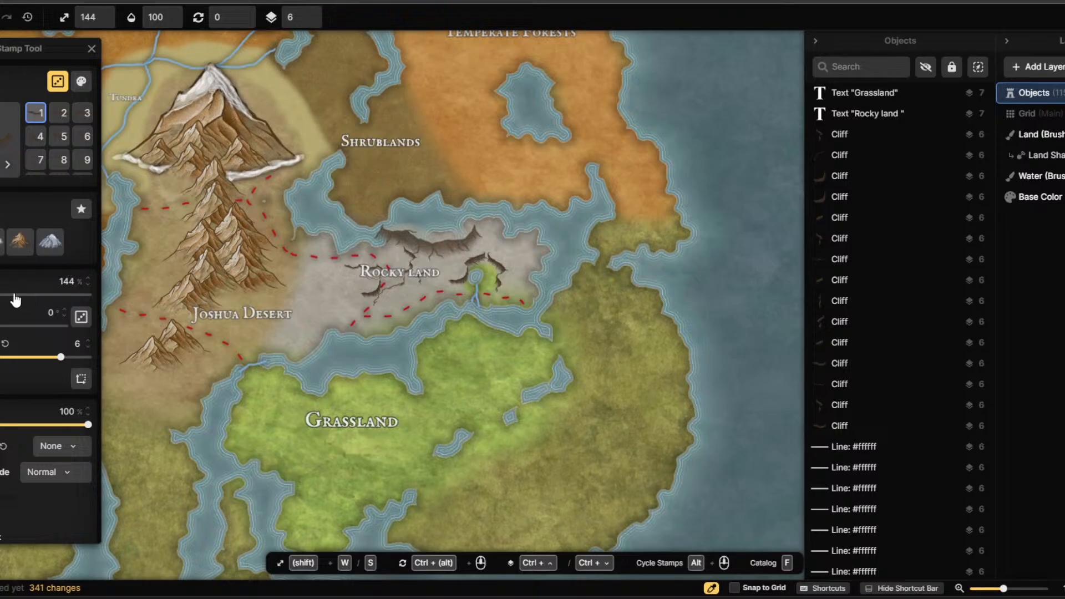
pyautogui.moveTo(15, 295); pyautogui.dragTo(0, 296)
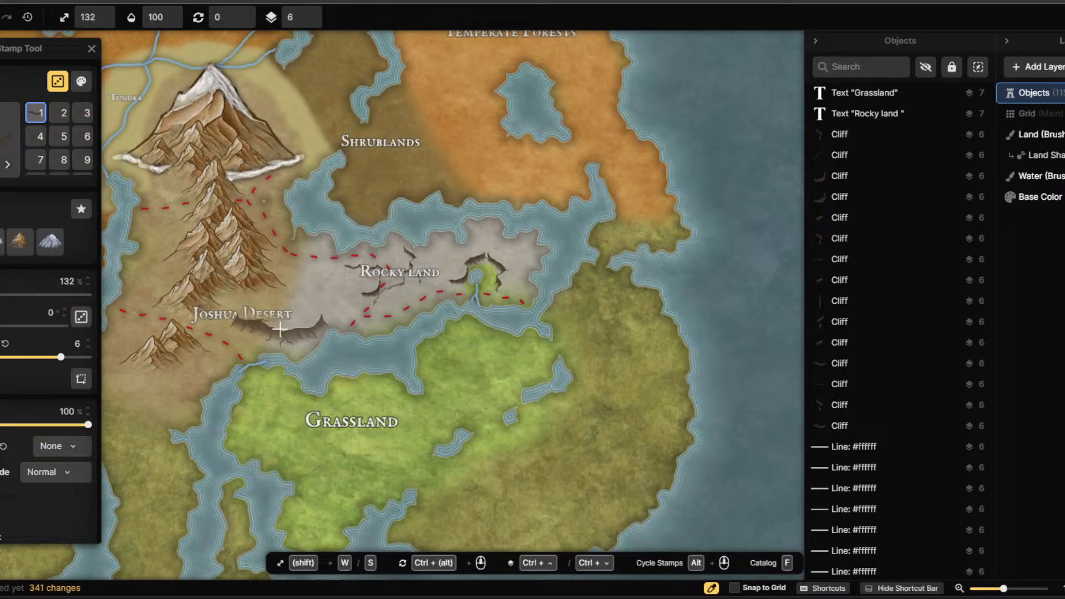
pyautogui.click(251, 326)
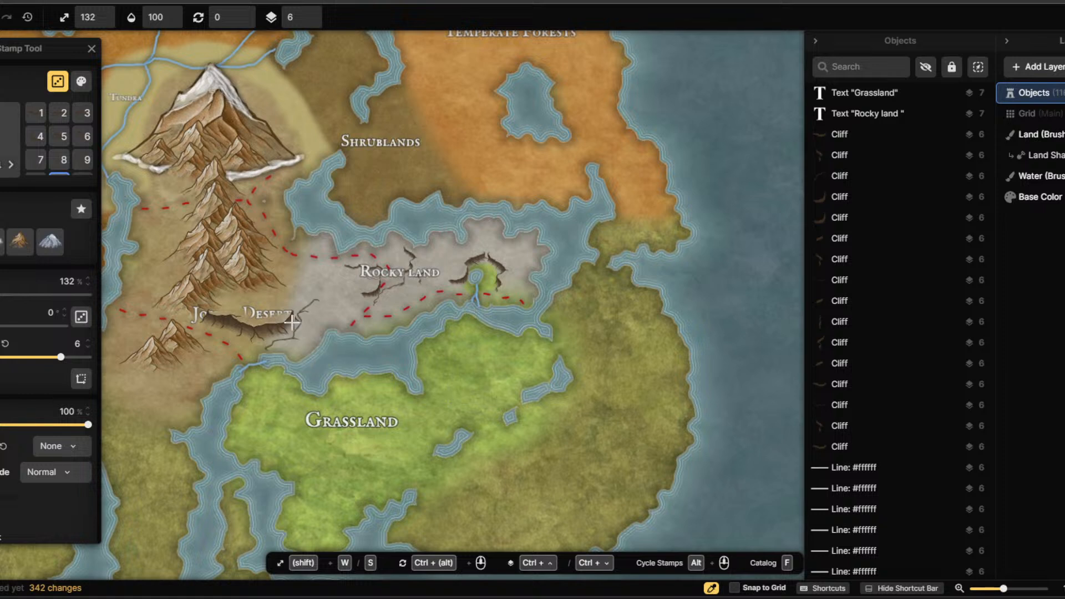
# Place cliff stamp variant 3 rotated to 346.5° on the grey peninsula, continuing the desert cliff toward the northeast.
pyautogui.click(62, 111)
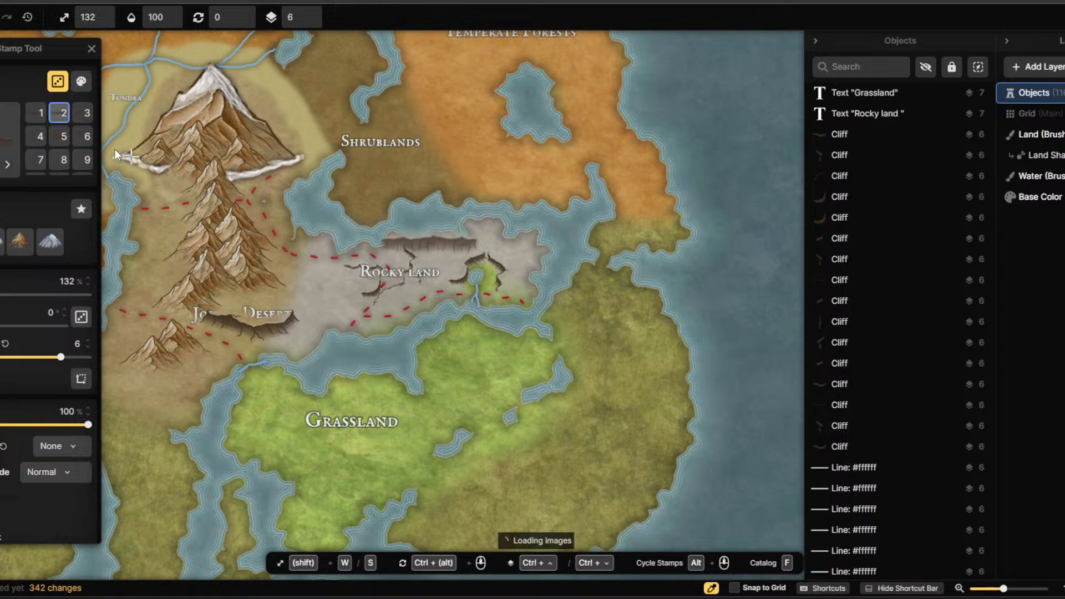
pyautogui.click(84, 115)
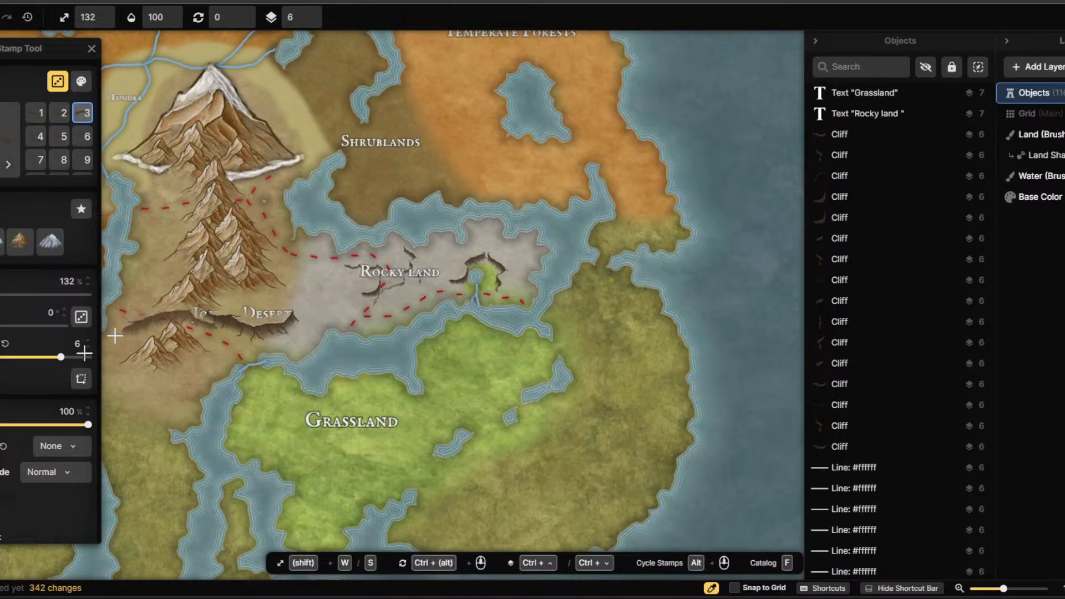
pyautogui.moveTo(0, 326); pyautogui.dragTo(63, 344)
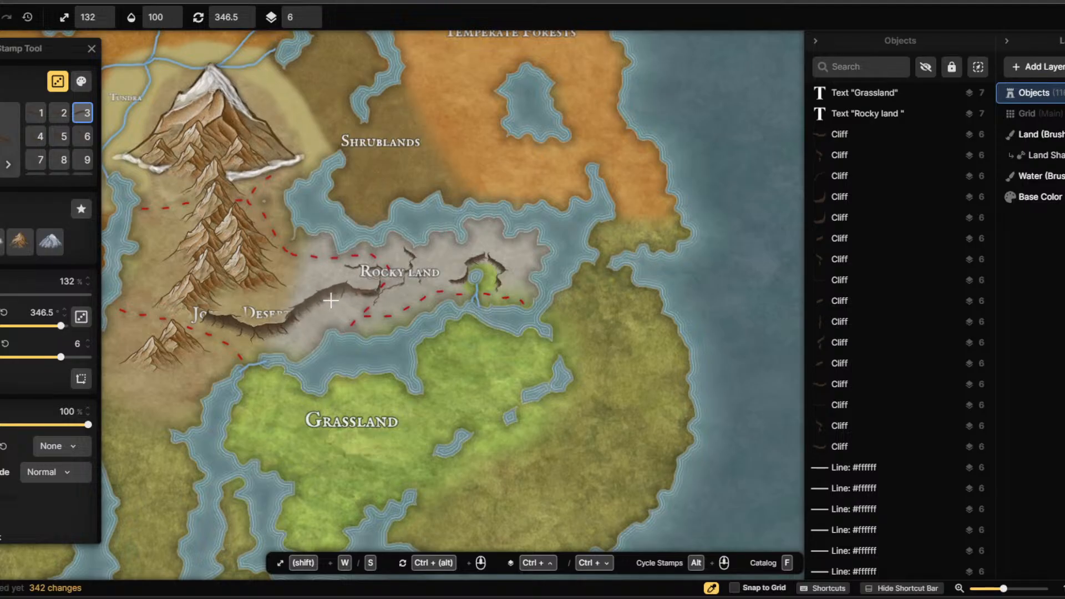
pyautogui.click(331, 300)
pyautogui.scroll(1, 472, 376)
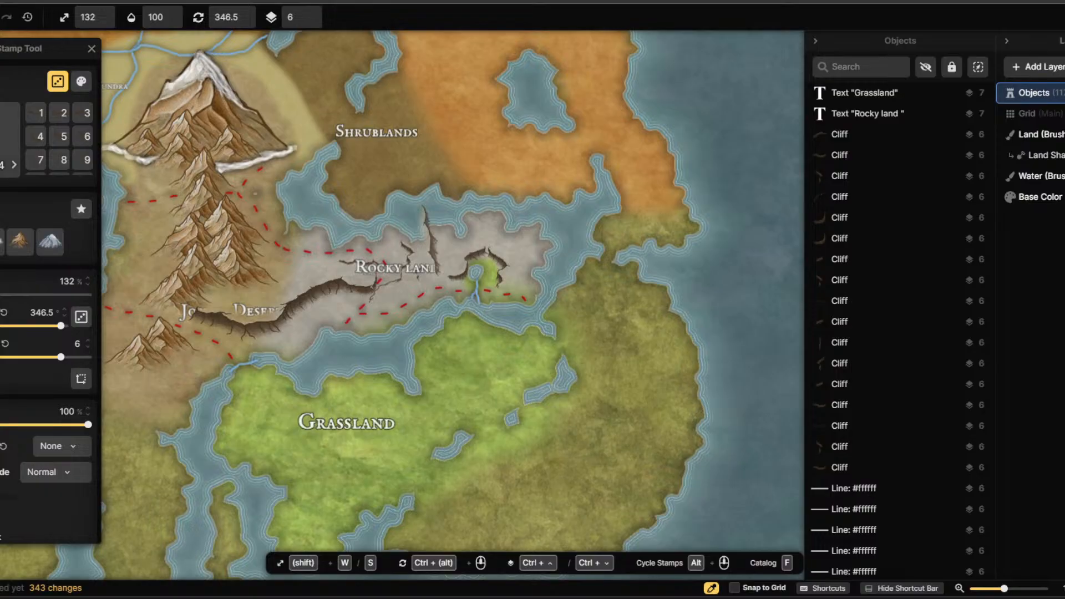
# Open the "Rocky land" label for editing and set its text size to 10.
pyautogui.press('t')
pyautogui.click(856, 116)
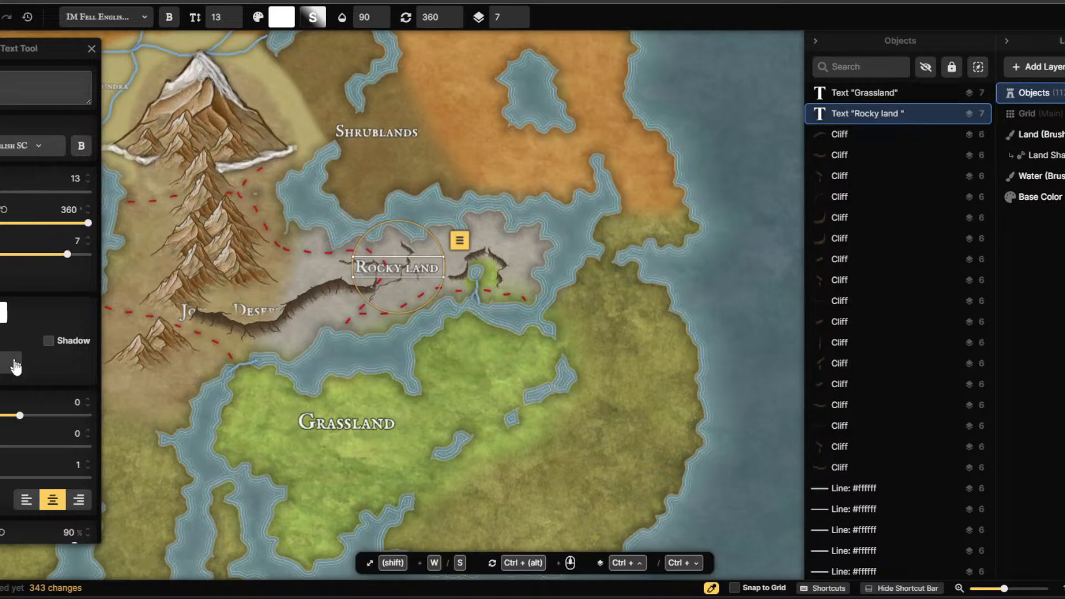
pyautogui.scroll(-3, 28, 464)
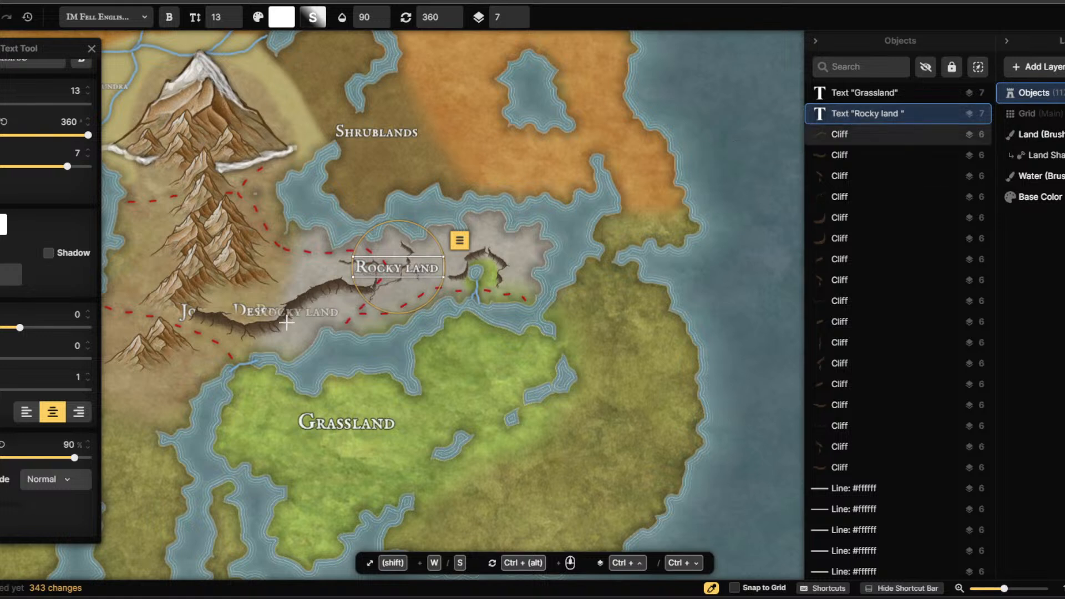
pyautogui.click(403, 296)
pyautogui.rightClick(854, 113)
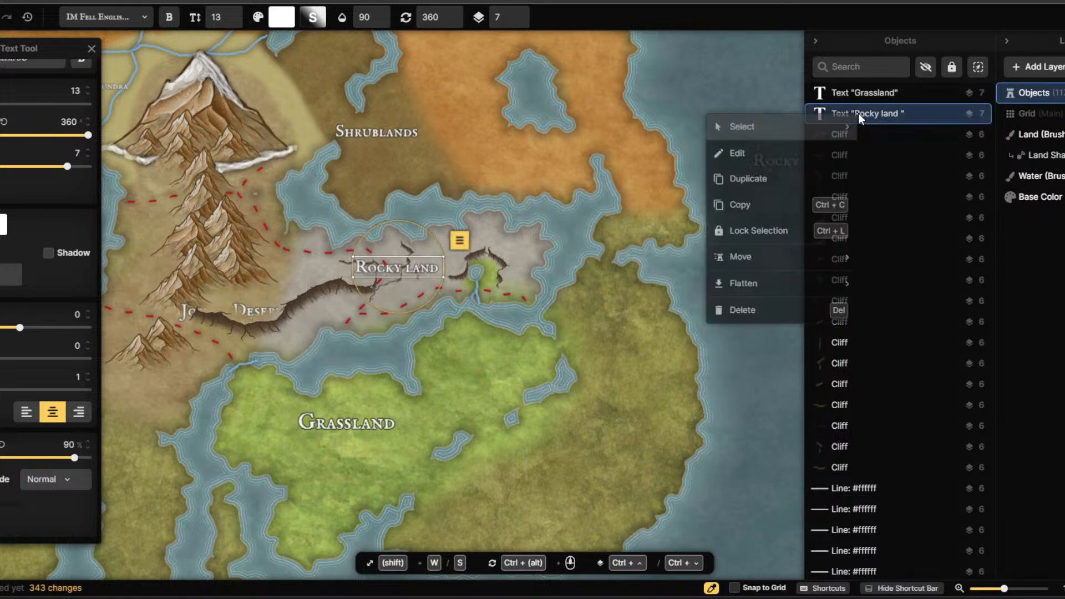
pyautogui.click(738, 151)
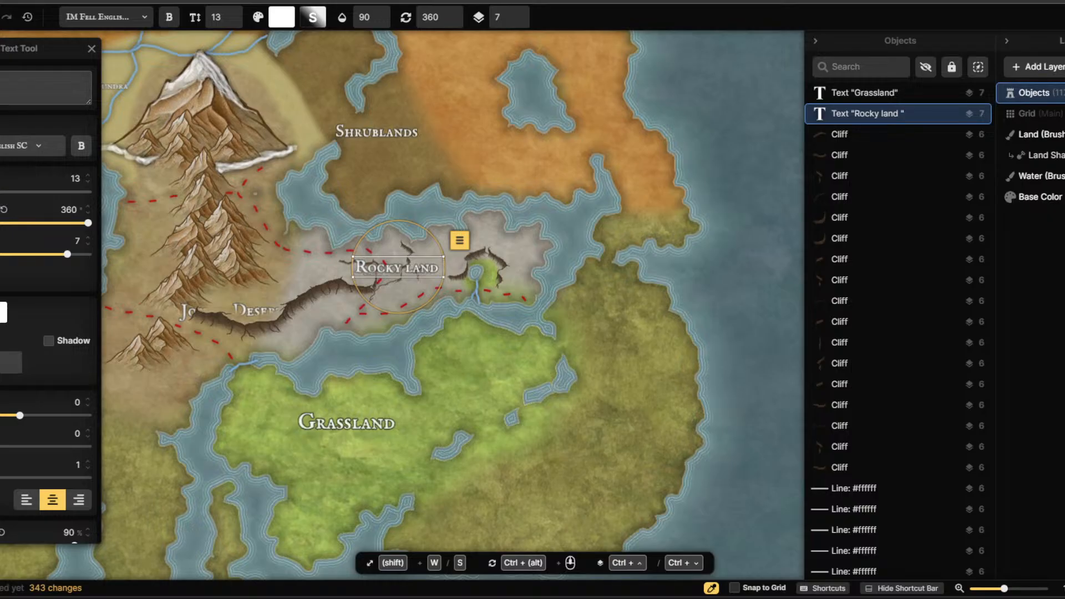
pyautogui.press('s')
pyautogui.press('s')
pyautogui.press('s')
pyautogui.press('s')
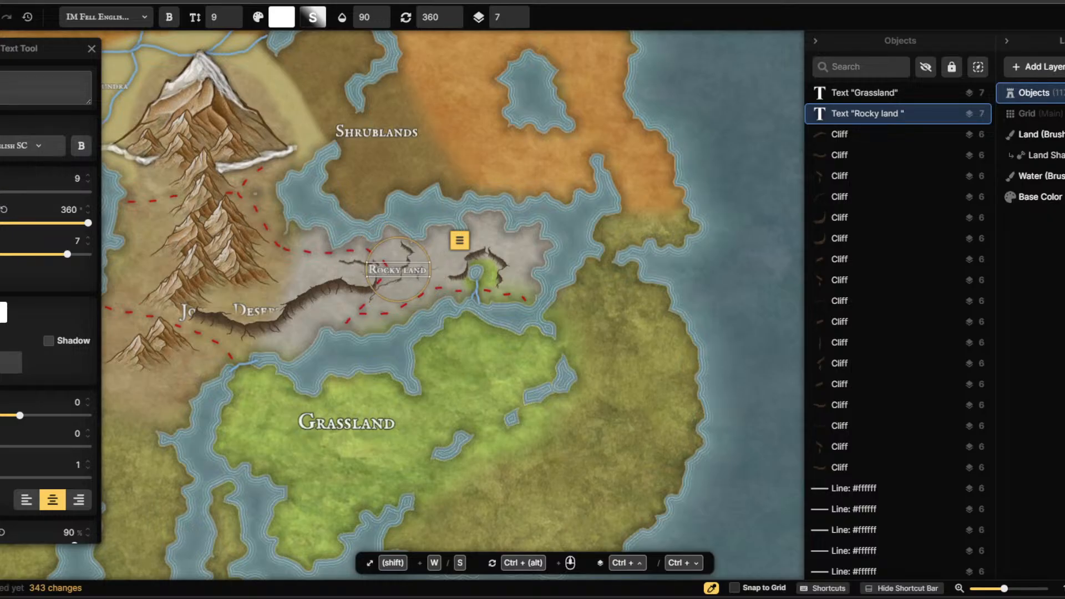
pyautogui.press('w')
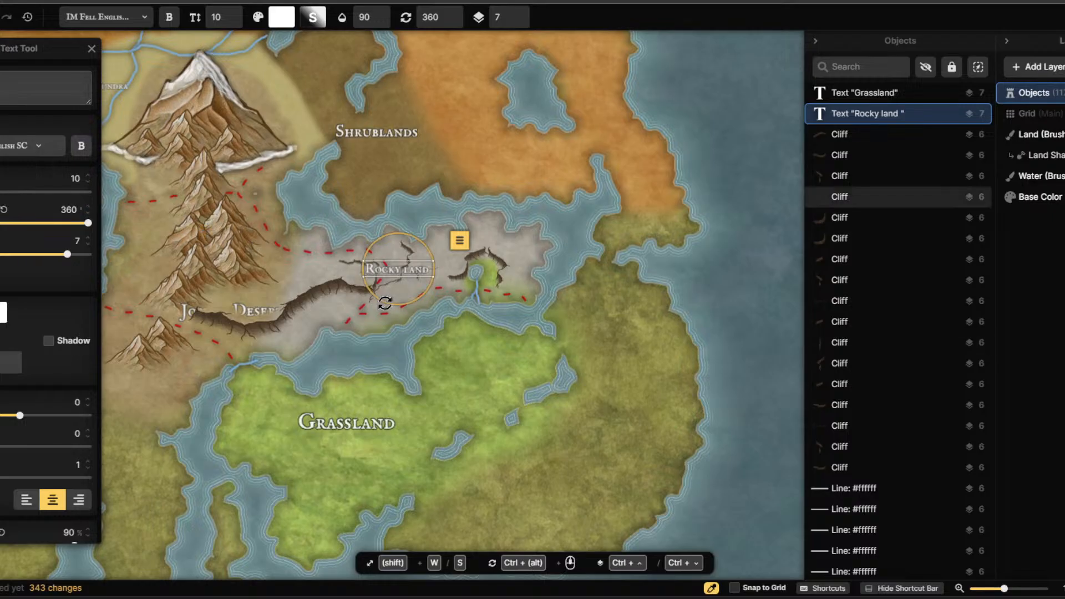
# Rotate the "Rocky land" label to 47.5° so it runs diagonally across the peninsula, and close its settings.
pyautogui.moveTo(382, 307); pyautogui.dragTo(357, 300)
pyautogui.moveTo(343, 299); pyautogui.dragTo(332, 294)
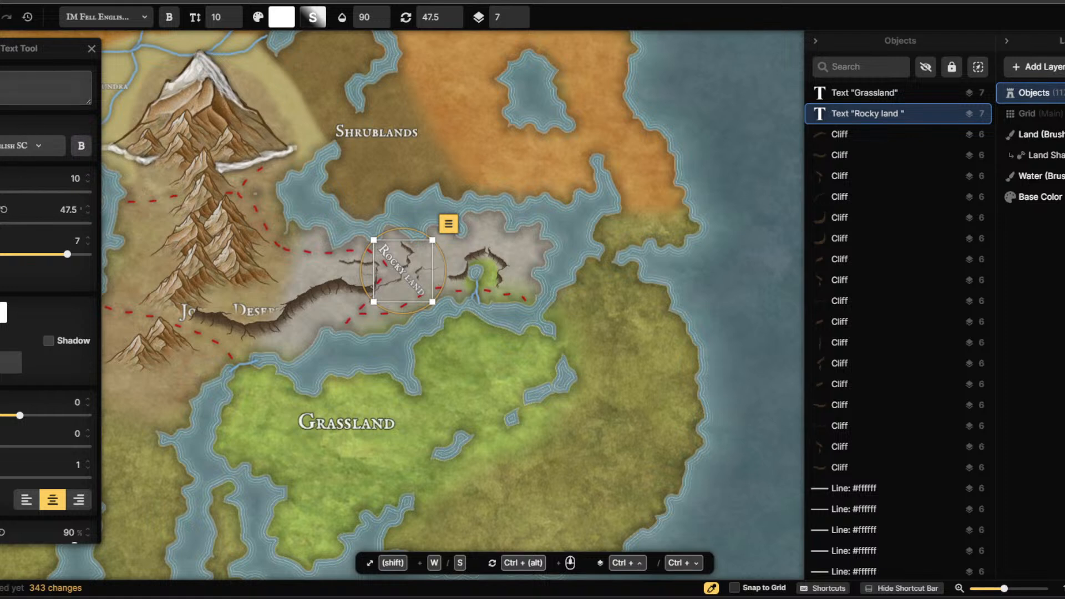
pyautogui.click(91, 49)
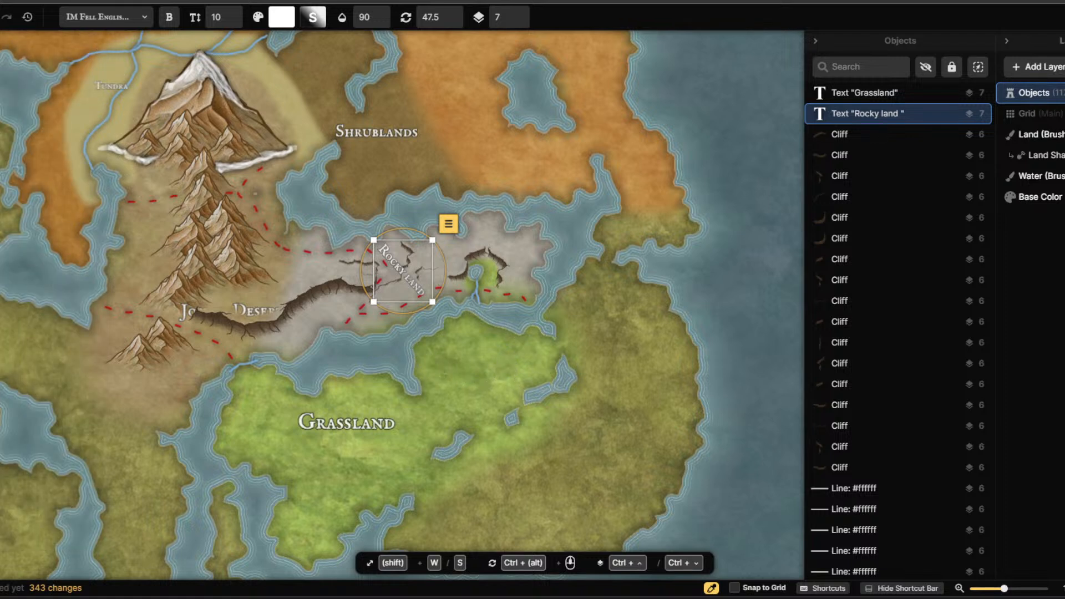
# Switch to the texture brush on the Land layer and set its softness to 95.
pyautogui.click(1, 144)
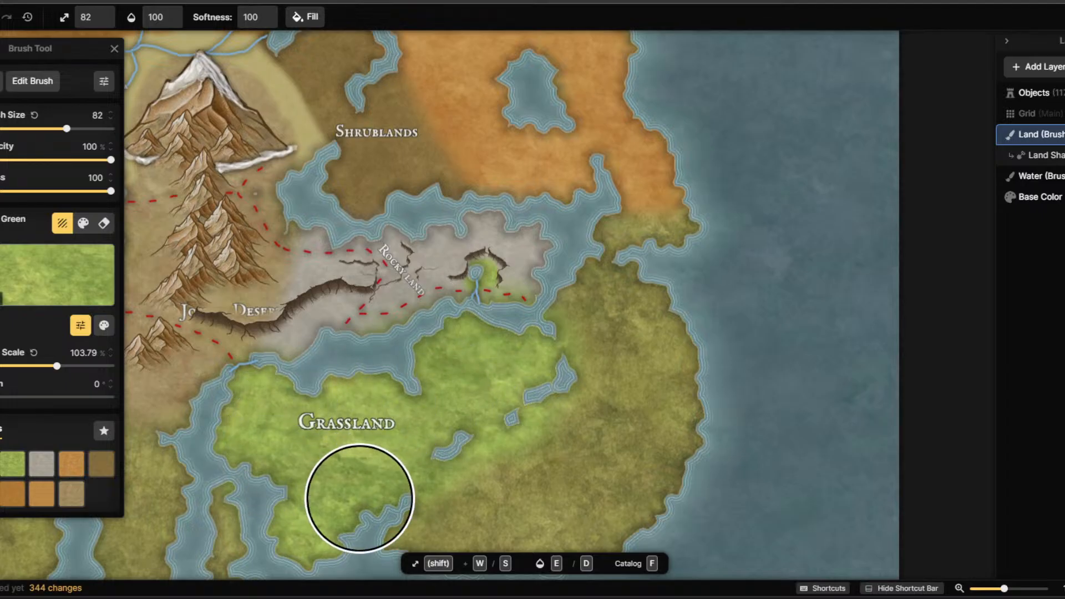
pyautogui.scroll(1, 359, 497)
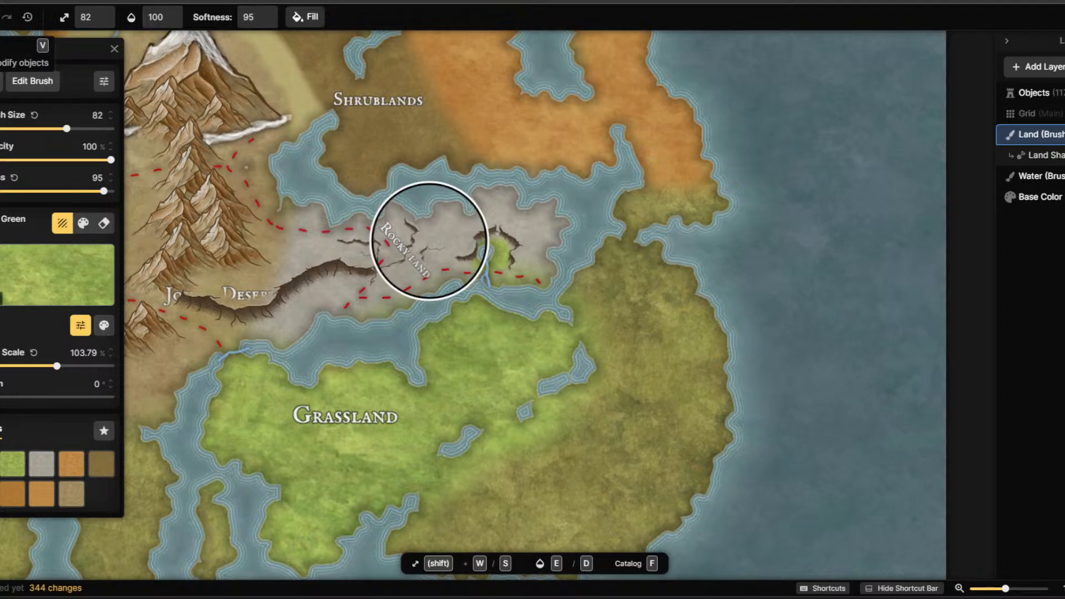
pyautogui.scroll(-2, 392, 316)
pyautogui.scroll(1, 442, 500)
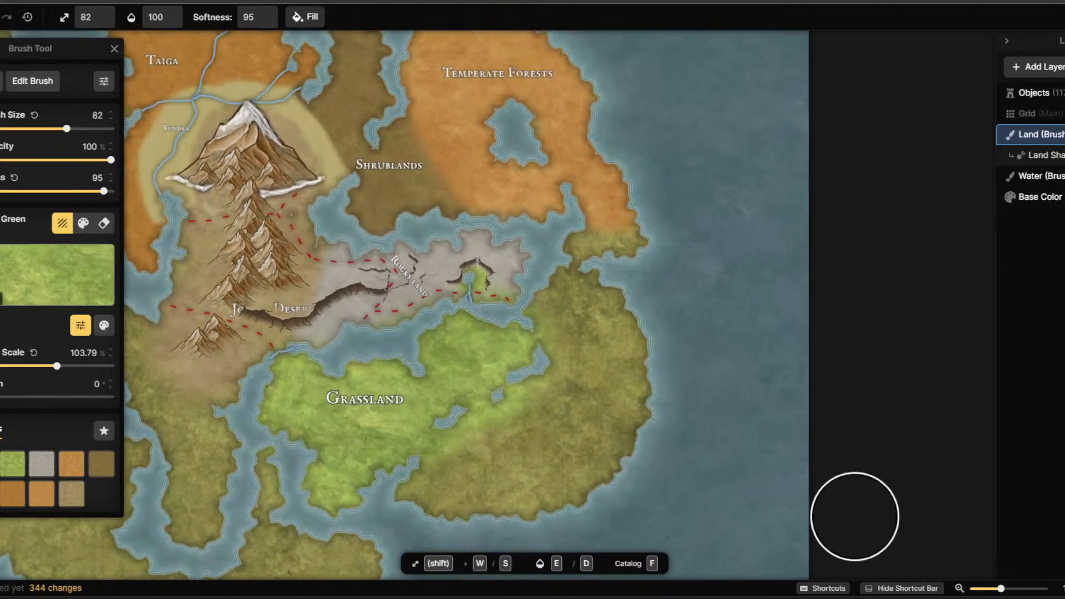
# Examine the biome types in the Types-of-biomes infographic in the image viewer and return to the map.
pyautogui.moveTo(1064, 103); pyautogui.dragTo(789, 90)
pyautogui.scroll(-3, 857, 366)
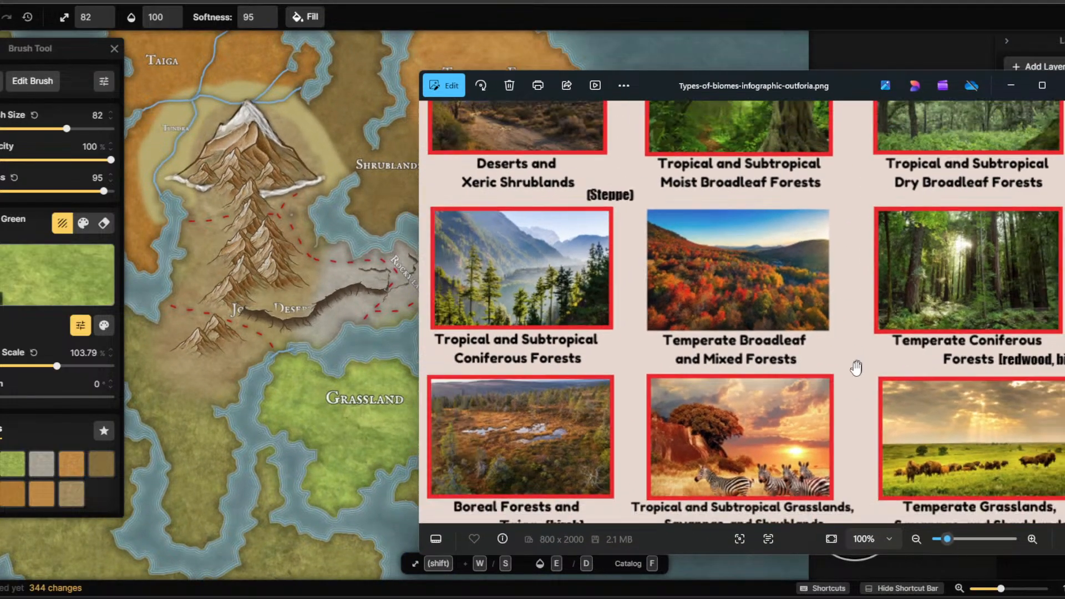
pyautogui.scroll(2, 811, 423)
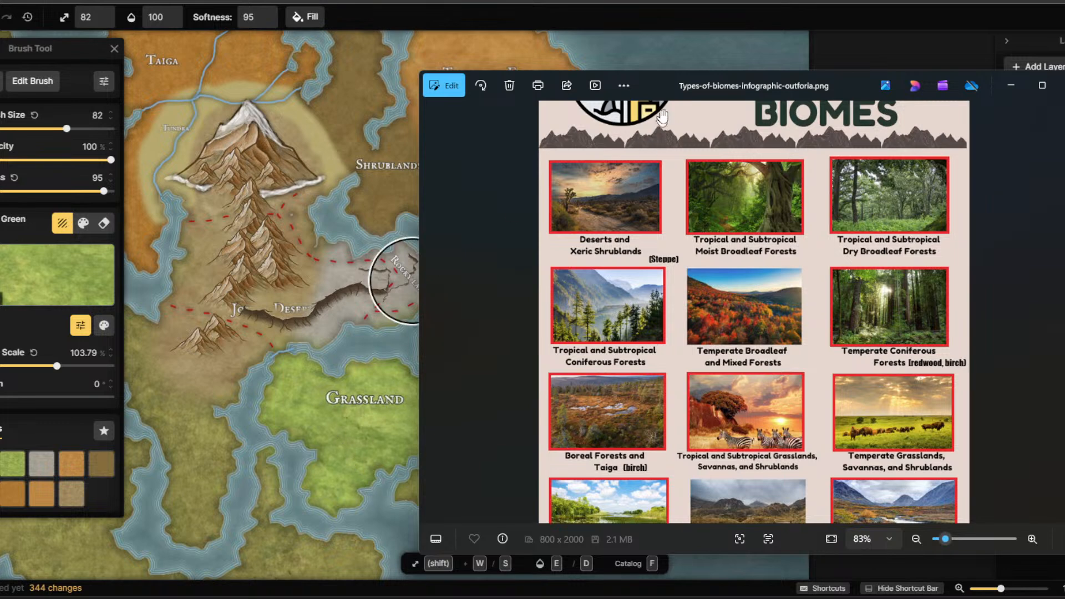
pyautogui.moveTo(670, 86)
pyautogui.mouseDown()
pyautogui.moveTo(836, 55)
pyautogui.moveTo(788, 74)
pyautogui.mouseUp()
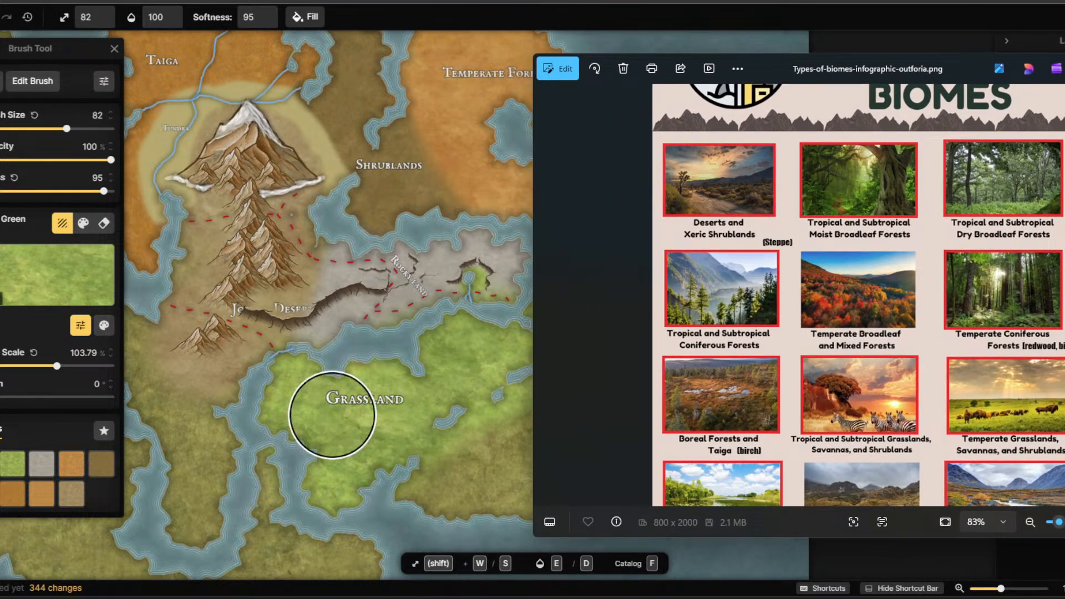
pyautogui.moveTo(812, 71); pyautogui.dragTo(318, 509)
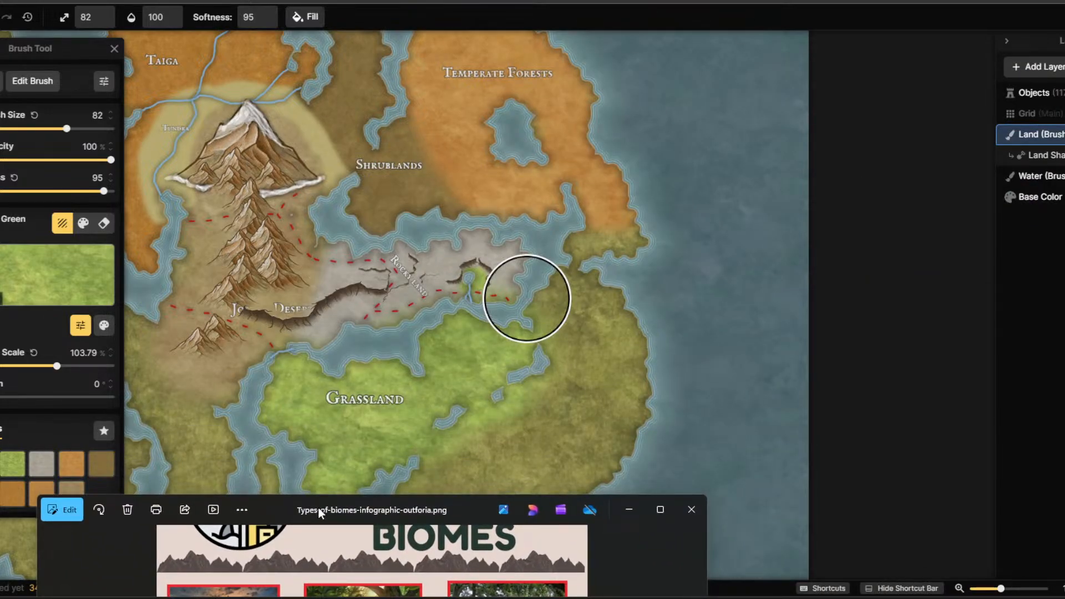
pyautogui.moveTo(317, 507); pyautogui.dragTo(625, 45)
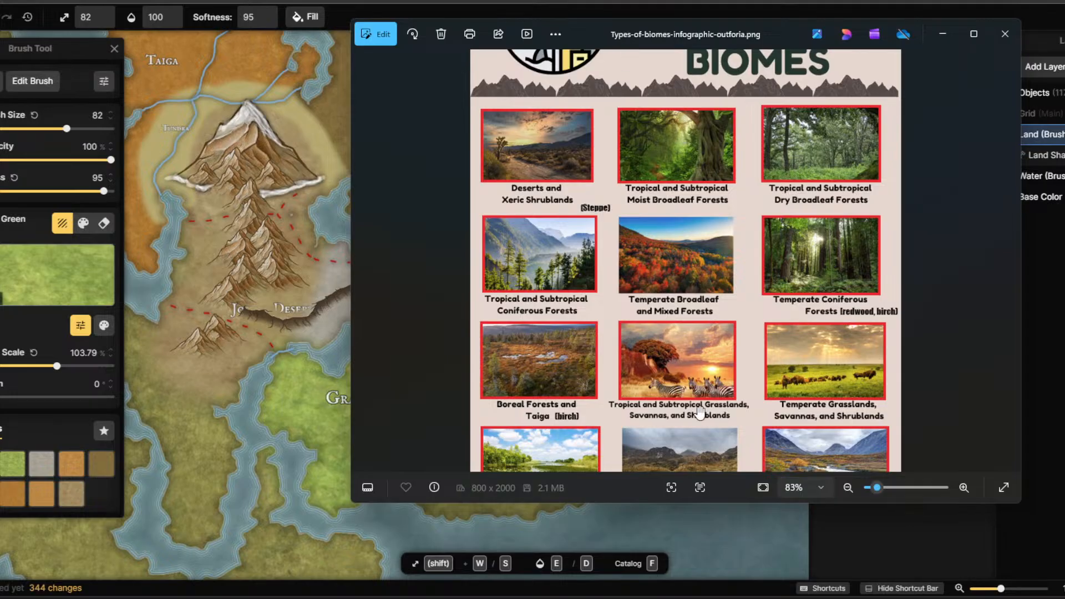
pyautogui.scroll(-5, 699, 412)
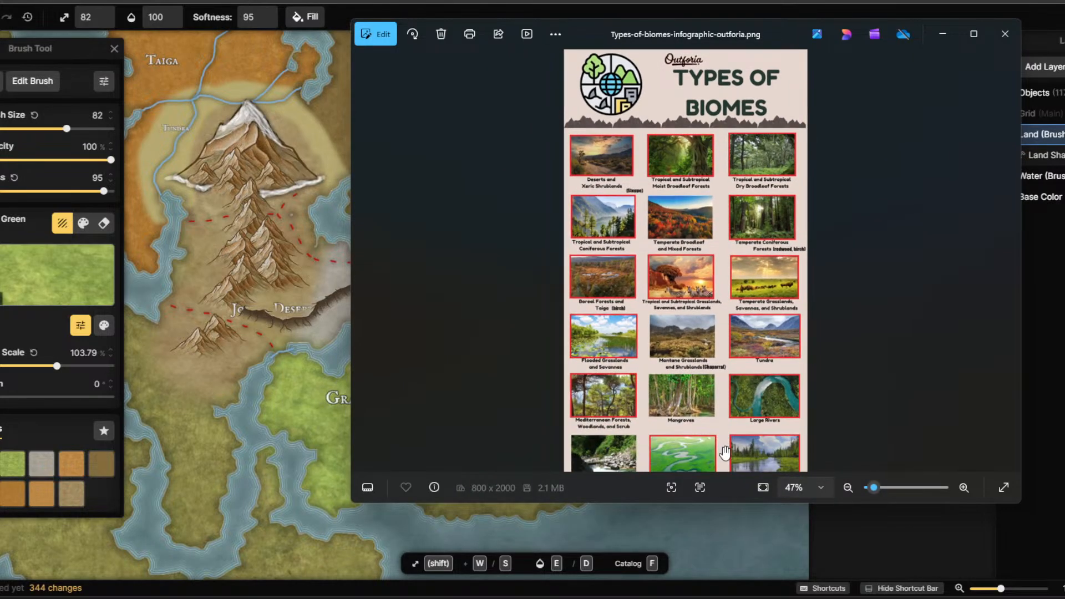
pyautogui.scroll(4, 724, 452)
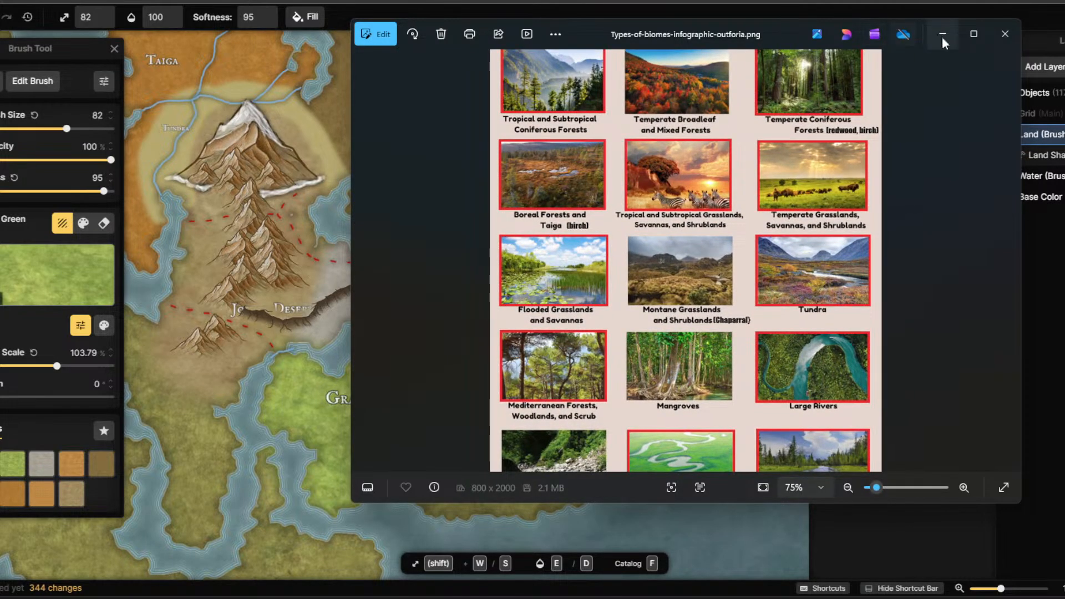
pyautogui.click(943, 43)
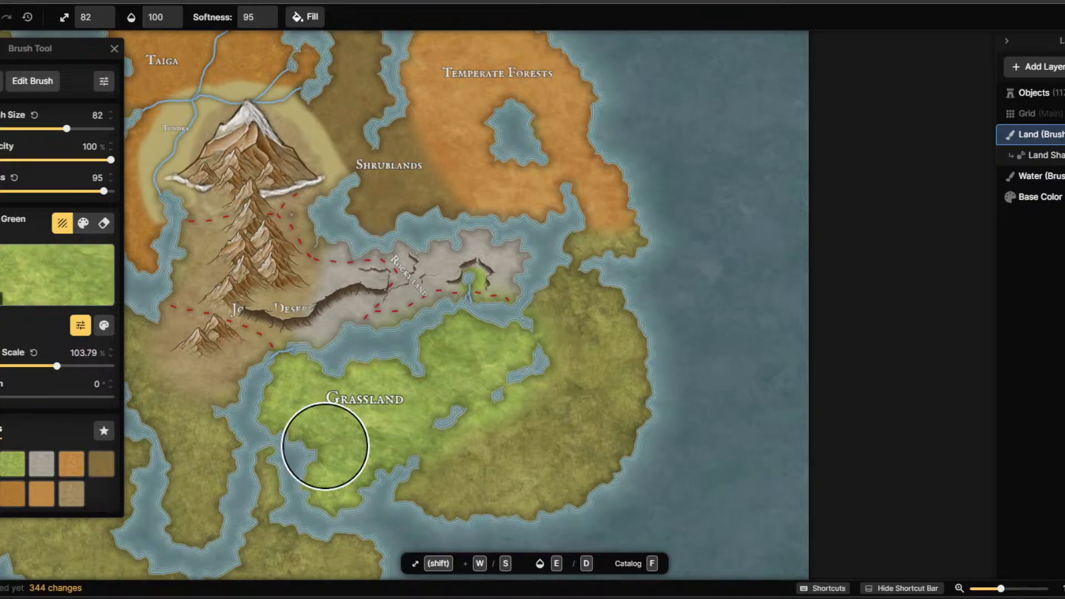
# Choose the teal water texture from the Core textures and paint the land southeast of Grassland with it at 100% scale.
pyautogui.click(3, 259)
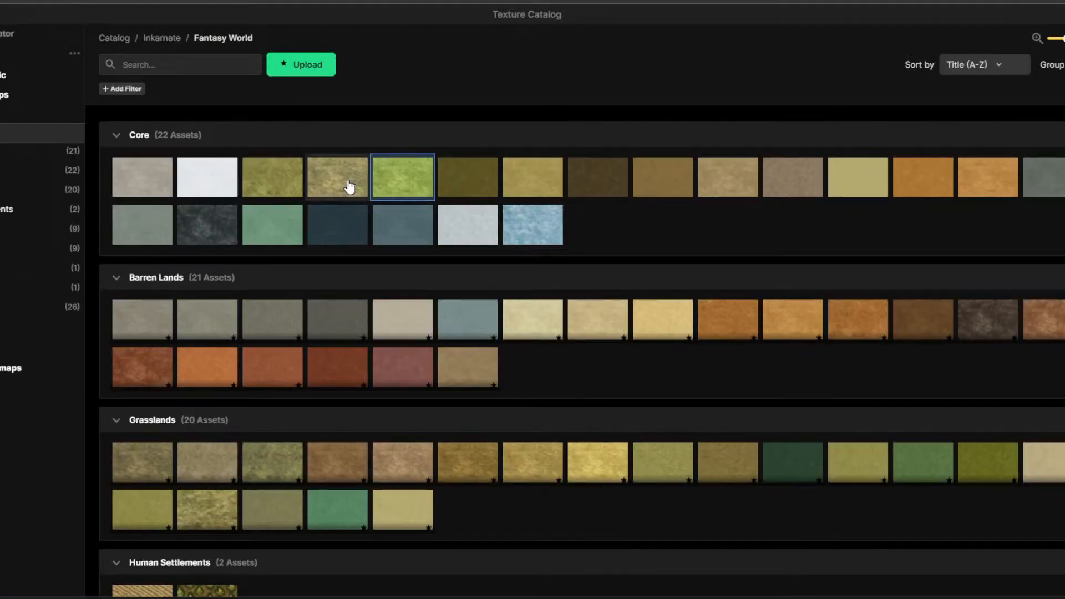
pyautogui.moveTo(361, 193)
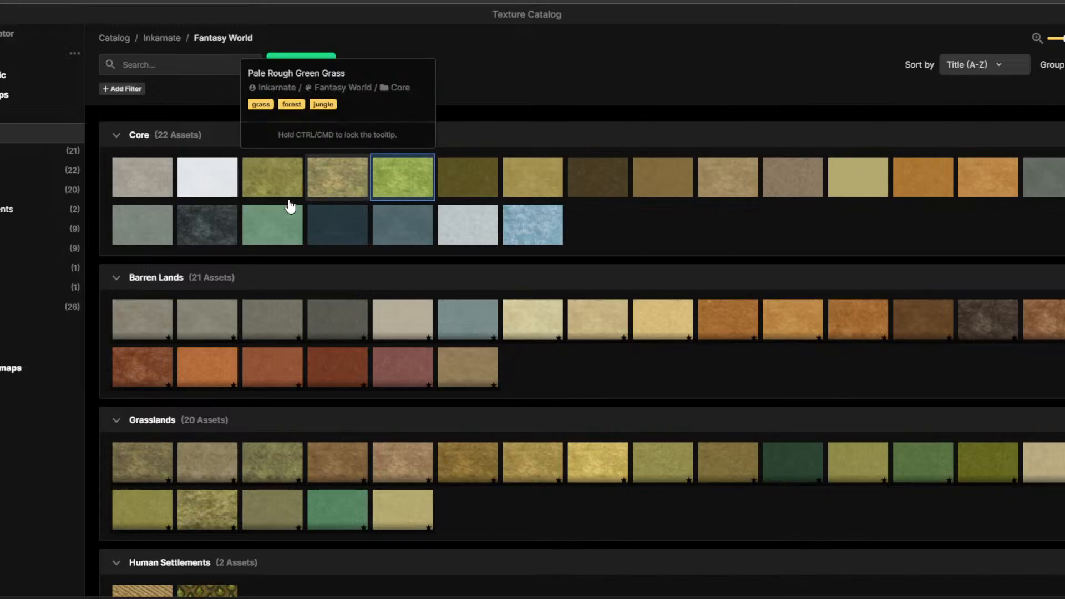
pyautogui.moveTo(285, 230)
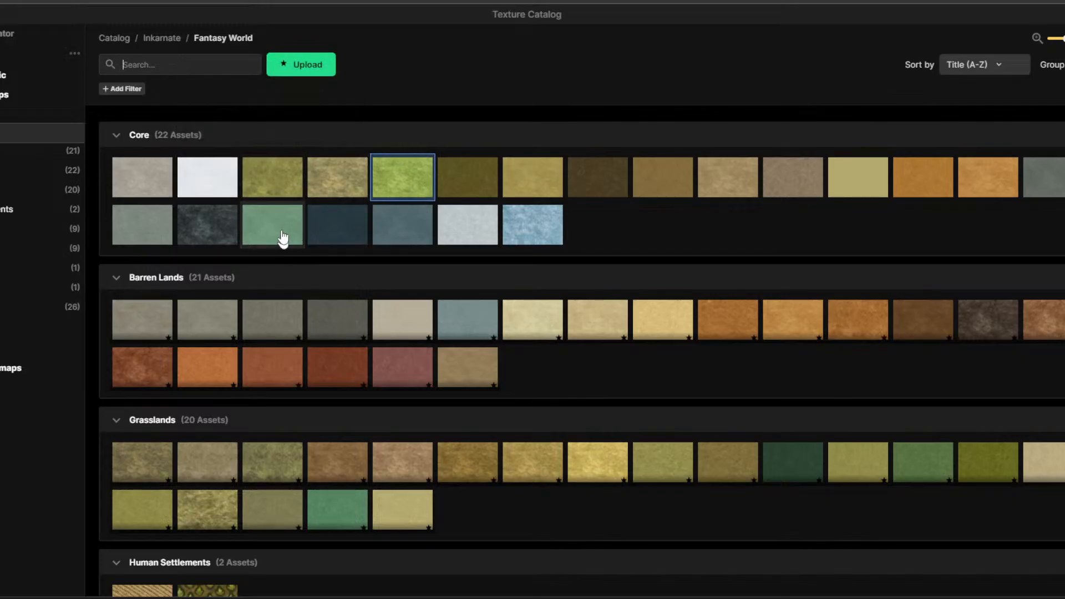
pyautogui.click(284, 236)
pyautogui.moveTo(501, 458)
pyautogui.mouseDown()
pyautogui.moveTo(479, 469)
pyautogui.moveTo(537, 465)
pyautogui.moveTo(589, 396)
pyautogui.moveTo(577, 343)
pyautogui.moveTo(555, 326)
pyautogui.moveTo(573, 300)
pyautogui.moveTo(652, 341)
pyautogui.moveTo(649, 430)
pyautogui.moveTo(520, 499)
pyautogui.moveTo(411, 501)
pyautogui.moveTo(560, 407)
pyautogui.moveTo(464, 468)
pyautogui.mouseUp()
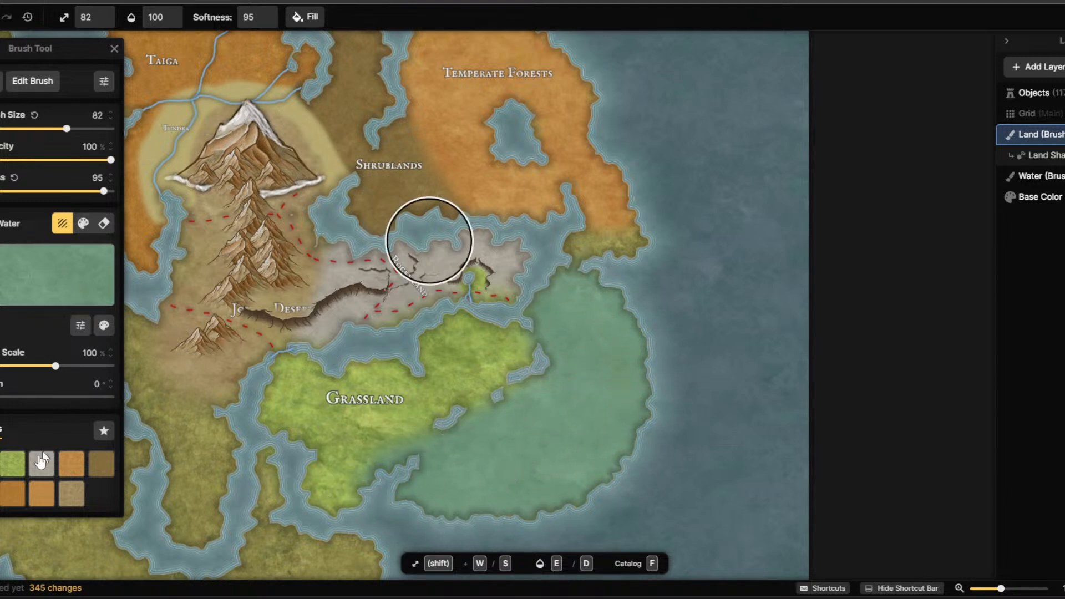
# Refine the Grassland boundary by painting bright green up to the inlets and repainting the southeastern side with the teal texture.
pyautogui.click(9, 466)
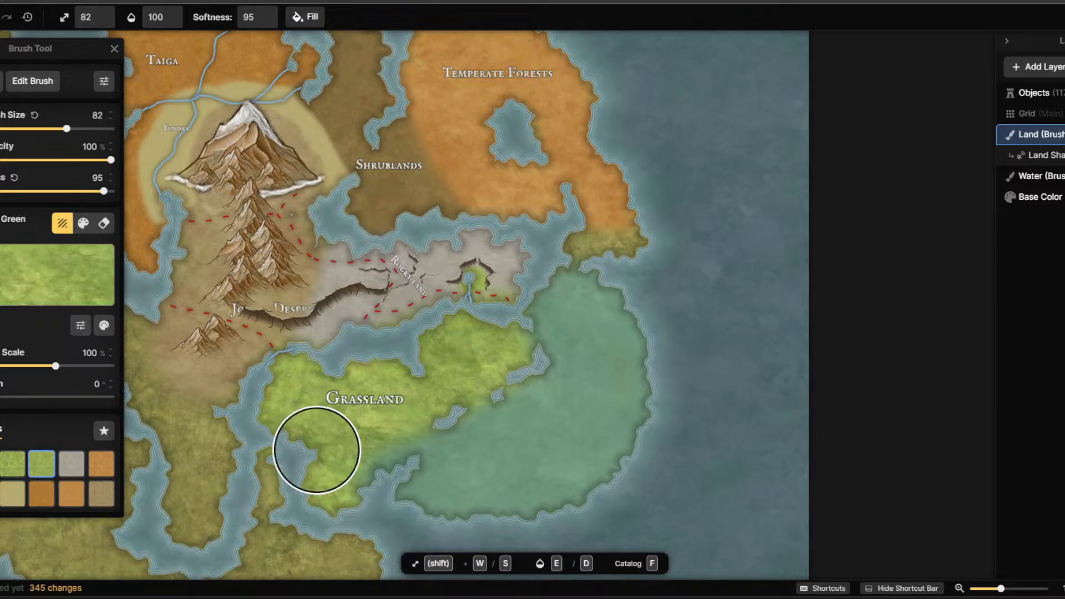
pyautogui.moveTo(496, 338)
pyautogui.mouseDown()
pyautogui.moveTo(415, 412)
pyautogui.moveTo(346, 434)
pyautogui.moveTo(355, 454)
pyautogui.mouseUp()
pyautogui.moveTo(271, 422)
pyautogui.mouseDown()
pyautogui.moveTo(407, 381)
pyautogui.moveTo(452, 405)
pyautogui.mouseUp()
pyautogui.click(12, 464)
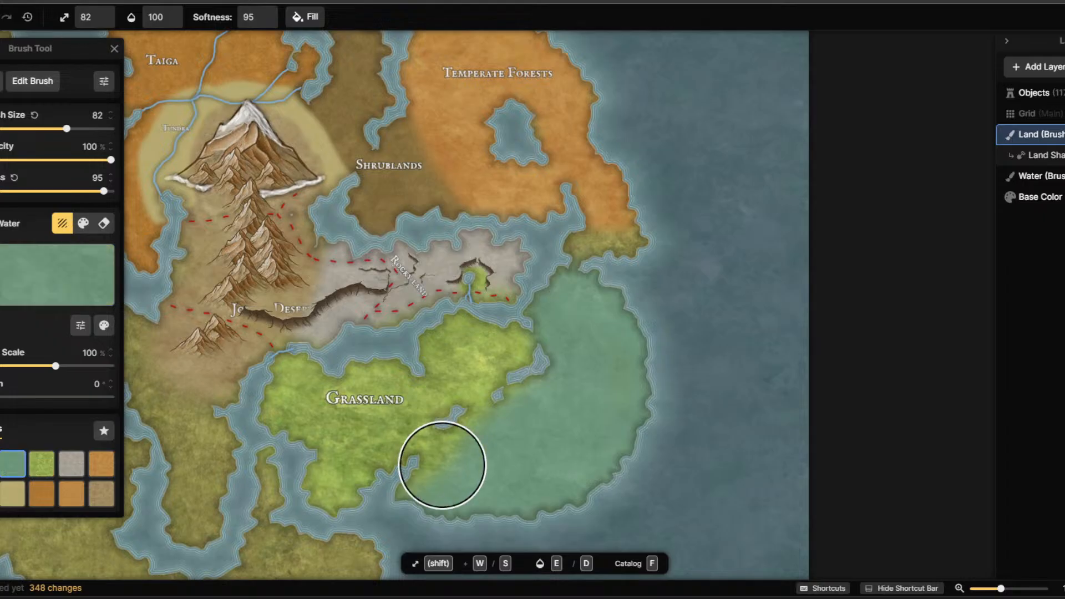
pyautogui.moveTo(442, 464)
pyautogui.mouseDown()
pyautogui.moveTo(509, 435)
pyautogui.moveTo(436, 475)
pyautogui.moveTo(439, 485)
pyautogui.moveTo(557, 399)
pyautogui.moveTo(594, 394)
pyautogui.mouseUp()
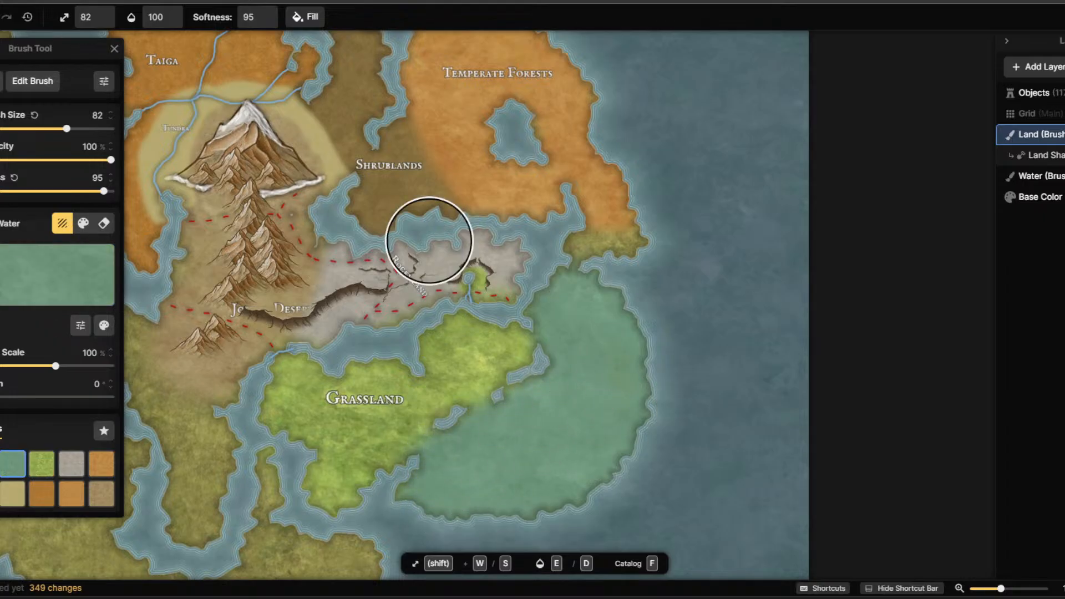
# Add the label "Tall Grass Marsh" on the teal land southeast of Grassland and rotate it to 315°.
pyautogui.press('t')
pyautogui.click(537, 442)
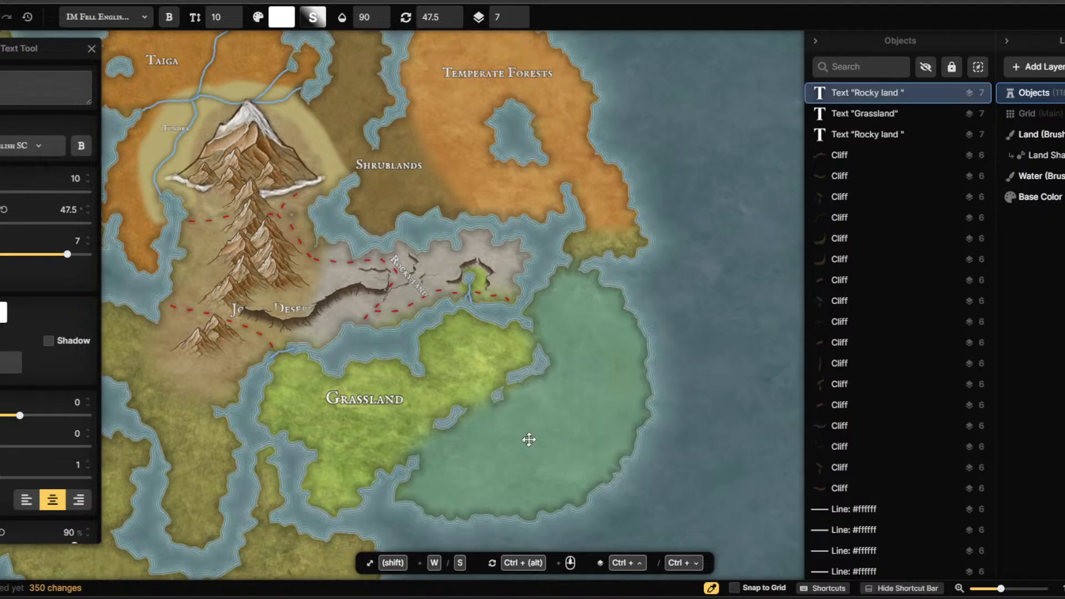
pyautogui.write('T')
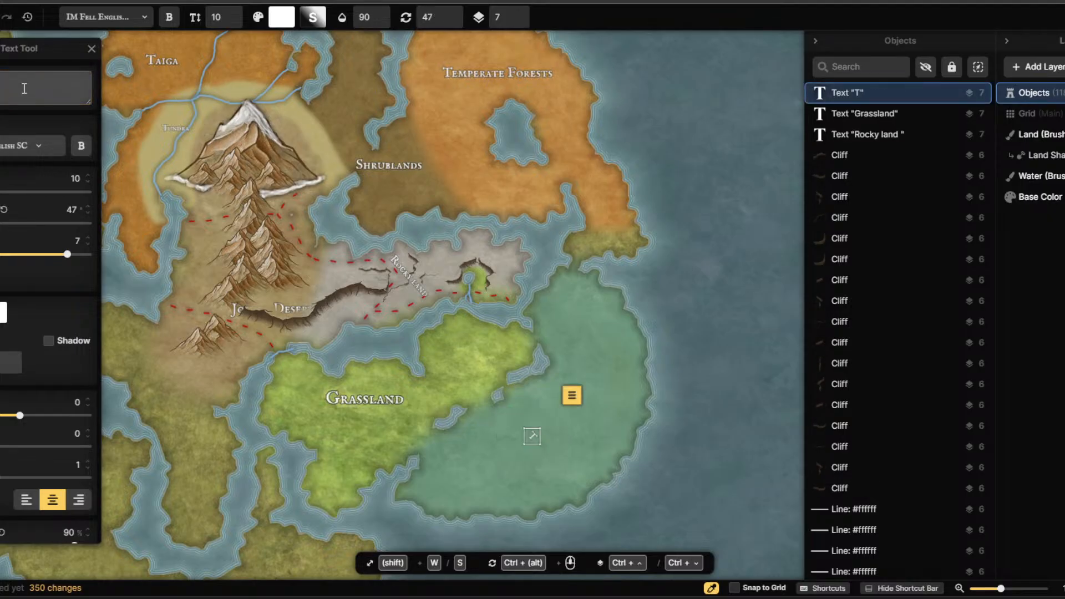
pyautogui.write('all Gra')
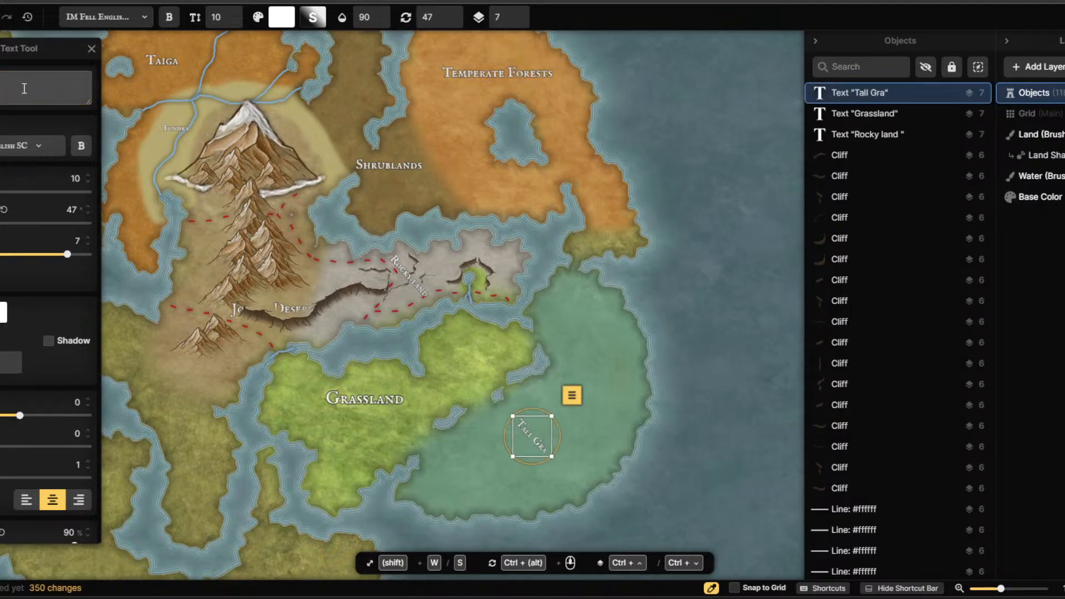
pyautogui.write('ss M')
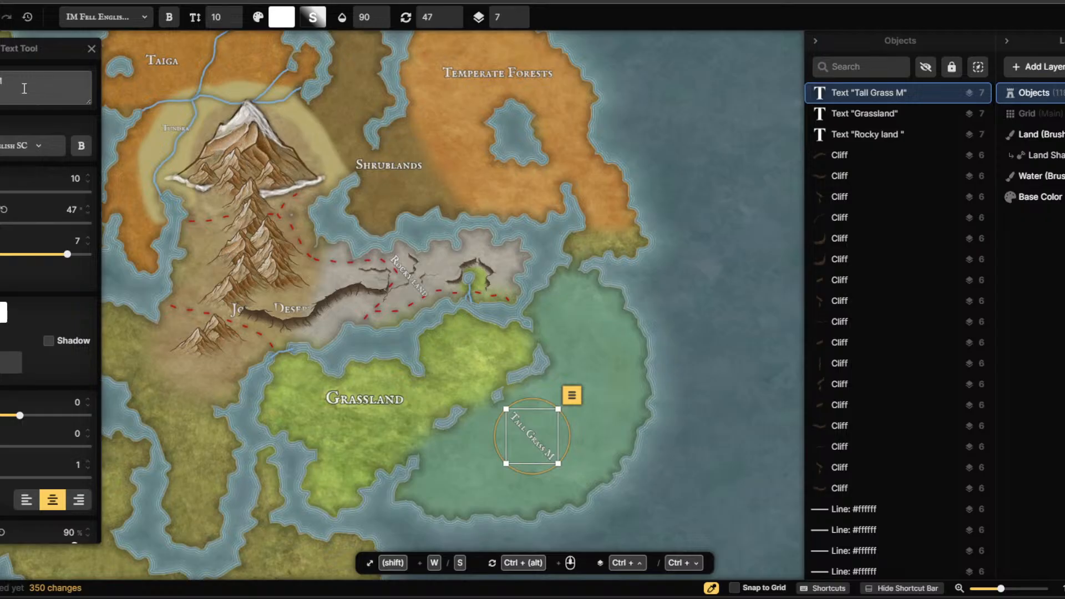
pyautogui.write('arsh')
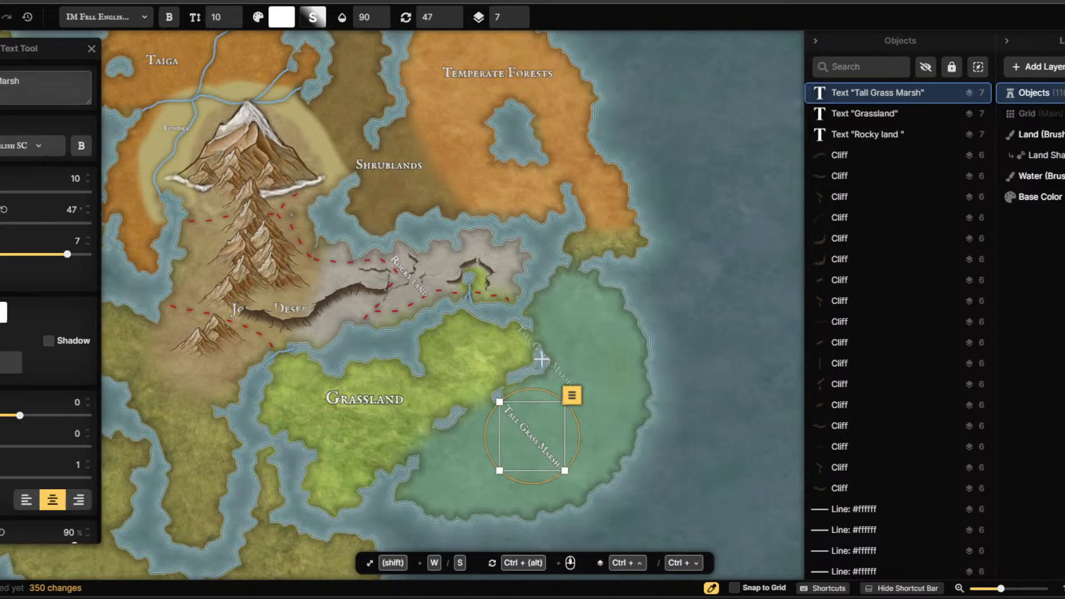
pyautogui.moveTo(518, 394); pyautogui.dragTo(489, 454)
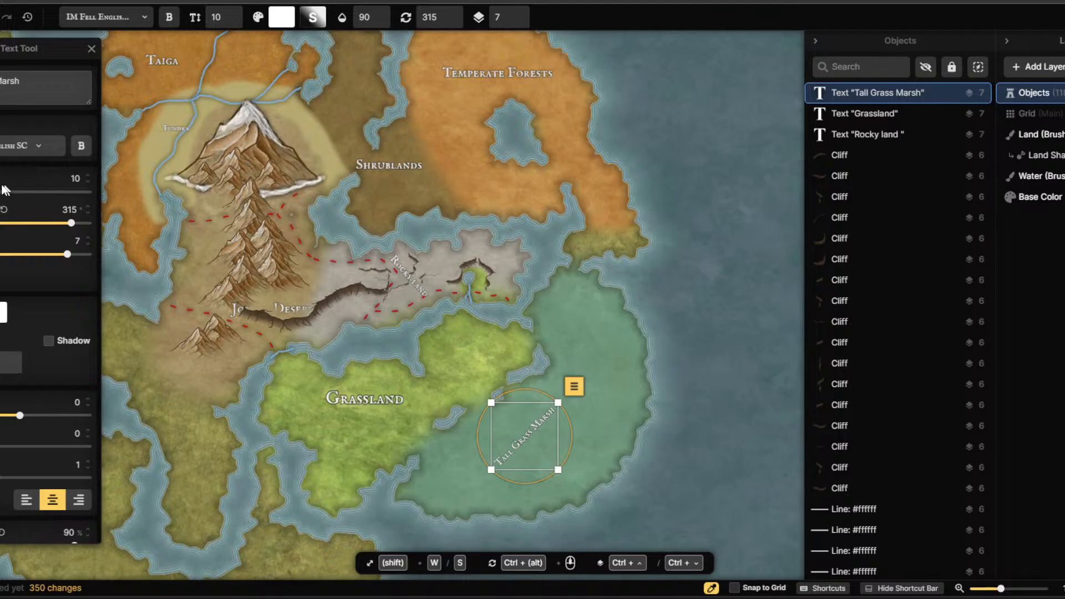
# Choose the Sand texture from the Core textures, set its scale to 8.75%, and paint the teal land's outer southeastern coast.
pyautogui.click(1, 115)
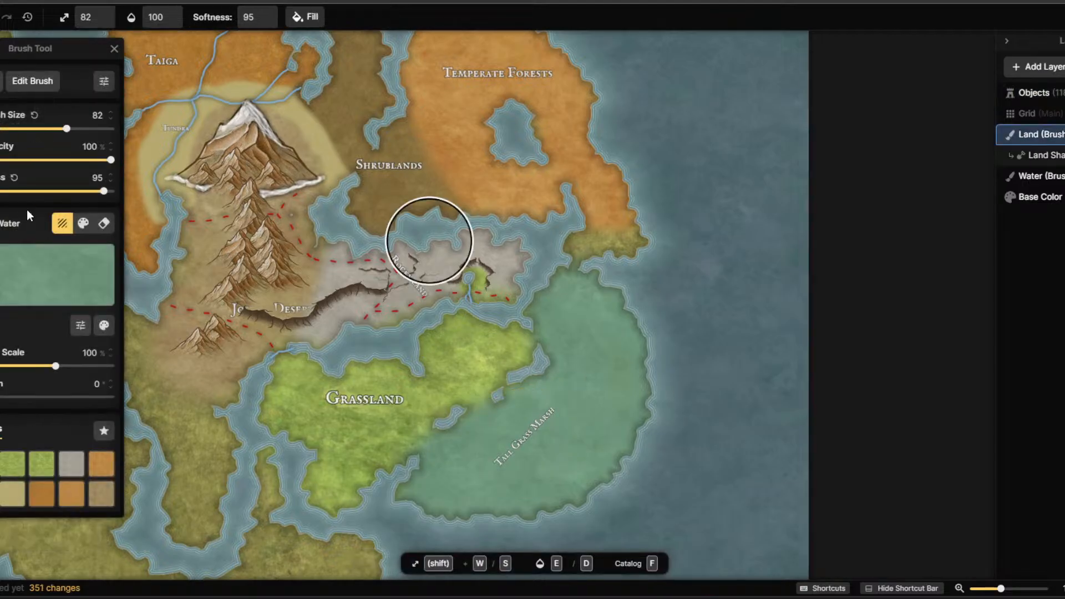
pyautogui.press('f')
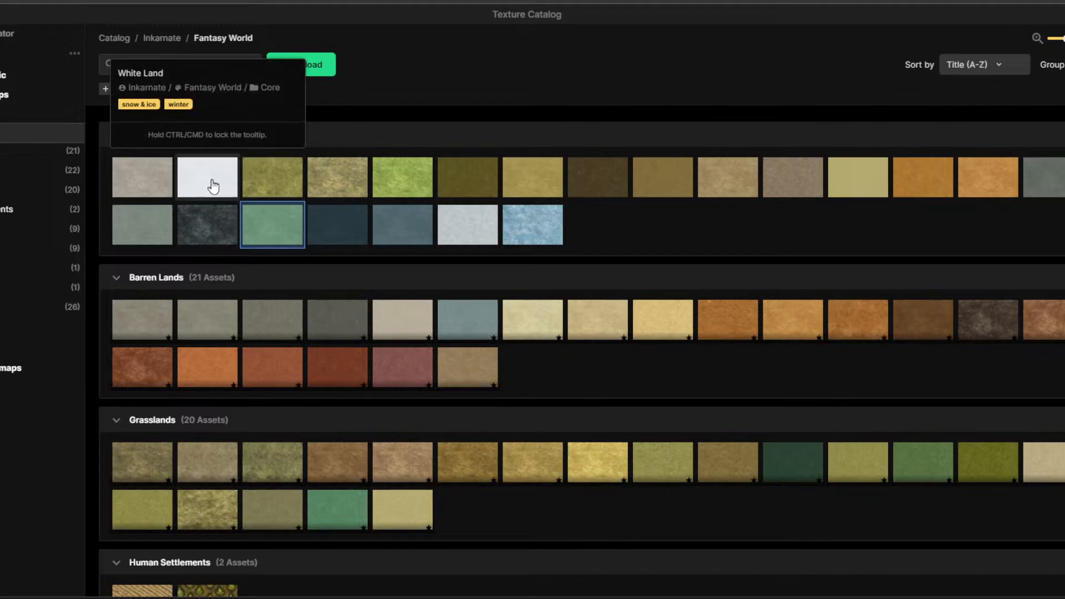
pyautogui.moveTo(861, 196)
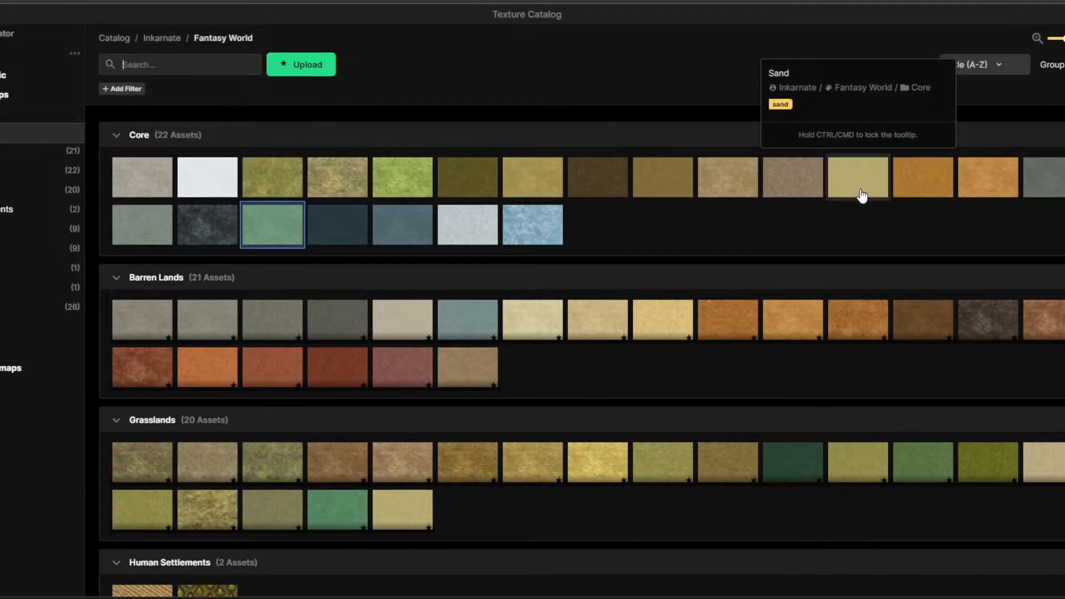
pyautogui.click(856, 173)
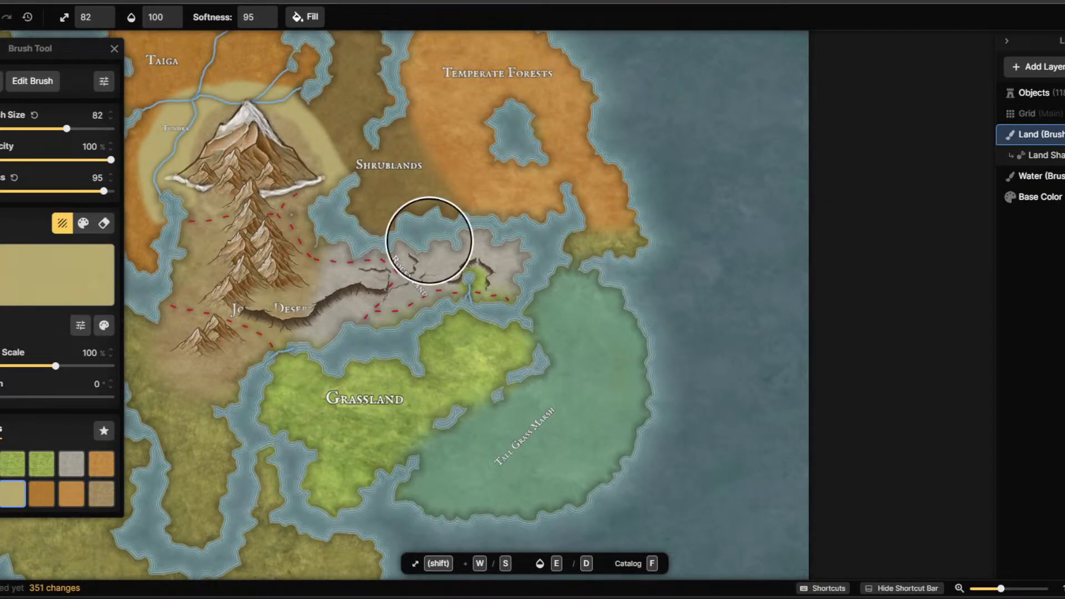
pyautogui.moveTo(20, 366); pyautogui.dragTo(63, 374)
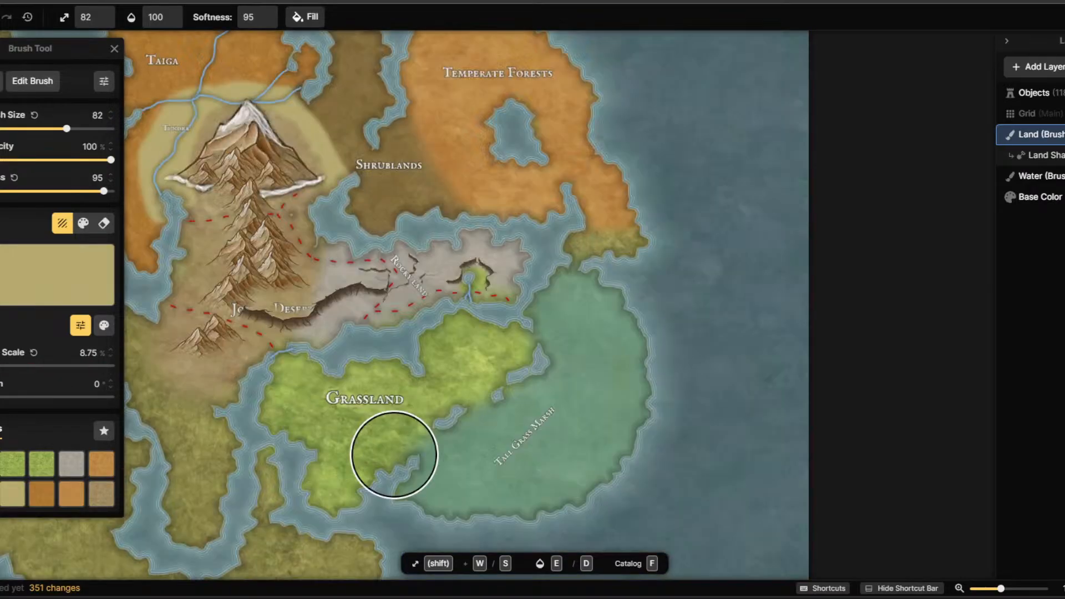
pyautogui.moveTo(506, 523)
pyautogui.mouseDown()
pyautogui.moveTo(593, 495)
pyautogui.moveTo(629, 465)
pyautogui.moveTo(651, 401)
pyautogui.moveTo(627, 301)
pyautogui.moveTo(643, 324)
pyautogui.moveTo(662, 412)
pyautogui.moveTo(605, 476)
pyautogui.moveTo(524, 532)
pyautogui.moveTo(641, 394)
pyautogui.moveTo(615, 333)
pyautogui.mouseUp()
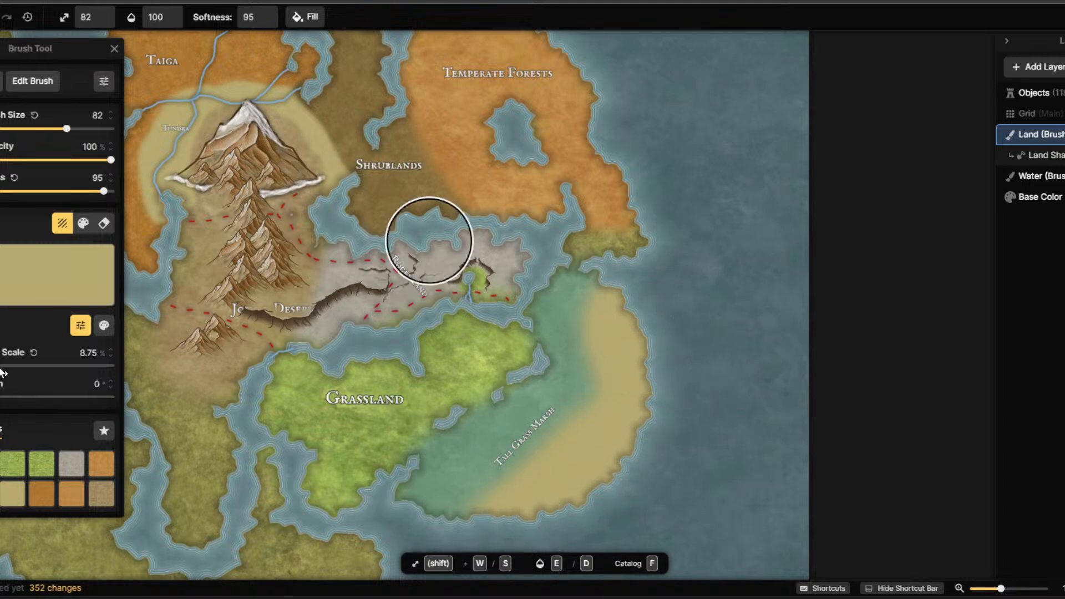
# Add the label "Palm Beaches" on the sandy southeastern coast and set its rotation to 0°.
pyautogui.press('t')
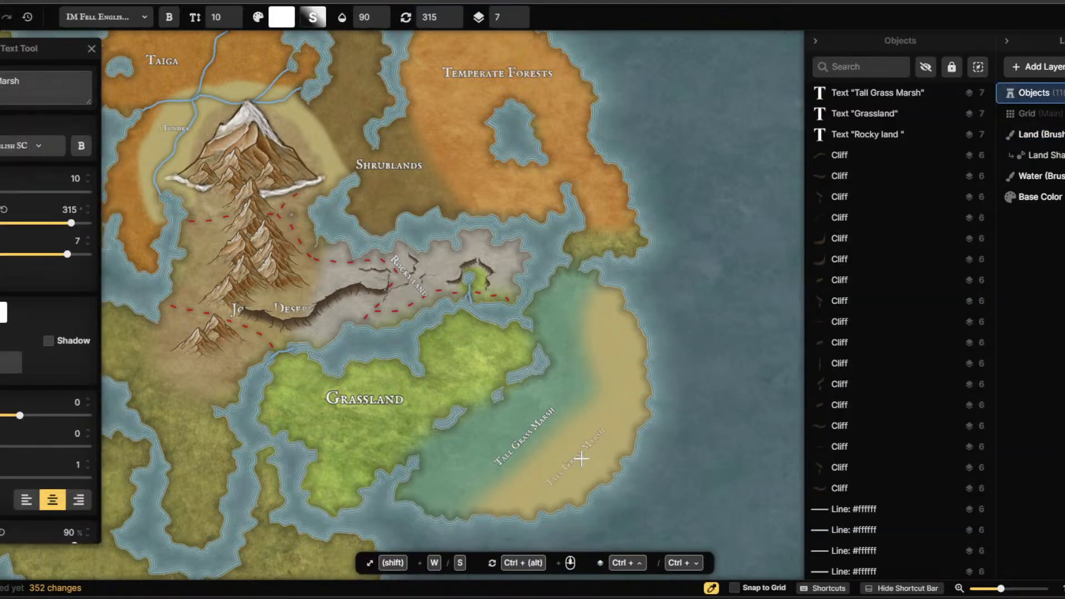
pyautogui.click(580, 458)
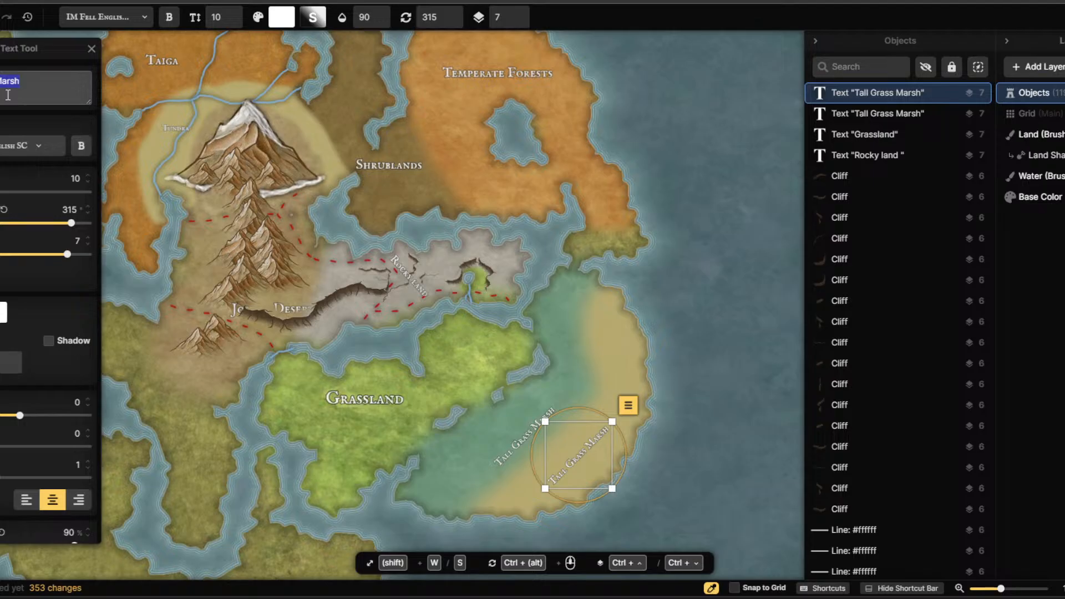
pyautogui.write('Palm ')
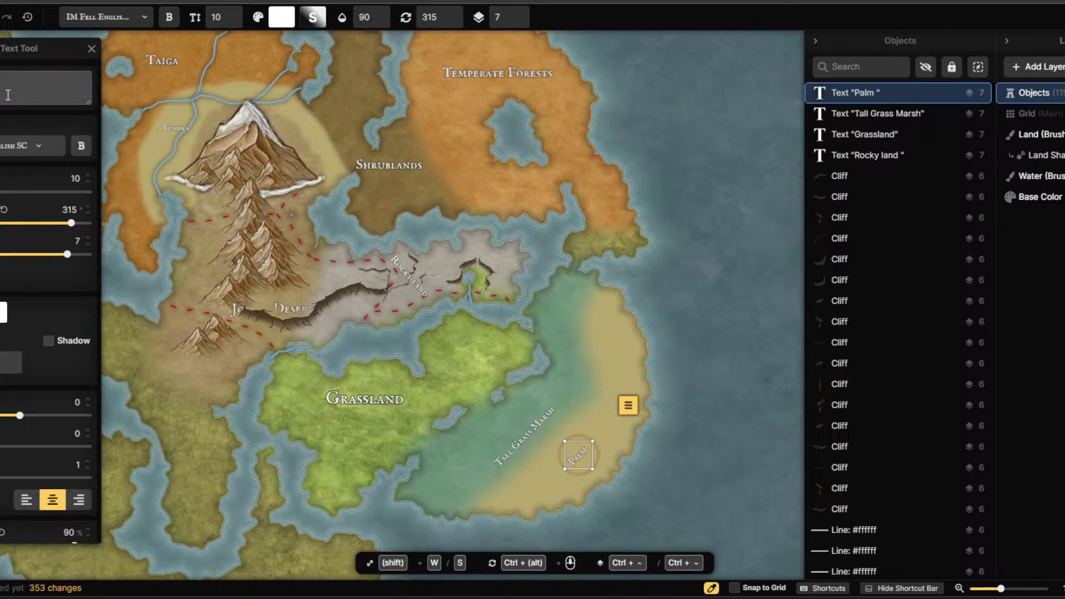
pyautogui.write('Beaches')
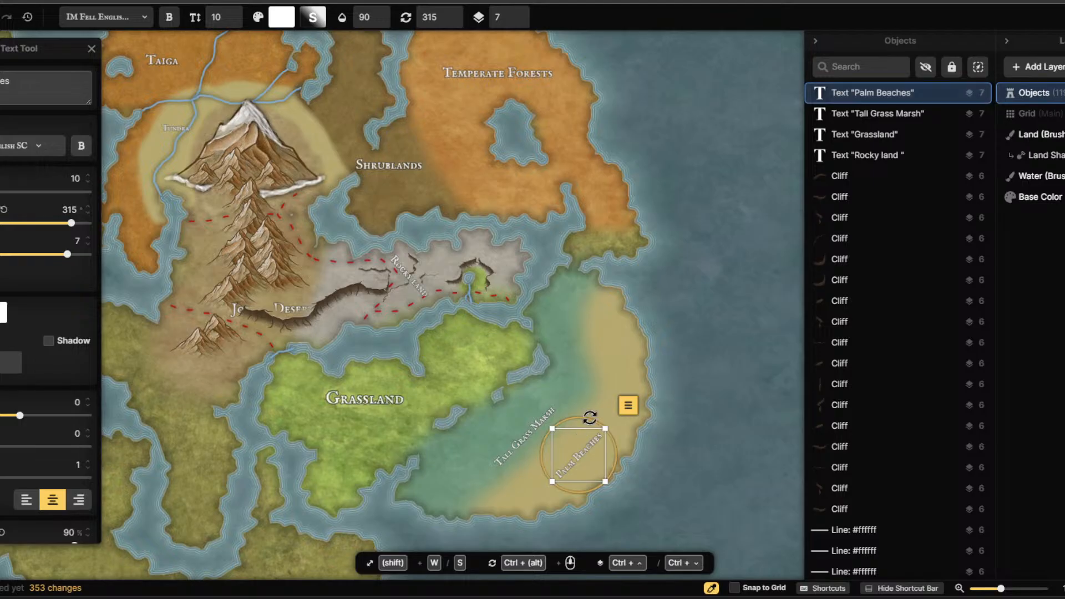
pyautogui.moveTo(587, 417); pyautogui.dragTo(615, 434)
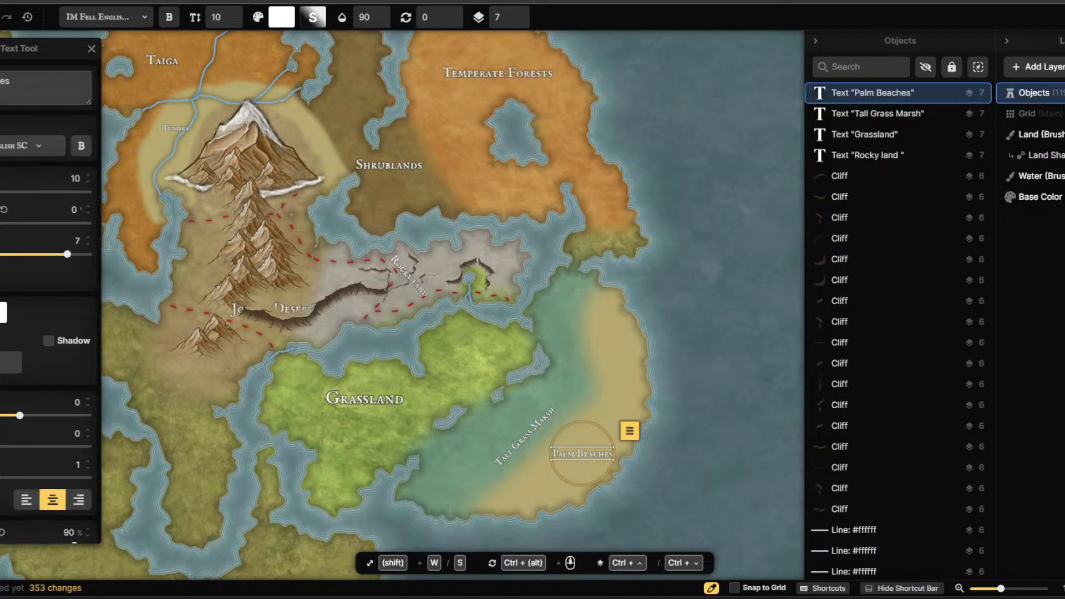
# Paint sand over the marsh's northeastern tip and, with brush size 43, over the southern tip of the Temperate Forests land.
pyautogui.press('b')
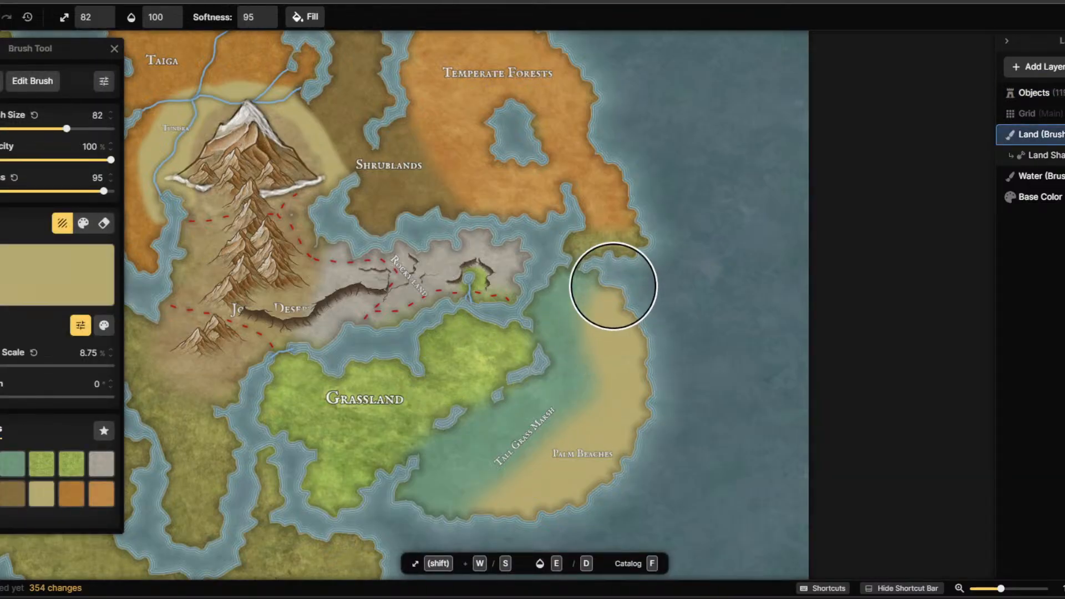
pyautogui.click(611, 279)
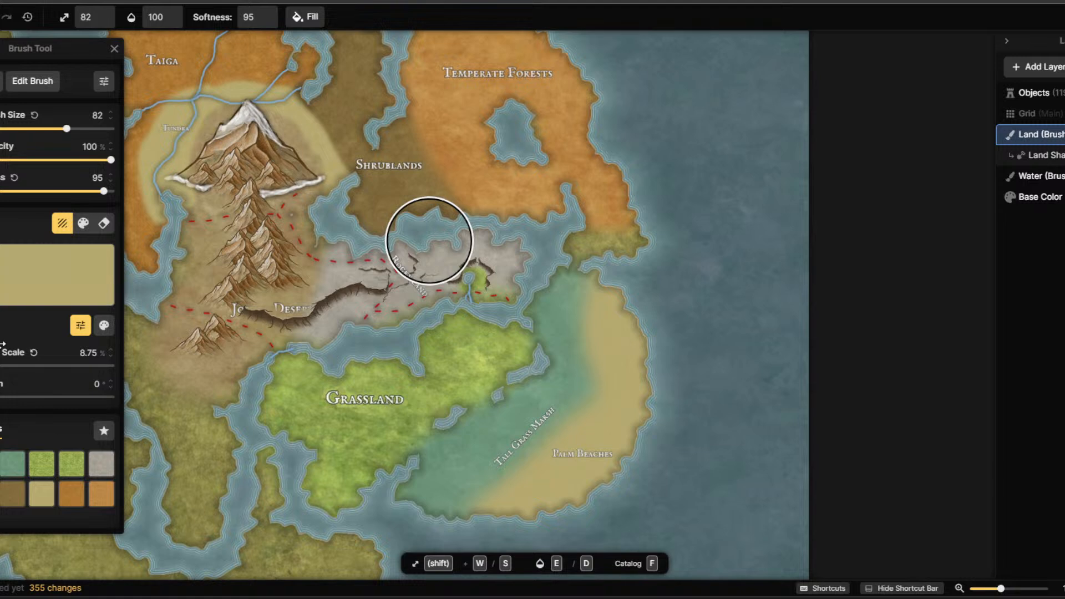
pyautogui.moveTo(54, 135); pyautogui.dragTo(39, 130)
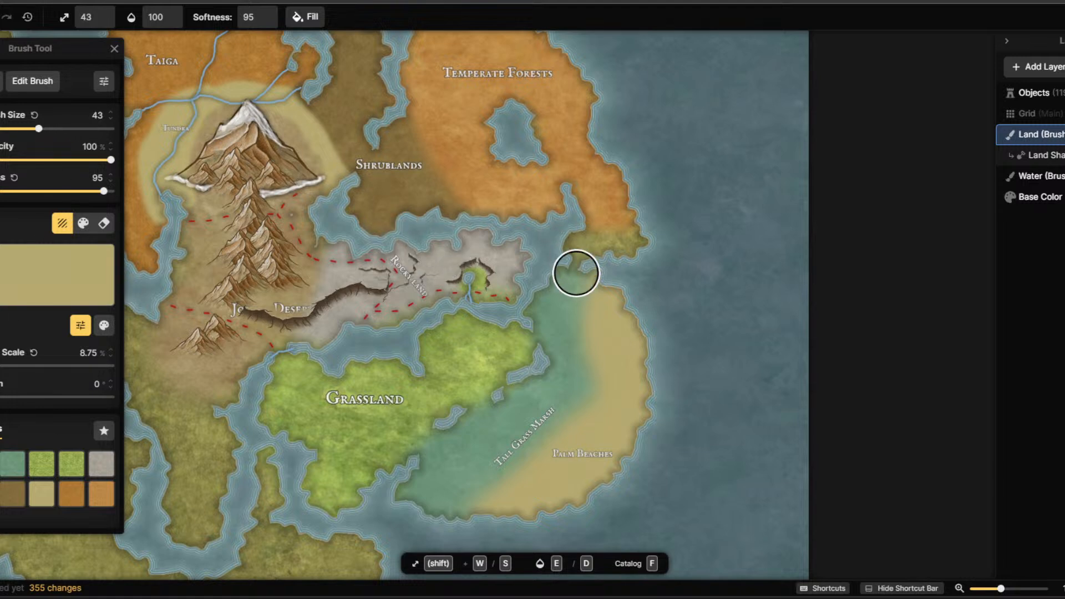
pyautogui.moveTo(593, 267)
pyautogui.mouseDown()
pyautogui.moveTo(578, 248)
pyautogui.moveTo(671, 233)
pyautogui.mouseUp()
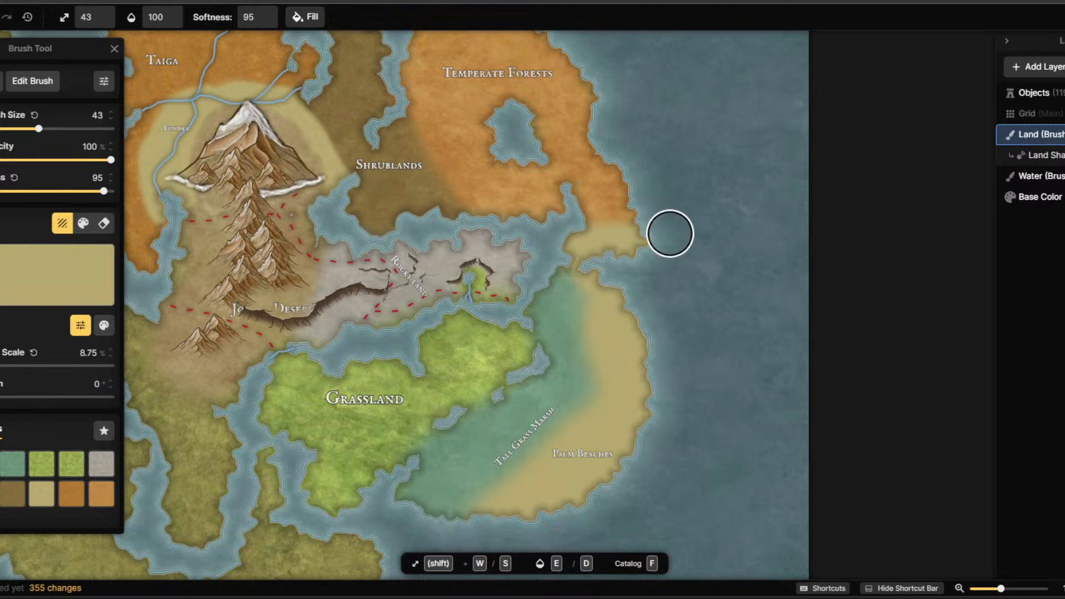
pyautogui.moveTo(577, 276)
pyautogui.mouseDown()
pyautogui.moveTo(572, 250)
pyautogui.moveTo(582, 251)
pyautogui.mouseUp()
pyautogui.moveTo(587, 253)
pyautogui.mouseDown()
pyautogui.moveTo(579, 275)
pyautogui.moveTo(603, 295)
pyautogui.mouseUp()
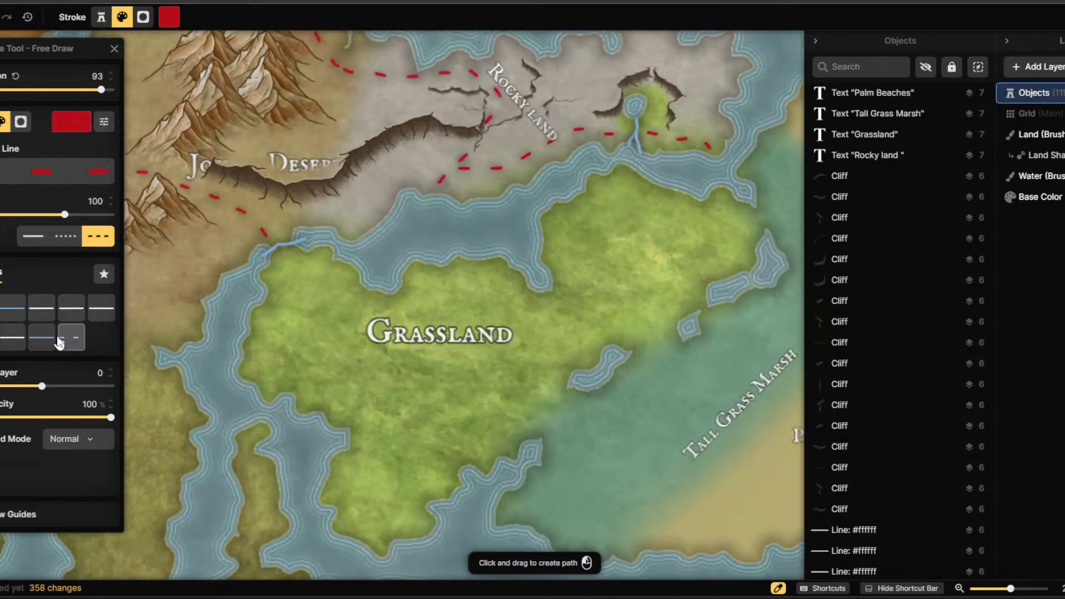
# Select the solid blue line style and subtract a small lake from the land south of the Grassland label with brush size 1.
pyautogui.click(17, 310)
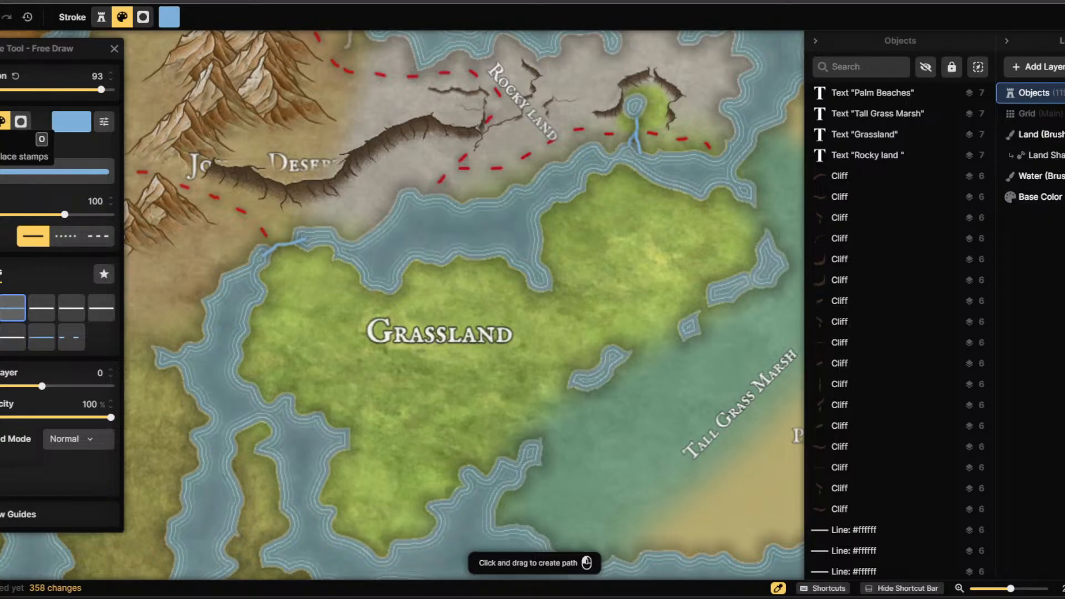
pyautogui.click(0, 116)
pyautogui.click(0, 84)
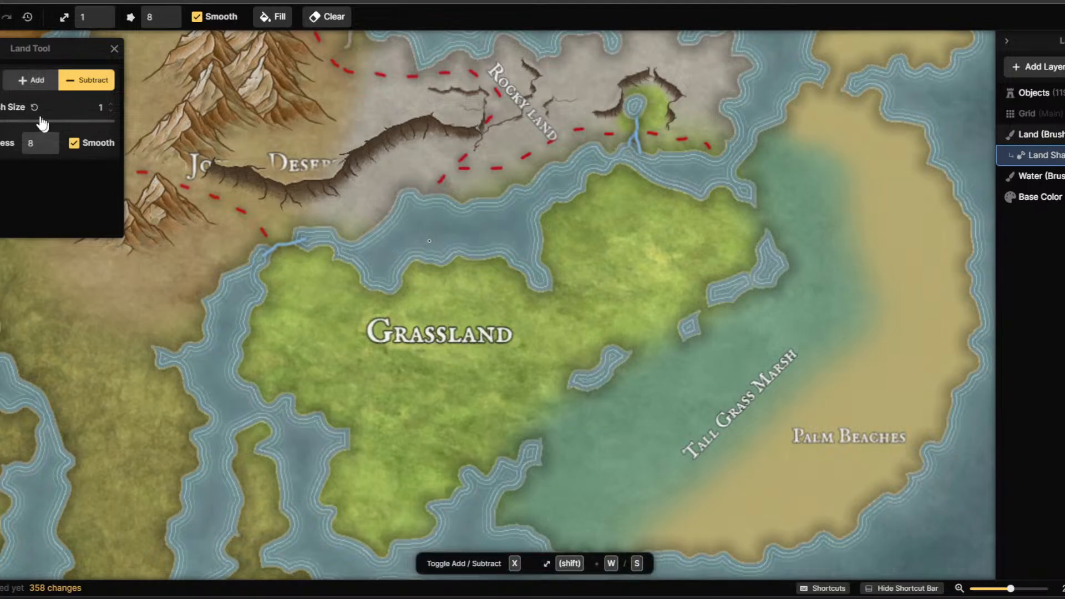
pyautogui.click(394, 402)
pyautogui.moveTo(408, 409); pyautogui.dragTo(423, 412)
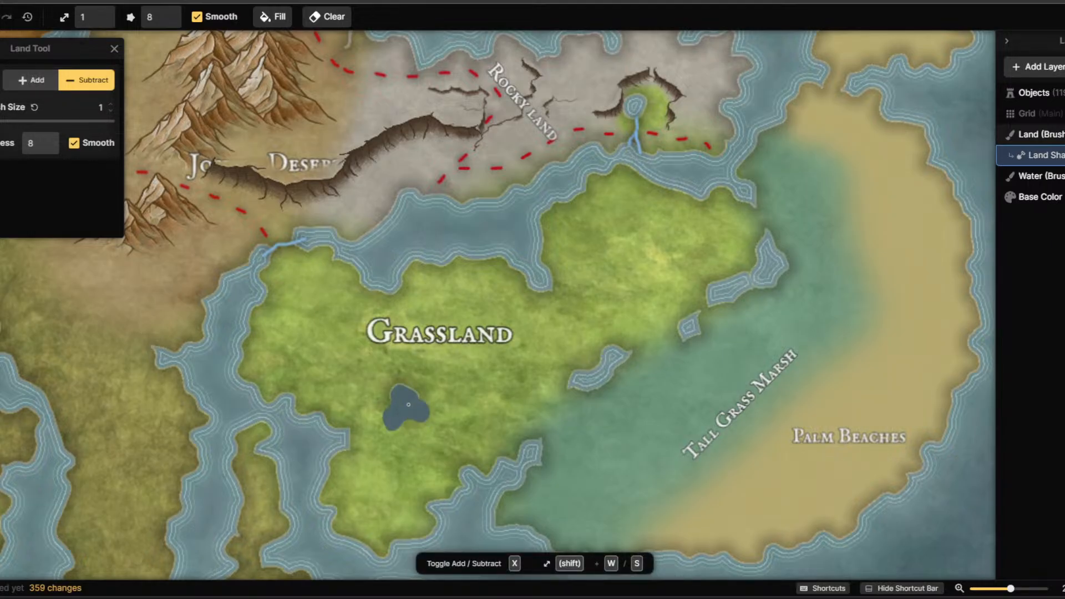
pyautogui.press('Escape')
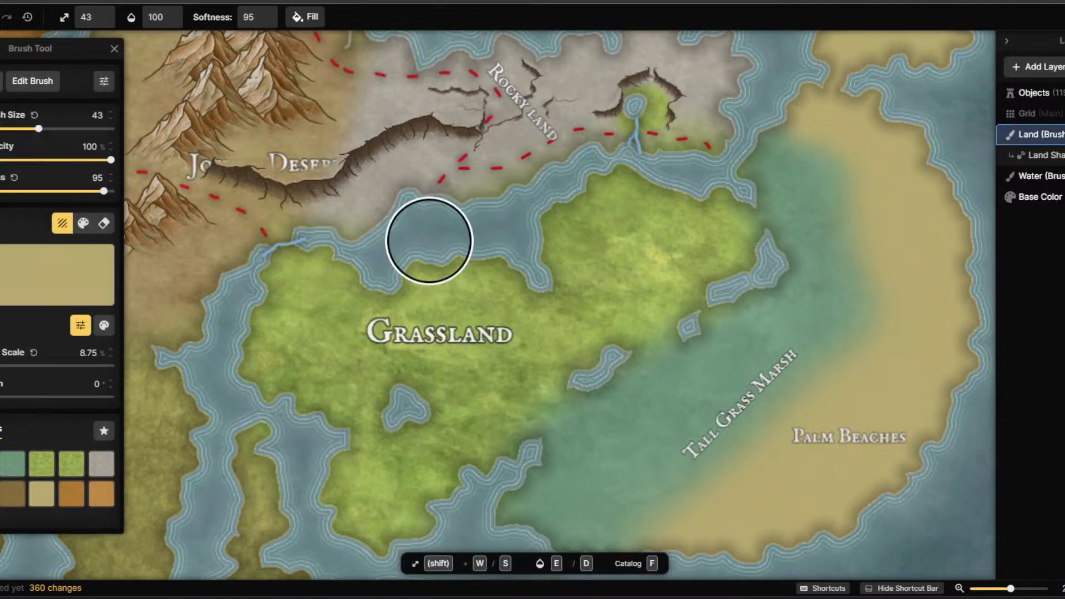
# Free-draw a small blue pond below the Grassland label and a river to the northern coast, with a branch to the inlet northeast.
pyautogui.click(0, 178)
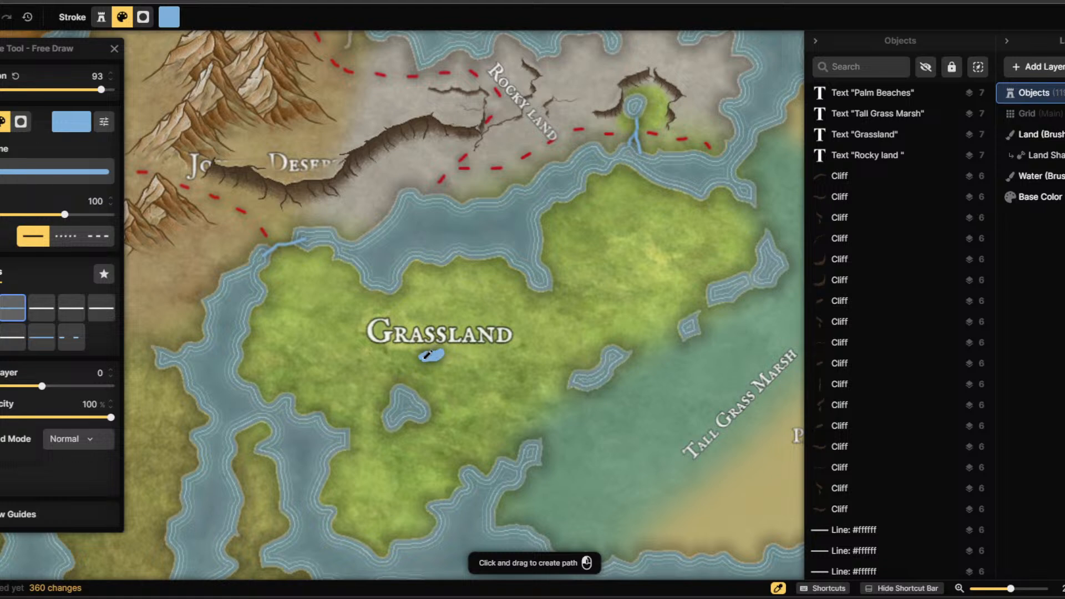
pyautogui.moveTo(435, 351)
pyautogui.mouseDown()
pyautogui.moveTo(447, 350)
pyautogui.moveTo(483, 259)
pyautogui.mouseUp()
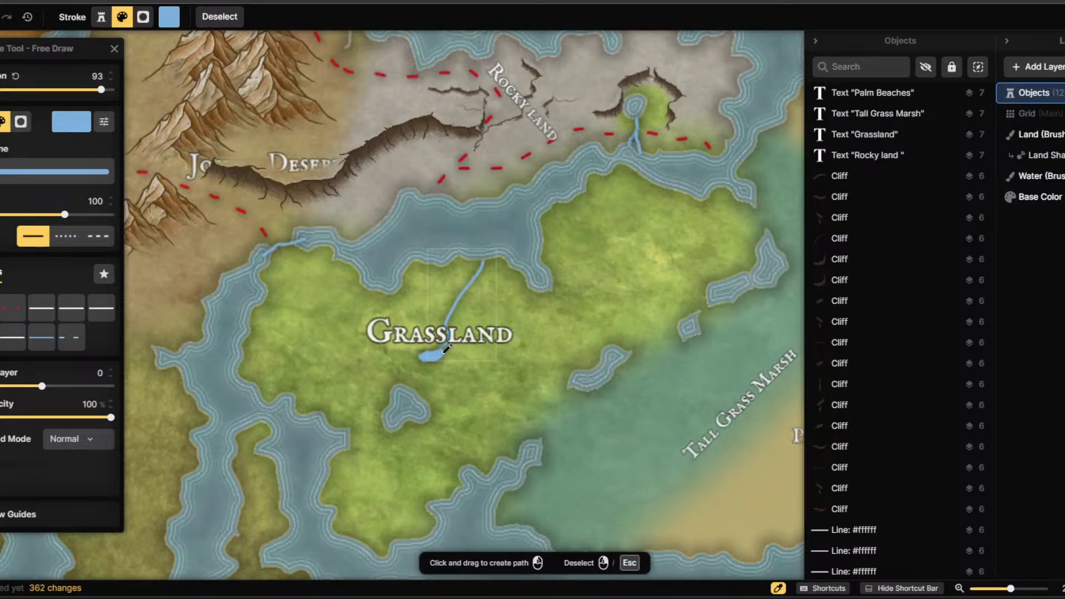
pyautogui.moveTo(467, 285); pyautogui.dragTo(526, 267)
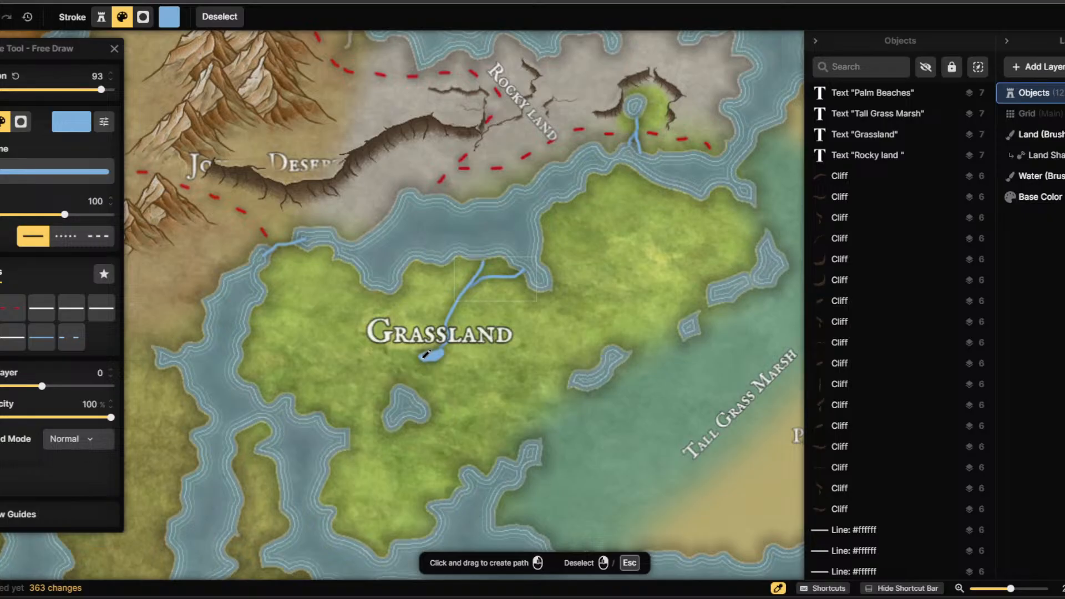
# Draw several blue stream strands from the pond down to the small lake, setting the line width to 130 for the last strokes.
pyautogui.moveTo(415, 392); pyautogui.dragTo(419, 402)
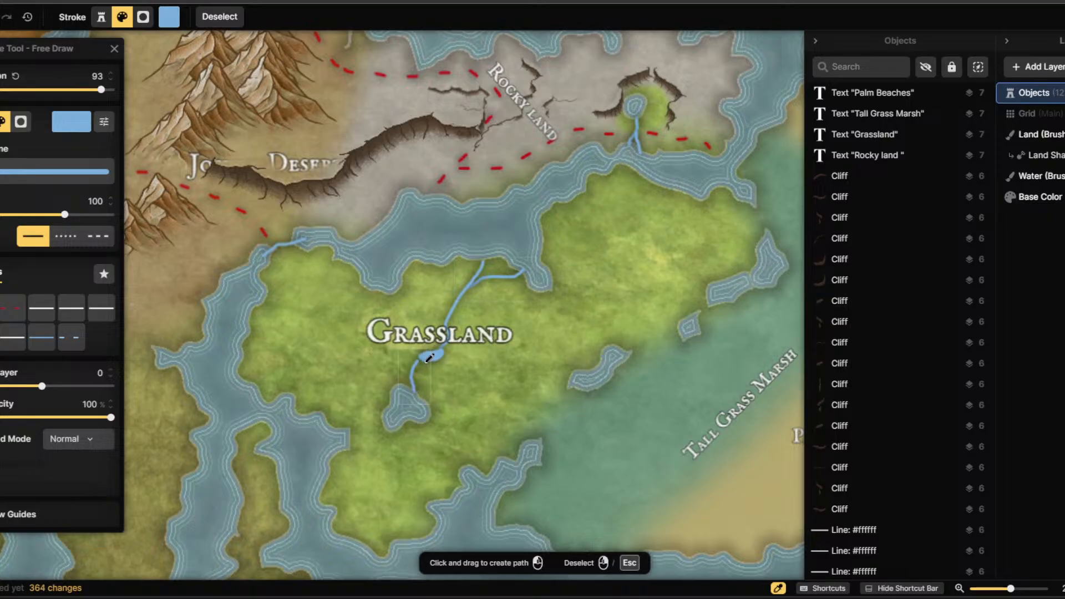
pyautogui.moveTo(422, 364)
pyautogui.mouseDown()
pyautogui.moveTo(412, 377)
pyautogui.moveTo(420, 402)
pyautogui.moveTo(431, 355)
pyautogui.mouseUp()
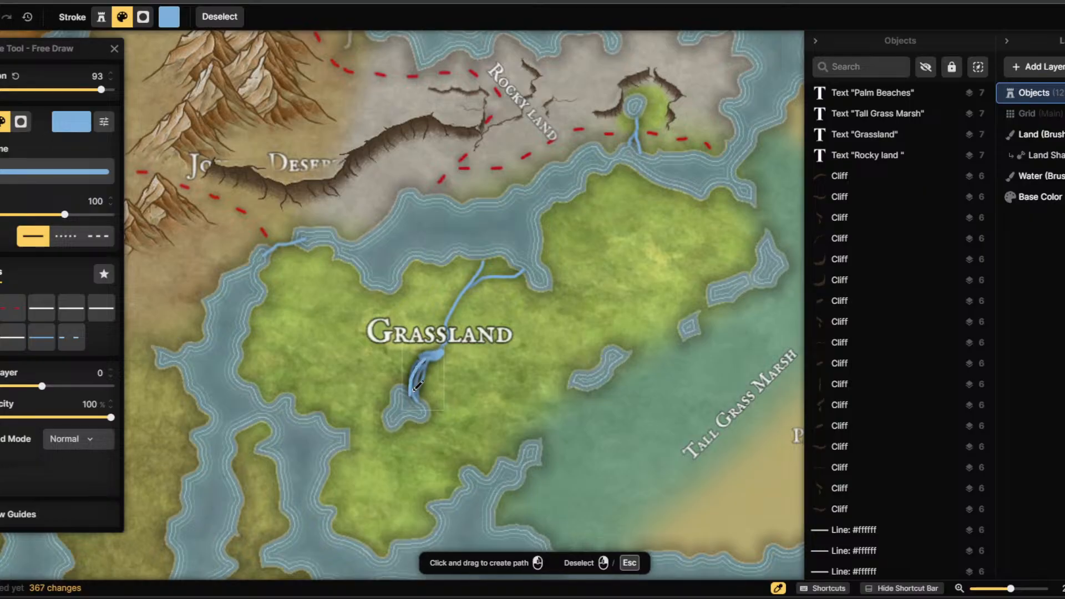
pyautogui.moveTo(414, 395)
pyautogui.mouseDown()
pyautogui.moveTo(427, 356)
pyautogui.moveTo(401, 397)
pyautogui.mouseUp()
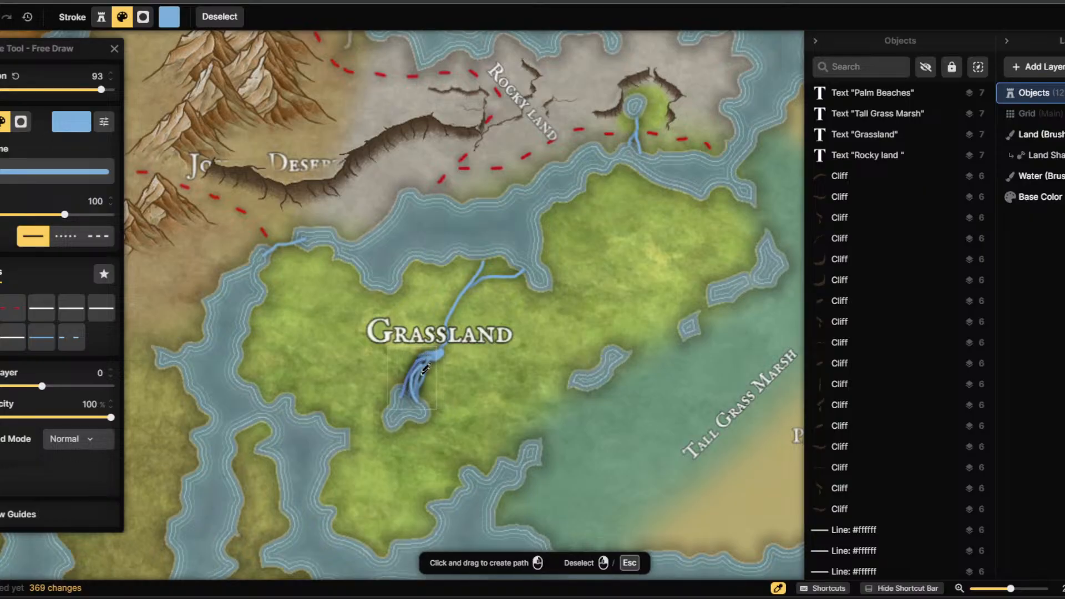
pyautogui.moveTo(429, 356); pyautogui.dragTo(406, 392)
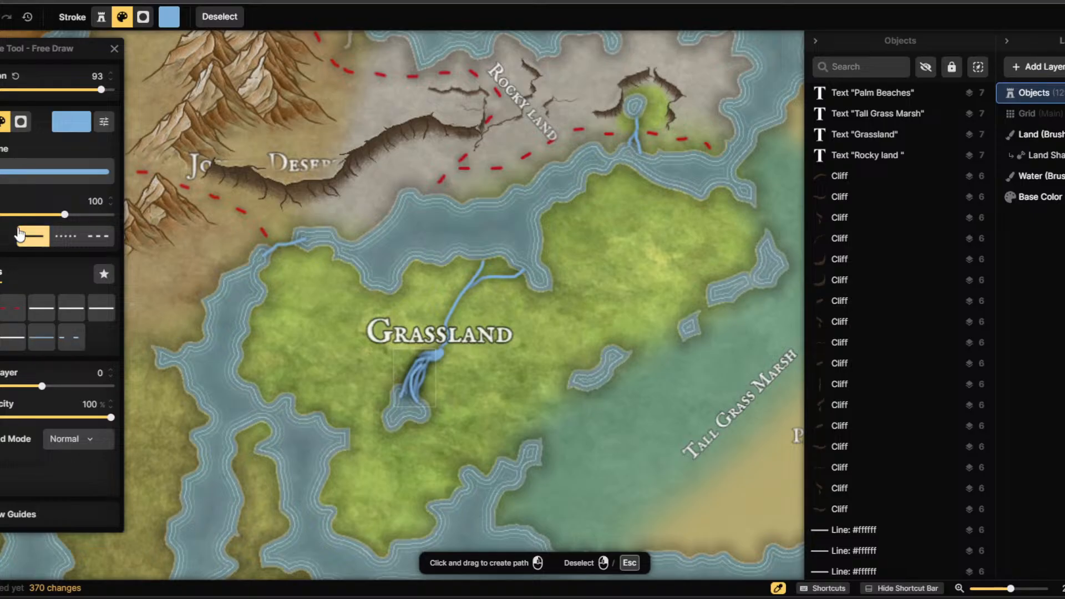
pyautogui.moveTo(65, 215); pyautogui.dragTo(69, 214)
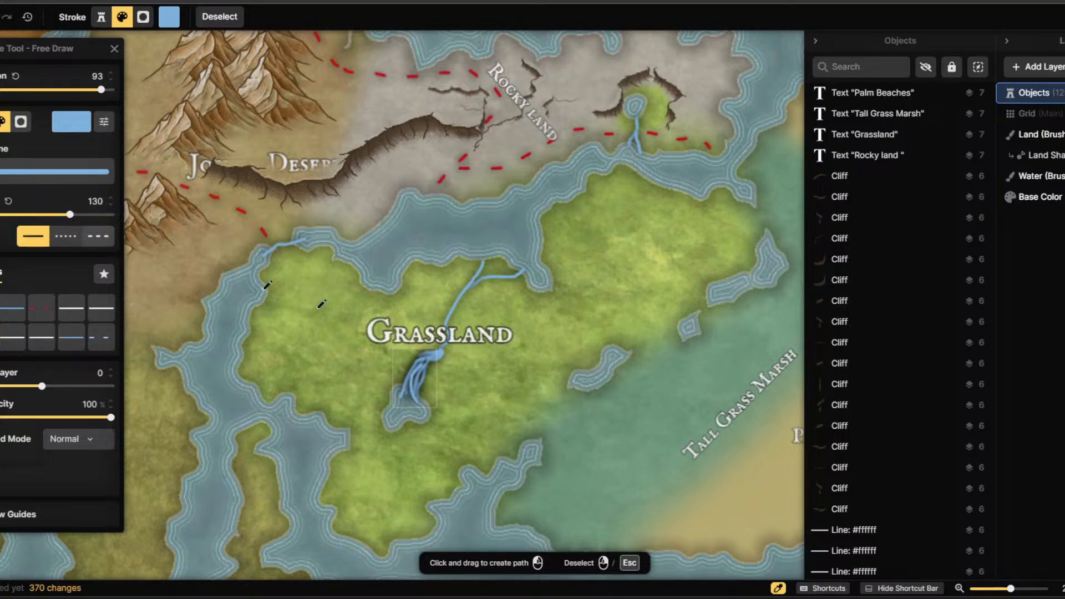
pyautogui.moveTo(430, 351); pyautogui.dragTo(403, 399)
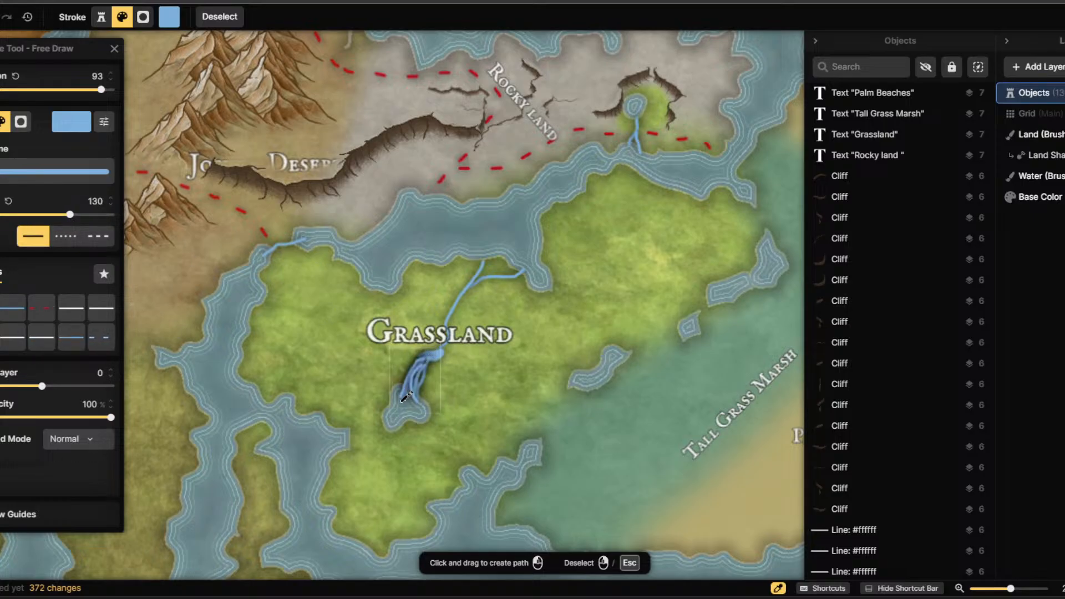
# Draw another blue strand from the pond to the small lake at line width 164, and set its layer to 1 and opacity to 78%.
pyautogui.moveTo(69, 214); pyautogui.dragTo(78, 238)
pyautogui.moveTo(41, 402); pyautogui.dragTo(42, 402)
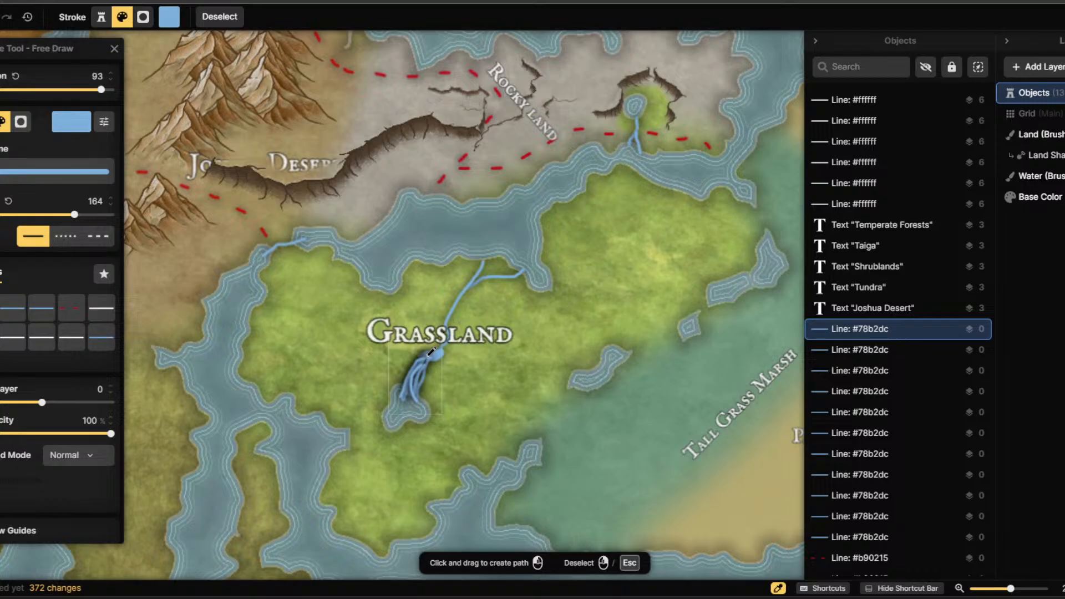
pyautogui.moveTo(431, 351)
pyautogui.mouseDown()
pyautogui.moveTo(404, 376)
pyautogui.moveTo(400, 402)
pyautogui.mouseUp()
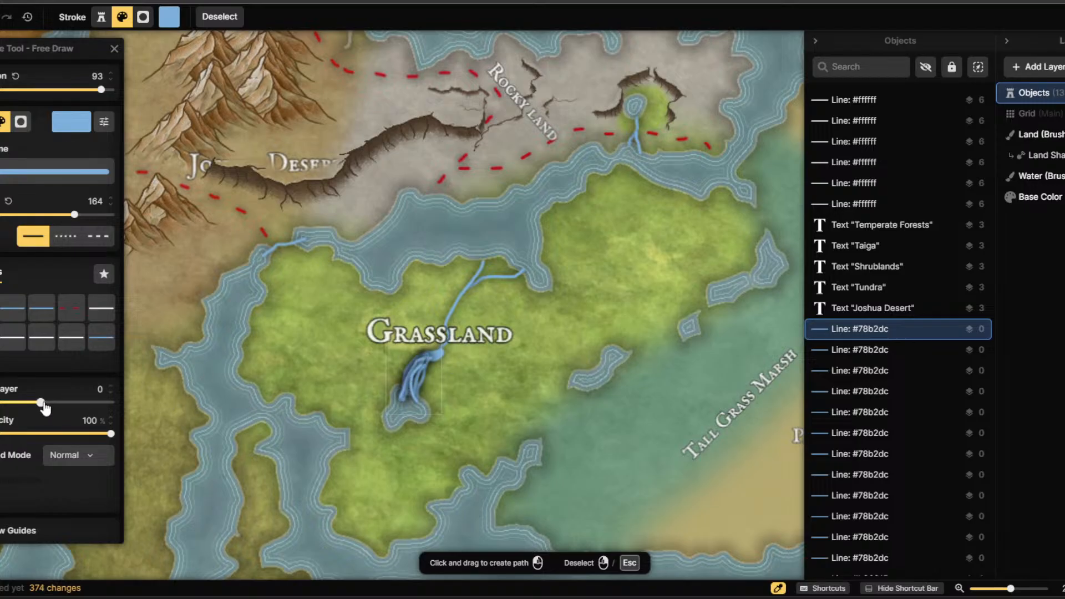
pyautogui.moveTo(44, 402); pyautogui.dragTo(49, 402)
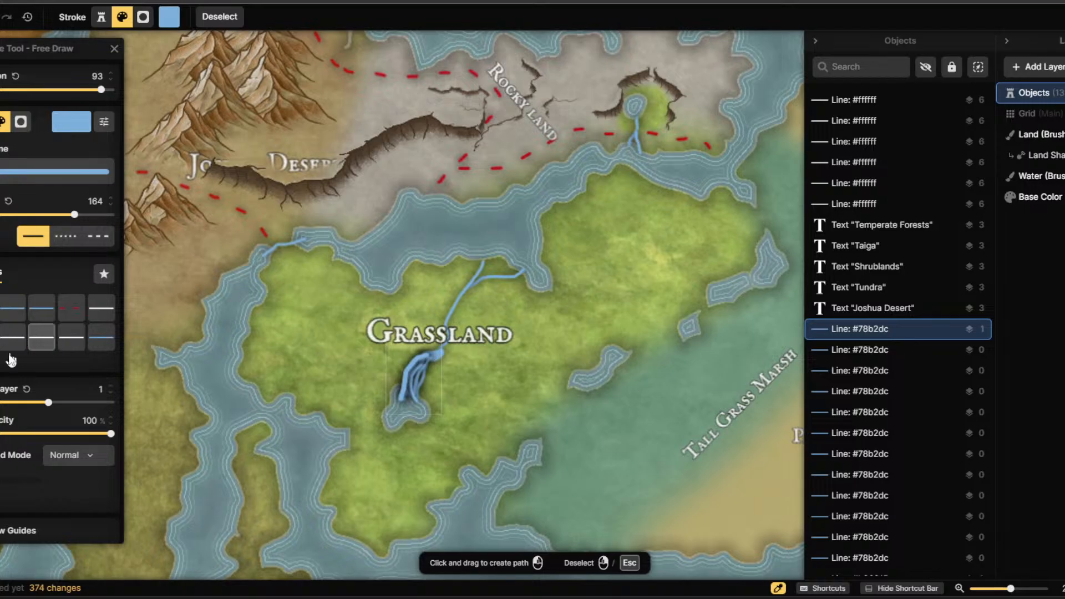
pyautogui.moveTo(112, 435); pyautogui.dragTo(81, 437)
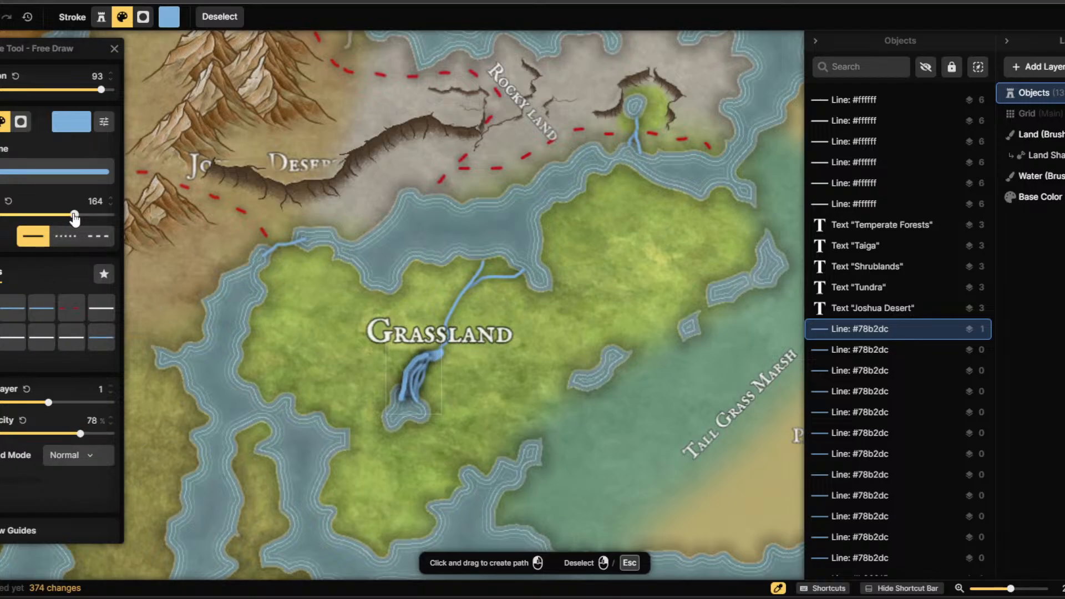
# Set the line width to 220, draw wider blue strands between the pond and the small lake, and undo the last two strokes.
pyautogui.moveTo(74, 215); pyautogui.dragTo(84, 217)
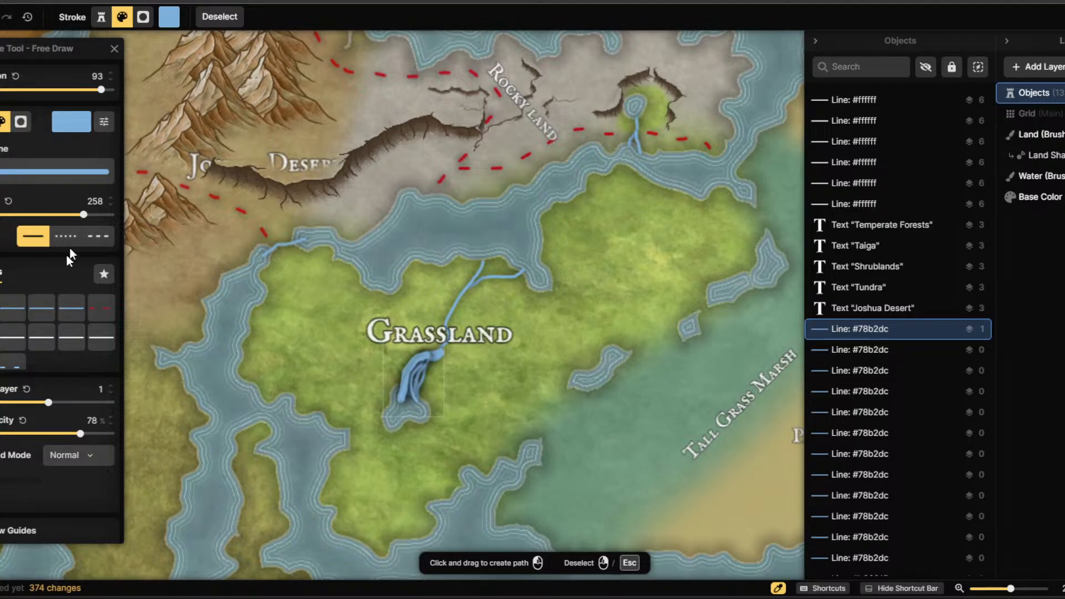
pyautogui.moveTo(84, 215); pyautogui.dragTo(81, 215)
pyautogui.moveTo(434, 350); pyautogui.dragTo(409, 400)
pyautogui.moveTo(430, 364)
pyautogui.mouseDown()
pyautogui.moveTo(414, 402)
pyautogui.moveTo(419, 365)
pyautogui.moveTo(412, 396)
pyautogui.moveTo(411, 375)
pyautogui.moveTo(408, 402)
pyautogui.mouseUp()
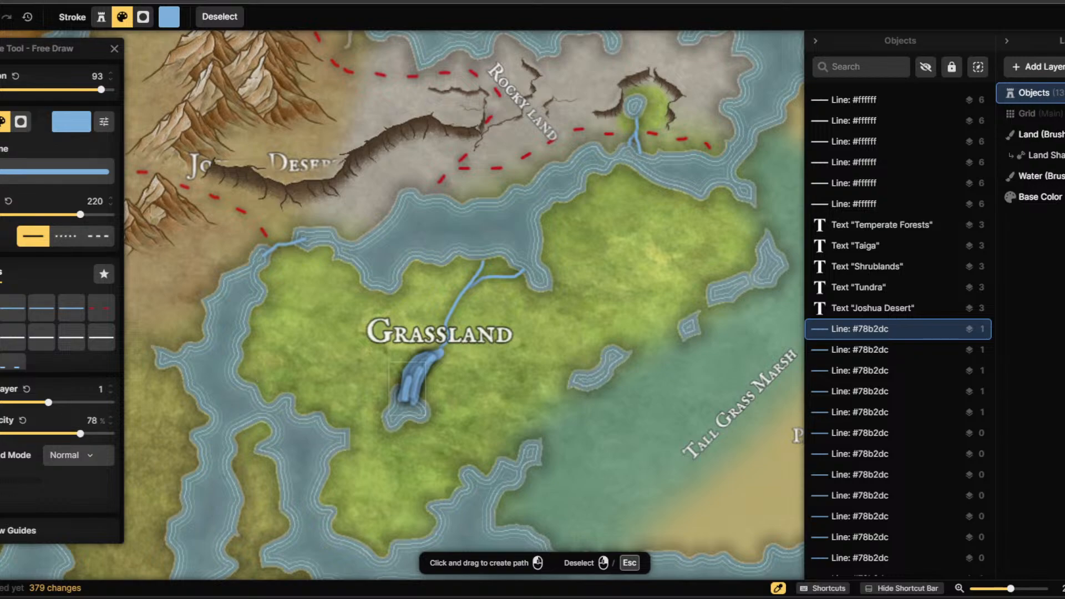
pyautogui.hotkey('ctrl', 'z')
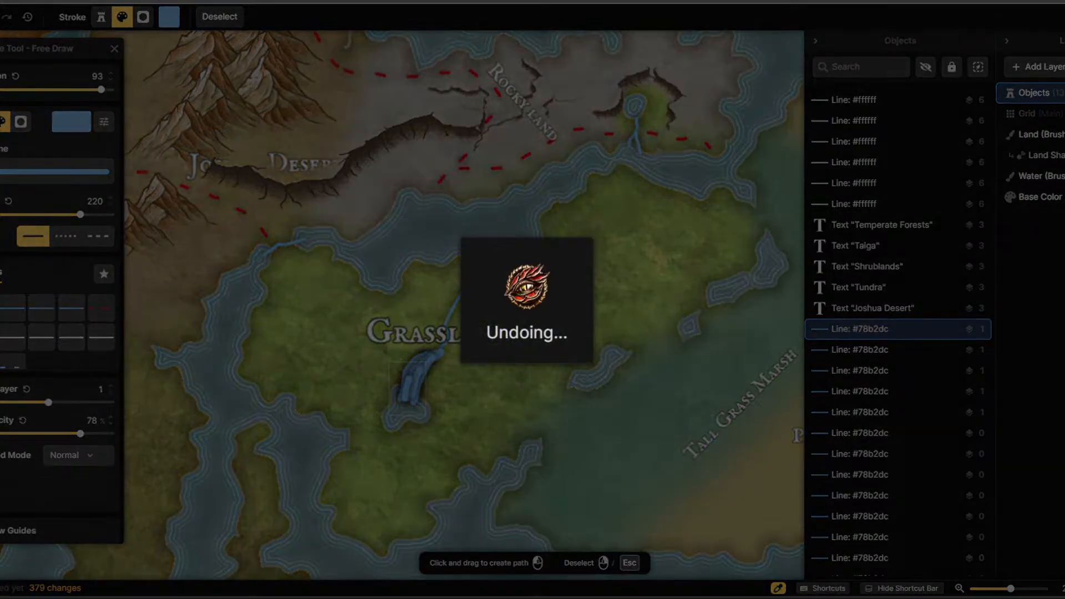
pyautogui.hotkey('ctrl', 'z')
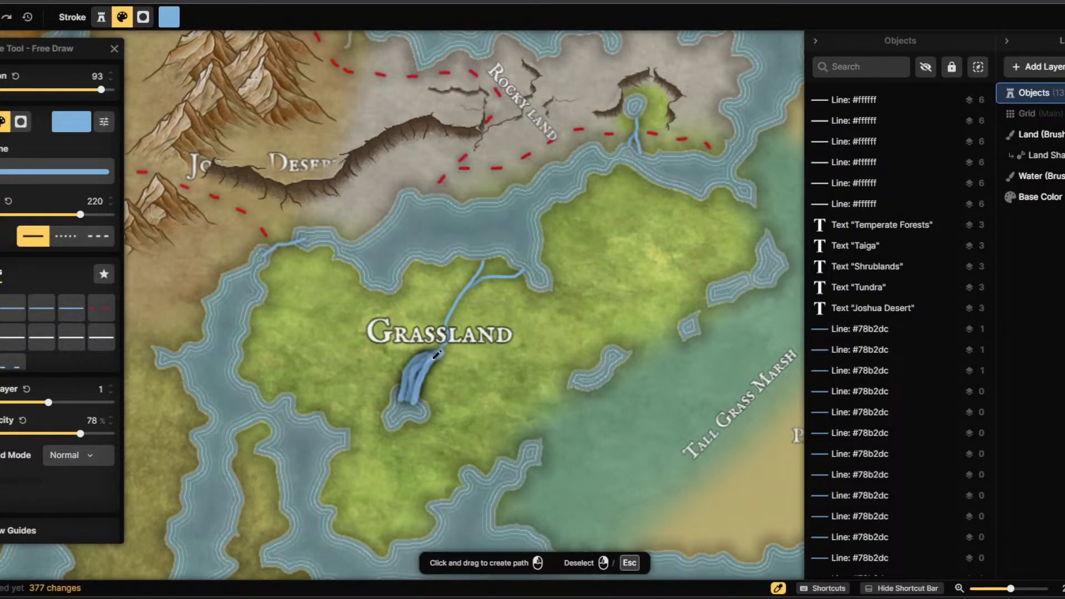
# Set the line layer to 3 and draw a blue patch over the pond below the Grassland label, undoing the first attempt and redrawing it.
pyautogui.moveTo(48, 402); pyautogui.dragTo(62, 402)
pyautogui.moveTo(433, 360); pyautogui.dragTo(449, 355)
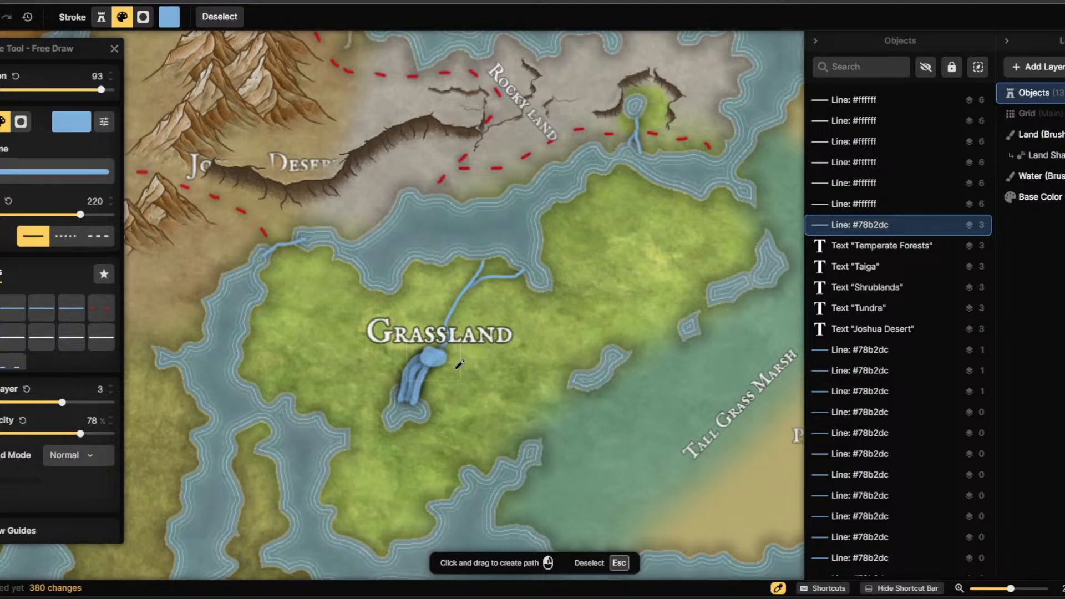
pyautogui.hotkey('ctrl', 'z')
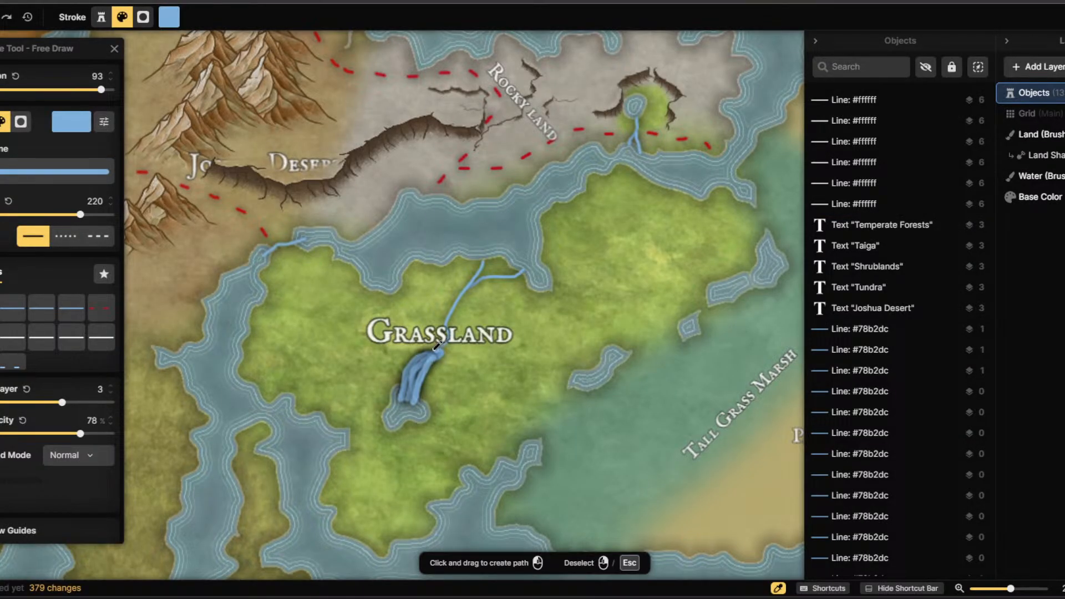
pyautogui.moveTo(444, 347); pyautogui.dragTo(445, 348)
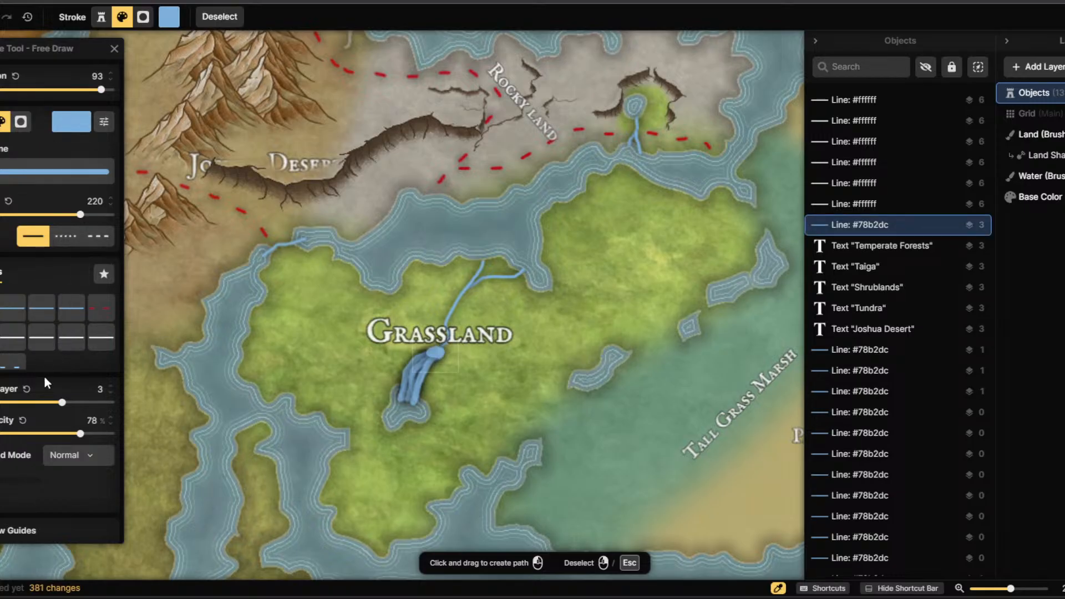
# Draw a pool over the small lake at 63% opacity and lower that line's opacity to 44%.
pyautogui.moveTo(81, 434); pyautogui.dragTo(58, 437)
pyautogui.moveTo(405, 398); pyautogui.dragTo(418, 405)
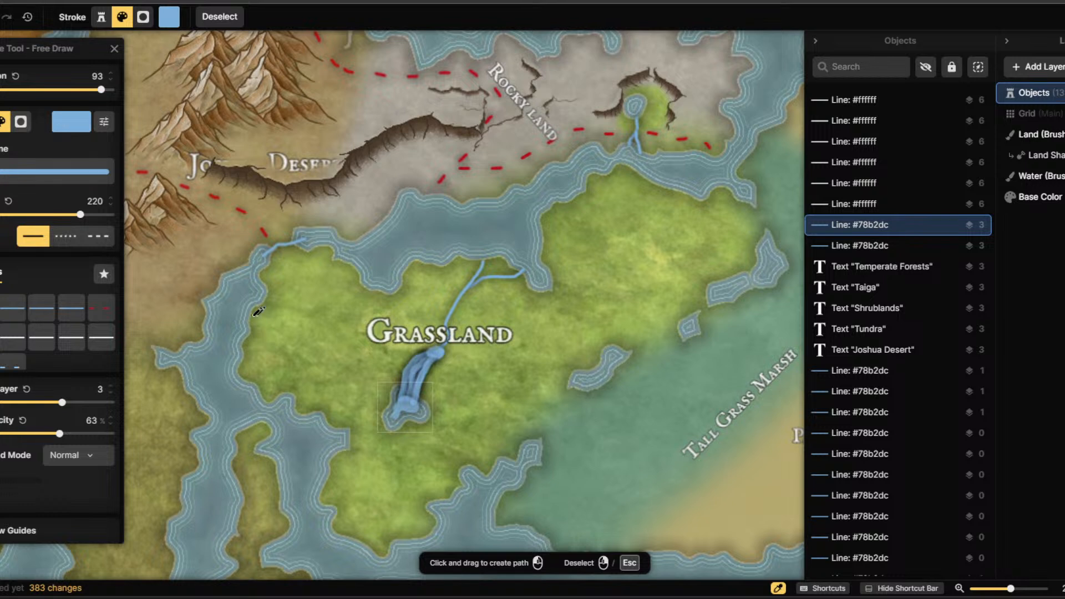
pyautogui.moveTo(59, 434); pyautogui.dragTo(34, 434)
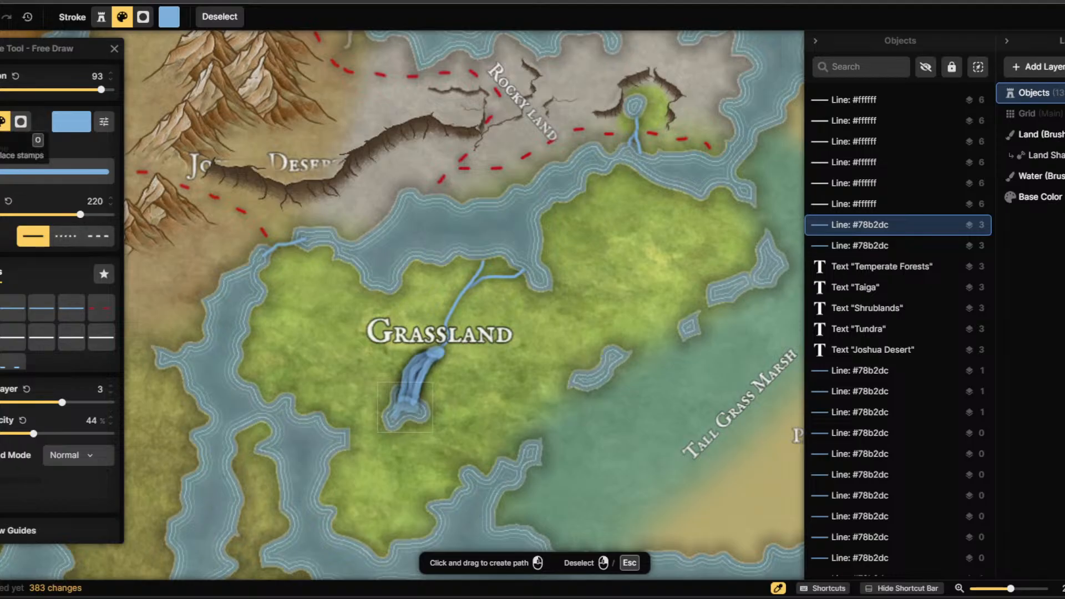
# Select the cloud stamp, set its size to 13%, and place overlapping mist puffs where the streams meet the small lake.
pyautogui.click(0, 147)
pyautogui.click(2, 242)
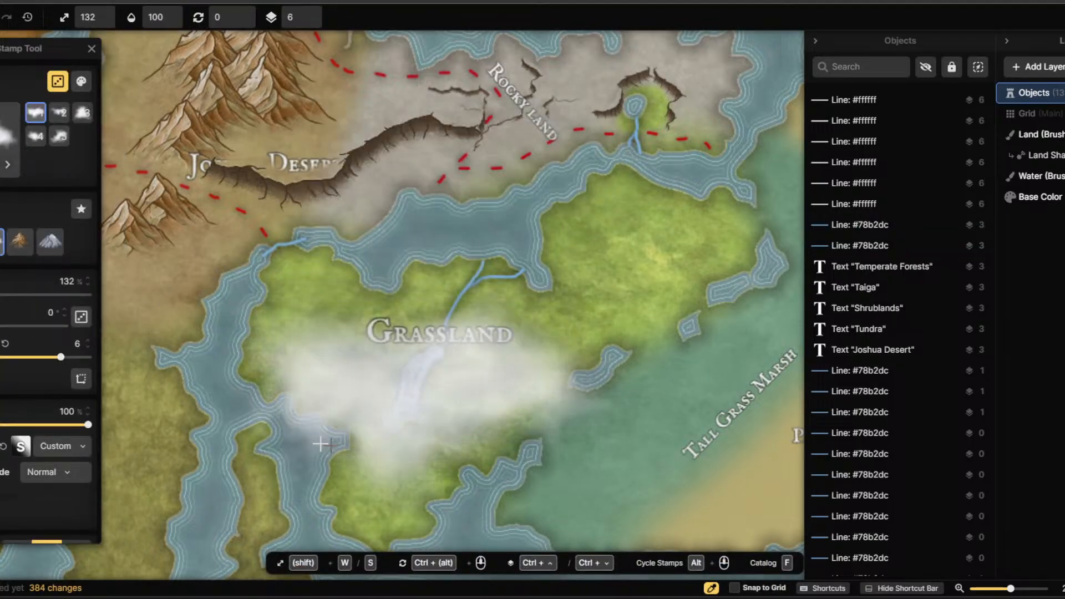
pyautogui.moveTo(1, 294); pyautogui.dragTo(0, 295)
pyautogui.click(402, 399)
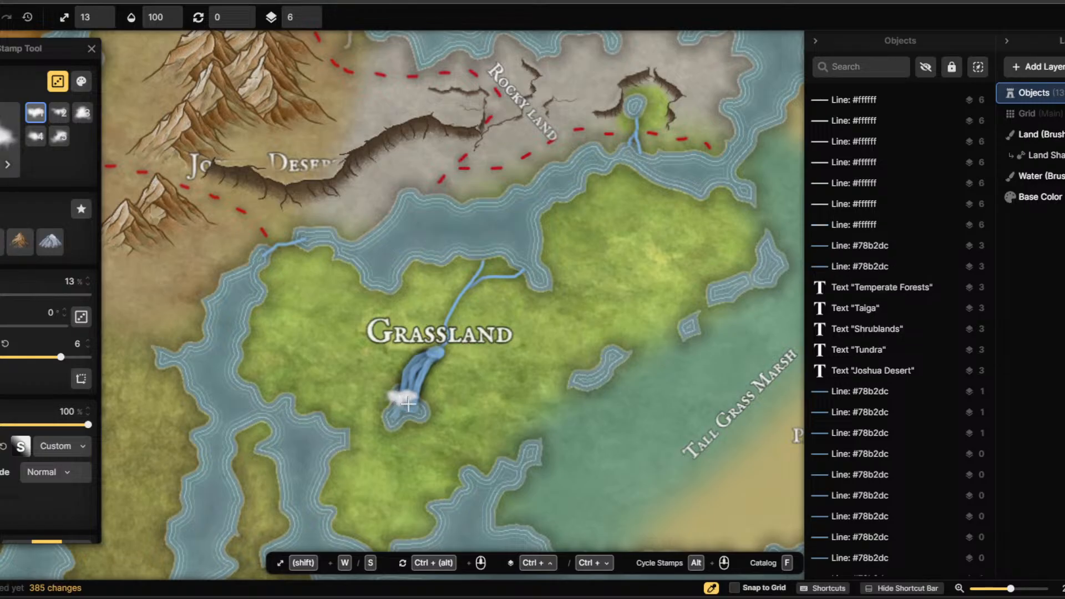
pyautogui.click(412, 402)
pyautogui.click(414, 405)
pyautogui.click(404, 403)
pyautogui.click(403, 404)
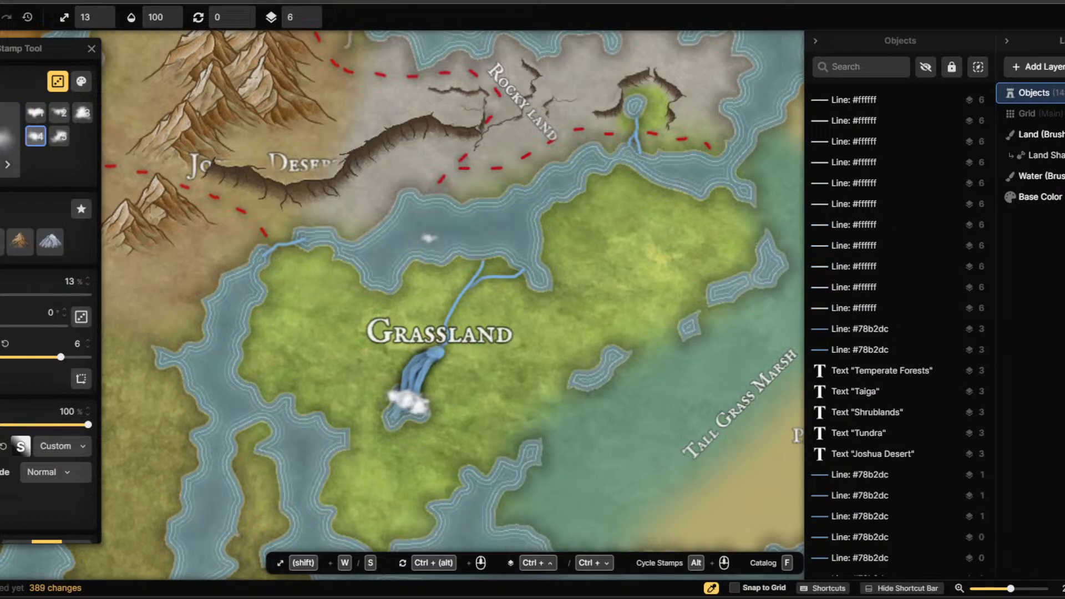
# Choose the coniferous tree stamp from the catalog, enlarge it to 158%, and place trees around the pond and upper streams.
pyautogui.press('f')
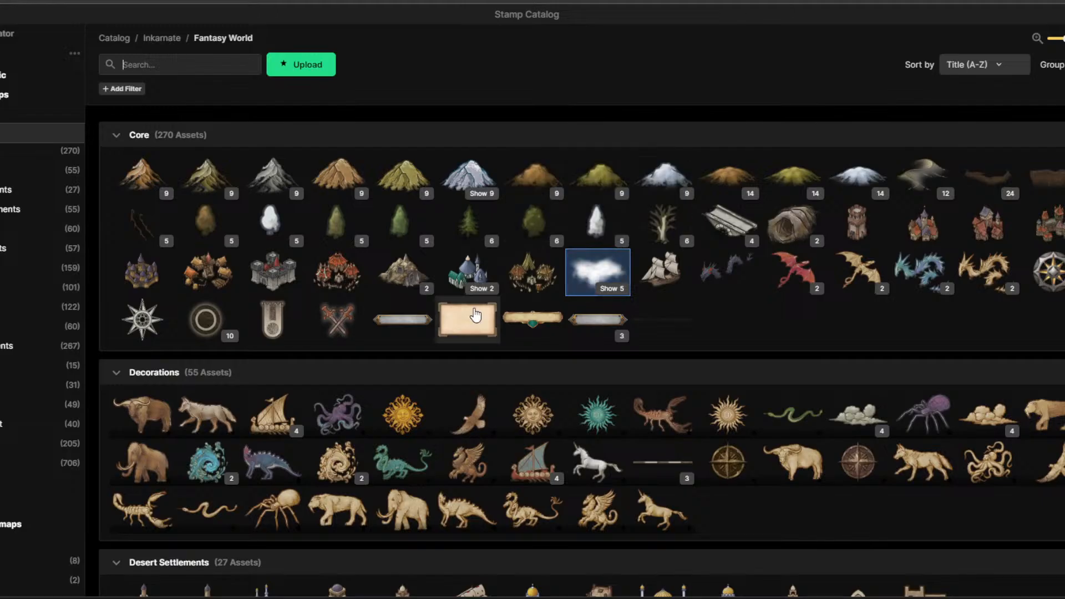
pyautogui.click(395, 229)
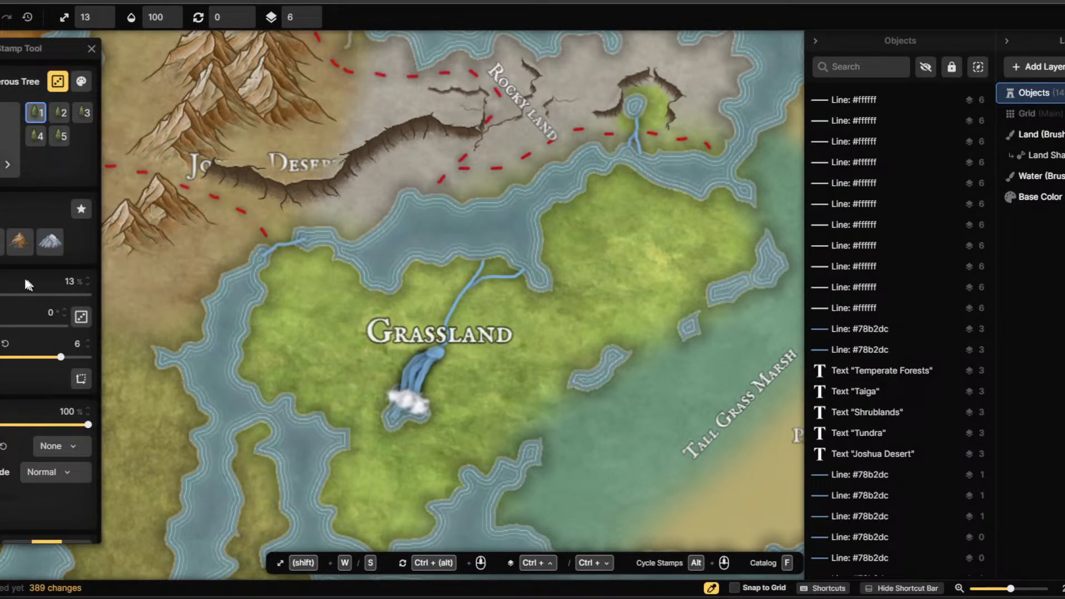
pyautogui.press('w')
pyautogui.click(423, 350)
pyautogui.click(437, 355)
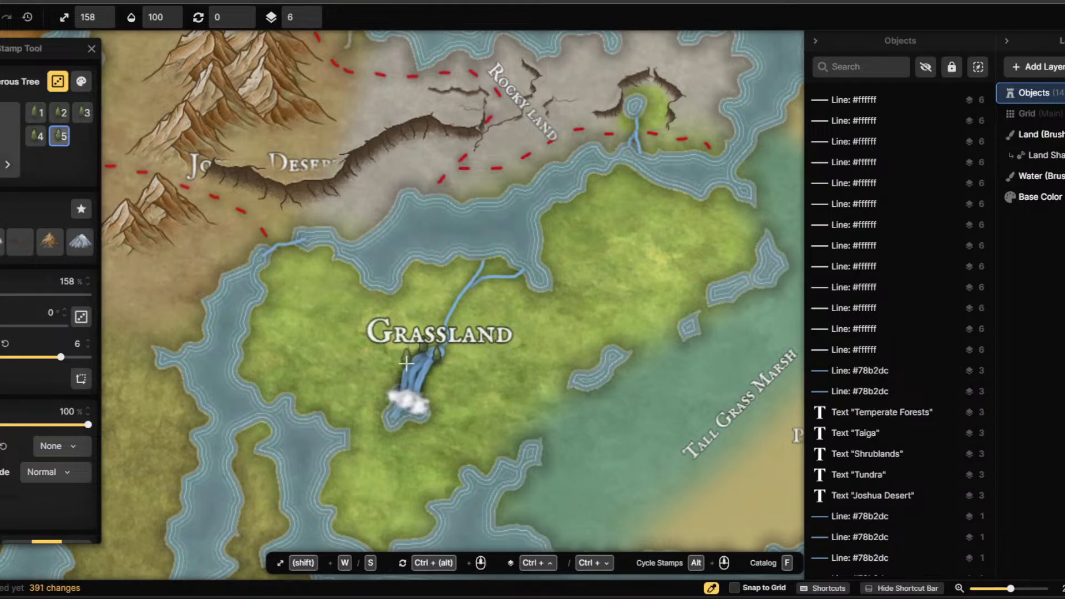
pyautogui.click(407, 360)
pyautogui.click(435, 364)
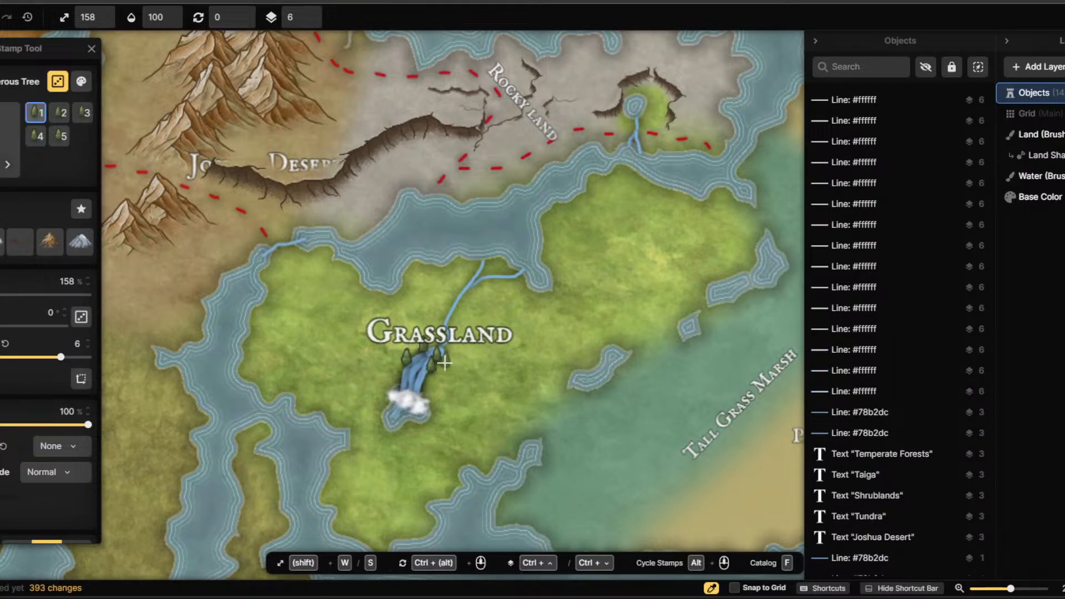
pyautogui.click(450, 344)
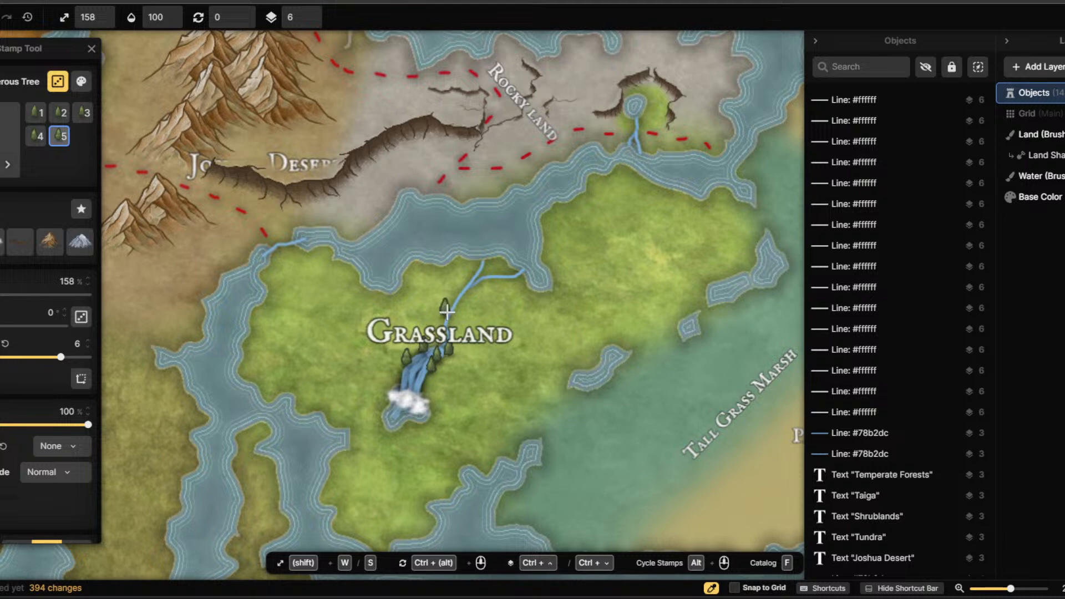
# Stamp more coniferous trees along the river through the Grassland label and down the eastern side of the pond and streams.
pyautogui.click(445, 306)
pyautogui.click(462, 300)
pyautogui.click(453, 316)
pyautogui.click(447, 331)
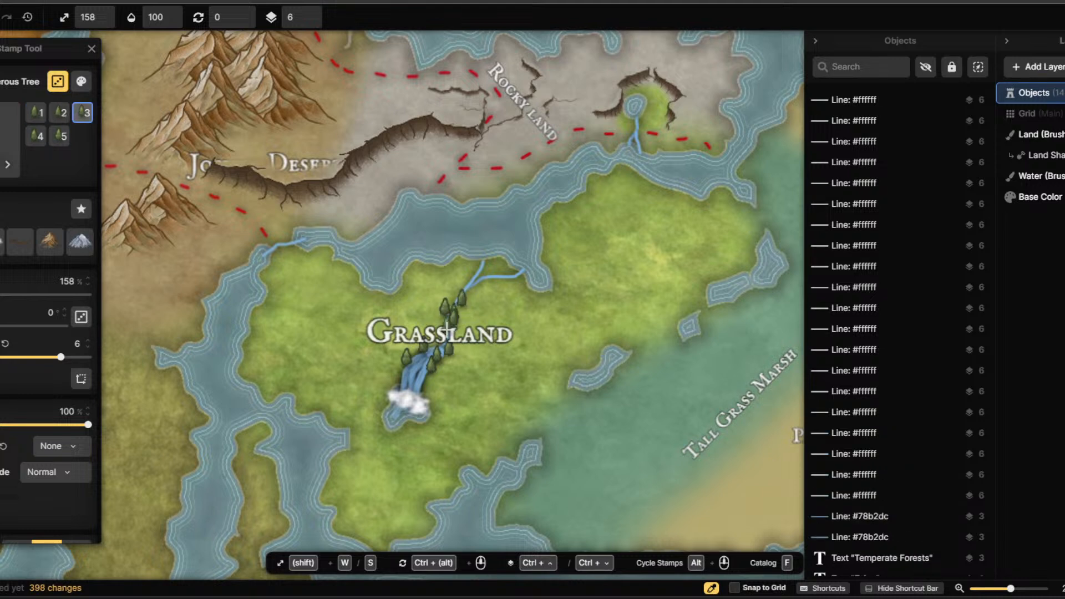
pyautogui.click(444, 326)
pyautogui.click(442, 334)
pyautogui.click(437, 342)
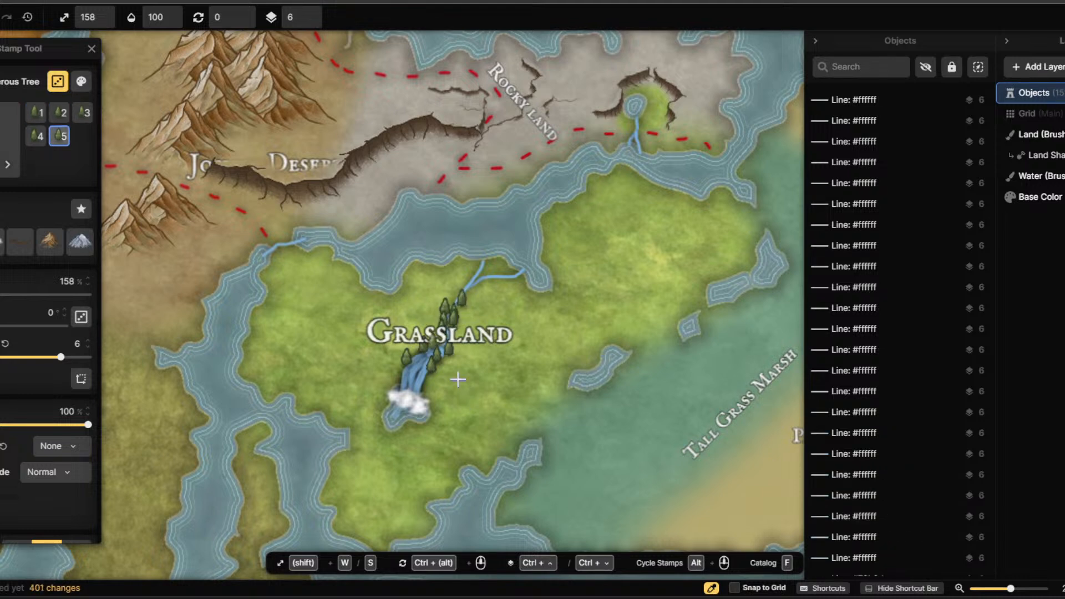
pyautogui.click(431, 373)
pyautogui.click(429, 367)
pyautogui.click(446, 359)
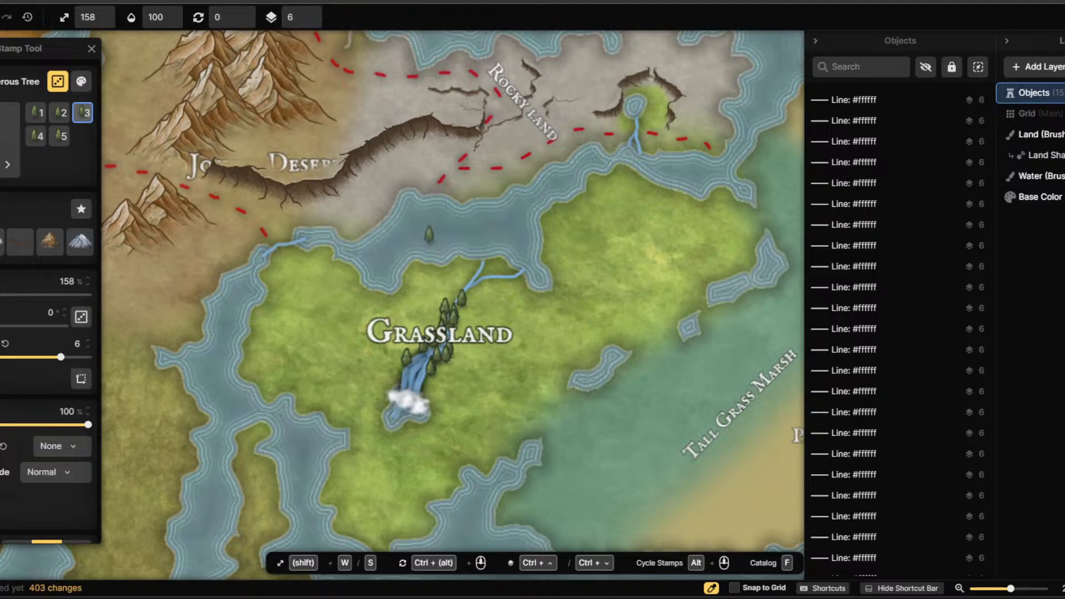
# Place a small cliff east of the streams at 32% size and 360° rotation, and another to the west at 30% and 254°.
pyautogui.click(28, 250)
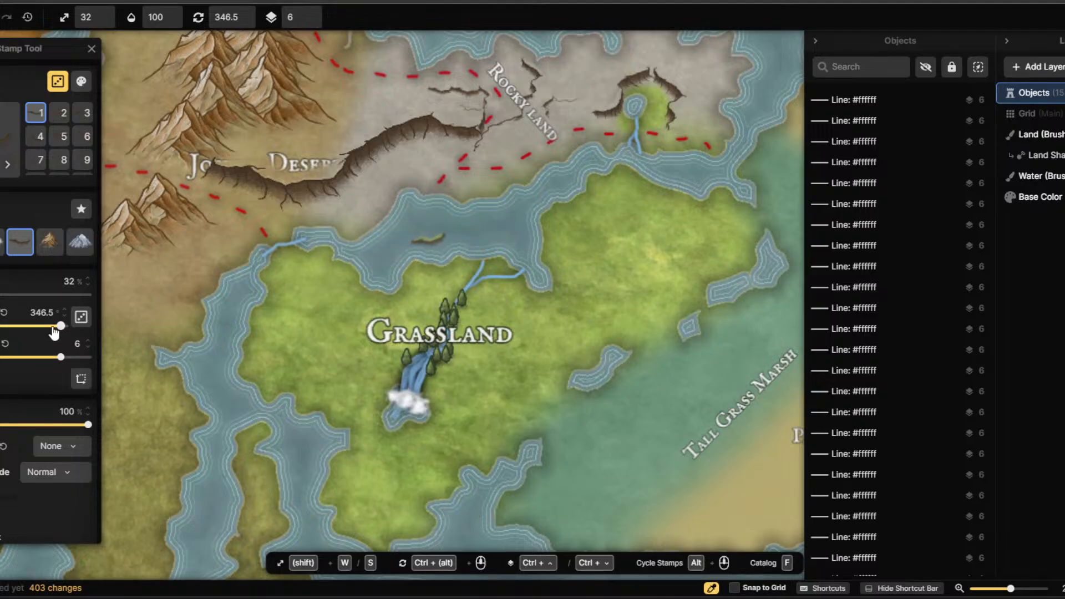
pyautogui.moveTo(59, 327)
pyautogui.mouseDown()
pyautogui.moveTo(44, 331)
pyautogui.moveTo(68, 328)
pyautogui.mouseUp()
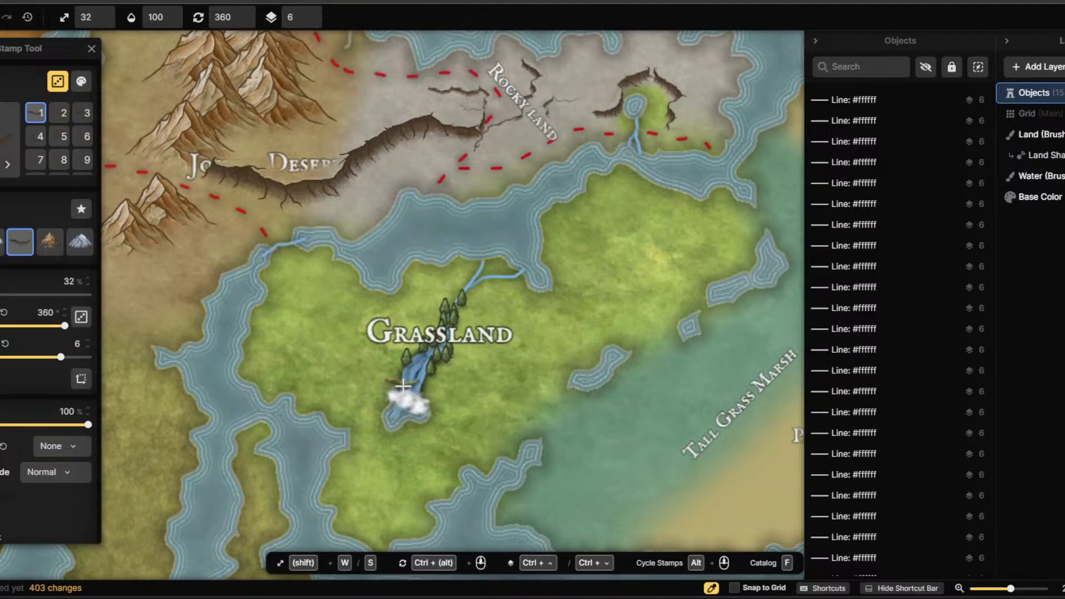
pyautogui.click(442, 382)
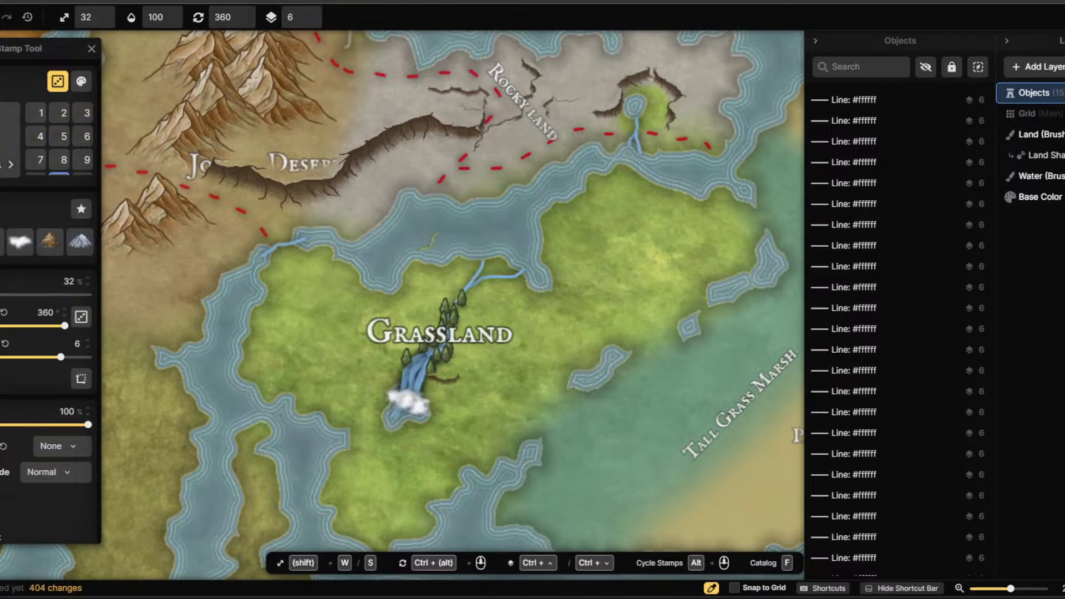
pyautogui.moveTo(1, 294); pyautogui.dragTo(0, 295)
pyautogui.moveTo(65, 325); pyautogui.dragTo(32, 326)
pyautogui.click(391, 363)
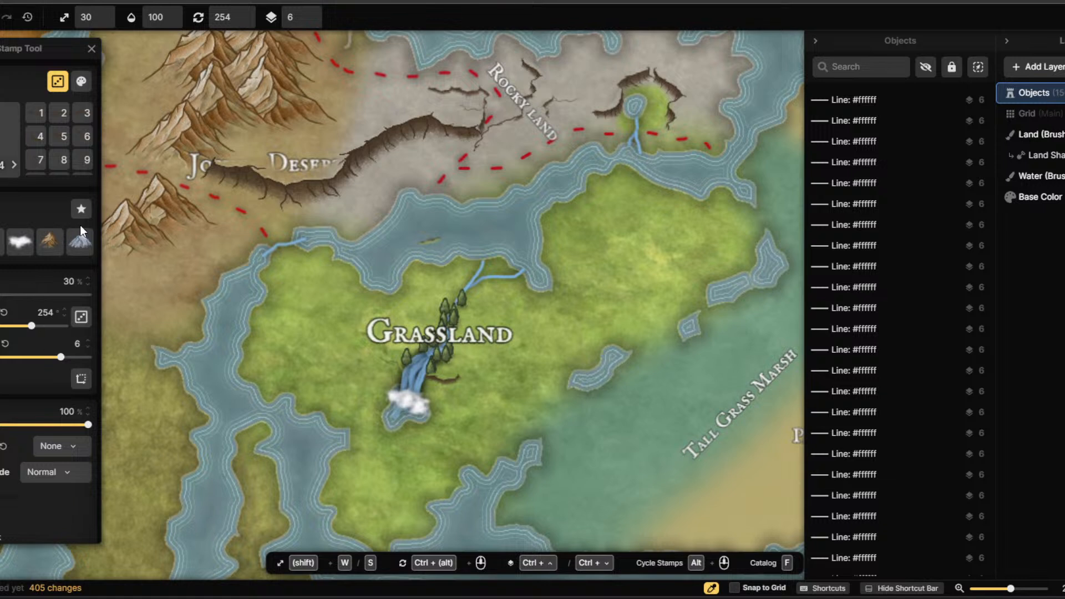
# Switch back to the coniferous tree stamp at 169% size and place trees southeast of the small lake and west of the streams.
pyautogui.click(2, 241)
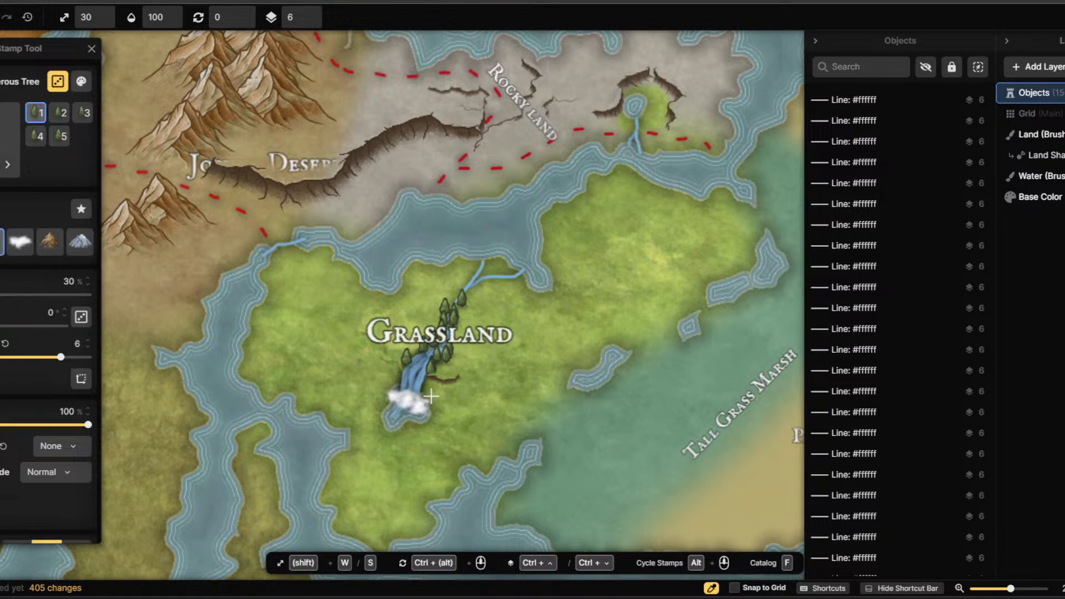
pyautogui.moveTo(0, 296); pyautogui.dragTo(2, 300)
pyautogui.click(431, 420)
pyautogui.click(411, 428)
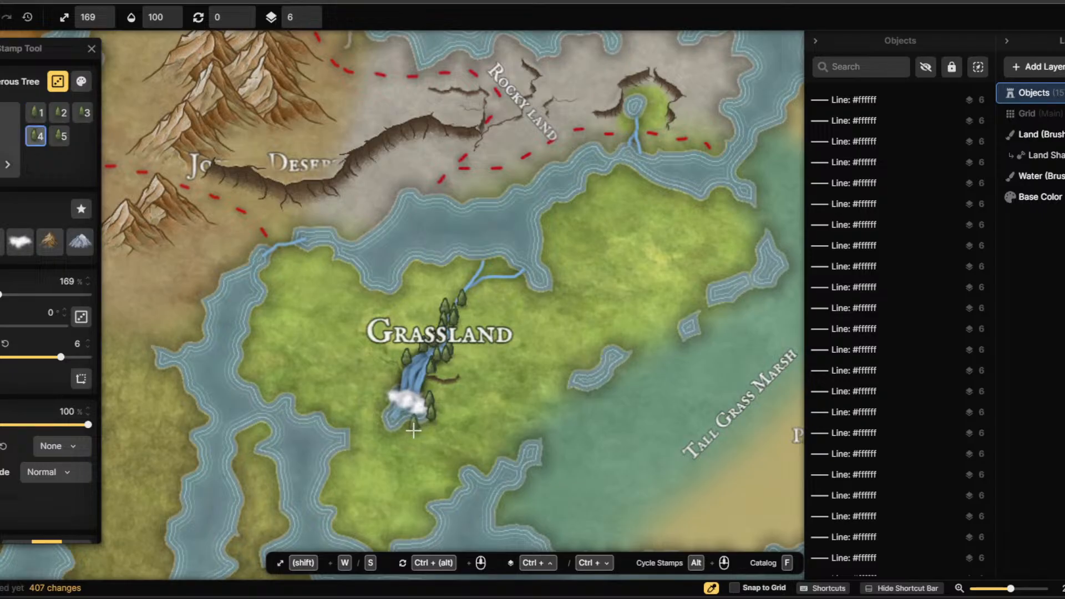
pyautogui.click(371, 384)
pyautogui.click(322, 372)
pyautogui.click(314, 364)
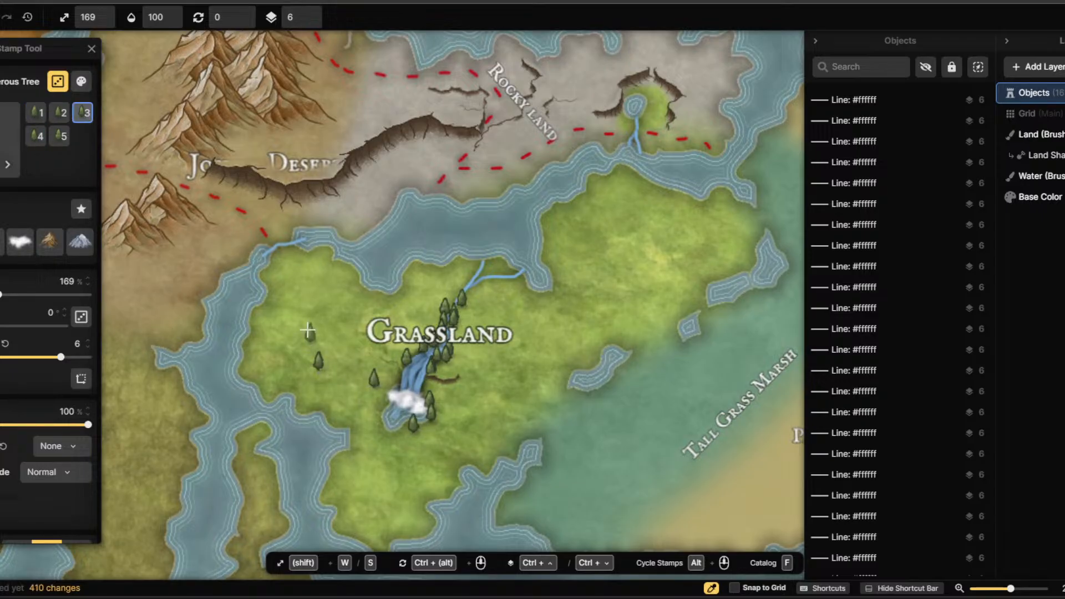
# Stamp a loose cluster of coniferous trees northwest of the Grassland label.
pyautogui.click(301, 317)
pyautogui.click(334, 307)
pyautogui.click(317, 326)
pyautogui.click(317, 327)
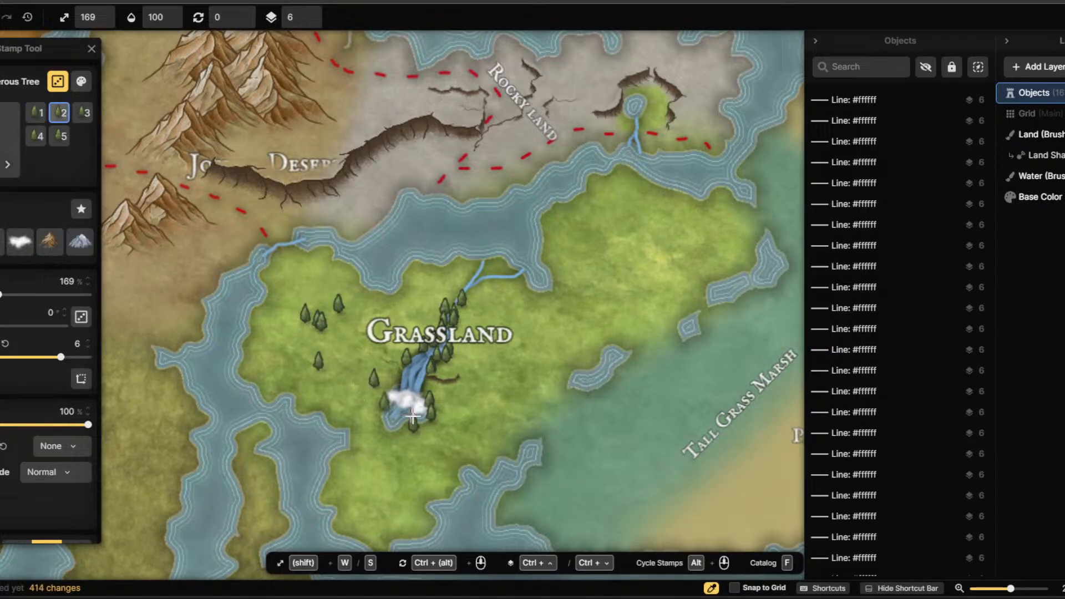
# Stamp a group of coniferous trees southeast of the Grassland label and a smaller group just below the northern inlet.
pyautogui.click(546, 355)
pyautogui.click(538, 358)
pyautogui.click(529, 364)
pyautogui.click(535, 304)
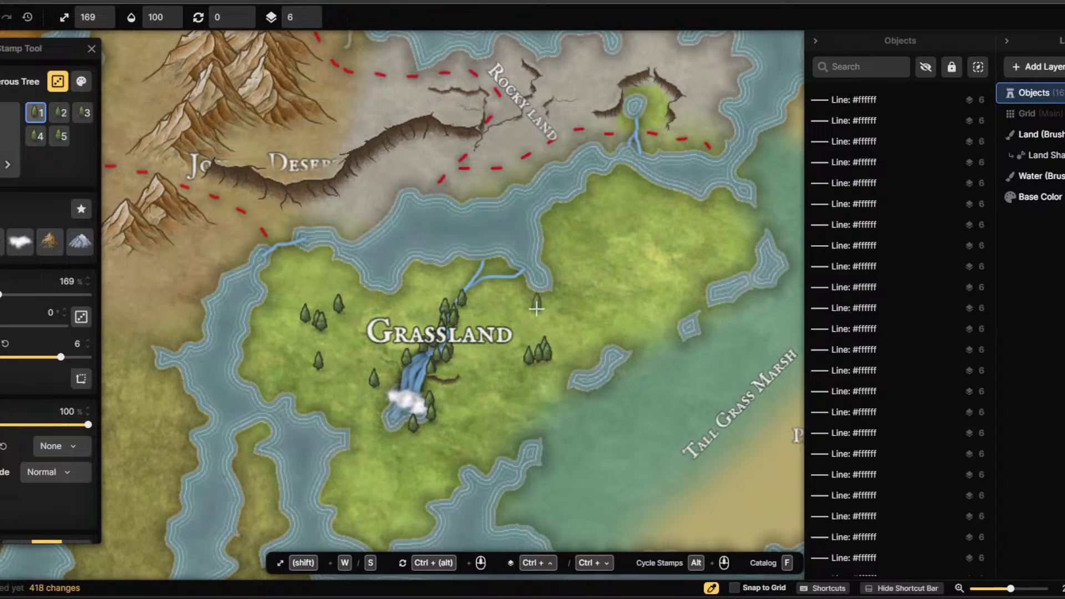
pyautogui.click(546, 298)
pyautogui.click(546, 297)
# Stamp two small groups of coniferous trees inland of the coast northeast of the inlet.
pyautogui.click(564, 258)
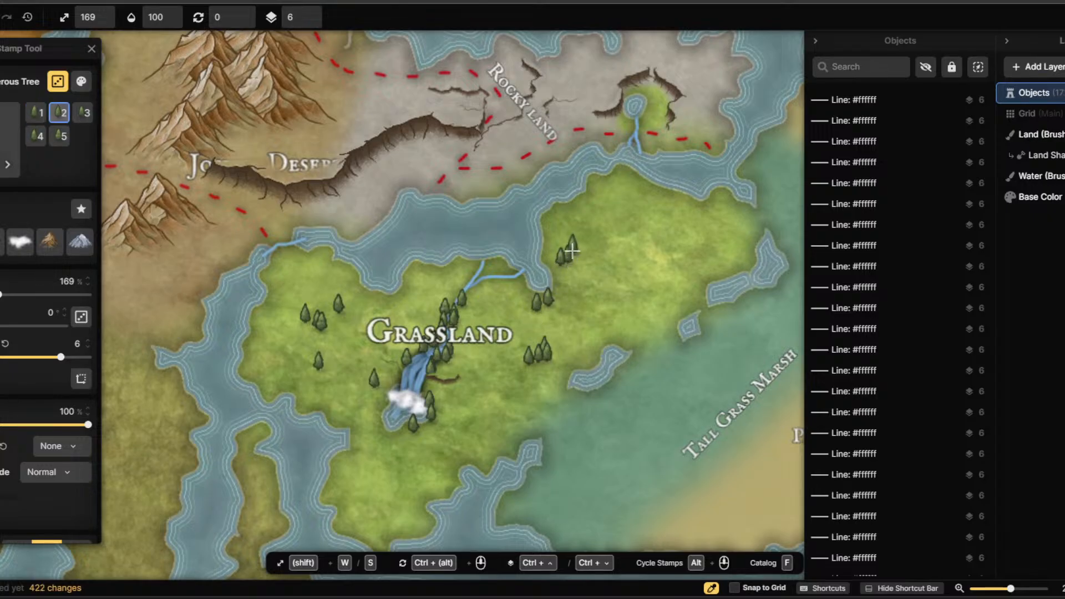
pyautogui.click(575, 250)
pyautogui.click(584, 218)
pyautogui.click(595, 220)
pyautogui.click(590, 228)
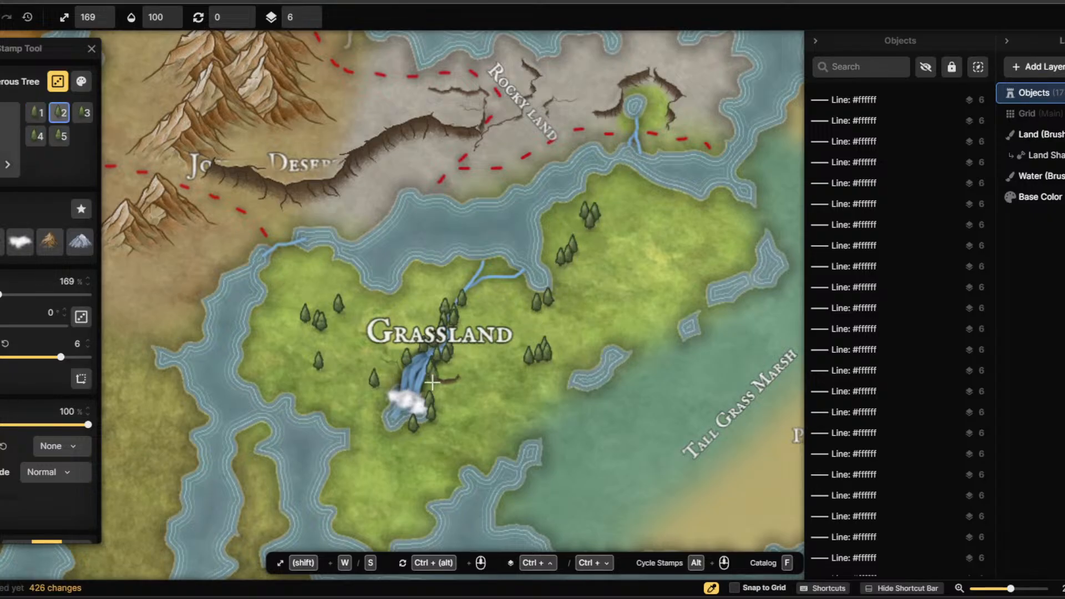
# Stamp a small cluster of coniferous trees on the southern end of the Grassland, southwest of the waterfall.
pyautogui.click(366, 483)
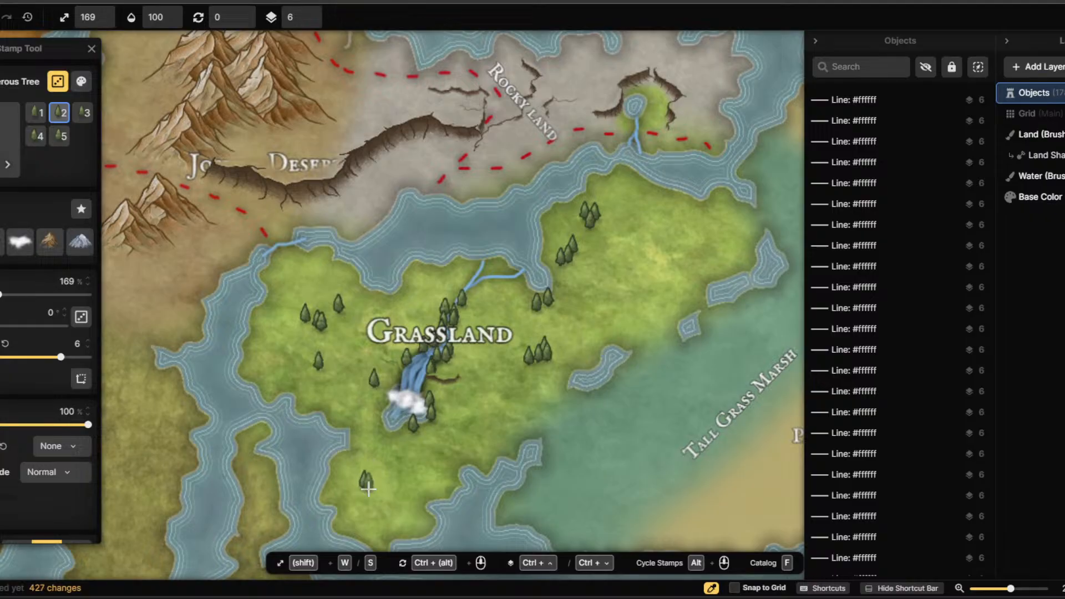
pyautogui.click(360, 498)
pyautogui.click(371, 511)
pyautogui.click(375, 504)
# Stamp coniferous trees along the Grassland's northern coast on both sides of the stream fork, undoing the last two stamps.
pyautogui.click(429, 281)
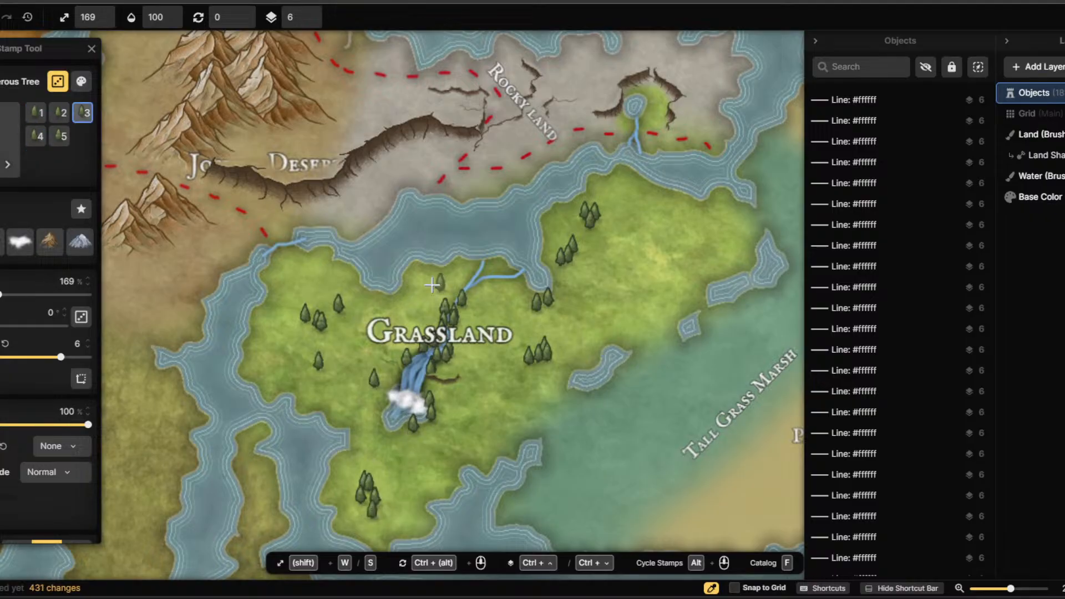
pyautogui.click(414, 288)
pyautogui.click(473, 276)
pyautogui.click(494, 261)
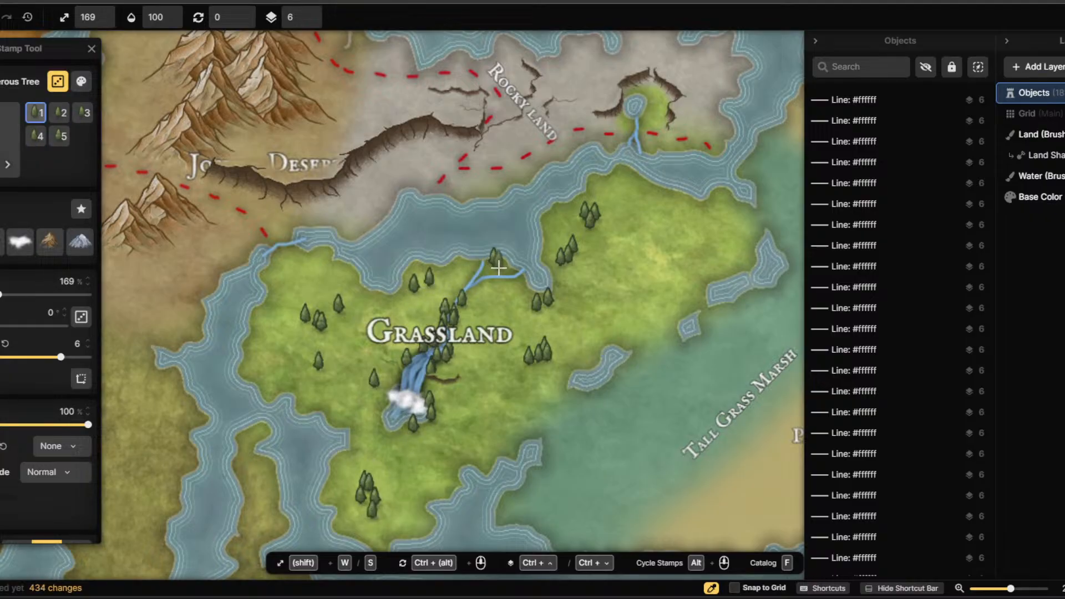
pyautogui.click(488, 266)
pyautogui.click(480, 278)
pyautogui.click(451, 294)
pyautogui.hotkey('ctrl', 'z')
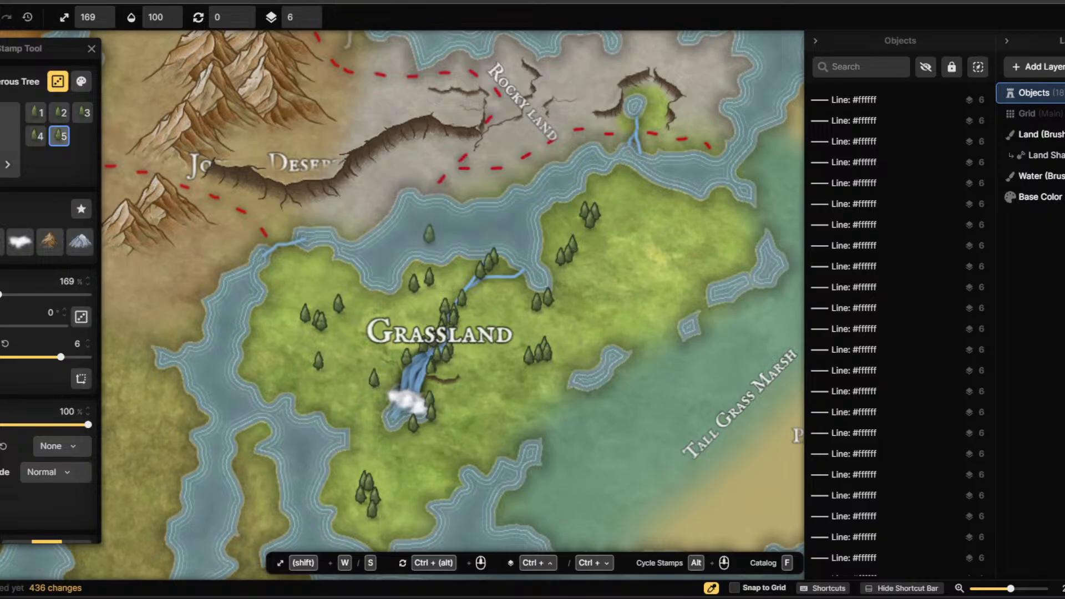
pyautogui.hotkey('ctrl', 'z')
# Switch to the Cliff stamp, reduce it to about 118% size, and place cliffs just above the Joshua Desert label and south of the small mountains.
pyautogui.scroll(-5, 467, 344)
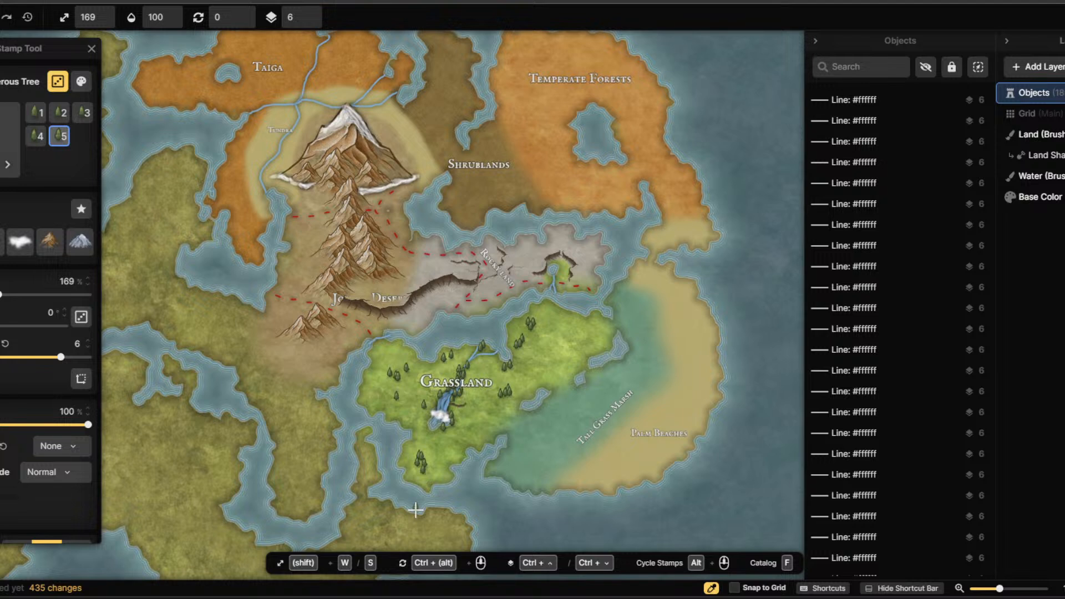
pyautogui.scroll(1, 415, 509)
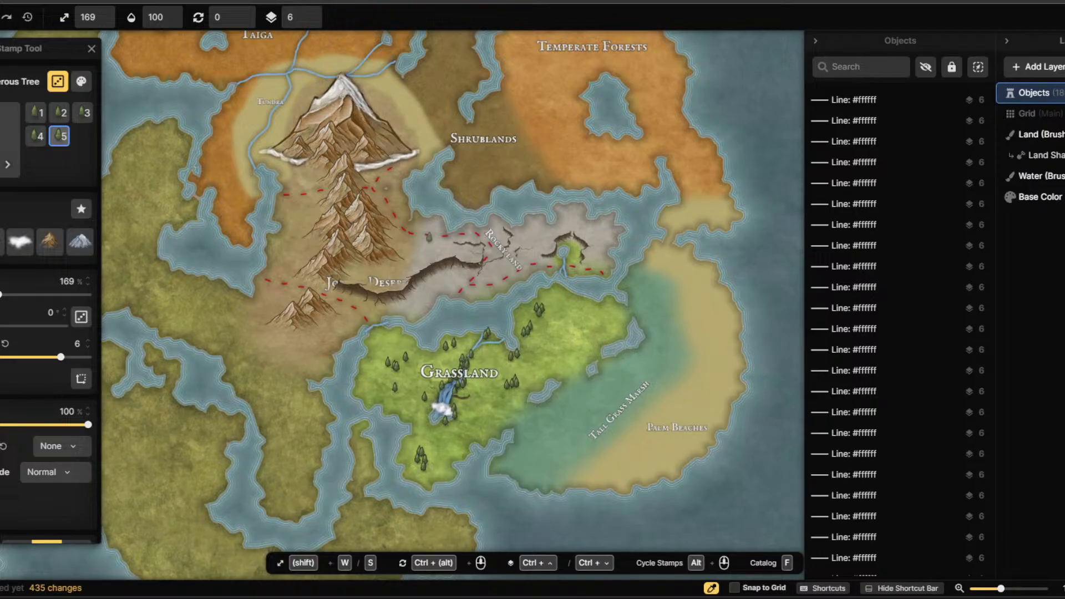
pyautogui.click(2, 242)
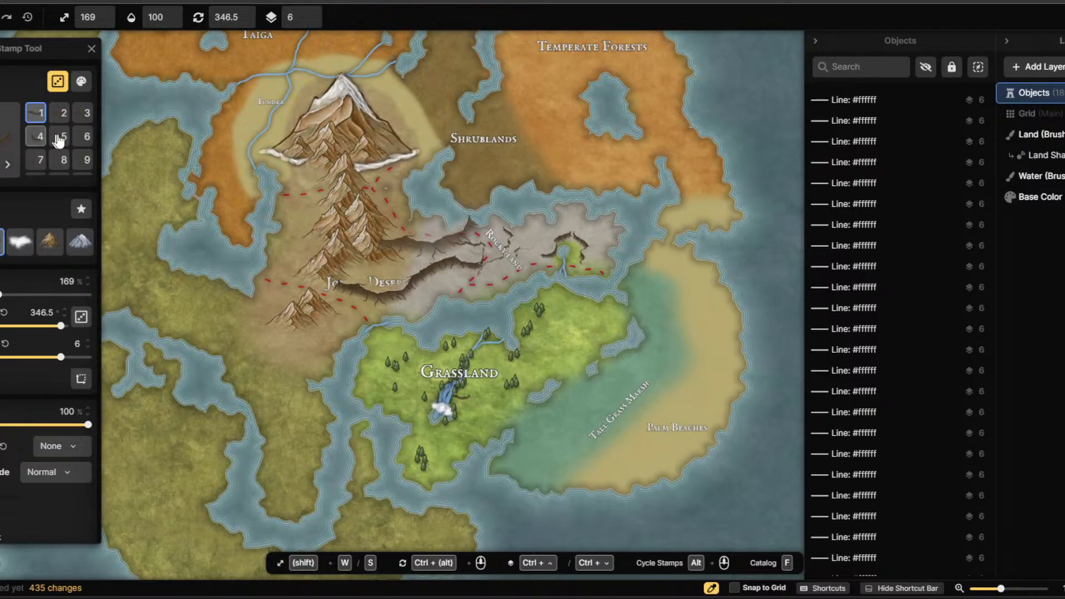
pyautogui.click(35, 136)
pyautogui.click(61, 142)
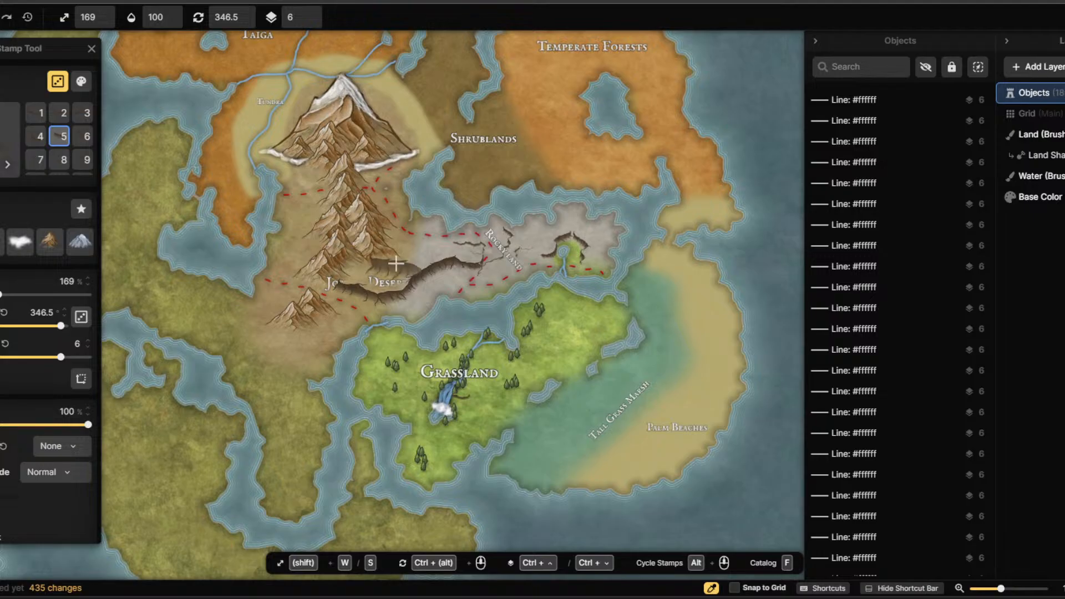
pyautogui.moveTo(1, 298); pyautogui.dragTo(0, 299)
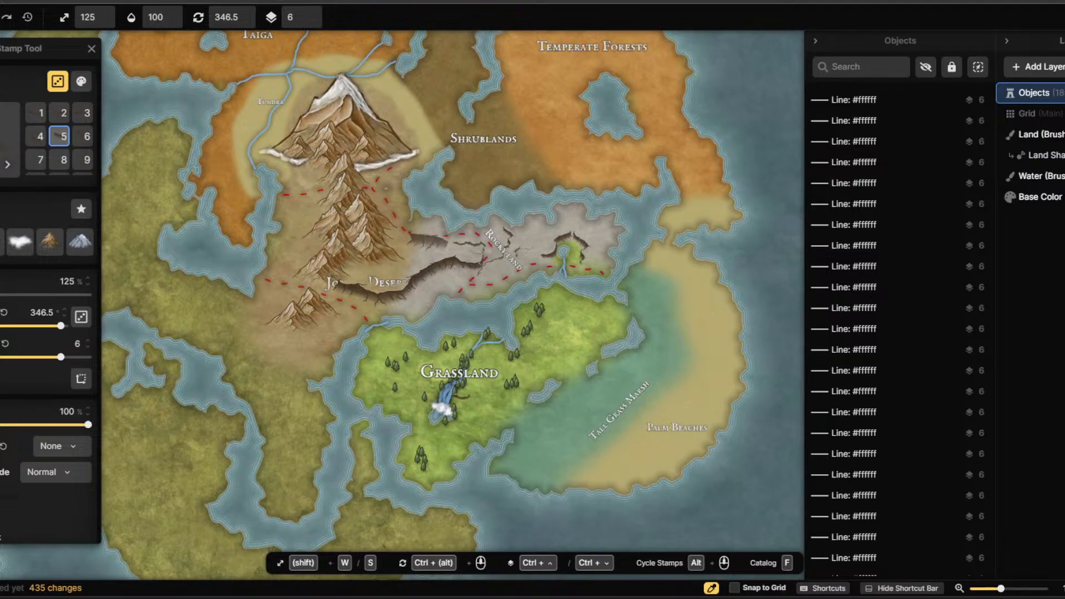
pyautogui.click(367, 268)
pyautogui.click(314, 343)
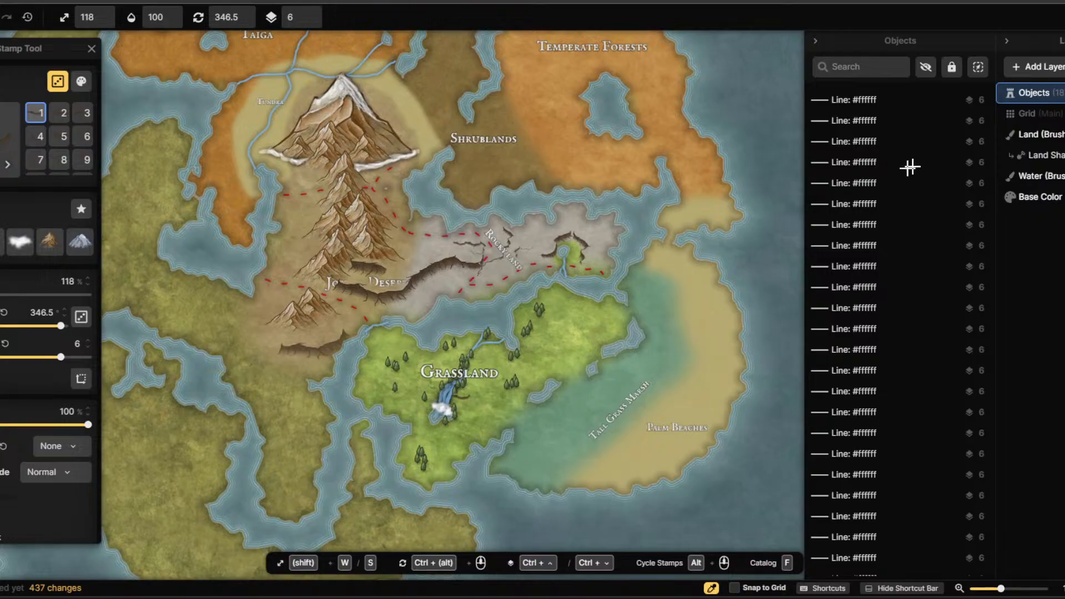
# Select the Joshua Desert text object and raise its layer to 10 so it sits above the cliffs.
pyautogui.scroll(-20, 883, 347)
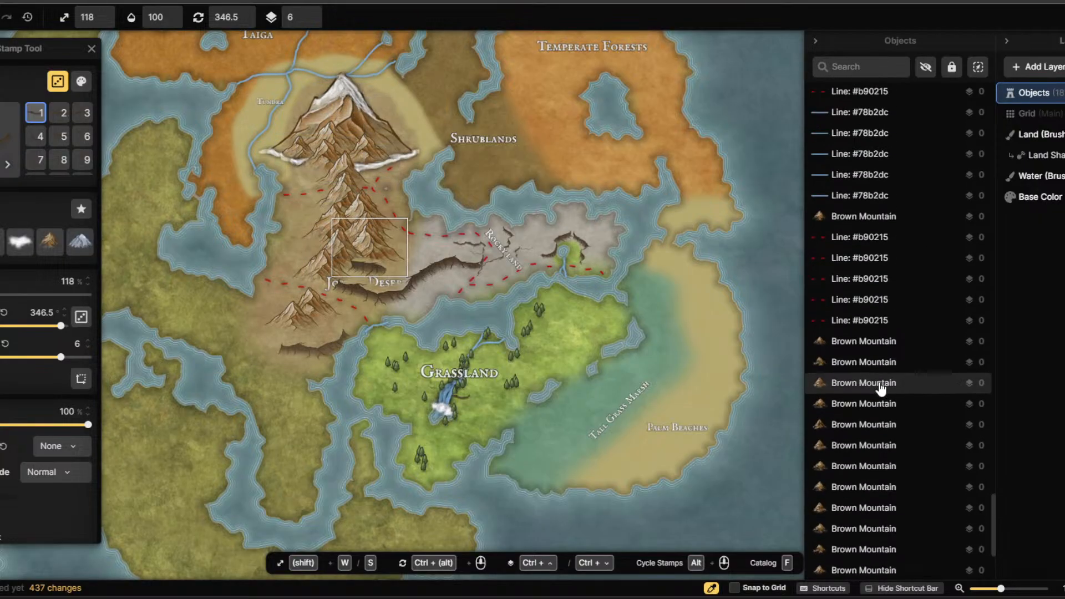
pyautogui.scroll(10, 891, 360)
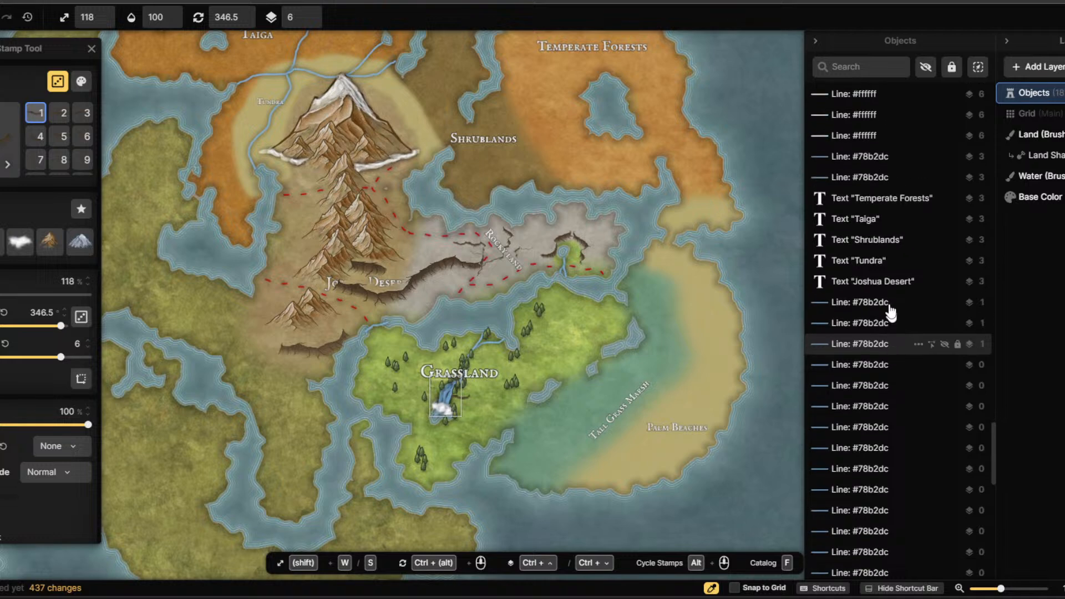
pyautogui.click(885, 283)
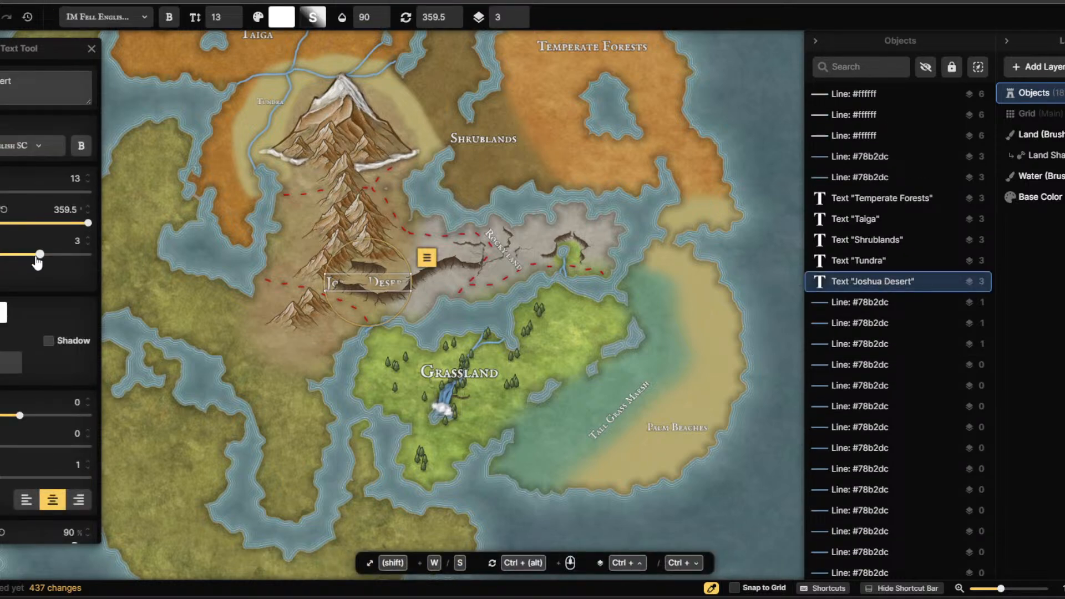
pyautogui.moveTo(38, 261); pyautogui.dragTo(91, 255)
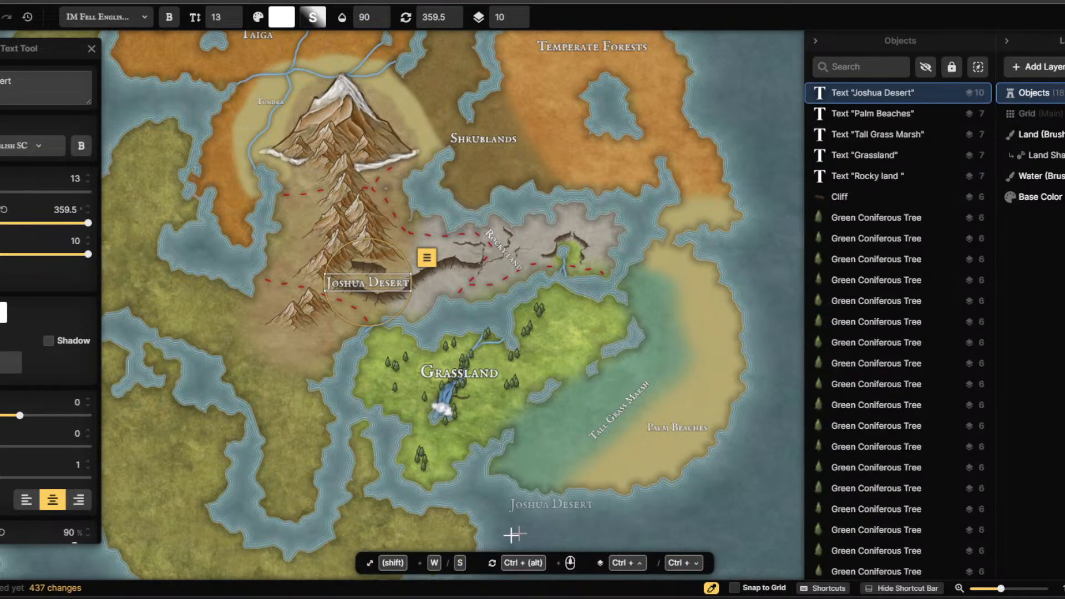
# Review the biome infographic Types-of-biomes-infographic-outforia.png beside the map to choose a biome for the unpainted land.
pyautogui.scroll(-1, 488, 468)
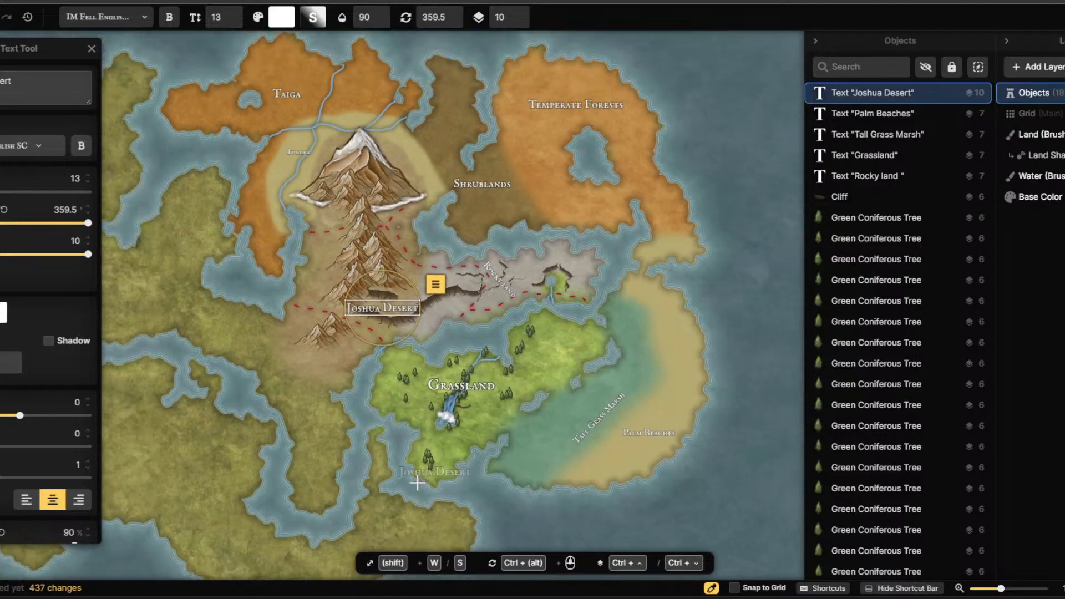
pyautogui.scroll(-3, 417, 482)
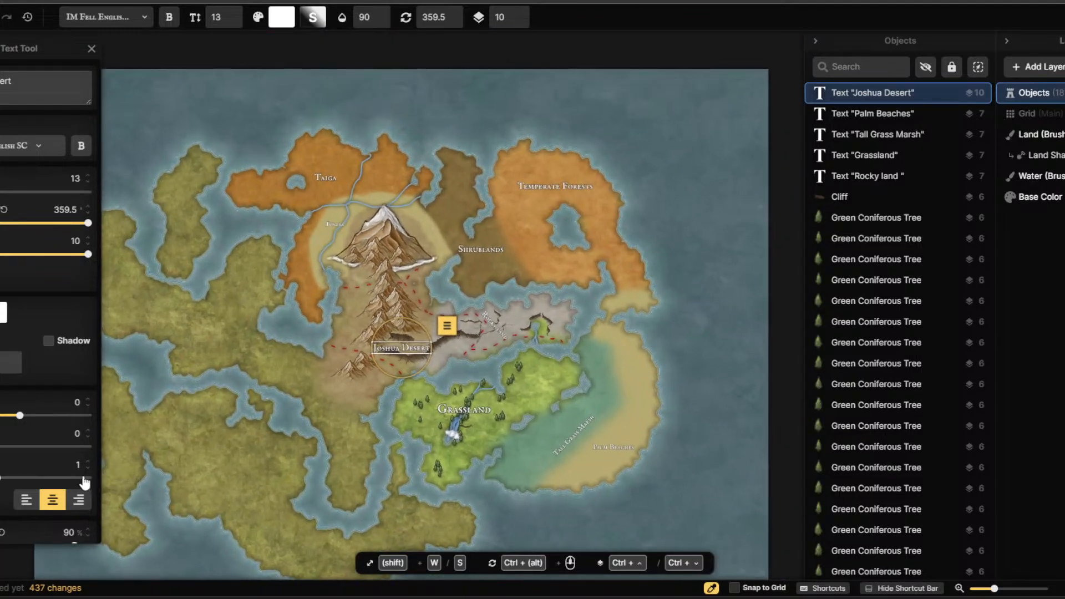
pyautogui.scroll(2, 304, 452)
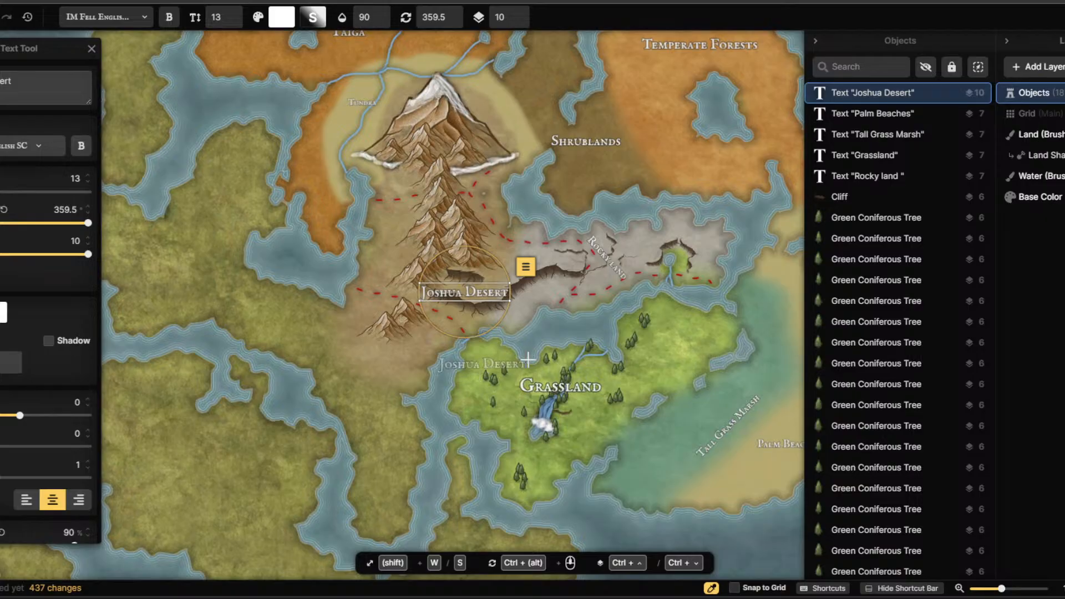
pyautogui.scroll(-2, 347, 411)
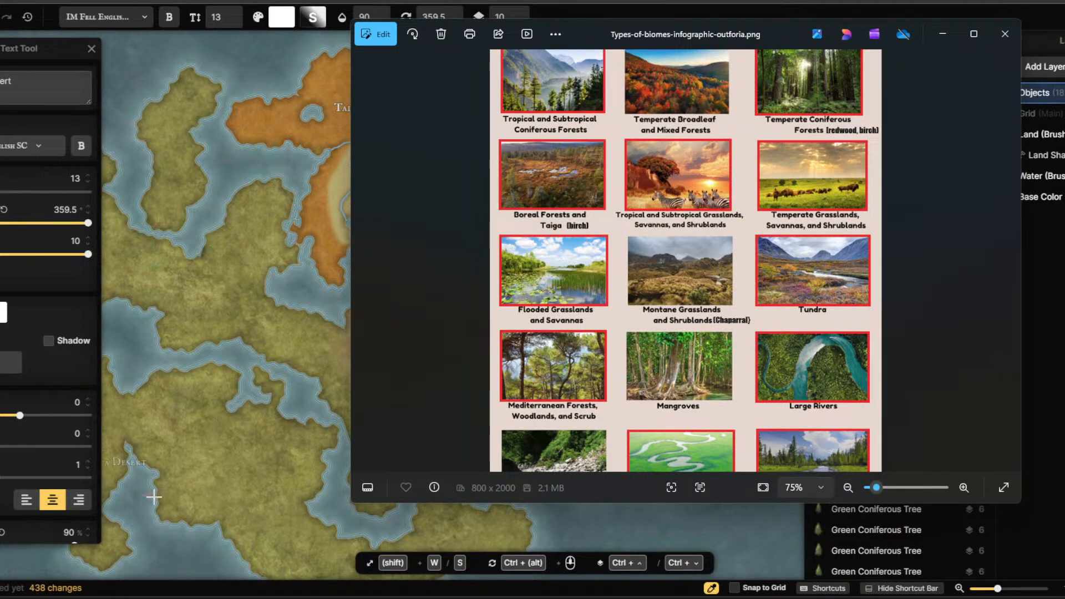
pyautogui.scroll(-1, 167, 505)
pyautogui.scroll(-1, 170, 509)
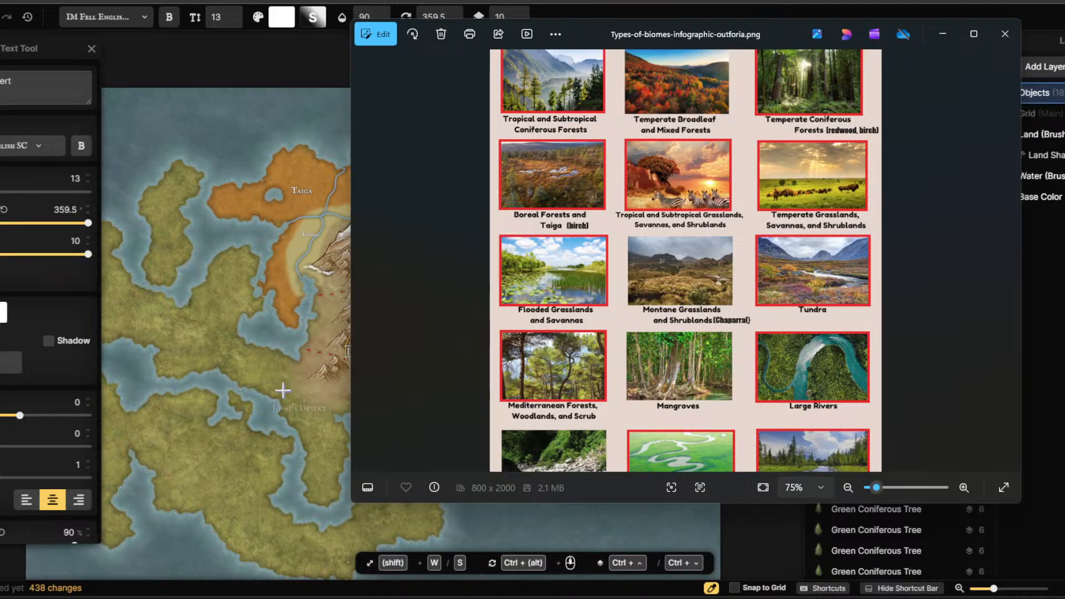
pyautogui.moveTo(614, 28); pyautogui.dragTo(753, 48)
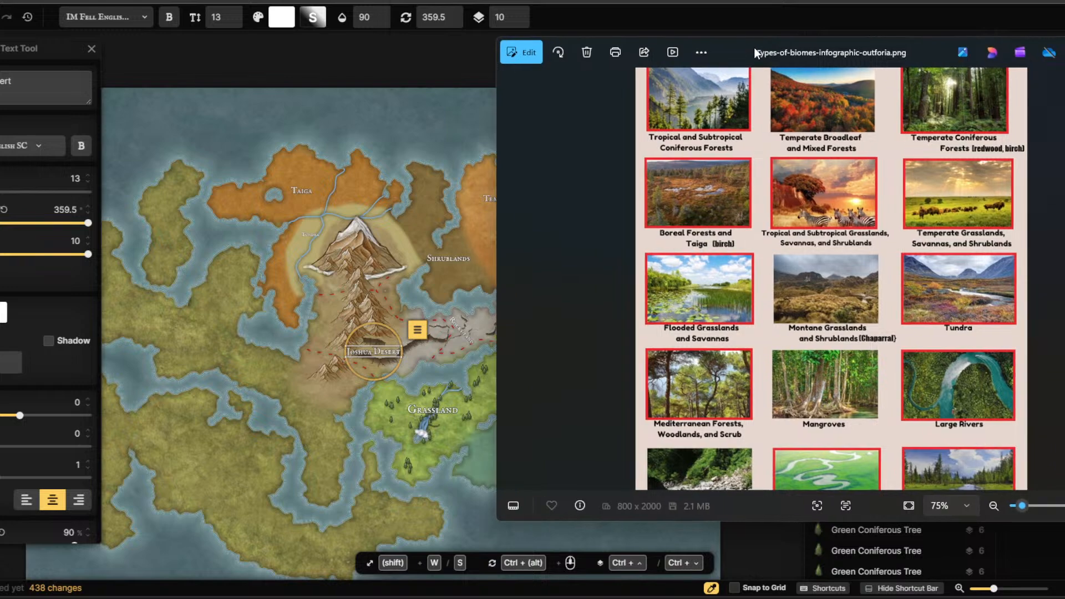
pyautogui.scroll(1, 728, 336)
pyautogui.scroll(-1, 743, 315)
pyautogui.scroll(1, 746, 311)
pyautogui.moveTo(848, 203)
pyautogui.mouseDown()
pyautogui.moveTo(876, 396)
pyautogui.moveTo(834, 195)
pyautogui.mouseUp()
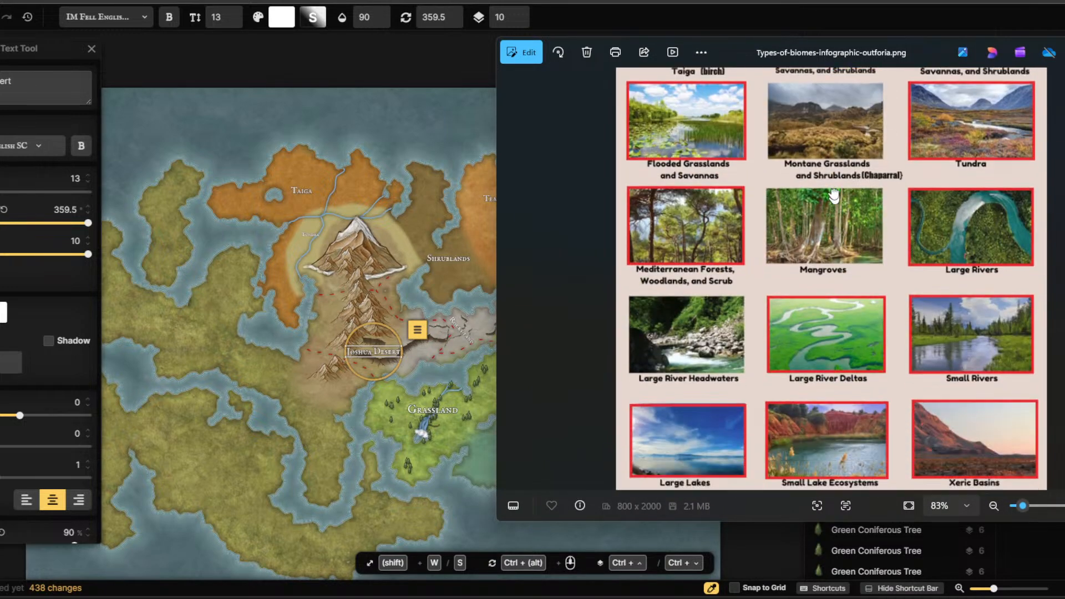
pyautogui.moveTo(861, 366); pyautogui.dragTo(828, 199)
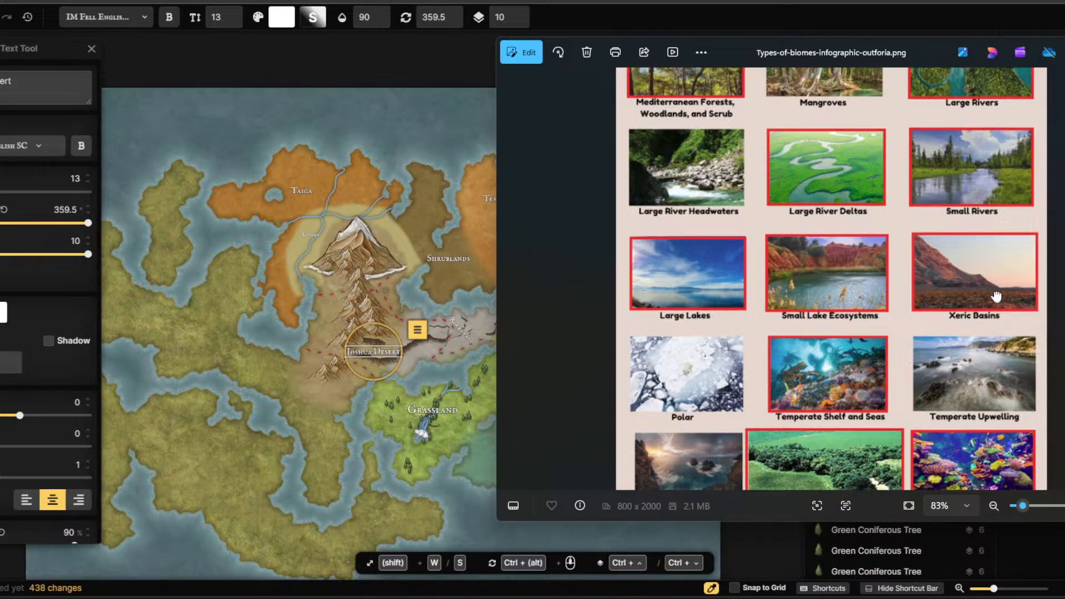
pyautogui.moveTo(995, 280); pyautogui.dragTo(973, 250)
pyautogui.scroll(3, 333, 421)
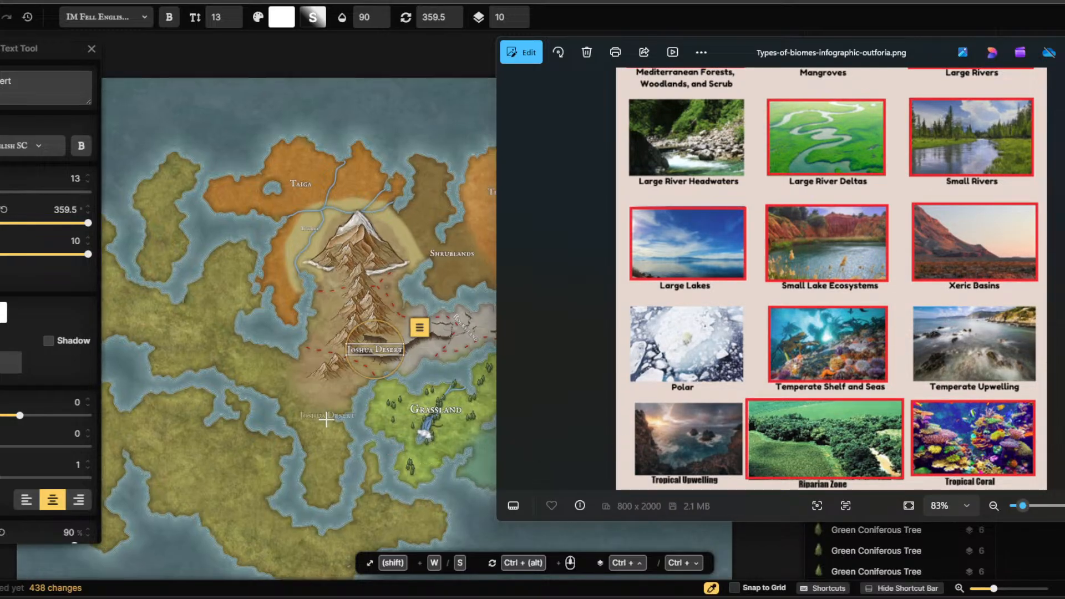
pyautogui.scroll(1, 266, 451)
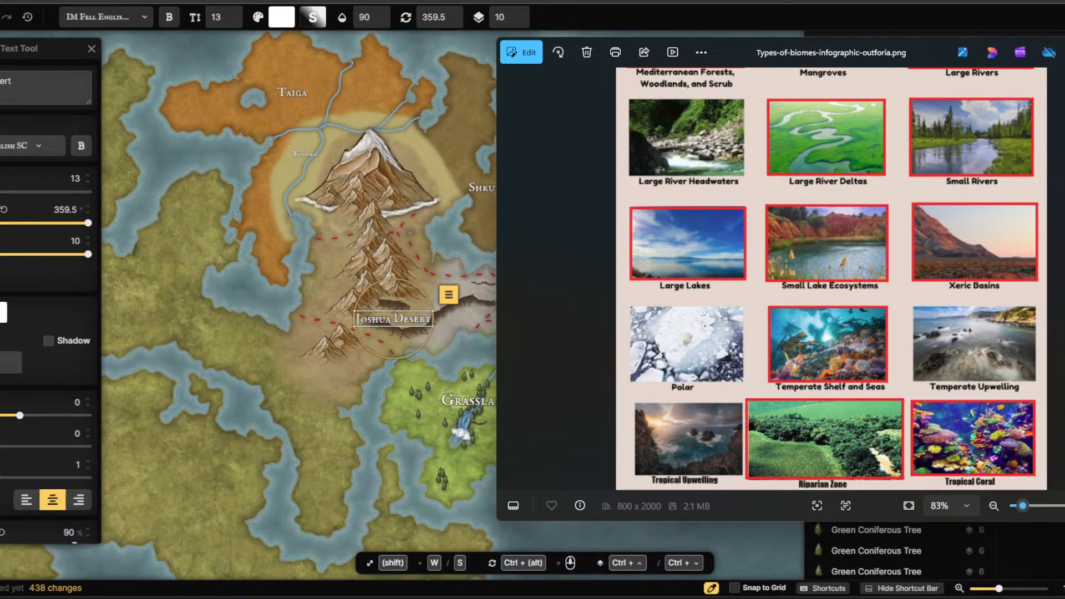
# Paint the land southwest of Joshua Desert and its southern peninsula with the sand texture, using brush size 43 and softness 95.
pyautogui.click(1, 113)
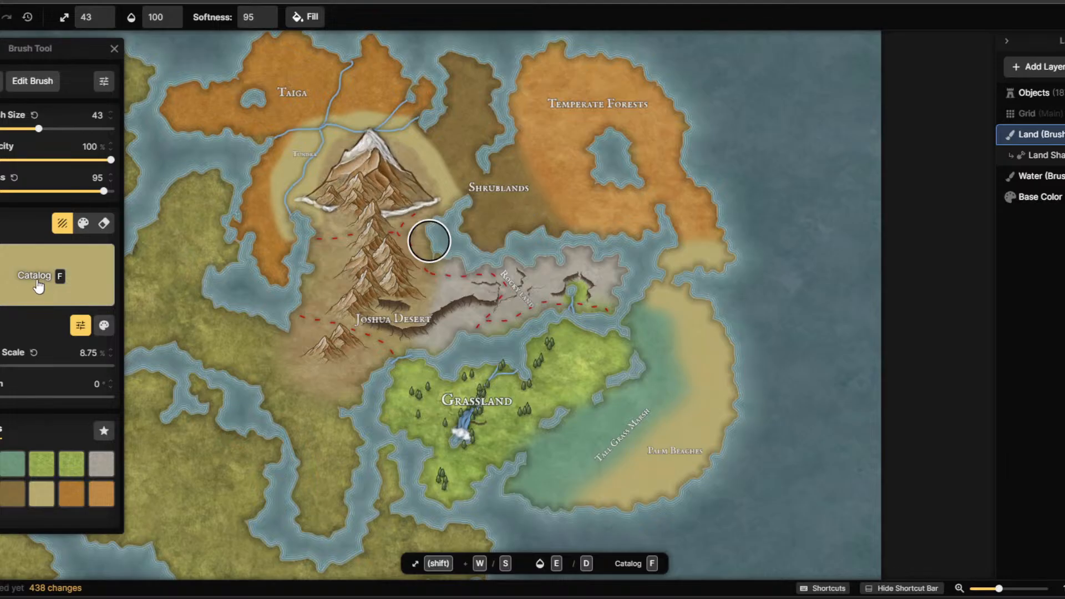
pyautogui.moveTo(280, 357)
pyautogui.mouseDown()
pyautogui.moveTo(221, 328)
pyautogui.moveTo(316, 466)
pyautogui.moveTo(323, 513)
pyautogui.moveTo(321, 408)
pyautogui.moveTo(257, 358)
pyautogui.moveTo(337, 427)
pyautogui.moveTo(316, 506)
pyautogui.moveTo(256, 388)
pyautogui.moveTo(214, 349)
pyautogui.mouseUp()
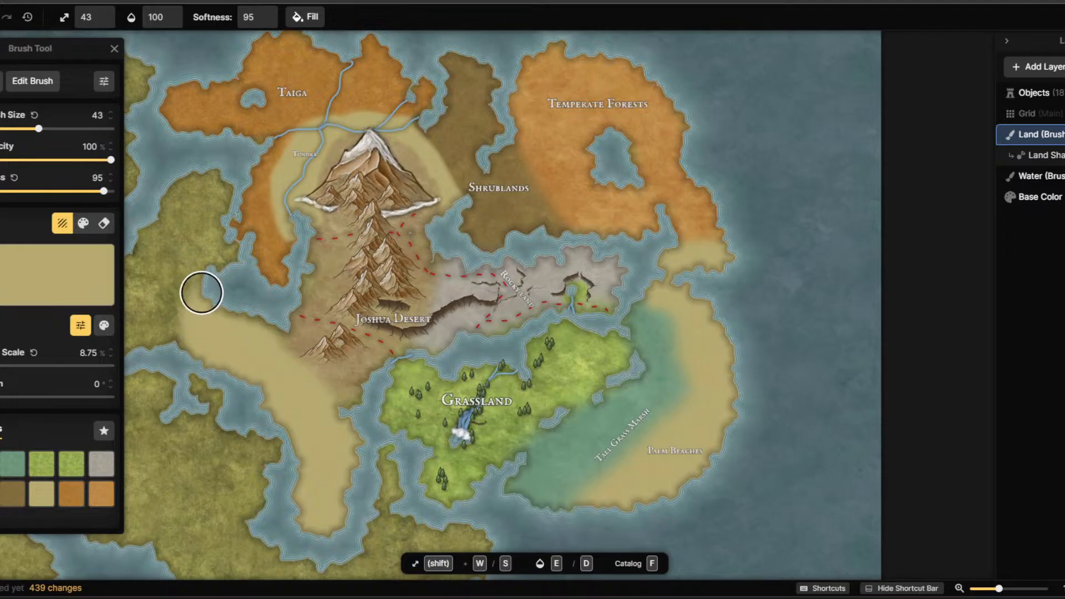
pyautogui.moveTo(202, 292); pyautogui.dragTo(225, 328)
pyautogui.moveTo(305, 368)
pyautogui.mouseDown()
pyautogui.moveTo(321, 401)
pyautogui.moveTo(353, 388)
pyautogui.mouseUp()
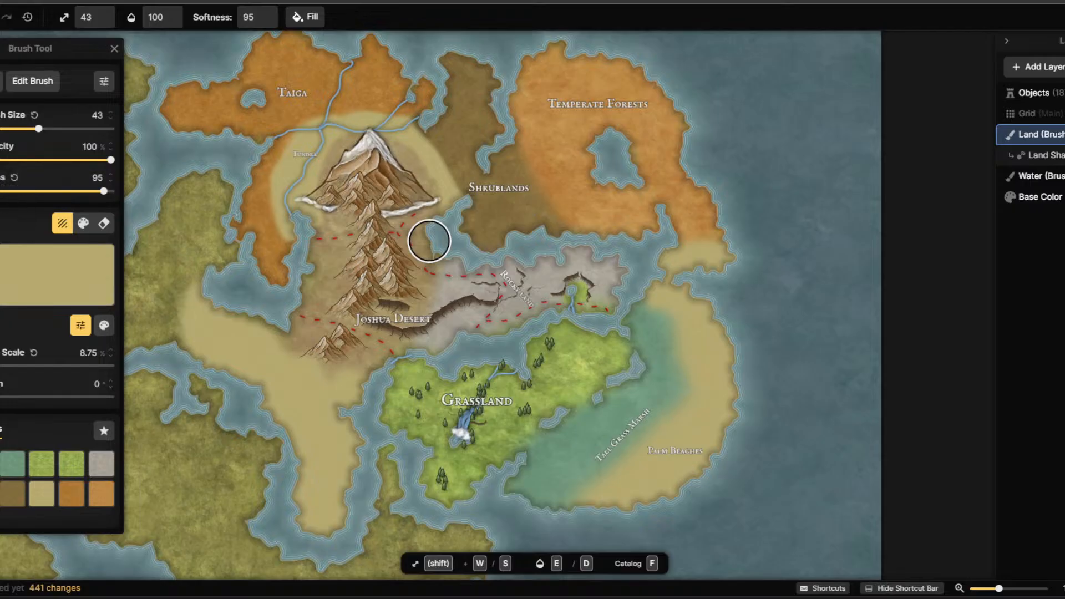
# Choose the Dune stamp from the catalog and place three dunes at 118% size across the new sand area and its southern peninsula.
pyautogui.press('l')
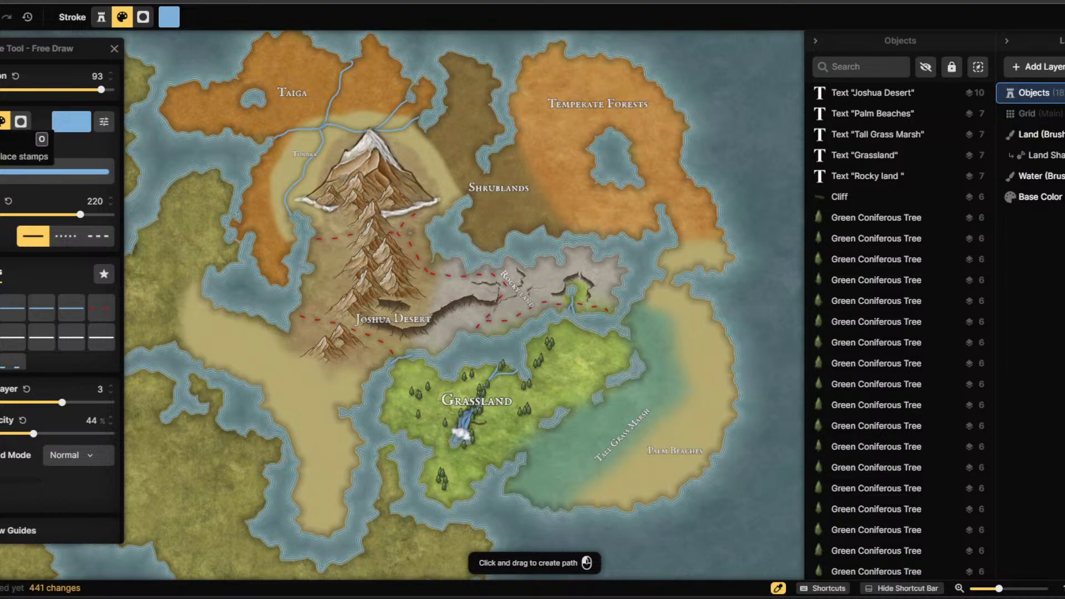
pyautogui.press('o')
pyautogui.click(8, 156)
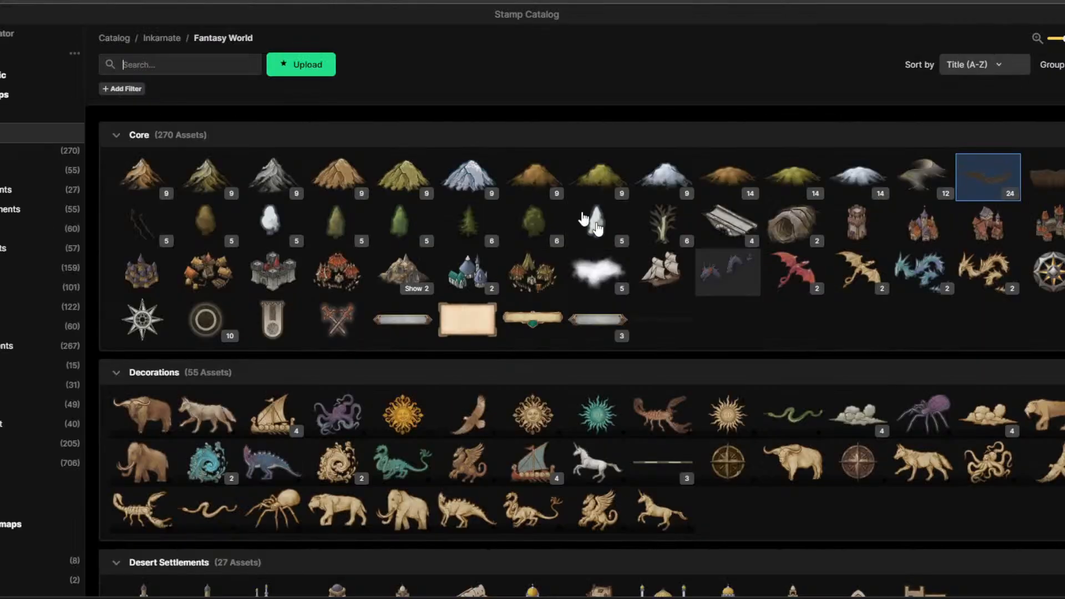
pyautogui.click(922, 175)
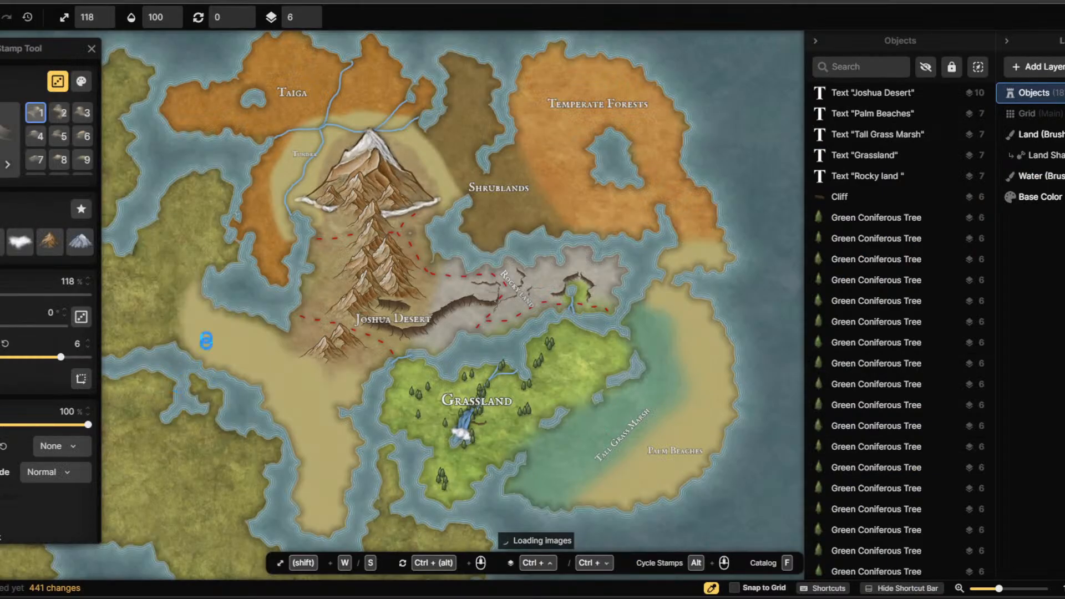
pyautogui.click(230, 336)
pyautogui.click(310, 406)
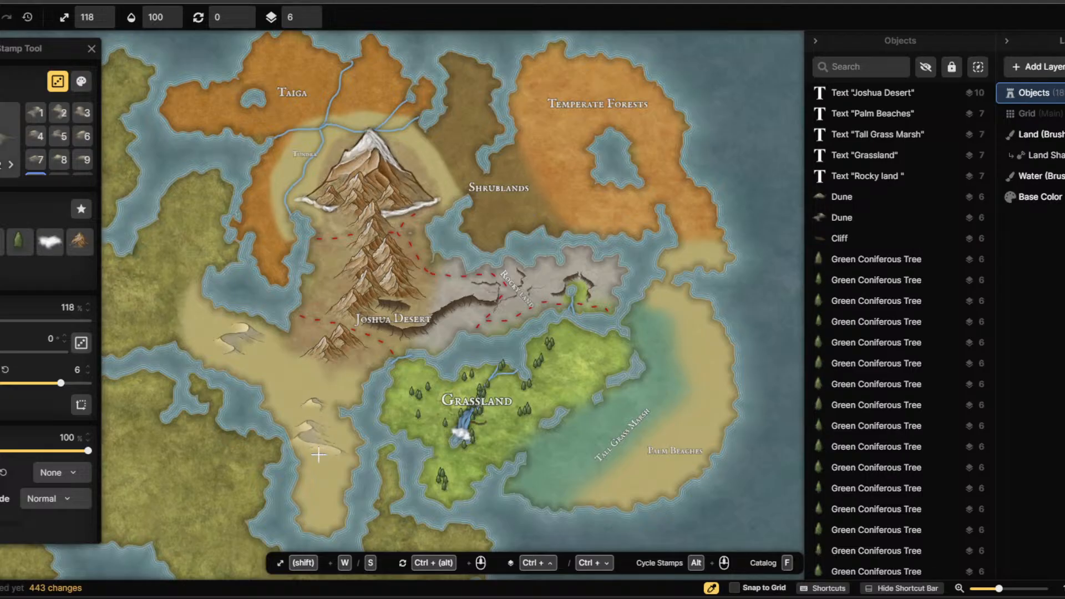
pyautogui.press('3')
pyautogui.click(326, 449)
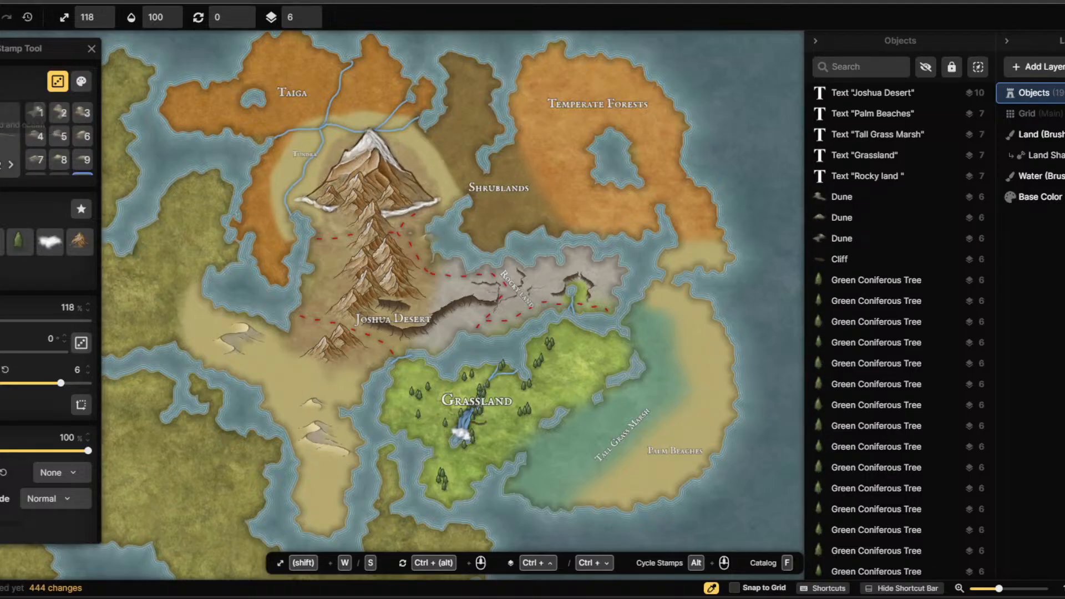
# Add a size 13 text label reading "Desert" in the sand area southwest of the mountains, and switch to the Land tool.
pyautogui.press('t')
pyautogui.click(280, 371)
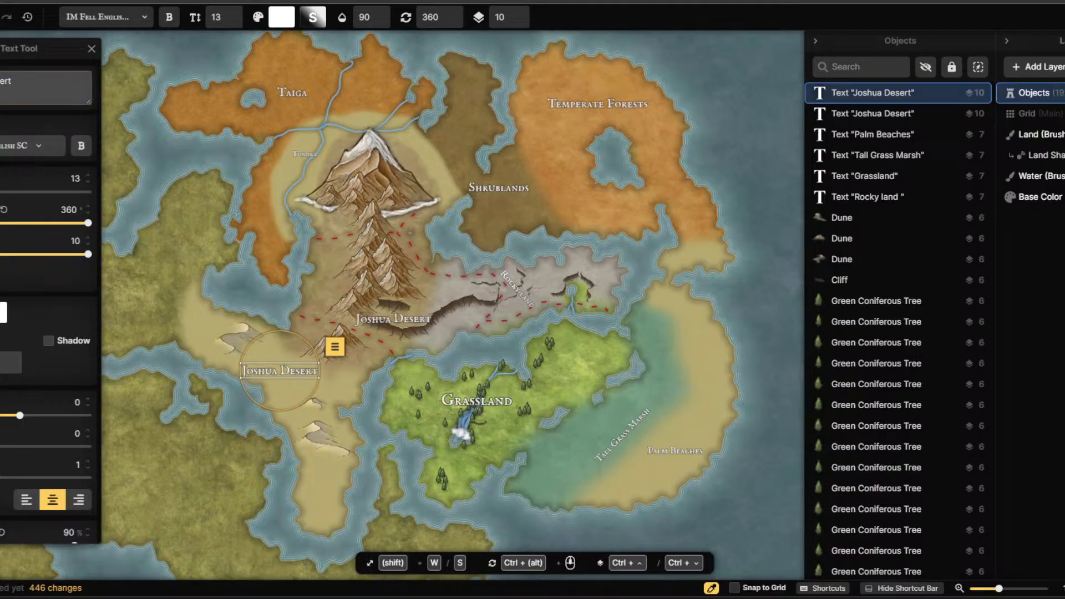
pyautogui.press('BackSpace')
pyautogui.press('BackSpace')
pyautogui.press('BackSpace')
pyautogui.press('BackSpace')
pyautogui.press('BackSpace')
pyautogui.press('BackSpace')
pyautogui.press('BackSpace')
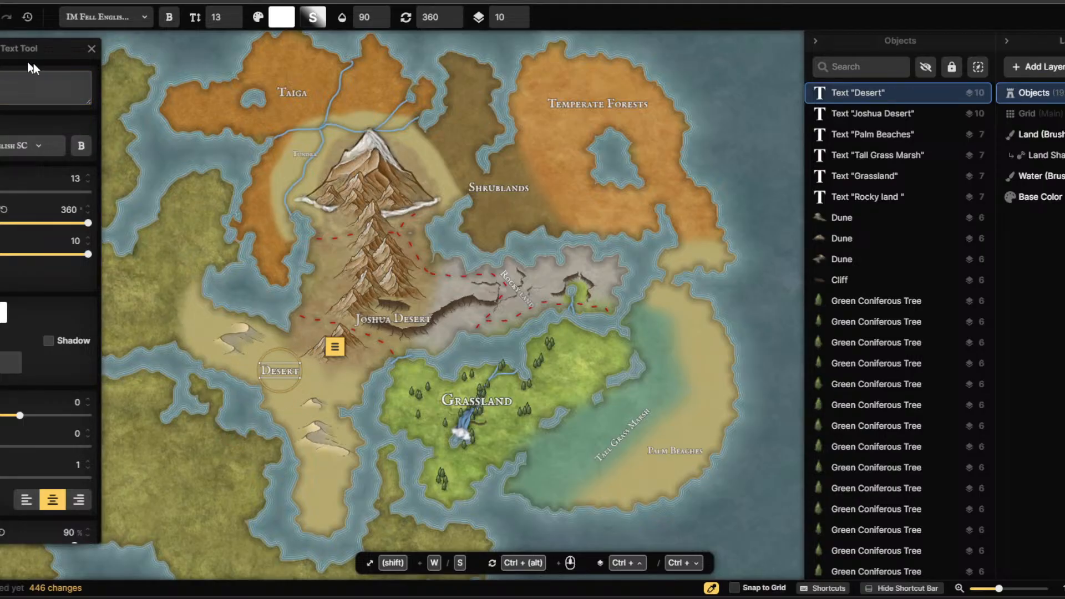
pyautogui.click(91, 49)
pyautogui.press('m')
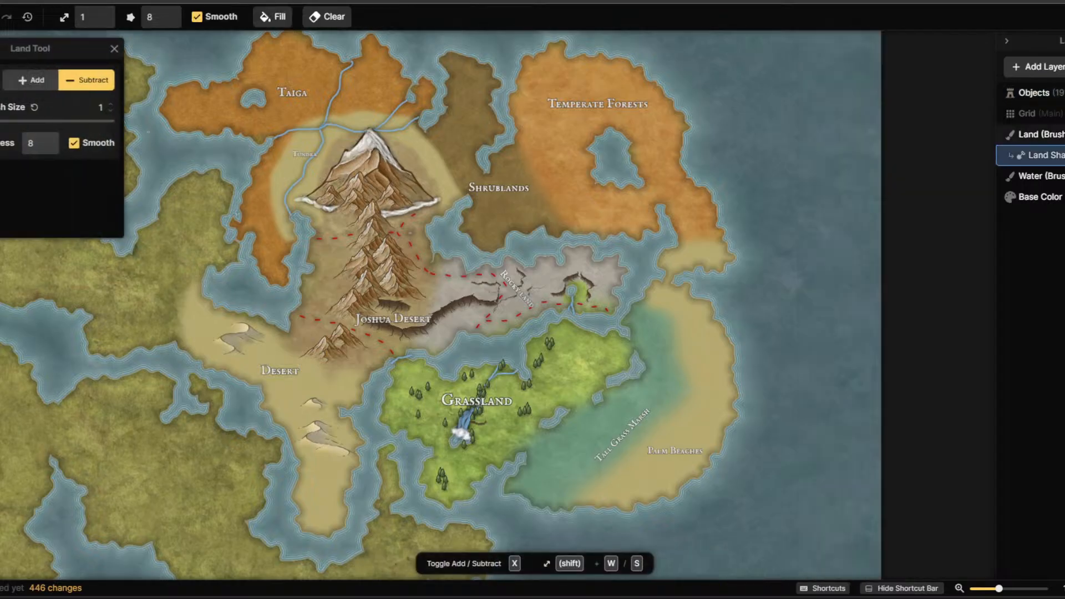
# Choose the Green Mountains stamp from the catalog and place one mountain at 455% size on the unpainted land southwest of the Desert.
pyautogui.press('b')
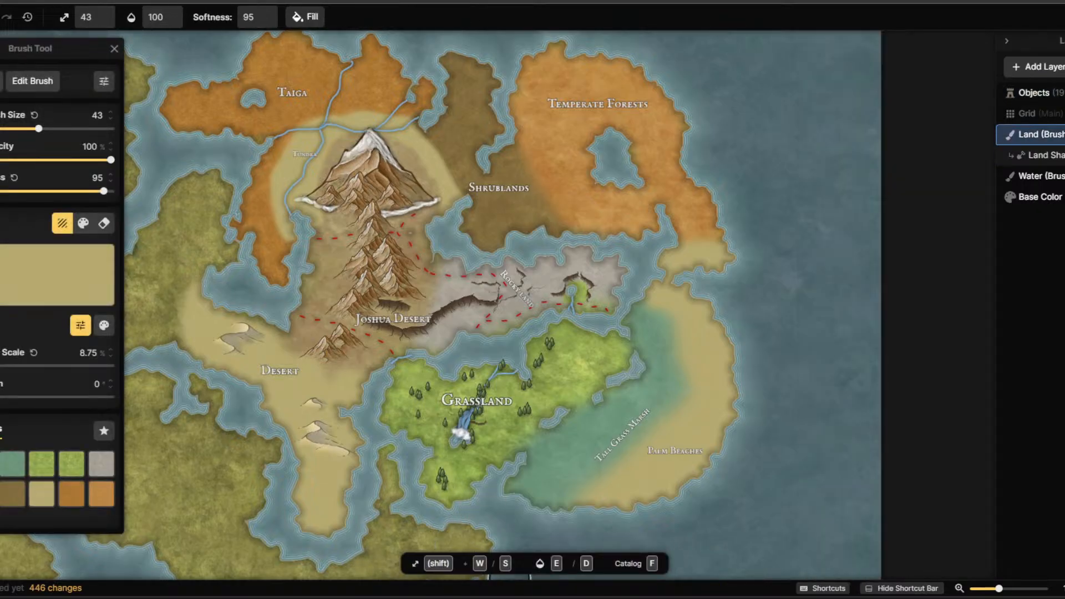
pyautogui.scroll(-3, 254, 433)
pyautogui.scroll(-2, 209, 425)
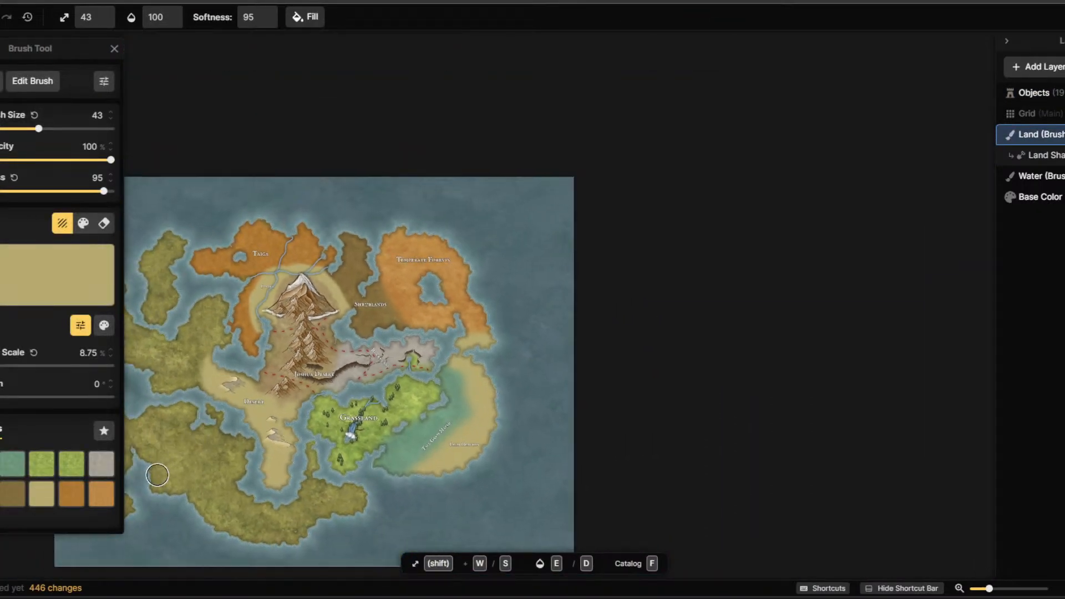
pyautogui.scroll(1, 126, 492)
pyautogui.scroll(5, 126, 492)
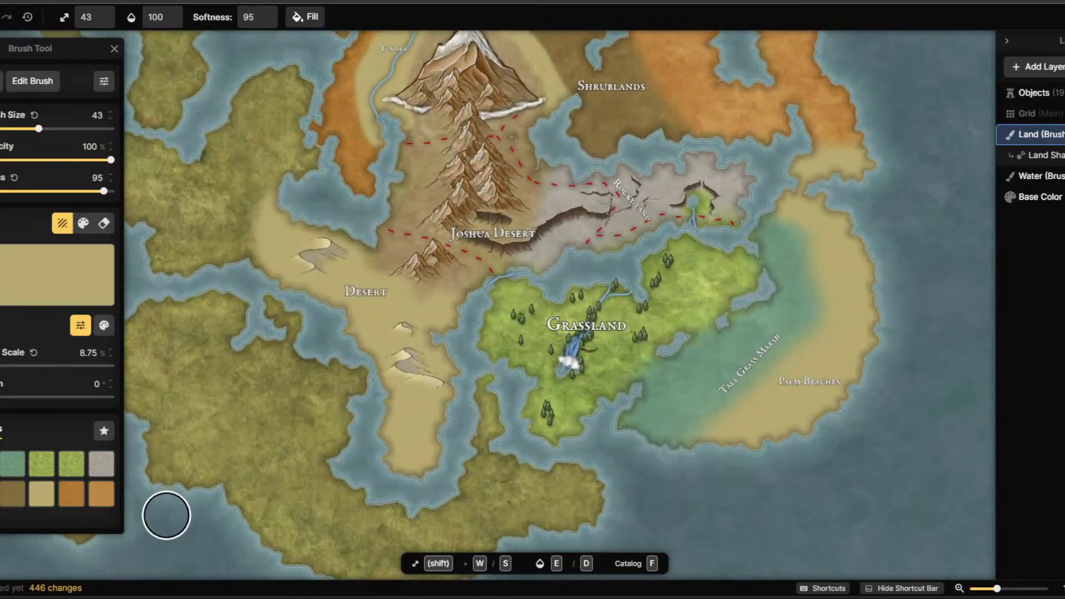
pyautogui.scroll(-1, 324, 488)
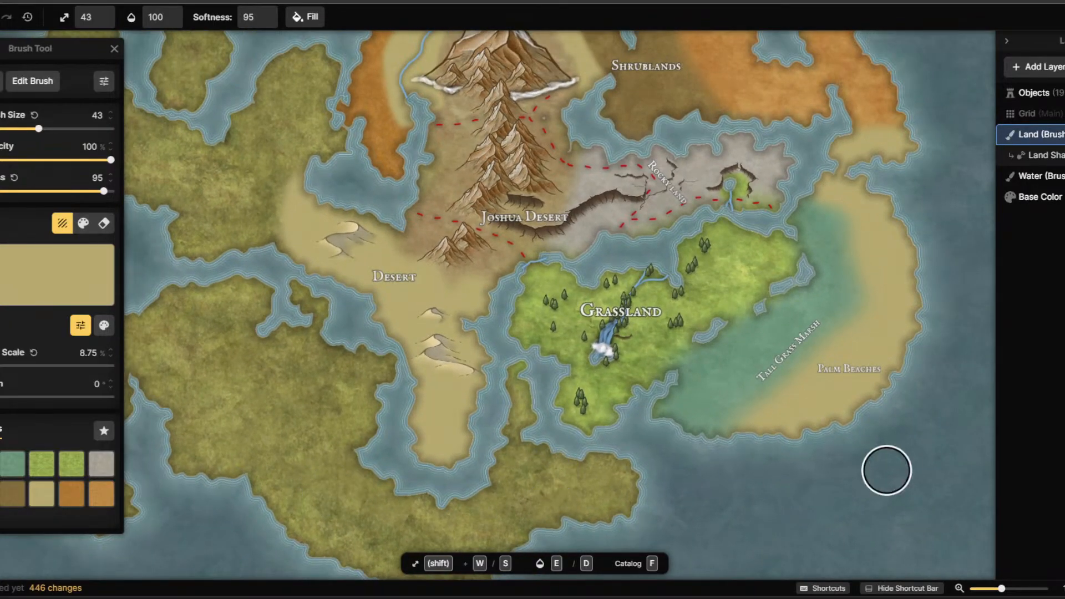
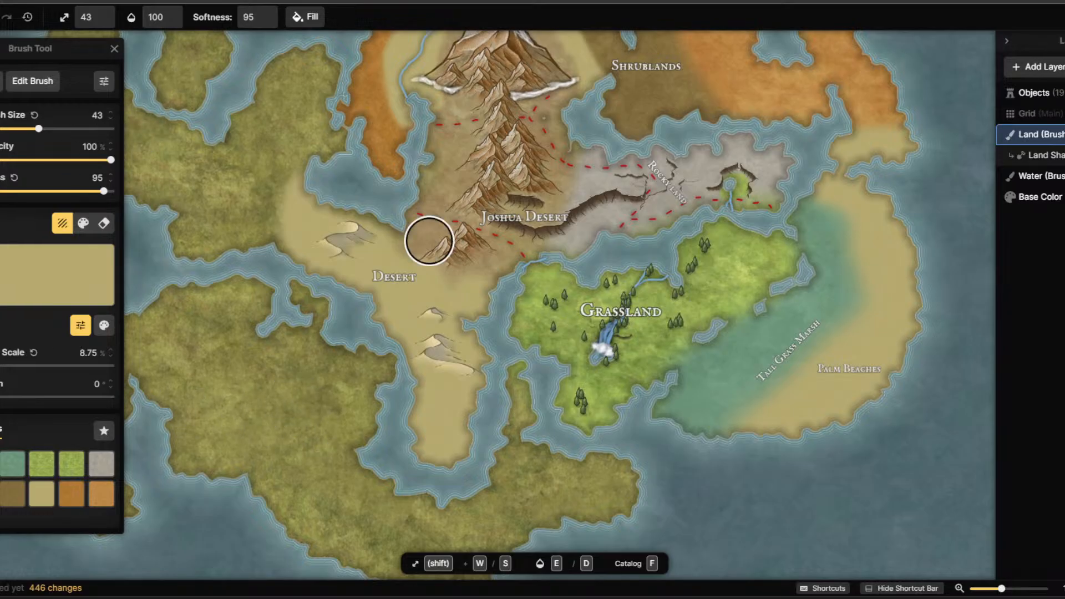
pyautogui.click(1, 146)
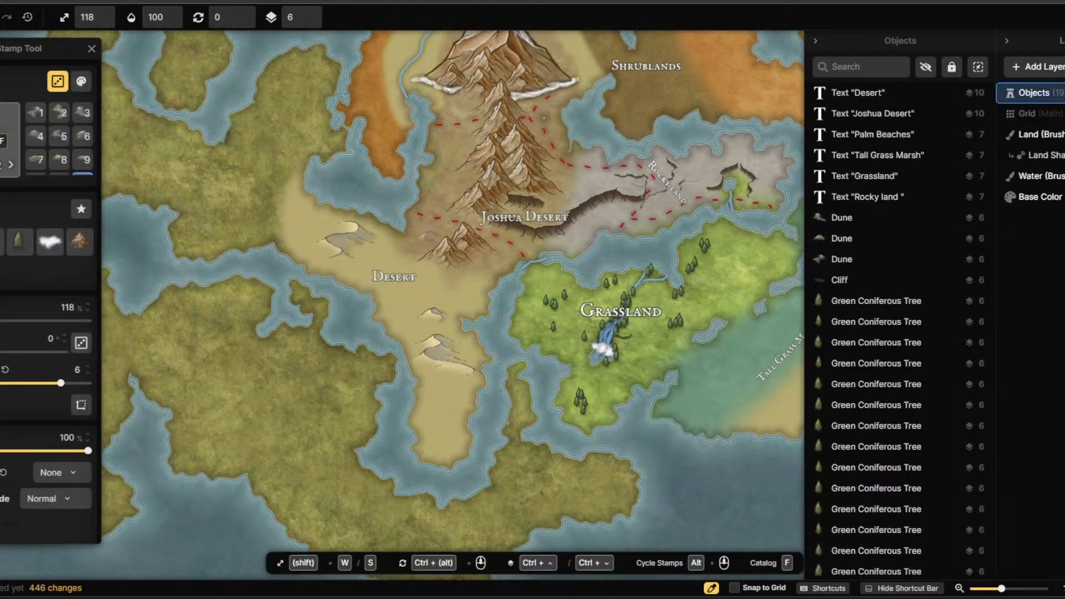
pyautogui.click(8, 160)
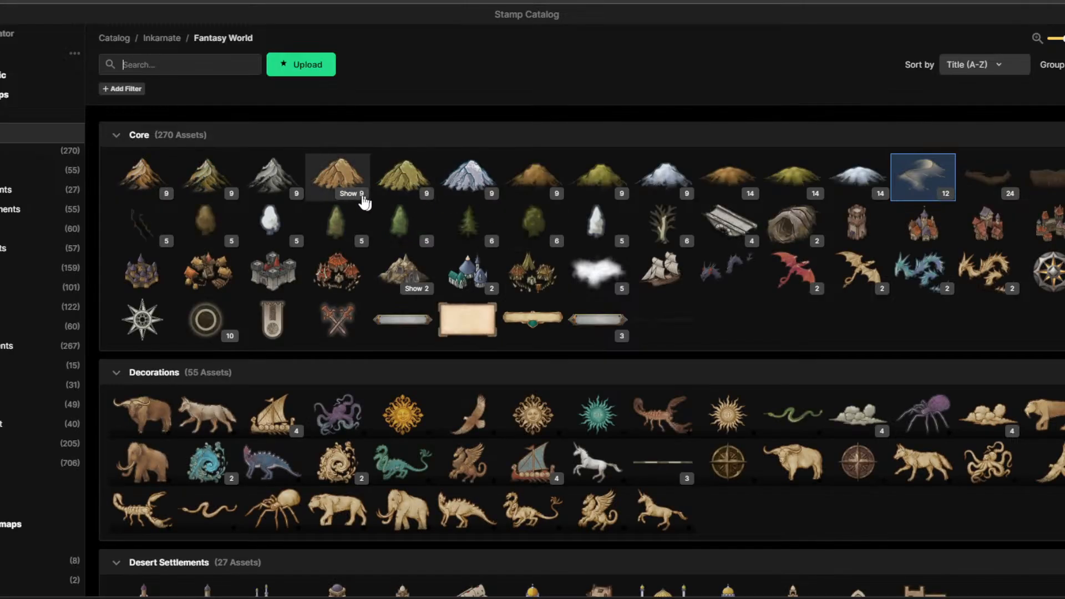
pyautogui.moveTo(217, 183)
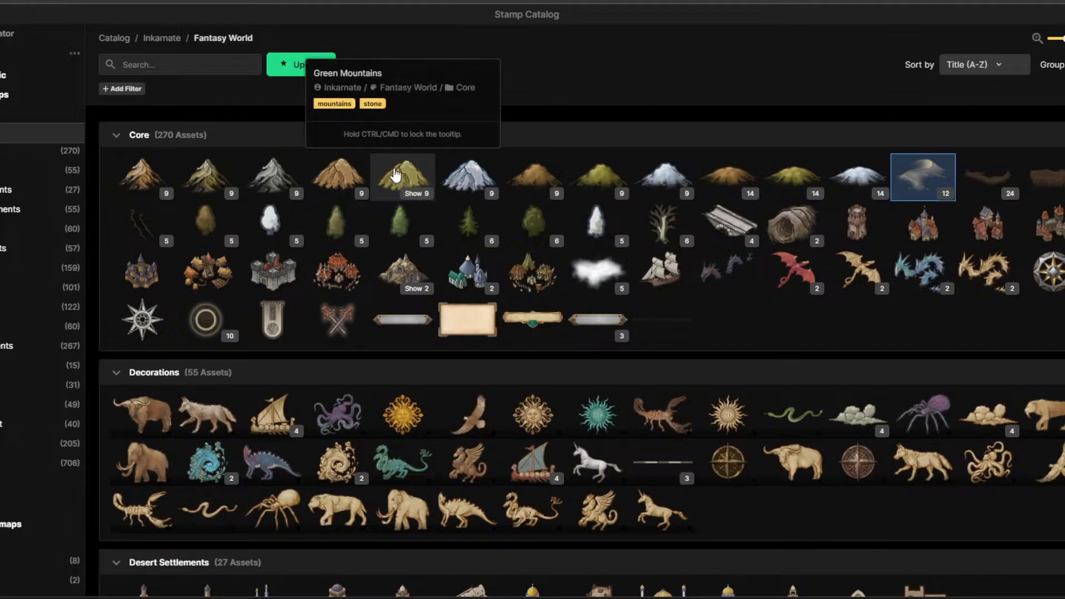
pyautogui.click(403, 180)
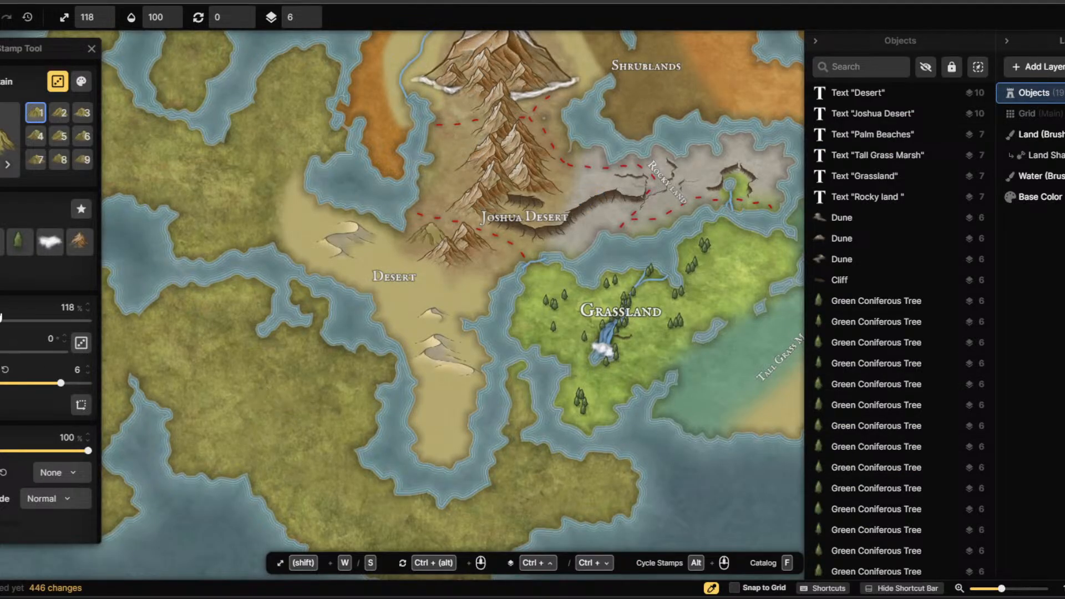
pyautogui.moveTo(5, 326); pyautogui.dragTo(76, 321)
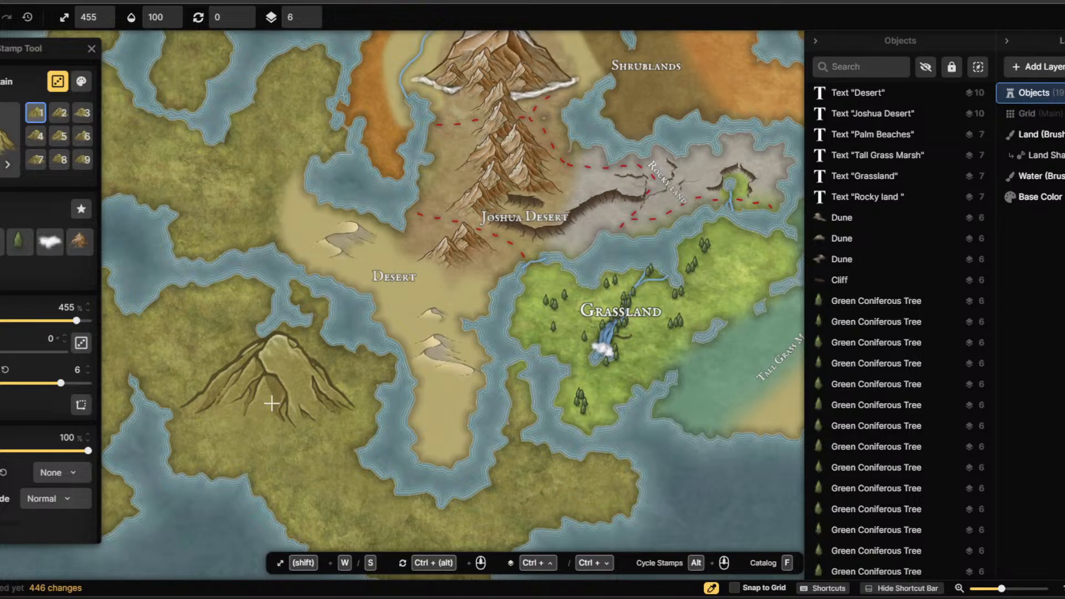
pyautogui.click(271, 404)
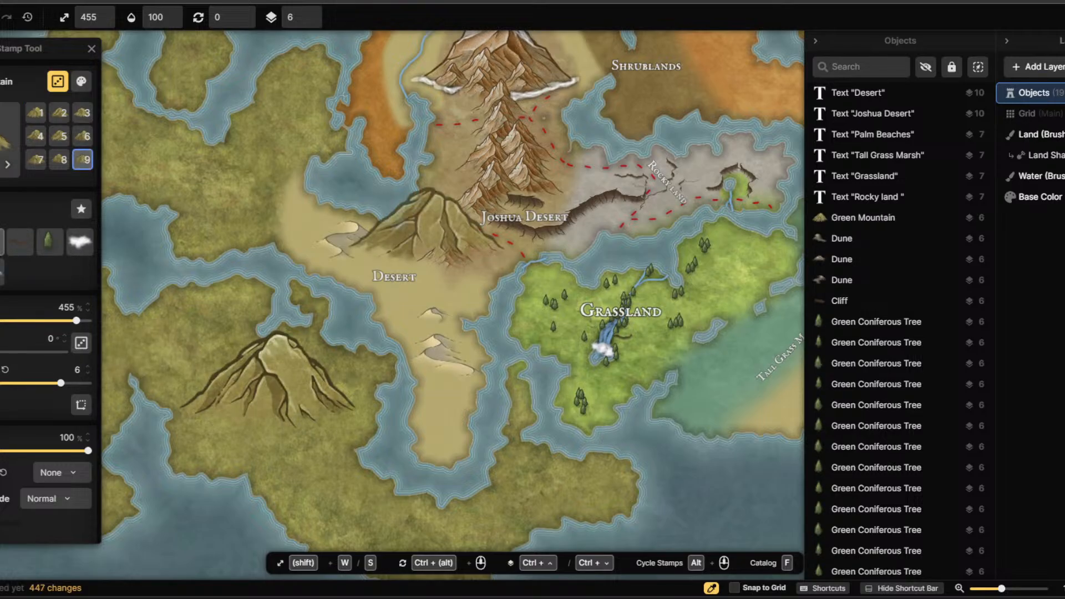
# Switch to the free-draw Path tool and set its stroke color to burnt orange, hex a24704.
pyautogui.press('p')
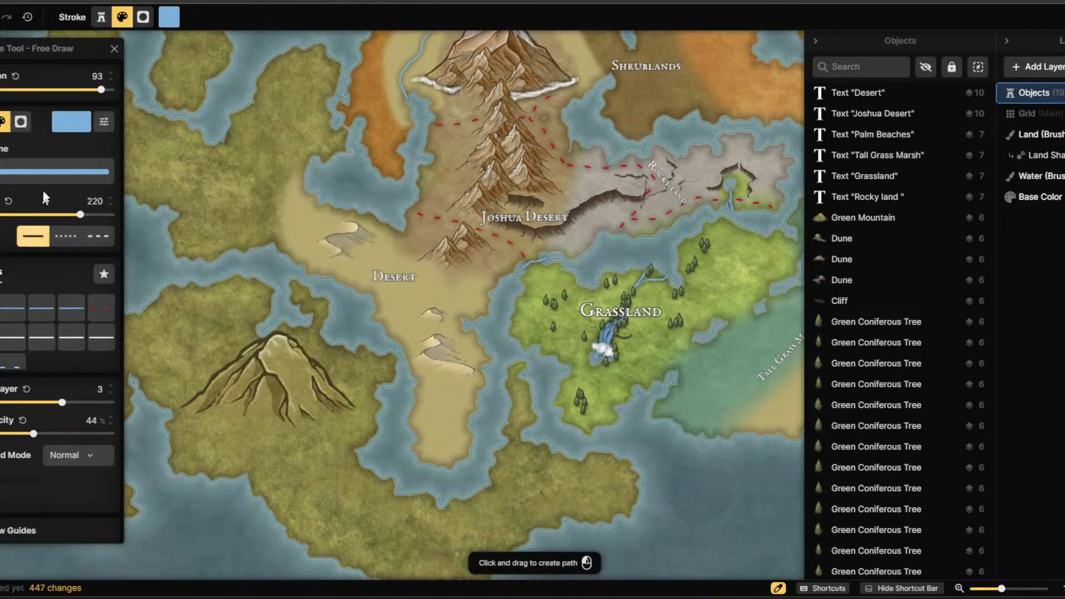
pyautogui.click(77, 123)
pyautogui.moveTo(239, 178); pyautogui.dragTo(281, 179)
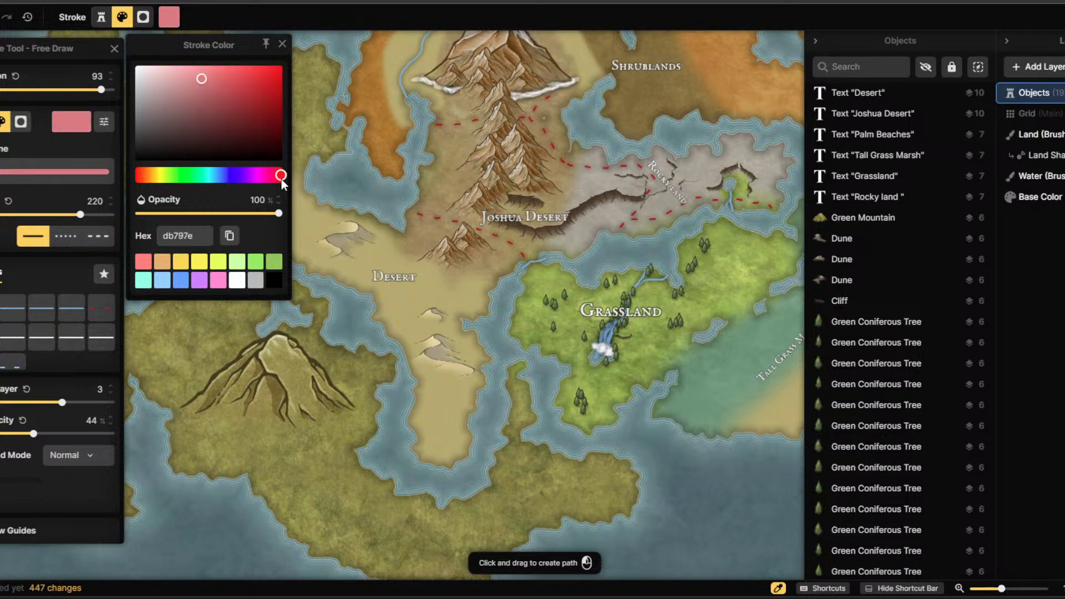
pyautogui.moveTo(233, 78)
pyautogui.mouseDown()
pyautogui.moveTo(135, 127)
pyautogui.moveTo(281, 105)
pyautogui.mouseUp()
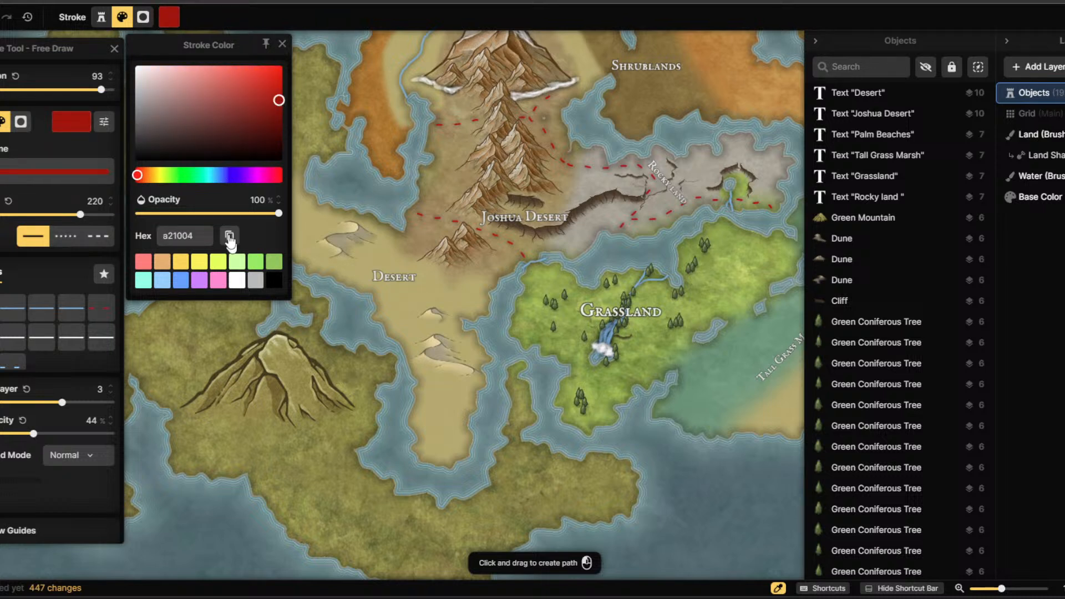
pyautogui.moveTo(138, 176); pyautogui.dragTo(145, 176)
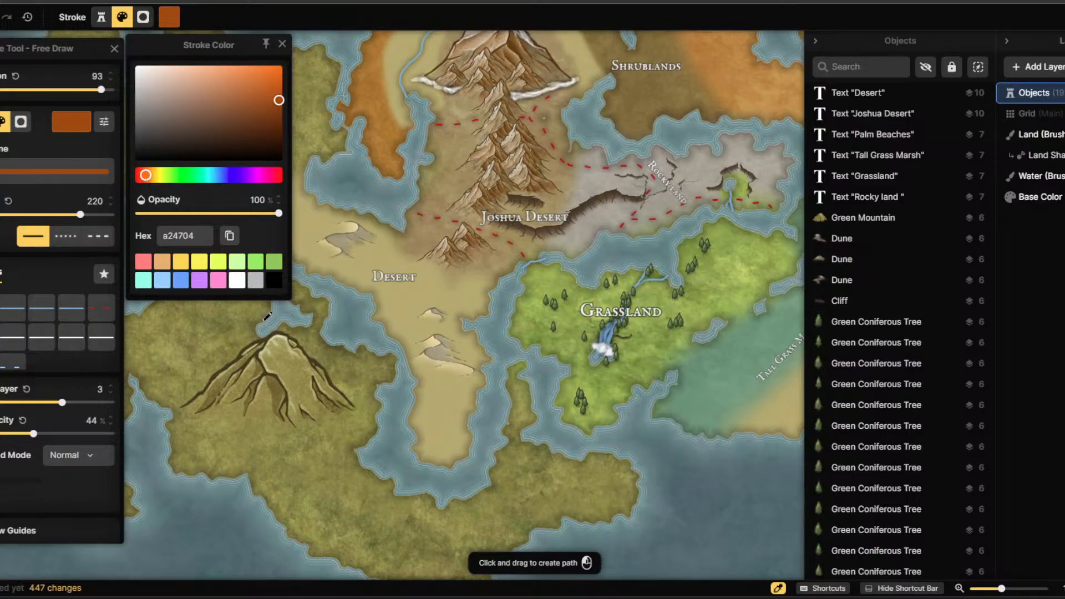
# Draw orange lava lines from the green mountain's peak down its slopes, on layer 10 at 84% opacity.
pyautogui.click(275, 335)
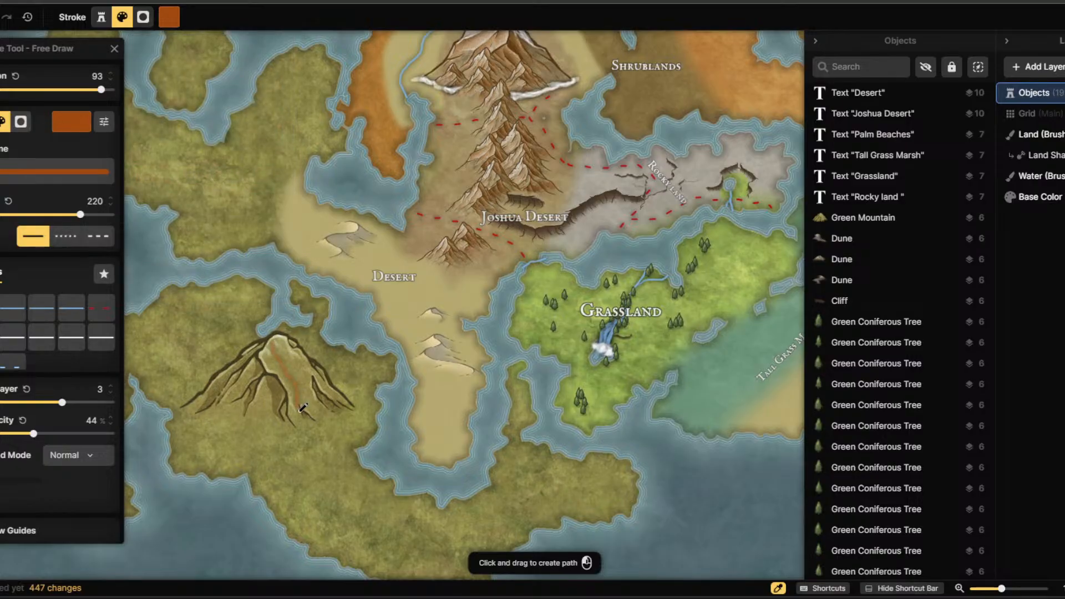
pyautogui.moveTo(302, 407); pyautogui.dragTo(303, 410)
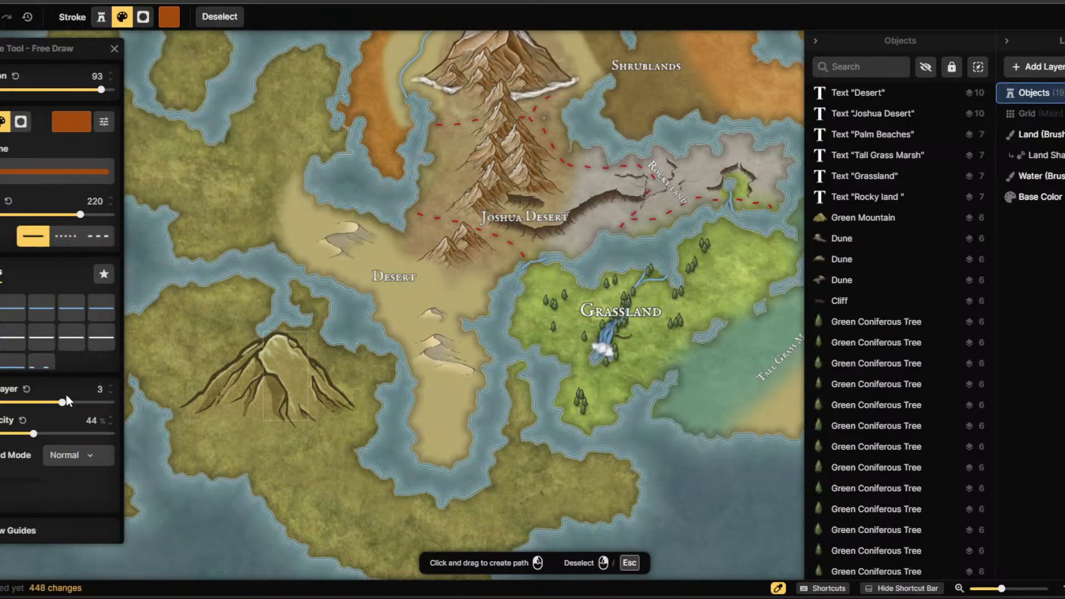
pyautogui.moveTo(63, 402); pyautogui.dragTo(99, 398)
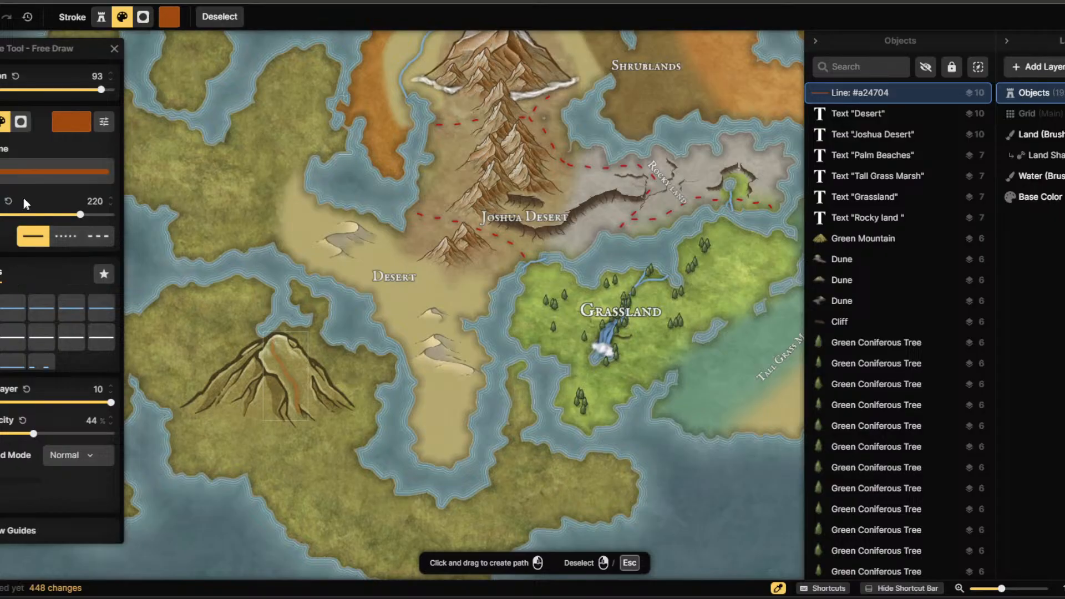
pyautogui.moveTo(46, 437); pyautogui.dragTo(88, 433)
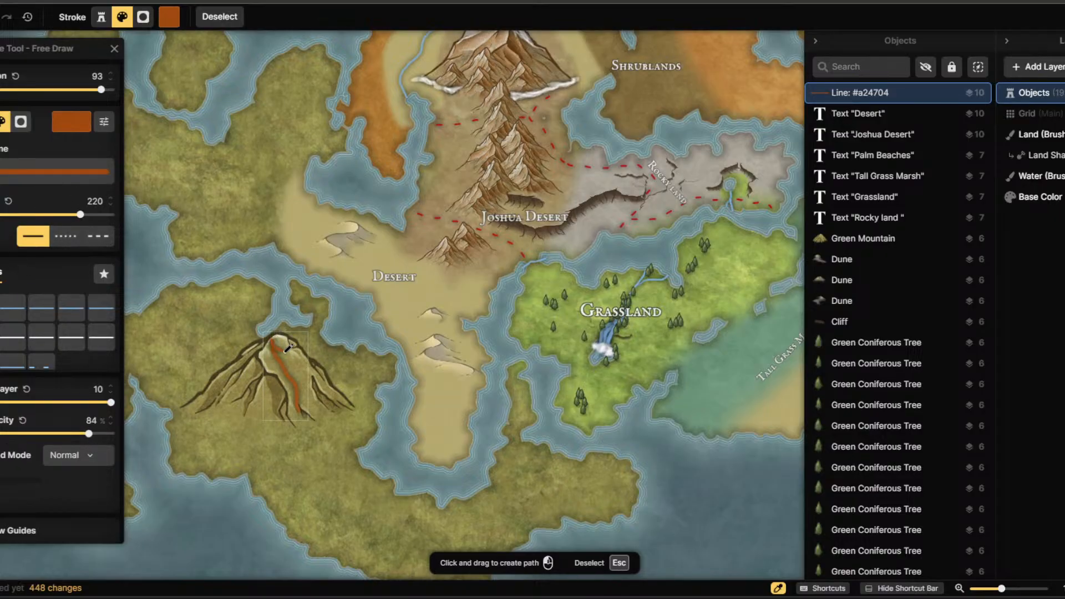
pyautogui.moveTo(311, 379); pyautogui.dragTo(312, 383)
pyautogui.moveTo(272, 340)
pyautogui.mouseDown()
pyautogui.moveTo(282, 351)
pyautogui.moveTo(278, 336)
pyautogui.moveTo(311, 365)
pyautogui.mouseUp()
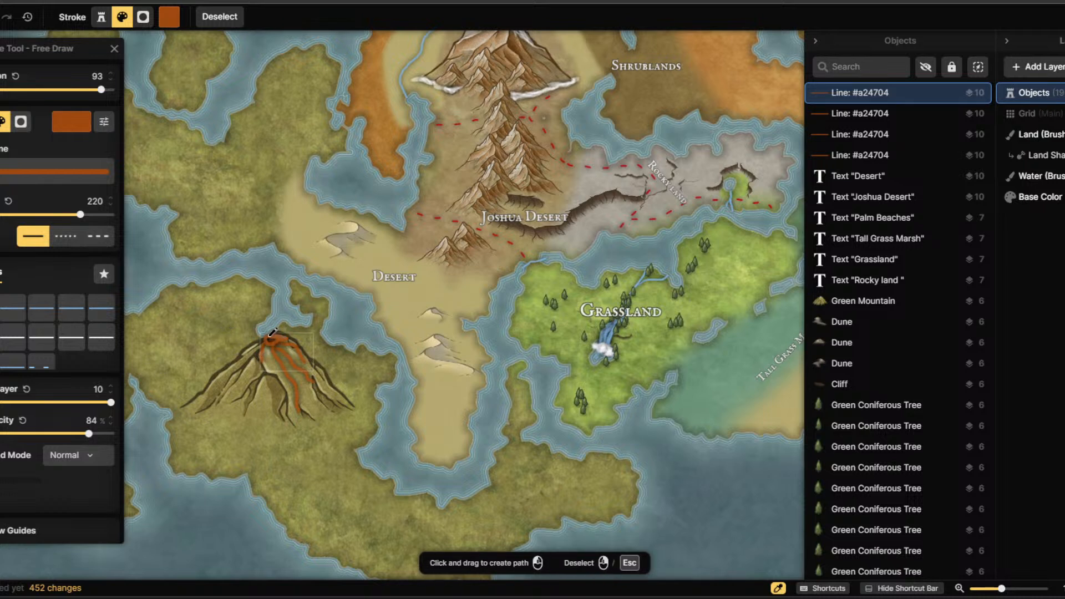
# Try extra lava strokes across the volcano's summit, with the path opacity raised to 100%, and undo them.
pyautogui.moveTo(271, 342); pyautogui.dragTo(271, 340)
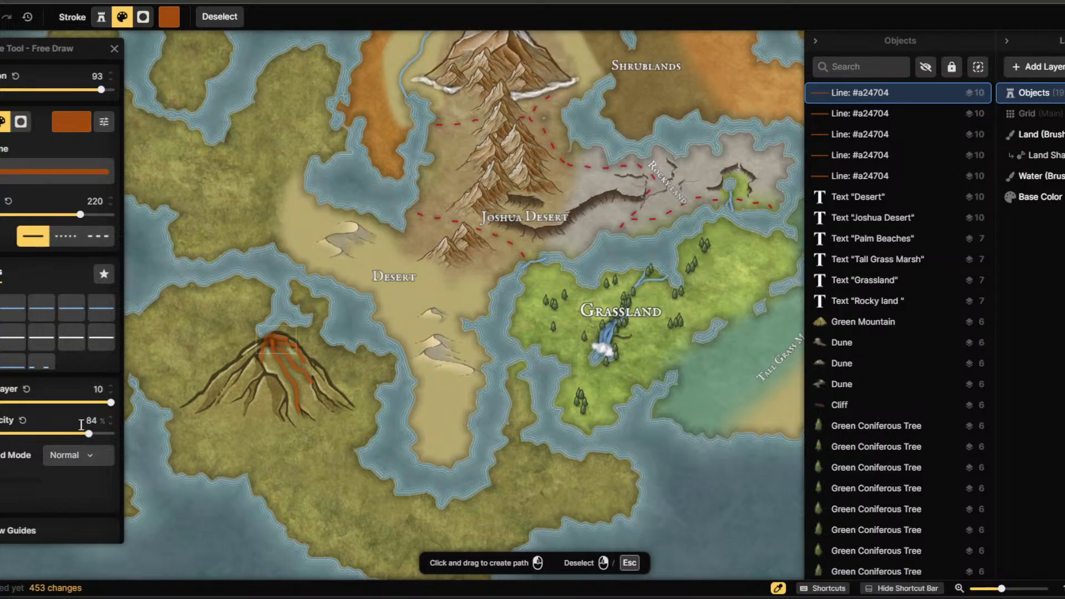
pyautogui.moveTo(89, 433); pyautogui.dragTo(129, 425)
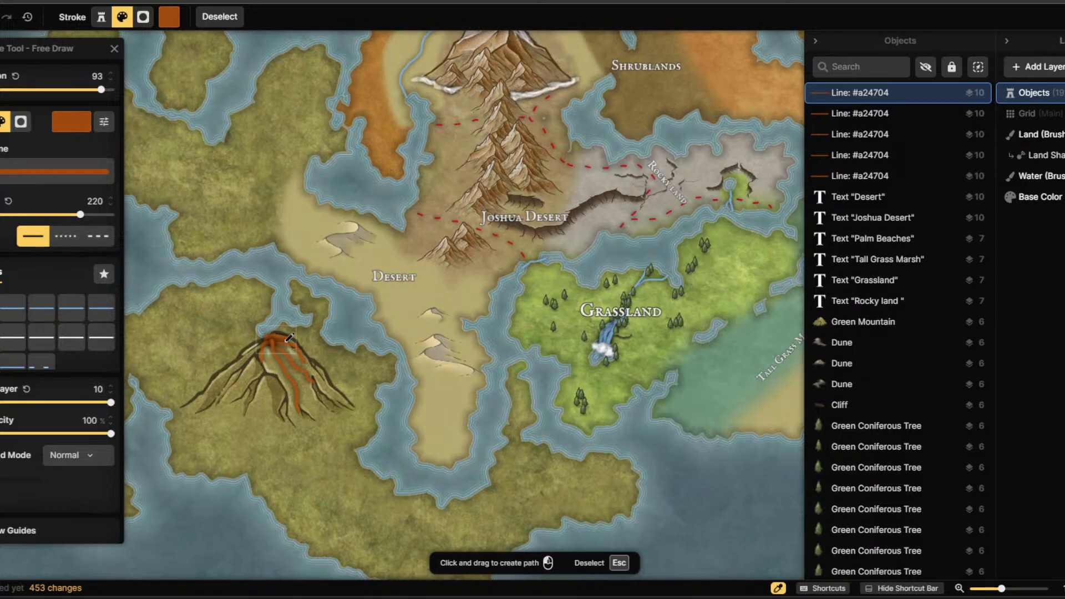
pyautogui.moveTo(274, 333); pyautogui.dragTo(277, 344)
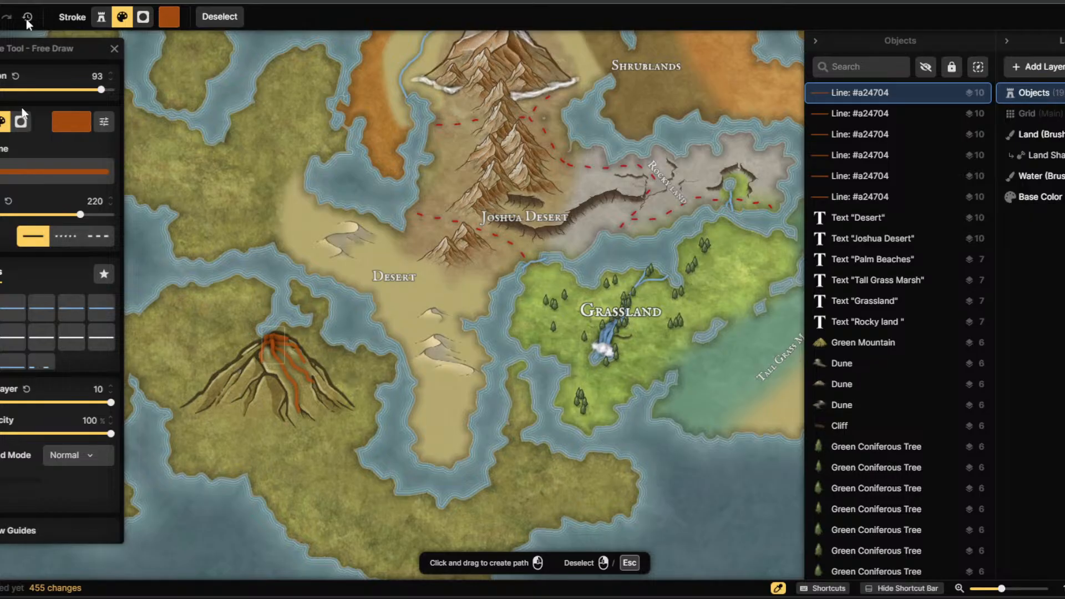
pyautogui.click(4, 17)
pyautogui.click(4, 17)
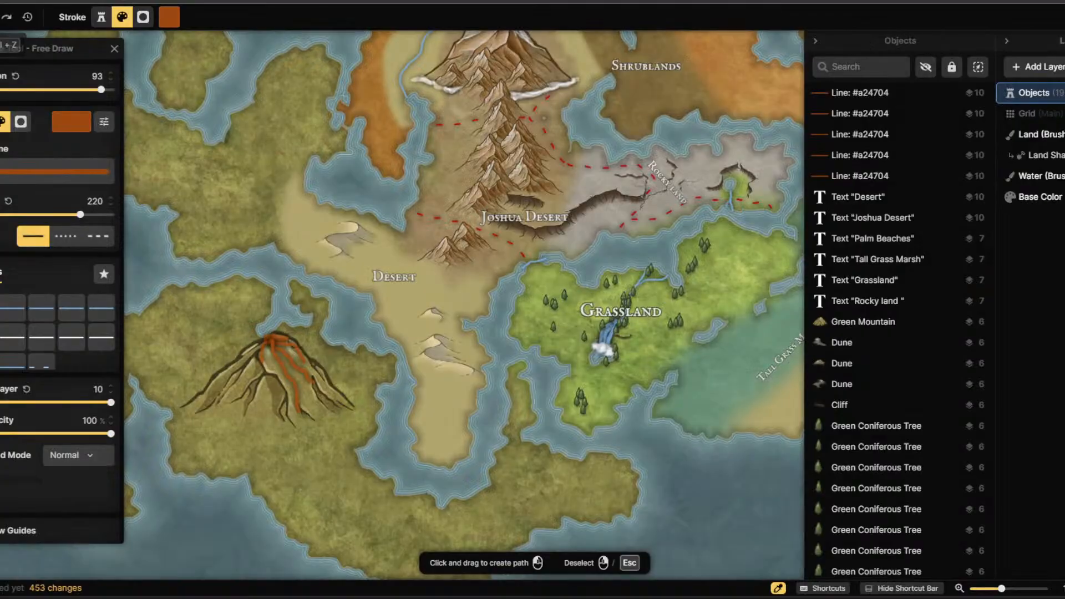
pyautogui.click(4, 16)
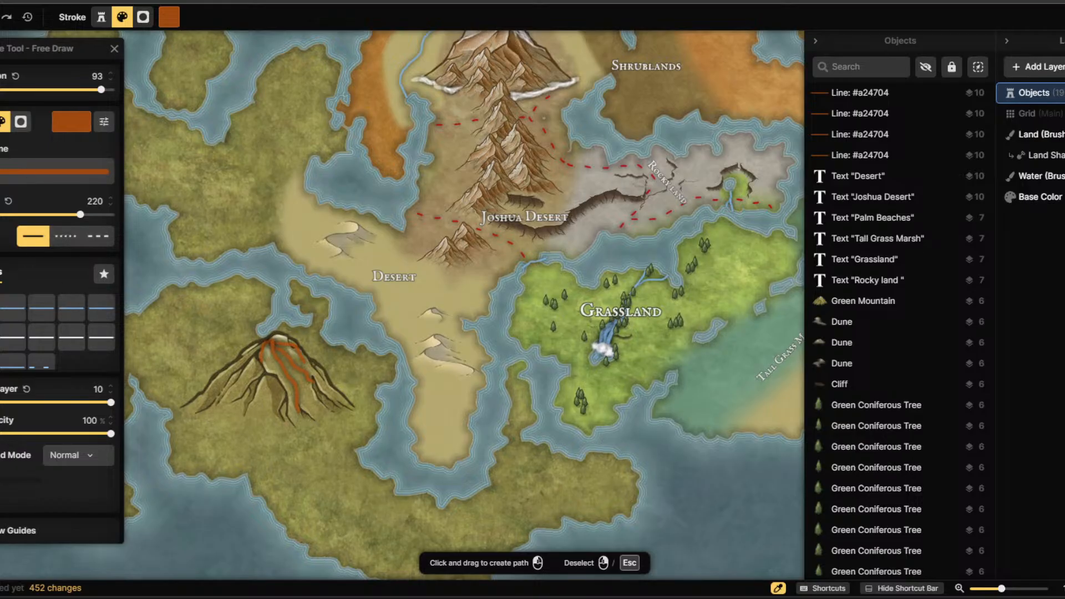
# Check the biome infographic Types-of-biomes-infographic-outforia.png, return to the texture catalog and reselect the sand texture for the land brush.
pyautogui.press('b')
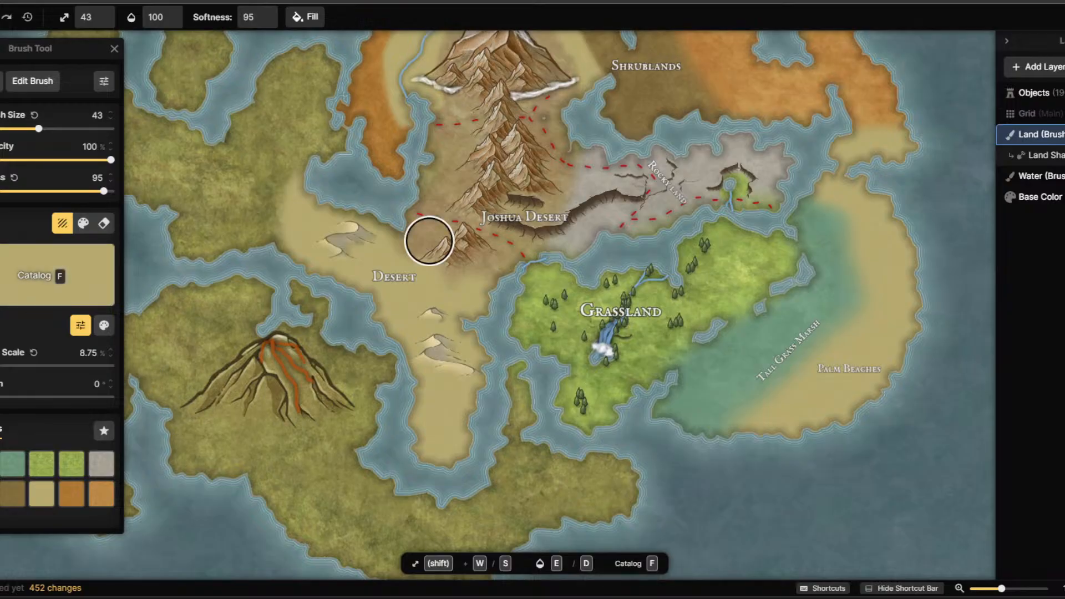
pyautogui.click(41, 284)
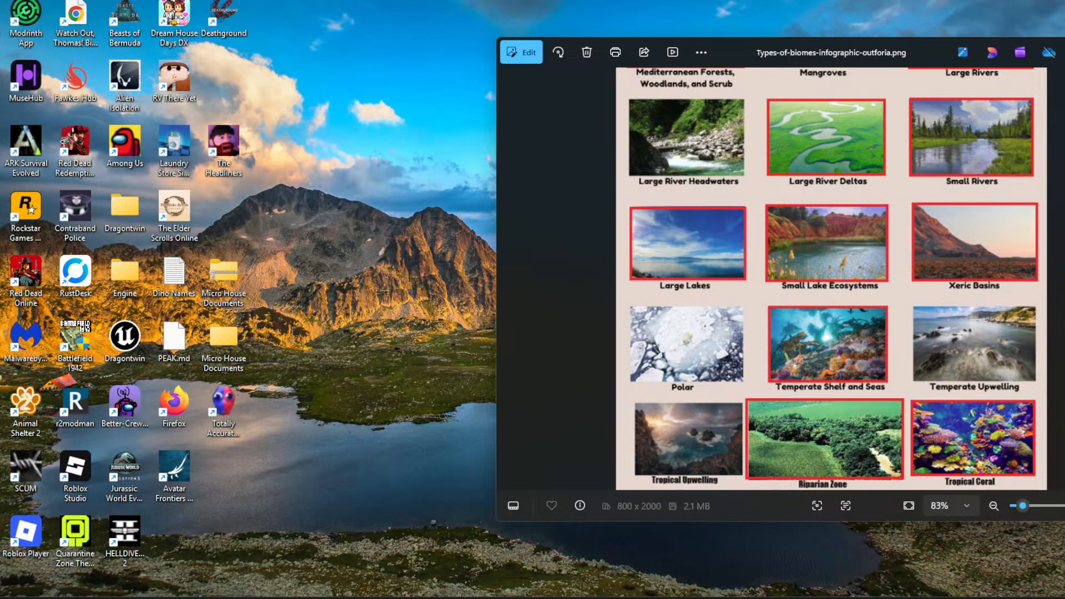
pyautogui.moveTo(671, 596)
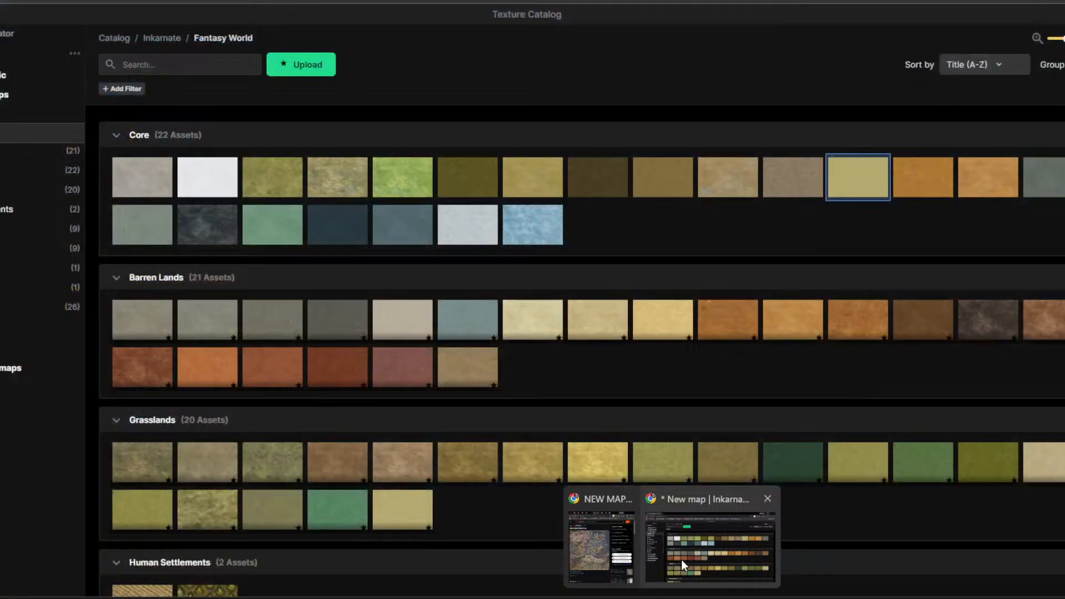
pyautogui.click(683, 563)
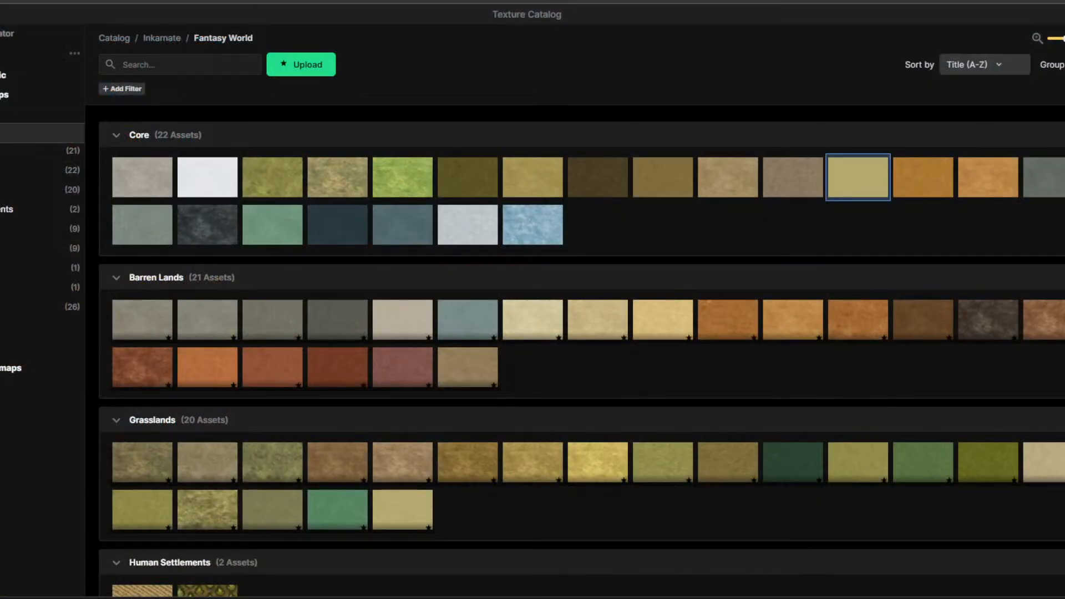
pyautogui.click(1, 34)
pyautogui.click(705, 180)
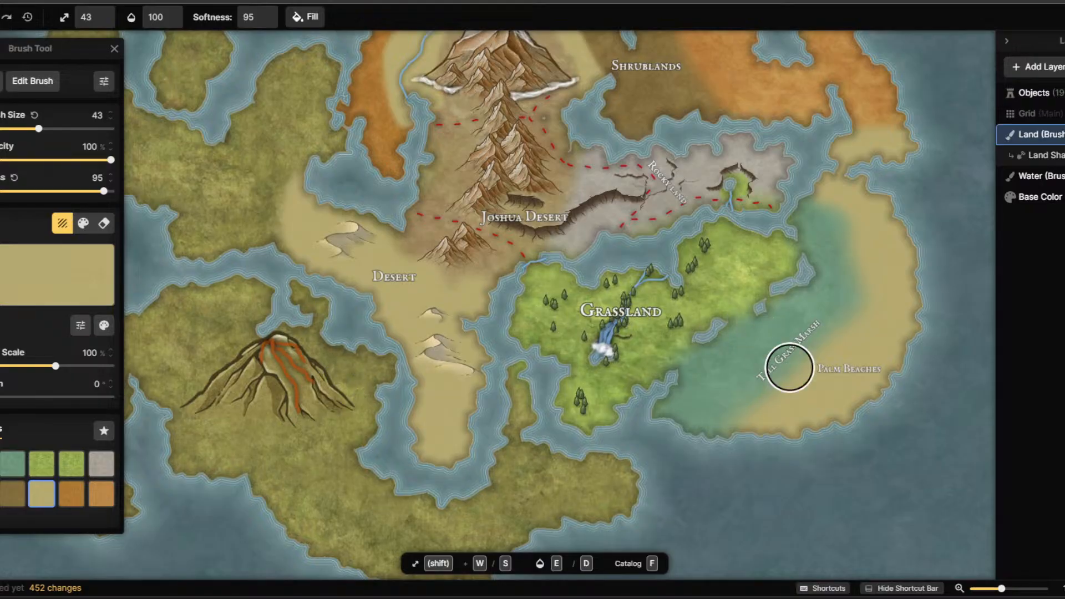
# Choose the mottled tan texture from the catalog and paint it over Palm Beaches and the small strip of land to its north.
pyautogui.press('f')
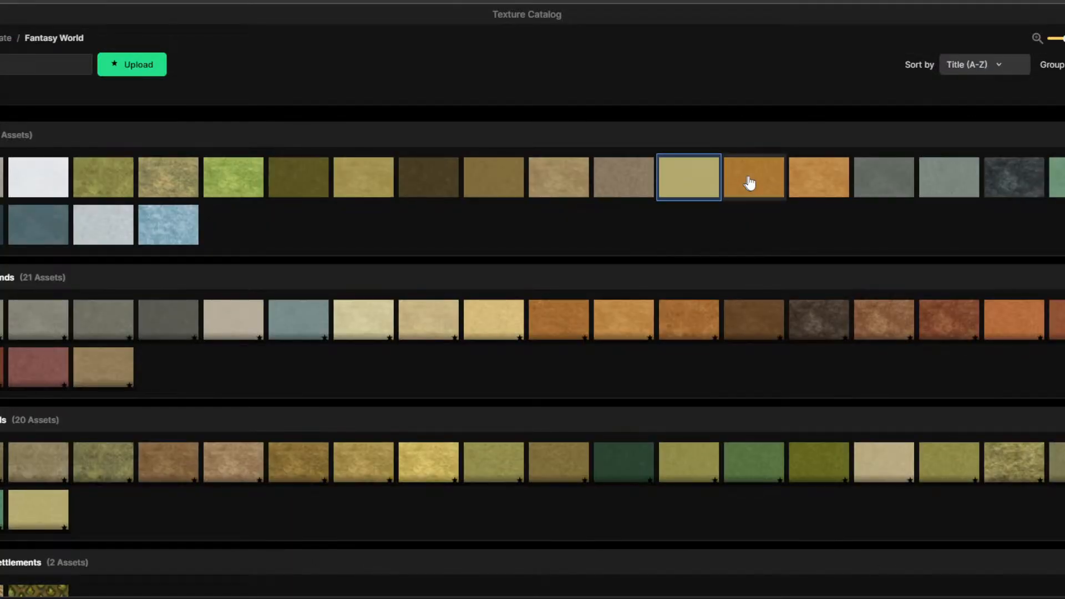
pyautogui.click(555, 184)
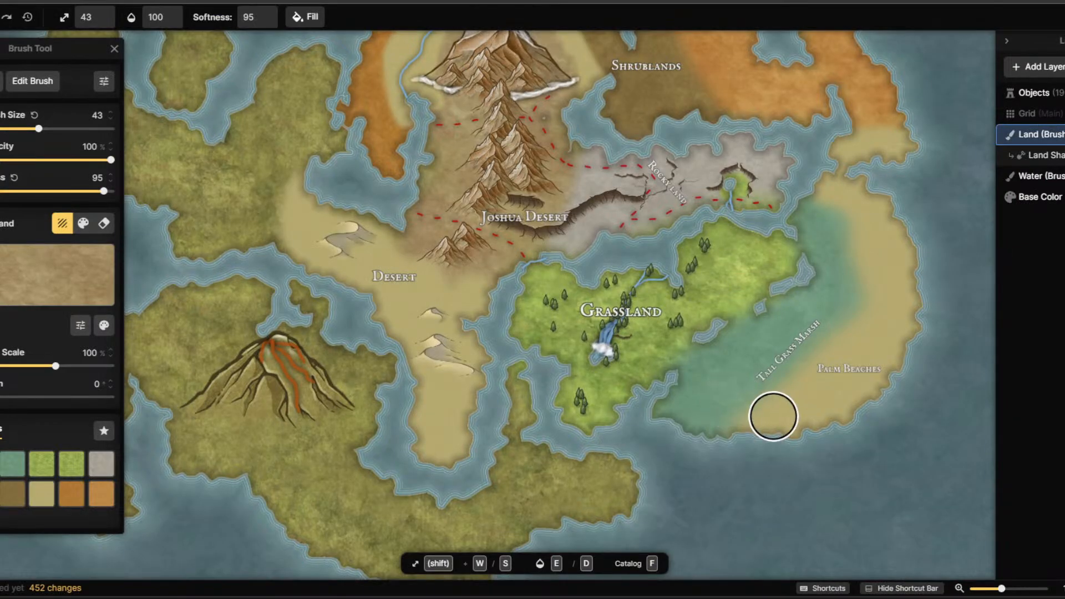
pyautogui.moveTo(773, 416)
pyautogui.mouseDown()
pyautogui.moveTo(845, 384)
pyautogui.moveTo(869, 263)
pyautogui.moveTo(846, 196)
pyautogui.moveTo(899, 235)
pyautogui.moveTo(904, 313)
pyautogui.moveTo(862, 387)
pyautogui.moveTo(798, 424)
pyautogui.moveTo(827, 413)
pyautogui.mouseUp()
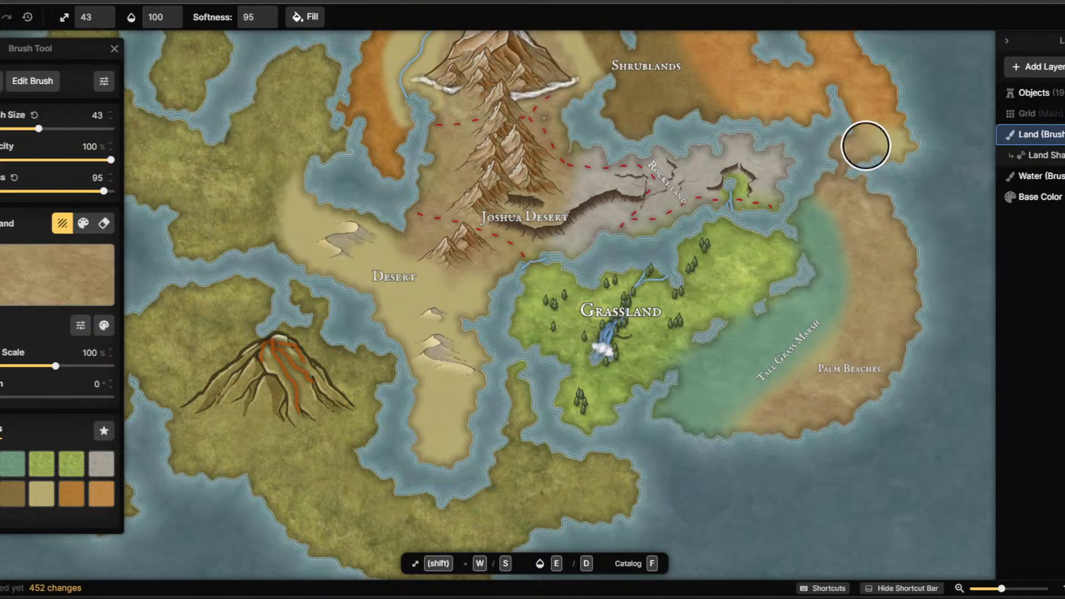
pyautogui.moveTo(865, 145); pyautogui.dragTo(913, 143)
# Paint the land around the volcano a mottled brown with brush size 43, and select the dark brown Grassland texture from the catalog.
pyautogui.moveTo(307, 299)
pyautogui.mouseDown()
pyautogui.moveTo(218, 338)
pyautogui.moveTo(178, 386)
pyautogui.moveTo(193, 435)
pyautogui.moveTo(233, 422)
pyautogui.moveTo(332, 437)
pyautogui.moveTo(360, 403)
pyautogui.moveTo(290, 342)
pyautogui.moveTo(308, 316)
pyautogui.moveTo(354, 380)
pyautogui.moveTo(362, 419)
pyautogui.moveTo(376, 370)
pyautogui.moveTo(358, 401)
pyautogui.mouseUp()
pyautogui.press('f')
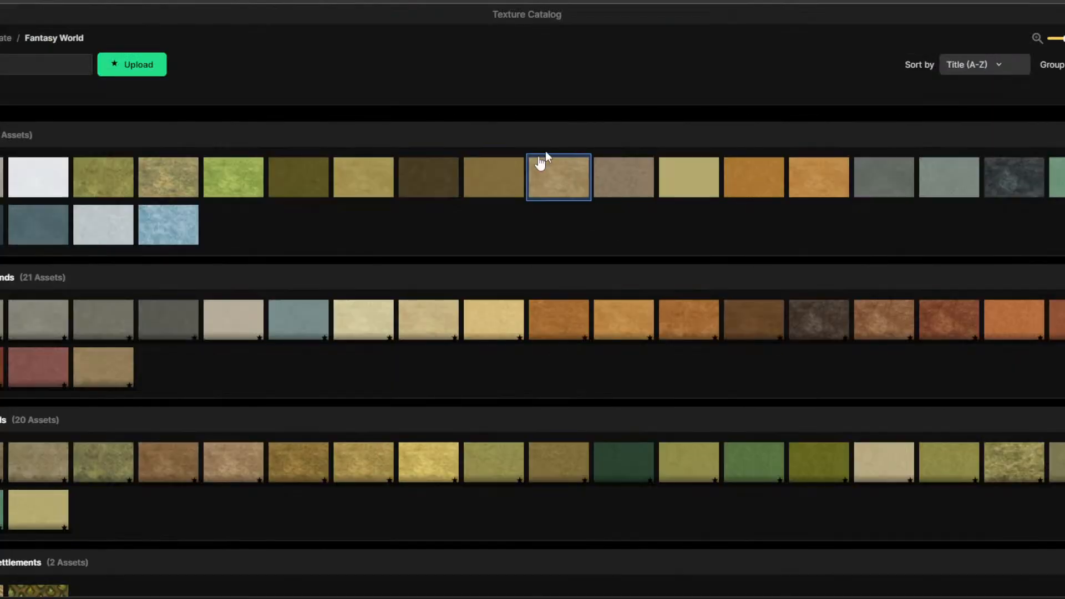
pyautogui.click(488, 180)
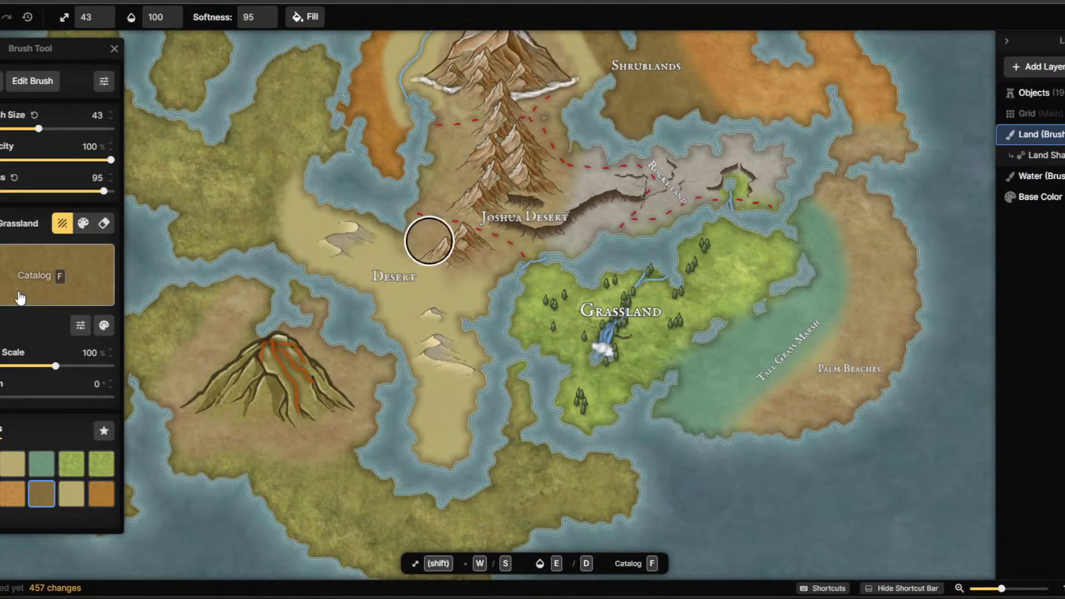
# Select the Yellow Grassland texture and paint it over Palm Beaches, the small strip to its north and the land around the volcano.
pyautogui.press('f')
pyautogui.moveTo(341, 184)
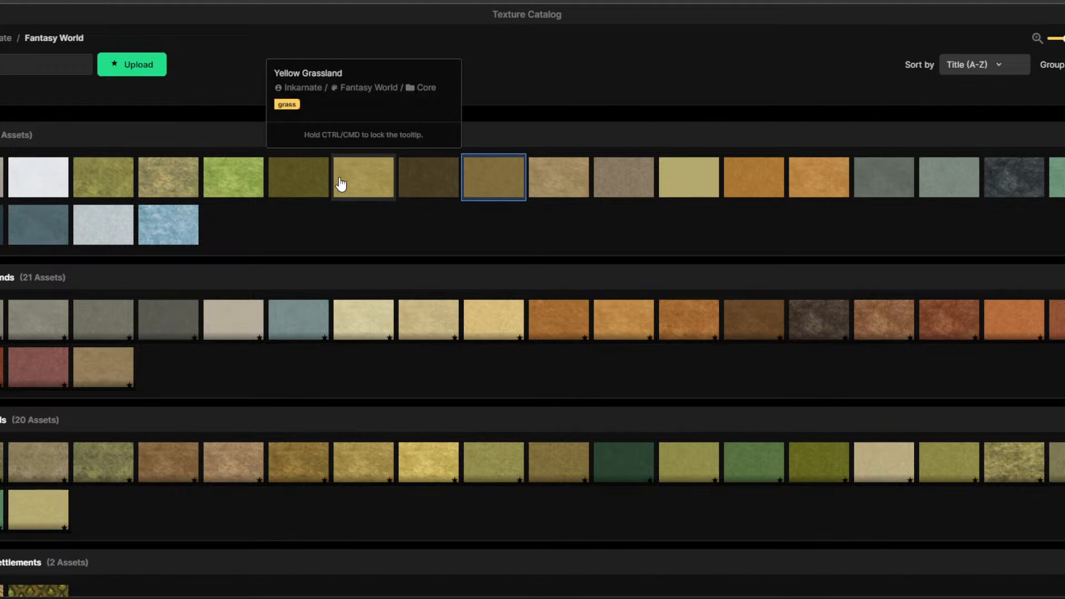
pyautogui.click(341, 184)
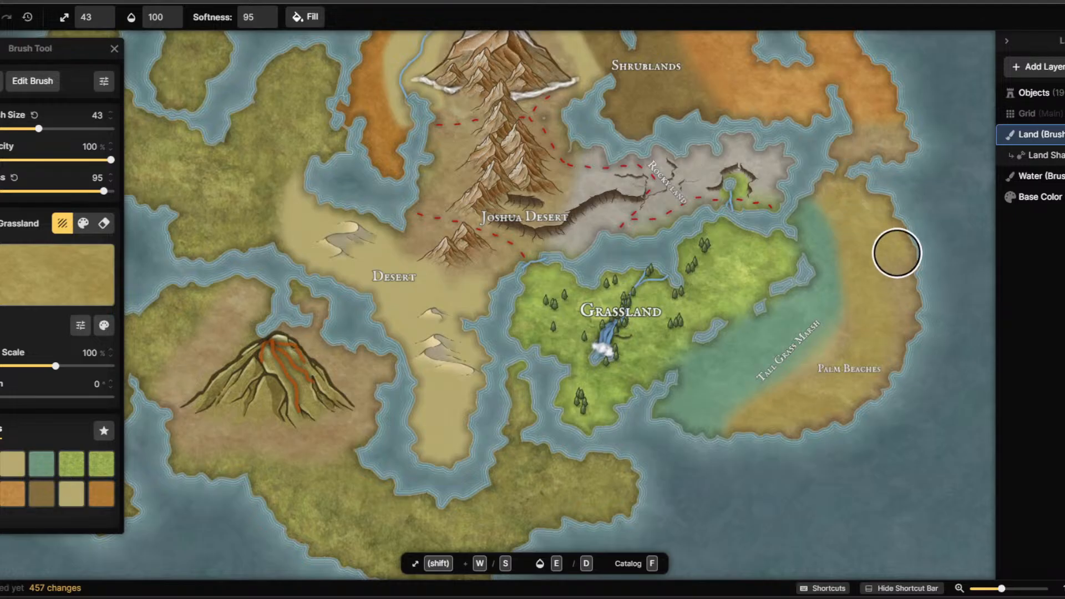
pyautogui.click(853, 159)
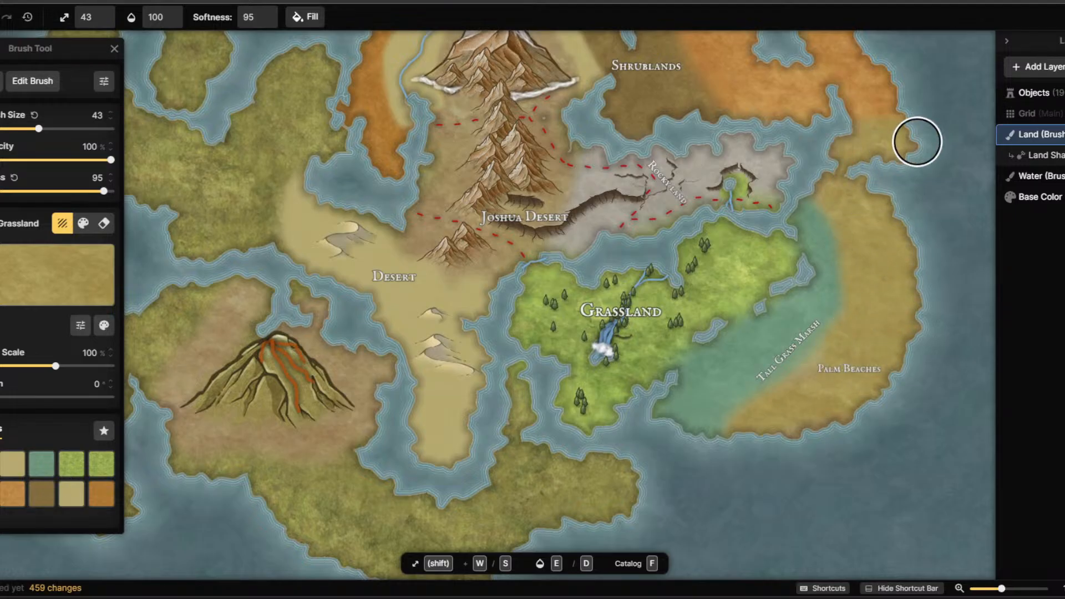
pyautogui.moveTo(319, 414)
pyautogui.mouseDown()
pyautogui.moveTo(296, 436)
pyautogui.moveTo(224, 447)
pyautogui.moveTo(189, 400)
pyautogui.moveTo(239, 288)
pyautogui.moveTo(169, 410)
pyautogui.moveTo(201, 455)
pyautogui.moveTo(286, 459)
pyautogui.moveTo(347, 443)
pyautogui.moveTo(375, 358)
pyautogui.moveTo(369, 337)
pyautogui.moveTo(307, 358)
pyautogui.moveTo(309, 302)
pyautogui.moveTo(324, 368)
pyautogui.moveTo(291, 417)
pyautogui.mouseUp()
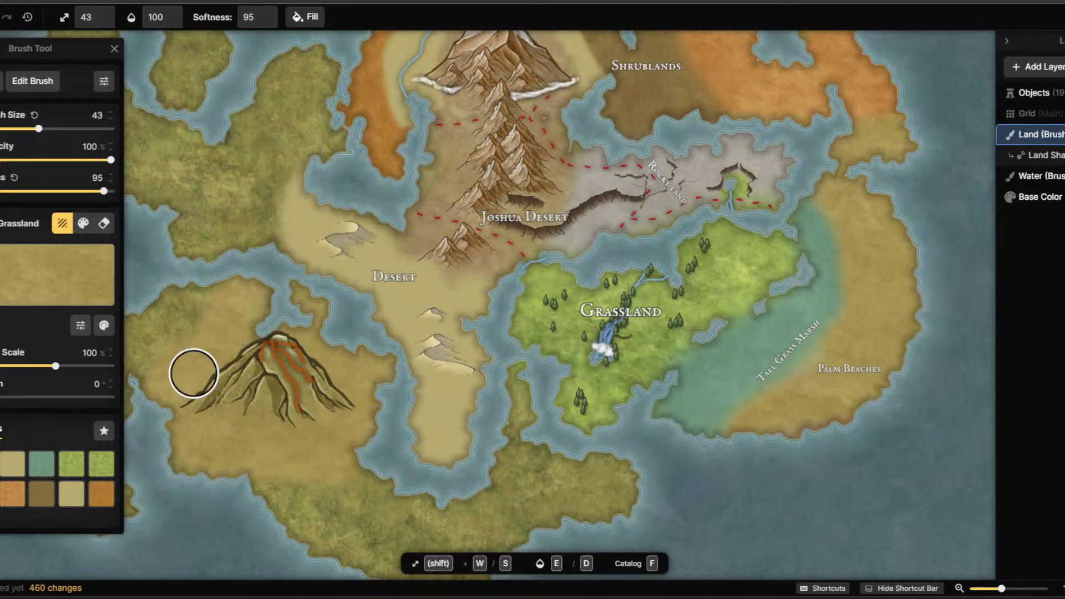
# Choose the mottled Rough Green texture from the catalog and paint it over the landmass south of the volcano and Desert.
pyautogui.click(53, 294)
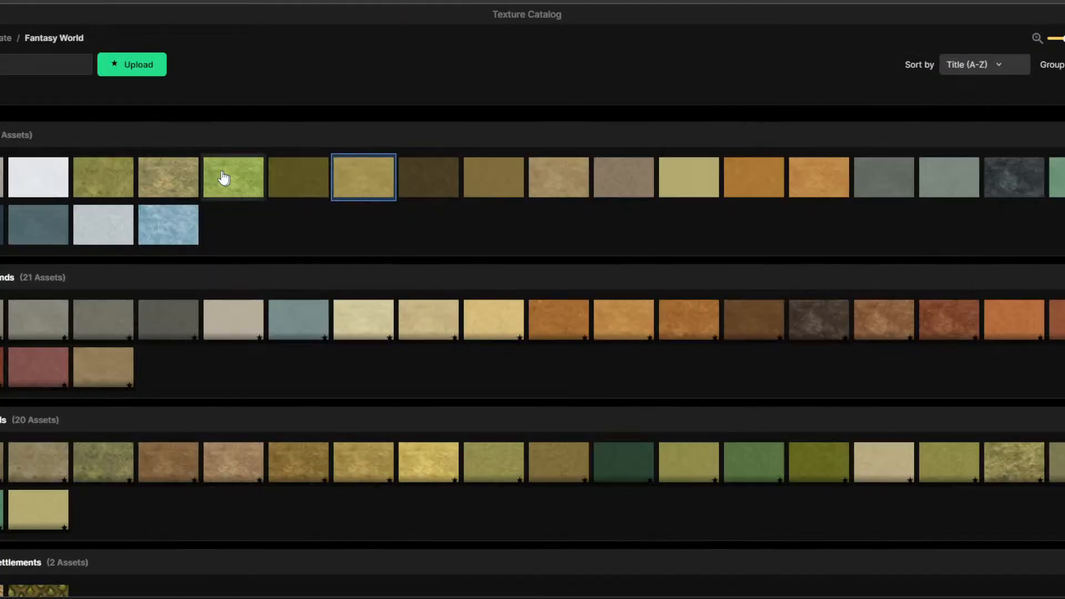
pyautogui.click(170, 188)
pyautogui.moveTo(298, 506)
pyautogui.mouseDown()
pyautogui.moveTo(366, 522)
pyautogui.moveTo(350, 494)
pyautogui.moveTo(442, 526)
pyautogui.moveTo(353, 540)
pyautogui.moveTo(469, 598)
pyautogui.moveTo(509, 564)
pyautogui.moveTo(508, 512)
pyautogui.moveTo(563, 508)
pyautogui.moveTo(629, 482)
pyautogui.moveTo(530, 462)
pyautogui.moveTo(521, 384)
pyautogui.mouseUp()
pyautogui.moveTo(504, 485); pyautogui.dragTo(478, 525)
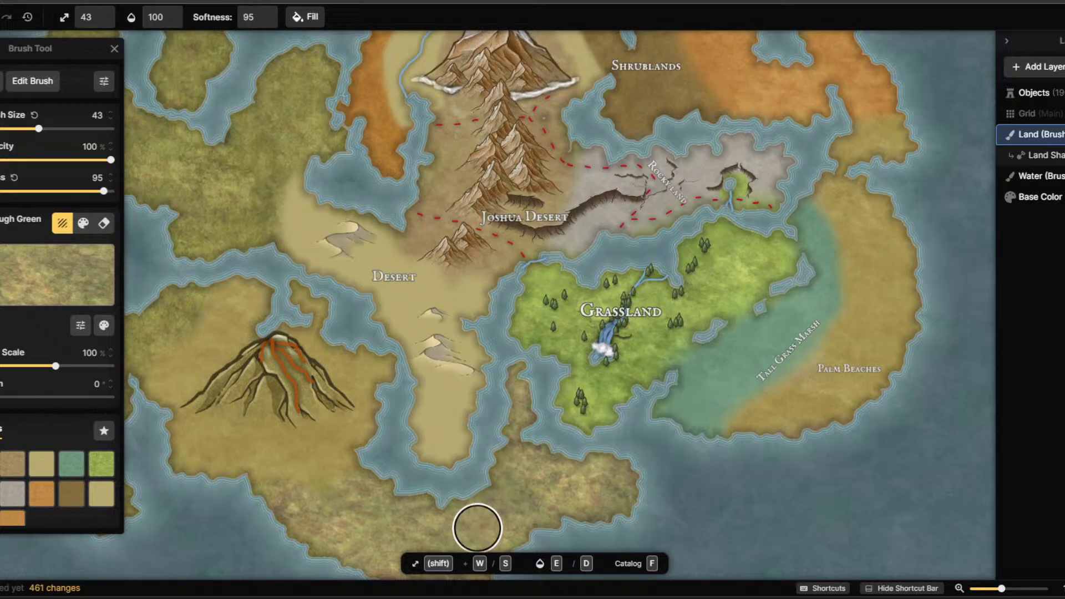
pyautogui.scroll(-3, 477, 541)
pyautogui.scroll(-2, 568, 509)
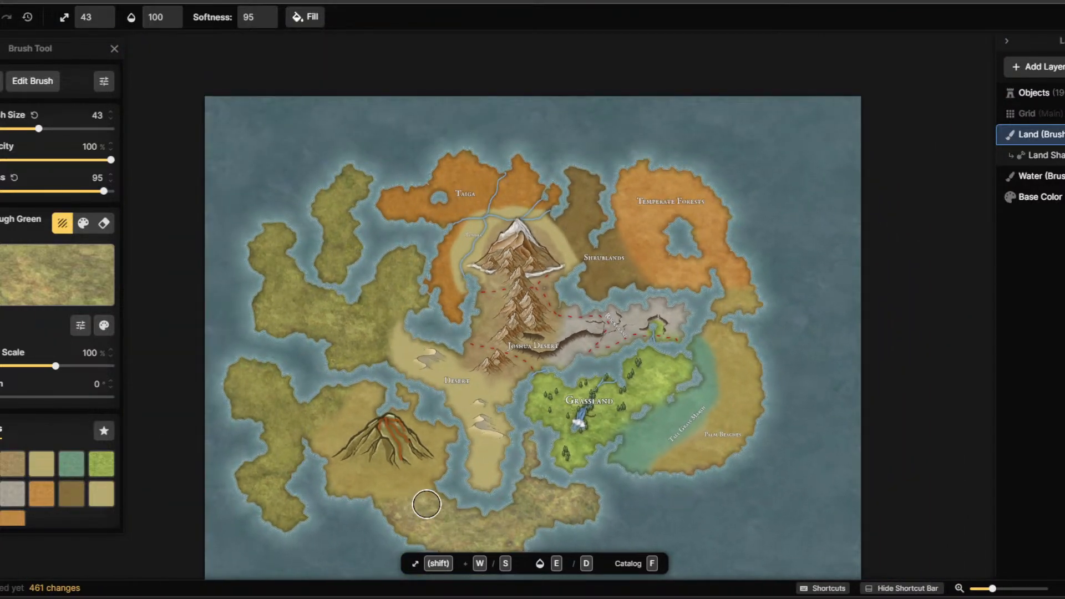
# Carve small scattered lakes into the land around the volcano, subtracting land with brush size 1.
pyautogui.scroll(5, 239, 433)
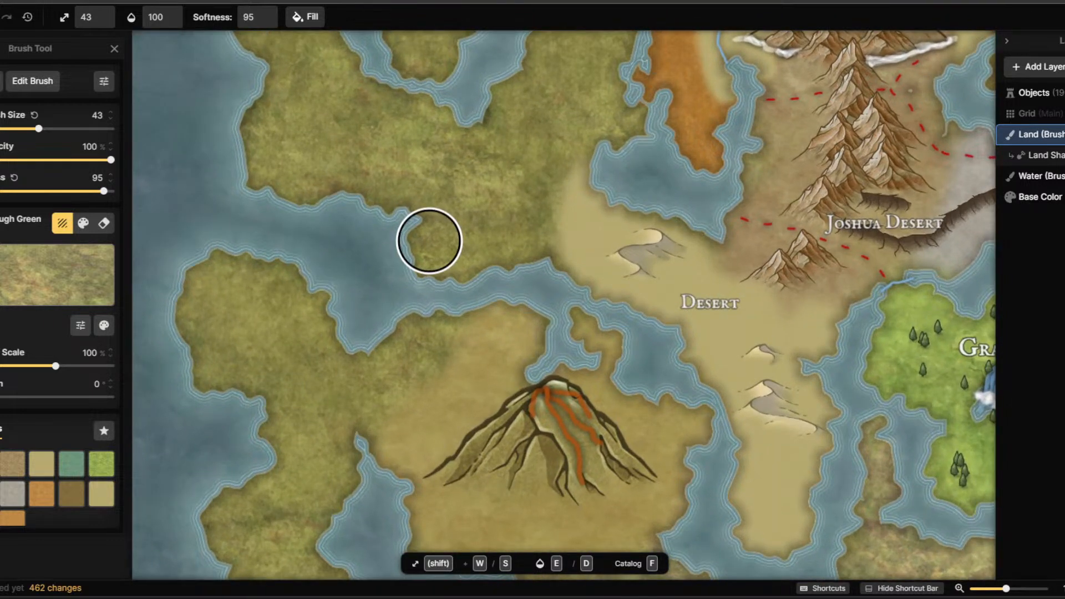
pyautogui.click(1, 145)
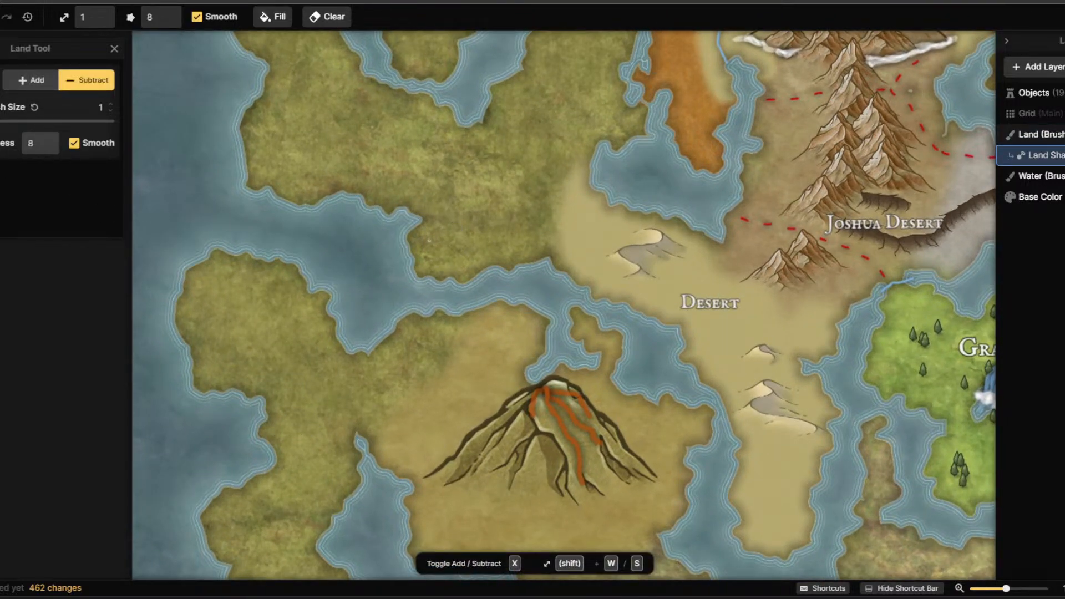
pyautogui.moveTo(486, 365); pyautogui.dragTo(493, 368)
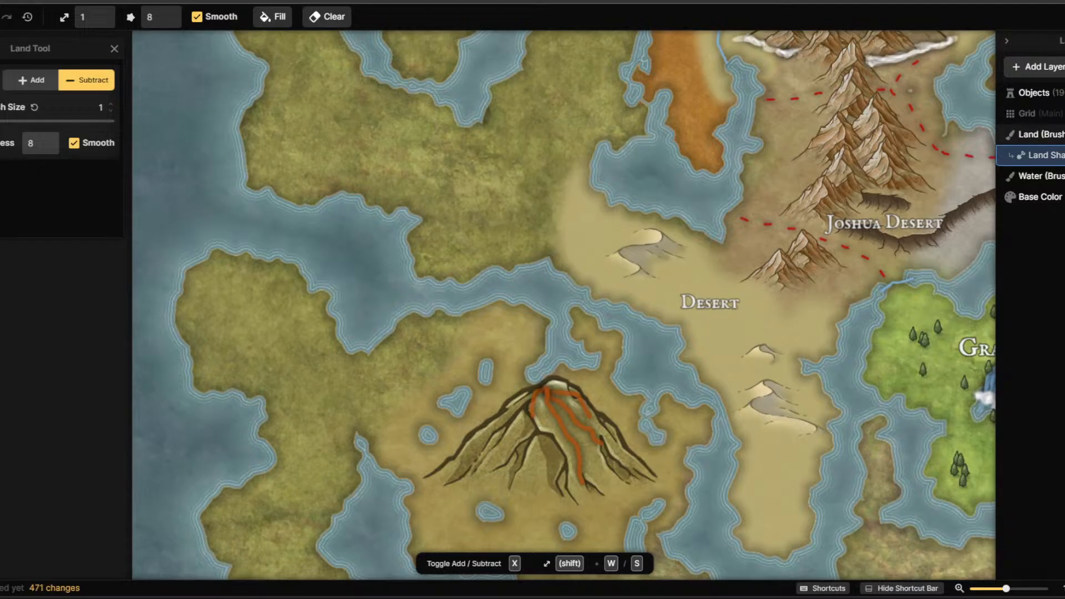
pyautogui.scroll(-4, 472, 472)
pyautogui.scroll(2, 475, 464)
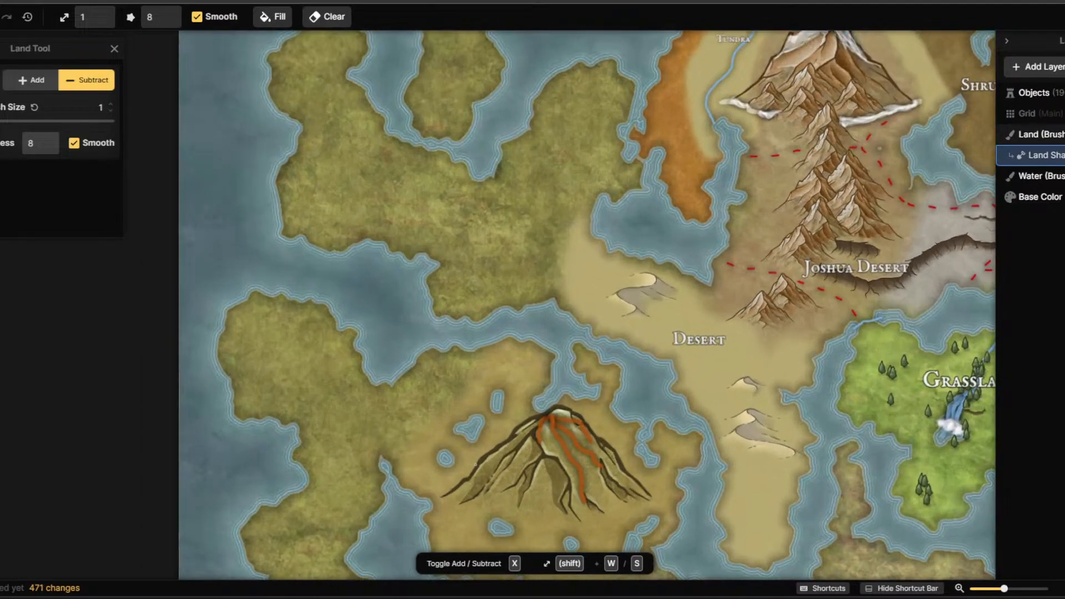
# Choose the dark olive grass texture for the land brush and paint it over the landmass west of the volcano.
pyautogui.press('b')
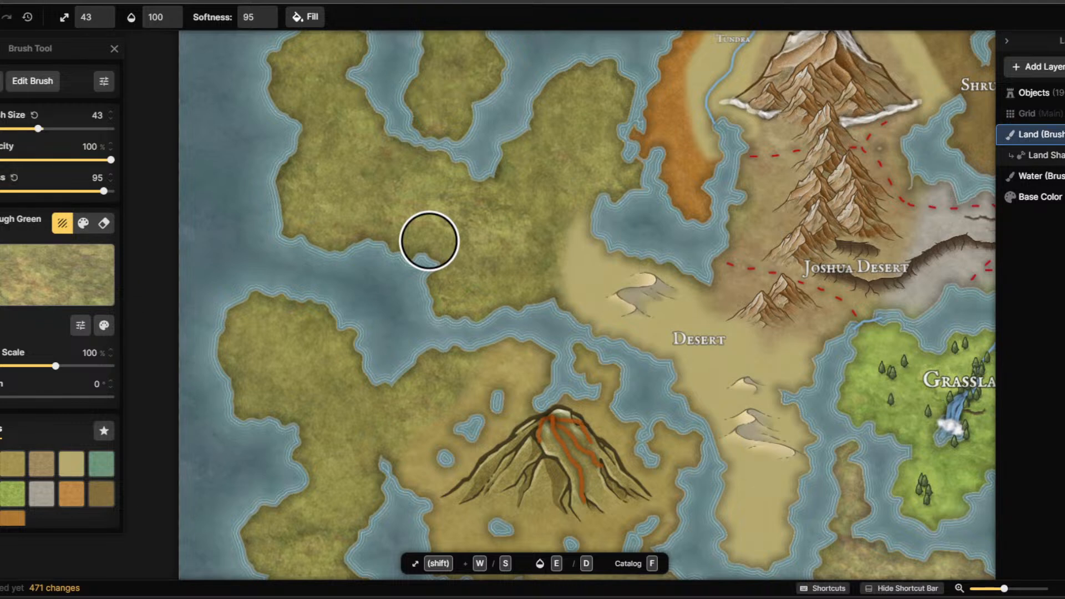
pyautogui.press('t')
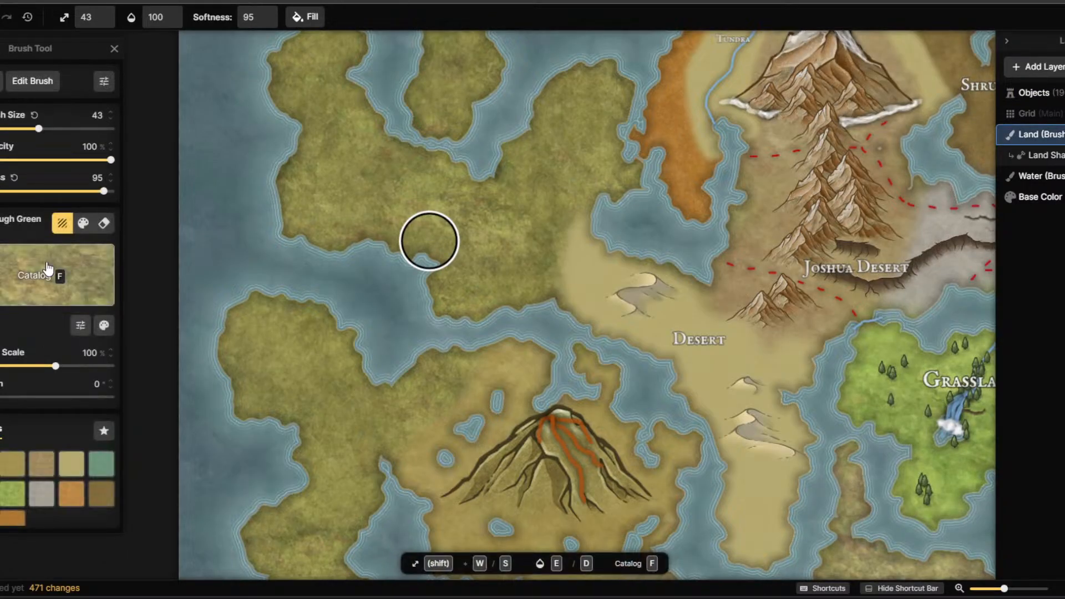
pyautogui.click(58, 273)
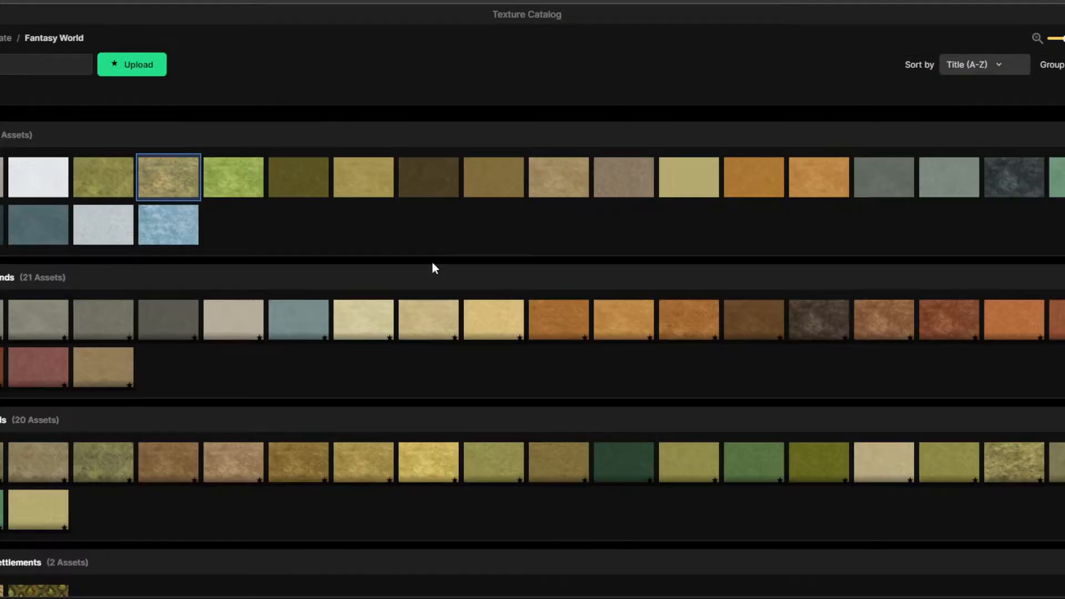
pyautogui.click(303, 190)
pyautogui.moveTo(221, 319)
pyautogui.mouseDown()
pyautogui.moveTo(246, 344)
pyautogui.moveTo(301, 338)
pyautogui.moveTo(232, 313)
pyautogui.moveTo(277, 372)
pyautogui.moveTo(343, 399)
pyautogui.moveTo(258, 415)
pyautogui.moveTo(228, 410)
pyautogui.moveTo(327, 474)
pyautogui.moveTo(281, 521)
pyautogui.moveTo(351, 527)
pyautogui.moveTo(367, 444)
pyautogui.moveTo(408, 420)
pyautogui.moveTo(428, 376)
pyautogui.moveTo(393, 392)
pyautogui.mouseUp()
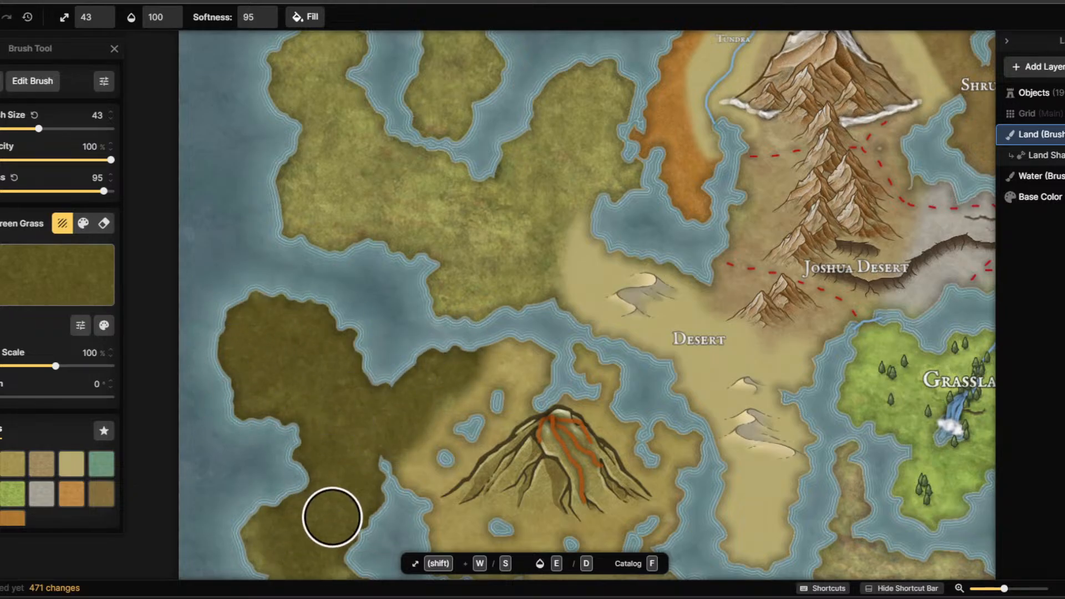
pyautogui.scroll(-5, 358, 500)
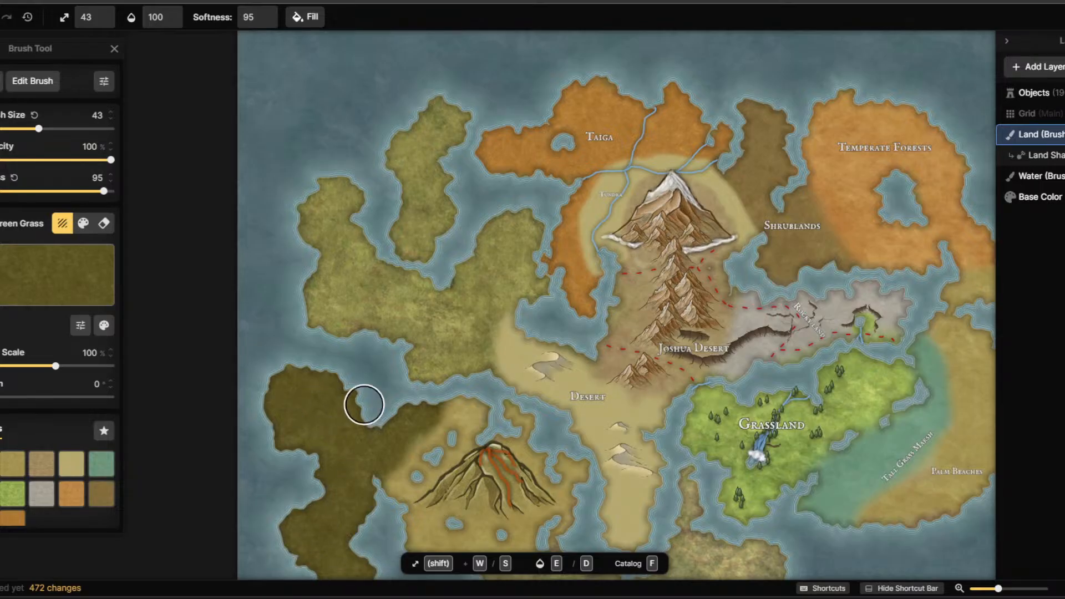
pyautogui.scroll(3, 452, 311)
pyautogui.click(29, 259)
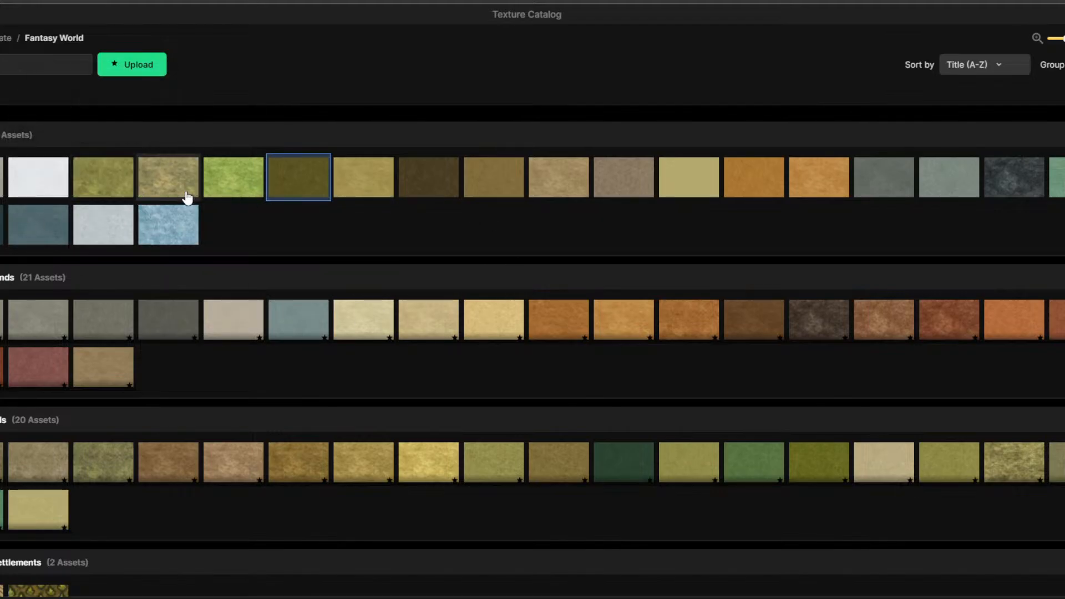
pyautogui.click(221, 179)
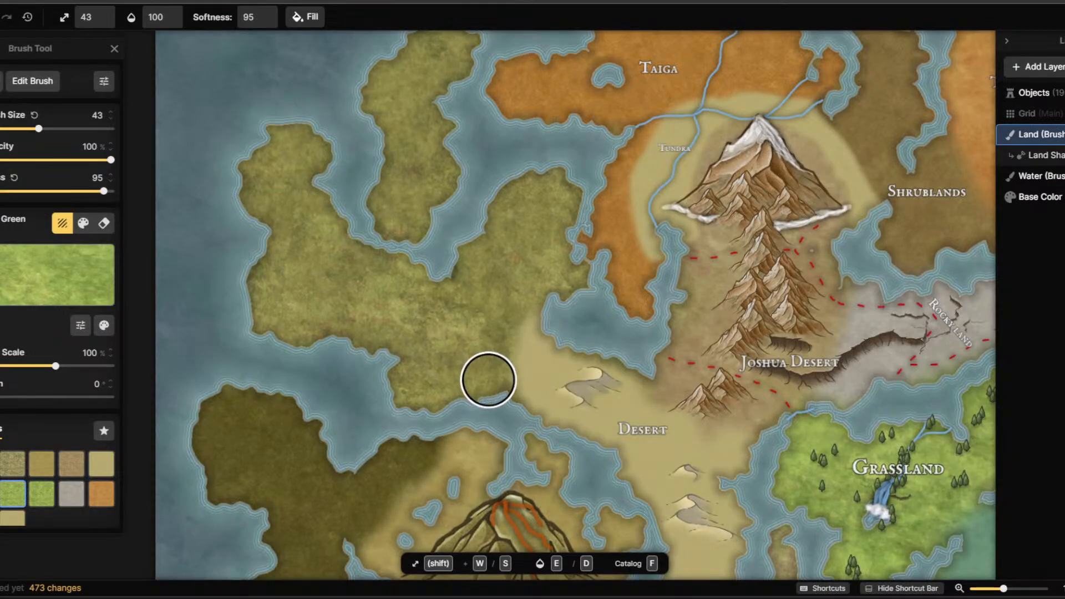
pyautogui.scroll(-1, 486, 477)
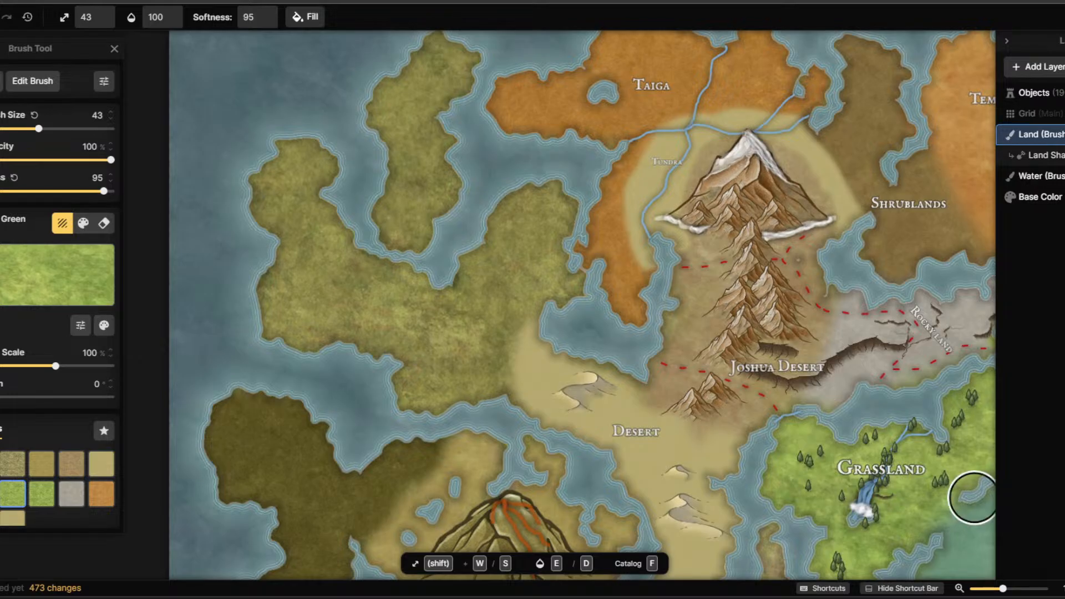
# Consult the biome infographic Types-of-biomes-infographic-outforia.png, select the brown Grassland texture and paint it over the land northwest of Desert.
pyautogui.hotkey('alt', 'Tab')
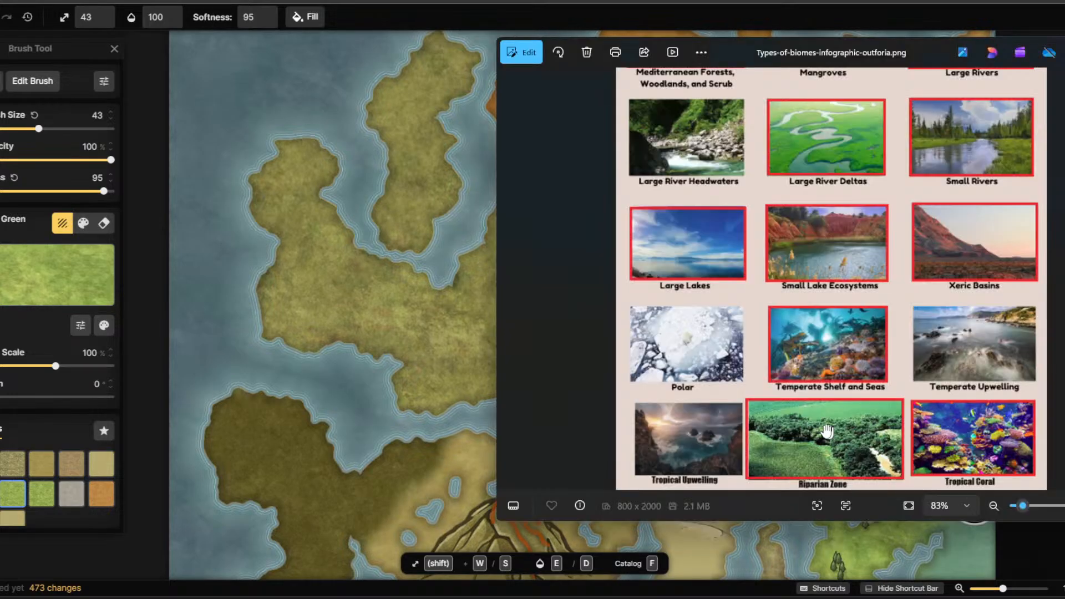
pyautogui.scroll(-3, 905, 338)
pyautogui.scroll(3, 881, 271)
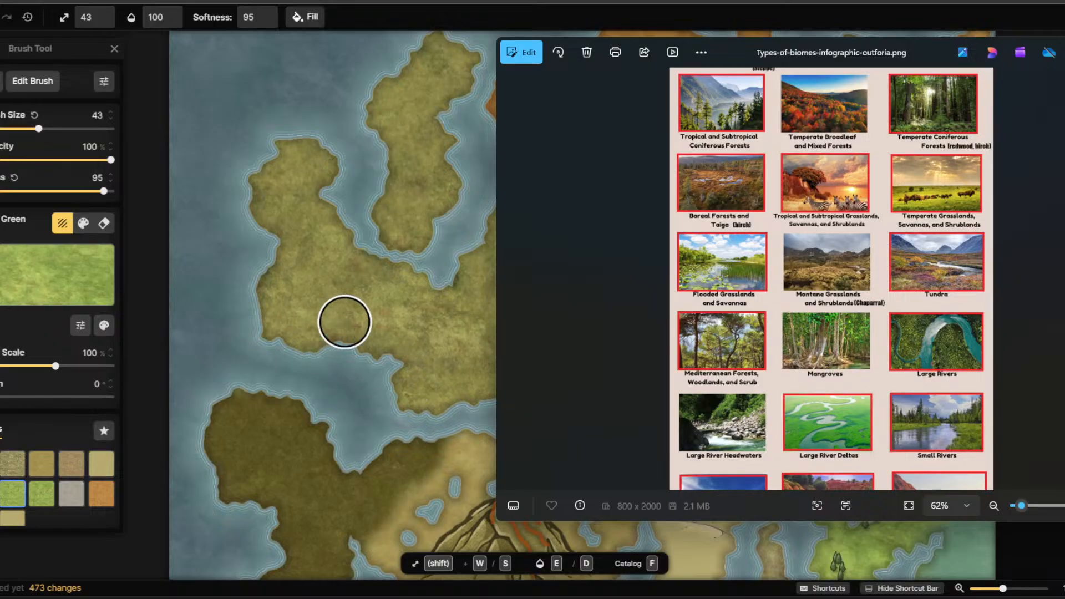
pyautogui.scroll(2, 889, 301)
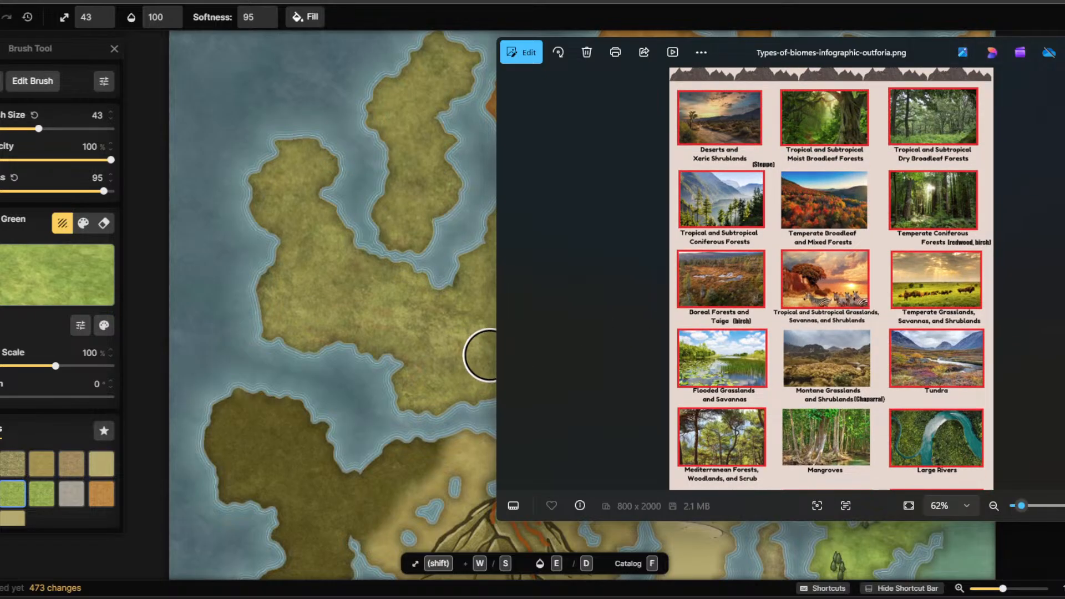
pyautogui.click(482, 355)
pyautogui.press('f')
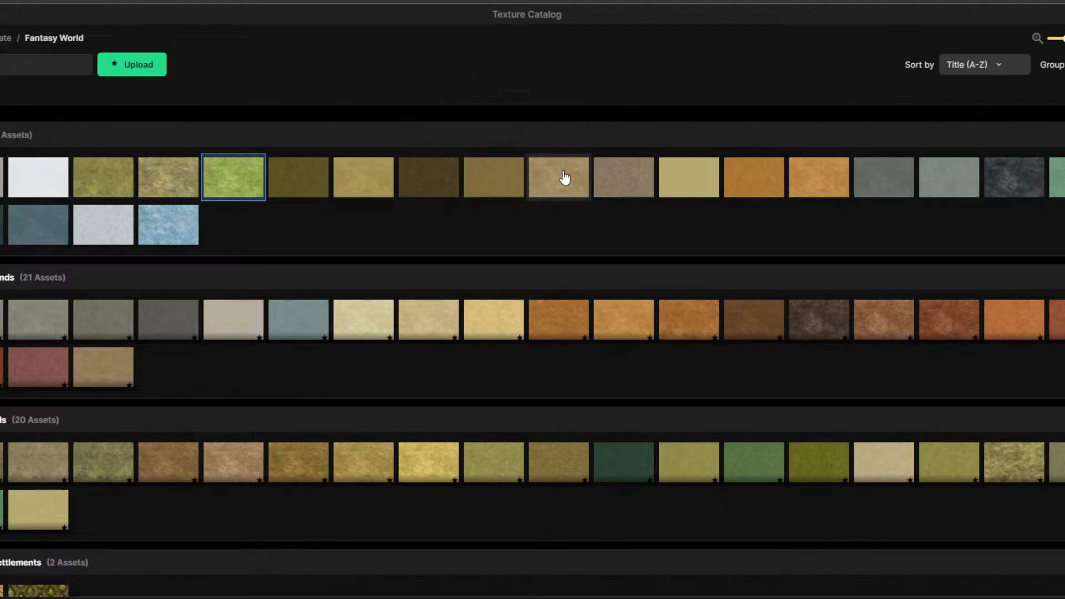
pyautogui.moveTo(549, 186)
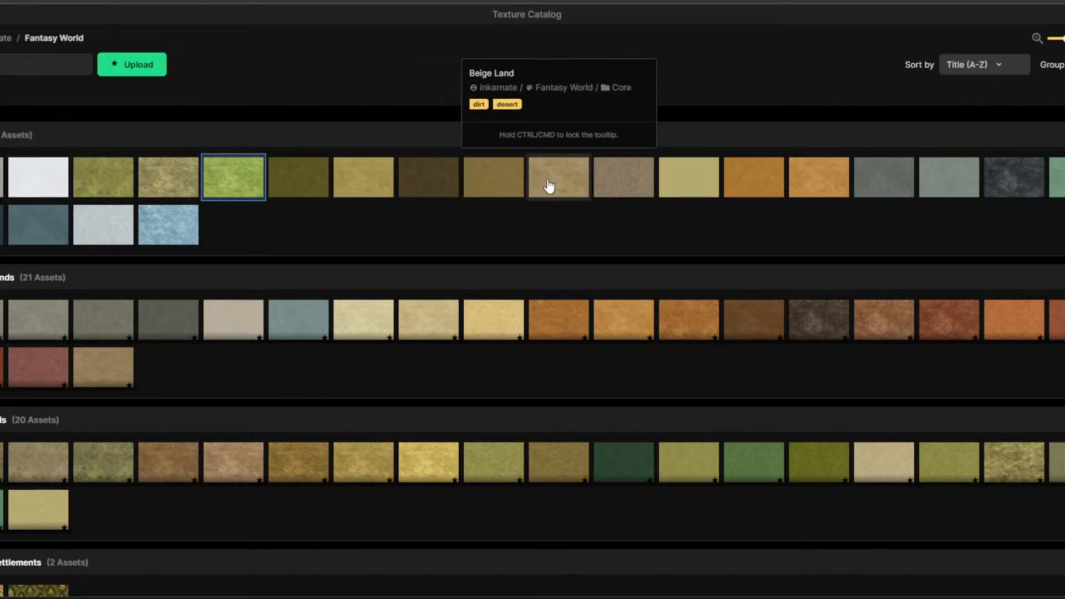
pyautogui.click(511, 191)
pyautogui.moveTo(571, 357)
pyautogui.mouseDown()
pyautogui.moveTo(492, 381)
pyautogui.moveTo(499, 325)
pyautogui.moveTo(548, 225)
pyautogui.moveTo(556, 286)
pyautogui.moveTo(565, 285)
pyautogui.moveTo(537, 231)
pyautogui.moveTo(562, 201)
pyautogui.moveTo(492, 228)
pyautogui.moveTo(477, 292)
pyautogui.moveTo(409, 357)
pyautogui.moveTo(406, 382)
pyautogui.moveTo(478, 349)
pyautogui.moveTo(425, 381)
pyautogui.moveTo(423, 397)
pyautogui.moveTo(501, 349)
pyautogui.moveTo(509, 281)
pyautogui.moveTo(414, 365)
pyautogui.moveTo(437, 317)
pyautogui.moveTo(515, 237)
pyautogui.mouseUp()
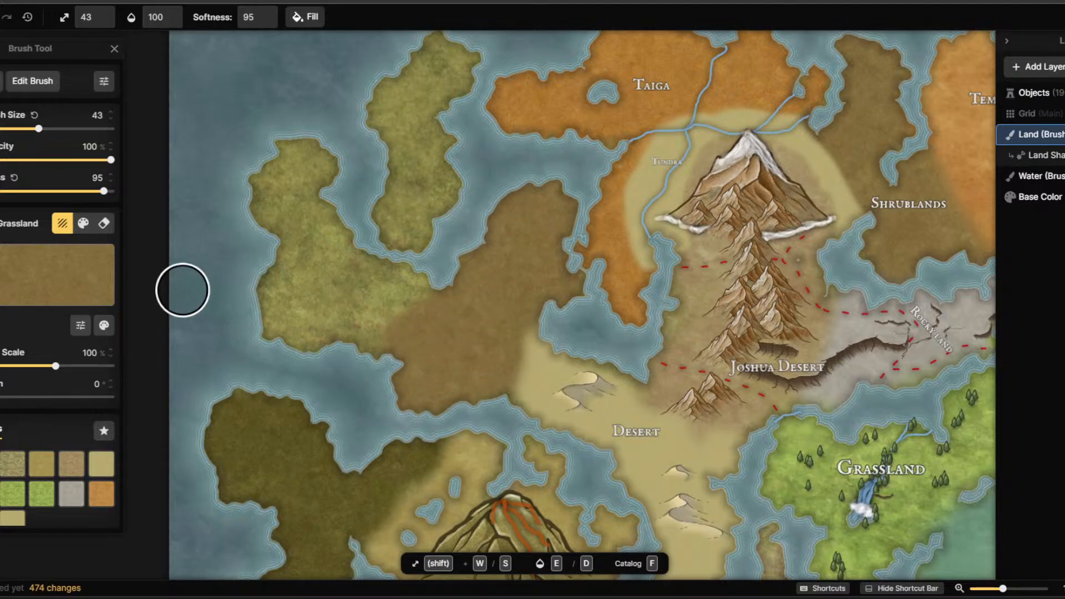
# Compare catalog textures with the biome infographic, select Yellow Grassland and paint it over the western arm of the northwestern landmass.
pyautogui.click(62, 275)
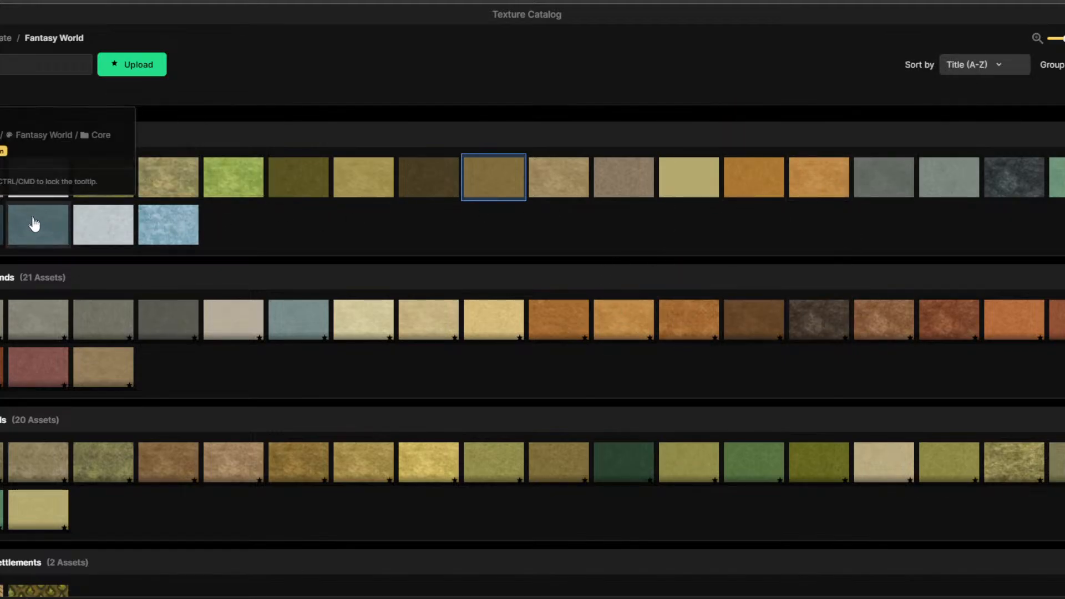
pyautogui.moveTo(104, 216)
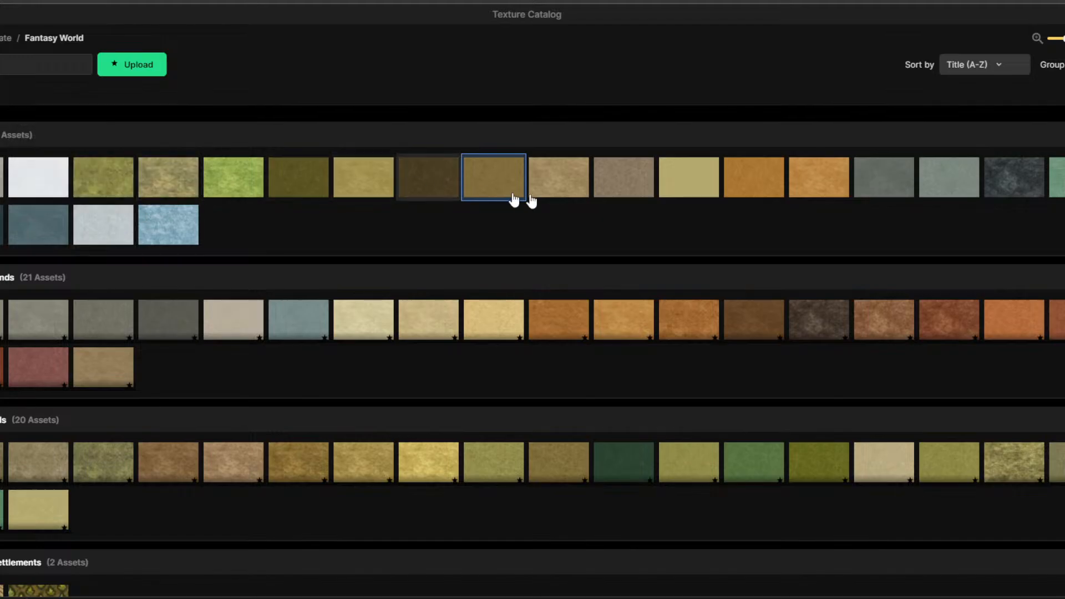
pyautogui.moveTo(877, 182)
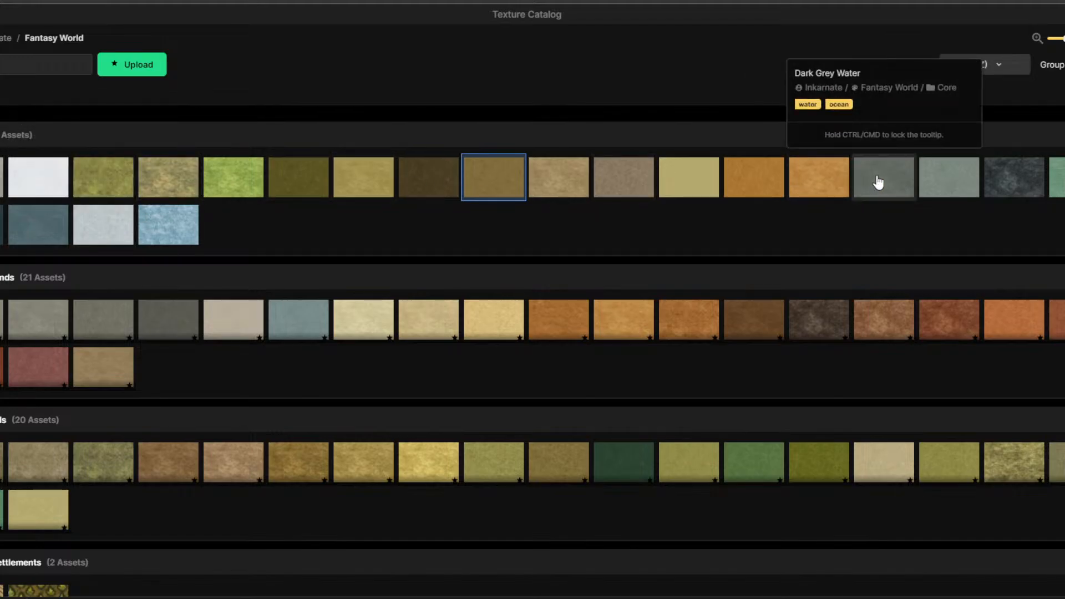
pyautogui.moveTo(960, 190)
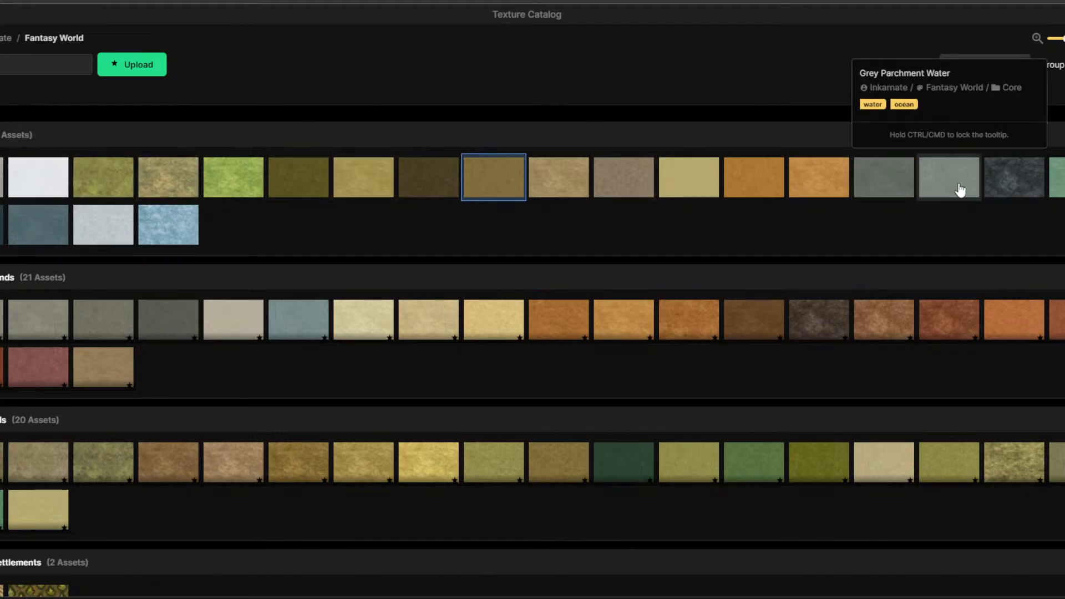
pyautogui.moveTo(764, 197)
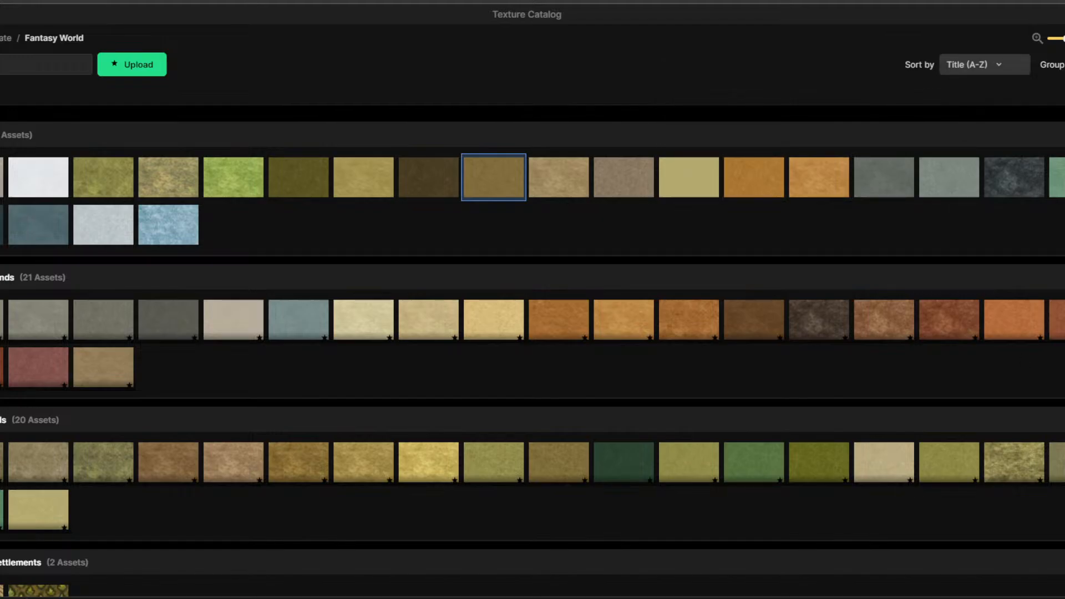
pyautogui.hotkey('alt', 'Tab')
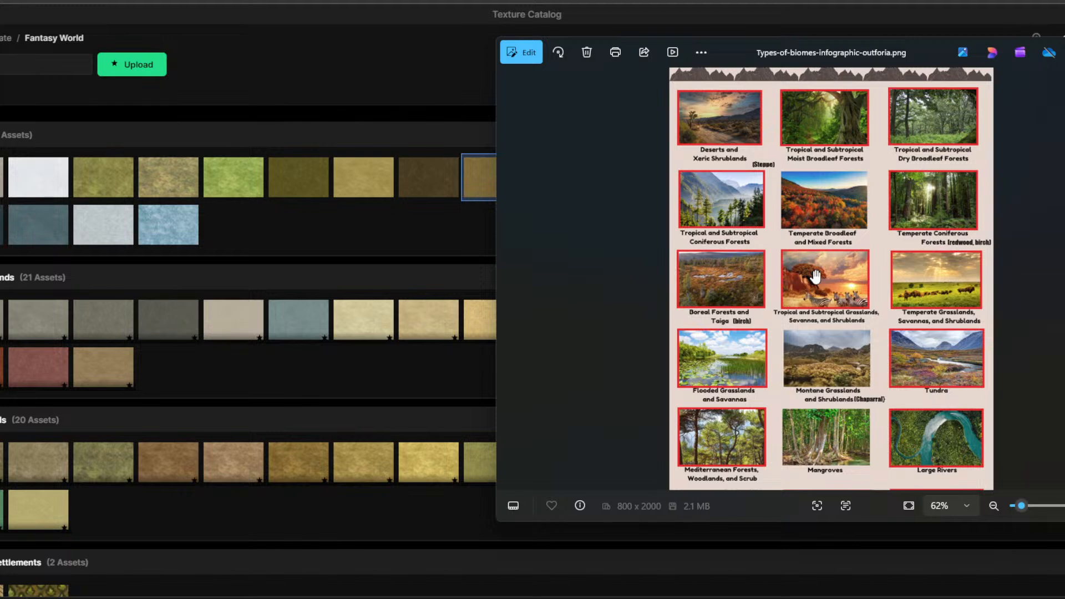
pyautogui.scroll(-3, 739, 388)
pyautogui.scroll(4, 739, 388)
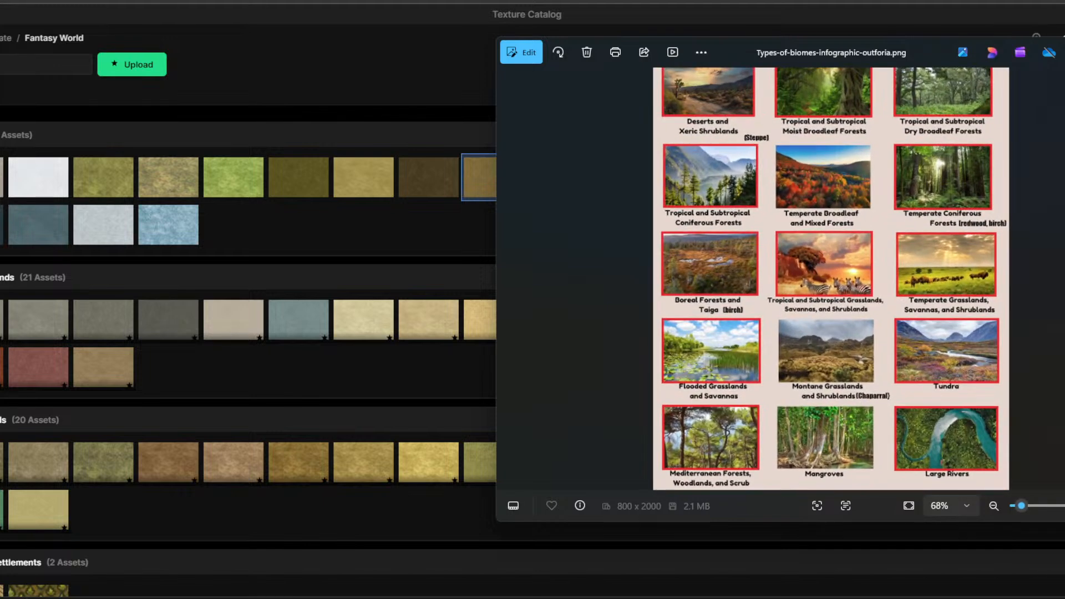
pyautogui.hotkey('alt', 'Tab')
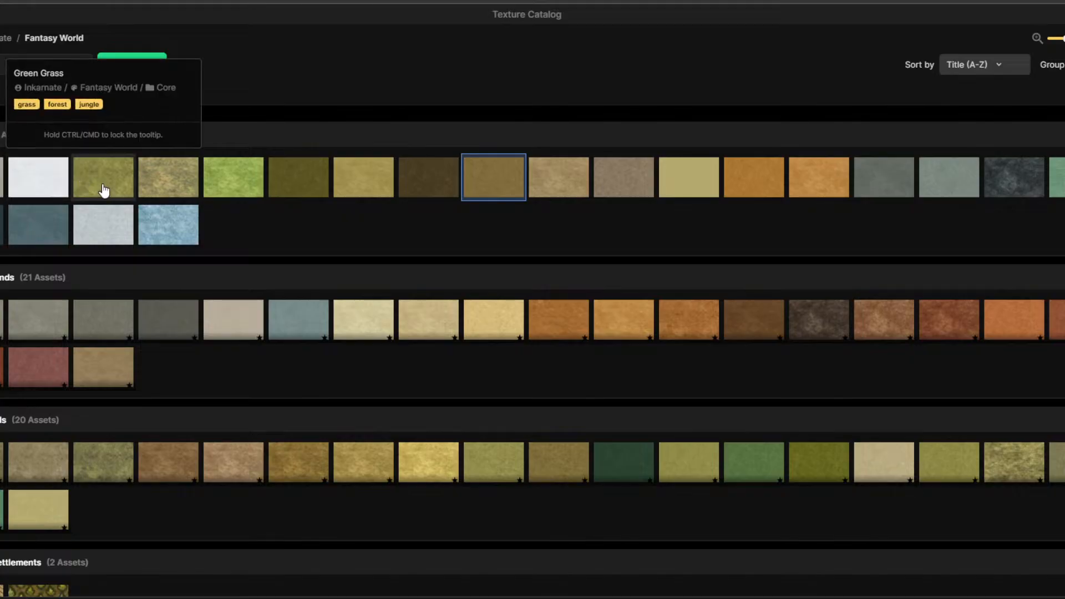
pyautogui.click(354, 187)
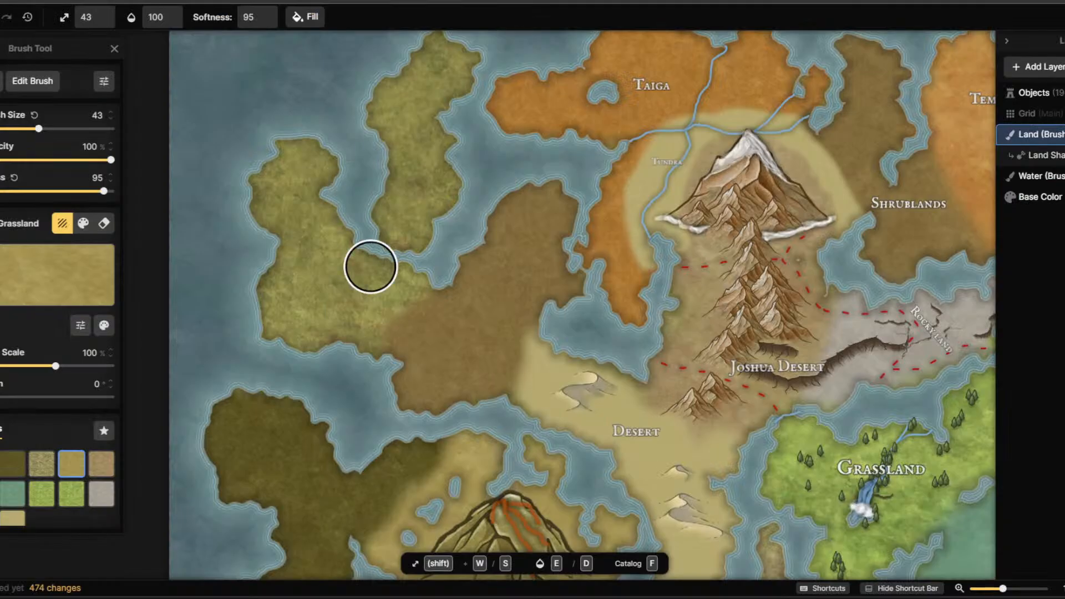
pyautogui.moveTo(332, 330)
pyautogui.mouseDown()
pyautogui.moveTo(413, 292)
pyautogui.moveTo(388, 289)
pyautogui.moveTo(368, 327)
pyautogui.moveTo(334, 315)
pyautogui.moveTo(285, 168)
pyautogui.moveTo(316, 149)
pyautogui.moveTo(270, 189)
pyautogui.moveTo(336, 277)
pyautogui.moveTo(269, 305)
pyautogui.moveTo(359, 322)
pyautogui.mouseUp()
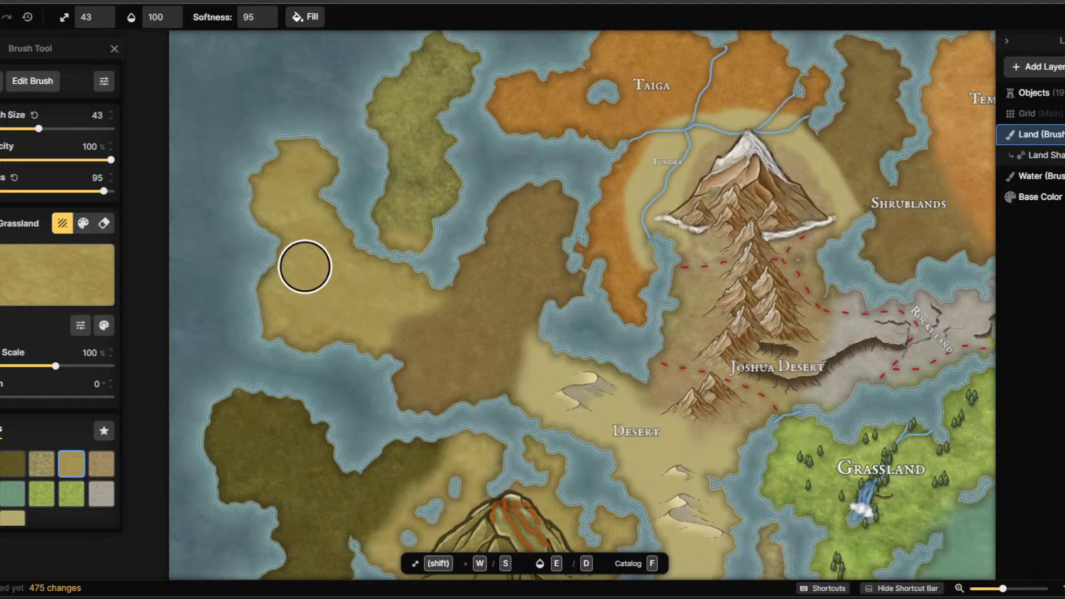
# Paint more Yellow Grassland texture over the western arm of the northwestern landmass.
pyautogui.click(497, 507)
pyautogui.moveTo(368, 278)
pyautogui.mouseDown()
pyautogui.moveTo(272, 197)
pyautogui.moveTo(290, 271)
pyautogui.mouseUp()
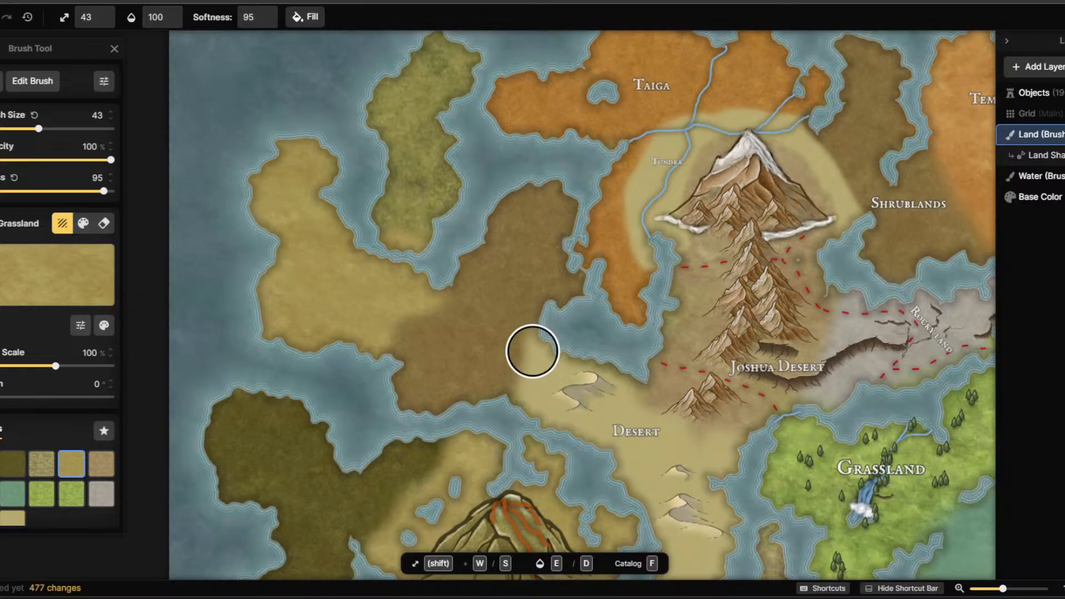
pyautogui.moveTo(585, 598)
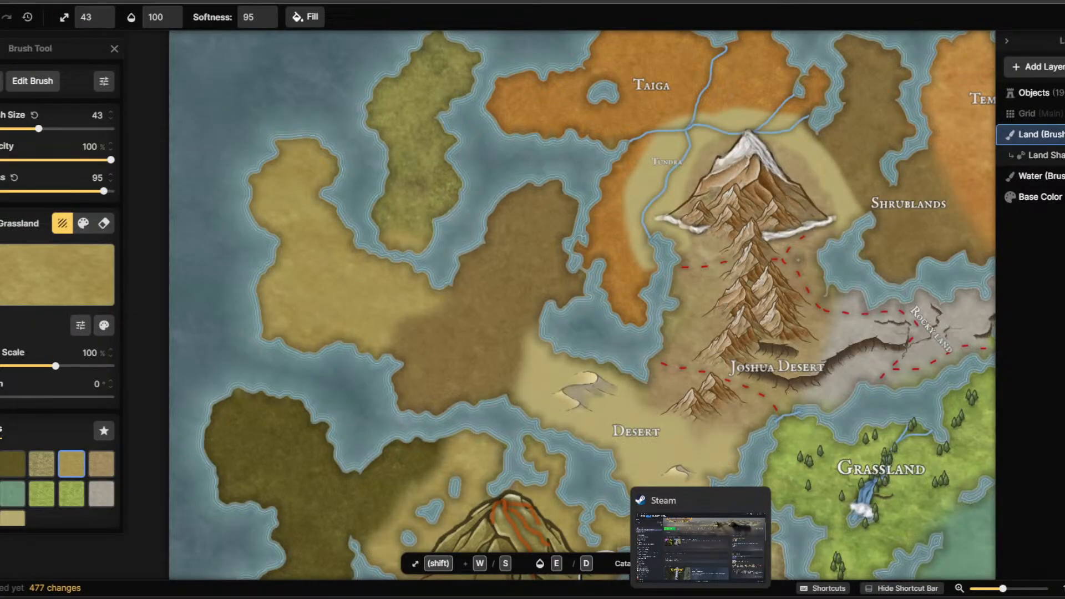
pyautogui.moveTo(787, 597)
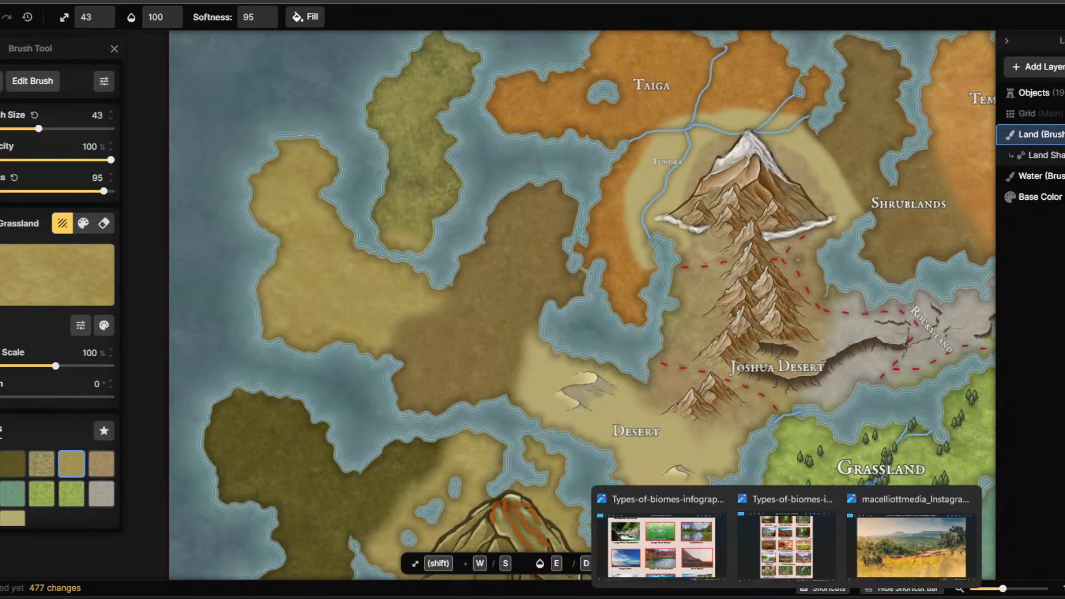
pyautogui.moveTo(682, 582)
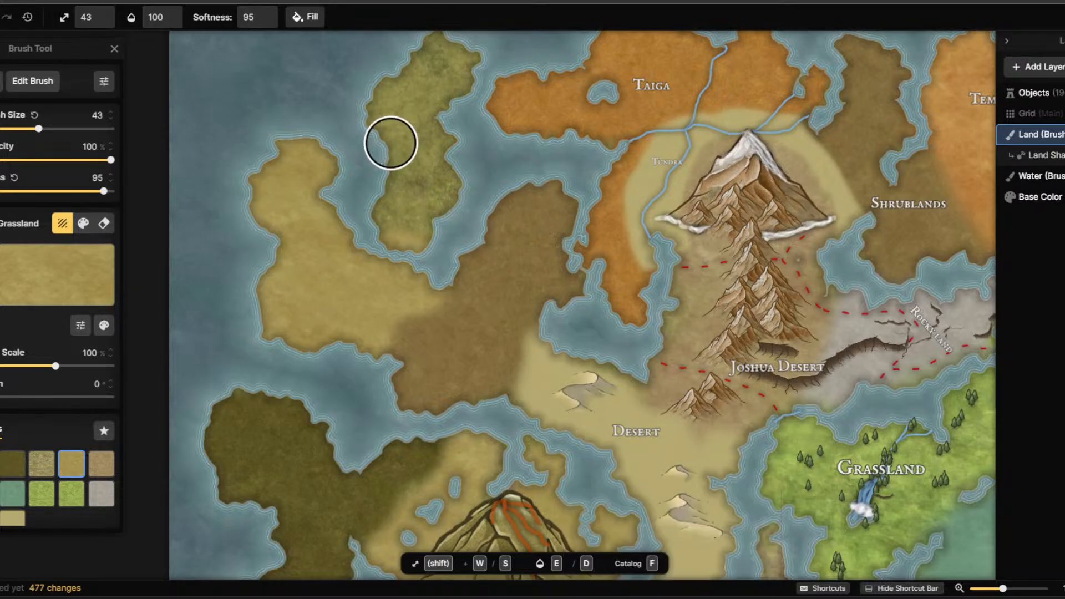
# Select the grey-green parchment texture from the Fantasy World catalog and paint it over the northwestern island and the western arm beside it.
pyautogui.press('f')
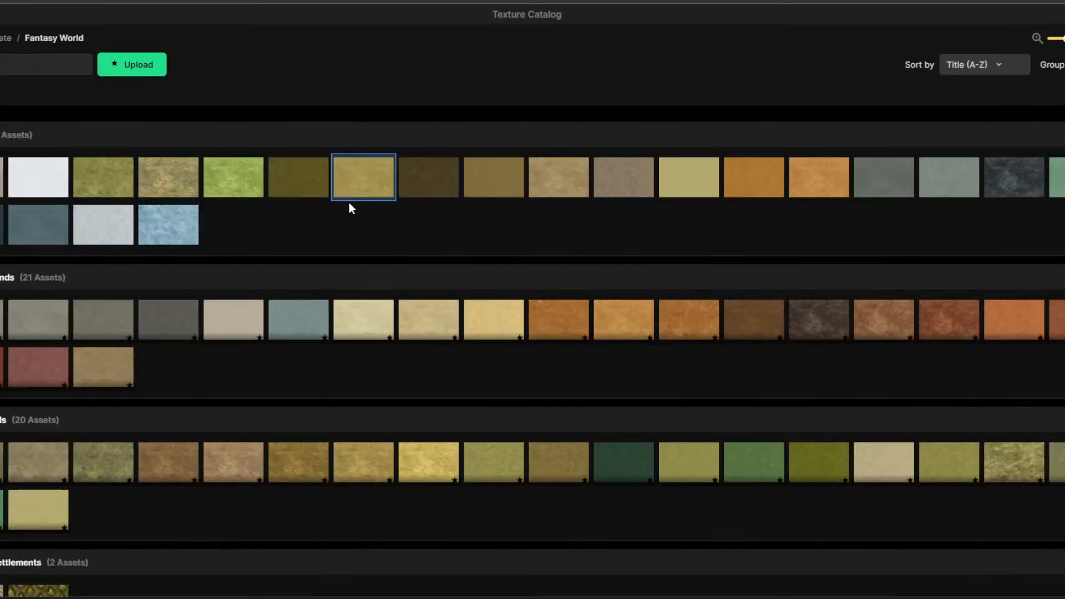
pyautogui.moveTo(103, 184)
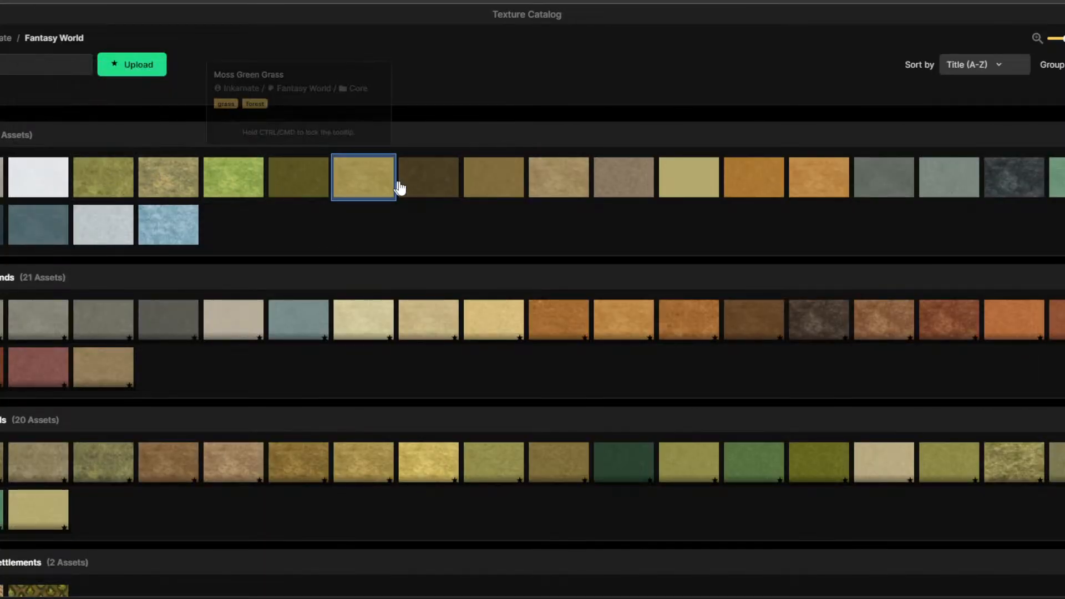
pyautogui.moveTo(406, 189)
pyautogui.moveTo(612, 190)
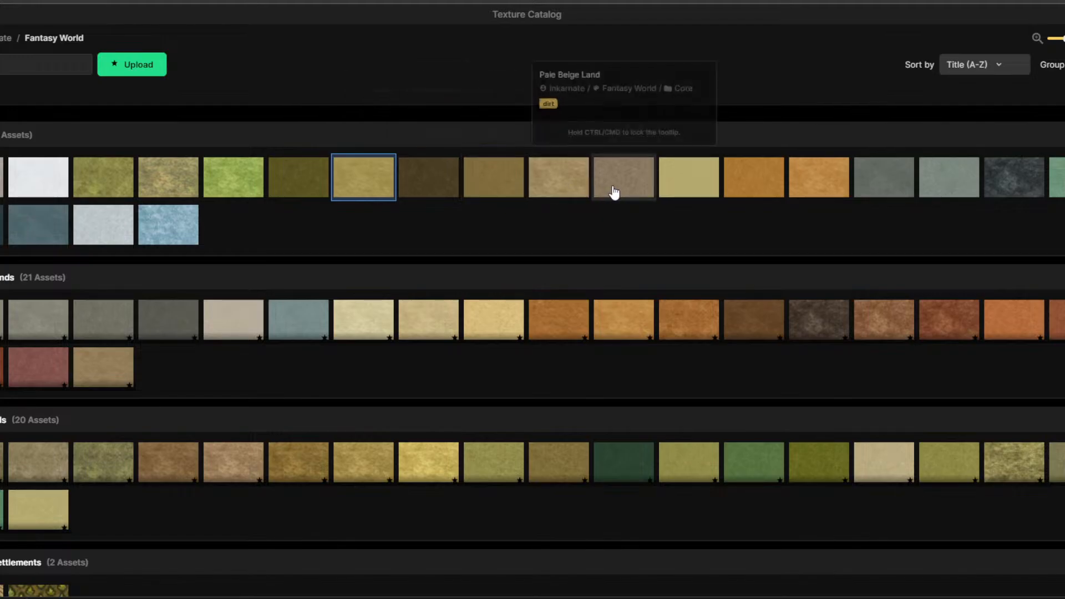
pyautogui.click(962, 188)
pyautogui.moveTo(359, 227)
pyautogui.mouseDown()
pyautogui.moveTo(438, 214)
pyautogui.moveTo(338, 344)
pyautogui.moveTo(377, 254)
pyautogui.moveTo(411, 284)
pyautogui.moveTo(428, 238)
pyautogui.mouseUp()
pyautogui.hotkey('ctrl', 'z')
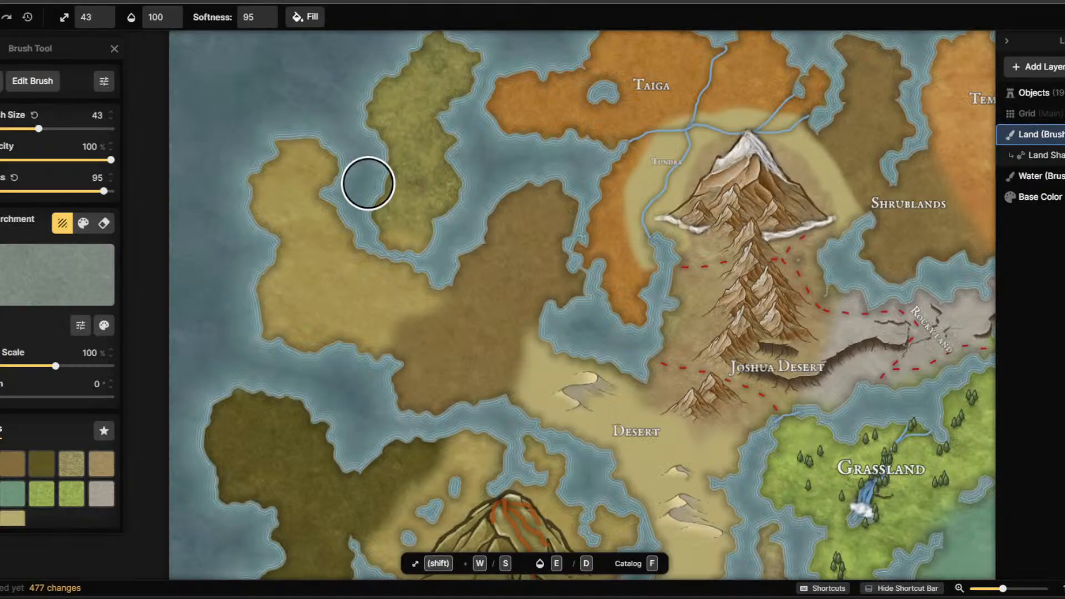
pyautogui.moveTo(407, 225)
pyautogui.mouseDown()
pyautogui.moveTo(468, 212)
pyautogui.moveTo(424, 87)
pyautogui.moveTo(447, 57)
pyautogui.moveTo(451, 97)
pyautogui.moveTo(452, 48)
pyautogui.moveTo(415, 67)
pyautogui.moveTo(417, 194)
pyautogui.moveTo(395, 116)
pyautogui.moveTo(374, 98)
pyautogui.moveTo(391, 195)
pyautogui.moveTo(385, 235)
pyautogui.moveTo(431, 249)
pyautogui.moveTo(407, 256)
pyautogui.moveTo(338, 218)
pyautogui.moveTo(404, 223)
pyautogui.moveTo(381, 229)
pyautogui.moveTo(320, 167)
pyautogui.moveTo(268, 153)
pyautogui.moveTo(250, 184)
pyautogui.moveTo(361, 231)
pyautogui.moveTo(287, 194)
pyautogui.moveTo(319, 171)
pyautogui.moveTo(311, 210)
pyautogui.moveTo(308, 192)
pyautogui.moveTo(344, 216)
pyautogui.moveTo(313, 231)
pyautogui.moveTo(326, 254)
pyautogui.moveTo(427, 289)
pyautogui.moveTo(374, 334)
pyautogui.moveTo(284, 329)
pyautogui.moveTo(261, 304)
pyautogui.moveTo(286, 210)
pyautogui.moveTo(332, 289)
pyautogui.moveTo(269, 285)
pyautogui.moveTo(293, 210)
pyautogui.moveTo(345, 294)
pyautogui.moveTo(311, 348)
pyautogui.moveTo(369, 337)
pyautogui.moveTo(373, 322)
pyautogui.moveTo(336, 287)
pyautogui.moveTo(349, 294)
pyautogui.moveTo(337, 247)
pyautogui.mouseUp()
pyautogui.scroll(-2, 565, 428)
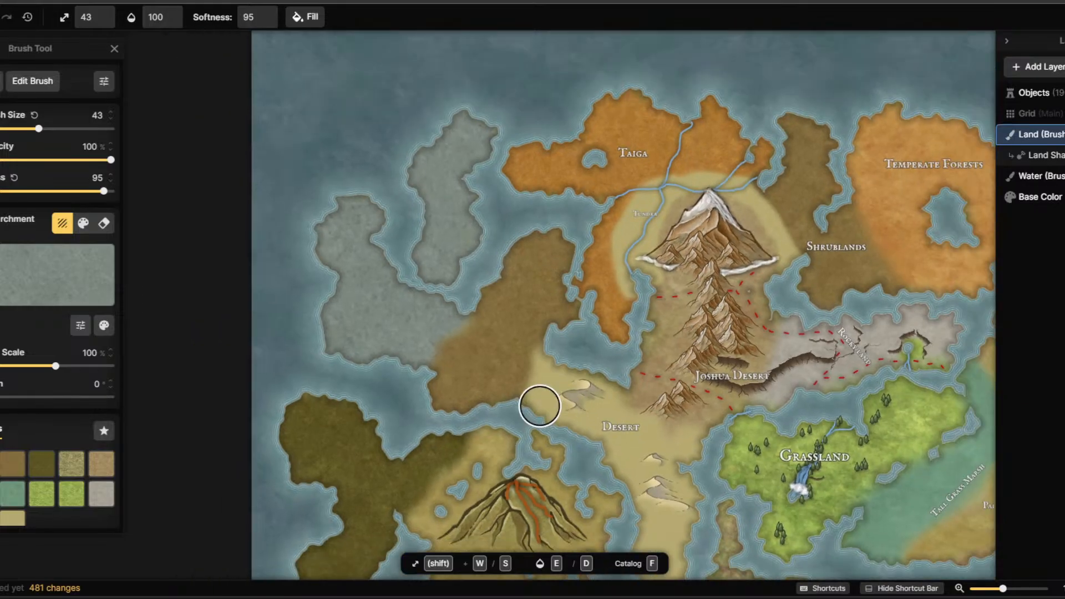
# Add the text label "Savannah" on the brown land northwest of Desert.
pyautogui.scroll(2, 595, 447)
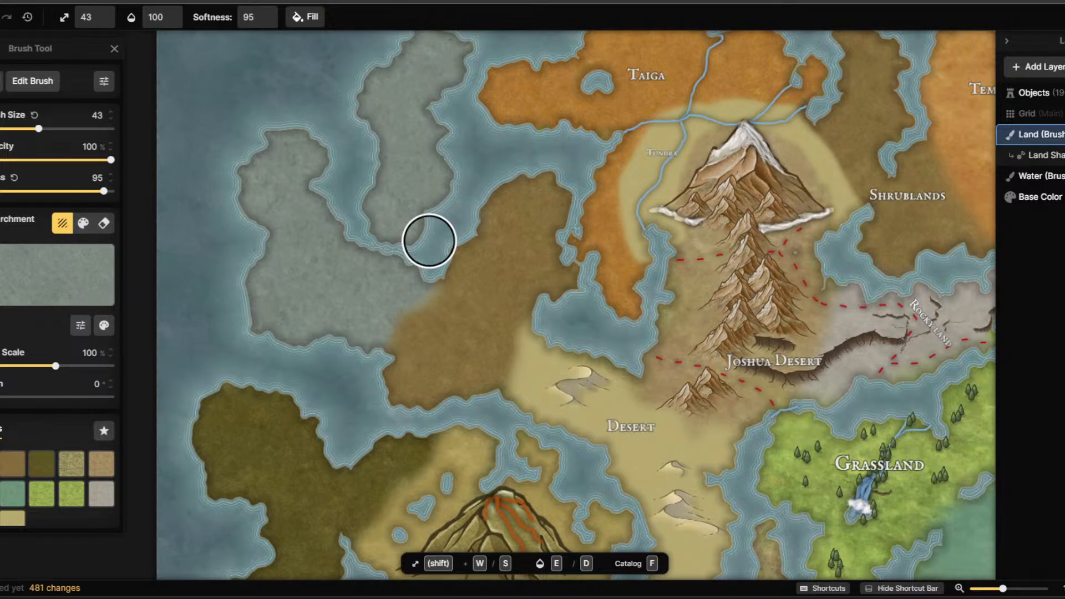
pyautogui.press('t')
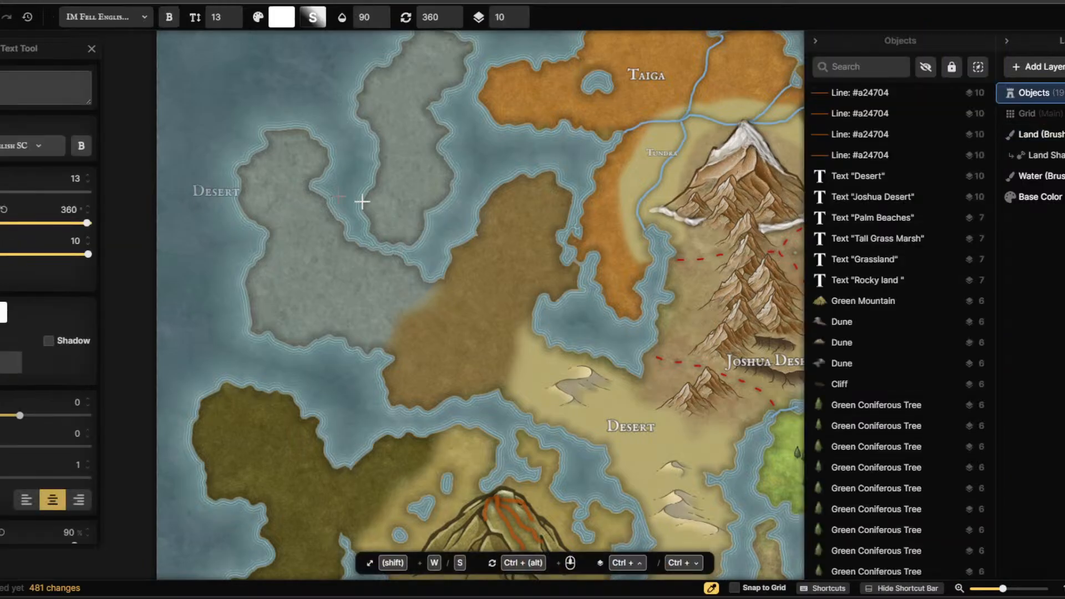
pyautogui.click(464, 323)
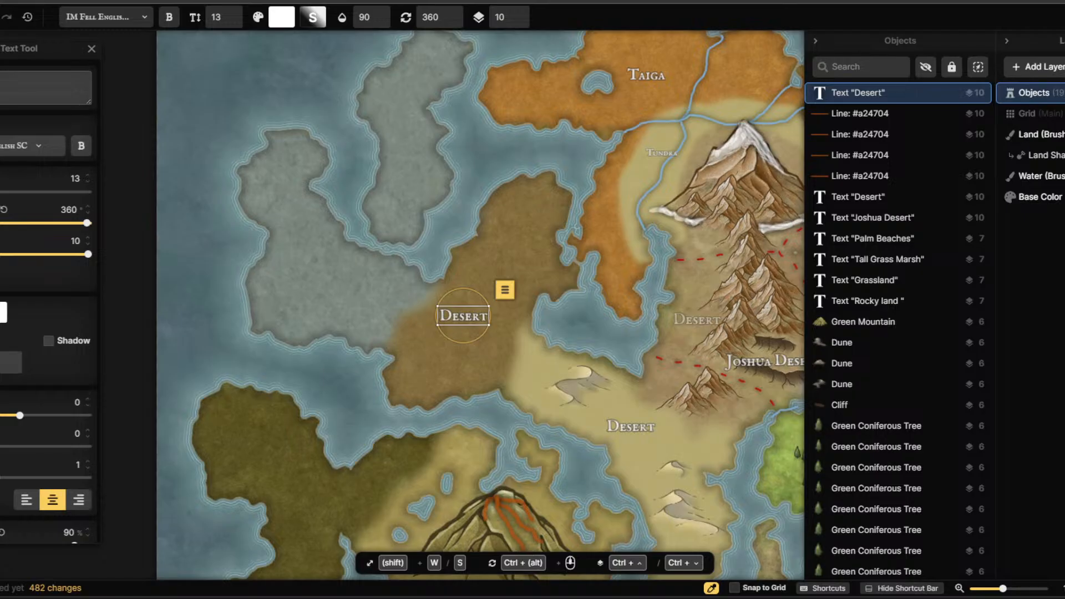
pyautogui.write('Sa')
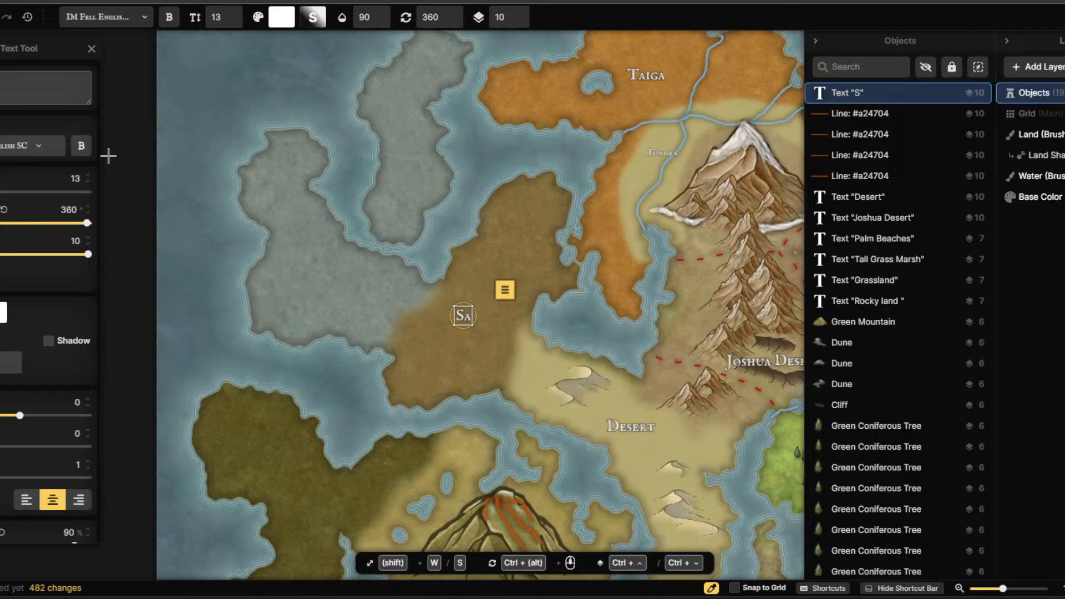
pyautogui.write('vannah')
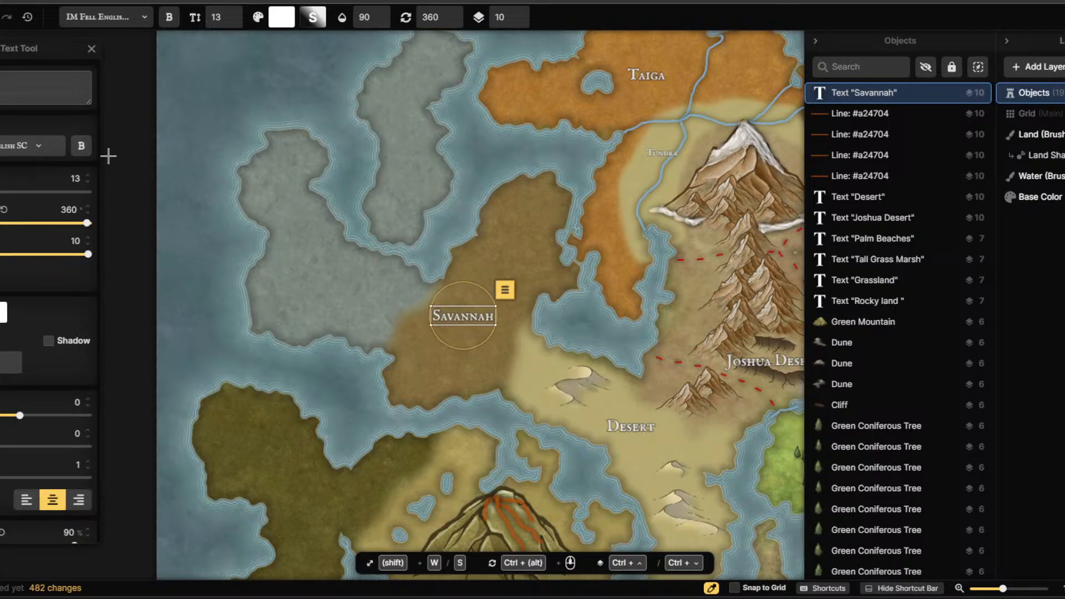
# Add the text label "Pine forest" on the grey western arm of the northwestern landmass.
pyautogui.click(331, 285)
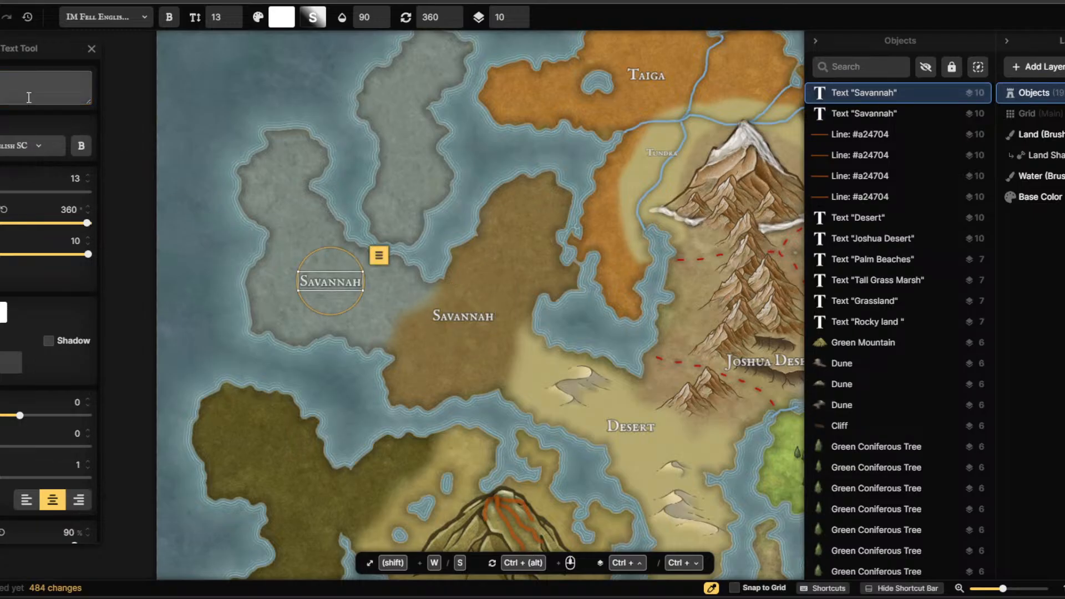
pyautogui.press('BackSpace')
pyautogui.write('Pine fores')
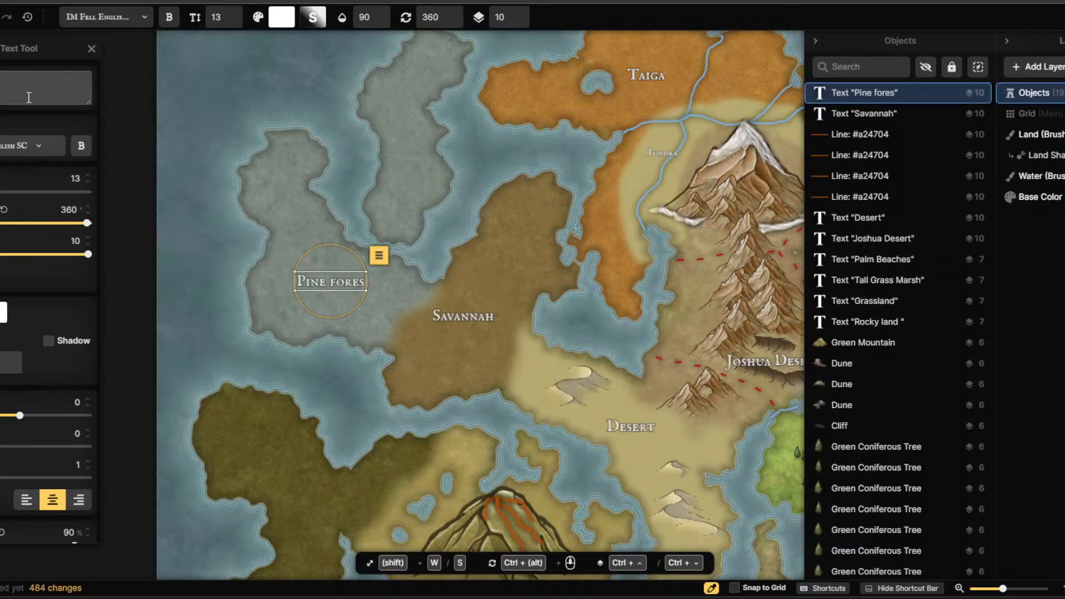
pyautogui.write('t')
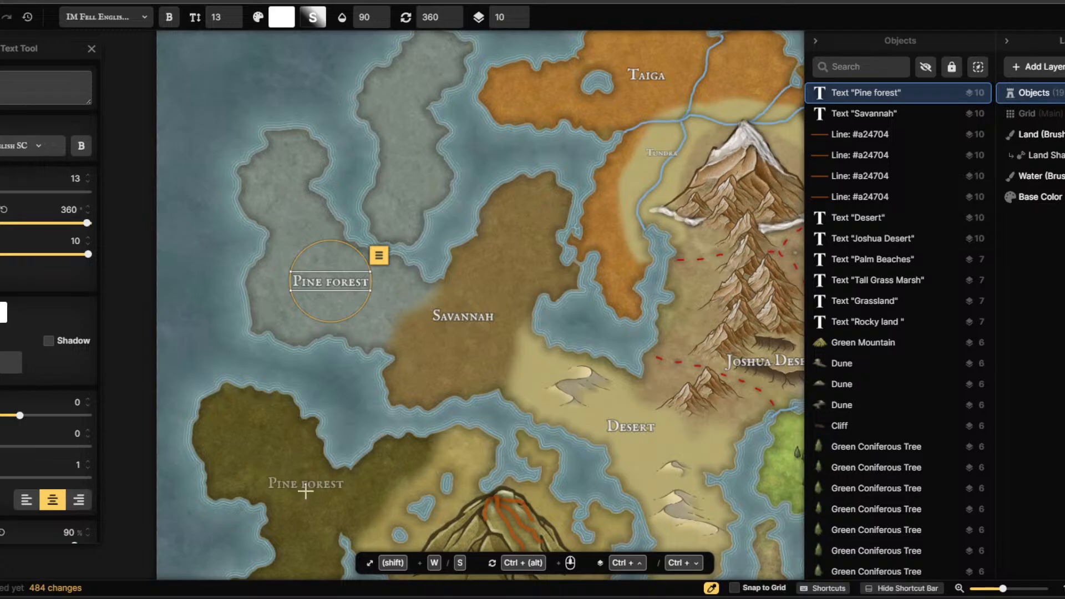
# Add the text label "Tropical forest" on the dark olive land west of the volcano.
pyautogui.scroll(-1, 305, 491)
pyautogui.click(308, 506)
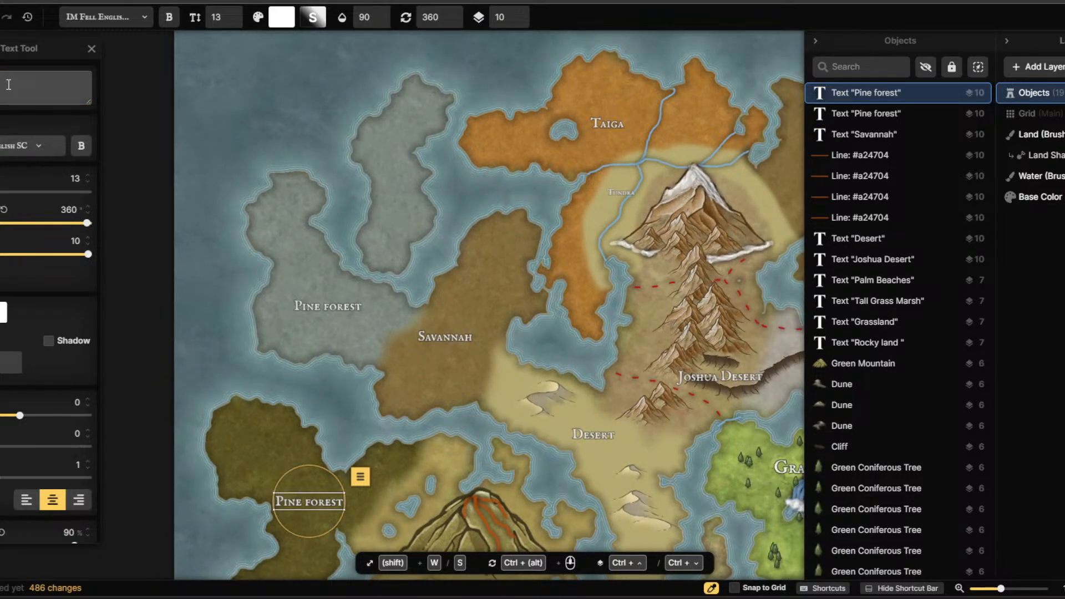
pyautogui.write('Tropi')
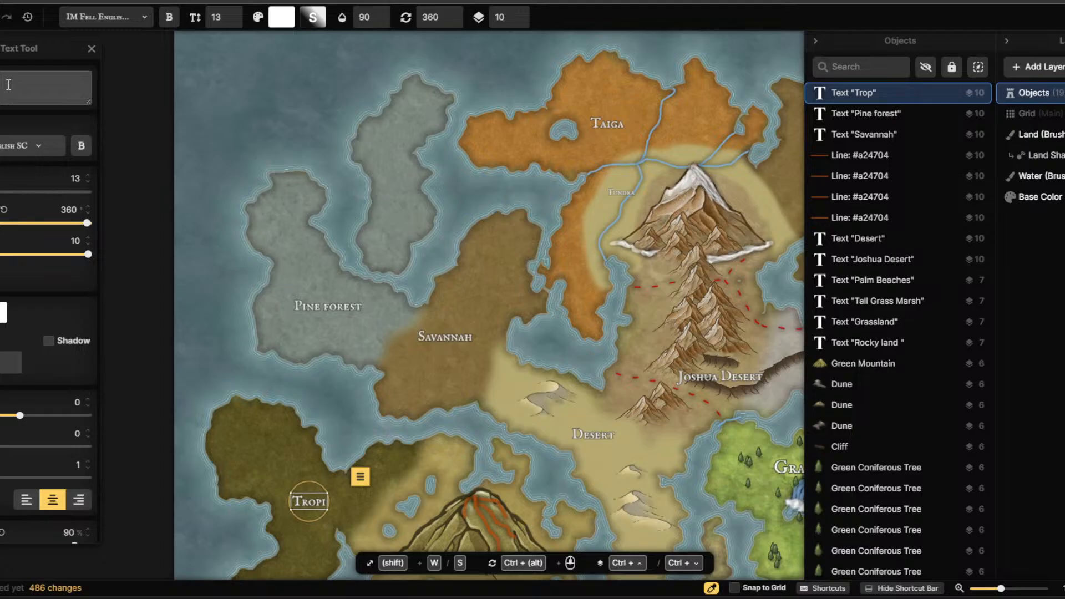
pyautogui.write('cal forest')
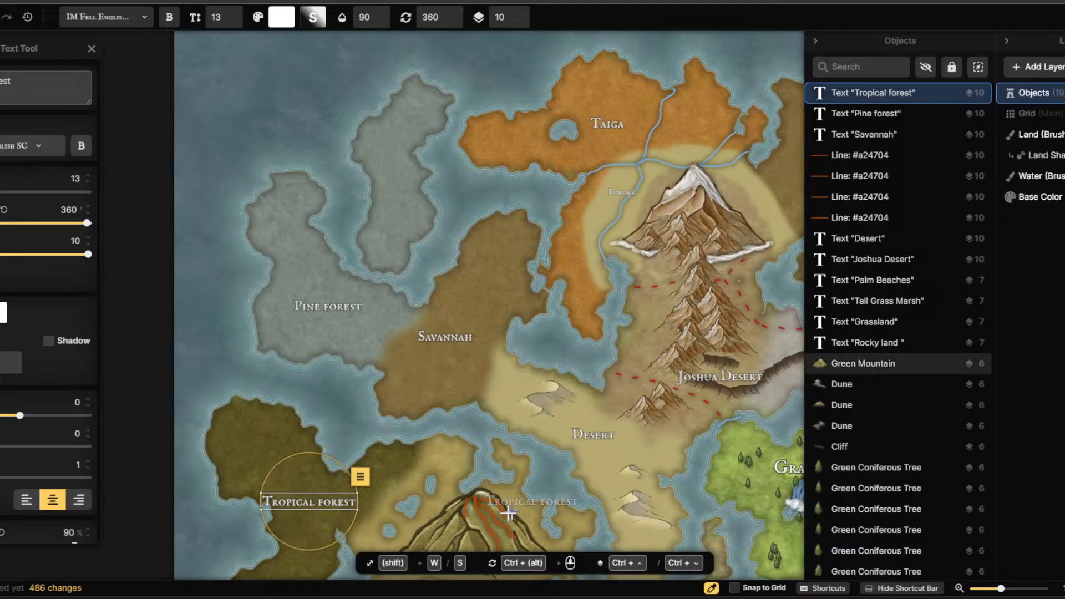
# Add the text label "Magrove/ palm forest" at the foot of the lava volcano.
pyautogui.scroll(-1, 509, 524)
pyautogui.scroll(1, 510, 524)
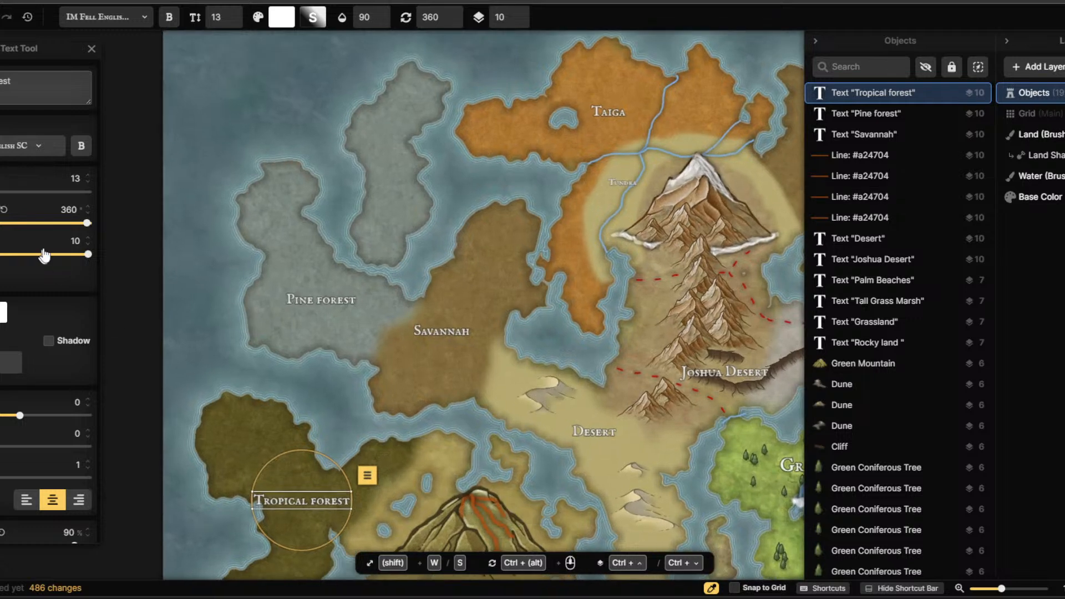
pyautogui.scroll(-9, 440, 477)
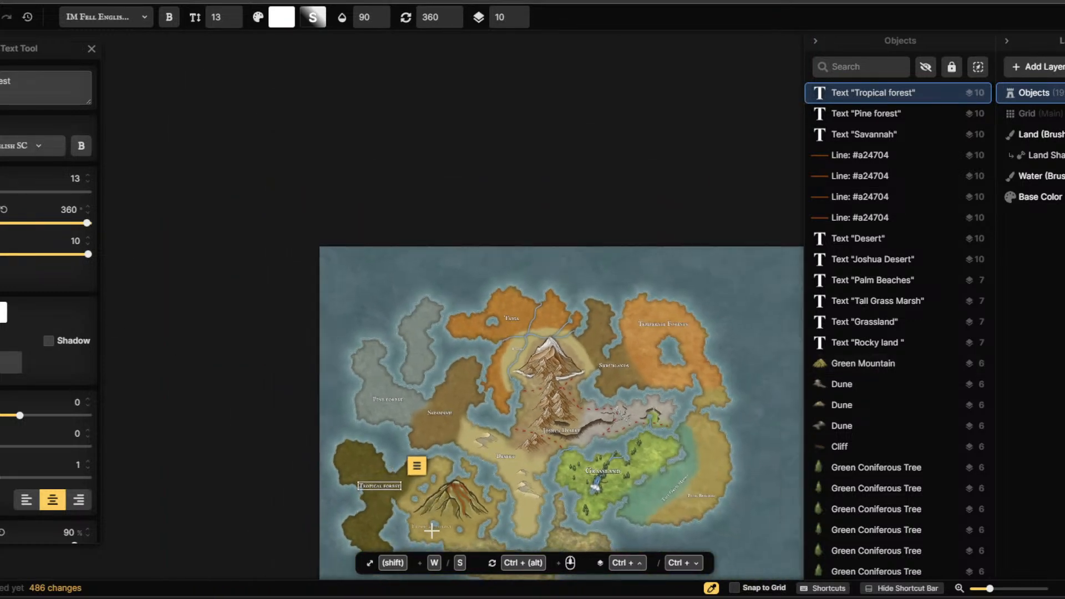
pyautogui.scroll(10, 494, 571)
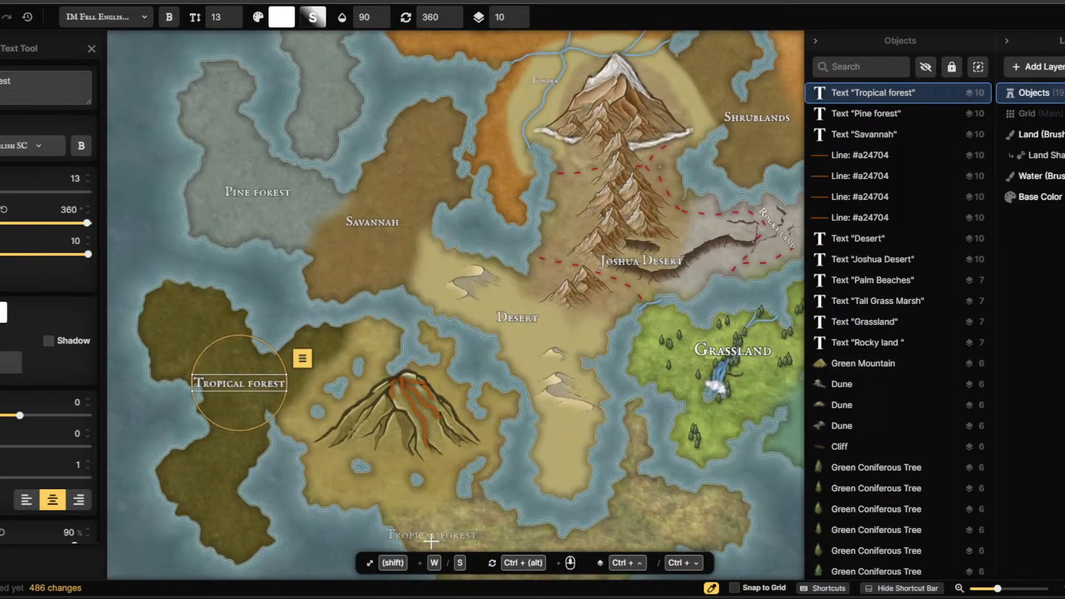
pyautogui.scroll(2, 431, 540)
pyautogui.click(380, 435)
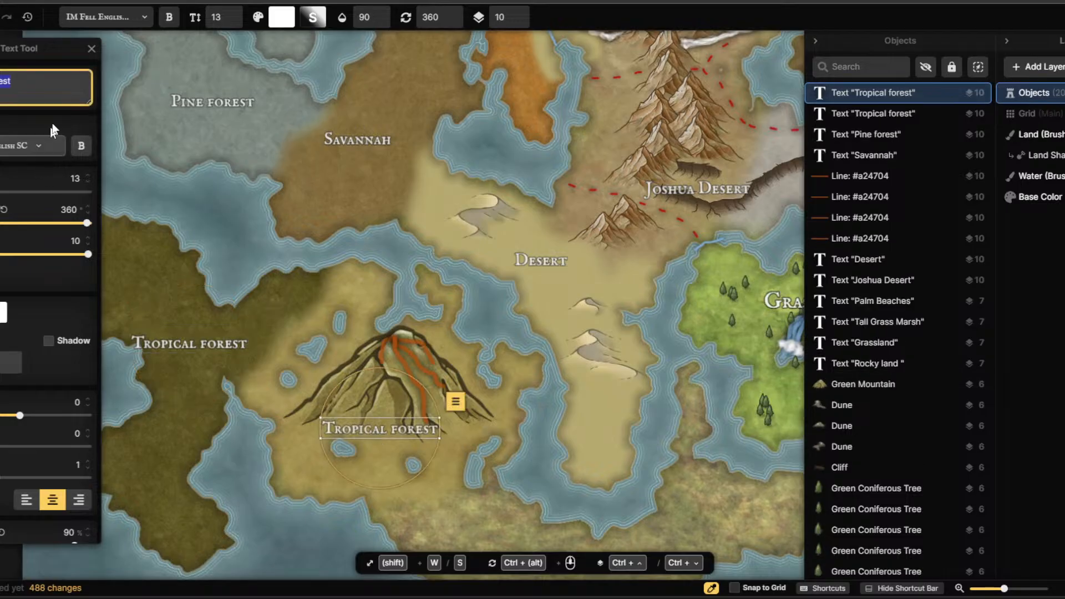
pyautogui.hotkey('ctrl', 'a')
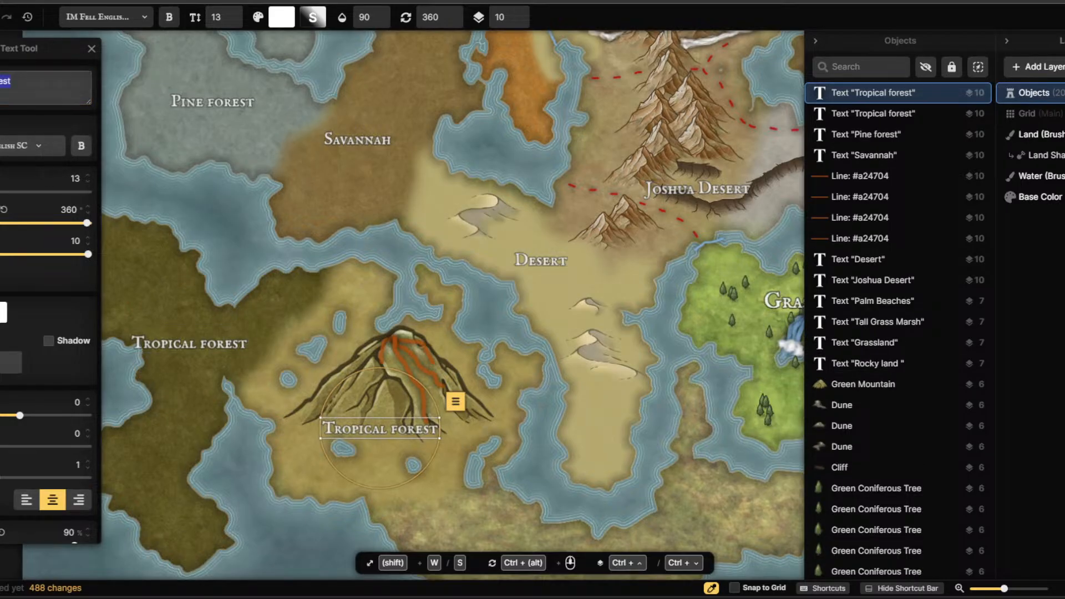
pyautogui.write('Ma')
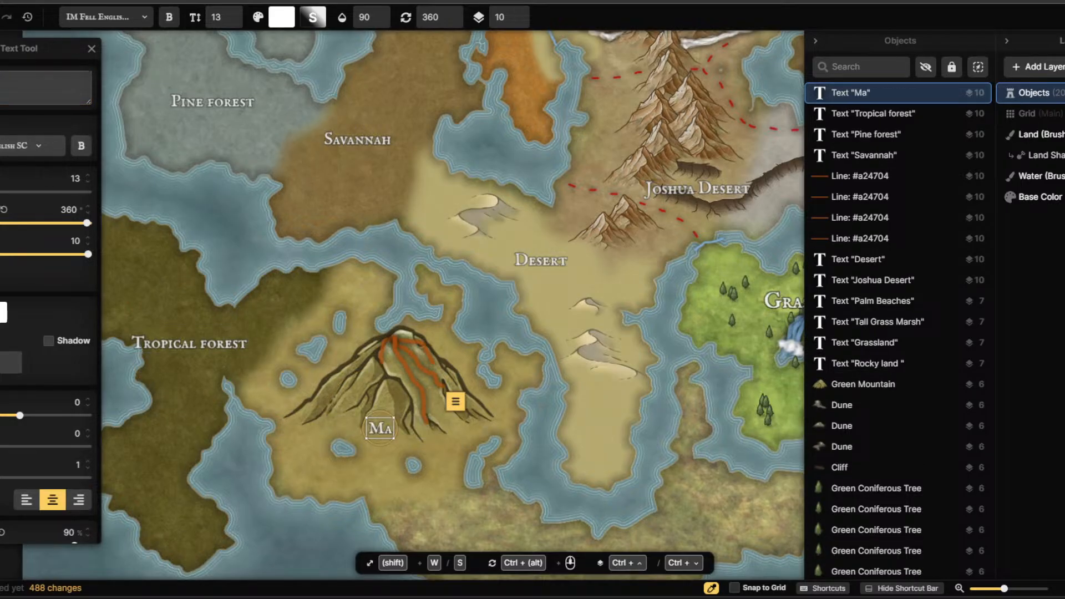
pyautogui.write('grove')
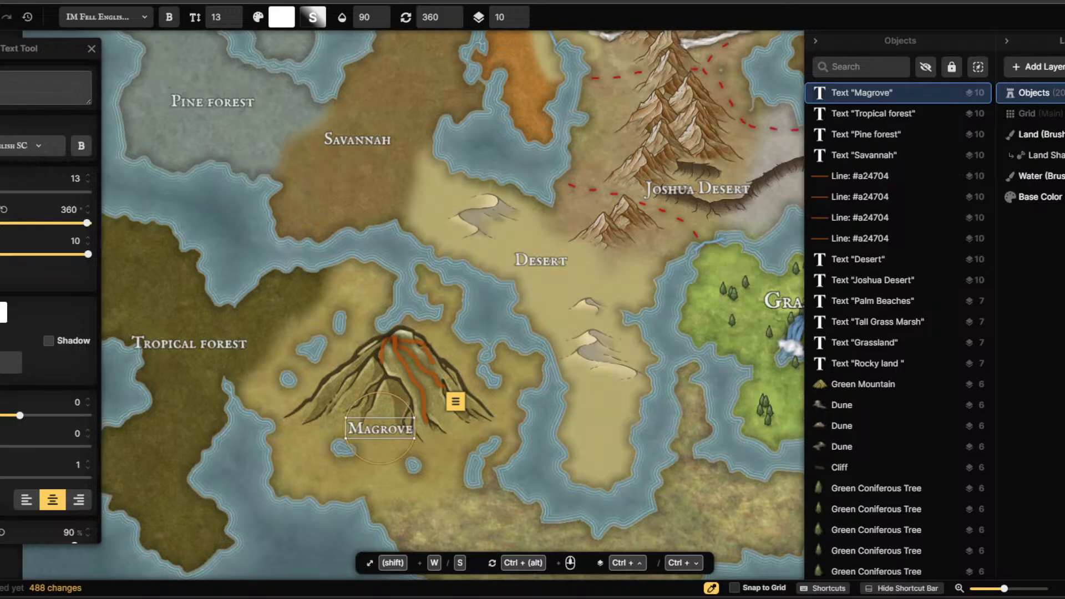
pyautogui.write('/ palm')
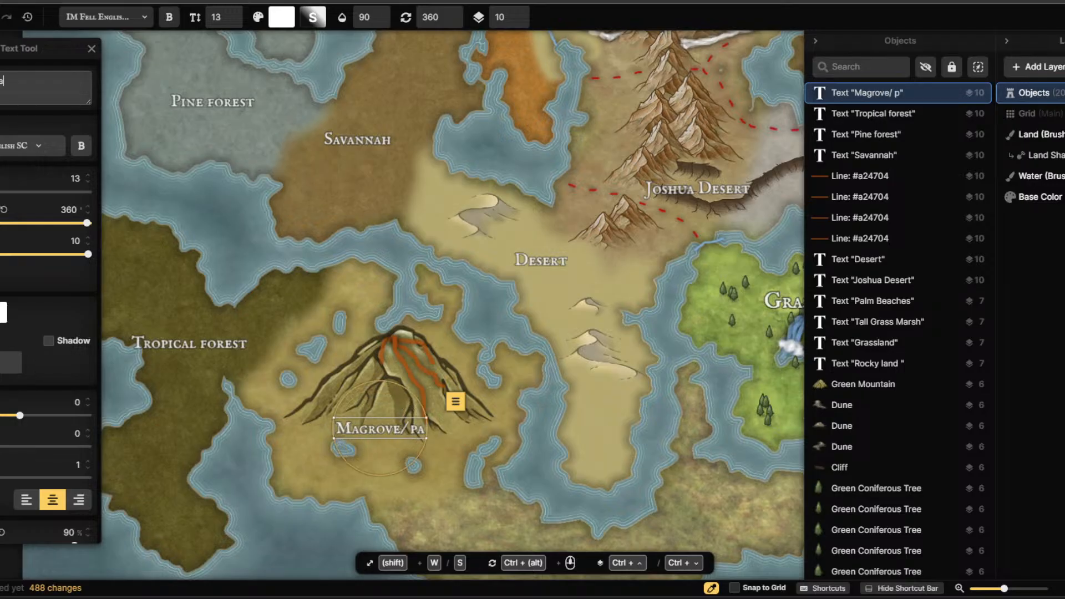
pyautogui.write(' forest')
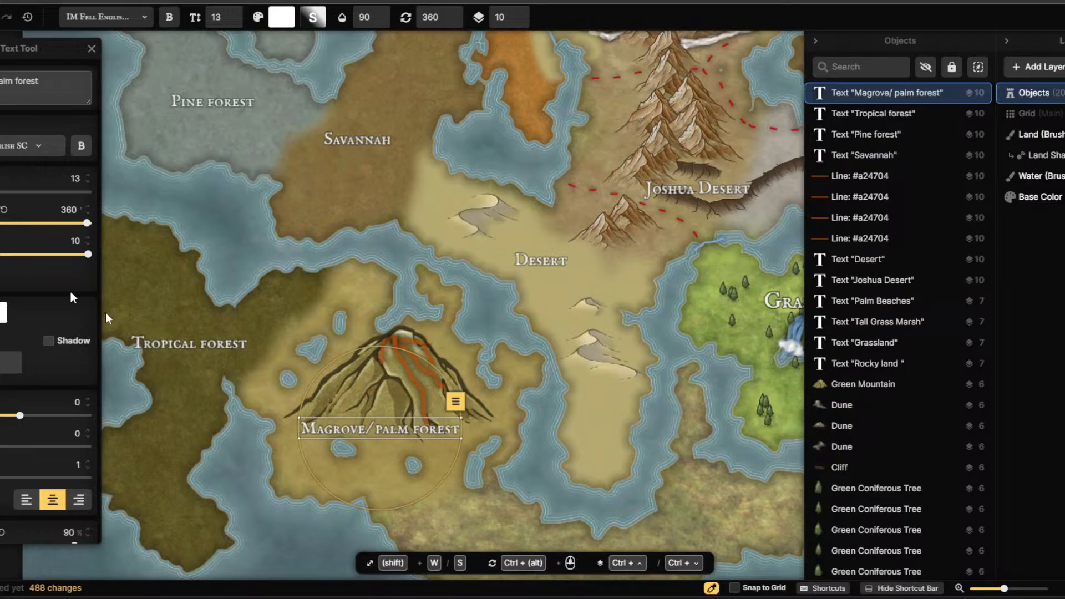
# Place another "Magrove/ palm forest" label on the mottled landmass southeast of the volcano.
pyautogui.scroll(-3, 507, 502)
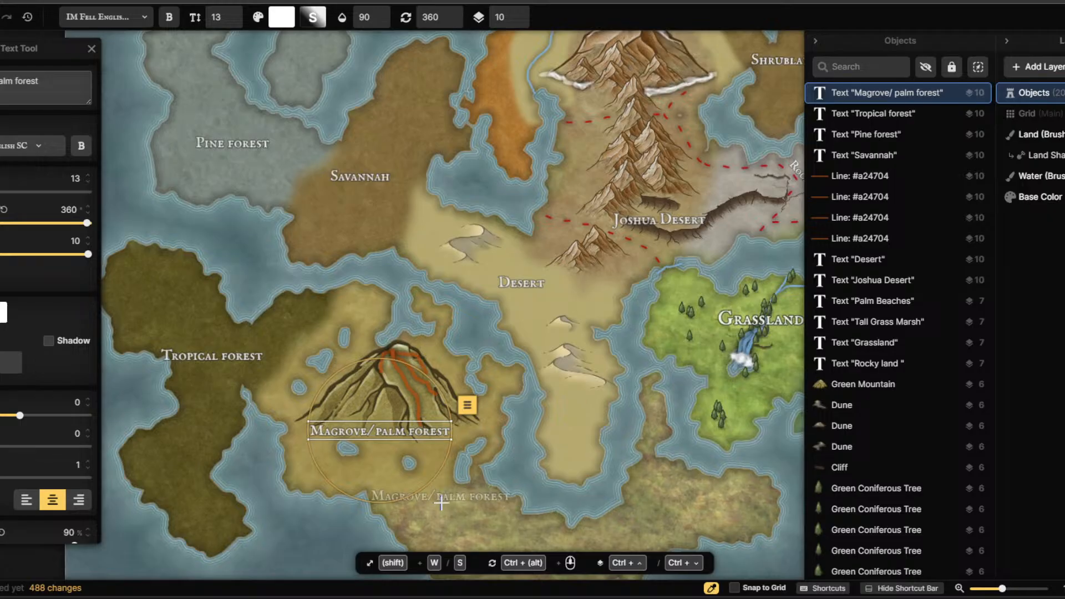
pyautogui.scroll(-4, 544, 505)
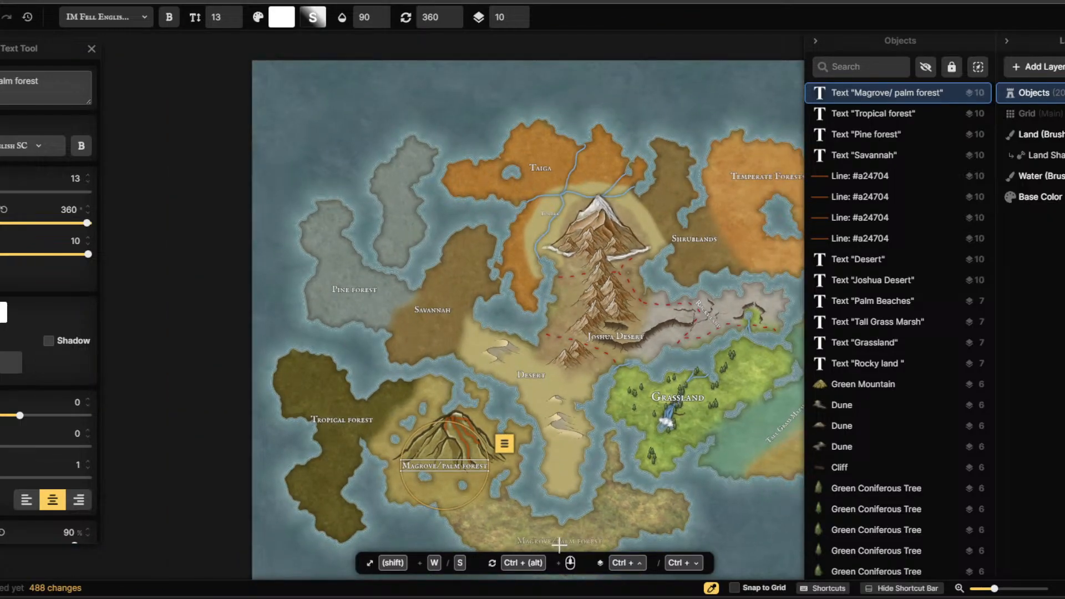
pyautogui.click(559, 545)
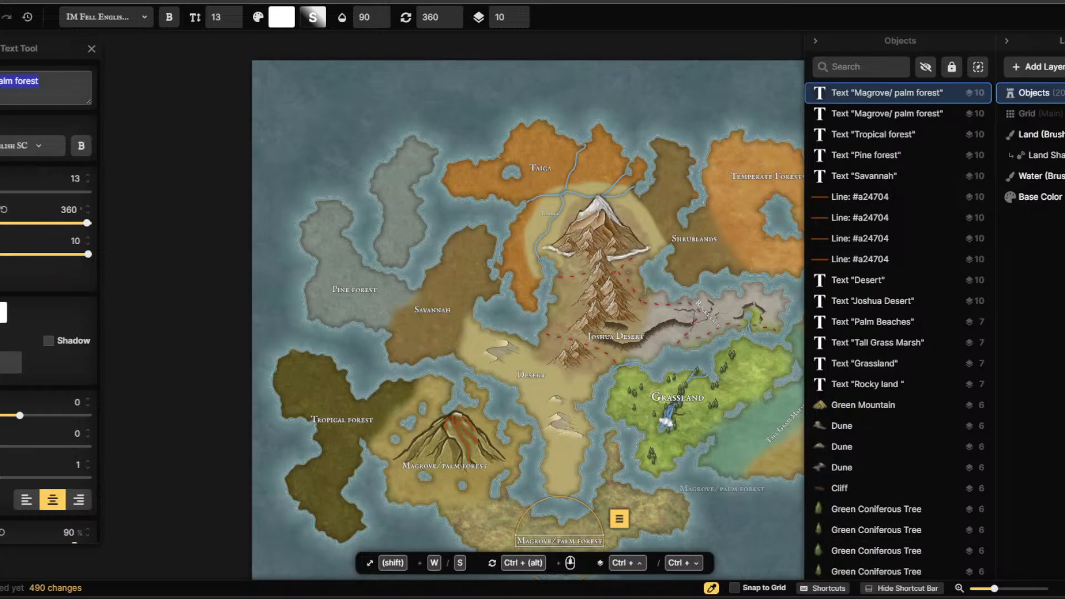
# Consult the biome infographic Types-of-biomes-infographic-outforia.png for a name for the southern region, comparing it with the whole map.
pyautogui.hotkey('alt', 'Tab')
pyautogui.scroll(-3, 873, 433)
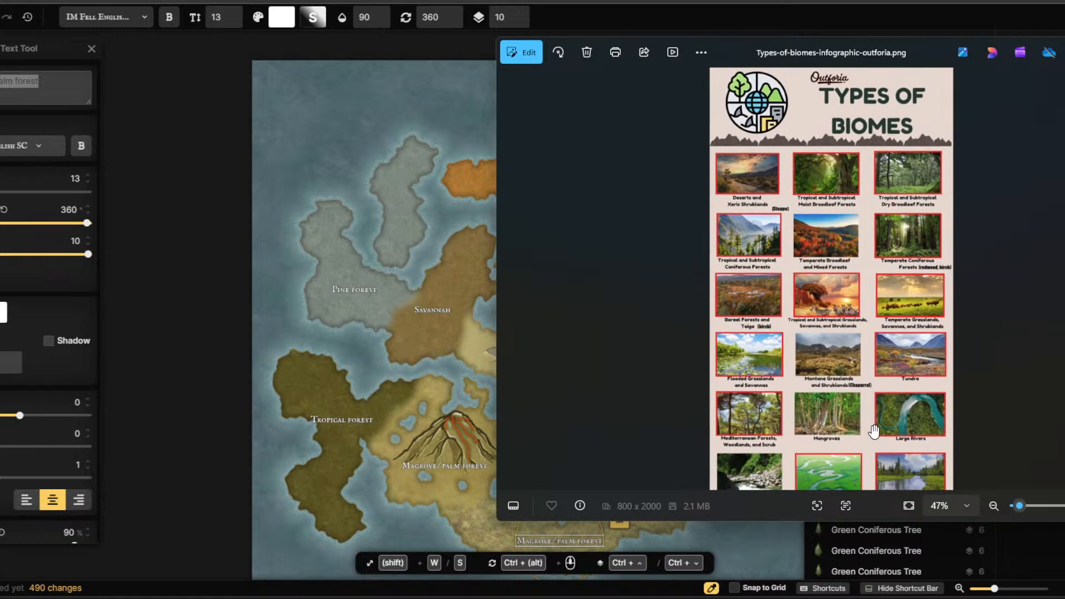
pyautogui.moveTo(877, 439); pyautogui.dragTo(852, 381)
pyautogui.hotkey('alt', 'Tab')
pyautogui.scroll(-5, 618, 447)
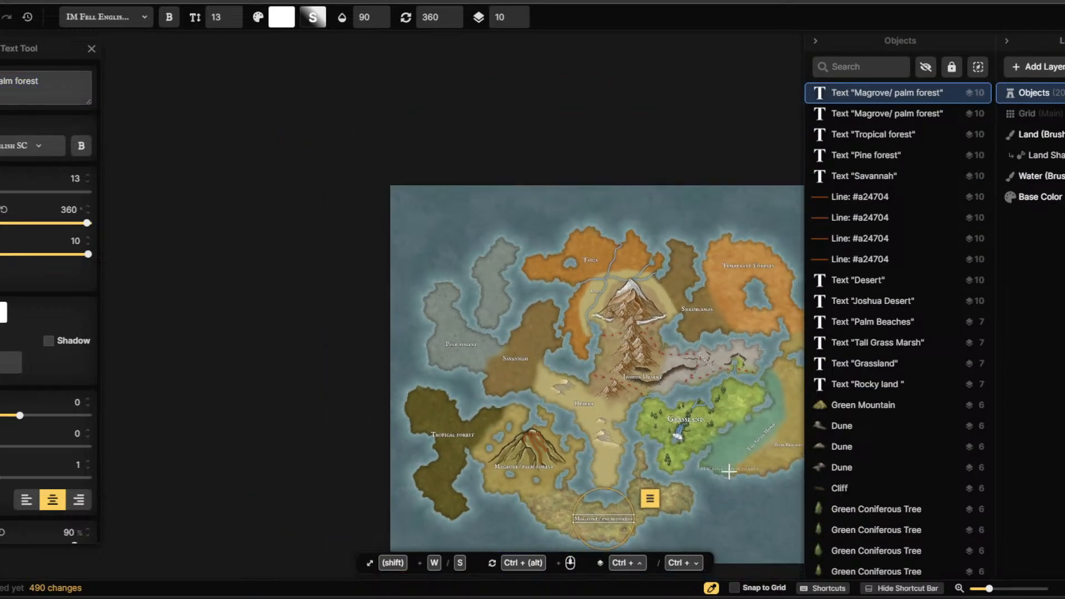
pyautogui.scroll(-2, 729, 472)
pyautogui.scroll(5, 737, 487)
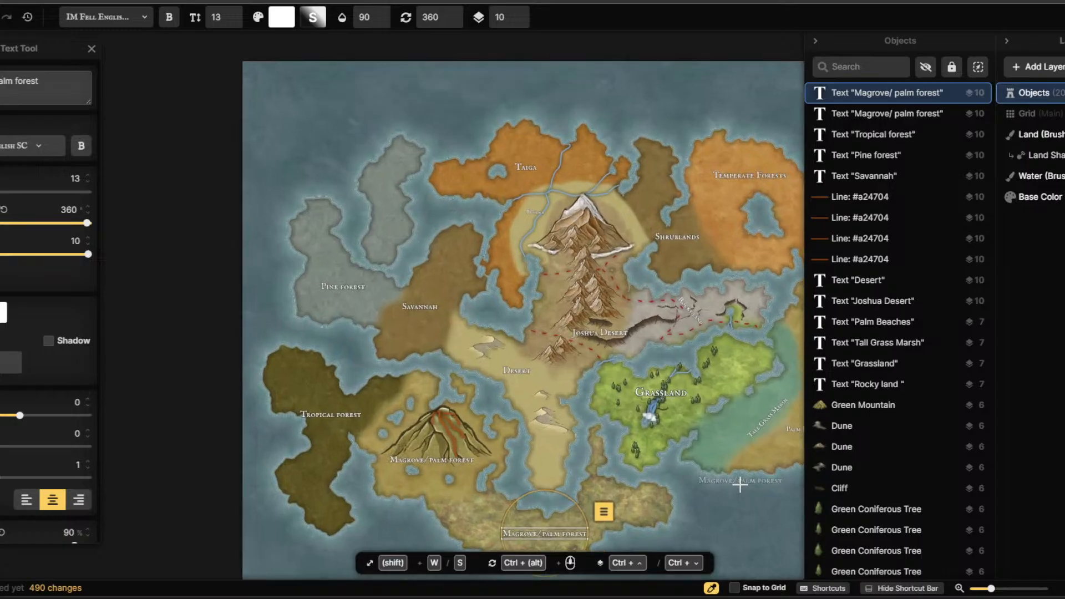
# Recheck all biome types in Types-of-biomes-infographic-outforia.png for a fitting name for the mottled southern landmass and return to the map.
pyautogui.scroll(2, 739, 484)
pyautogui.scroll(2, 694, 488)
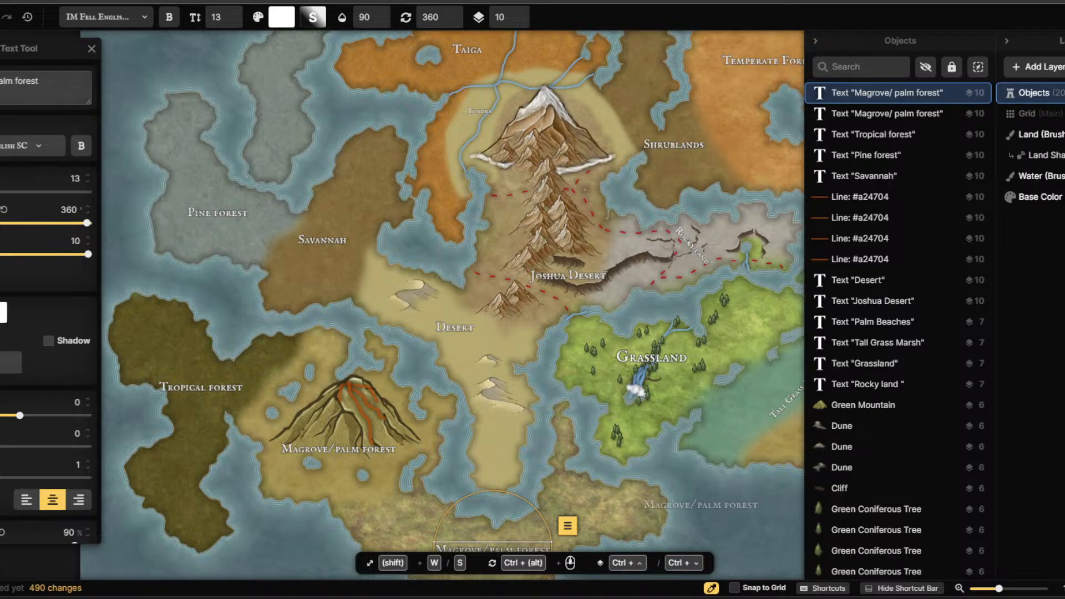
pyautogui.hotkey('alt', 'Tab')
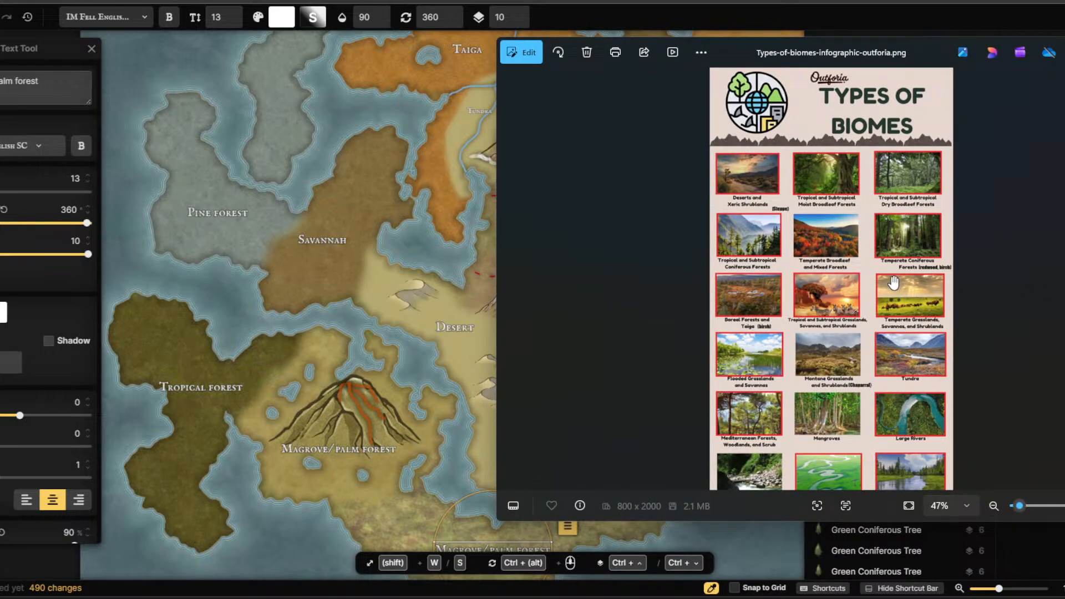
pyautogui.scroll(-3, 854, 292)
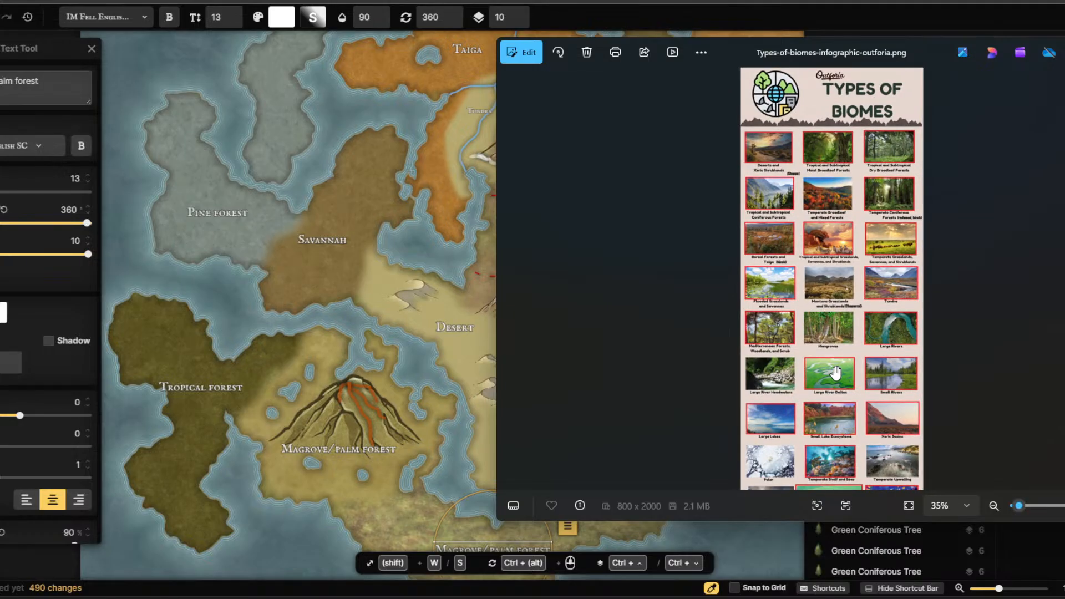
pyautogui.scroll(2, 836, 373)
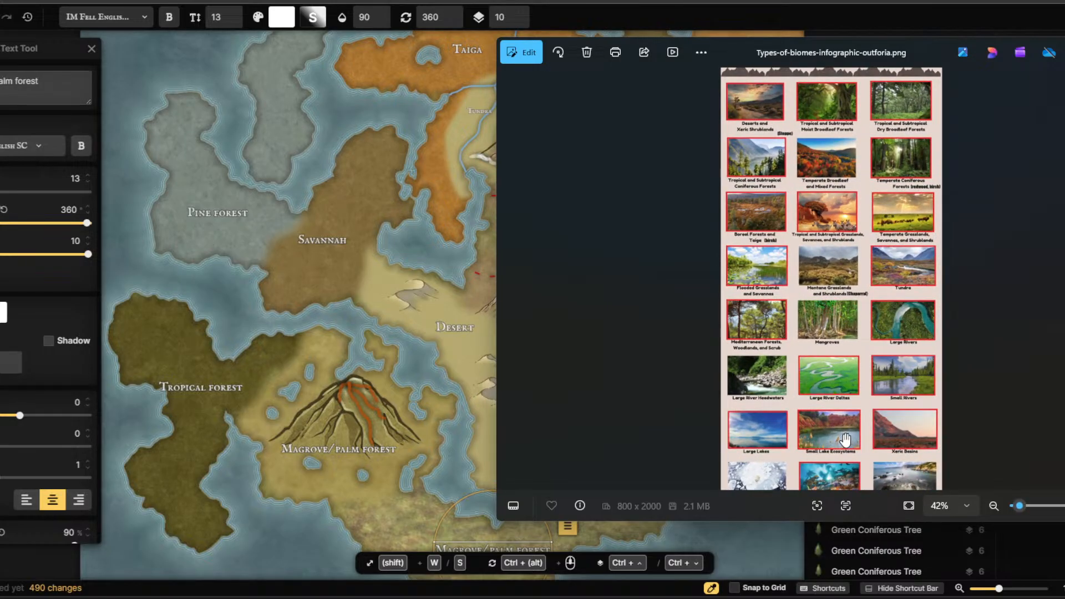
pyautogui.moveTo(845, 440); pyautogui.dragTo(853, 333)
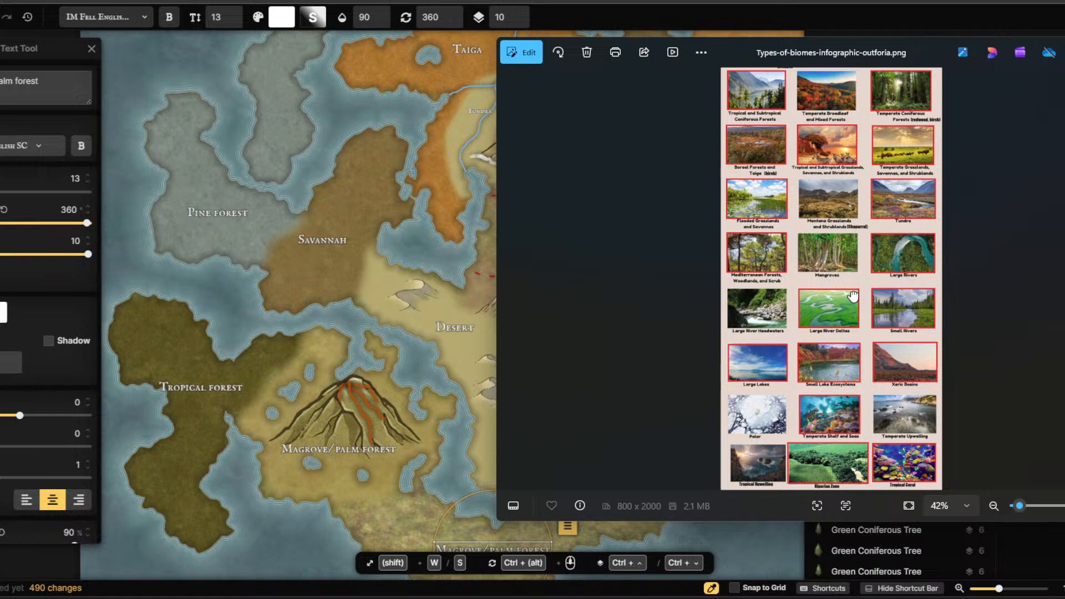
pyautogui.moveTo(852, 296); pyautogui.dragTo(902, 441)
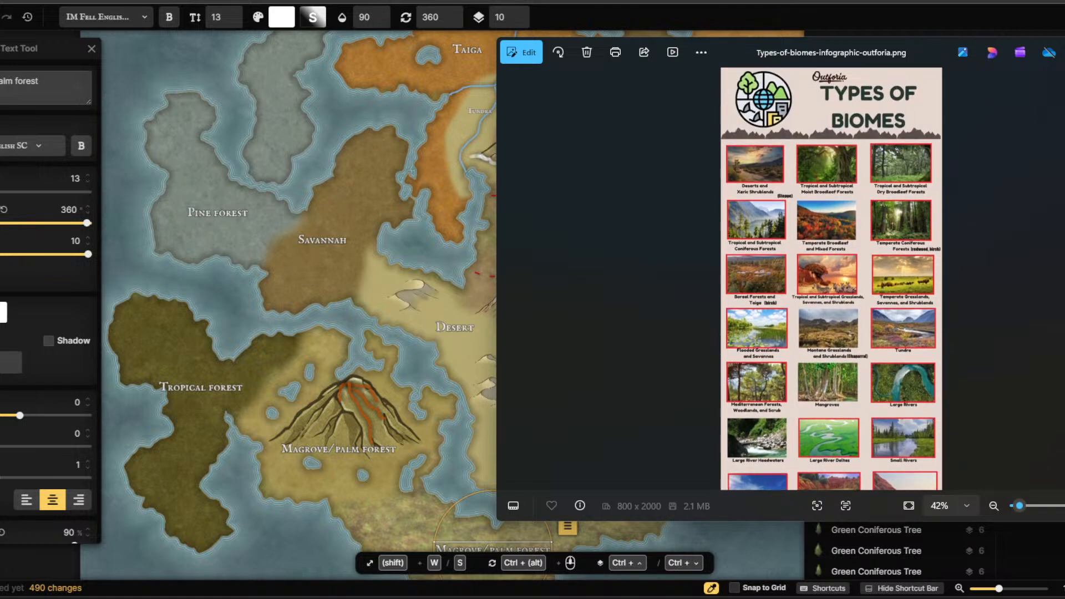
pyautogui.click(1063, 51)
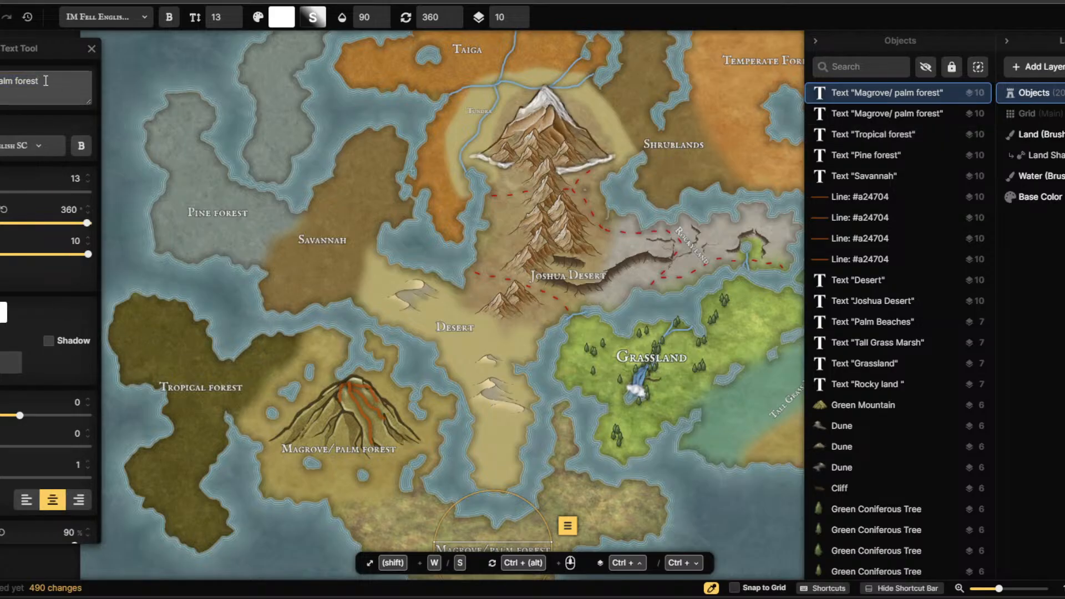
# Shorten the southern landmass label "Magrove/ palm forest" to "Magrove".
pyautogui.press('BackSpace')
pyautogui.press('BackSpace')
pyautogui.press('BackSpace')
pyautogui.press('BackSpace')
pyautogui.press('BackSpace')
pyautogui.press('BackSpace')
pyautogui.press('BackSpace')
pyautogui.press('BackSpace')
pyautogui.press('BackSpace')
pyautogui.press('BackSpace')
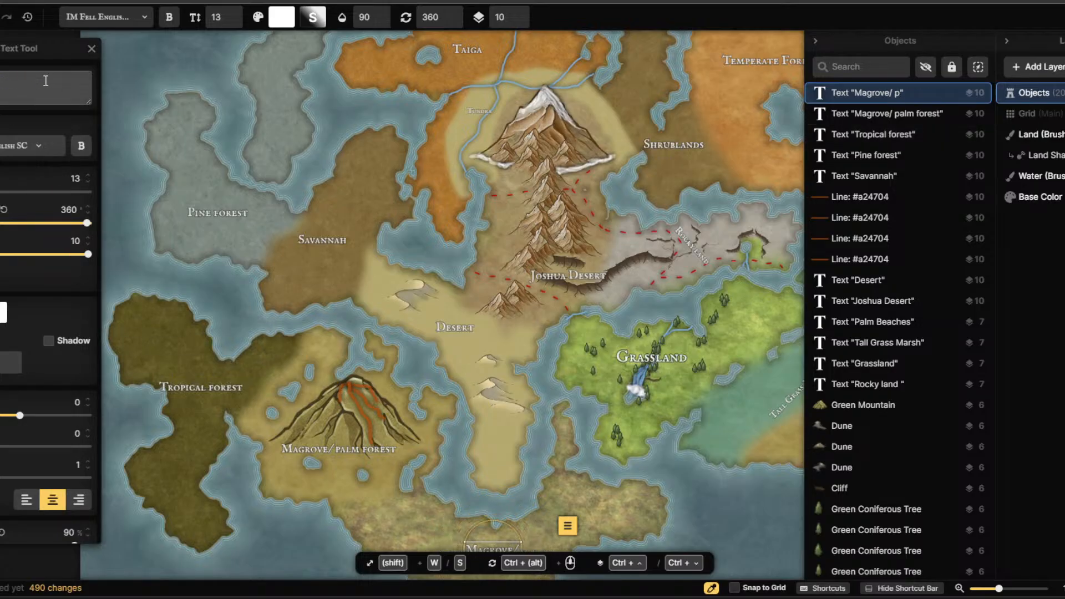
pyautogui.press('BackSpace')
pyautogui.press('BackSpace')
pyautogui.press('BackSpace')
# Change the label below the volcano to "Palm forest", close the text options and deselect the label.
pyautogui.click(868, 115)
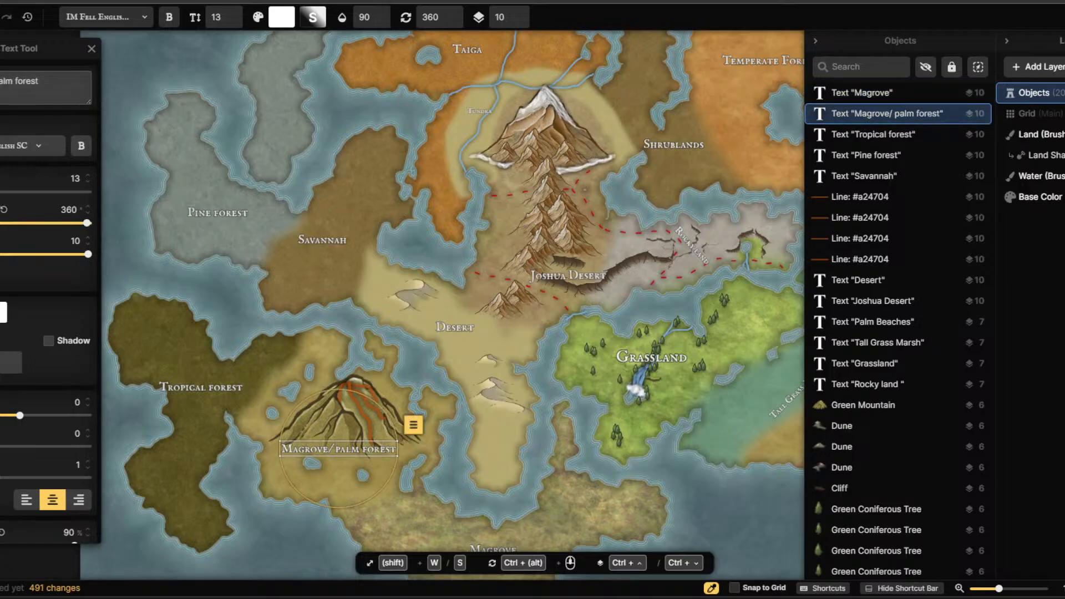
pyautogui.press('BackSpace')
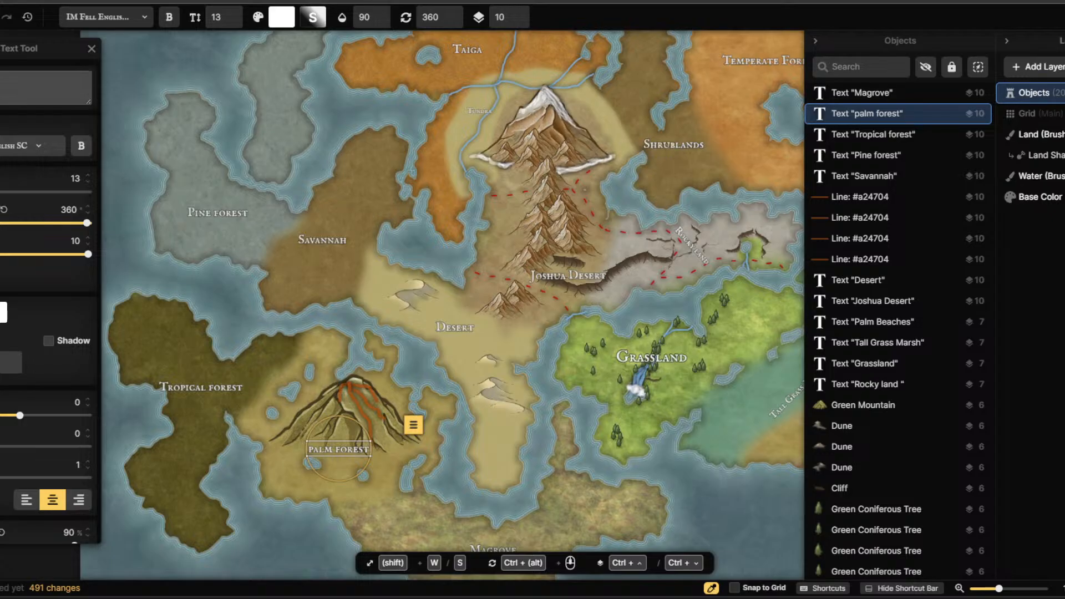
pyautogui.press('BackSpace')
pyautogui.write('P')
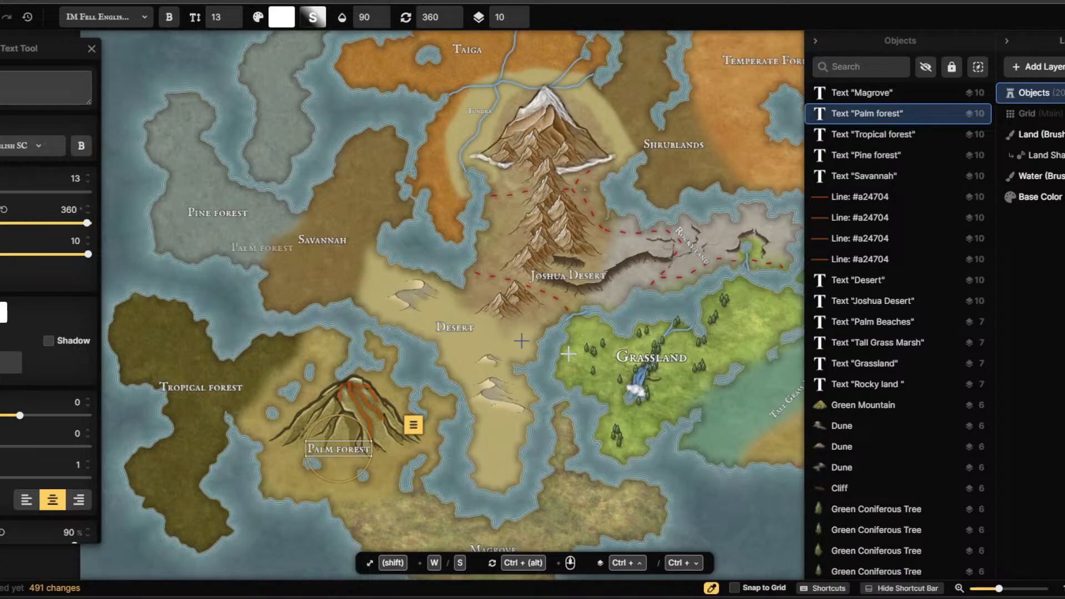
pyautogui.scroll(-3, 702, 500)
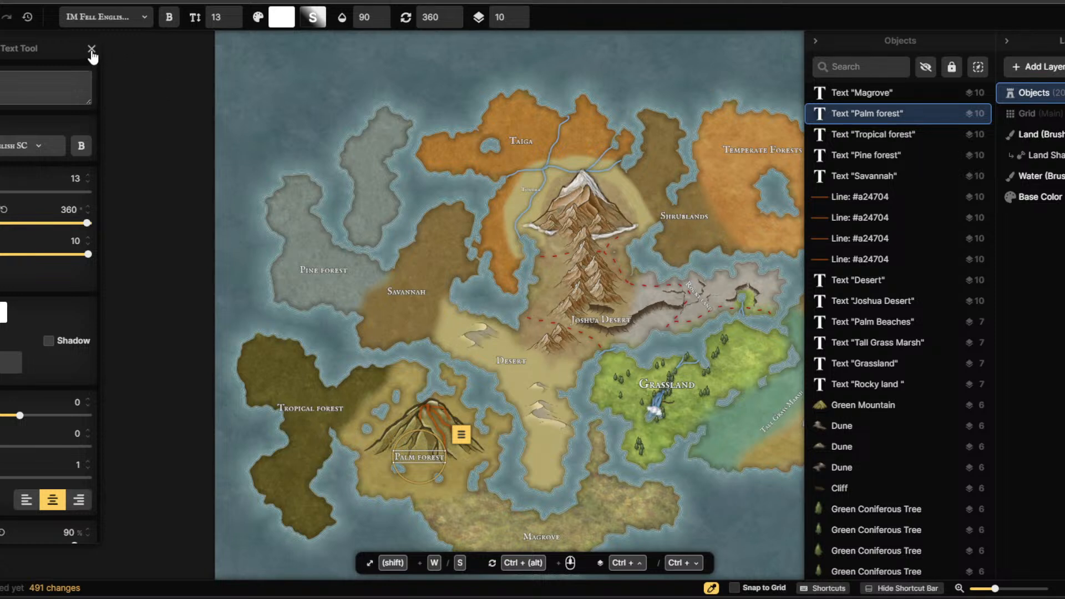
pyautogui.click(92, 50)
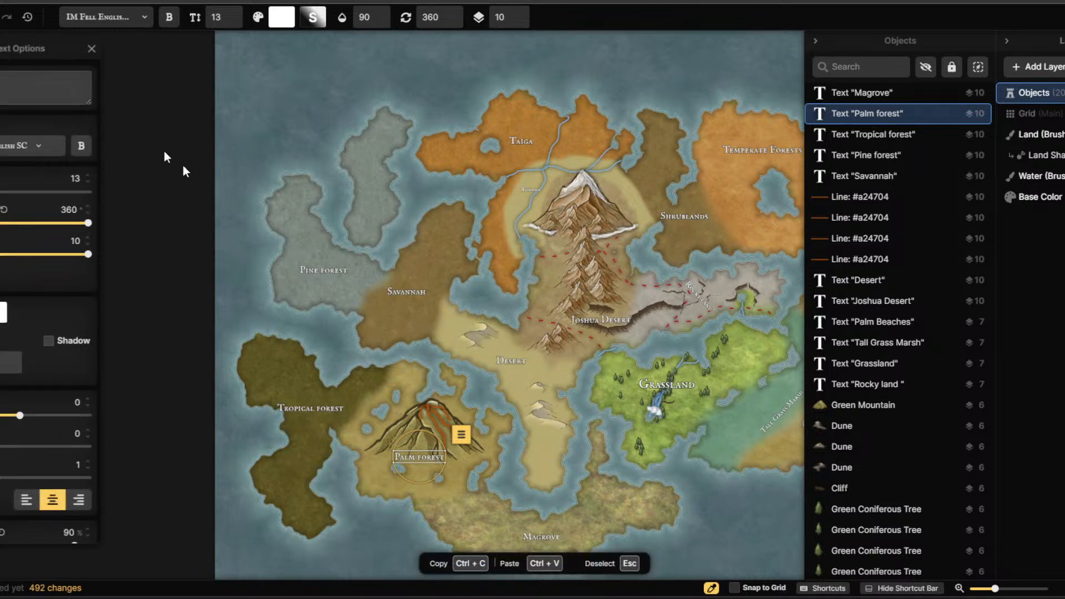
pyautogui.scroll(-5, 615, 453)
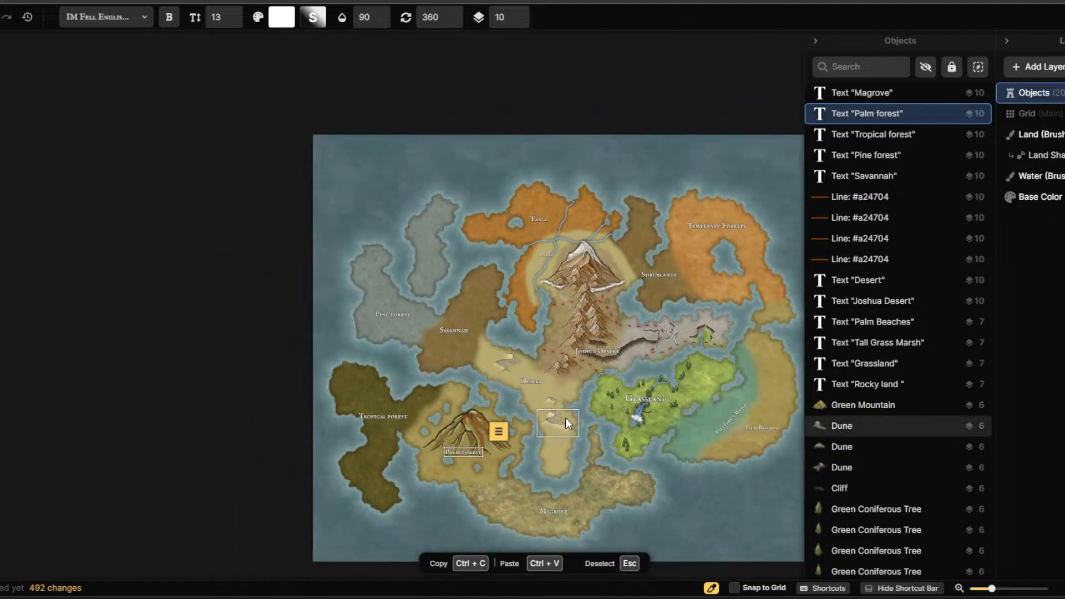
pyautogui.scroll(3, 624, 465)
pyautogui.scroll(2, 681, 478)
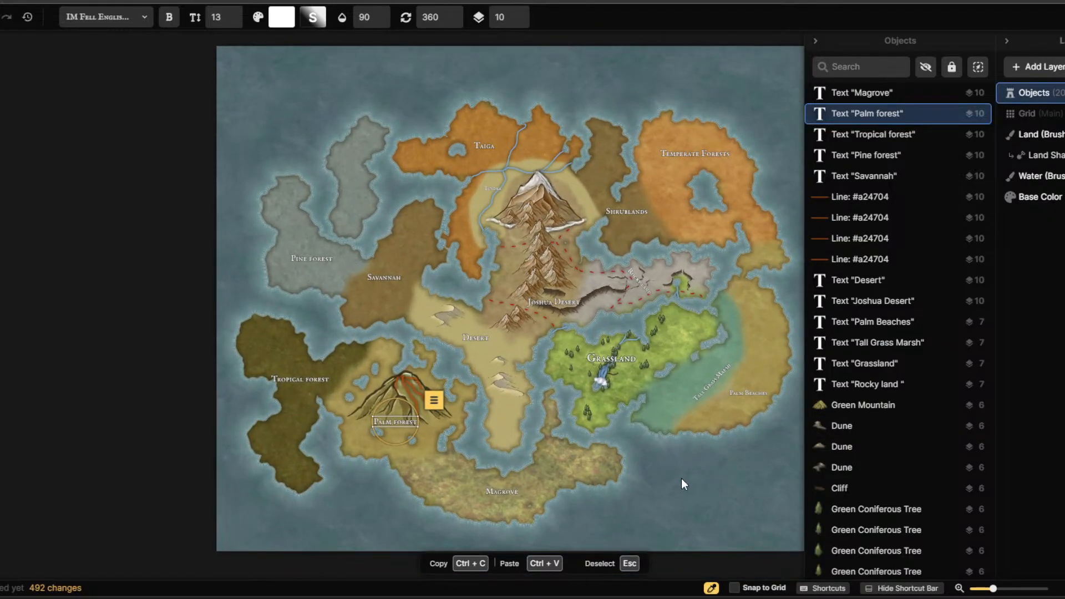
pyautogui.press('Escape')
pyautogui.scroll(3, 701, 470)
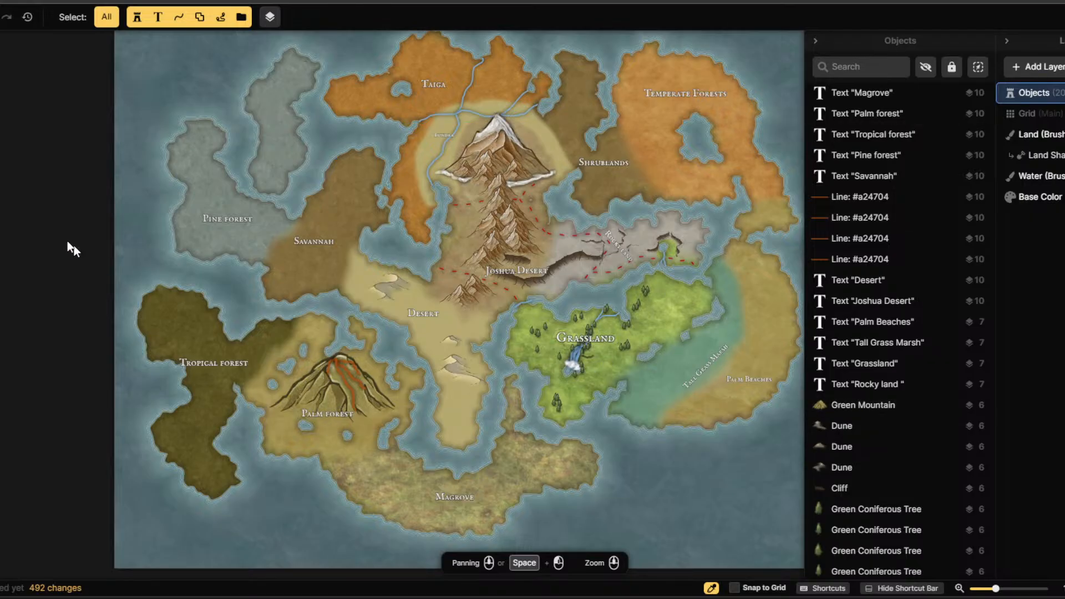
# Free-draw red dashed paths from the Joshua Desert southwest into the Desert and southeast into the western Grassland.
pyautogui.click(1, 252)
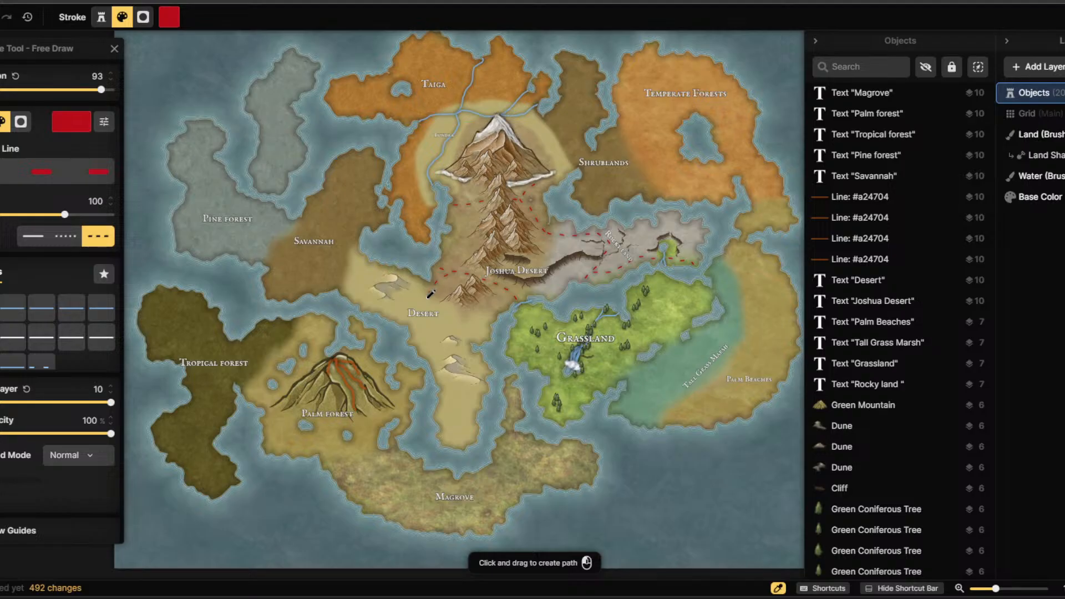
pyautogui.moveTo(430, 294); pyautogui.dragTo(409, 324)
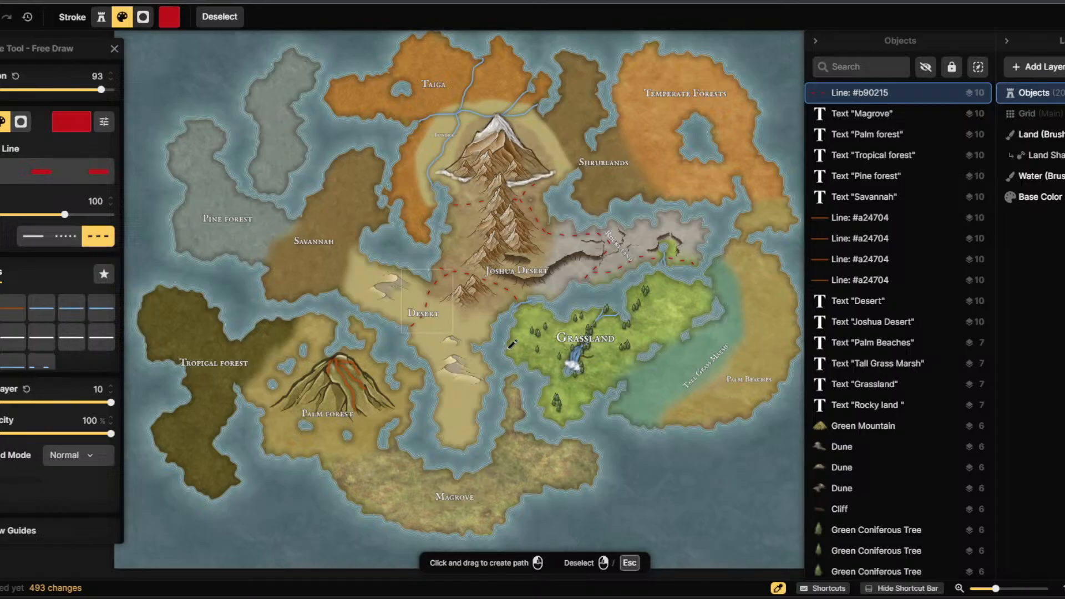
pyautogui.scroll(2, 510, 344)
pyautogui.scroll(1, 499, 336)
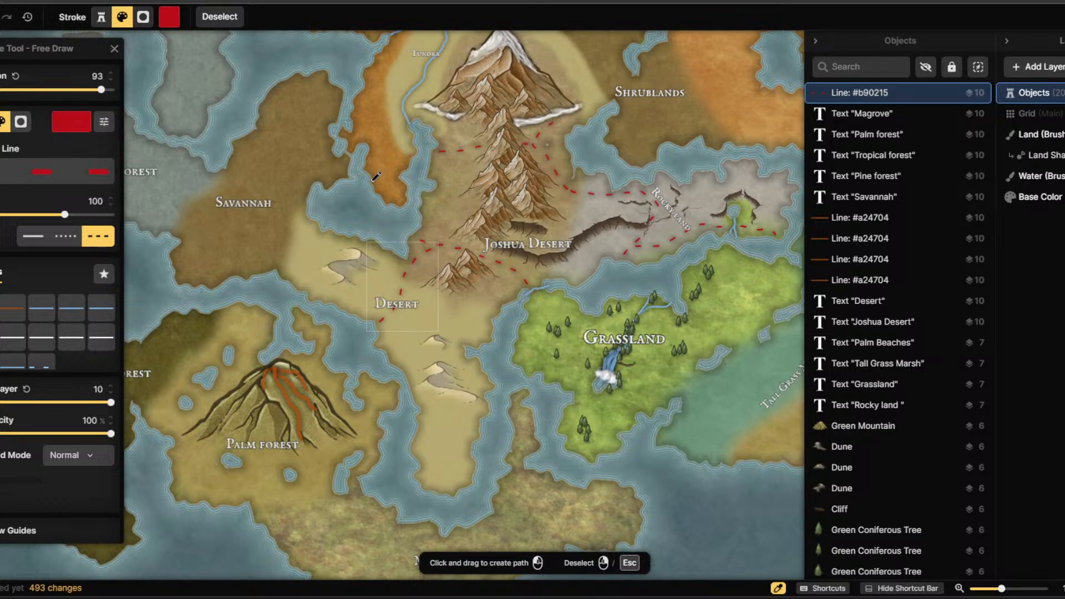
pyautogui.scroll(-2, 376, 176)
pyautogui.scroll(2, 637, 287)
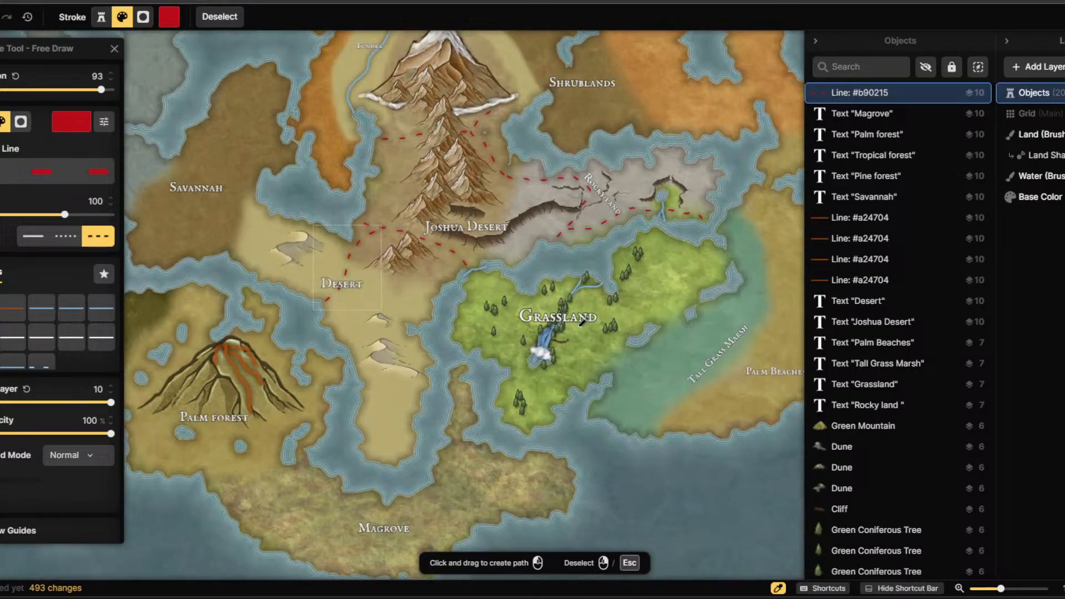
pyautogui.scroll(4, 582, 322)
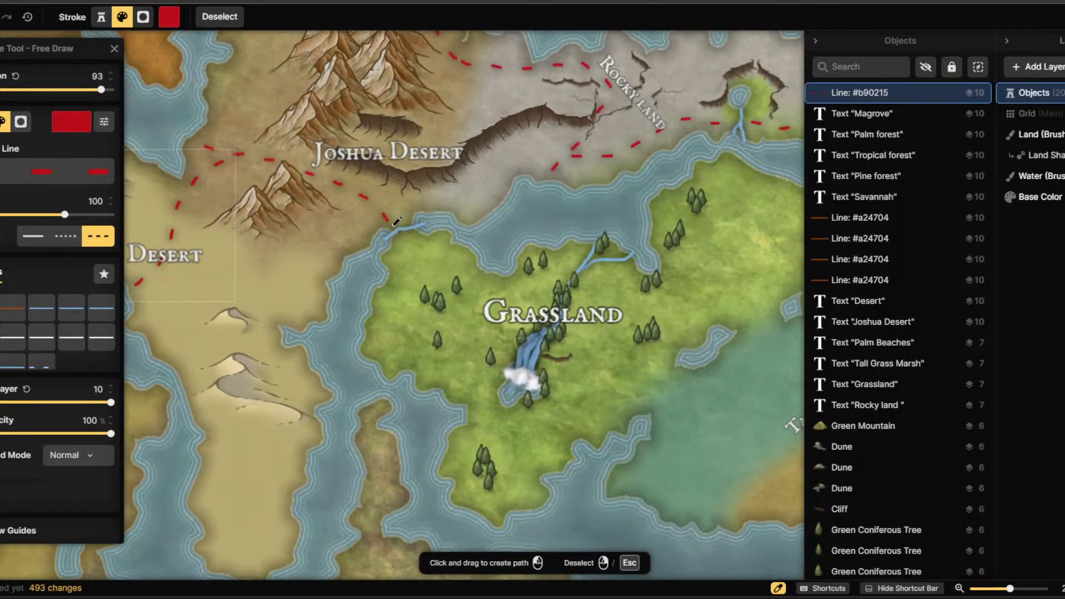
pyautogui.moveTo(396, 222)
pyautogui.mouseDown()
pyautogui.moveTo(423, 275)
pyautogui.moveTo(404, 306)
pyautogui.moveTo(404, 369)
pyautogui.mouseUp()
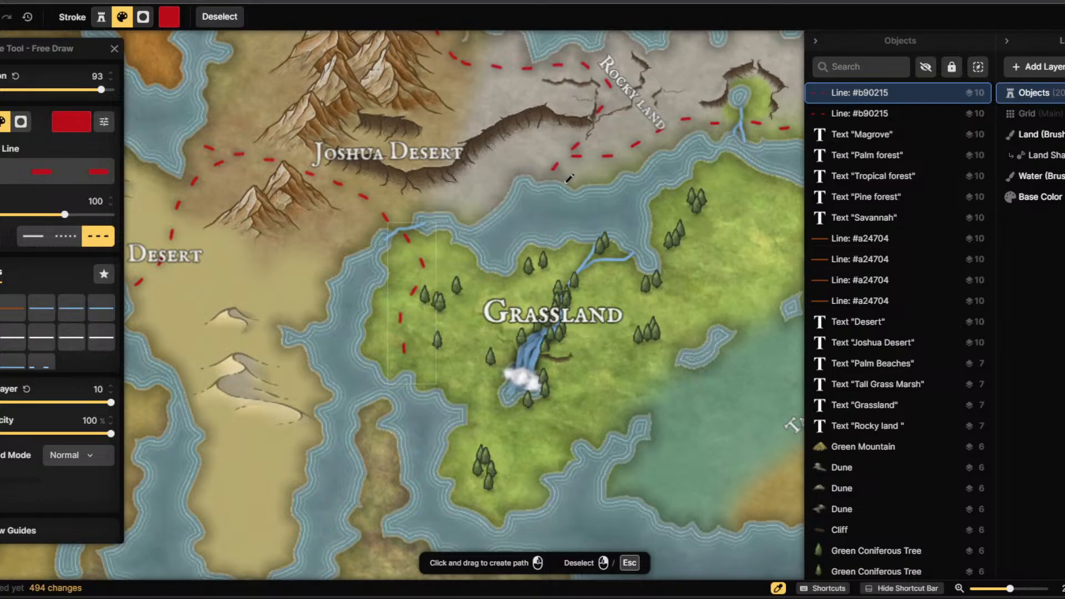
# Free-draw a red dashed path from the northeastern Grassland through the Tall Grass Marsh to the southern Palm Beaches.
pyautogui.scroll(-5, 458, 383)
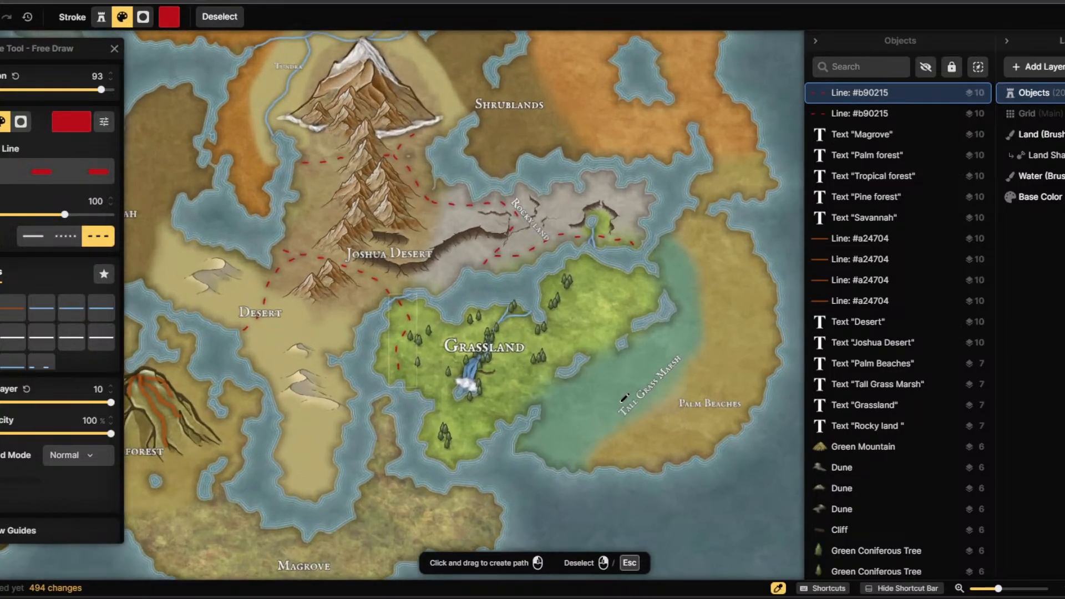
pyautogui.scroll(2, 624, 398)
pyautogui.moveTo(608, 237)
pyautogui.mouseDown()
pyautogui.moveTo(600, 336)
pyautogui.moveTo(617, 367)
pyautogui.moveTo(683, 408)
pyautogui.moveTo(691, 459)
pyautogui.mouseUp()
pyautogui.scroll(-3, 427, 183)
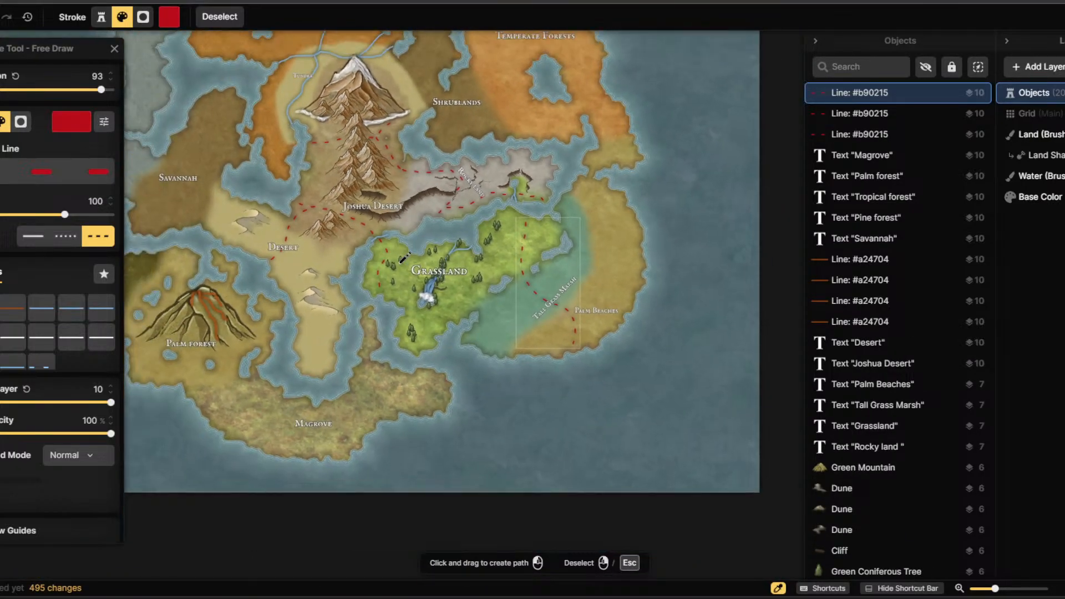
# Examine the finished map in the reference image Screenshot 2026-01-31 130210.png, then minimize the image viewer.
pyautogui.scroll(1, 404, 257)
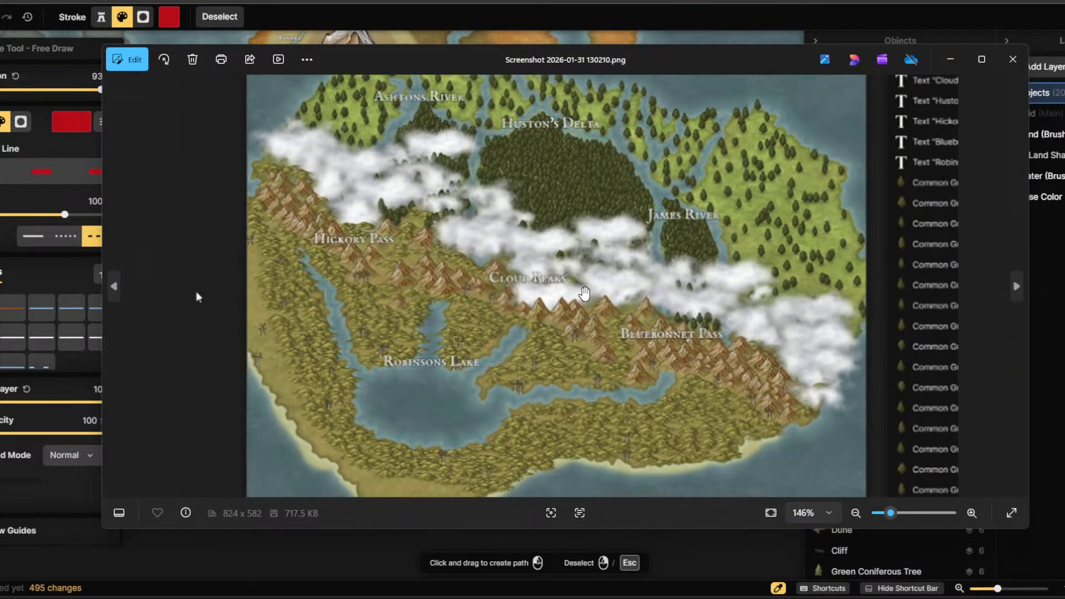
pyautogui.scroll(-1, 584, 294)
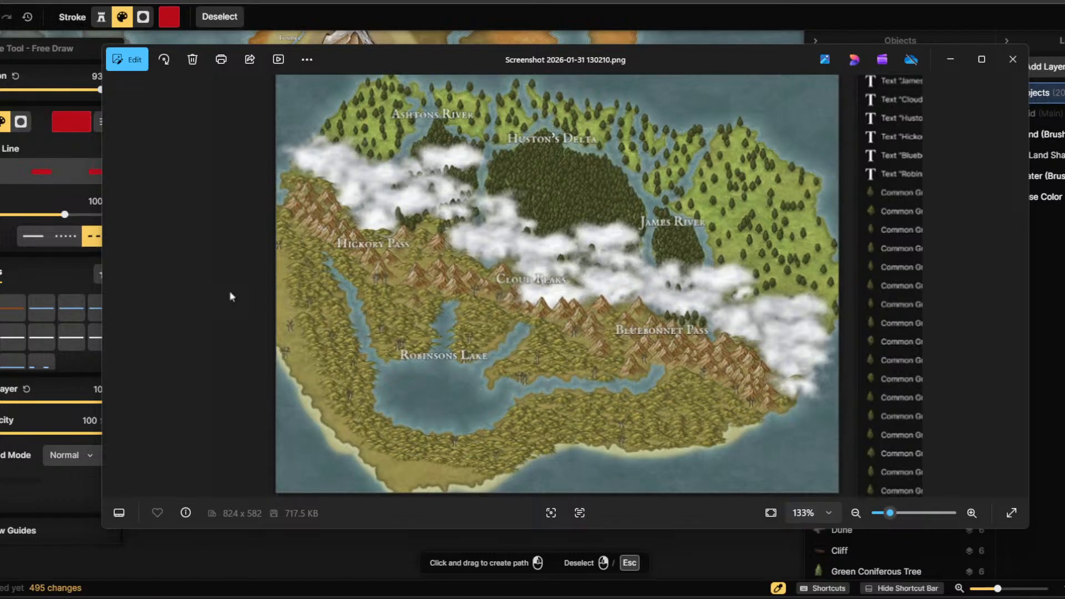
pyautogui.click(950, 60)
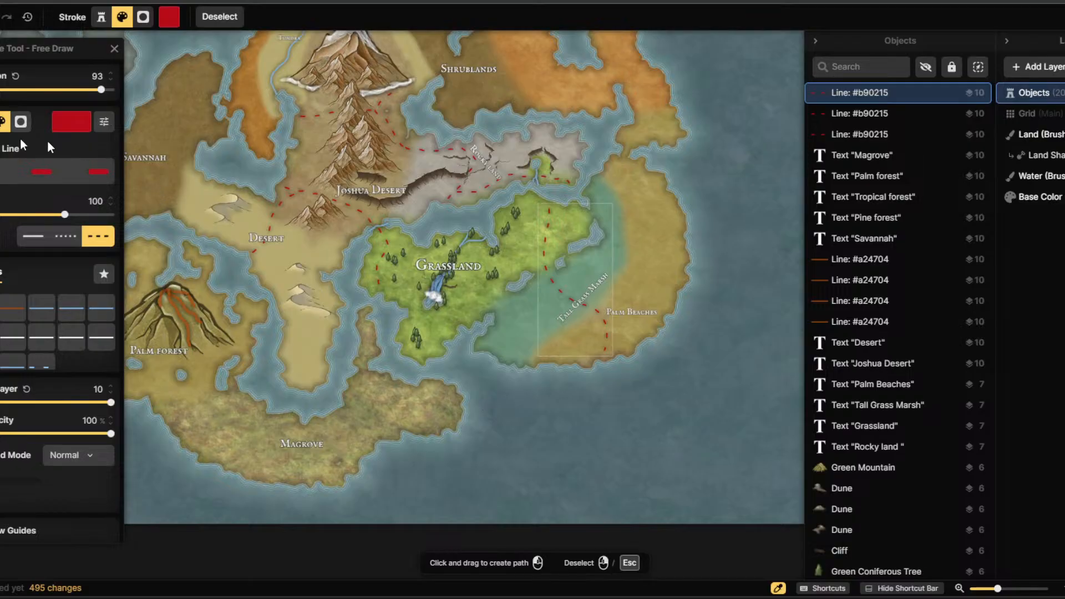
# Close the line settings and choose the Green Pine Tree stamp from the Fantasy World Core stamp catalog.
pyautogui.click(116, 47)
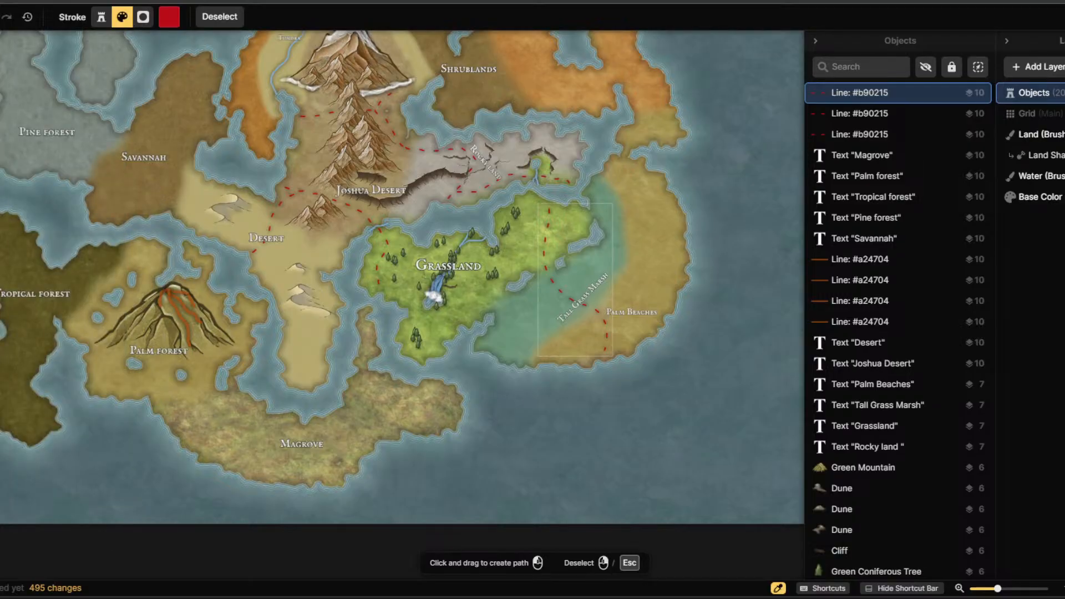
pyautogui.click(1, 116)
pyautogui.click(1, 143)
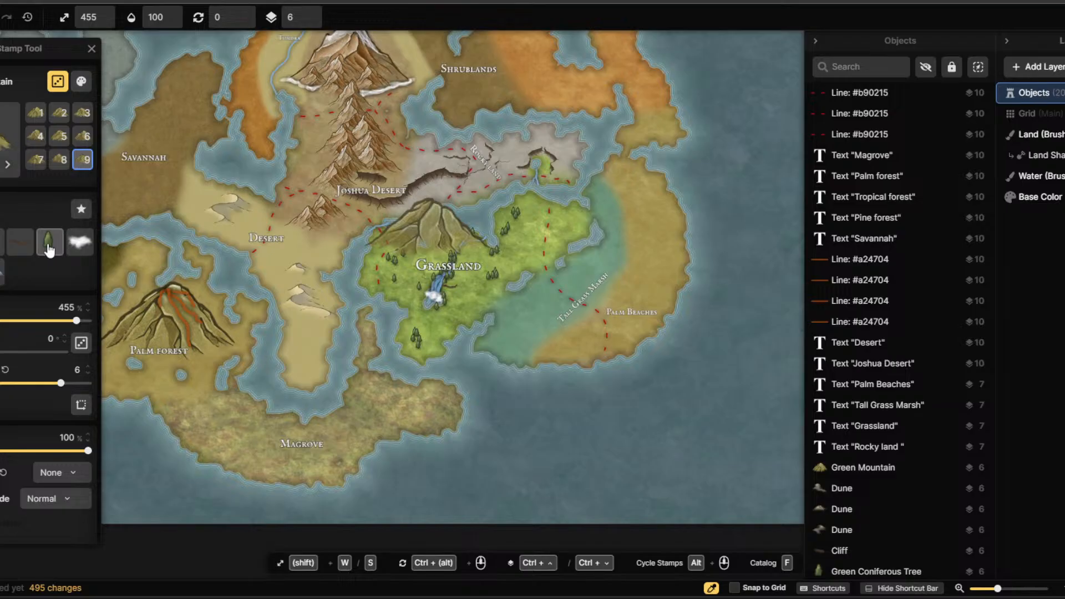
pyautogui.press('f')
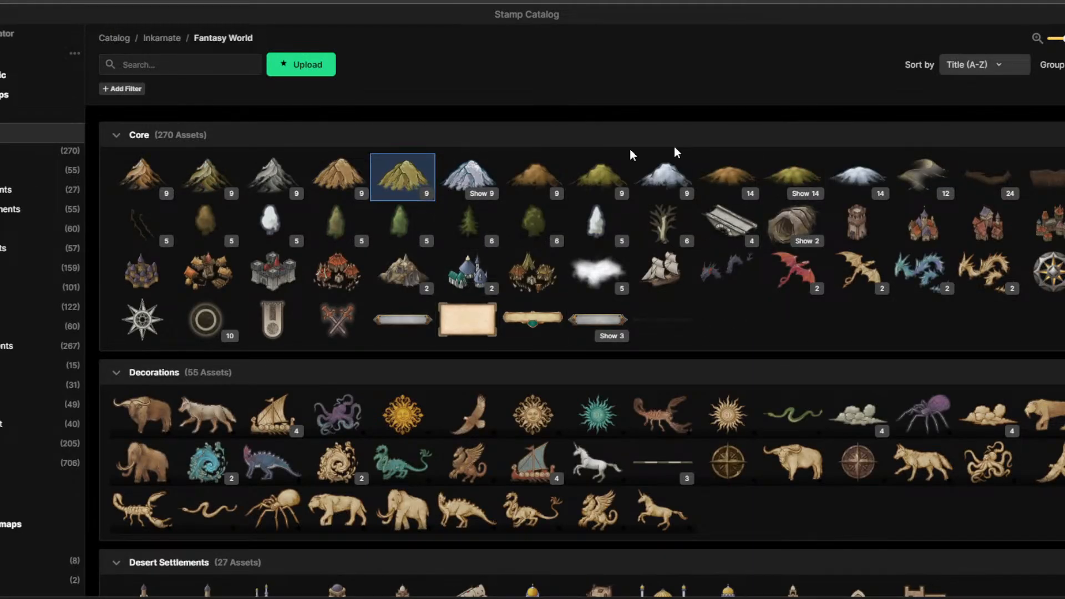
pyautogui.click(473, 222)
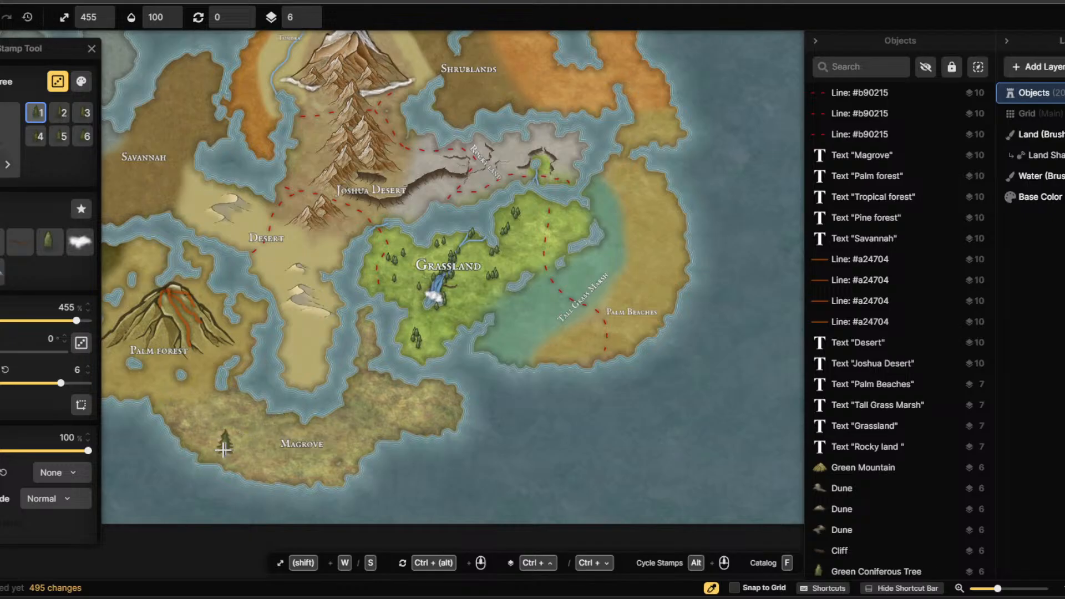
# Stamp green pine trees in varied shapes across the Pine Forest region and the narrow island northeast of it.
pyautogui.click(428, 237)
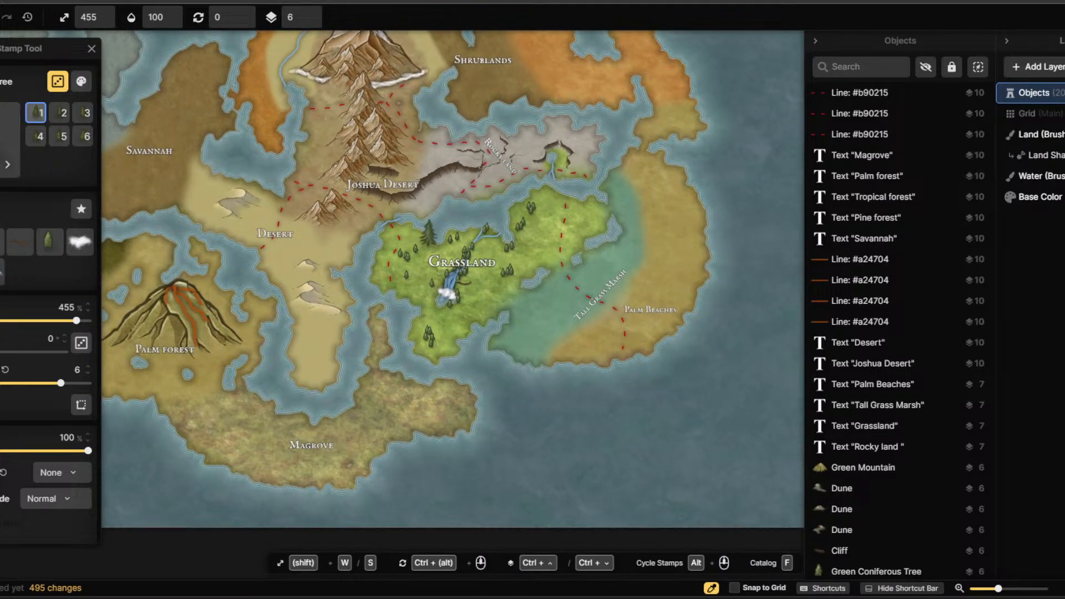
pyautogui.scroll(-8, 206, 104)
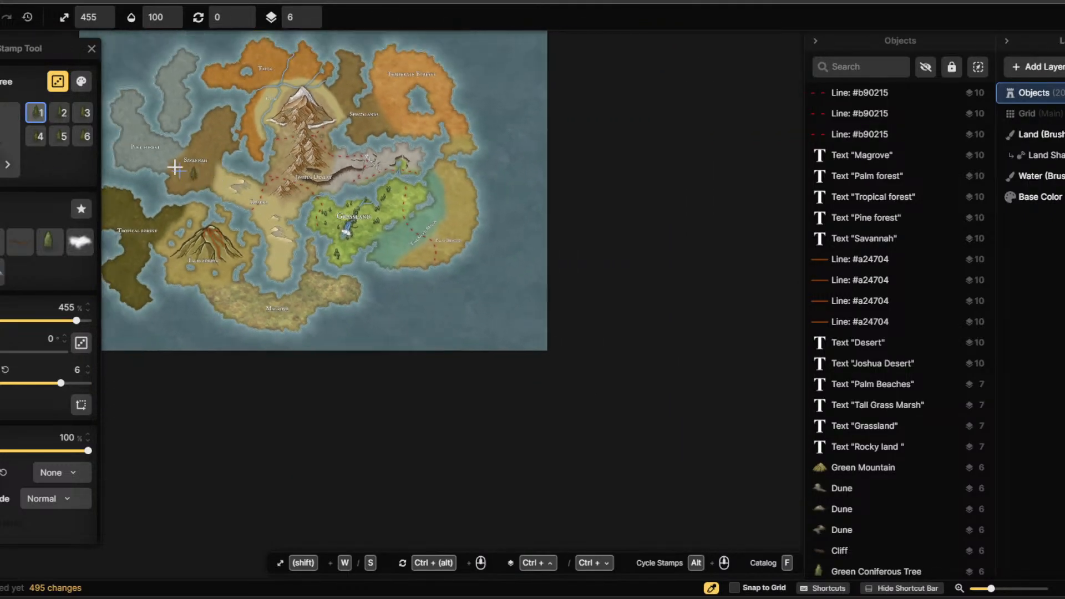
pyautogui.scroll(2, 133, 139)
pyautogui.scroll(2, 119, 244)
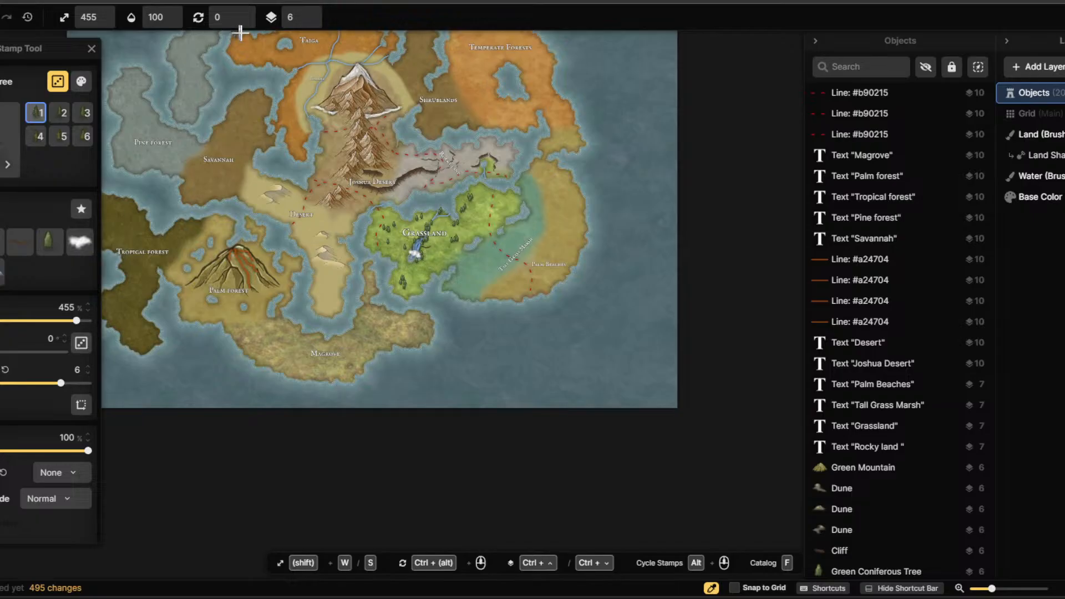
pyautogui.scroll(1, 239, 33)
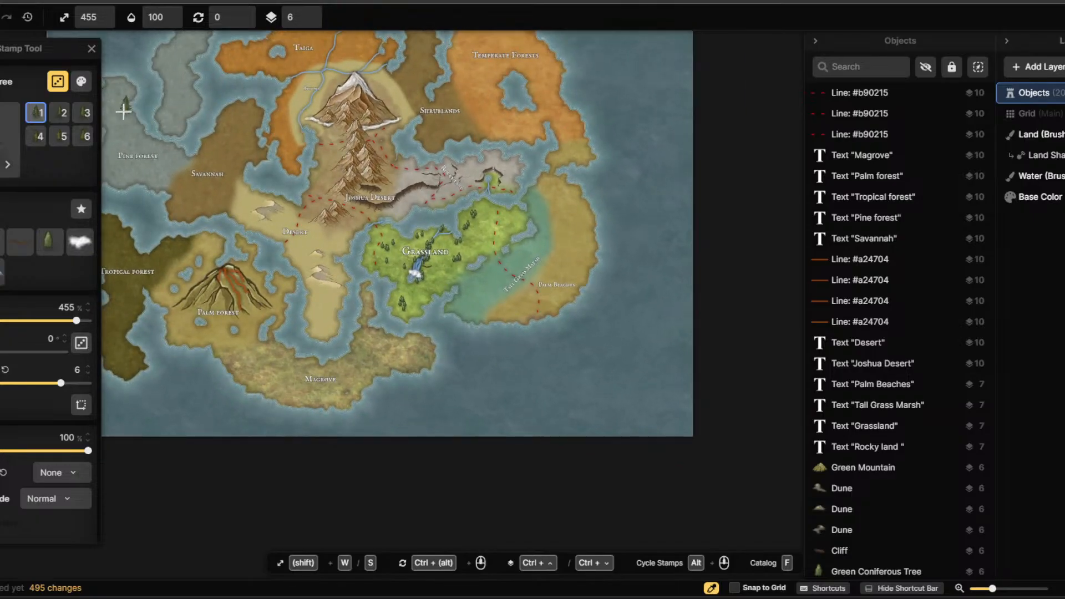
pyautogui.moveTo(123, 111)
pyautogui.mouseDown()
pyautogui.moveTo(122, 166)
pyautogui.moveTo(130, 143)
pyautogui.moveTo(170, 169)
pyautogui.moveTo(148, 172)
pyautogui.moveTo(152, 151)
pyautogui.moveTo(126, 163)
pyautogui.mouseUp()
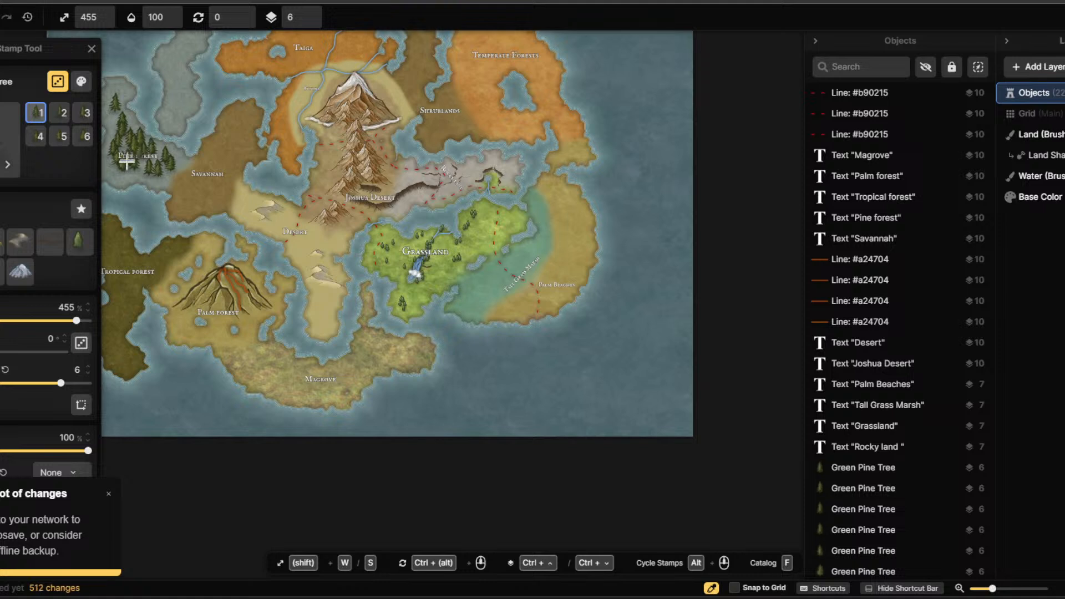
pyautogui.click(120, 168)
pyautogui.click(108, 158)
pyautogui.click(112, 89)
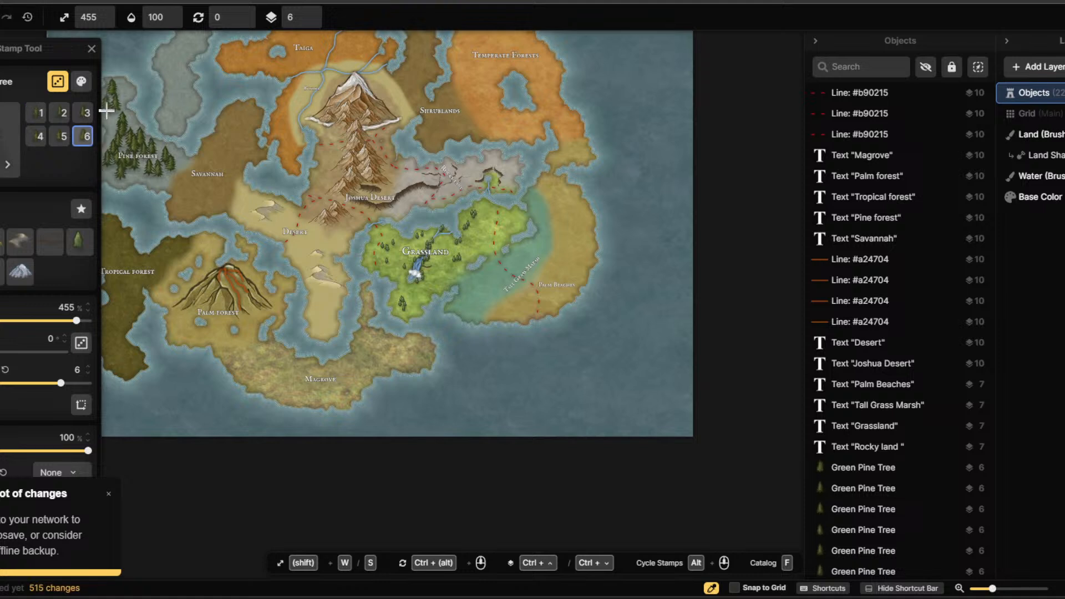
pyautogui.moveTo(106, 111)
pyautogui.mouseDown()
pyautogui.moveTo(185, 114)
pyautogui.moveTo(172, 102)
pyautogui.moveTo(173, 57)
pyautogui.moveTo(199, 36)
pyautogui.moveTo(157, 66)
pyautogui.moveTo(189, 94)
pyautogui.moveTo(194, 117)
pyautogui.mouseUp()
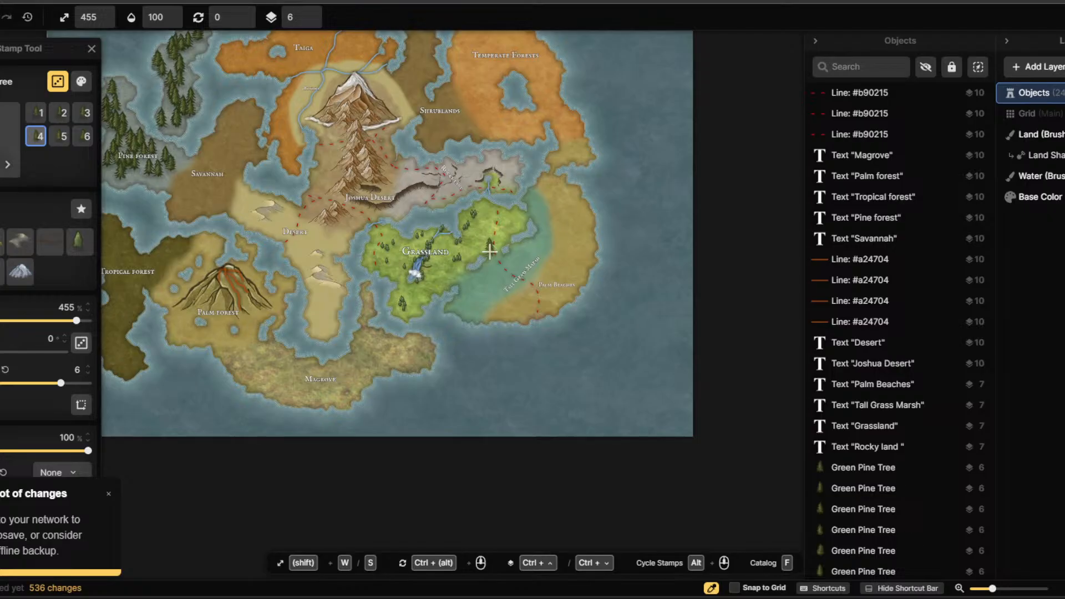
# Choose the Dead Trees stamp from the Core catalog and place dead trees around the Joshua Desert mountains.
pyautogui.press('f')
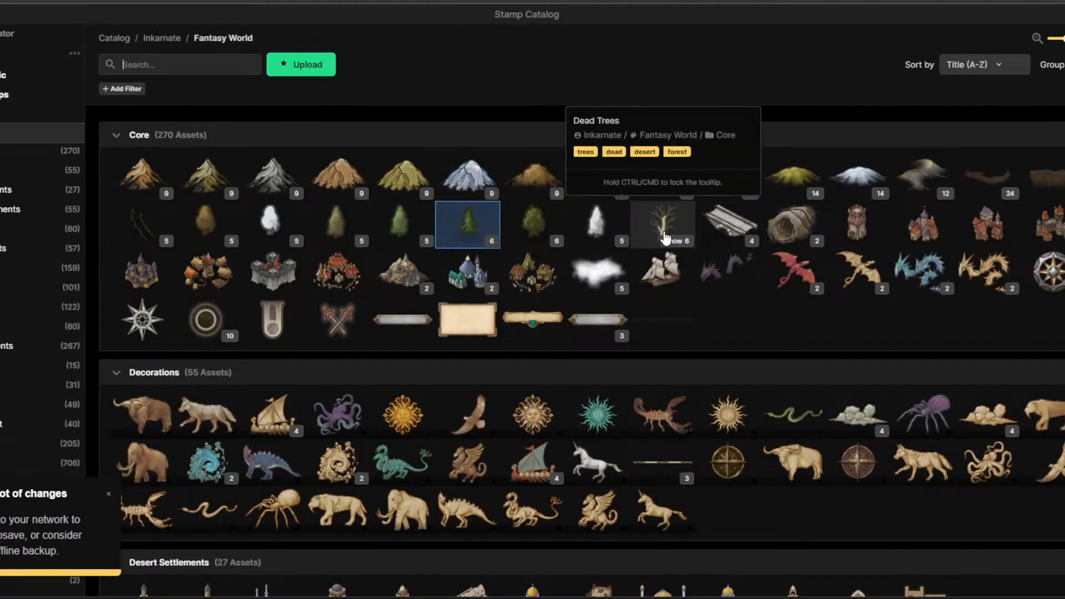
pyautogui.click(665, 237)
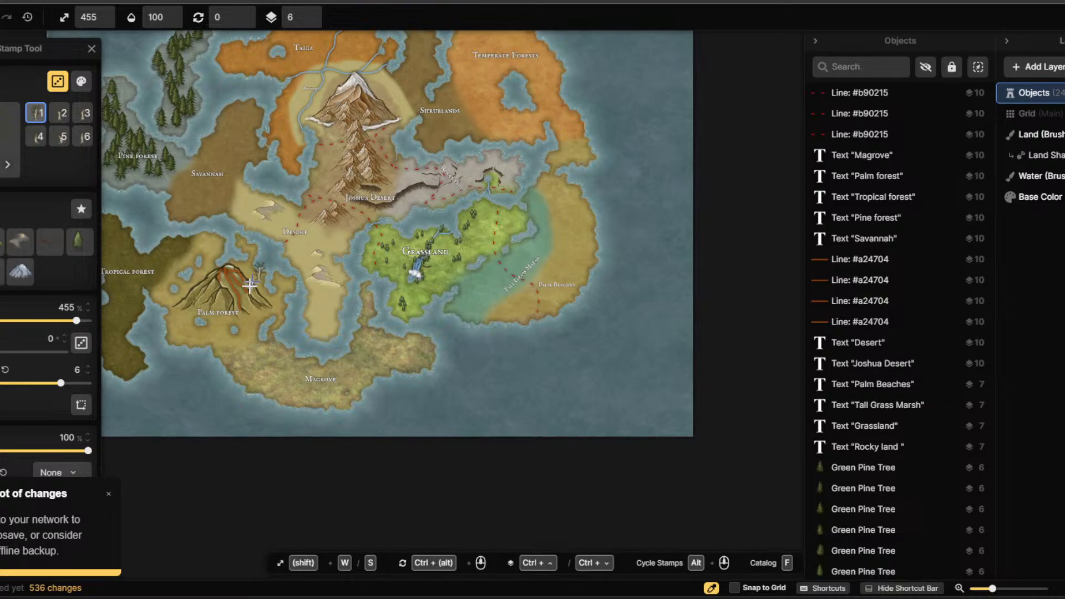
pyautogui.click(315, 201)
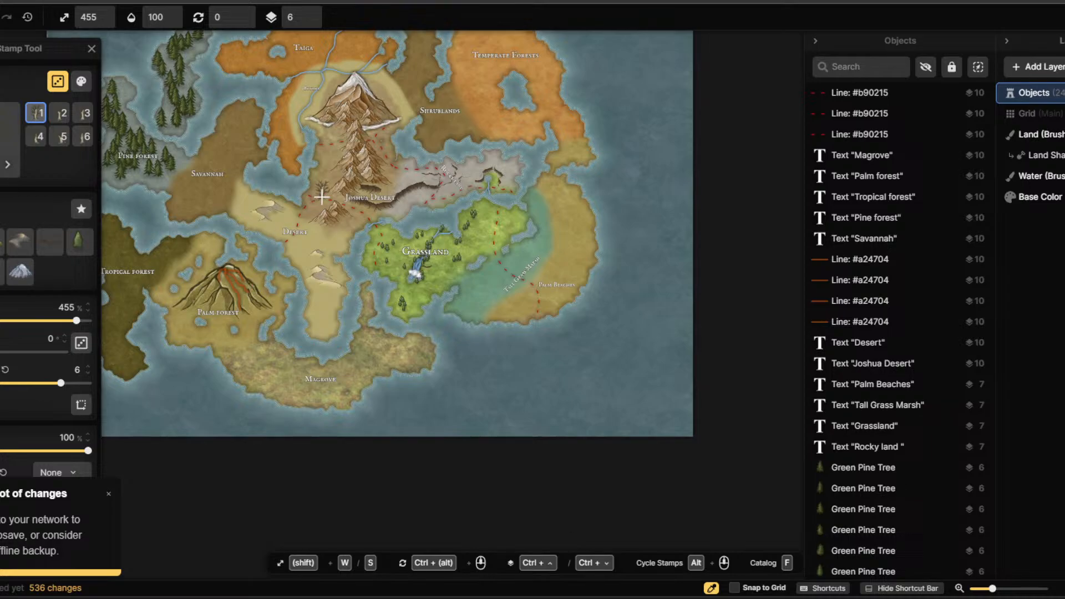
pyautogui.click(329, 161)
pyautogui.click(376, 143)
pyautogui.click(392, 155)
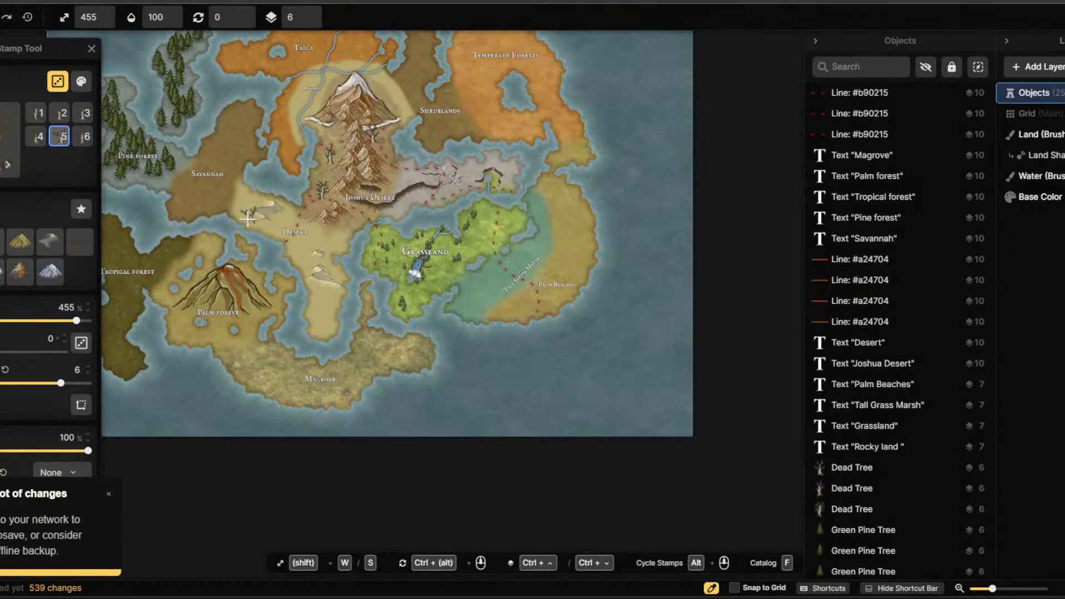
# Place two more dead trees flanking the snow-capped mountain north of Joshua Desert.
pyautogui.click(308, 95)
pyautogui.click(391, 88)
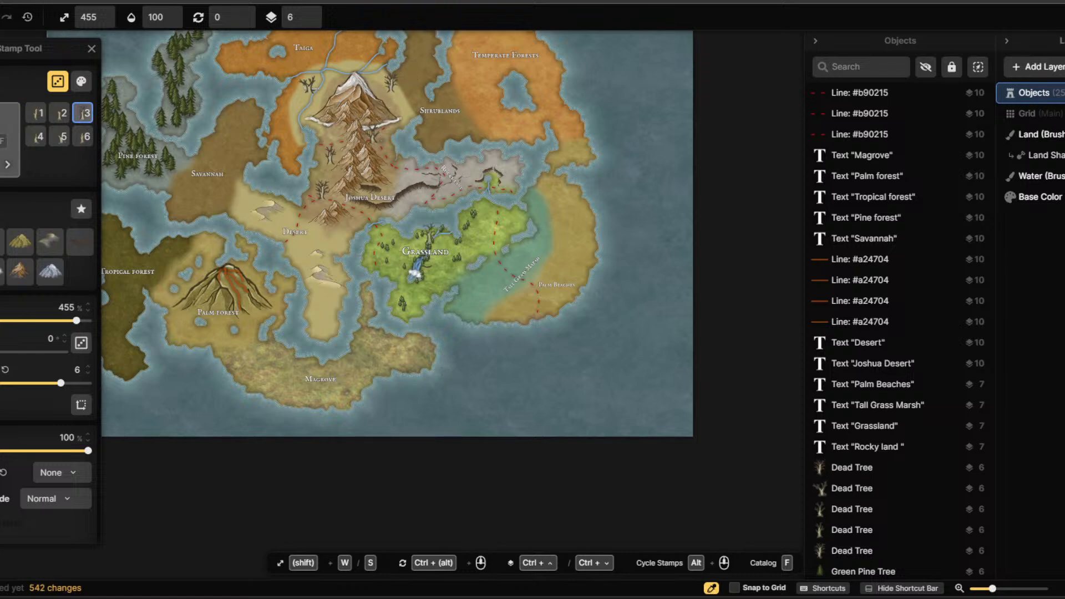
# Choose the Beige Tree stamp from the Core catalog and scatter trees around the Temperate Forests label and west of its lake.
pyautogui.press('f')
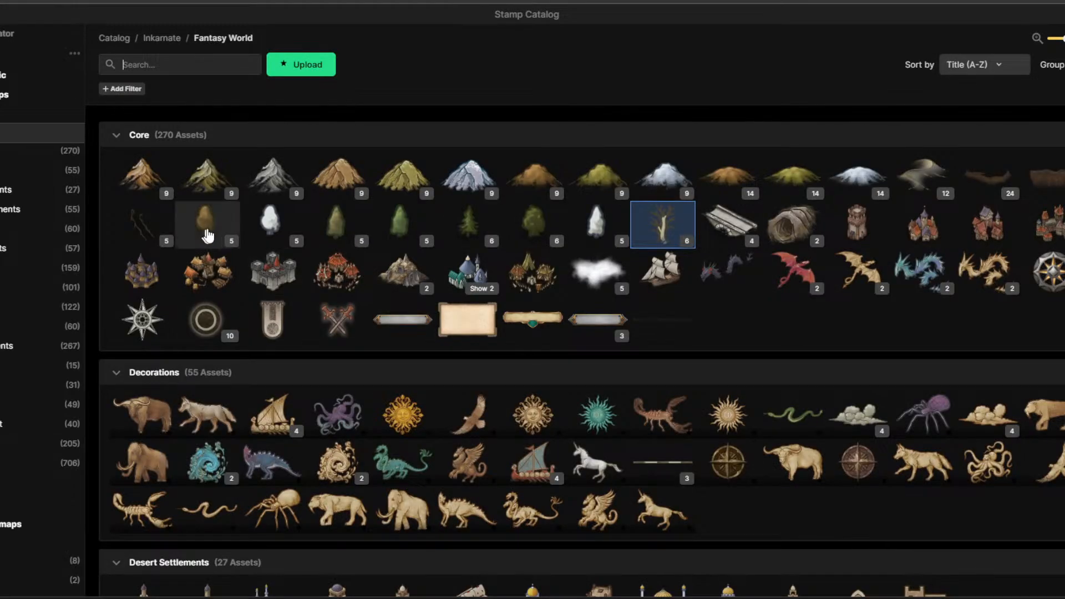
pyautogui.click(210, 229)
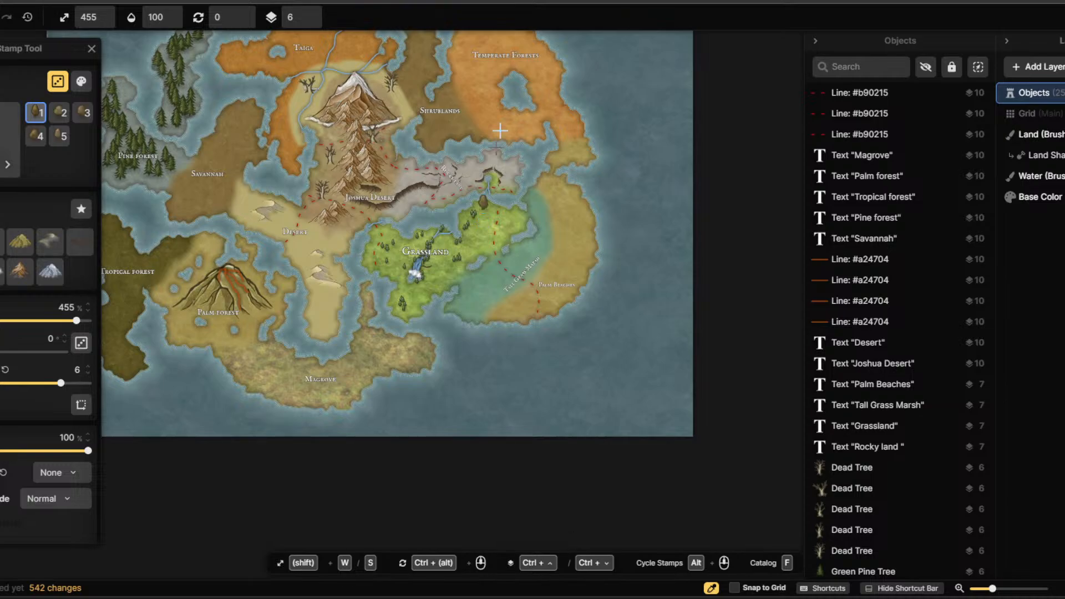
pyautogui.click(491, 47)
pyautogui.click(476, 62)
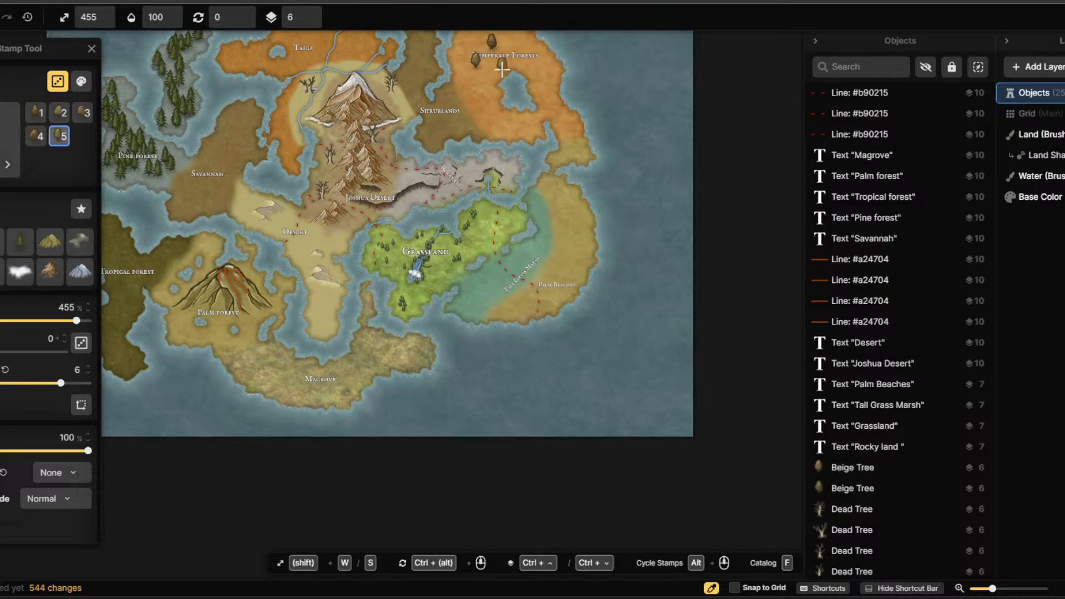
pyautogui.click(501, 67)
pyautogui.click(484, 95)
pyautogui.scroll(-1, 488, 95)
pyautogui.click(508, 112)
pyautogui.click(522, 57)
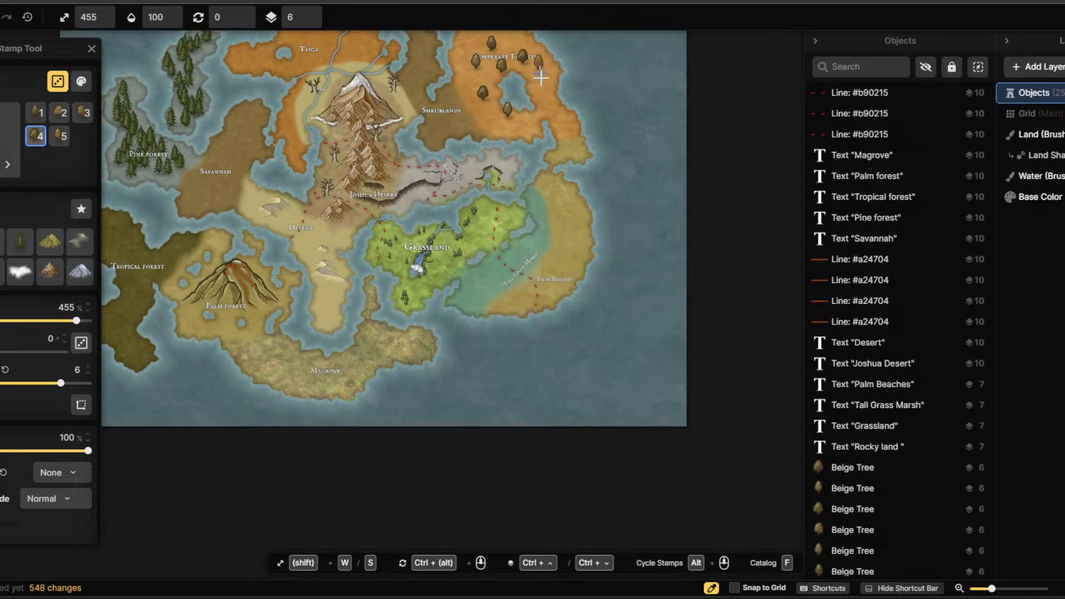
# Add beige trees east and south of the Temperate Forests lake and northwest of the label, redoing the southernmost tree slightly higher.
pyautogui.click(545, 81)
pyautogui.click(536, 118)
pyautogui.click(512, 140)
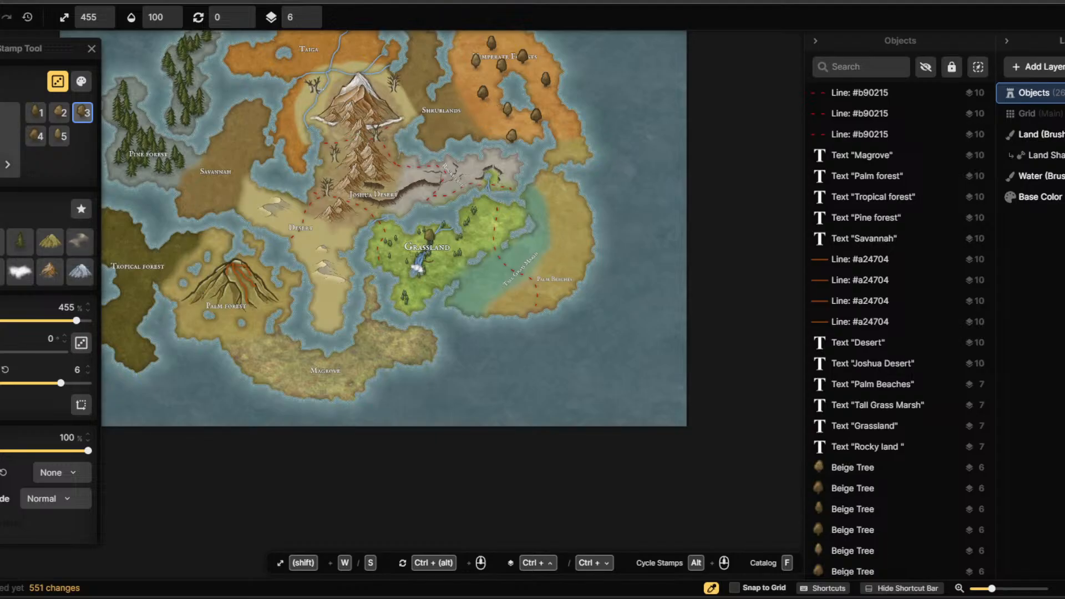
pyautogui.hotkey('ctrl', 'z')
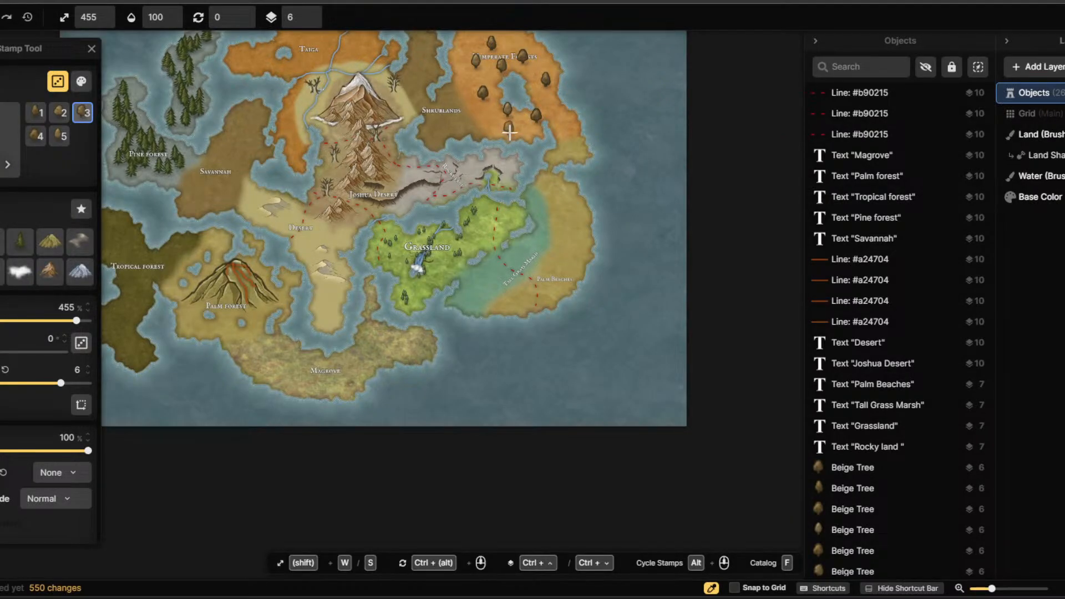
pyautogui.click(509, 132)
pyautogui.click(471, 41)
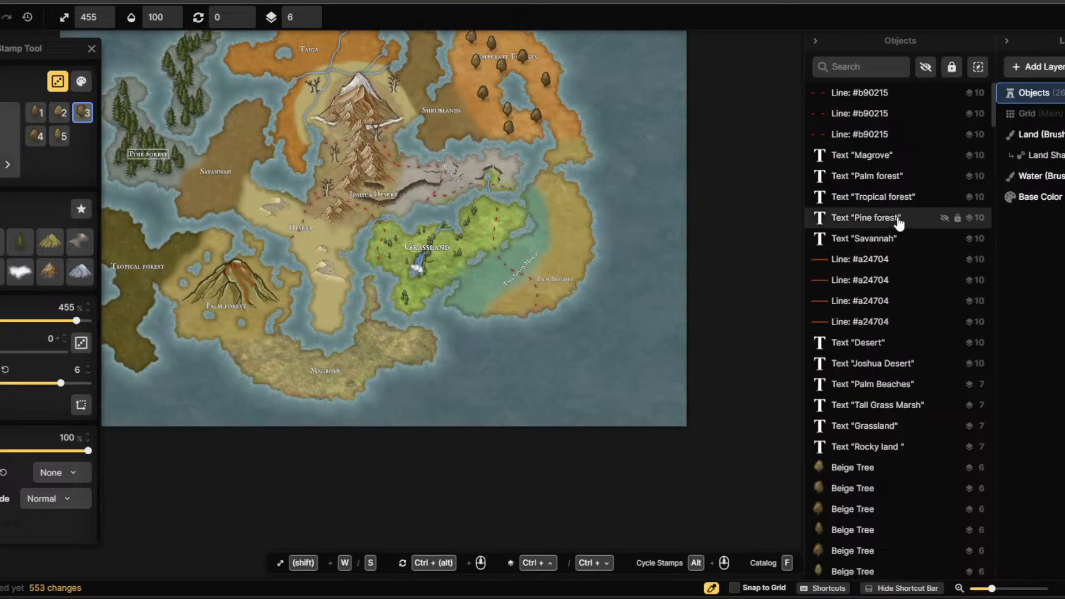
# Find the "Temperate Forests" text in the object list and raise its layer to 10.
pyautogui.scroll(-15, 923, 294)
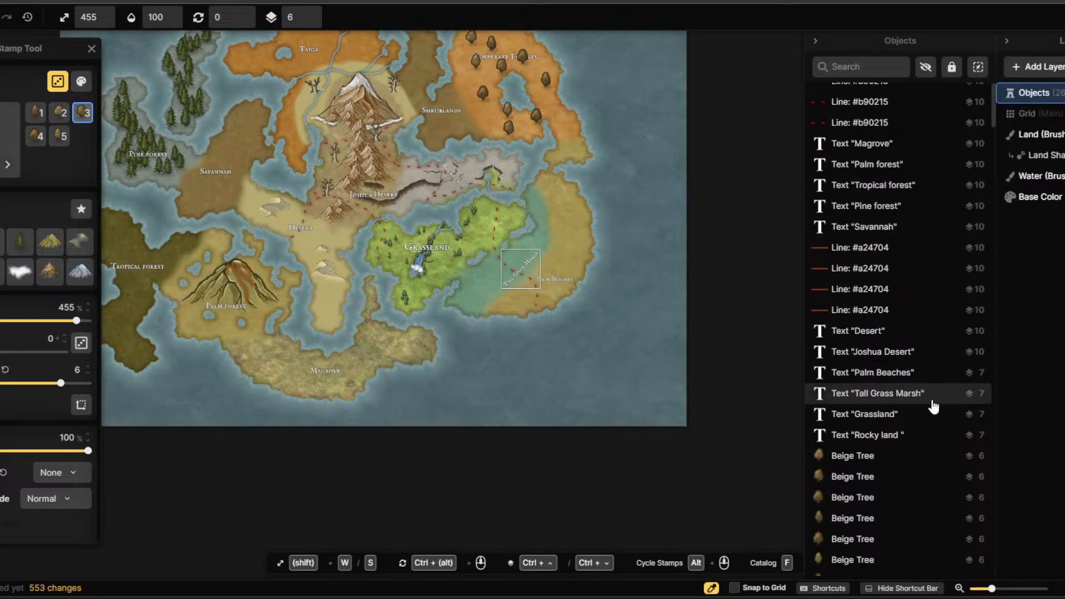
pyautogui.scroll(-20, 921, 464)
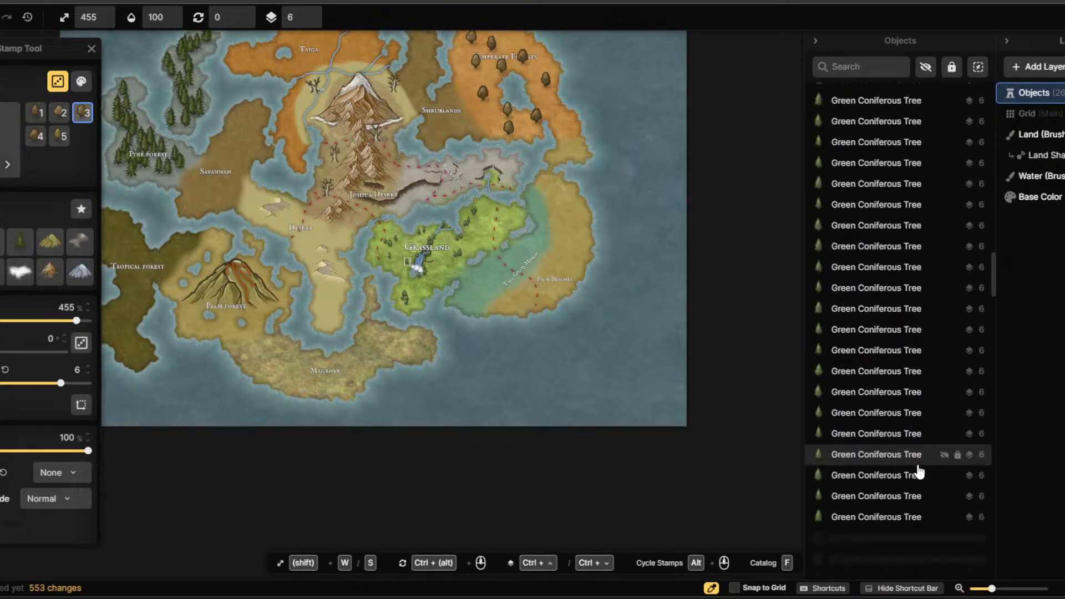
pyautogui.scroll(-15, 954, 438)
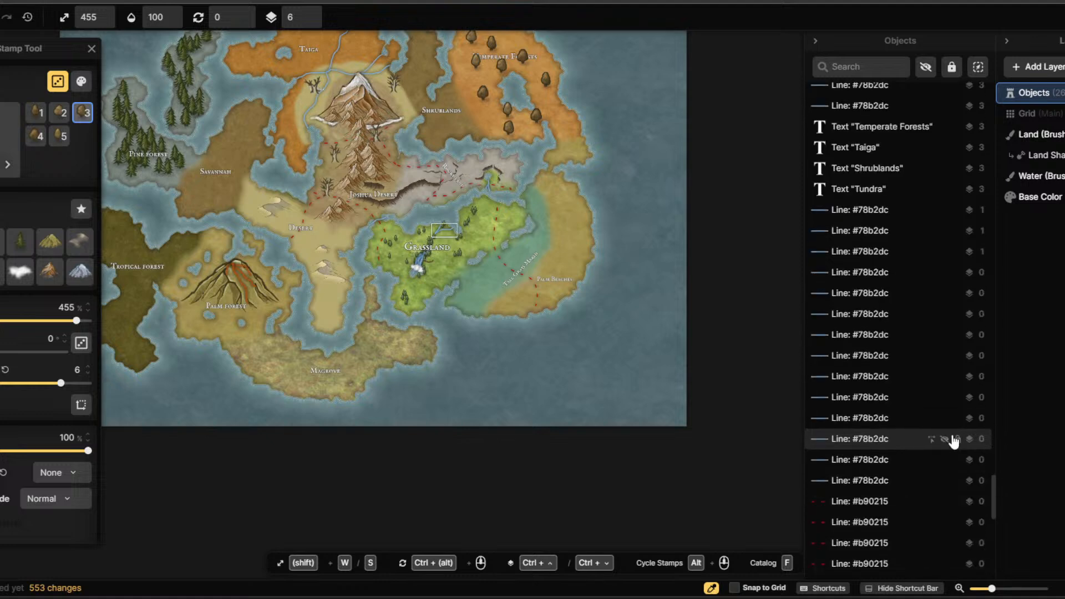
pyautogui.scroll(10, 975, 496)
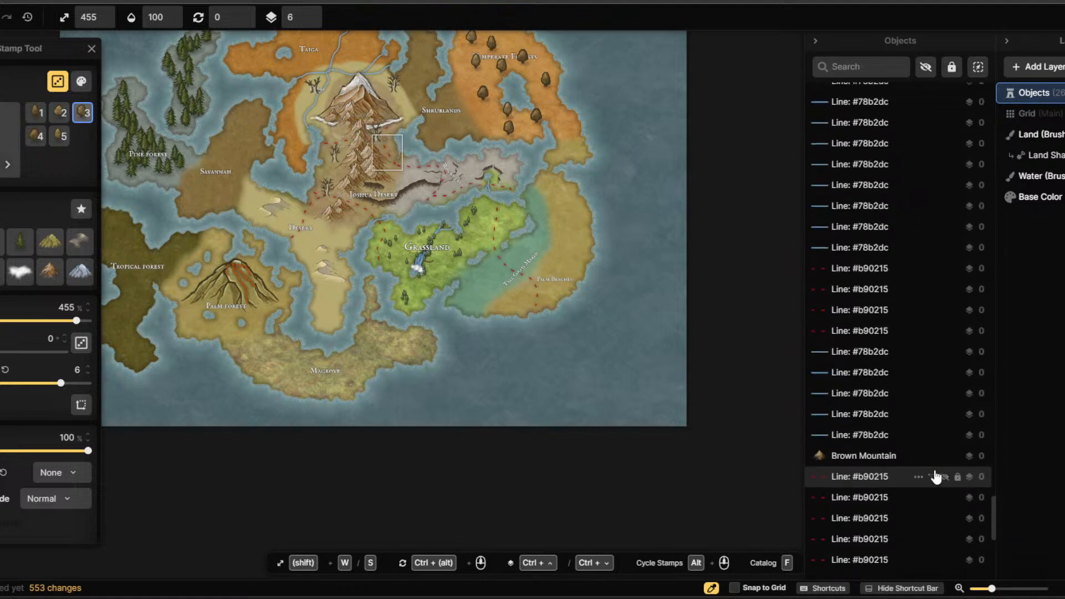
pyautogui.click(912, 546)
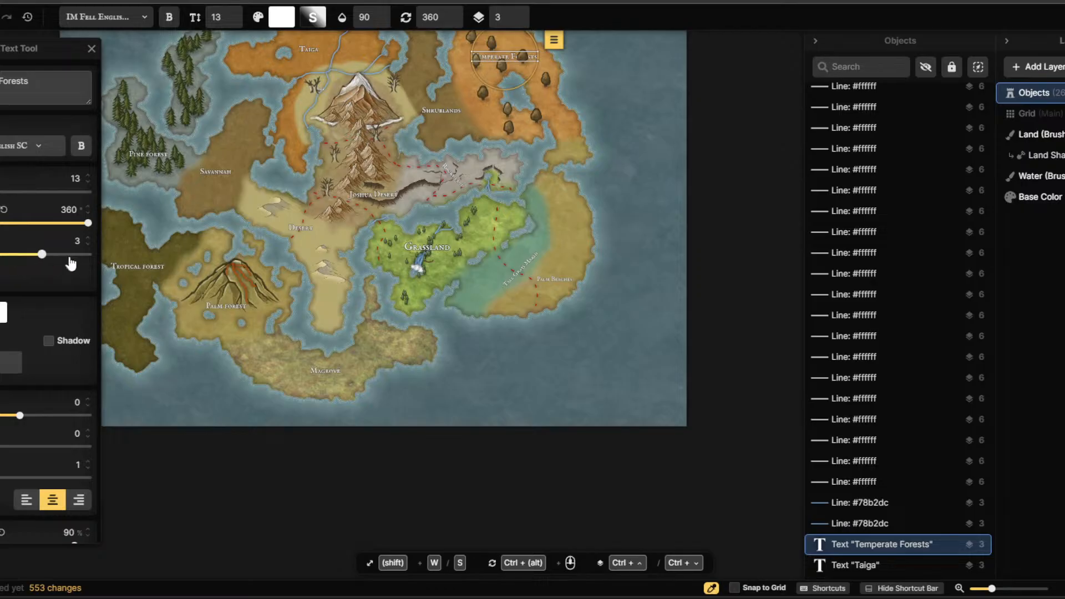
pyautogui.moveTo(71, 261); pyautogui.dragTo(104, 254)
pyautogui.scroll(2, 479, 203)
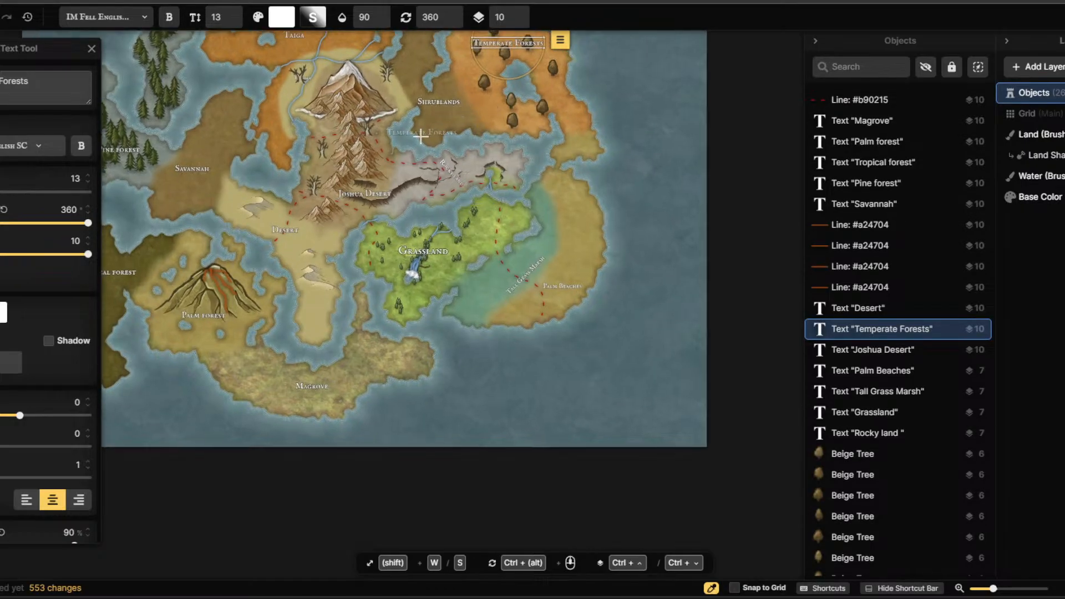
pyautogui.scroll(-1, 421, 136)
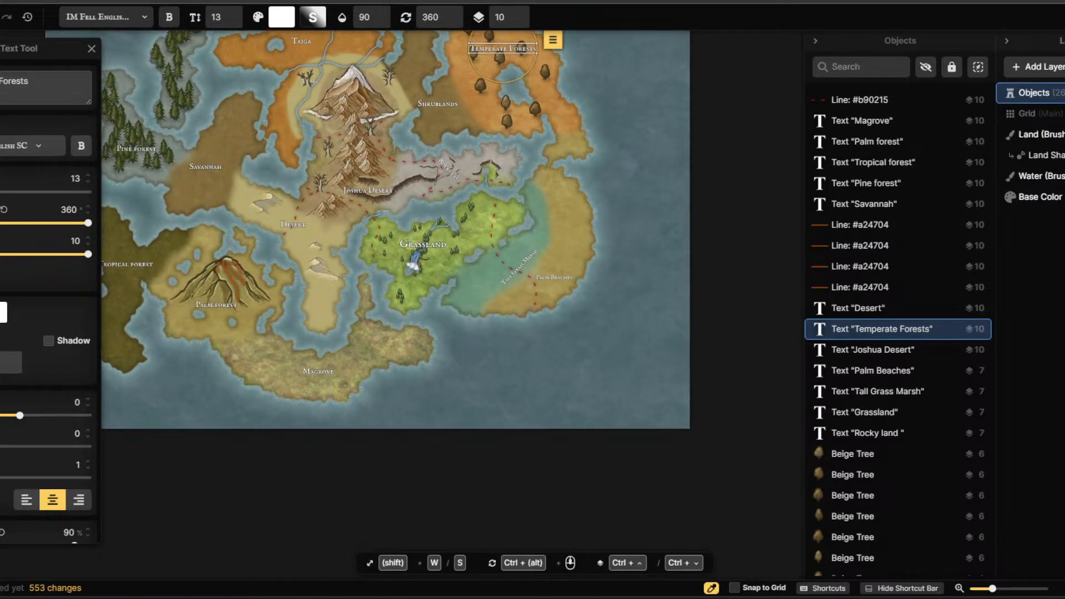
# Return to stamping with the Common Green Trees stamp and mix green trees among the beige ones in the western and eastern Temperate Forests.
pyautogui.click(1, 115)
pyautogui.click(1, 148)
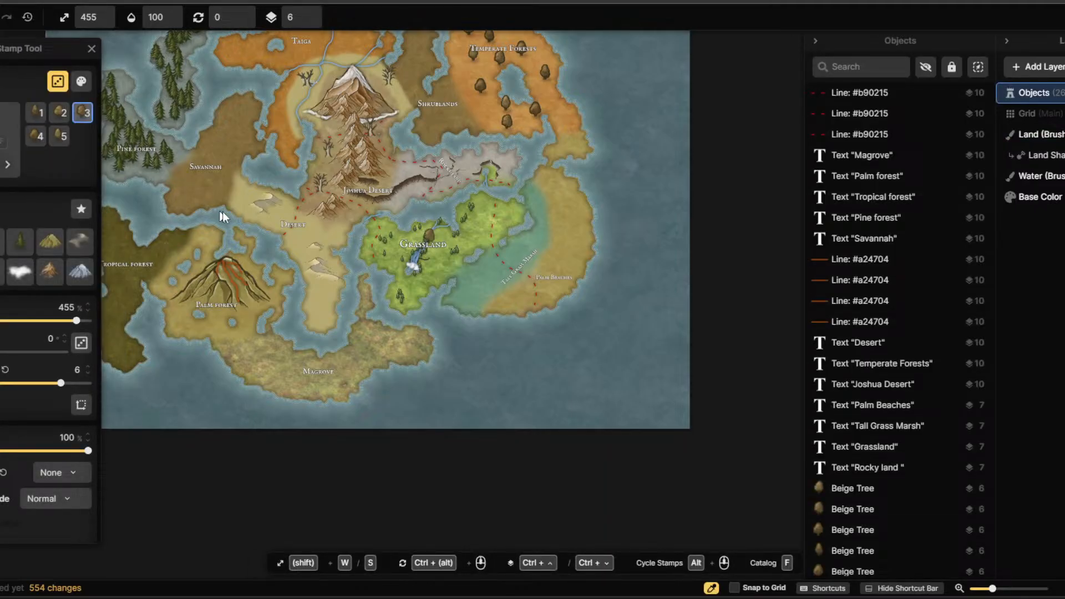
pyautogui.press('f')
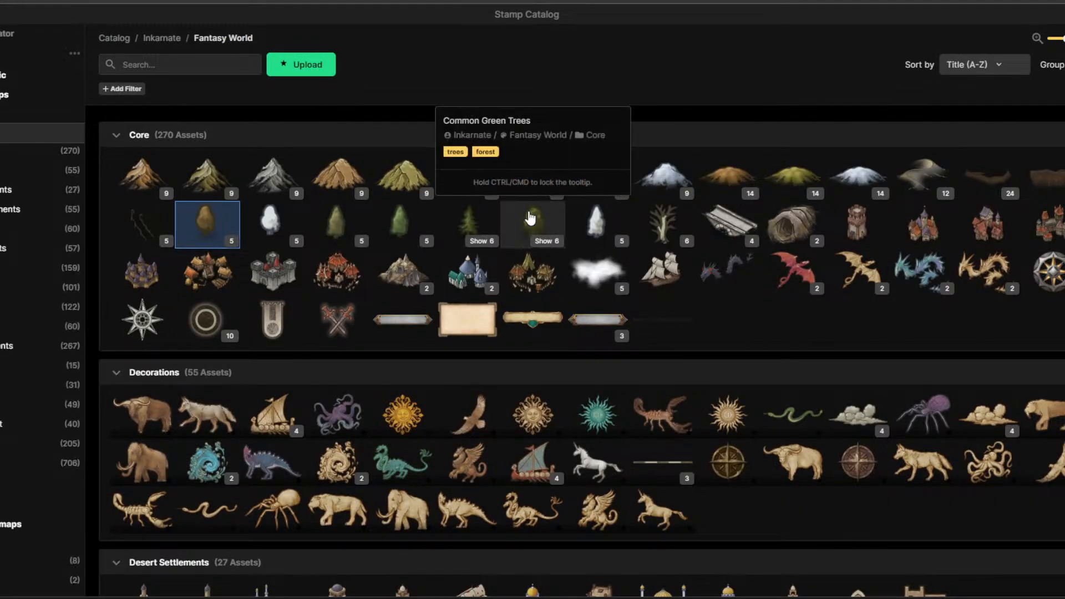
pyautogui.click(539, 221)
pyautogui.click(540, 88)
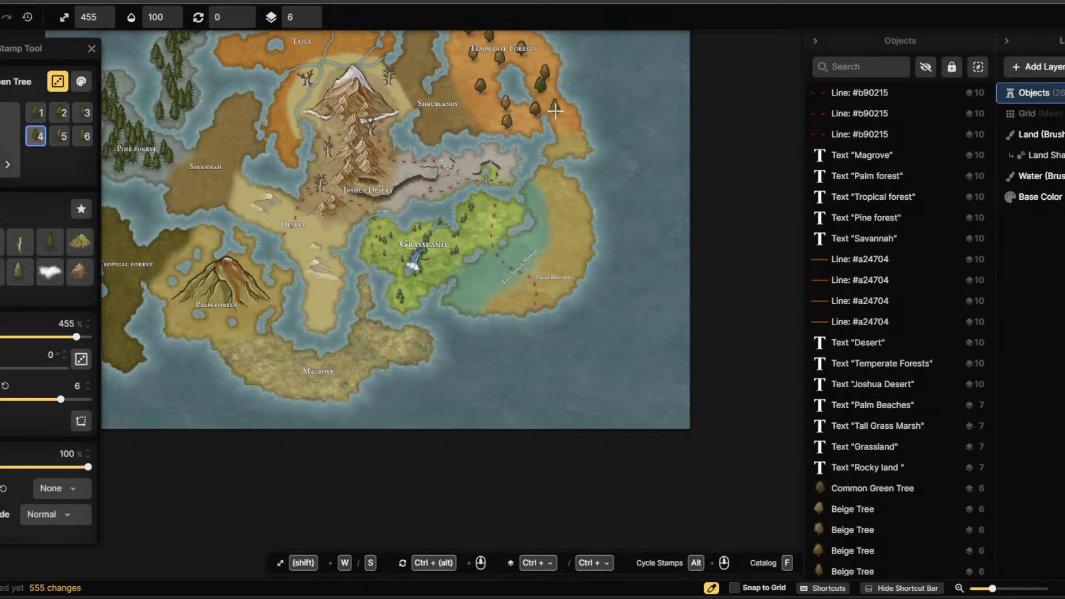
pyautogui.click(481, 75)
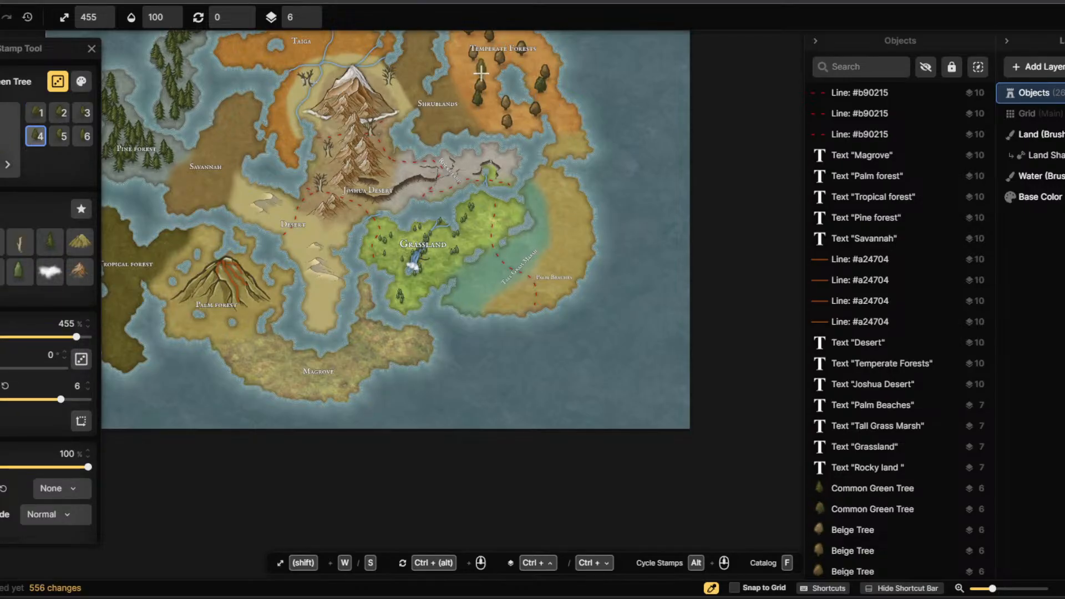
pyautogui.click(462, 75)
pyautogui.click(493, 58)
pyautogui.click(477, 40)
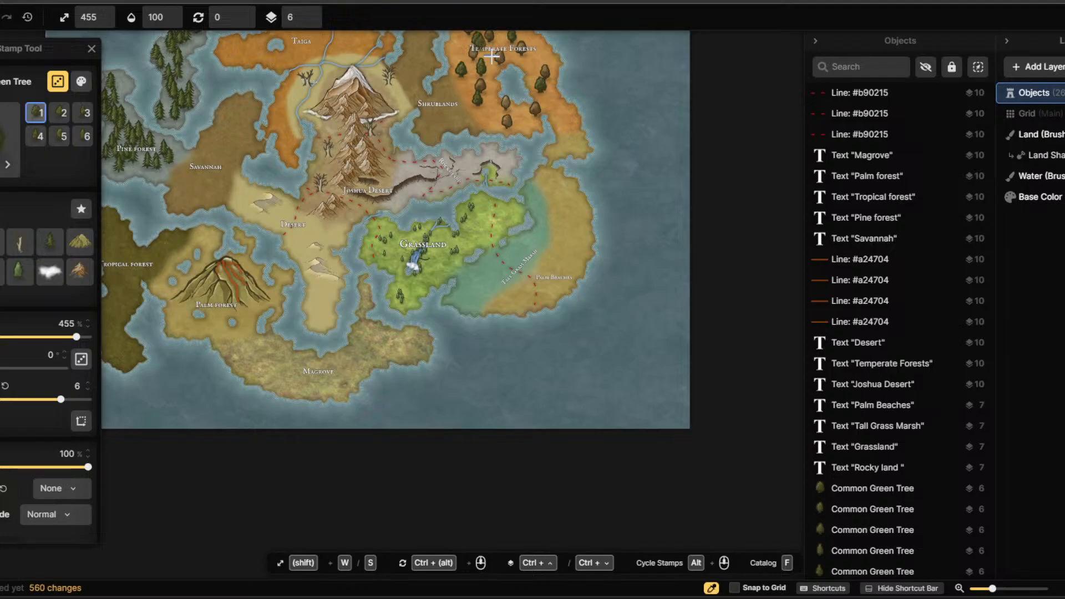
# Fill the gaps south of the Temperate Forests lake and east of the label with more common green trees.
pyautogui.click(496, 107)
pyautogui.click(520, 115)
pyautogui.click(534, 62)
pyautogui.click(540, 48)
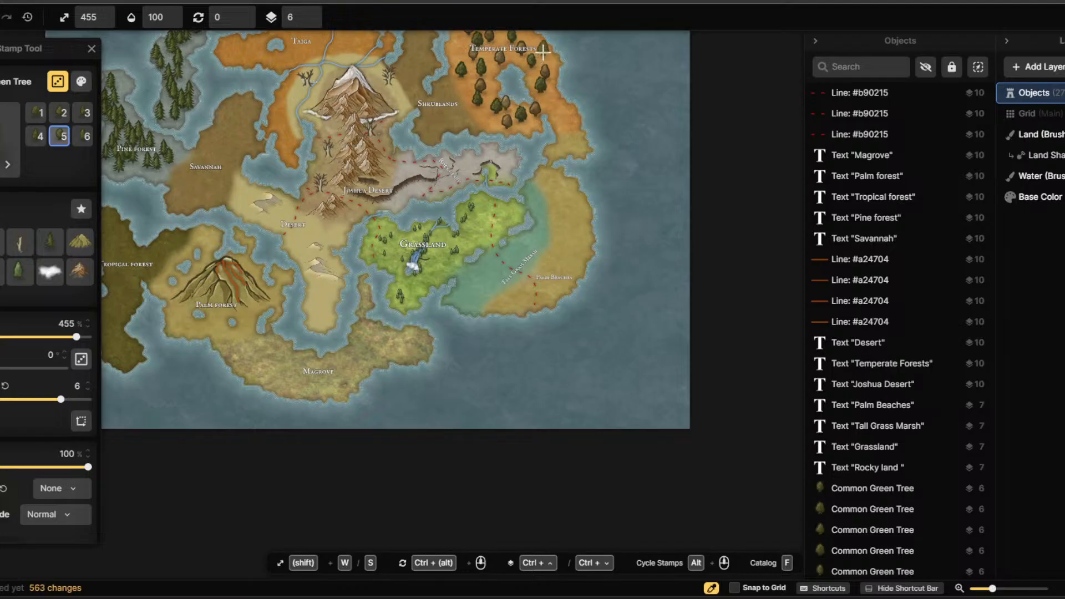
pyautogui.click(540, 44)
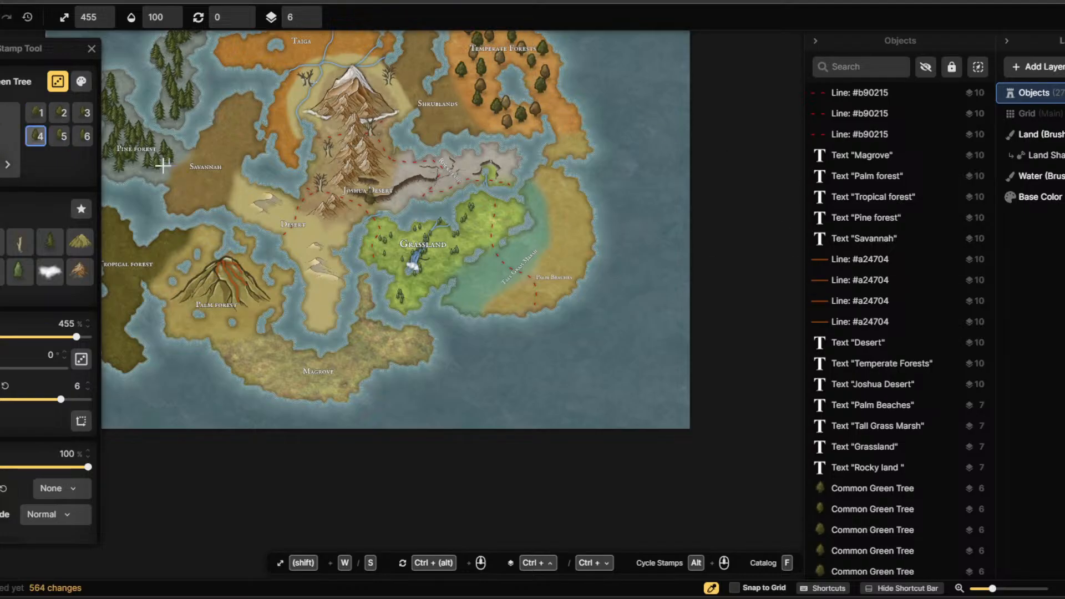
pyautogui.click(8, 165)
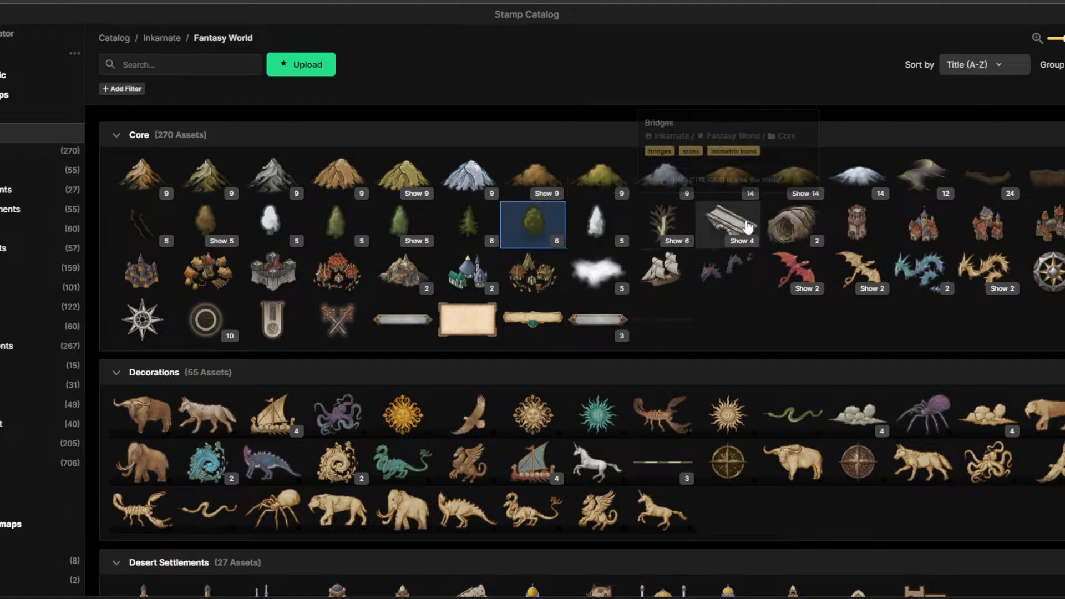
pyautogui.click(799, 227)
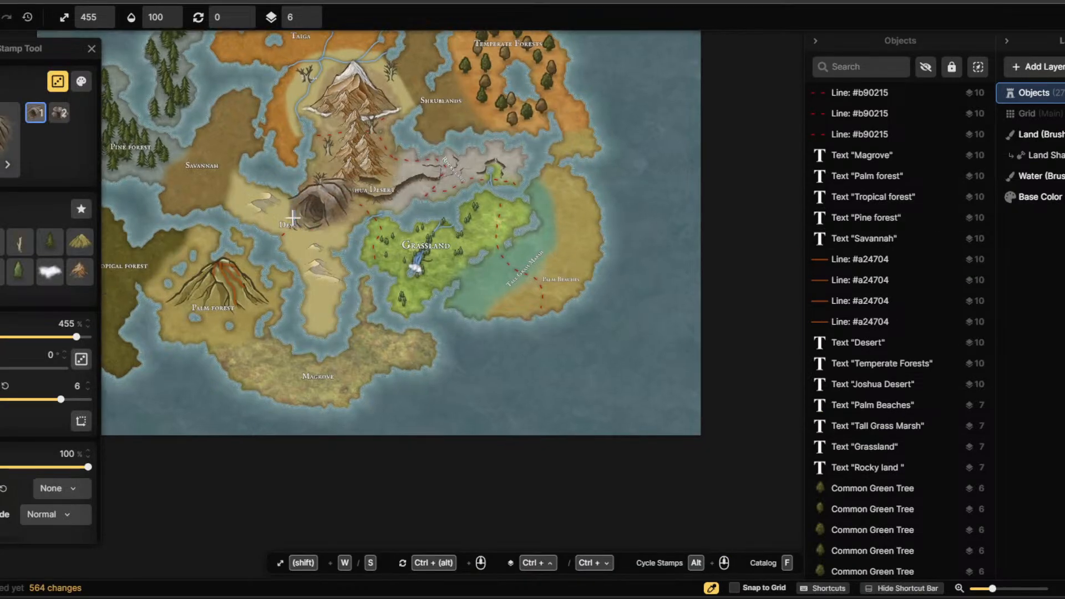
pyautogui.scroll(5, 292, 218)
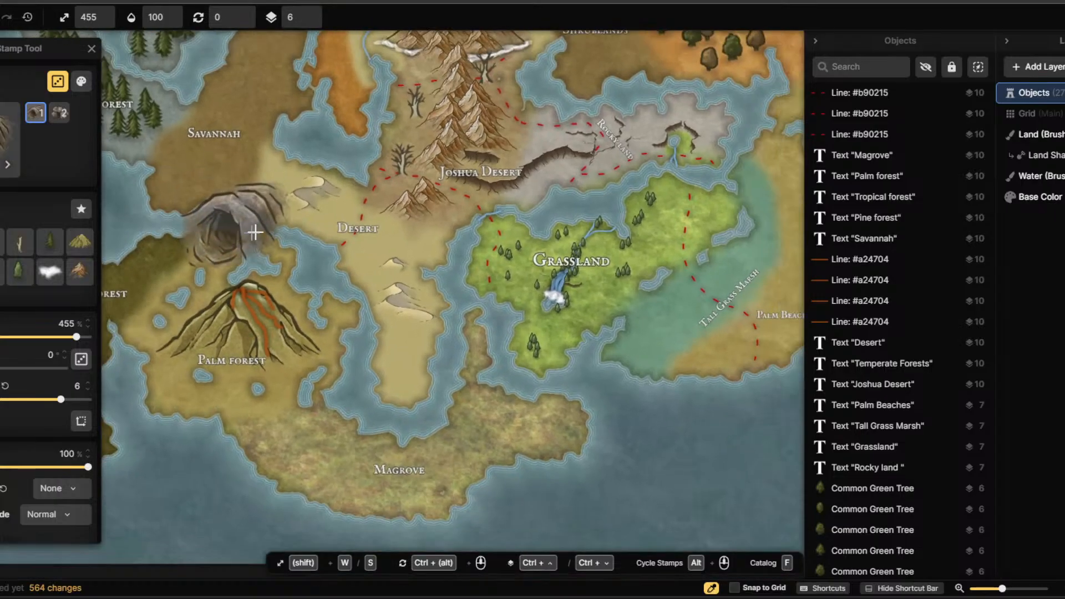
pyautogui.scroll(-2, 280, 244)
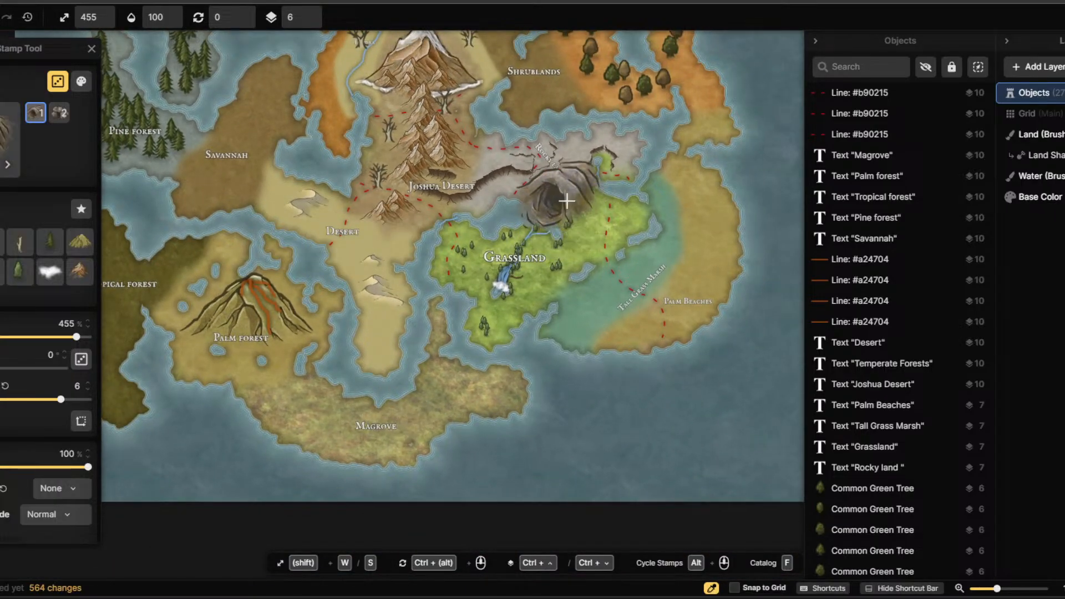
pyautogui.scroll(2, 532, 61)
pyautogui.scroll(-1, 410, 208)
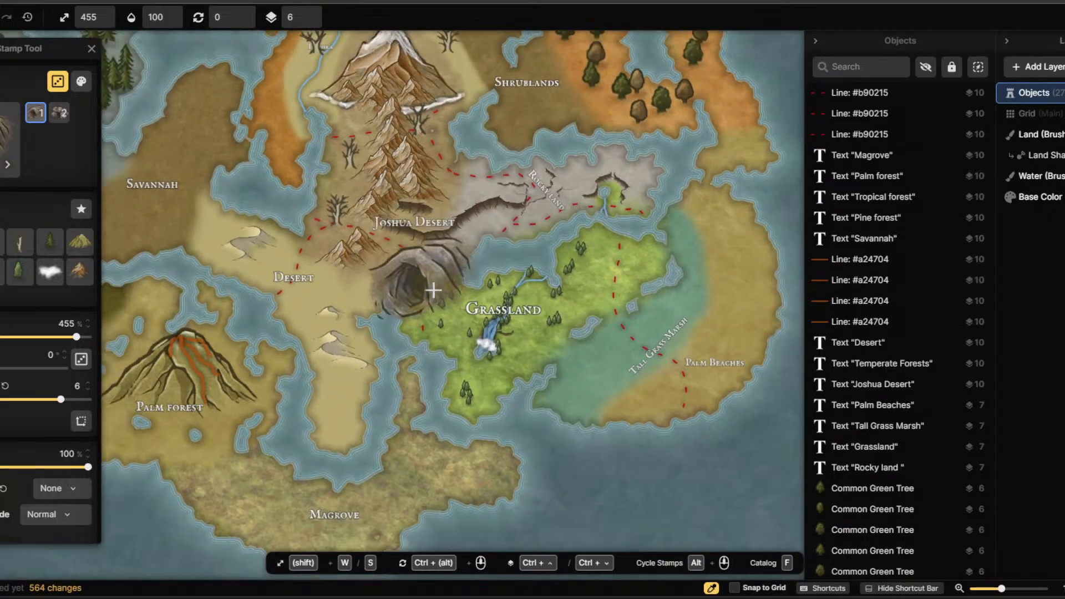
pyautogui.click(58, 113)
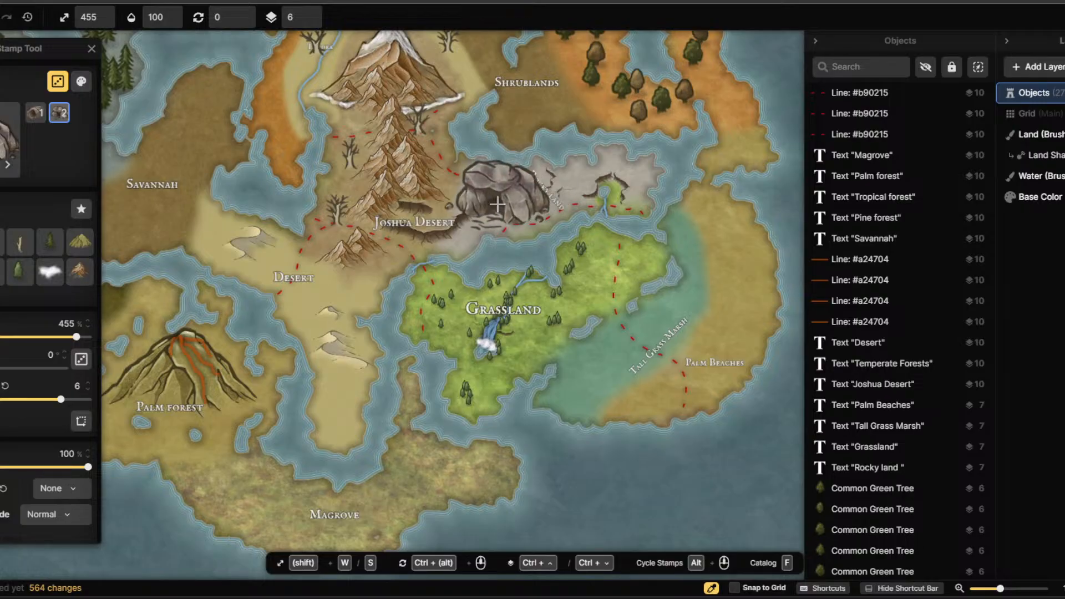
pyautogui.moveTo(22, 342); pyautogui.dragTo(7, 338)
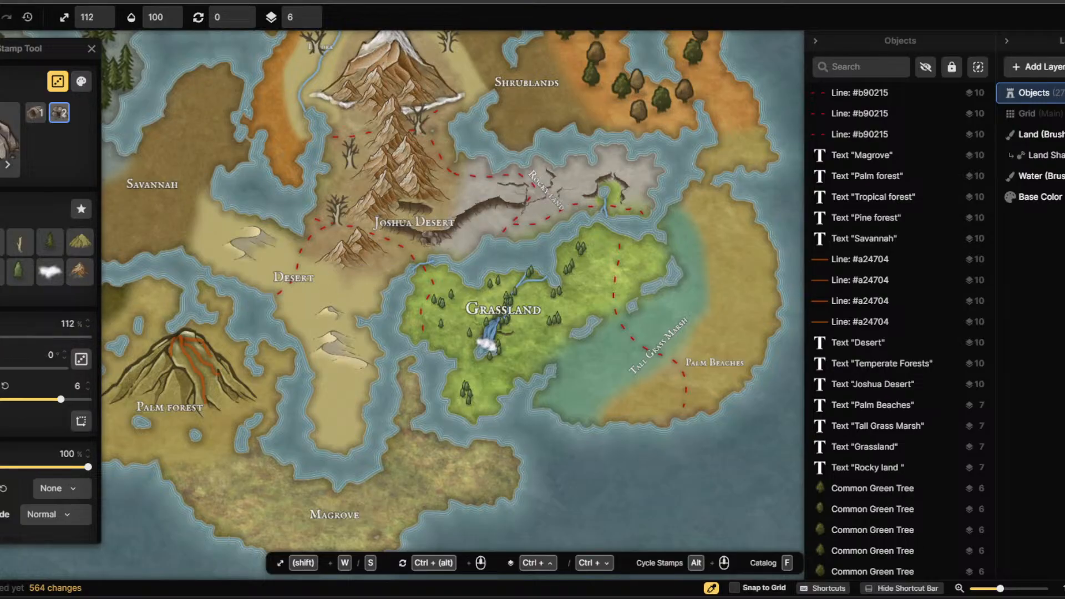
pyautogui.press('w')
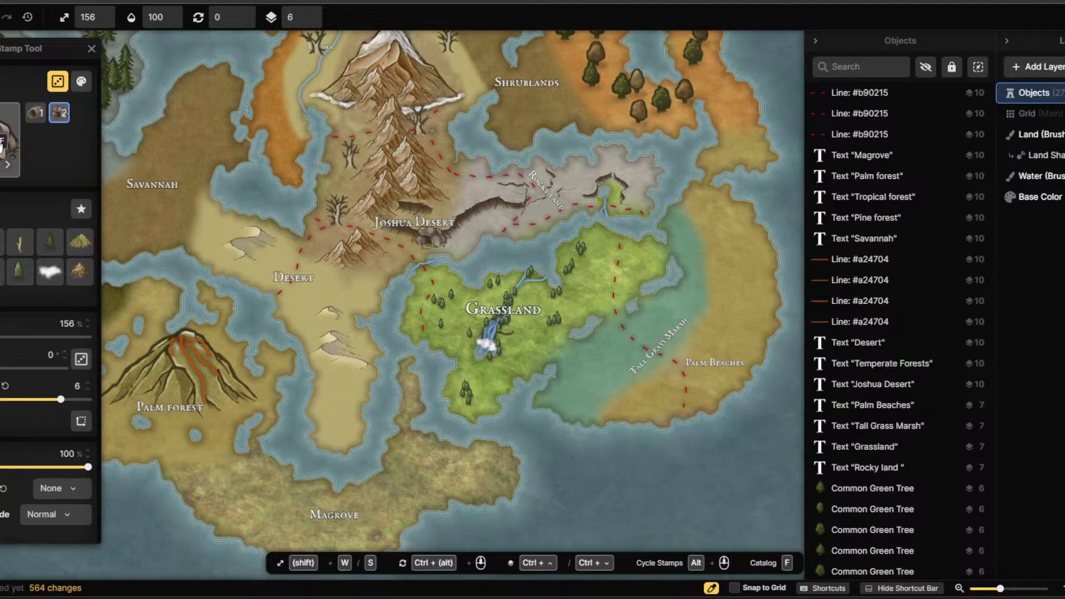
# Switch to the Green Hill stamp at 216% size and place one hill in the northeastern Grassland and another east of its label.
pyautogui.click(8, 164)
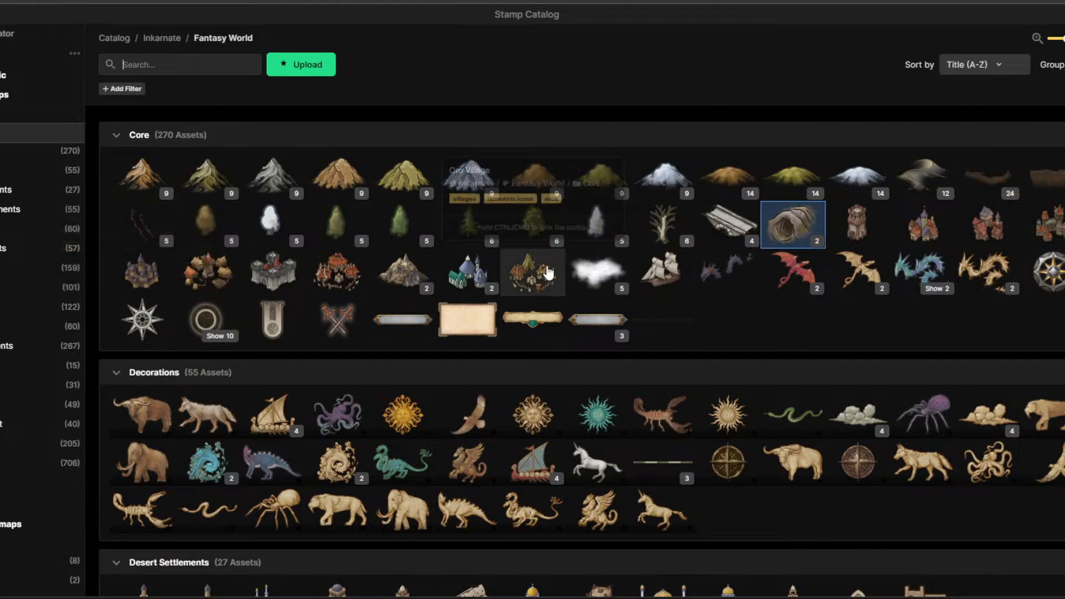
pyautogui.click(790, 176)
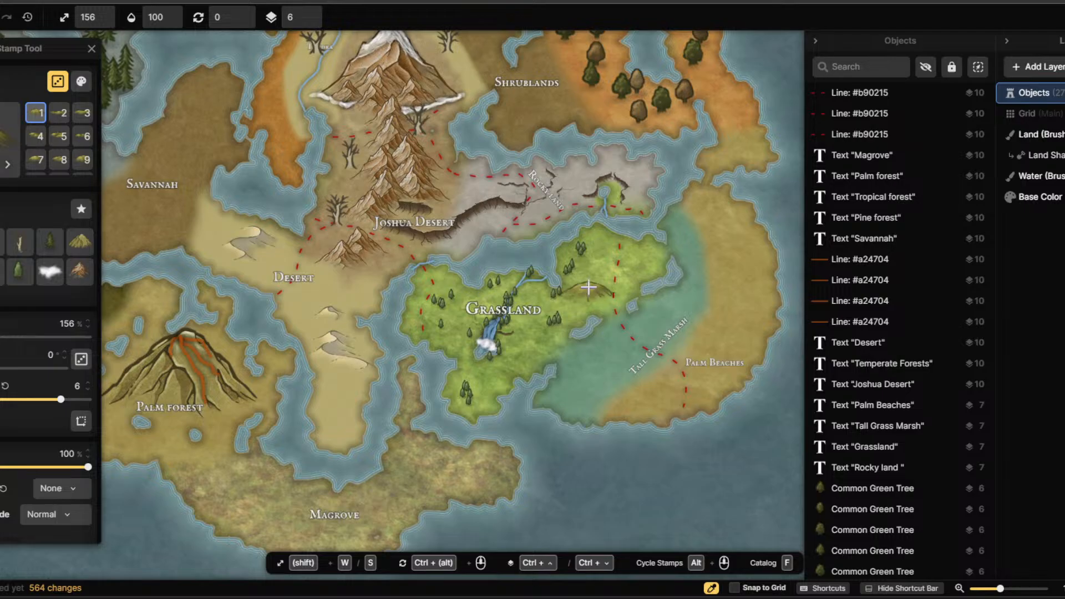
pyautogui.scroll(1, 536, 348)
pyautogui.scroll(2, 537, 348)
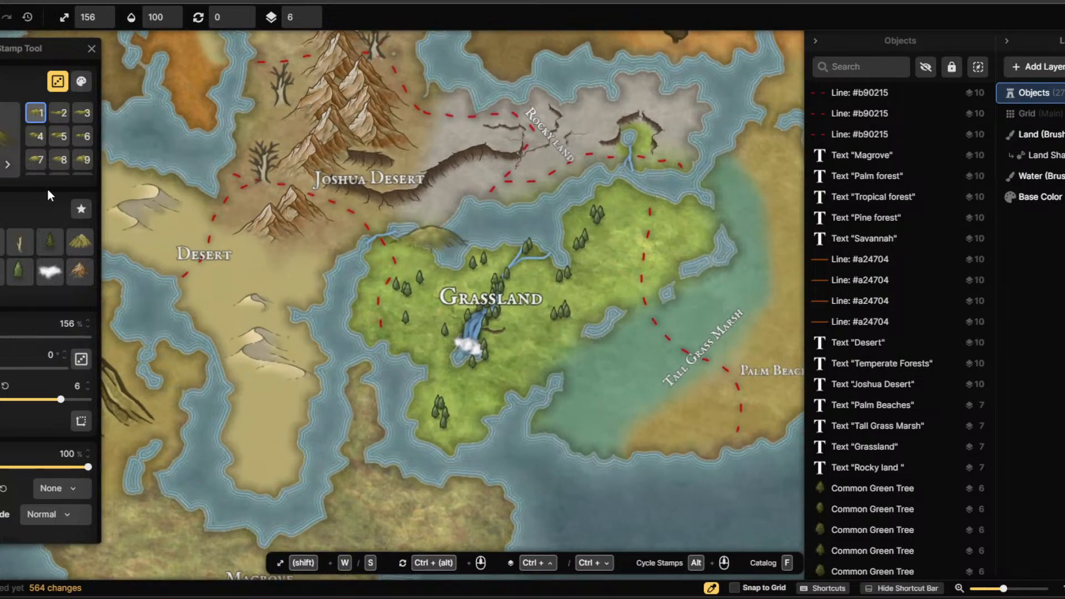
pyautogui.click(59, 136)
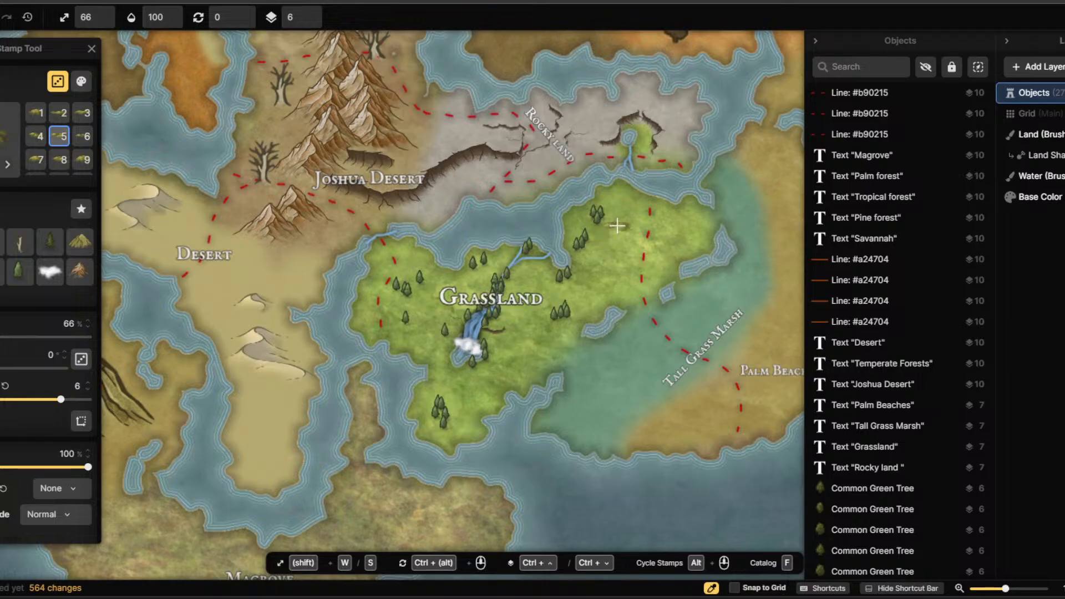
pyautogui.click(11, 340)
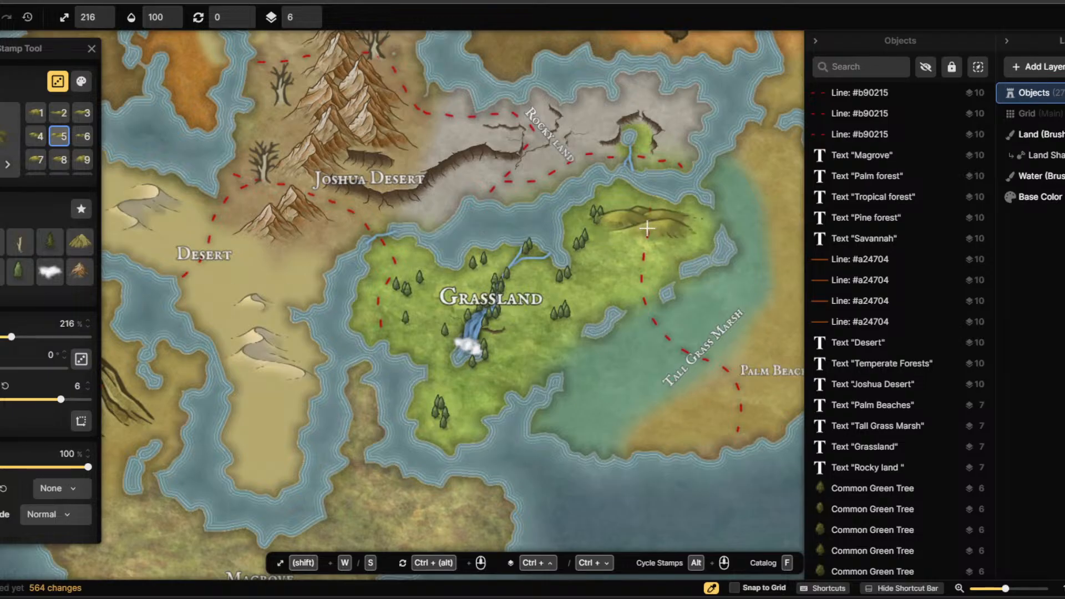
pyautogui.click(638, 243)
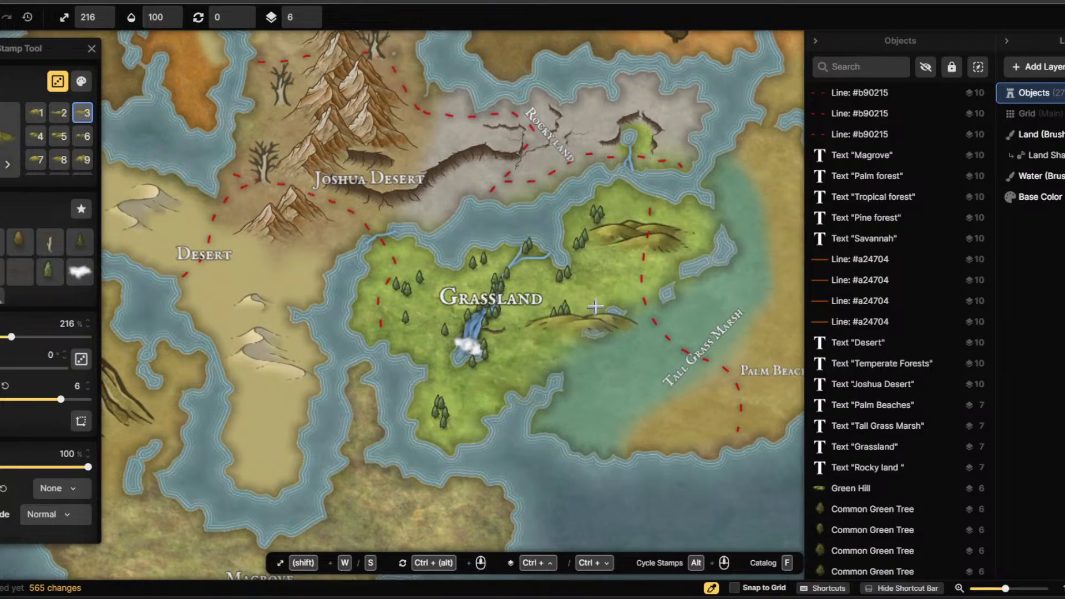
pyautogui.click(577, 299)
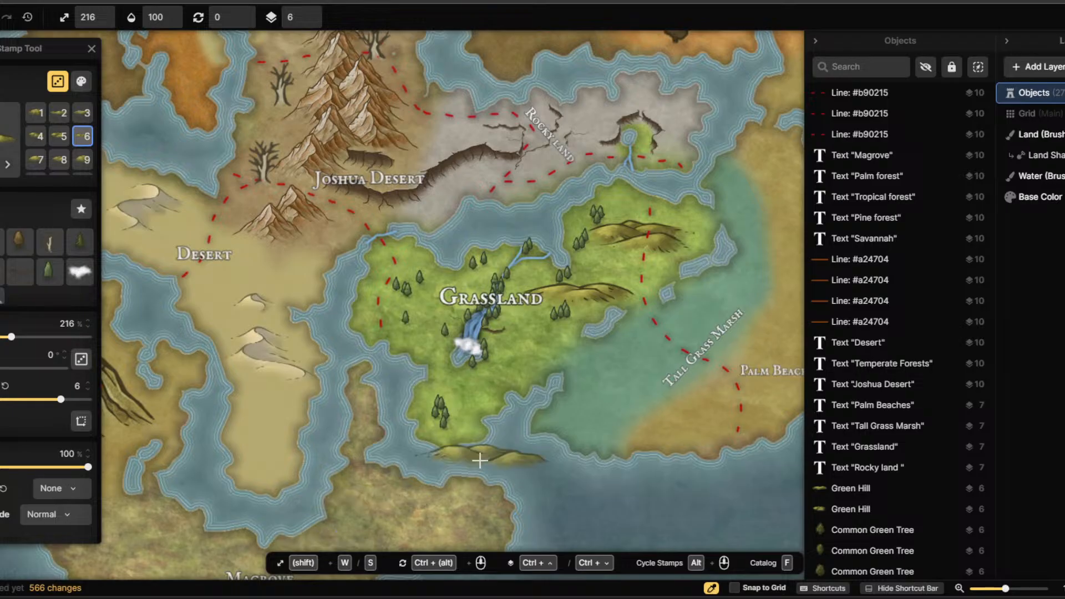
# Switch to the Brown Hill stamp from the Core collection, try out its variants and choose variant 2.
pyautogui.scroll(-2, 481, 464)
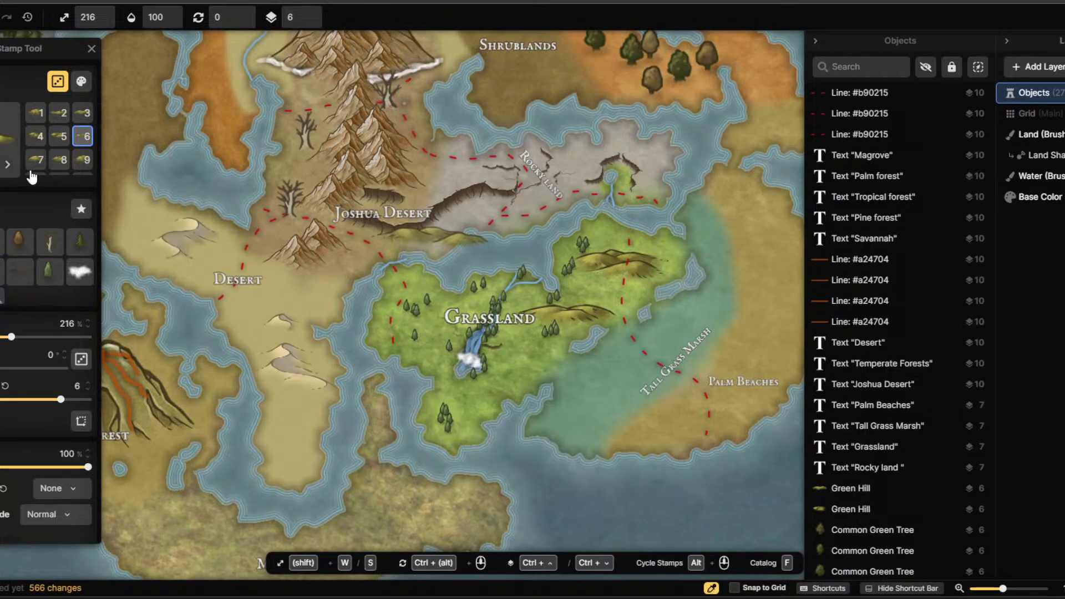
pyautogui.scroll(-1, 516, 288)
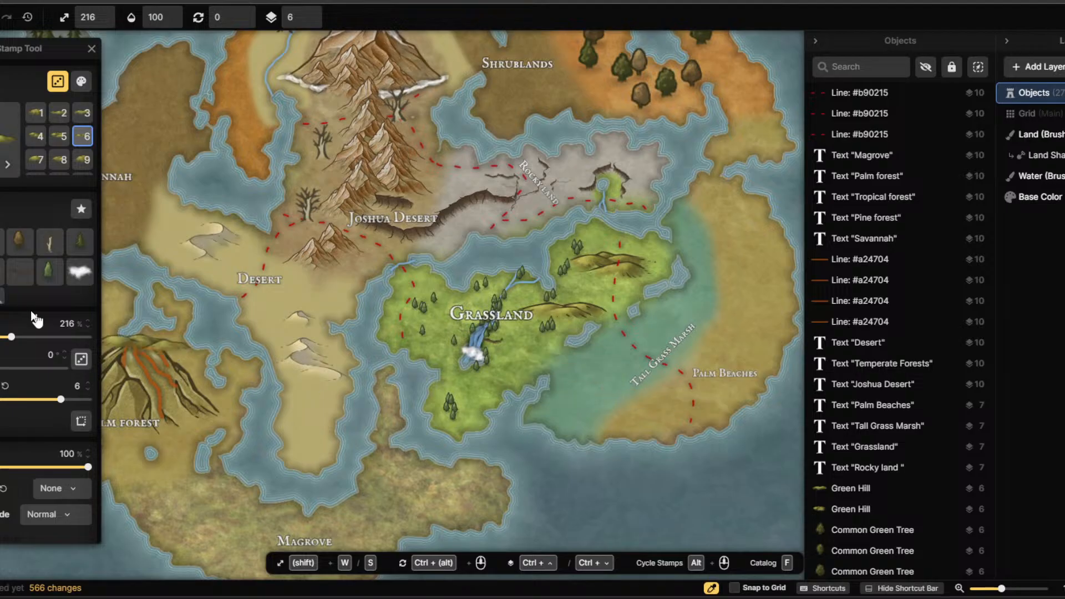
pyautogui.scroll(-1, 348, 234)
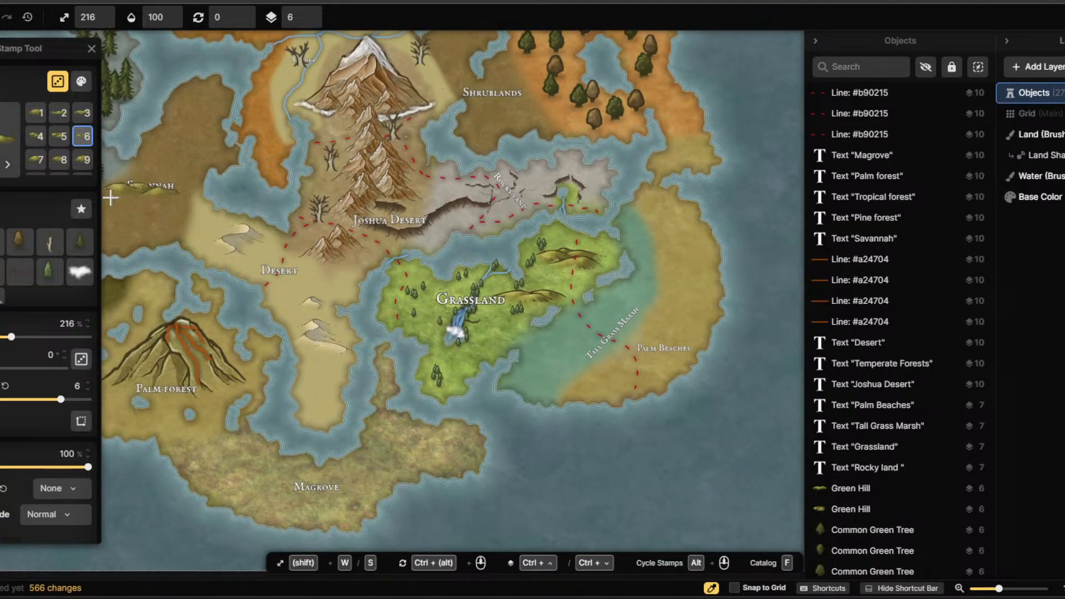
pyautogui.press('f')
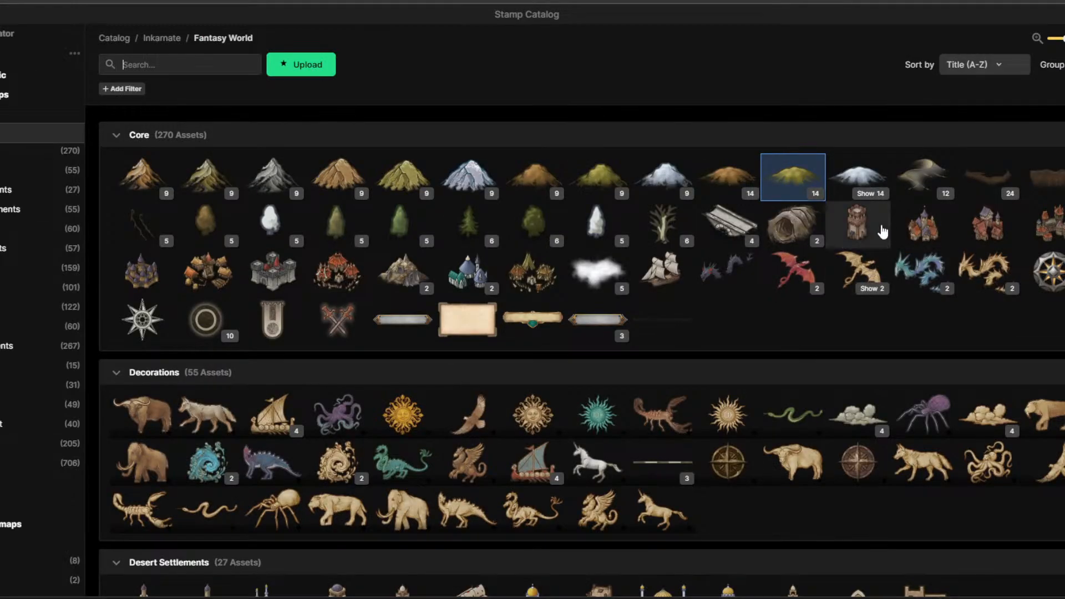
pyautogui.click(793, 176)
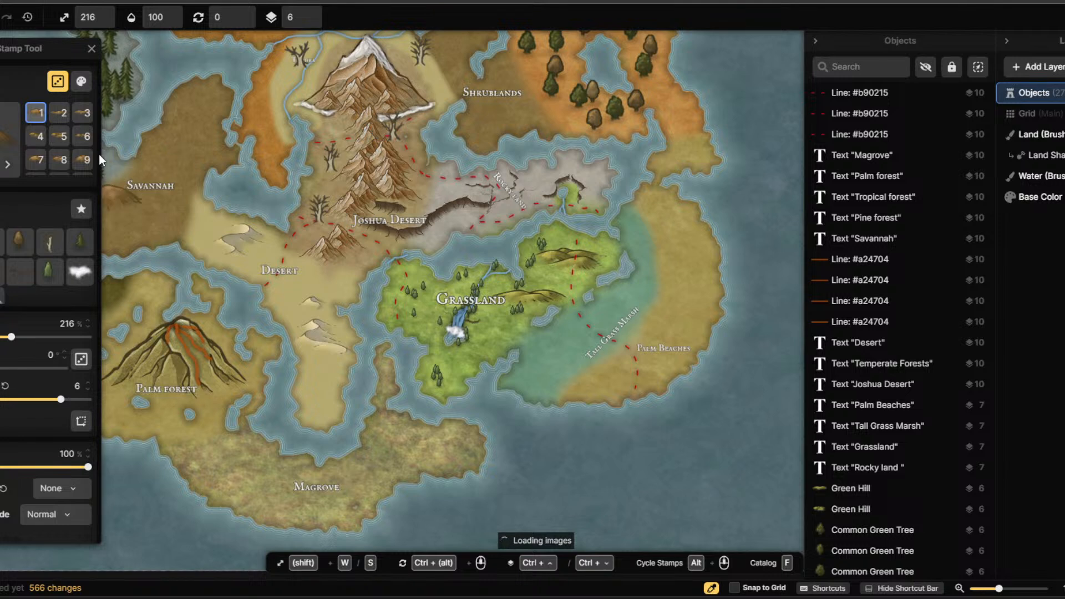
pyautogui.click(83, 162)
pyautogui.click(34, 161)
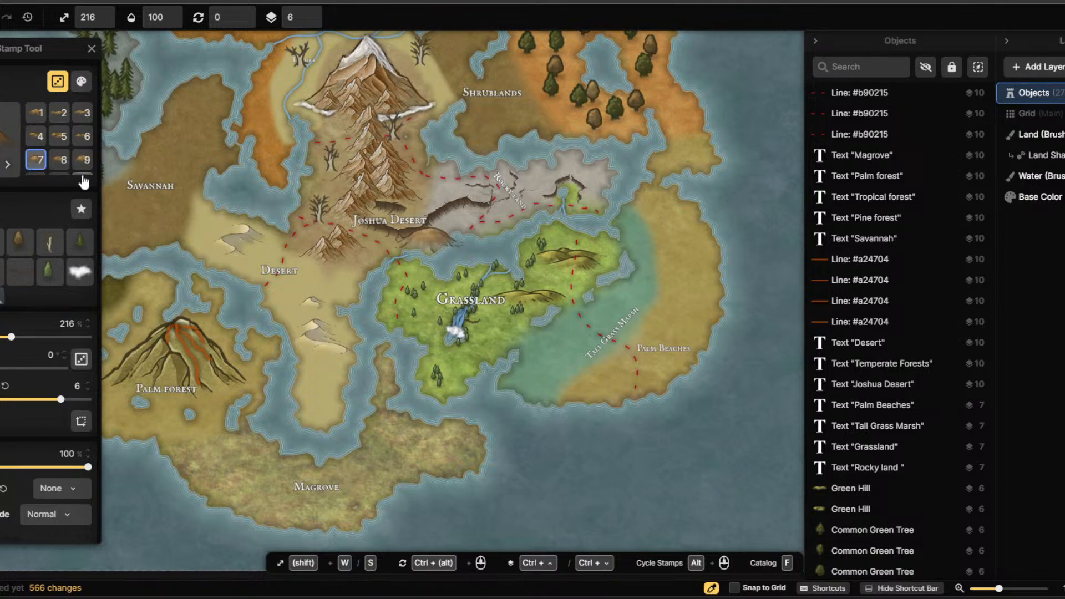
pyautogui.scroll(-2, 53, 175)
pyautogui.click(36, 137)
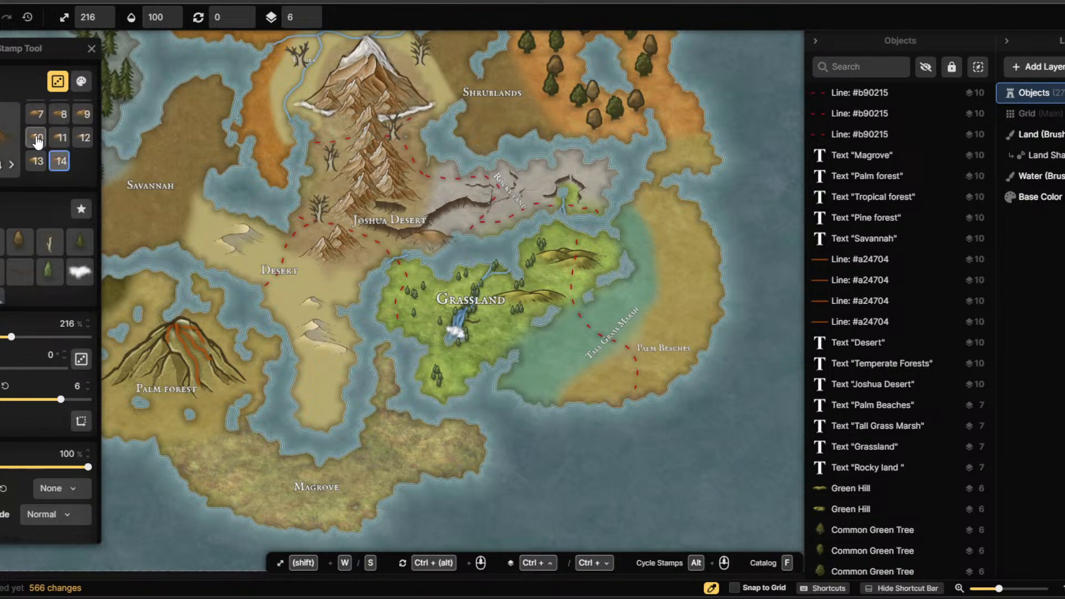
pyautogui.click(59, 138)
pyautogui.click(83, 137)
pyautogui.click(38, 162)
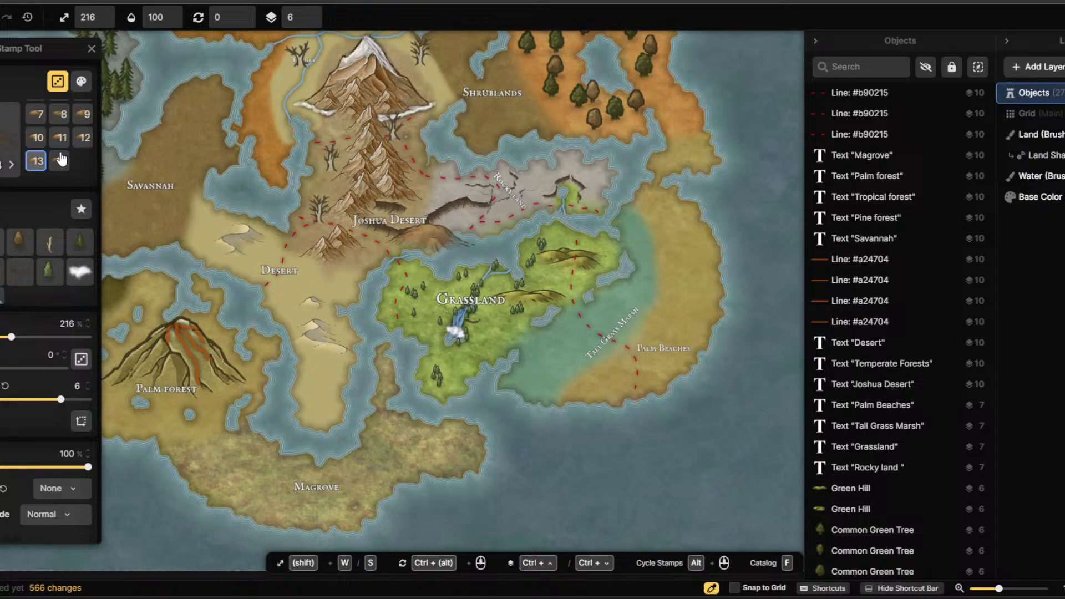
pyautogui.scroll(2, 56, 144)
pyautogui.click(54, 121)
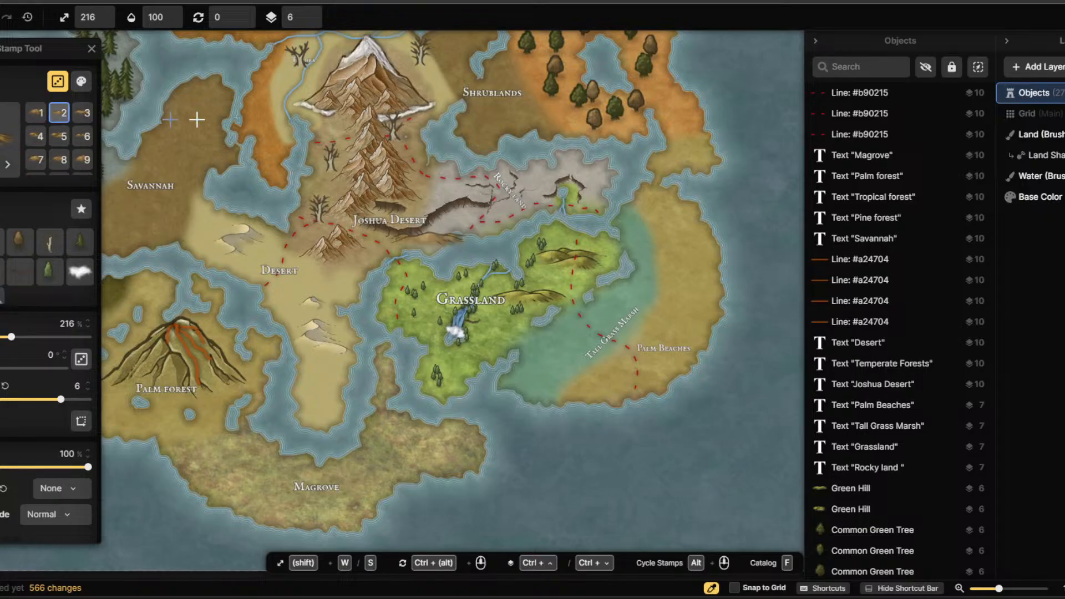
# Reduce the stamp size to about 124% and place a brown hill south of the Shrublands label.
pyautogui.scroll(1, 506, 81)
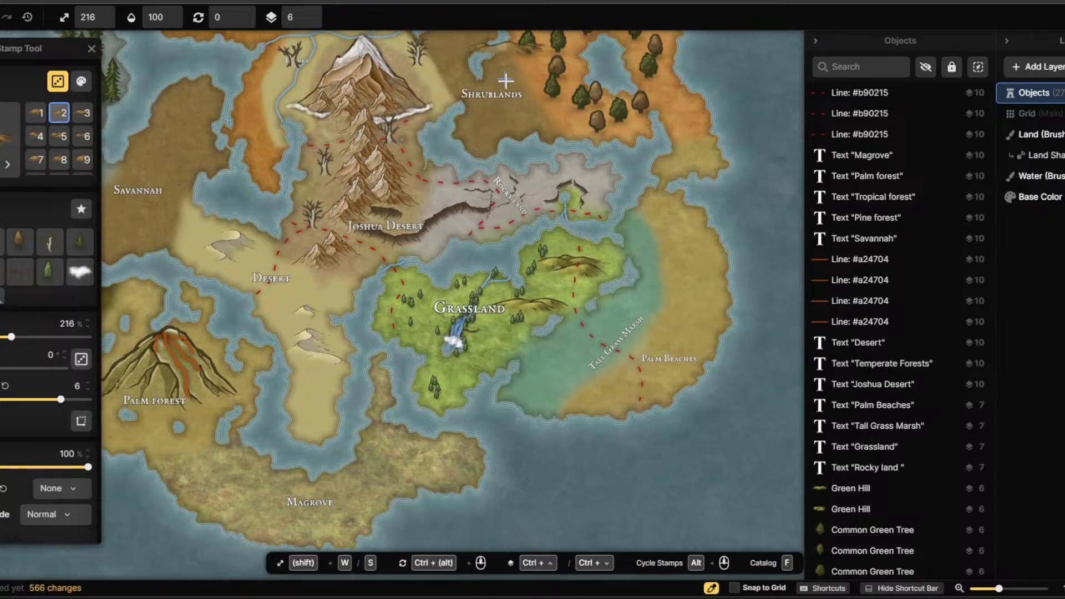
pyautogui.press('w')
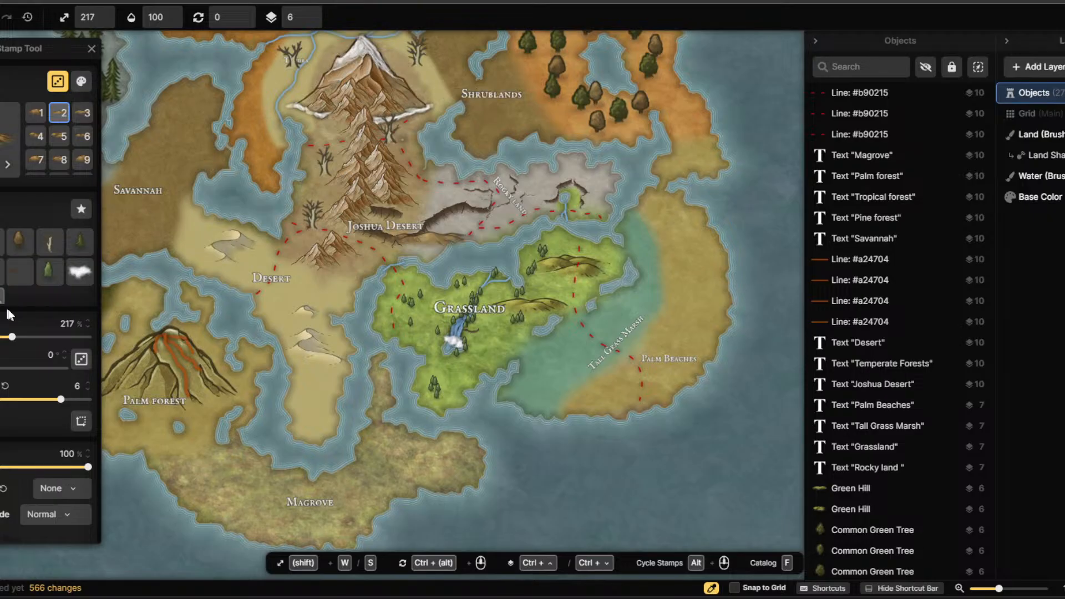
pyautogui.moveTo(10, 340); pyautogui.dragTo(0, 340)
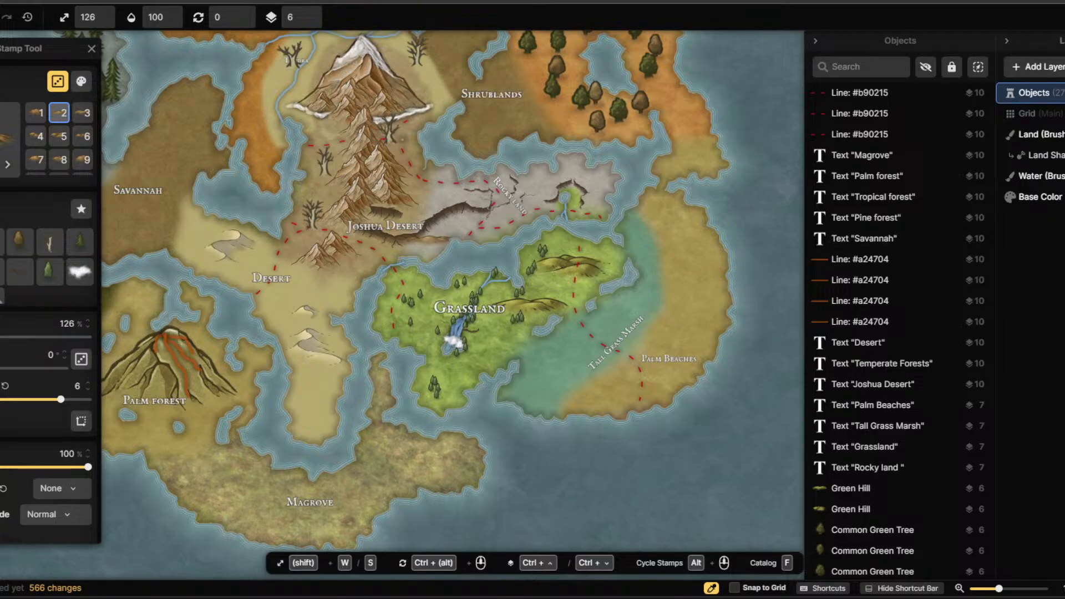
pyautogui.click(490, 127)
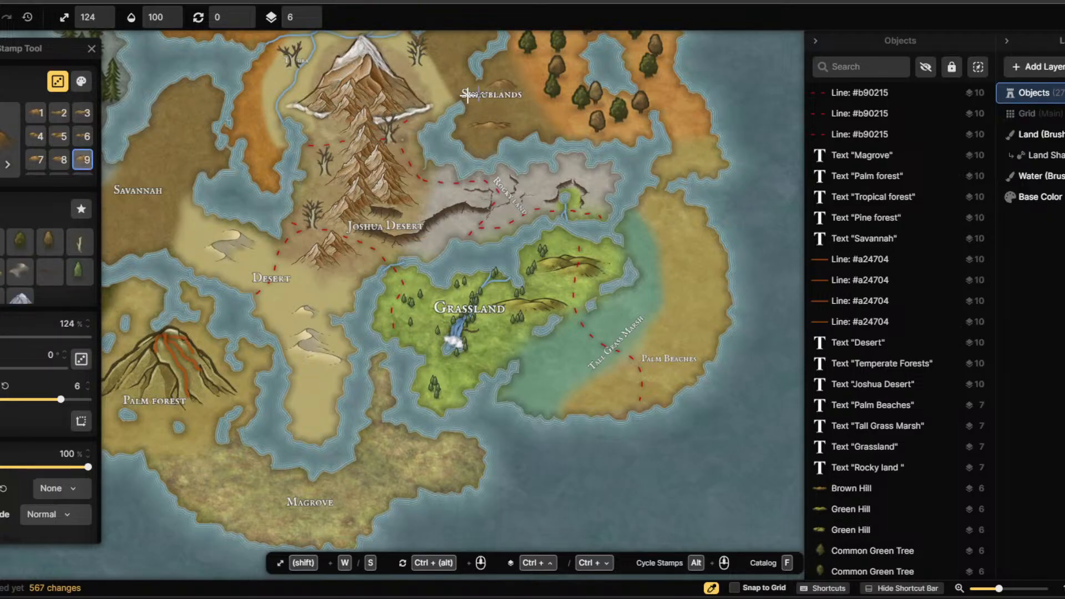
# Add a variant 2 brown hill just above the Shrublands label and a variant 3 hill farther northwest in the region.
pyautogui.click(82, 112)
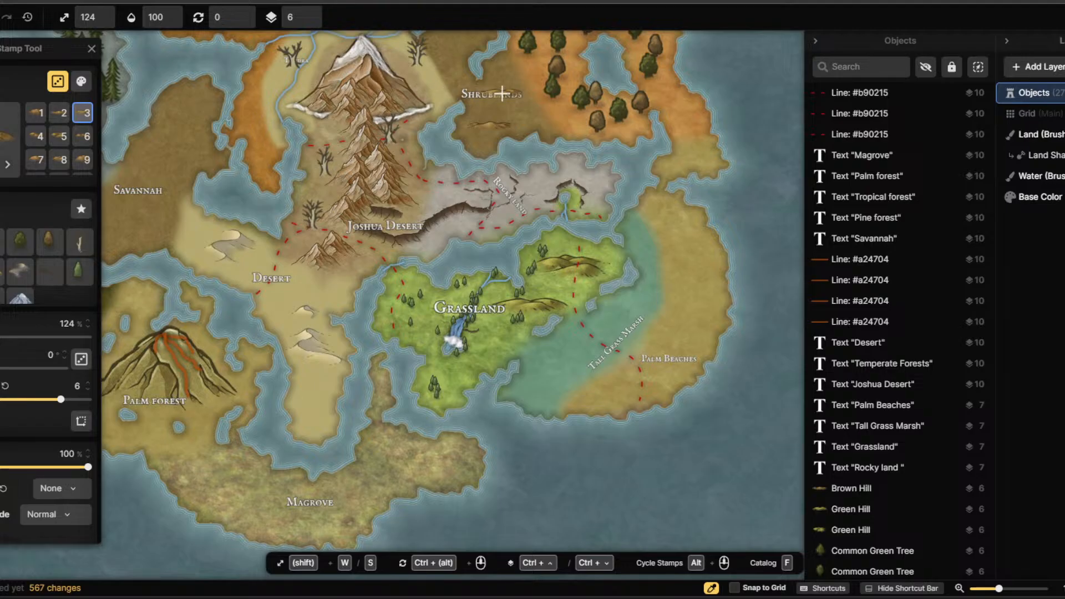
pyautogui.click(59, 113)
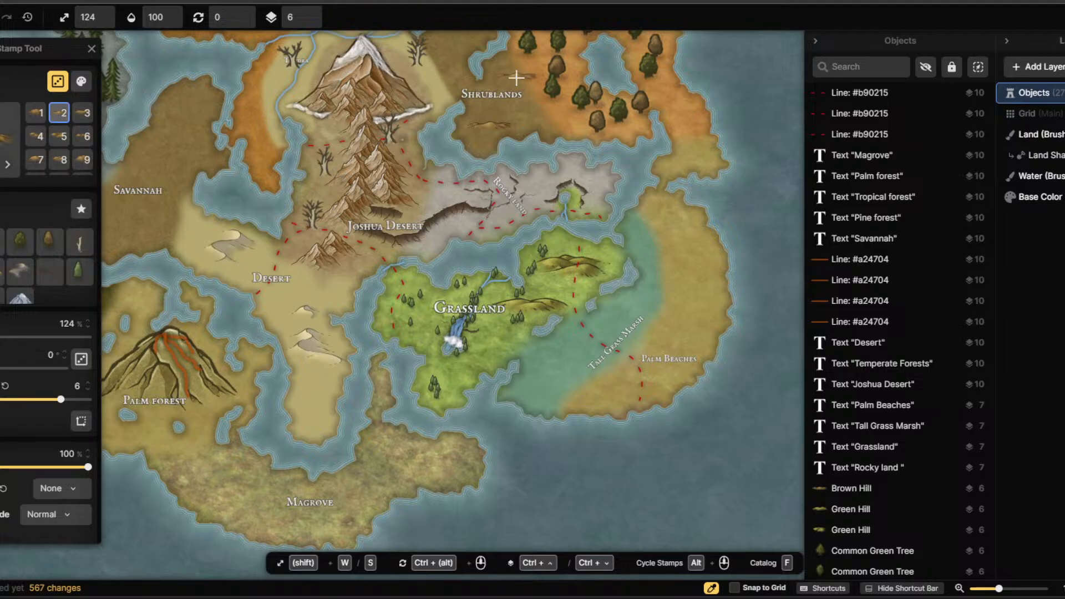
pyautogui.click(503, 89)
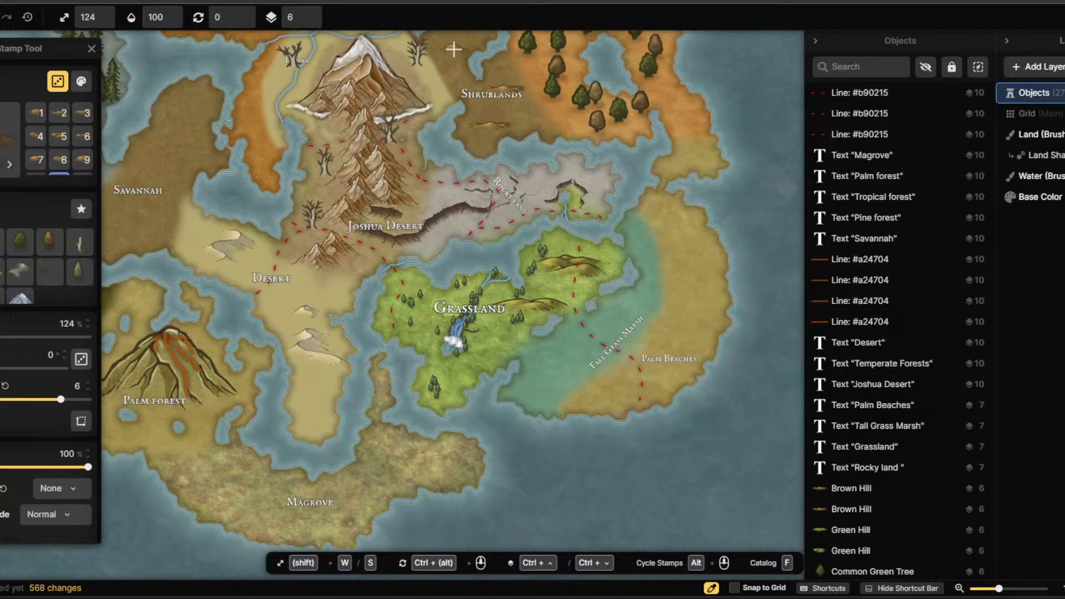
pyautogui.click(82, 113)
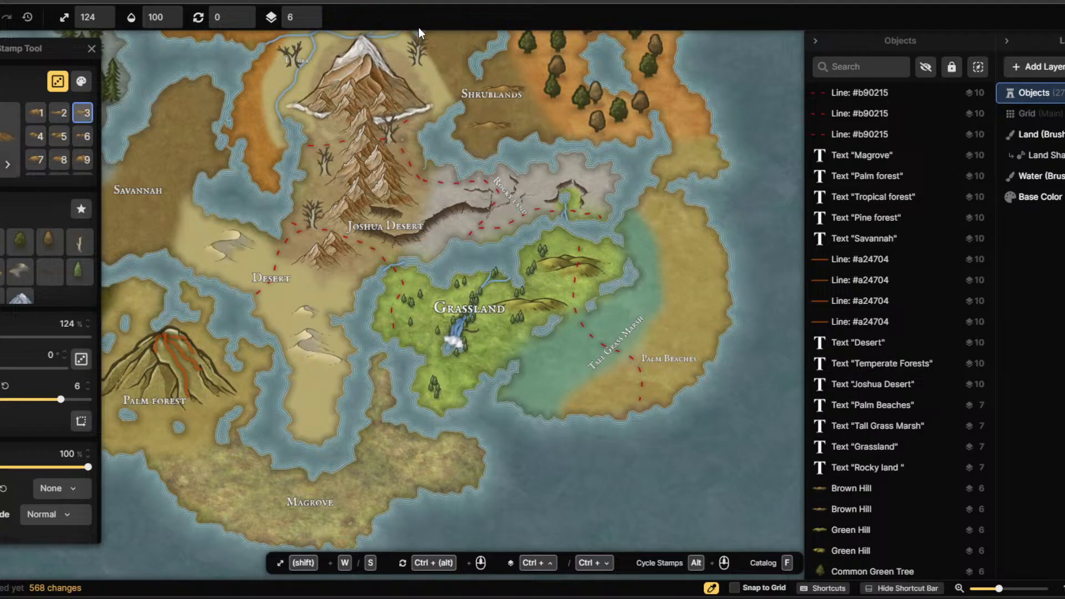
pyautogui.click(528, 224)
pyautogui.scroll(-1, 529, 226)
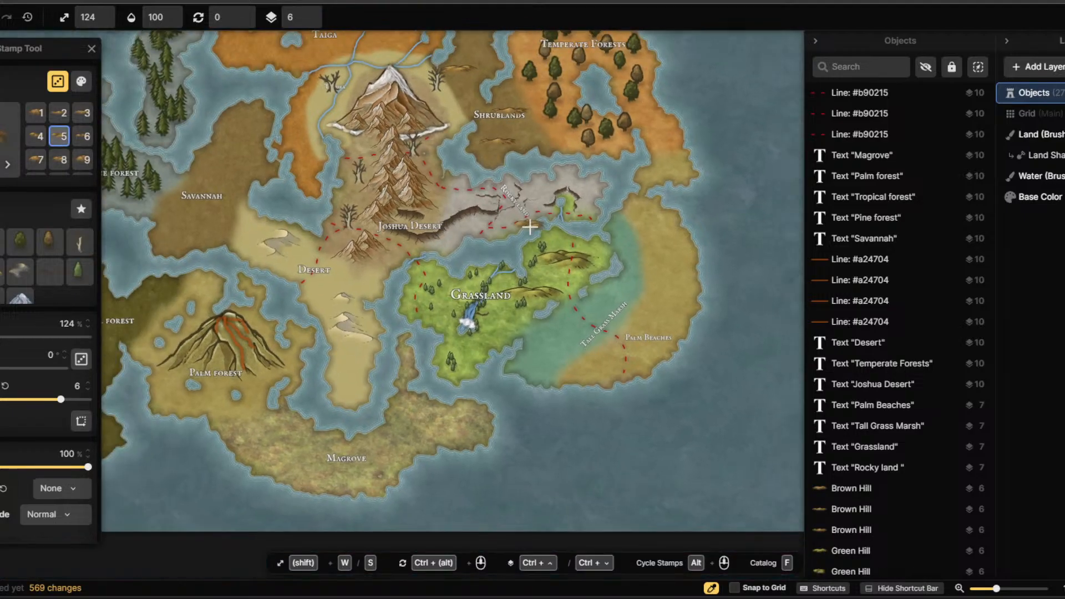
# Switch to the Caves stamp, choose variant 2 at 189% size and place a cave northeast of the Savannah label.
pyautogui.scroll(-1, 511, 116)
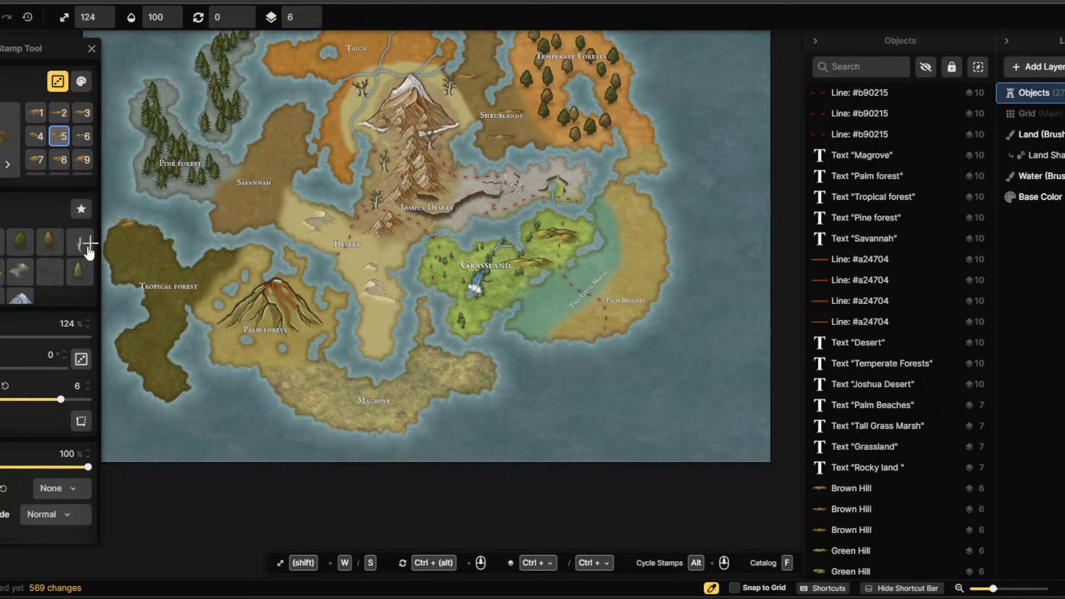
pyautogui.press('f')
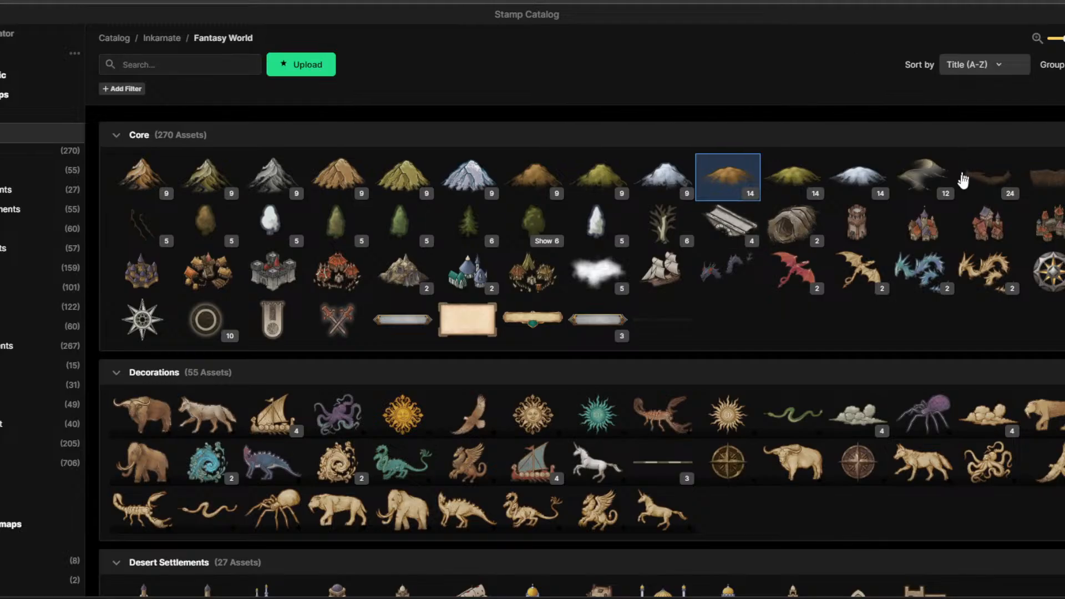
pyautogui.moveTo(846, 254)
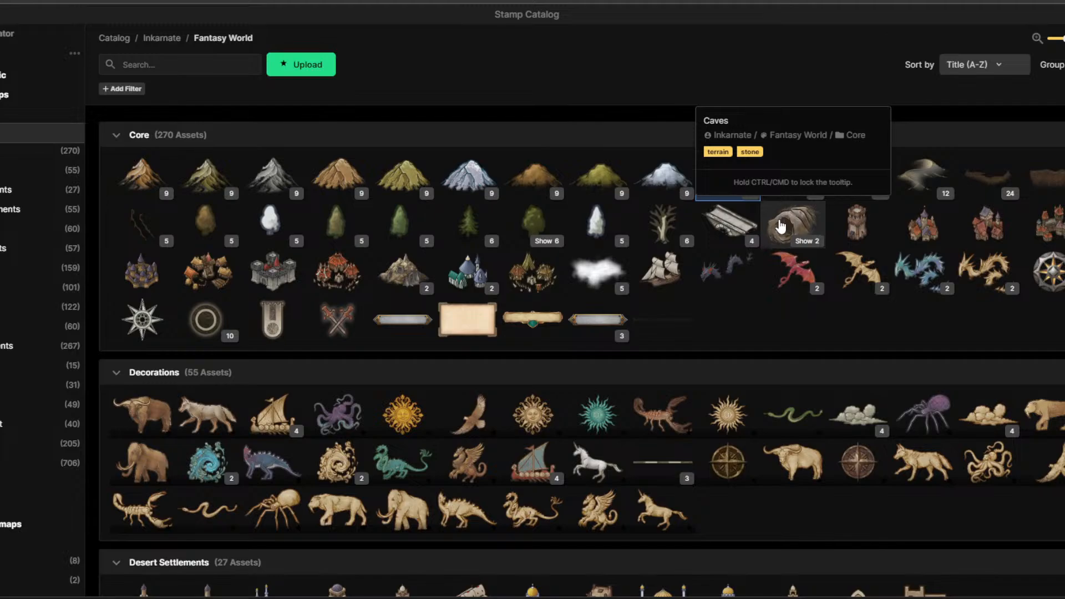
pyautogui.click(780, 224)
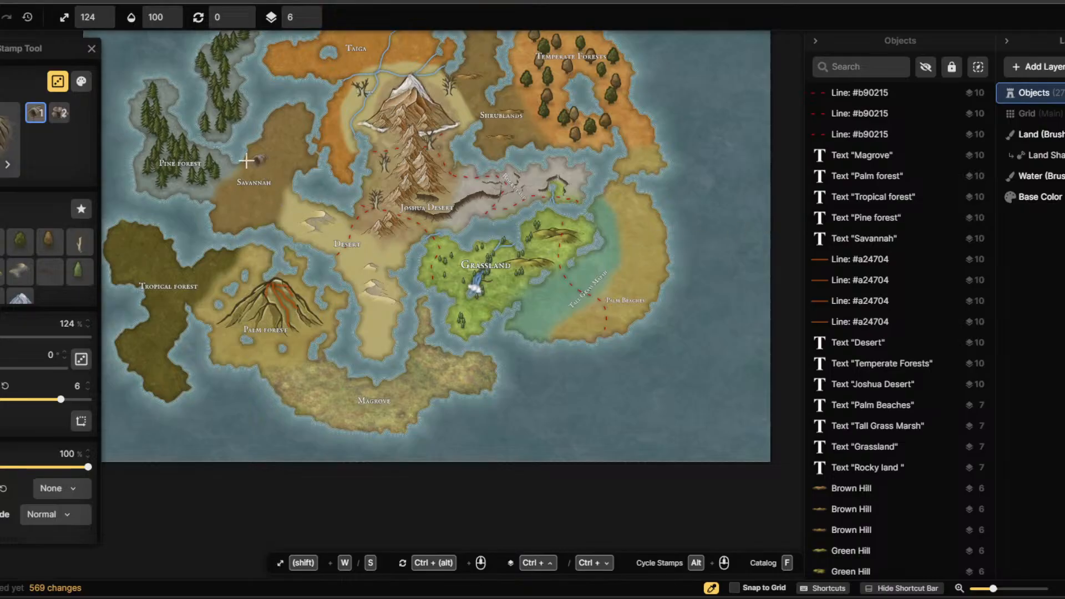
pyautogui.scroll(3, 260, 162)
pyautogui.scroll(3, 358, 204)
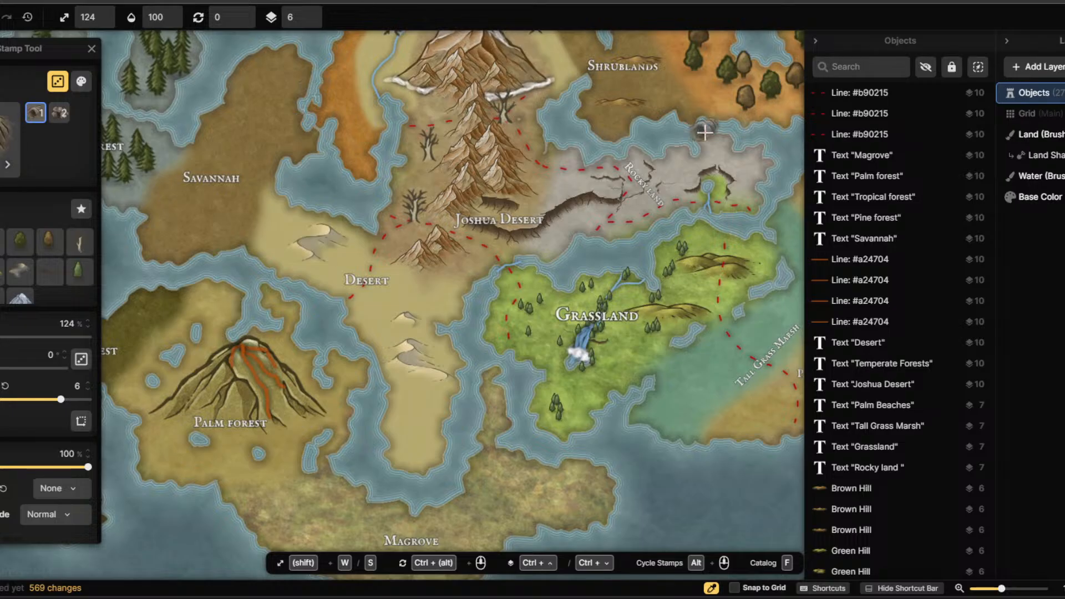
pyautogui.click(429, 238)
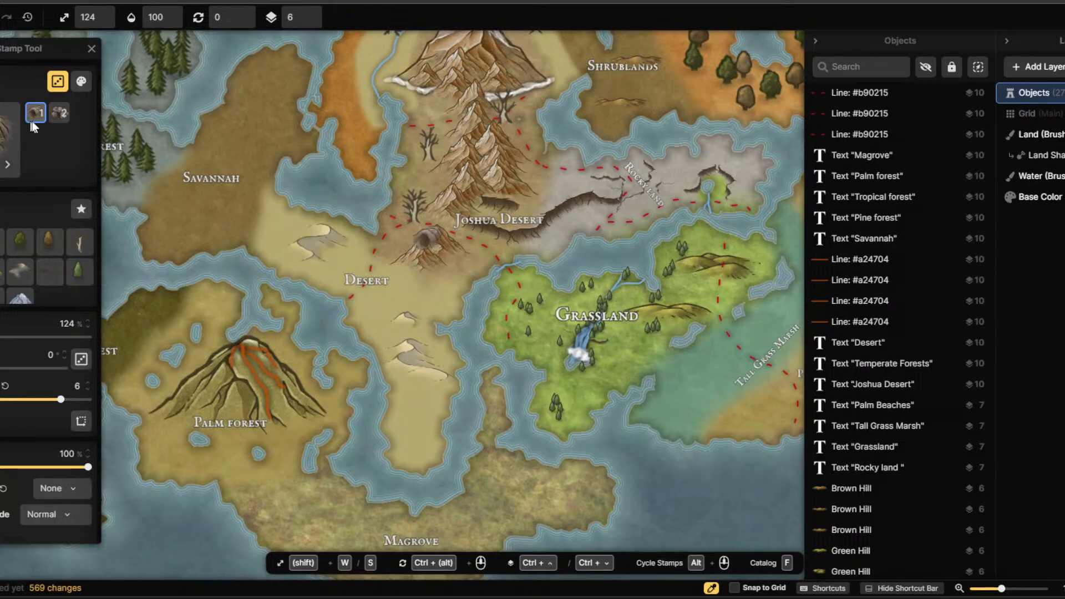
pyautogui.click(59, 112)
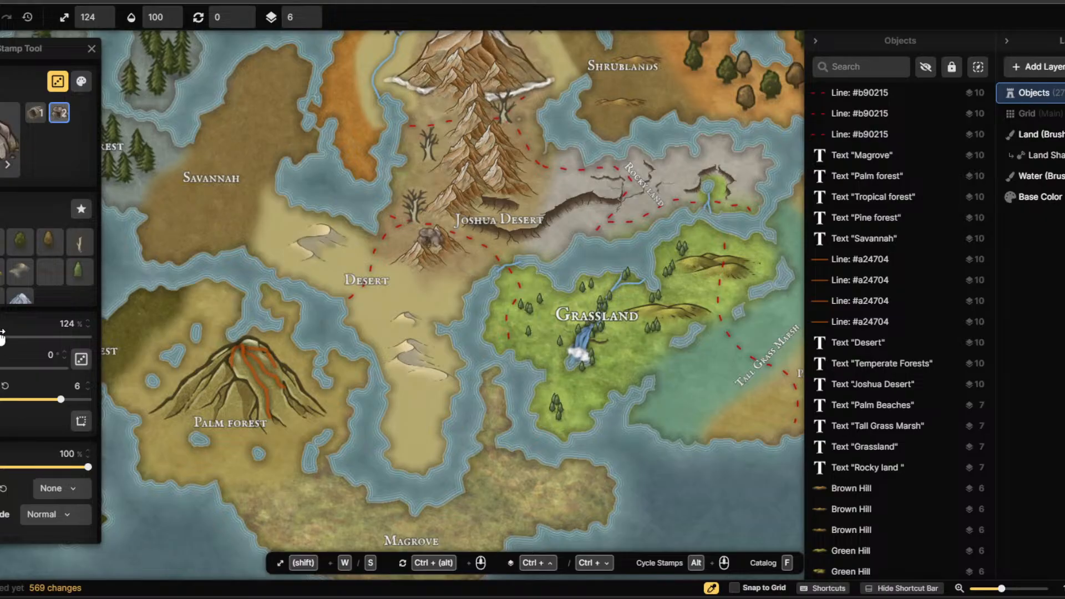
pyautogui.moveTo(0, 336); pyautogui.dragTo(4, 337)
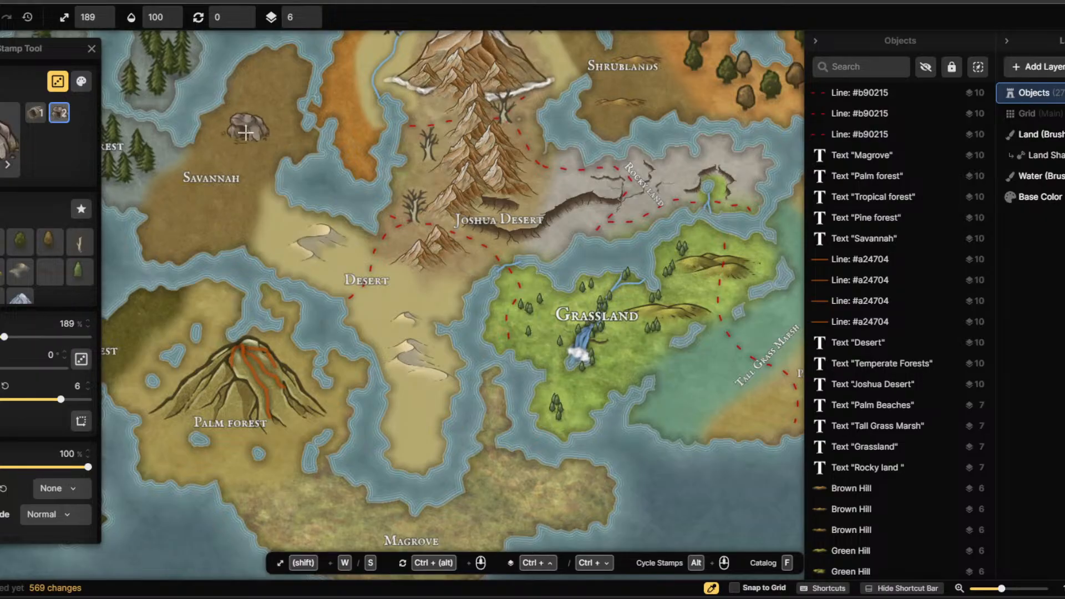
pyautogui.click(246, 132)
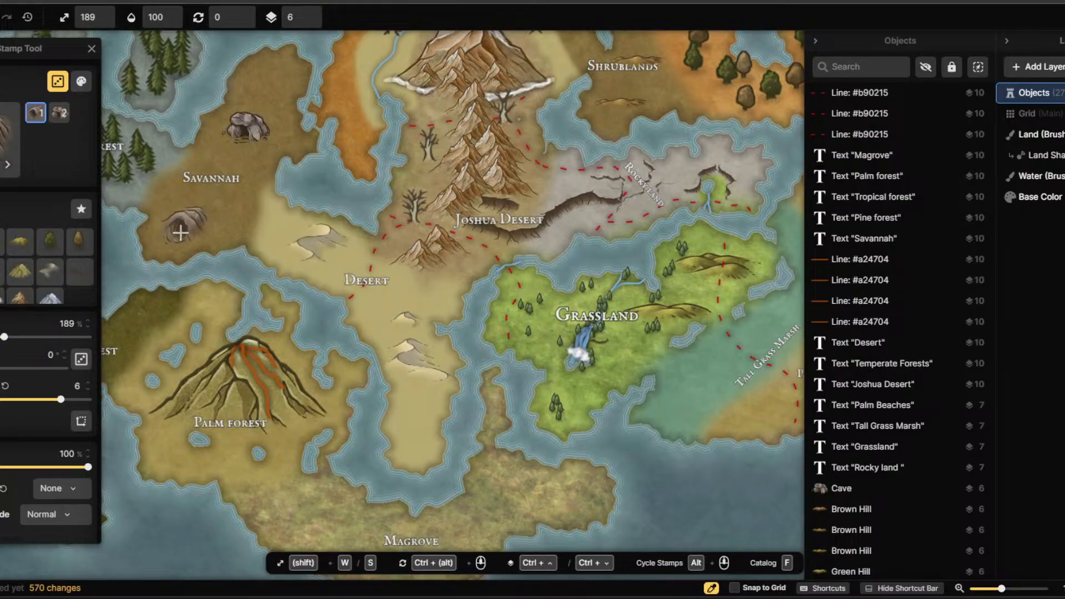
pyautogui.scroll(2, 188, 178)
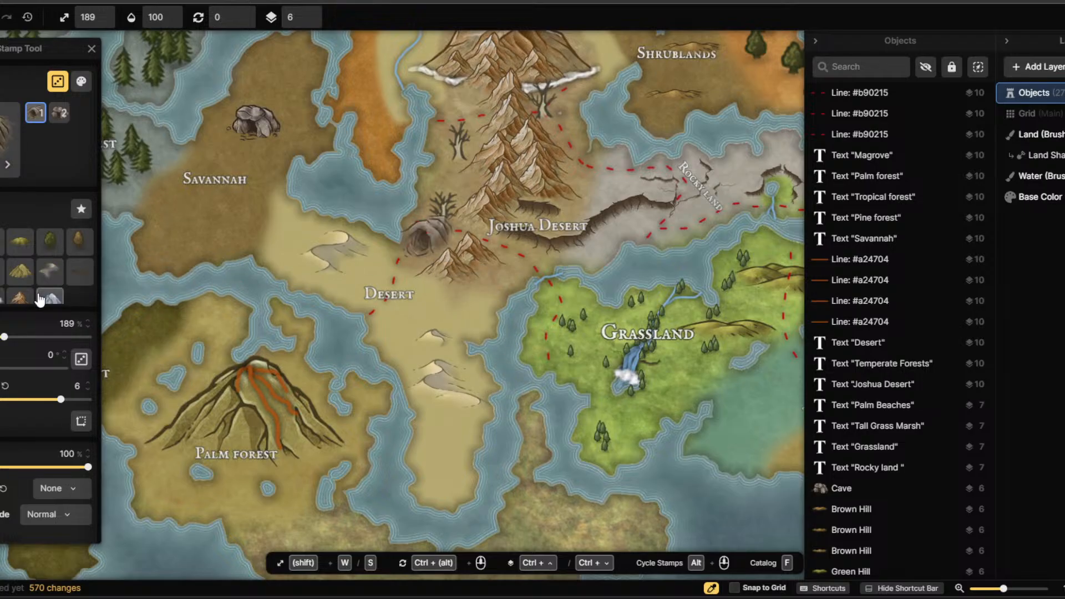
pyautogui.scroll(-5, 221, 355)
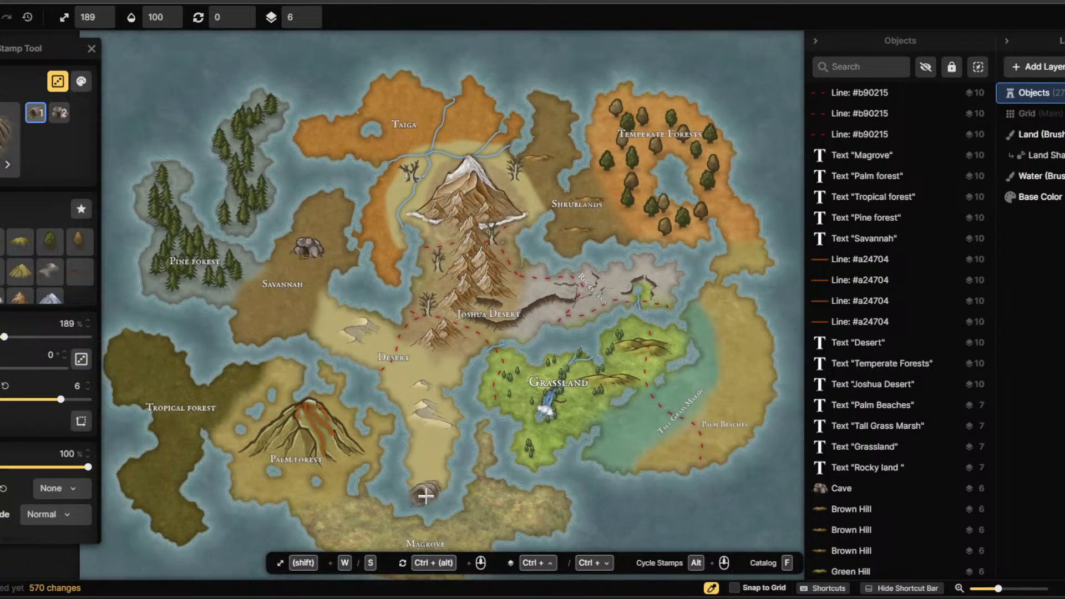
pyautogui.scroll(-2, 428, 511)
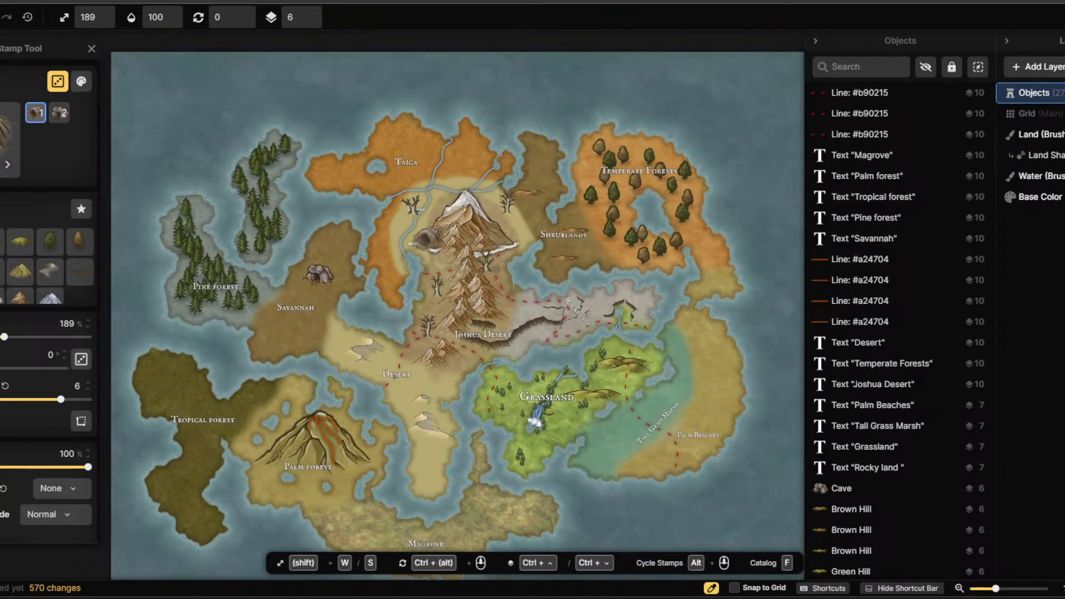
pyautogui.press('f')
pyautogui.press('f')
pyautogui.scroll(2, 445, 243)
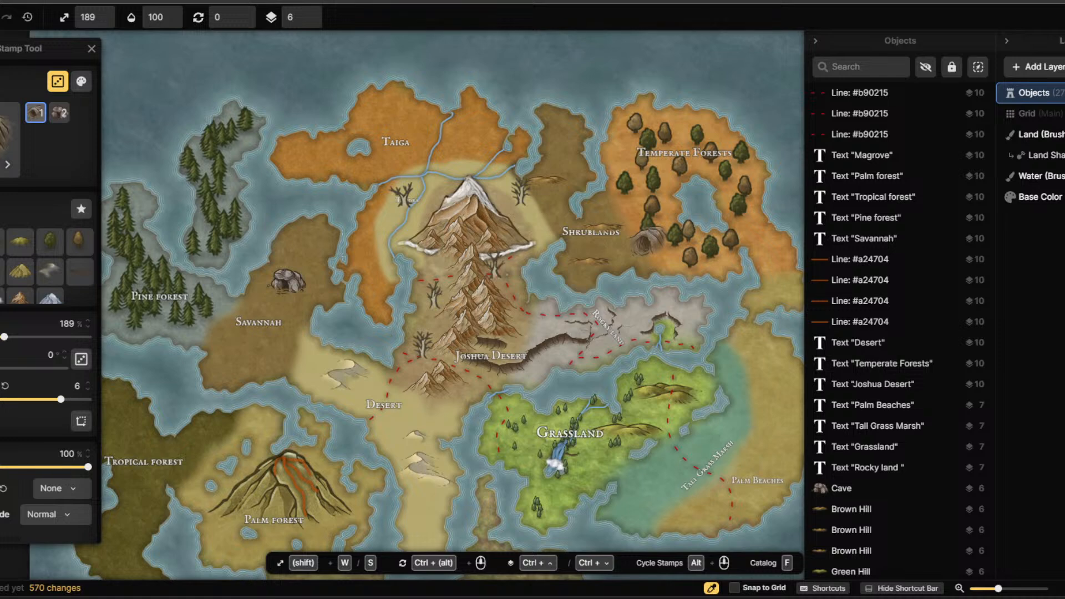
# Switch to the browser window and look through the Google image results for "morrison formation" as landscape reference, then minimize it.
pyautogui.moveTo(1064, 70); pyautogui.dragTo(889, 23)
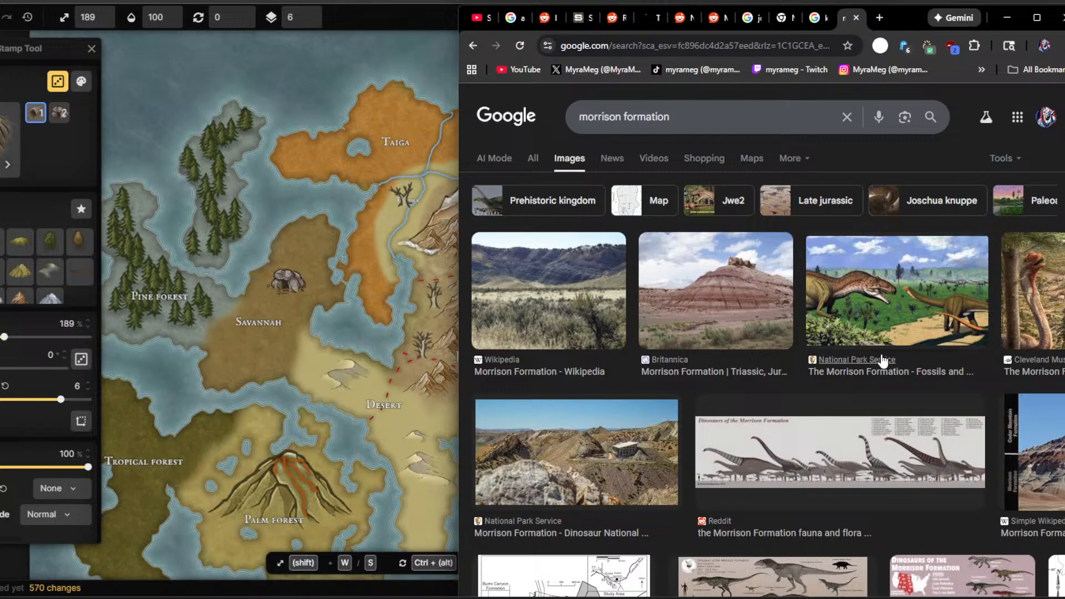
pyautogui.scroll(-1, 676, 435)
pyautogui.scroll(-1, 676, 434)
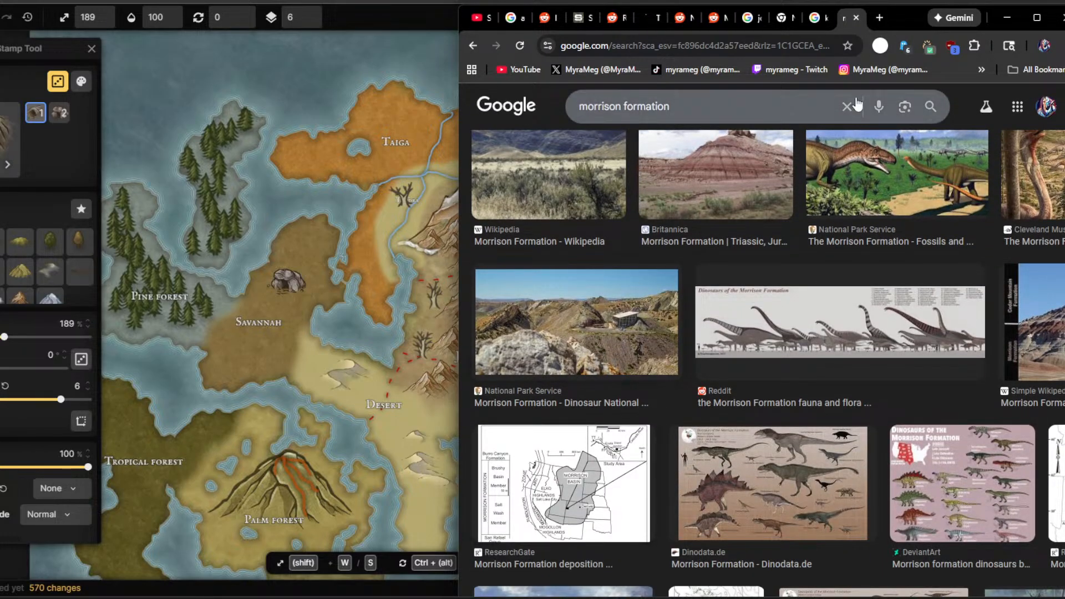
pyautogui.moveTo(893, 19); pyautogui.dragTo(874, 169)
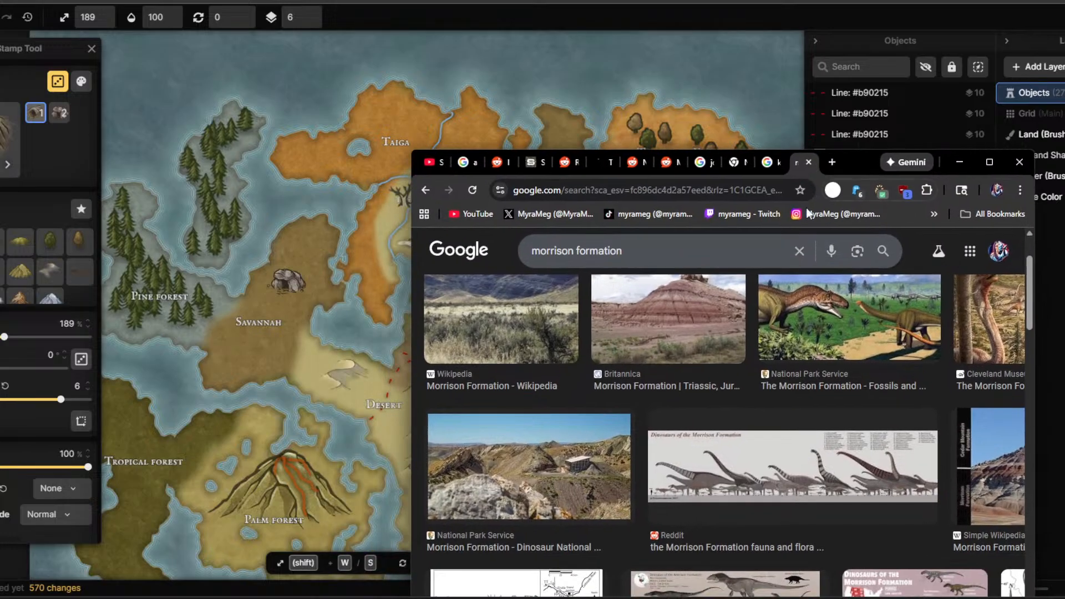
pyautogui.moveTo(901, 318)
pyautogui.mouseDown()
pyautogui.moveTo(876, 314)
pyautogui.moveTo(901, 325)
pyautogui.mouseUp()
pyautogui.scroll(-5, 613, 333)
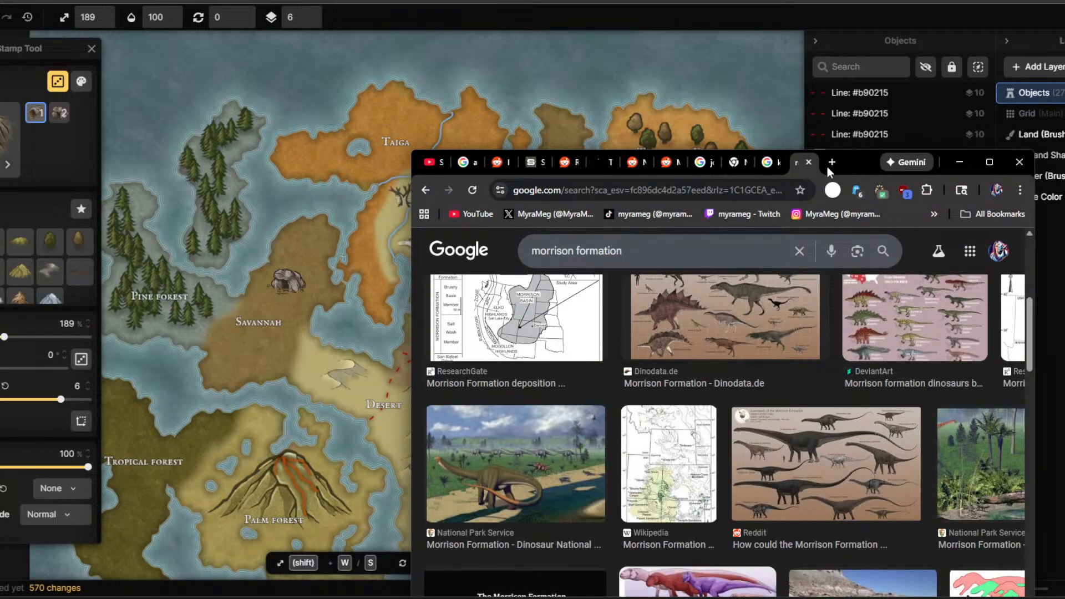
pyautogui.moveTo(845, 166); pyautogui.dragTo(775, 126)
pyautogui.scroll(-5, 811, 359)
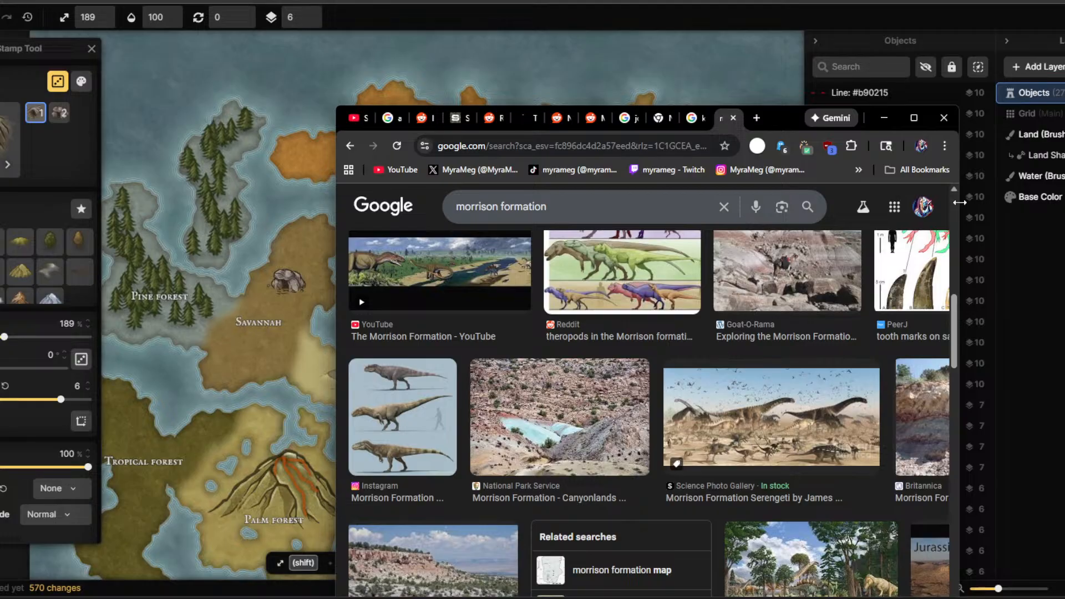
pyautogui.click(883, 118)
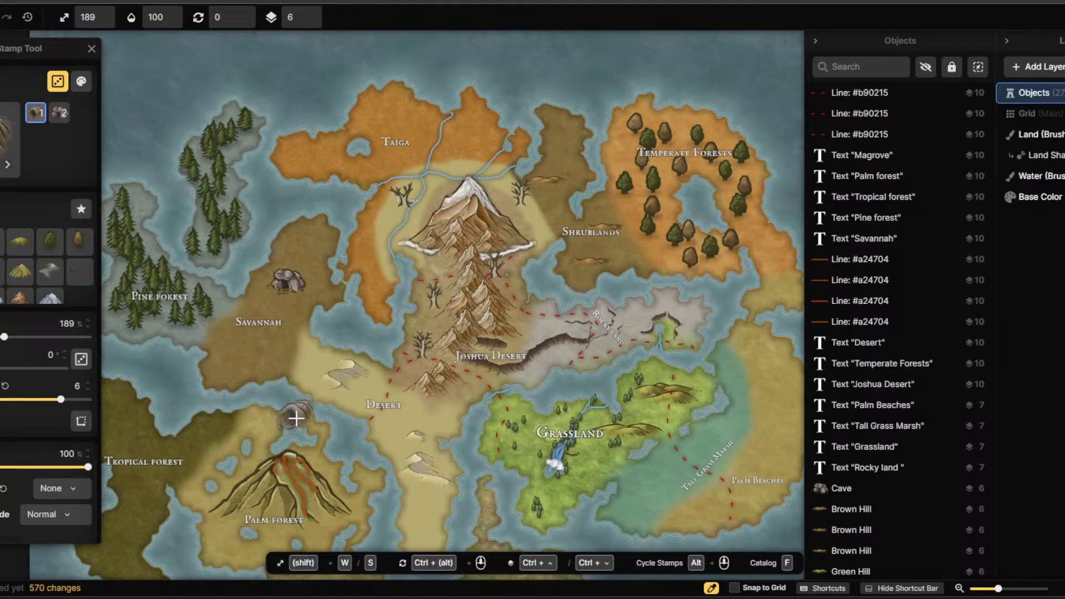
pyautogui.scroll(-1, 305, 485)
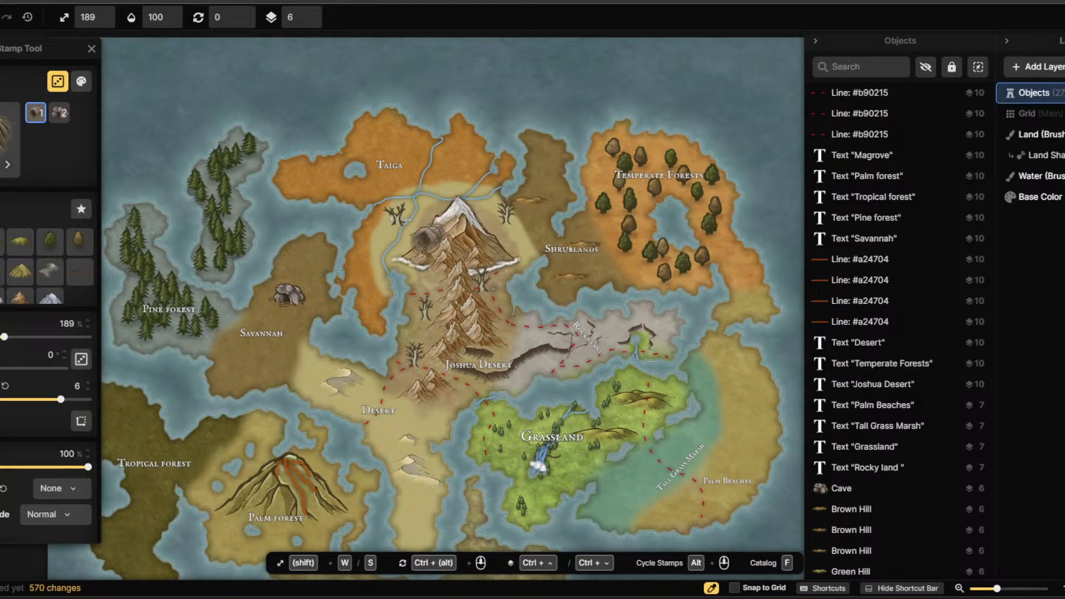
pyautogui.click(1, 54)
pyautogui.scroll(-5, 383, 496)
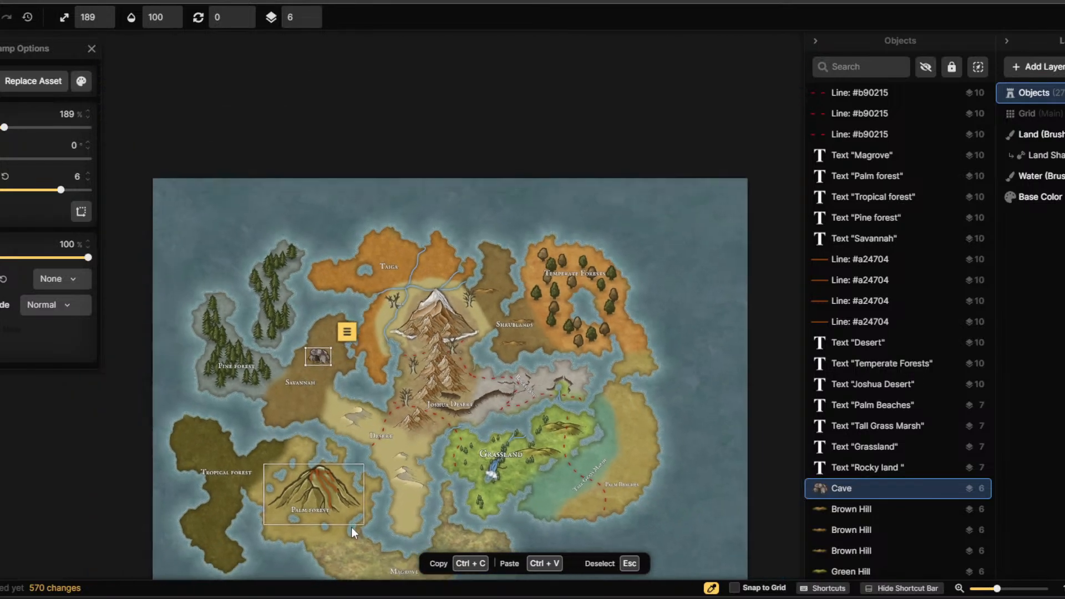
pyautogui.scroll(5, 324, 560)
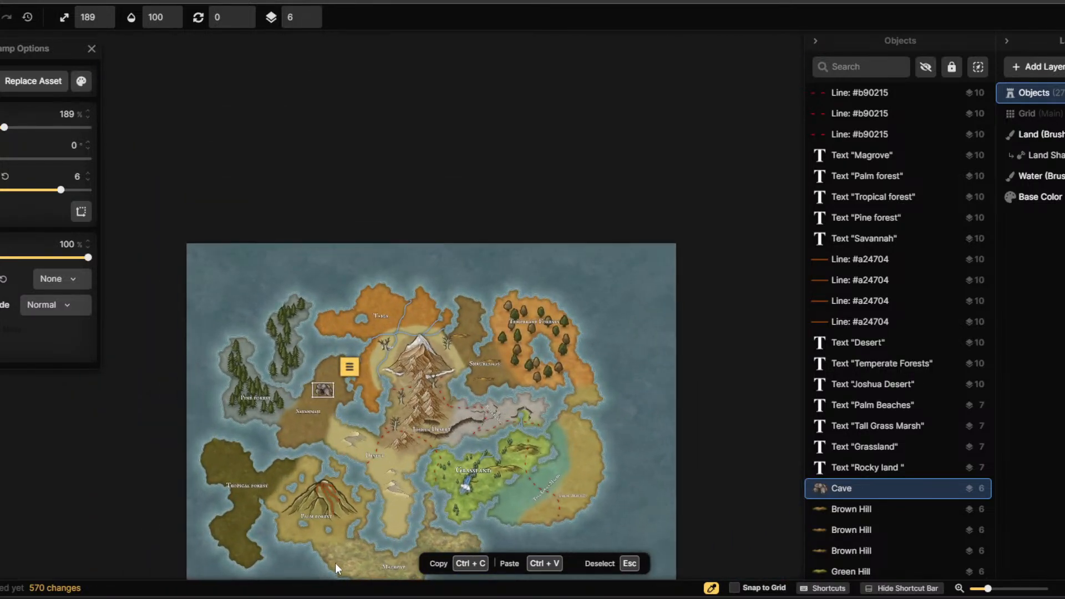
pyautogui.scroll(6, 329, 556)
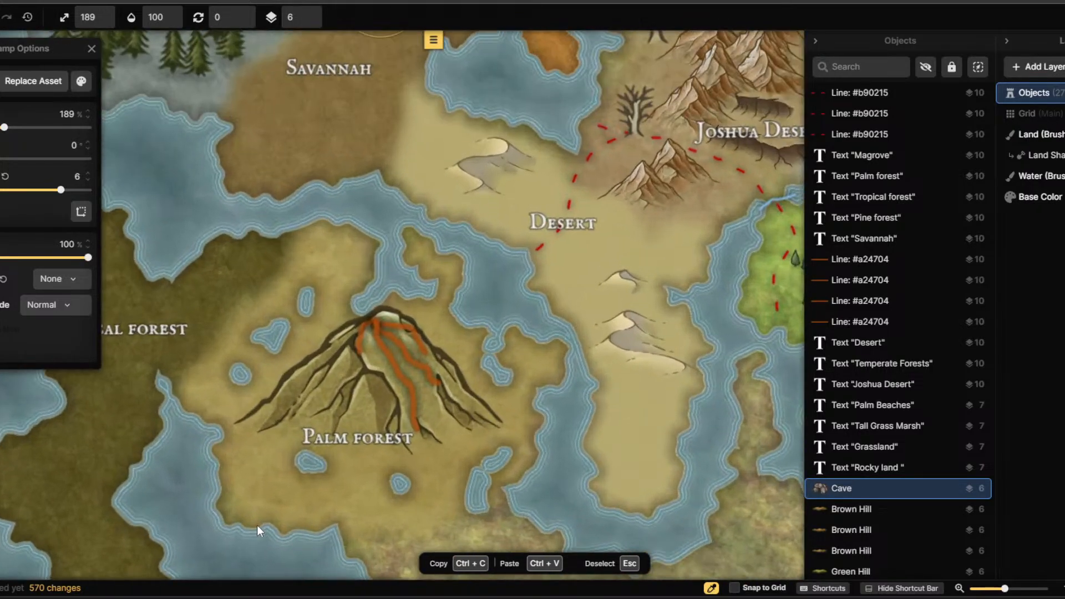
pyautogui.scroll(-5, 271, 501)
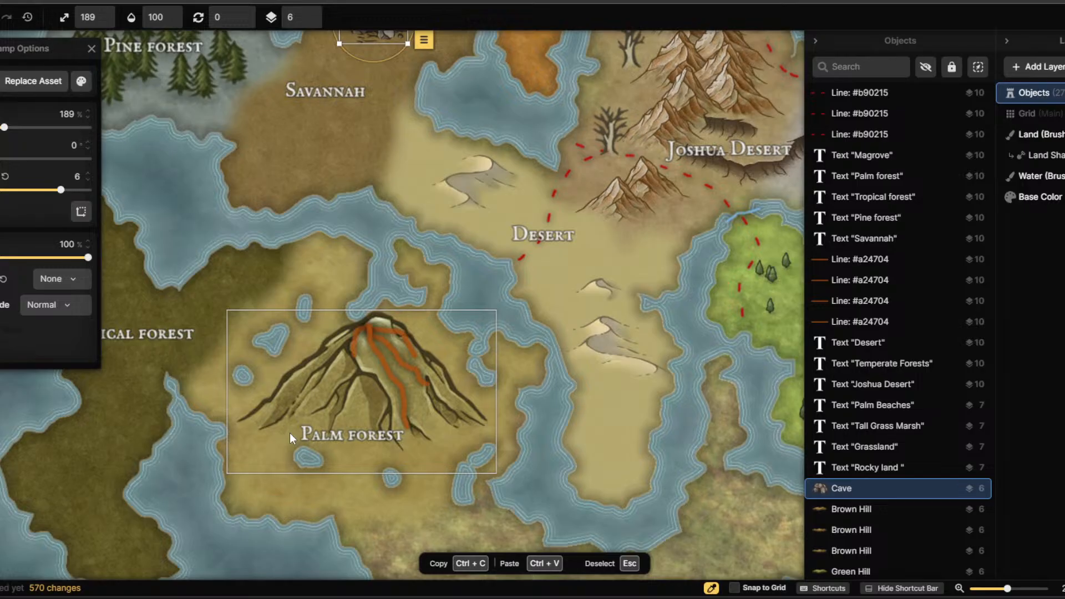
pyautogui.press('super')
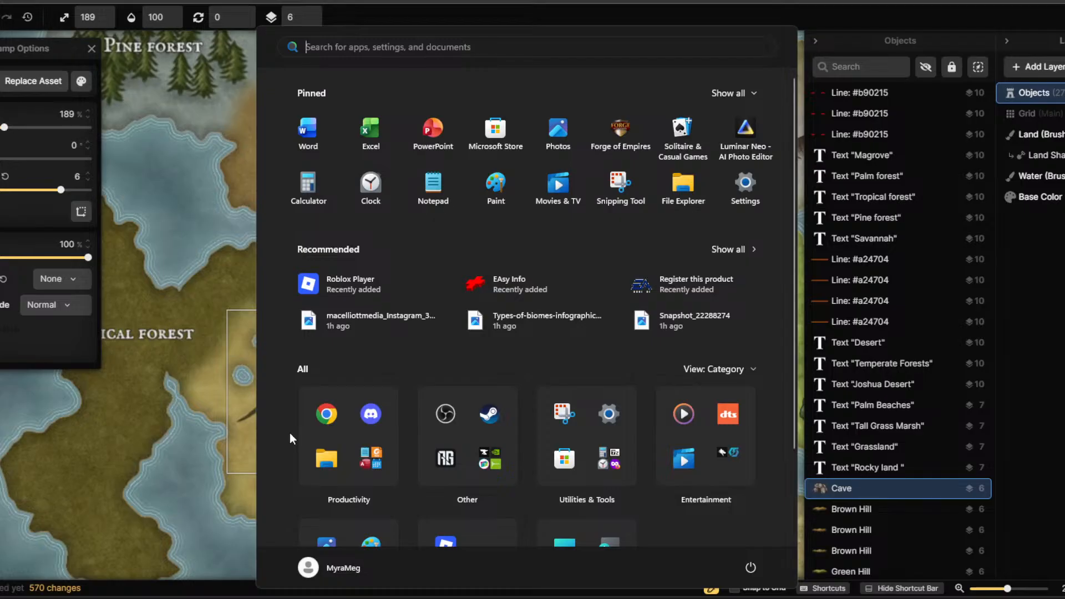
pyautogui.press('Escape')
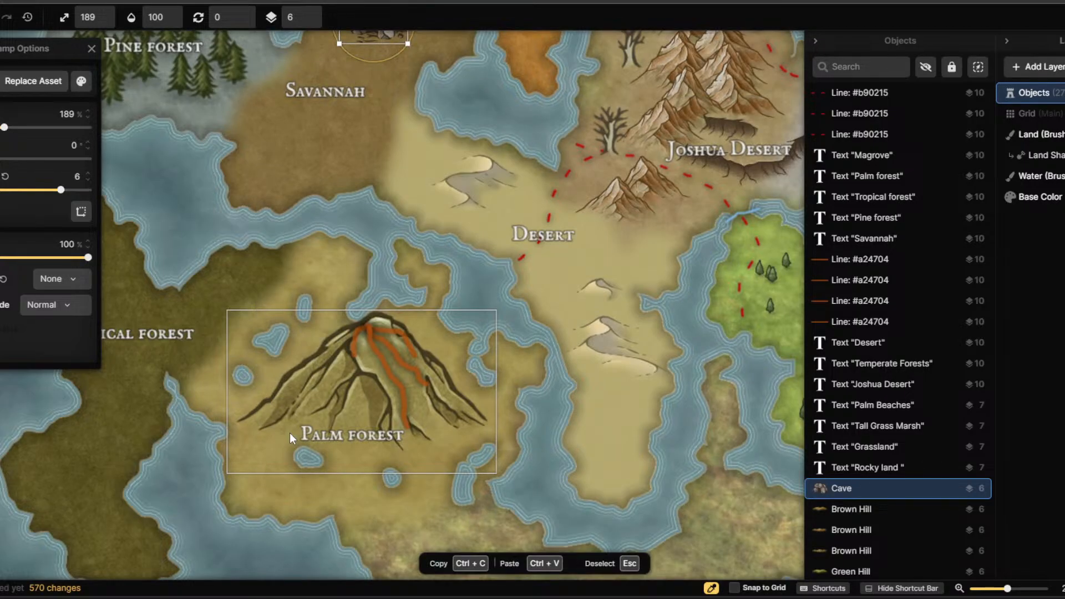
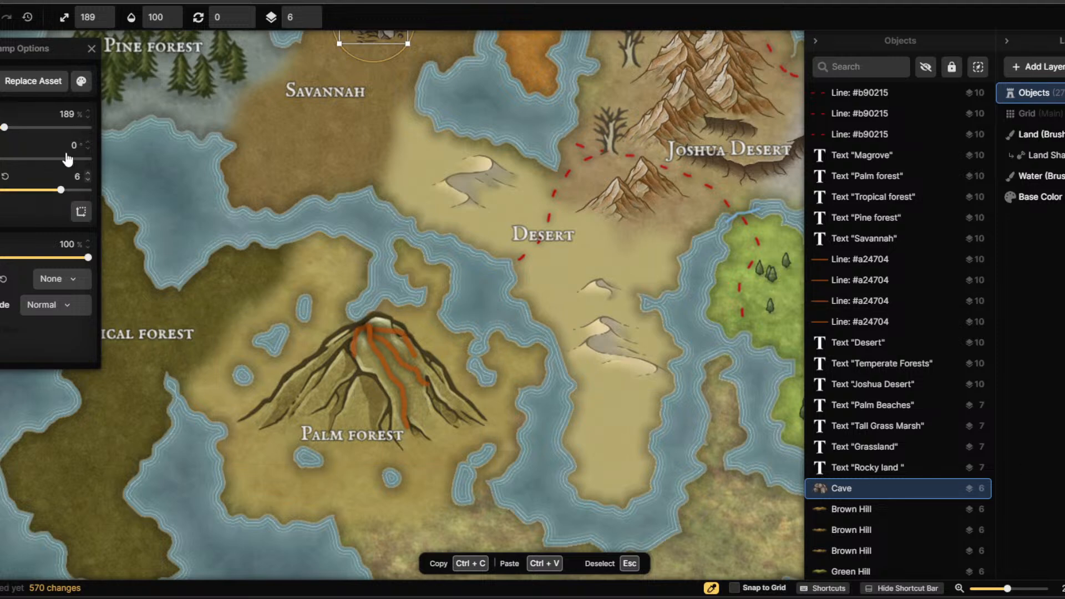
pyautogui.scroll(-2, 322, 283)
pyautogui.scroll(-1, 279, 404)
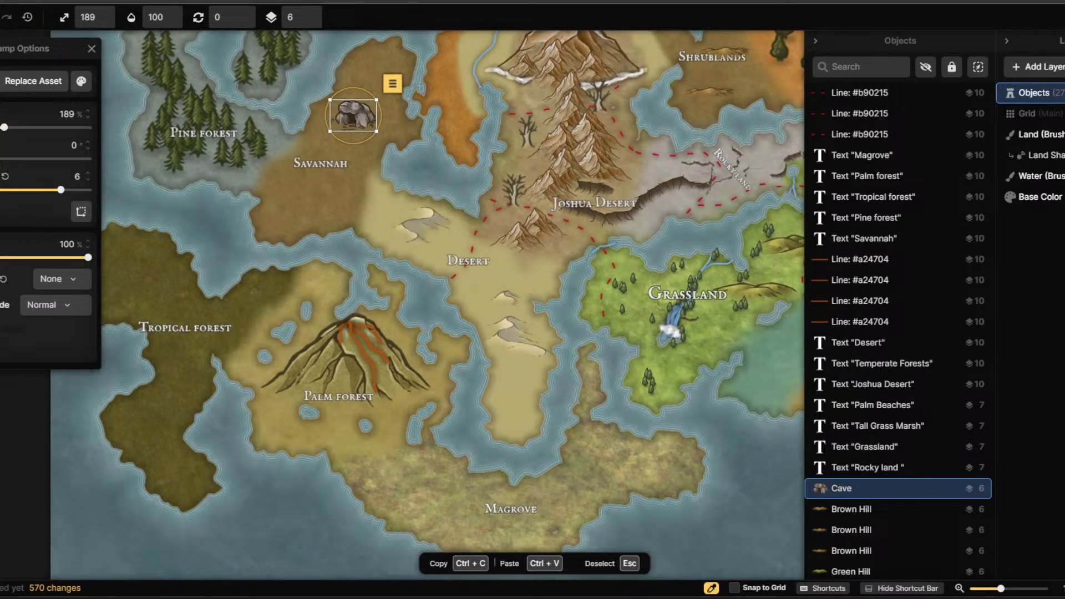
pyautogui.scroll(2, 171, 421)
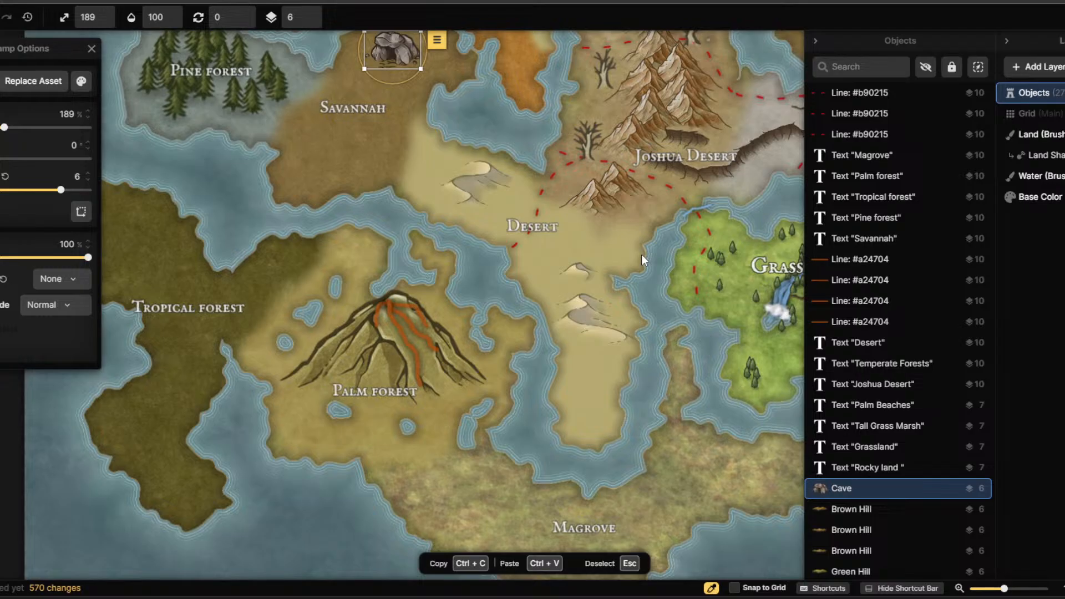
pyautogui.scroll(-5, 641, 256)
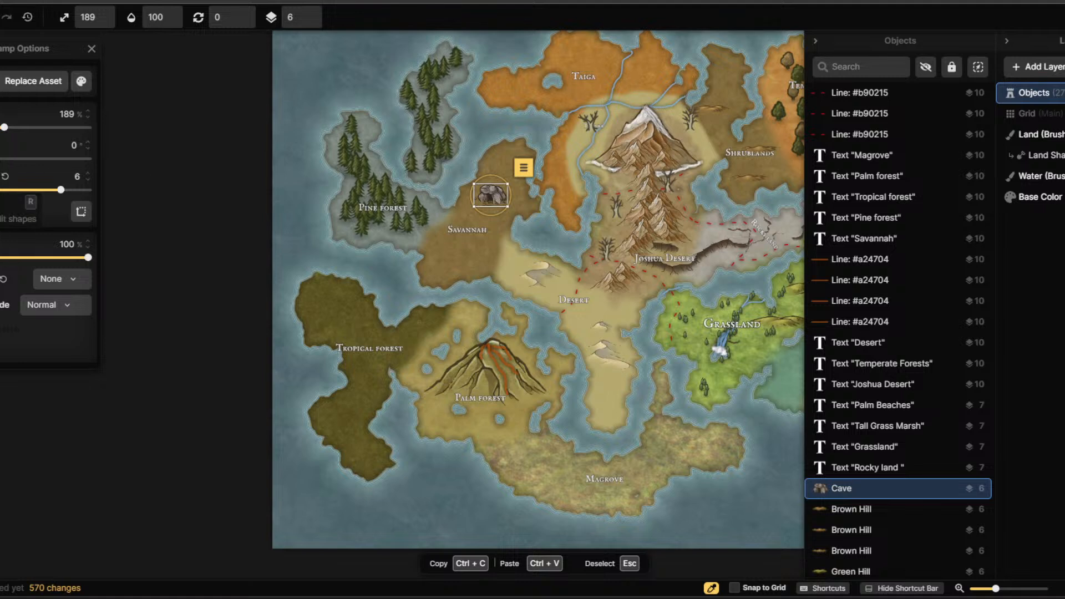
# Switch to the Beige Tree stamp at 189% size and place nine trees around the Taiga label and along the region's western end.
pyautogui.press('Escape')
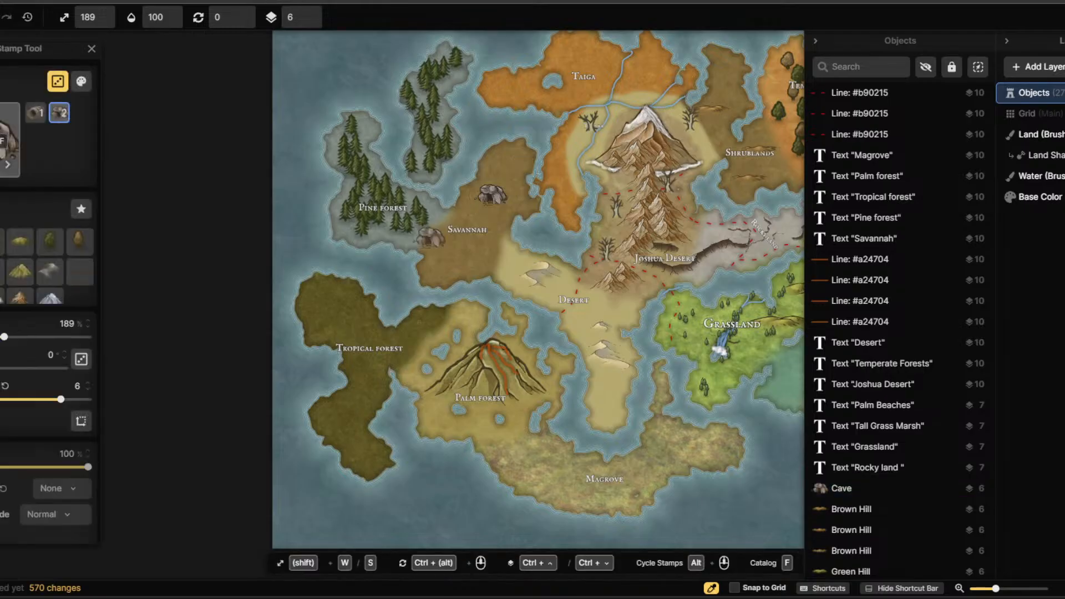
pyautogui.click(81, 244)
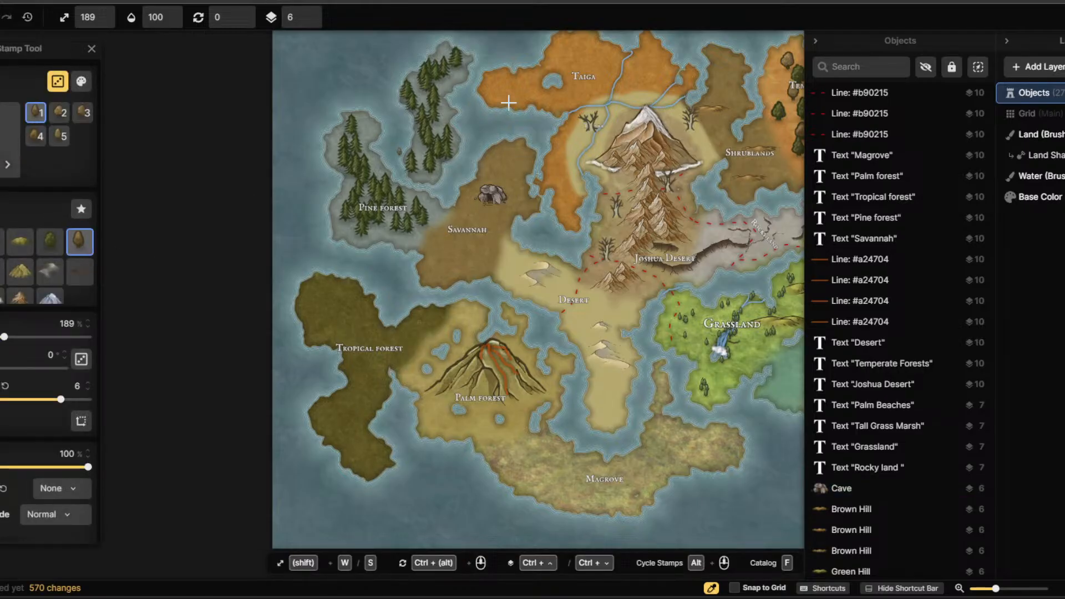
pyautogui.click(573, 54)
pyautogui.click(586, 64)
pyautogui.click(575, 83)
pyautogui.click(557, 96)
pyautogui.click(545, 95)
pyautogui.click(537, 88)
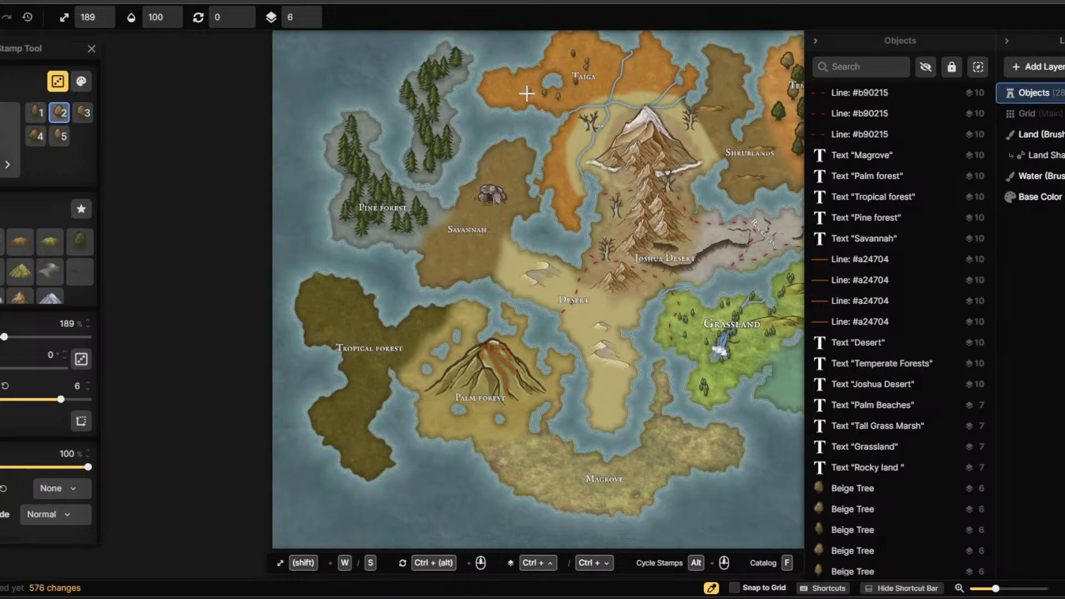
pyautogui.click(525, 93)
pyautogui.click(509, 89)
pyautogui.click(521, 84)
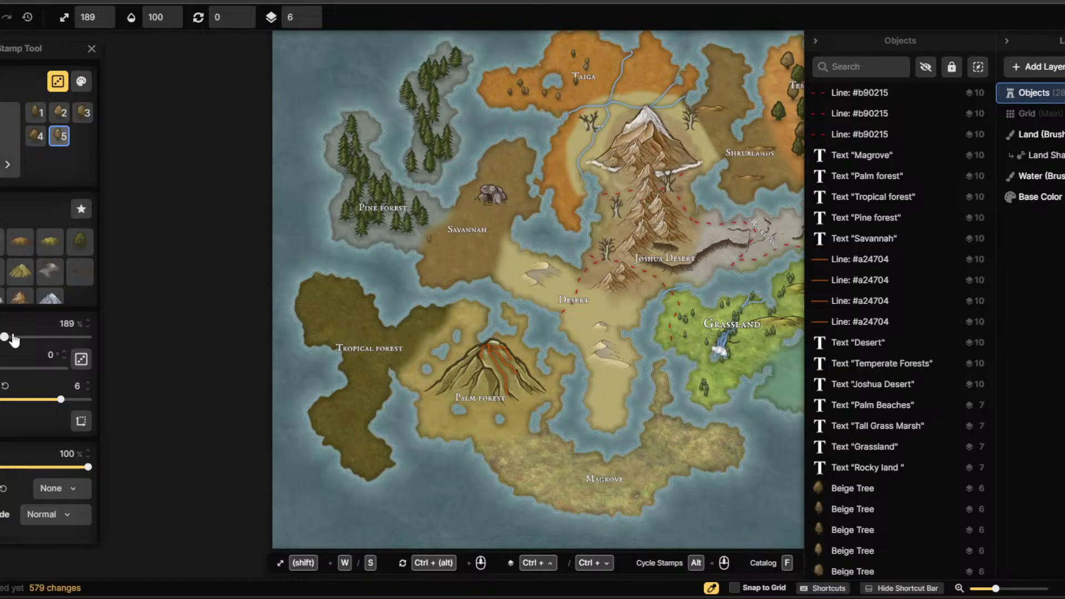
# Increase the stamp size to 235% and add more beige trees around and northwest of the Taiga label.
pyautogui.moveTo(4, 335); pyautogui.dragTo(17, 336)
pyautogui.click(592, 82)
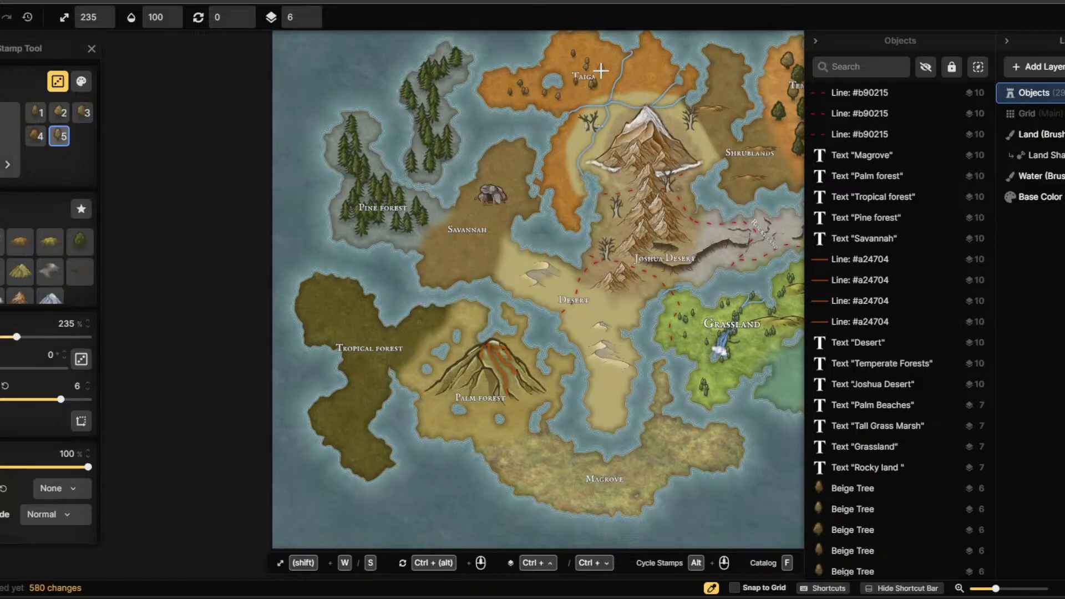
pyautogui.click(600, 68)
pyautogui.click(594, 55)
pyautogui.click(587, 49)
pyautogui.click(577, 44)
pyautogui.click(539, 57)
pyautogui.click(548, 62)
pyautogui.click(554, 55)
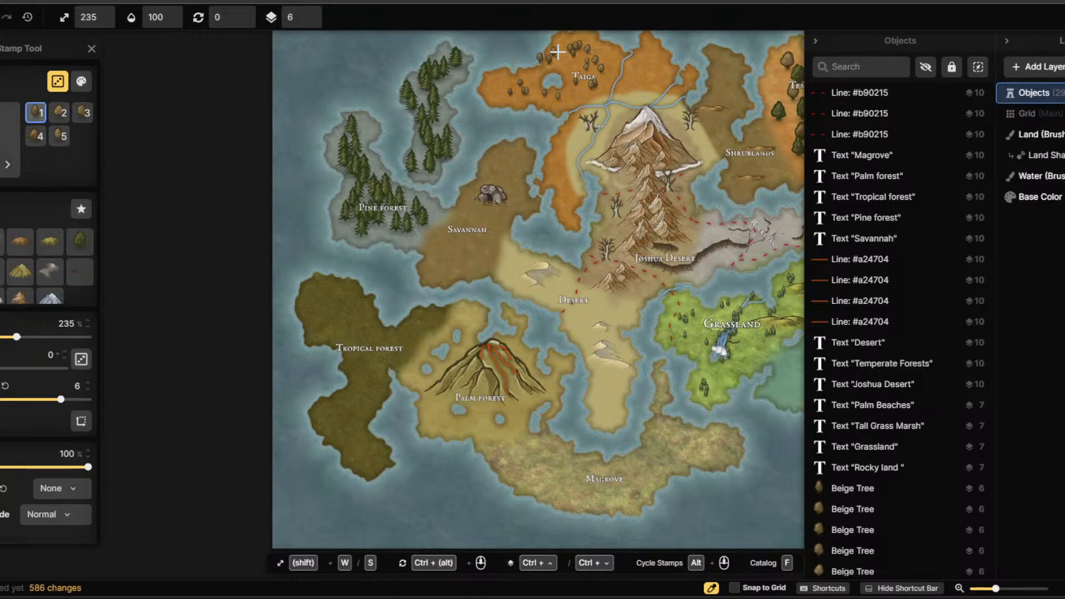
pyautogui.click(560, 51)
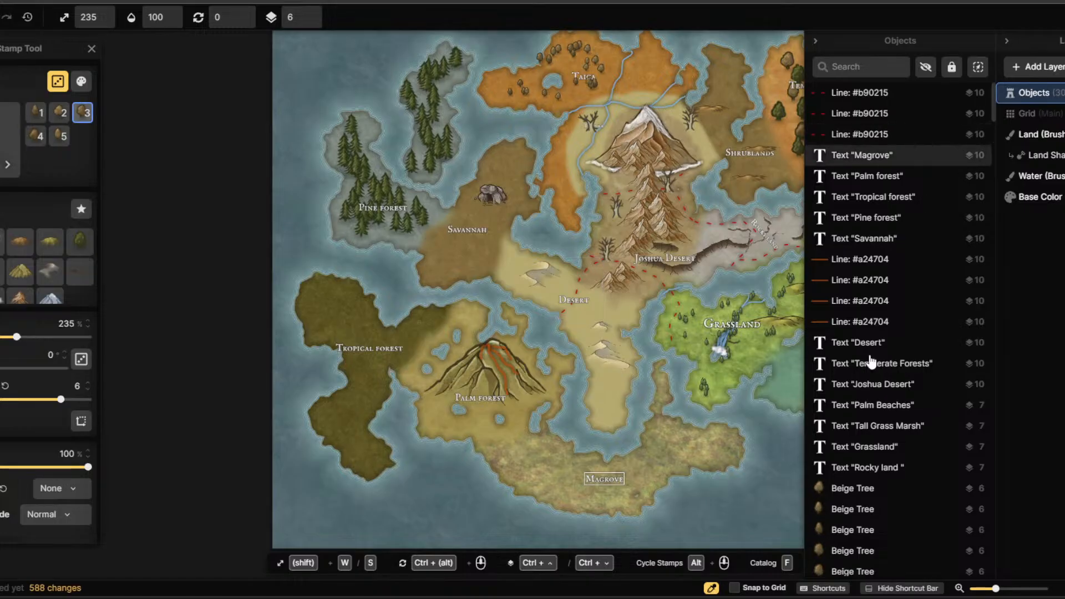
# Delete the beige tree at the northwestern coast of the Taiga region.
pyautogui.scroll(-10, 937, 333)
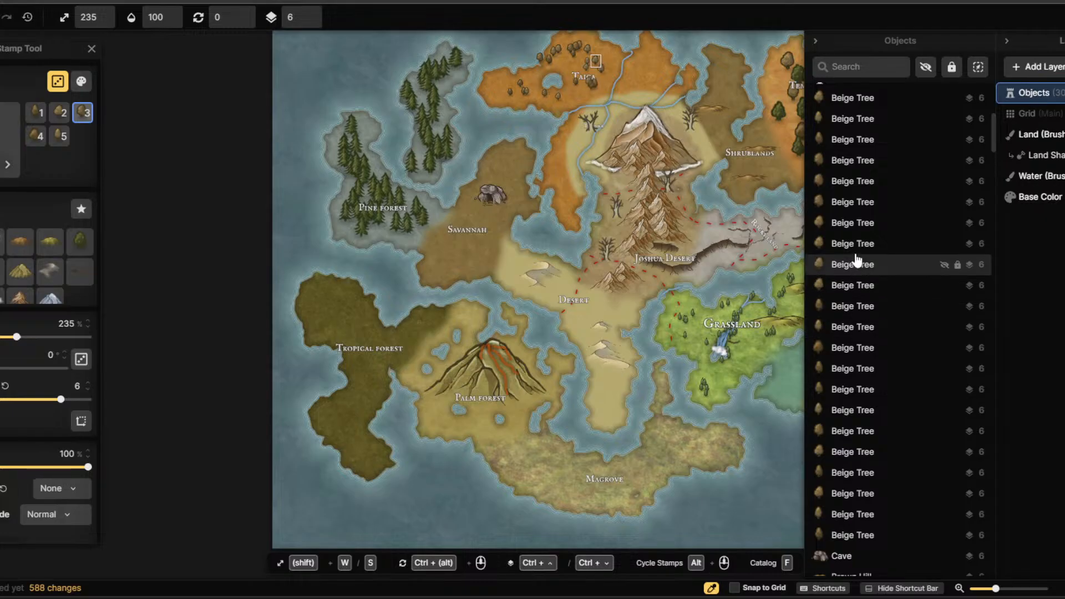
pyautogui.click(838, 165)
pyautogui.rightClick(838, 164)
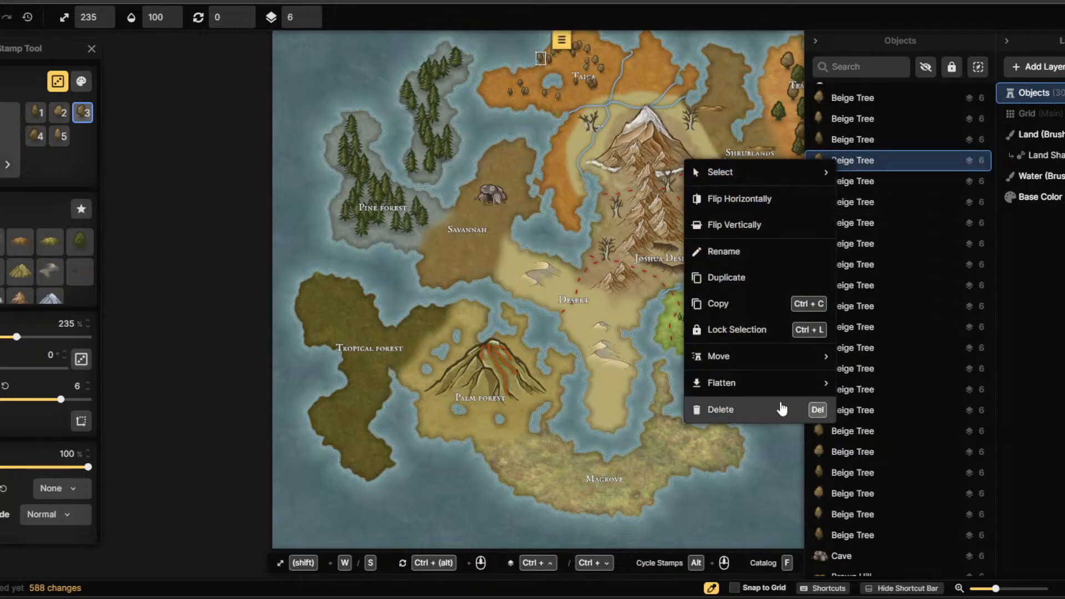
pyautogui.click(715, 409)
# Add five beige trees, two northeast of the Taiga label, one above it and two in the region's western end.
pyautogui.click(606, 51)
pyautogui.click(608, 65)
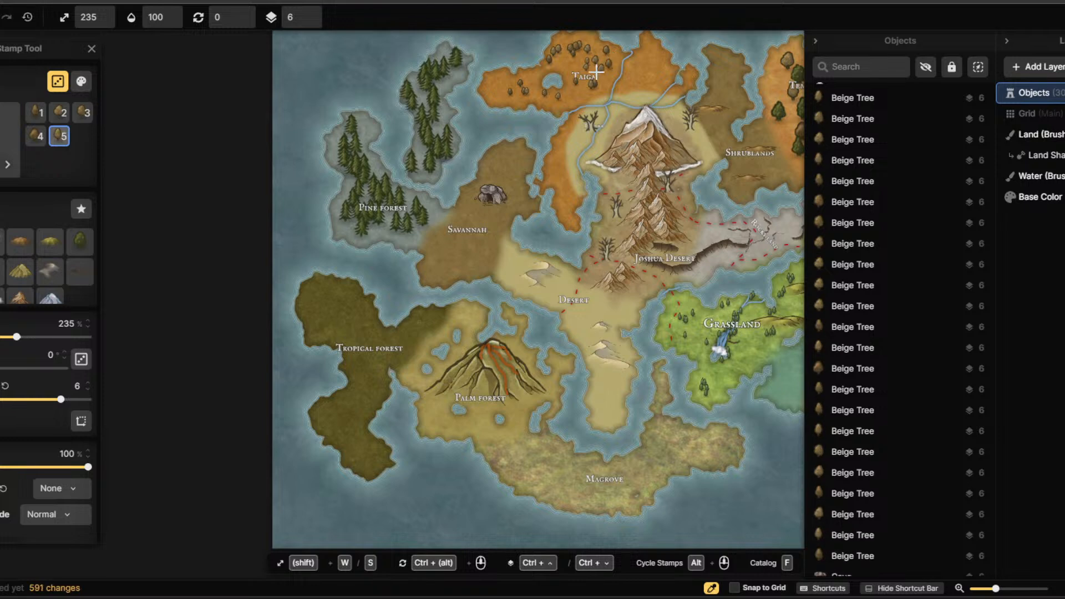
pyautogui.click(575, 61)
pyautogui.click(513, 82)
pyautogui.click(498, 87)
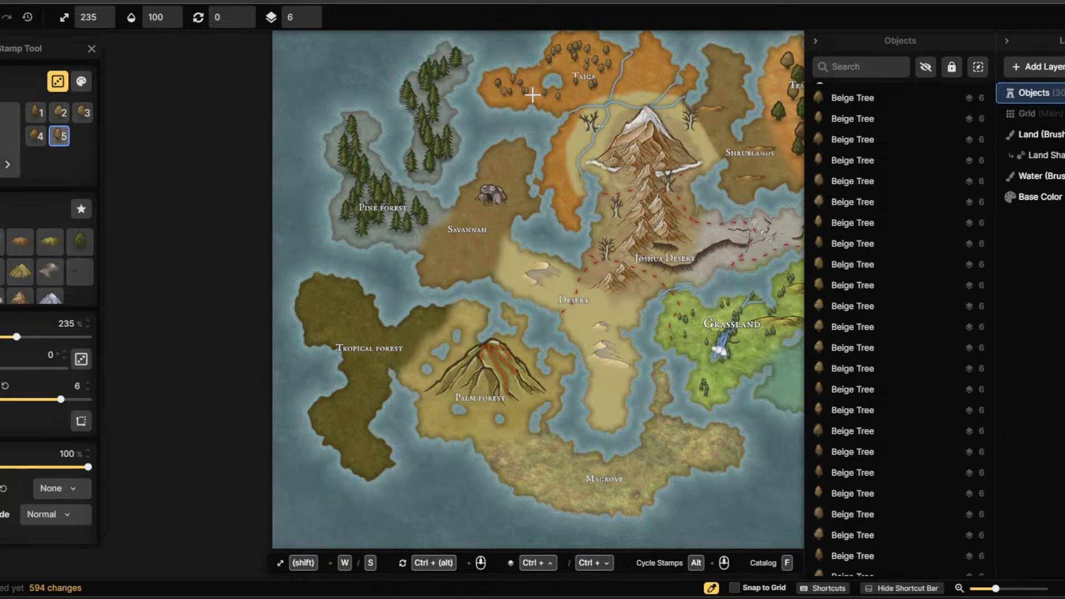
# Fill Taiga's narrow southwestern arm with beige trees, from just below the small lake down to its southern tip.
pyautogui.click(571, 103)
pyautogui.click(567, 120)
pyautogui.click(560, 146)
pyautogui.click(557, 161)
pyautogui.click(556, 173)
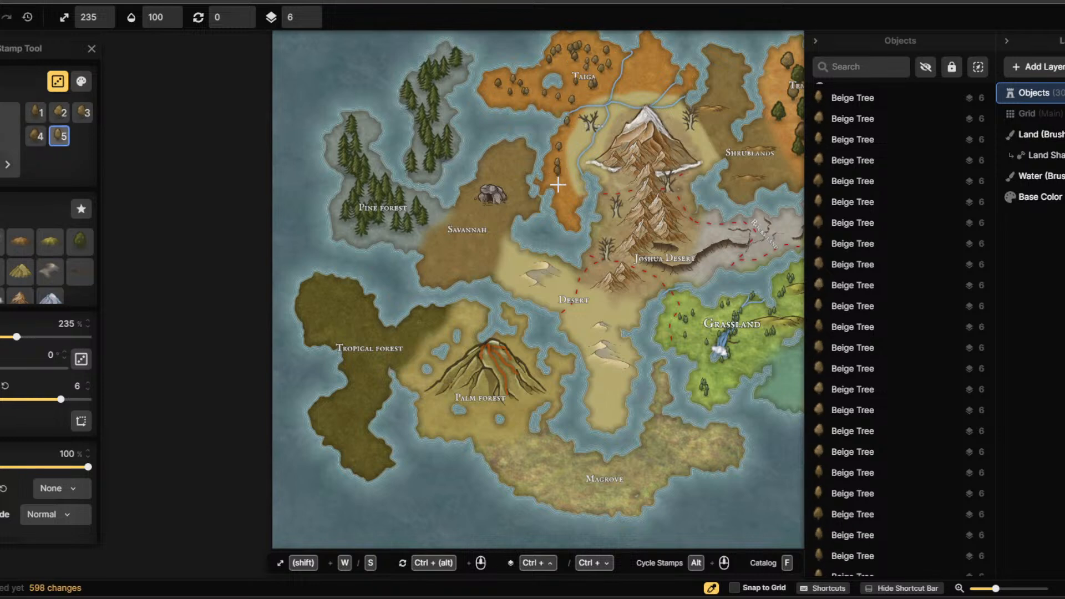
pyautogui.click(560, 187)
pyautogui.click(574, 196)
pyautogui.click(570, 208)
pyautogui.click(562, 202)
pyautogui.click(568, 215)
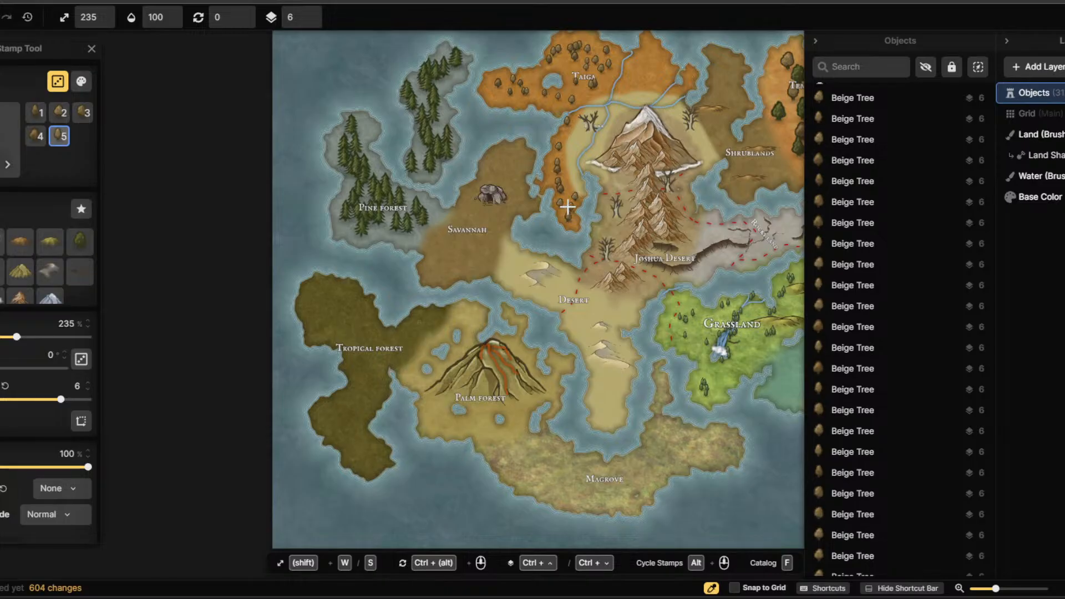
pyautogui.click(566, 206)
pyautogui.click(550, 182)
pyautogui.click(555, 161)
pyautogui.click(571, 127)
pyautogui.click(571, 110)
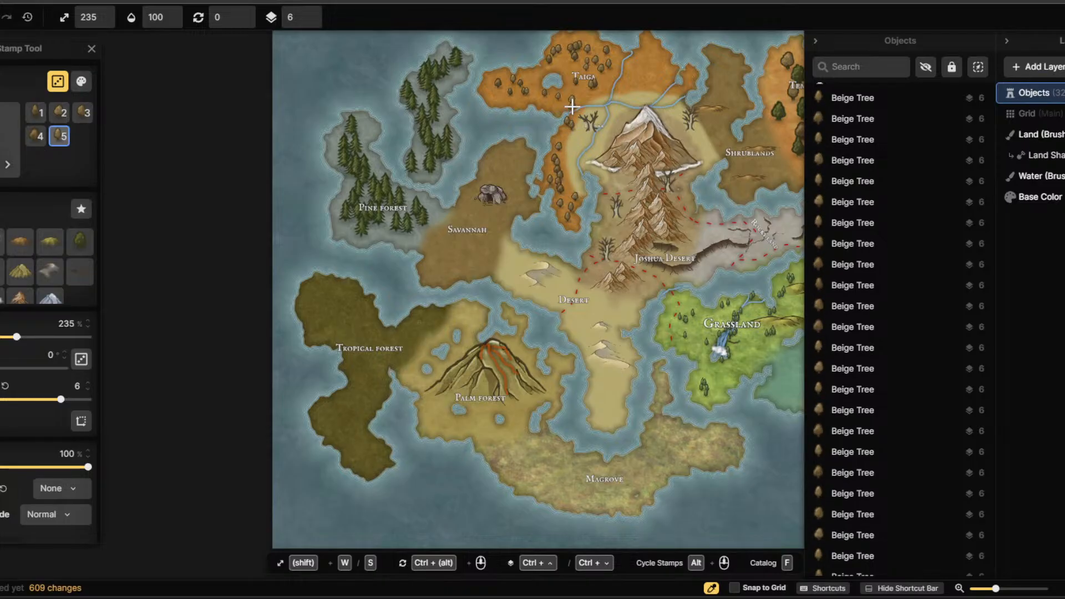
# Add six beige trees south and east of the Taiga label, the last two just across the river.
pyautogui.click(576, 97)
pyautogui.click(591, 84)
pyautogui.click(610, 71)
pyautogui.click(618, 66)
pyautogui.click(628, 86)
pyautogui.click(633, 89)
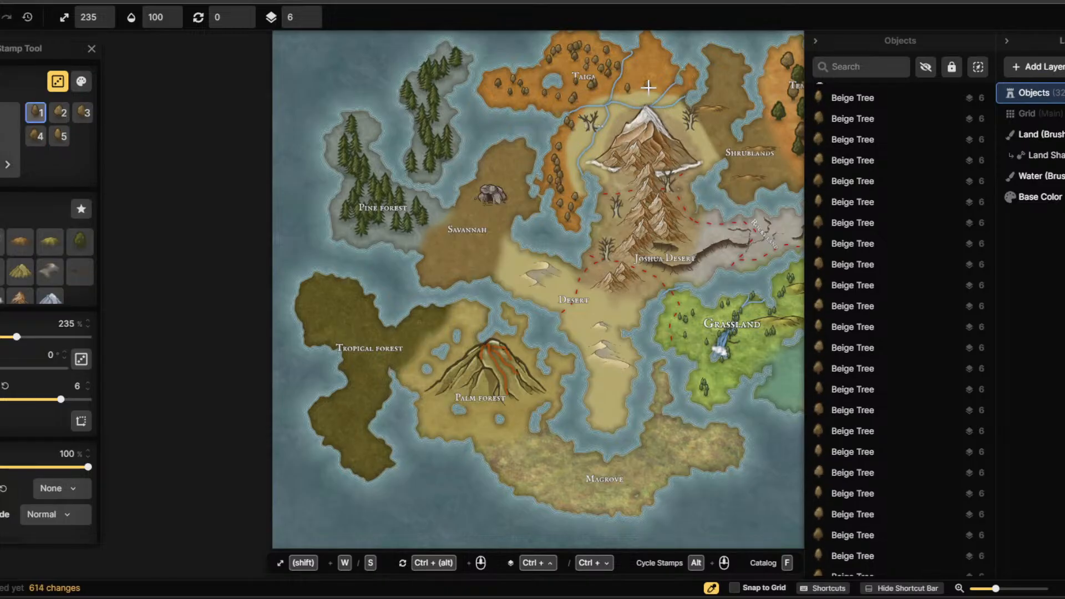
# Fill the part of Taiga east of the river with beige trees, going north toward the coast.
pyautogui.click(647, 83)
pyautogui.click(655, 76)
pyautogui.click(649, 71)
pyautogui.click(642, 70)
pyautogui.click(652, 54)
pyautogui.click(656, 49)
pyautogui.click(646, 43)
pyautogui.click(634, 69)
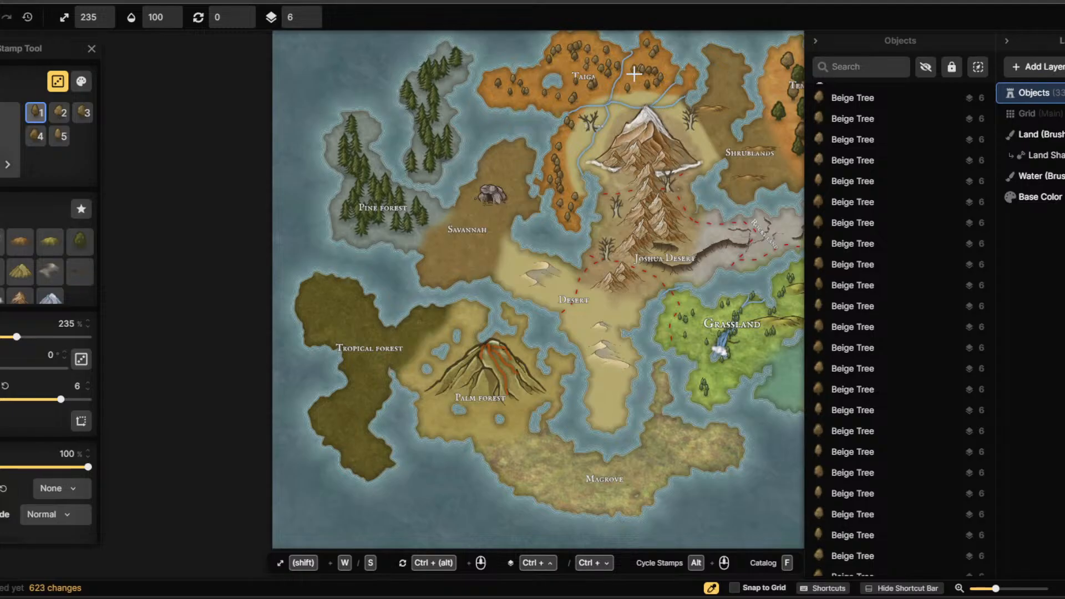
# Extend the beige trees through eastern Taiga, along the eastern river branch and out to the region's eastern tip.
pyautogui.click(632, 77)
pyautogui.click(655, 73)
pyautogui.click(659, 65)
pyautogui.click(664, 71)
pyautogui.click(665, 87)
pyautogui.click(678, 89)
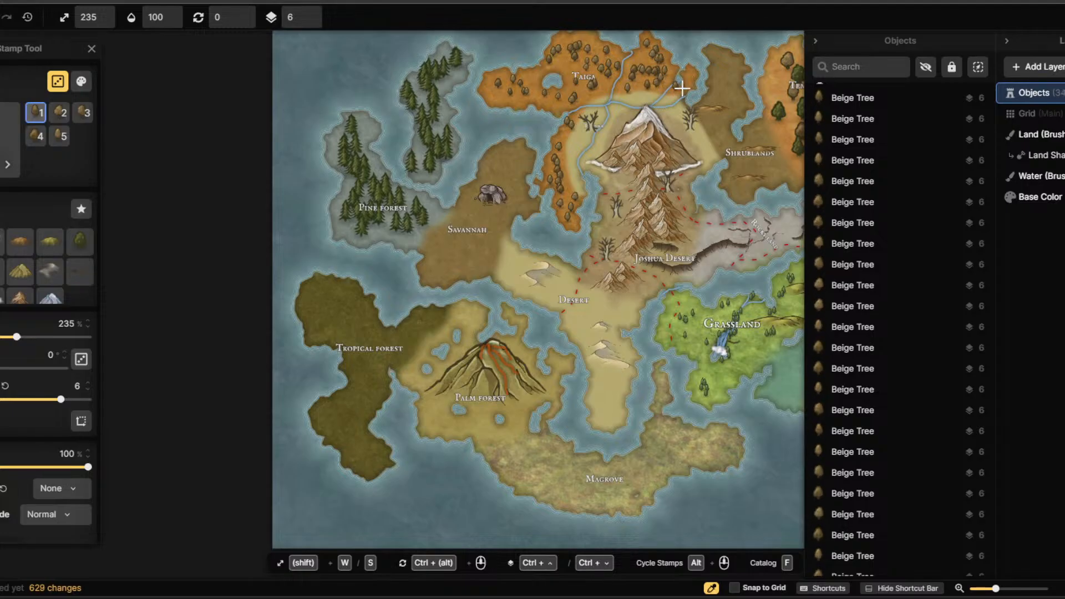
pyautogui.click(687, 81)
pyautogui.click(689, 79)
pyautogui.click(692, 74)
# Thicken the beige trees from just above the Taiga label west past the small lake to the region's western end.
pyautogui.click(582, 62)
pyautogui.click(573, 64)
pyautogui.click(542, 71)
pyautogui.click(522, 78)
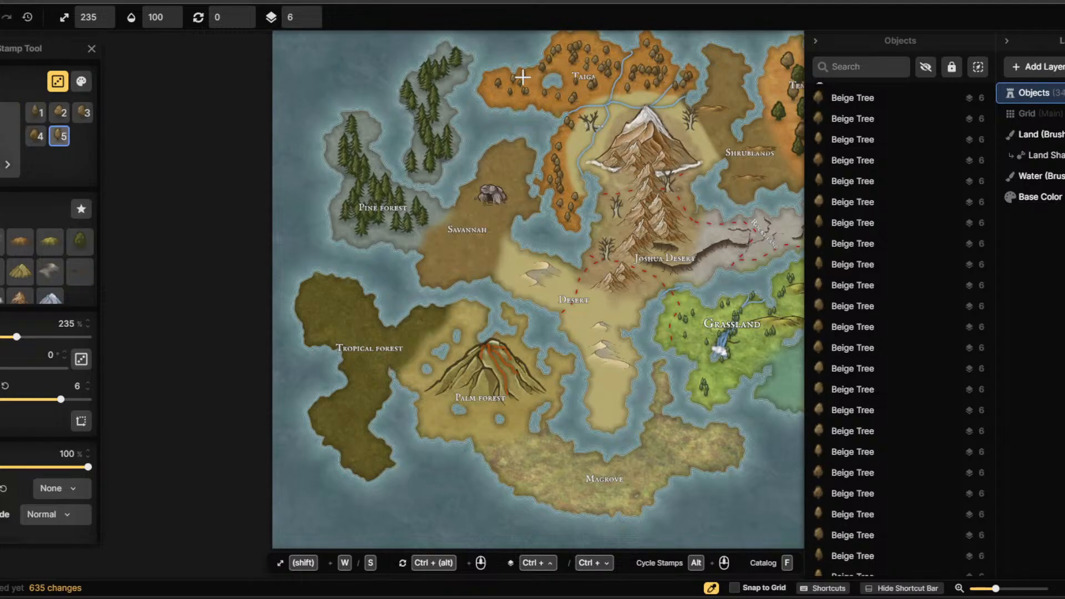
pyautogui.click(538, 88)
pyautogui.click(533, 99)
pyautogui.click(501, 94)
pyautogui.click(490, 95)
pyautogui.click(497, 79)
pyautogui.click(519, 87)
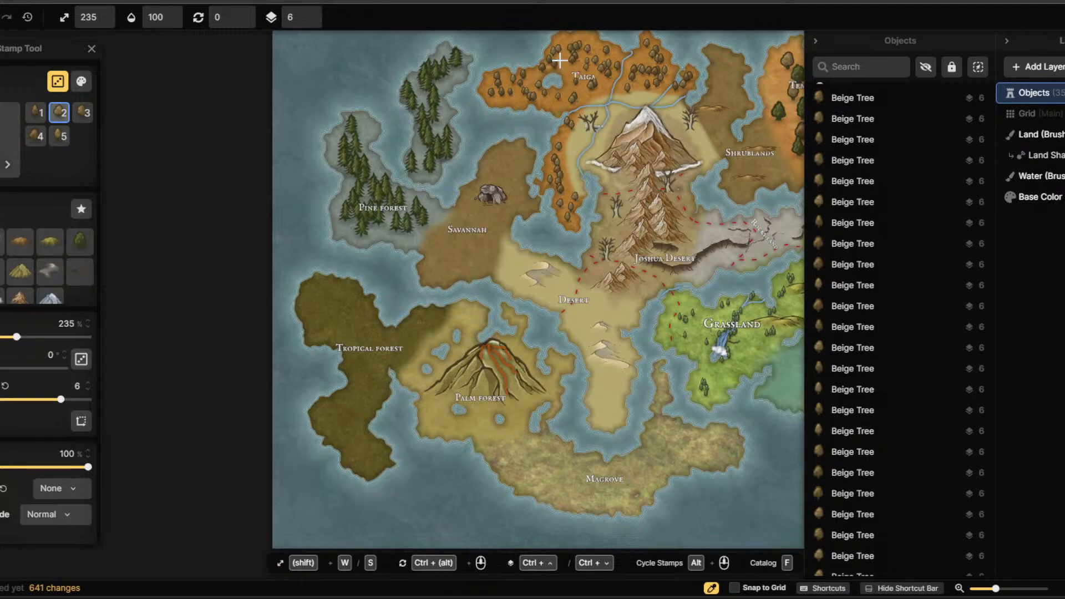
# Add more beige trees around and above the Taiga label, up to the region's northern coast.
pyautogui.click(559, 60)
pyautogui.click(575, 45)
pyautogui.click(598, 51)
pyautogui.click(589, 62)
pyautogui.click(571, 73)
pyautogui.click(560, 47)
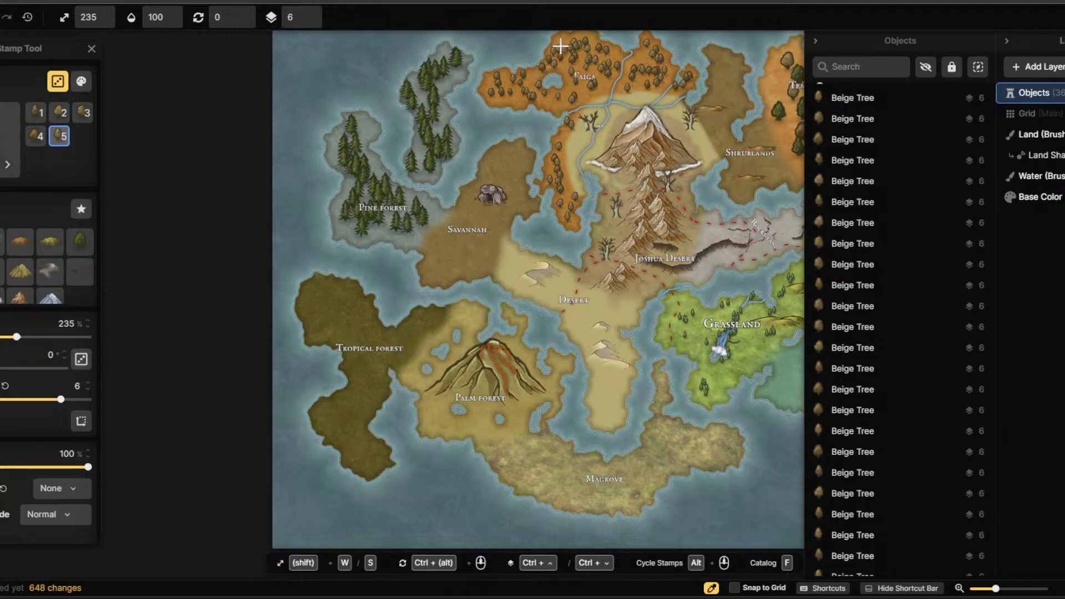
pyautogui.click(554, 40)
pyautogui.click(578, 38)
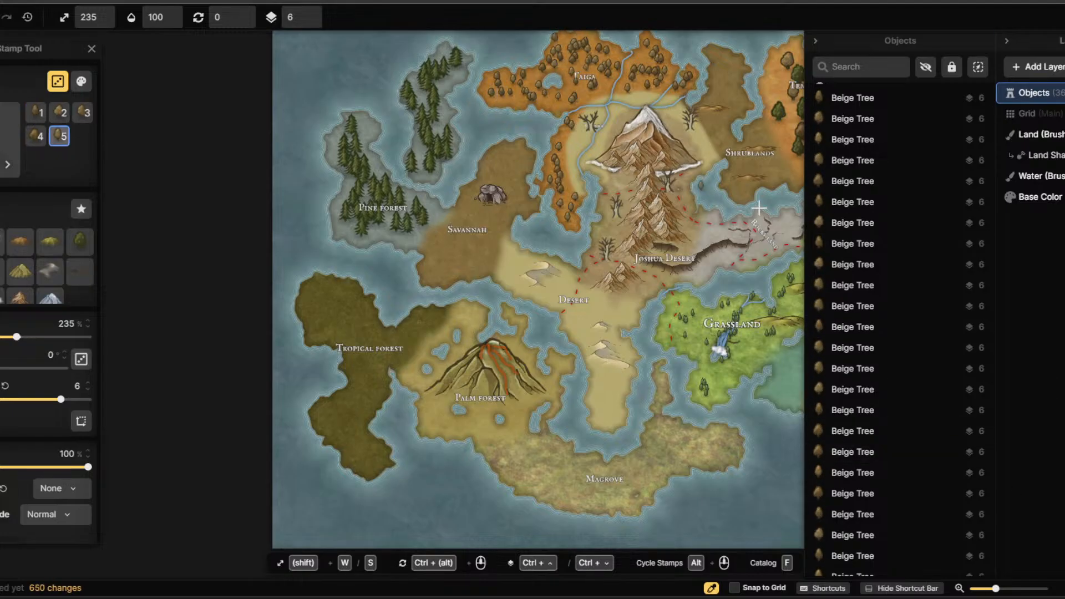
# Select the Taiga text in the object list and raise it to layer 10, above the trees.
pyautogui.scroll(-1, 771, 223)
pyautogui.scroll(-10, 875, 404)
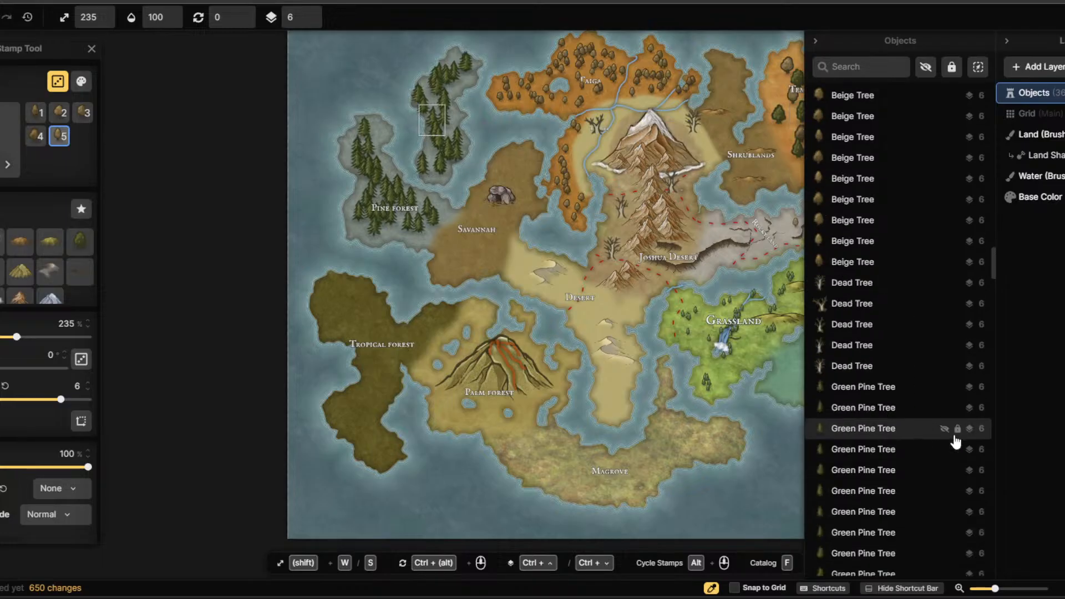
pyautogui.scroll(-12, 948, 426)
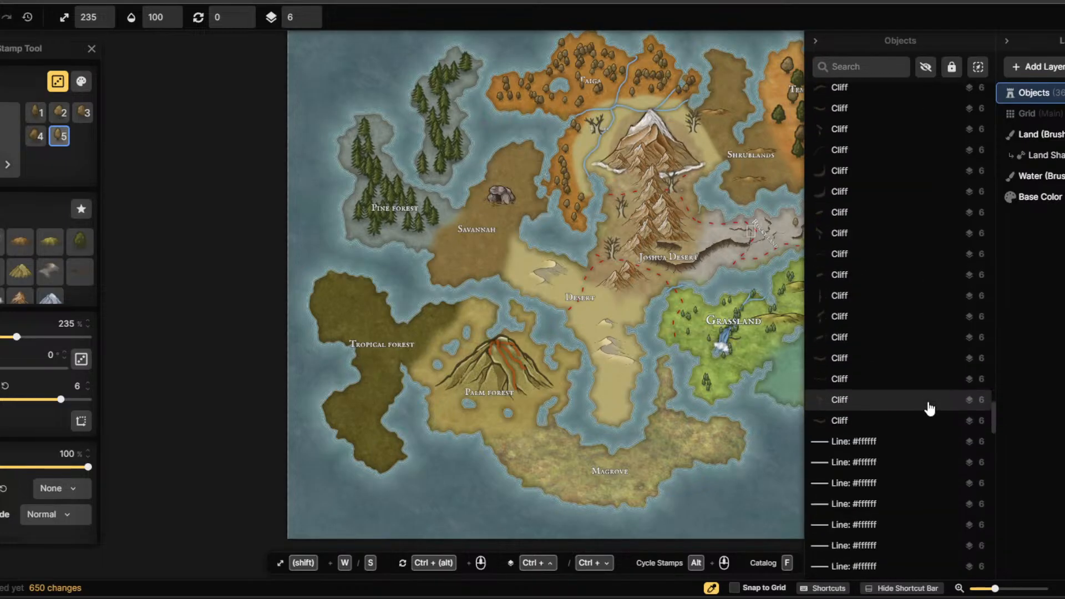
pyautogui.scroll(5, 929, 403)
pyautogui.scroll(-10, 930, 400)
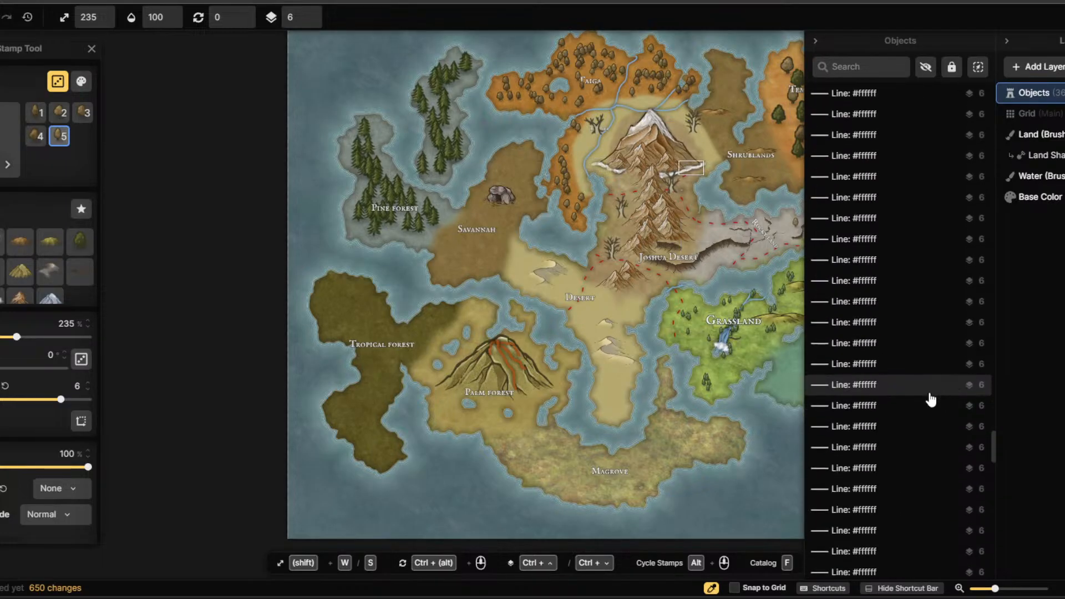
pyautogui.scroll(-4, 930, 399)
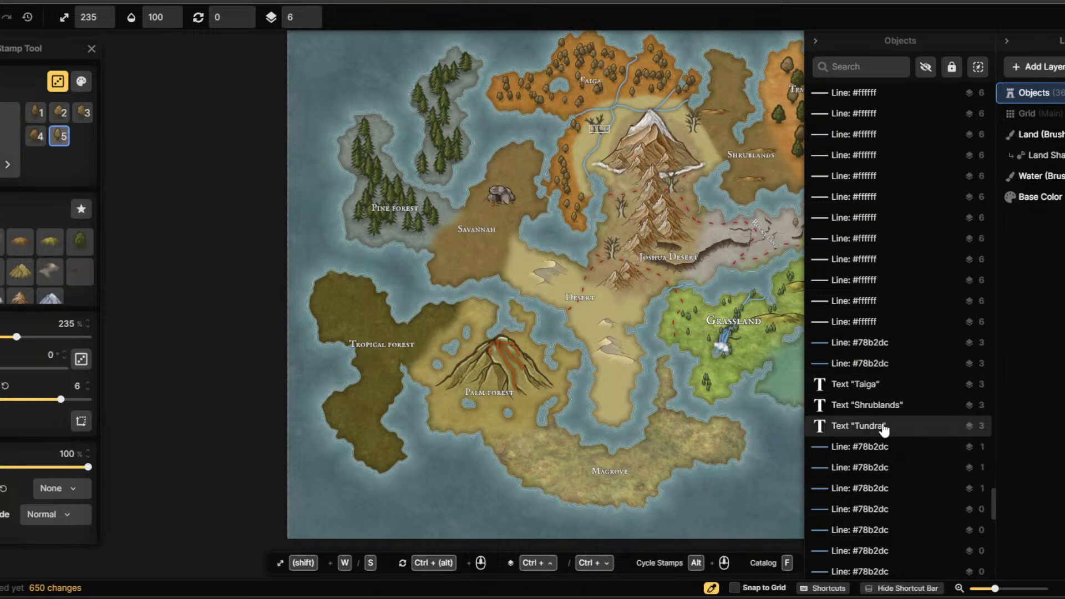
pyautogui.click(880, 386)
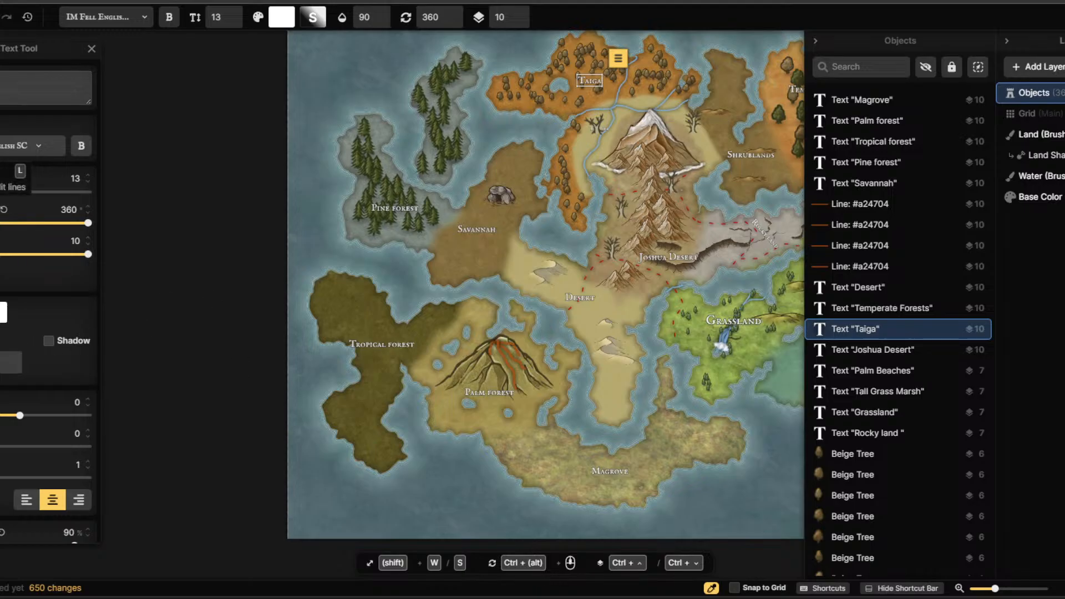
# Draw free-hand red dashed paths across Taiga's southwestern arm and on through Savannah to Pine forest.
pyautogui.click(2, 178)
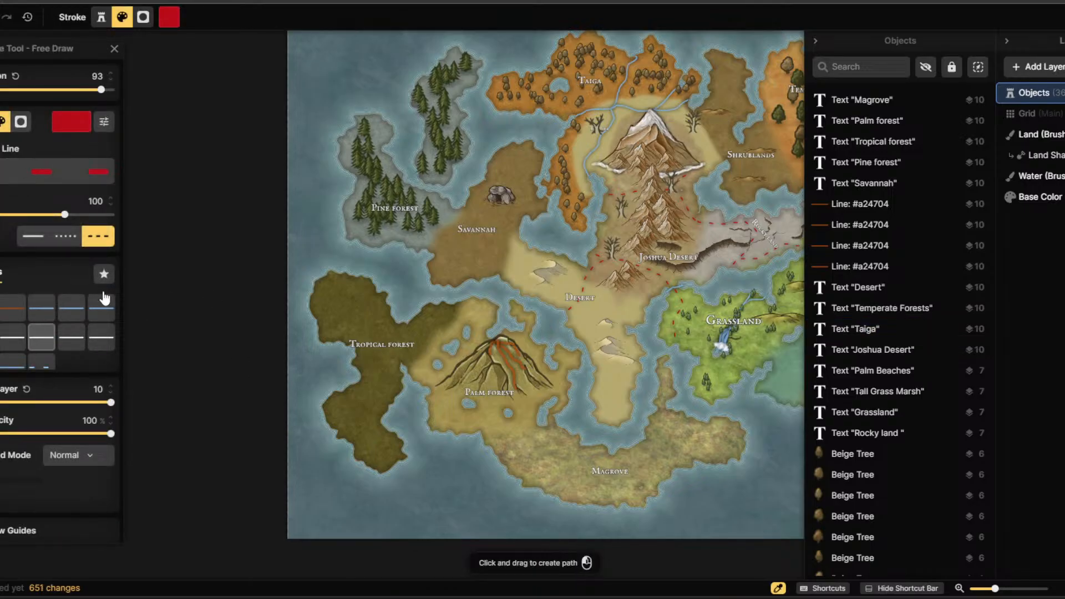
pyautogui.scroll(-1, 561, 237)
pyautogui.scroll(1, 562, 238)
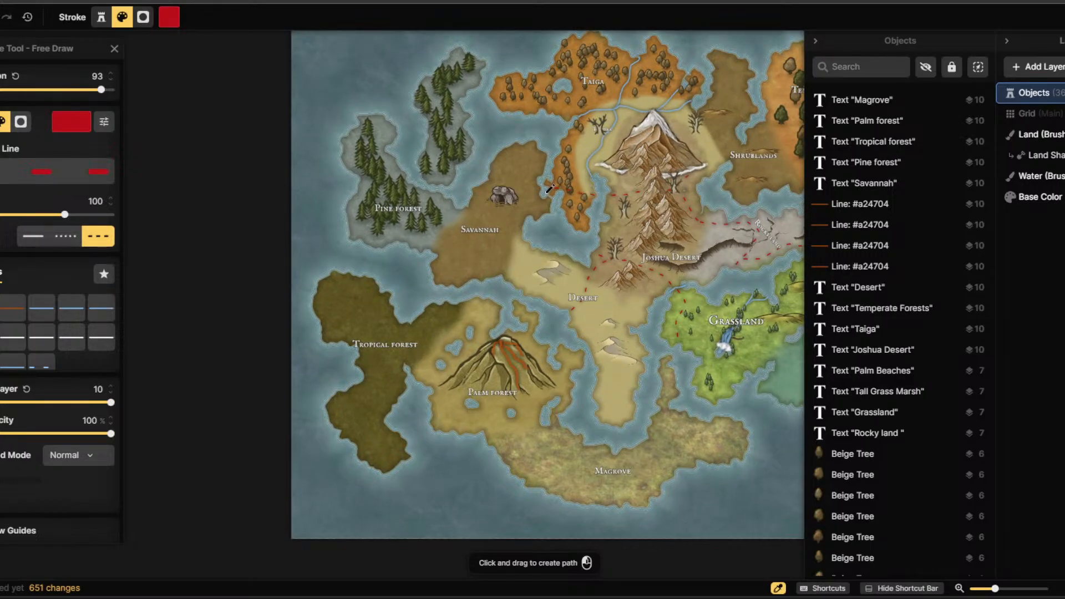
pyautogui.moveTo(543, 194); pyautogui.dragTo(544, 192)
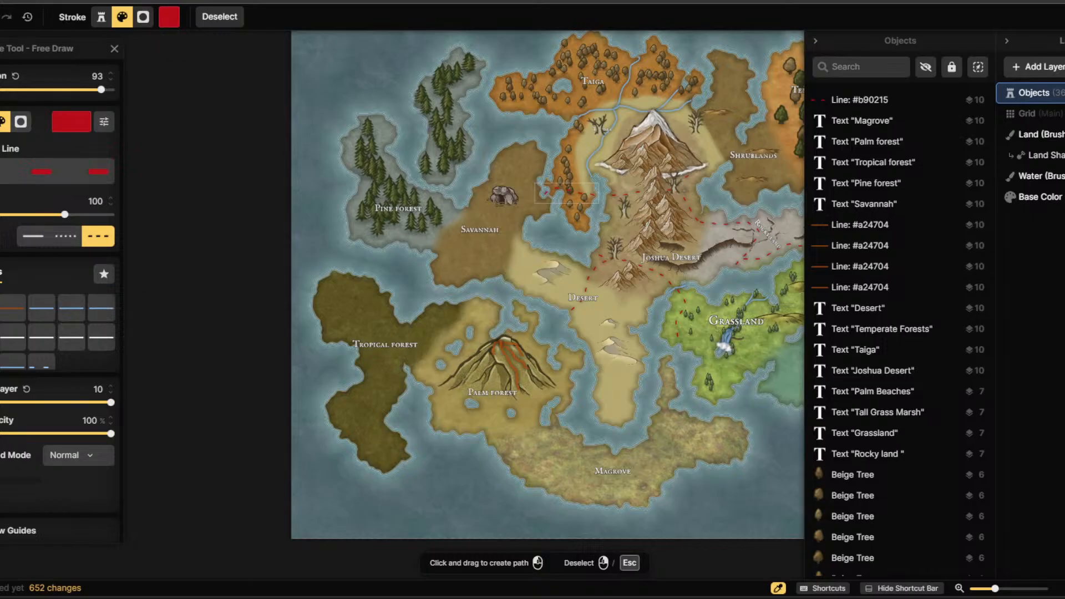
pyautogui.hotkey('ctrl', 'z')
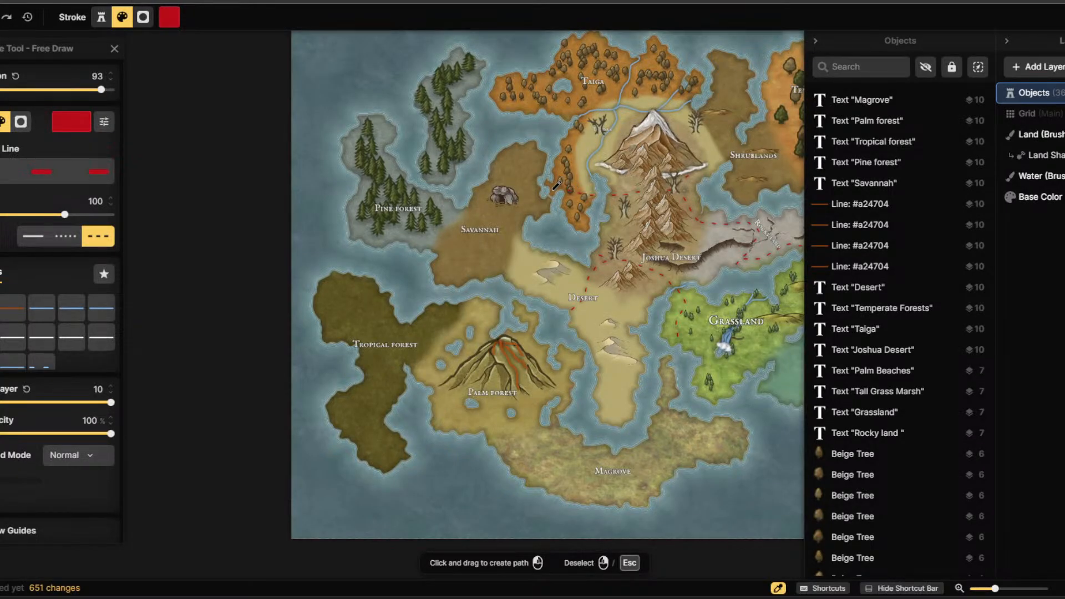
pyautogui.moveTo(545, 200); pyautogui.dragTo(543, 201)
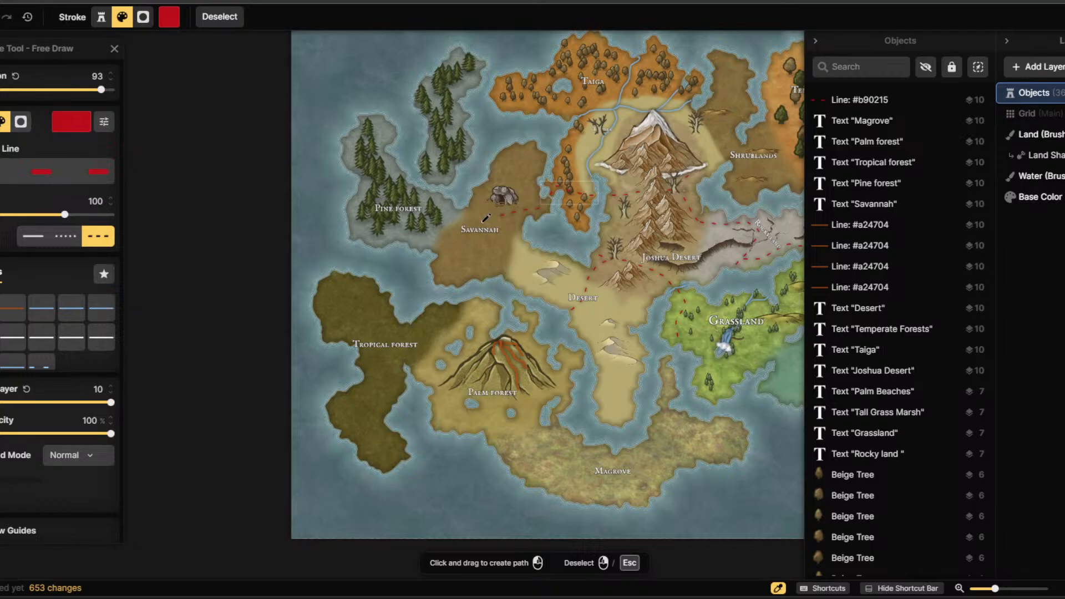
pyautogui.moveTo(438, 221); pyautogui.dragTo(434, 219)
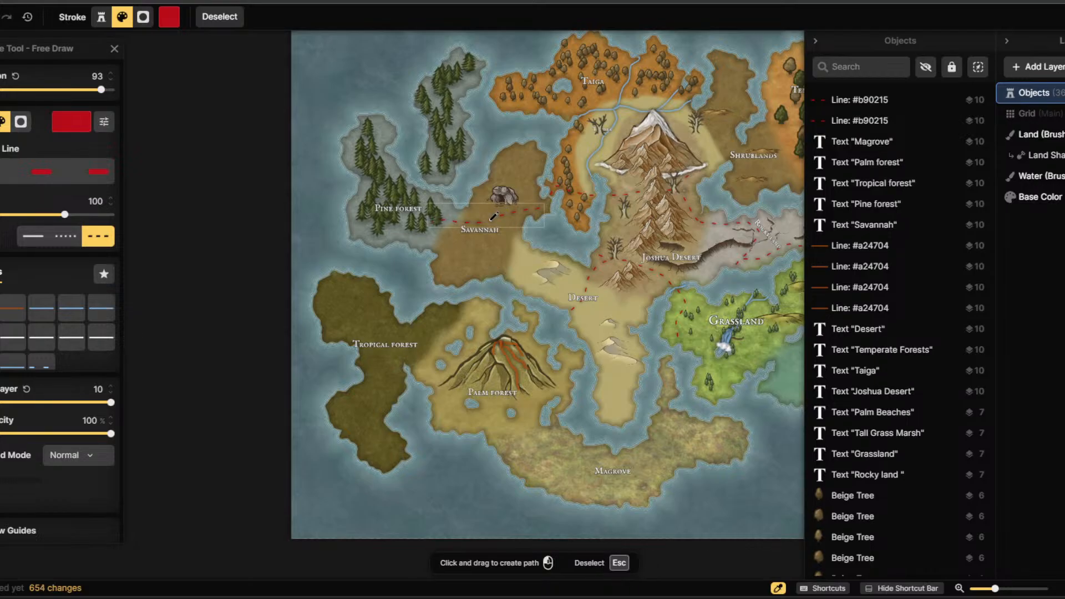
# Draw red dashed paths from Savannah through Desert to its coast and across eastern Palm forest to Magrove.
pyautogui.moveTo(526, 252); pyautogui.dragTo(533, 268)
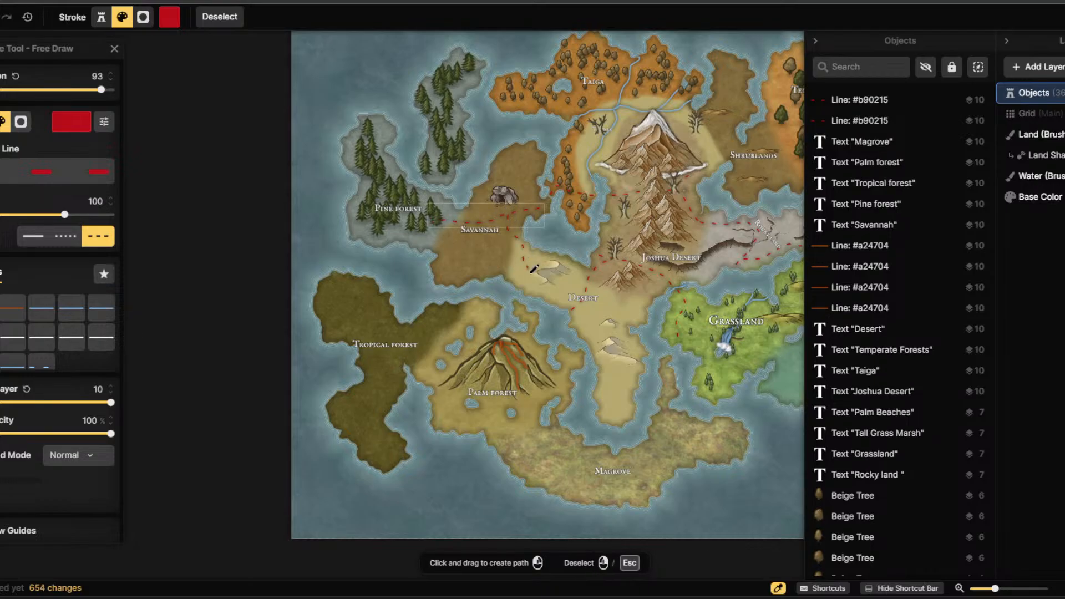
pyautogui.moveTo(579, 300); pyautogui.dragTo(580, 302)
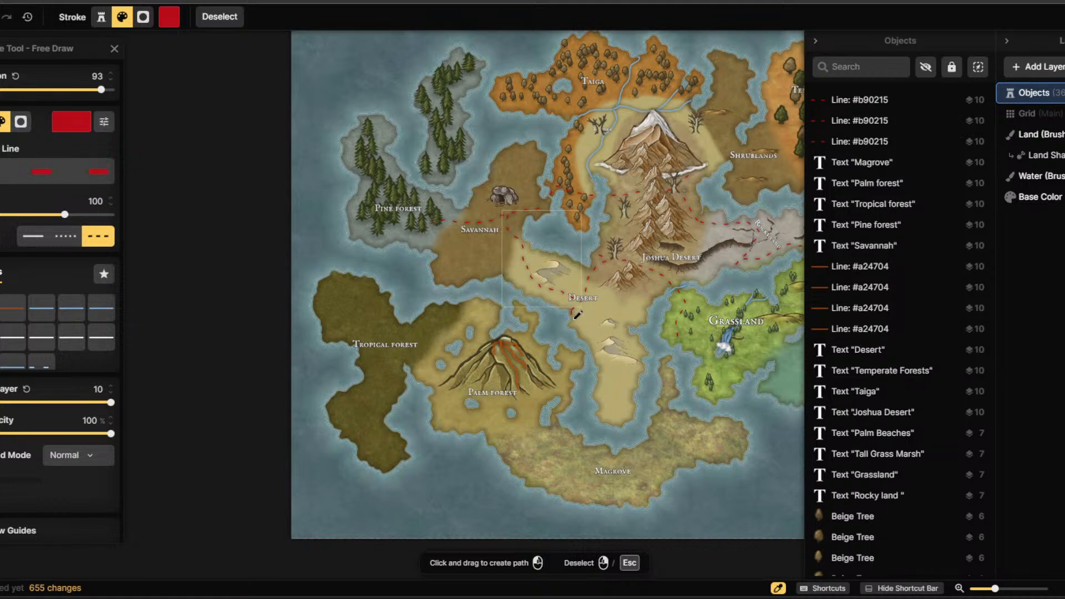
pyautogui.moveTo(591, 332); pyautogui.dragTo(585, 347)
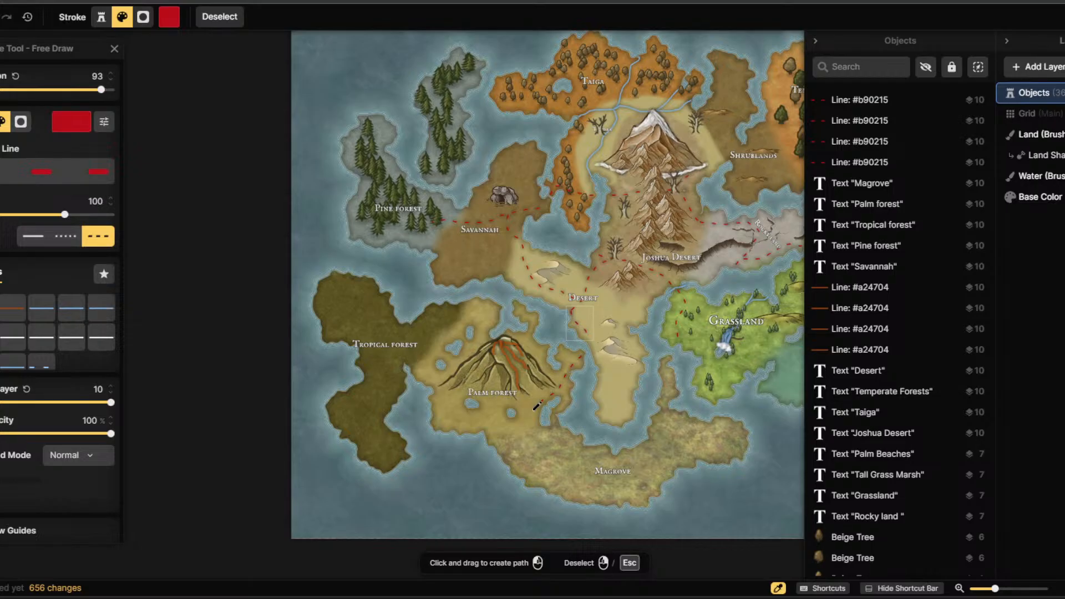
pyautogui.moveTo(548, 452); pyautogui.dragTo(602, 484)
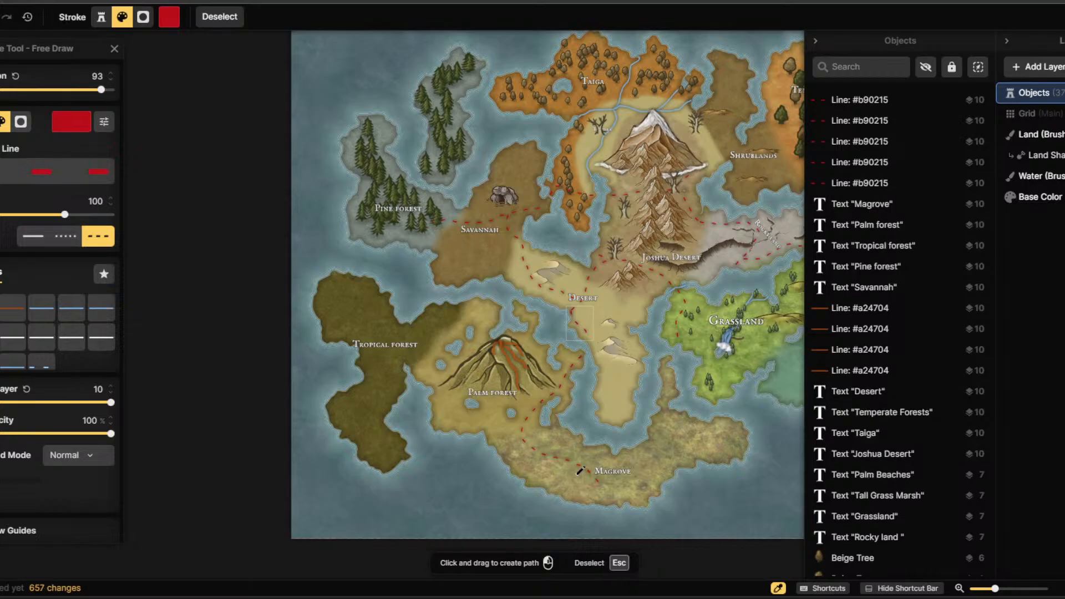
# Draw a red dashed path around southern Palm forest to Tropical forest, continuing north across the water to the Savannah label.
pyautogui.moveTo(530, 410); pyautogui.dragTo(508, 411)
pyautogui.hotkey('ctrl', 'z')
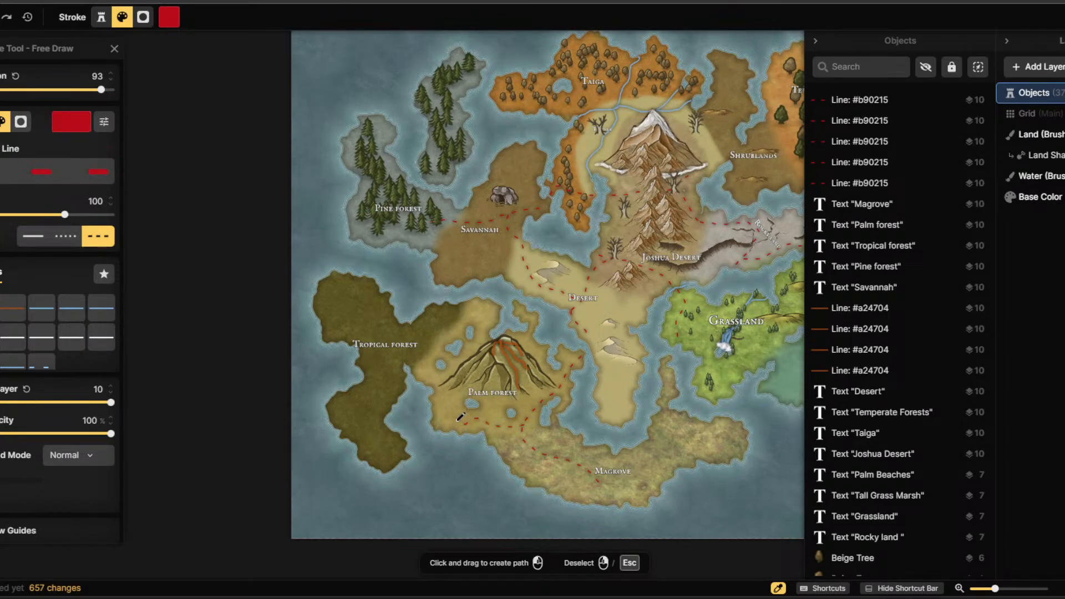
pyautogui.moveTo(417, 358); pyautogui.dragTo(403, 338)
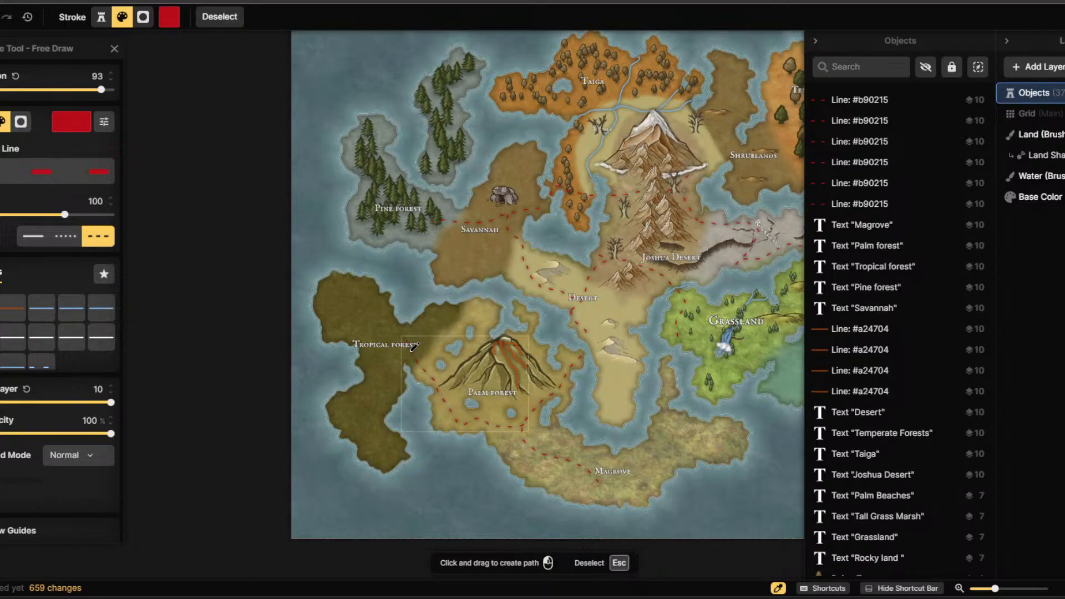
pyautogui.moveTo(423, 337); pyautogui.dragTo(437, 306)
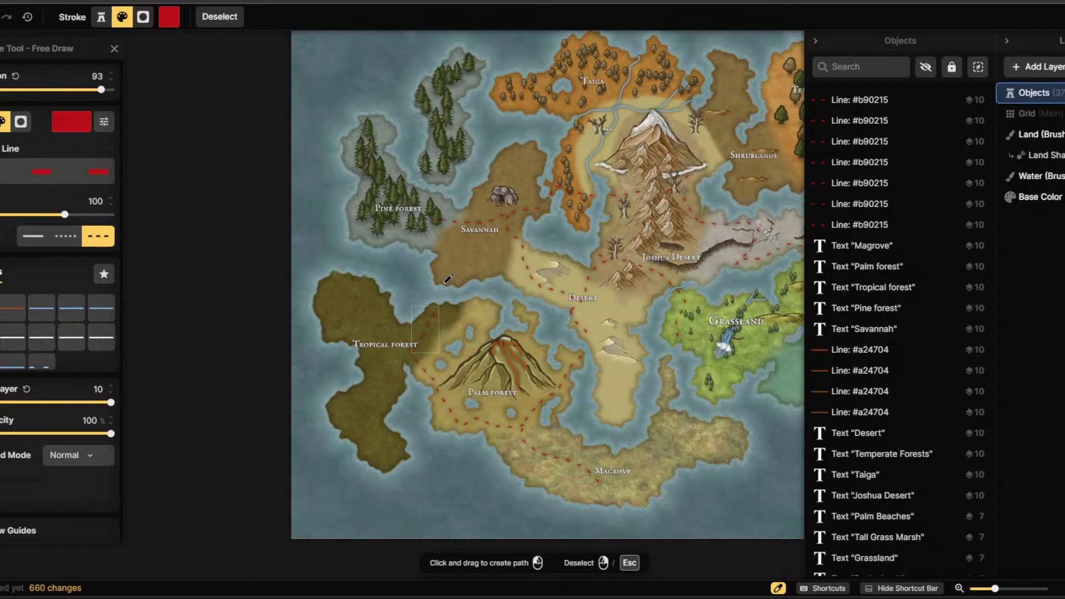
pyautogui.moveTo(471, 219); pyautogui.dragTo(471, 219)
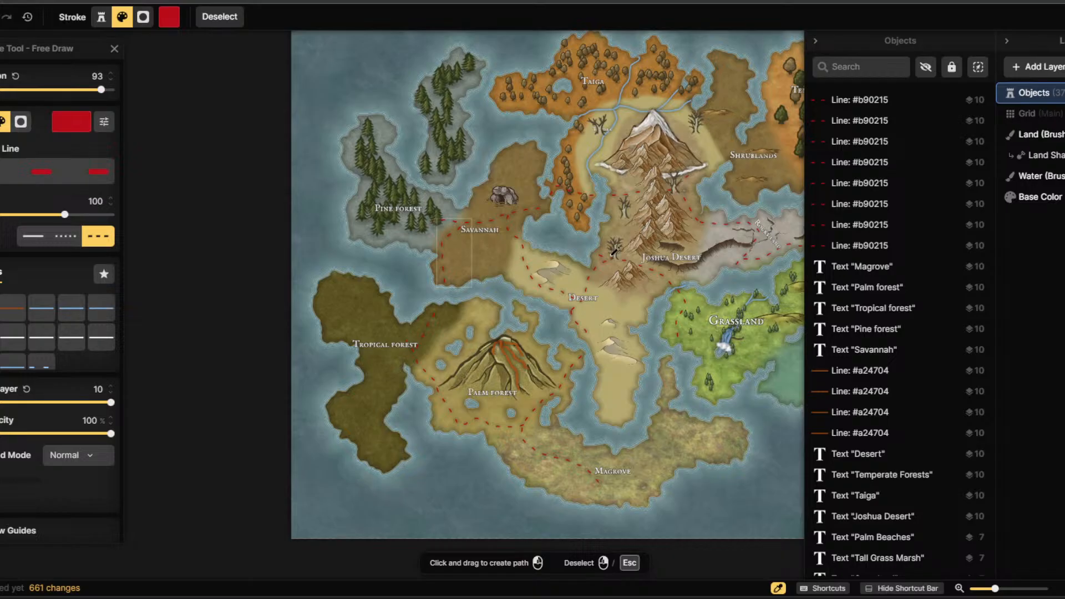
# Set the path opacity to 95% and draw red dashed paths from Taiga to Shrublands and on to Temperate Forests.
pyautogui.scroll(-2, 614, 252)
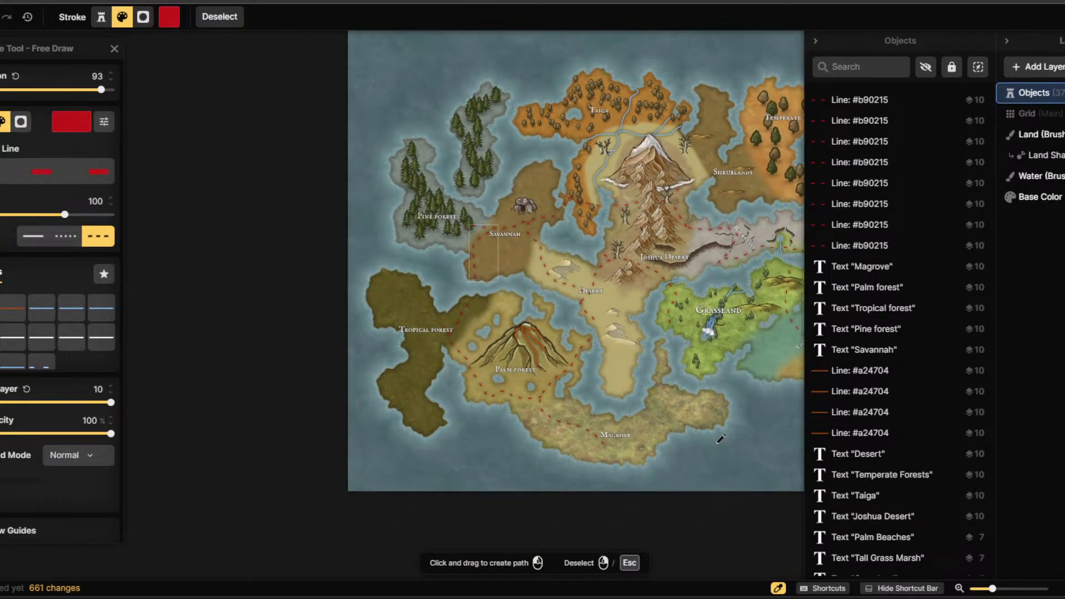
pyautogui.scroll(-1, 686, 418)
pyautogui.moveTo(608, 106); pyautogui.dragTo(704, 157)
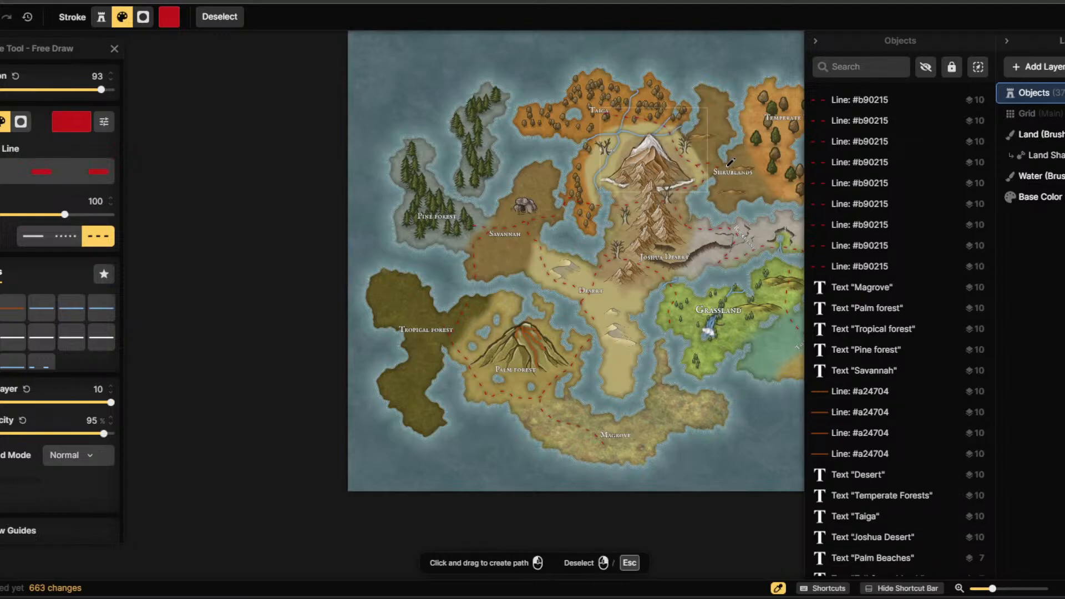
pyautogui.moveTo(771, 144); pyautogui.dragTo(769, 145)
pyautogui.scroll(-3, 718, 342)
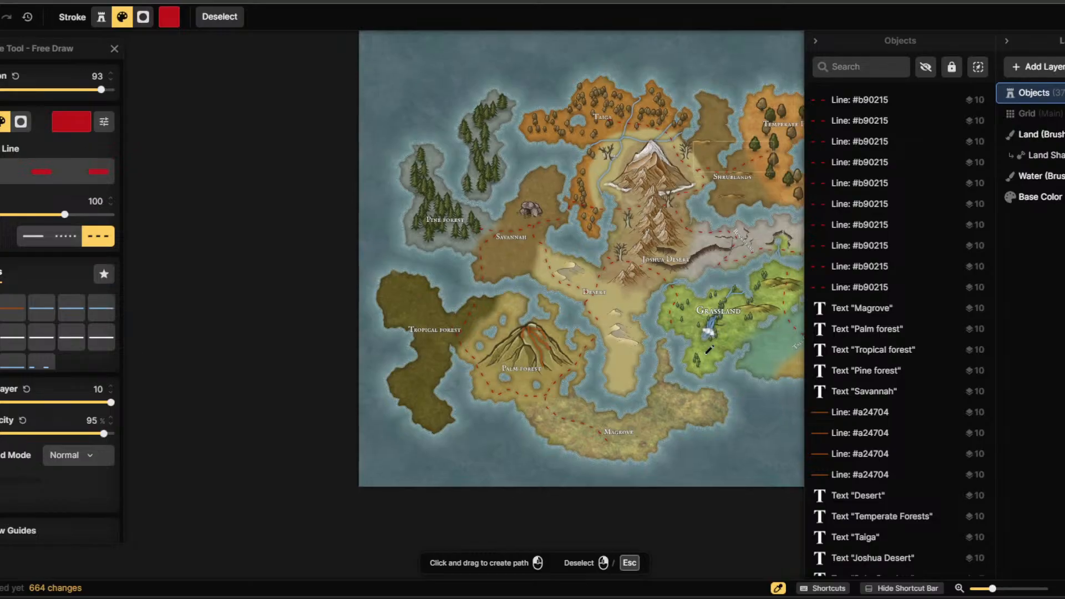
pyautogui.scroll(3, 684, 343)
pyautogui.scroll(-3, 404, 538)
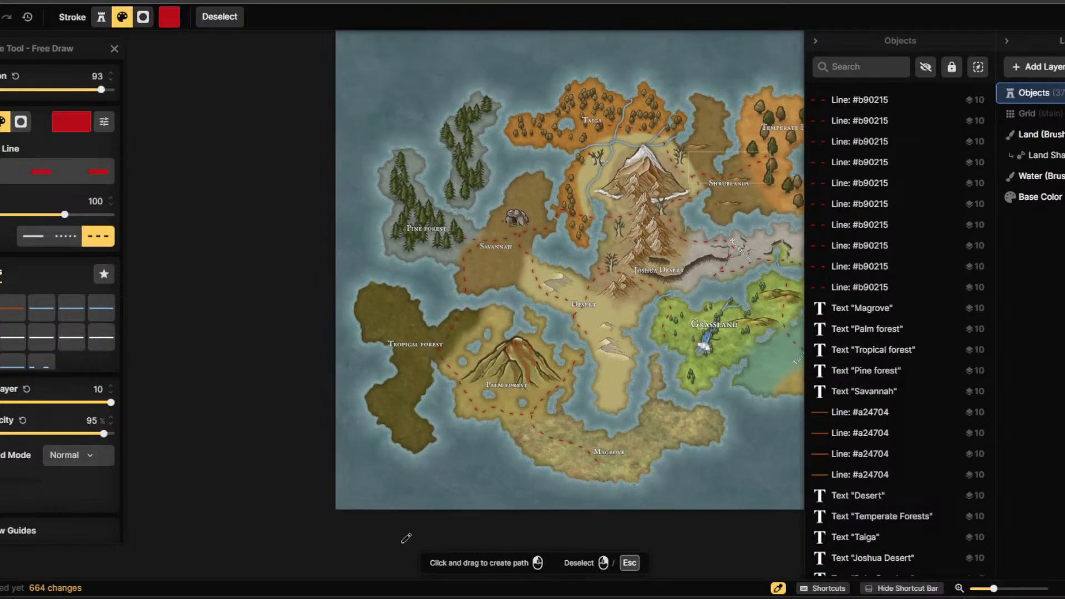
pyautogui.scroll(-2, 715, 422)
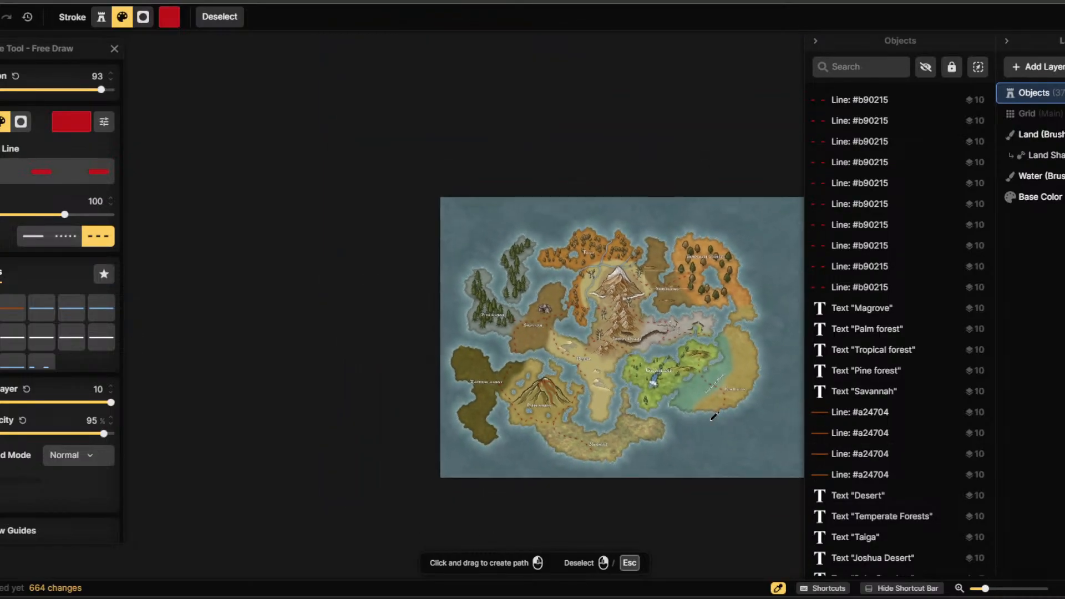
pyautogui.scroll(4, 721, 388)
pyautogui.scroll(3, 738, 425)
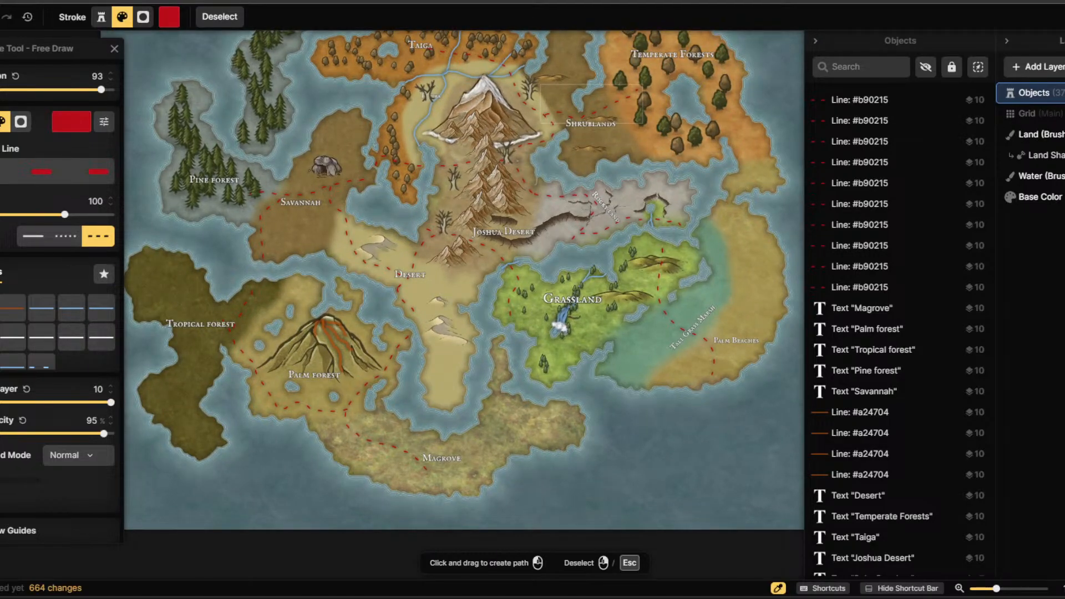
# Try to pick the palm tree stamp from the Foliage section of the Fantasy World stamp catalog.
pyautogui.press('s')
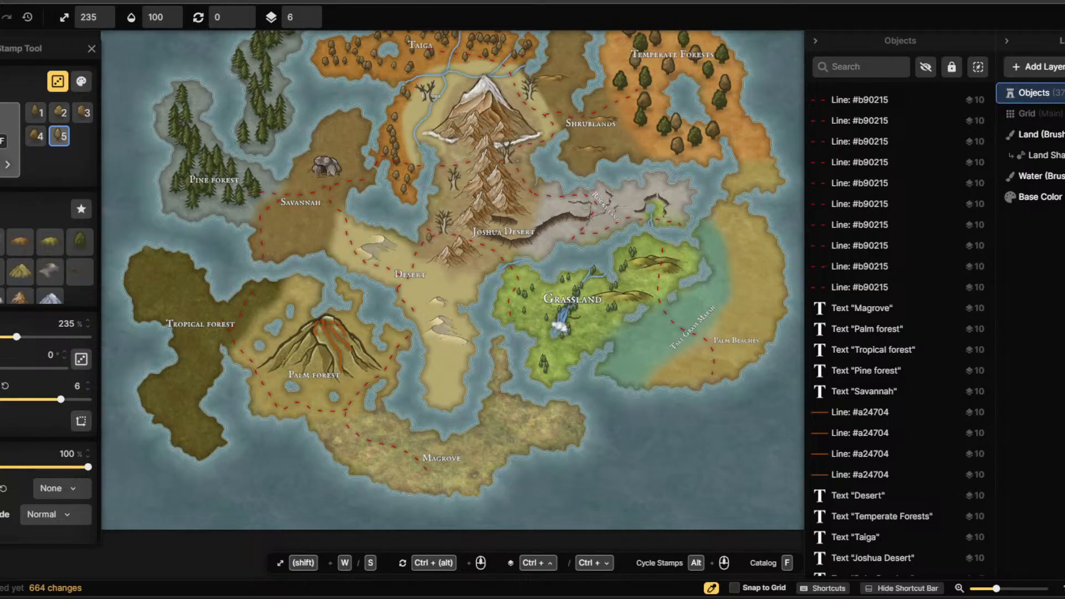
pyautogui.press('f')
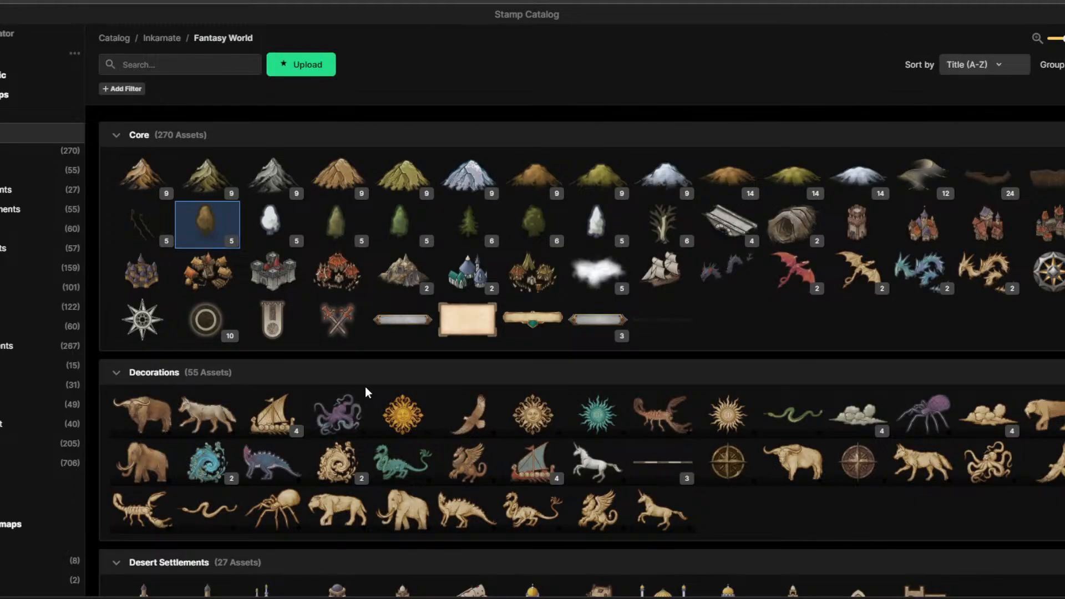
pyautogui.scroll(-12, 376, 381)
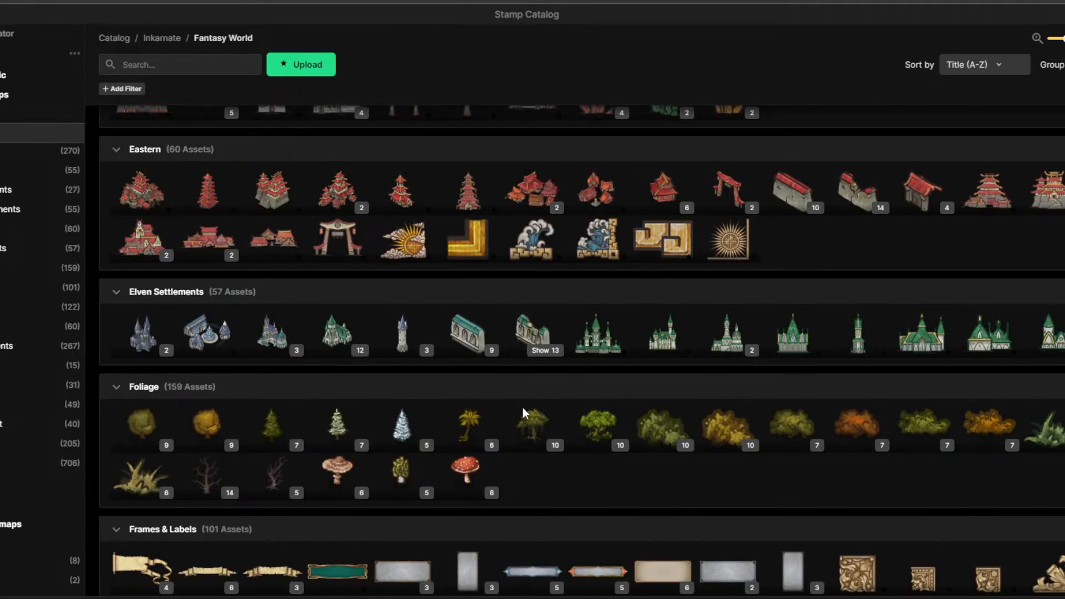
pyautogui.click(461, 444)
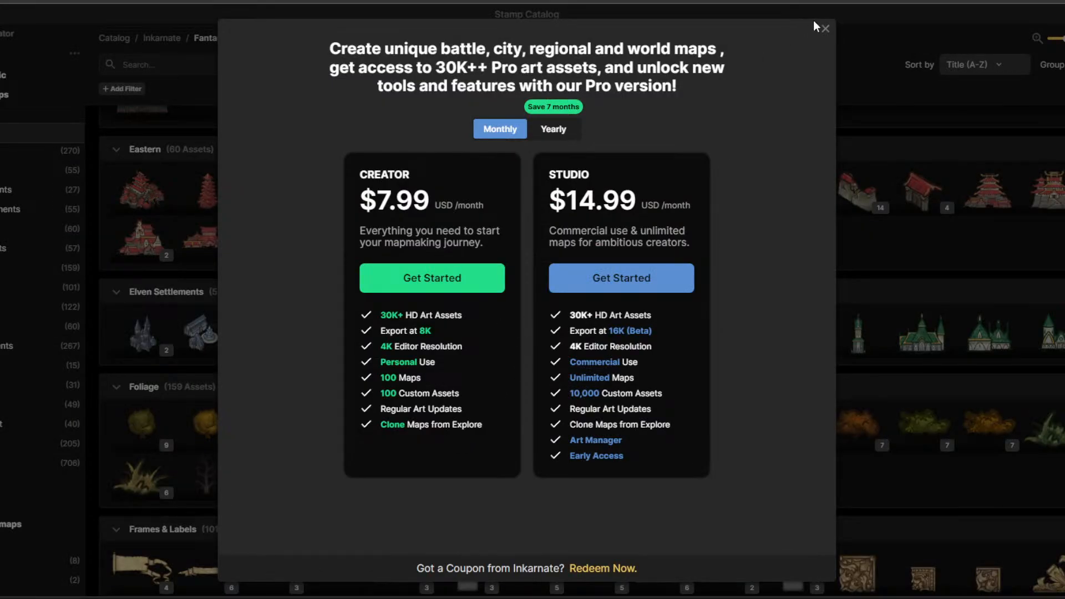
pyautogui.click(824, 29)
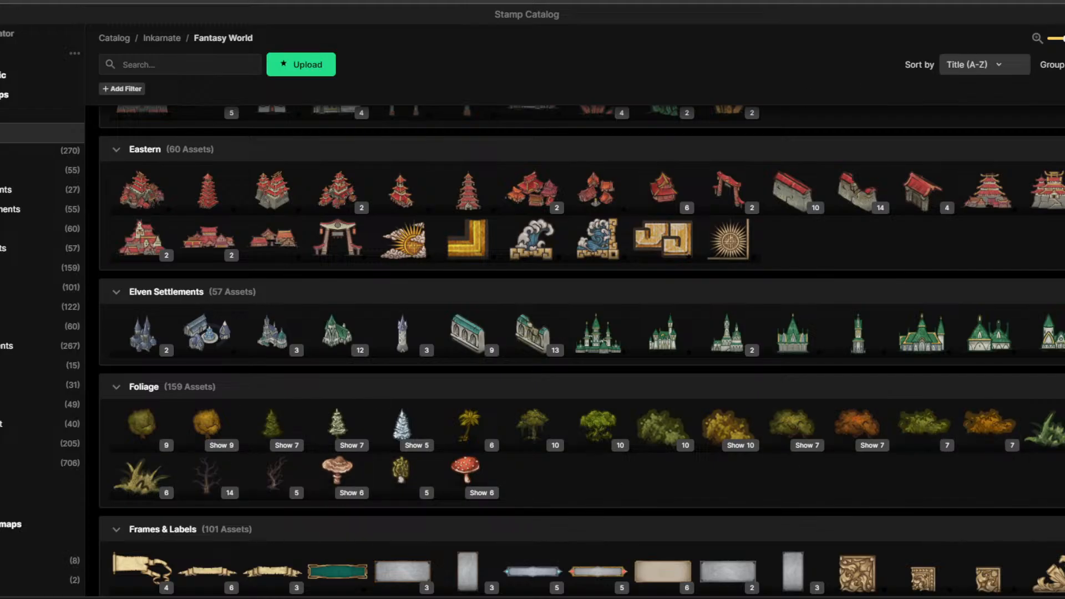
pyautogui.press('f')
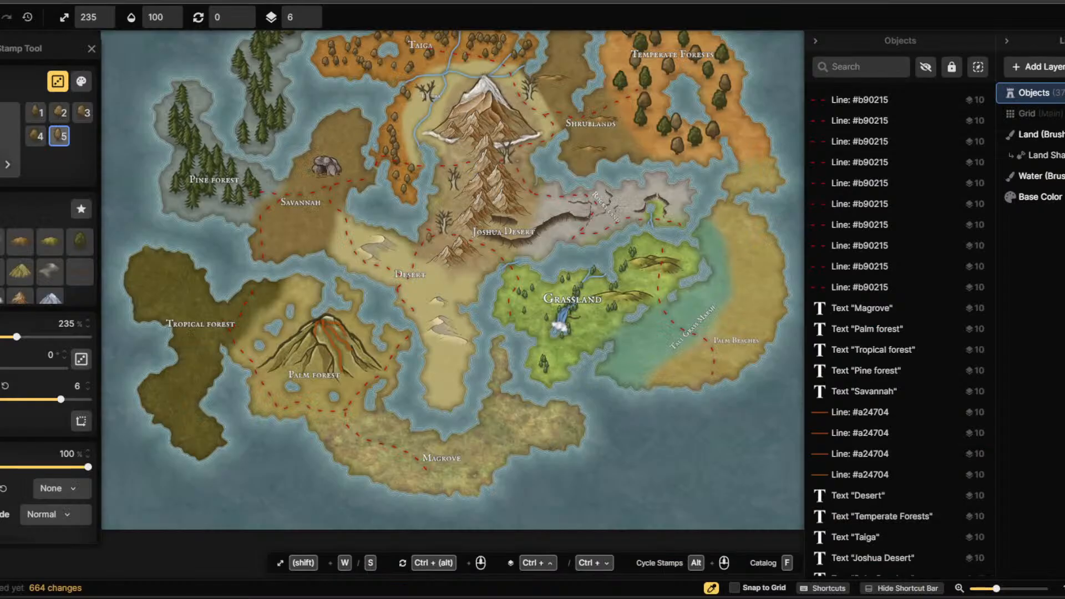
# Choose the Cloud stamp and set its size to 32%.
pyautogui.scroll(3, 386, 484)
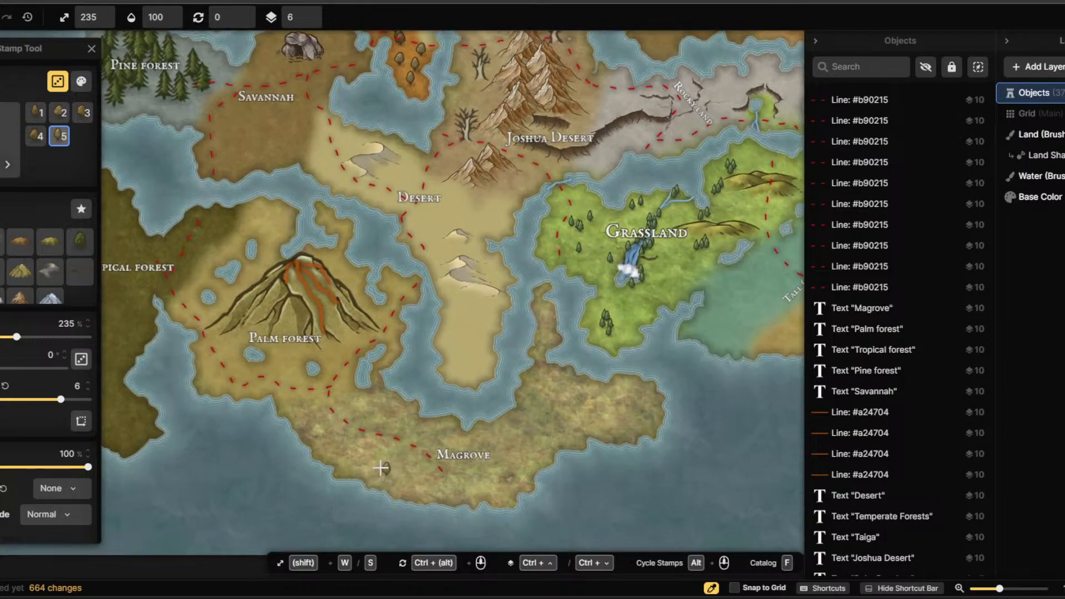
pyautogui.scroll(-1, 6, 255)
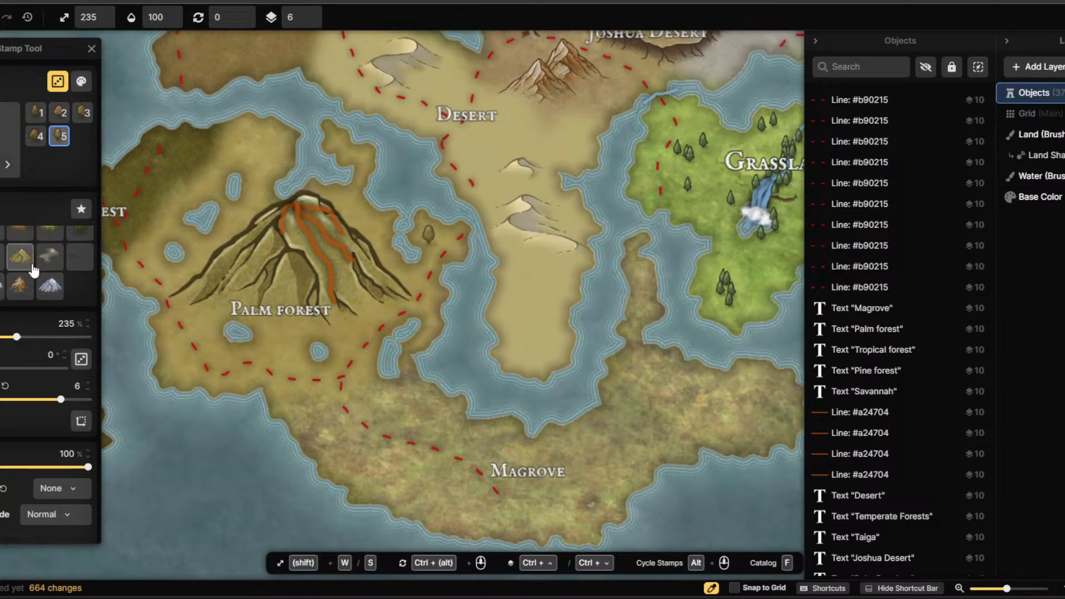
pyautogui.scroll(1, 7, 261)
pyautogui.click(5, 297)
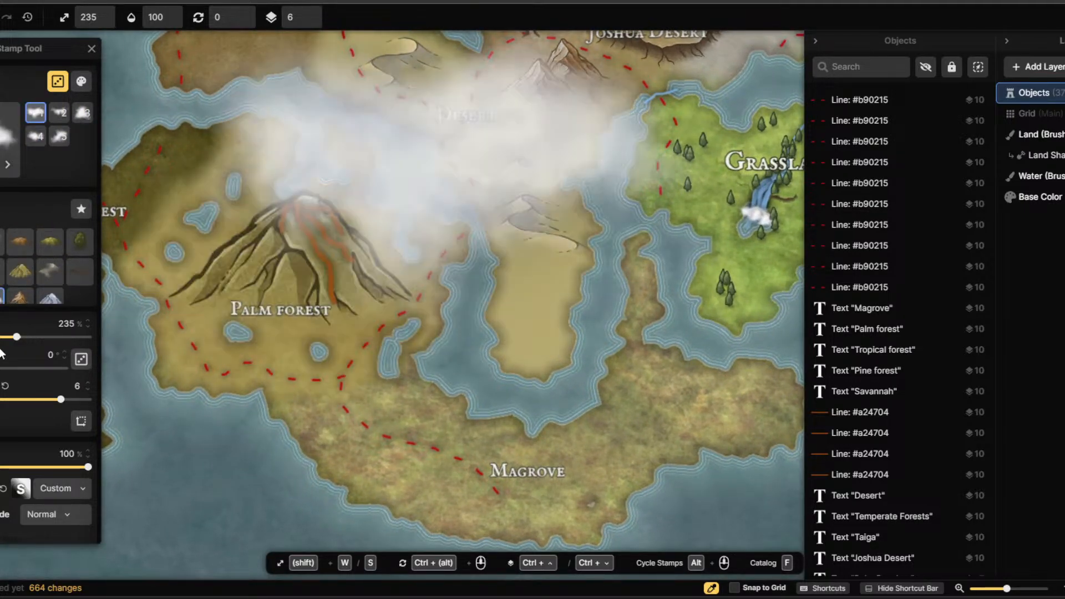
pyautogui.moveTo(16, 337); pyautogui.dragTo(0, 336)
pyautogui.press('w')
pyautogui.press('w')
pyautogui.press('w')
pyautogui.press('w')
pyautogui.press('w')
pyautogui.press('w')
pyautogui.press('w')
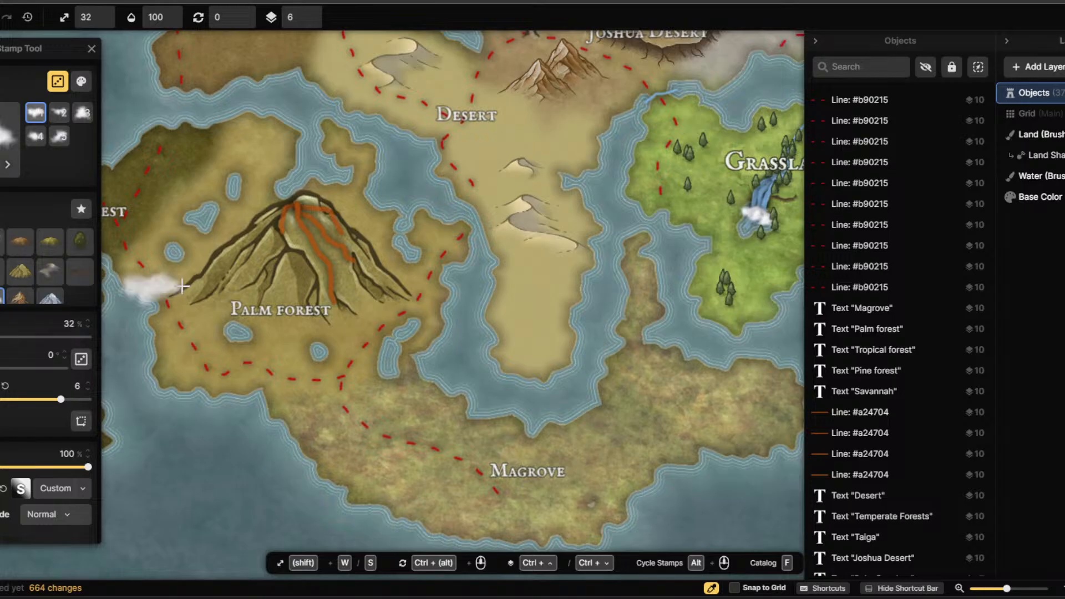
# Set the stamp layer to 10 and stamp a band of small clouds across the volcano's summit in Palm forest.
pyautogui.click(260, 220)
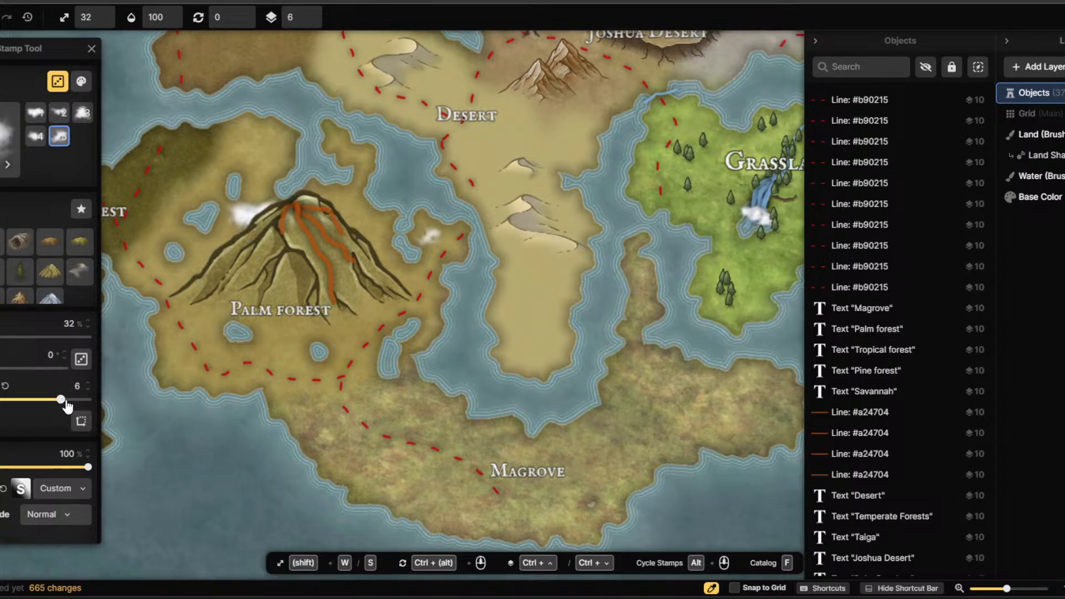
pyautogui.moveTo(61, 399); pyautogui.dragTo(89, 400)
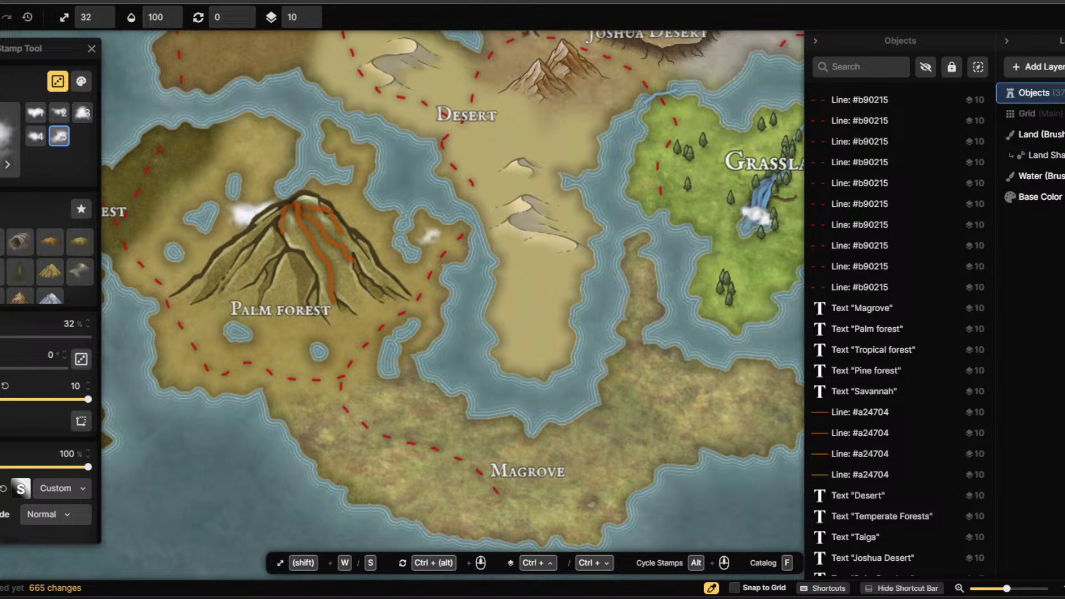
pyautogui.click(280, 227)
pyautogui.click(290, 229)
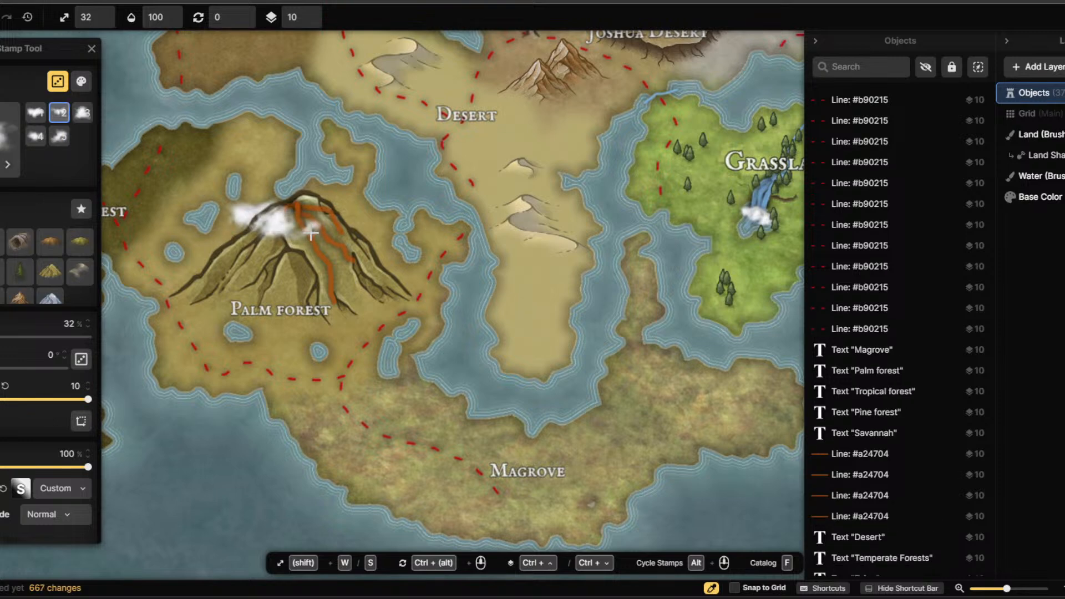
pyautogui.click(312, 230)
pyautogui.click(336, 228)
pyautogui.click(354, 223)
pyautogui.click(372, 215)
pyautogui.click(356, 221)
pyautogui.click(328, 228)
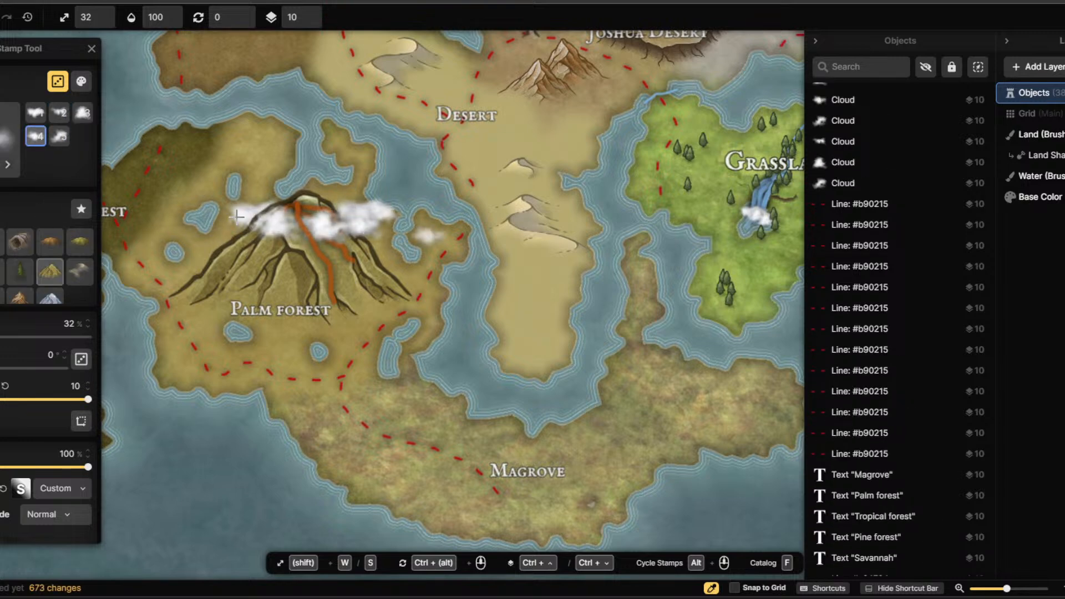
# Look over the whole map from the Magrove coast to the central mountains for places to add clouds.
pyautogui.scroll(-3, 565, 115)
pyautogui.scroll(1, 573, 101)
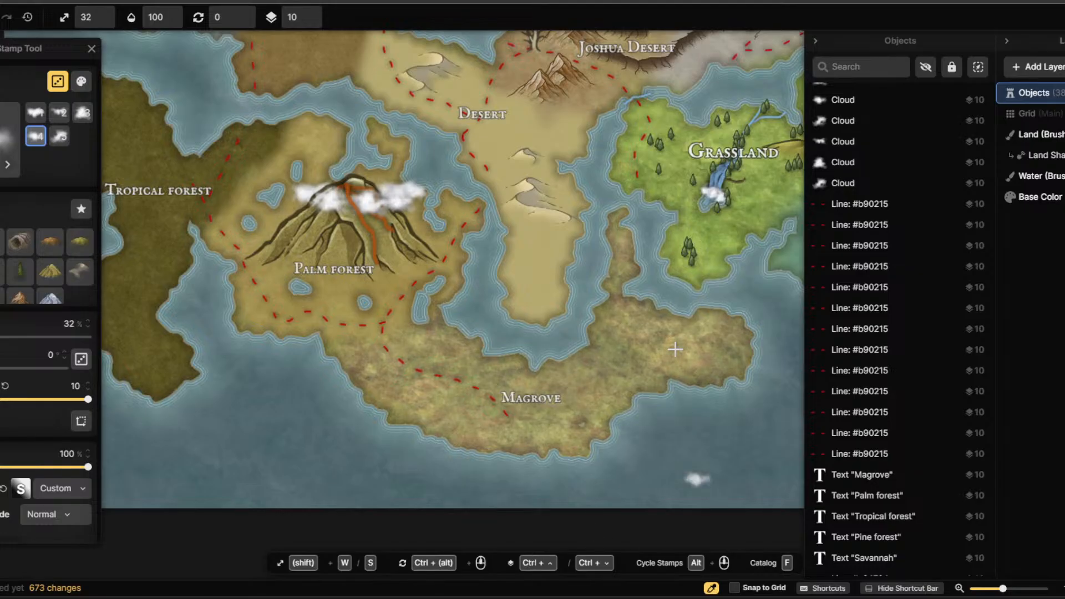
pyautogui.scroll(-3, 643, 128)
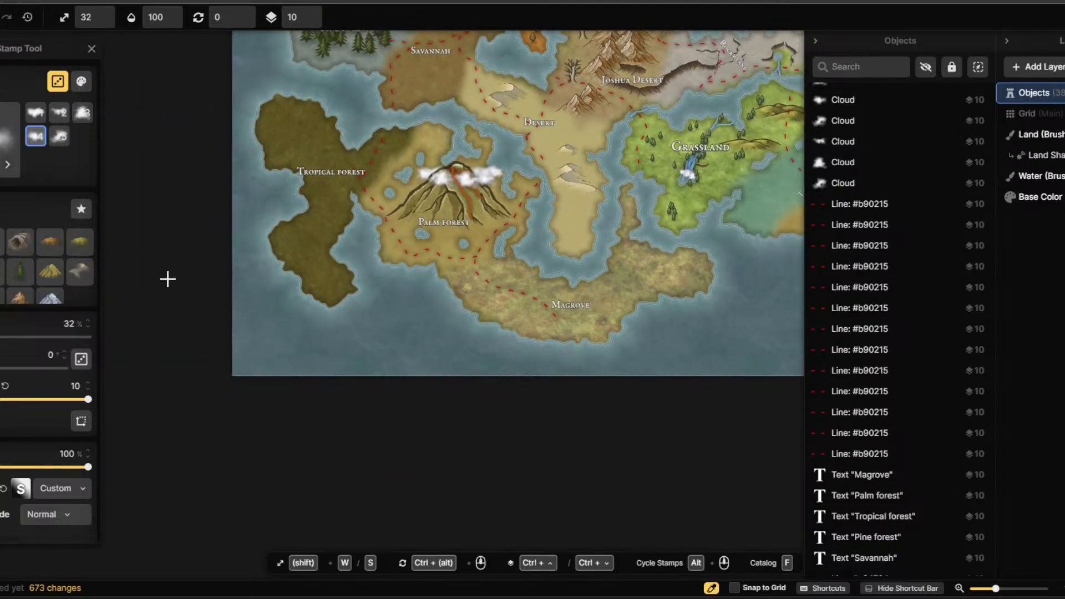
pyautogui.scroll(-5, 593, 104)
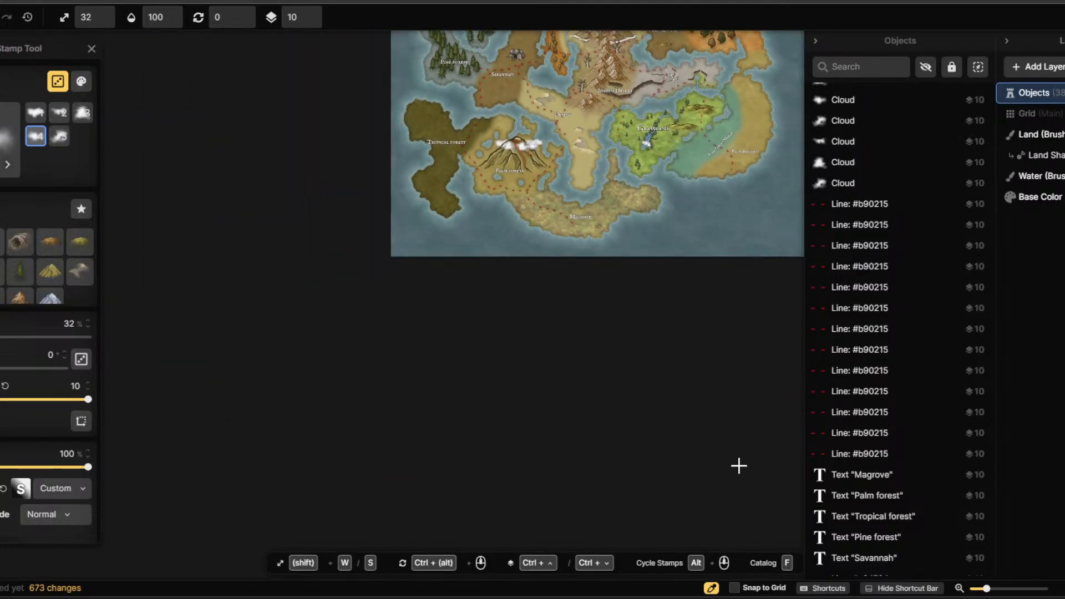
pyautogui.scroll(5, 718, 107)
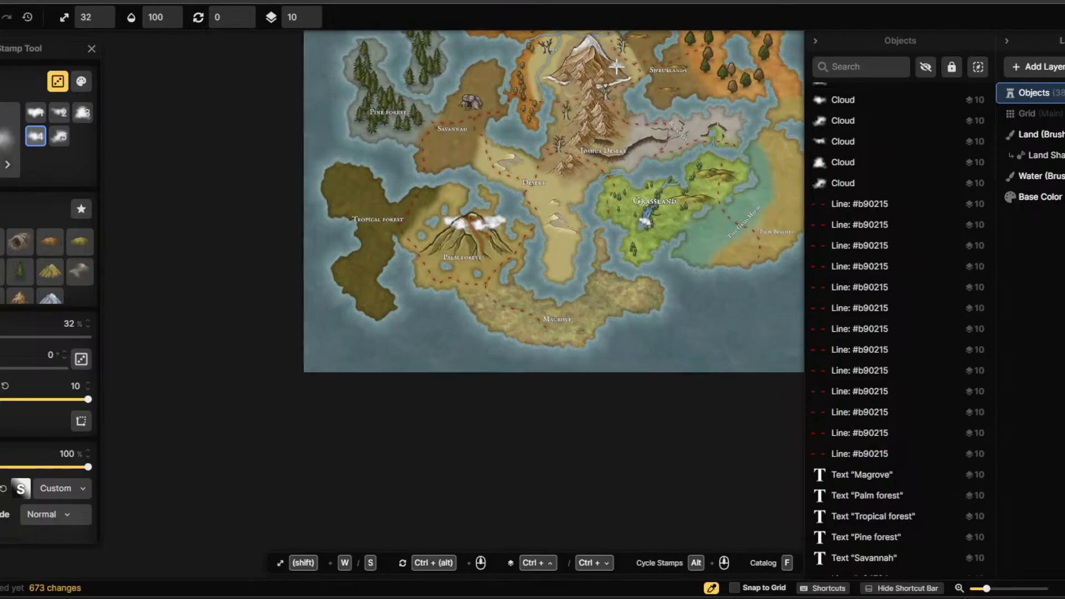
pyautogui.scroll(5, 607, 60)
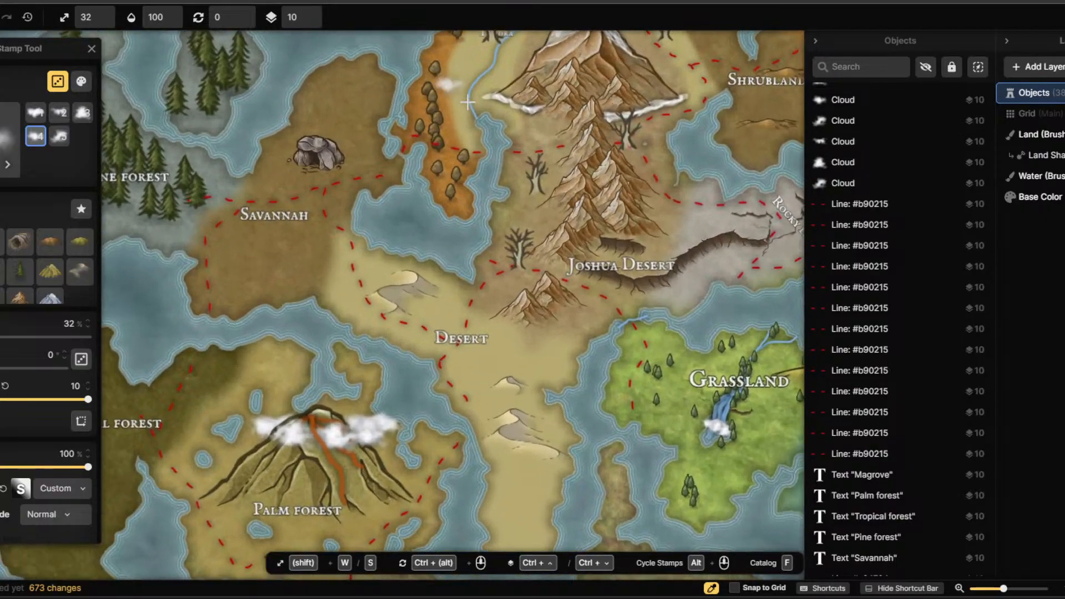
pyautogui.scroll(-6, 626, 249)
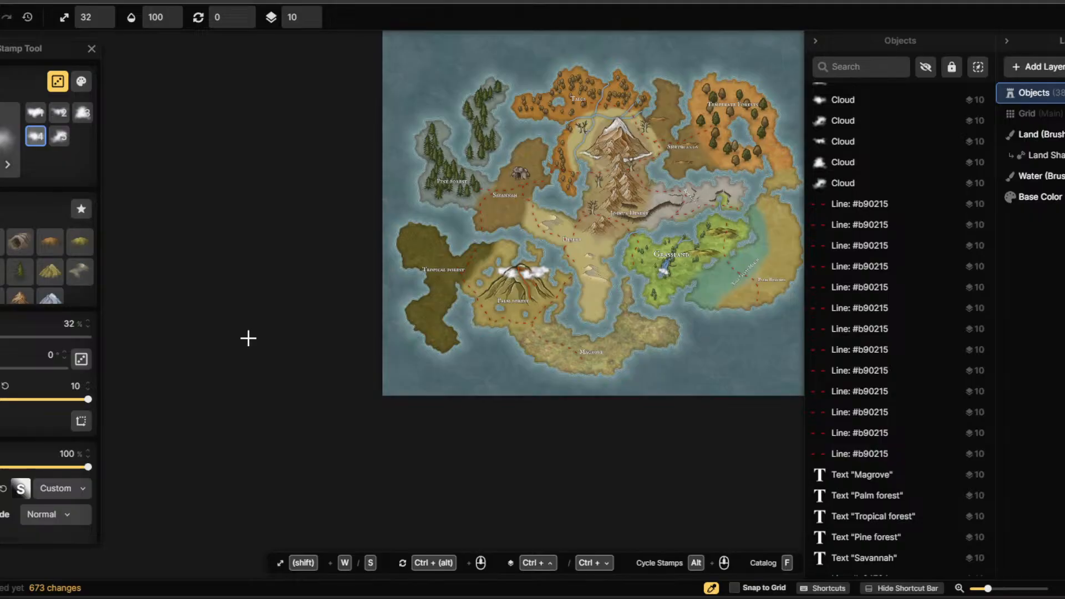
pyautogui.click(396, 264)
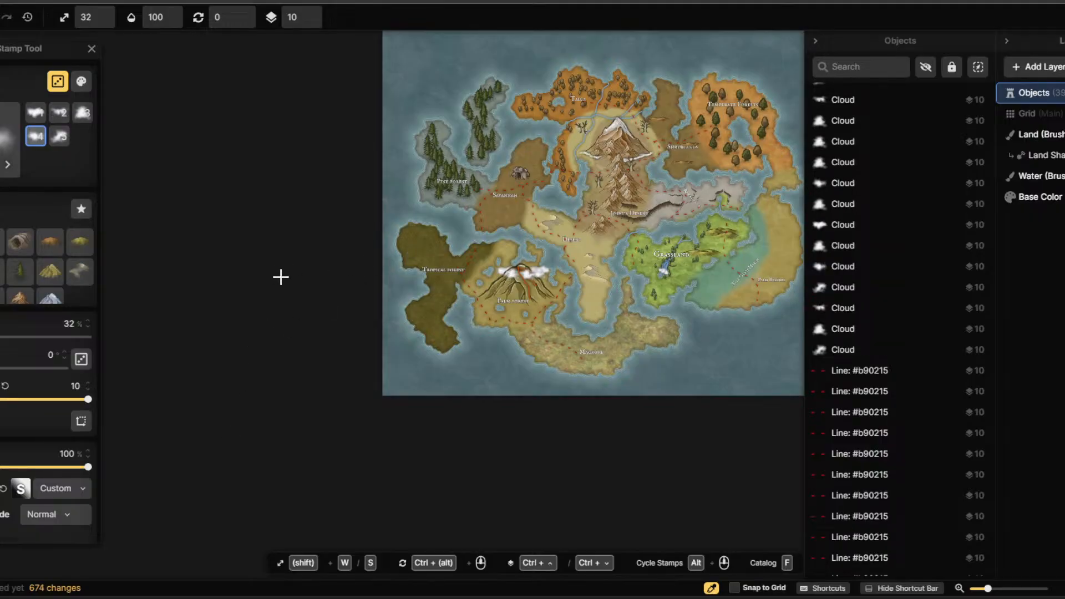
pyautogui.moveTo(281, 277); pyautogui.dragTo(131, 431)
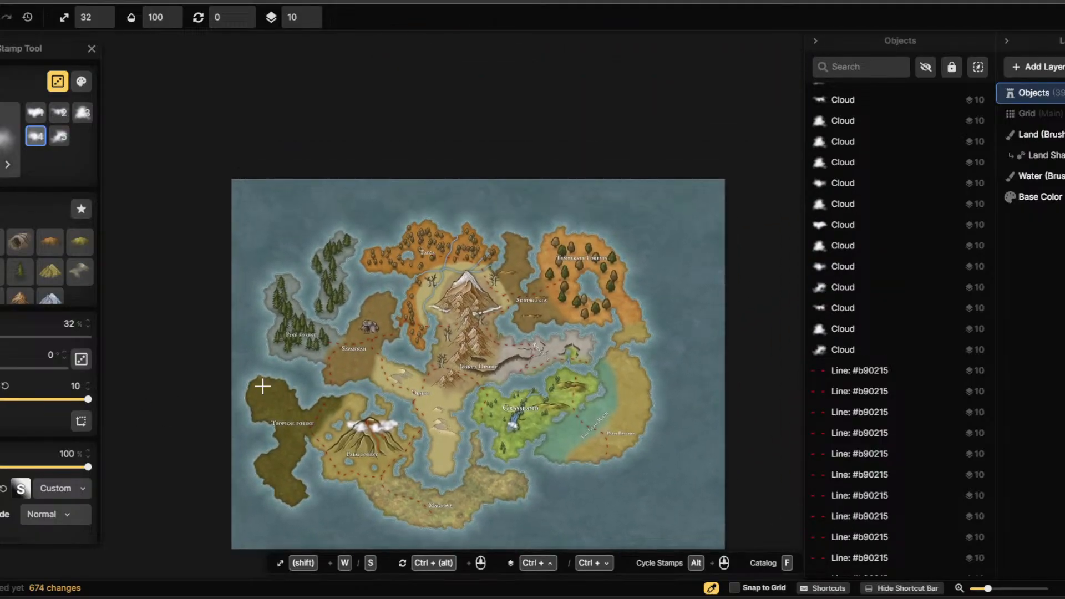
# Stamp a dense band of clouds around the snowy peak south of Taiga, reaching over the Tundra label.
pyautogui.scroll(5, 459, 265)
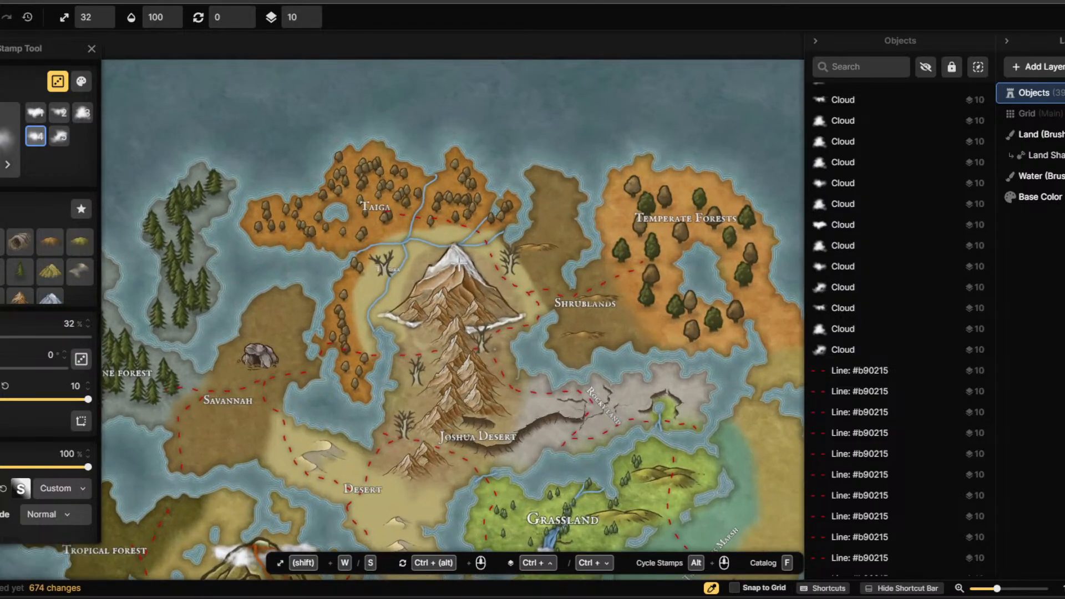
pyautogui.scroll(5, 459, 265)
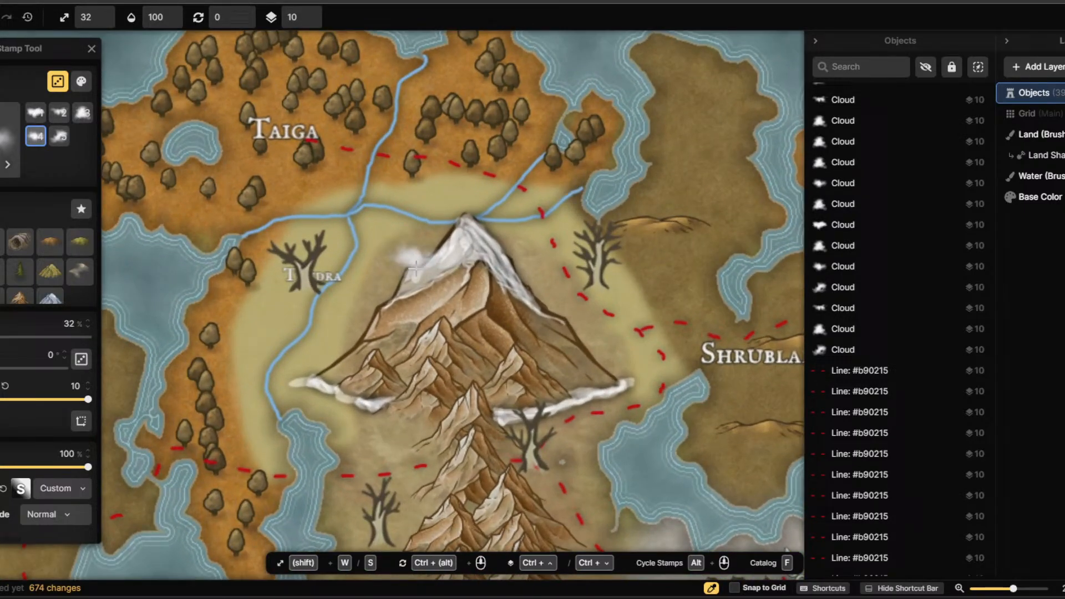
pyautogui.click(440, 281)
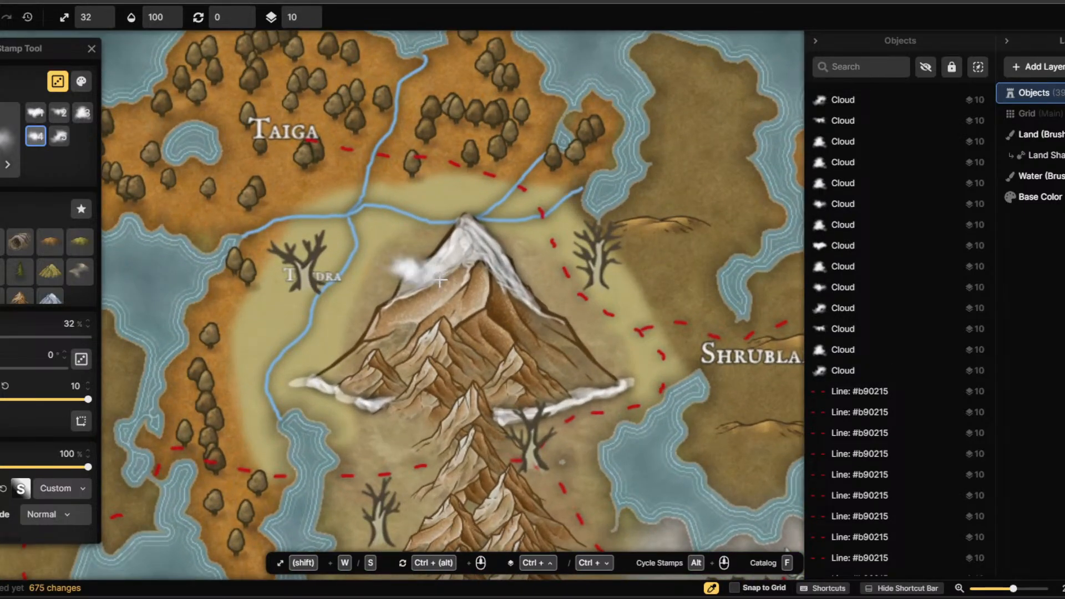
pyautogui.click(460, 271)
pyautogui.click(494, 270)
pyautogui.click(545, 269)
pyautogui.click(555, 238)
pyautogui.click(530, 240)
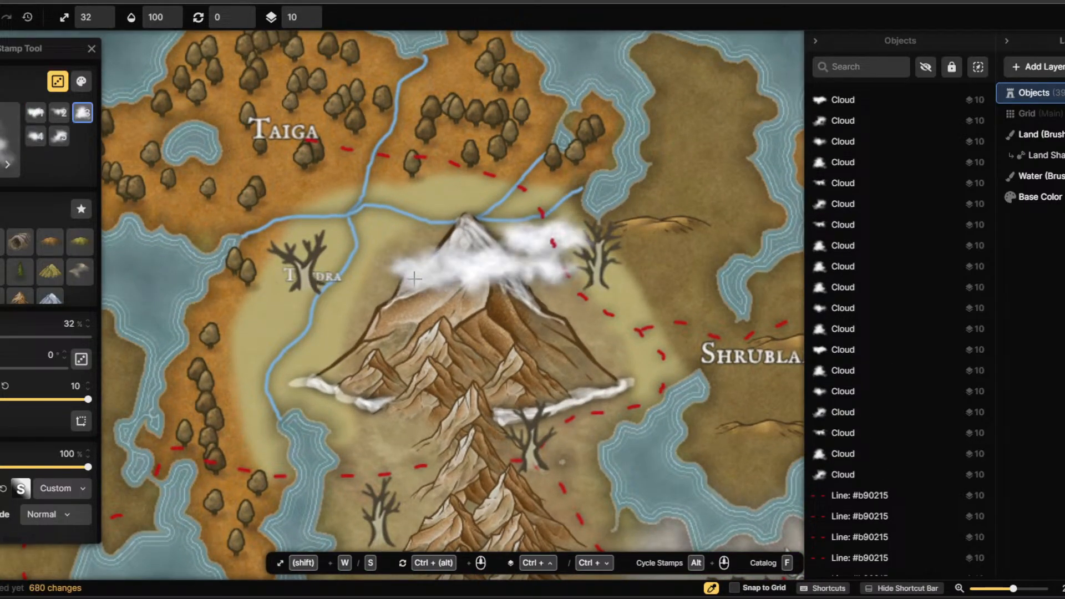
pyautogui.click(410, 276)
pyautogui.click(409, 238)
pyautogui.click(393, 242)
pyautogui.click(316, 284)
pyautogui.click(368, 298)
pyautogui.click(406, 295)
pyautogui.click(441, 284)
pyautogui.click(488, 282)
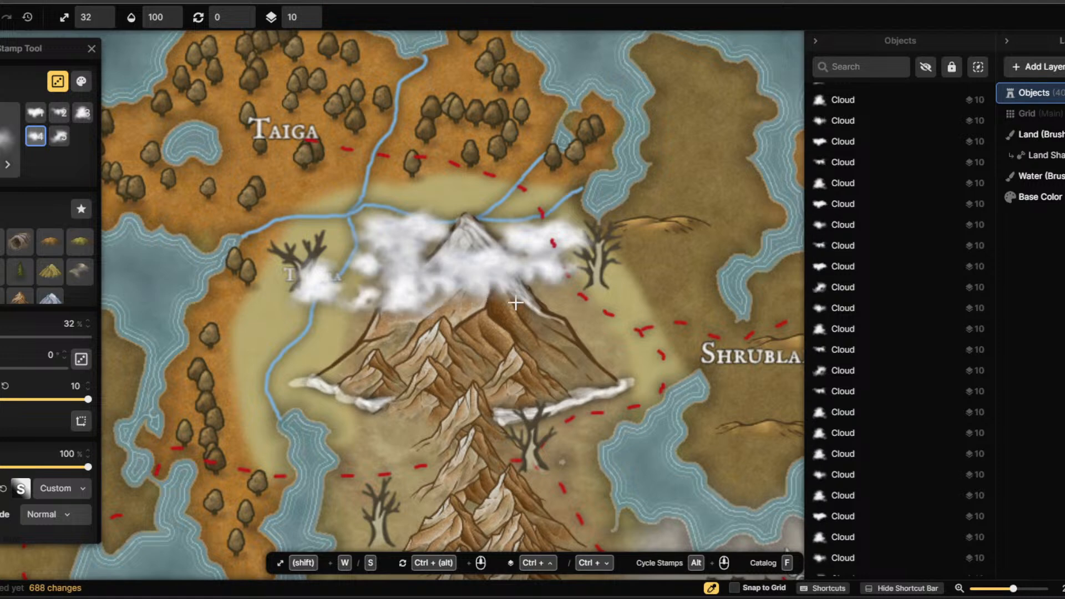
pyautogui.click(517, 291)
pyautogui.click(550, 289)
pyautogui.click(580, 286)
# Stamp a small cloud over the water by northern Pine forest, set the stamp size to 146% and add a larger cloud beside it.
pyautogui.scroll(-7, 547, 342)
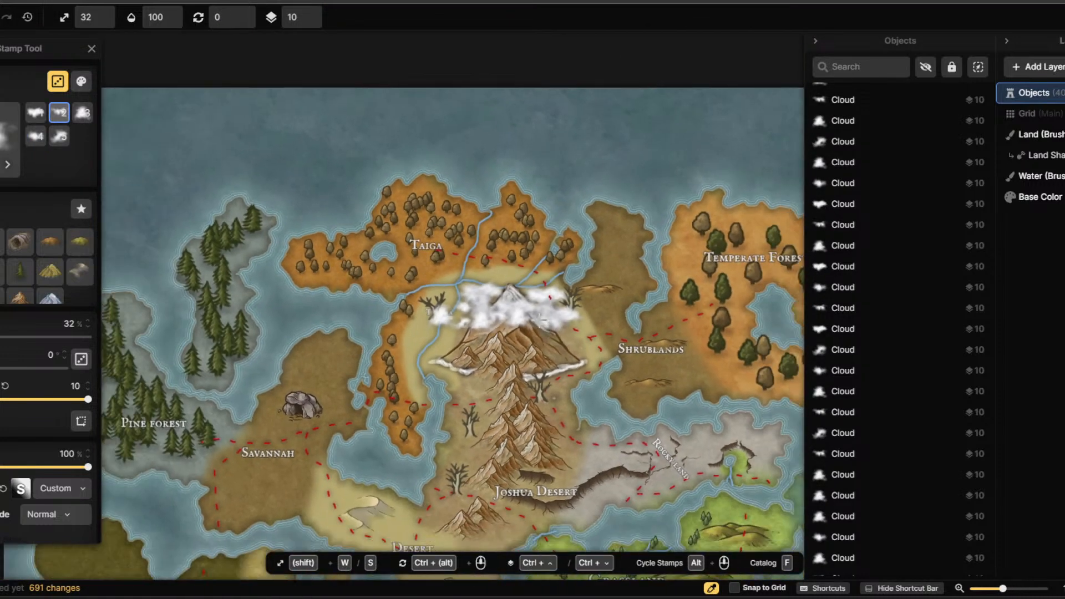
pyautogui.scroll(-2, 542, 319)
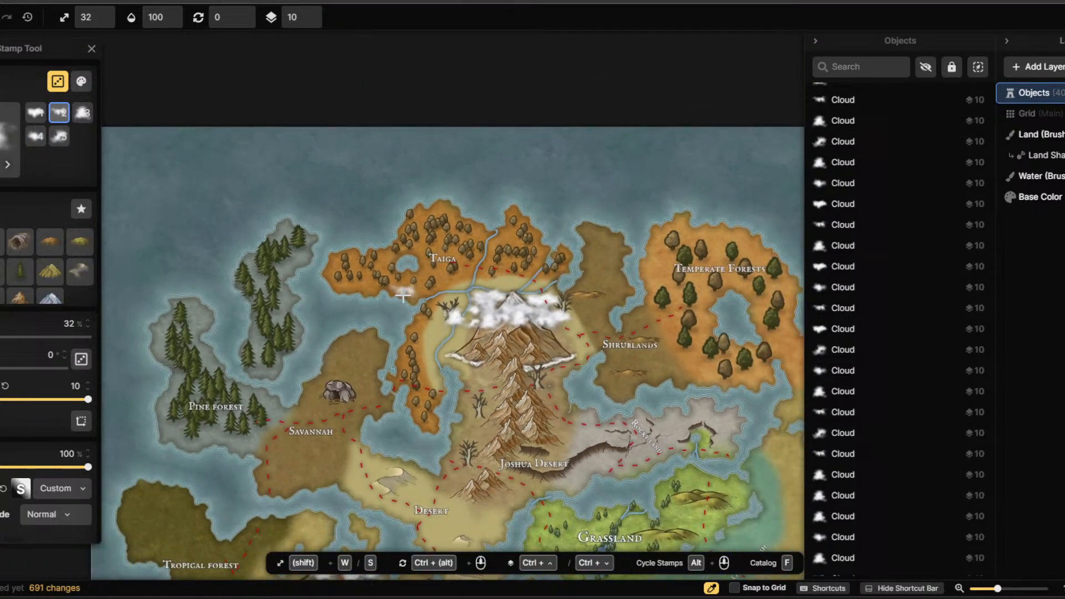
pyautogui.click(221, 325)
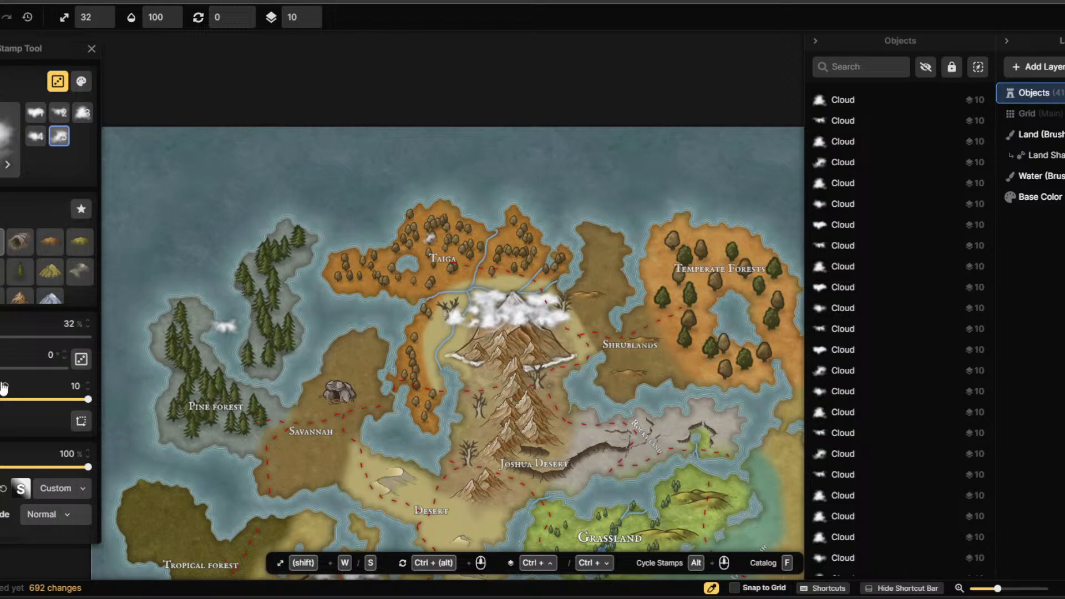
pyautogui.moveTo(0, 337); pyautogui.dragTo(1, 337)
pyautogui.click(212, 307)
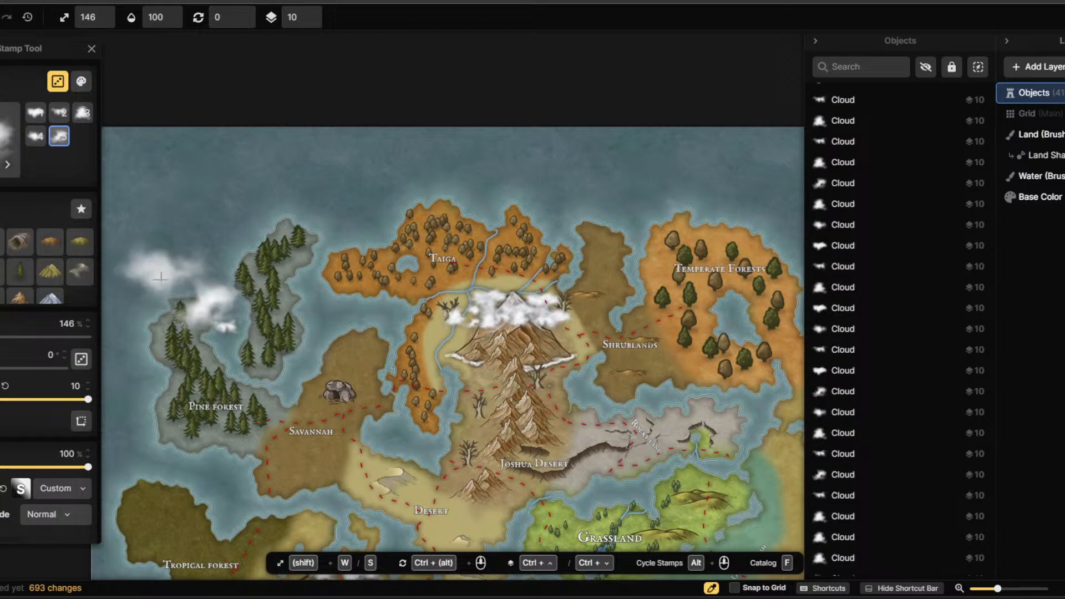
# Stamp a dense cluster of clouds over the sea in the map's northwest corner, above Pine forest.
pyautogui.click(158, 273)
pyautogui.click(189, 212)
pyautogui.click(246, 158)
pyautogui.click(201, 149)
pyautogui.click(146, 158)
pyautogui.click(117, 176)
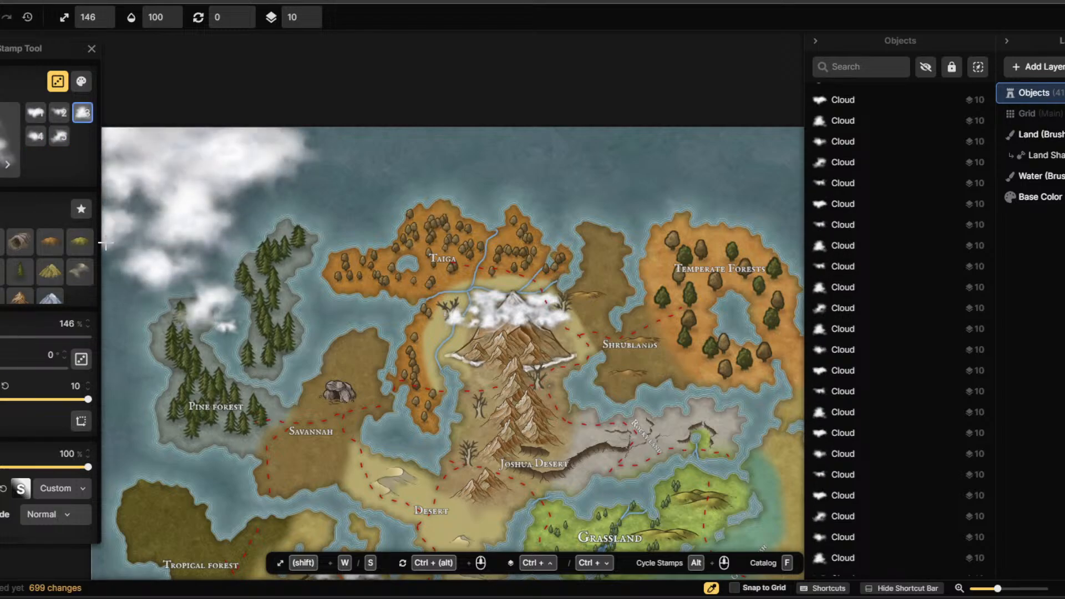
pyautogui.click(105, 243)
# Stamp a row of clouds along the map's northern edge, from above Taiga to above Temperate Forests.
pyautogui.click(423, 146)
pyautogui.click(508, 148)
pyautogui.click(572, 158)
pyautogui.click(674, 152)
pyautogui.click(743, 151)
pyautogui.click(782, 163)
# Fill the map's northeast corner with clouds and continue them down the coast beside Temperate Forests.
pyautogui.scroll(-1, 791, 293)
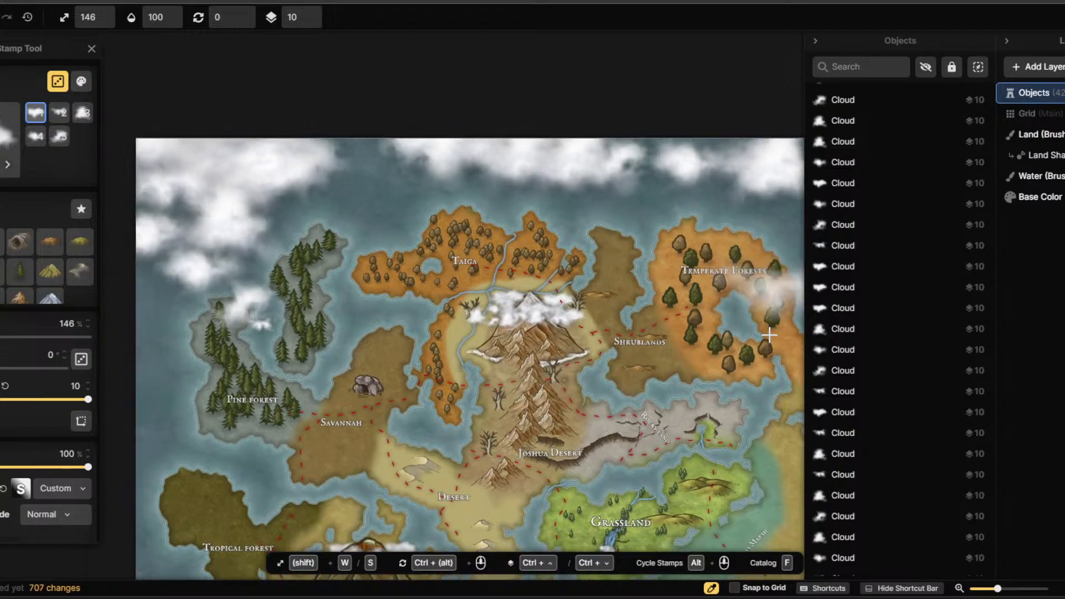
pyautogui.scroll(-4, 768, 334)
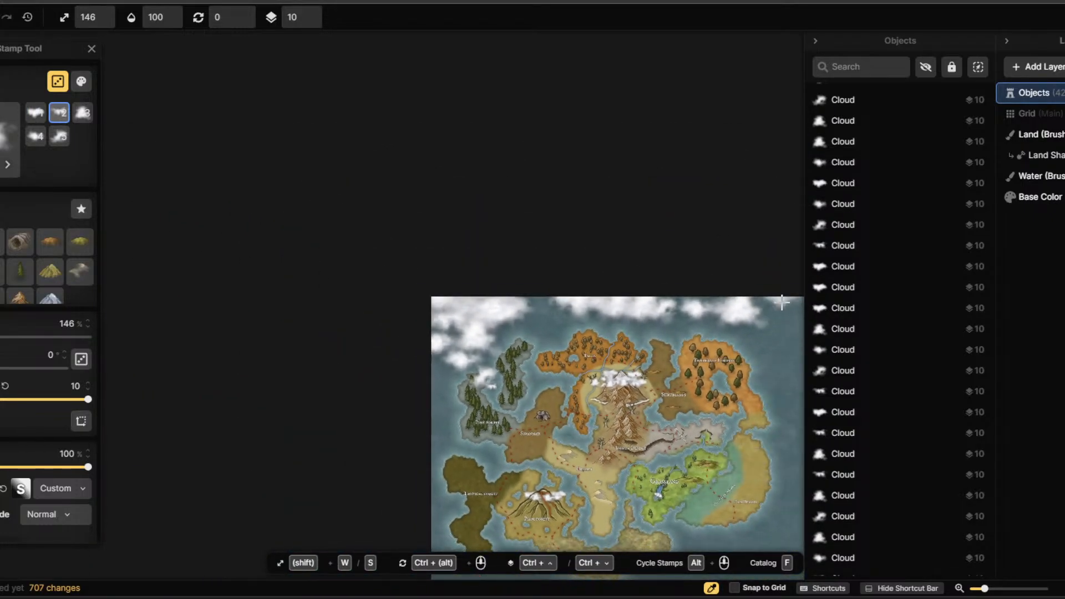
pyautogui.click(782, 303)
pyautogui.click(786, 317)
pyautogui.click(785, 333)
pyautogui.scroll(-1, 695, 499)
pyautogui.moveTo(661, 435); pyautogui.dragTo(565, 264)
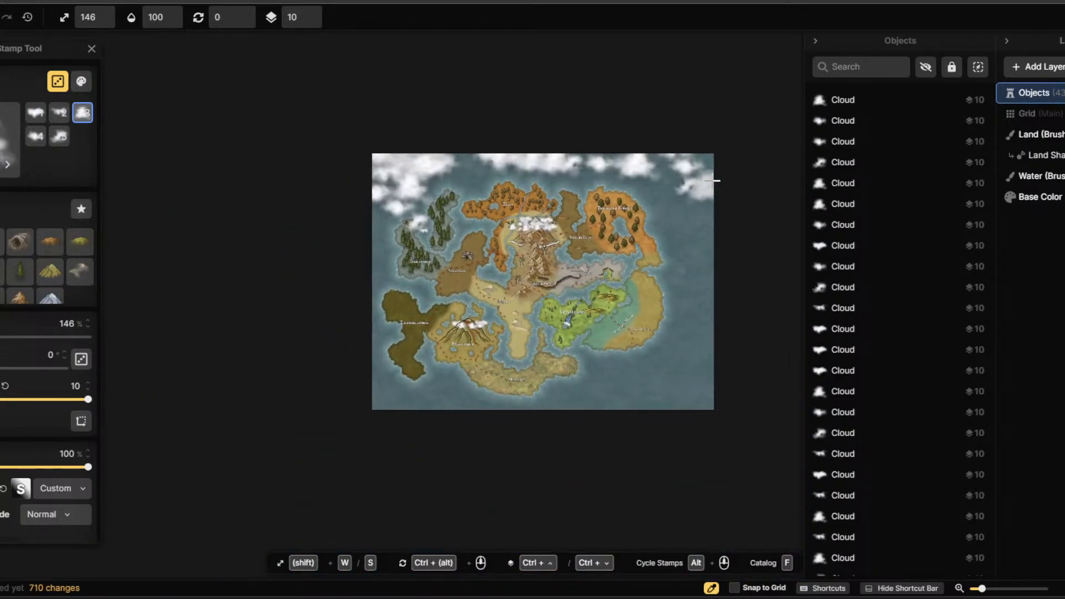
pyautogui.click(711, 170)
pyautogui.click(656, 171)
pyautogui.click(678, 189)
pyautogui.click(698, 201)
pyautogui.click(710, 222)
pyautogui.click(711, 235)
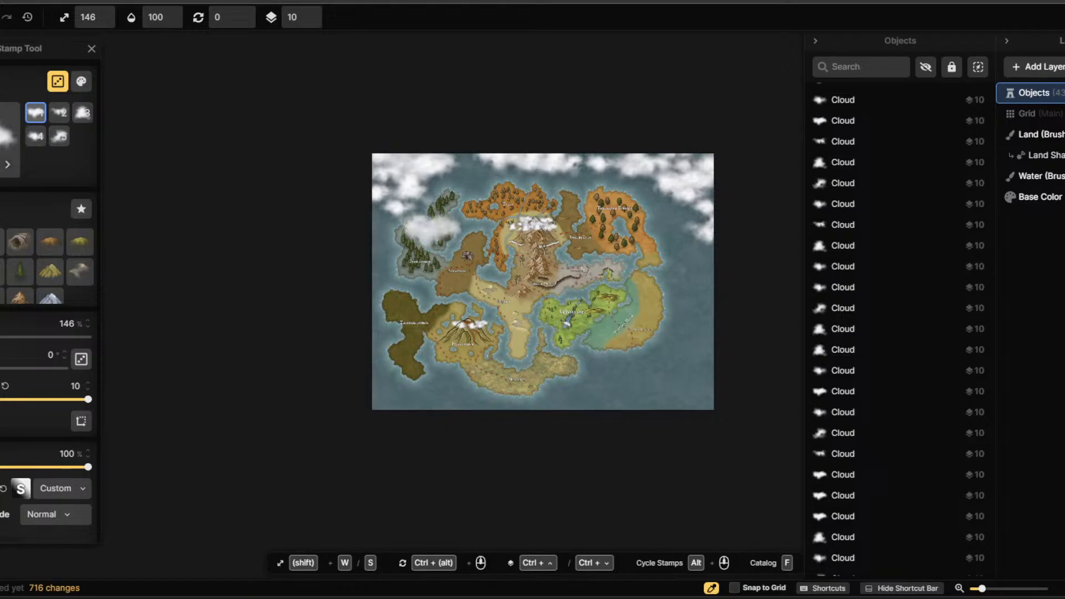
# Set the stamp size to 252% and stamp large clouds along the whole eastern edge from the southeast corner upward.
pyautogui.moveTo(1, 337); pyautogui.dragTo(22, 337)
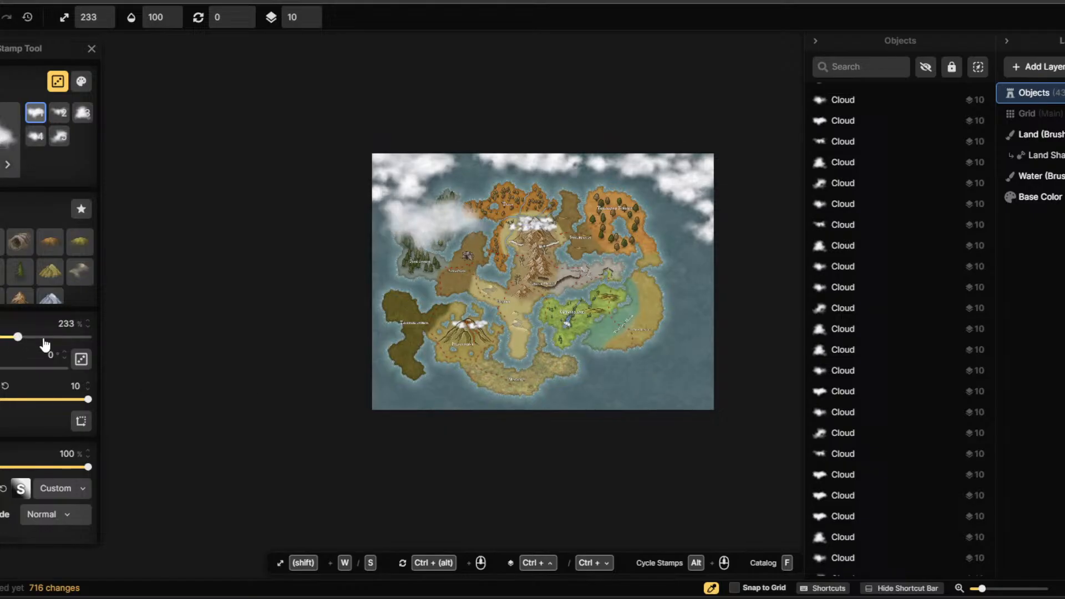
pyautogui.click(712, 424)
pyautogui.click(708, 396)
pyautogui.click(714, 367)
pyautogui.click(718, 335)
pyautogui.click(721, 299)
pyautogui.click(720, 269)
pyautogui.click(715, 247)
pyautogui.click(707, 219)
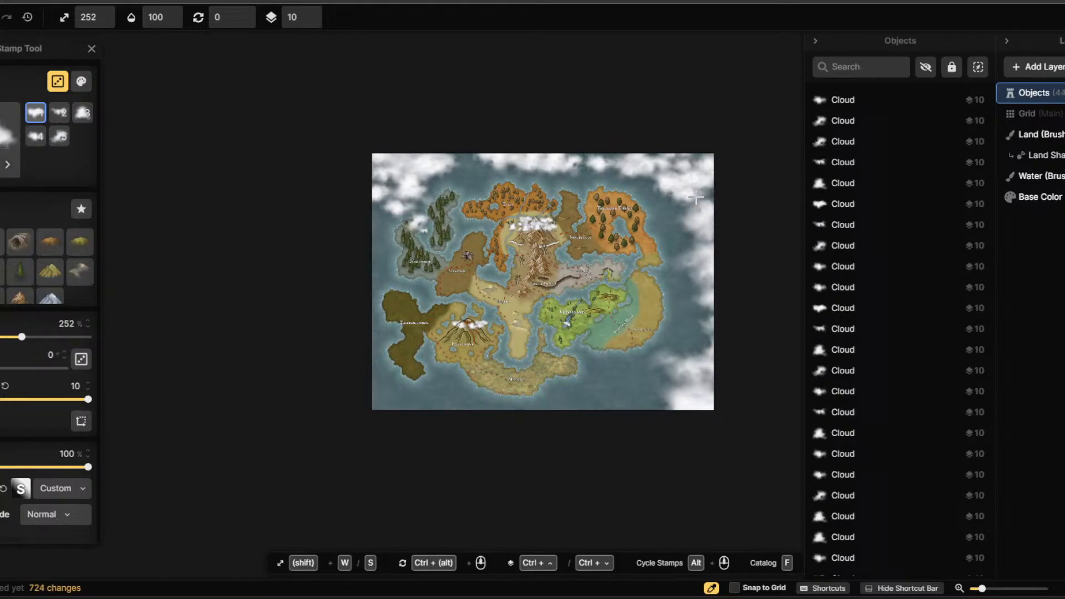
# Stamp large clouds along the map's southern edge, from the southeast side to the southwest corner and below Magrove.
pyautogui.click(652, 405)
pyautogui.click(655, 401)
pyautogui.click(623, 417)
pyautogui.click(598, 430)
pyautogui.click(387, 421)
pyautogui.click(414, 422)
pyautogui.click(436, 423)
pyautogui.click(510, 417)
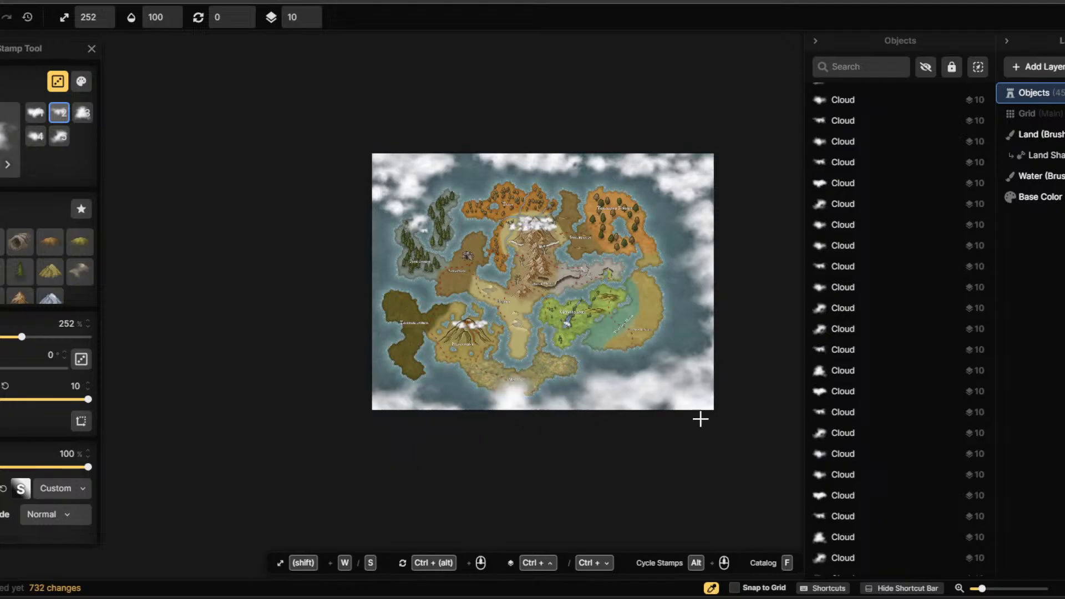
# Choose the round metal compass with gold points from the Core stamps and place it at 169% in the southeast corner.
pyautogui.scroll(3, 697, 410)
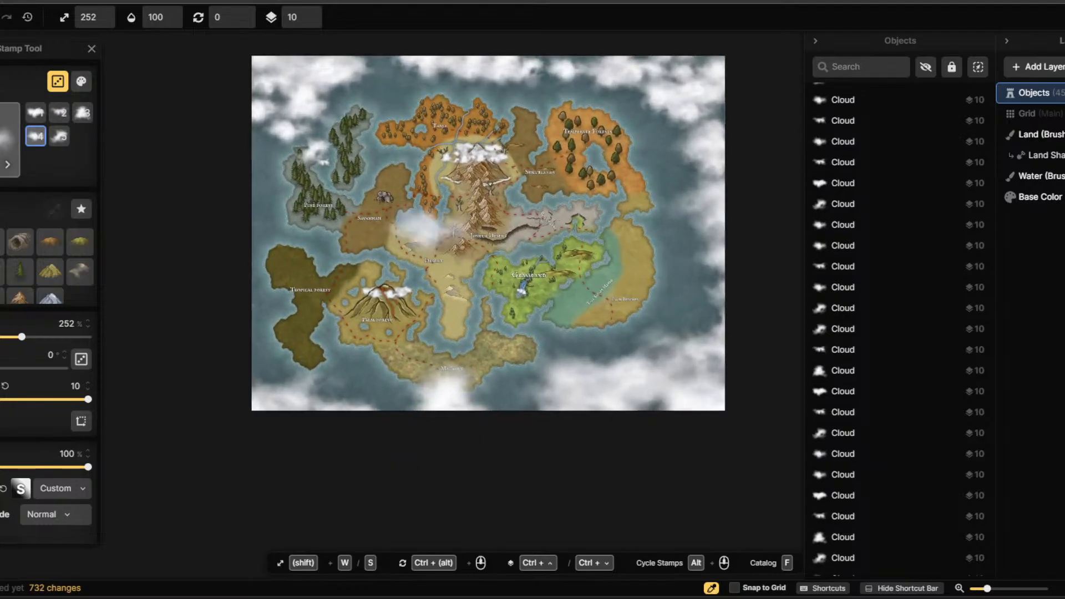
pyautogui.click(8, 162)
pyautogui.scroll(13, 352, 247)
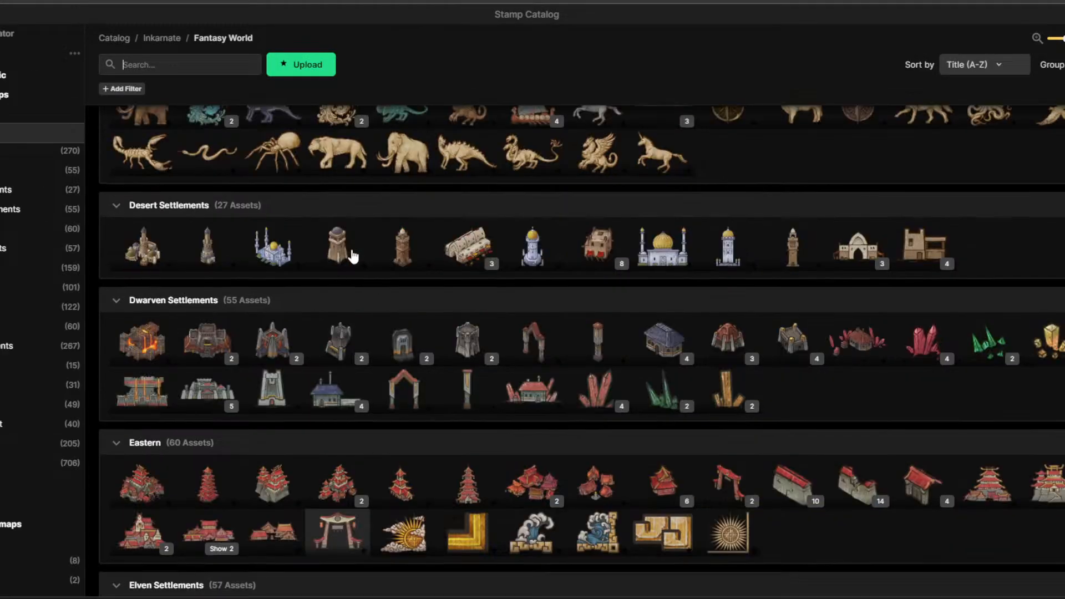
pyautogui.click(142, 320)
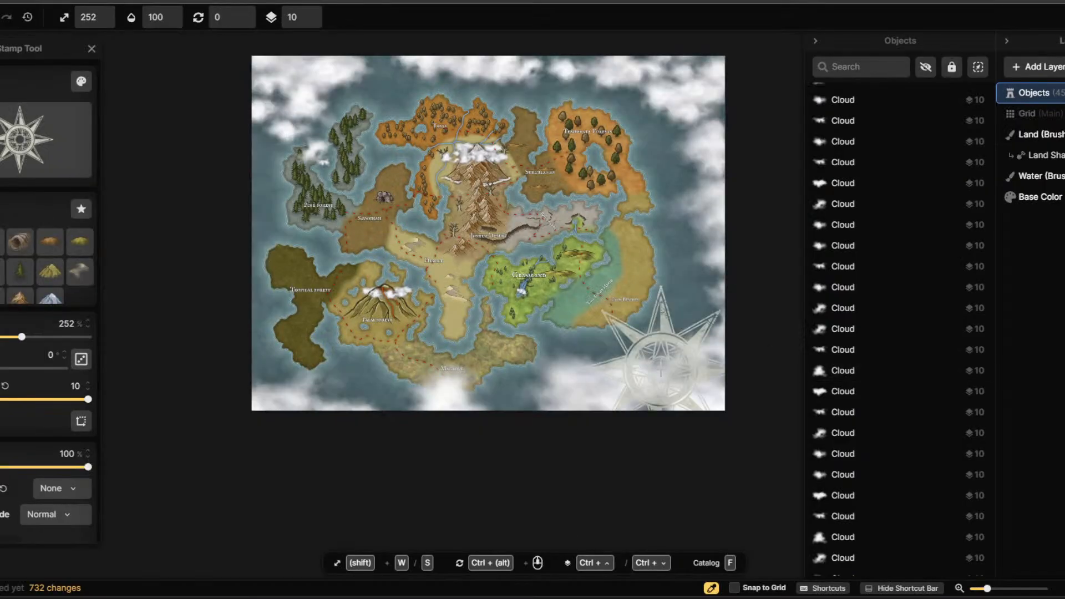
pyautogui.moveTo(1, 339); pyautogui.dragTo(1, 339)
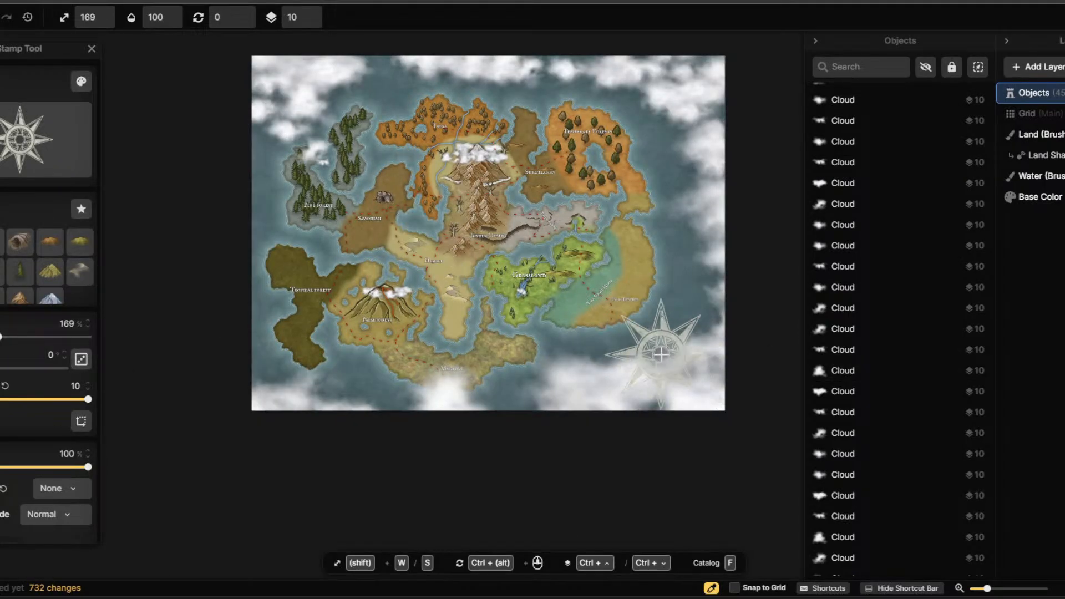
pyautogui.press('f')
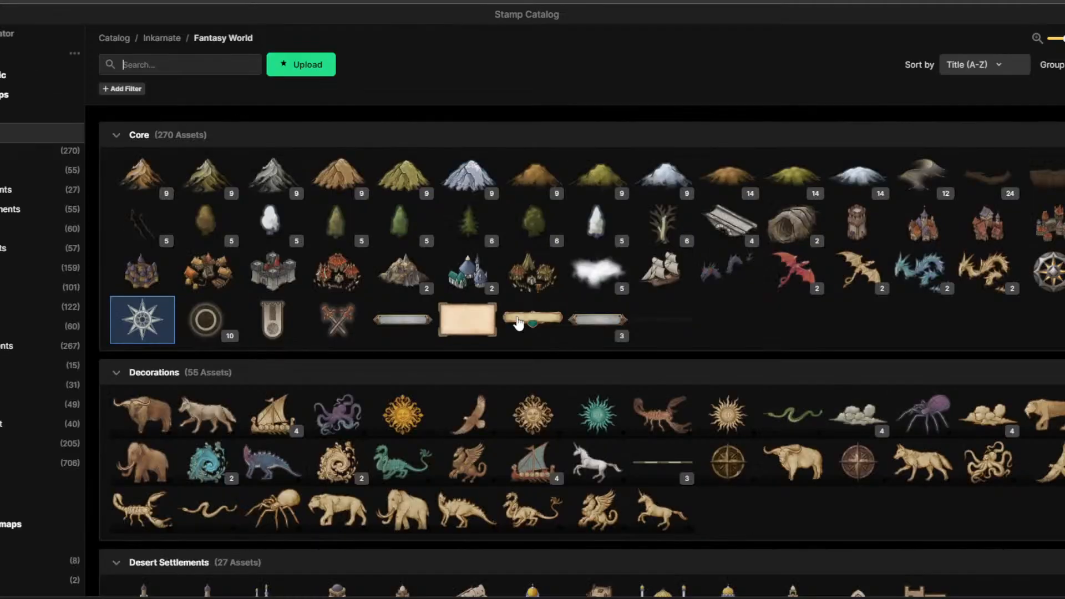
pyautogui.click(1053, 277)
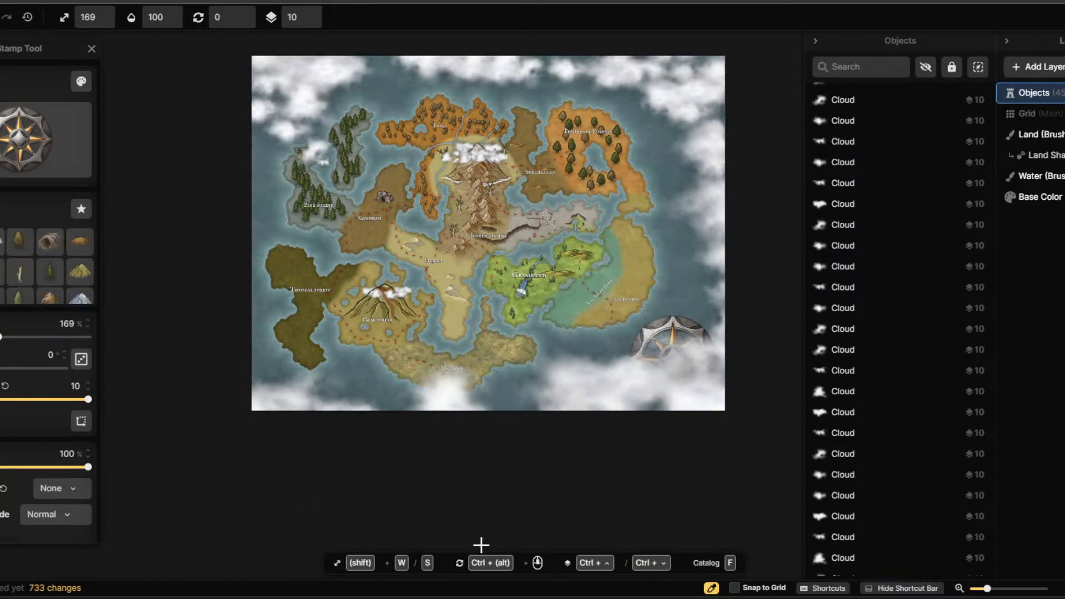
pyautogui.click(429, 239)
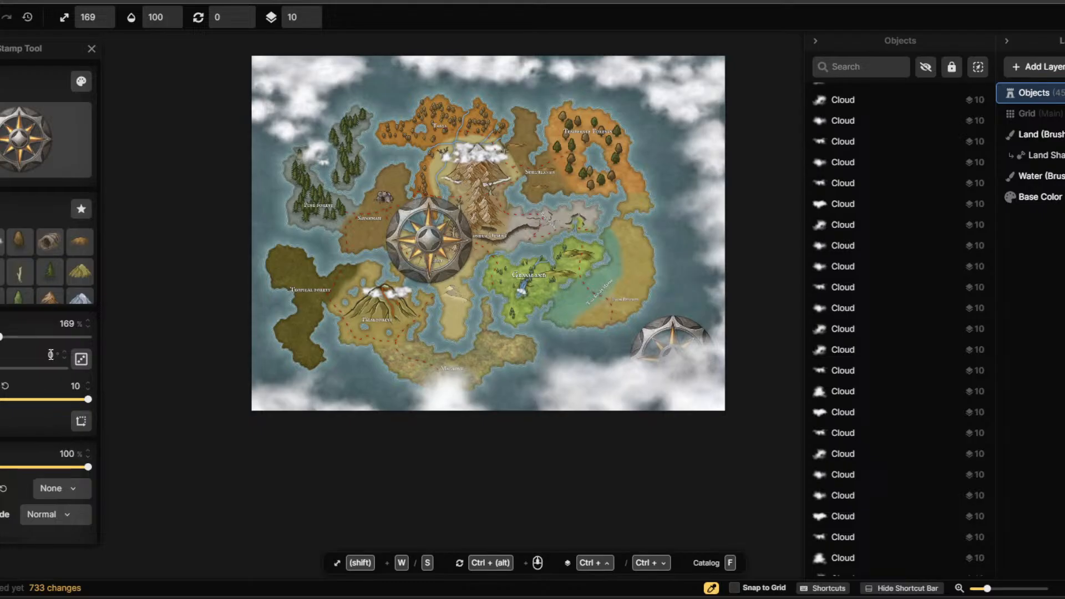
# Select the clouds around the southeast compass and set the layer of these clouds and the compass to 2.
pyautogui.click(893, 400)
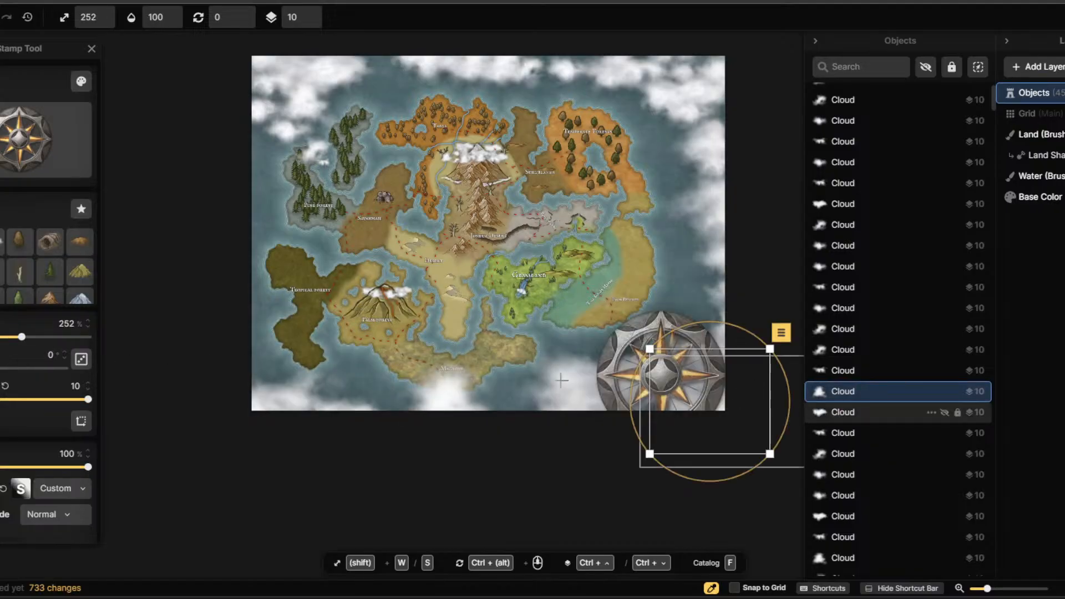
pyautogui.moveTo(88, 400); pyautogui.dragTo(33, 400)
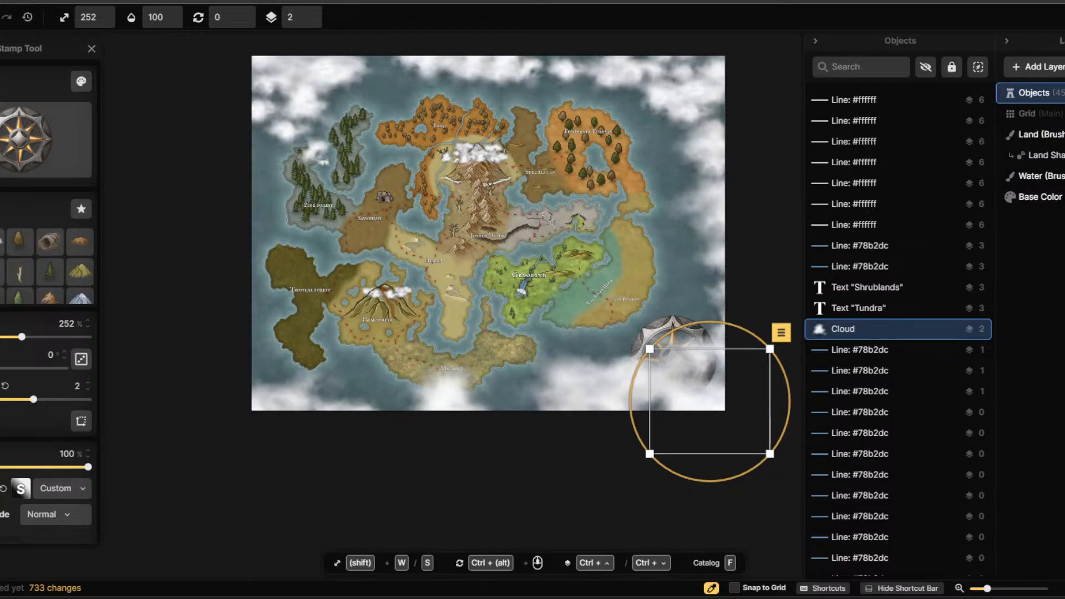
pyautogui.scroll(5, 892, 136)
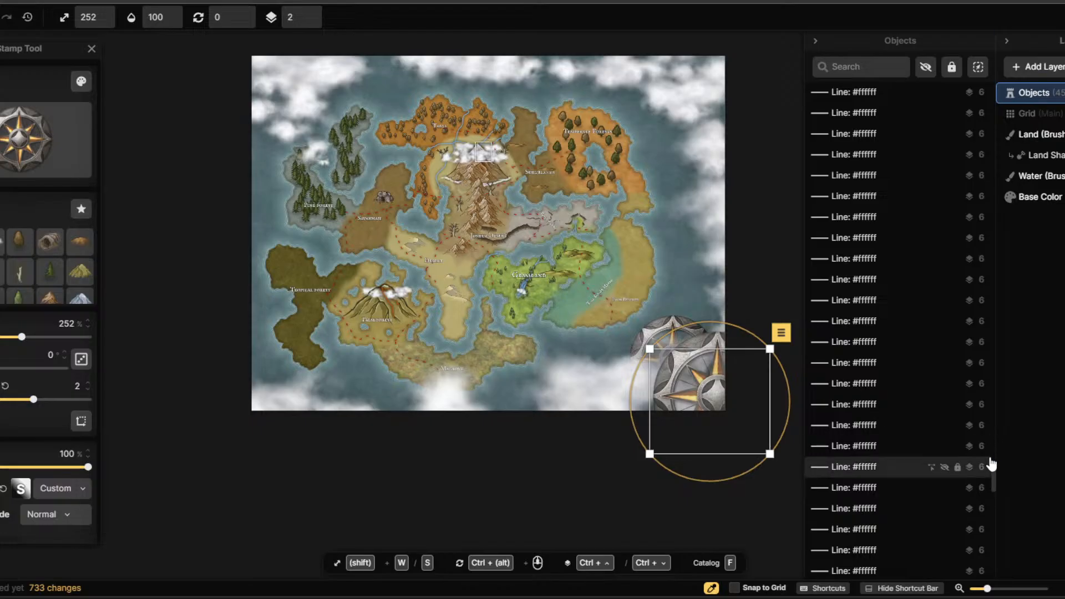
pyautogui.moveTo(993, 473); pyautogui.dragTo(1009, 118)
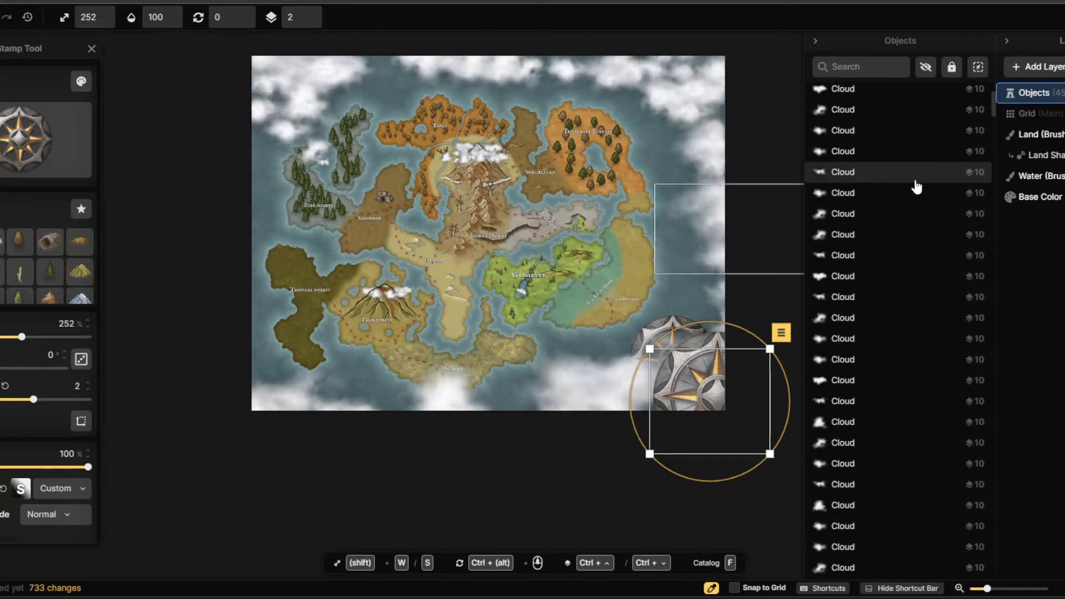
pyautogui.scroll(2, 915, 186)
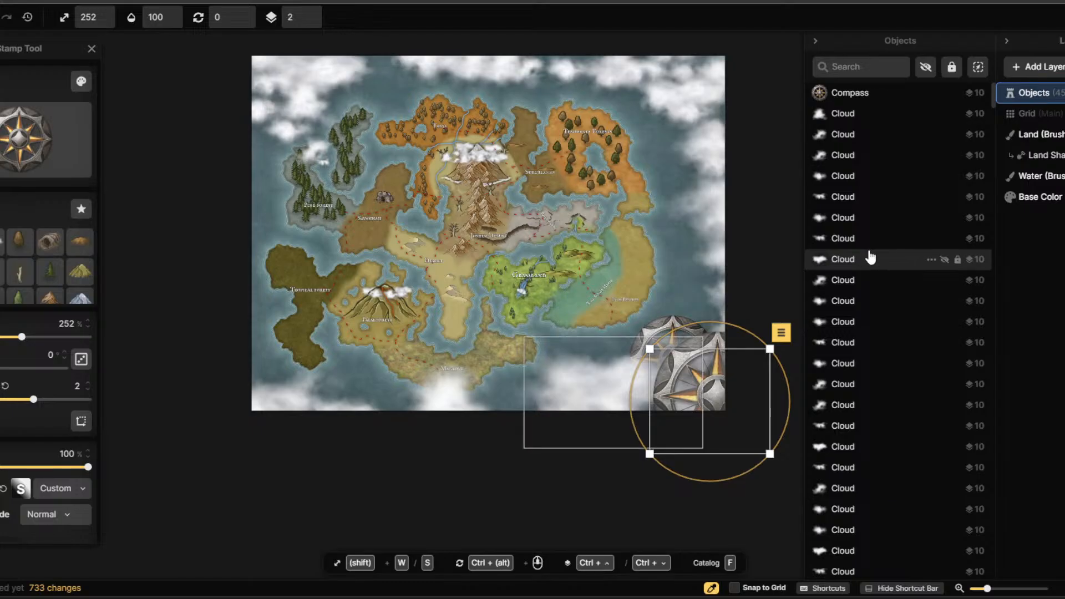
pyautogui.keyDown('shift'); pyautogui.click(869, 258); pyautogui.keyUp('shift')
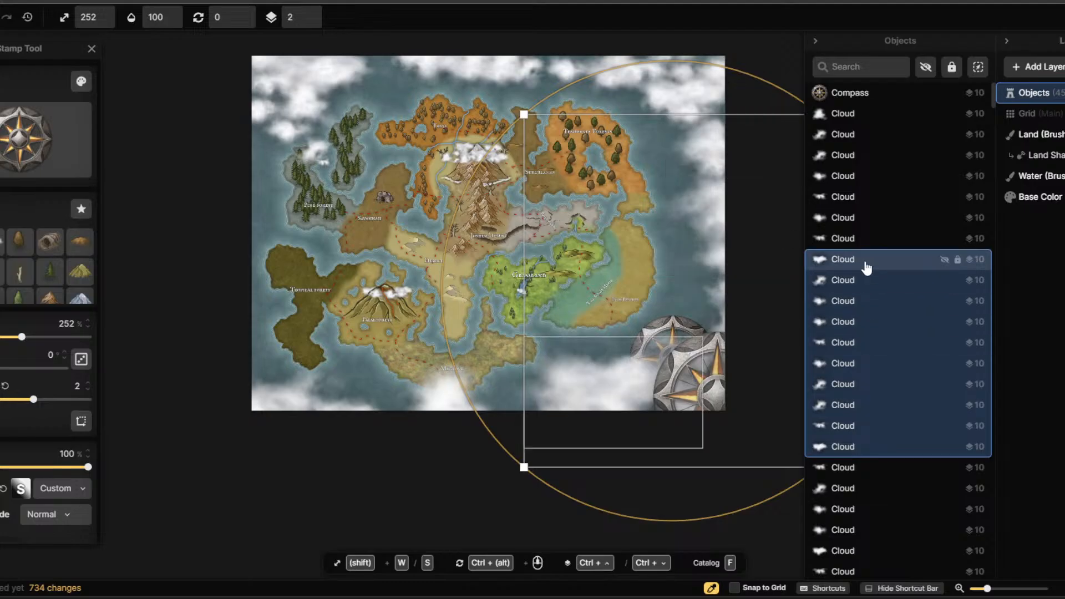
pyautogui.keyDown('shift'); pyautogui.click(860, 218); pyautogui.keyUp('shift')
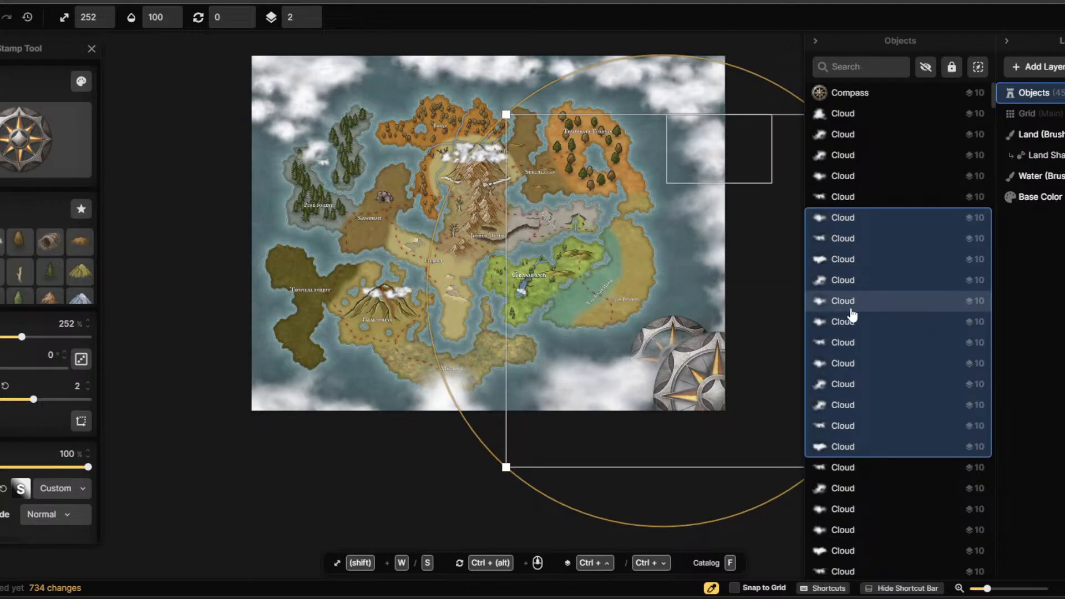
pyautogui.rightClick(878, 349)
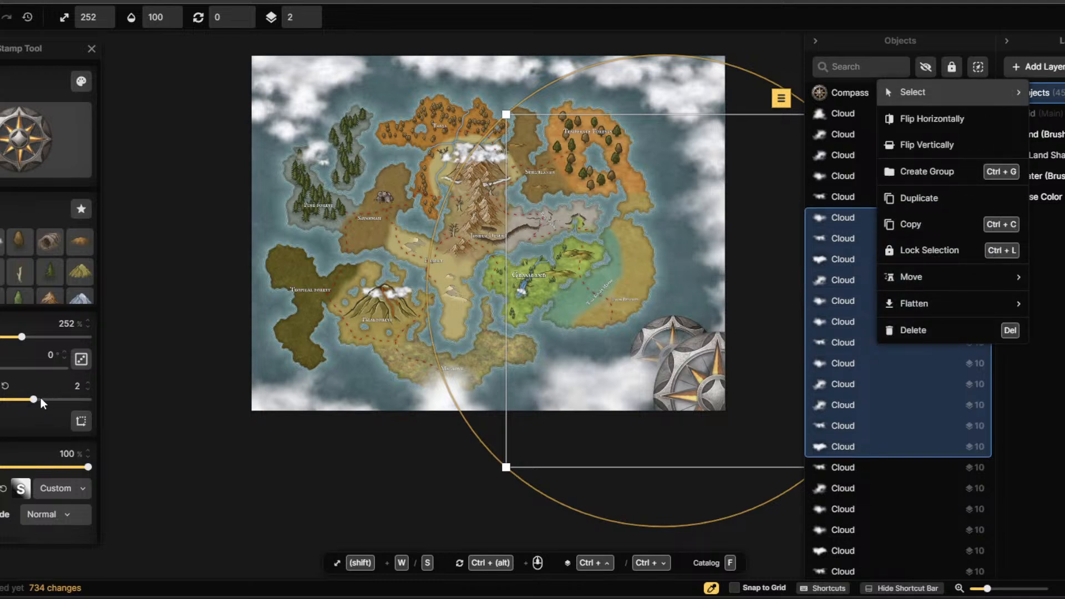
pyautogui.click(78, 420)
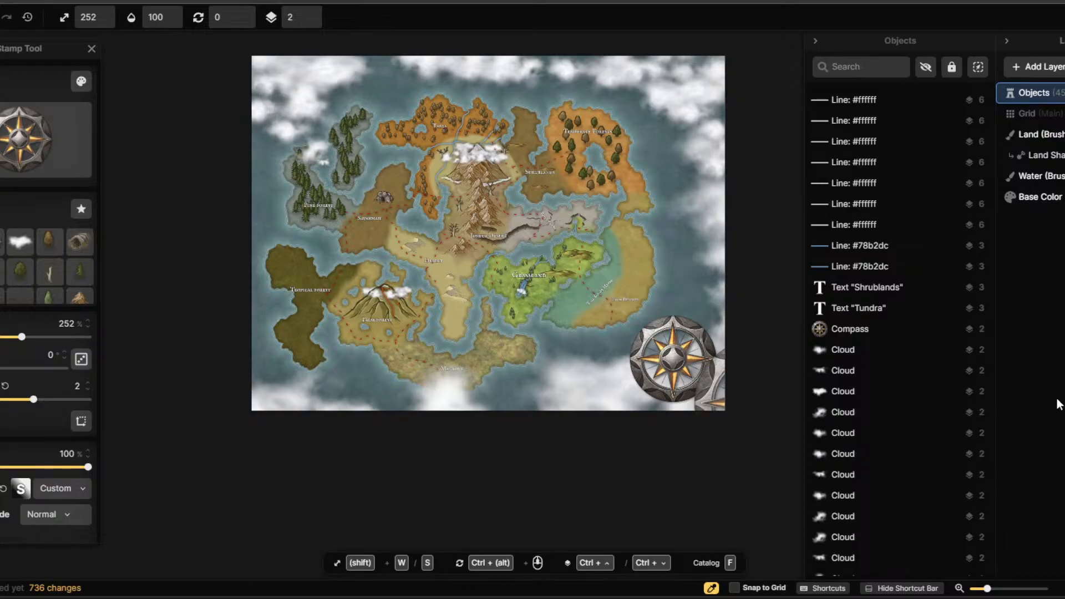
# Stamp small caves at 84% size in Magrove, Tropical forest, Temperate Forests and northern Pine forest.
pyautogui.scroll(2, 266, 300)
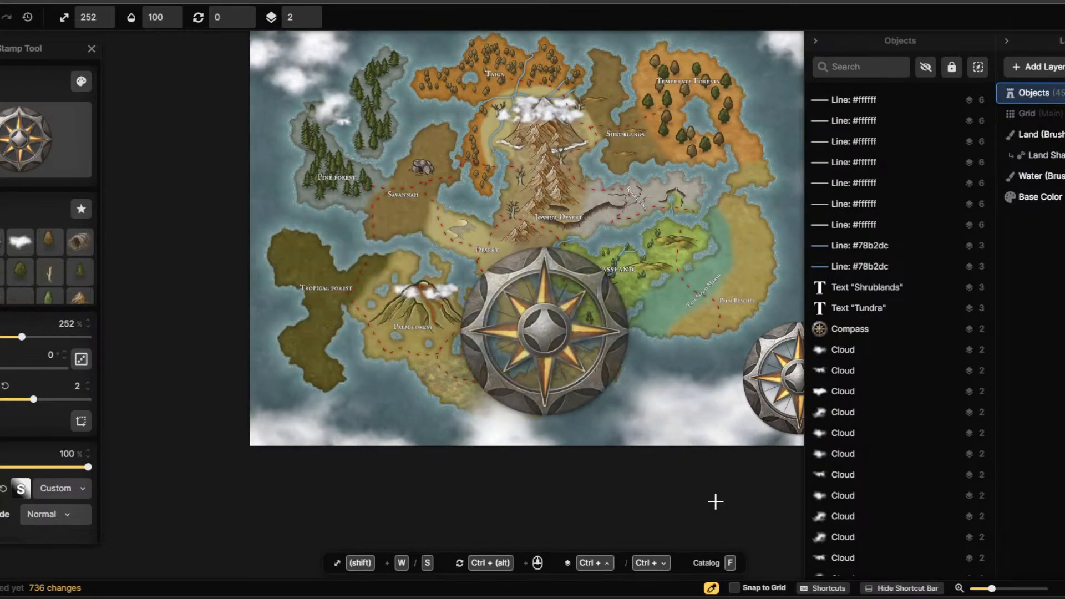
pyautogui.scroll(3, 495, 383)
pyautogui.scroll(-4, 496, 383)
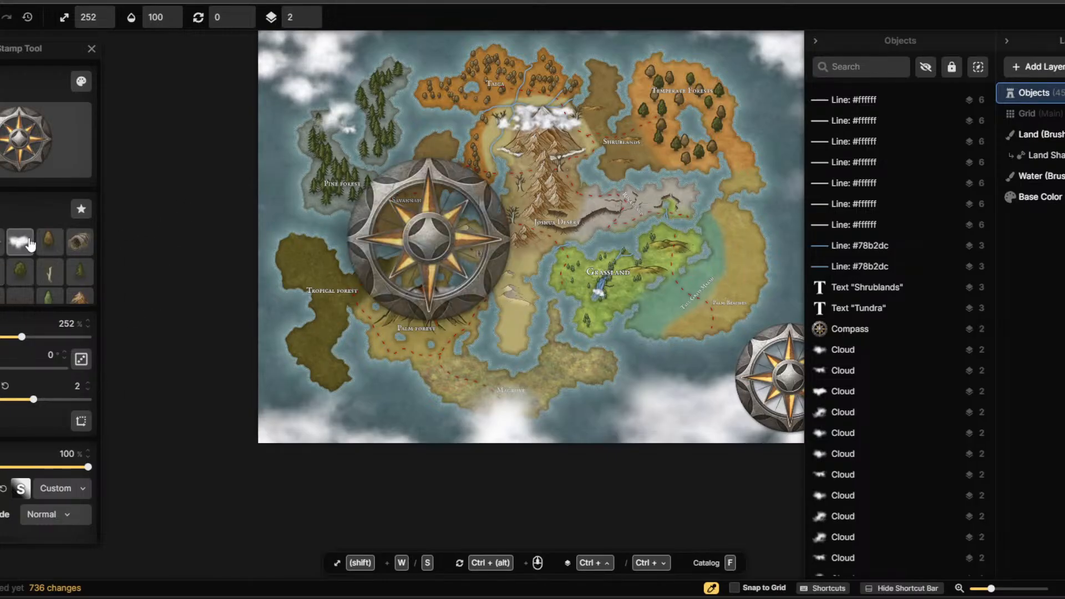
pyautogui.click(78, 250)
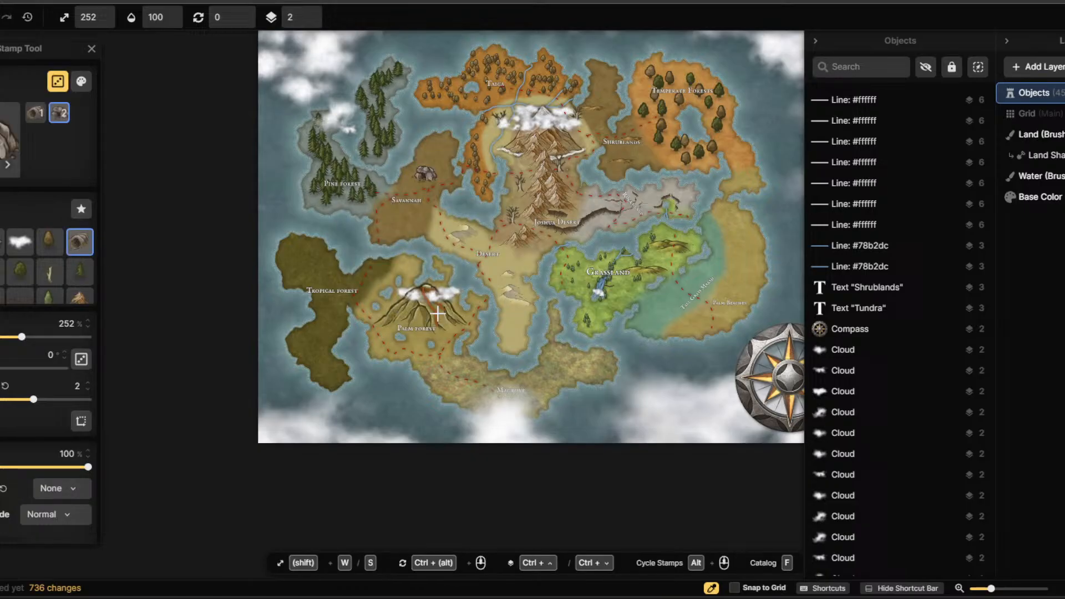
pyautogui.click(35, 113)
pyautogui.click(58, 113)
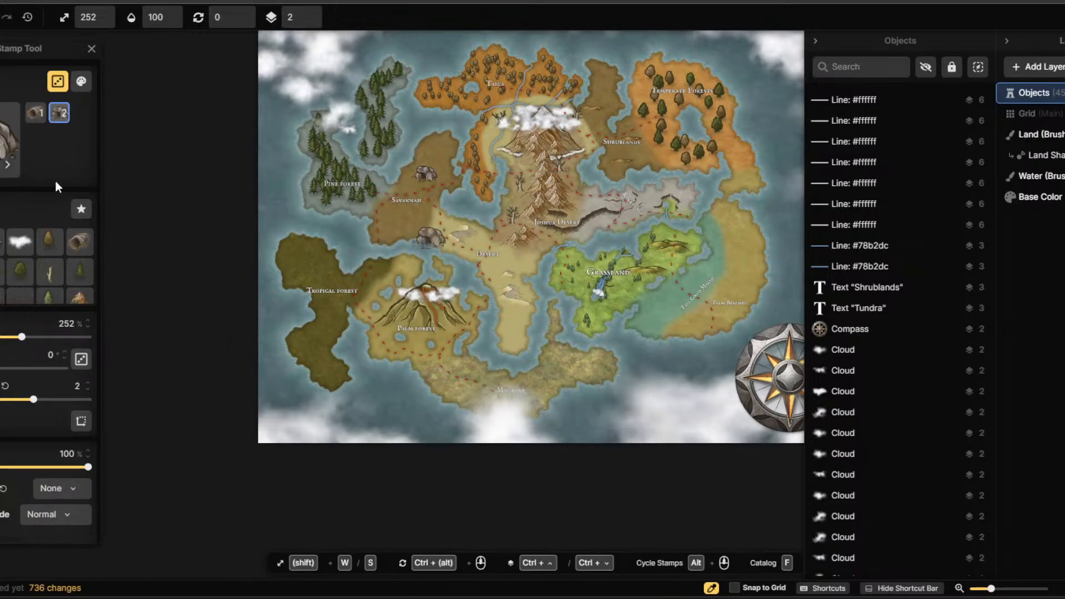
pyautogui.moveTo(10, 337); pyautogui.dragTo(0, 337)
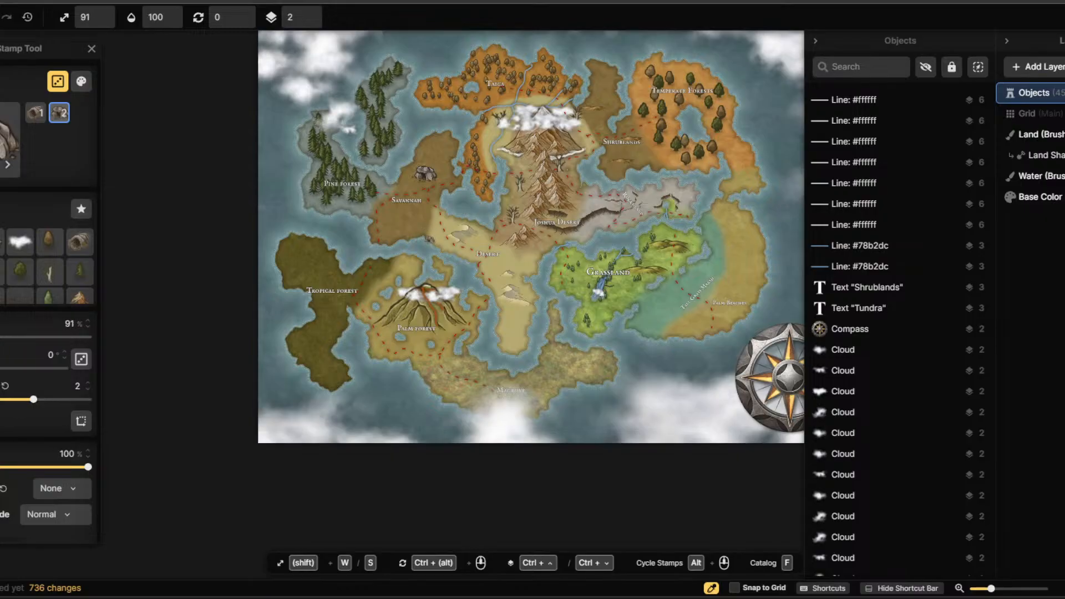
pyautogui.click(461, 375)
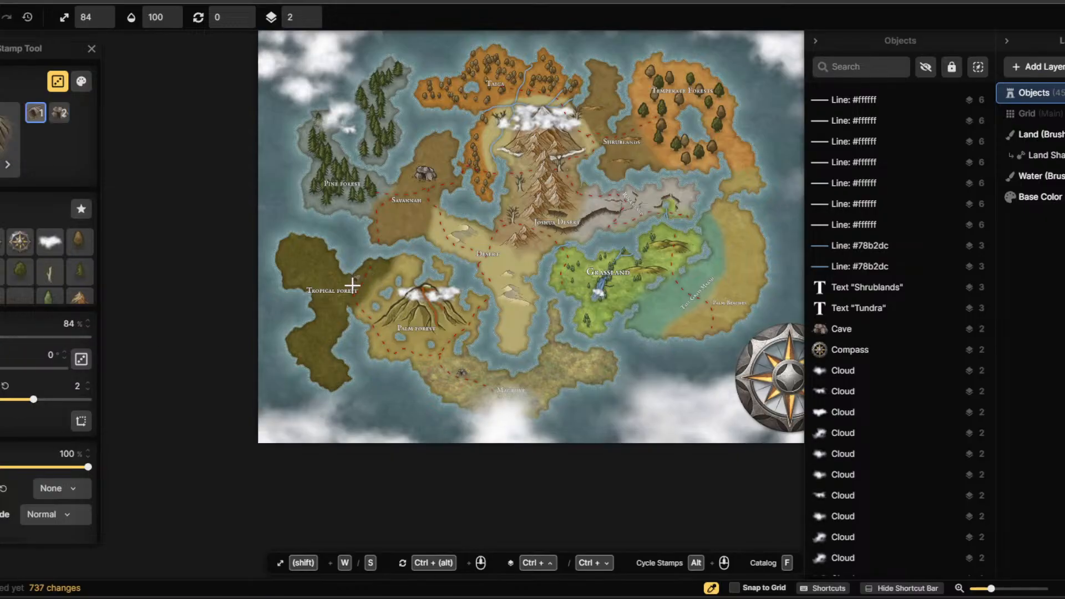
pyautogui.click(314, 269)
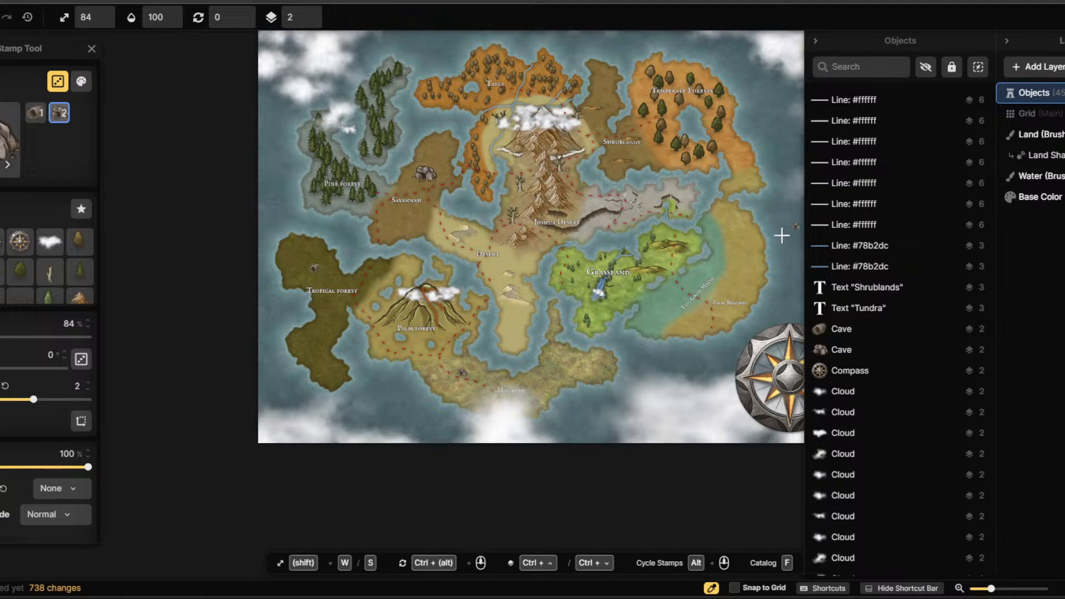
pyautogui.click(696, 101)
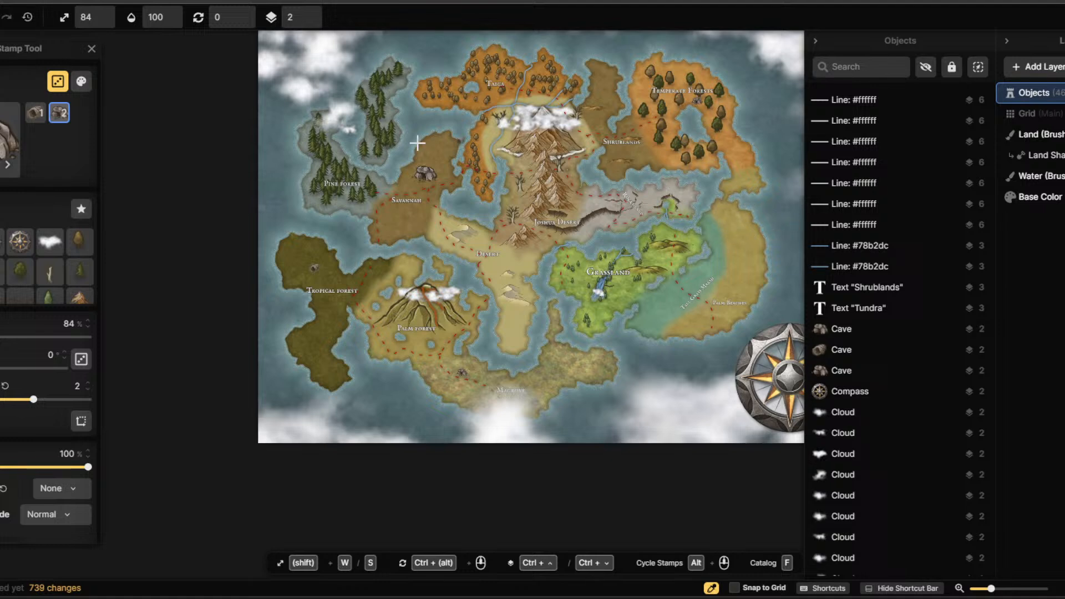
pyautogui.click(386, 121)
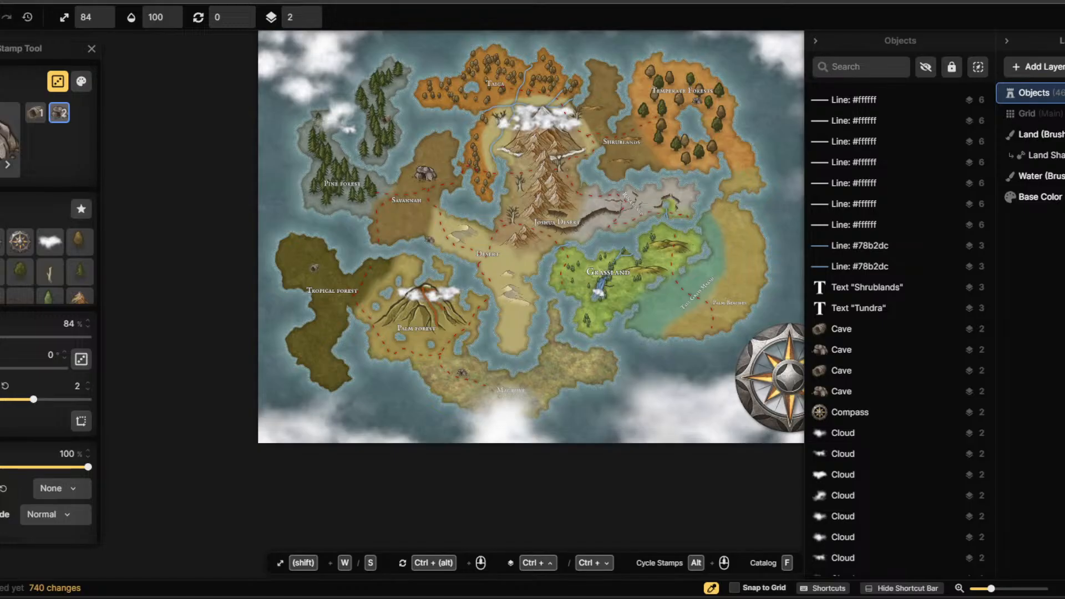
# Draw a short river across western Temperate Forests with the solid light-blue free-draw path preset.
pyautogui.click(1, 222)
pyautogui.click(41, 308)
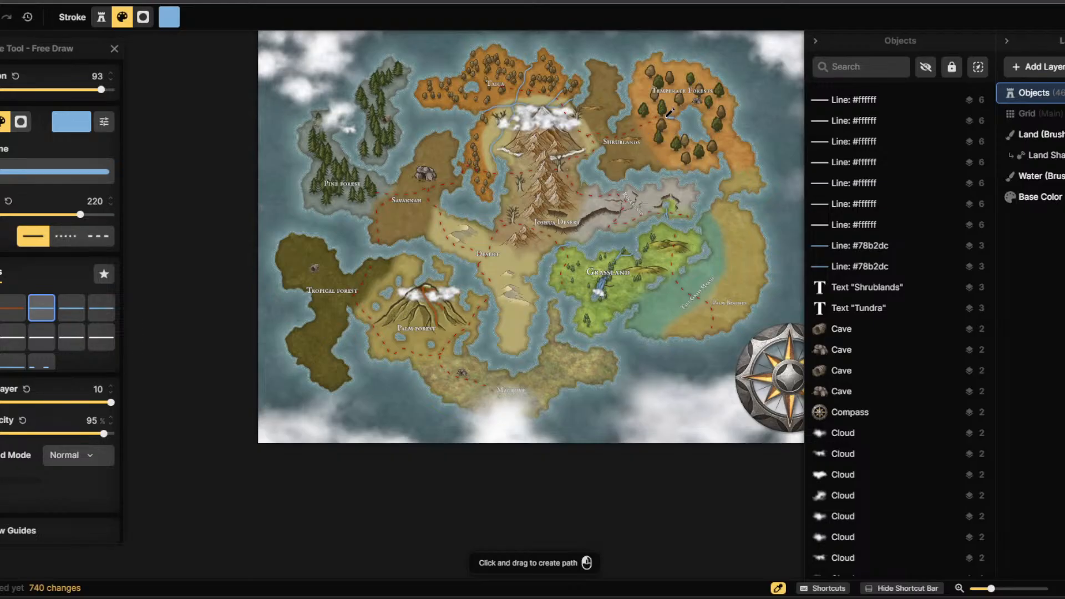
pyautogui.moveTo(632, 111); pyautogui.dragTo(625, 106)
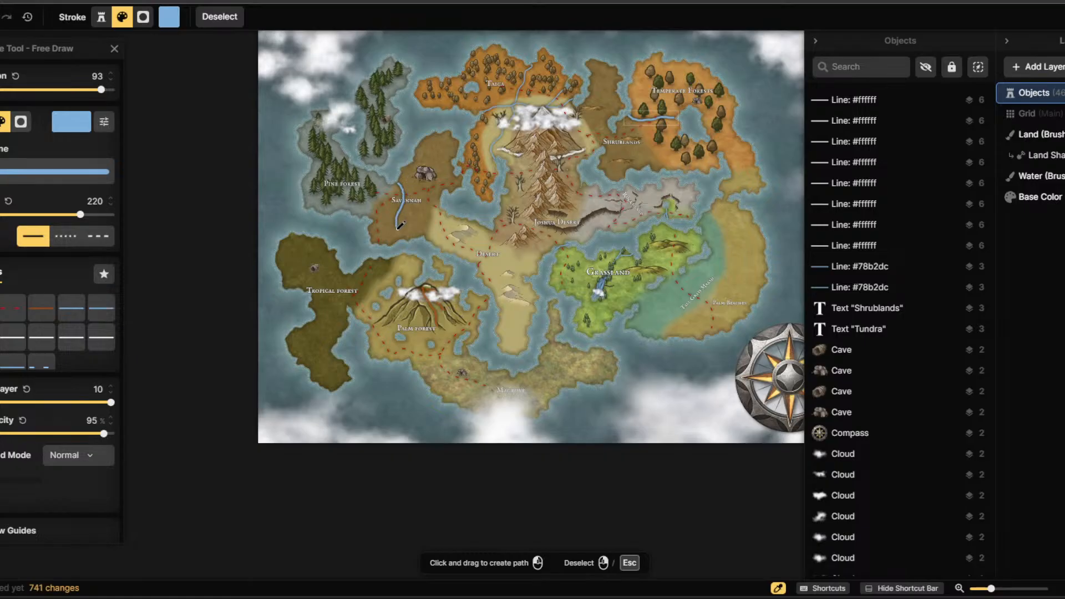
# Draw a light-blue river southward through Savannah and set its layer to -4 and opacity to 52%.
pyautogui.moveTo(403, 237); pyautogui.dragTo(401, 241)
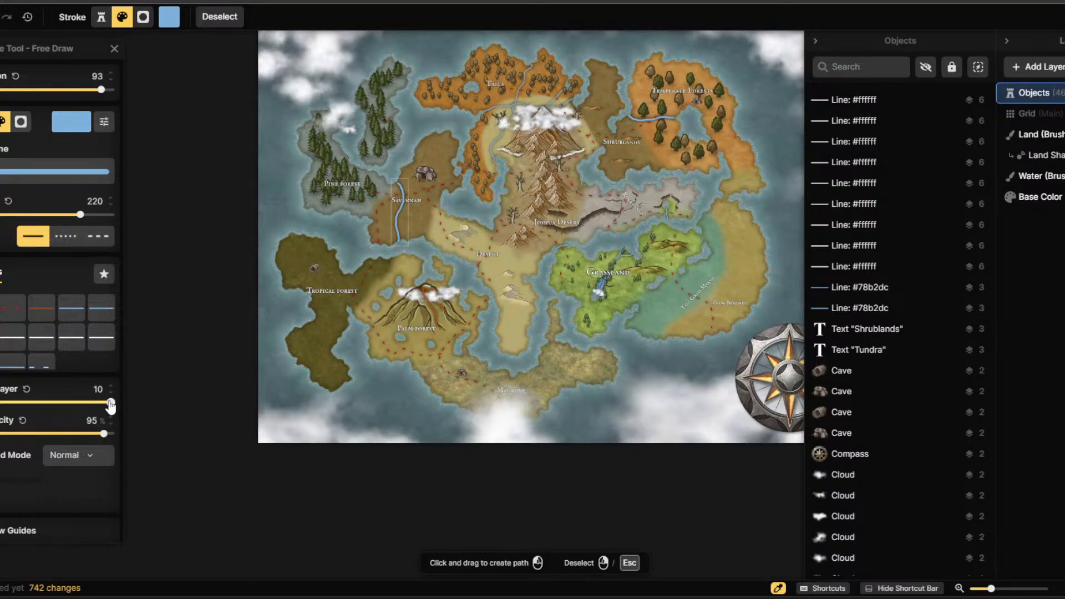
pyautogui.moveTo(105, 408); pyautogui.dragTo(14, 424)
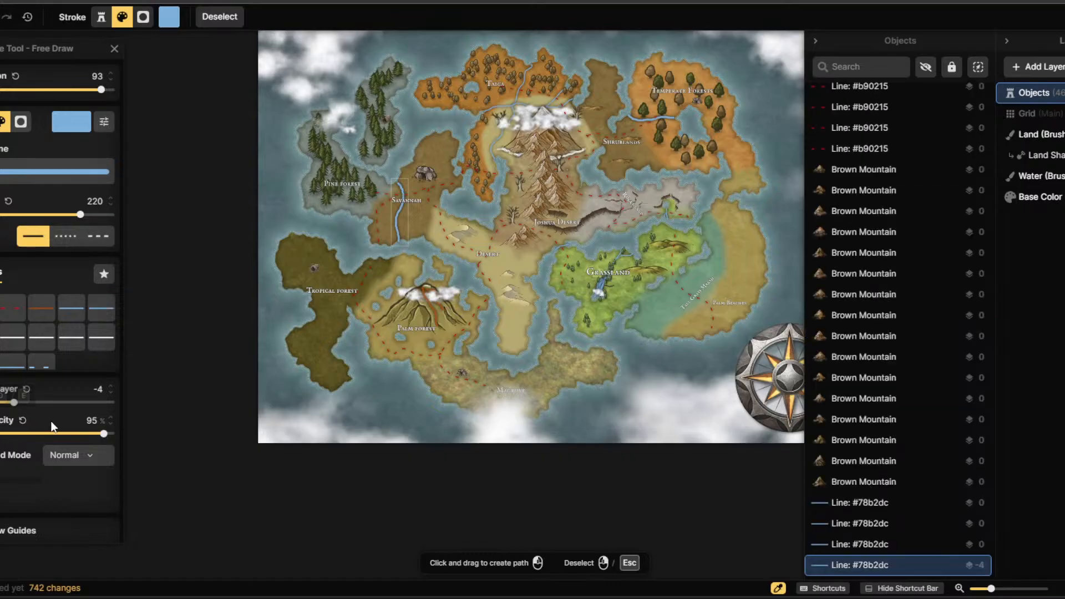
pyautogui.moveTo(100, 435); pyautogui.dragTo(46, 440)
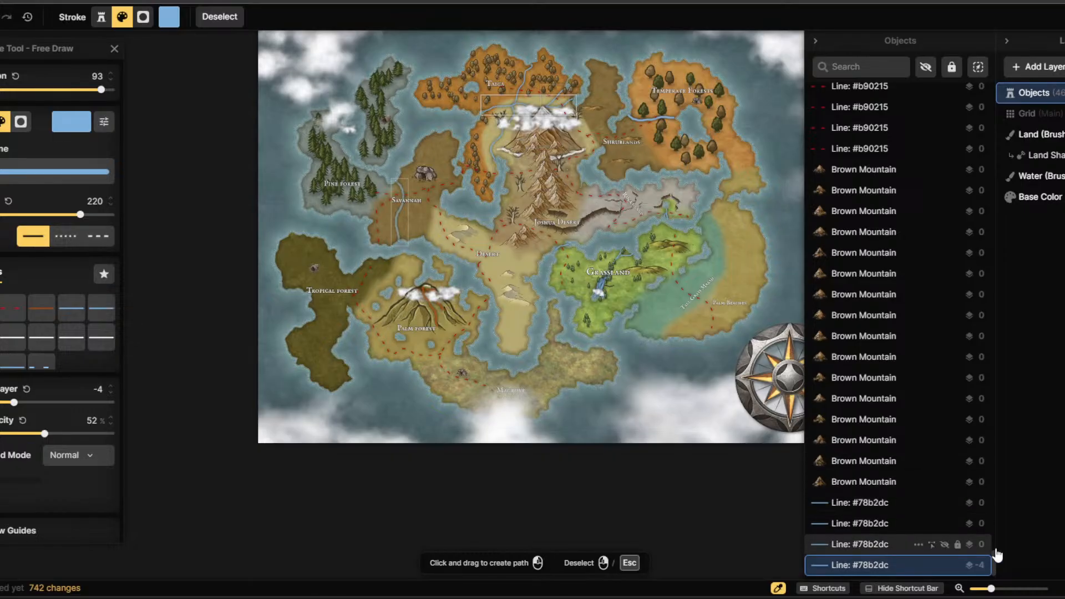
# Select the river in western Temperate Forests and set its opacity to 58% and its layer to -7.
pyautogui.moveTo(993, 562); pyautogui.dragTo(1013, 94)
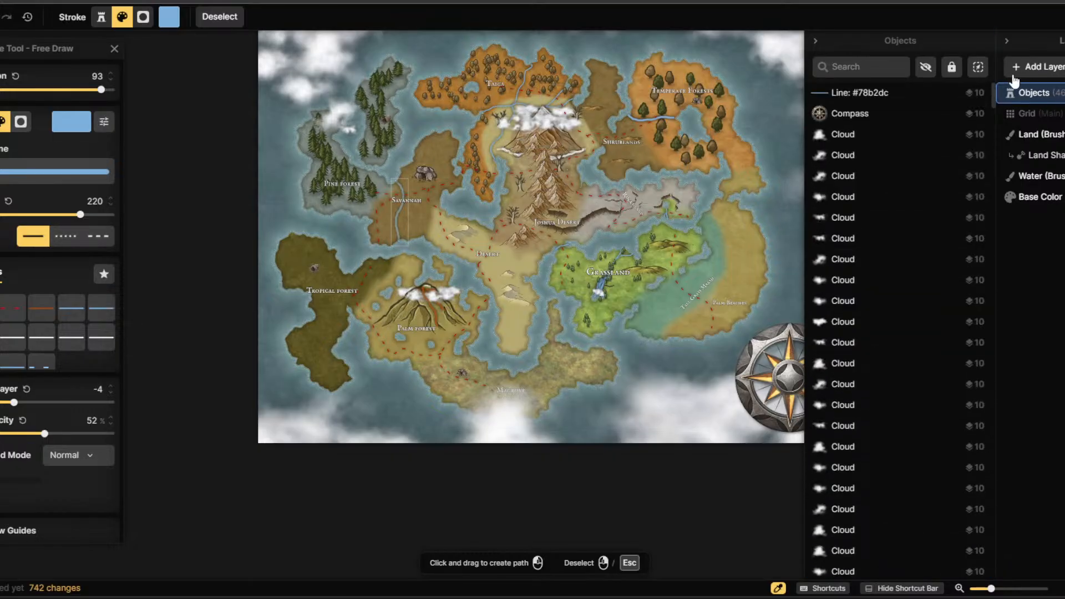
pyautogui.click(889, 95)
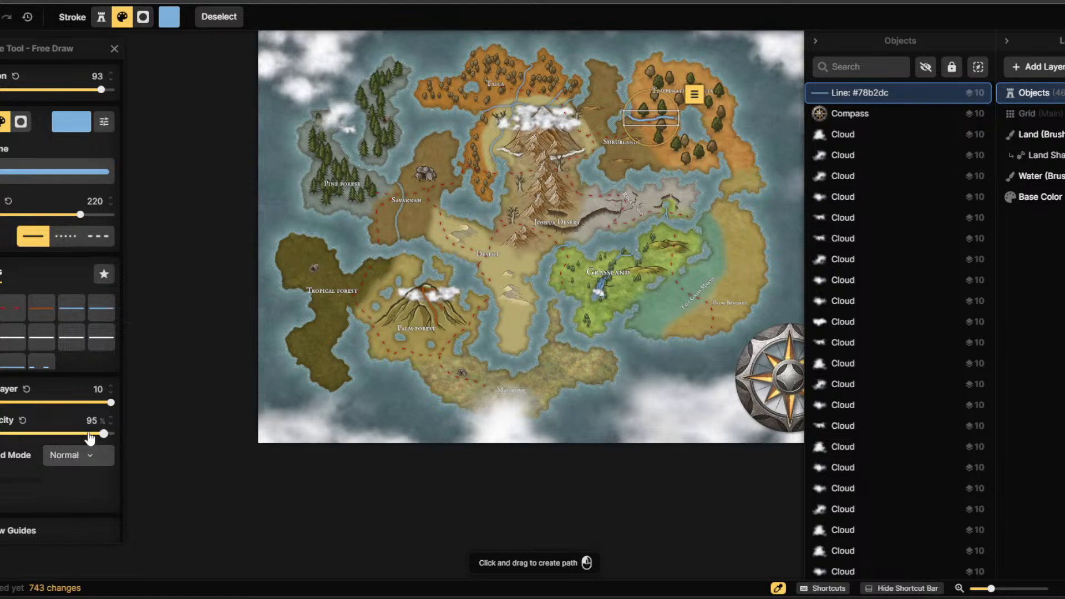
pyautogui.moveTo(65, 438); pyautogui.dragTo(53, 436)
pyautogui.moveTo(111, 403); pyautogui.dragTo(3, 408)
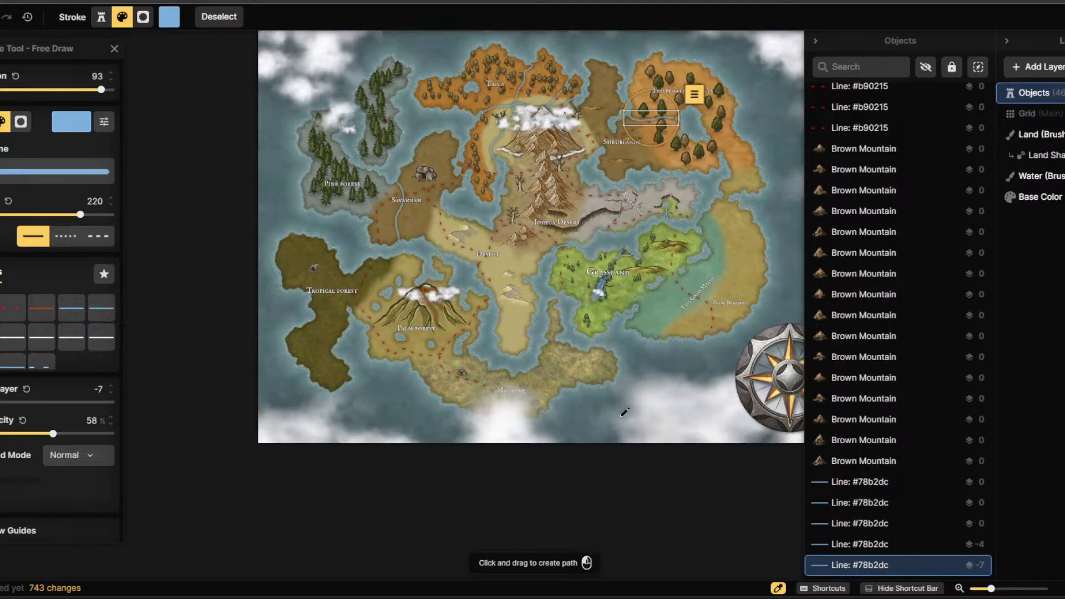
# Try drawing a river along the border between Grassland and Tall Grass Marsh, and undo it.
pyautogui.scroll(5, 643, 356)
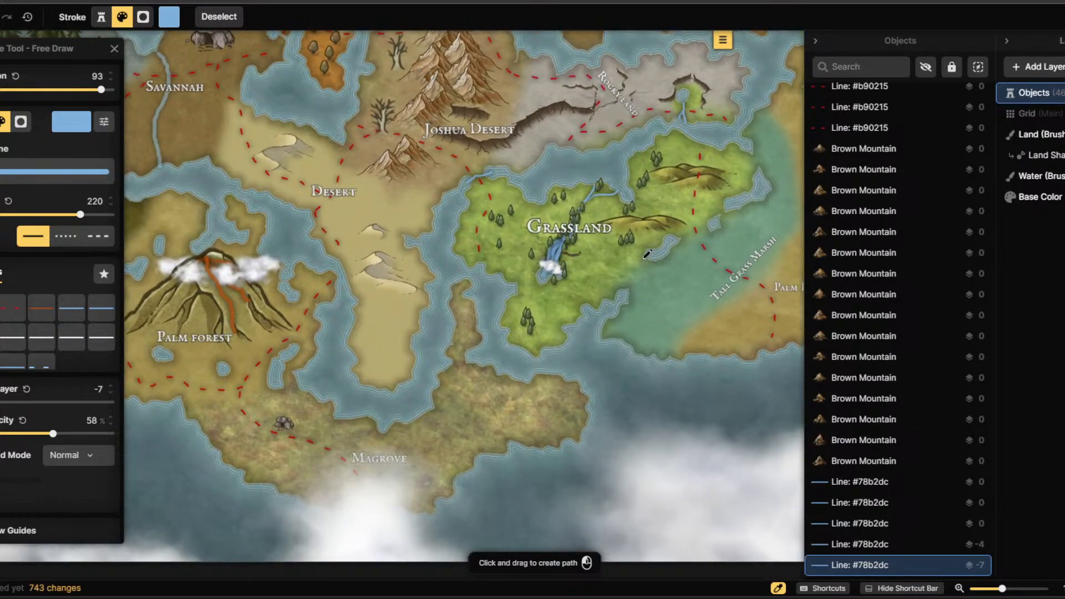
pyautogui.moveTo(643, 258); pyautogui.dragTo(628, 279)
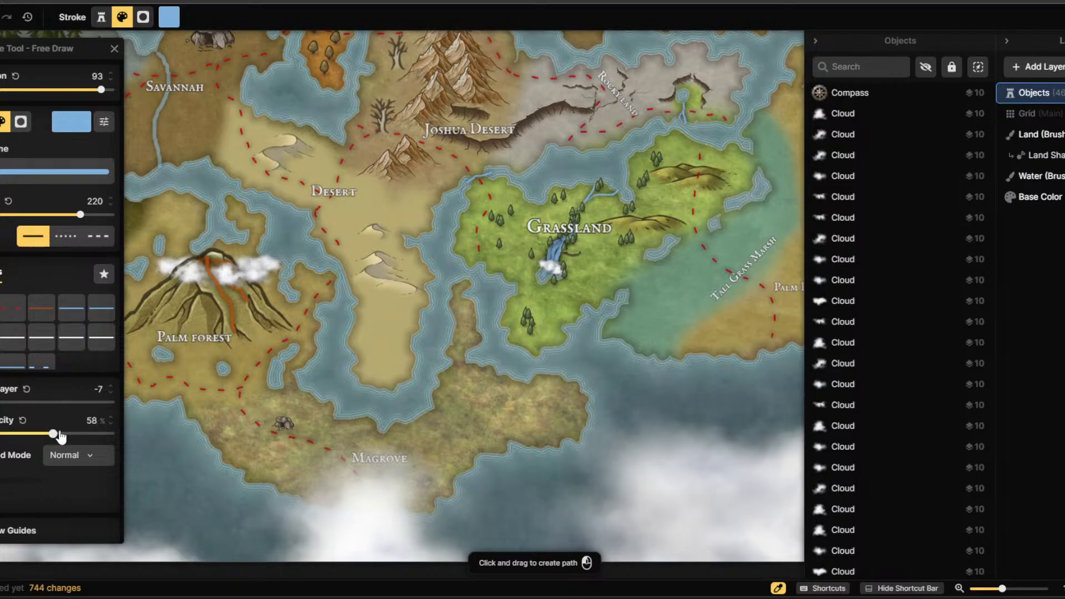
pyautogui.moveTo(653, 253); pyautogui.dragTo(625, 288)
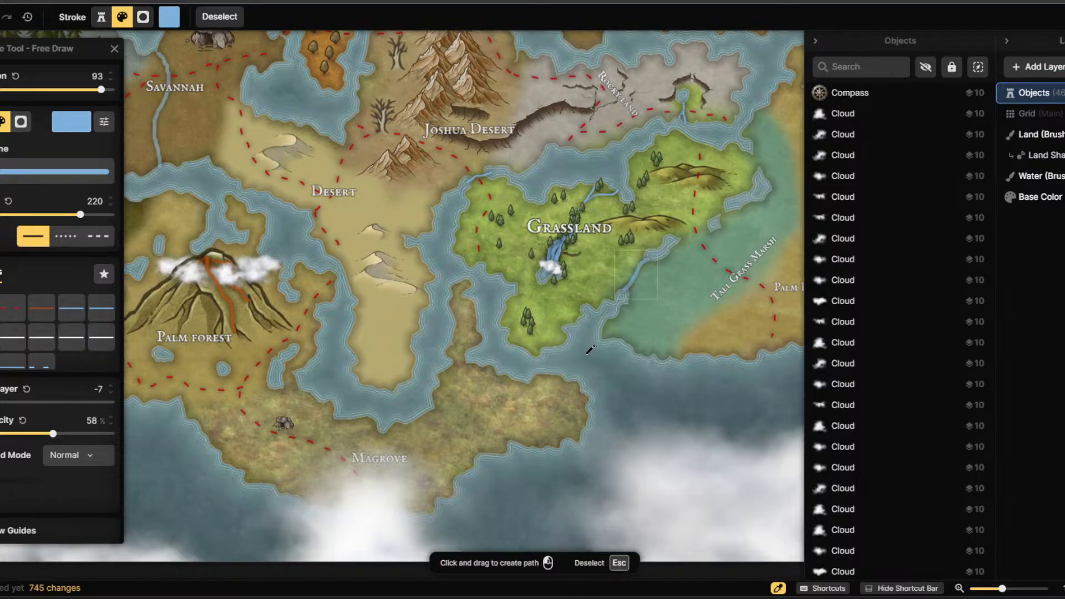
pyautogui.scroll(-3, 506, 410)
pyautogui.scroll(-3, 500, 411)
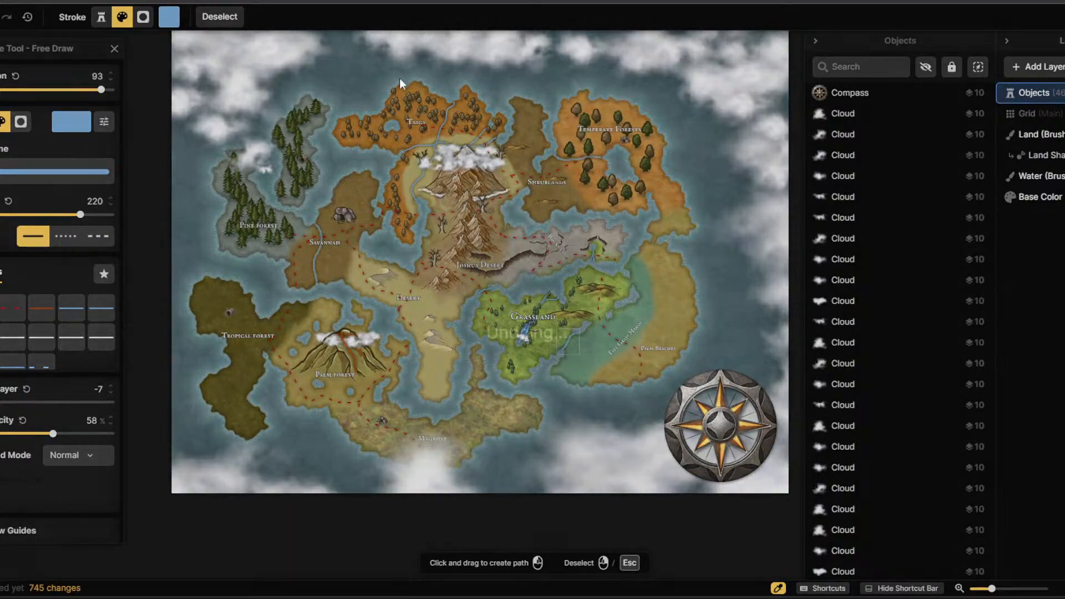
pyautogui.hotkey('ctrl', 'z')
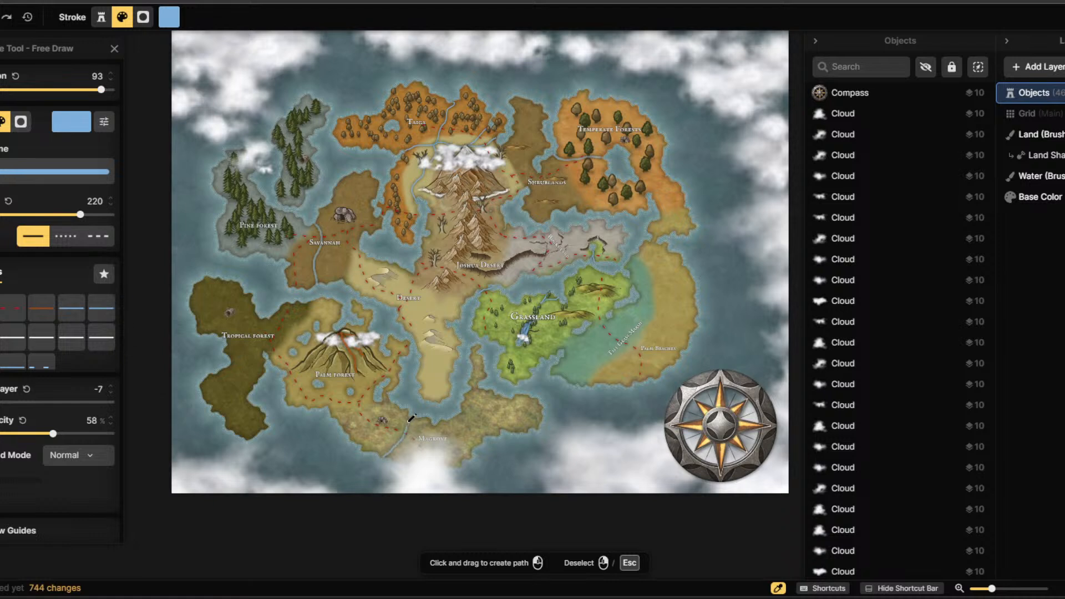
# Draw a branching network of light-blue rivers across Magrove from its north coast to its south coast, undoing the unwanted strokes.
pyautogui.moveTo(411, 416)
pyautogui.mouseDown()
pyautogui.moveTo(389, 452)
pyautogui.moveTo(458, 429)
pyautogui.moveTo(459, 404)
pyautogui.moveTo(471, 465)
pyautogui.moveTo(465, 437)
pyautogui.moveTo(499, 459)
pyautogui.mouseUp()
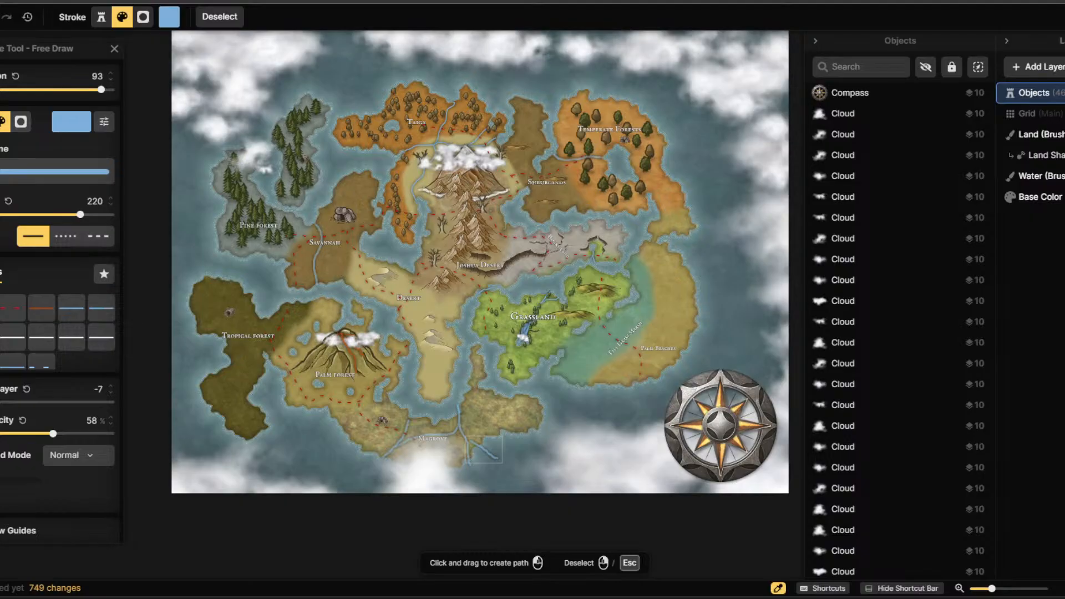
pyautogui.hotkey('ctrl', 'z')
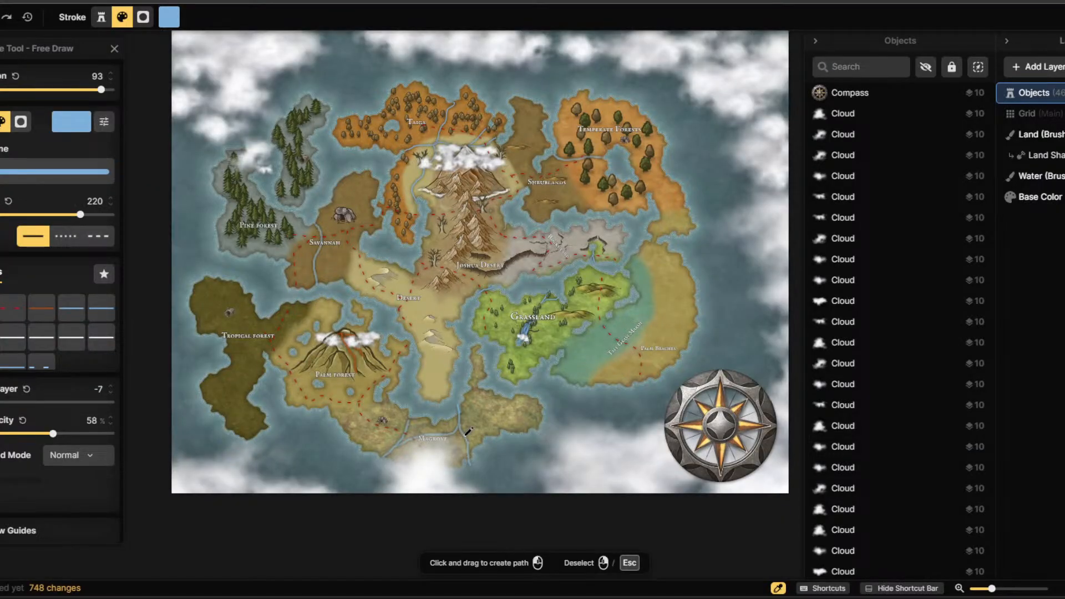
pyautogui.moveTo(481, 447)
pyautogui.mouseDown()
pyautogui.moveTo(446, 461)
pyautogui.moveTo(433, 433)
pyautogui.moveTo(433, 469)
pyautogui.mouseUp()
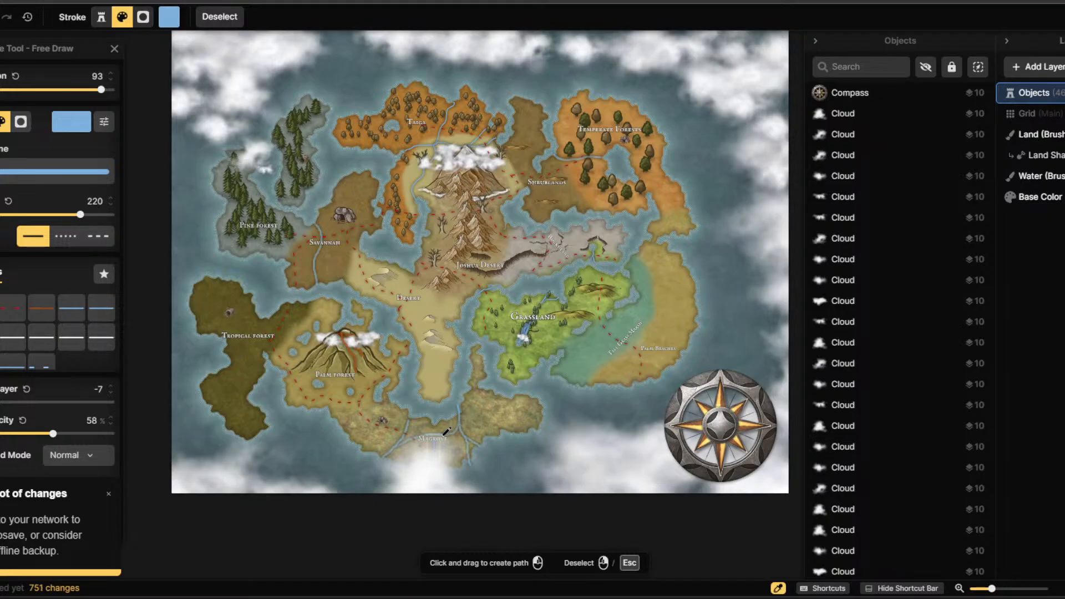
pyautogui.moveTo(448, 417); pyautogui.dragTo(444, 436)
pyautogui.click(8, 17)
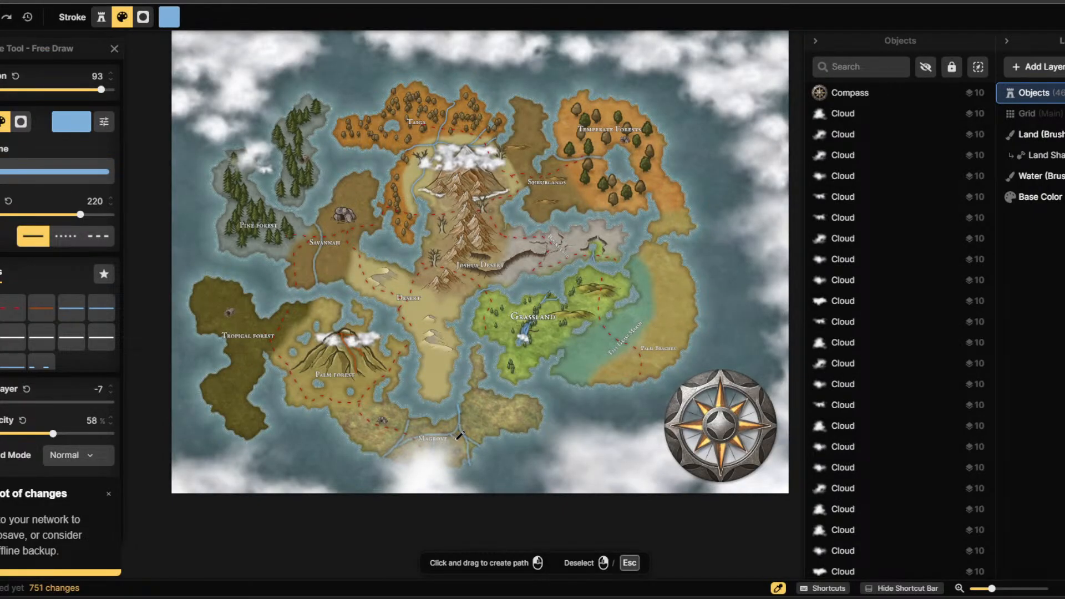
pyautogui.moveTo(471, 444); pyautogui.dragTo(469, 456)
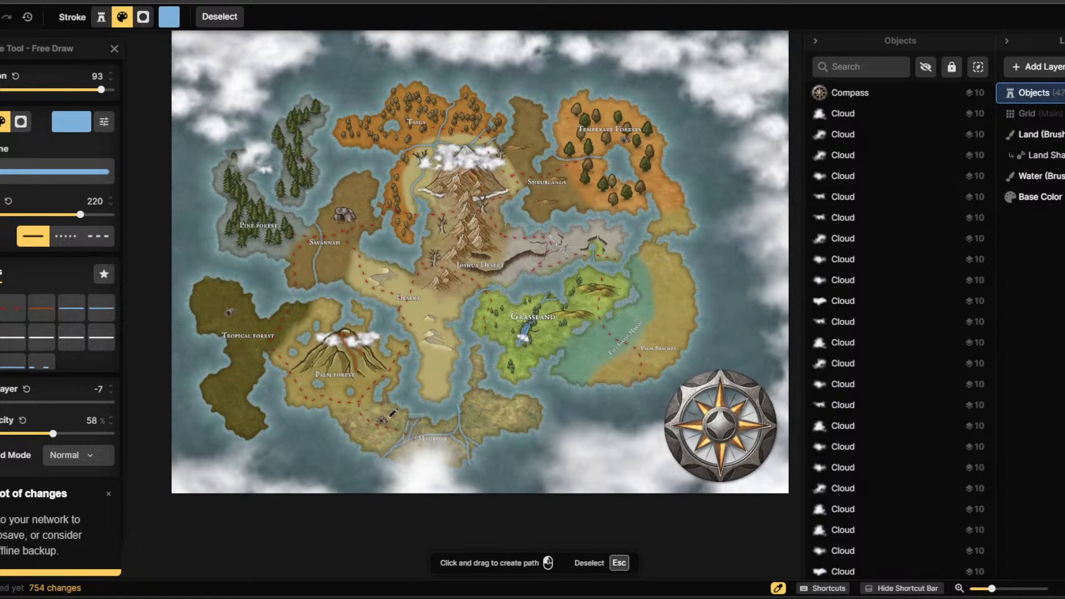
pyautogui.click(8, 16)
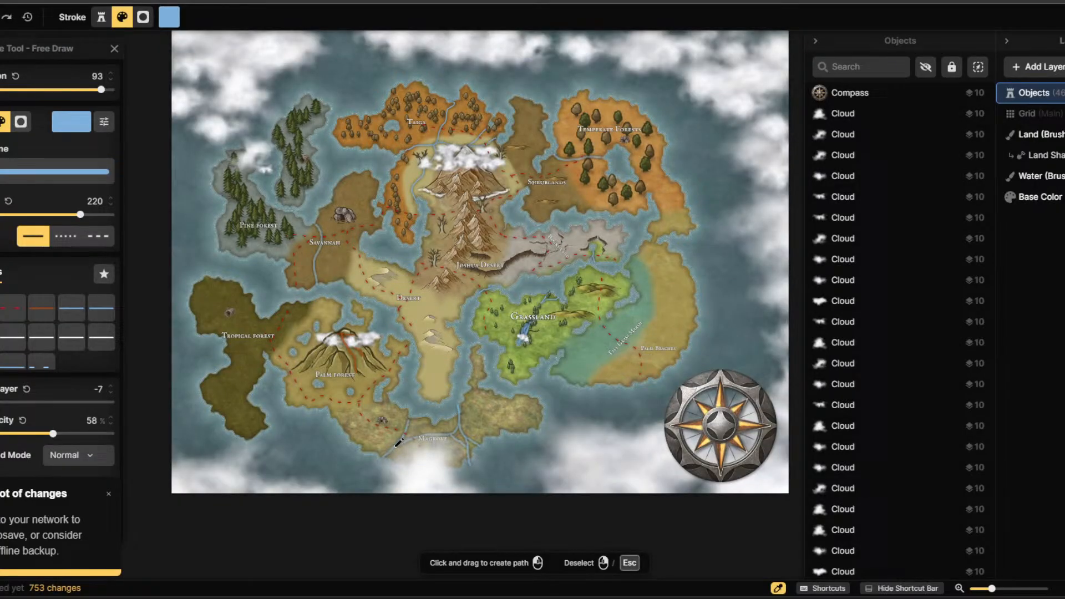
pyautogui.moveTo(398, 442); pyautogui.dragTo(435, 480)
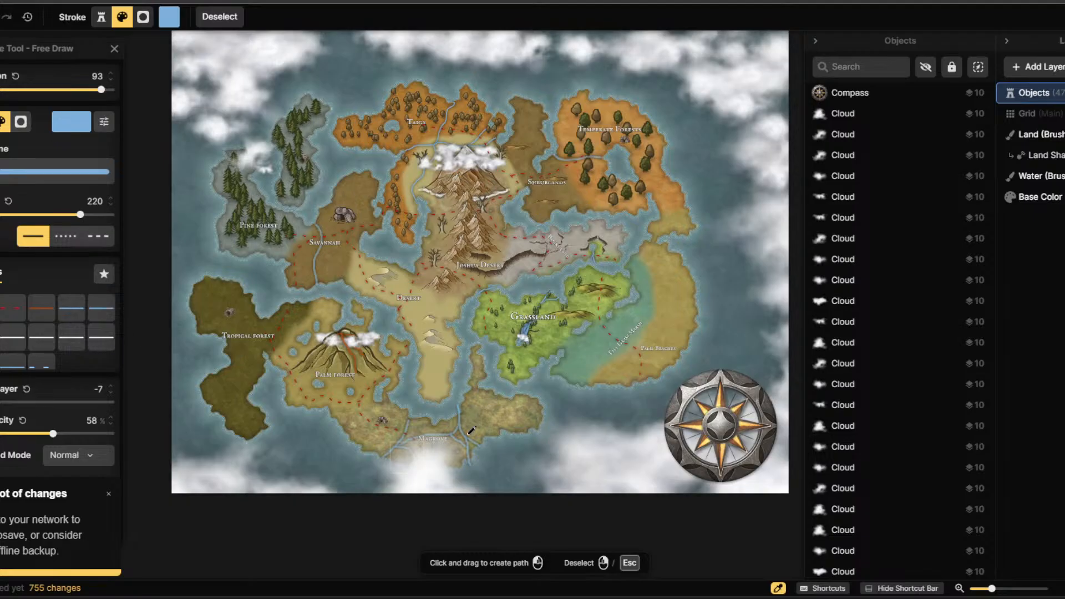
pyautogui.moveTo(480, 410); pyautogui.dragTo(497, 389)
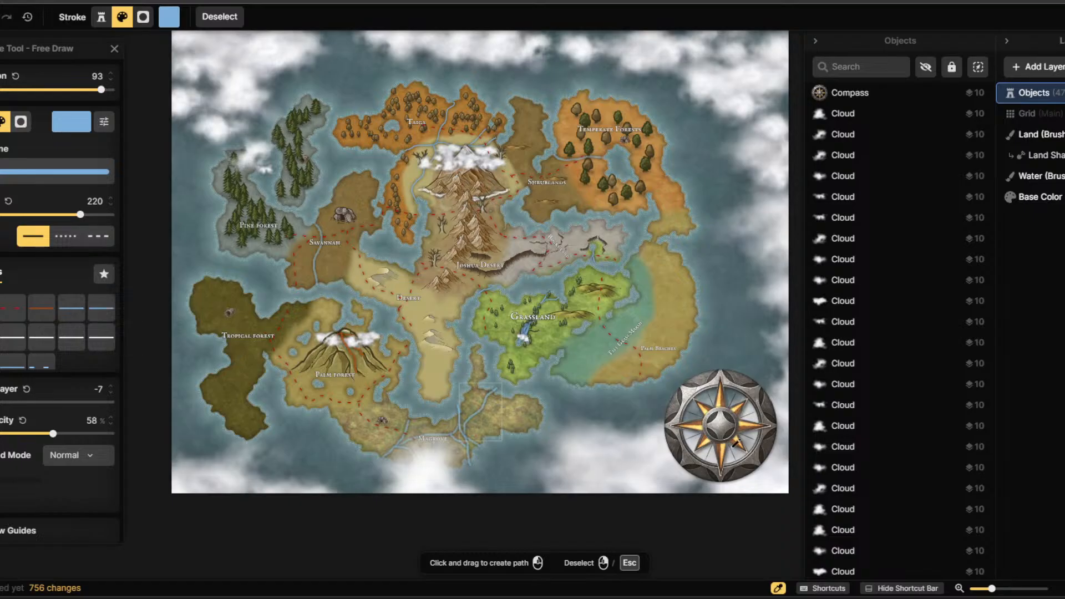
# Edit the nodes of the eastern Magrove river and pull its northeastern end back to the shoreline.
pyautogui.scroll(5, 471, 433)
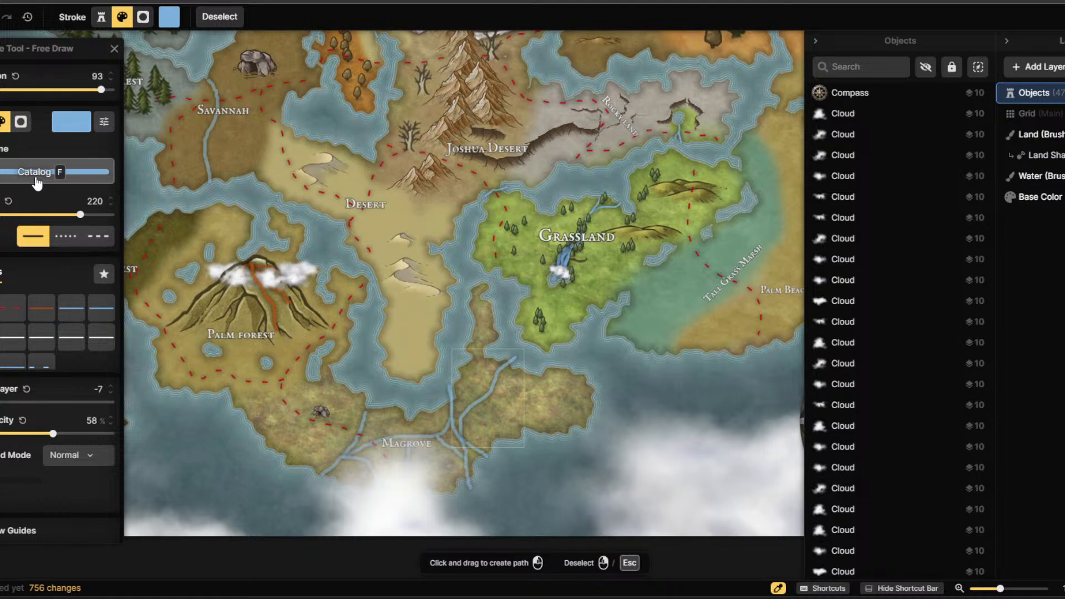
pyautogui.scroll(-1, 50, 181)
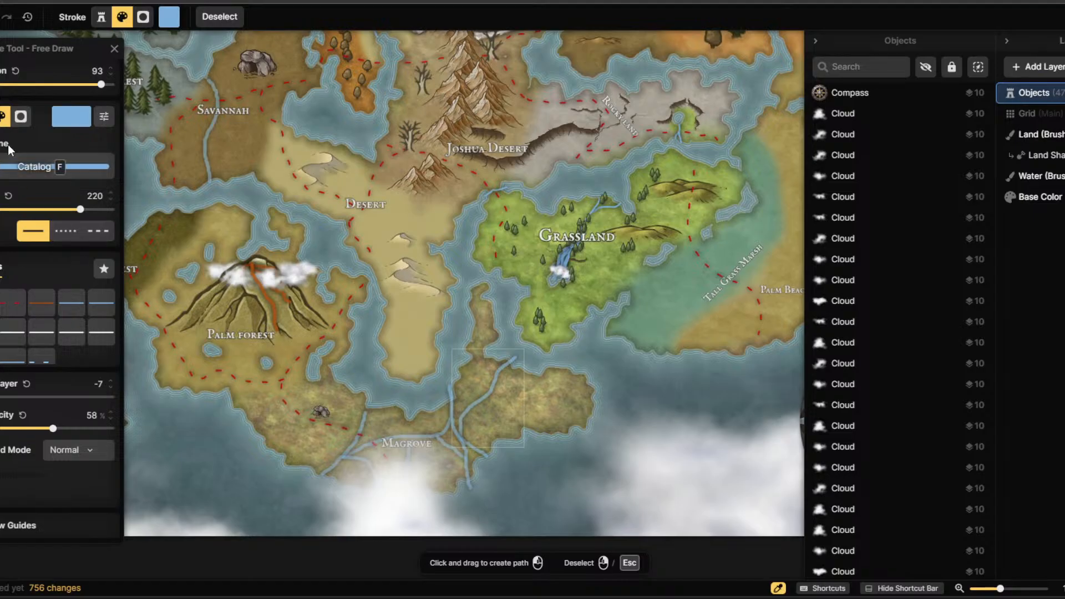
pyautogui.click(1, 115)
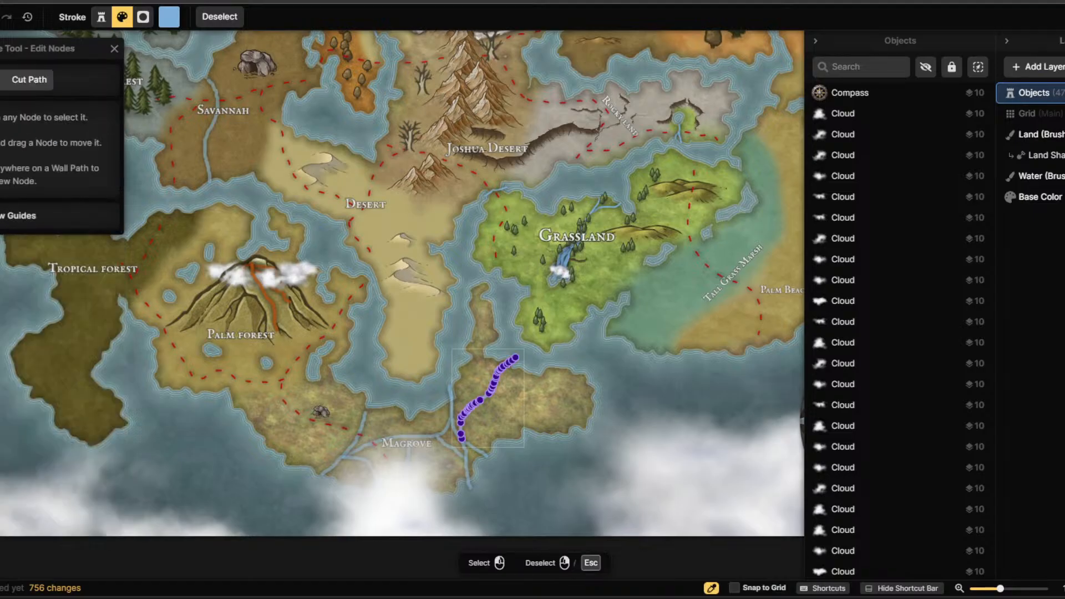
pyautogui.click(511, 361)
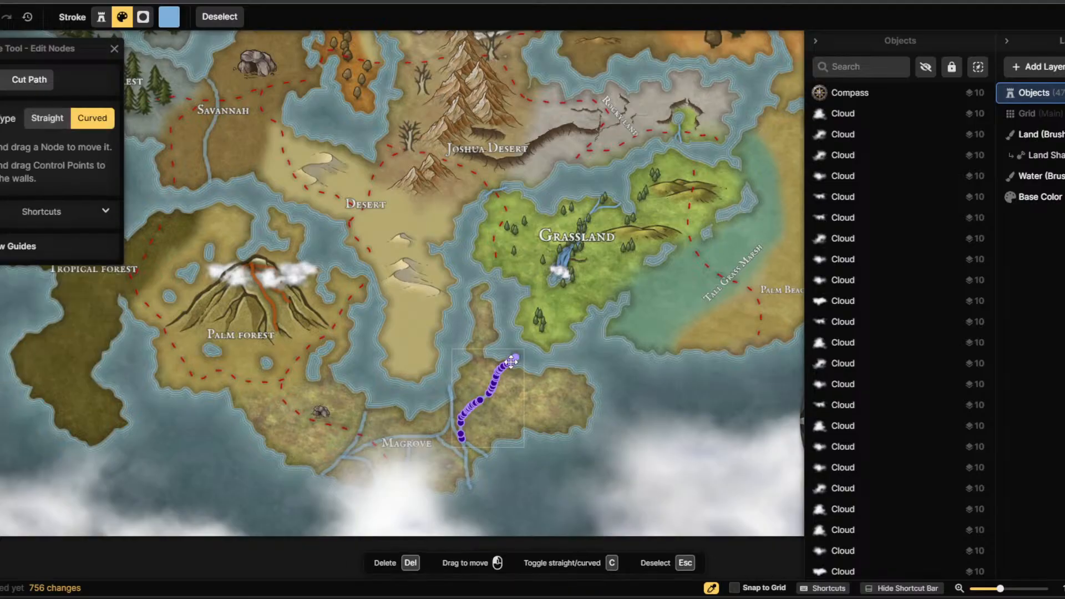
pyautogui.scroll(4, 512, 361)
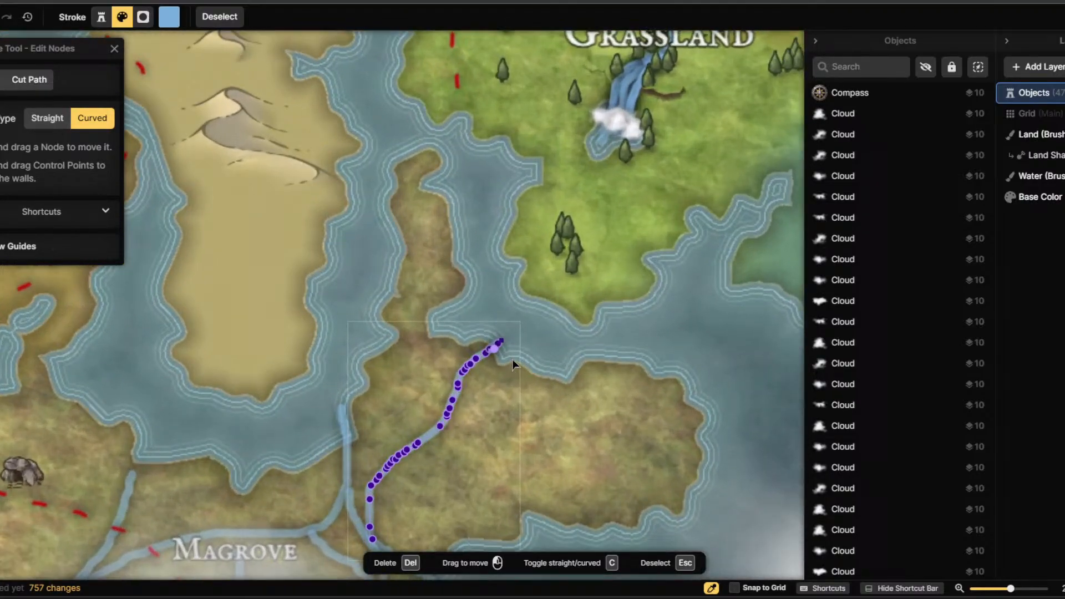
pyautogui.scroll(1, 511, 359)
pyautogui.moveTo(497, 338)
pyautogui.mouseDown()
pyautogui.moveTo(476, 352)
pyautogui.moveTo(485, 349)
pyautogui.mouseUp()
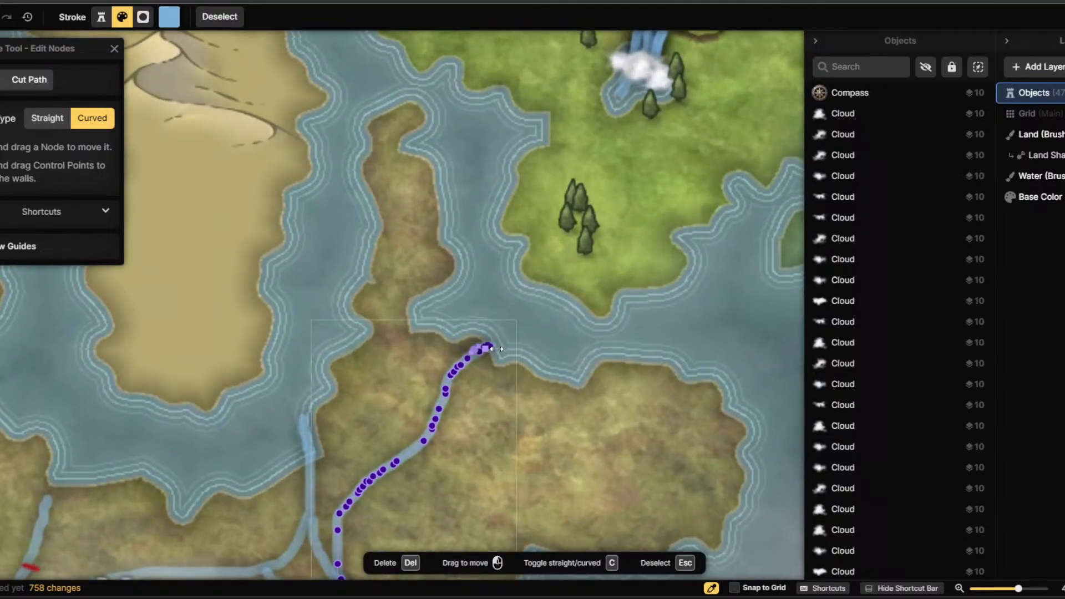
# Delete the nodes of the central Magrove river that extend into the sea north of the coastline.
pyautogui.click(308, 420)
pyautogui.press('Delete')
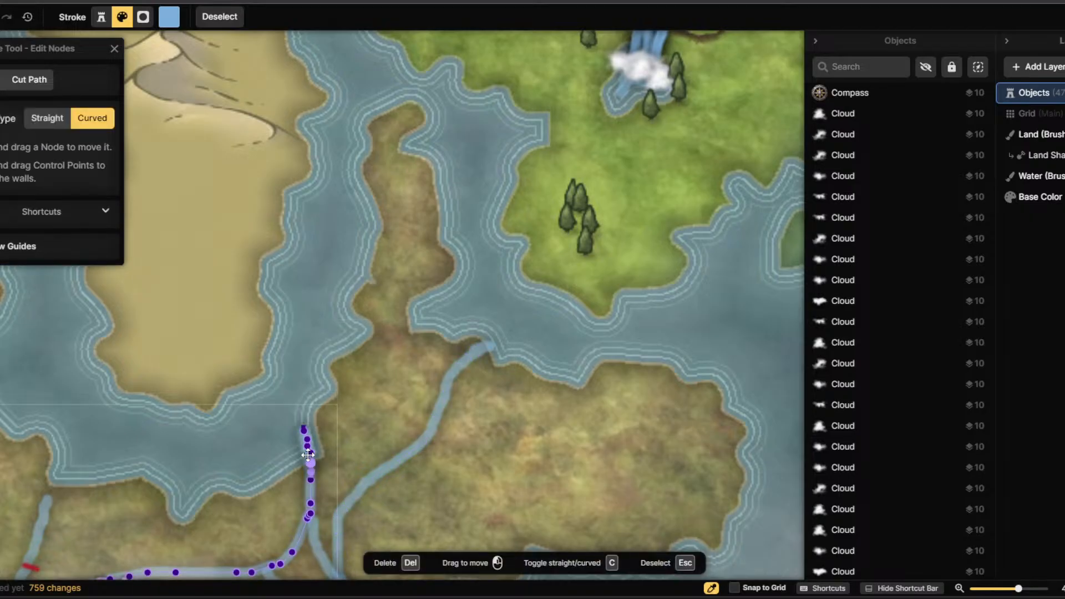
pyautogui.click(304, 430)
pyautogui.press('Delete')
pyautogui.press('Delete')
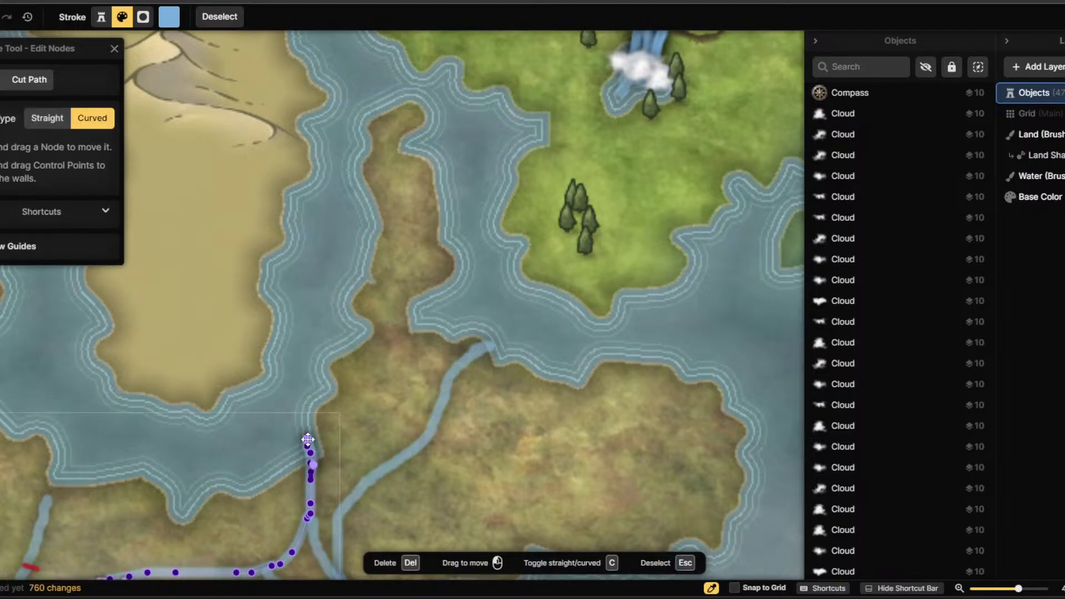
pyautogui.press('Delete')
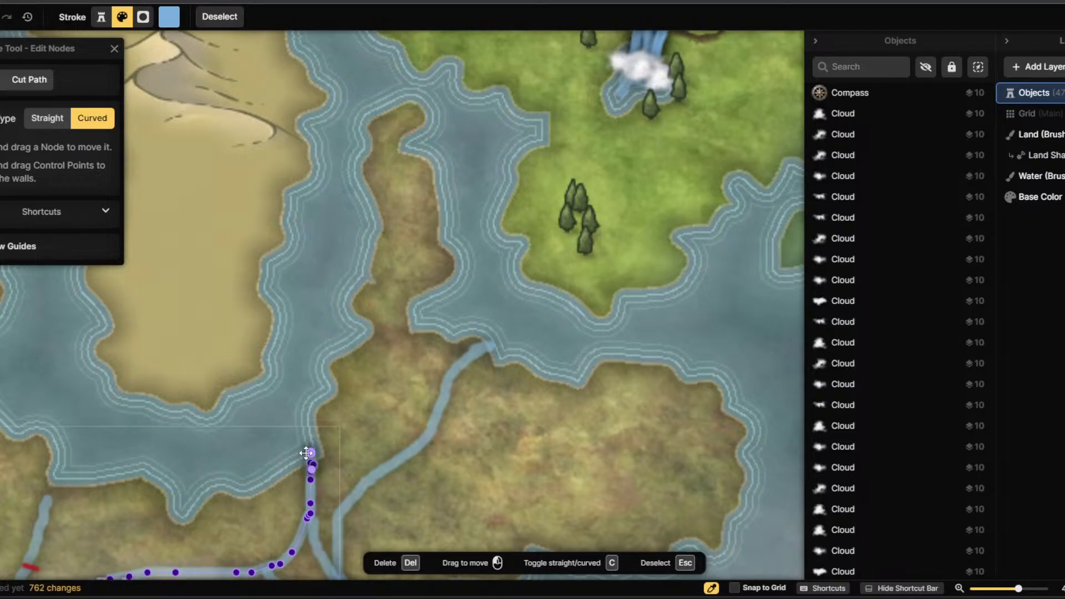
pyautogui.press('Delete')
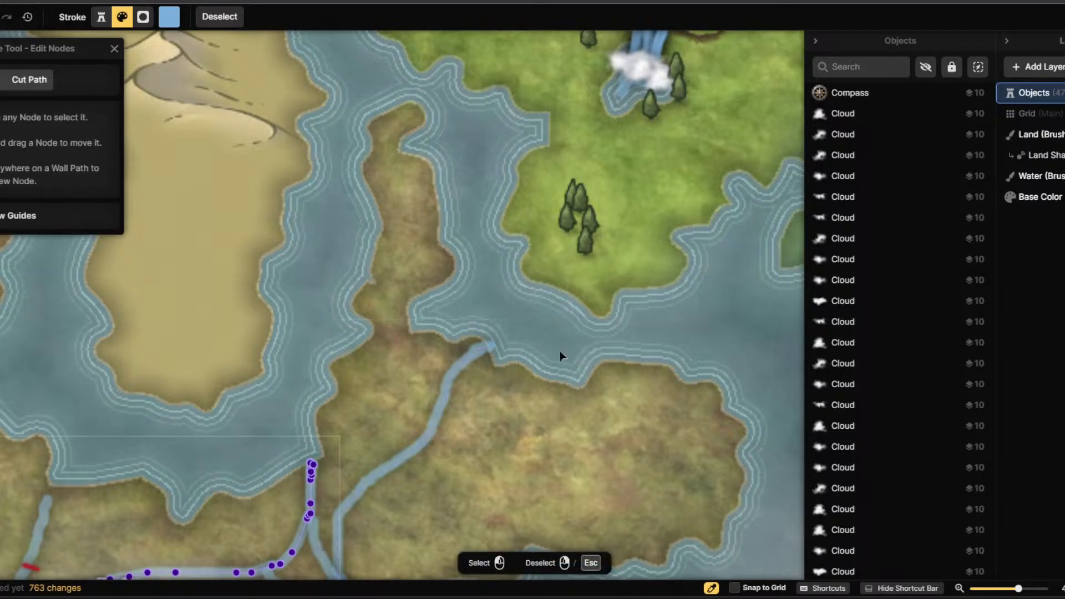
# Move the northern end node of the western Magrove river up to the coastline.
pyautogui.click(48, 497)
pyautogui.moveTo(49, 495); pyautogui.dragTo(57, 485)
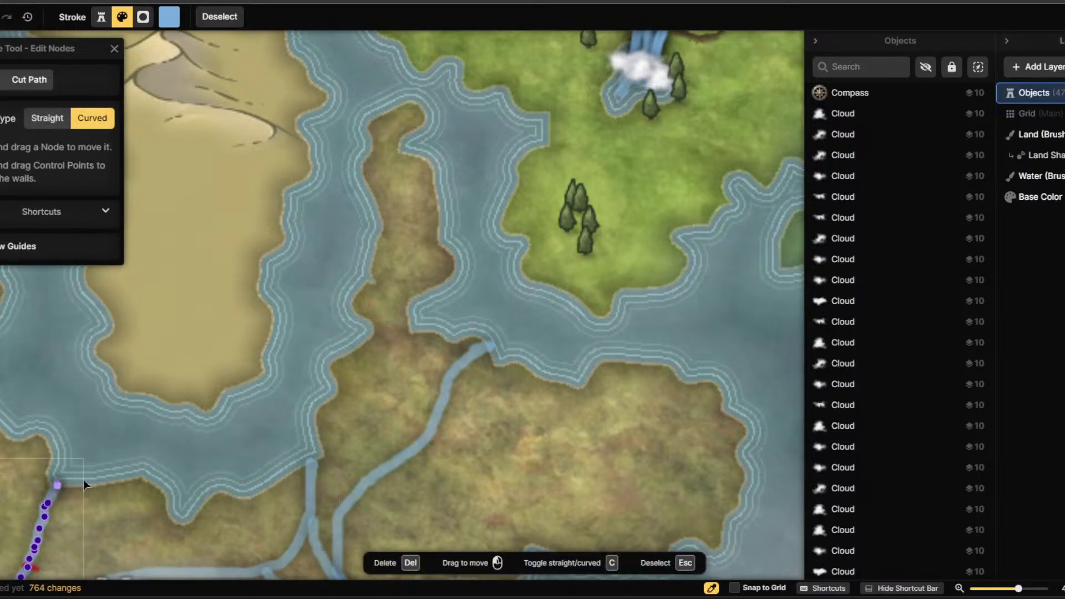
pyautogui.click(591, 363)
# Move the southern end nodes of the central Magrove river inland so that its mouth ends at the shoreline.
pyautogui.scroll(-6, 587, 365)
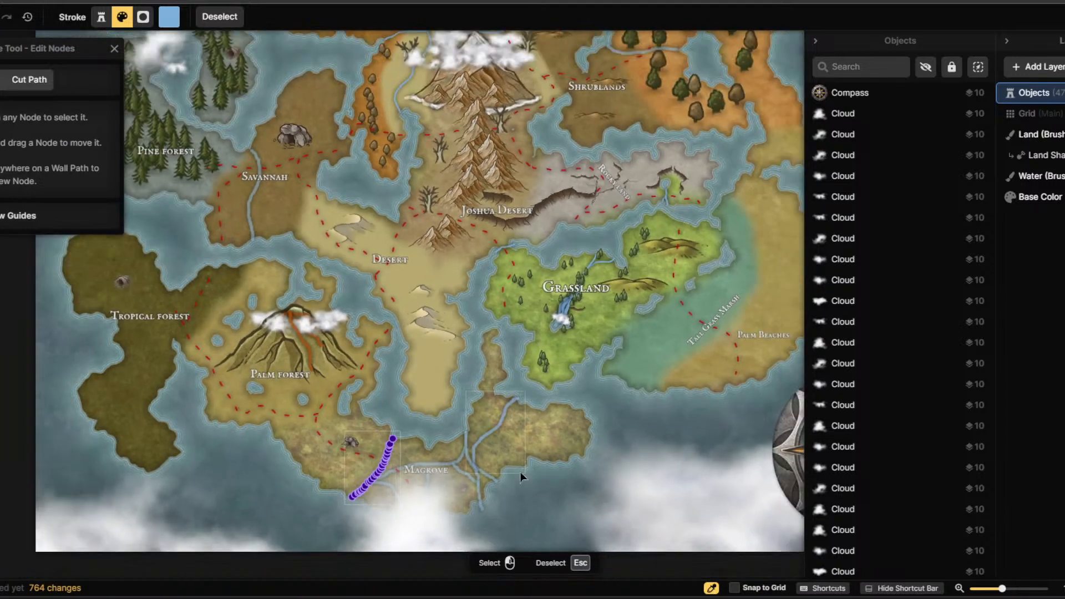
pyautogui.scroll(8, 505, 498)
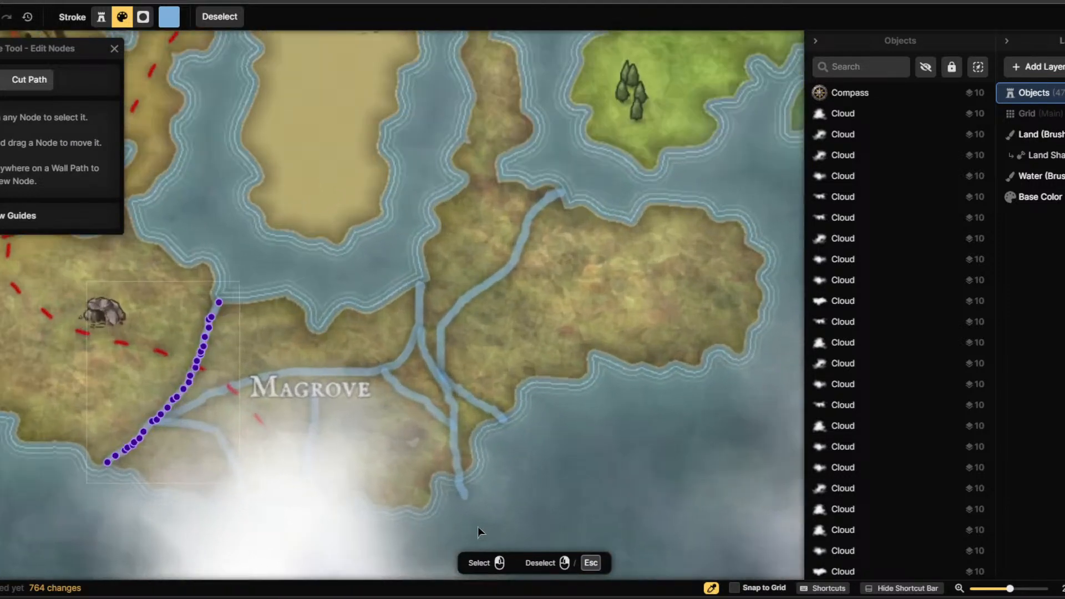
pyautogui.scroll(6, 469, 520)
pyautogui.click(454, 452)
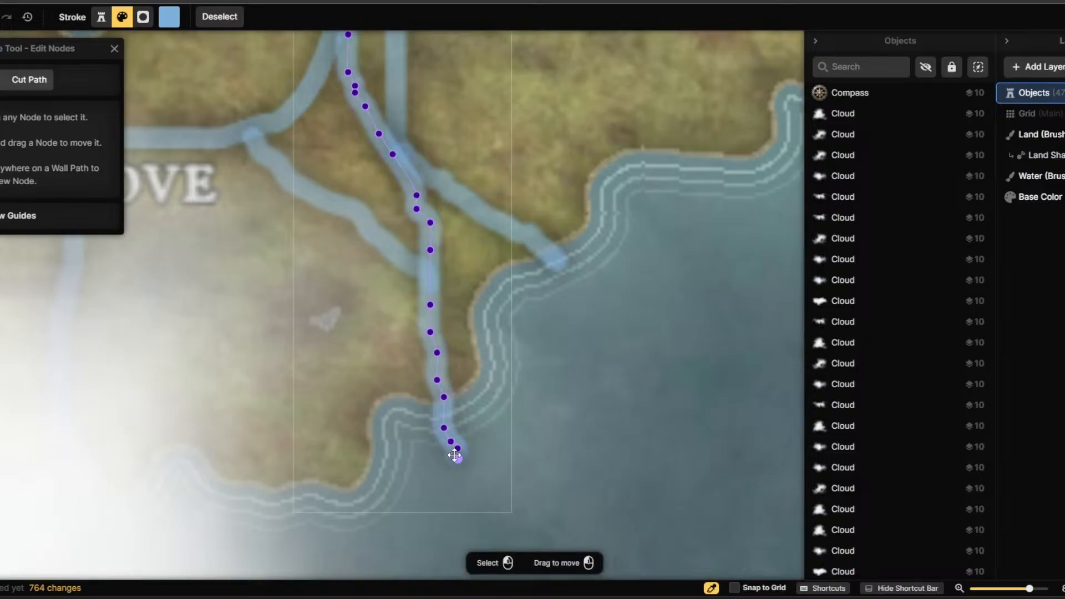
pyautogui.moveTo(454, 455); pyautogui.dragTo(440, 383)
pyautogui.moveTo(455, 447); pyautogui.dragTo(445, 393)
pyautogui.moveTo(454, 441); pyautogui.dragTo(451, 388)
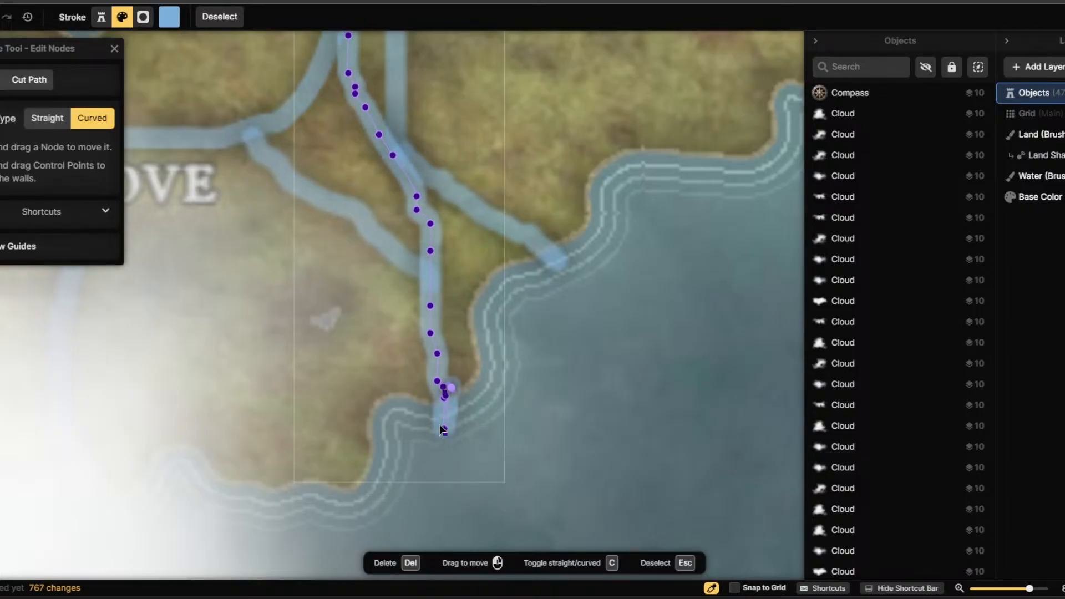
pyautogui.moveTo(439, 429); pyautogui.dragTo(438, 370)
pyautogui.click(511, 457)
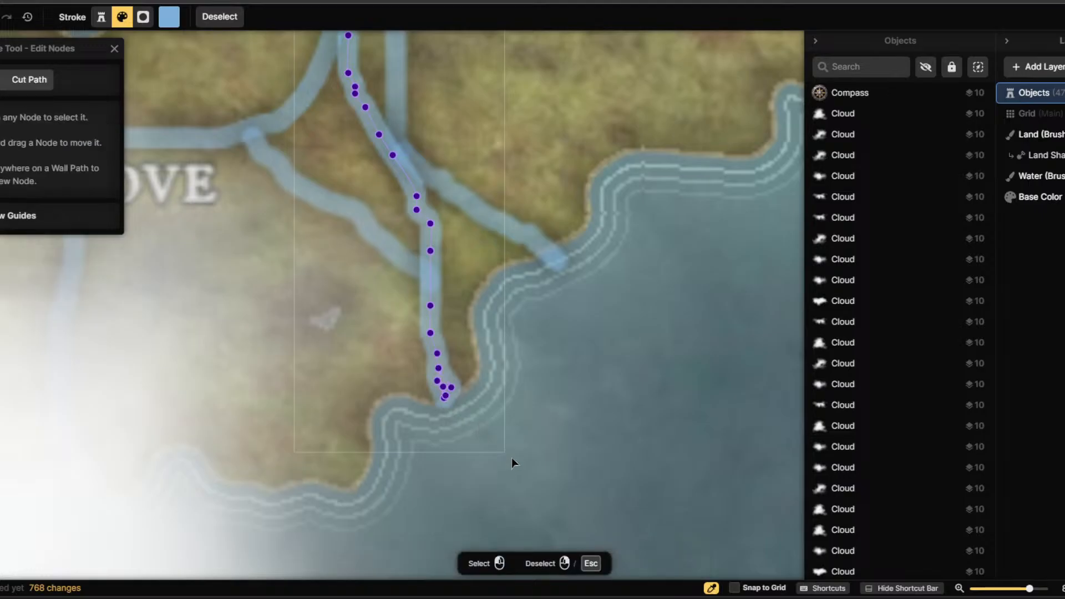
# Subtract land with the size 1 Land tool to carve small lakes in the eastern part of Magrove.
pyautogui.scroll(-3, 510, 453)
pyautogui.scroll(-6, 507, 440)
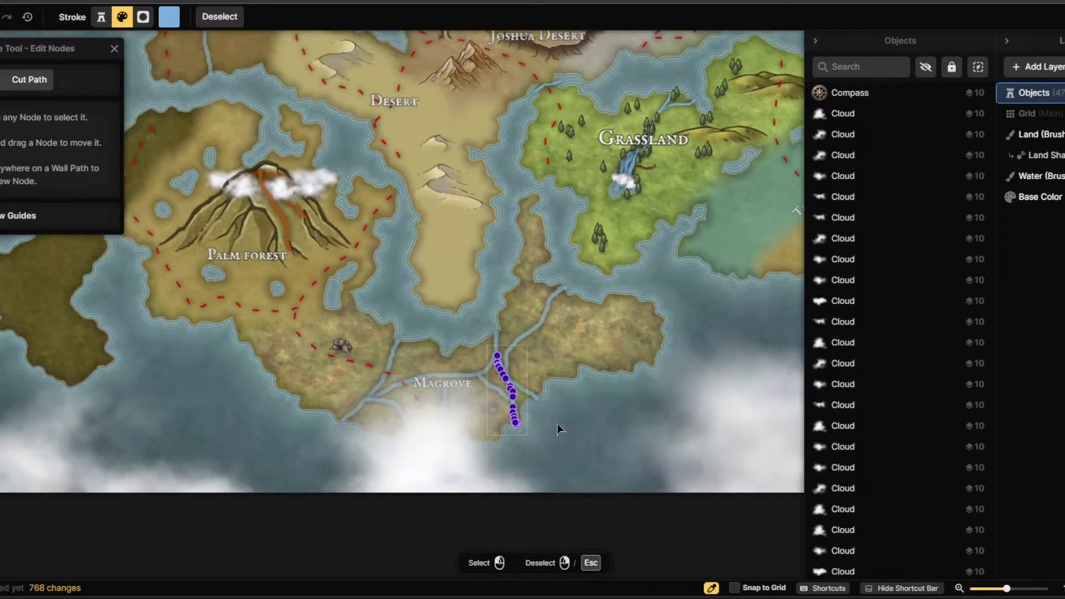
pyautogui.press('b')
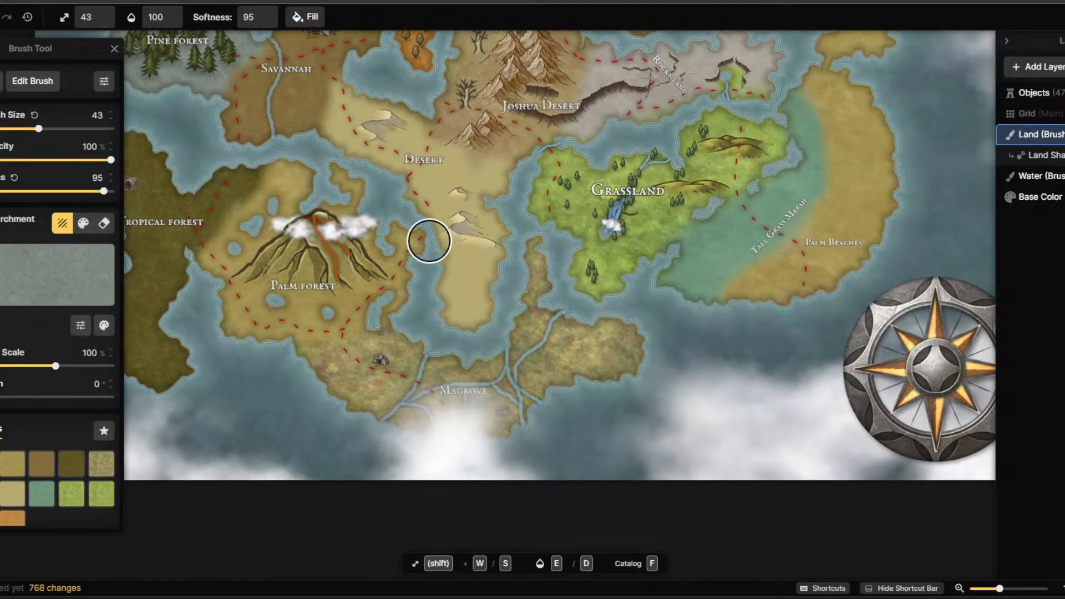
pyautogui.press('m')
pyautogui.click(81, 81)
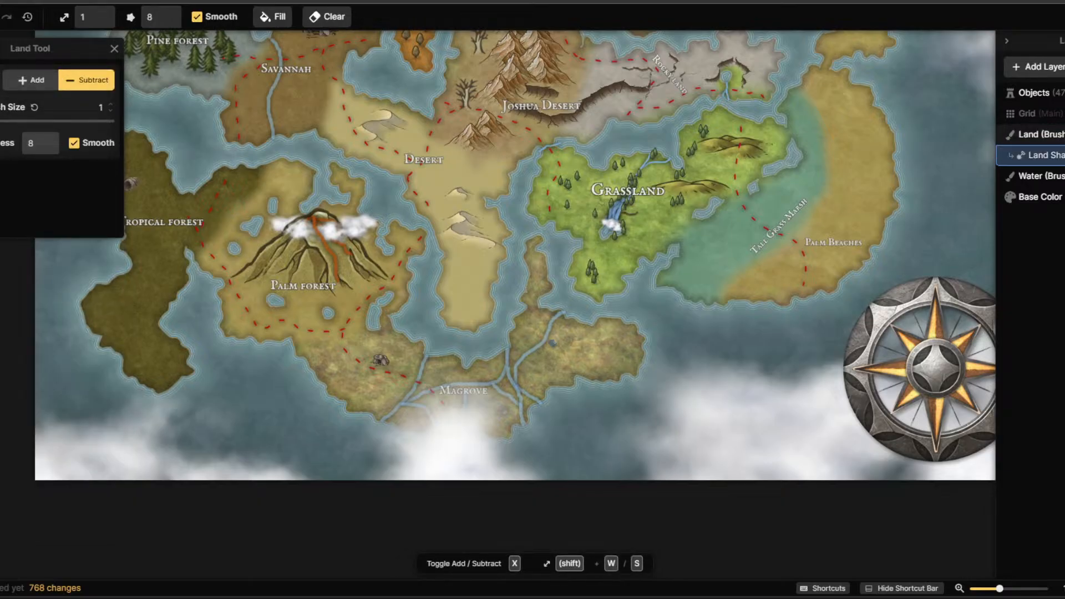
pyautogui.click(552, 343)
pyautogui.moveTo(567, 337); pyautogui.dragTo(594, 346)
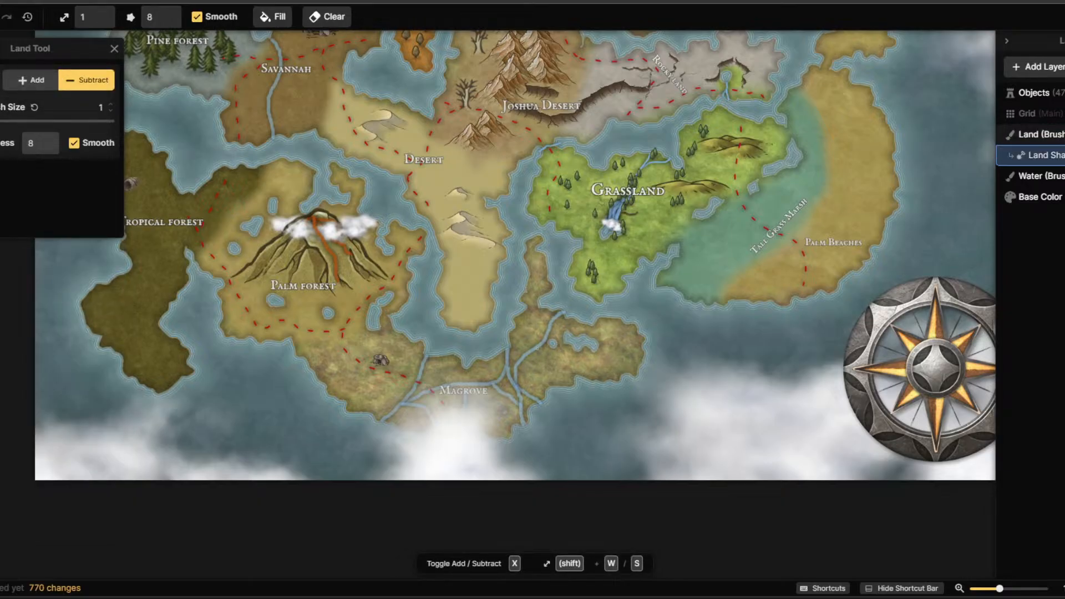
# Carve lakes out of the land along the eastern Magrove river and inside the central river fork.
pyautogui.click(549, 346)
pyautogui.moveTo(517, 376); pyautogui.dragTo(539, 339)
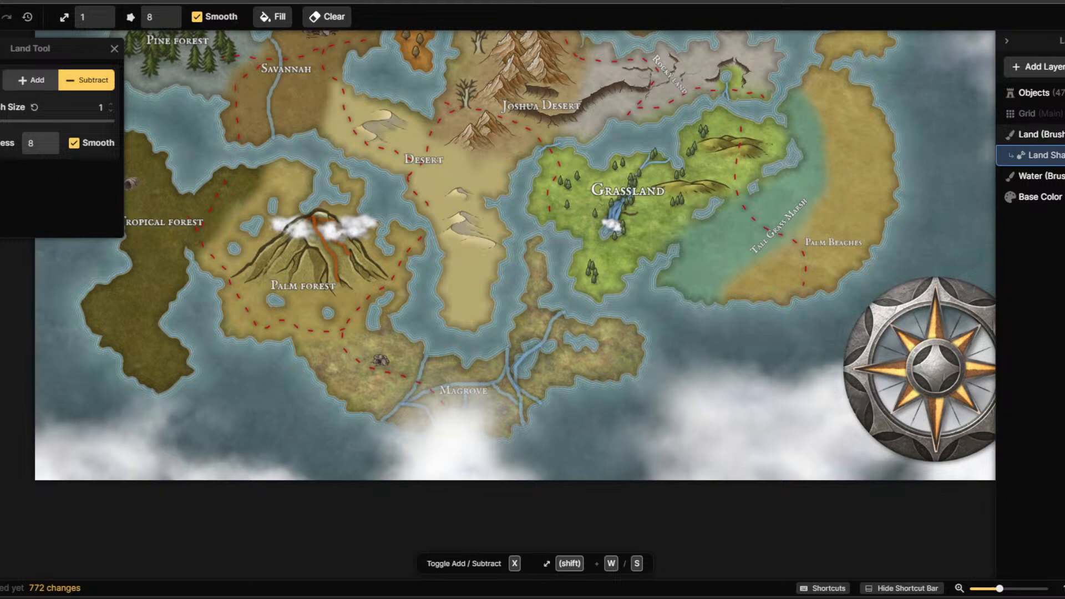
pyautogui.moveTo(499, 395)
pyautogui.mouseDown()
pyautogui.moveTo(516, 402)
pyautogui.moveTo(502, 367)
pyautogui.mouseUp()
pyautogui.moveTo(535, 400); pyautogui.dragTo(535, 400)
# Open the diagonal river branch on the southwestern side of the central Magrove lake for node editing.
pyautogui.scroll(5, 538, 400)
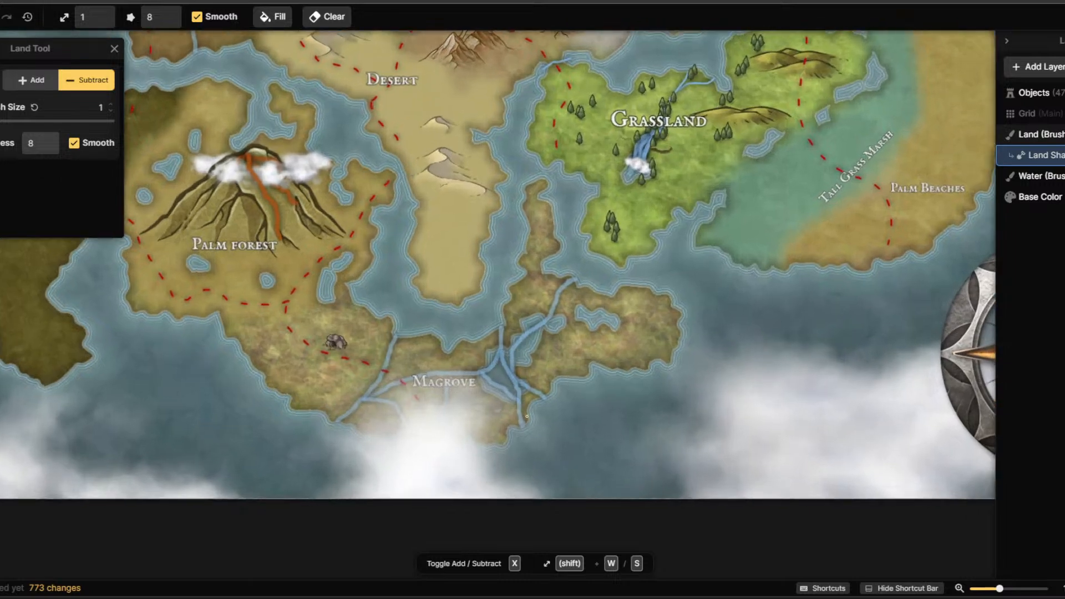
pyautogui.scroll(2, 541, 399)
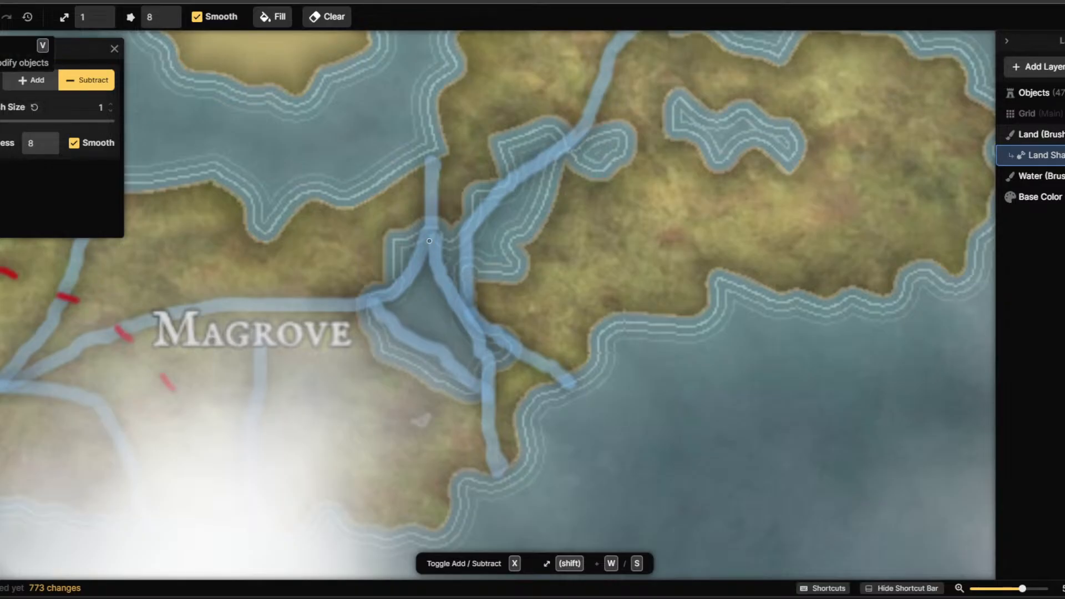
pyautogui.click(1, 215)
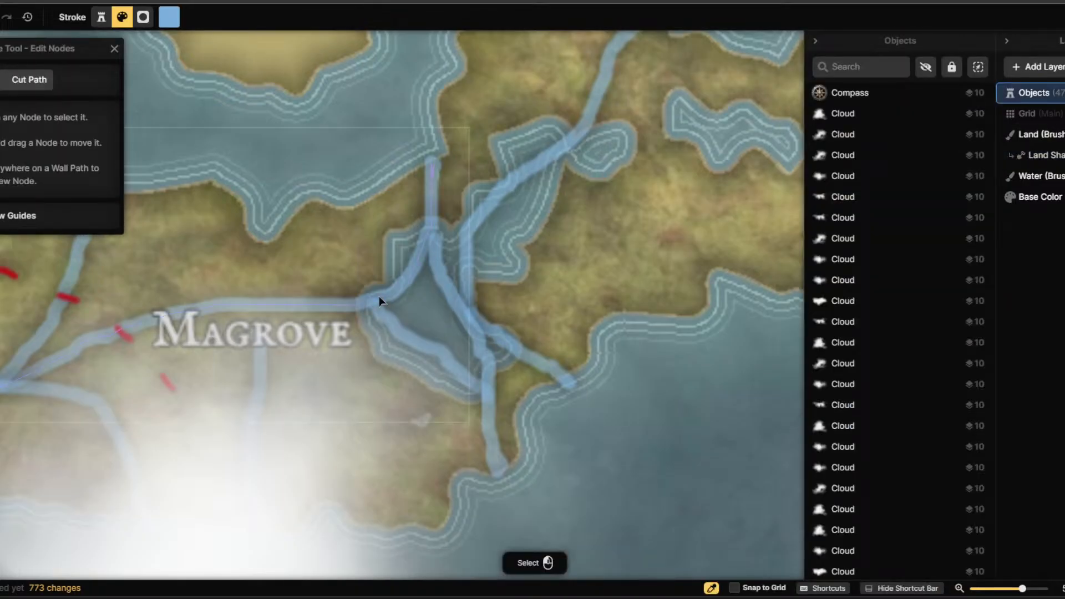
pyautogui.click(447, 282)
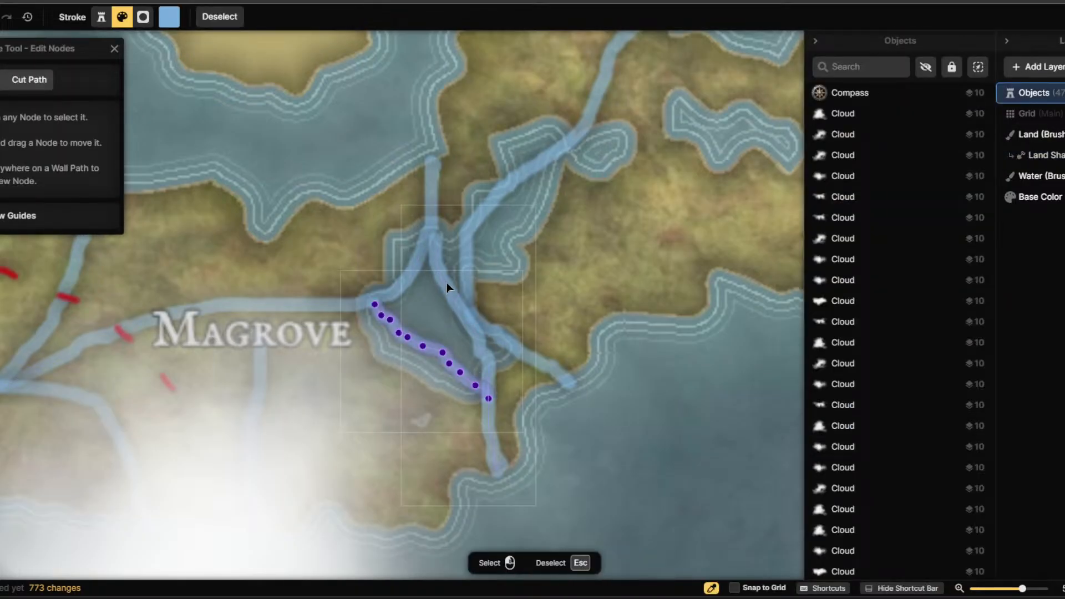
pyautogui.click(399, 333)
pyautogui.click(417, 370)
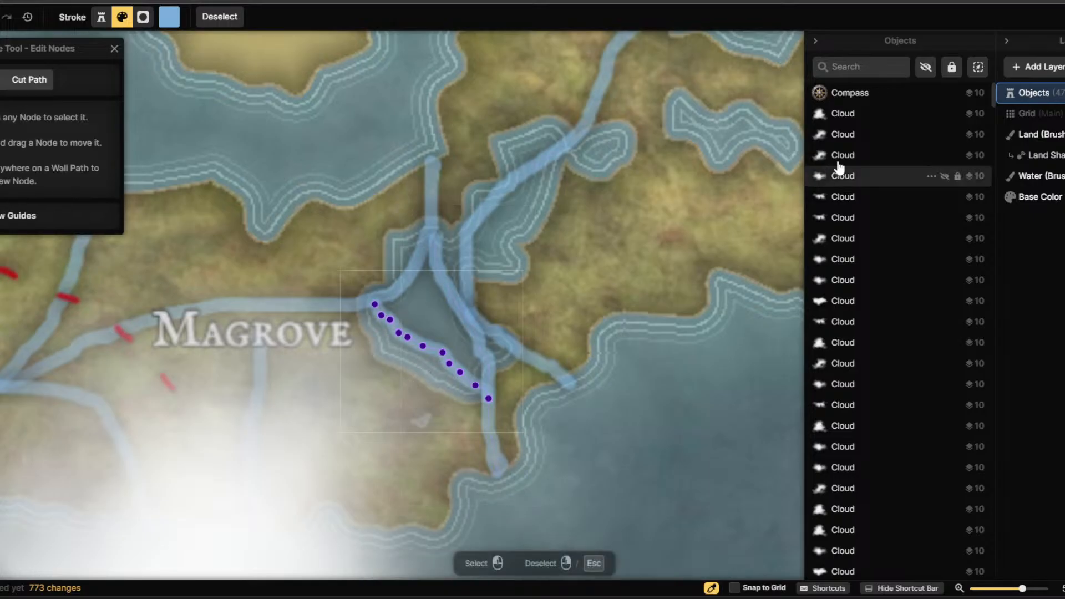
pyautogui.click(398, 332)
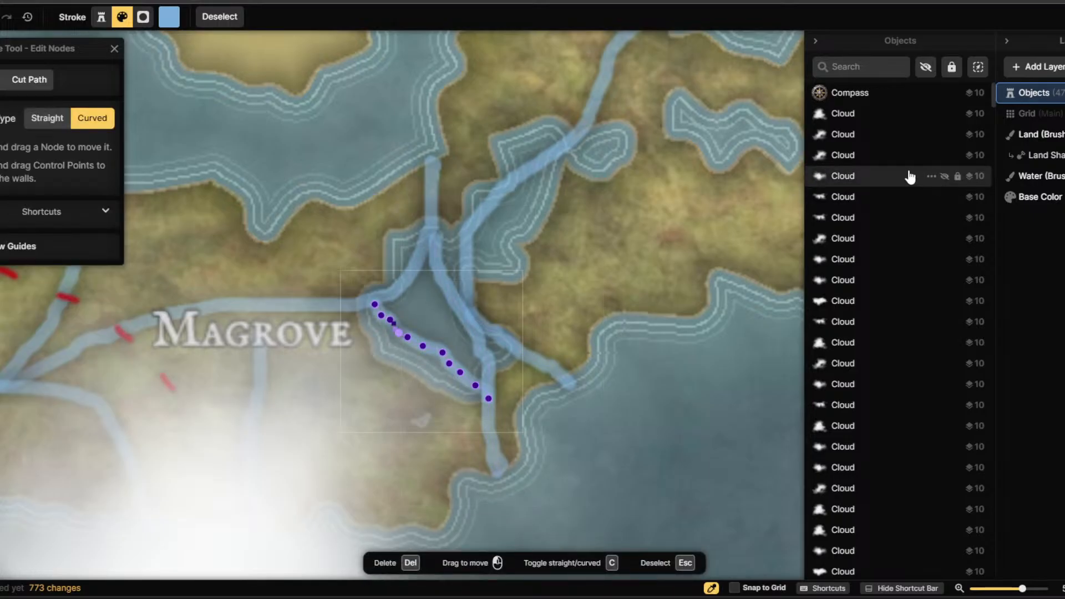
# Look through the blue line entries in the object list for the diagonal river branch at the central lake.
pyautogui.scroll(-2, 925, 247)
pyautogui.moveTo(991, 126); pyautogui.dragTo(984, 153)
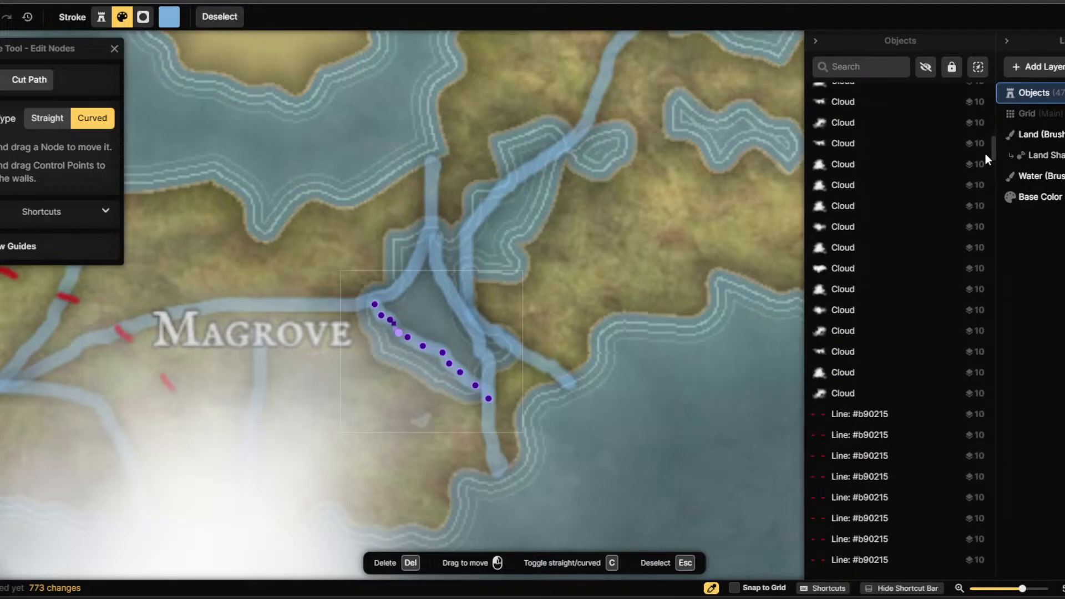
pyautogui.moveTo(985, 154); pyautogui.dragTo(998, 537)
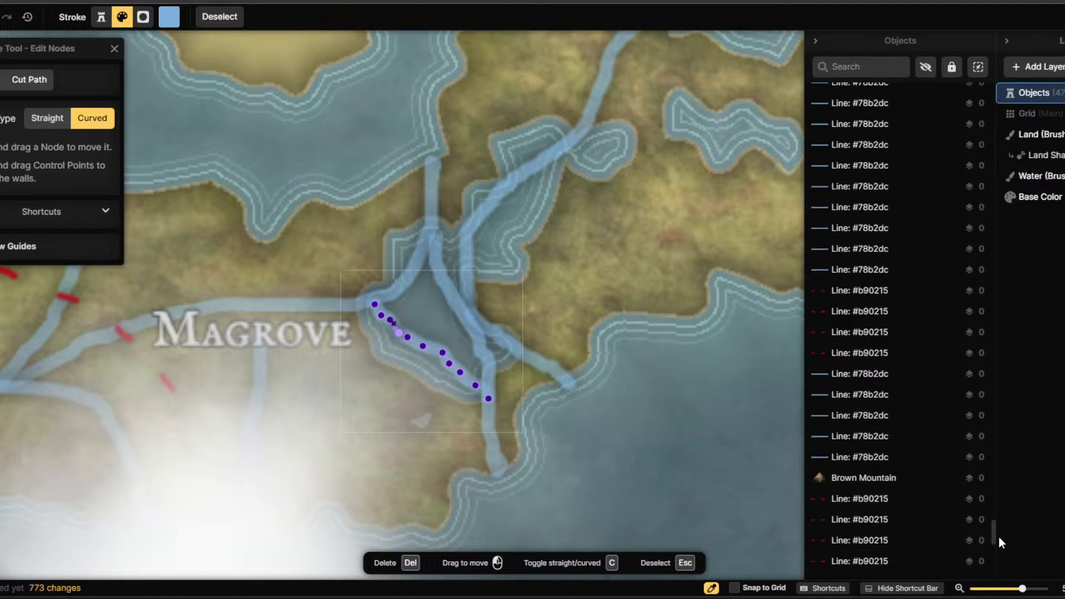
pyautogui.click(846, 458)
pyautogui.click(857, 421)
pyautogui.click(859, 373)
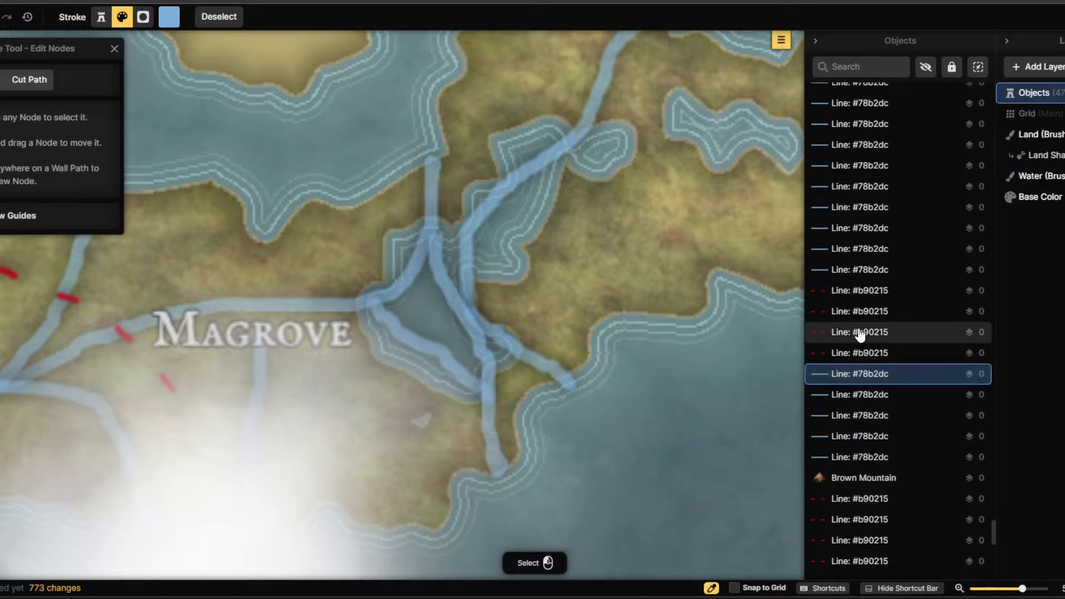
pyautogui.click(860, 290)
pyautogui.click(862, 269)
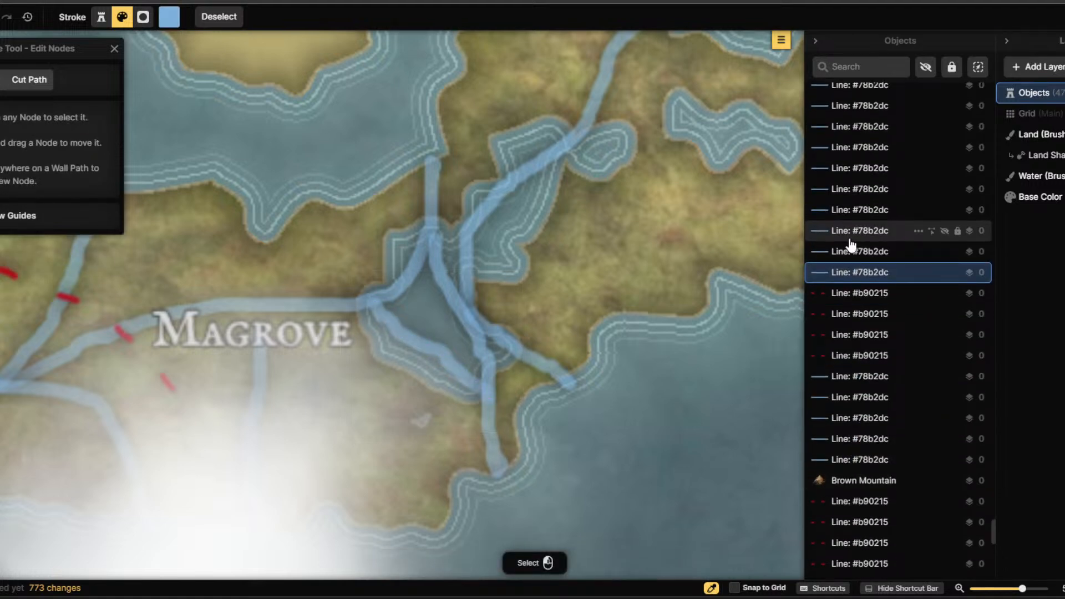
pyautogui.scroll(5, 848, 240)
pyautogui.click(854, 350)
pyautogui.click(858, 368)
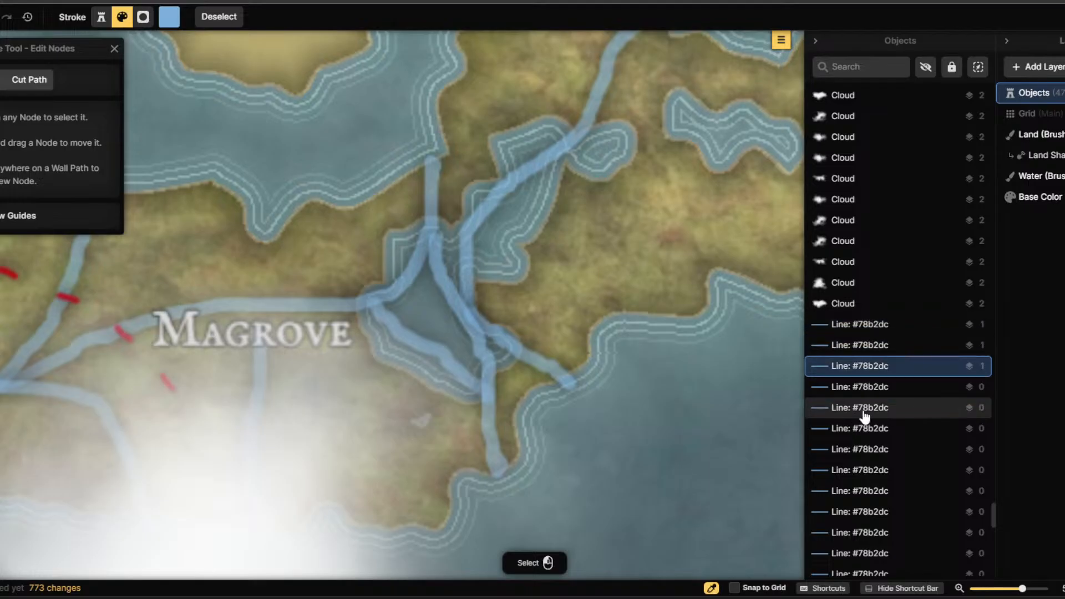
pyautogui.click(863, 410)
pyautogui.click(863, 451)
pyautogui.click(862, 431)
pyautogui.scroll(-4, 862, 451)
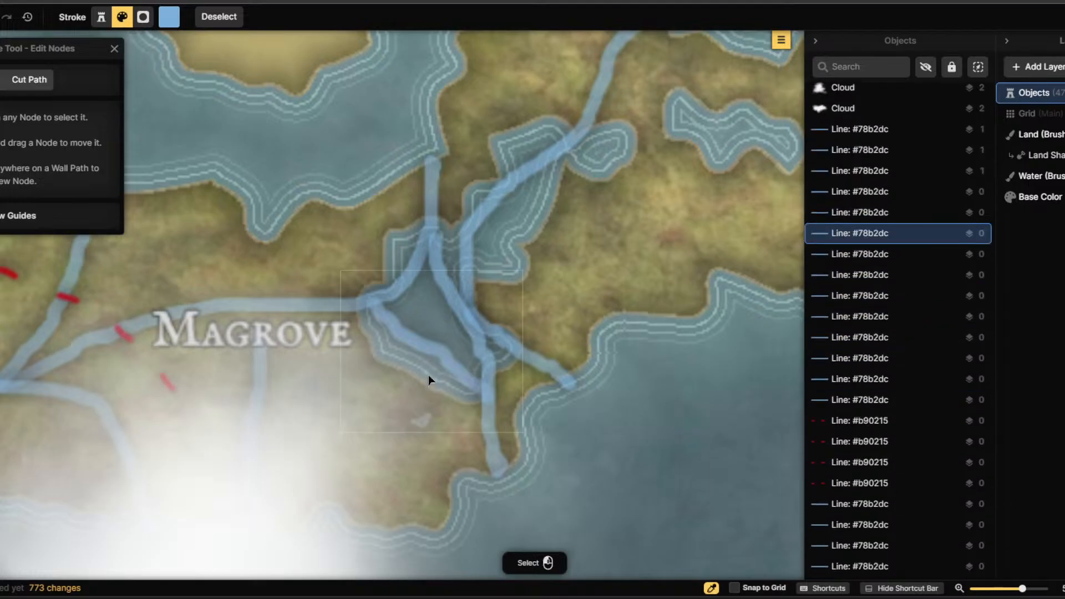
# Add a node to the diagonal river branch and shift its northwestern end node.
pyautogui.click(431, 353)
pyautogui.click(430, 353)
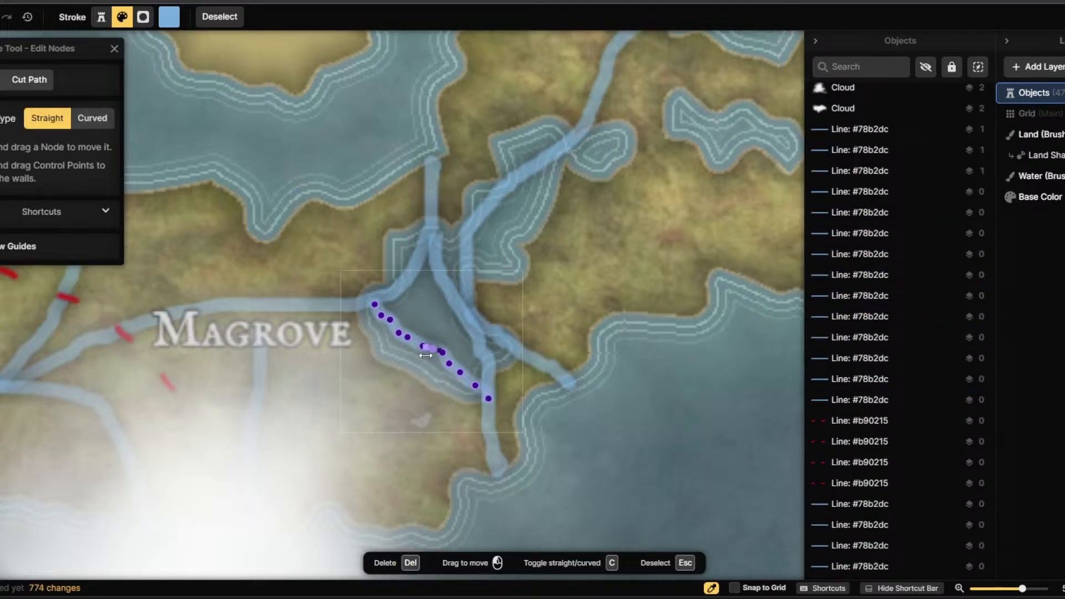
pyautogui.press('Escape')
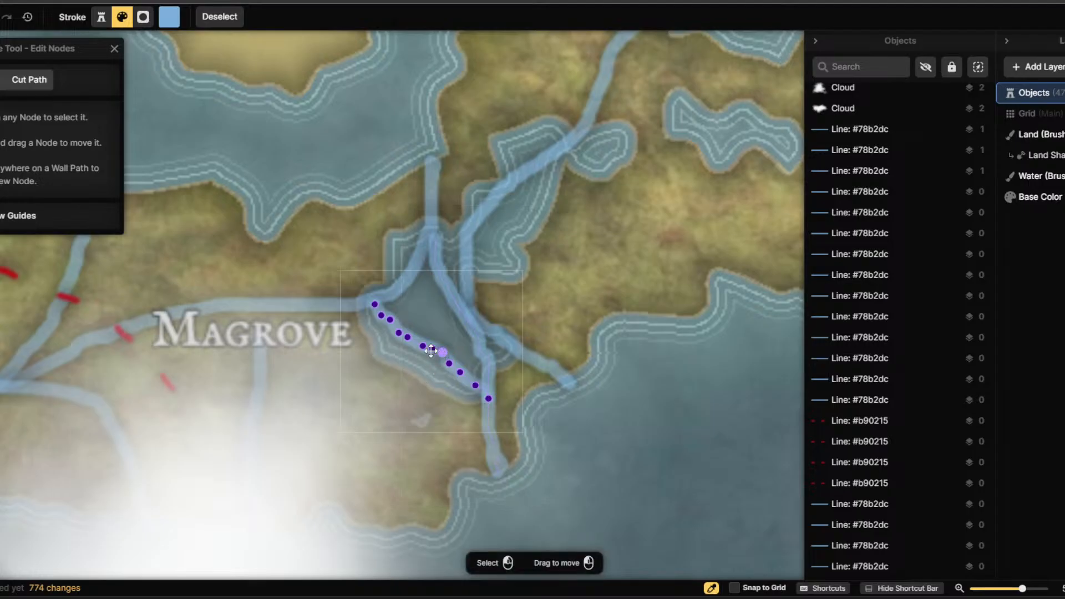
pyautogui.click(376, 306)
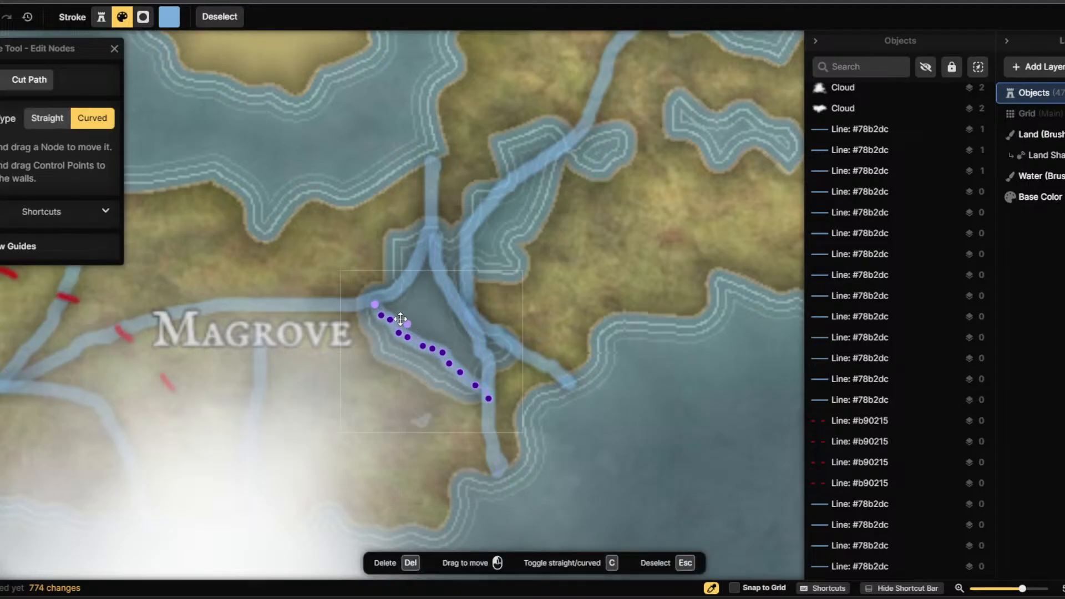
pyautogui.moveTo(379, 312); pyautogui.dragTo(376, 307)
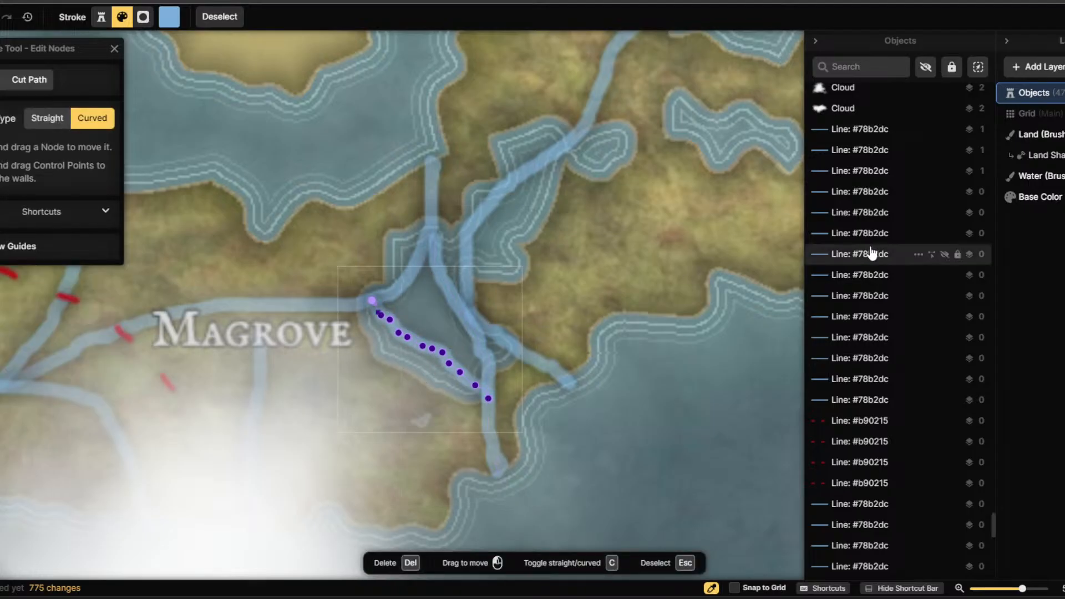
# Delete the diagonal river branch along the central Magrove lake's southwestern edge.
pyautogui.scroll(-5, 861, 283)
pyautogui.scroll(-5, 861, 283)
pyautogui.click(842, 440)
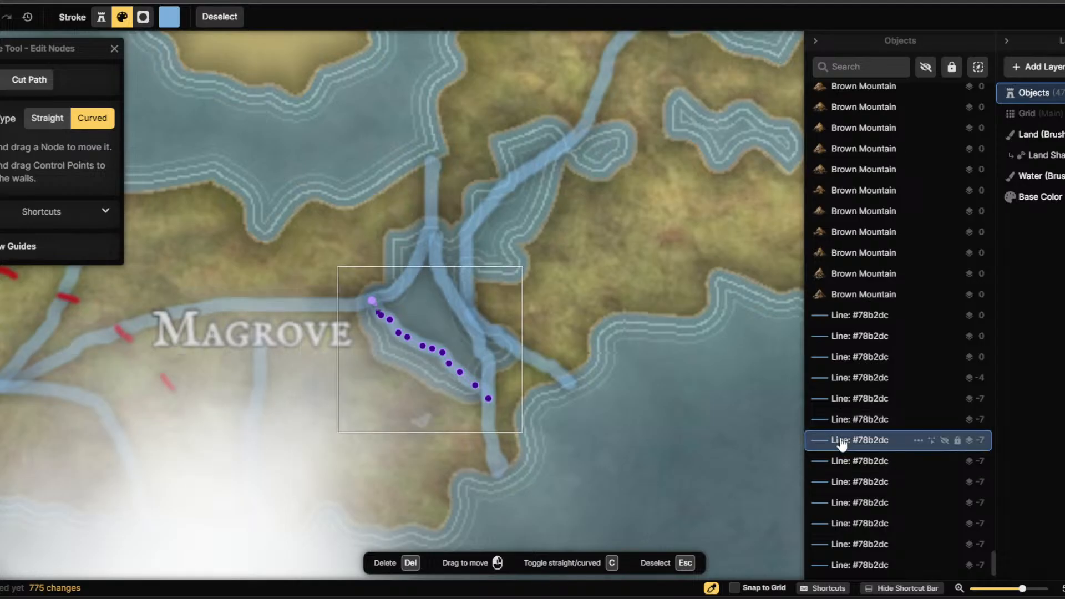
pyautogui.rightClick(843, 440)
pyautogui.click(867, 423)
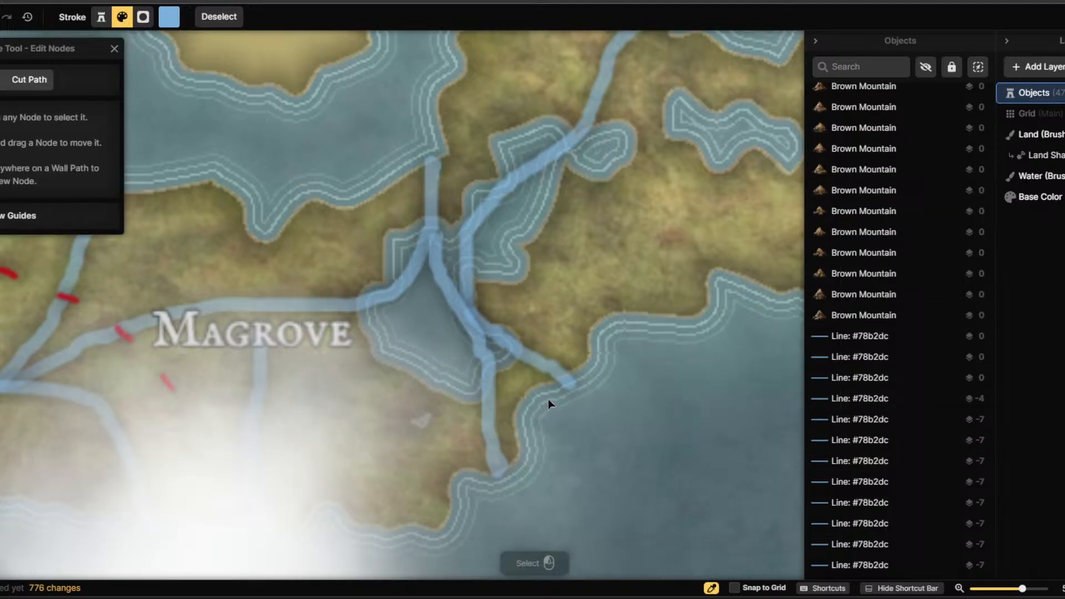
# Delete the central river line that crosses the new lake and runs south to the coast.
pyautogui.click(477, 340)
pyautogui.rightClick(898, 502)
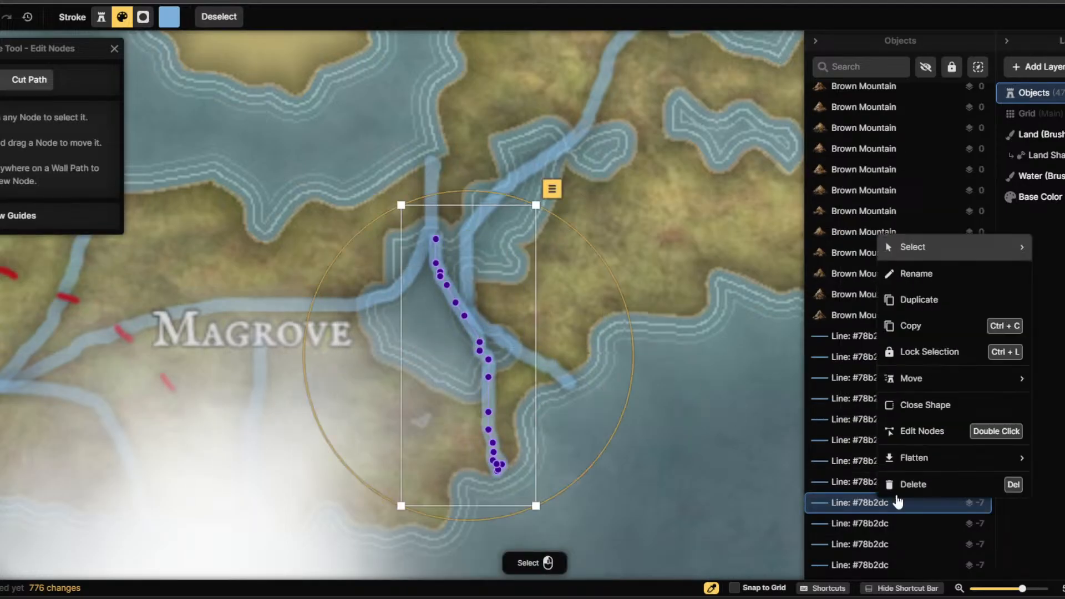
pyautogui.click(882, 482)
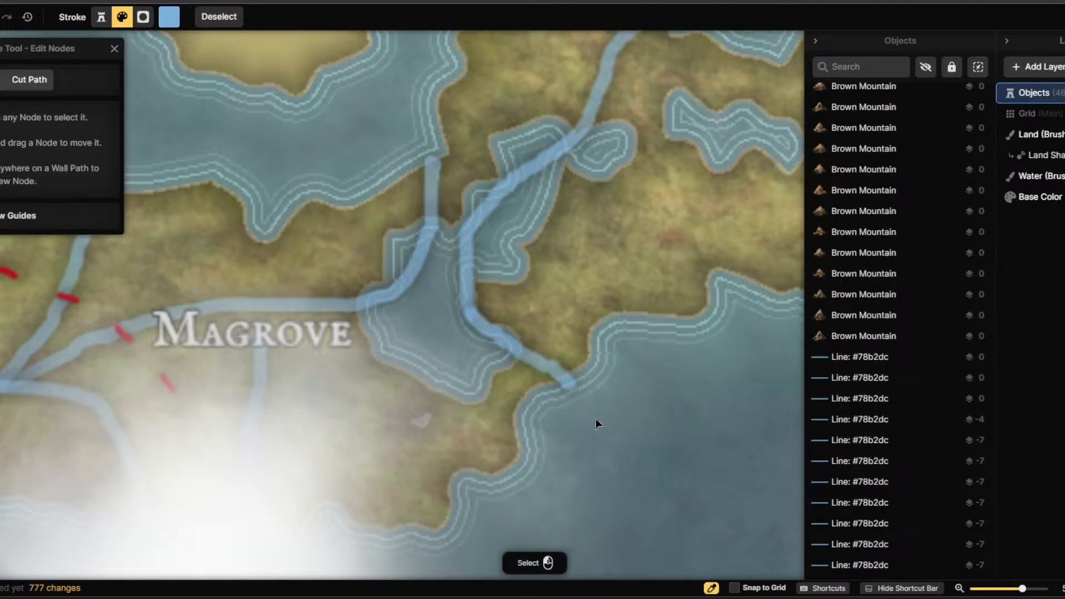
# Add a node to the long Magrove river where it bends along the central lake's northwestern edge.
pyautogui.click(418, 264)
pyautogui.click(415, 264)
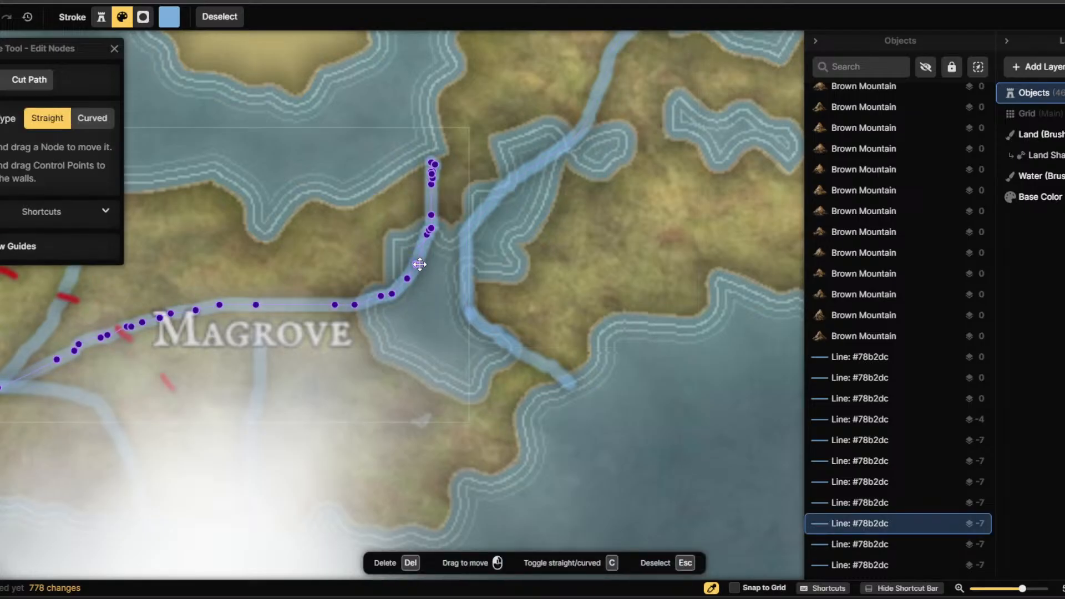
pyautogui.click(419, 264)
pyautogui.click(484, 328)
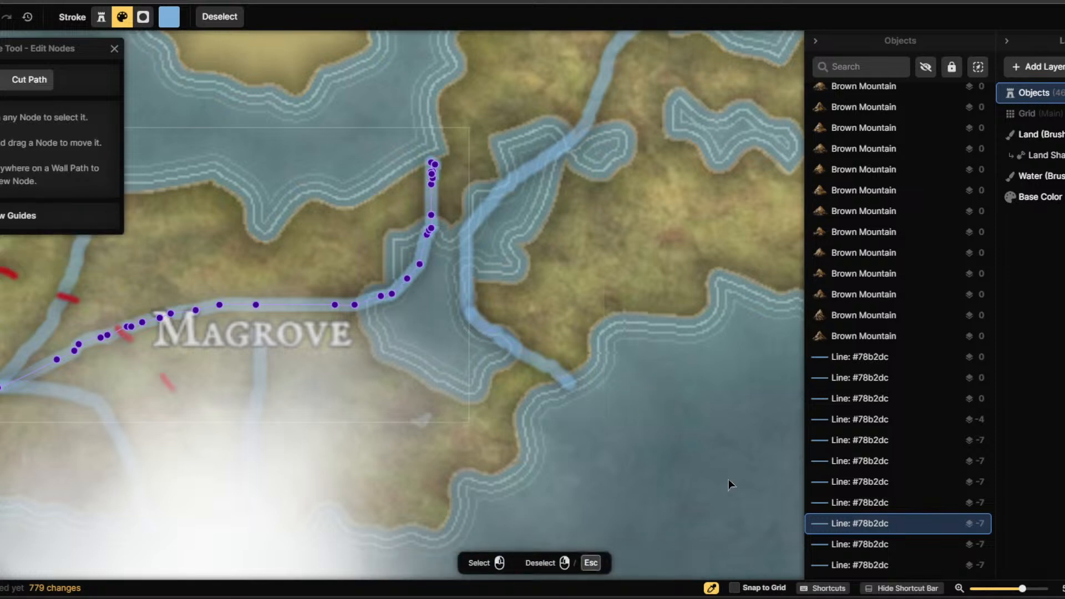
# Delete the long river line that runs from western Magrove past the label to the northern coast.
pyautogui.scroll(-3, 647, 394)
pyautogui.scroll(-5, 637, 404)
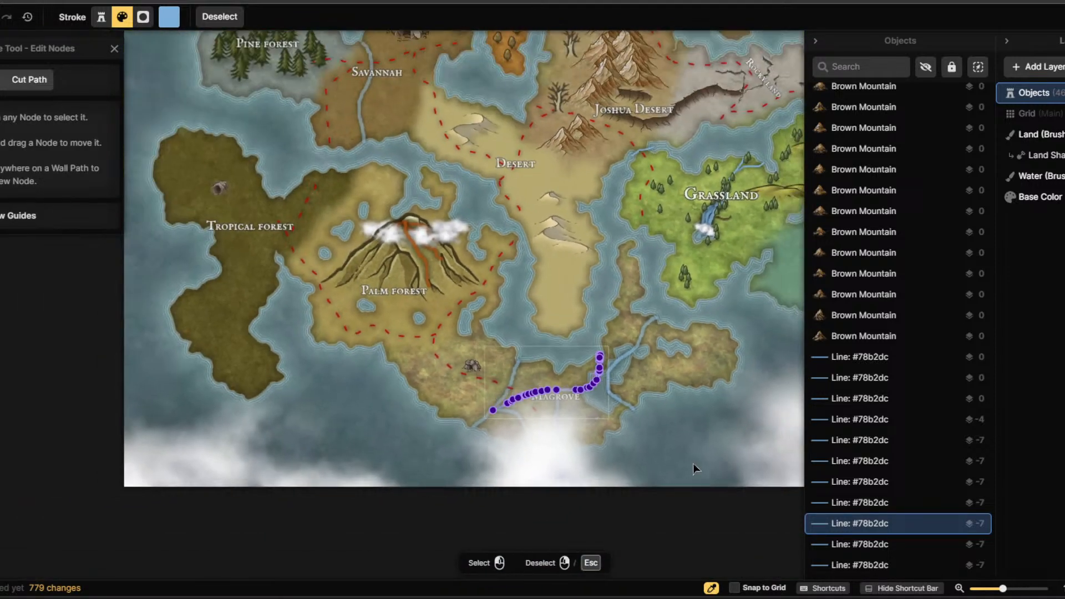
pyautogui.scroll(4, 640, 405)
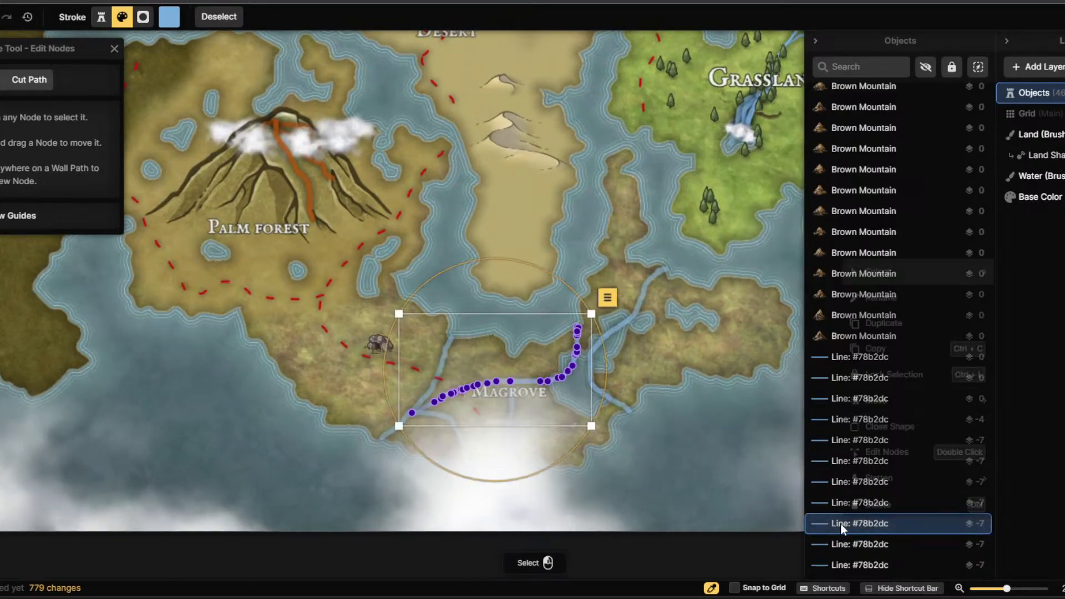
pyautogui.rightClick(840, 524)
pyautogui.click(852, 508)
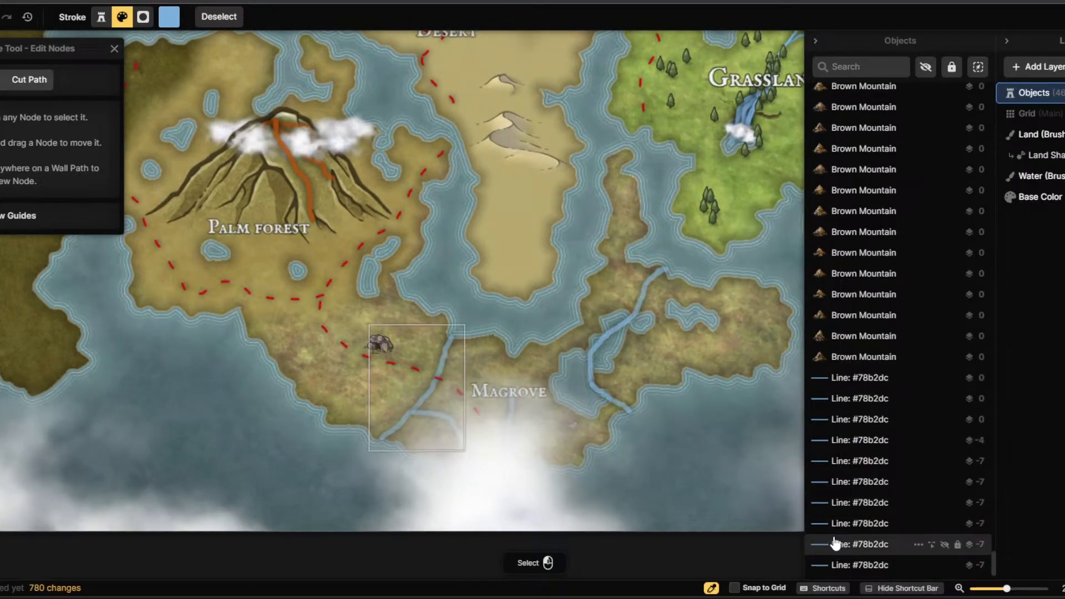
# Delete the eastern river line that runs through the new lakes to the northeastern shore.
pyautogui.click(854, 461)
pyautogui.rightClick(853, 460)
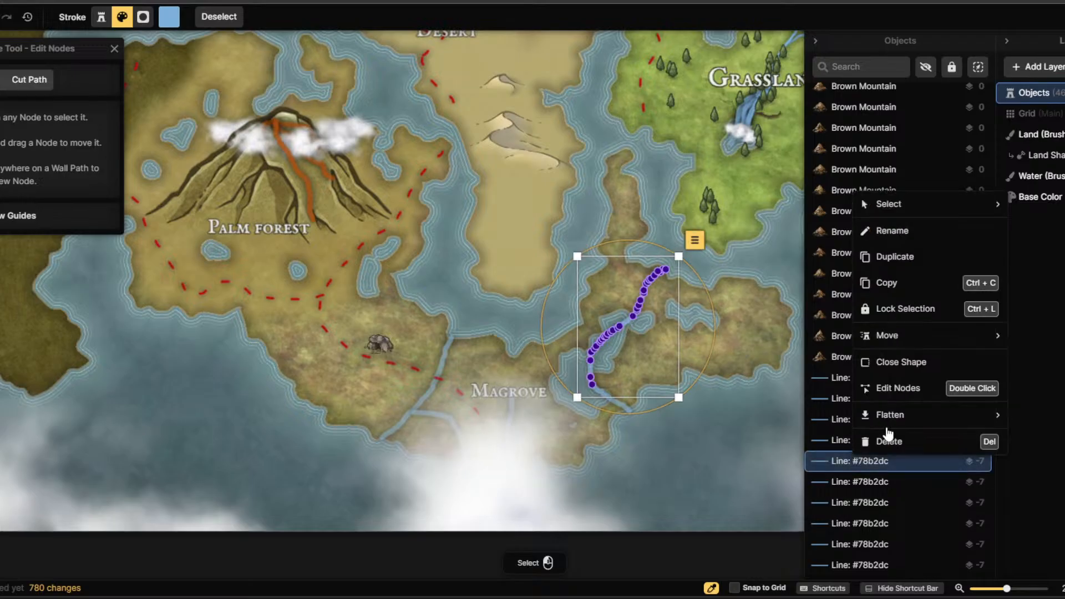
pyautogui.click(885, 436)
# Free-draw a river from the Magrove label to the northern coast and another from the eastern lake to the northeastern shore.
pyautogui.scroll(2, 695, 426)
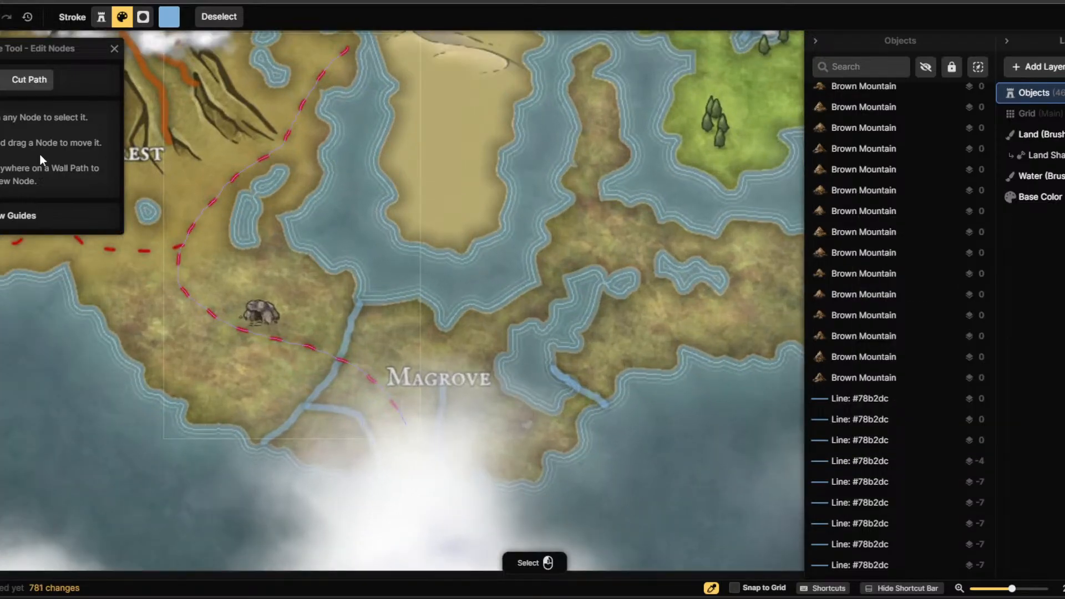
pyautogui.press('Escape')
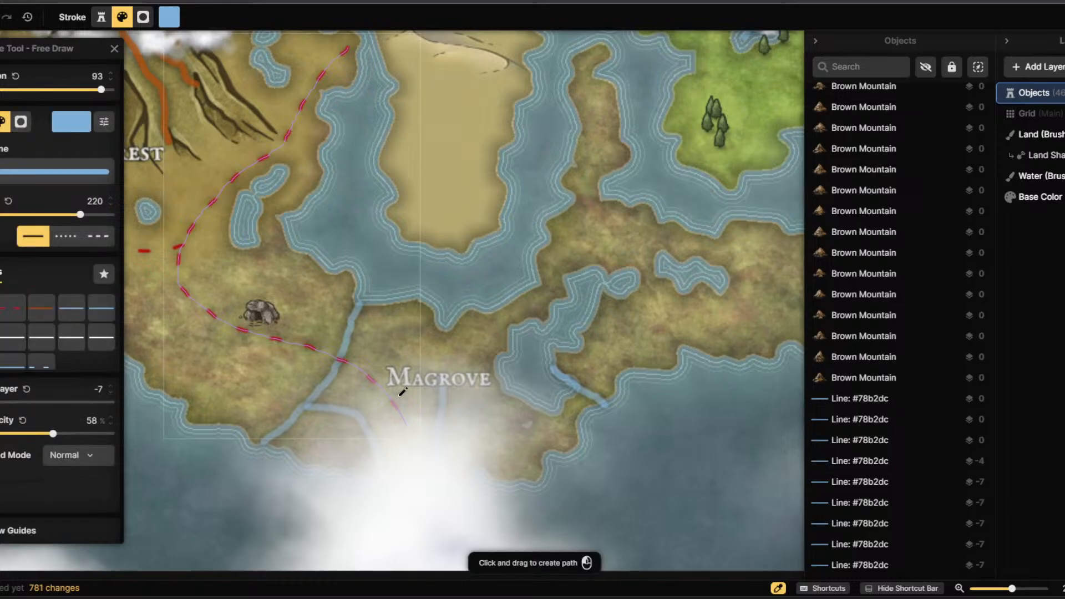
pyautogui.moveTo(444, 376); pyautogui.dragTo(442, 324)
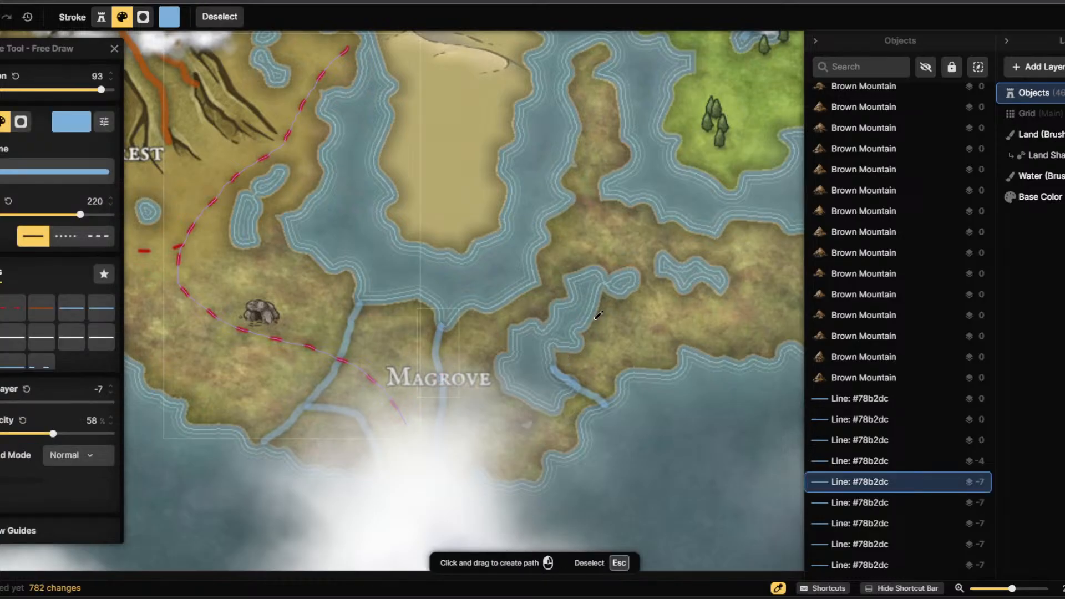
pyautogui.moveTo(617, 270)
pyautogui.mouseDown()
pyautogui.moveTo(632, 227)
pyautogui.moveTo(655, 207)
pyautogui.mouseUp()
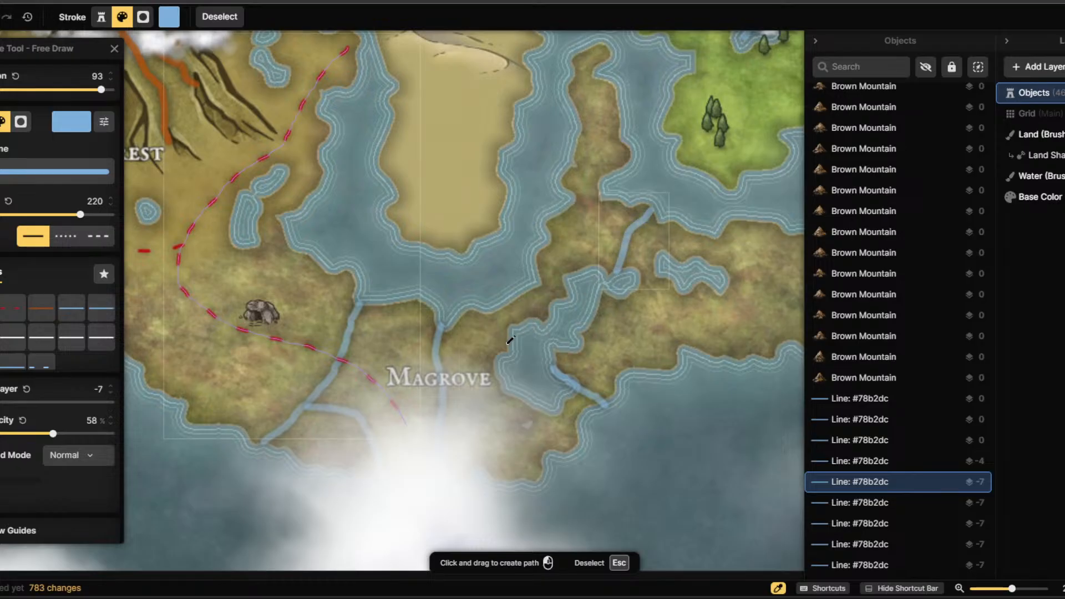
# Free-draw a river from the eastern lake to the Magrove river's northern mouth, and another from south of the Magrove label to the southern coast.
pyautogui.moveTo(507, 349); pyautogui.dragTo(442, 324)
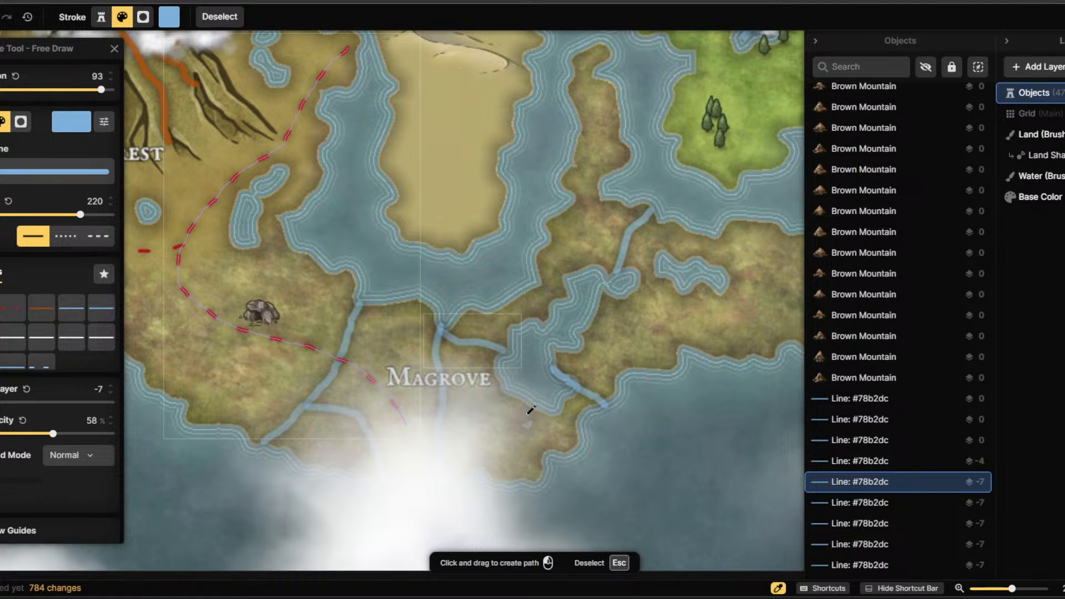
pyautogui.moveTo(445, 414); pyautogui.dragTo(517, 479)
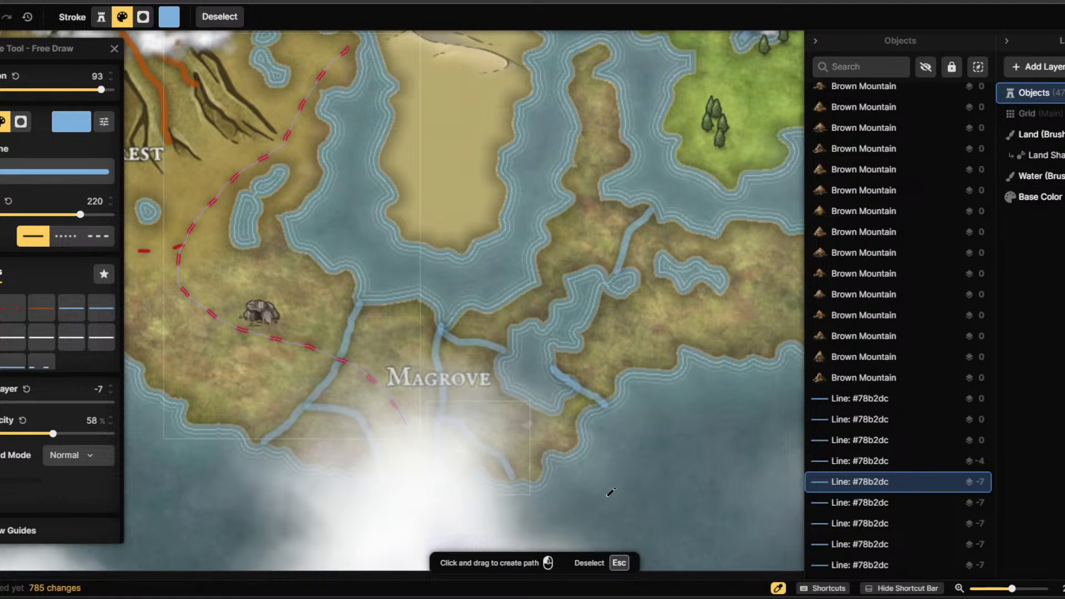
# Look through the map's object list and select the Magrove text label.
pyautogui.scroll(10, 908, 500)
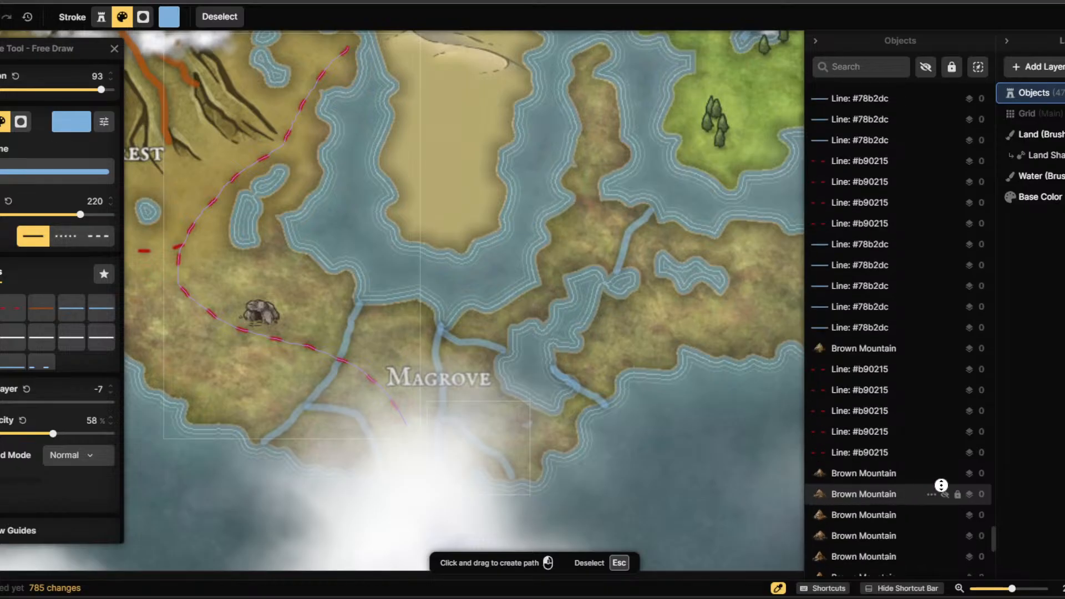
pyautogui.scroll(10, 960, 461)
pyautogui.scroll(-4, 938, 449)
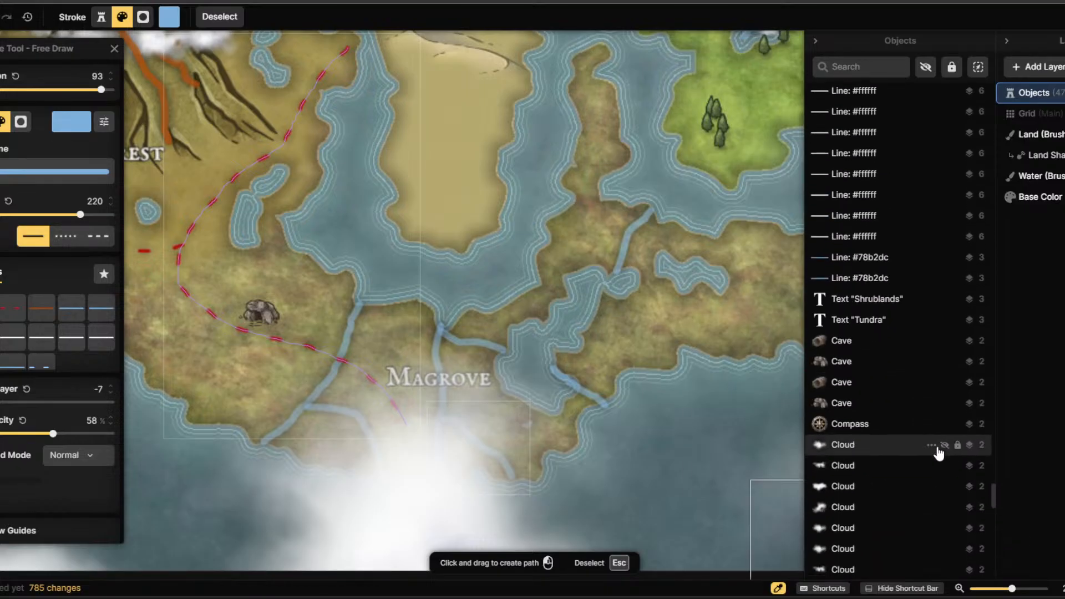
pyautogui.scroll(5, 992, 472)
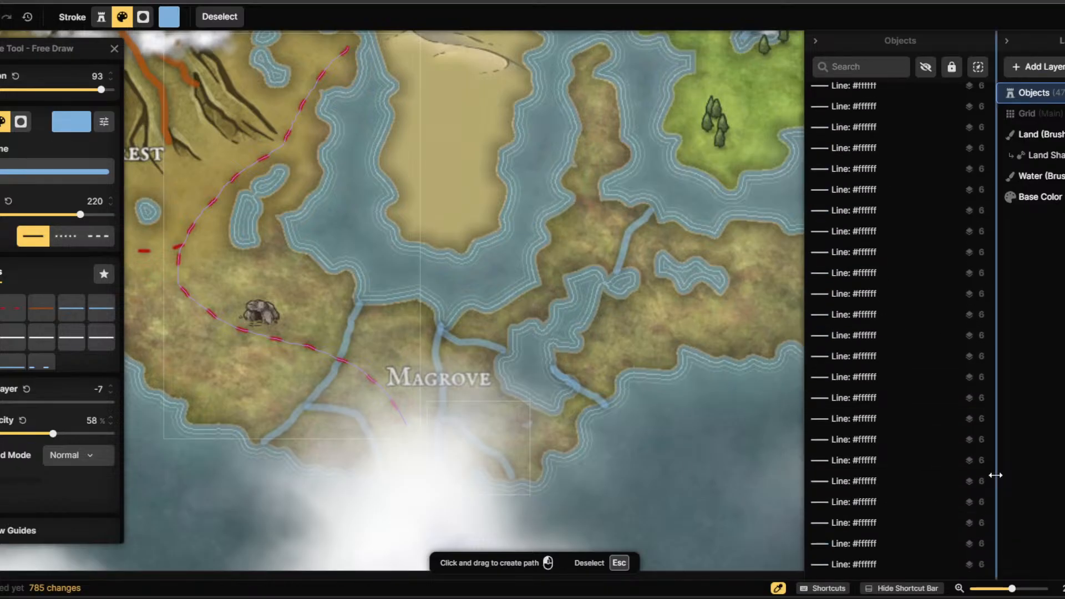
pyautogui.moveTo(993, 476); pyautogui.dragTo(1008, 51)
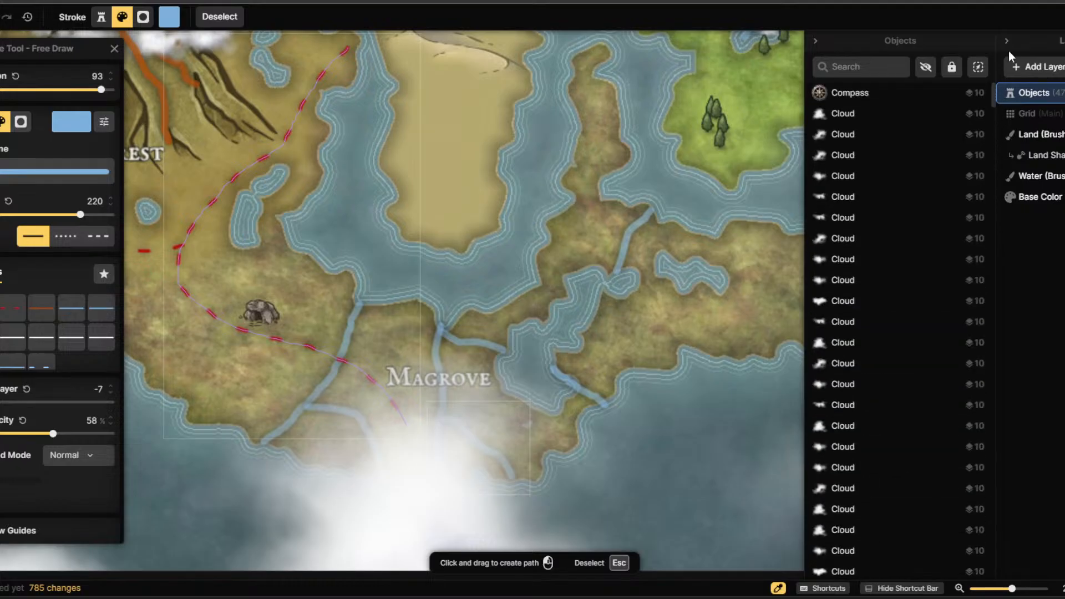
pyautogui.scroll(-10, 934, 420)
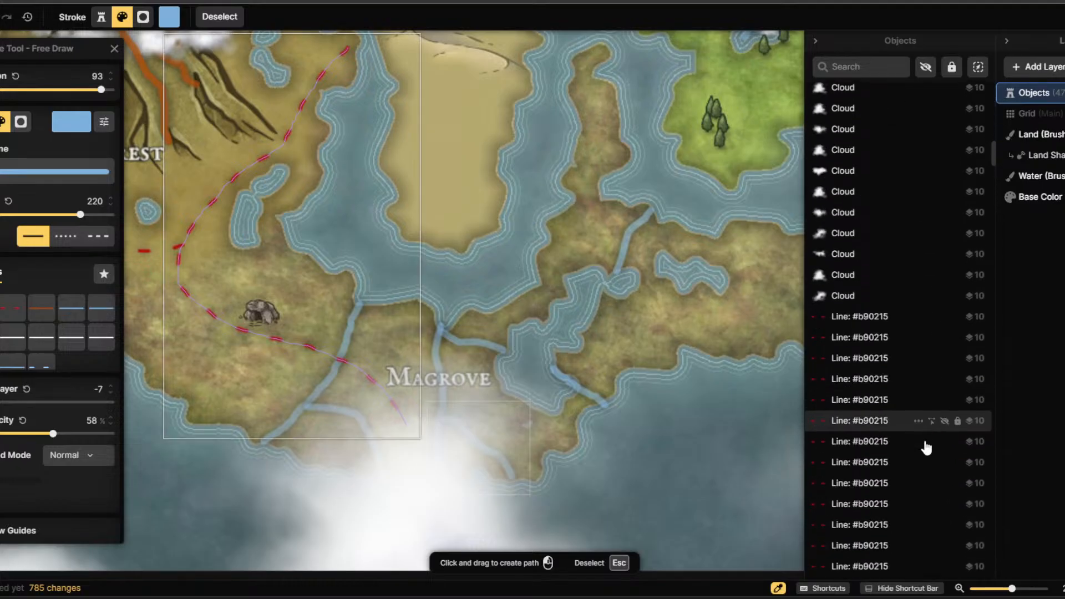
pyautogui.click(907, 331)
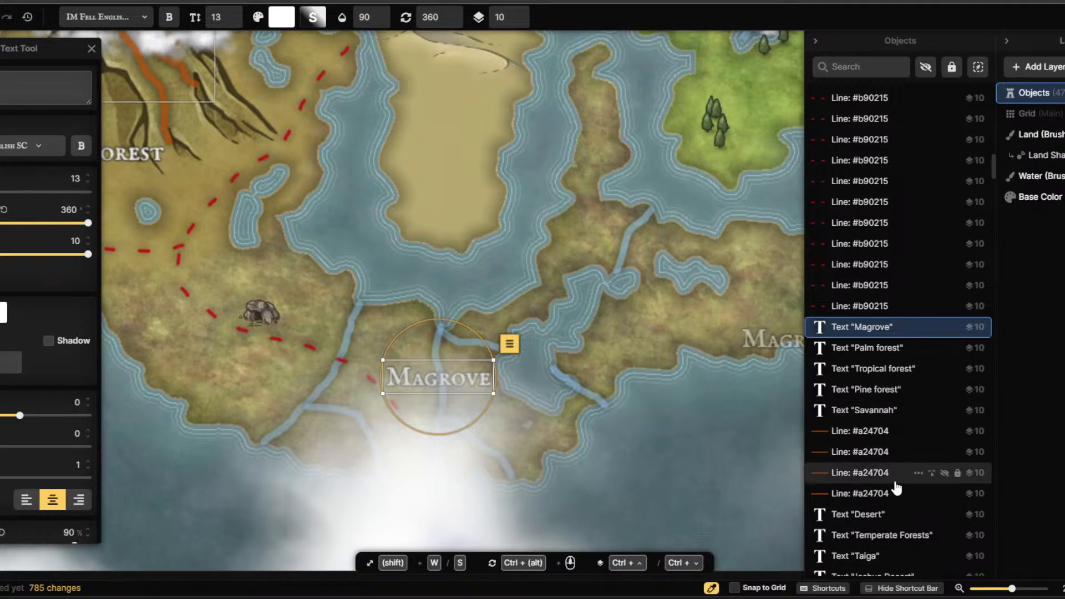
pyautogui.scroll(-7, 937, 277)
pyautogui.scroll(-5, 946, 297)
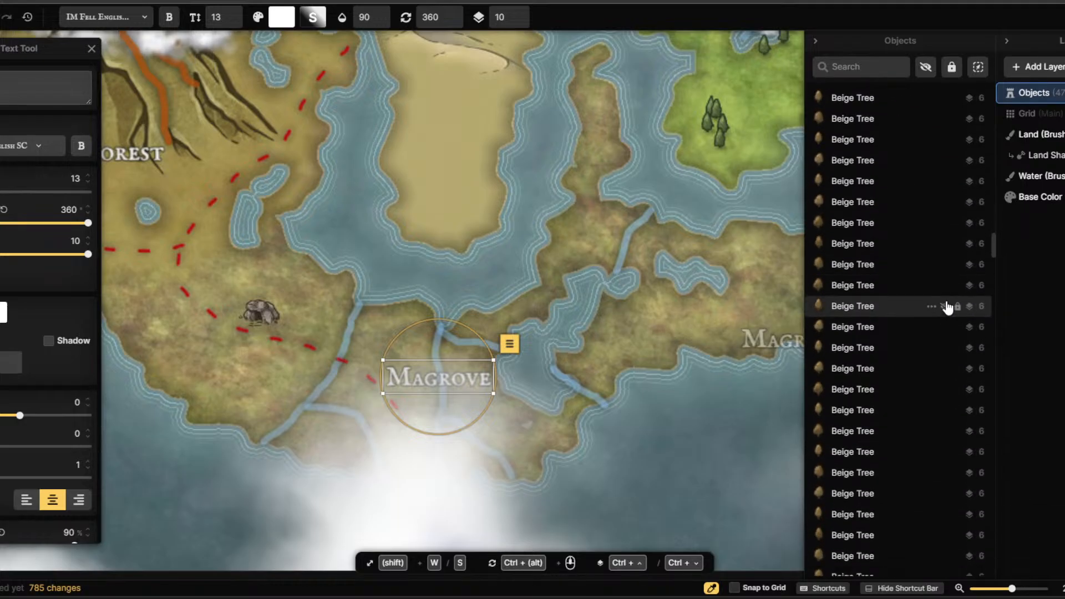
pyautogui.scroll(-5, 651, 424)
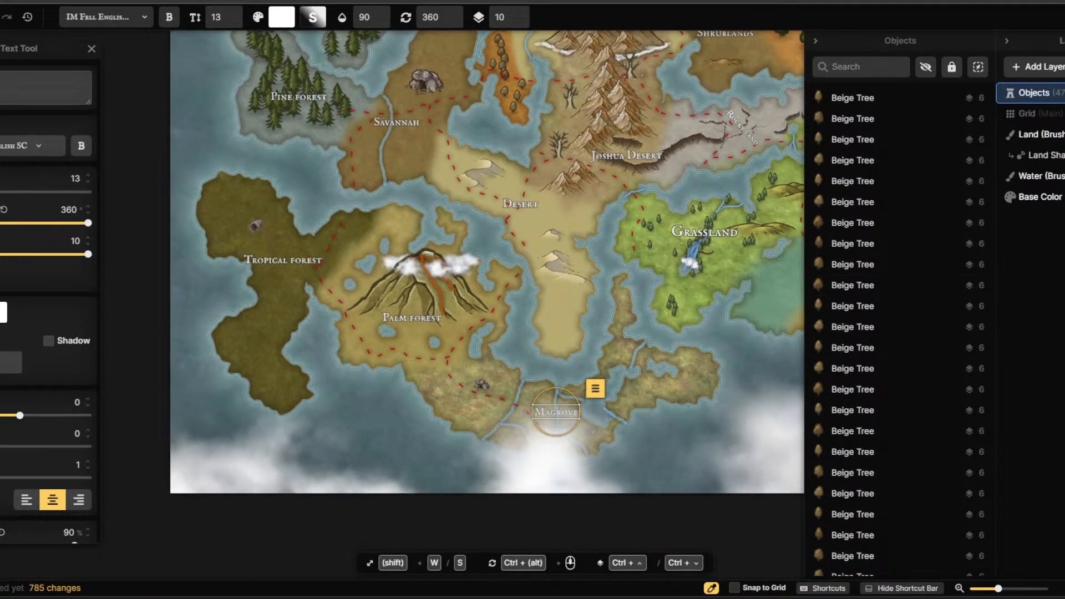
pyautogui.click(556, 412)
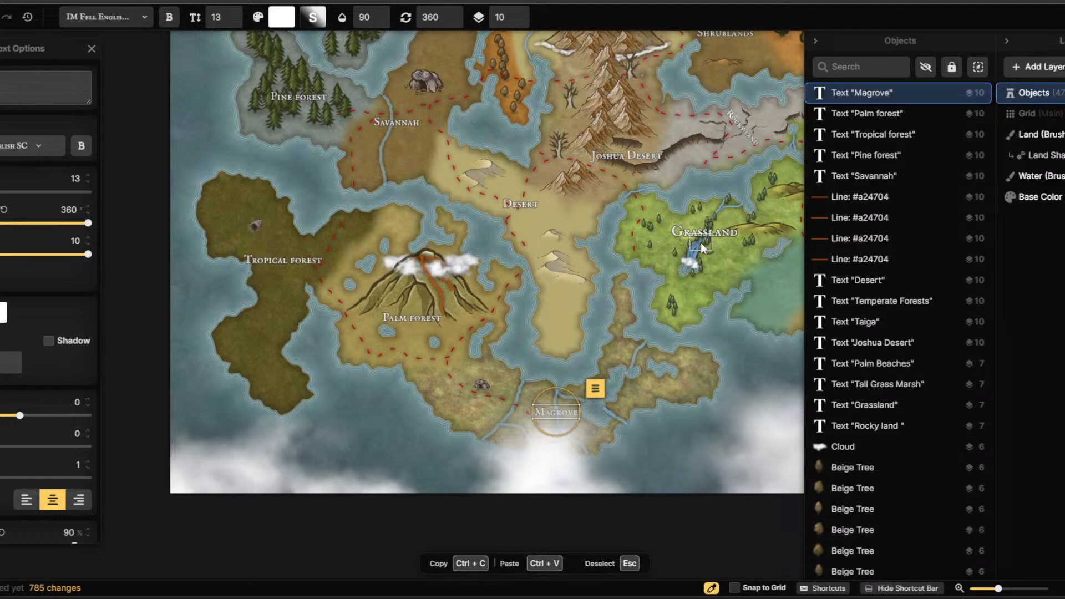
# Deselect the Magrove label and examine the entire map from the northern clouds to the southern coast and compass.
pyautogui.scroll(-3, 700, 245)
pyautogui.scroll(-2, 647, 230)
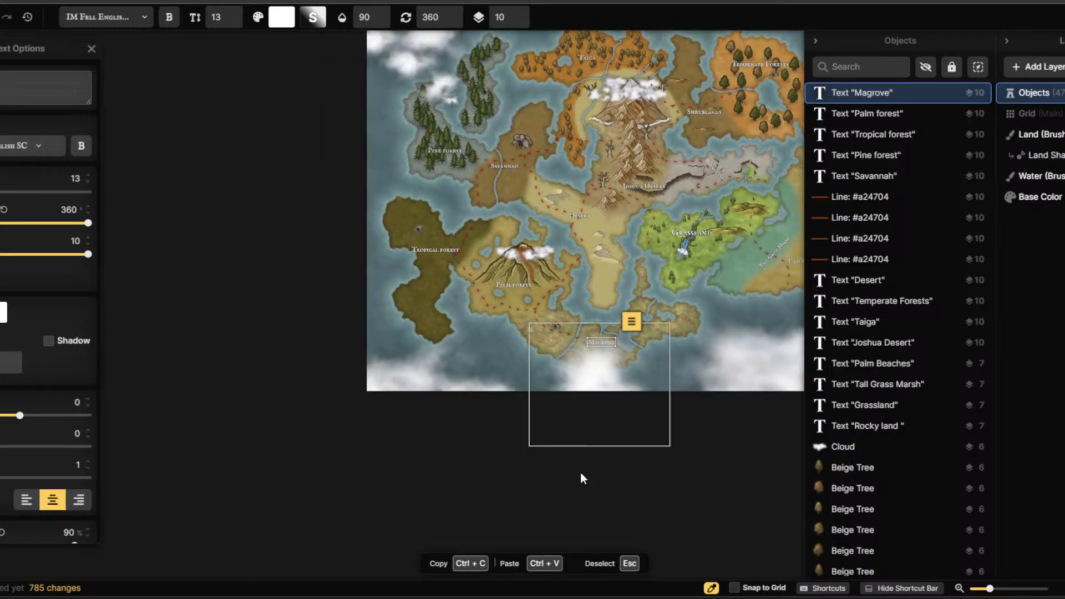
pyautogui.moveTo(616, 458); pyautogui.dragTo(482, 561)
pyautogui.scroll(-2, 509, 541)
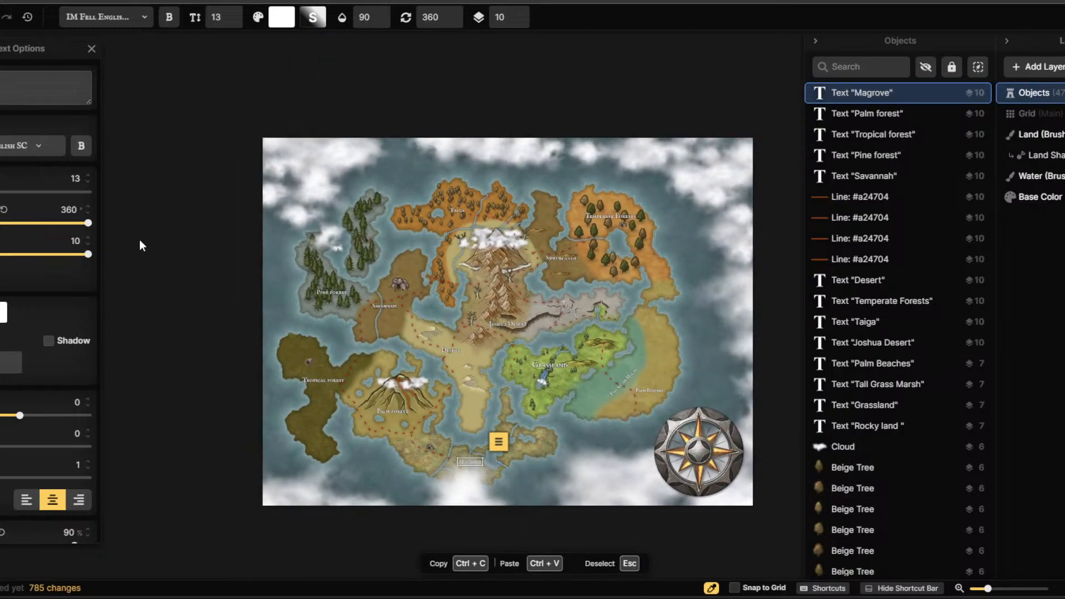
pyautogui.click(178, 208)
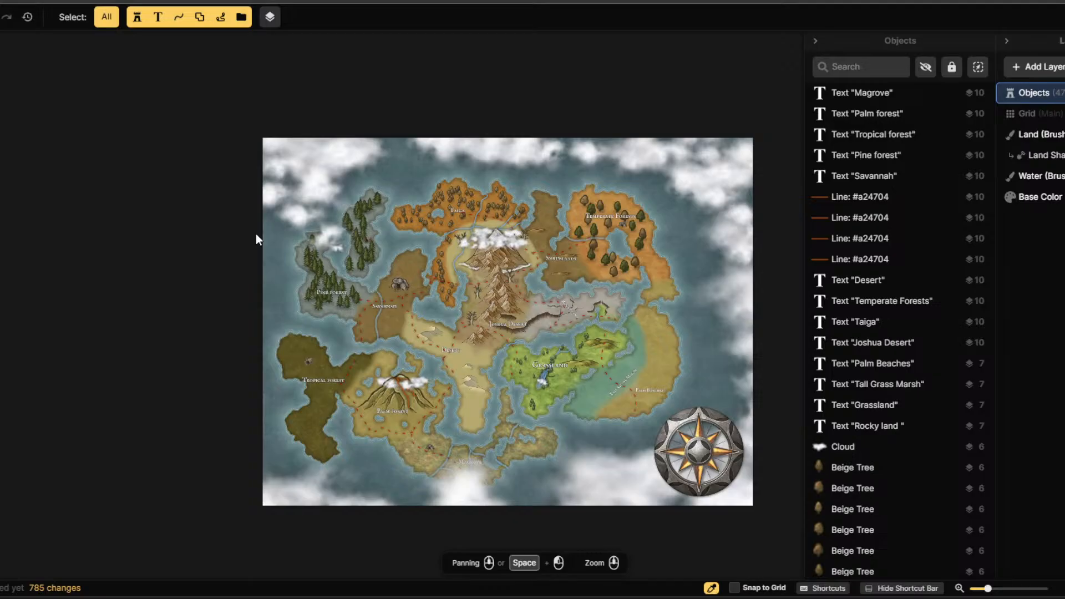
pyautogui.scroll(1, 285, 290)
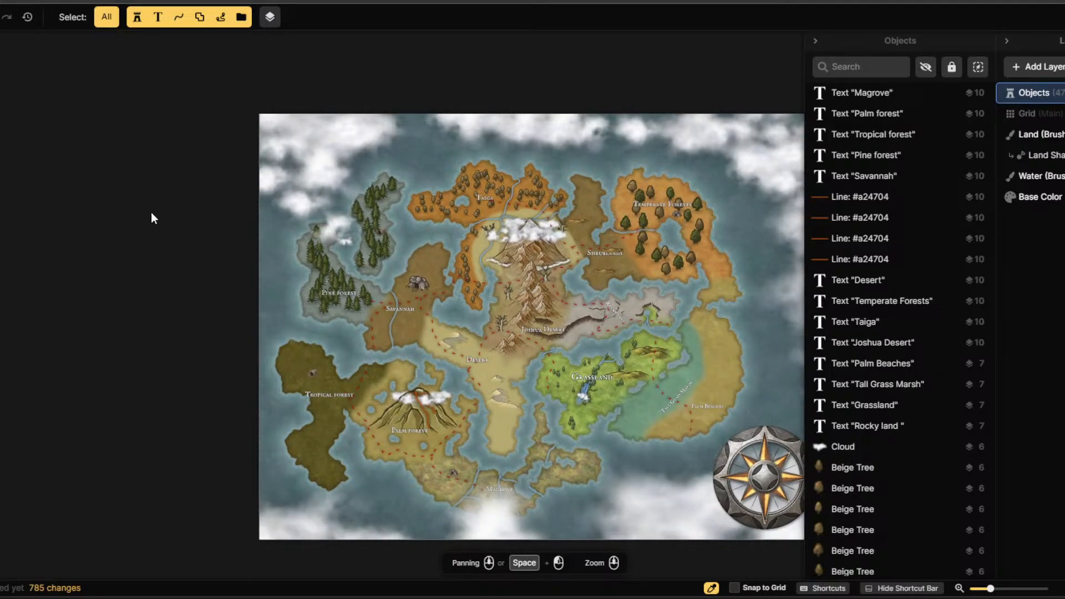
pyautogui.moveTo(153, 218); pyautogui.dragTo(97, 159)
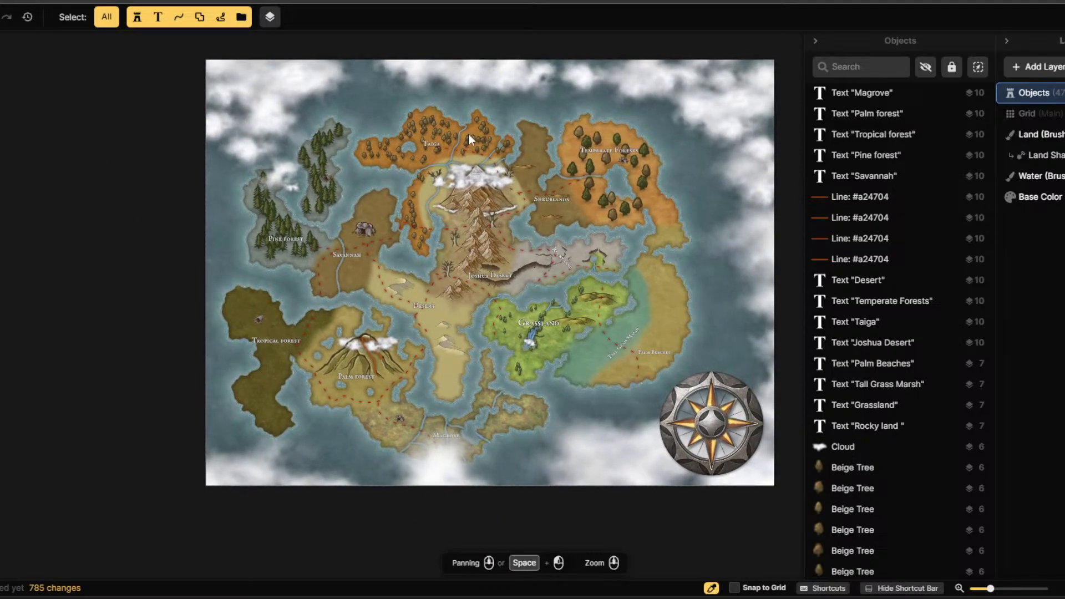